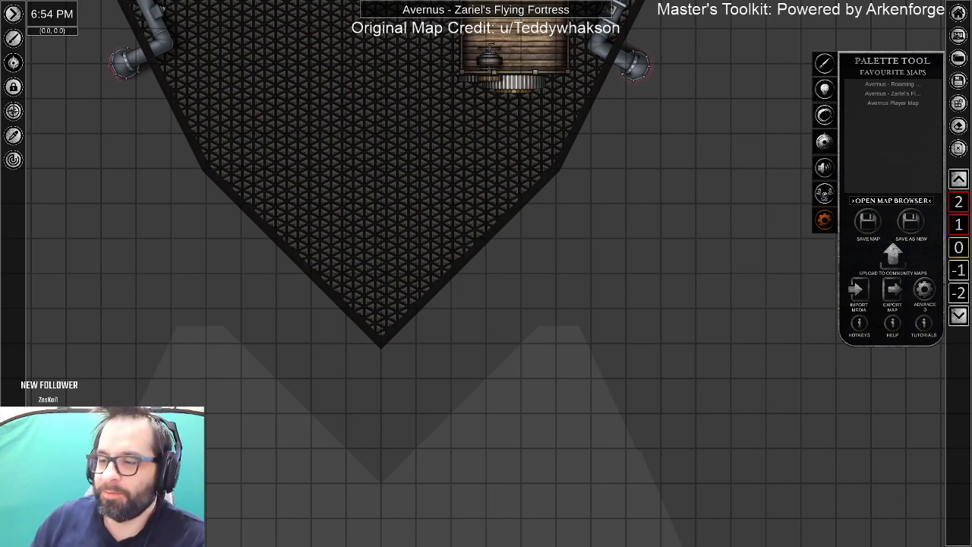
On level 1 of the fortress, edit the points of the slanted dark wall east of the wooden platform.
scroll(408, 215, "down", 5)
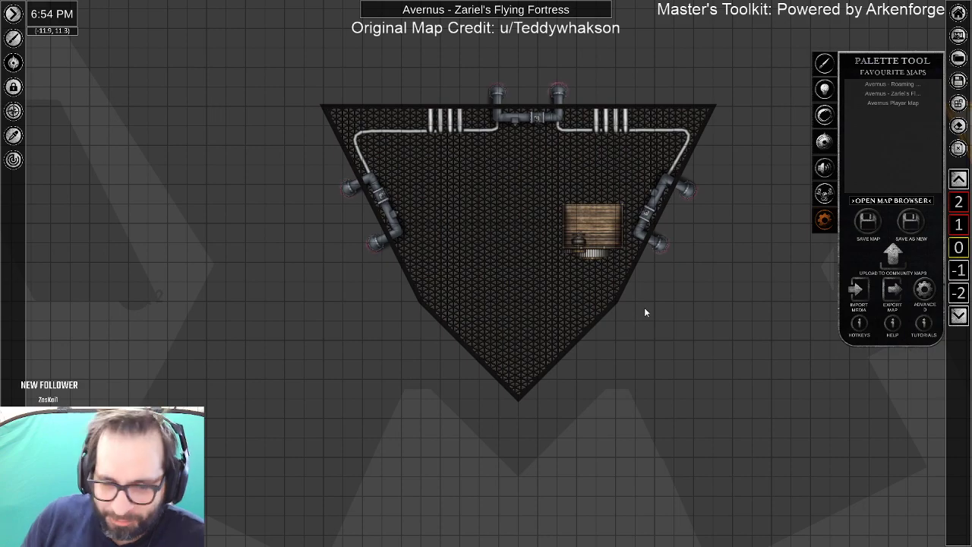
left_click(958, 181)
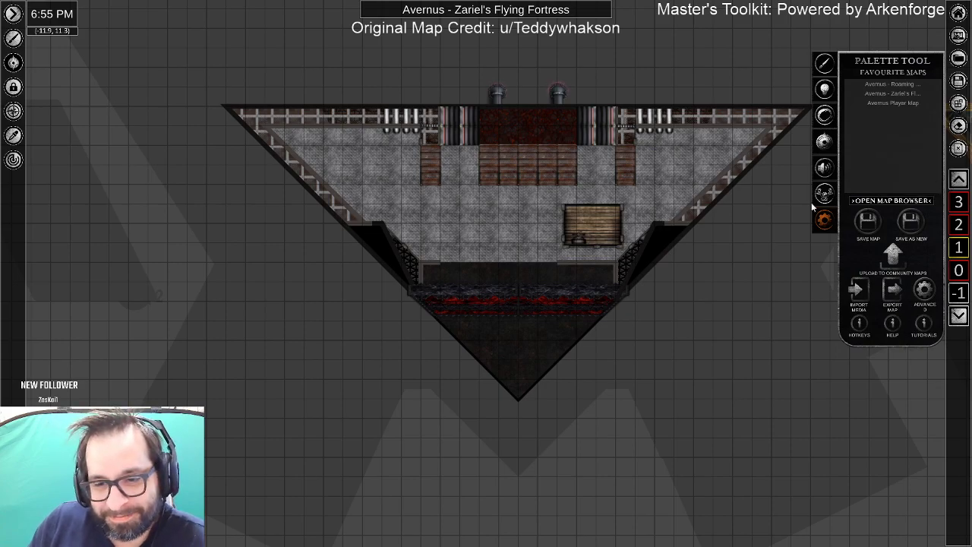
scroll(663, 246, "up", 5)
scroll(678, 241, "up", 2)
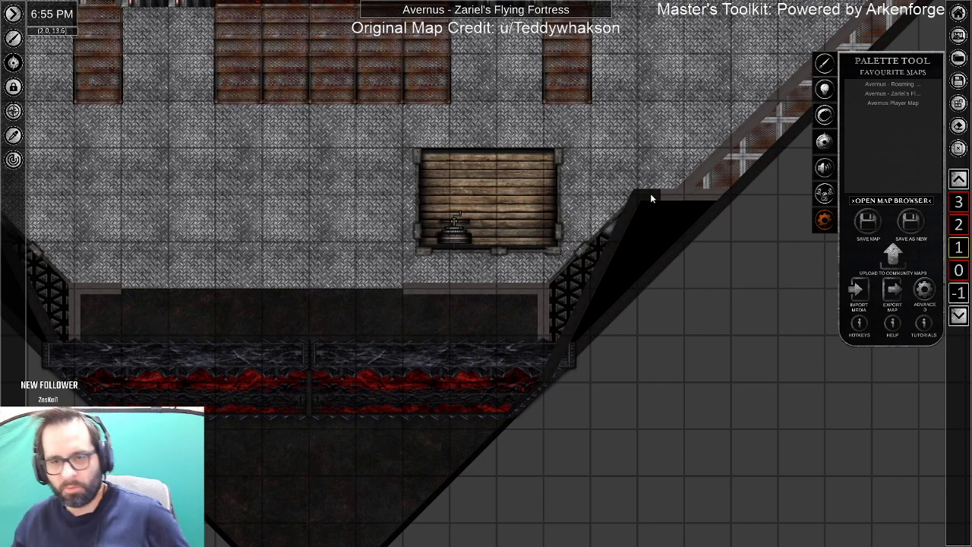
left_click(651, 198)
left_click(662, 228)
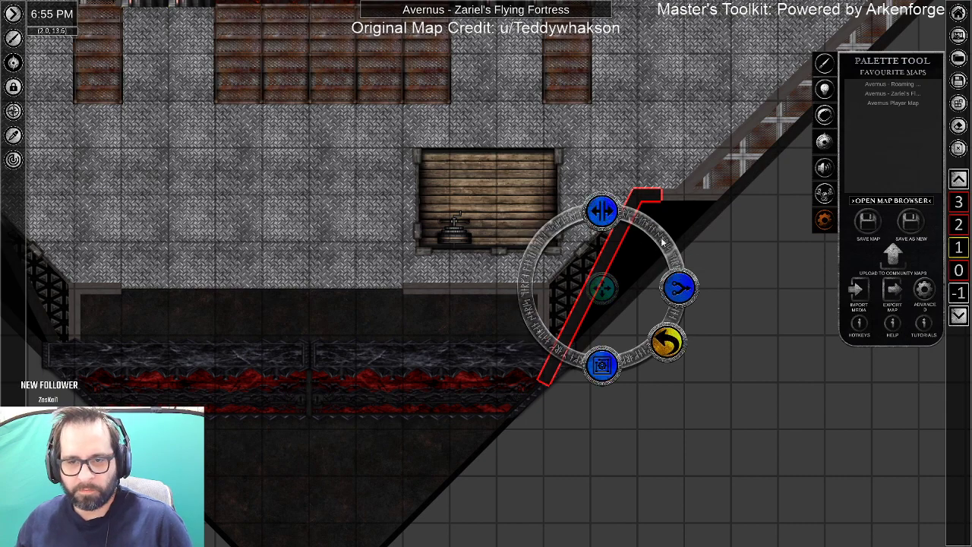
left_click(602, 365)
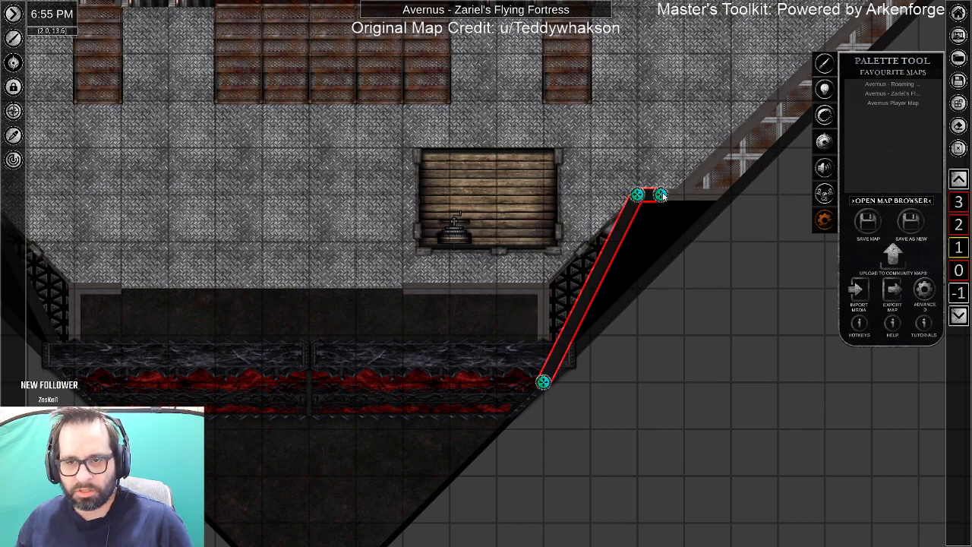
left_click(692, 267)
Extend the upper end point of the matching slanted wall on the fortress's west side slightly further west.
left_click_drag(450, 248, 874, 231)
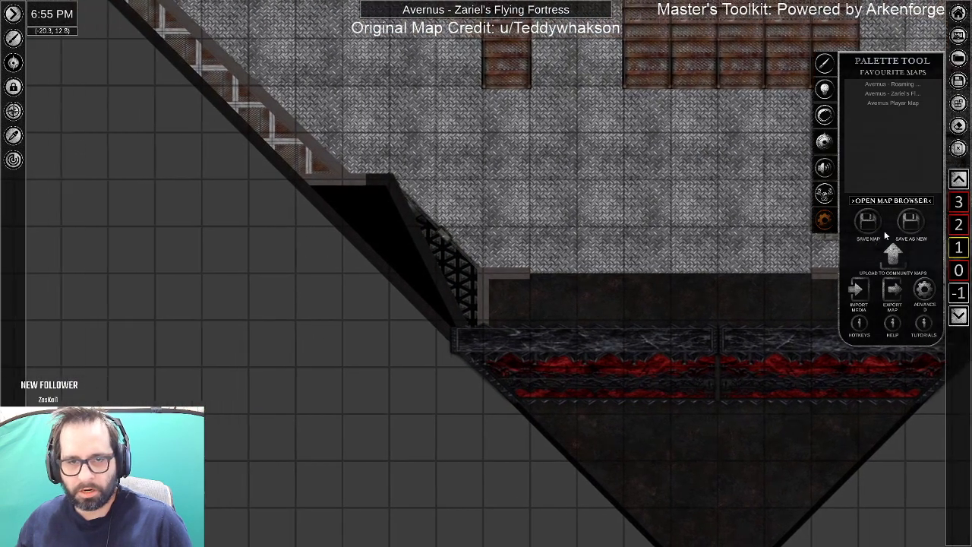
left_click(450, 190)
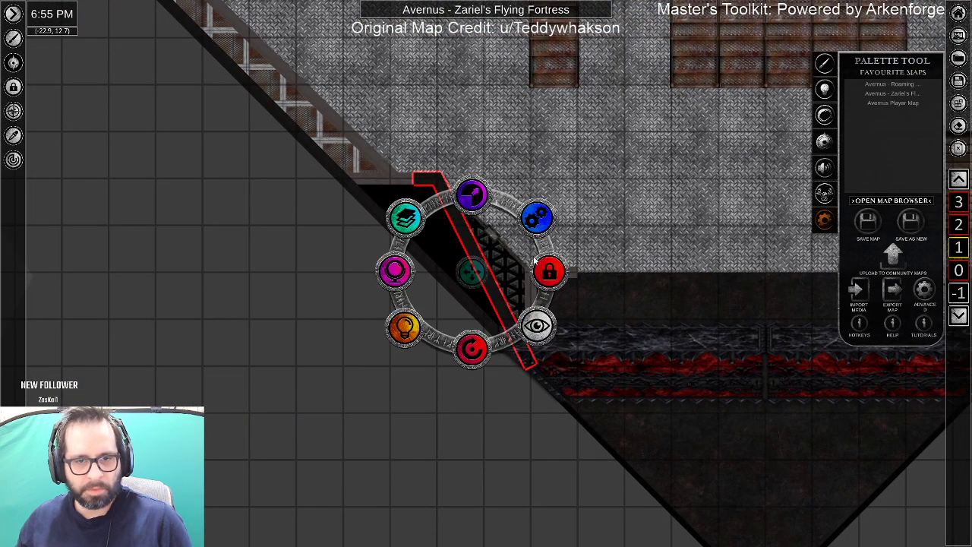
left_click(469, 346)
left_click(467, 347)
left_click_drag(411, 178, 396, 177)
left_click(644, 292)
Adjust the dark lava floor above the central stairs to about 35.5 saturation and 56.9 brightness.
scroll(644, 308, "down", 4)
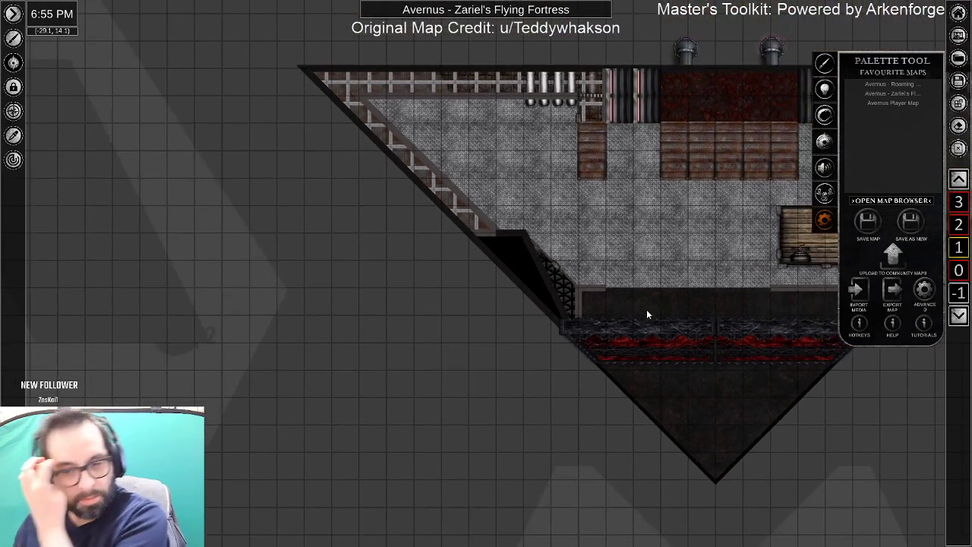
scroll(647, 309, "down", 3)
left_click_drag(690, 276, 478, 317)
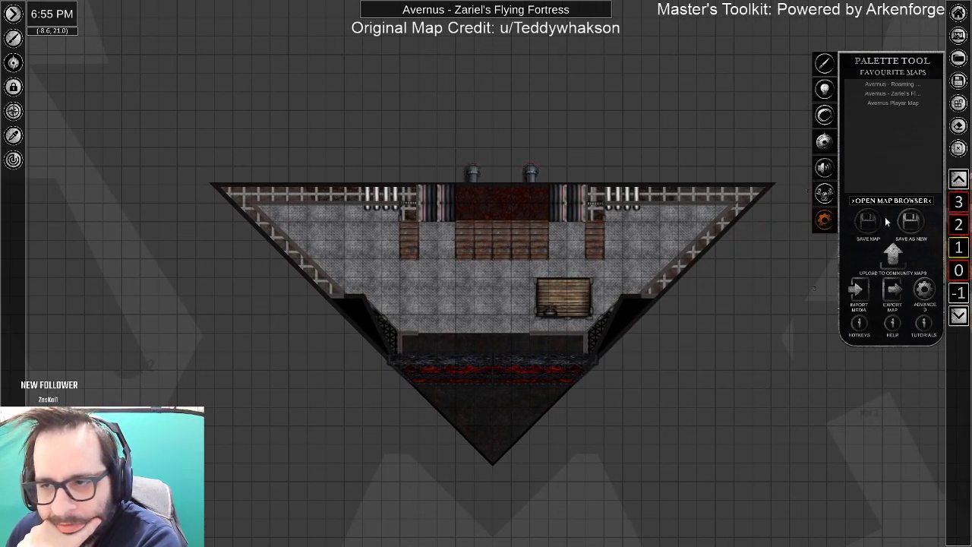
left_click(499, 199)
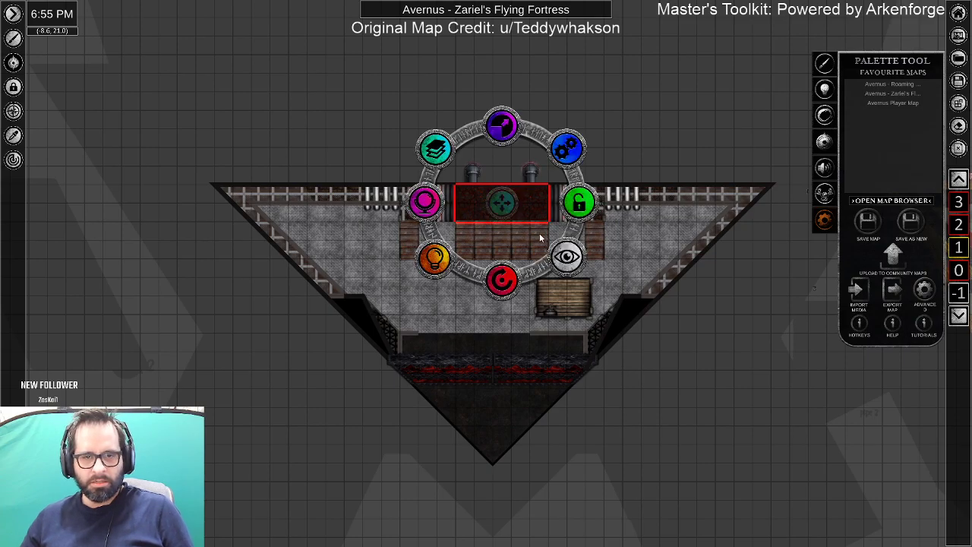
scroll(542, 233, "up", 8)
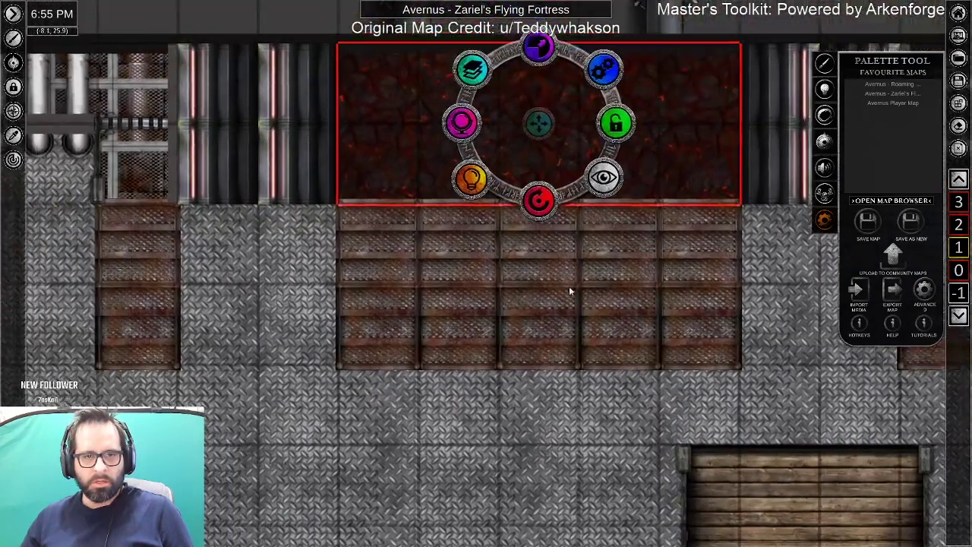
left_click(513, 198)
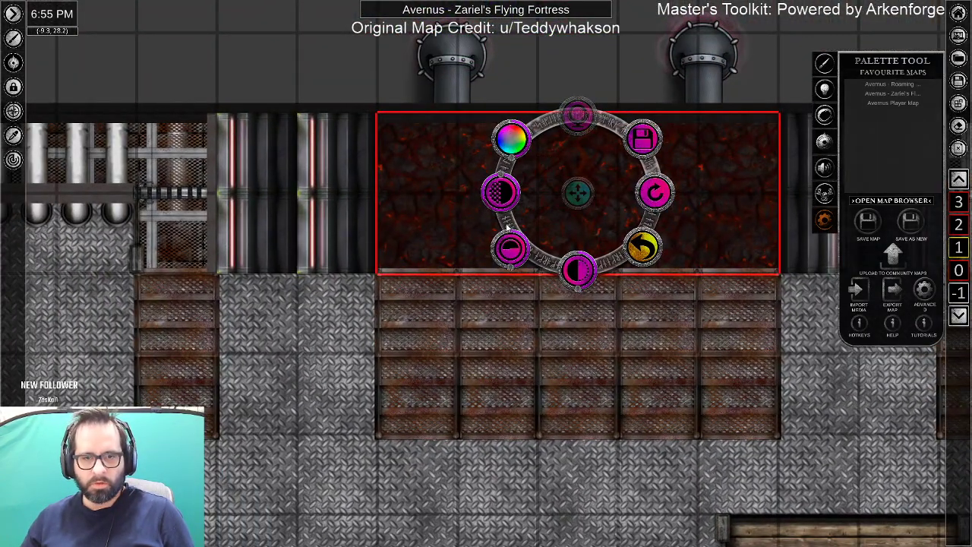
left_click_drag(514, 262, 532, 273)
scroll(600, 312, "up", 3)
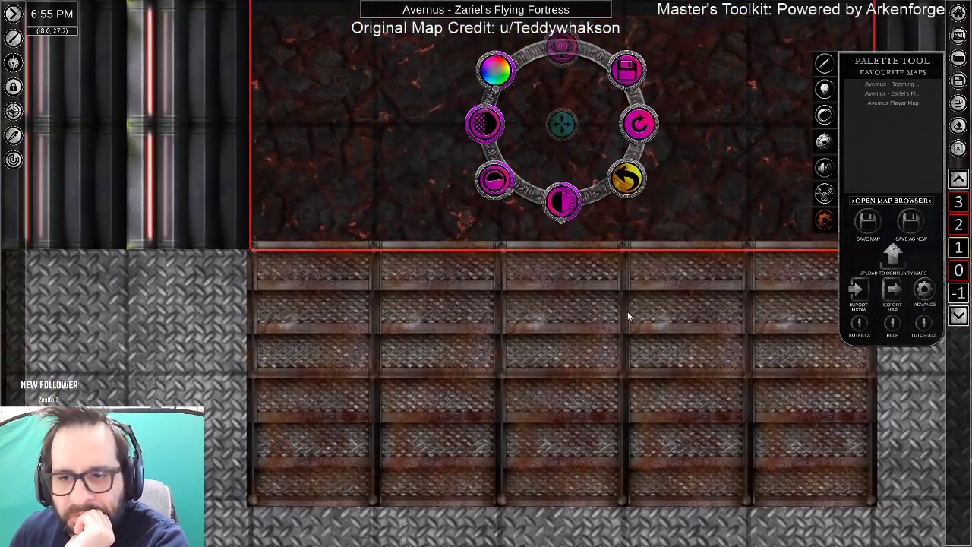
left_click_drag(666, 210, 653, 278)
left_click_drag(559, 283, 541, 286)
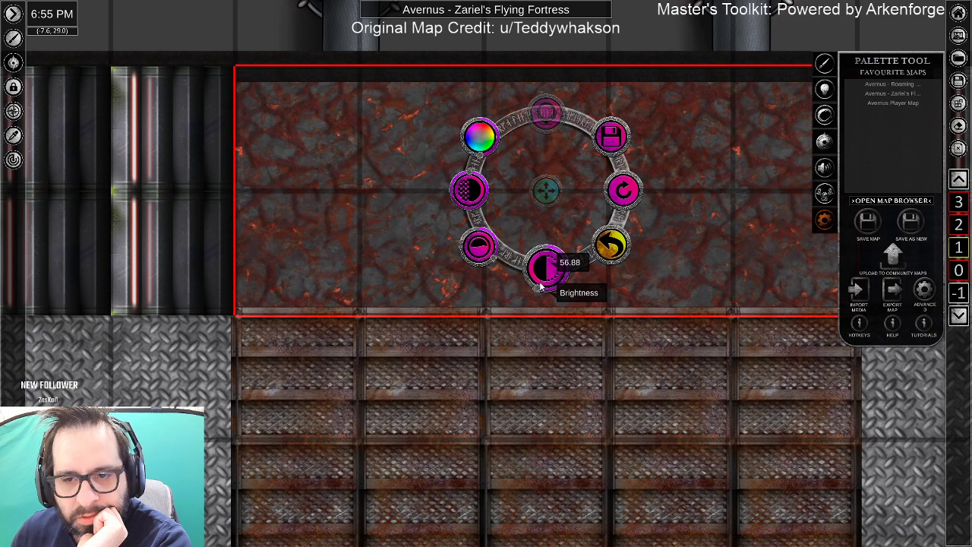
Set the lava floor's saturation to exactly 35 and its brightness to 57.
right_click(476, 252)
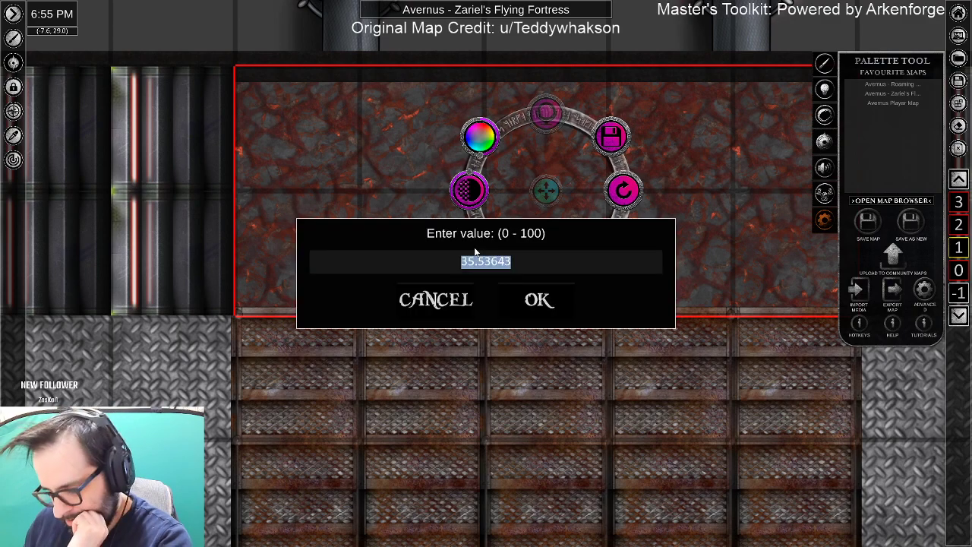
key("Return")
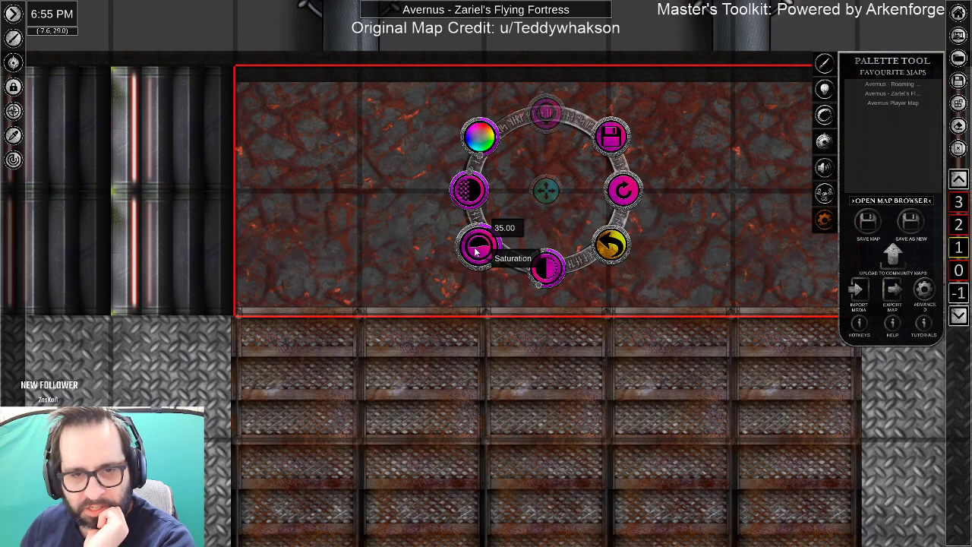
right_click(544, 266)
type("56")
key("Return")
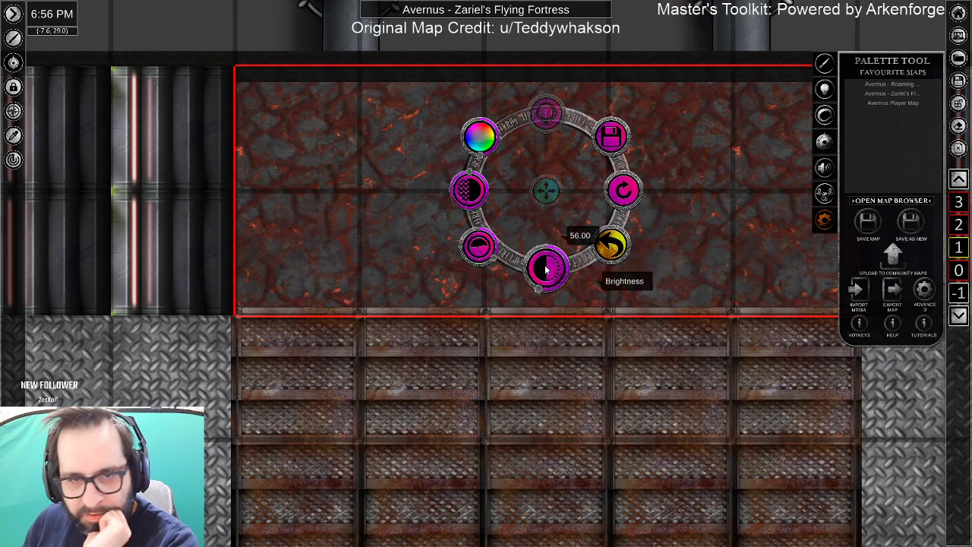
right_click(545, 267)
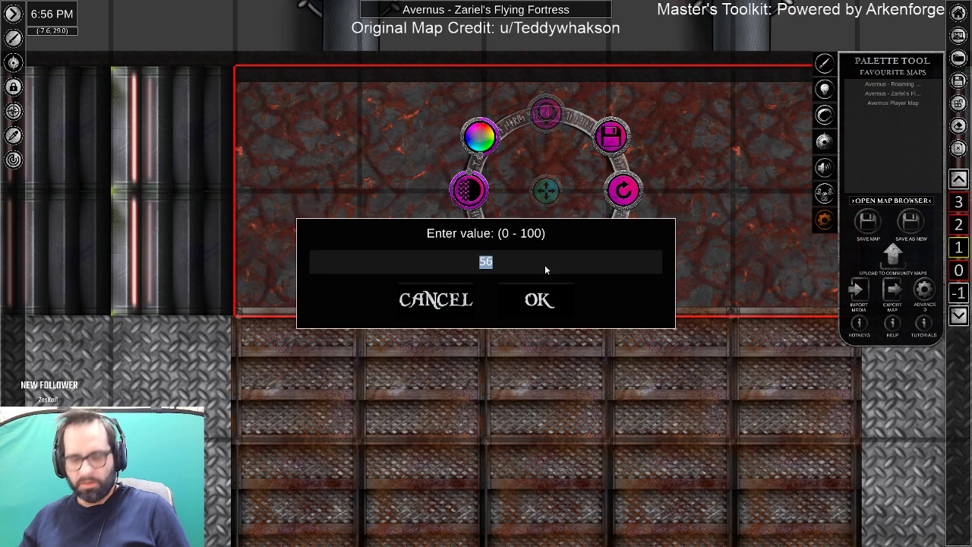
type("57")
key("Return")
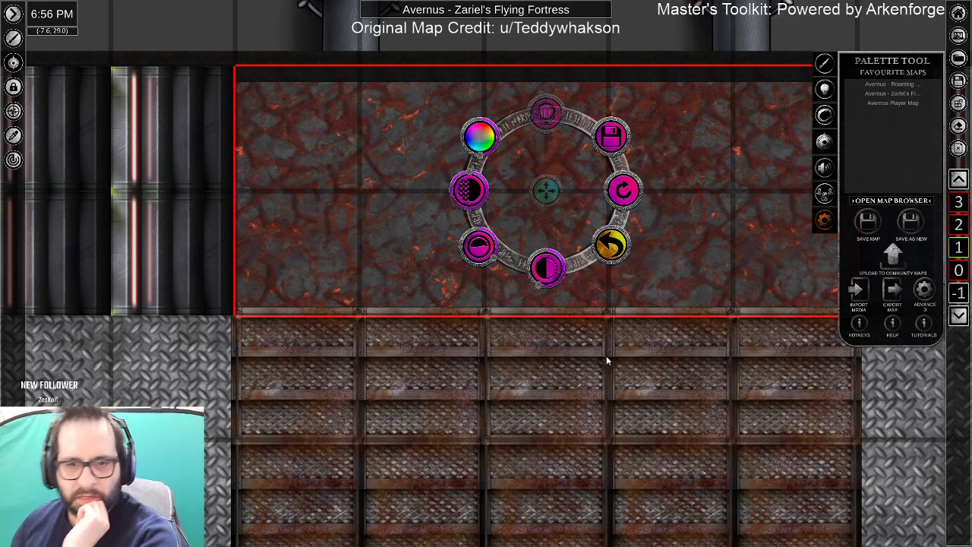
left_click(849, 416)
Lock the lava floor above the central stairs.
scroll(621, 399, "down", 5)
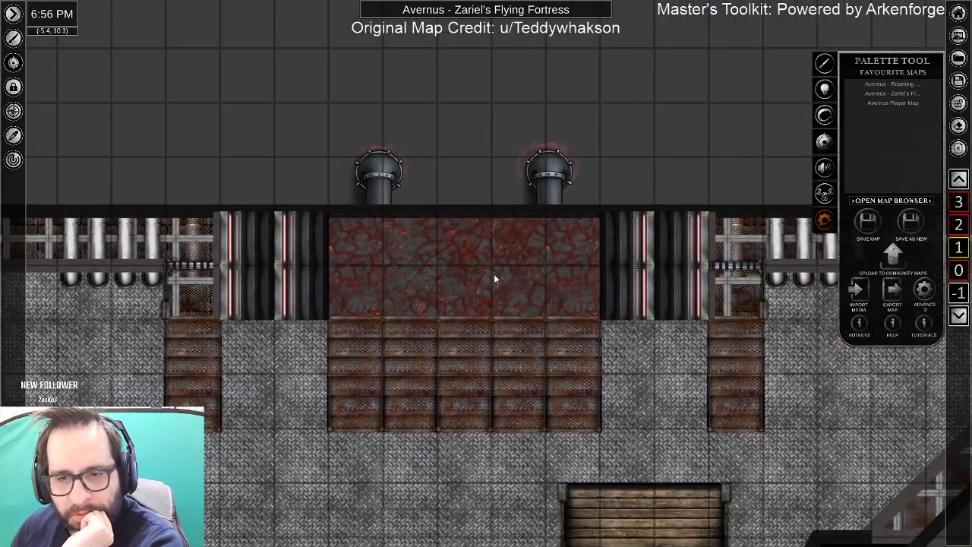
left_click(494, 278)
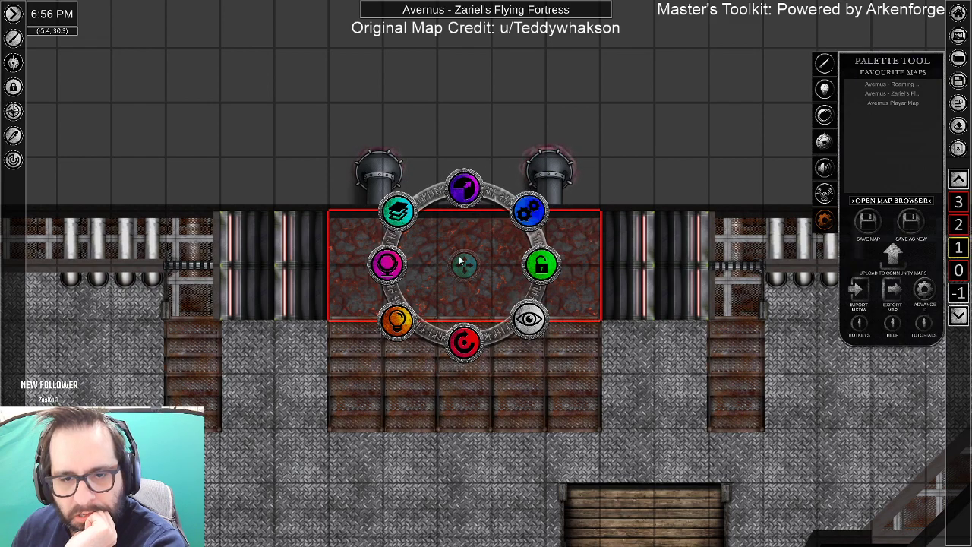
left_click(542, 266)
Look through the object palette's categories and search the palette for "hell-stair".
left_click(820, 68)
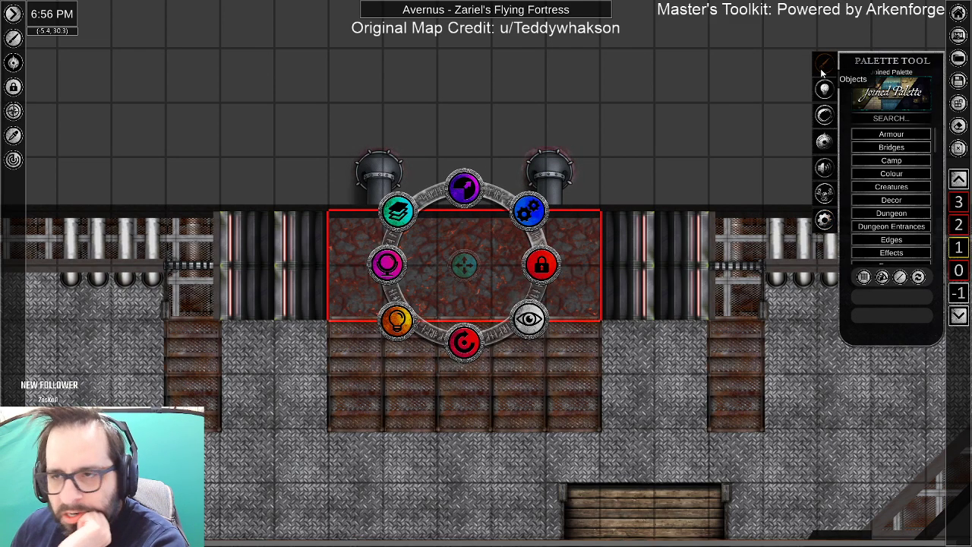
scroll(900, 216, "down", 5)
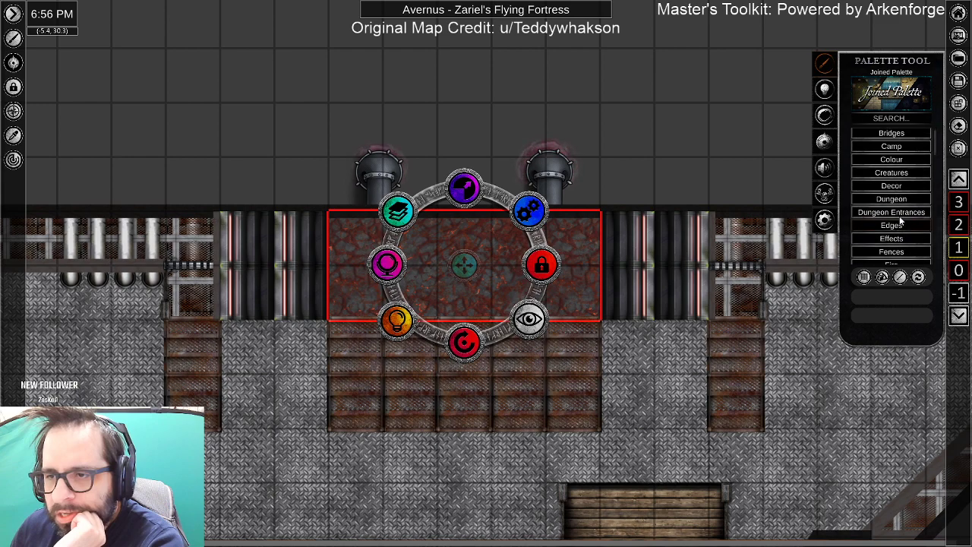
scroll(900, 220, "down", 5)
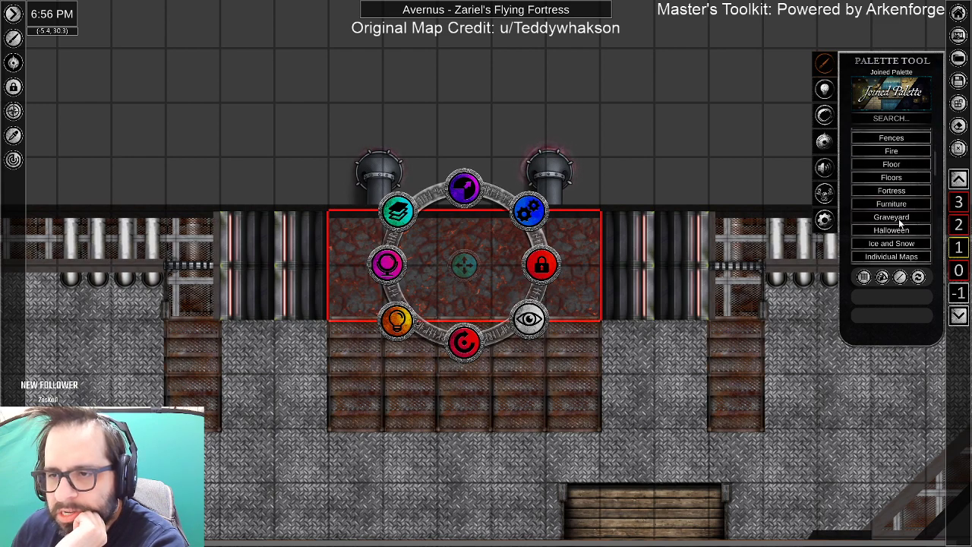
scroll(891, 181, "down", 5)
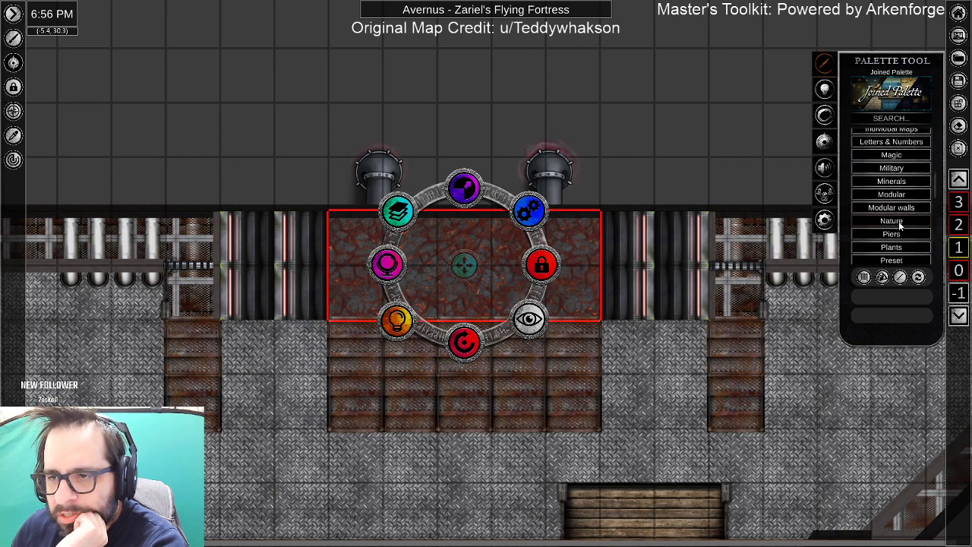
scroll(898, 224, "down", 5)
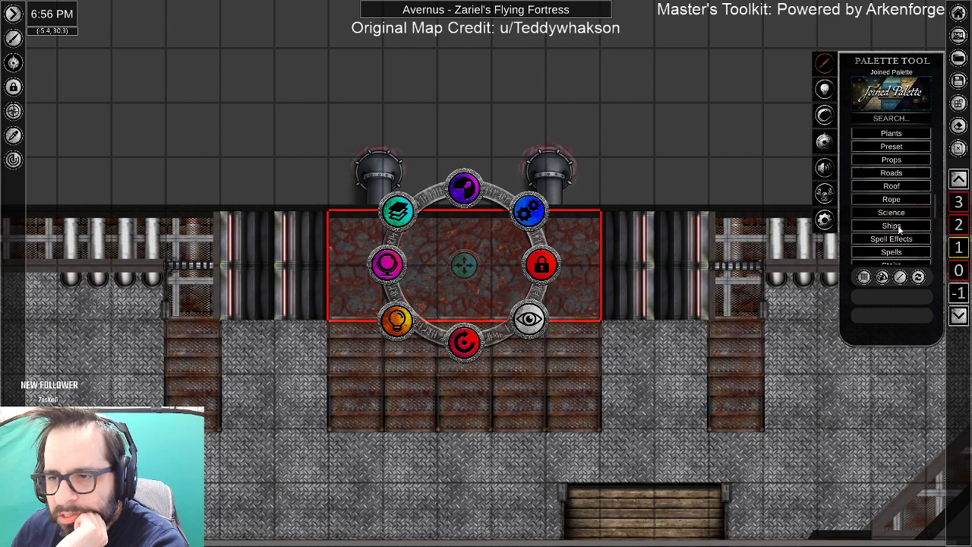
scroll(901, 236, "down", 4)
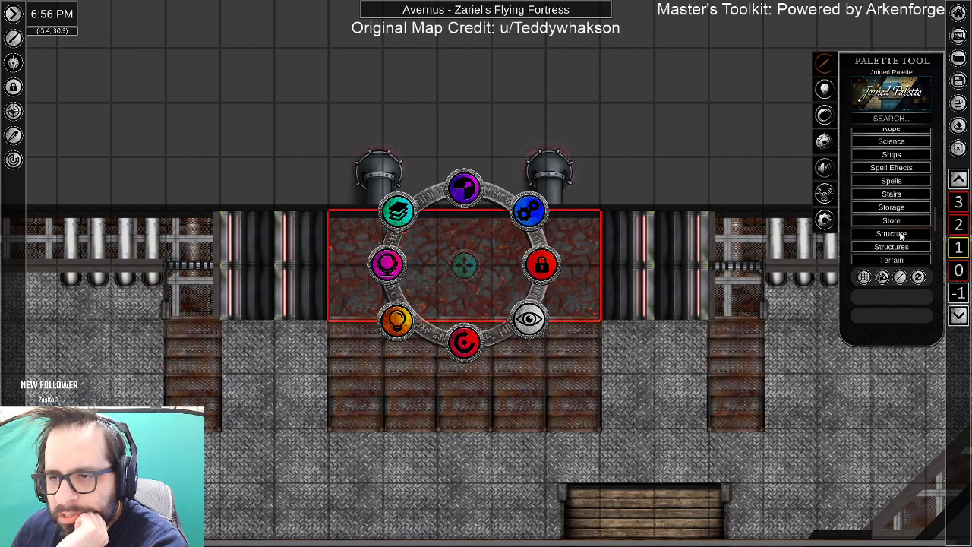
left_click(895, 119)
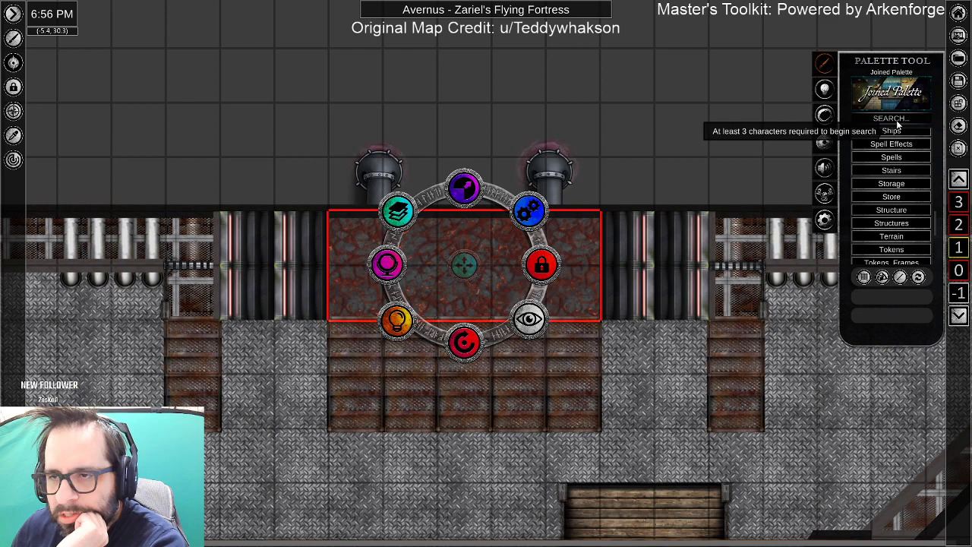
type("Hel")
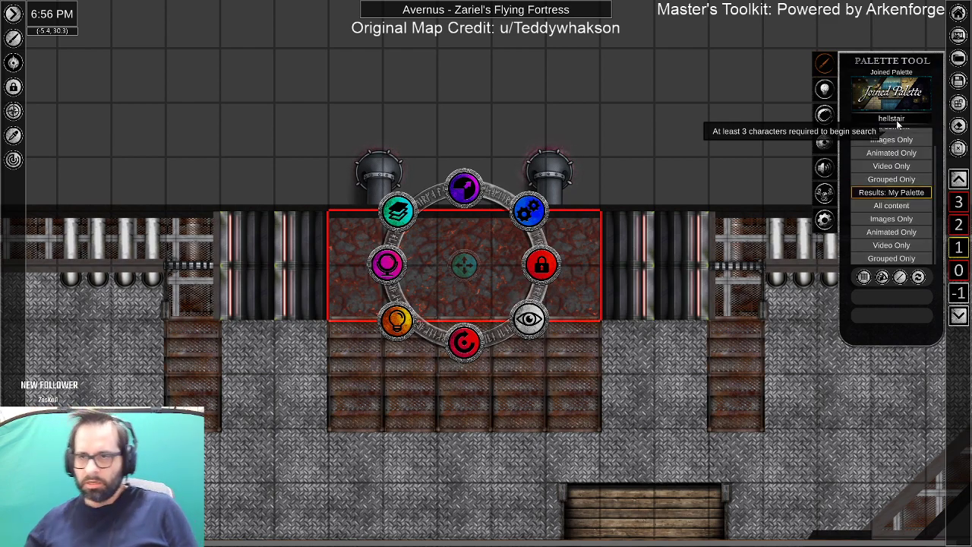
double_click(893, 120)
left_click(893, 121)
type("-")
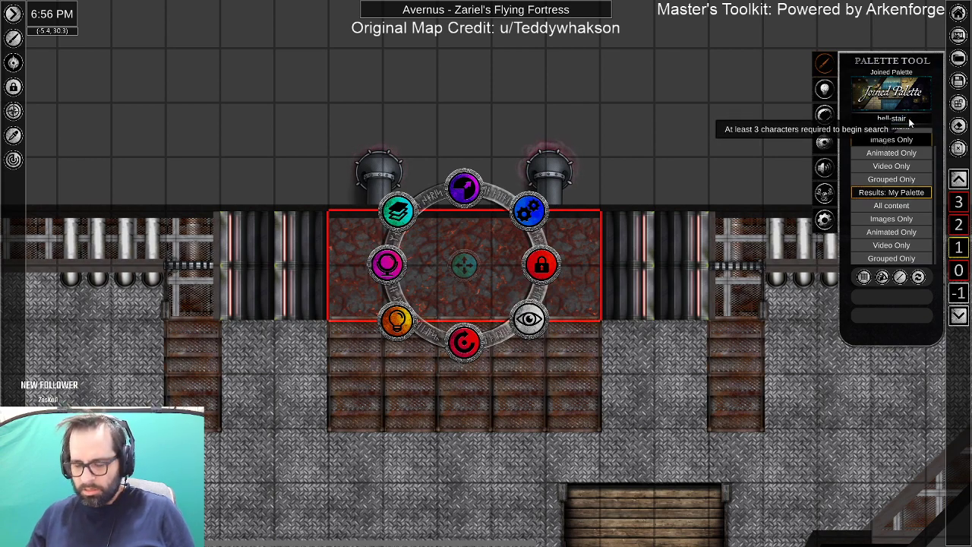
Change the palette search to "hell-" and show only the image results.
key("BackSpace")
key("BackSpace")
key("BackSpace")
key("BackSpace")
key("BackSpace")
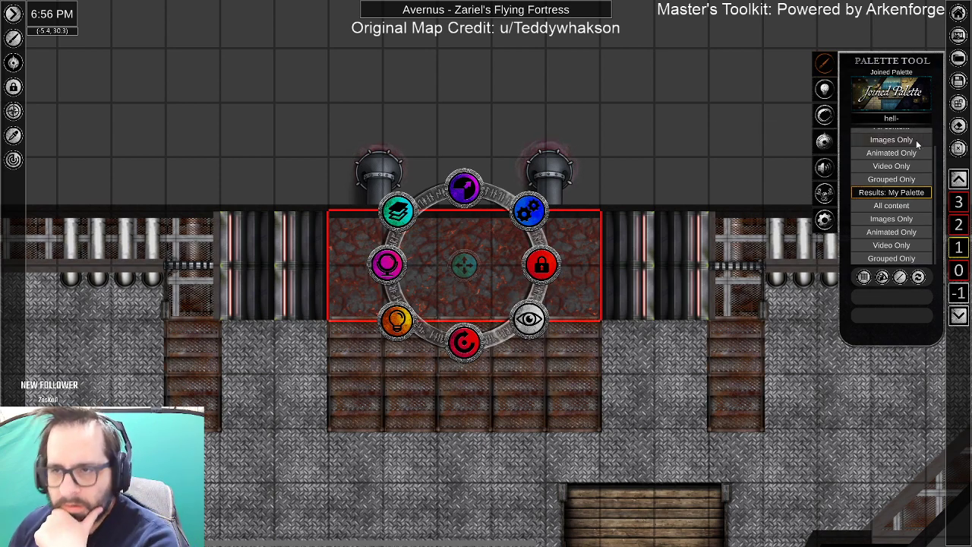
left_click(917, 140)
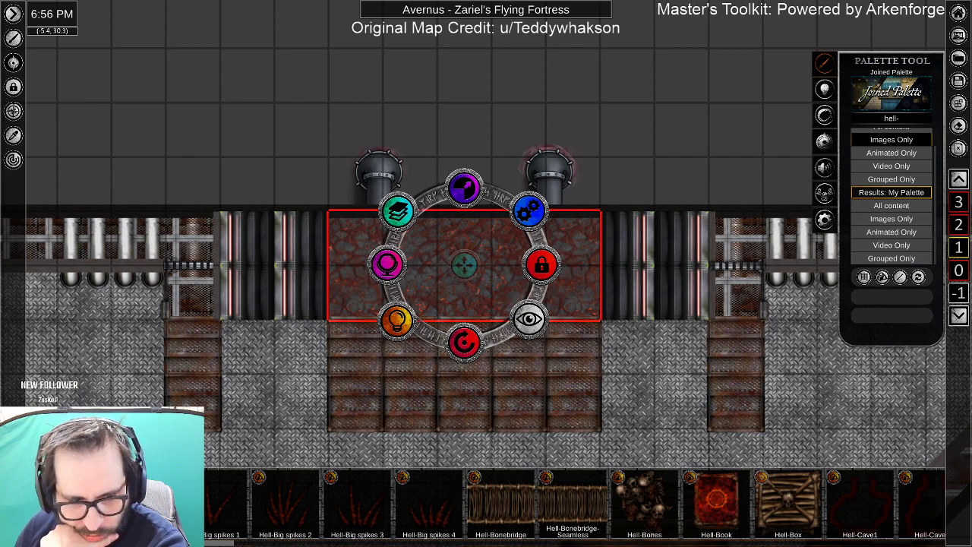
Look through the hell-themed image assets in both directions for pieces that suit the fortress.
scroll(575, 505, "down", 7)
scroll(574, 505, "down", 3)
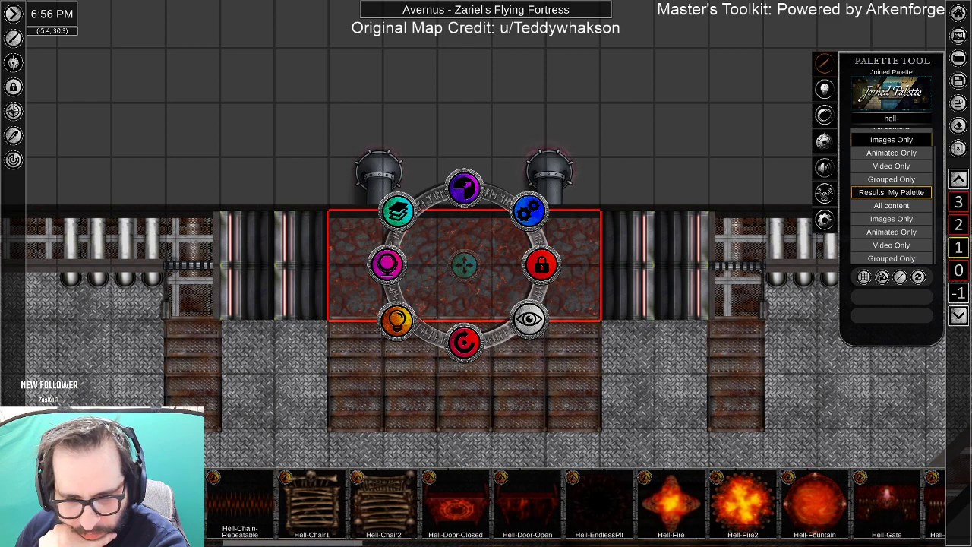
scroll(574, 505, "down", 1)
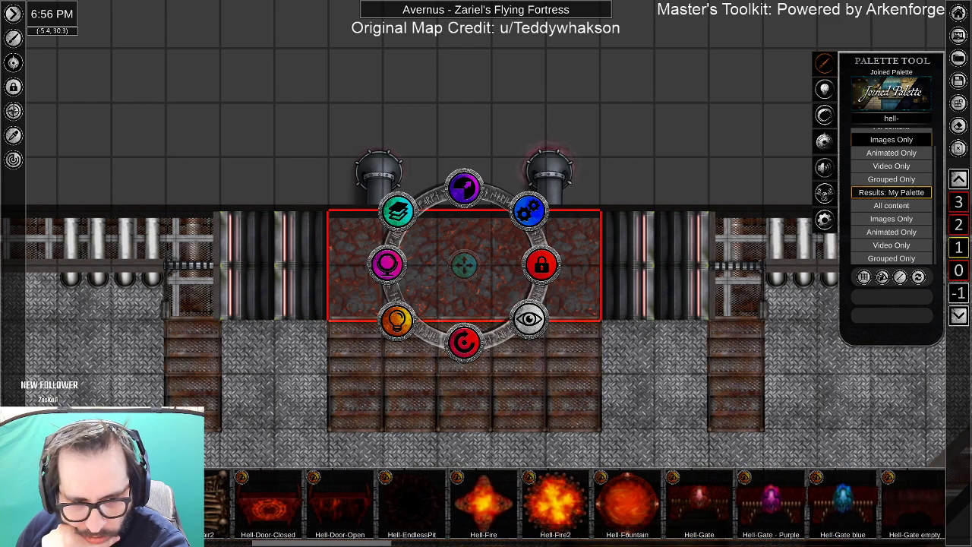
scroll(575, 505, "up", 4)
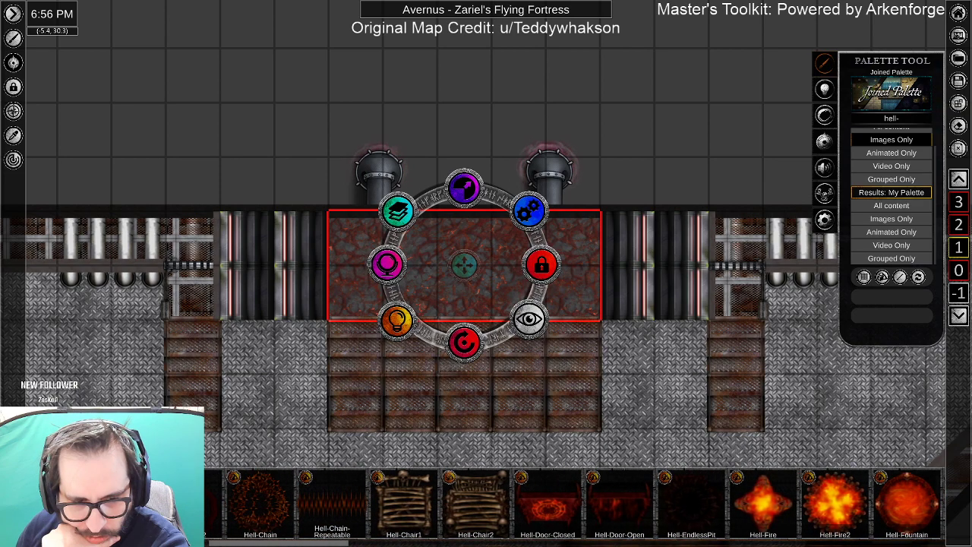
scroll(574, 505, "down", 2)
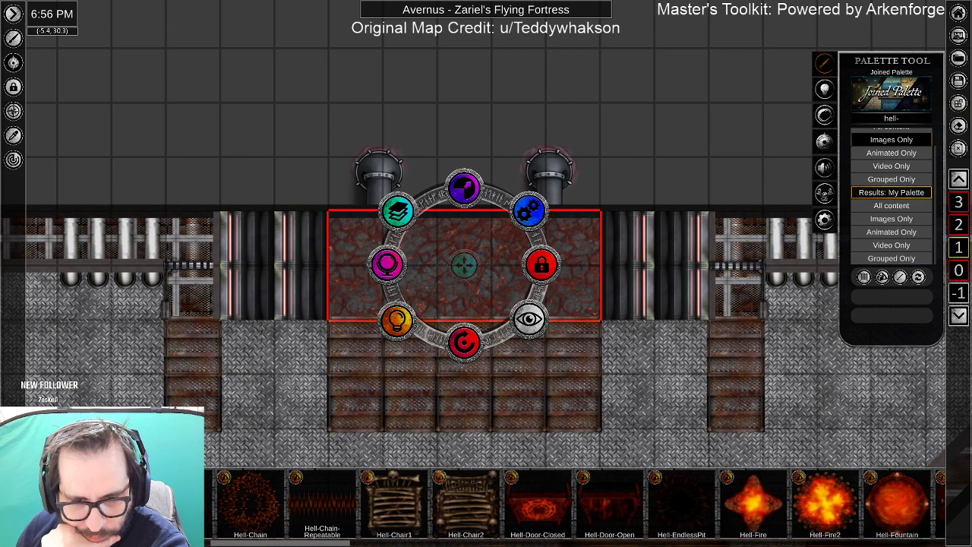
scroll(574, 504, "down", 3)
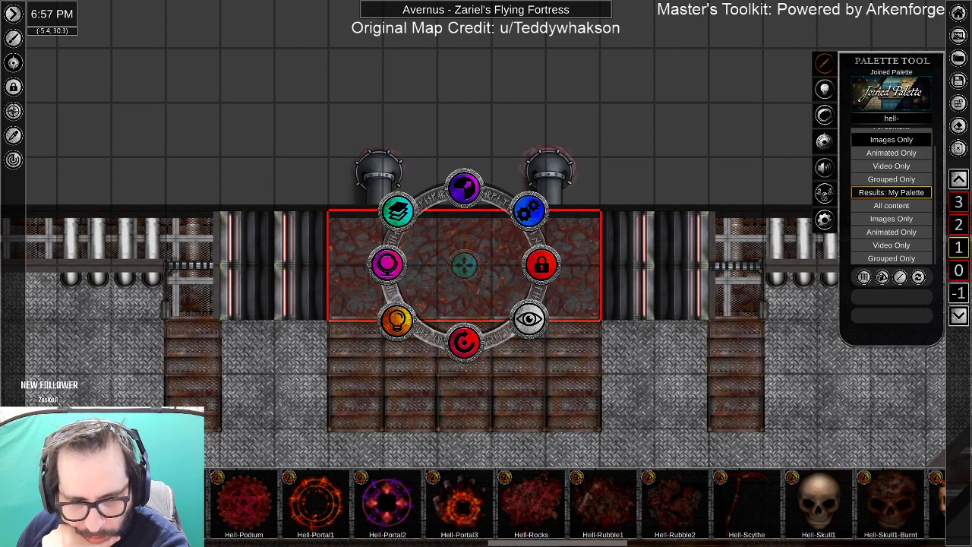
scroll(575, 505, "right", 3)
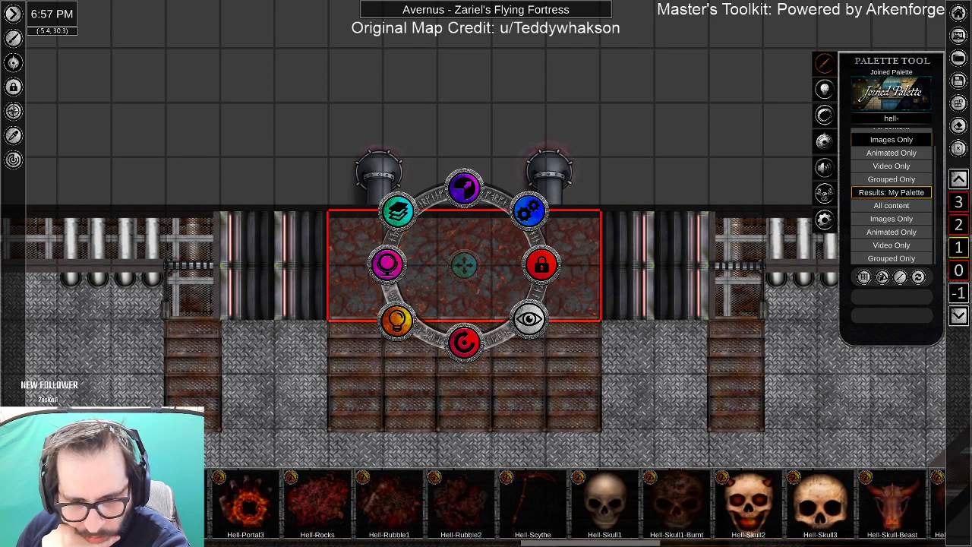
scroll(576, 505, "right", 5)
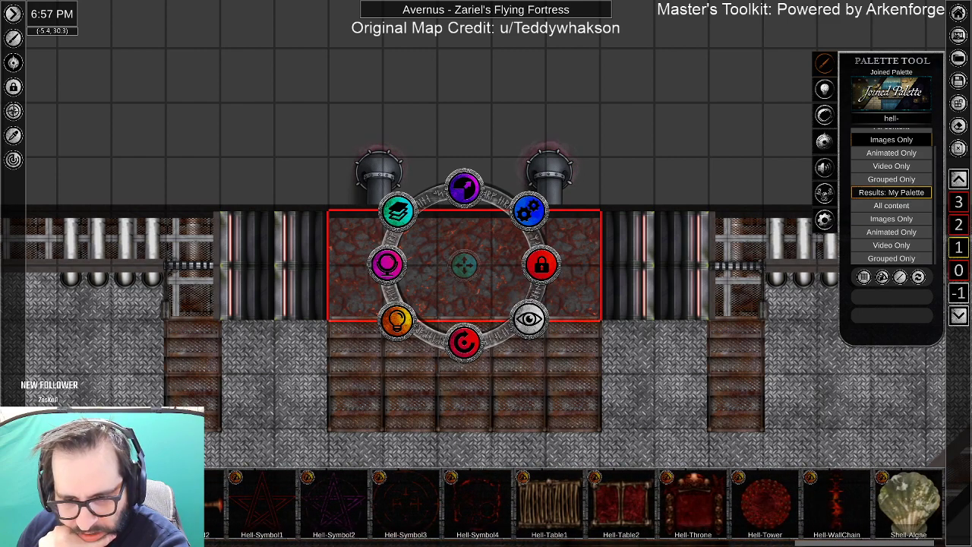
scroll(575, 506, "right", 2)
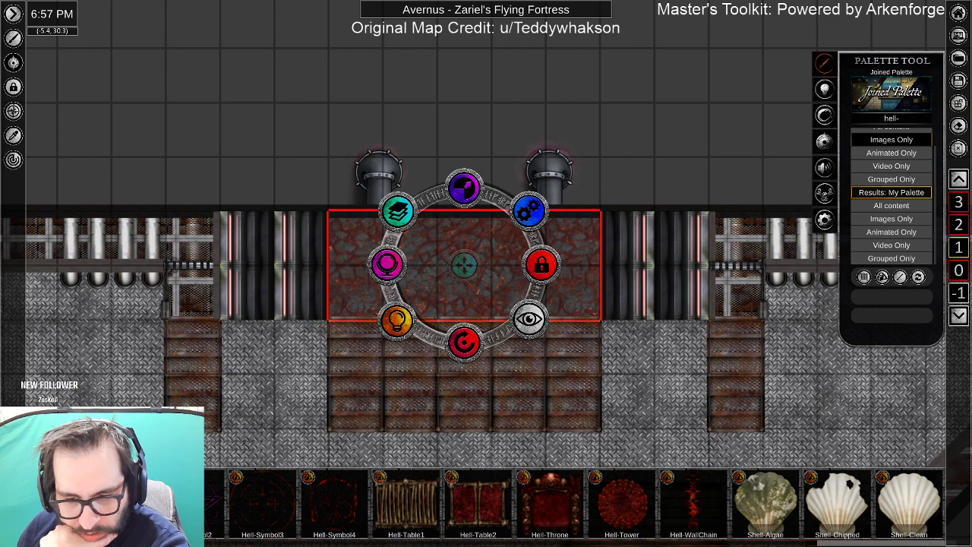
scroll(575, 506, "left", 15)
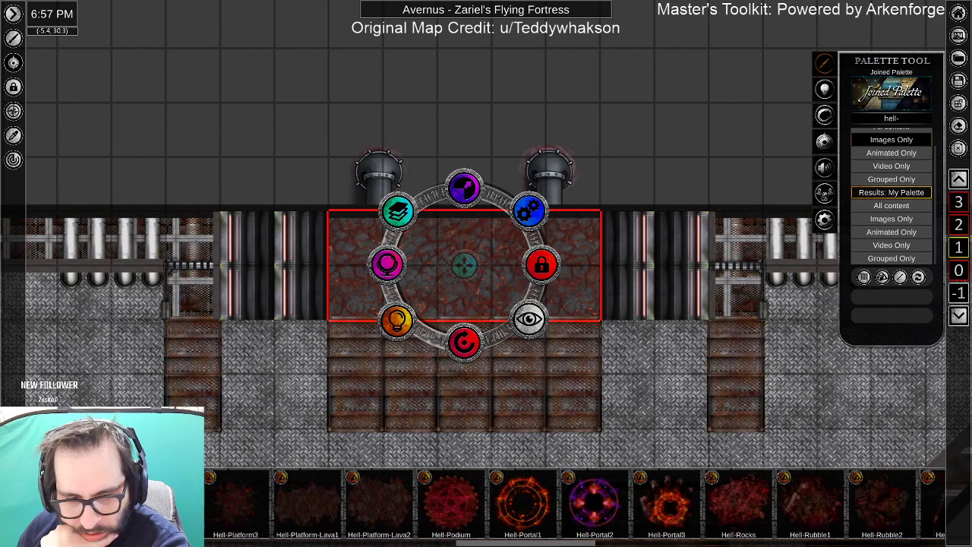
scroll(576, 505, "left", 10)
scroll(576, 506, "left", 7)
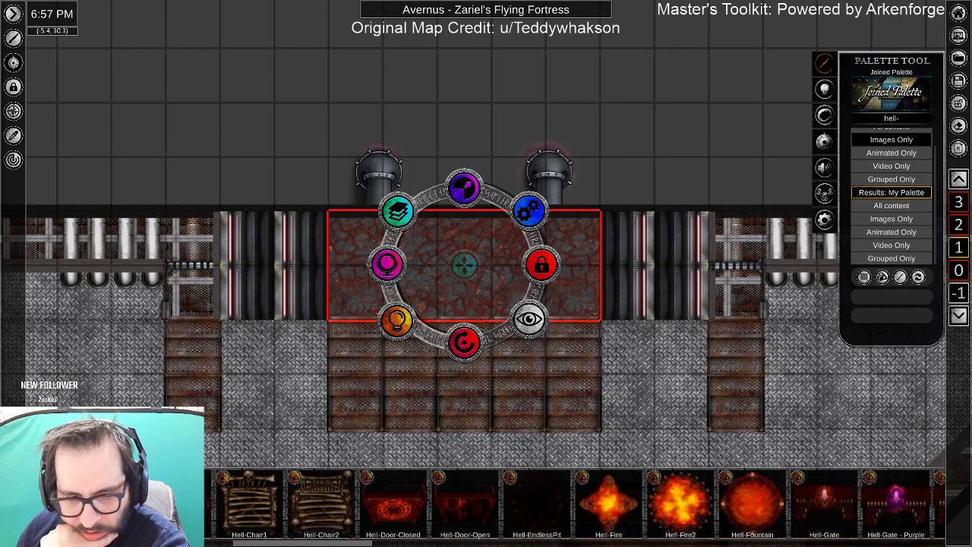
Go up to level 2, select both sections of its lava floor and set their brightness to 57.
left_click(959, 179)
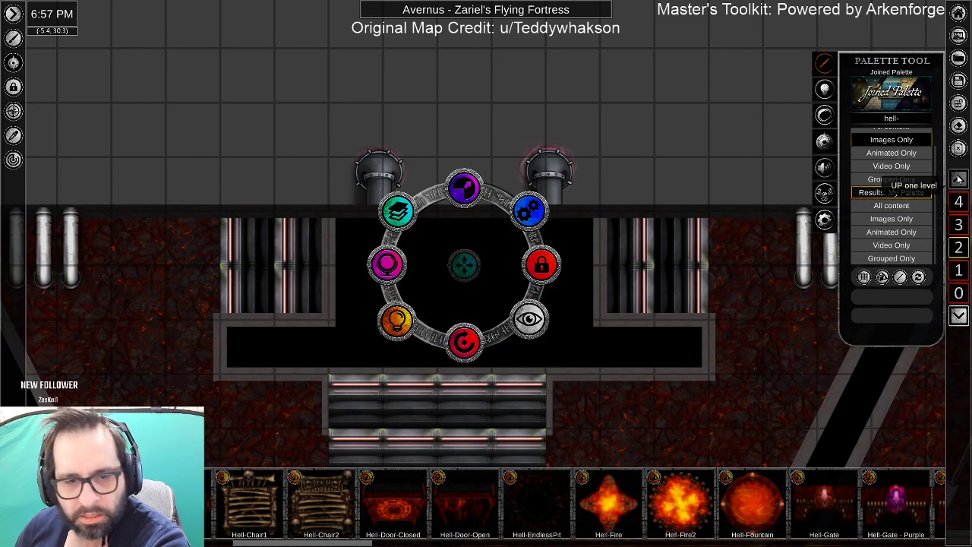
left_click_drag(505, 413, 408, 150)
scroll(613, 189, "down", 2)
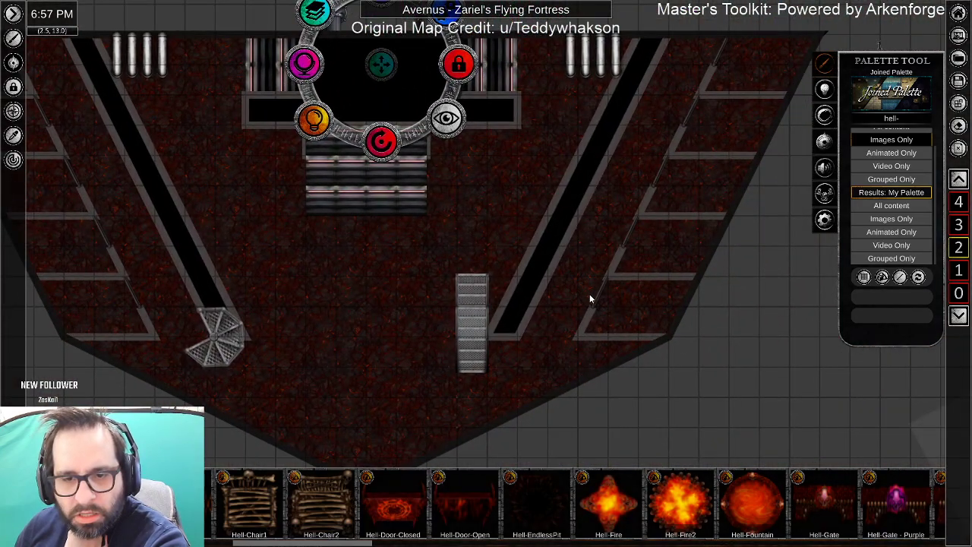
left_click_drag(250, 317, 352, 335)
left_click(506, 285)
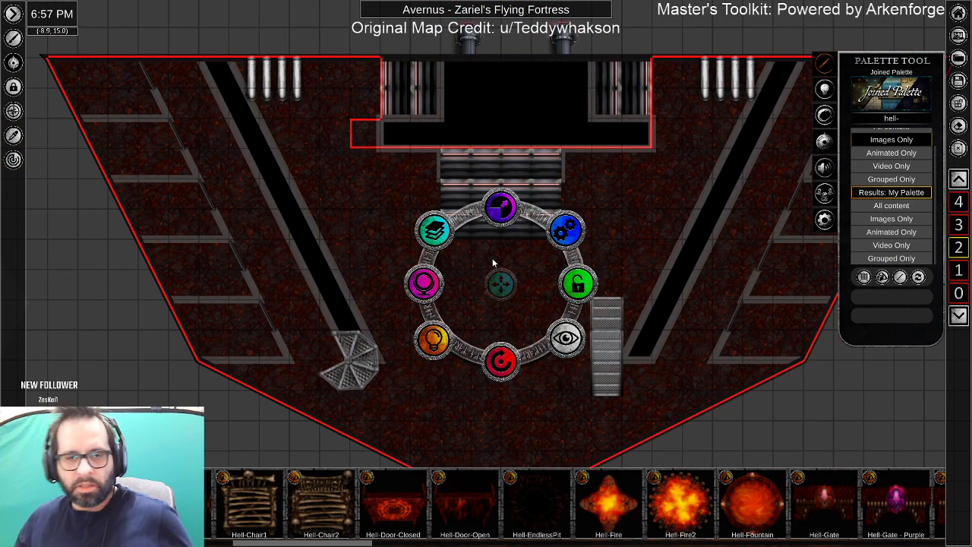
left_click(362, 140)
left_click(465, 315, "shift")
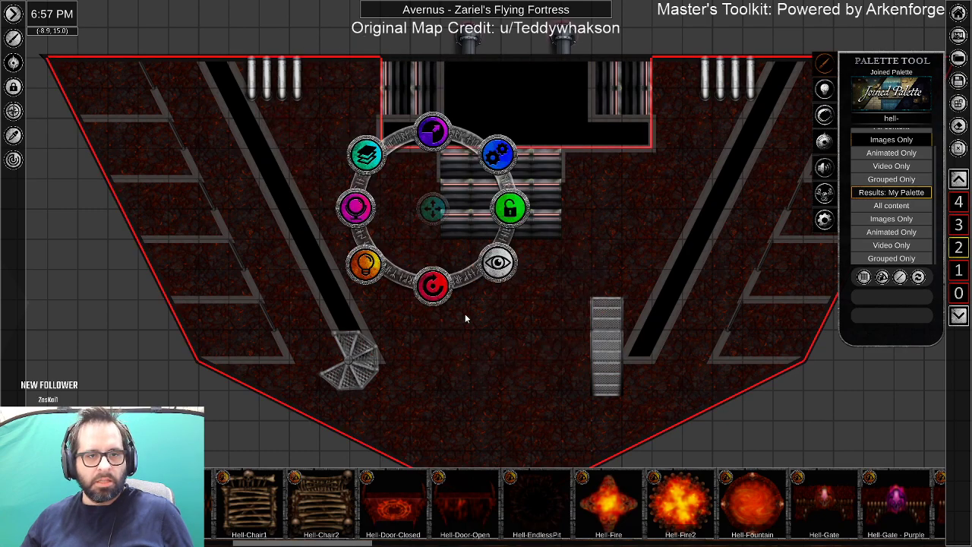
left_click(367, 263)
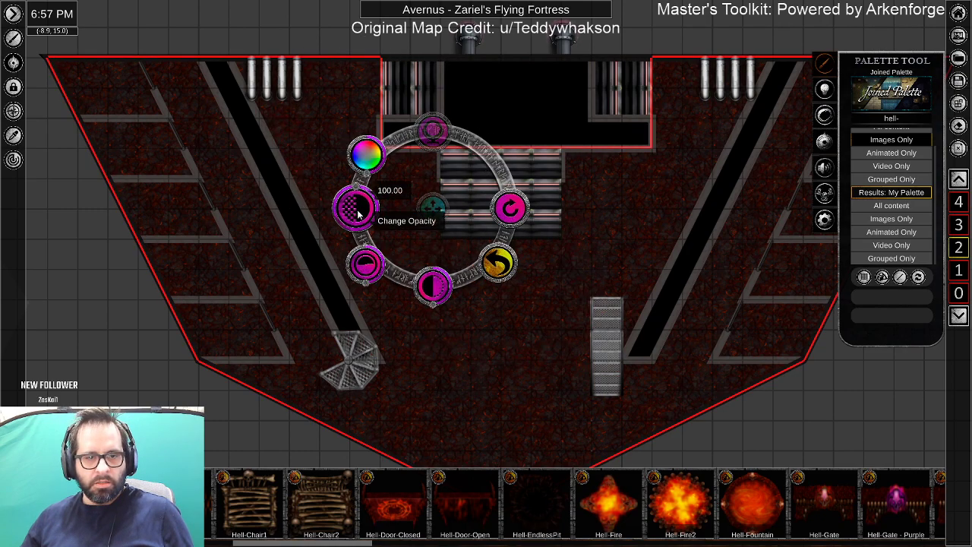
left_click(433, 289)
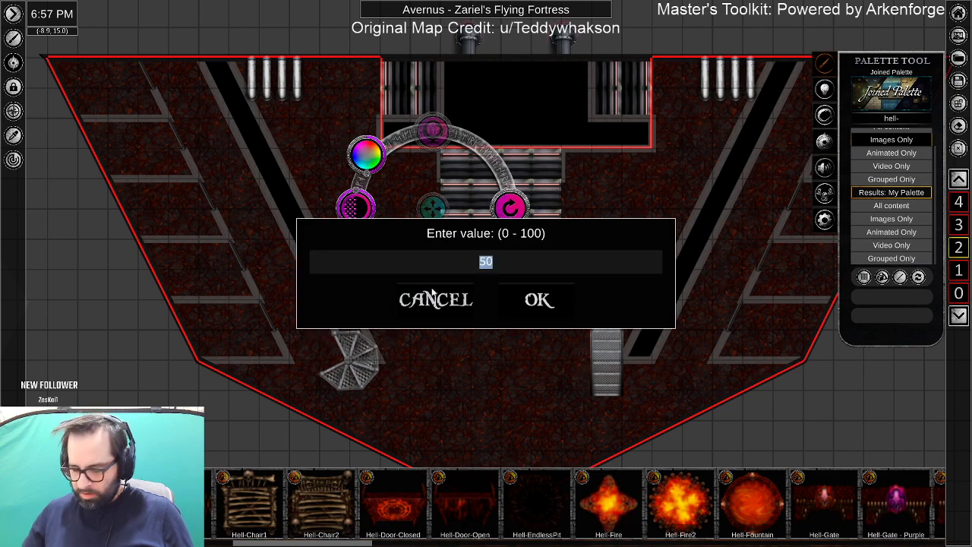
left_click(435, 298)
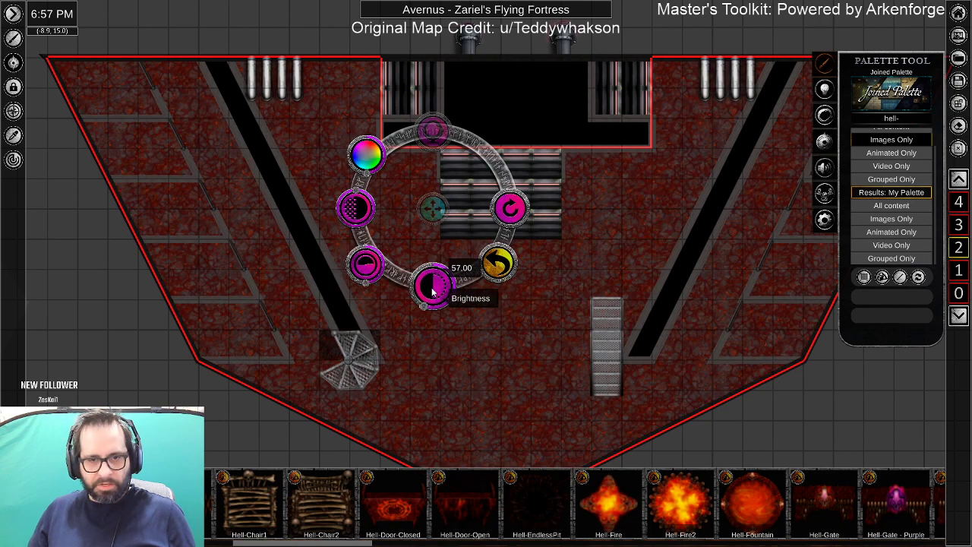
Set the saturation of level 2's two lava floor sections to 36 and deselect them.
left_click(375, 268)
type("36")
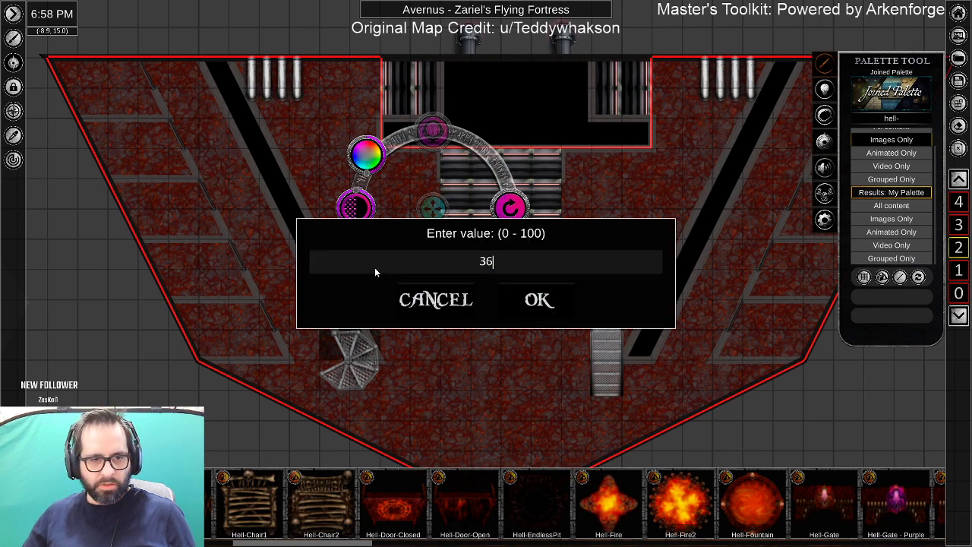
key("Return")
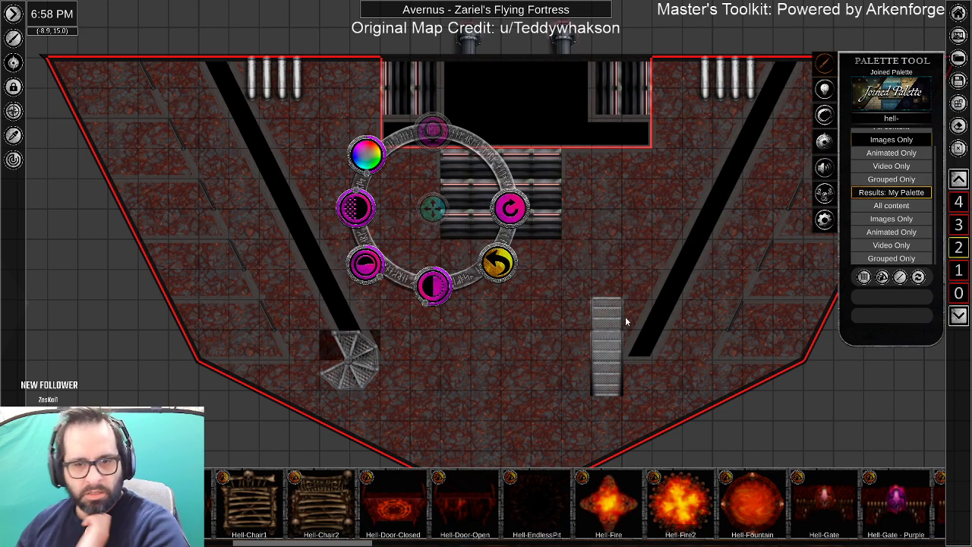
left_click(560, 402)
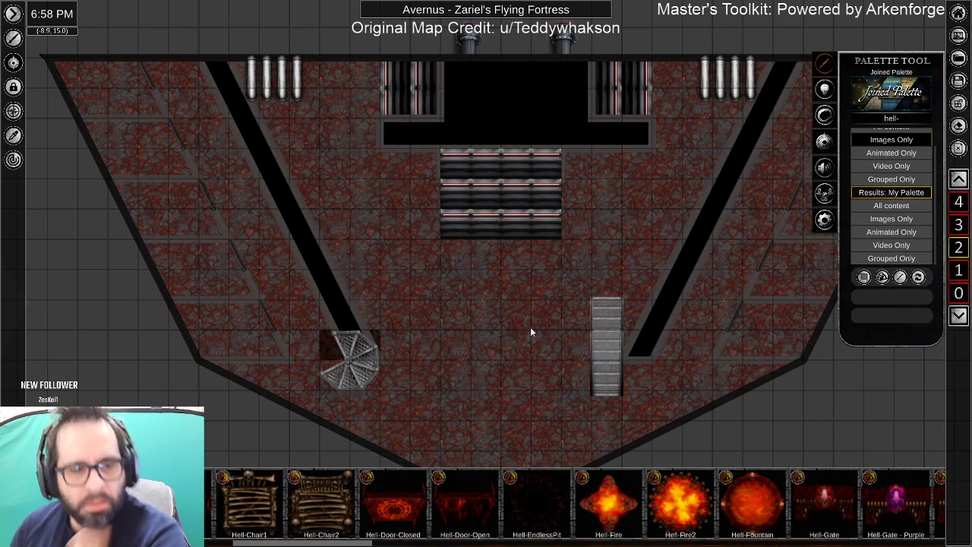
Lock both sections of the lava floor on level 2.
left_click(530, 327)
left_click(365, 137)
left_click(510, 209)
left_click(545, 376)
Lock the two black diagonal strips and the black central shape above the stairs on level 2.
left_click_drag(198, 17, 809, 371)
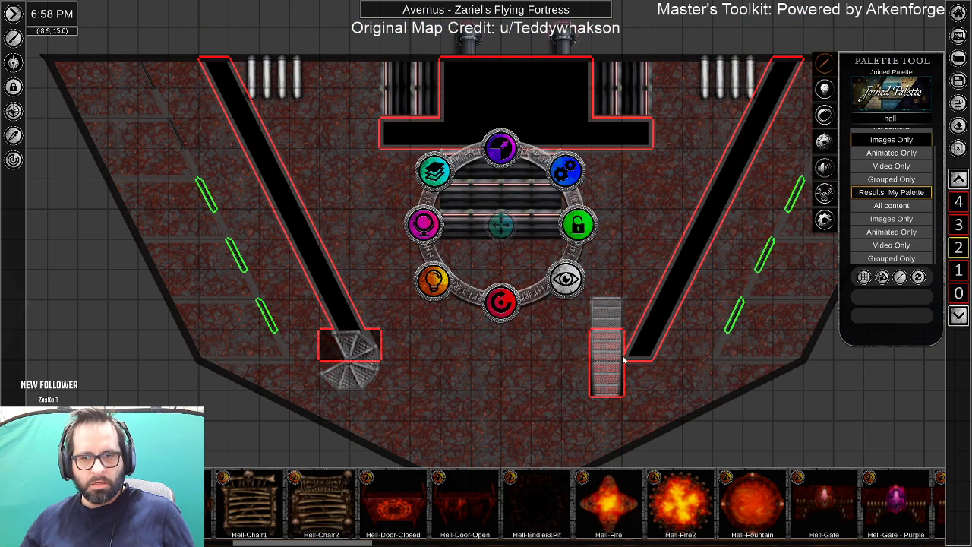
left_click_drag(285, 42, 690, 323)
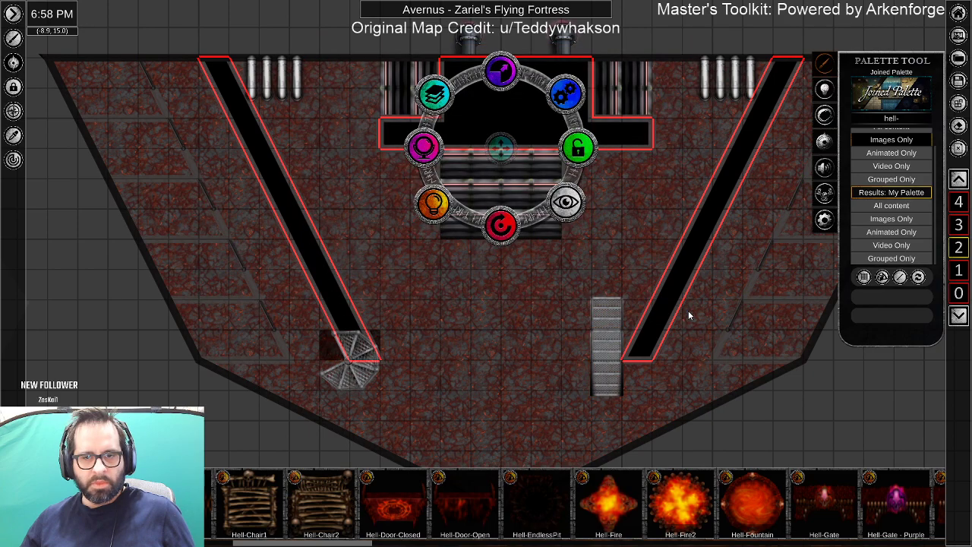
left_click(583, 155)
left_click(489, 374)
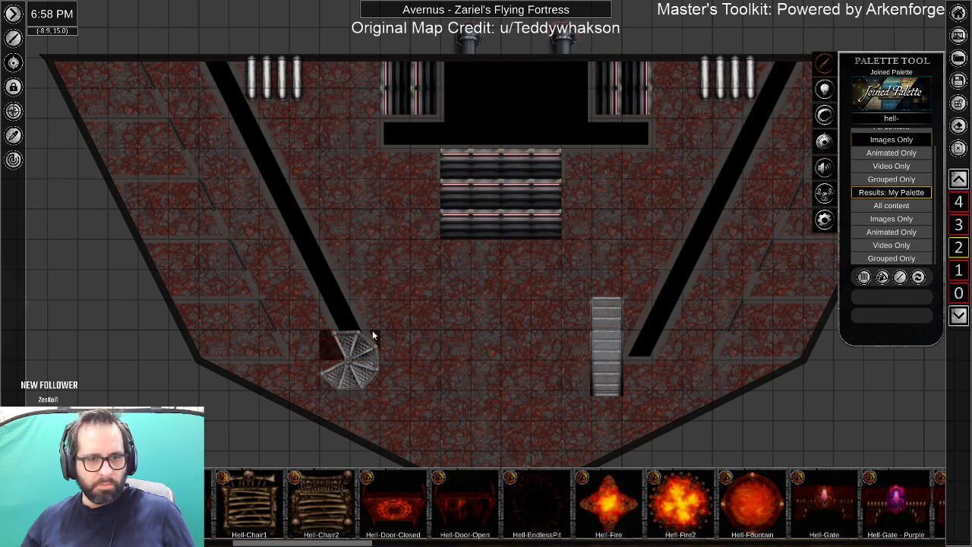
Select the two dark lava tiles beneath the spiral staircase and set their saturation to 36 and brightness to 57.
left_click(331, 349)
scroll(435, 386, "up", 5)
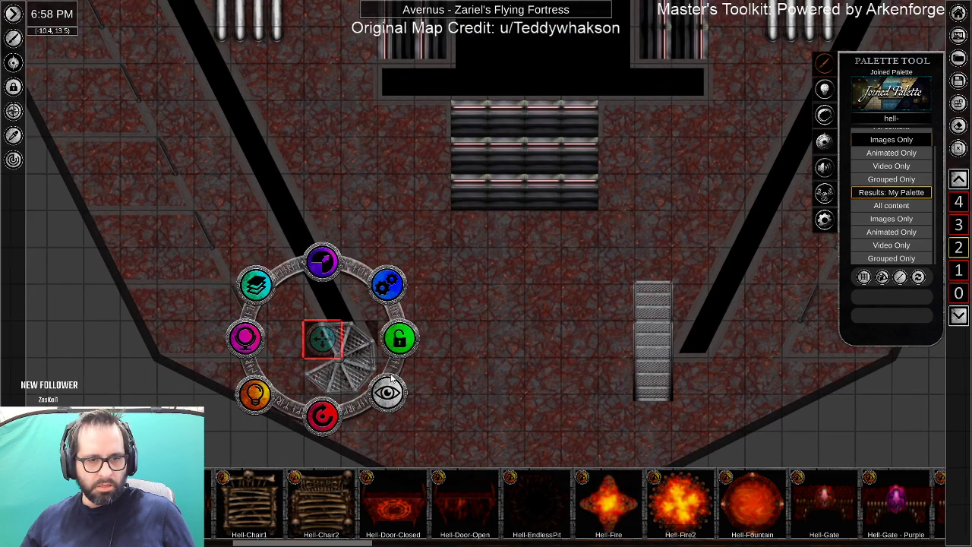
scroll(383, 376, "up", 2)
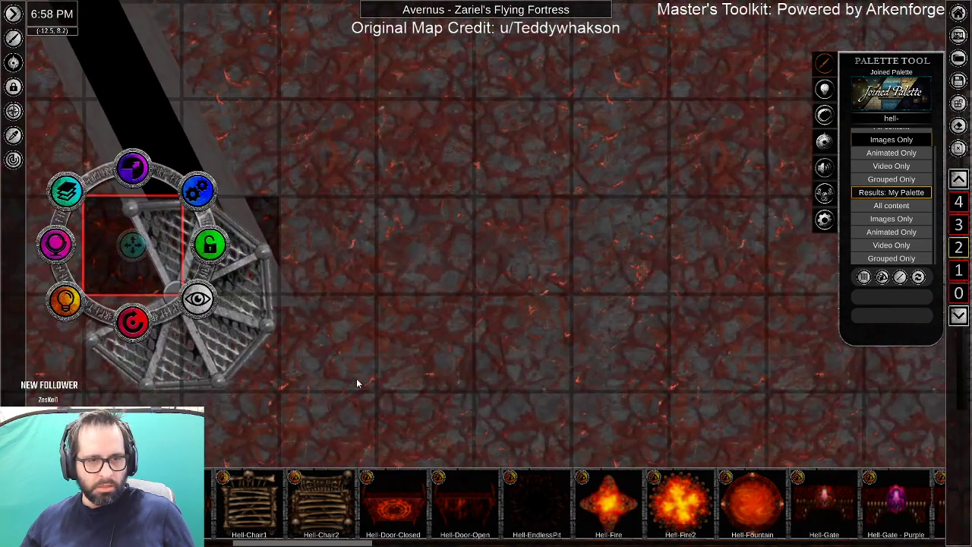
scroll(323, 334, "up", 3)
left_click_drag(308, 306, 637, 388)
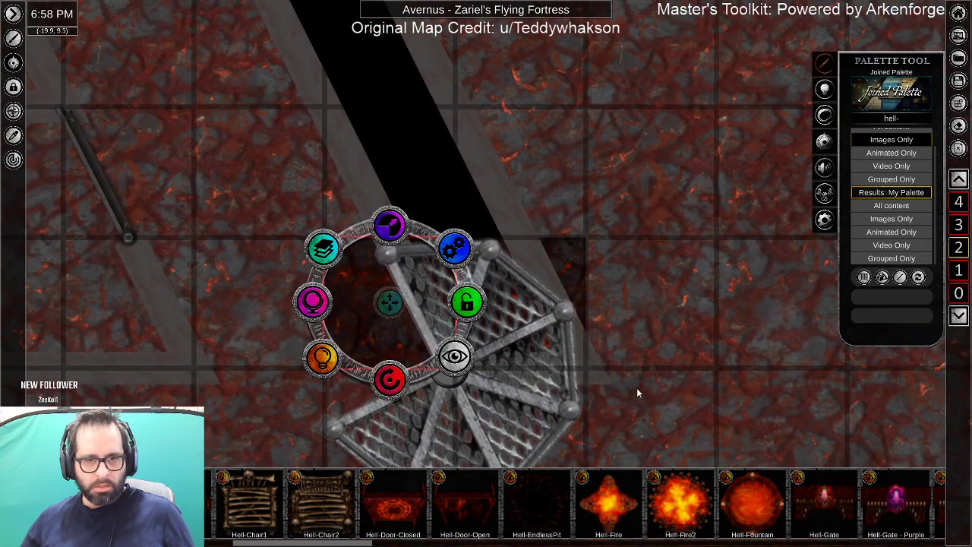
left_click(577, 268, "shift")
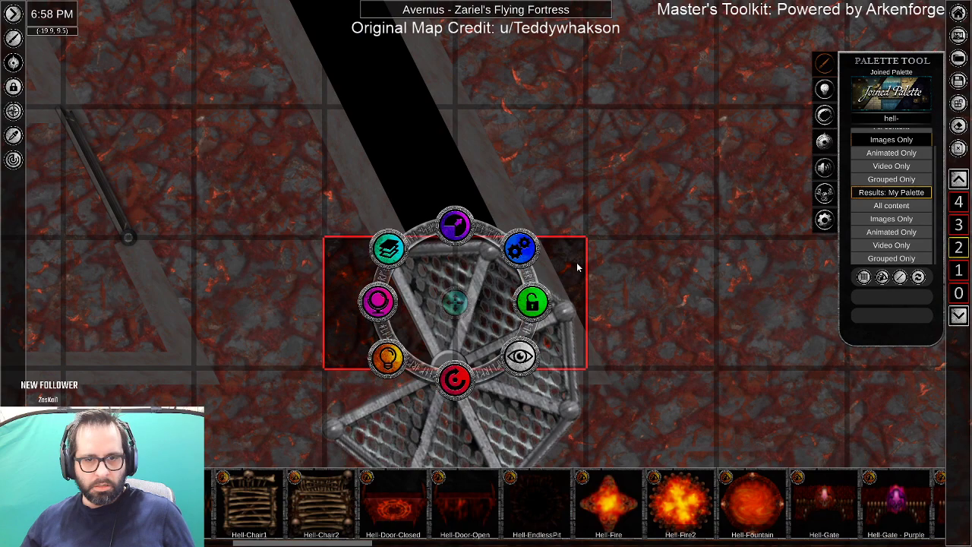
left_click(388, 357)
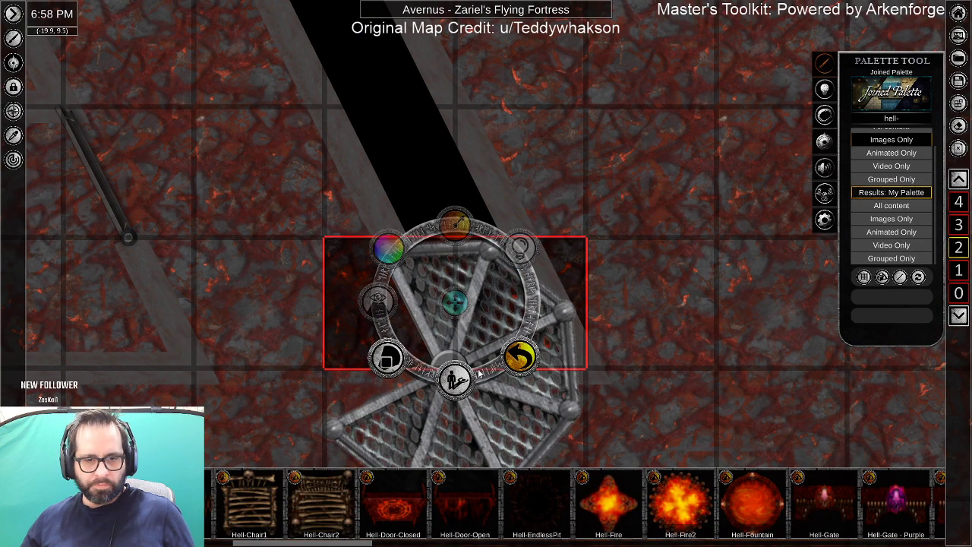
left_click(524, 359)
left_click(365, 305)
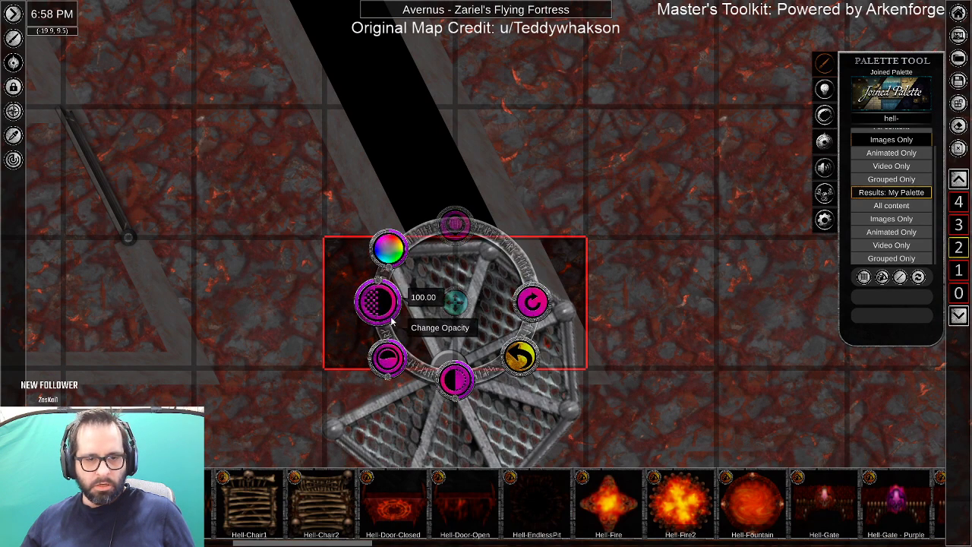
left_click(389, 360)
key("Return")
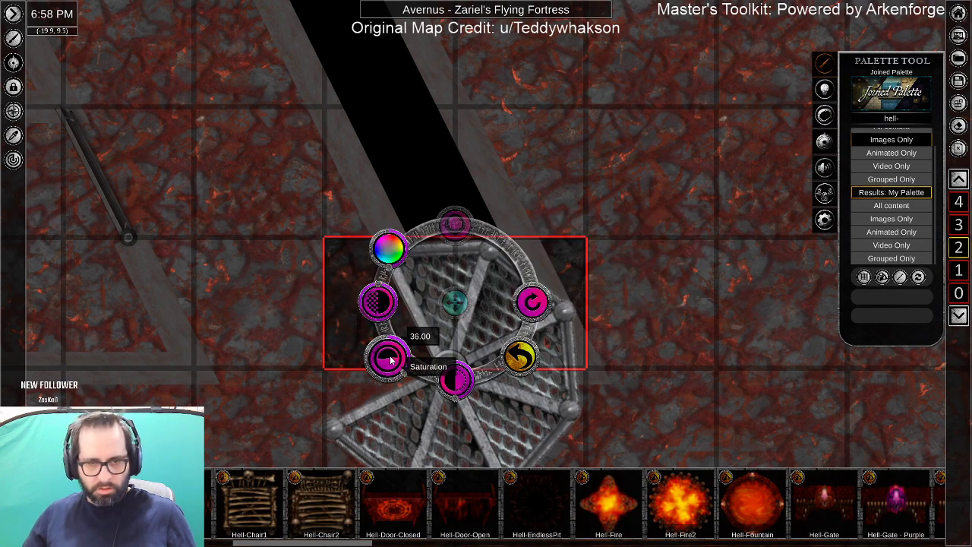
left_click(456, 378)
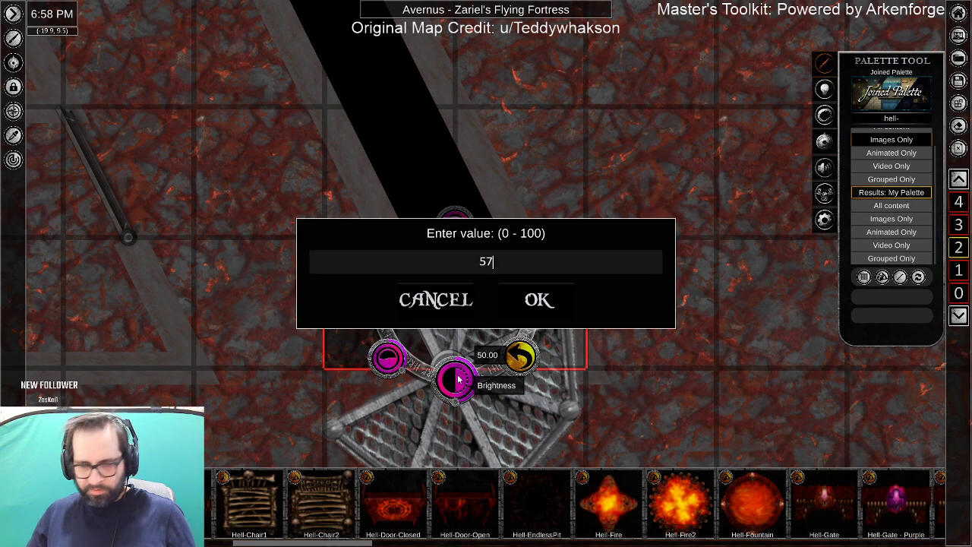
key("Return")
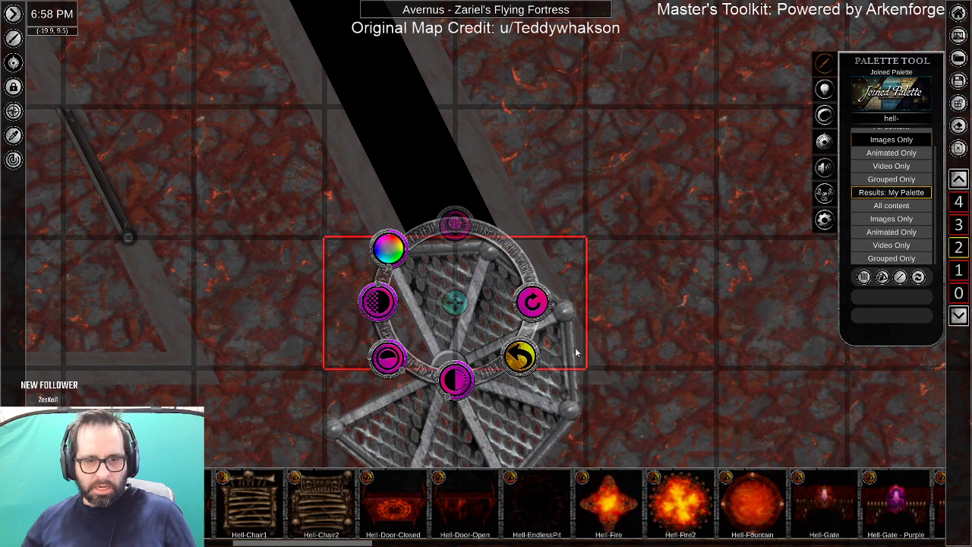
Deselect the lava tiles beneath the spiral staircase on level 2 and inspect the floor around the staircase.
left_click(520, 357)
left_click(387, 248)
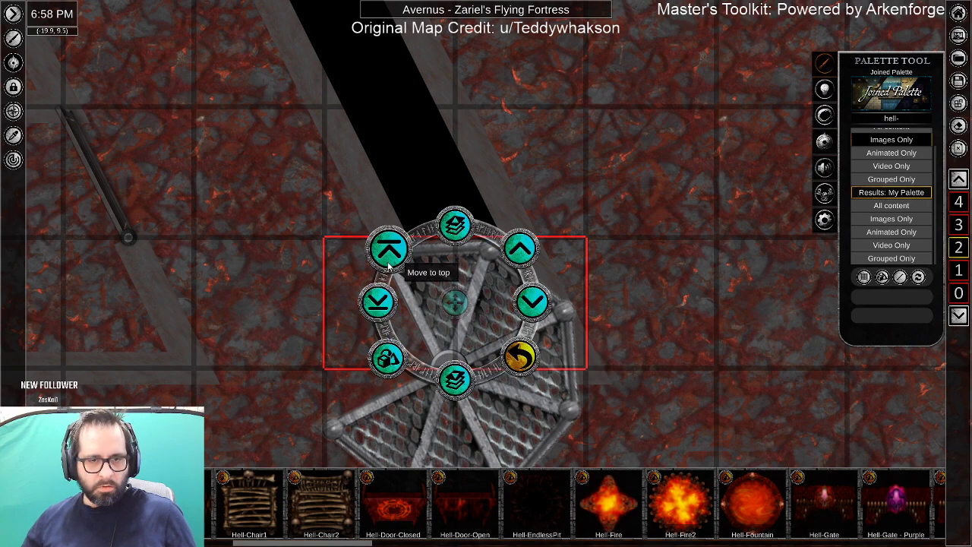
left_click(646, 345)
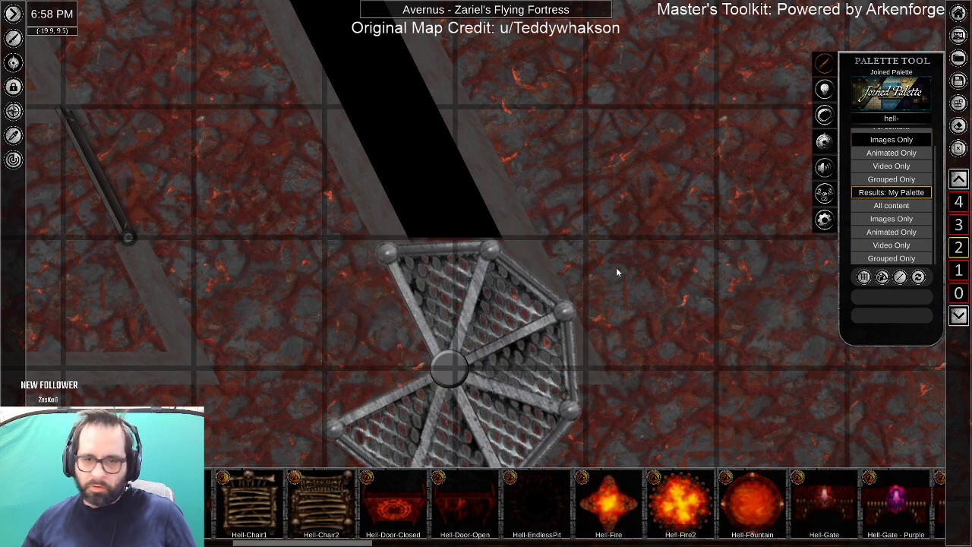
scroll(505, 359, "down", 5)
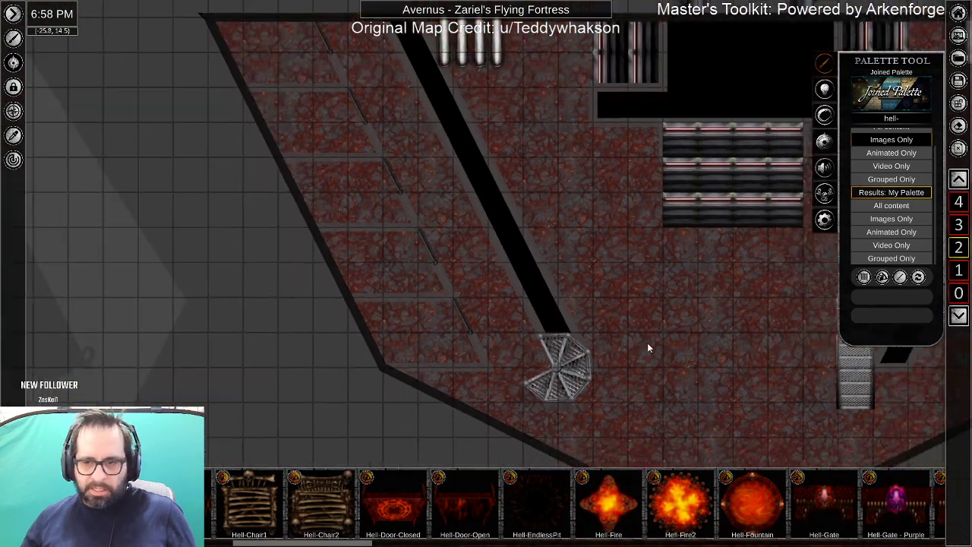
left_click_drag(648, 344, 494, 299)
left_click_drag(418, 300, 455, 310)
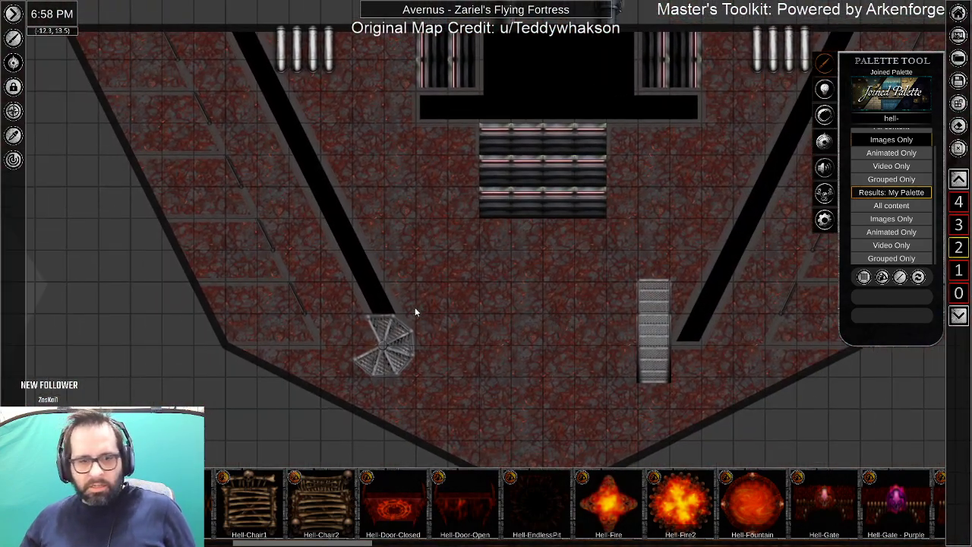
left_click(386, 343)
left_click(535, 354)
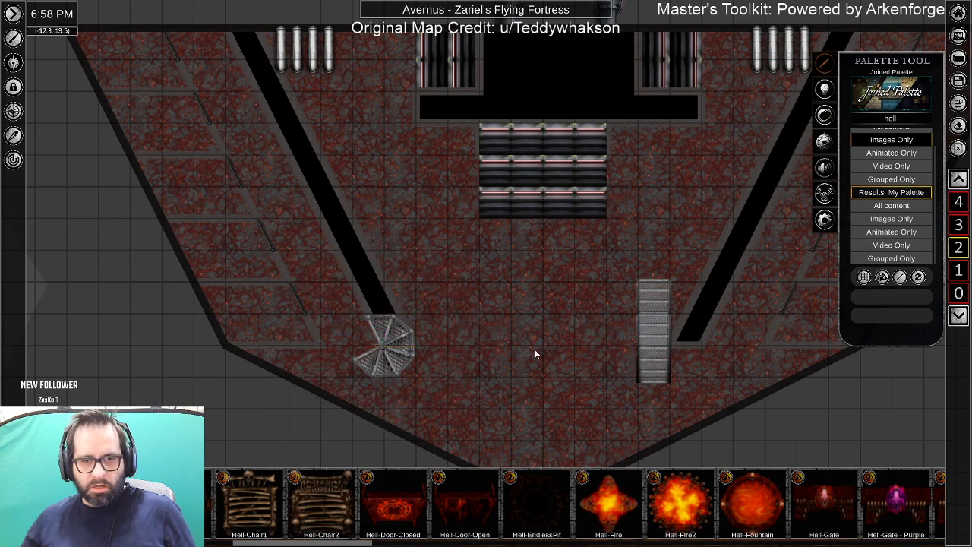
On level 3, set the saturation of the dark lava floor along the southern tip and east side to 36 and its brightness to 57.
left_click(958, 180)
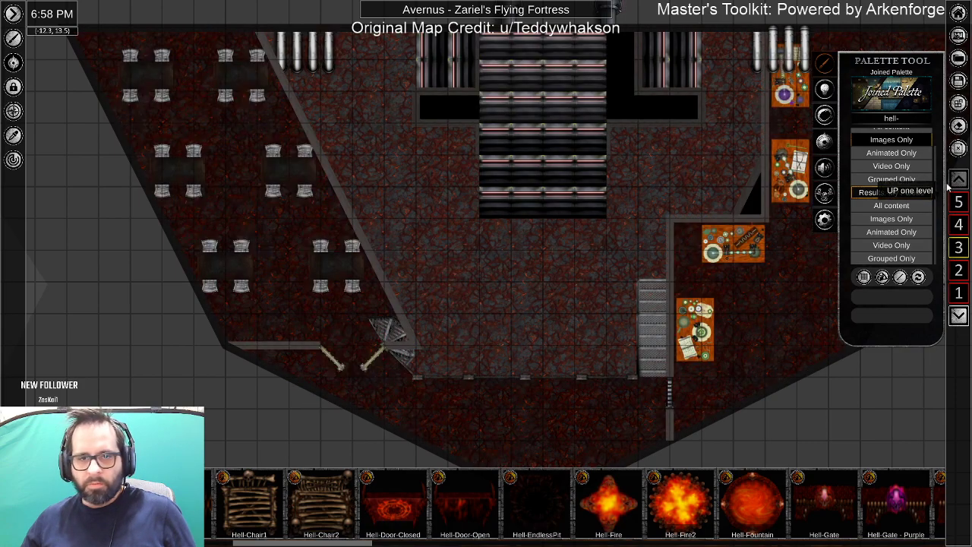
left_click_drag(537, 284, 555, 217)
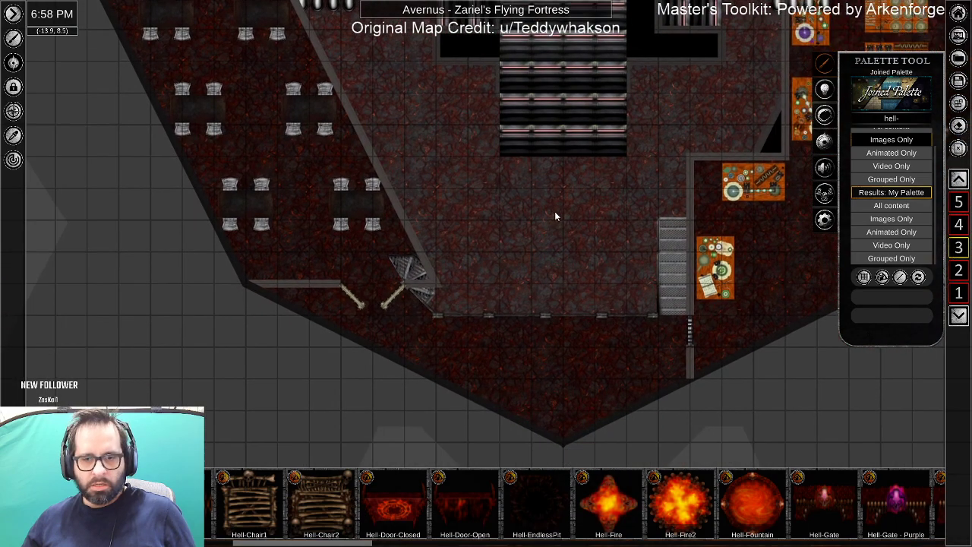
right_click(562, 353)
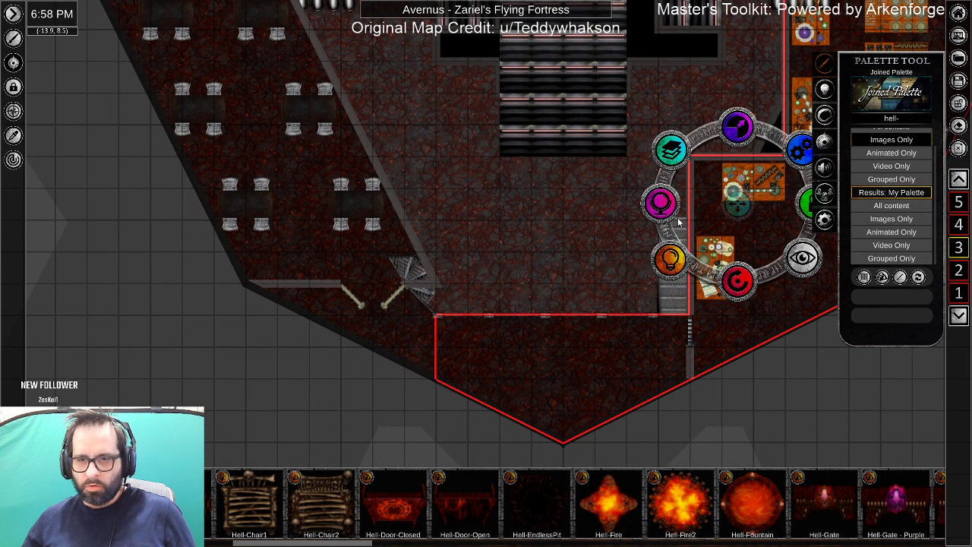
left_click(671, 260)
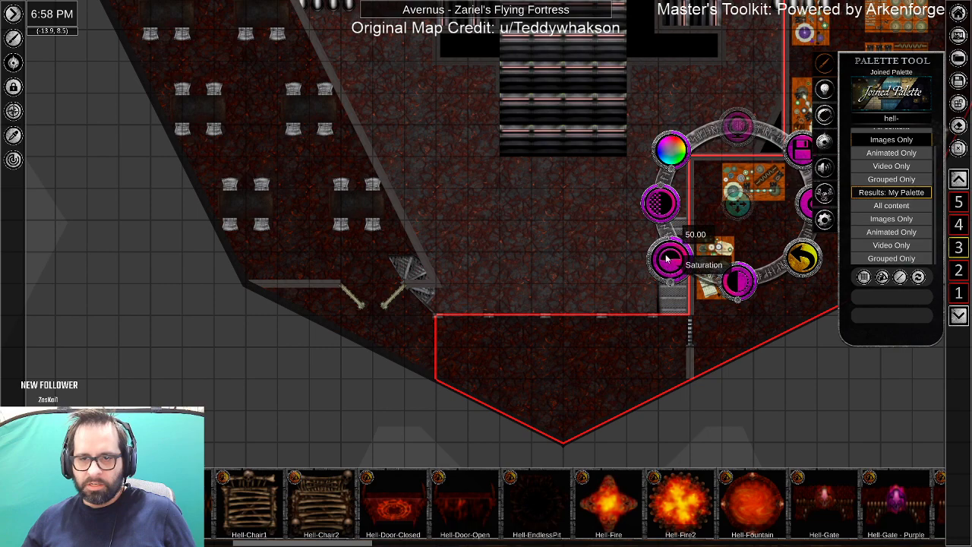
left_click(666, 259)
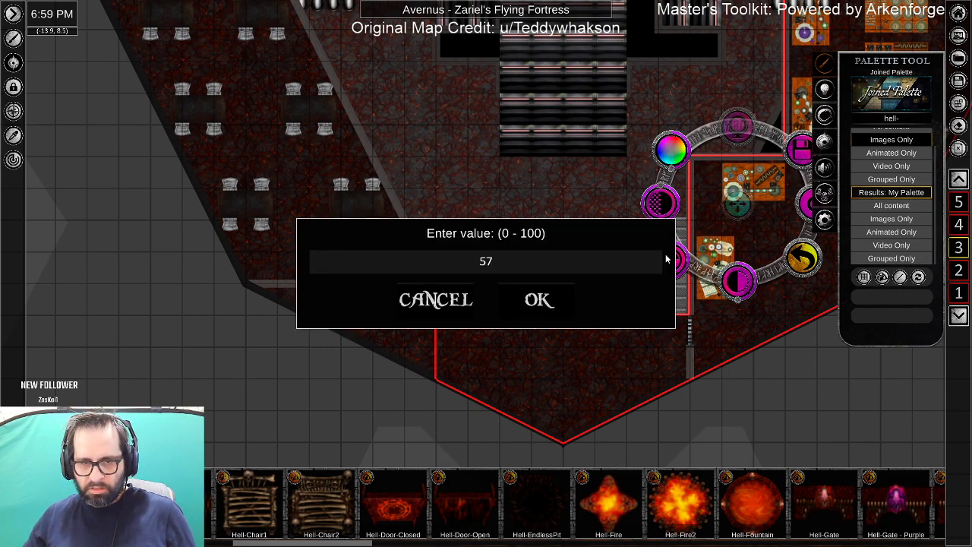
type("36")
key("Return")
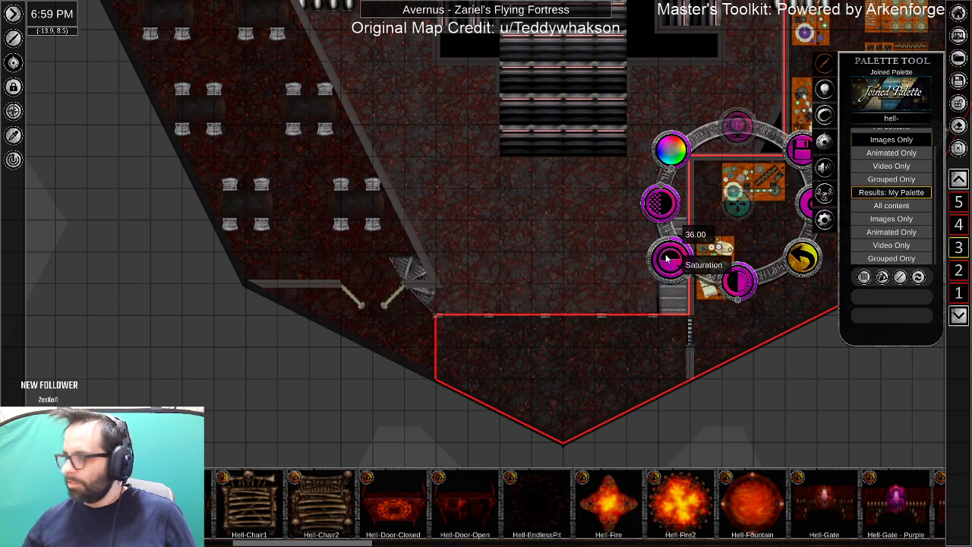
left_click(736, 283)
type("57")
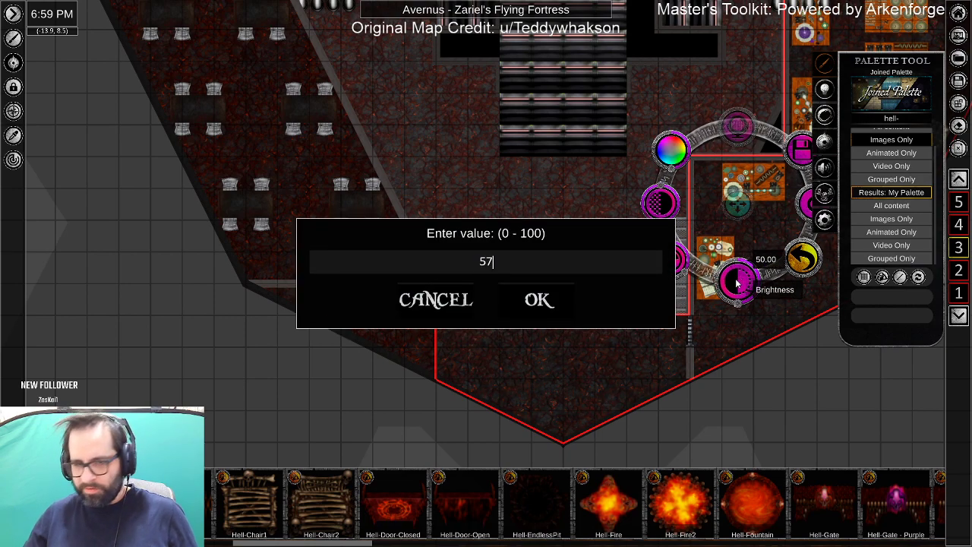
key("Return")
left_click(605, 400)
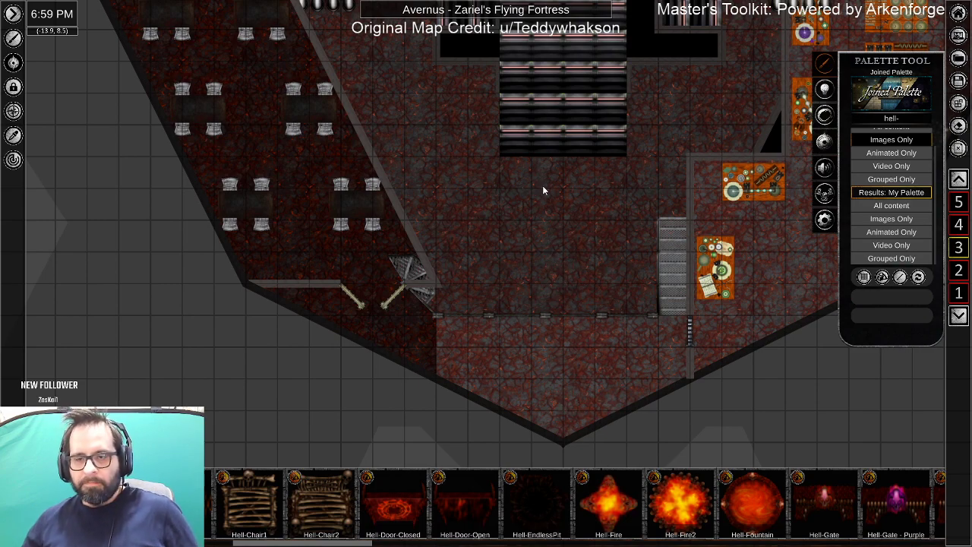
Set the saturation of level 3's western lava floor, under the dining tables, to 36 and its brightness to 57.
left_click(382, 329)
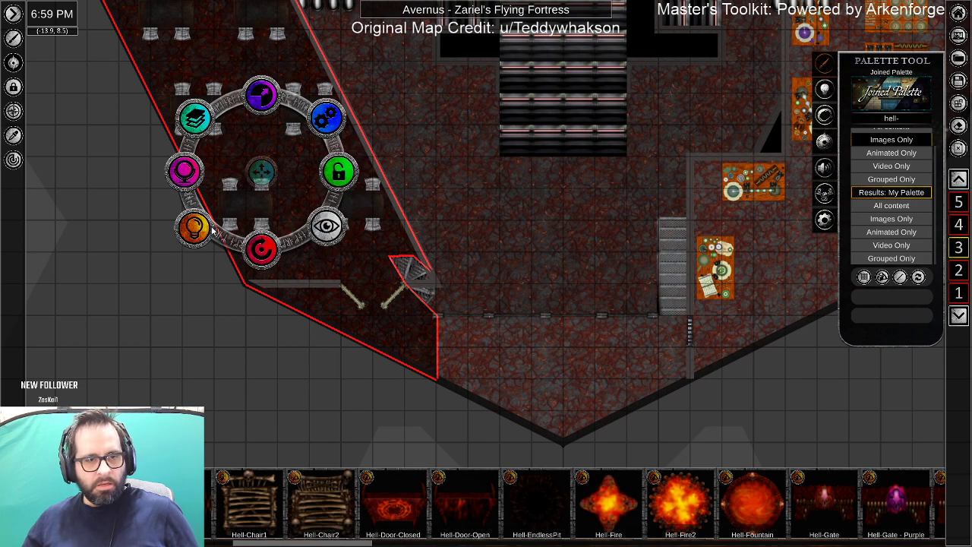
left_click(315, 228)
left_click(186, 171)
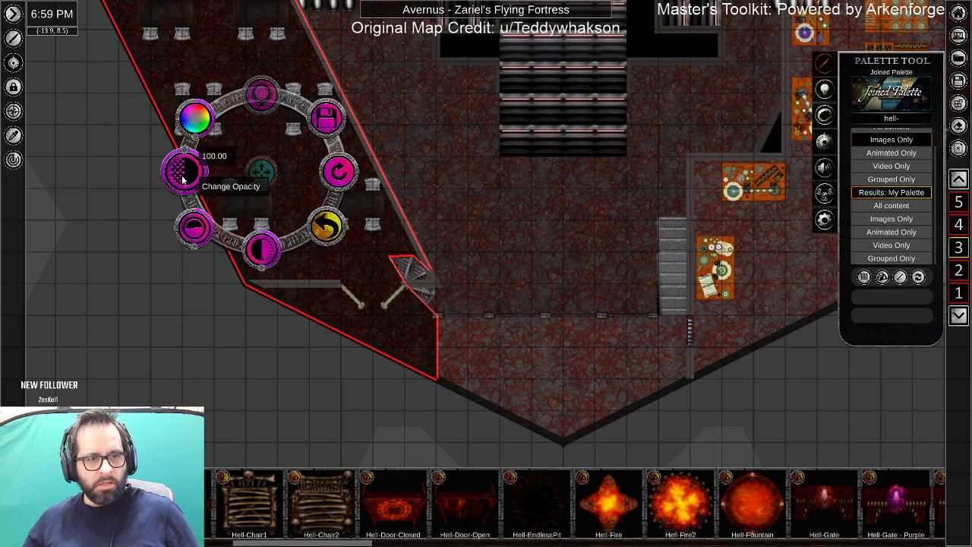
left_click(196, 232)
key("Escape")
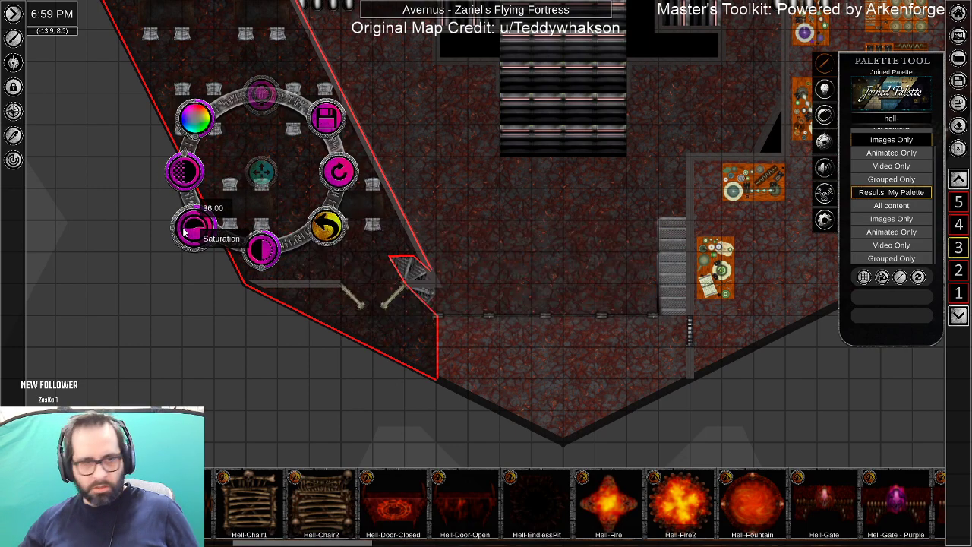
left_click(262, 251)
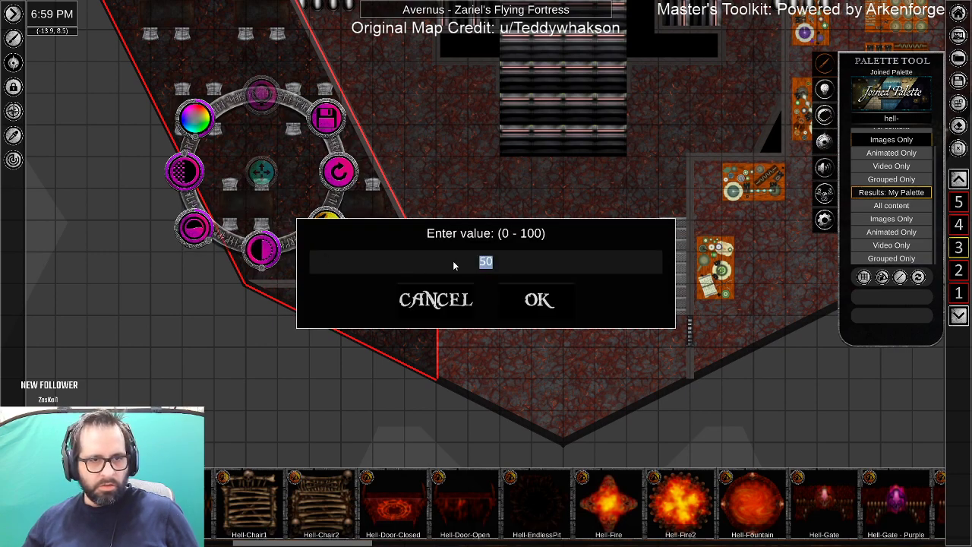
type("57")
key("Return")
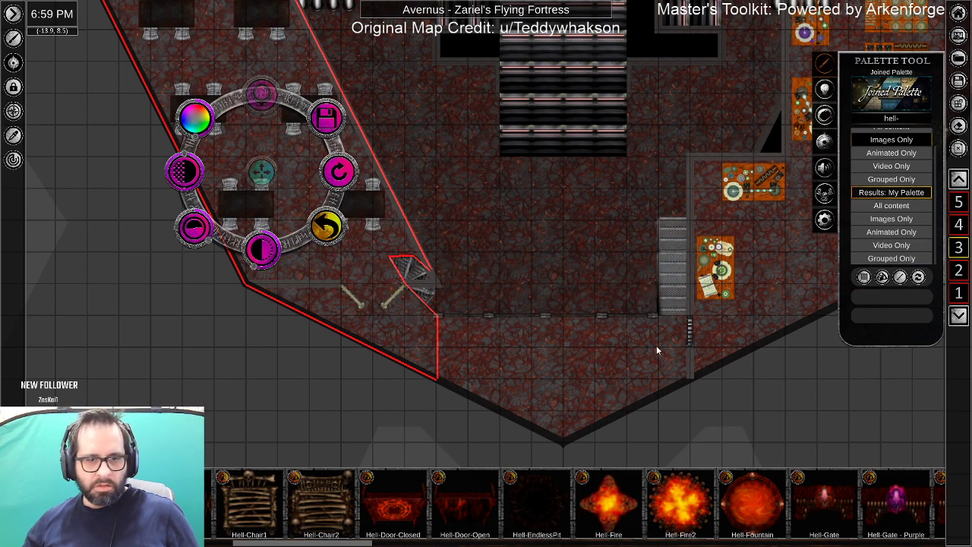
left_click(681, 388)
Select the western and southeastern lava floor sections on level 3 together and lock them.
left_click_drag(467, 345, 472, 346)
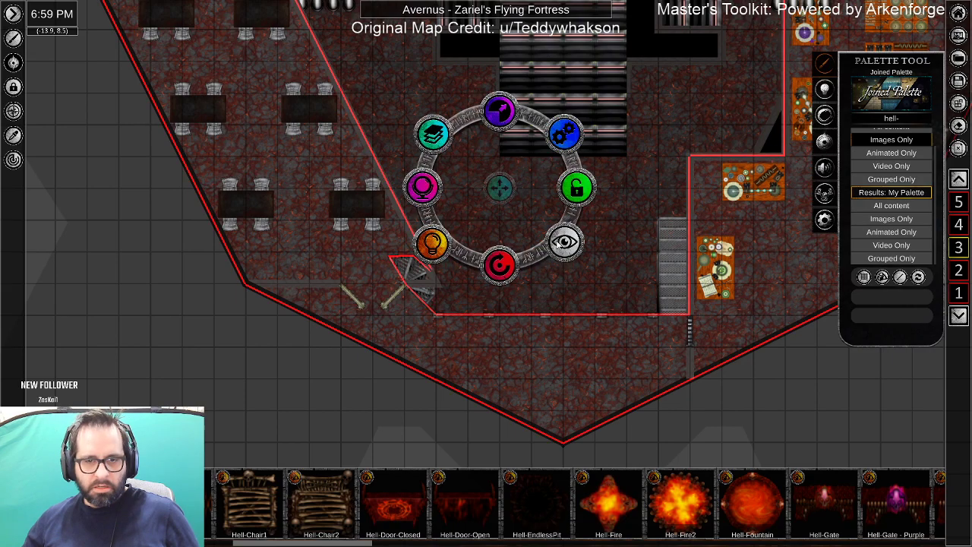
left_click(579, 190)
left_click(512, 370)
Delete the open double doors beside the spiral staircase and the barred door below the straight stairs on level 3.
left_click_drag(324, 242, 450, 327)
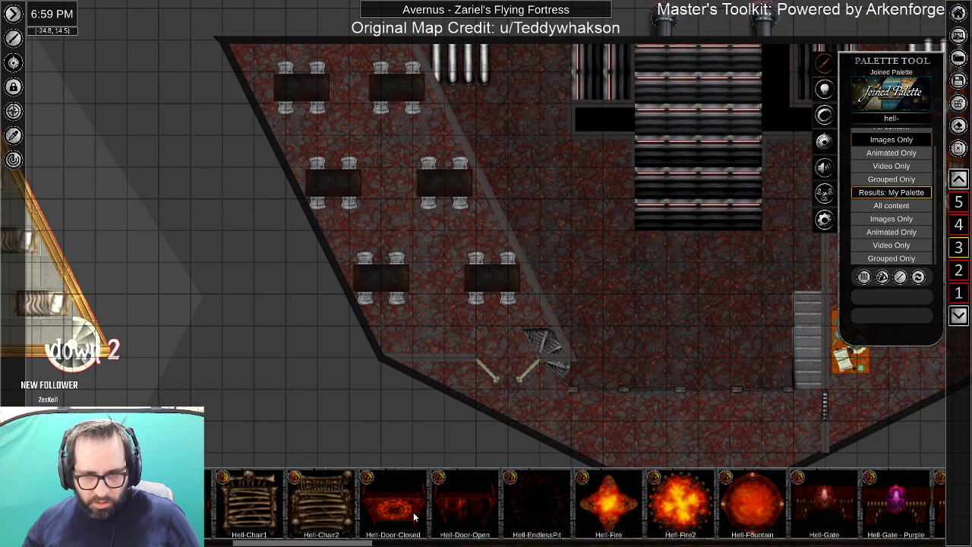
left_click(490, 372)
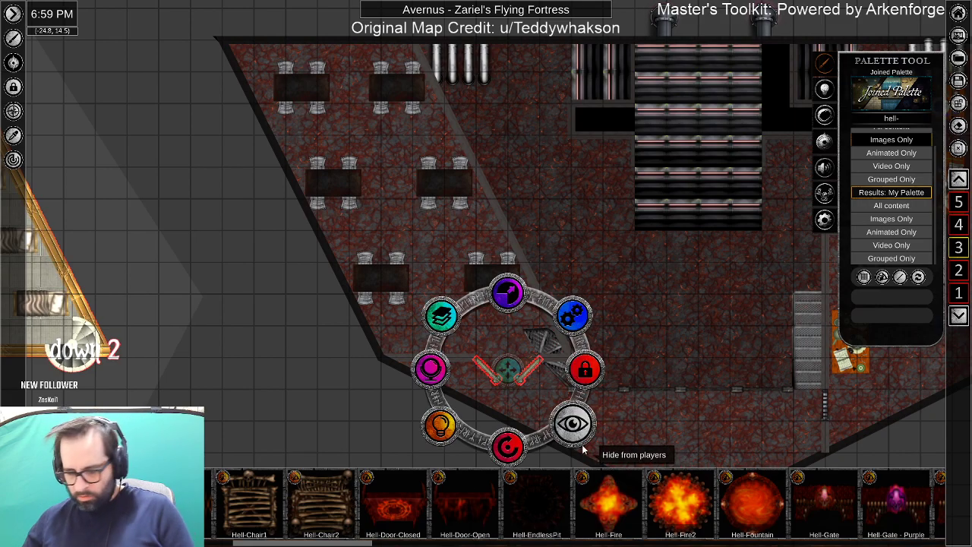
key("Delete")
left_click_drag(700, 456, 522, 372)
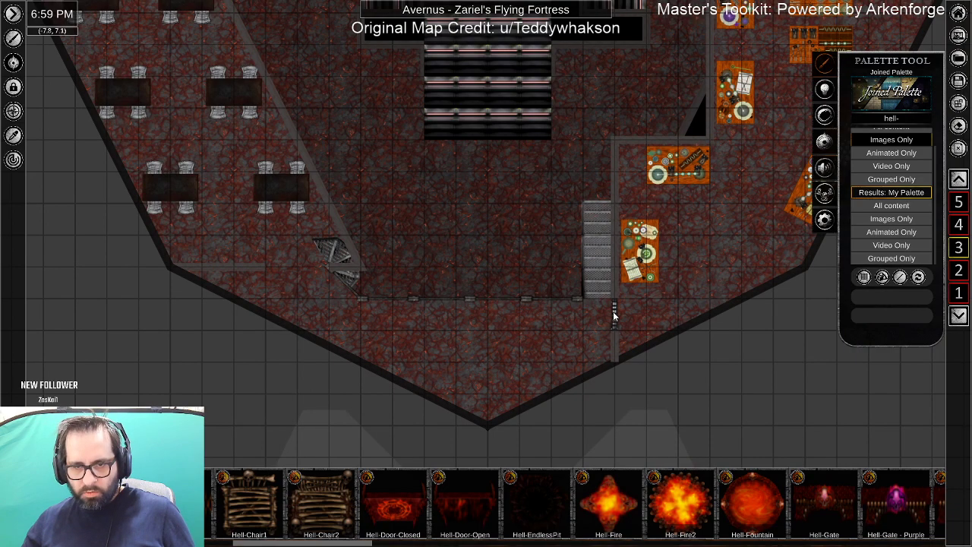
left_click(615, 315)
key("Delete")
Place a Hell-Door-Closed asset in the wall opening beside the spiral staircase and scale it up to fill the gap.
scroll(295, 334, "up", 2)
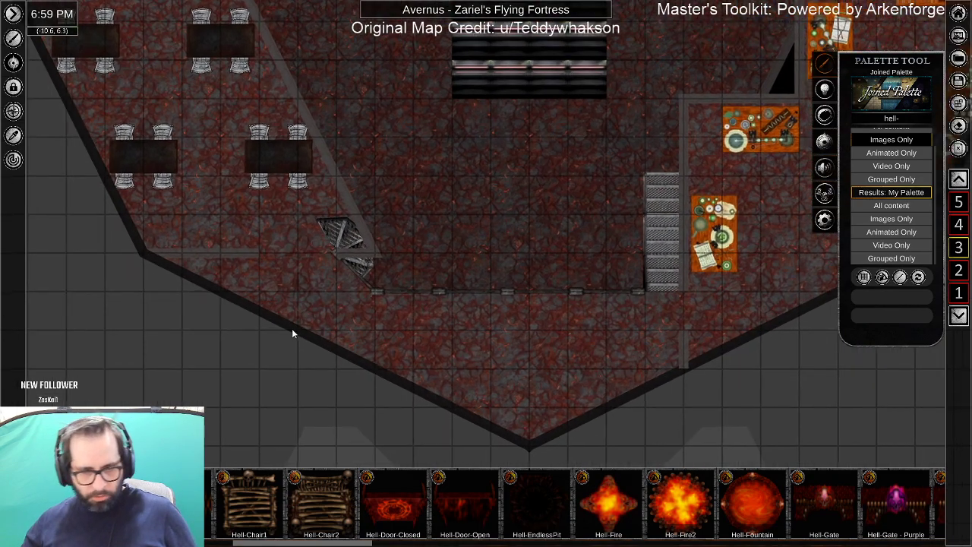
scroll(278, 282, "up", 5)
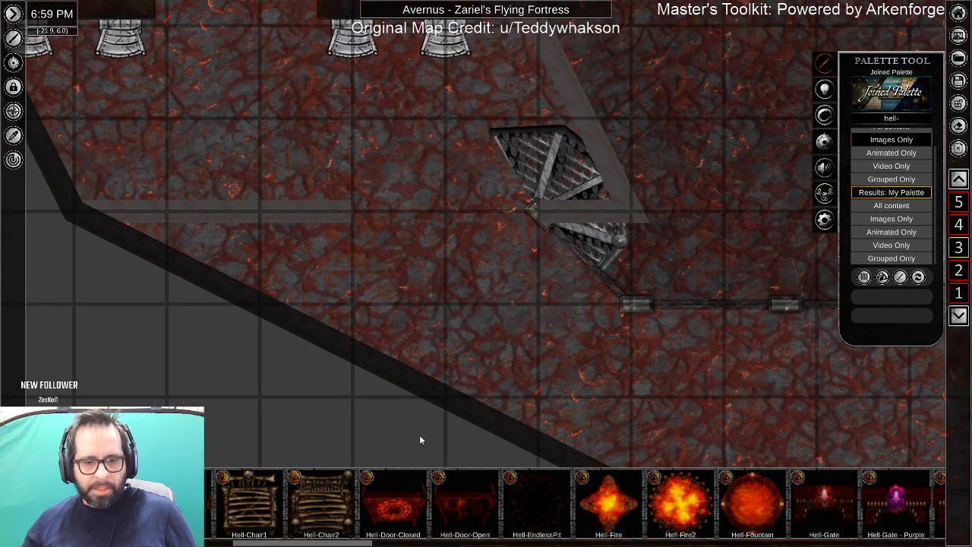
left_click(393, 511)
left_click(444, 217)
right_click(443, 259)
left_click(446, 216)
left_click_drag(440, 145, 445, 98)
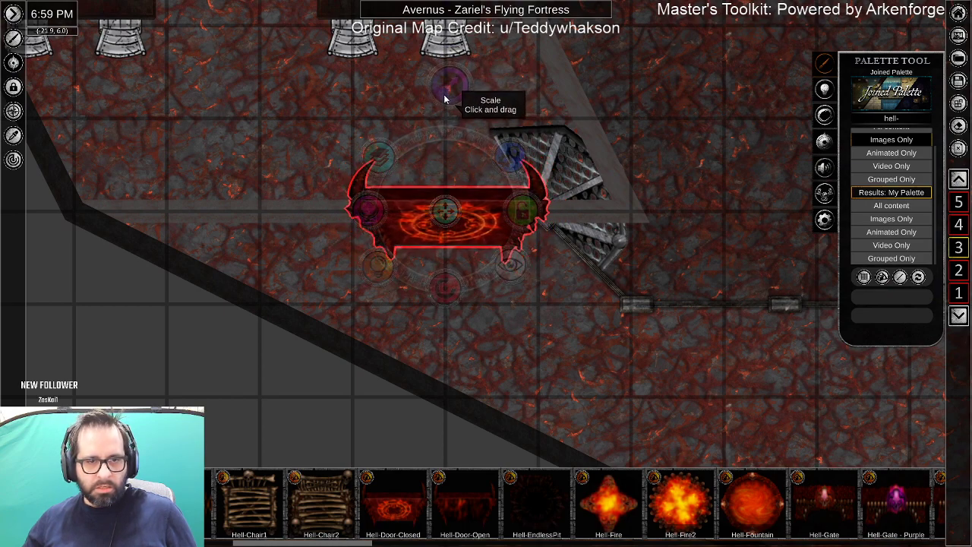
left_click(515, 322)
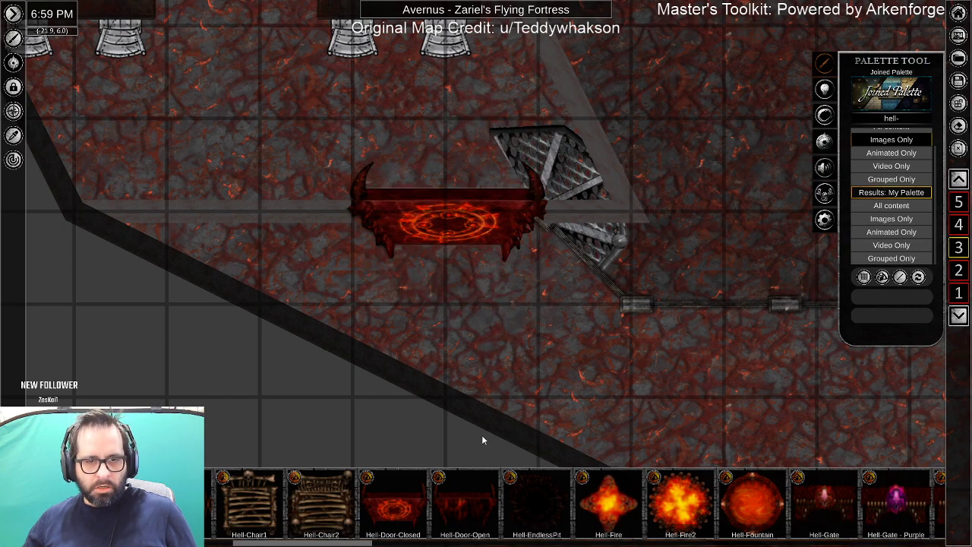
Place a Hell-Door-Open asset over the closed hell door, hide it from players and scale it up to match.
left_click(471, 502)
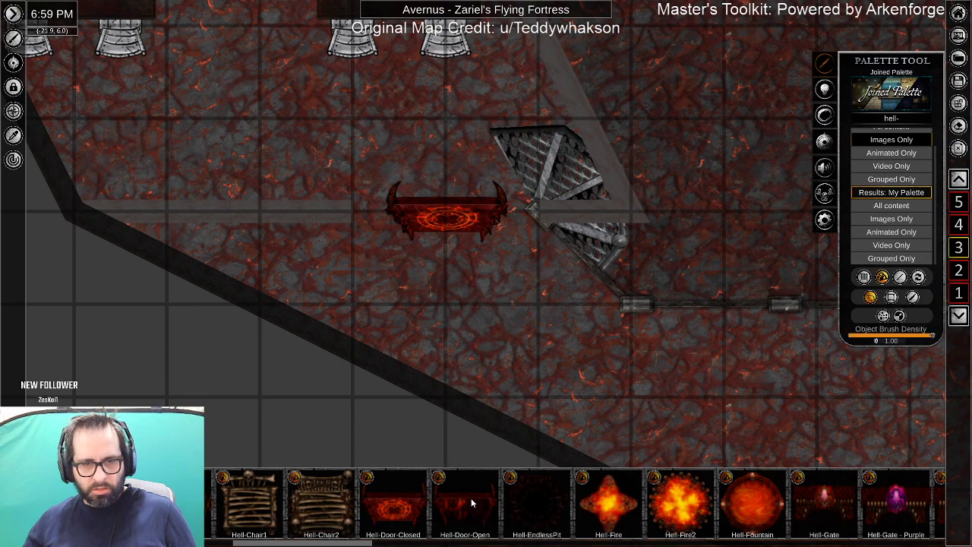
right_click(471, 334)
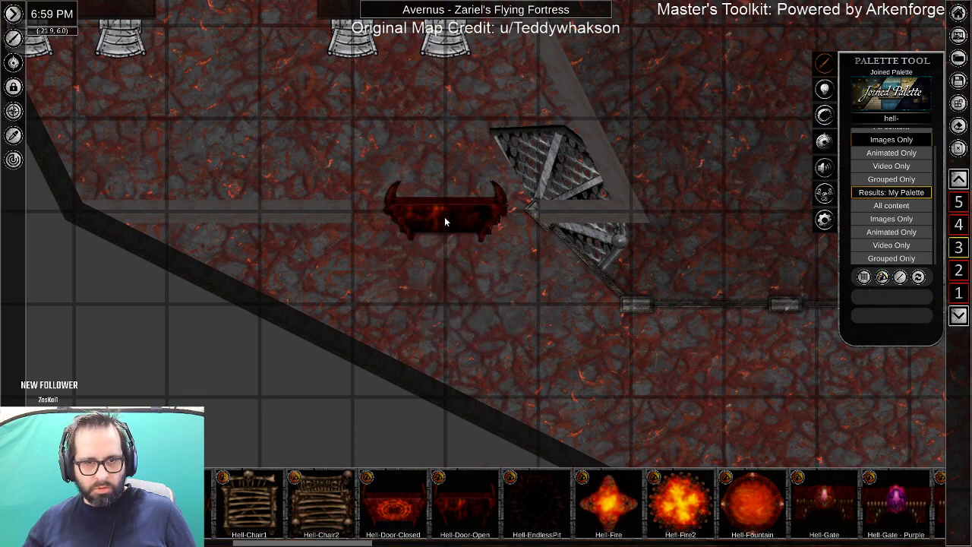
left_click(445, 216)
left_click(510, 265)
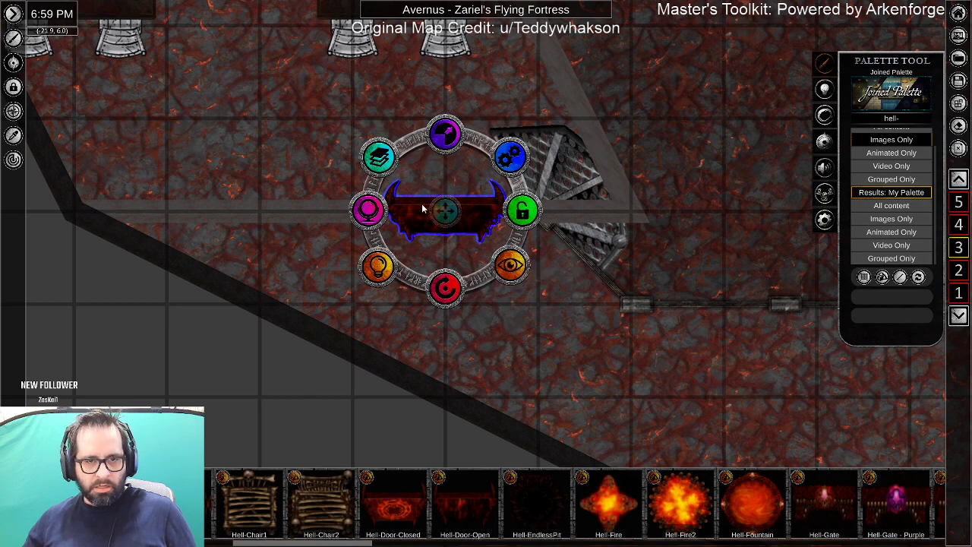
left_click_drag(447, 137, 454, 92)
left_click(558, 303)
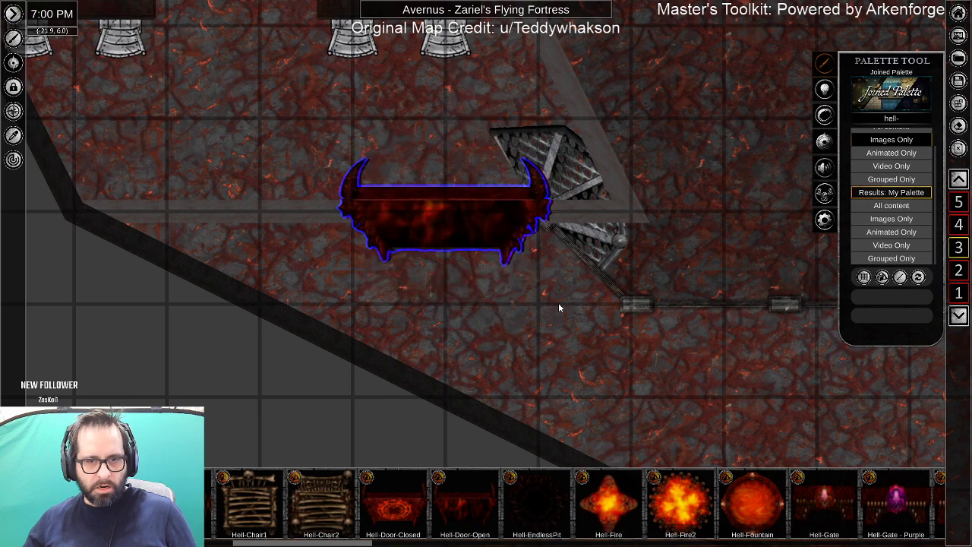
Lock the stacked hell doors in the wall opening beside the spiral staircase.
left_click(445, 221)
key("v")
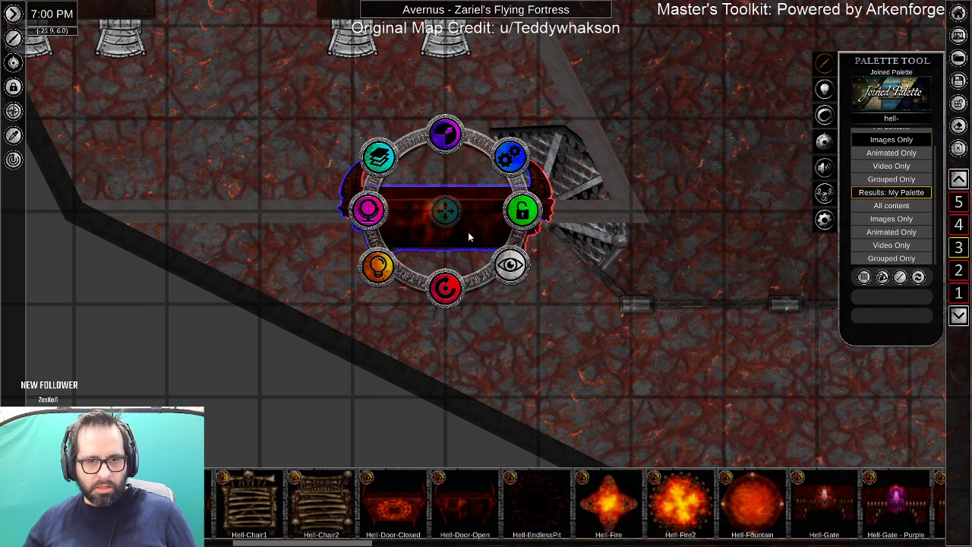
left_click(522, 211)
left_click(556, 318)
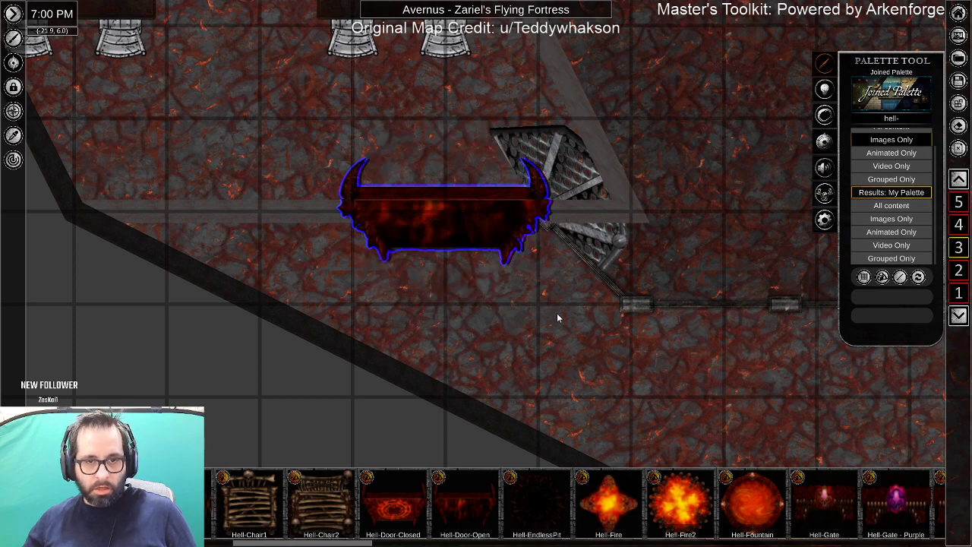
Turn on fog of war and let the light of the chair above the hell door shine through the fog.
scroll(549, 315, "down", 3)
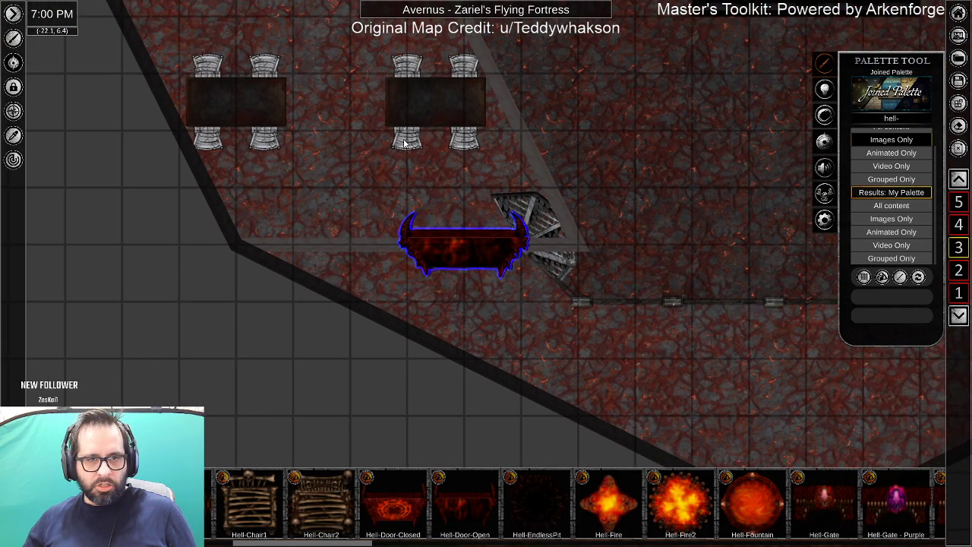
right_click(405, 144)
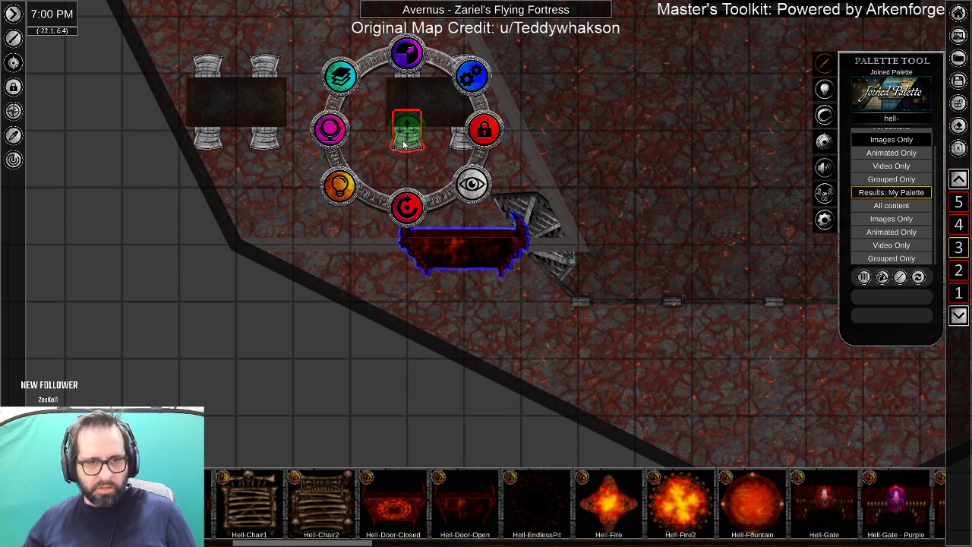
left_click(429, 176)
right_click(417, 145)
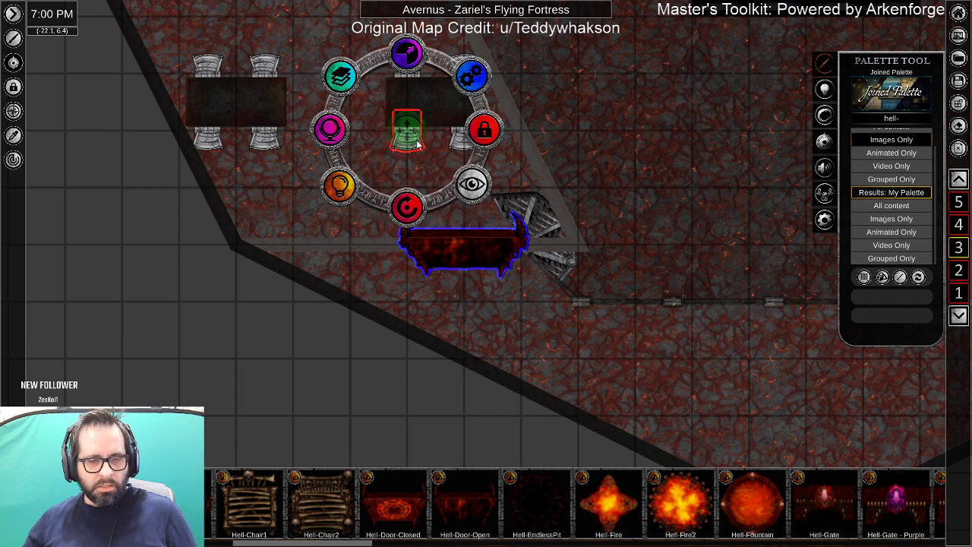
left_click(340, 186)
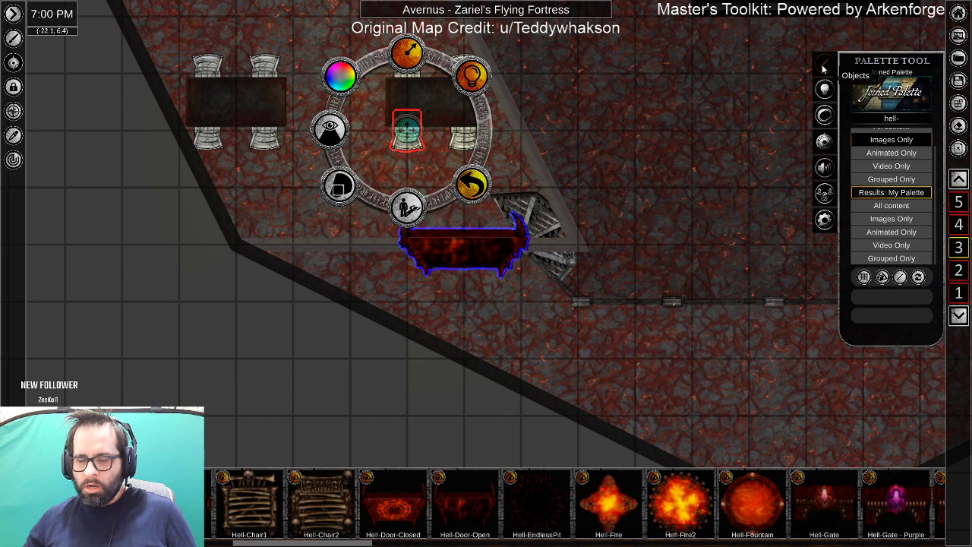
left_click(825, 143)
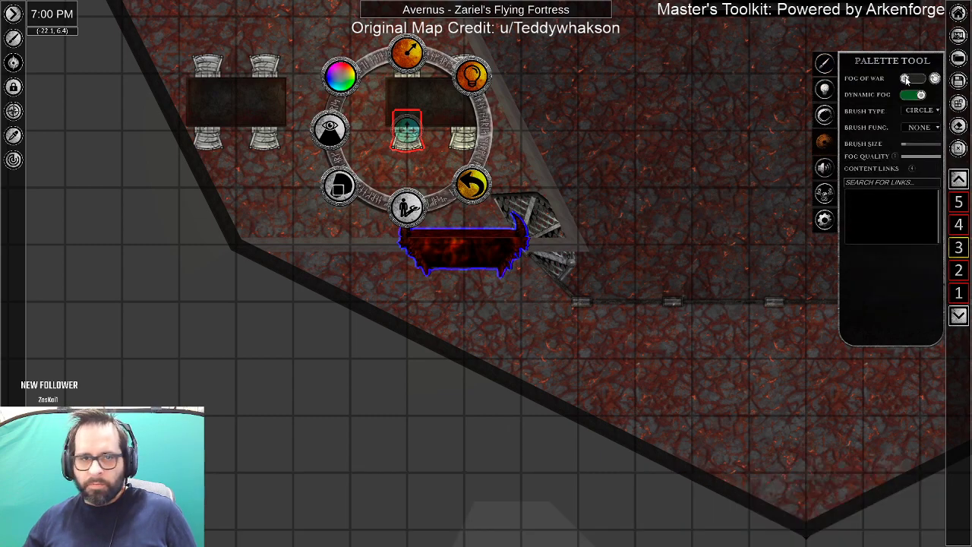
left_click(906, 79)
left_click(330, 129)
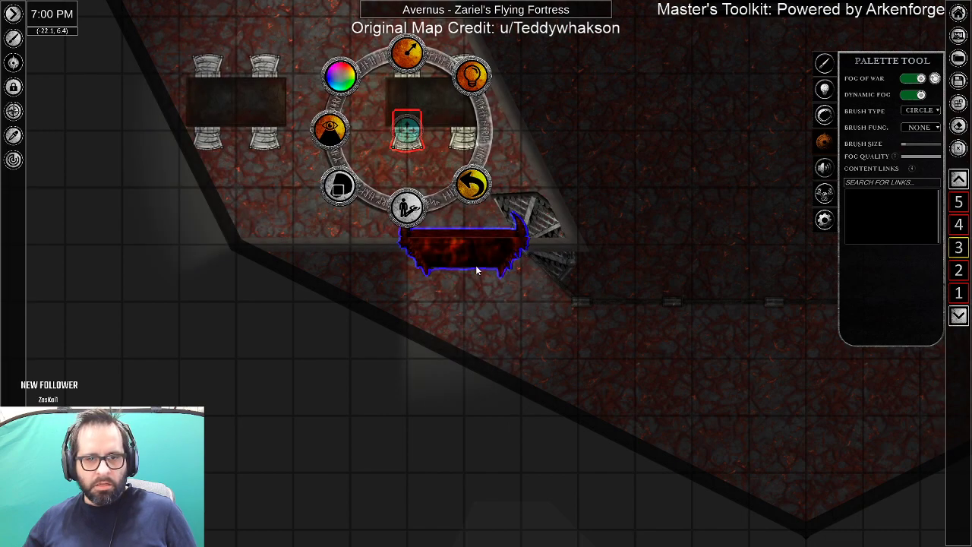
Toggle shadows on for the closed hell door in the wall opening beside the spiral staircase.
scroll(478, 267, "up", 2)
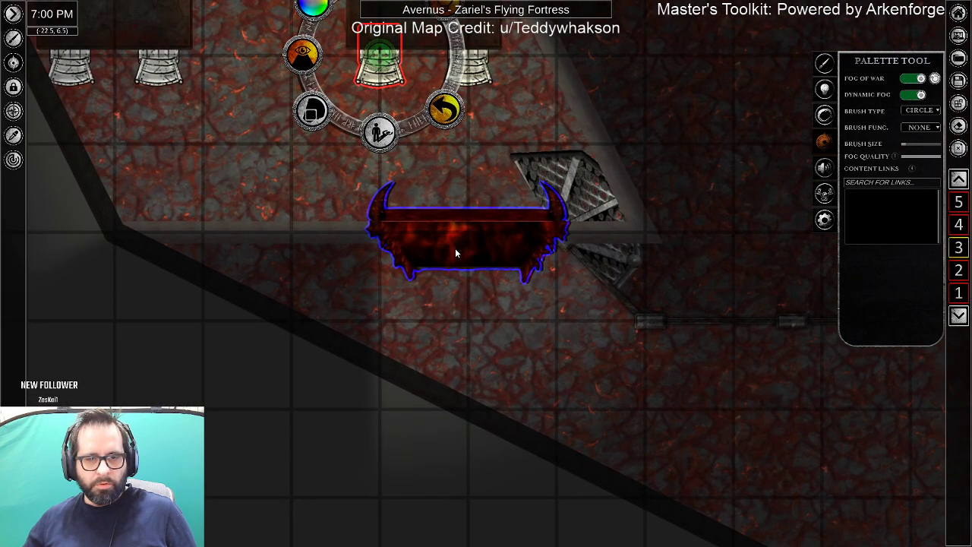
left_click(455, 247)
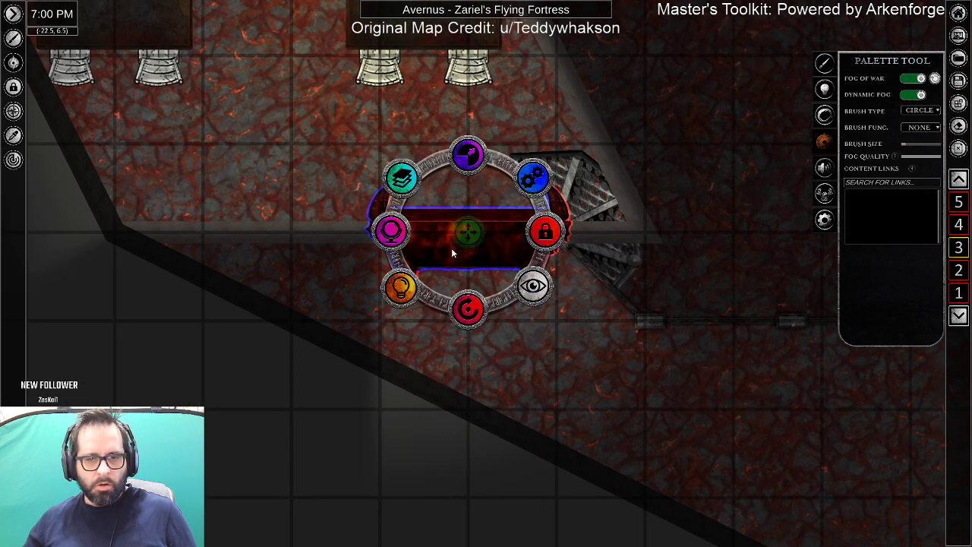
left_click(403, 289)
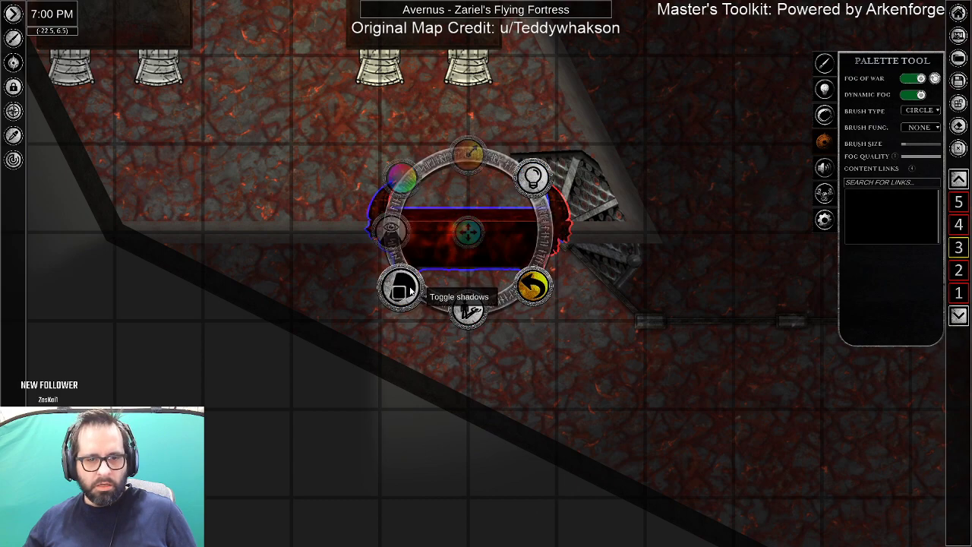
left_click(403, 289)
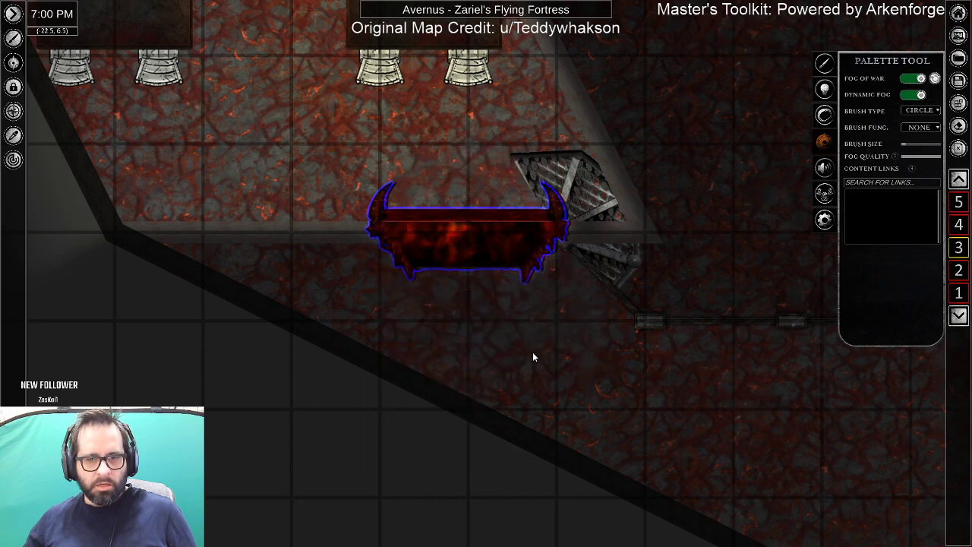
Switch off the object light on the chair above the hell door and disable fog of war.
left_click_drag(393, 150, 470, 330)
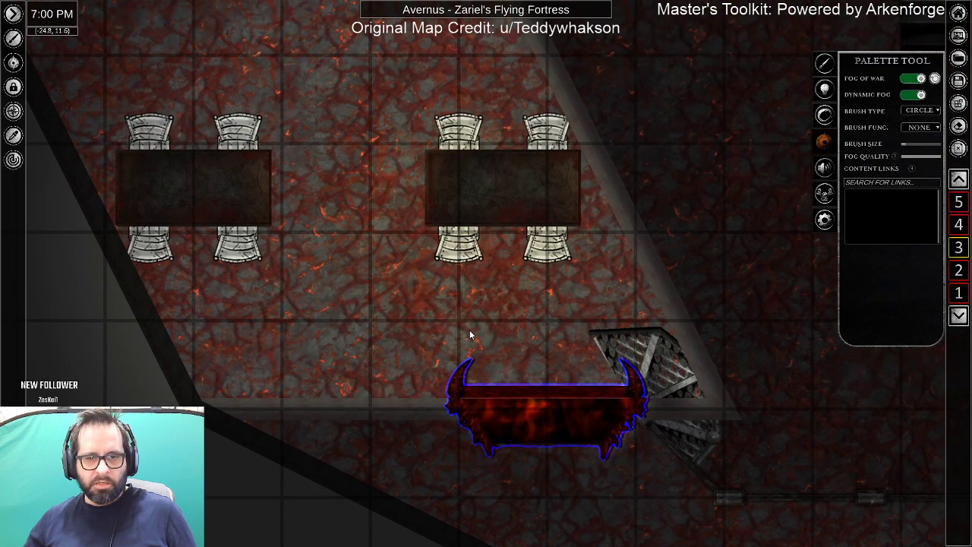
left_click(456, 254)
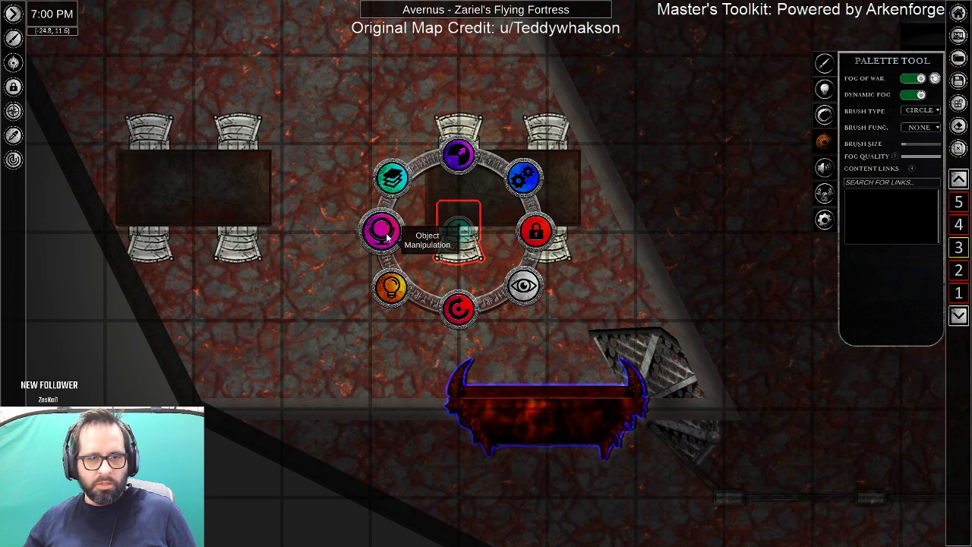
left_click(391, 288)
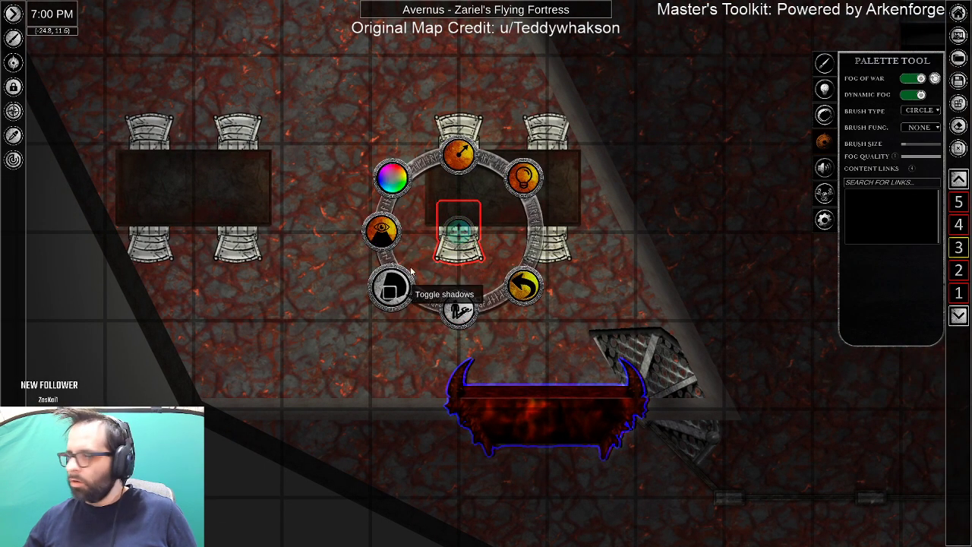
left_click(523, 177)
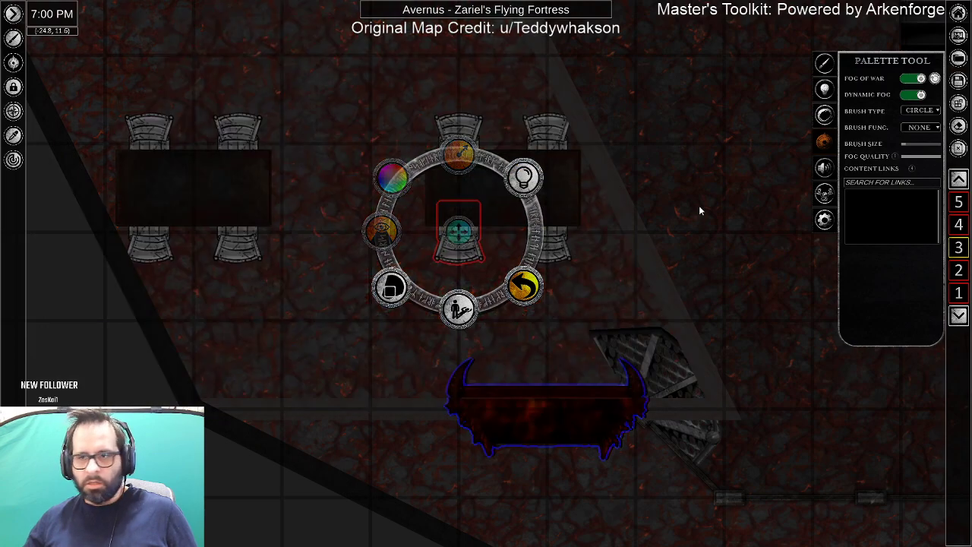
left_click(920, 81)
left_click(509, 359)
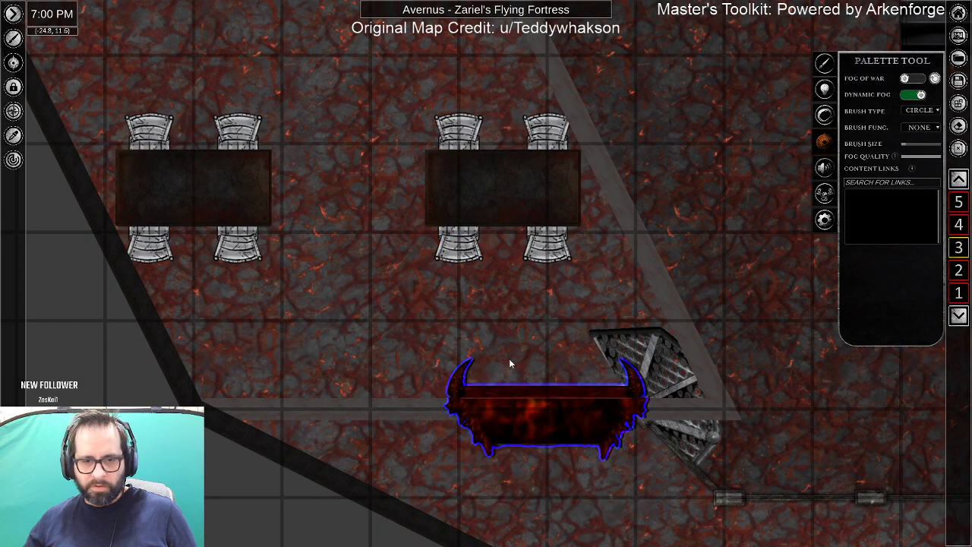
Duplicate the hell door beside the spiral staircase and park the copy outside the level's outer wall.
scroll(509, 359, "down", 4)
left_click(523, 393)
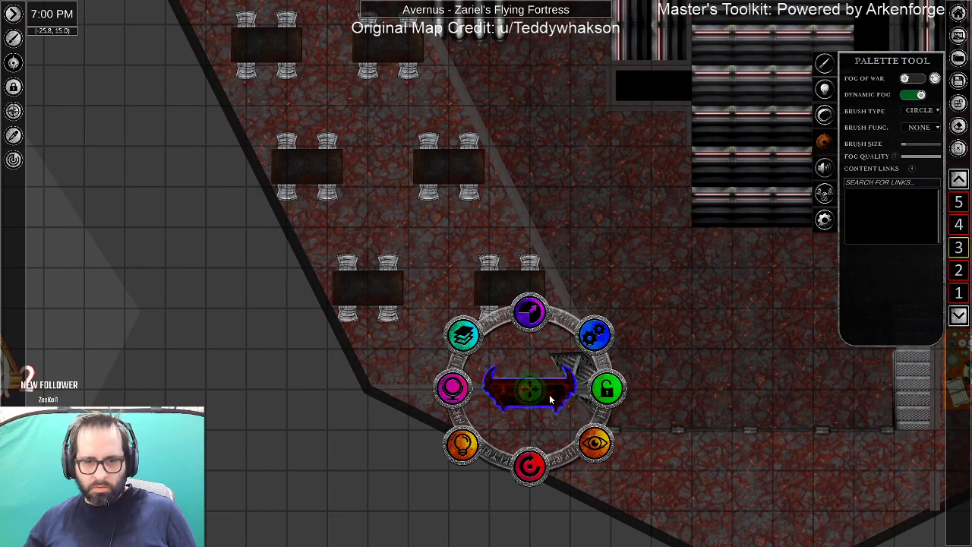
left_click(548, 398)
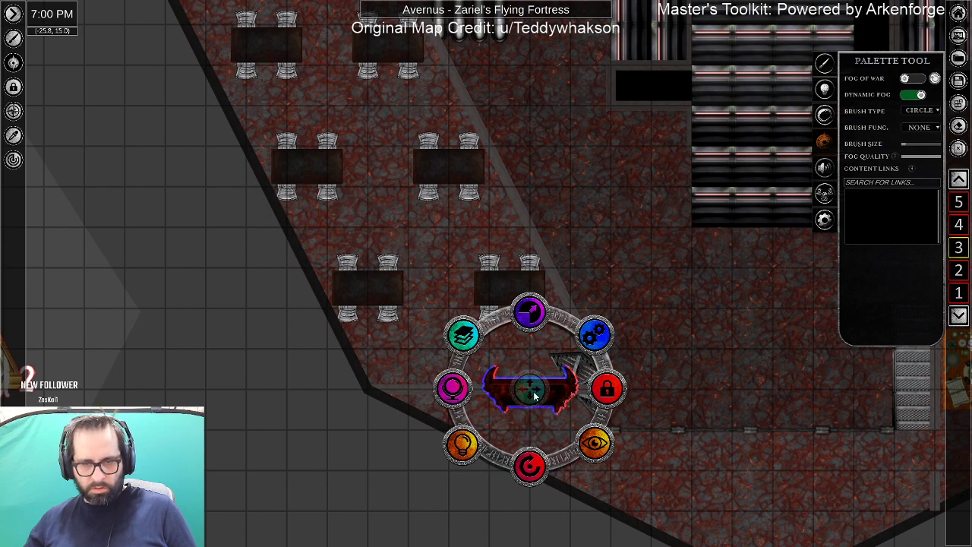
key("ctrl+v")
left_click_drag(534, 392, 217, 379)
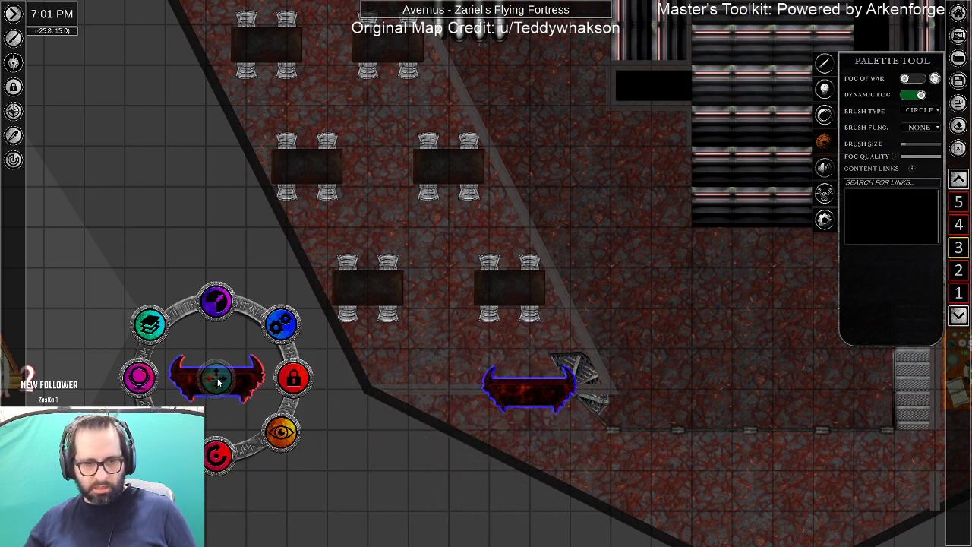
Place a copy of the spare hell door in the wall below the straight stairs, rotate it a quarter turn and scale it down to fit.
left_click(363, 463)
left_click_drag(363, 459, 82, 312)
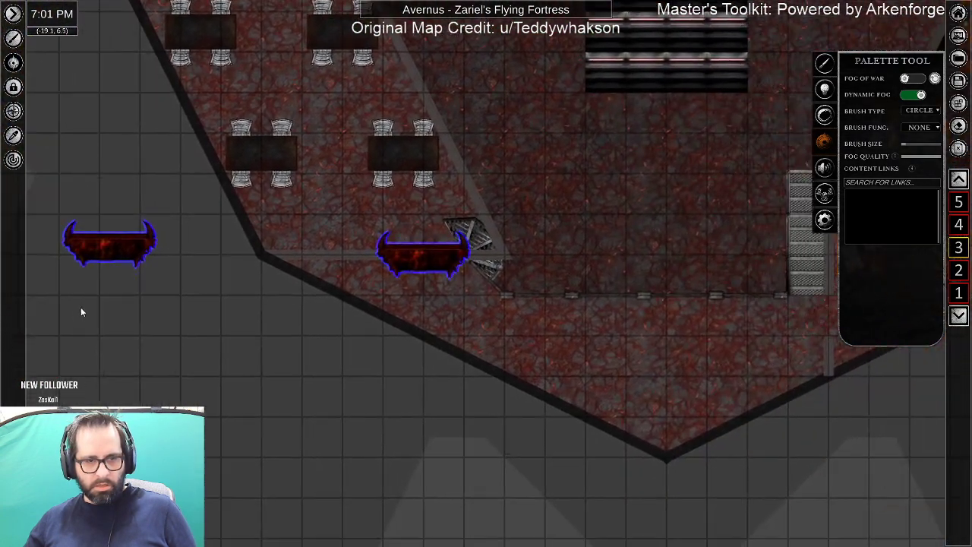
left_click(106, 221)
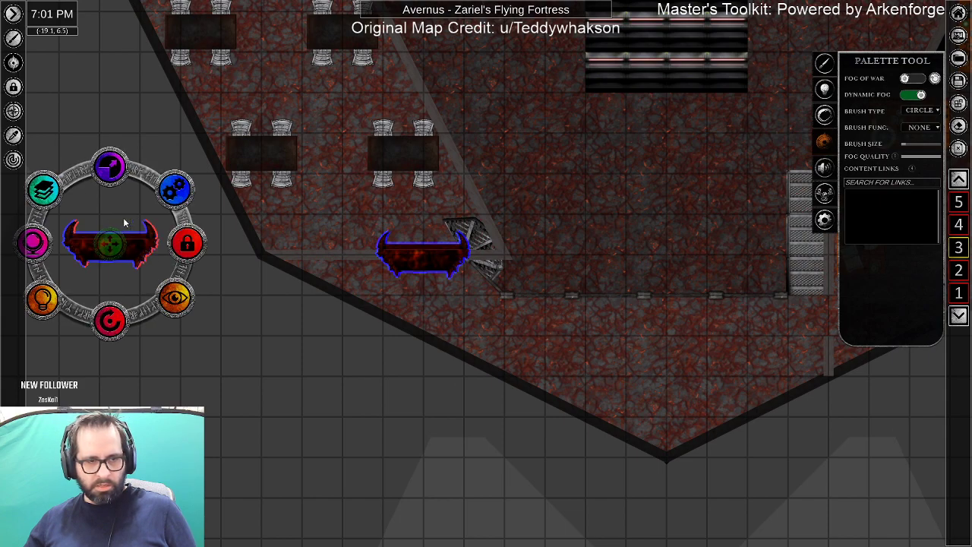
left_click_drag(112, 246, 454, 250)
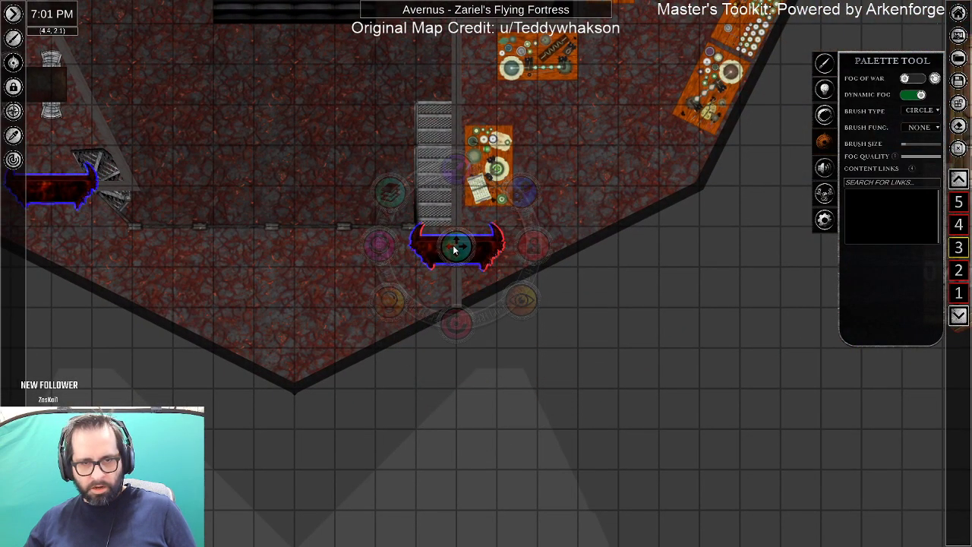
left_click_drag(455, 323, 328, 272)
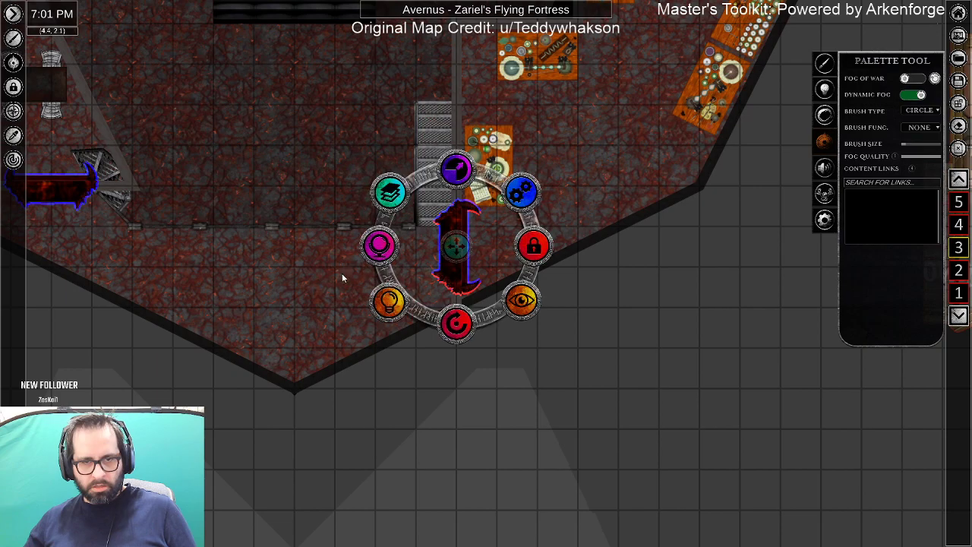
left_click_drag(457, 172, 459, 222)
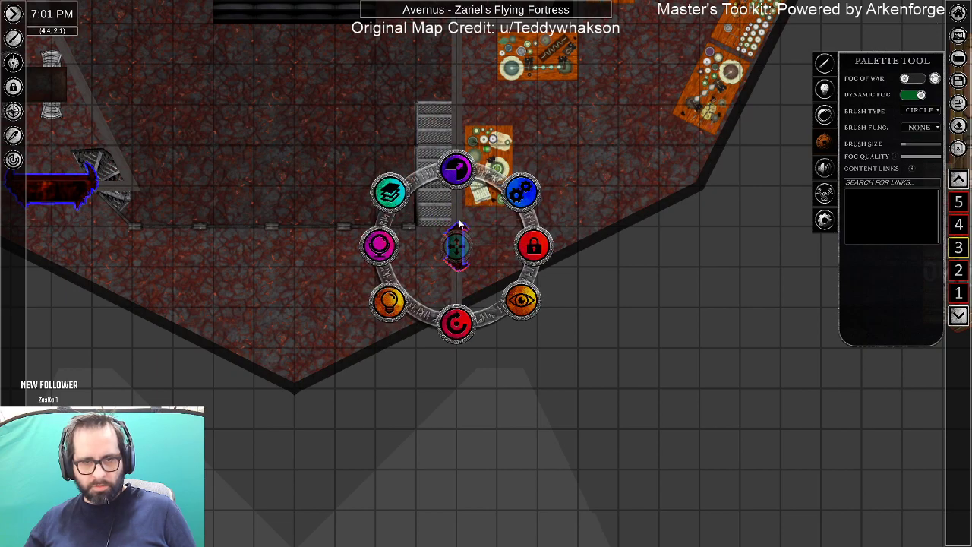
scroll(480, 269, "up", 4)
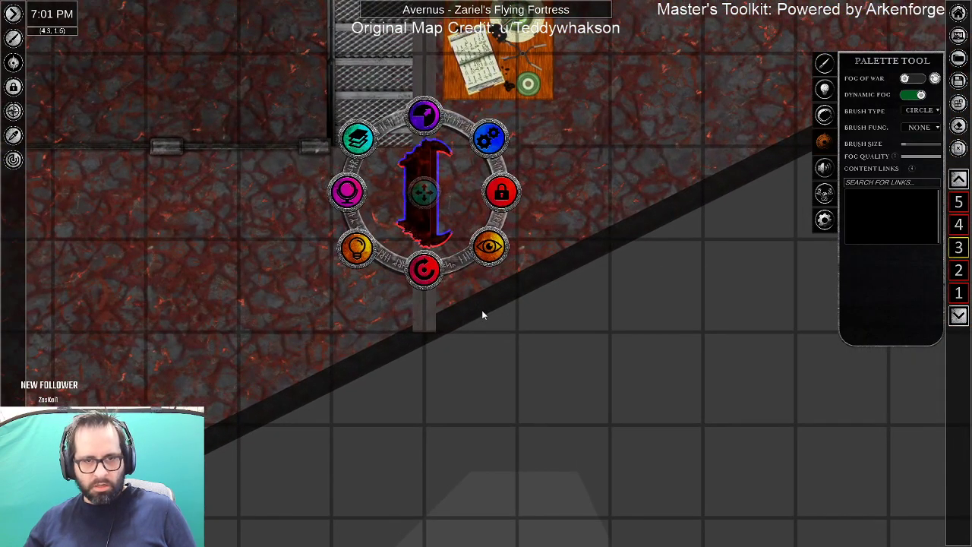
scroll(481, 310, "up", 4)
left_click_drag(469, 209, 533, 401)
Turn on fog of war and give the alchemy table beside the straight stairs an object light that shines through the fog.
left_click(532, 402)
scroll(522, 378, "down", 4)
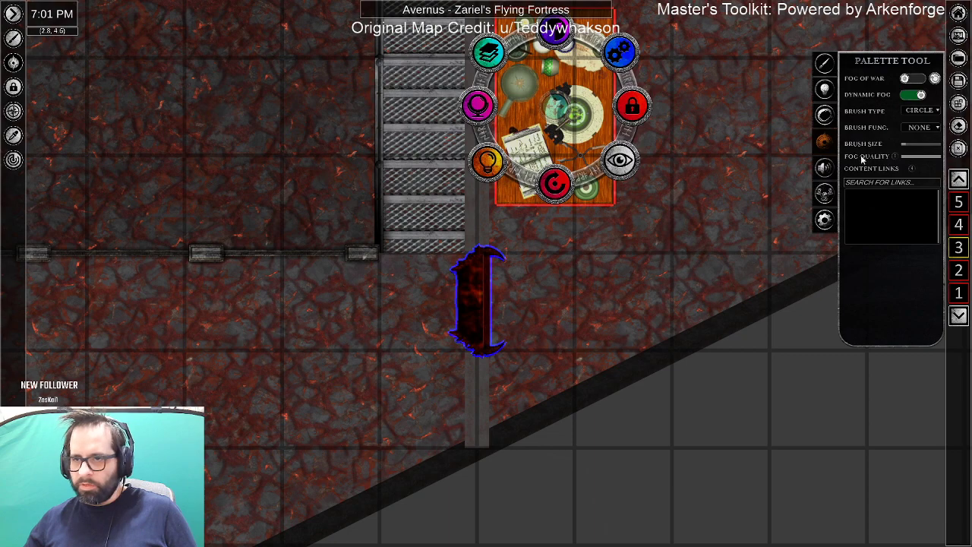
left_click(910, 79)
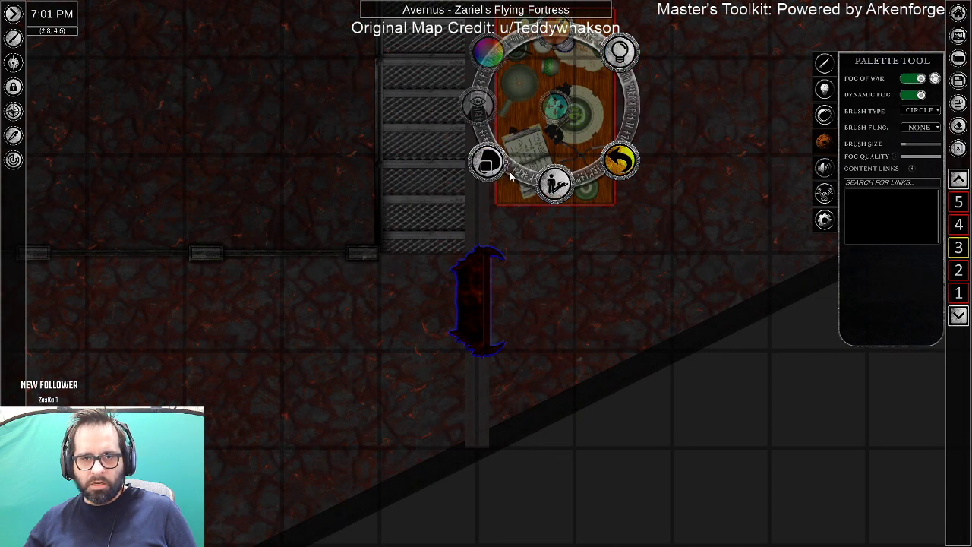
left_click(620, 52)
left_click(478, 107)
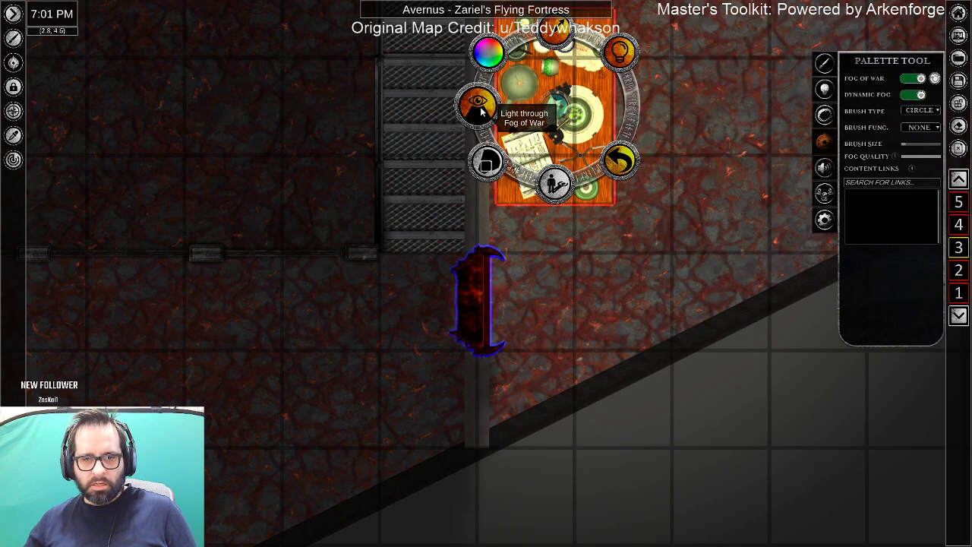
Turn off the alchemy table's object light and its light through fog, then disable fog of war.
left_click(478, 106)
left_click(620, 52)
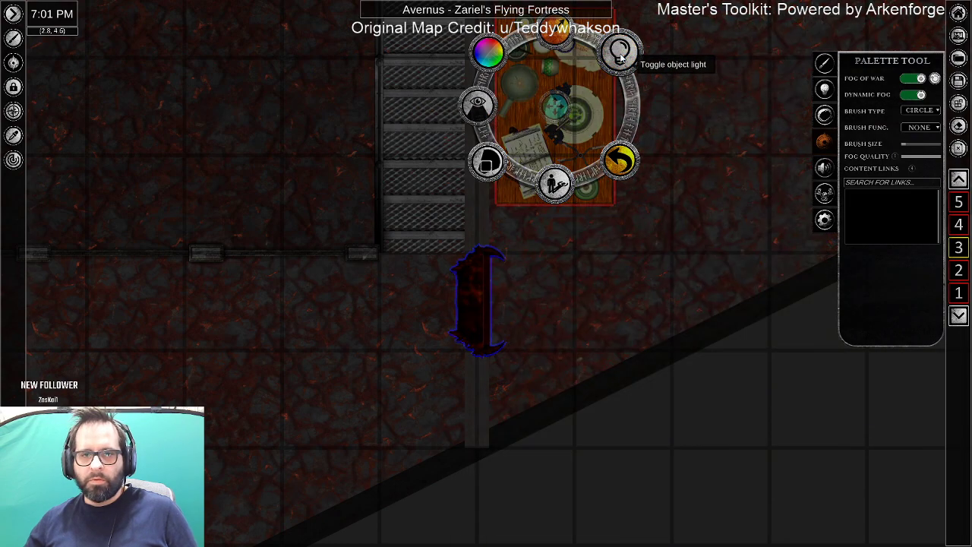
left_click(618, 161)
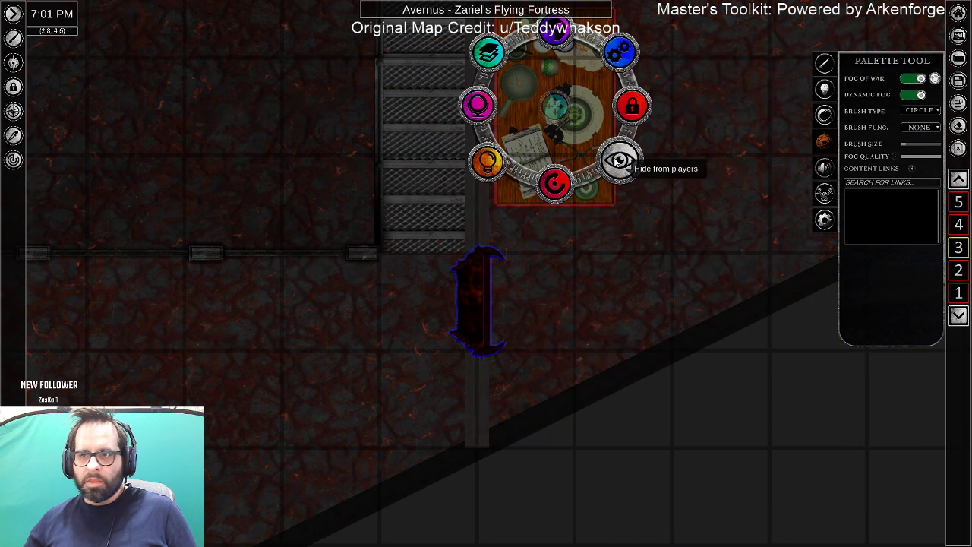
left_click(920, 80)
left_click(582, 328)
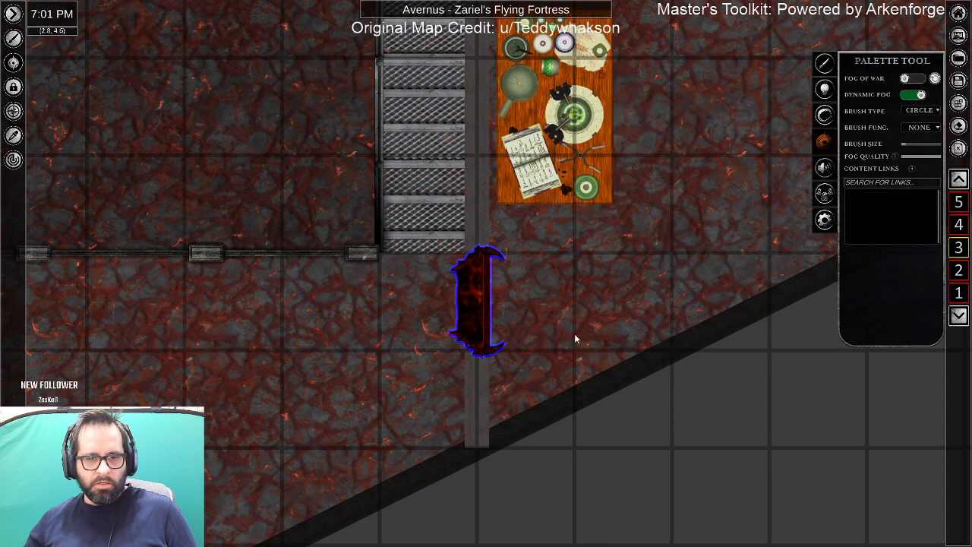
Move the spare hell door from outside the outer wall up to level 4 and shift it toward the bunk room.
scroll(285, 380, "down", 5)
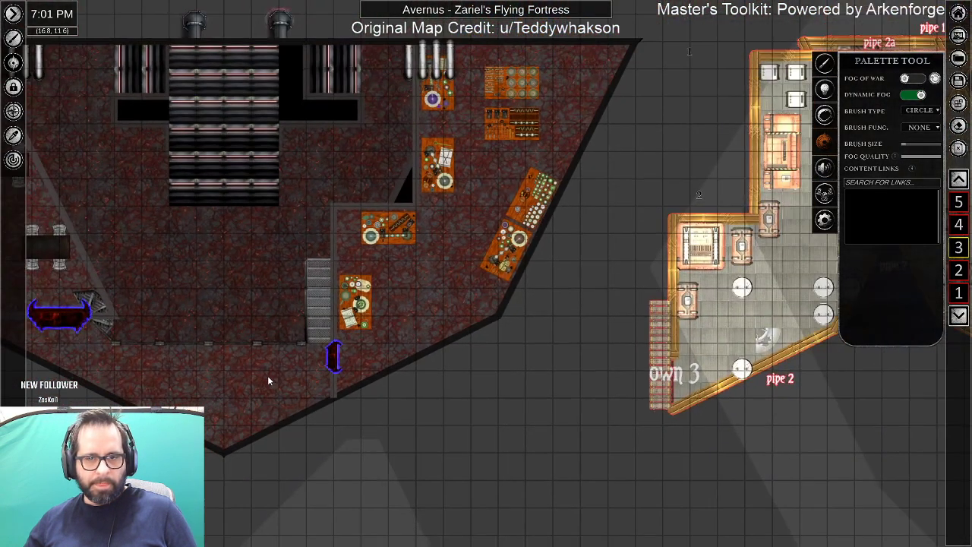
scroll(234, 375, "down", 2)
left_click_drag(234, 375, 584, 310)
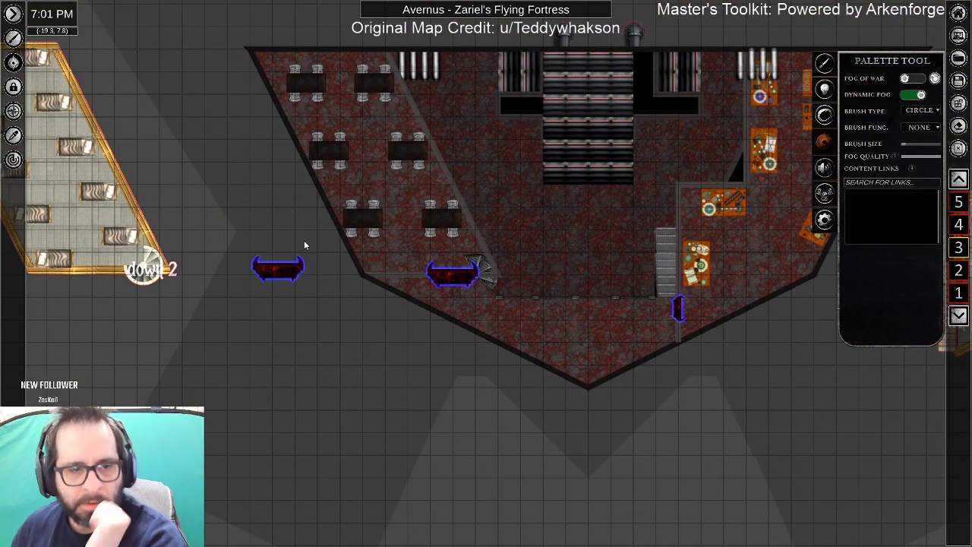
left_click(279, 266)
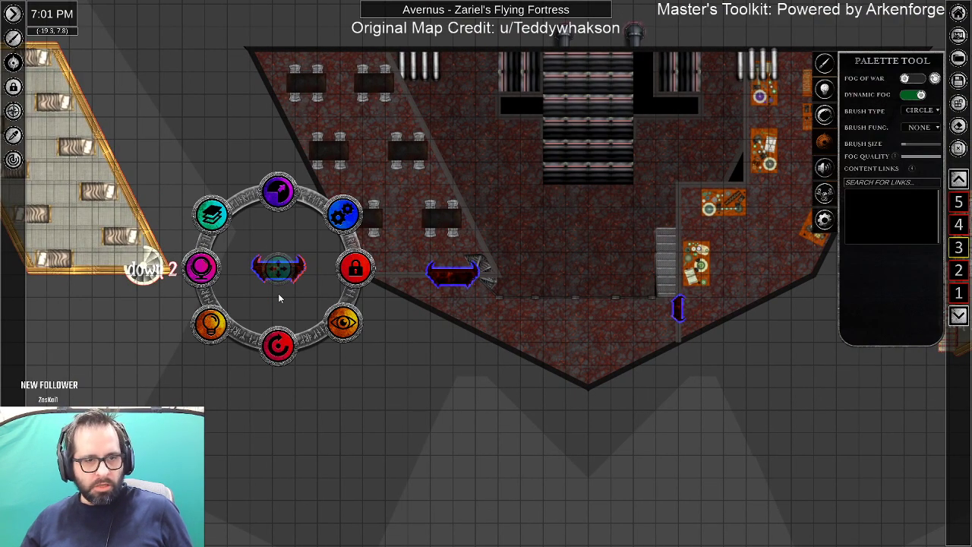
left_click(211, 214)
left_click(280, 191)
left_click_drag(282, 270, 188, 195)
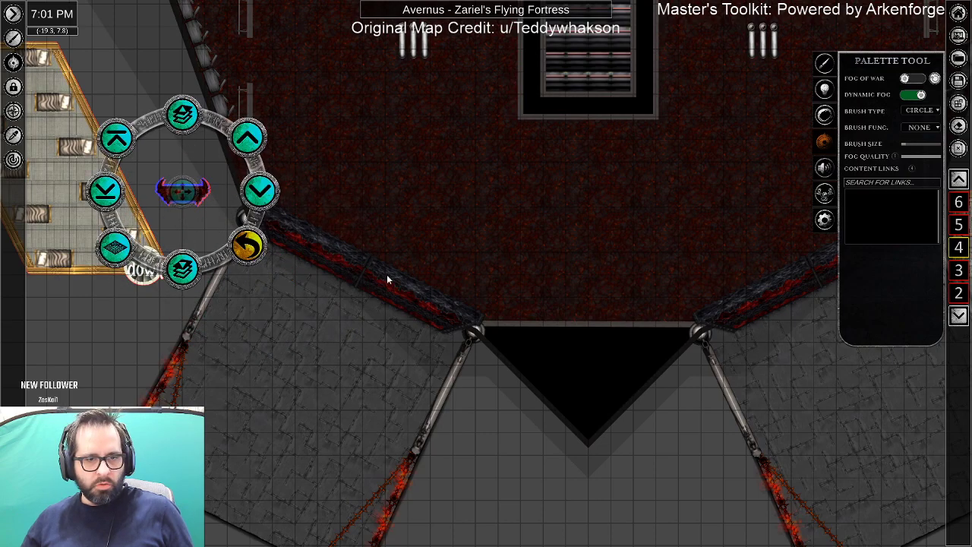
left_click_drag(564, 270, 746, 466)
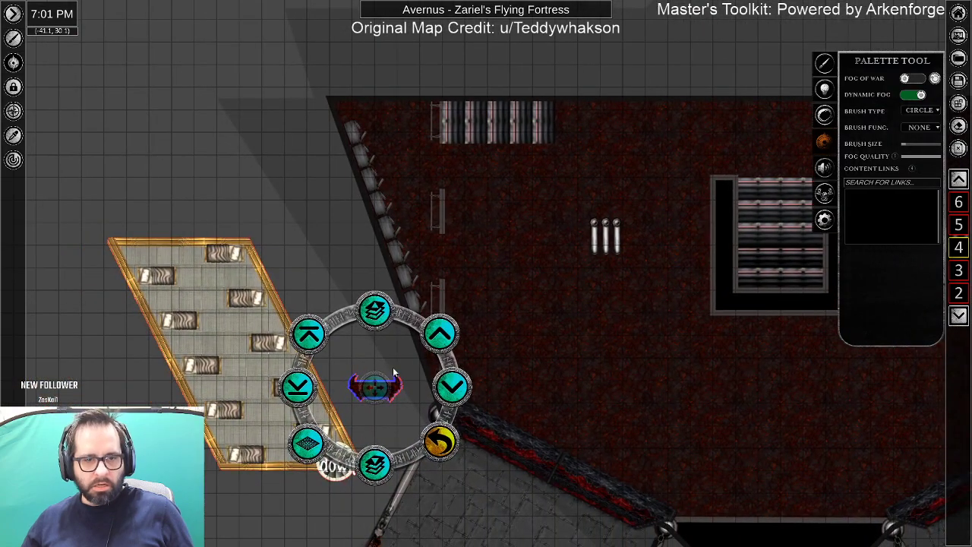
Place the hell door in the wall beside the slanted row of benches, turned a quarter turn, and add a second copy nearer the stairs.
left_click_drag(380, 382, 444, 257)
left_click(506, 313)
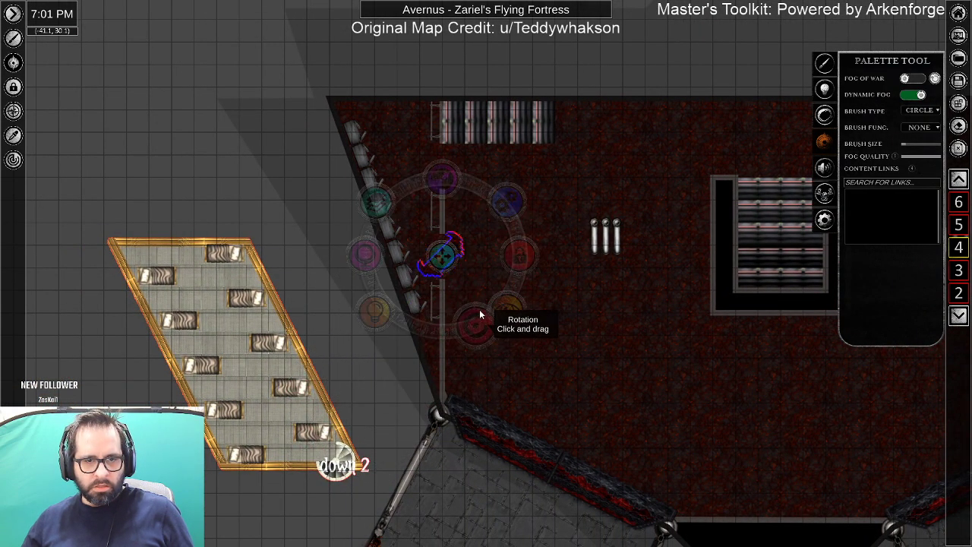
scroll(467, 251, "up", 3)
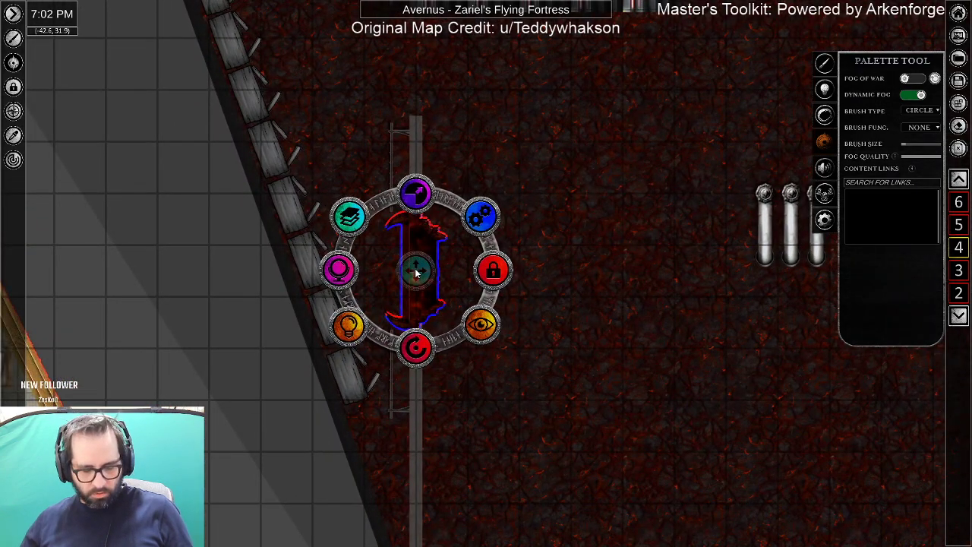
left_click_drag(416, 272, 424, 64)
left_click_drag(449, 128, 477, 258)
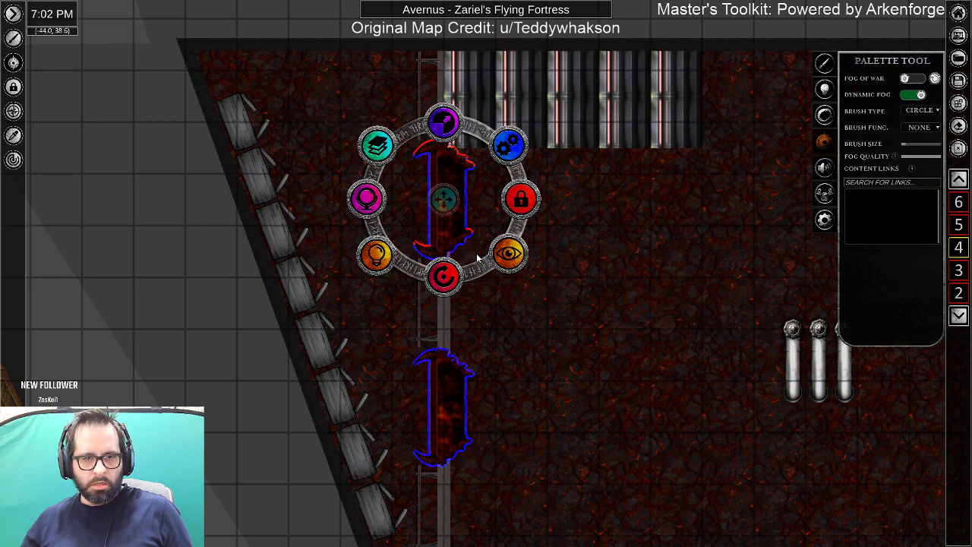
Lock the rune tile of the hell door nearer the stairs and move it to the top of the layering.
right_click(470, 235)
left_click(453, 207)
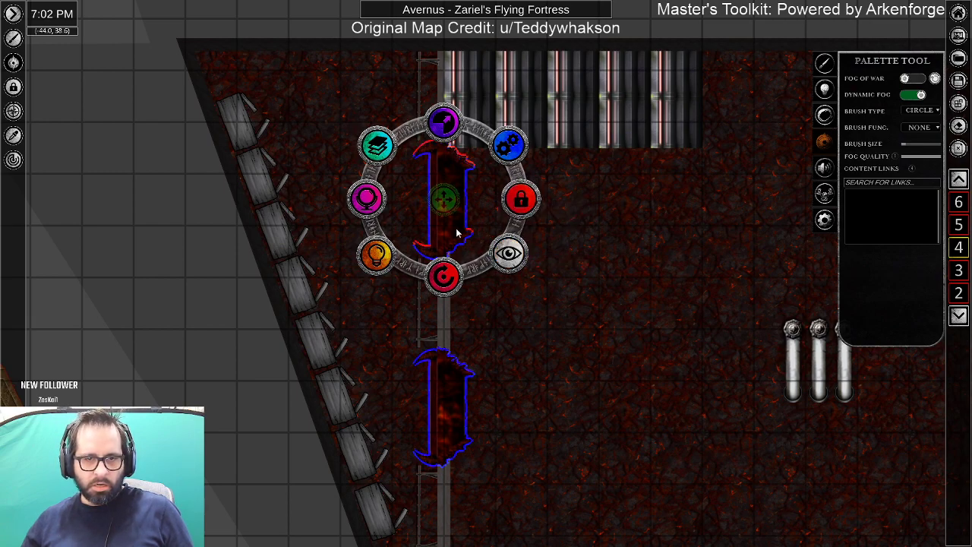
left_click(530, 195)
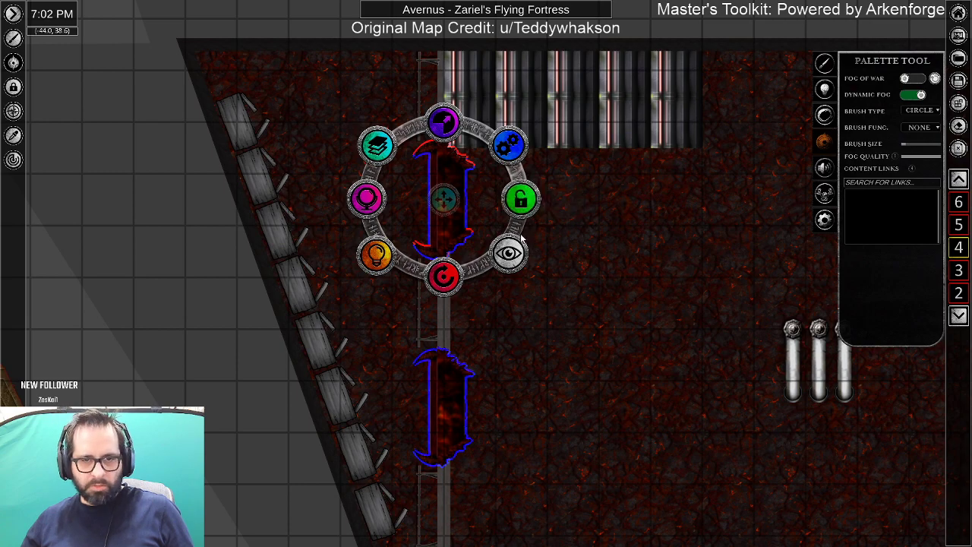
left_click(394, 152)
left_click(387, 154)
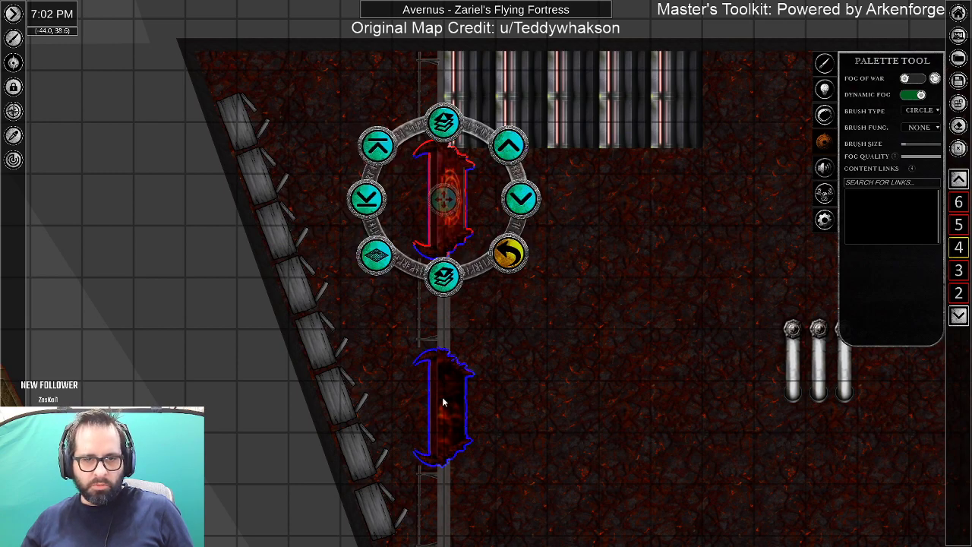
Set the level 4 lava floor's saturation to 36 and its brightness to 57.
left_click(528, 322)
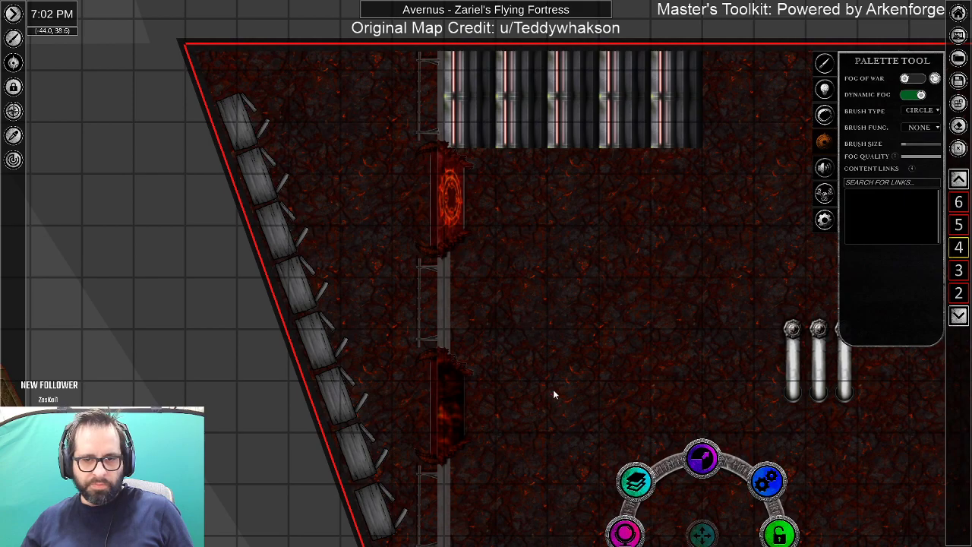
left_click_drag(636, 508, 364, 300)
left_click(353, 336)
left_click(364, 387)
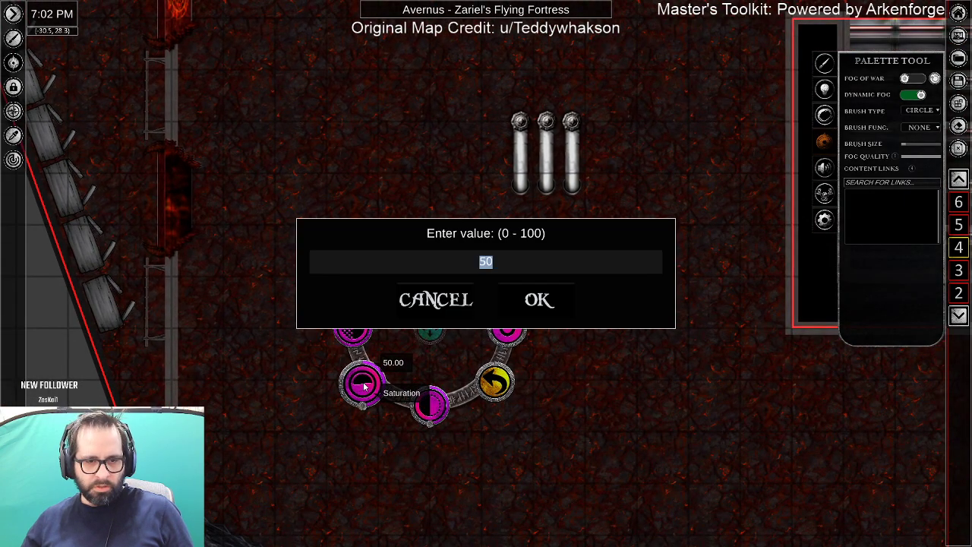
type("36")
key("Return")
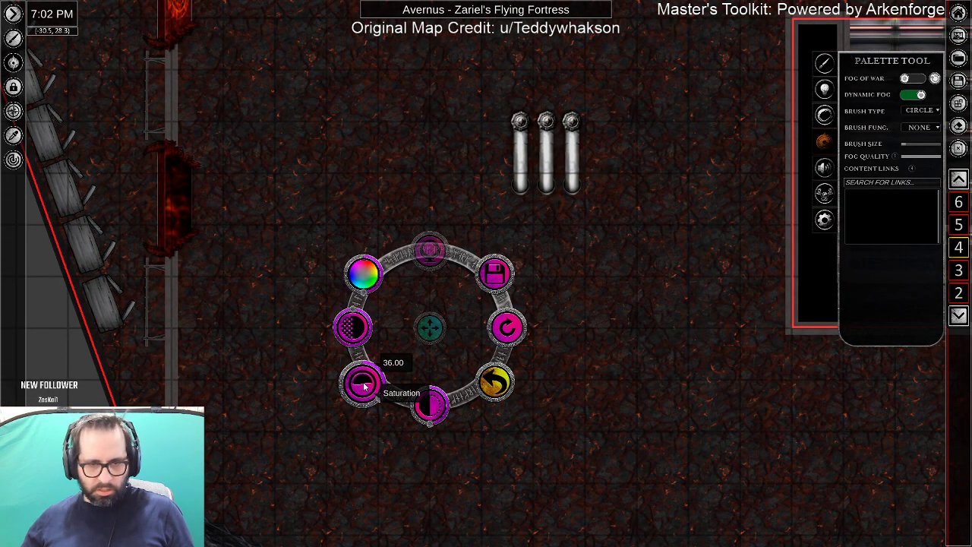
left_click(433, 409)
key("Return")
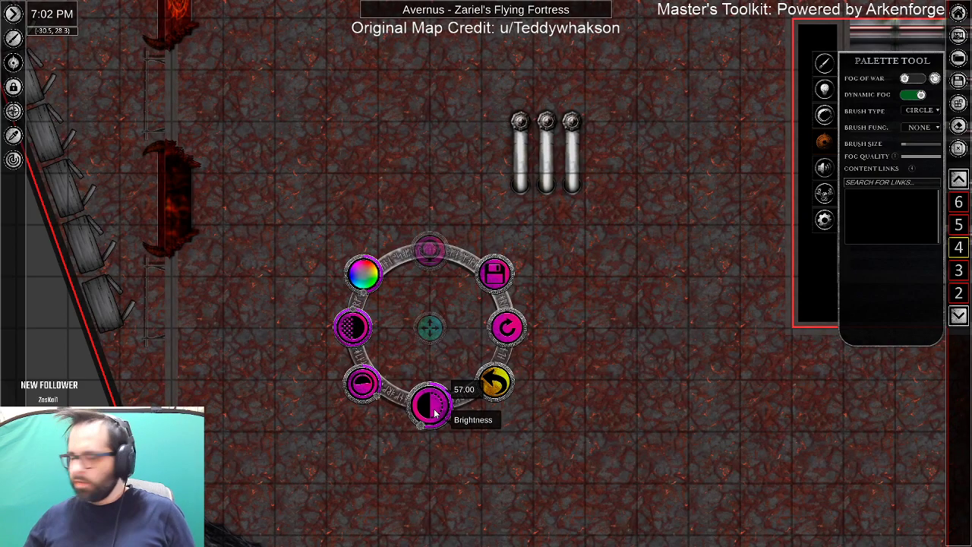
Lock the rune tile of the second hell door, farther from the stairs, and move it to the top of the layering.
left_click(214, 266)
left_click_drag(218, 267, 534, 392)
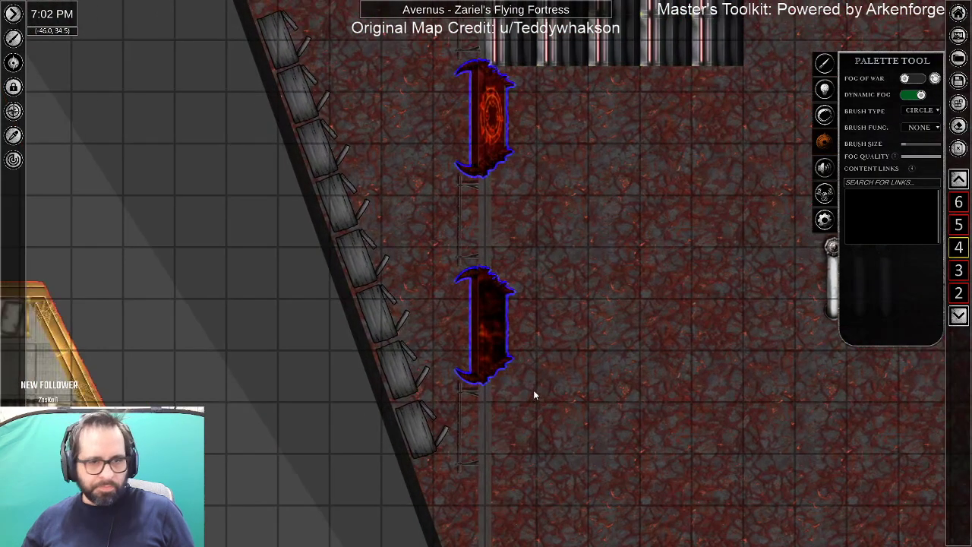
left_click(494, 339)
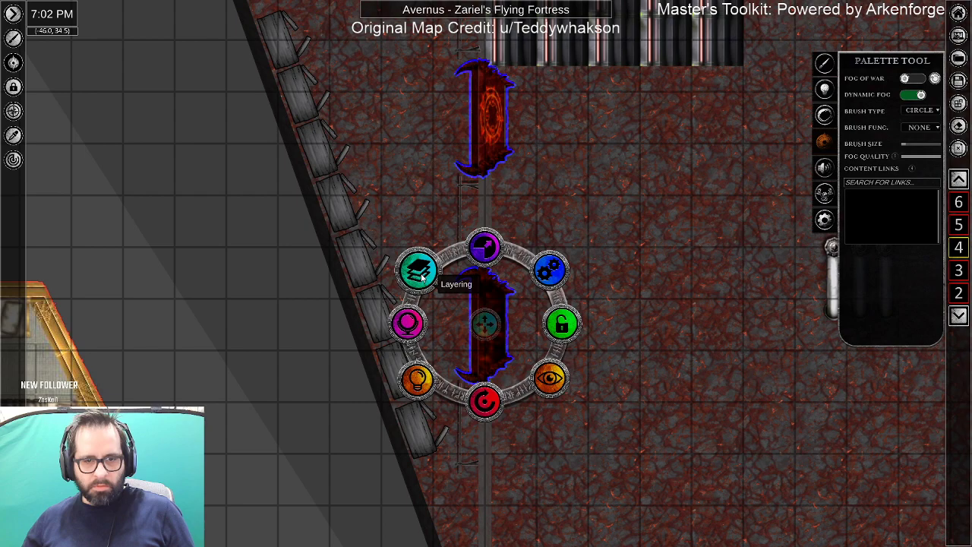
left_click(553, 383)
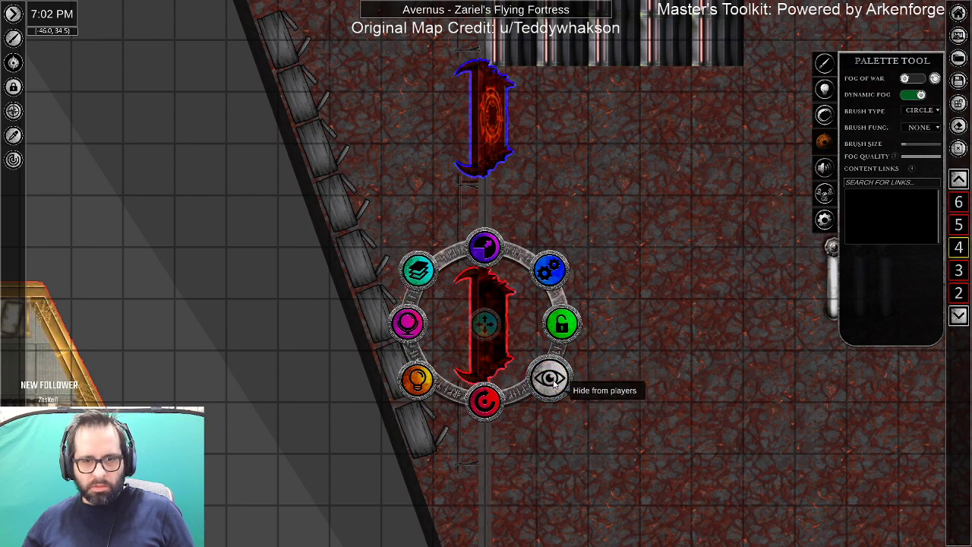
left_click(555, 386)
left_click(562, 332)
left_click(488, 355)
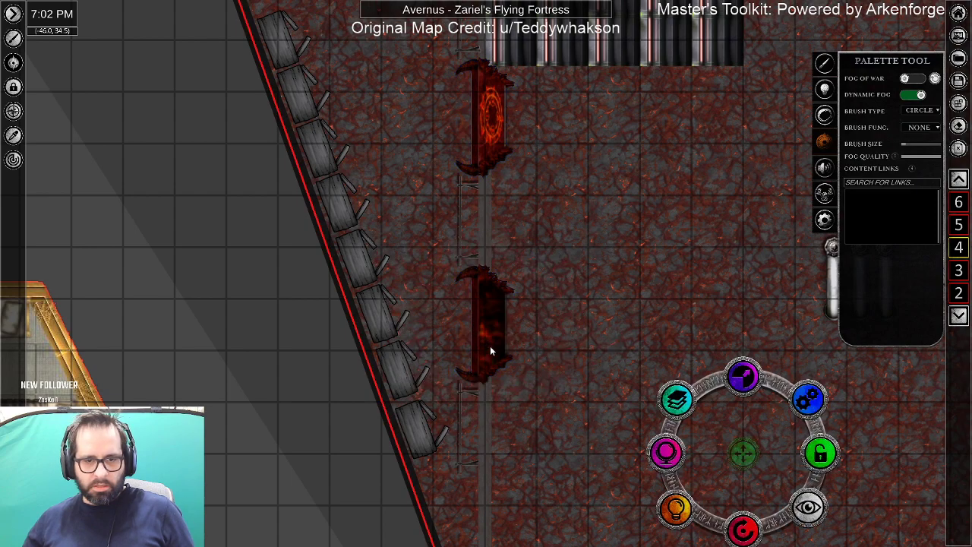
left_click(821, 455)
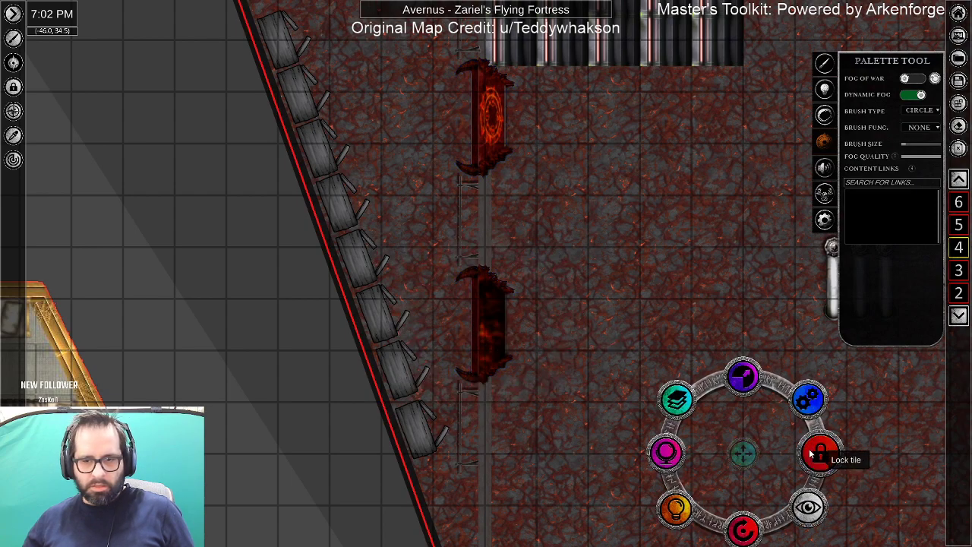
left_click(485, 327)
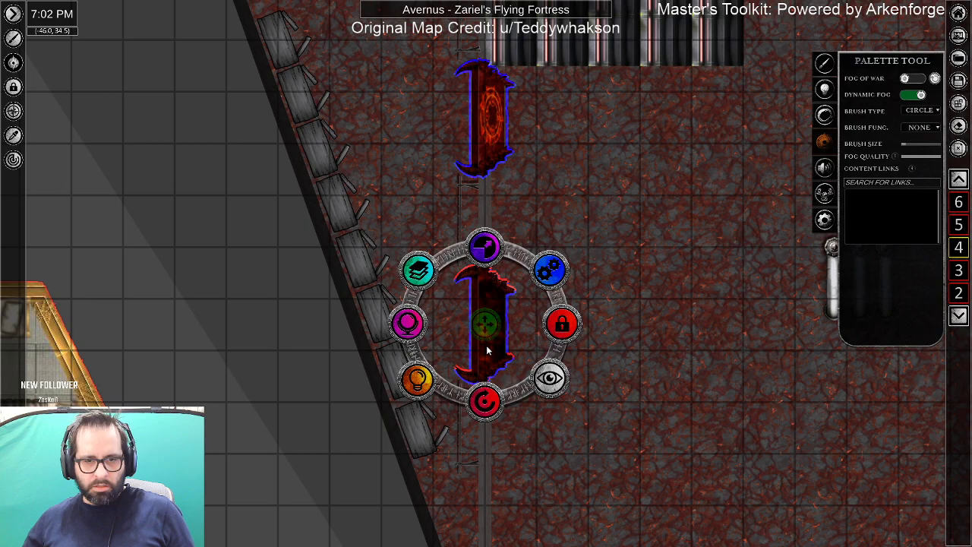
left_click(561, 325)
left_click(413, 280)
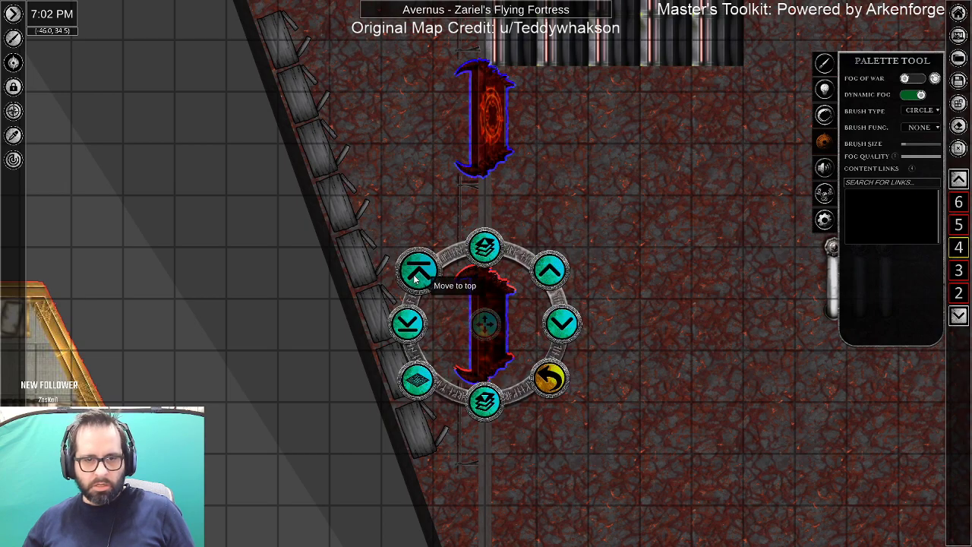
left_click(642, 384)
Copy the rune hell door to the opposite side wall of level 4, placing two doors that face the other way.
left_click_drag(721, 386, 136, 323)
left_click_drag(342, 369, 745, 402)
left_click(428, 339)
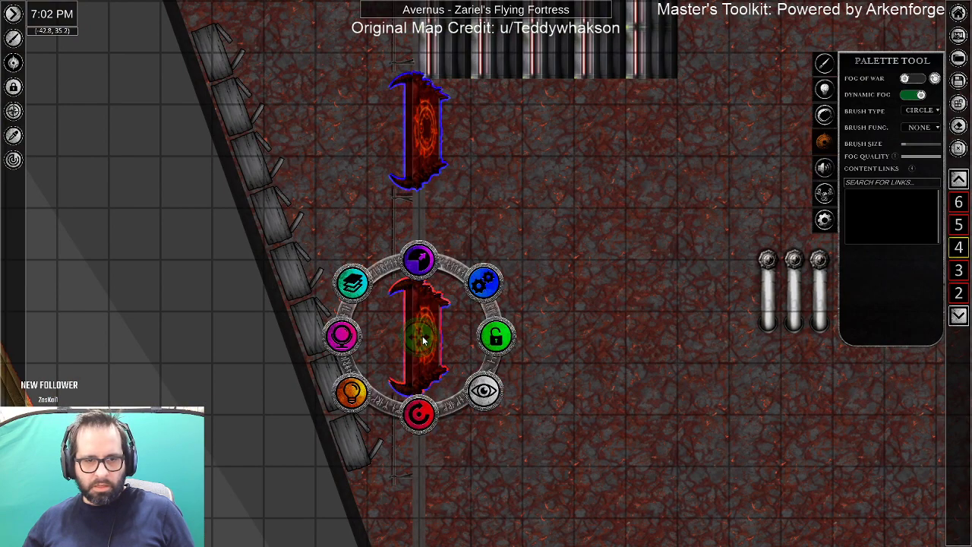
left_click(423, 367)
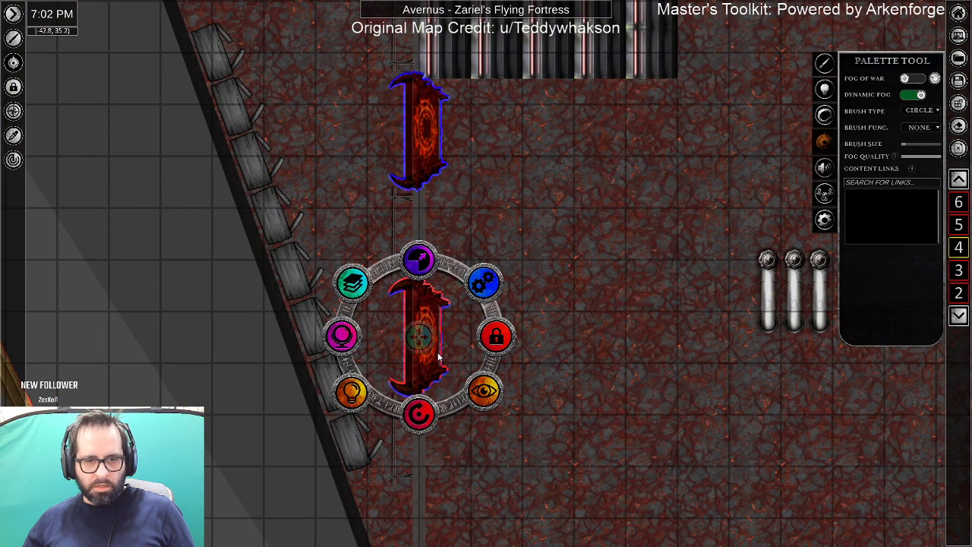
left_click_drag(424, 362, 754, 245)
left_click_drag(747, 328, 773, 147)
left_click_drag(716, 213, 596, 205)
key("ctrl+c")
key("ctrl+v")
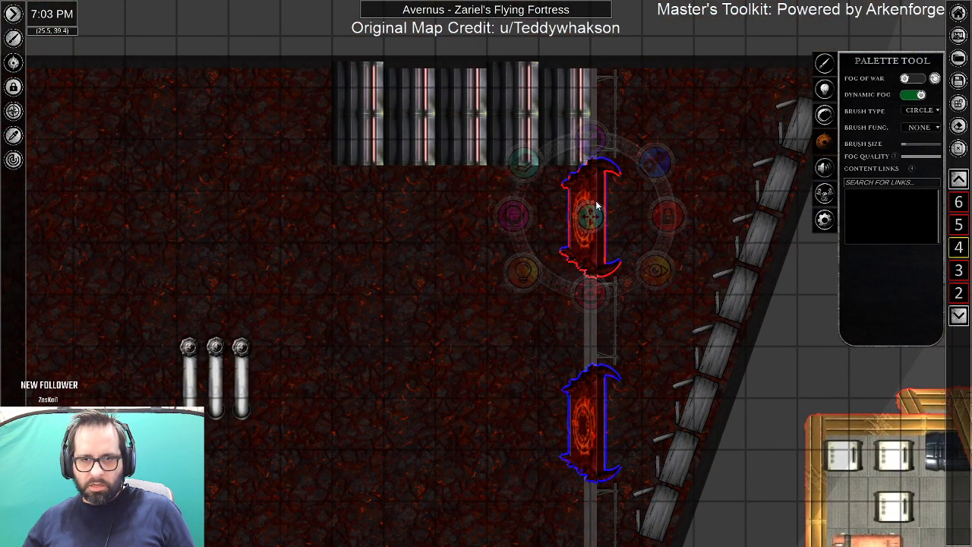
Park a spare copy of the hell door outside the outer wall, above the large access doors.
scroll(265, 409, "down", 6)
left_click_drag(169, 464, 431, 453)
left_click_drag(663, 316, 573, 242)
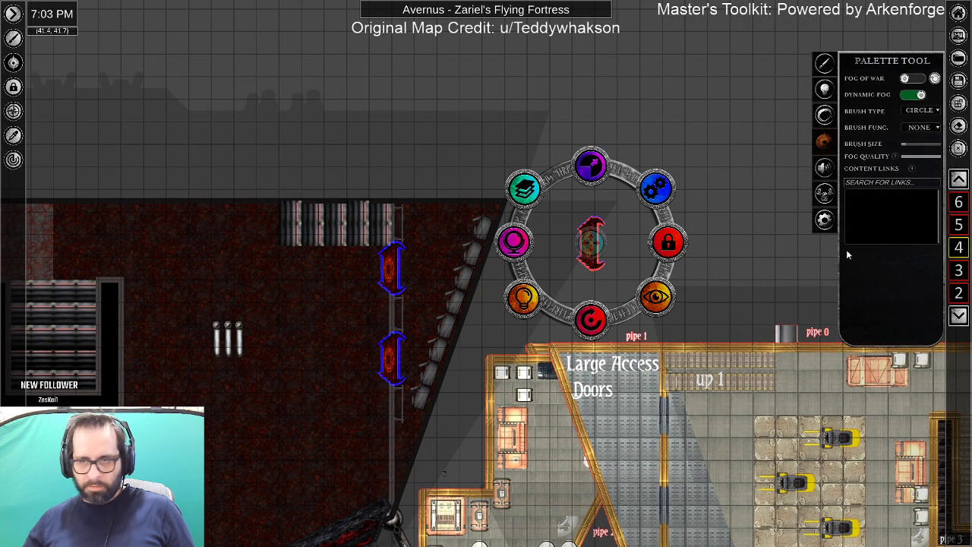
On level 3, lock the rune tile of the small hell door below the straight stairs and move it to the top.
left_click(959, 316)
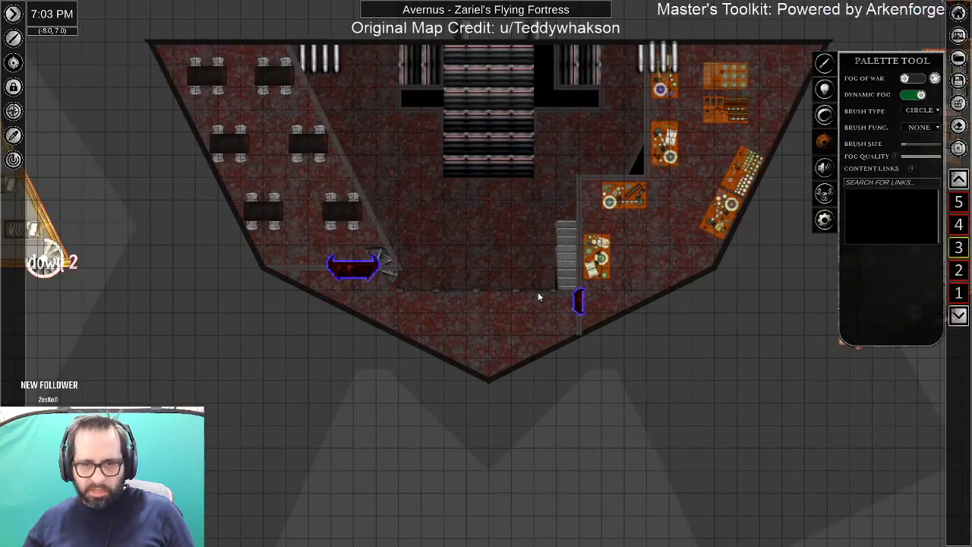
scroll(538, 304, "up", 3)
scroll(570, 313, "up", 2)
left_click(623, 292)
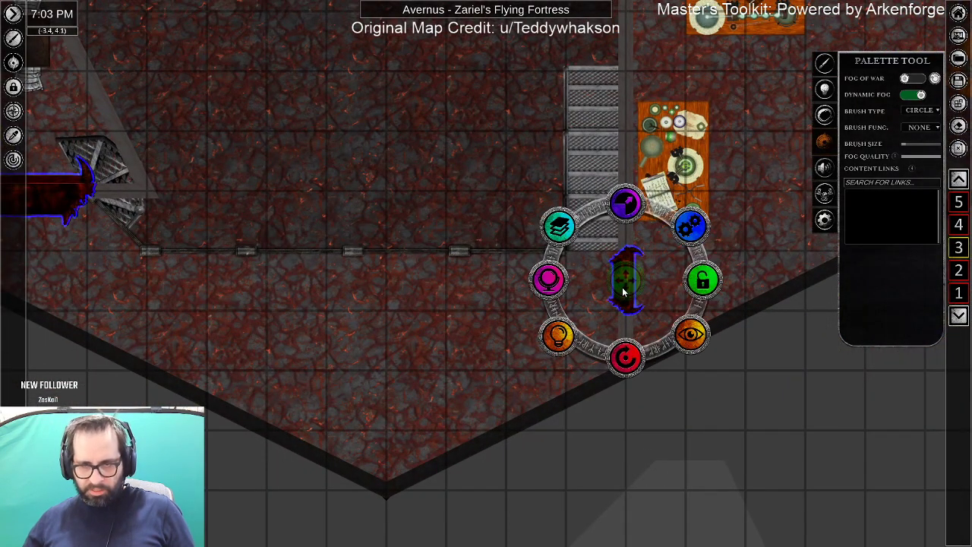
left_click(624, 306)
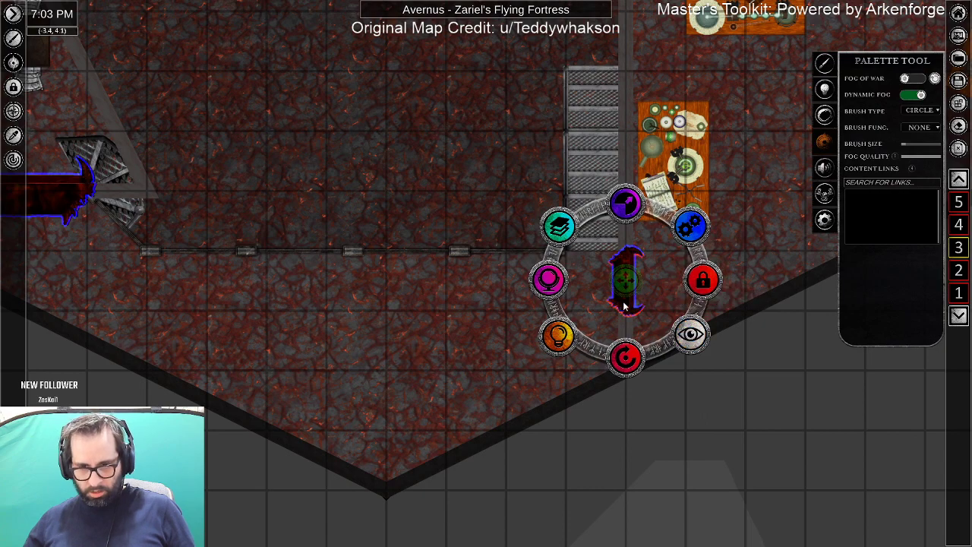
left_click(702, 279)
left_click(560, 226)
left_click(562, 233)
Lock the rune tile of the large hell door beside the spiral stairs and move it to the top of the layering.
left_click_drag(327, 276, 811, 341)
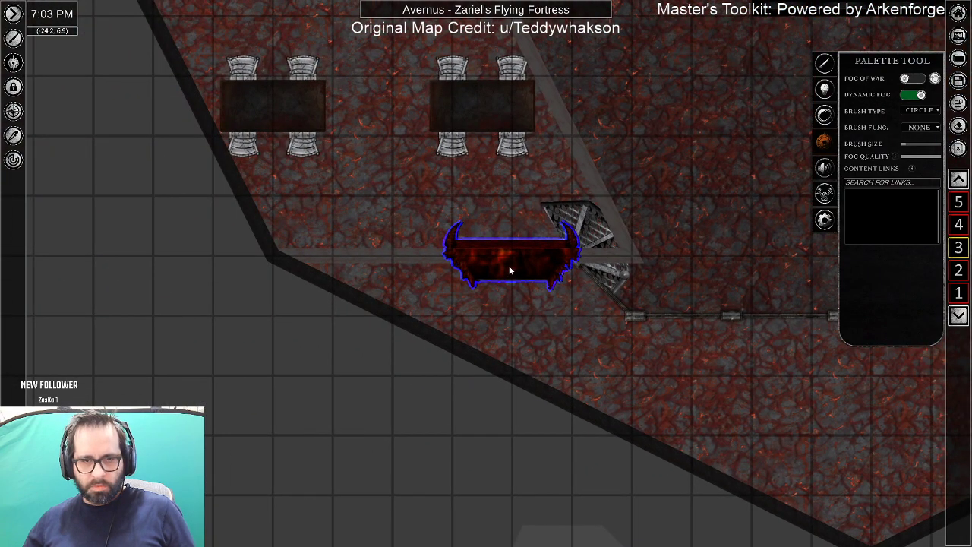
right_click(510, 270)
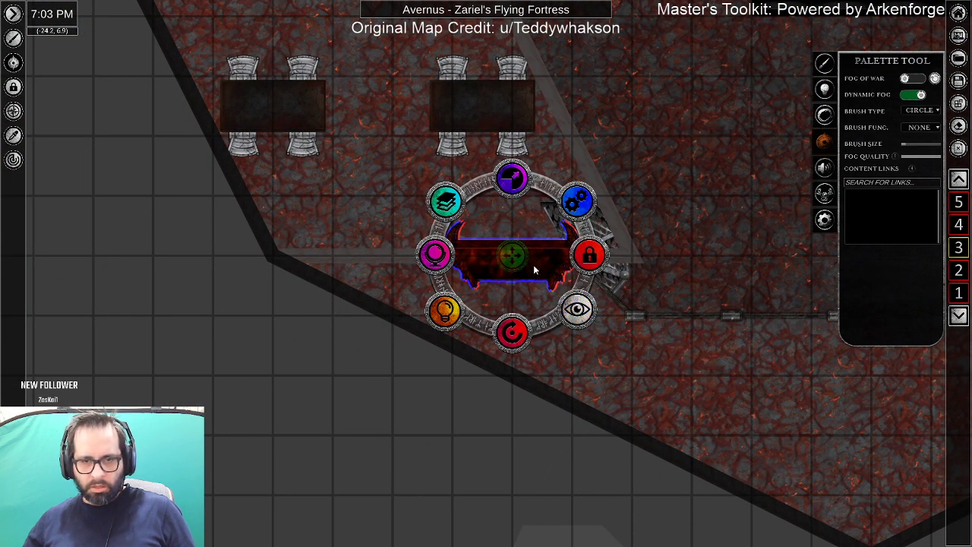
left_click(590, 255)
left_click(446, 201)
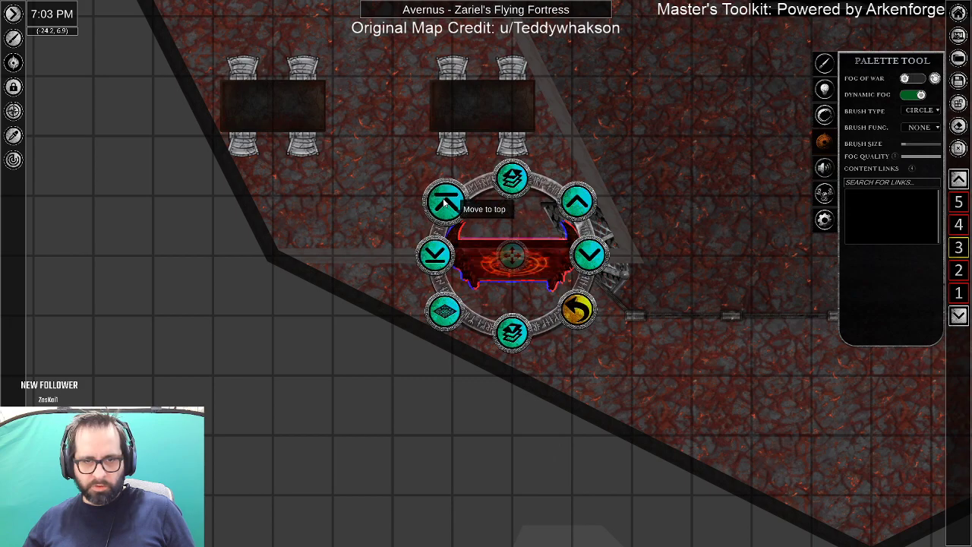
left_click(733, 326)
left_click_drag(732, 326, 170, 485)
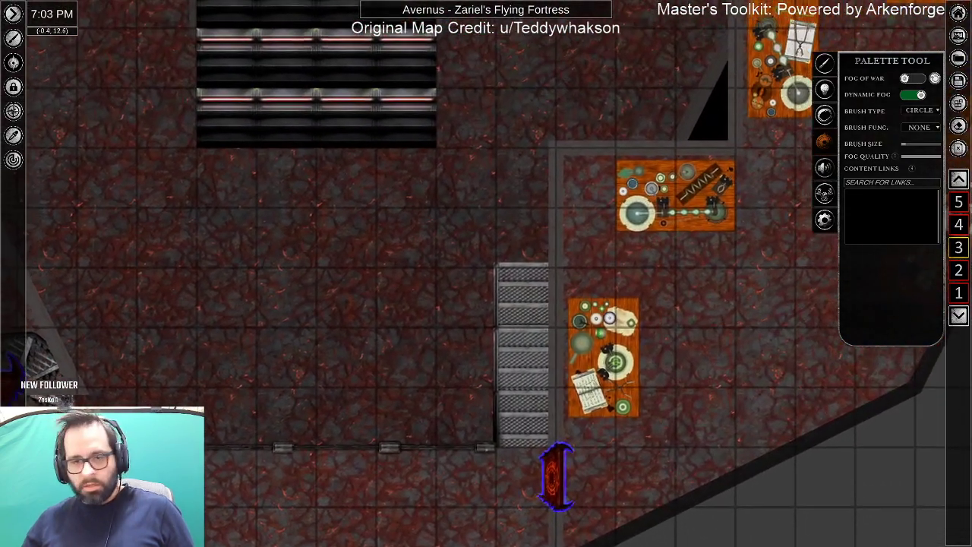
scroll(281, 446, "down", 6)
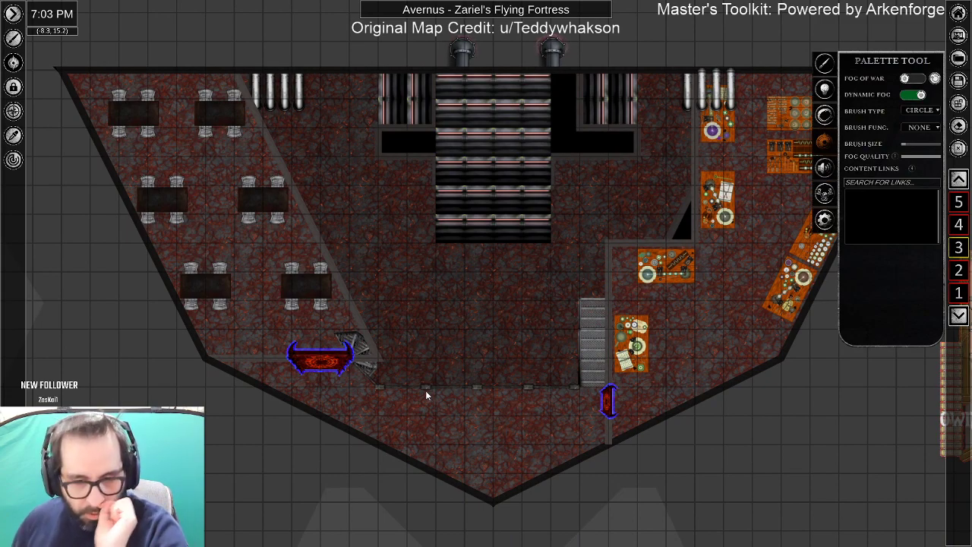
Try the hide-from-players setting on the large hell door beside the spiral stairs, then switch it back.
right_click(325, 370)
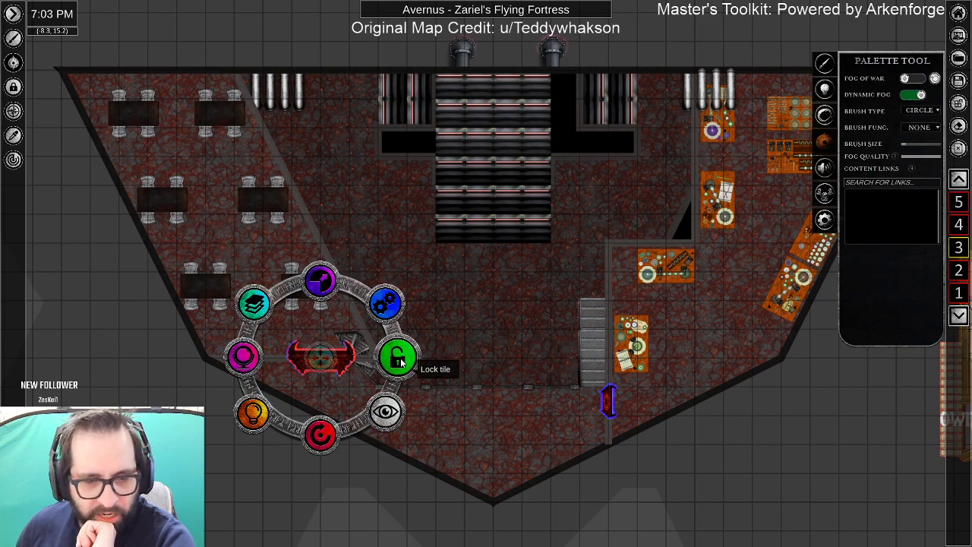
left_click(385, 420)
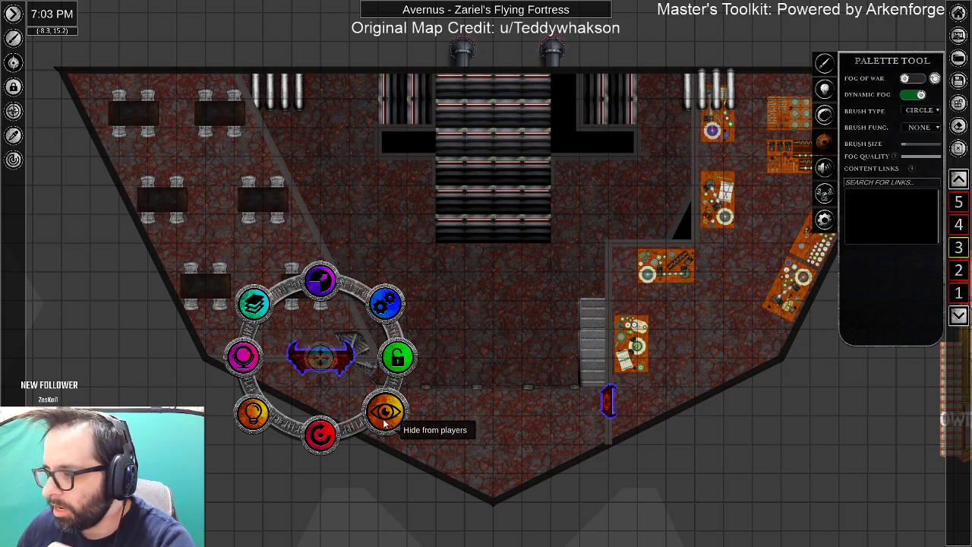
left_click(385, 422)
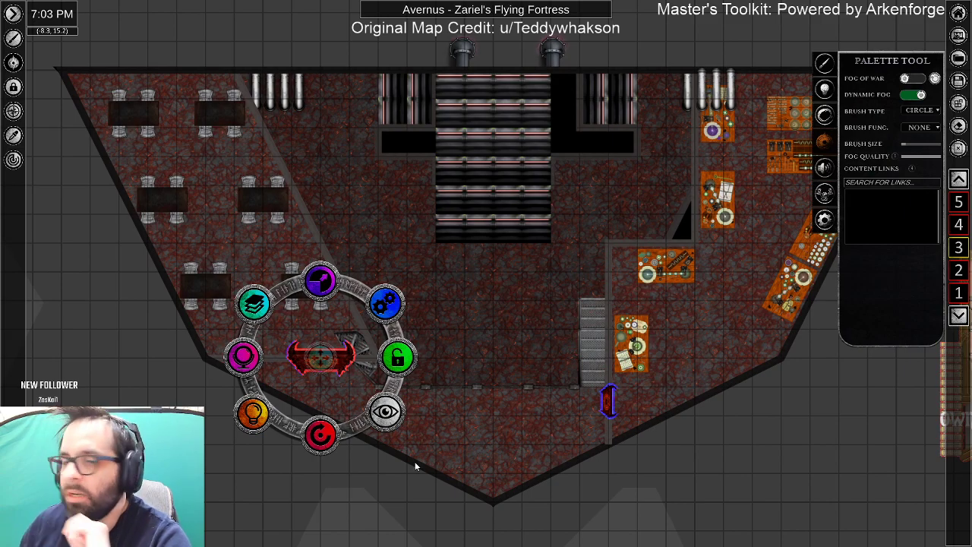
left_click(502, 481)
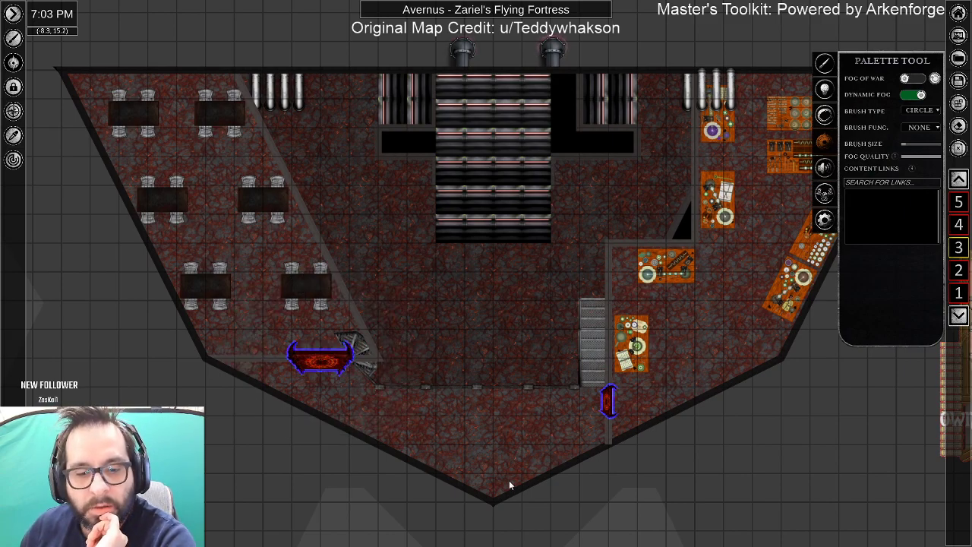
scroll(327, 381, "up", 3)
scroll(324, 384, "up", 1)
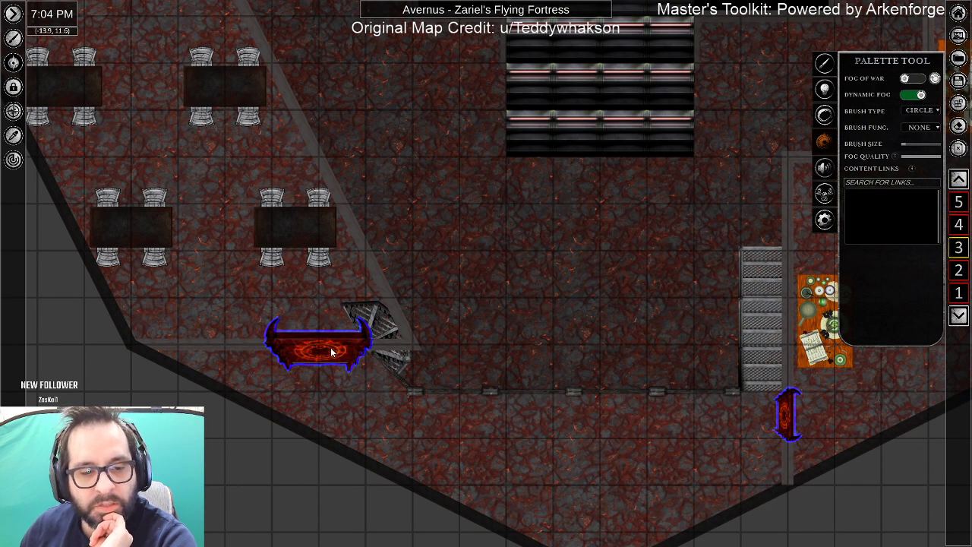
scroll(571, 368, "down", 6)
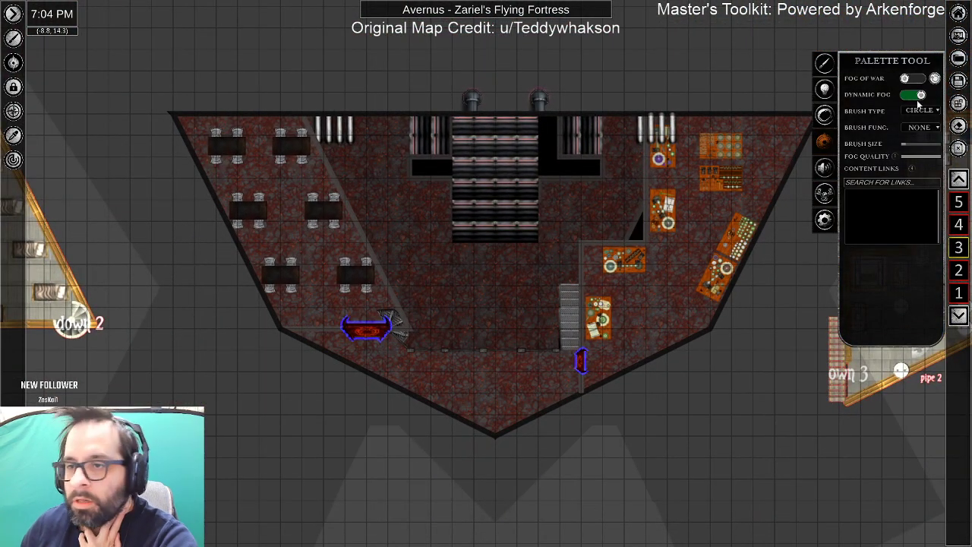
Move the spare hell door from level 4 up to level 5 and place it in the right inner wall.
left_click(958, 179)
left_click_drag(391, 167, 1, 376)
right_click(612, 225)
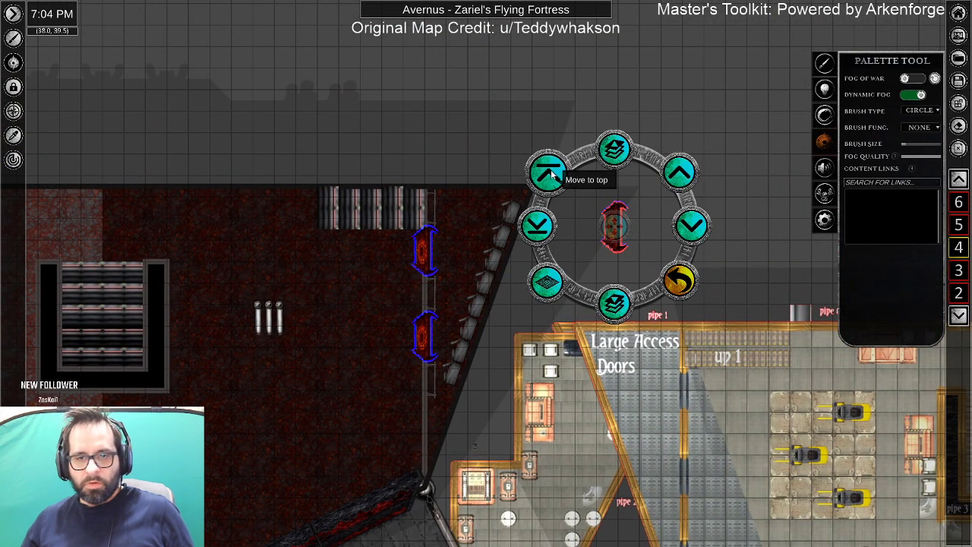
left_click(619, 150)
left_click_drag(615, 228, 514, 274)
Place a copy of the hell door in level 5's left inner wall and park another copy outside the left outer wall.
left_click_drag(249, 372, 354, 407)
left_click_drag(674, 295, 342, 281)
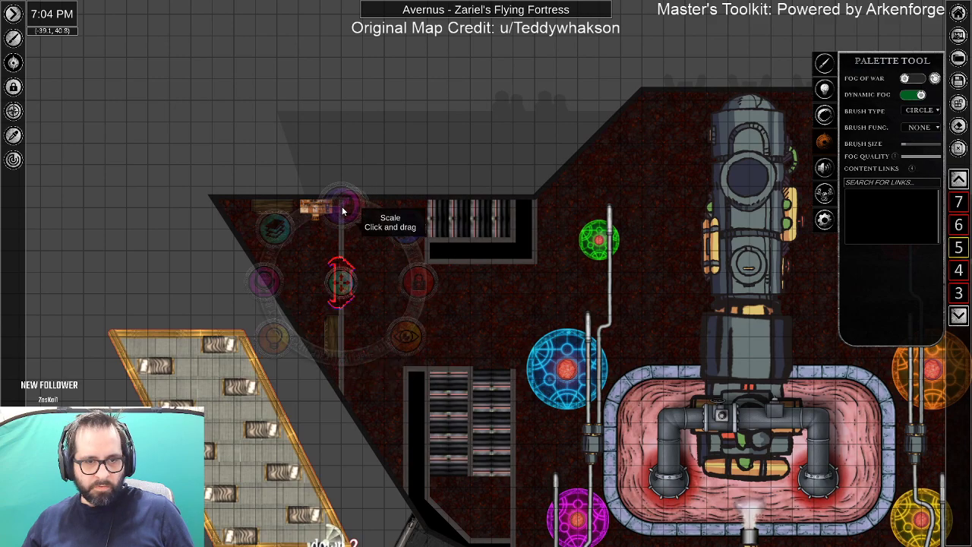
left_click_drag(343, 278, 153, 248)
left_click_drag(749, 291, 898, 281)
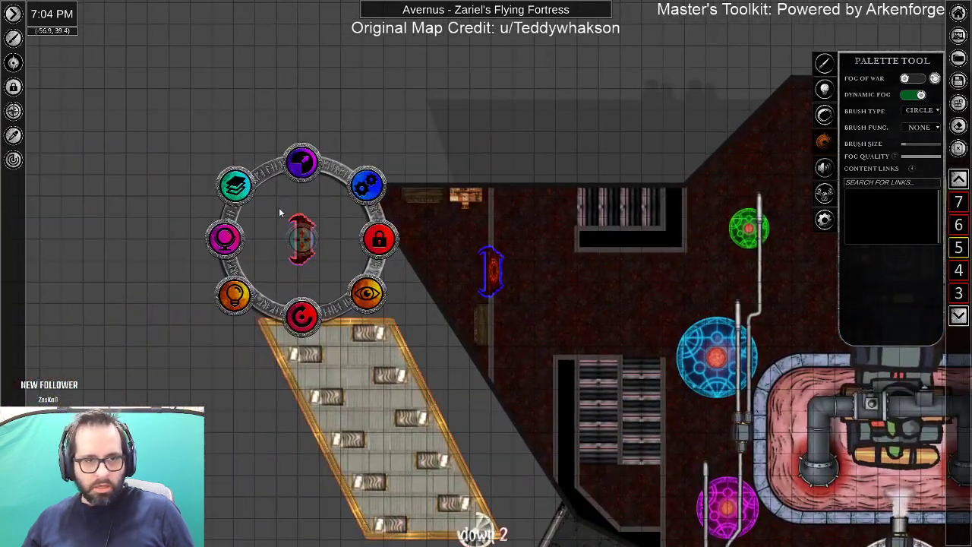
Move the parked hell door up to level 6 and place it in the upper gap of the left inner wall.
left_click(235, 189)
left_click(301, 164)
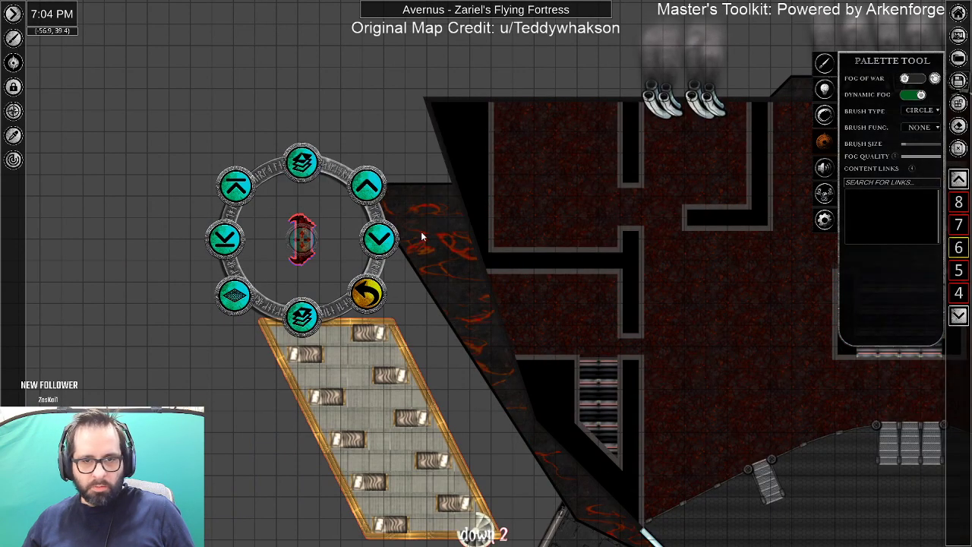
left_click_drag(302, 241, 633, 206)
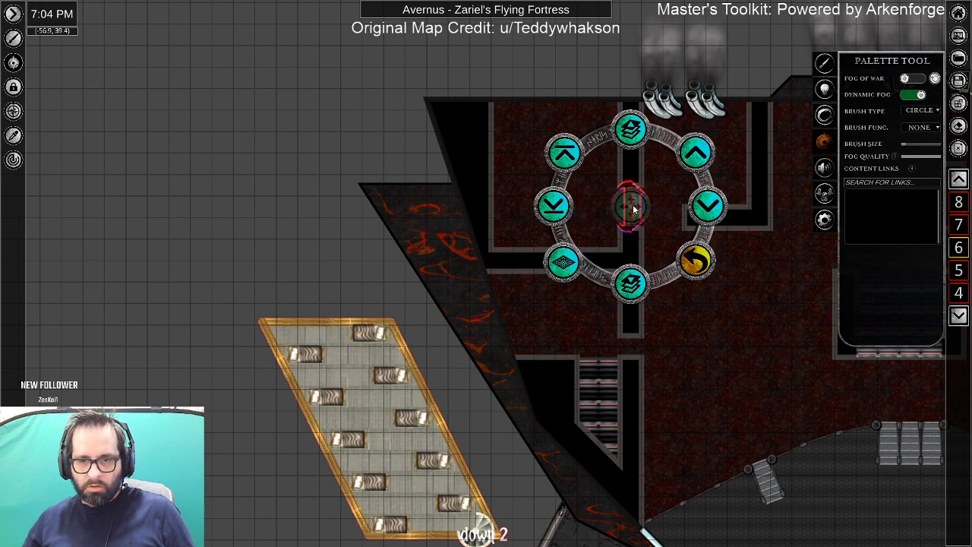
scroll(643, 412, "up", 3)
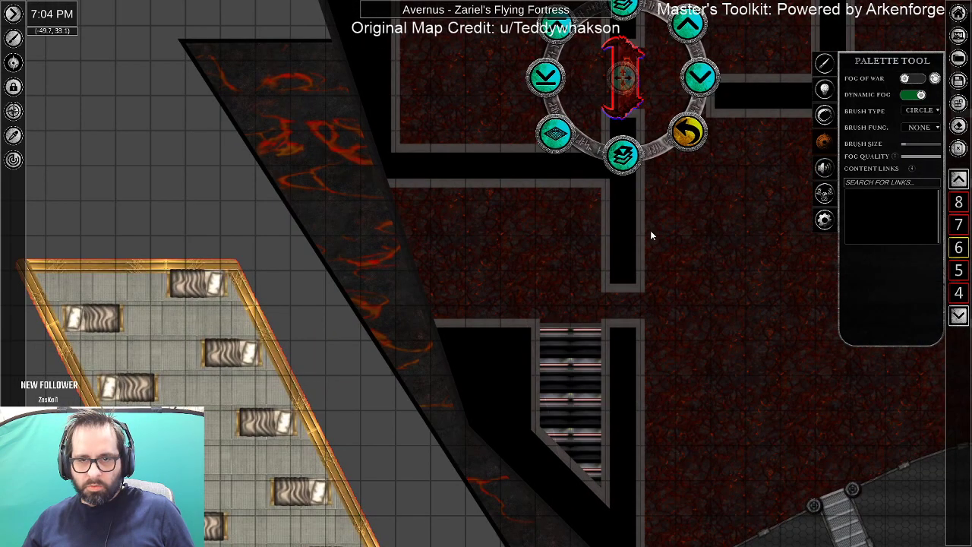
Place a copy of the hell door in the lower gap of level 6's left inner wall and scale it down to fit.
left_click_drag(627, 89, 627, 317)
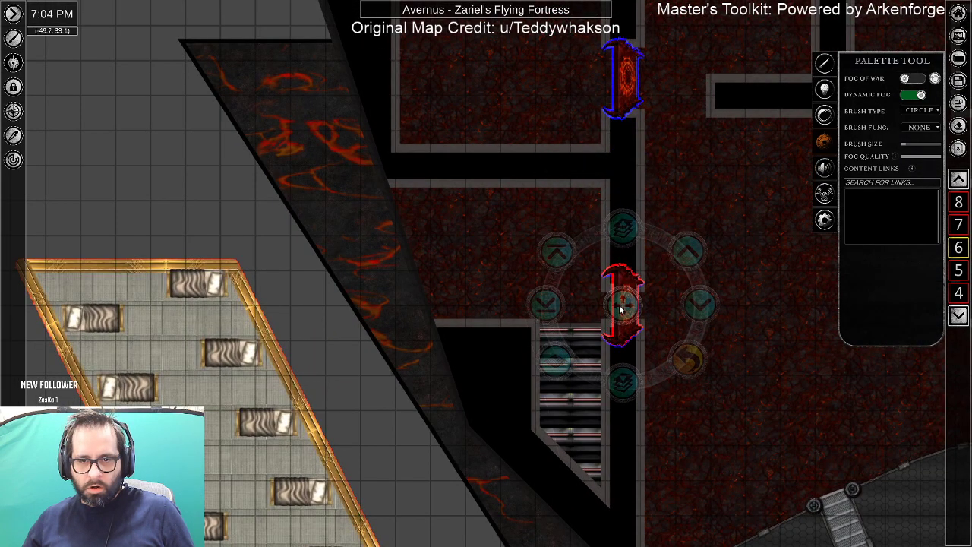
left_click(690, 361)
left_click_drag(630, 230, 629, 268)
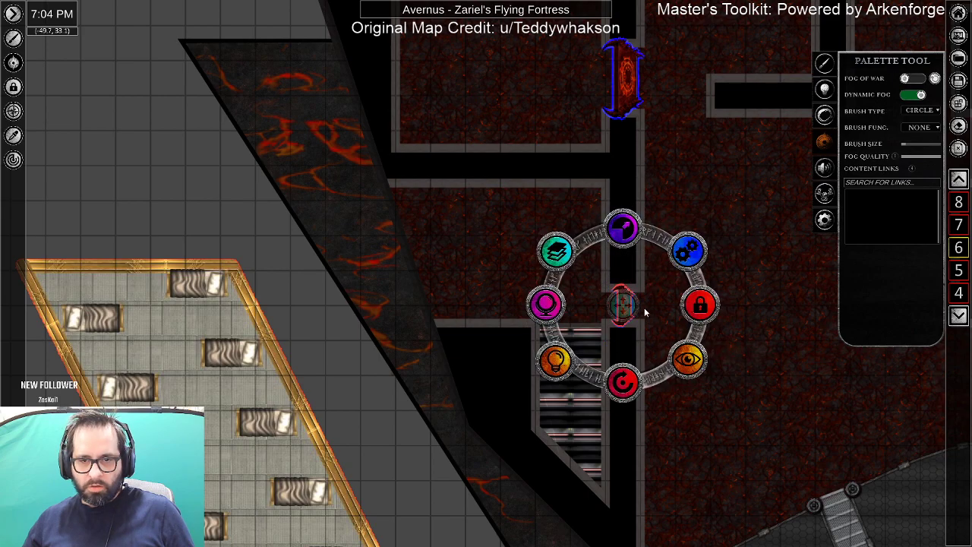
Place copies of the small hell door in the lower and upper gaps of level 6's right inner wall.
left_click_drag(807, 369, 274, 386)
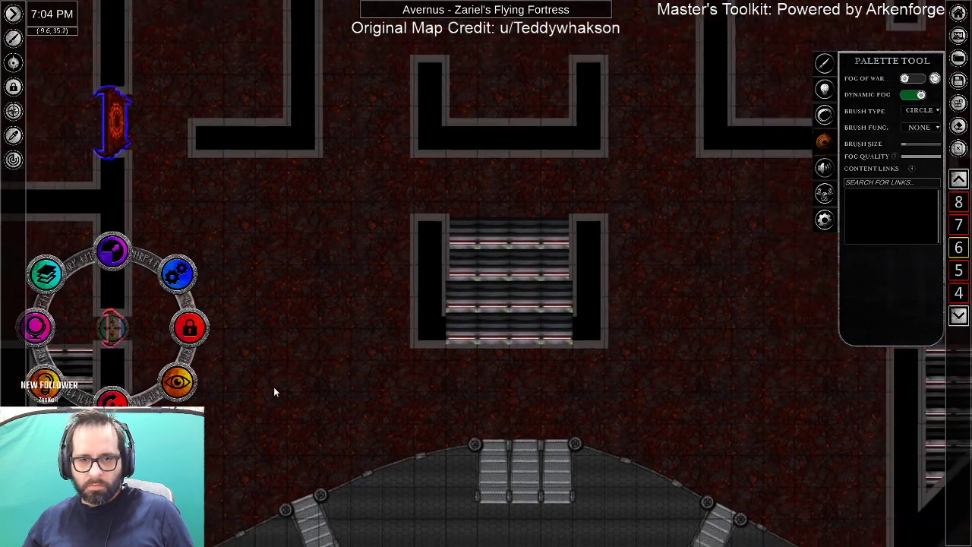
scroll(274, 387, "down", 2)
scroll(235, 387, "down", 2)
scroll(361, 401, "up", 3)
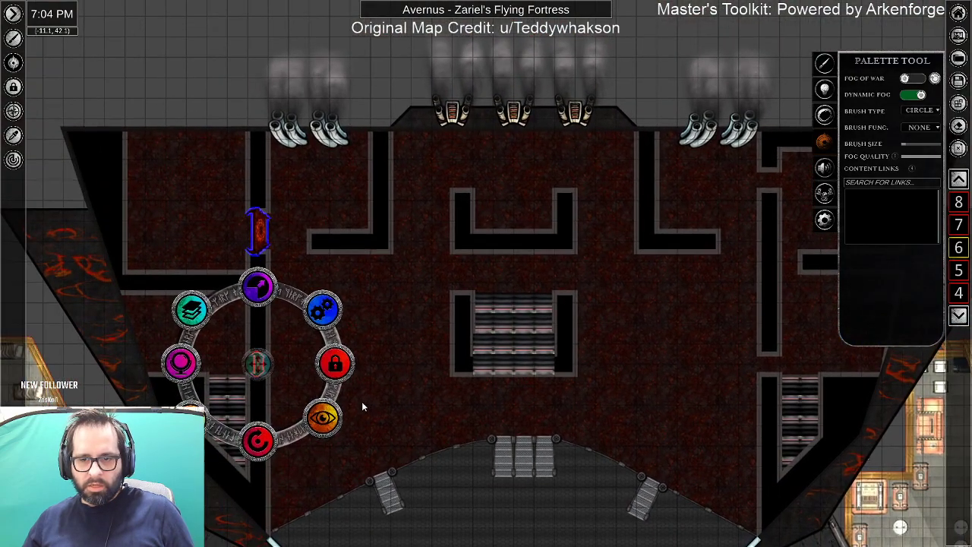
left_click_drag(261, 361, 771, 366)
left_click_drag(771, 442, 748, 43)
Park a spare full-size hell door outside the outer wall, above the upper right room of level 6.
left_click_drag(811, 29, 522, 204)
left_click_drag(534, 135, 537, 104)
left_click_drag(366, 447, 390, 432)
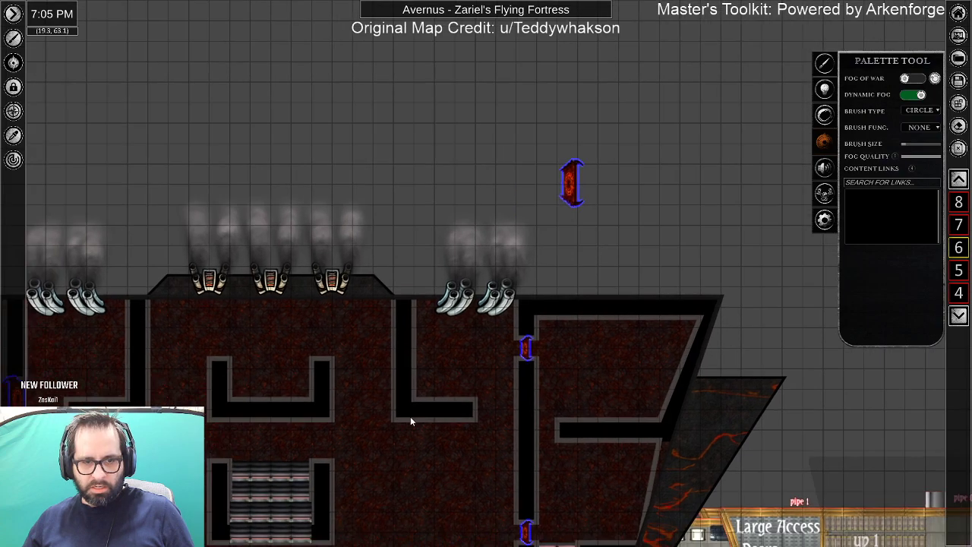
Select level 6's main lava floor and set its brightness to 57.
scroll(655, 278, "down", 3)
scroll(514, 443, "up", 4)
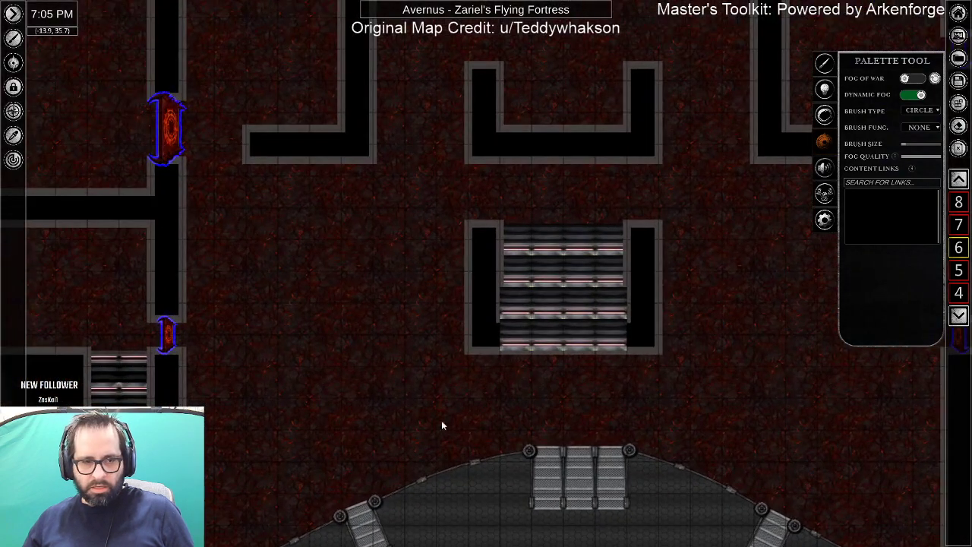
left_click(329, 373)
scroll(317, 409, "down", 3)
left_click_drag(316, 409, 336, 342)
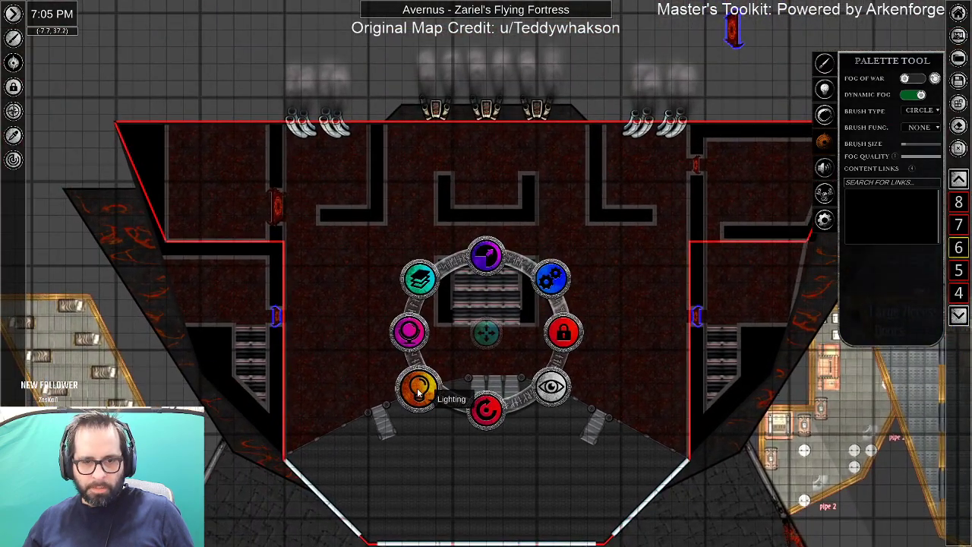
left_click(417, 389)
left_click(481, 409)
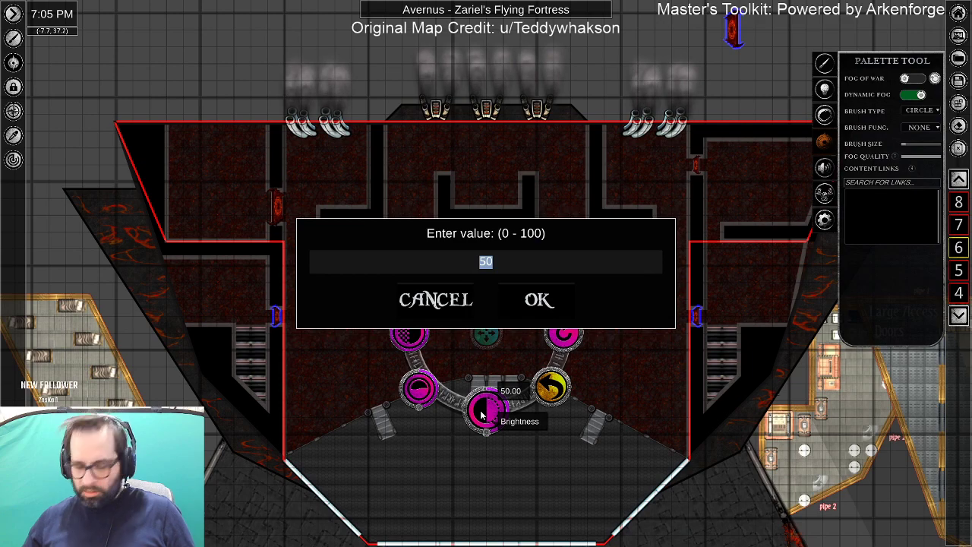
type("57")
key("Return")
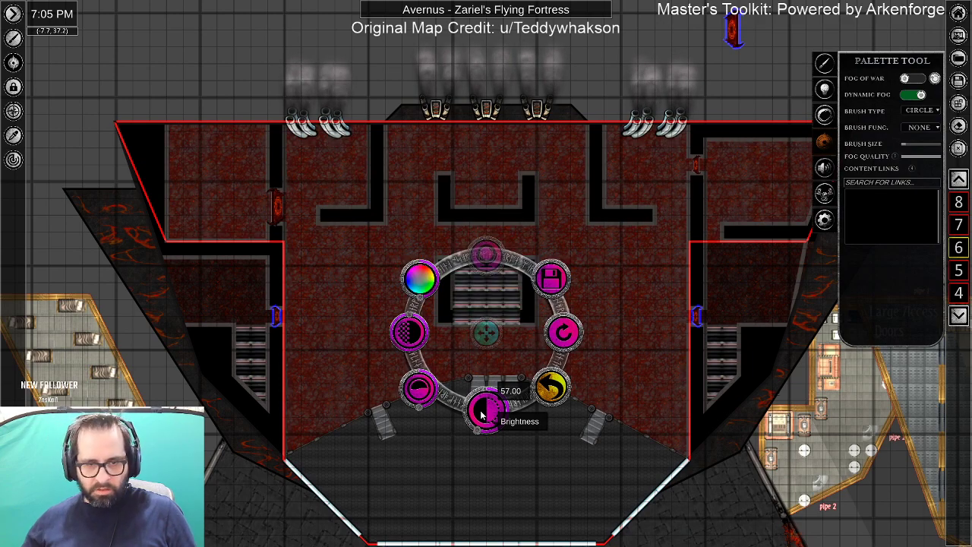
Set the saturation of level 6's main lava floor to 36.
left_click(419, 389)
type("3")
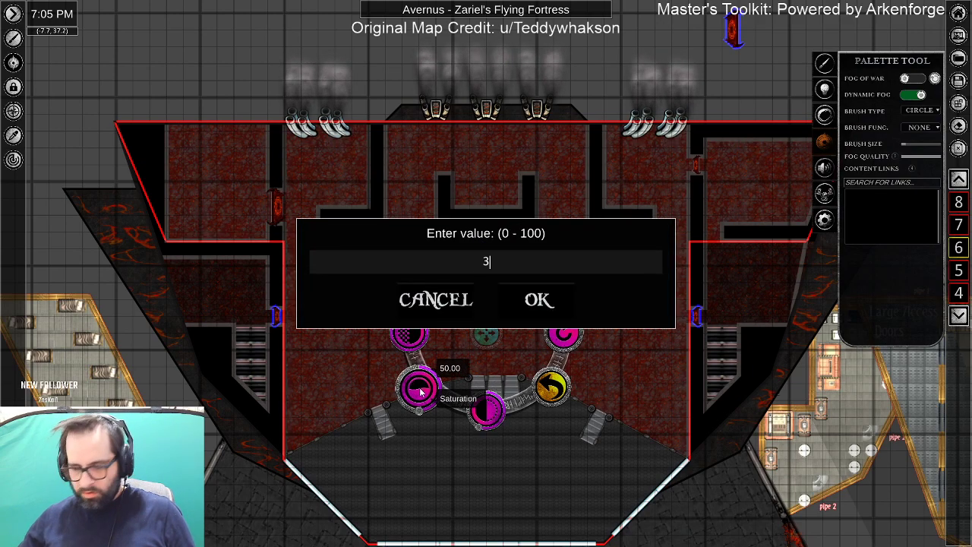
type("6")
key("Return")
Select both side-room floors beside the level 6 stairs and set their brightness to 57 and saturation to 36.
right_click(228, 301)
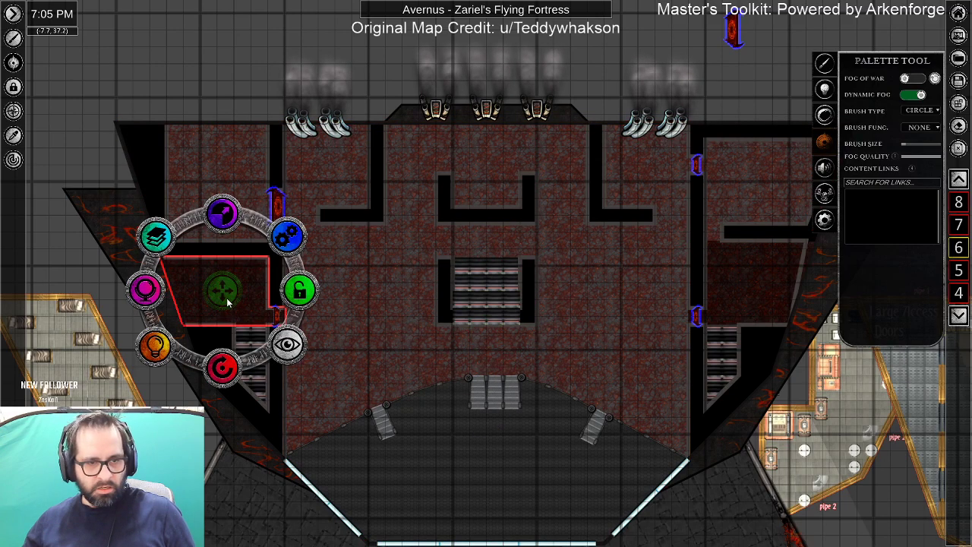
right_click(750, 289, "shift")
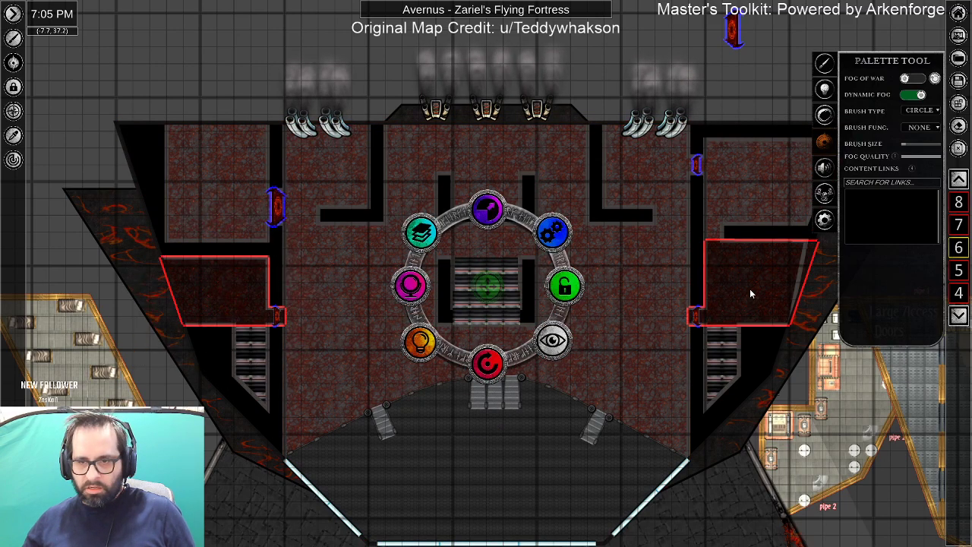
left_click(425, 342)
left_click(490, 364)
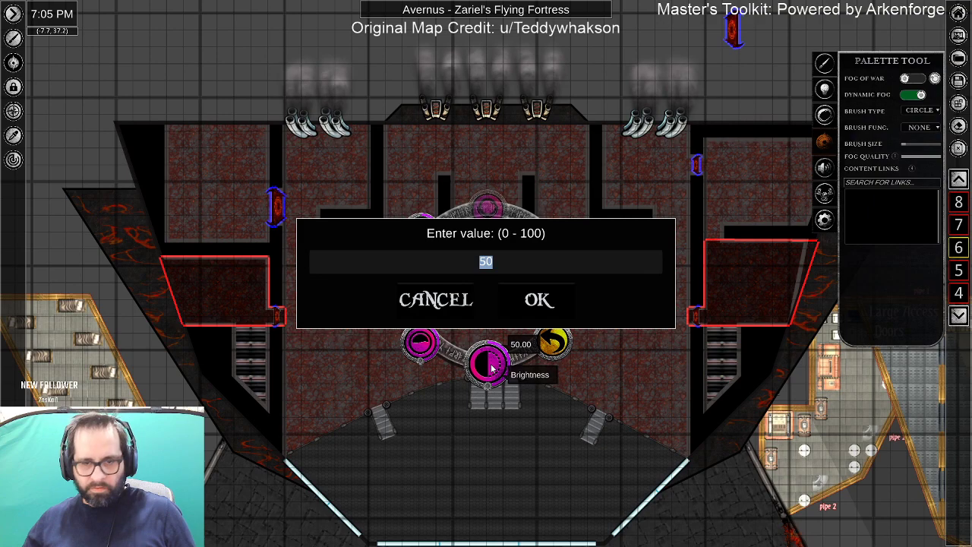
type("57")
key("Return")
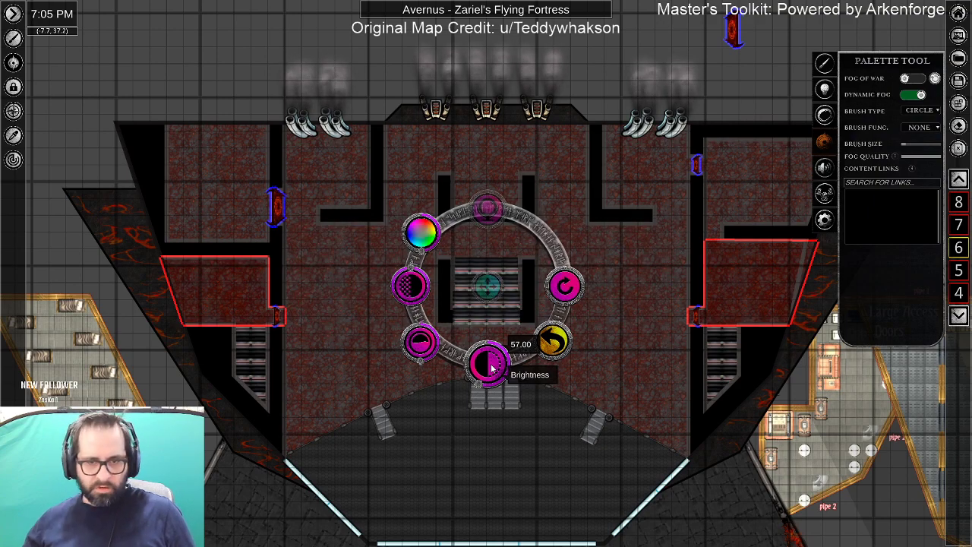
left_click(424, 346)
type("36")
key("Return")
Toggle the tile lock on the two side-room floors of level 6 and deselect them.
left_click(554, 342)
left_click(564, 285)
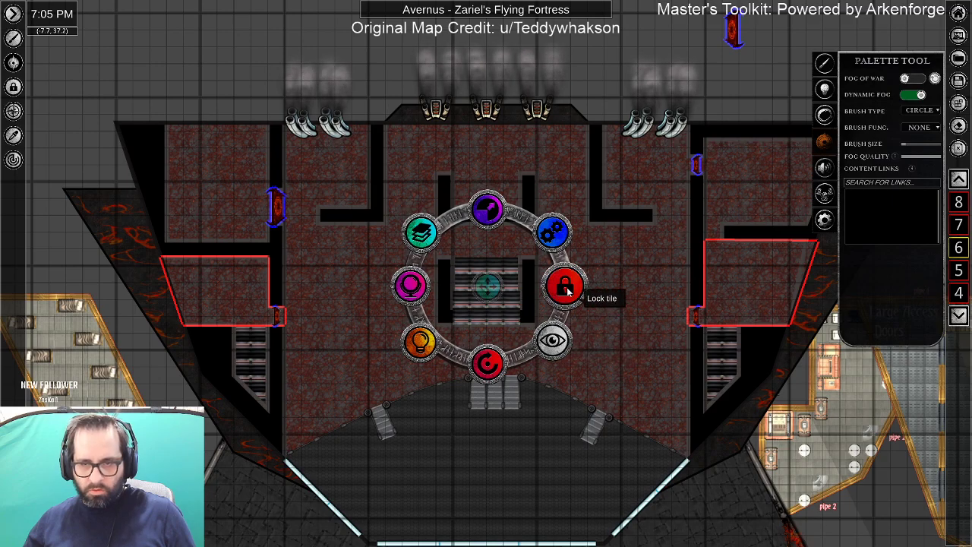
left_click(580, 435)
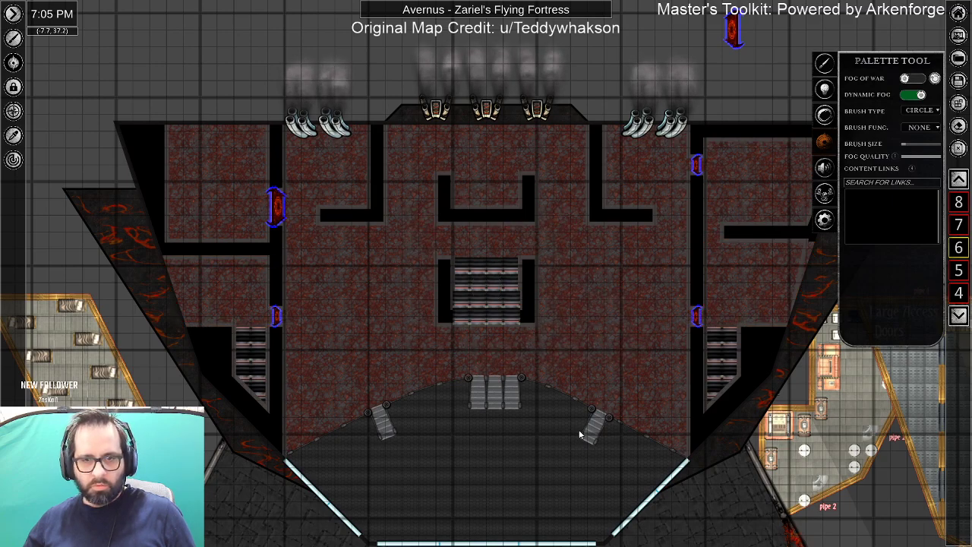
On level 5, select the central lava floor and both side floors together and set their saturation to 36.
left_click(960, 320)
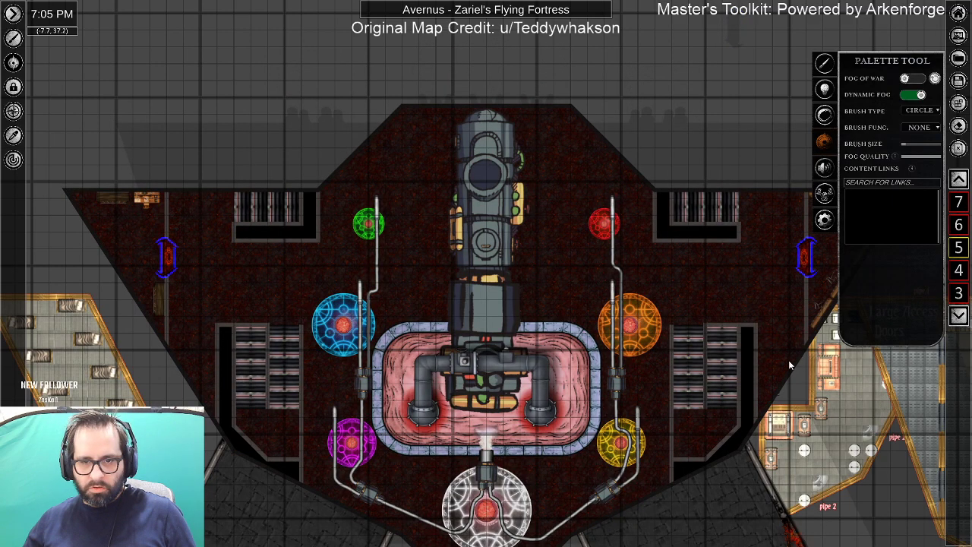
left_click(562, 264)
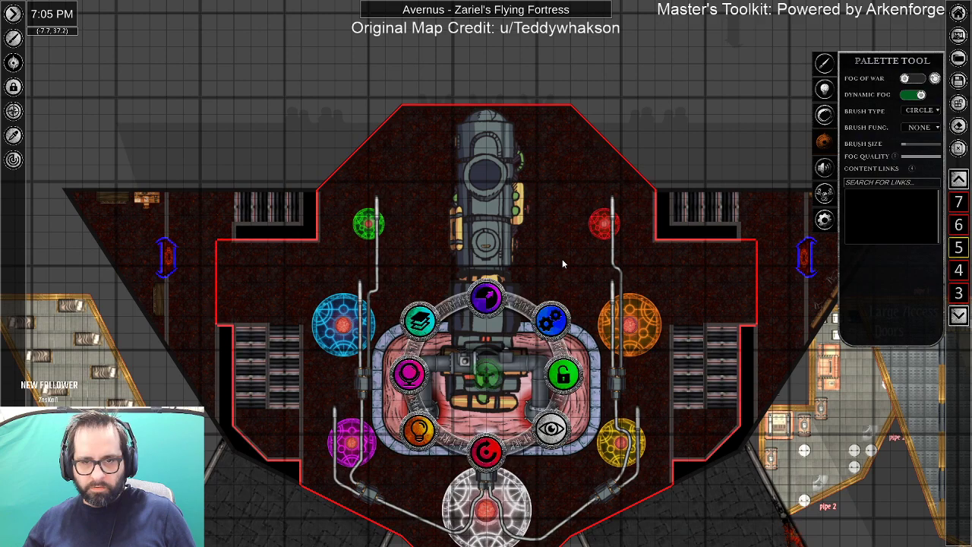
left_click(183, 304)
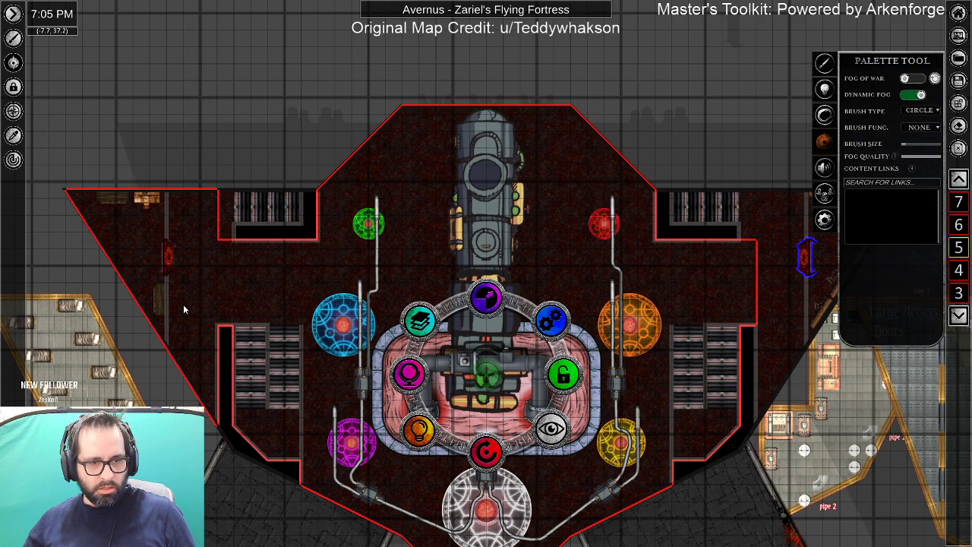
left_click(775, 307)
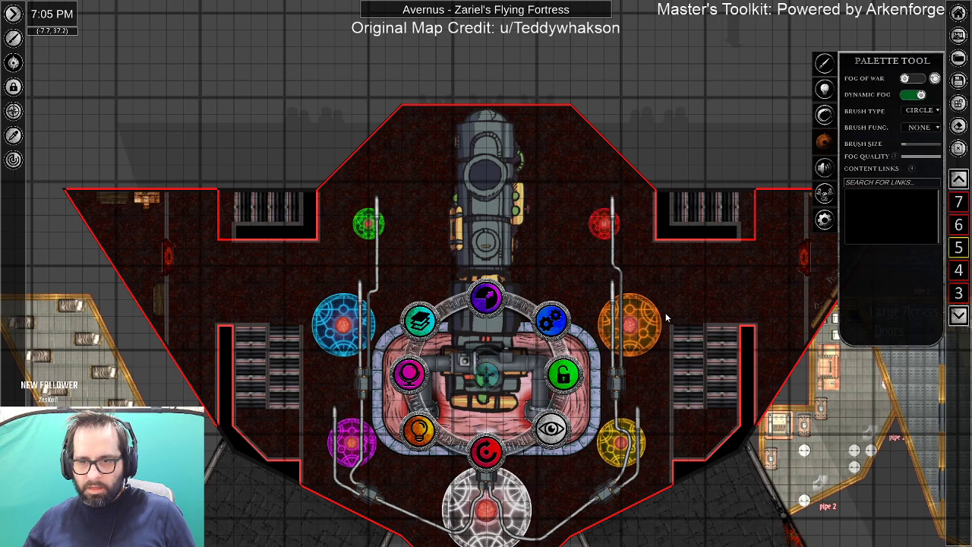
left_click_drag(666, 318, 683, 223)
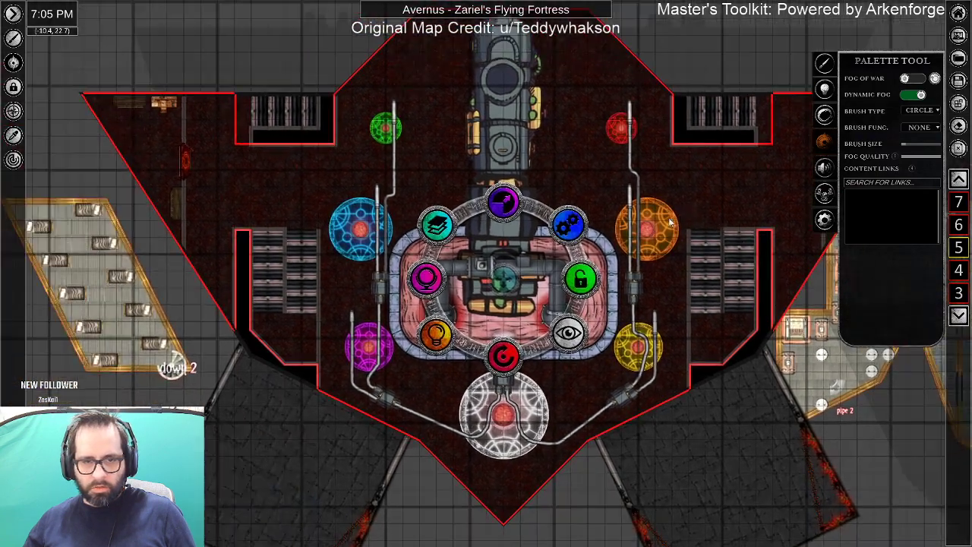
left_click(435, 285)
left_click(434, 292)
left_click(443, 334)
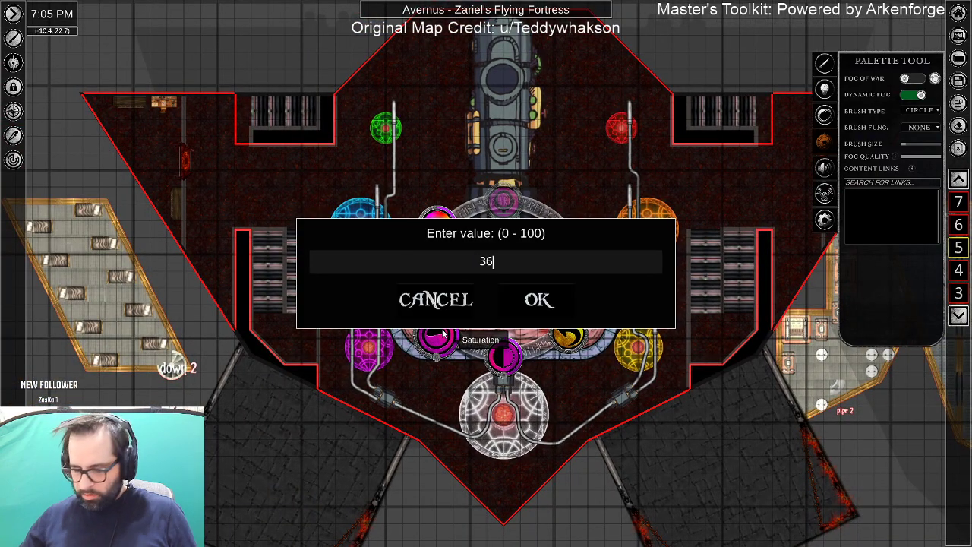
type("36")
key("Return")
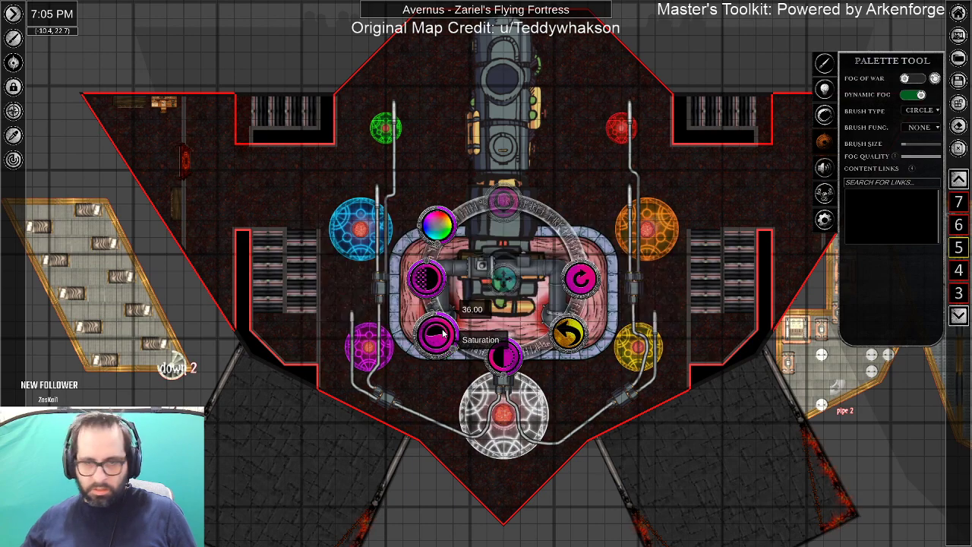
Set the brightness of the three selected level 5 floors to 57.
left_click(509, 362)
type("57")
key("Return")
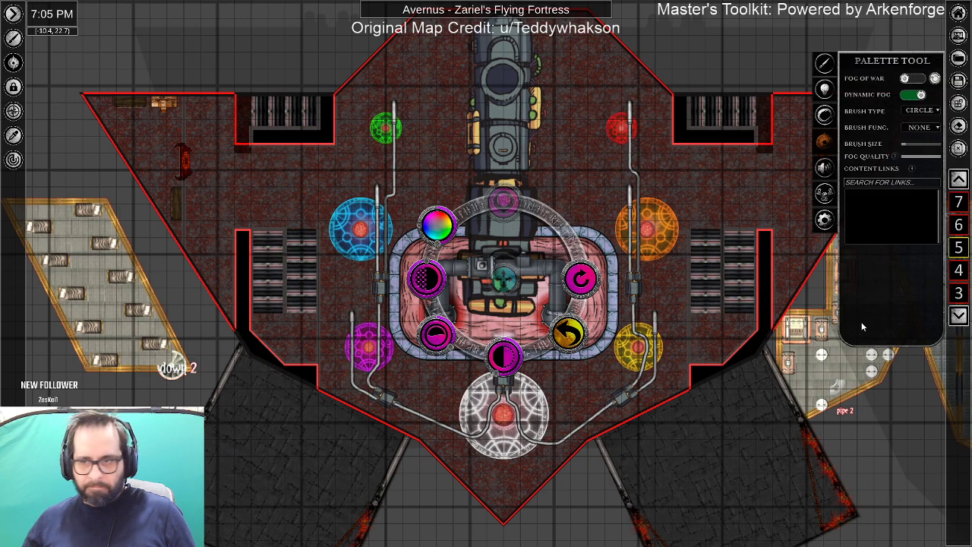
On level 4, set the right half of the lava floor to saturation 36 and raise its brightness to match the left half.
left_click(959, 315)
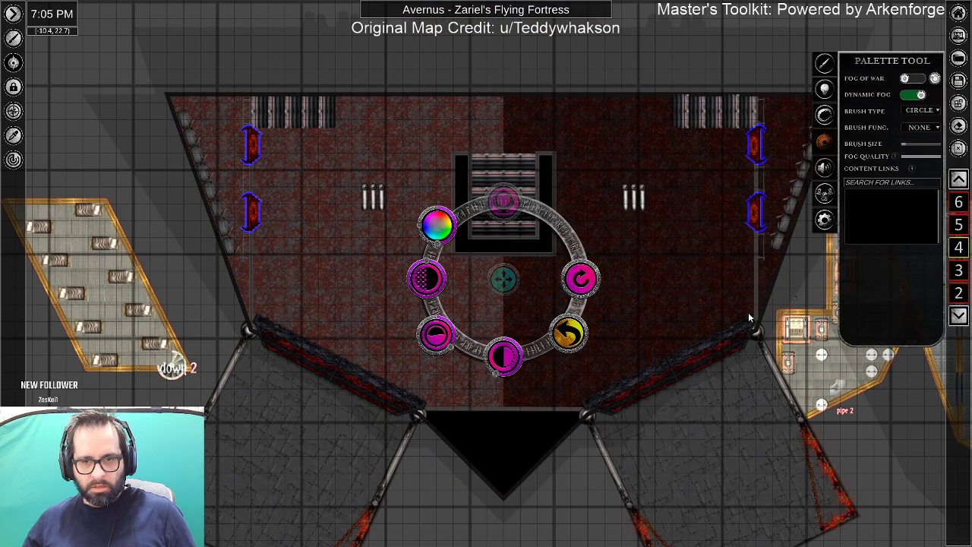
left_click(678, 272)
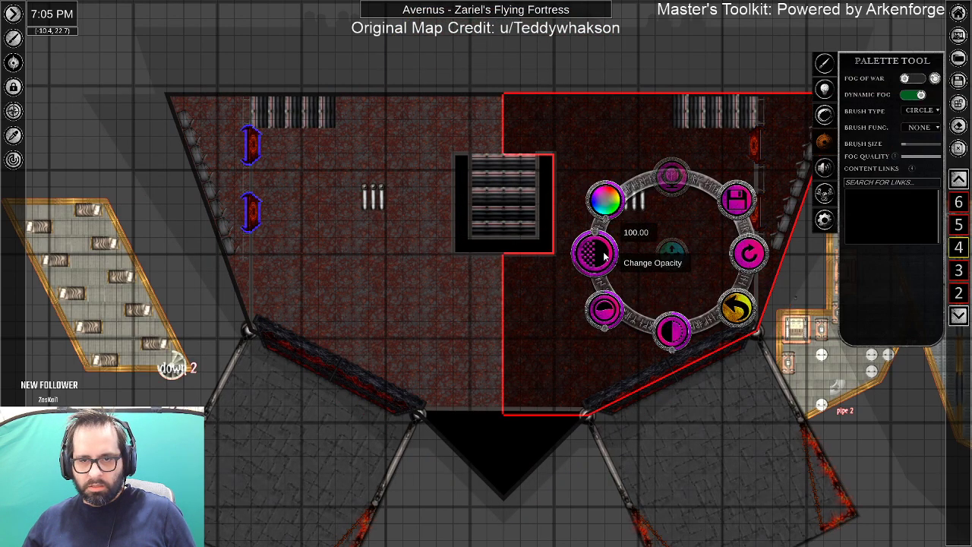
left_click(607, 303)
type("36")
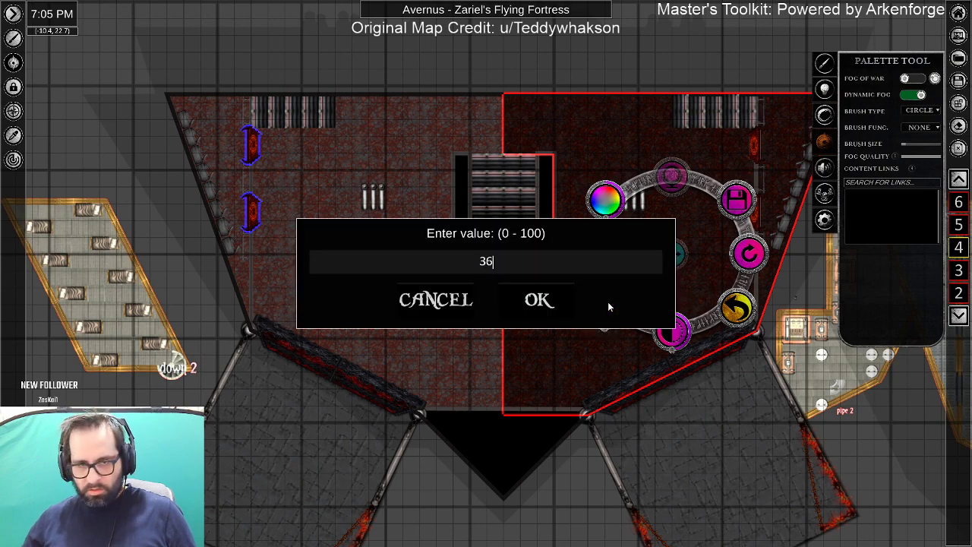
key("Return")
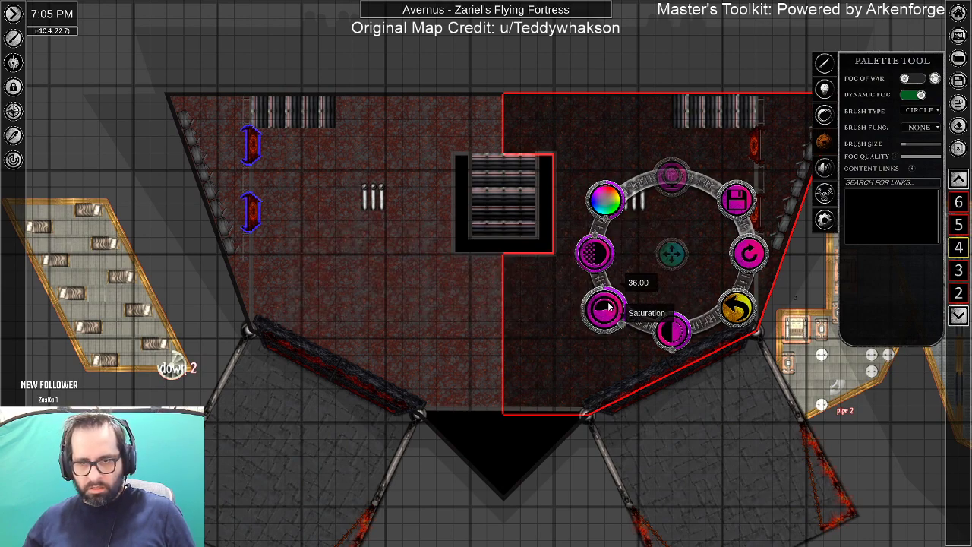
left_click(678, 333)
key("Return")
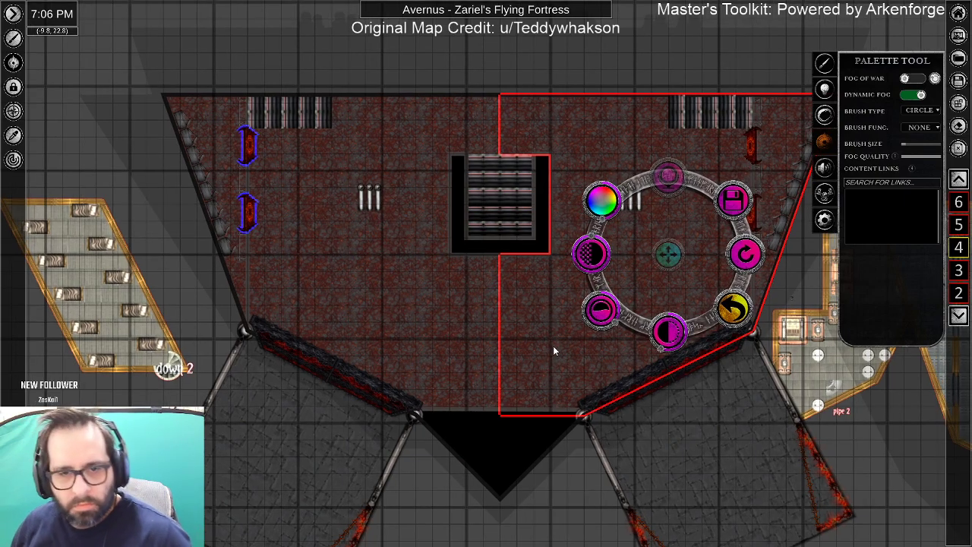
Deselect the level 4 floor half and switch to level 5, focusing on the area around the right-hand stairs.
left_click(553, 346)
left_click_drag(621, 361, 559, 342)
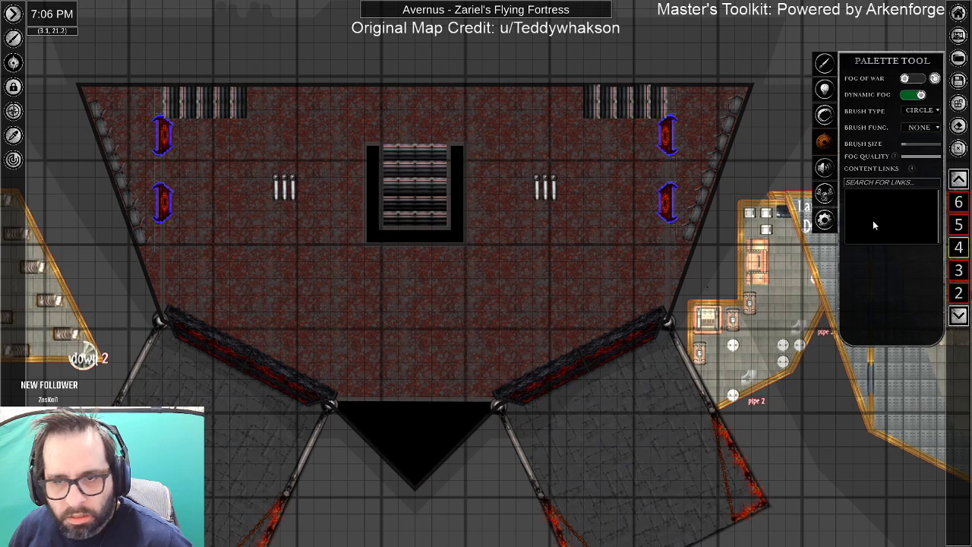
left_click(959, 178)
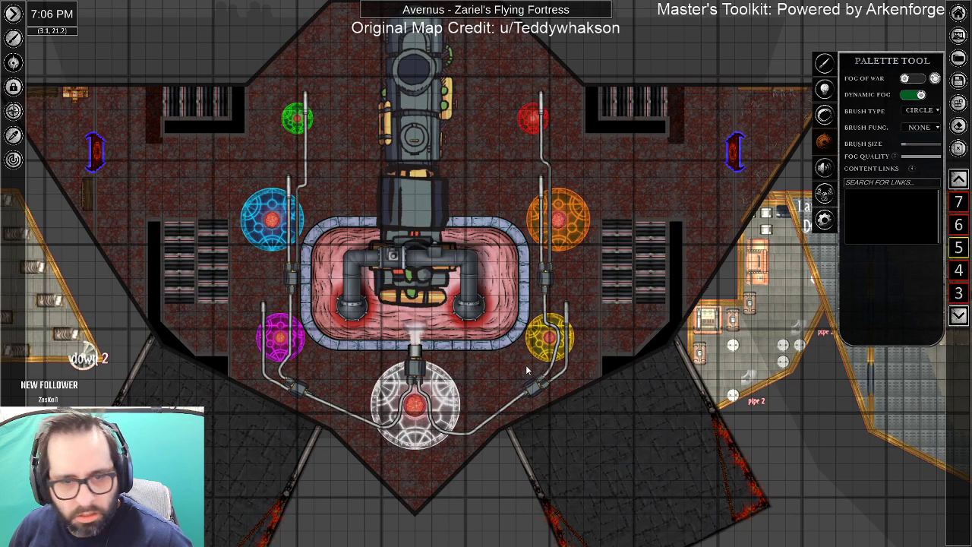
left_click(627, 330)
left_click(612, 330)
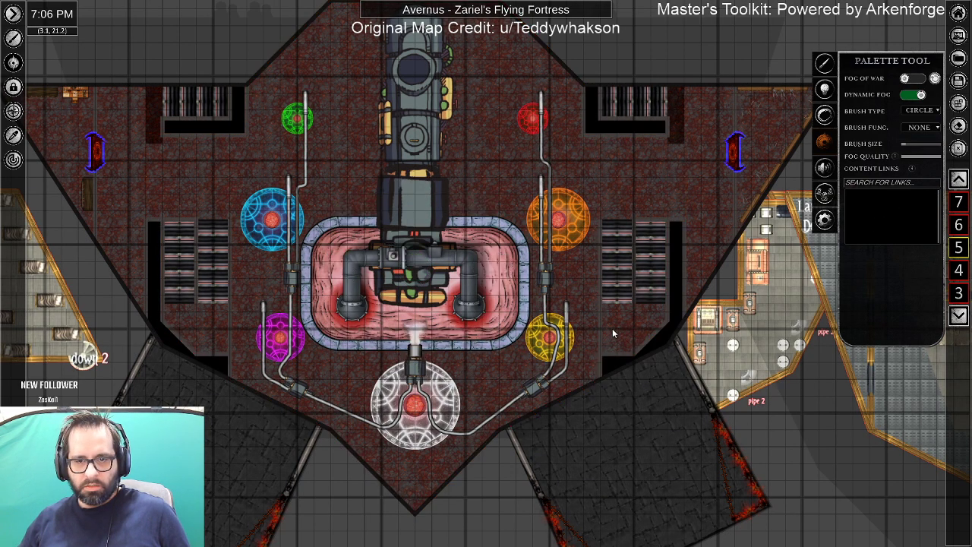
scroll(612, 329, "up", 5)
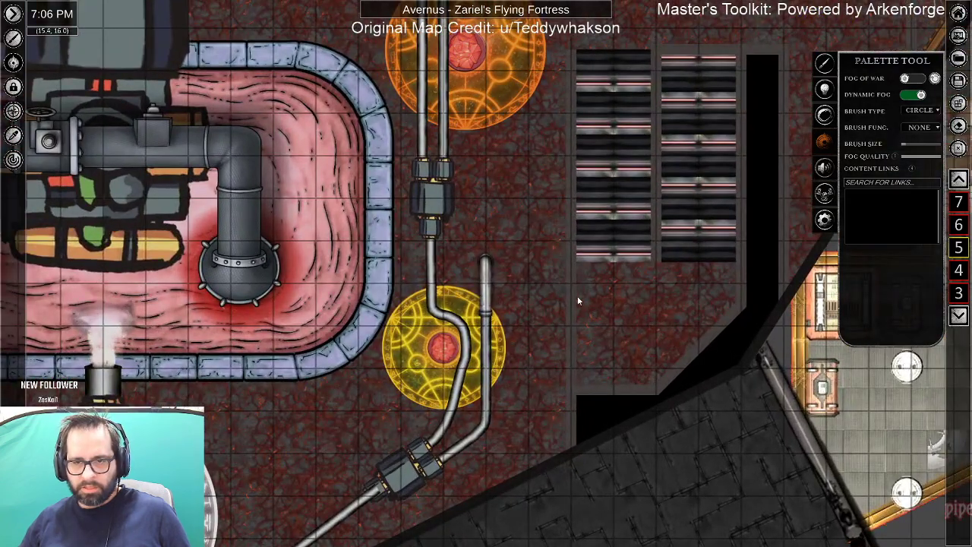
left_click_drag(295, 377, 406, 448)
scroll(449, 437, "down", 2)
mouse_move(13, 153)
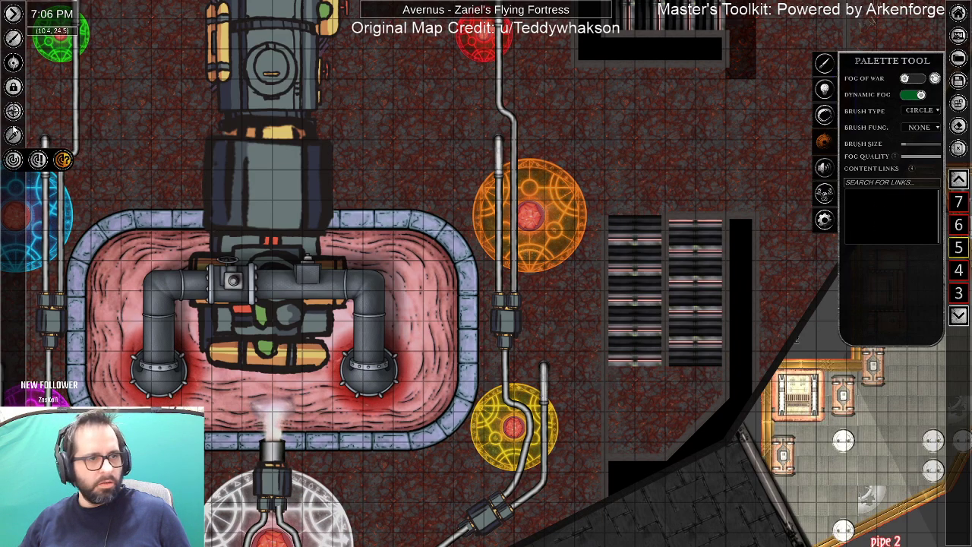
Draw a five-sided lava floor patch about 4 by 3 squares, with one cut corner, directly below the right-hand stairs on level 5.
left_click(826, 65)
left_click(913, 298)
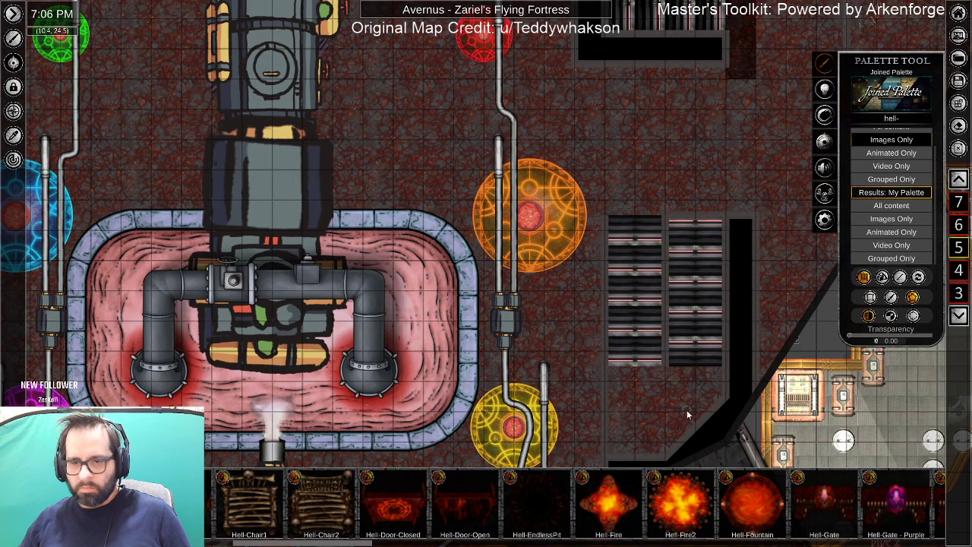
scroll(686, 412, "up", 3)
left_click_drag(687, 413, 712, 298)
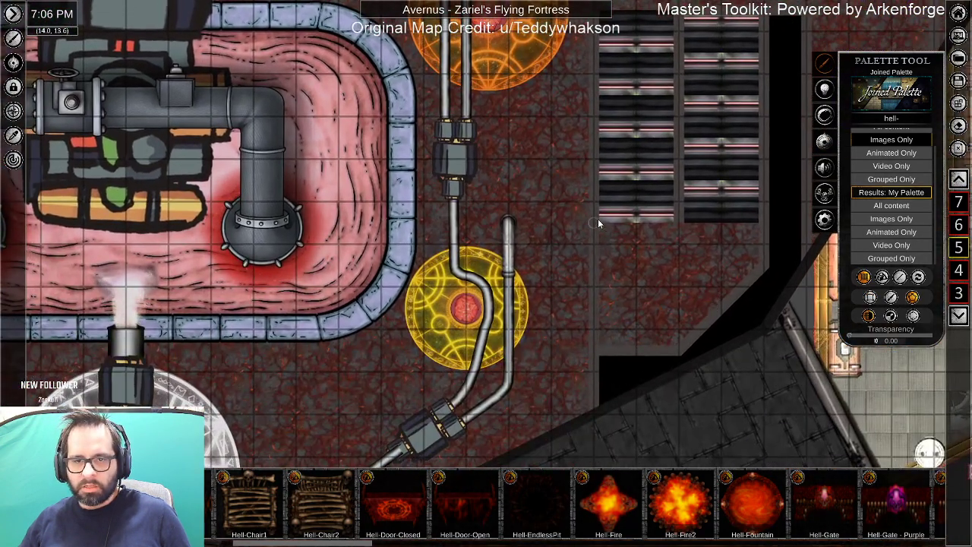
left_click(594, 223)
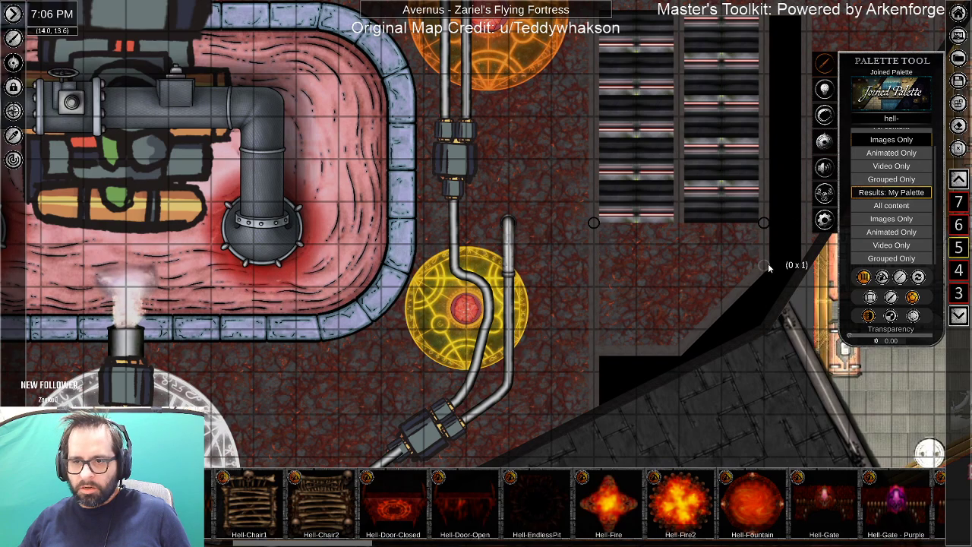
left_click(769, 263)
left_click(681, 348)
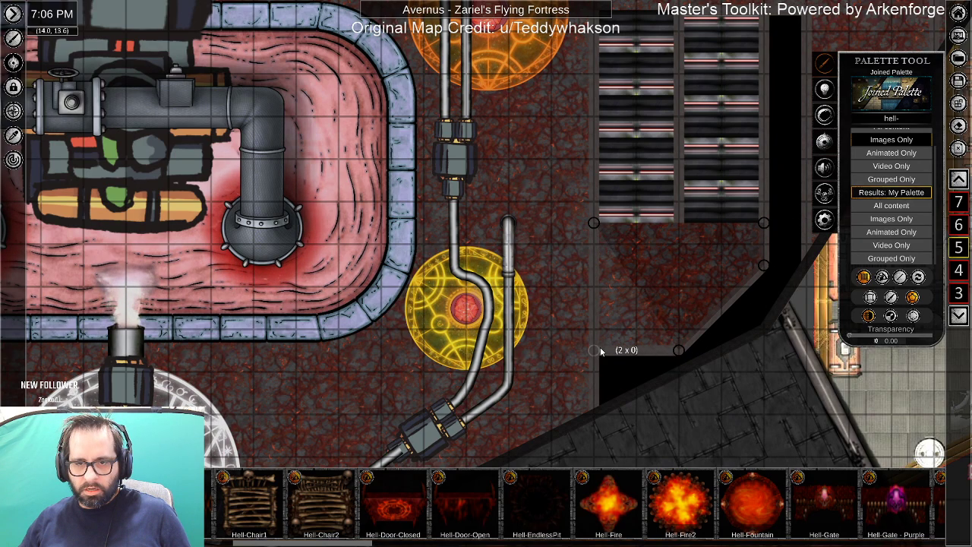
left_click(600, 350)
right_click(639, 312)
right_click(650, 316)
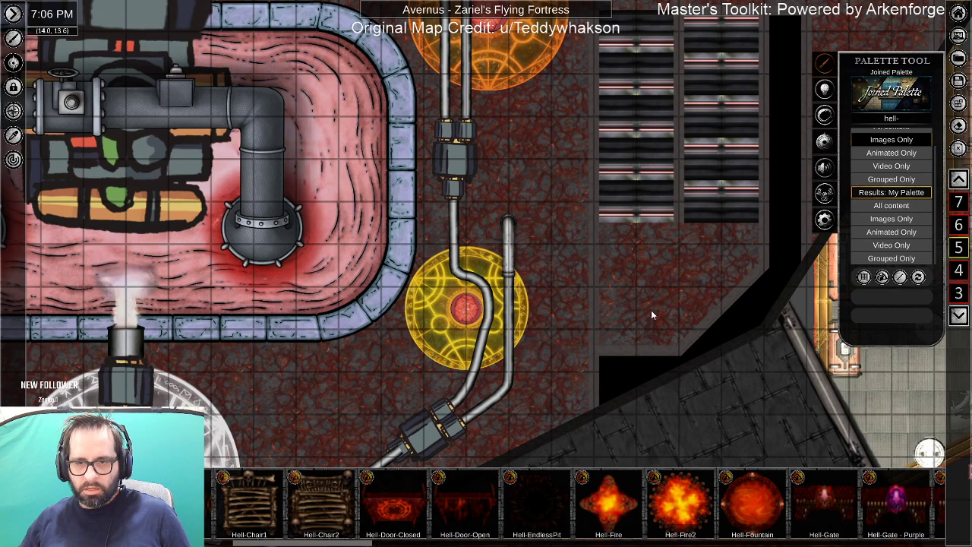
Set the saturation of the floor patch below the right-hand stairs to 50 and deselect it.
left_click(652, 277)
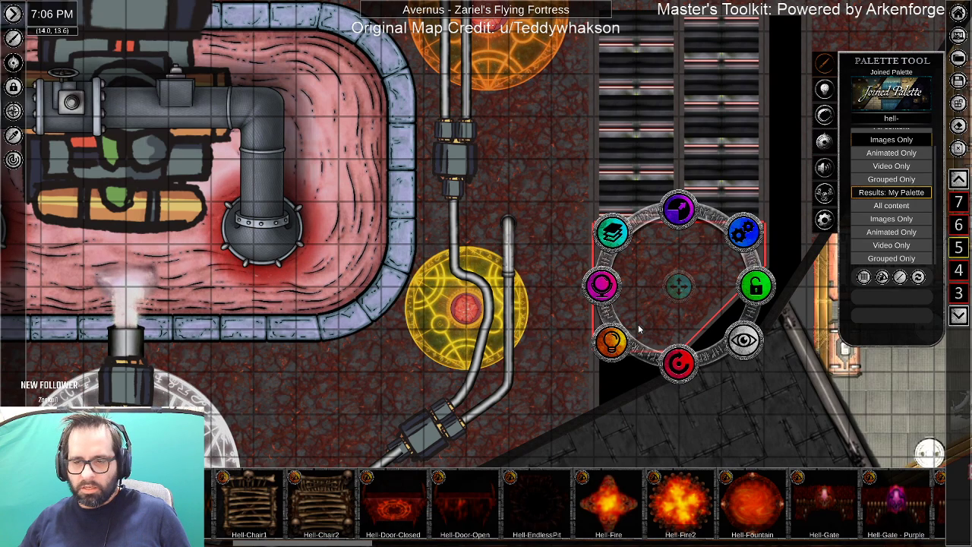
left_click(604, 284)
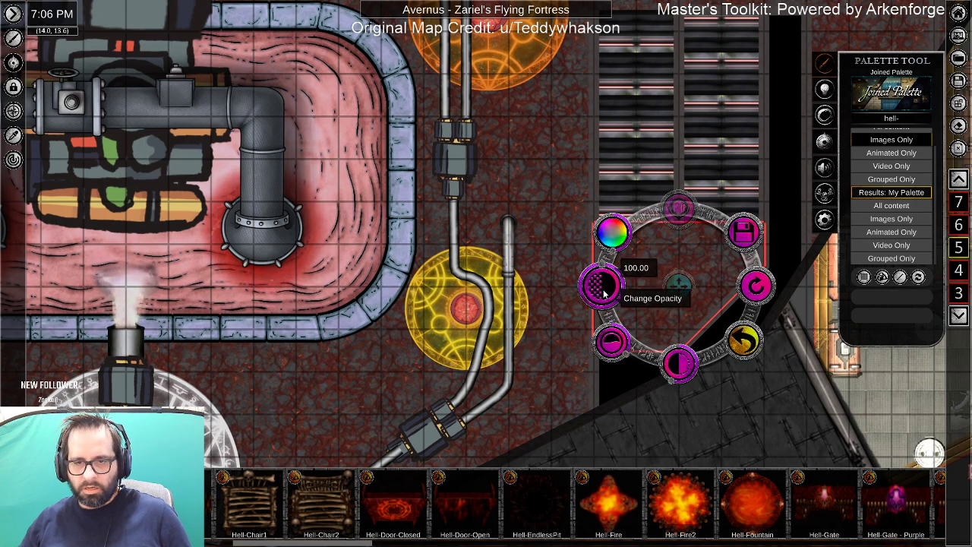
left_click(609, 353)
type("50")
key("Return")
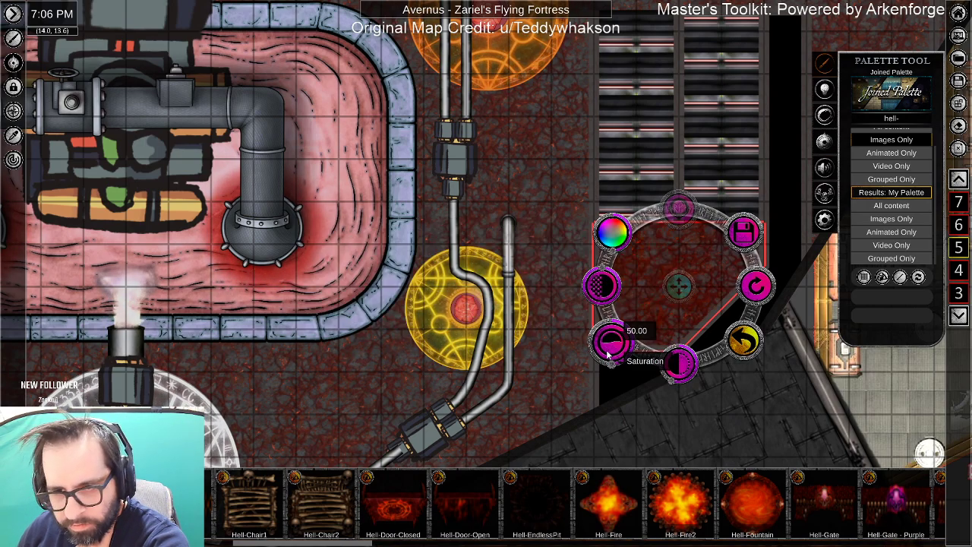
left_click(717, 416)
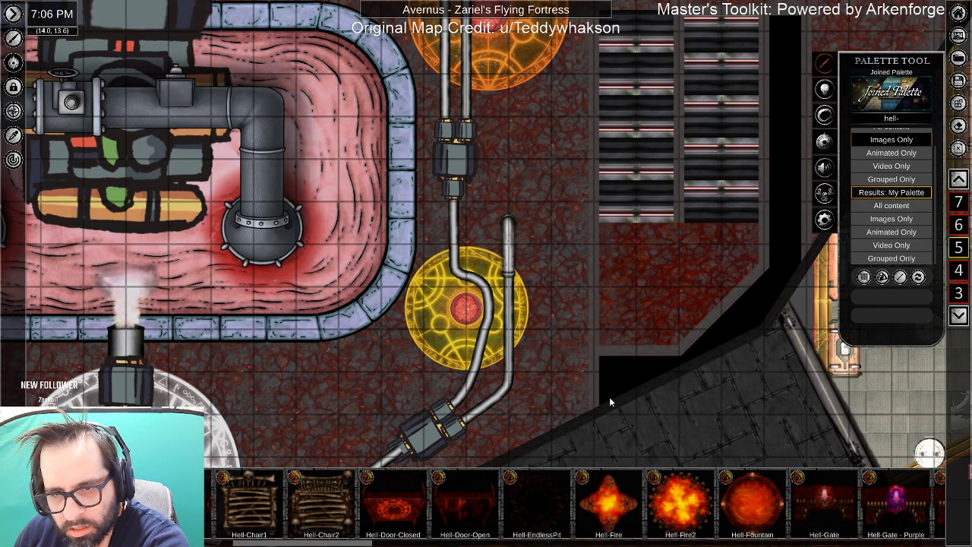
Select the two side-room floors of level 5 and lock their tiles.
scroll(610, 396, "down", 3)
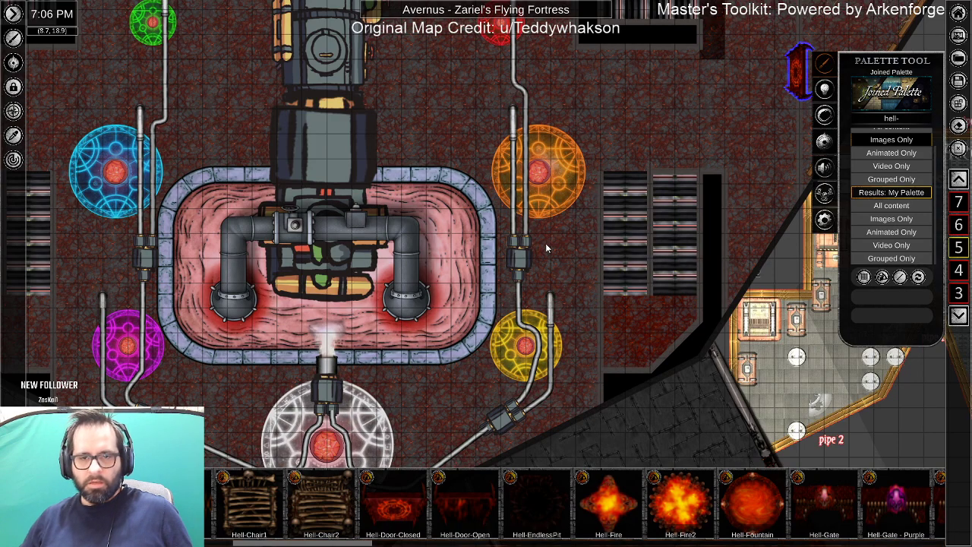
left_click(326, 243)
left_click(406, 243)
left_click(624, 314)
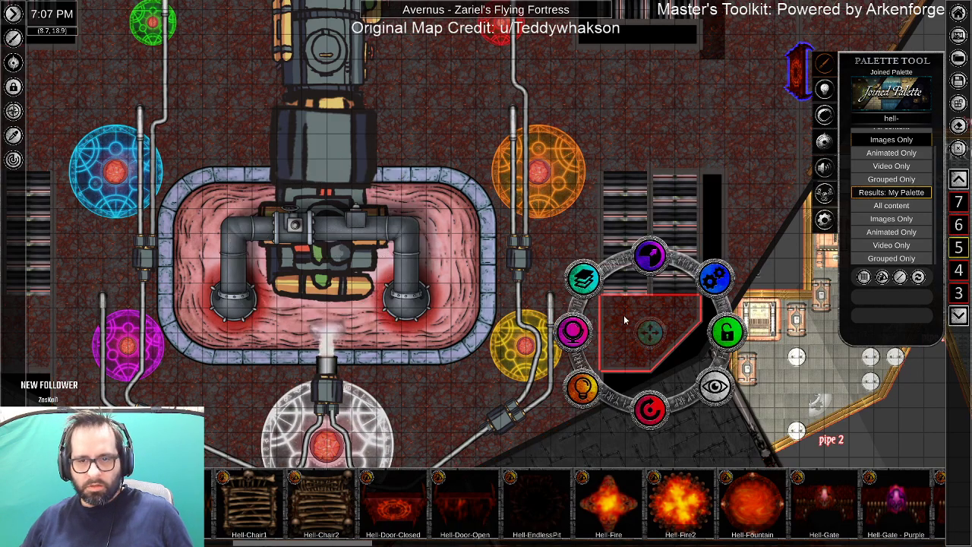
left_click(730, 193)
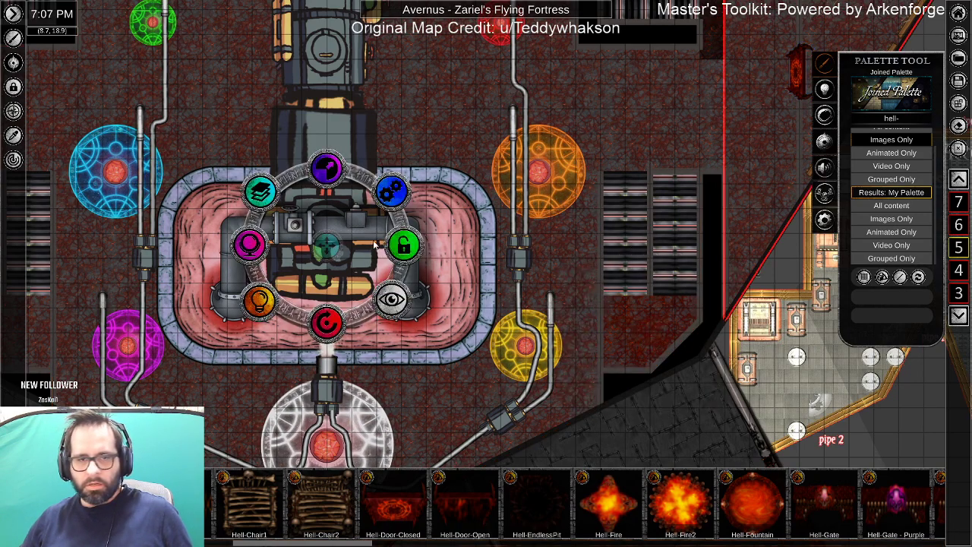
left_click_drag(684, 221, 471, 357)
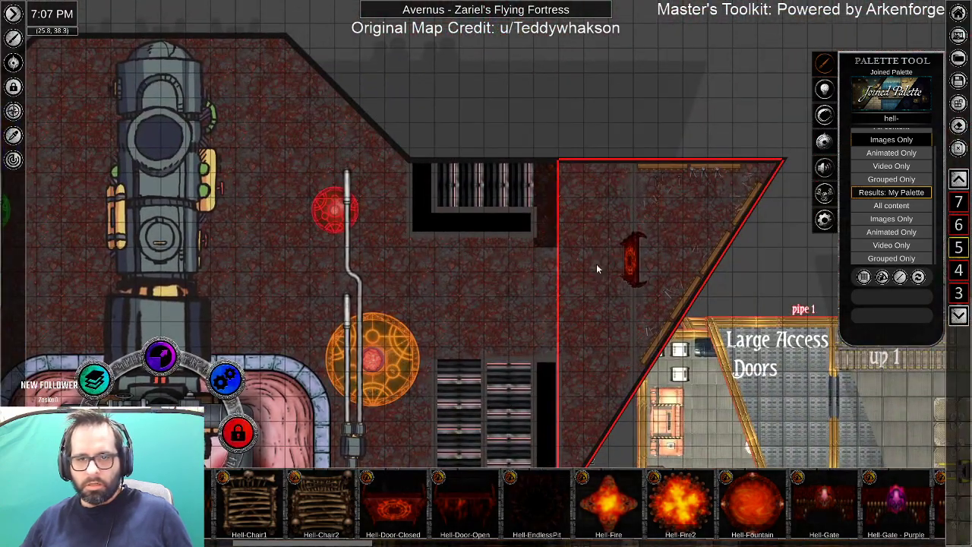
Set the narrow floor strip beside the upper right stairs to saturation 36 and brightness 57.
left_click(551, 238)
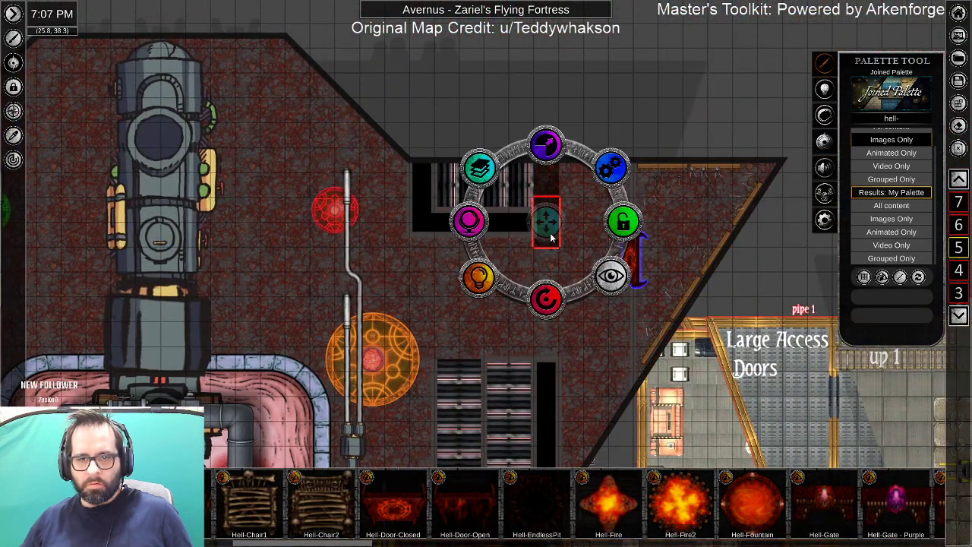
left_click(549, 184)
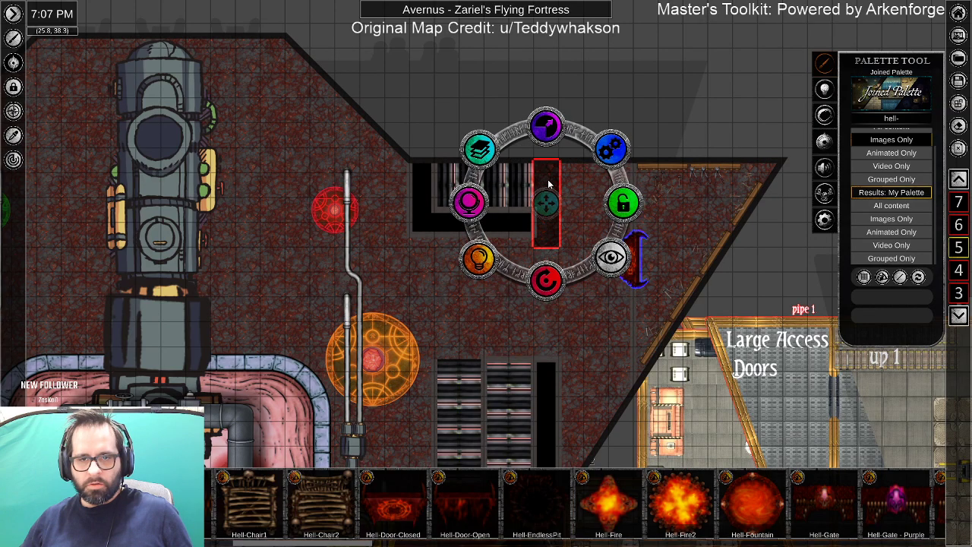
left_click(469, 202)
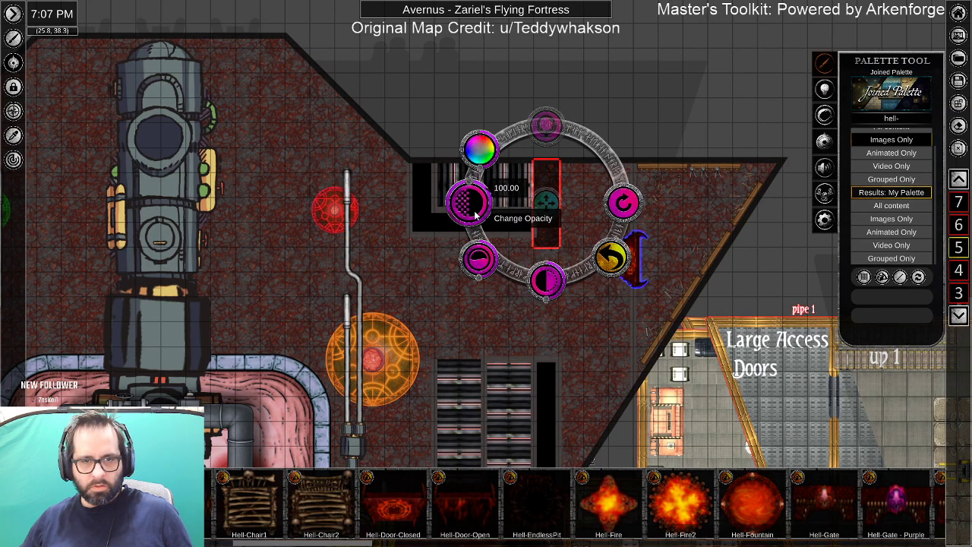
left_click(480, 261)
type("36")
key("Return")
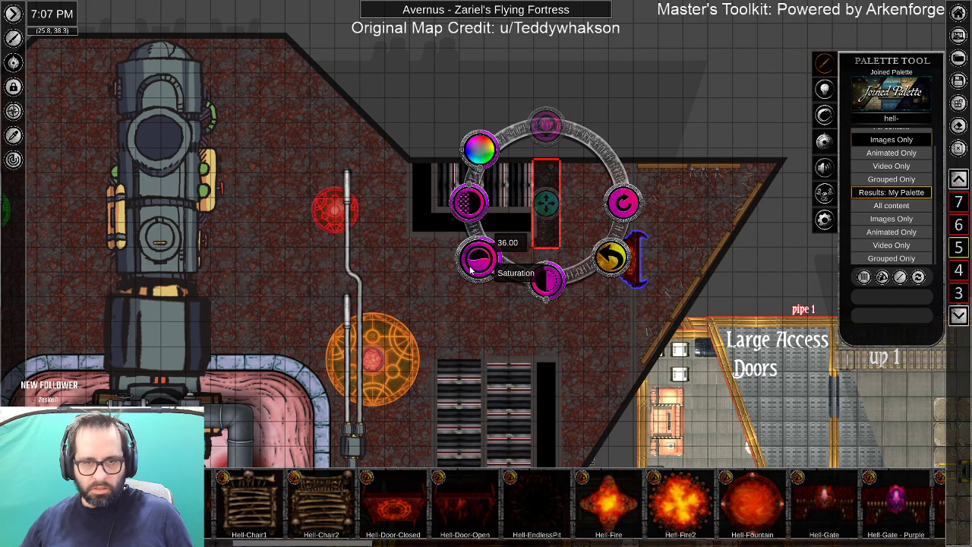
left_click(554, 279)
type("57")
key("Return")
Set the narrow floor strip beside the upper left stairs to saturation 36 and adjust its brightness to match.
left_click_drag(128, 302, 742, 256)
left_click(451, 188)
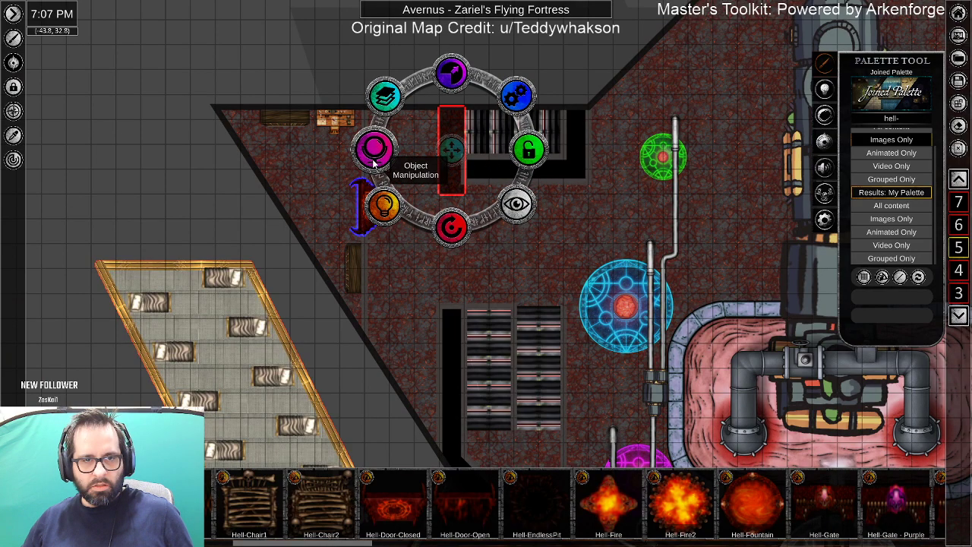
left_click(384, 207)
left_click(451, 228)
type("5")
key("Return")
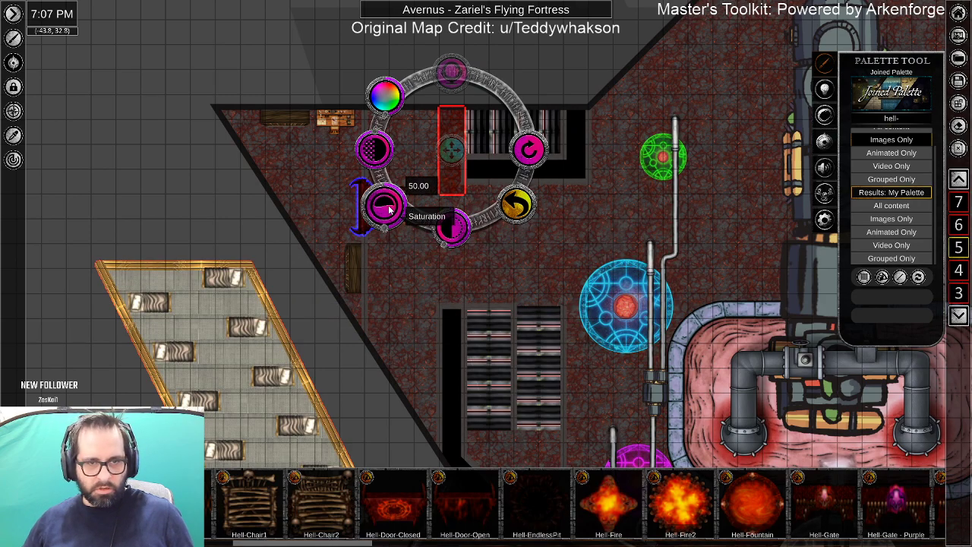
left_click(388, 209)
type("36")
key("Return")
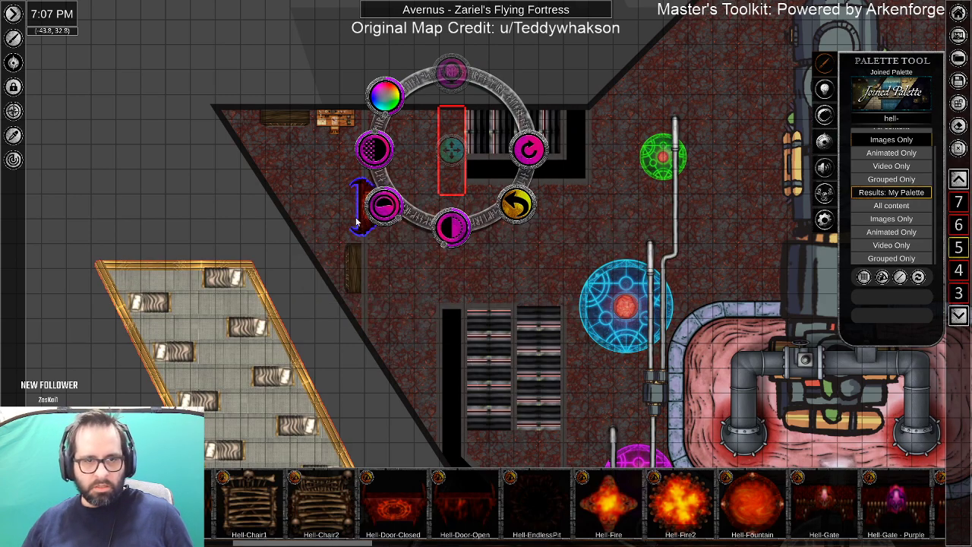
Lock the floor strip tile beside the upper left stairs and deselect it.
left_click(330, 207)
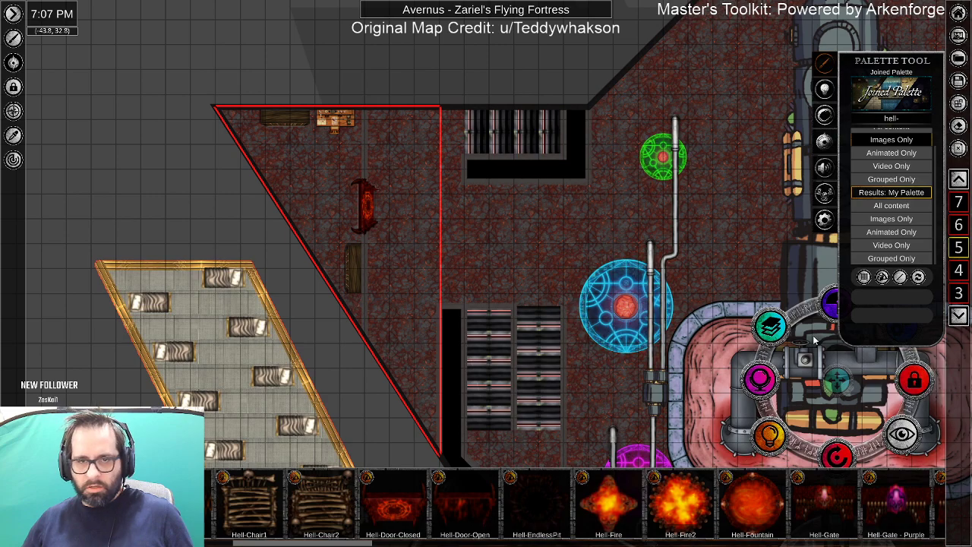
left_click(451, 169)
left_click(458, 135)
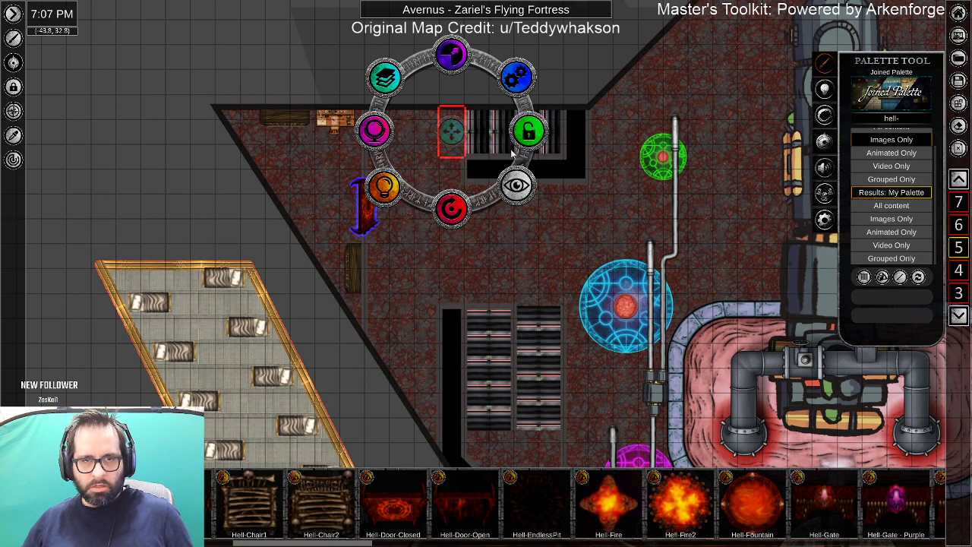
left_click(528, 132)
left_click_drag(543, 304, 493, 217)
left_click(541, 297)
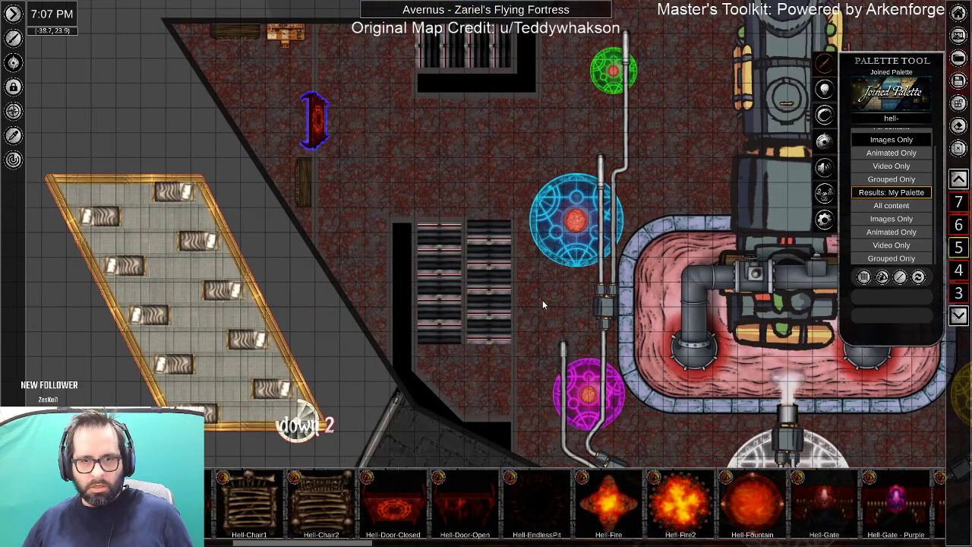
Select the furniture tiles in the left wing of level 5 and lock them.
left_click_drag(519, 366, 397, 289)
scroll(397, 289, "down", 5)
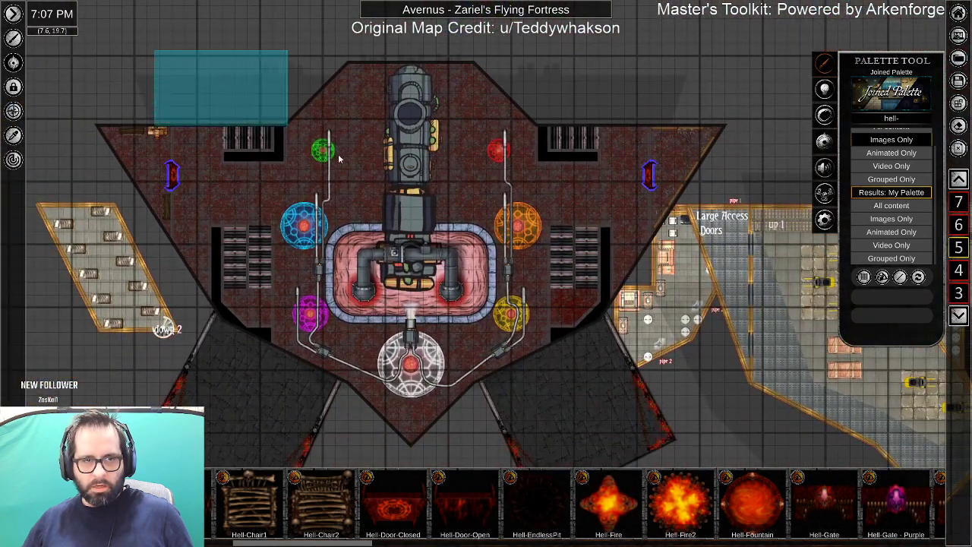
left_click_drag(338, 154, 126, 135)
left_click(492, 271)
left_click(166, 205)
left_click(492, 267)
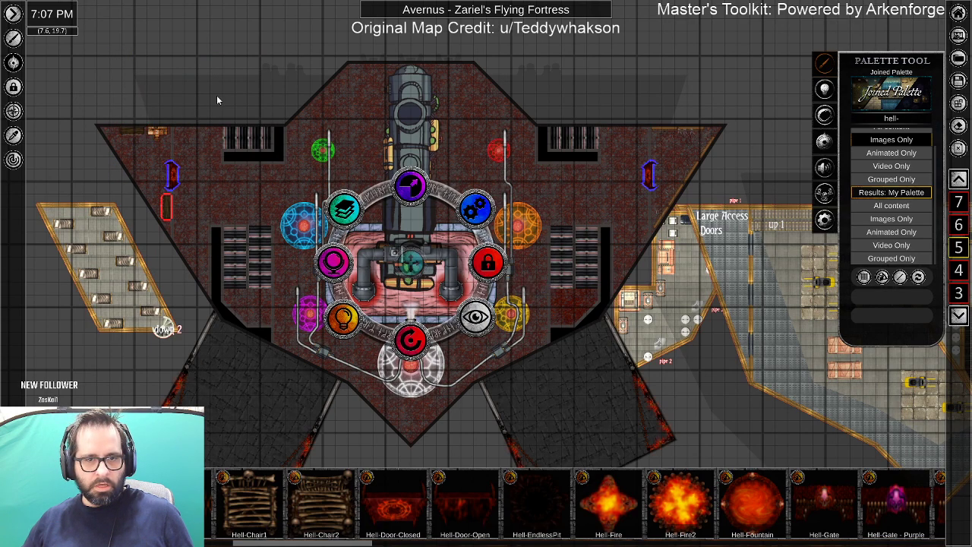
Lock the floor strip beside the upper right stairs and the decorations along the right wing's walls, leaving nothing selected.
left_click_drag(194, 72, 633, 383)
left_click(585, 200)
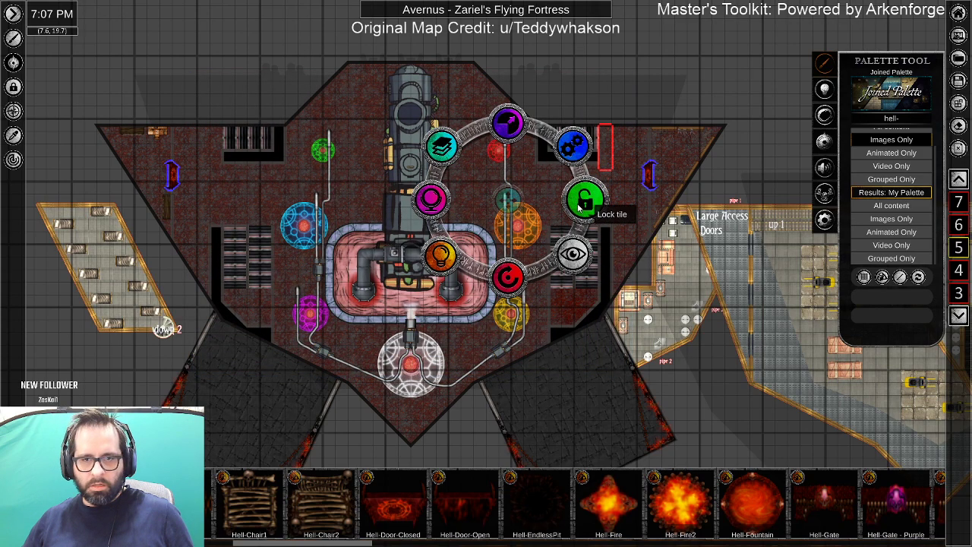
left_click_drag(658, 118, 720, 224)
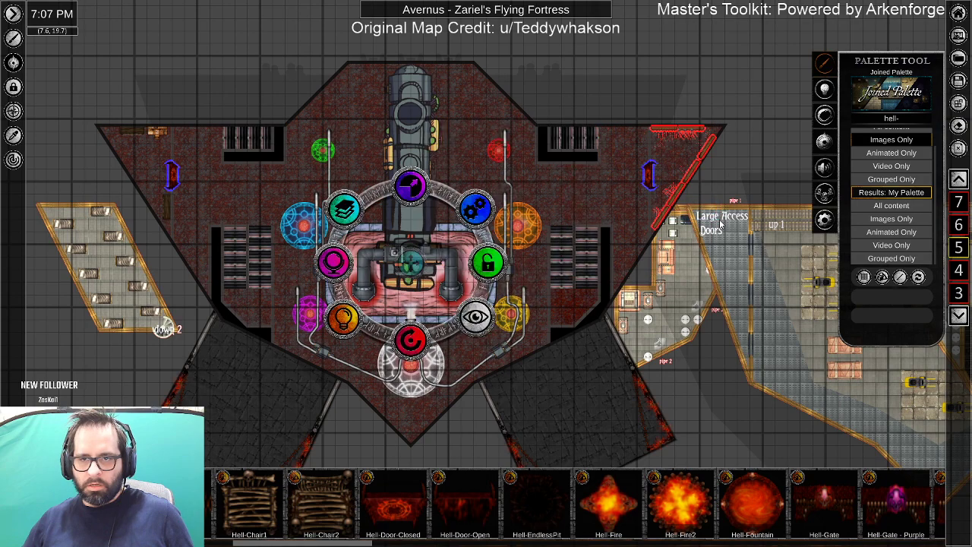
left_click(482, 266)
left_click(400, 264)
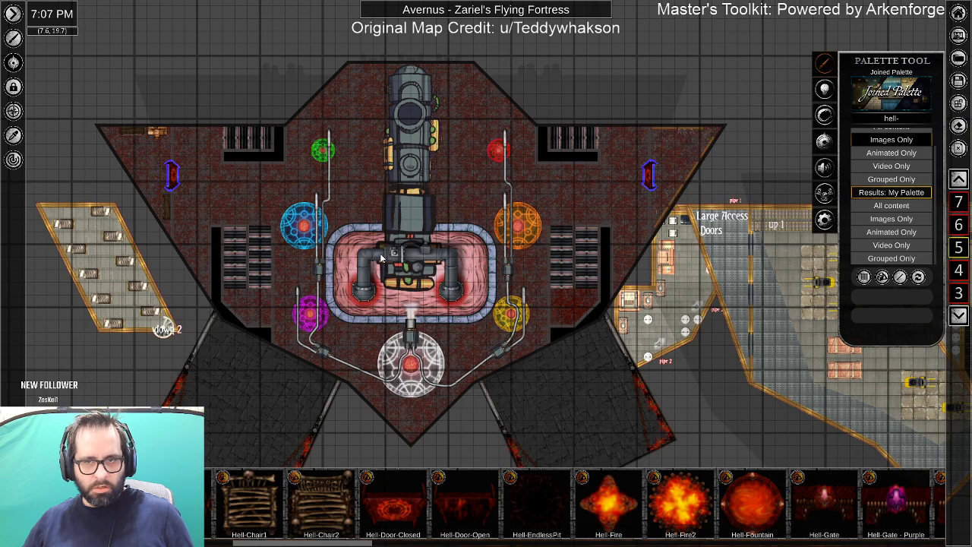
scroll(356, 339, "up", 2)
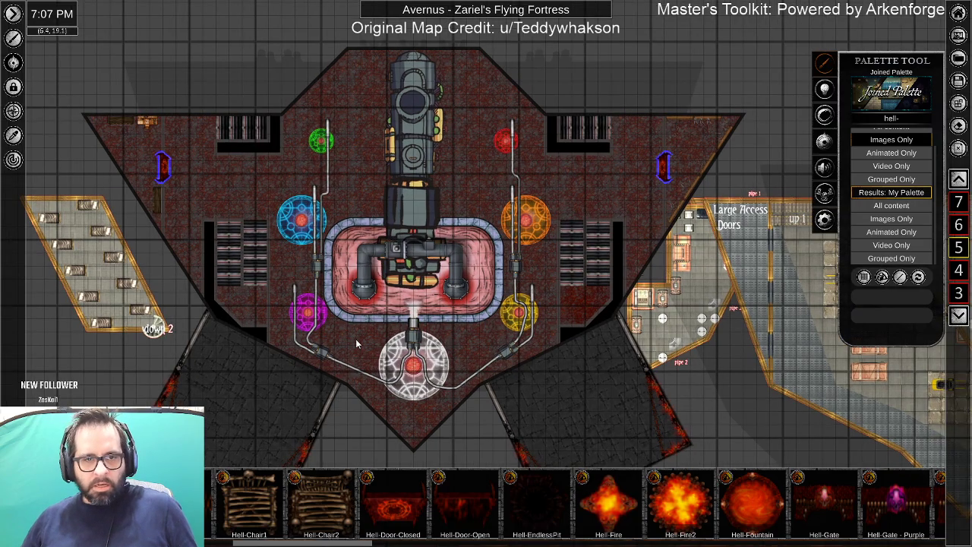
scroll(356, 339, "down", 3)
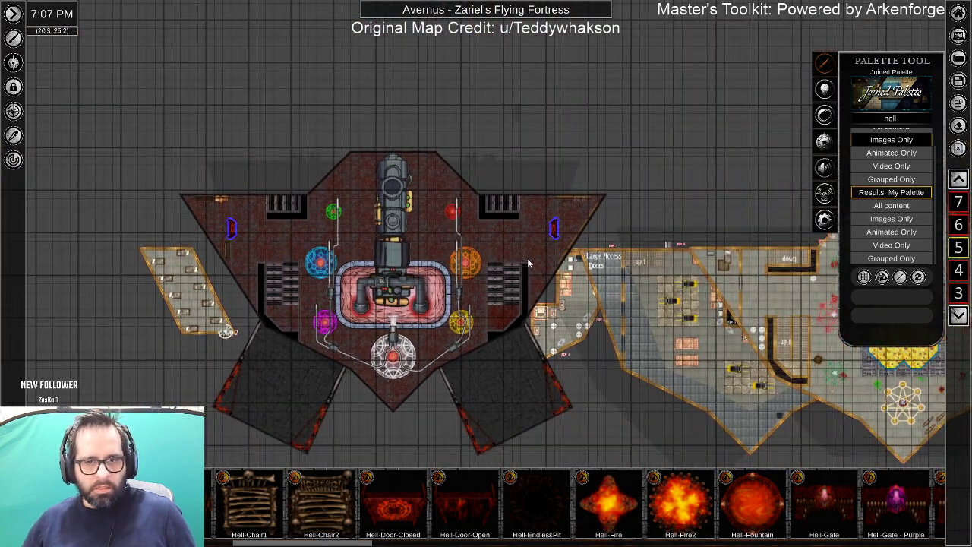
Draw a polygonal floor tile filling the cut-corner area just below the lower left stairs on level 5.
scroll(321, 323, "up", 4)
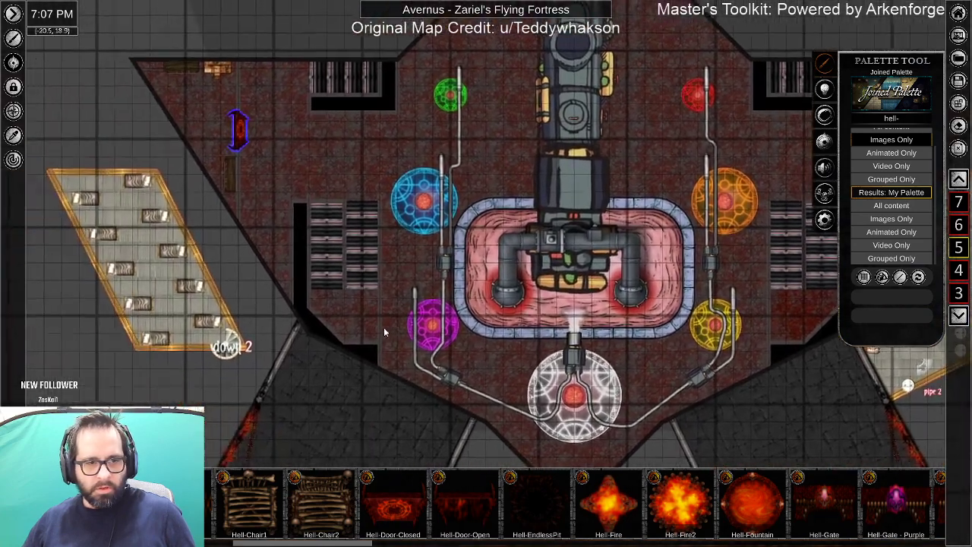
left_click_drag(385, 332, 434, 325)
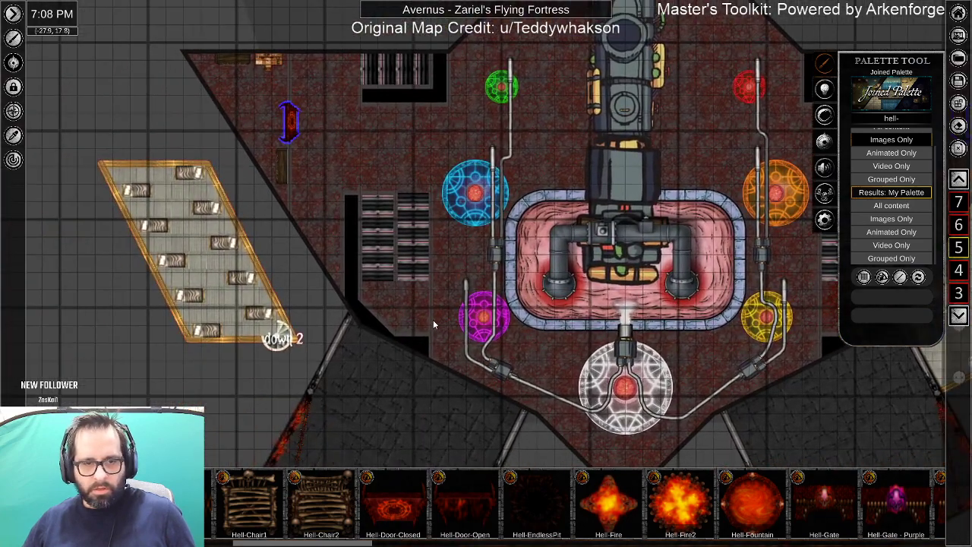
left_click(866, 278)
left_click(912, 298)
scroll(311, 340, "up", 2)
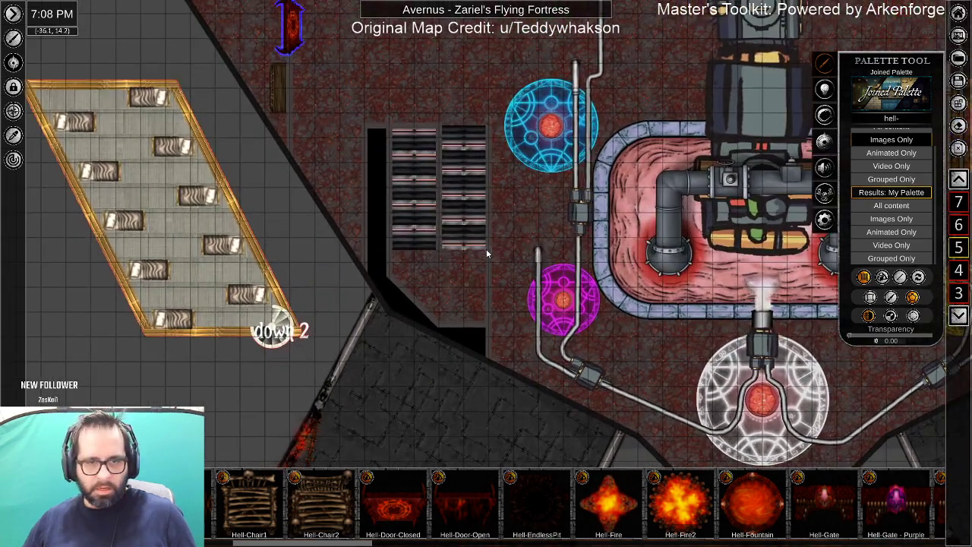
left_click(390, 249)
left_click(389, 275)
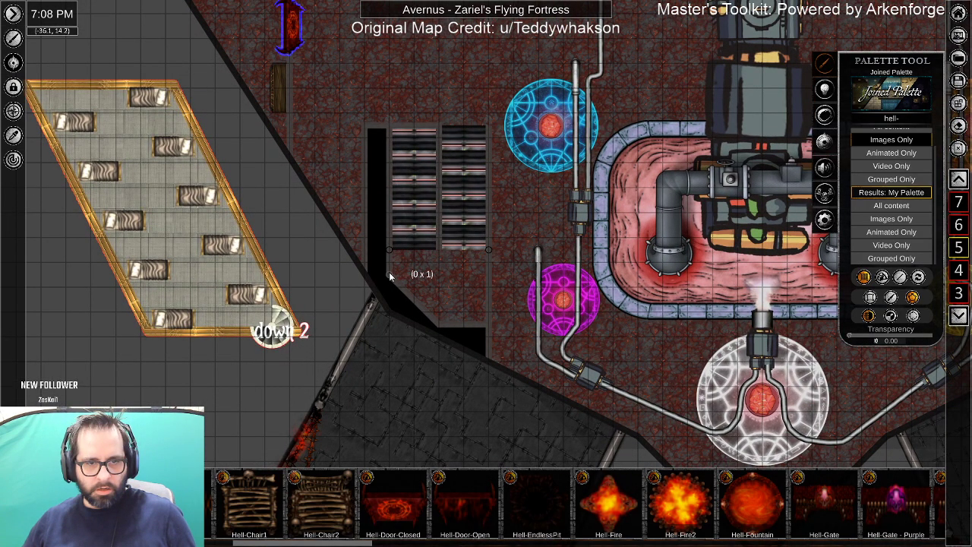
left_click(440, 324)
left_click(465, 324)
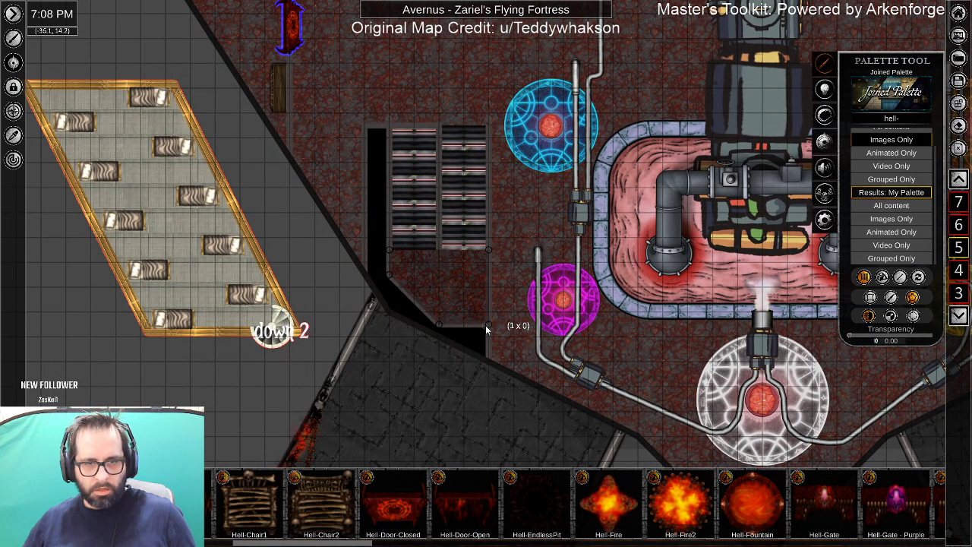
Set the saturation of the new floor tile below the left stairs to 50, lock the tile and deselect it.
right_click(446, 278)
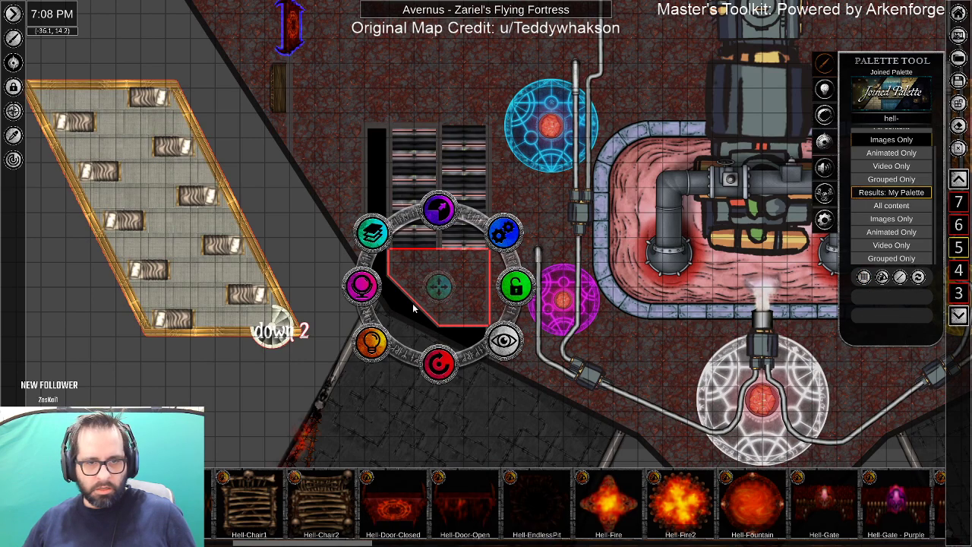
left_click(371, 342)
left_click(371, 343)
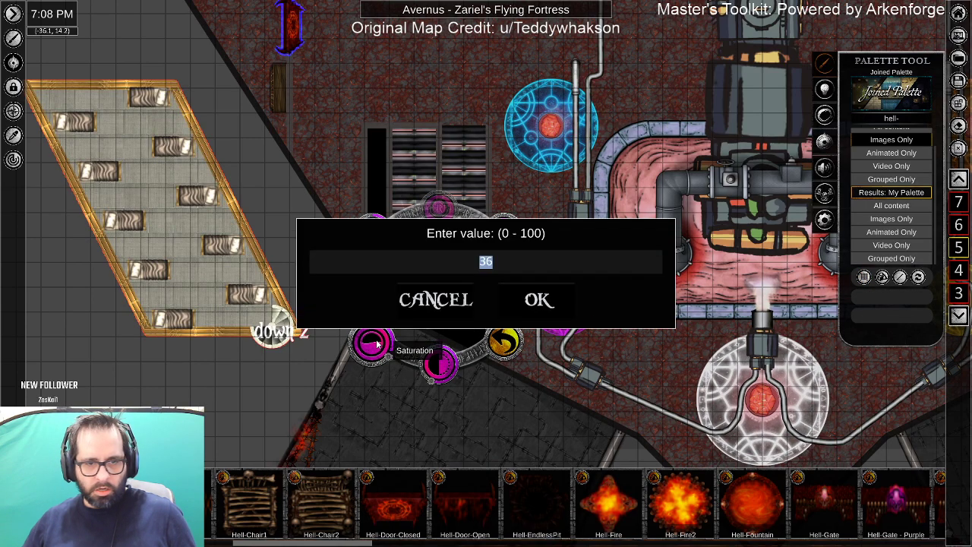
type("50")
key("Return")
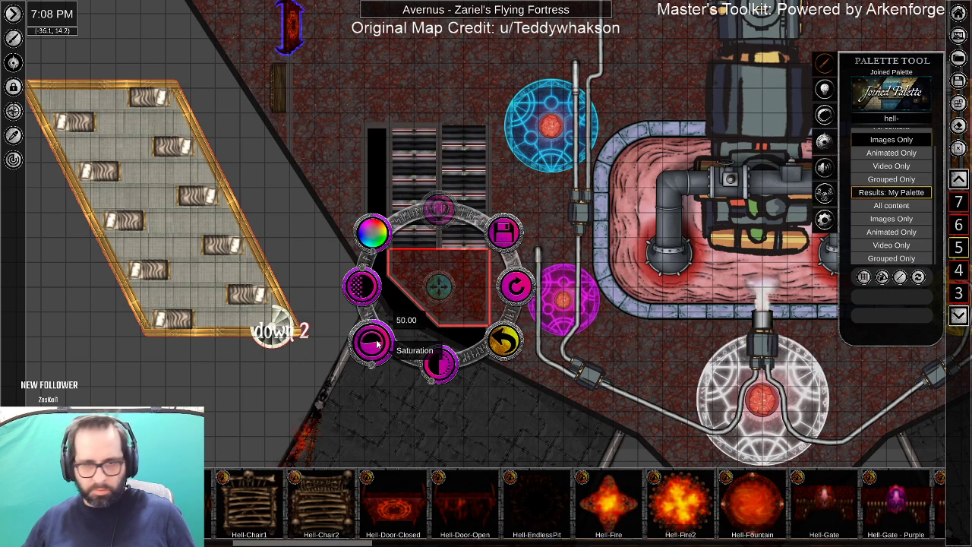
left_click(511, 341)
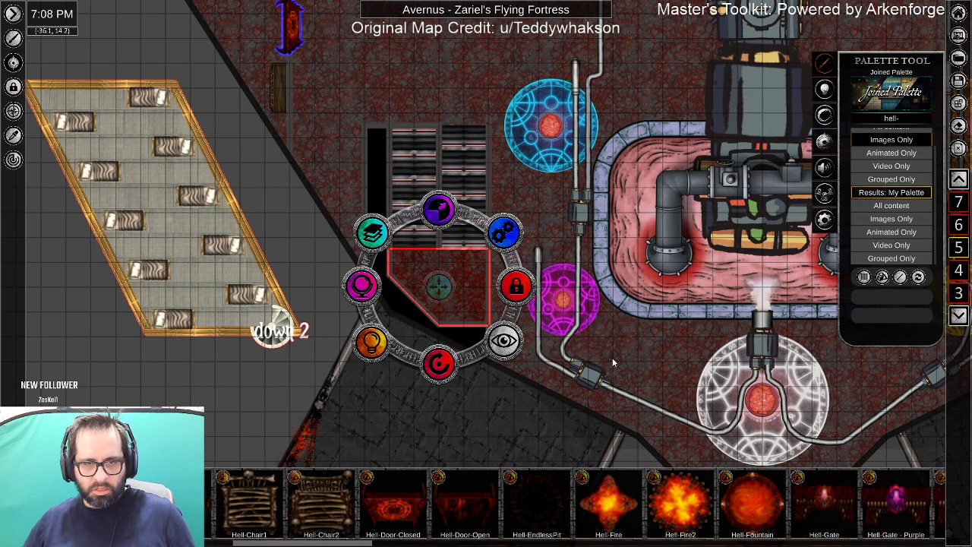
left_click(479, 287)
Select the smoking exhausts and upper interior walls of level 6 together and lock them.
scroll(469, 300, "down", 4)
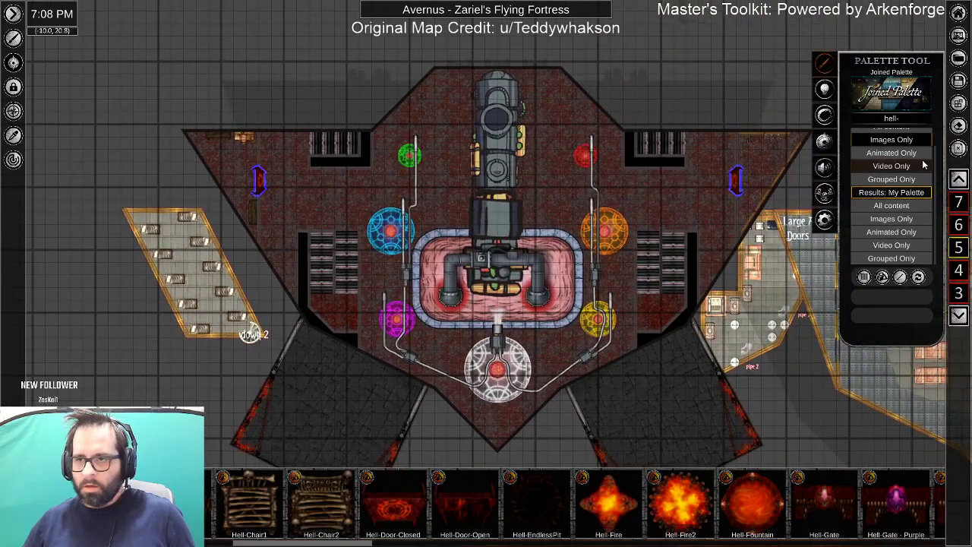
left_click(958, 179)
left_click_drag(597, 134, 590, 238)
scroll(410, 346, "up", 3)
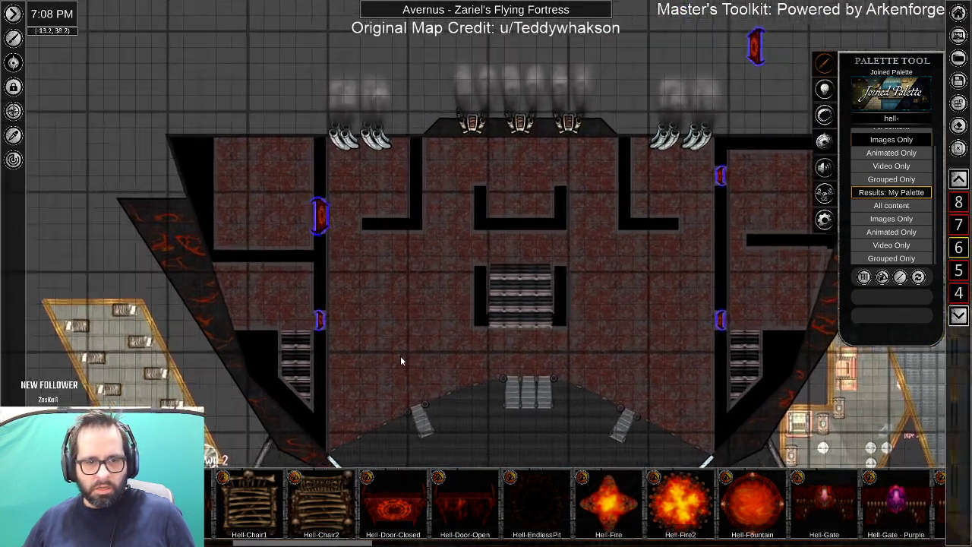
left_click_drag(401, 355, 195, 376)
left_click_drag(188, 422, 475, 370)
scroll(606, 316, "down", 1)
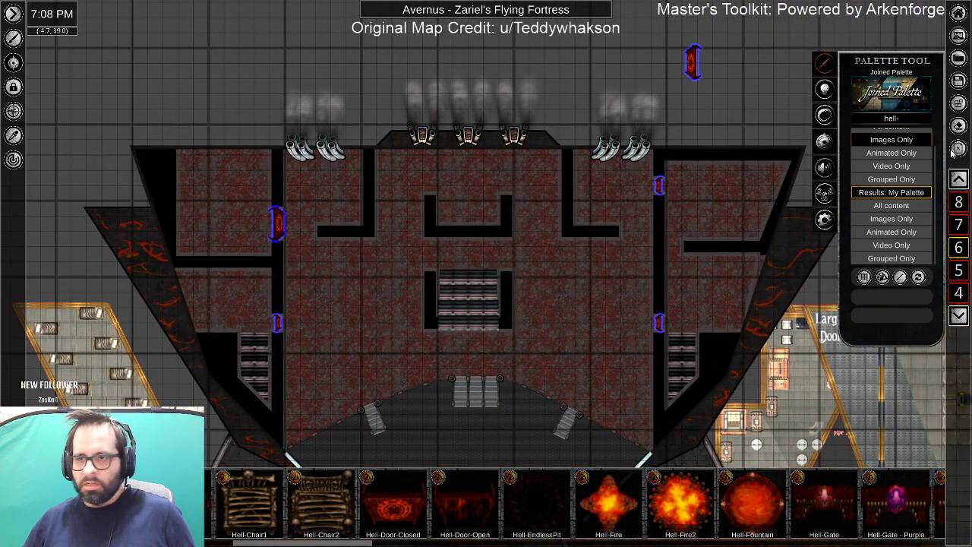
right_click(615, 115)
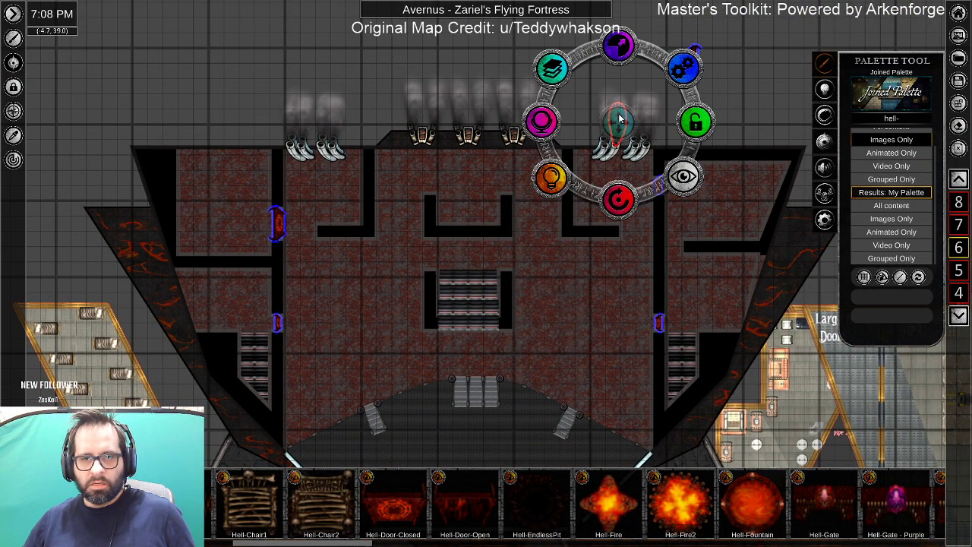
left_click(763, 130)
left_click_drag(380, 103, 268, 101)
left_click_drag(246, 64, 671, 216)
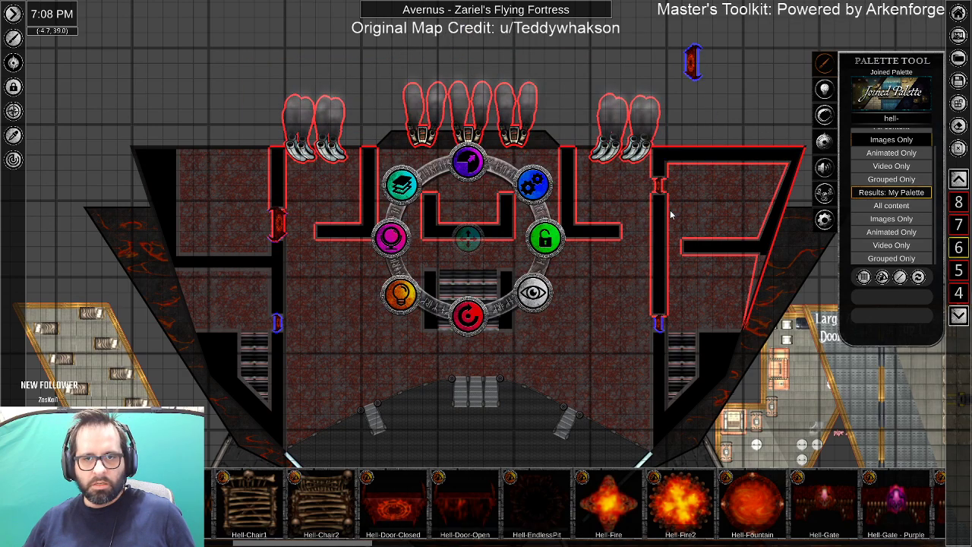
left_click_drag(291, 35, 632, 189)
left_click(548, 238)
Lock the left hull and wall tiles of level 6, plus the two wall pieces around the central stairs.
left_click_drag(161, 157, 247, 294)
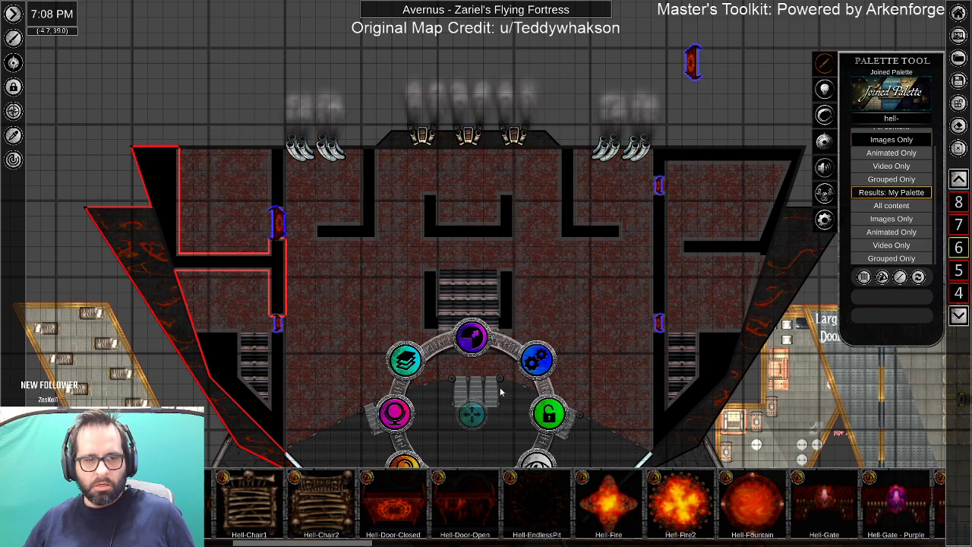
left_click(550, 414)
left_click_drag(253, 184, 396, 191)
left_click(460, 231)
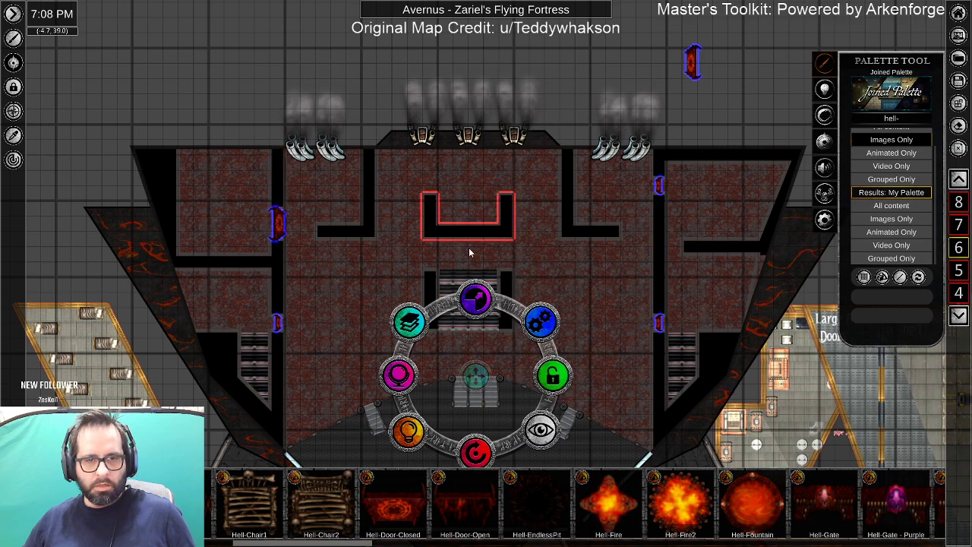
left_click(505, 316)
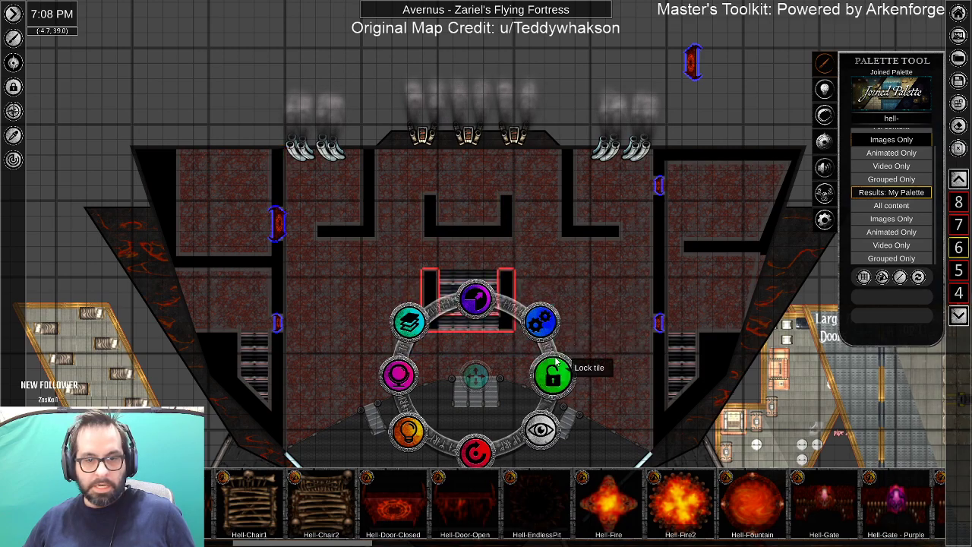
left_click(548, 382)
Lock level 6's right hull and walls, the front deck, and the remaining tiles around the bow and lower left stairs.
left_click_drag(594, 349, 488, 336)
left_click_drag(444, 191, 670, 263)
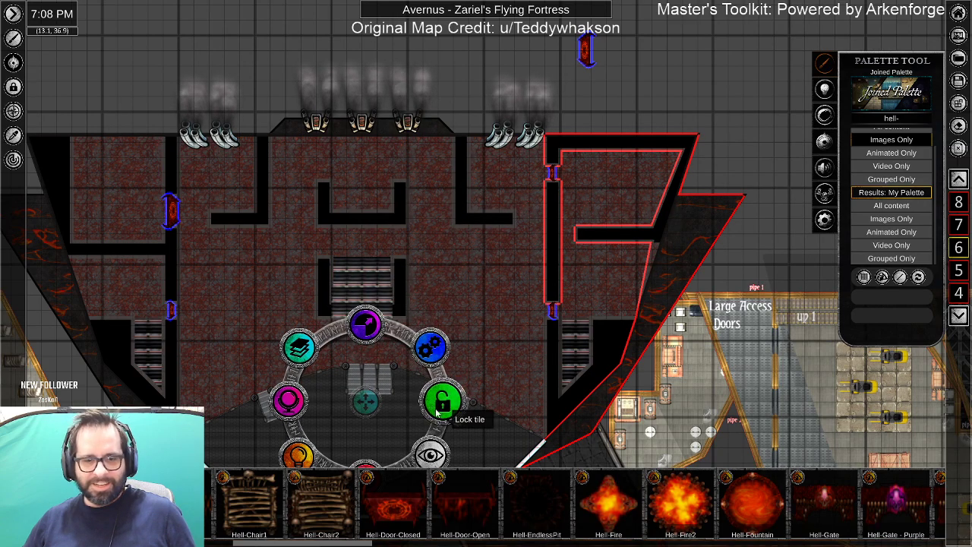
left_click_drag(510, 408, 611, 256)
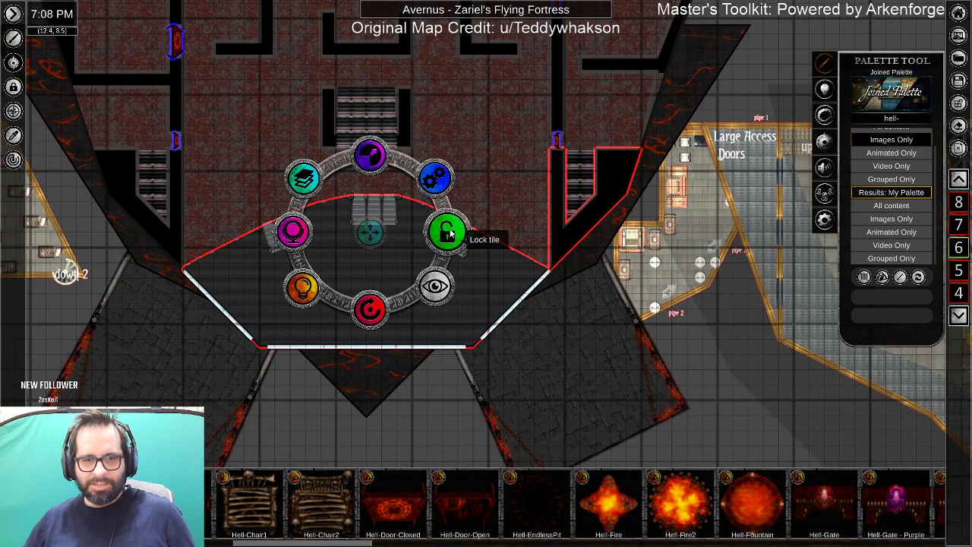
left_click_drag(85, 206, 737, 459)
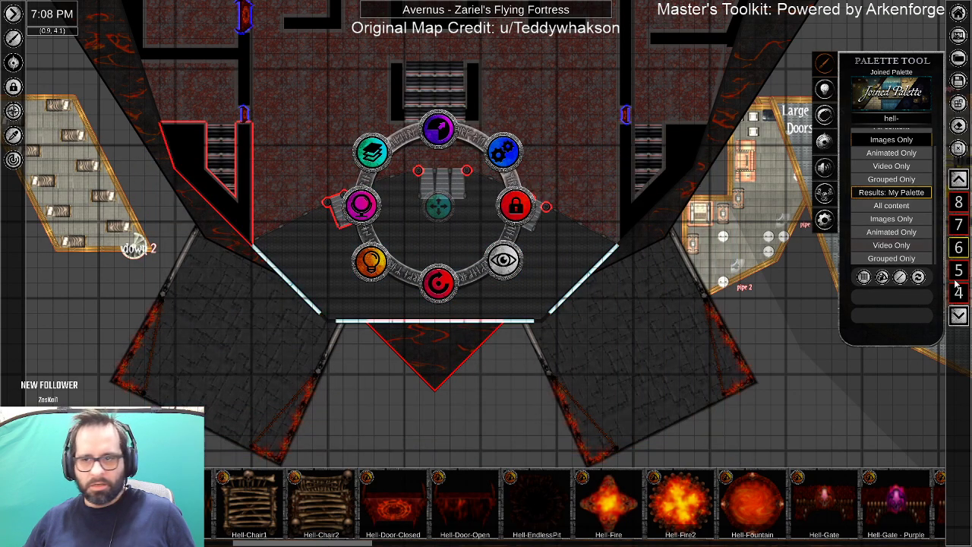
Check level 5 for unlocked tiles, and lock the right floor half, central stairs, right doors and black bow triangle on level 4.
left_click(959, 315)
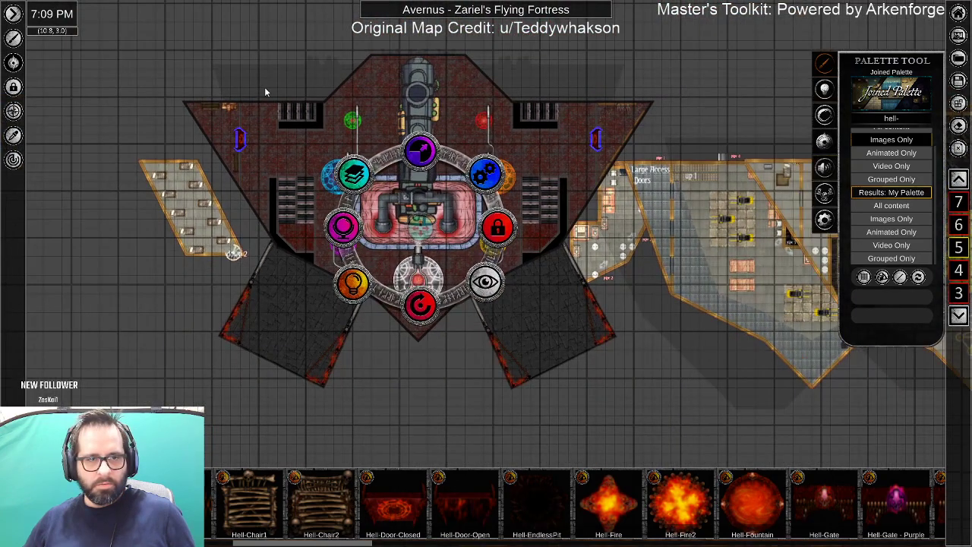
left_click_drag(265, 92, 335, 288)
left_click_drag(521, 79, 578, 302)
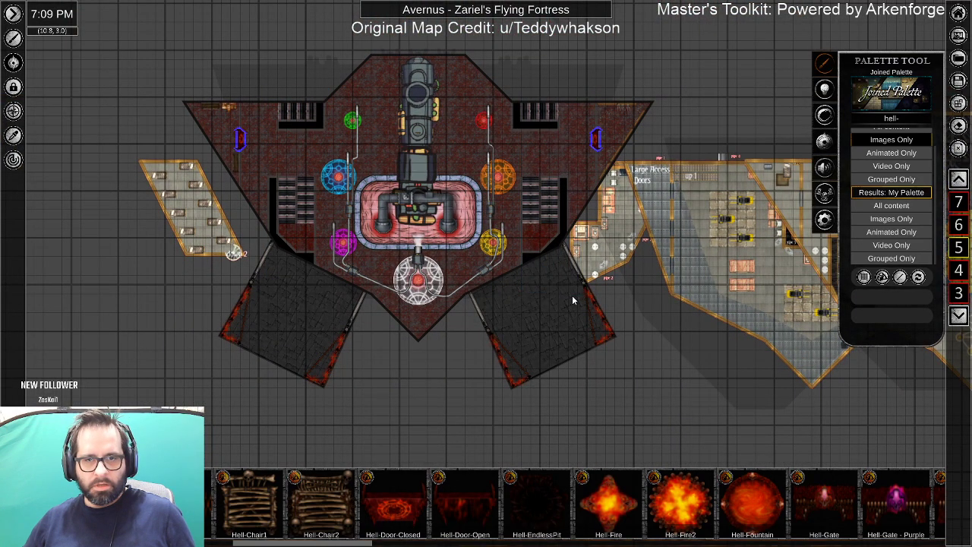
left_click(959, 317)
left_click(390, 120)
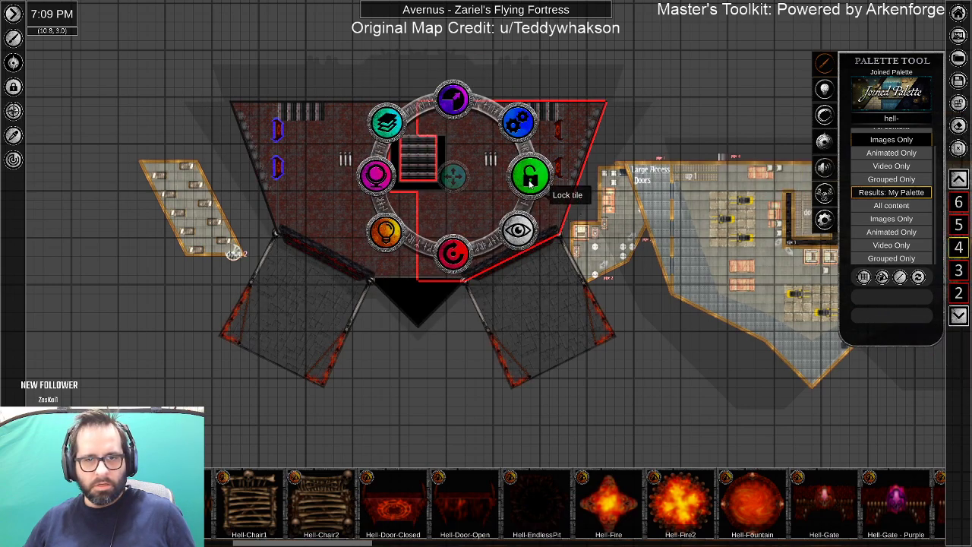
left_click(441, 338)
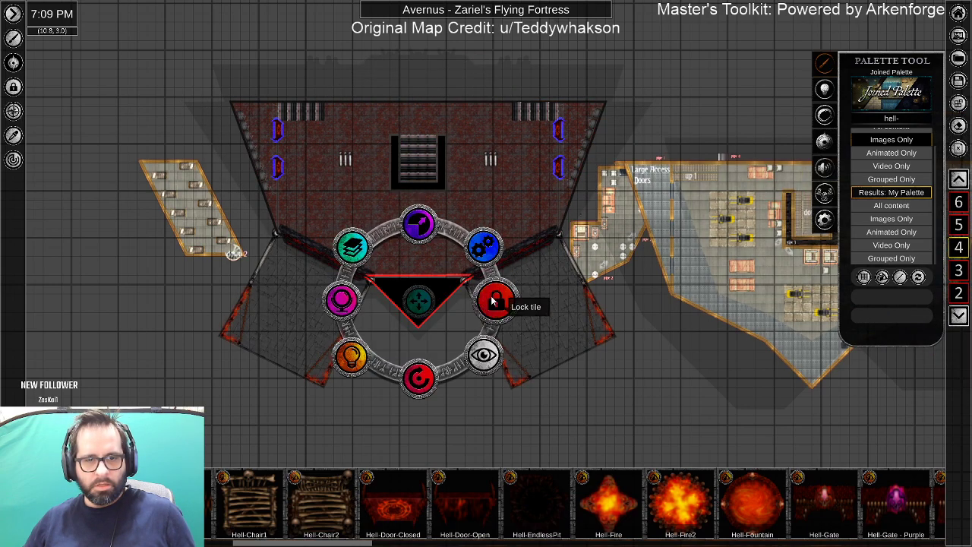
Check levels 3 and 6 for tiles that are still unlocked.
left_click(960, 317)
left_click(482, 238)
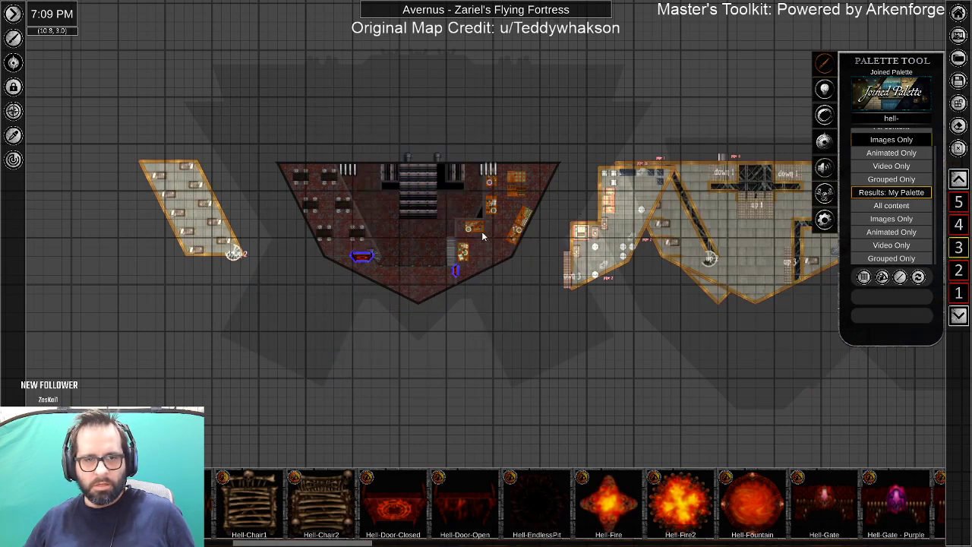
left_click_drag(280, 132, 492, 309)
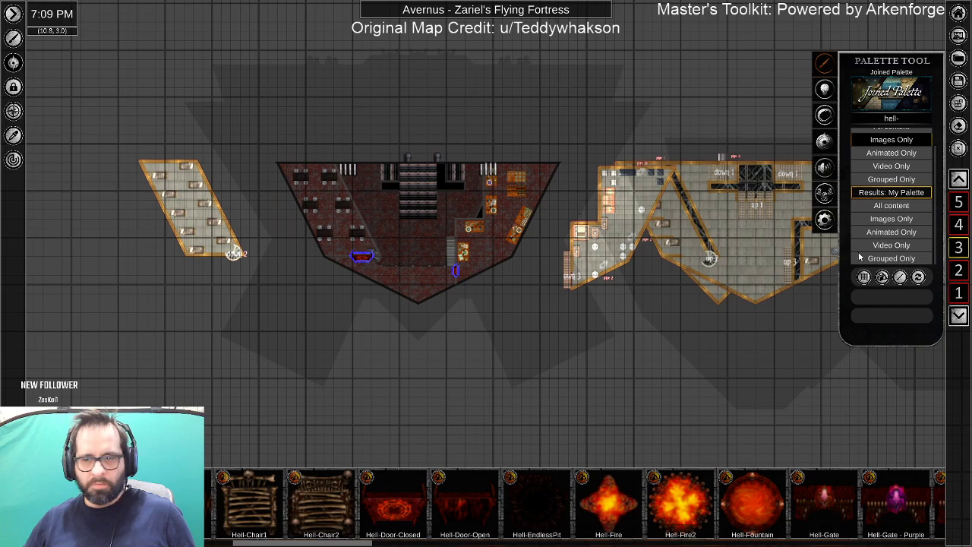
left_click(961, 189)
left_click(961, 189)
left_click(961, 189)
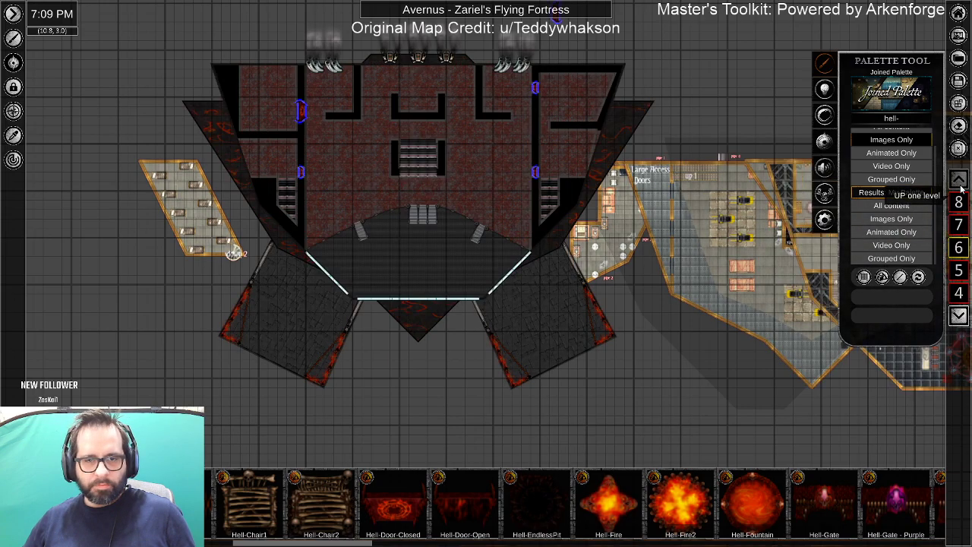
scroll(497, 228, "up", 3)
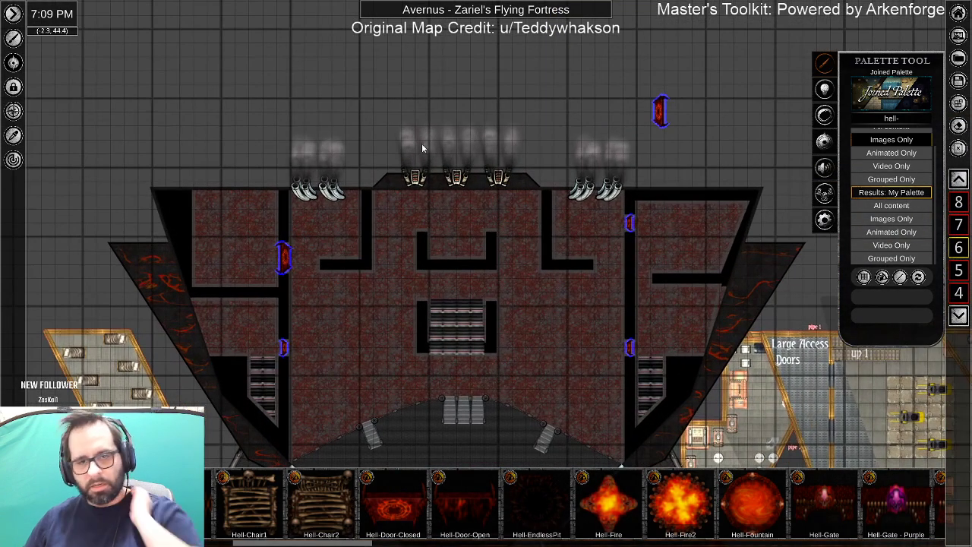
left_click_drag(351, 129, 570, 253)
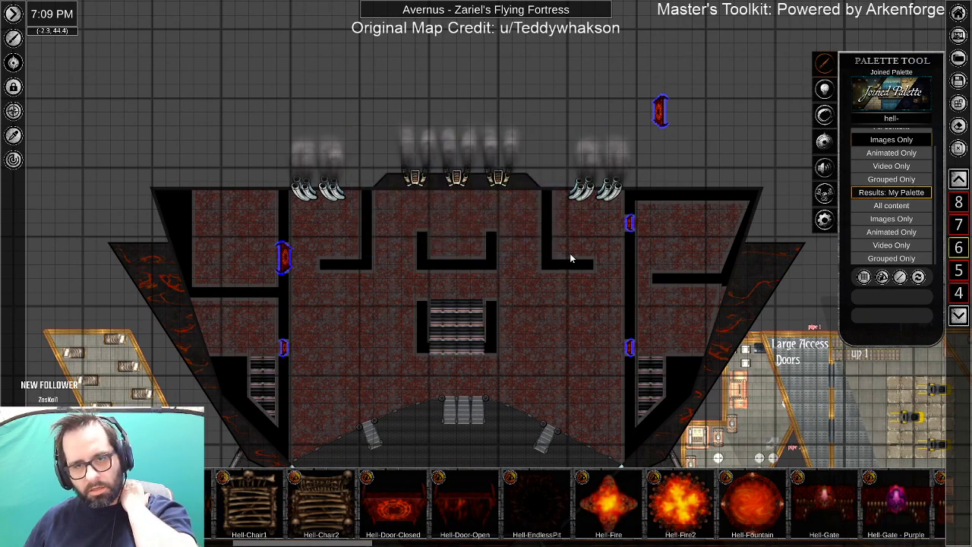
Move the spare hell door above the ship from level 6 up to level 7 and leave its layering options.
right_click(659, 112)
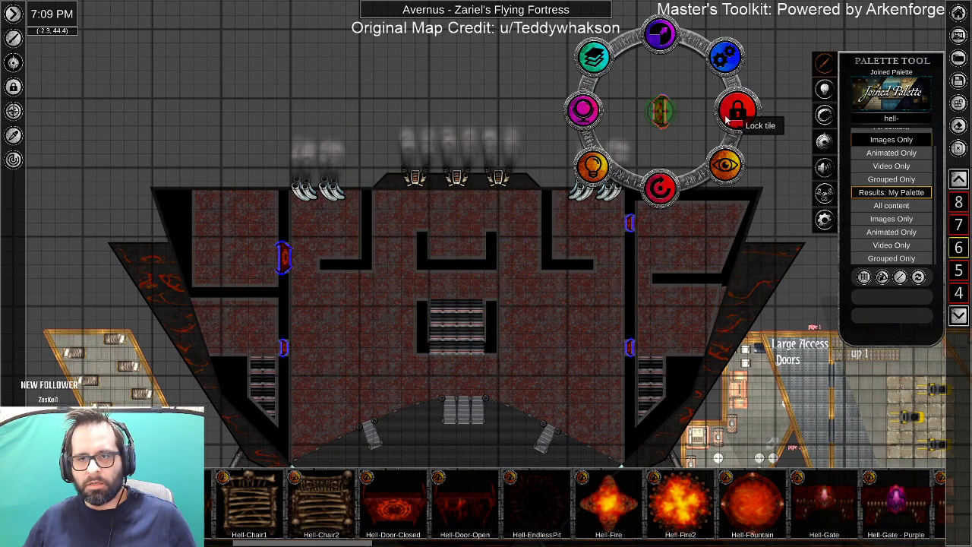
left_click(596, 61)
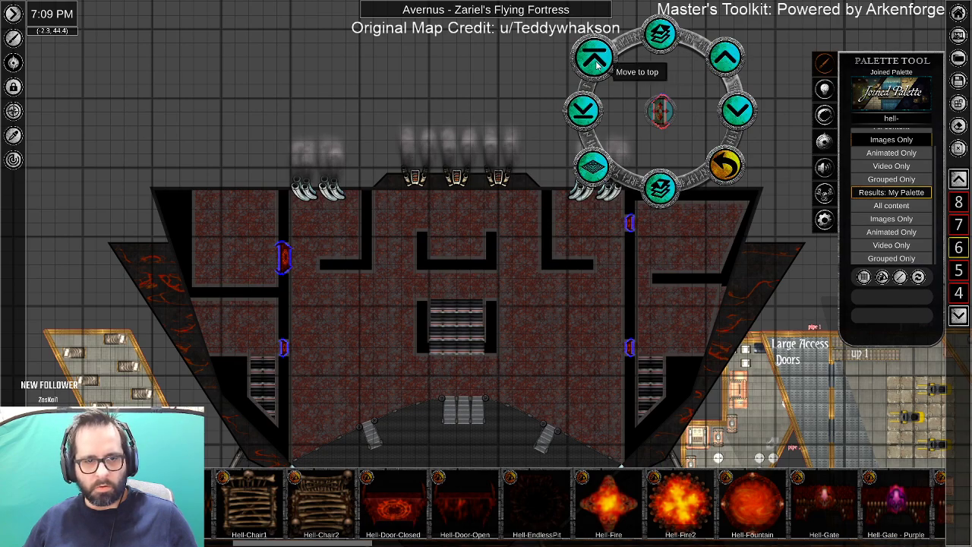
left_click(659, 35)
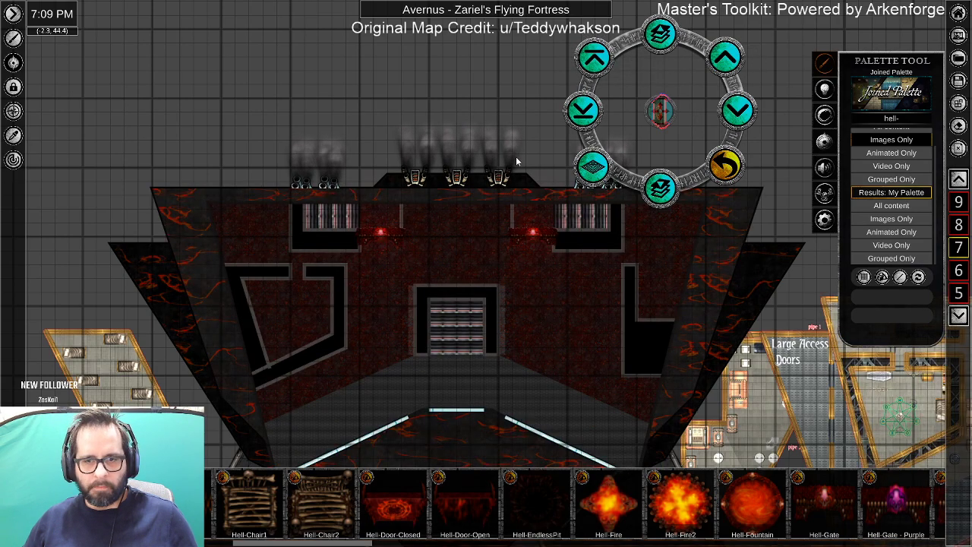
scroll(573, 334, "up", 2)
left_click_drag(491, 340, 241, 256)
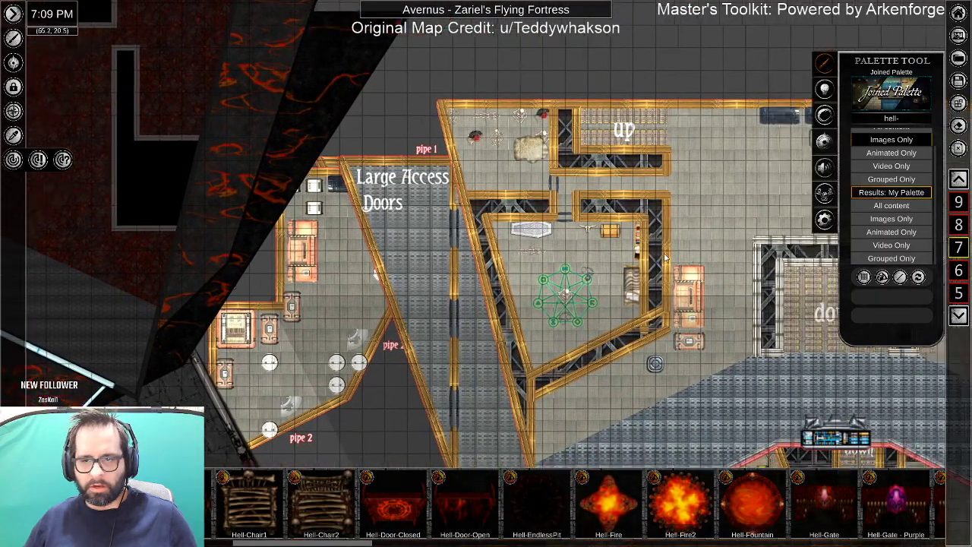
left_click_drag(666, 259, 724, 396)
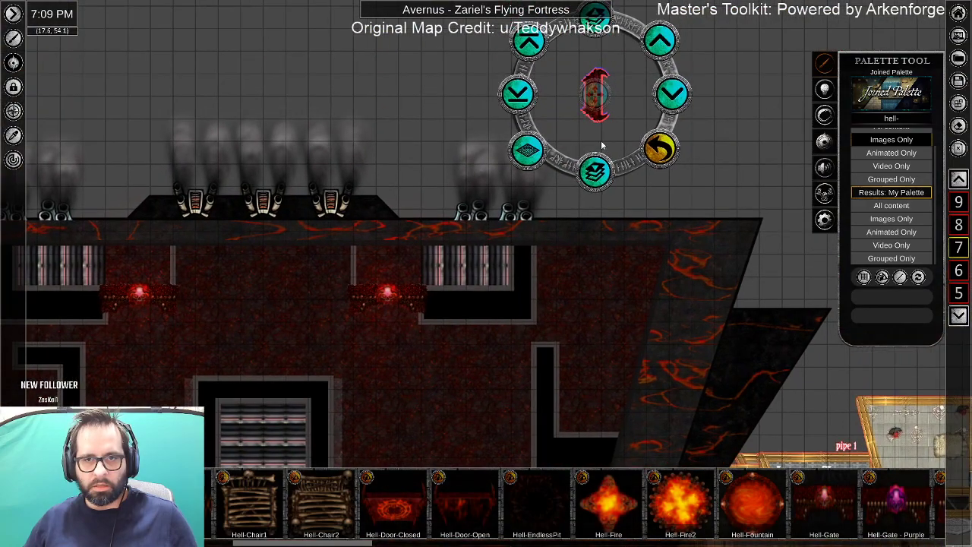
left_click(661, 152)
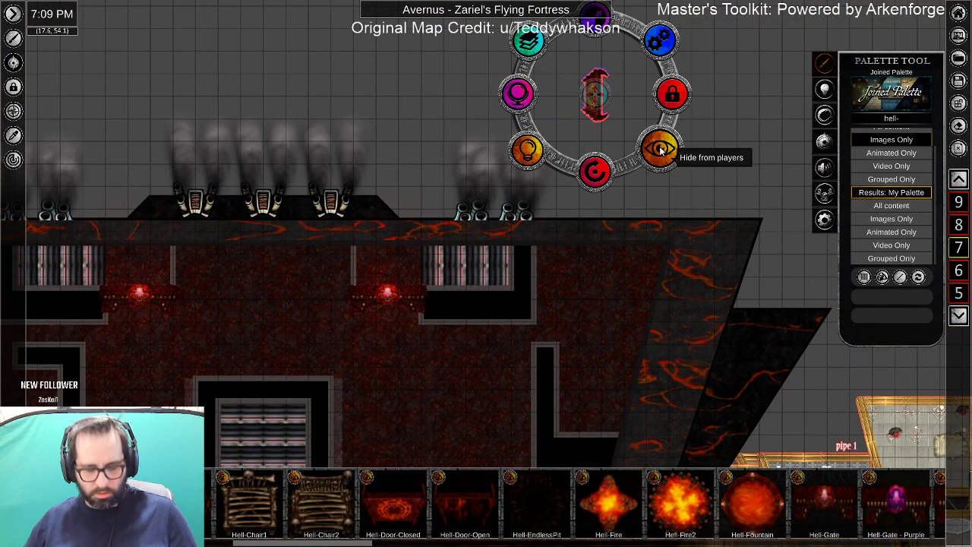
Place hell doors on level 7 in the passages below both upper stair blocks and in the left room's upper wall.
left_click_drag(593, 157, 535, 333)
left_click_drag(533, 260, 403, 314)
left_click_drag(403, 389, 287, 318)
left_click_drag(408, 326, 394, 305)
left_click_drag(378, 380, 289, 342)
left_click(687, 376)
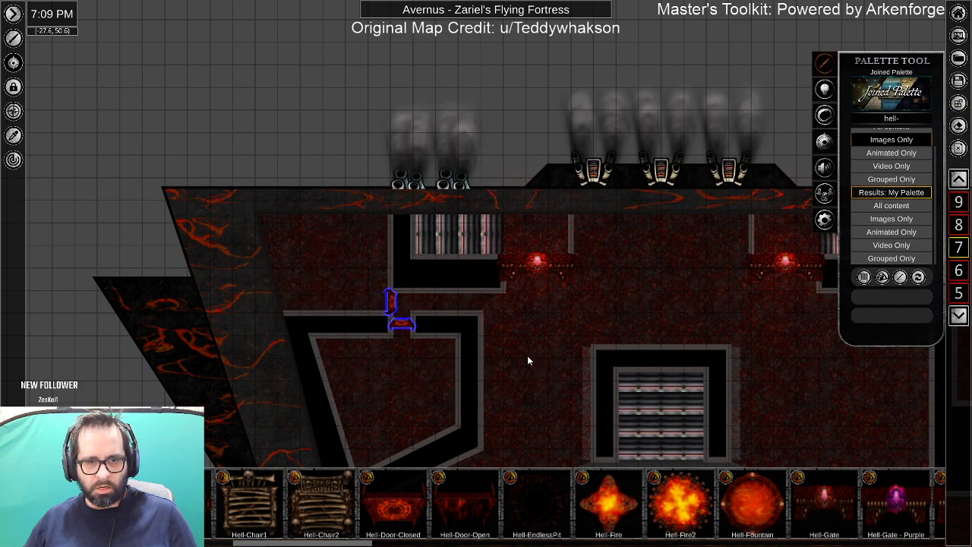
Set level 7's main lava floor to brightness 57 and saturation 36.
left_click_drag(532, 367, 454, 278)
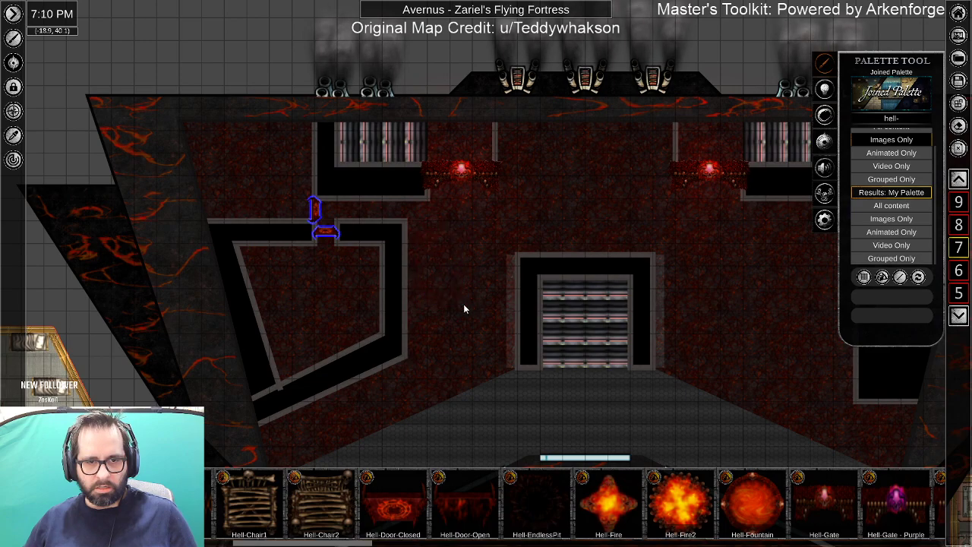
left_click(453, 298)
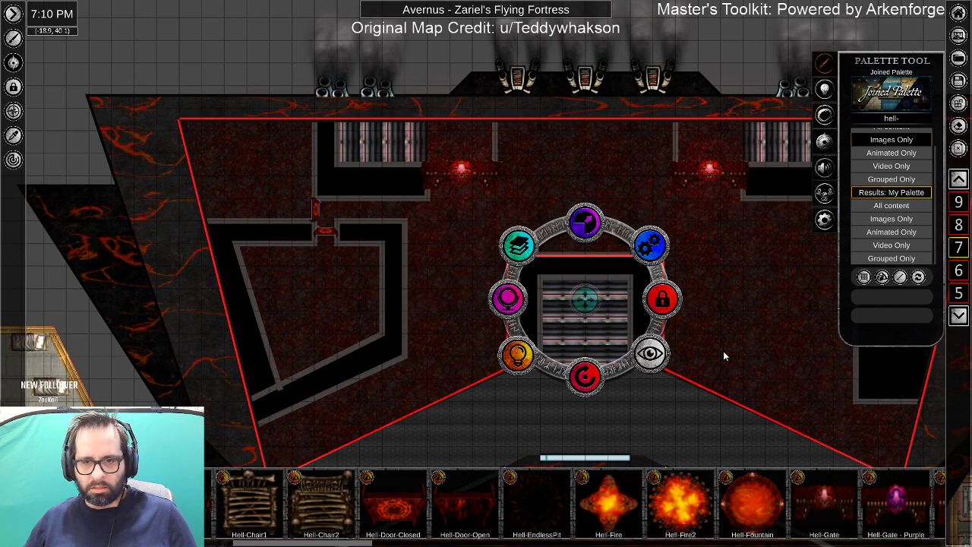
scroll(726, 406, "up", 1)
scroll(695, 380, "up", 2)
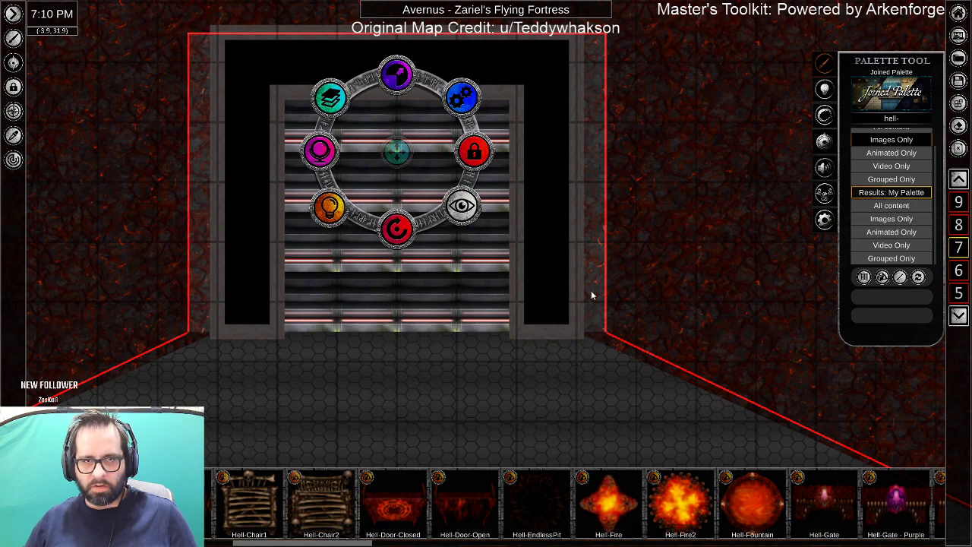
left_click_drag(488, 205, 610, 263)
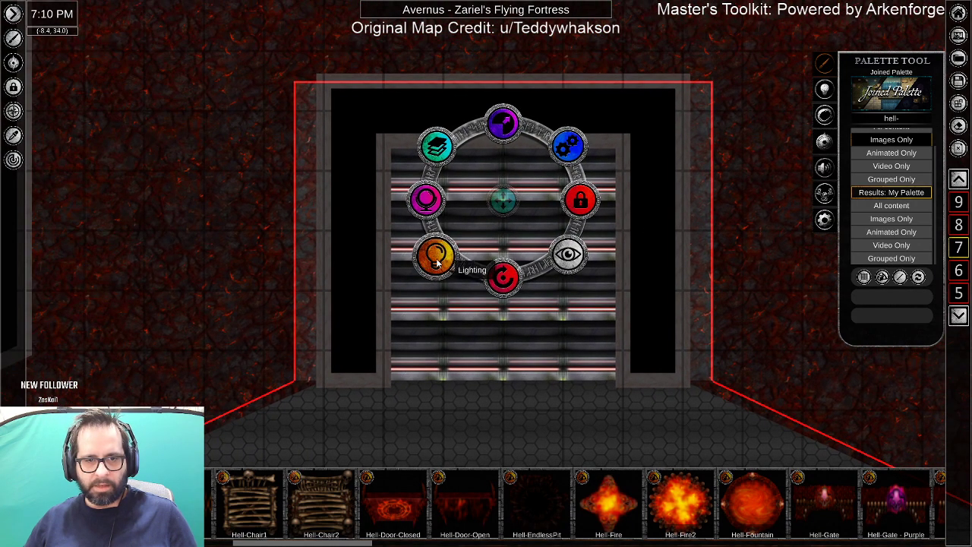
left_click(426, 202)
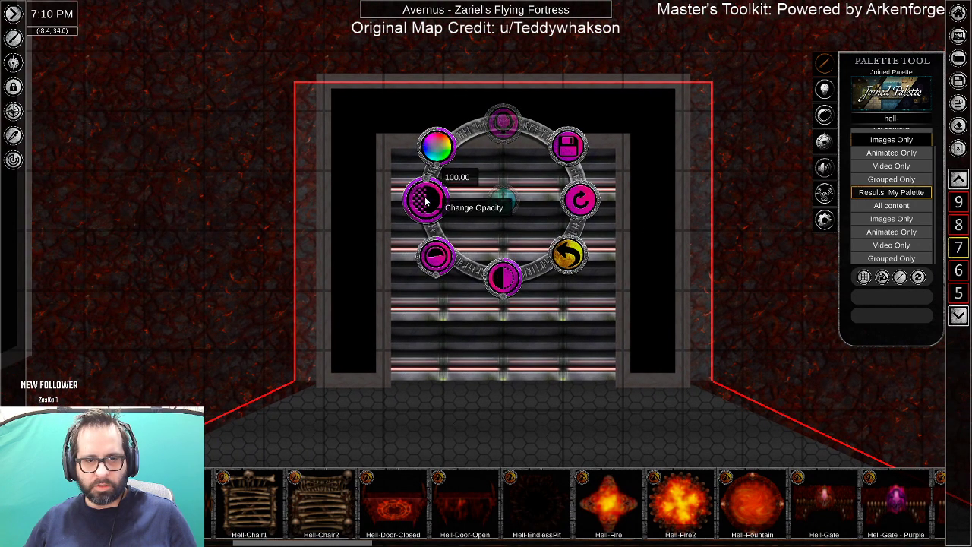
left_click(508, 281)
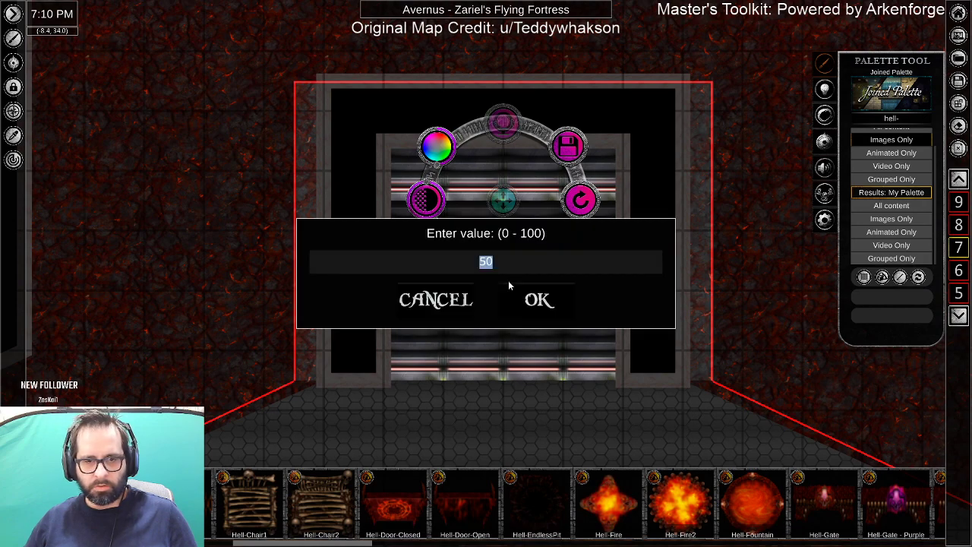
type("57")
key("Return")
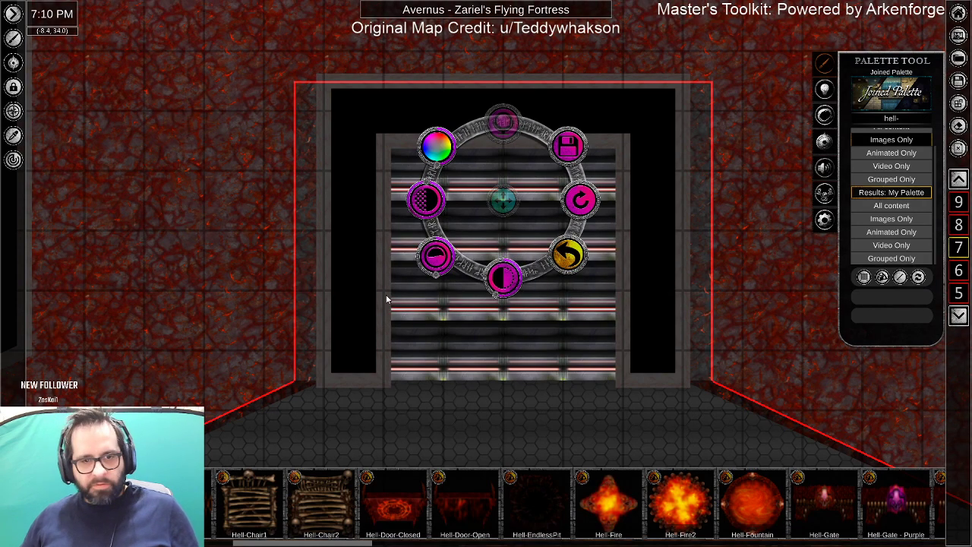
left_click(436, 257)
type("36")
key("Return")
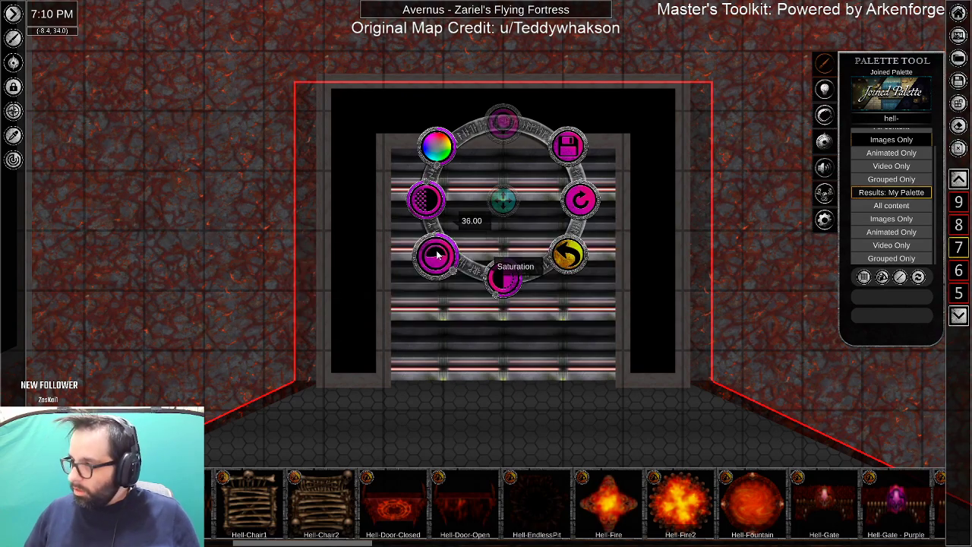
left_click(377, 371)
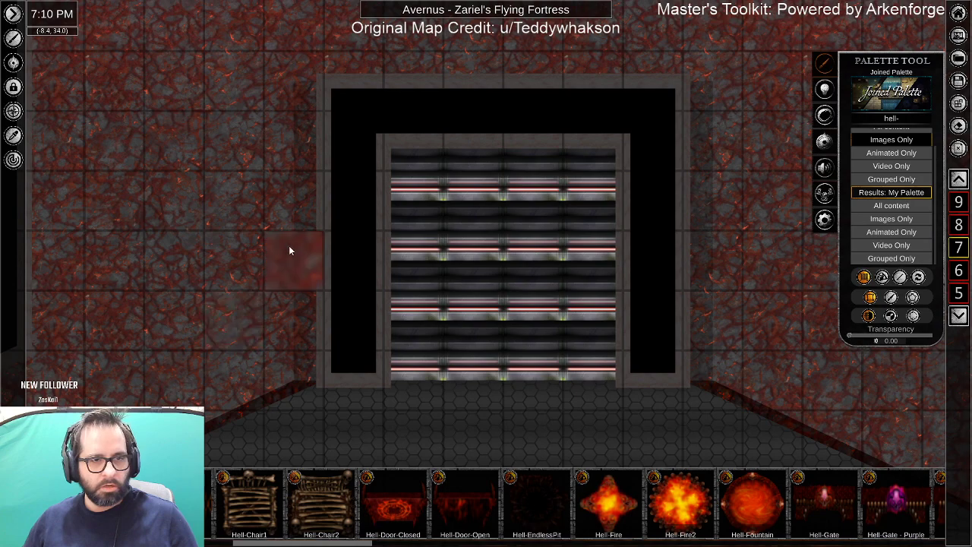
Cover the dark floor strips along both sides of the central stair walls with lava floor tiles.
left_click_drag(302, 107, 308, 310)
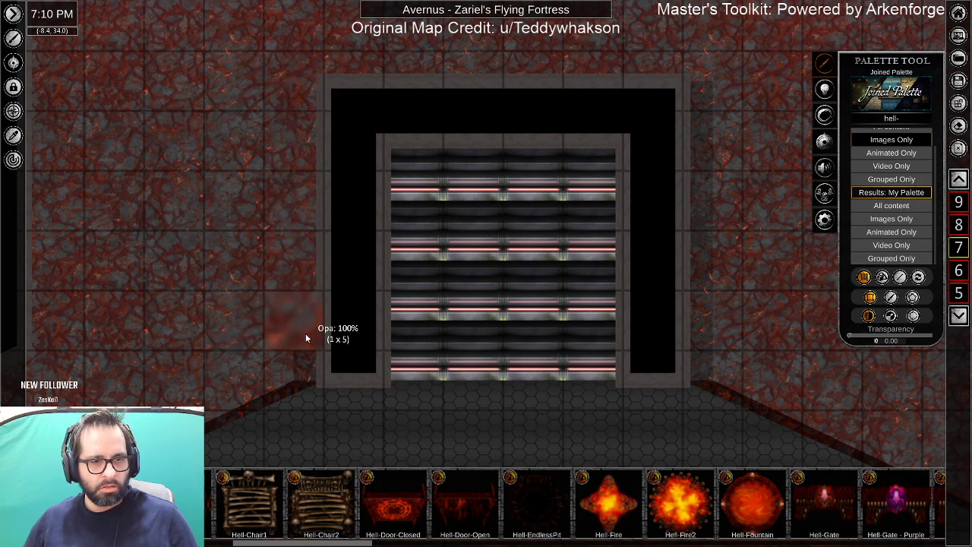
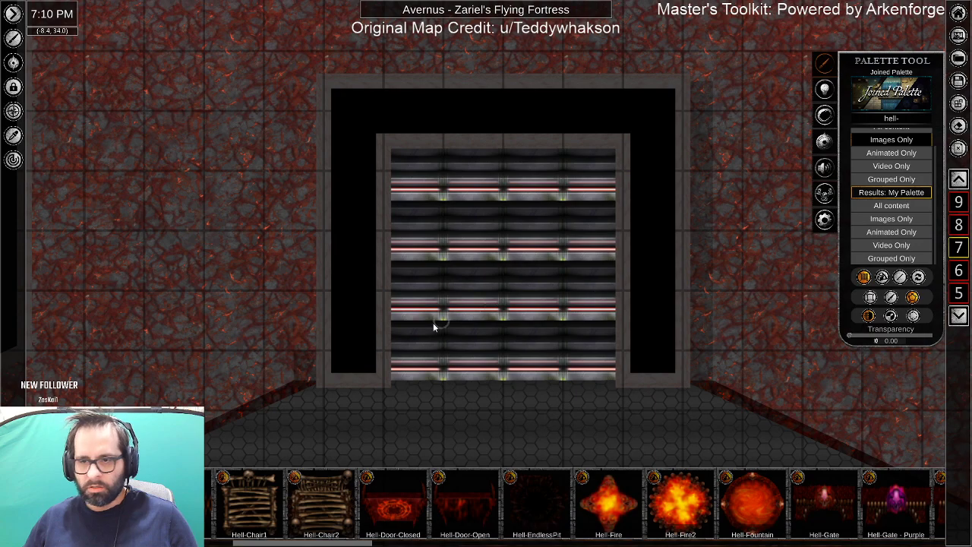
left_click_drag(319, 352, 319, 379)
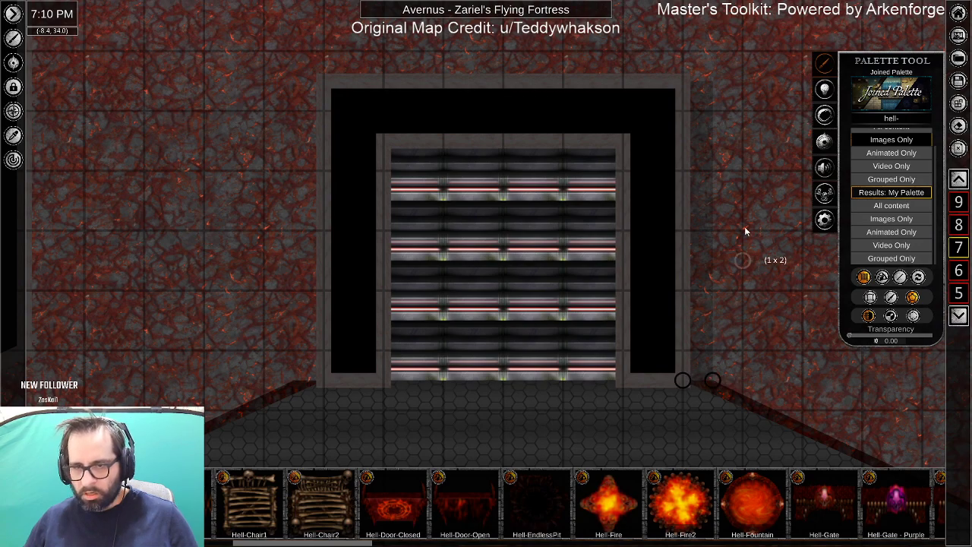
left_click_drag(710, 86, 681, 85)
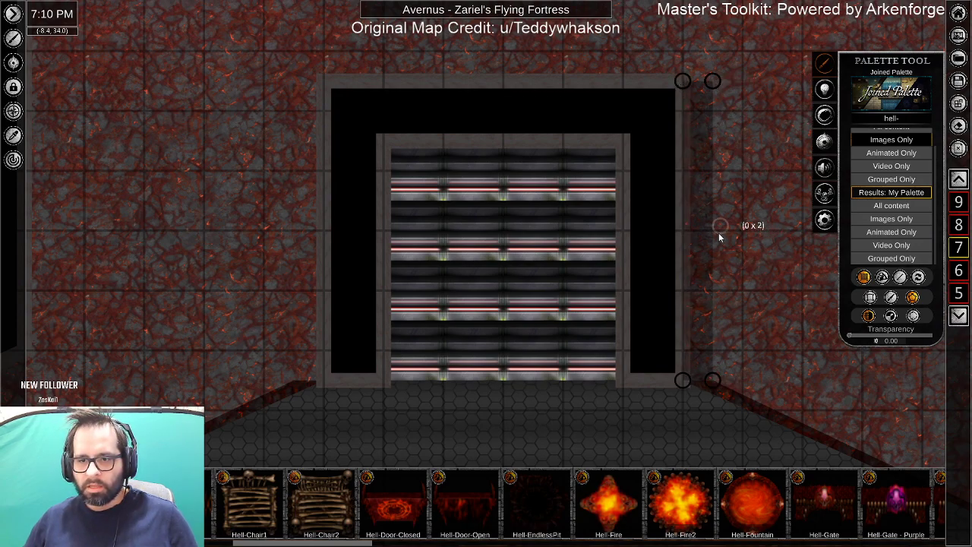
left_click_drag(720, 233, 721, 237)
Set the two thin lava strips along the metal floor's diagonal edges to brightness 57 and saturation 36.
left_click(733, 402)
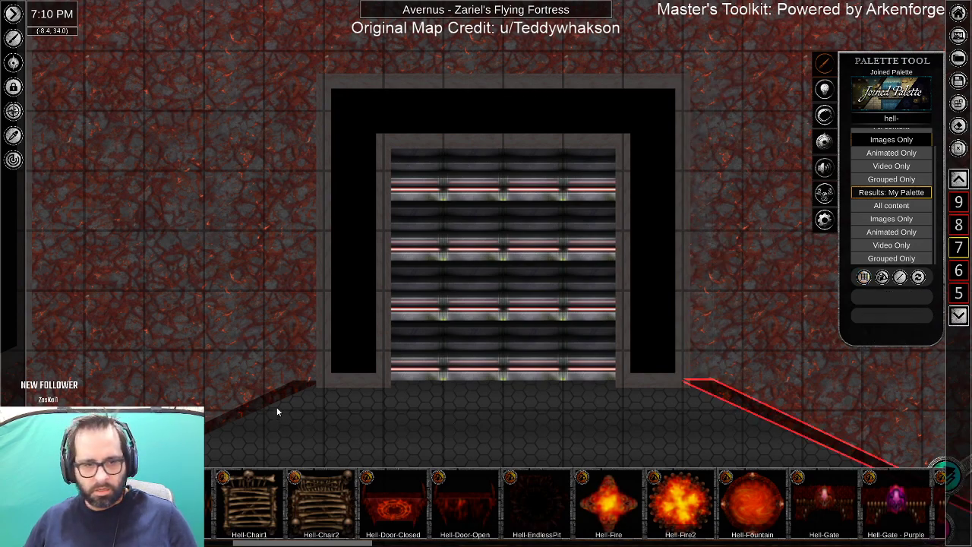
left_click(290, 393, "shift")
scroll(441, 403, "down", 4)
left_click_drag(602, 369, 597, 92)
left_click(394, 199)
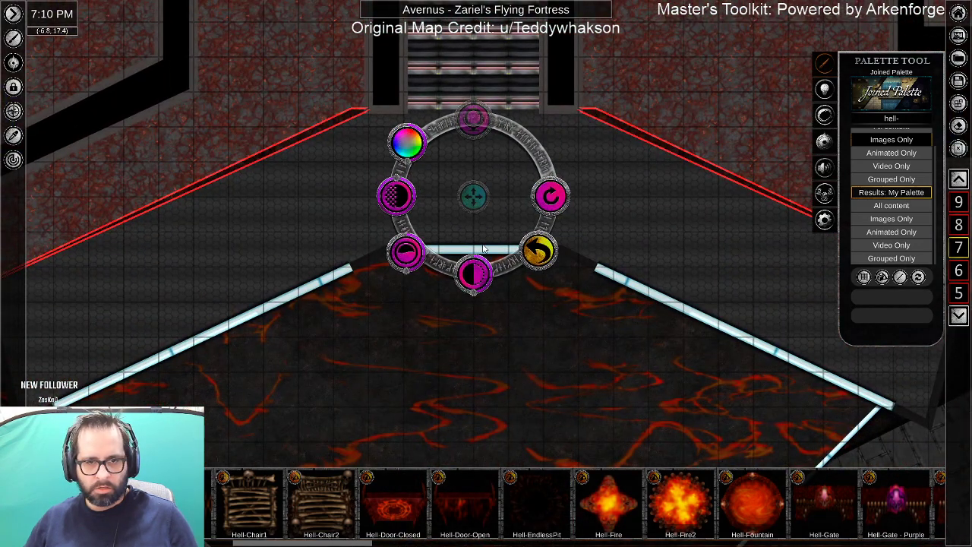
left_click(474, 272)
type("57")
key("Return")
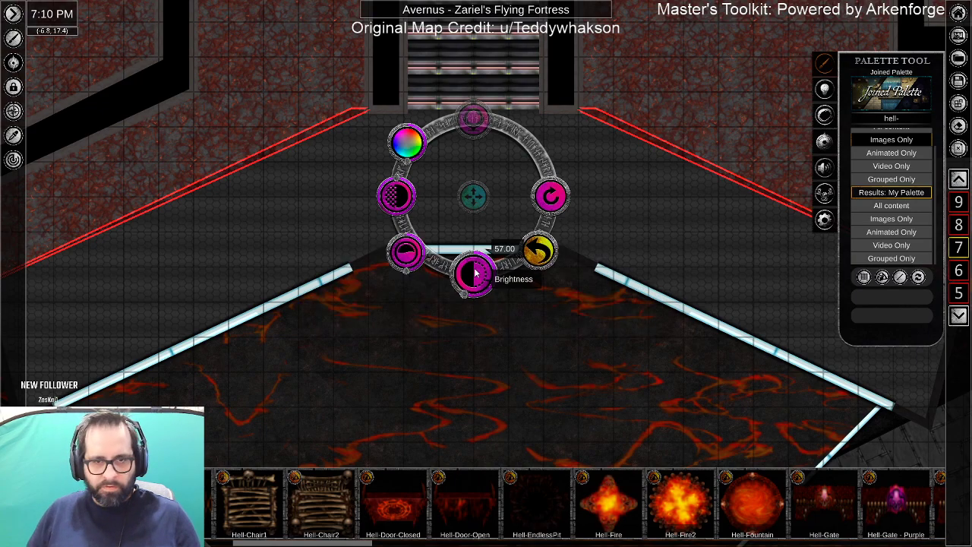
left_click(405, 260)
type("36")
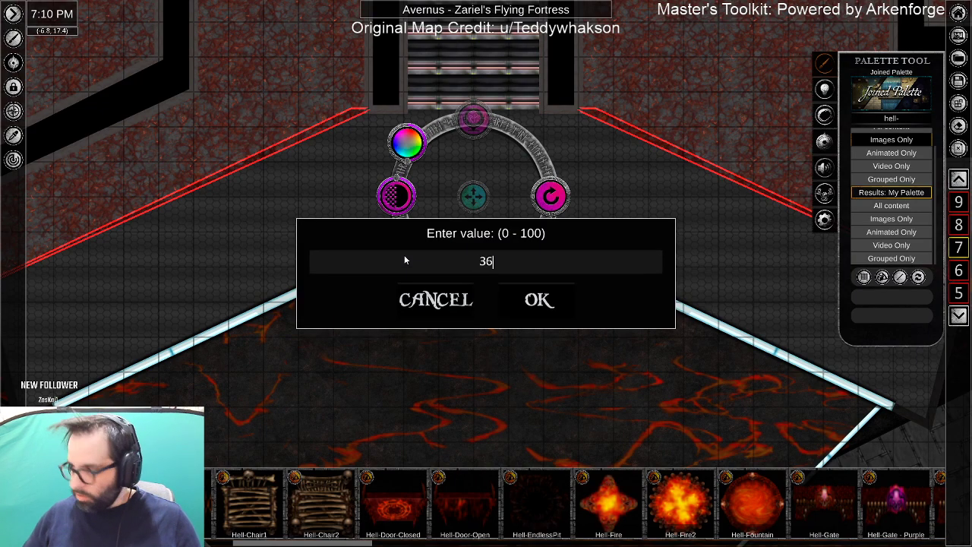
key("Return")
Lock level 7's bow deck, metal floor and right hull, plus the left hull and left room walls.
left_click(369, 331)
scroll(368, 330, "down", 5)
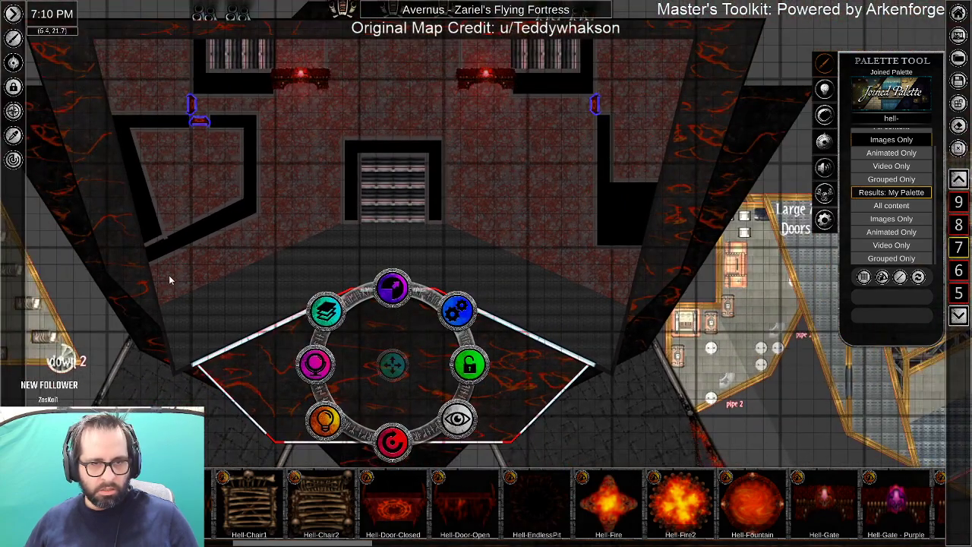
left_click_drag(169, 275, 640, 467)
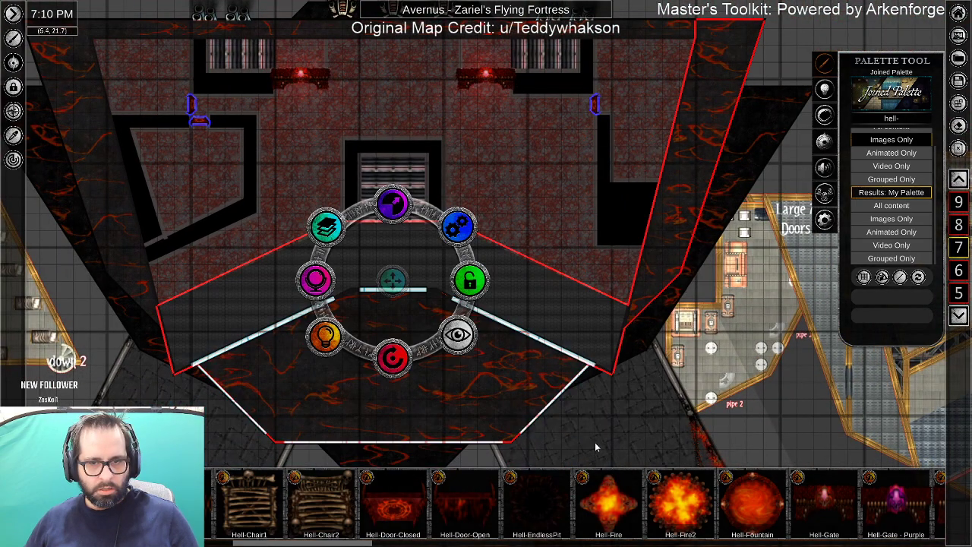
left_click(471, 281)
left_click_drag(88, 182, 287, 275)
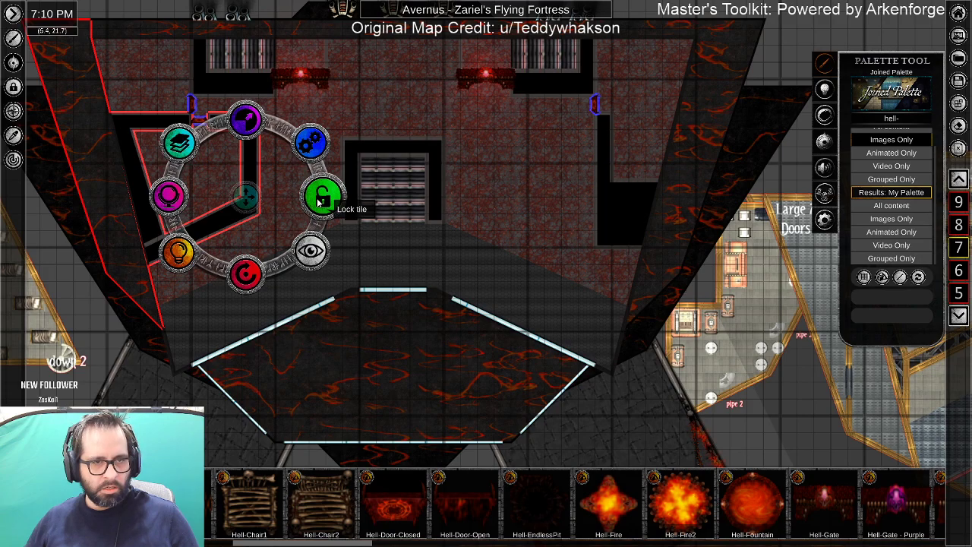
Lock level 7's upper left stair walls and both hell gates, and check the rest of the level for unlocked tiles.
left_click(604, 175)
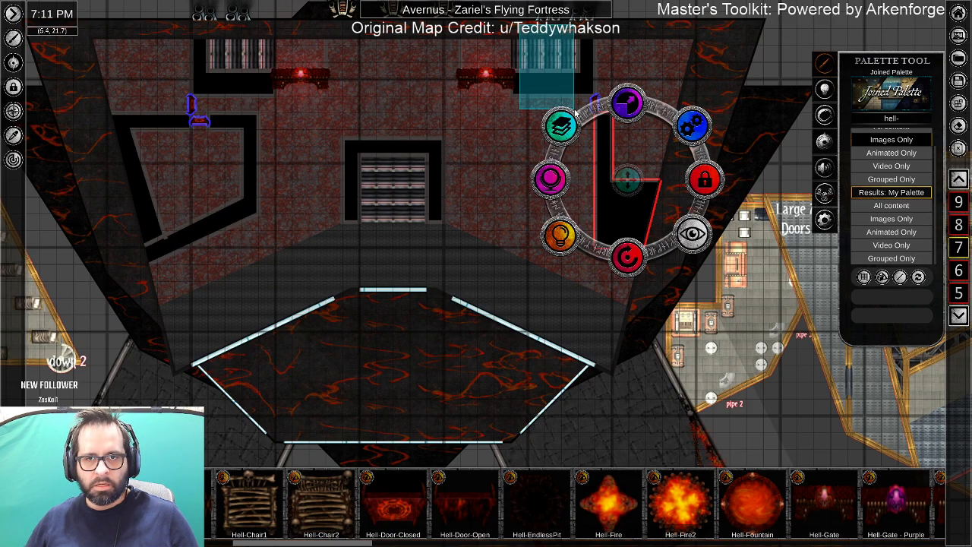
left_click(539, 53)
left_click(553, 133)
left_click_drag(523, 33, 230, 96)
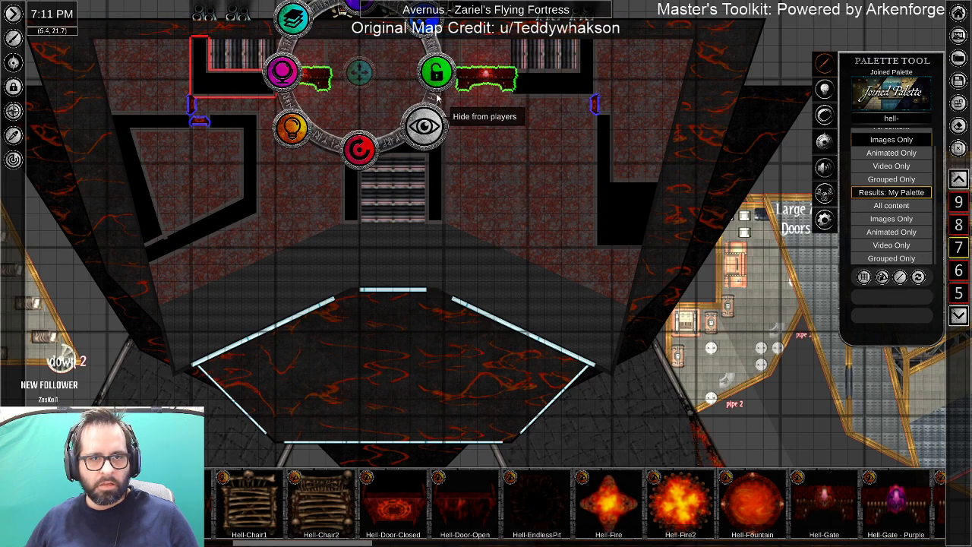
left_click(282, 94)
left_click_drag(257, 88, 402, 211)
left_click_drag(222, 99, 268, 242)
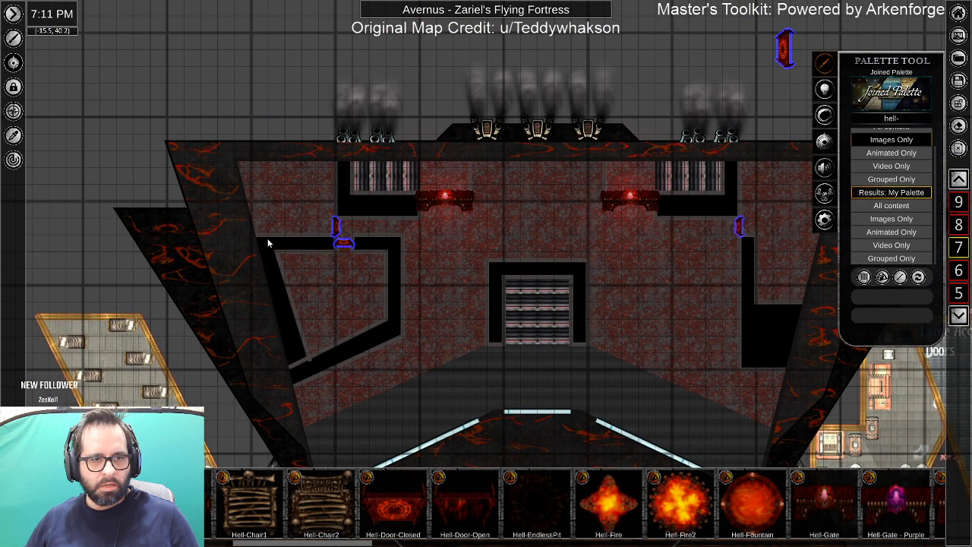
left_click_drag(694, 316, 747, 73)
left_click_drag(348, 158, 821, 370)
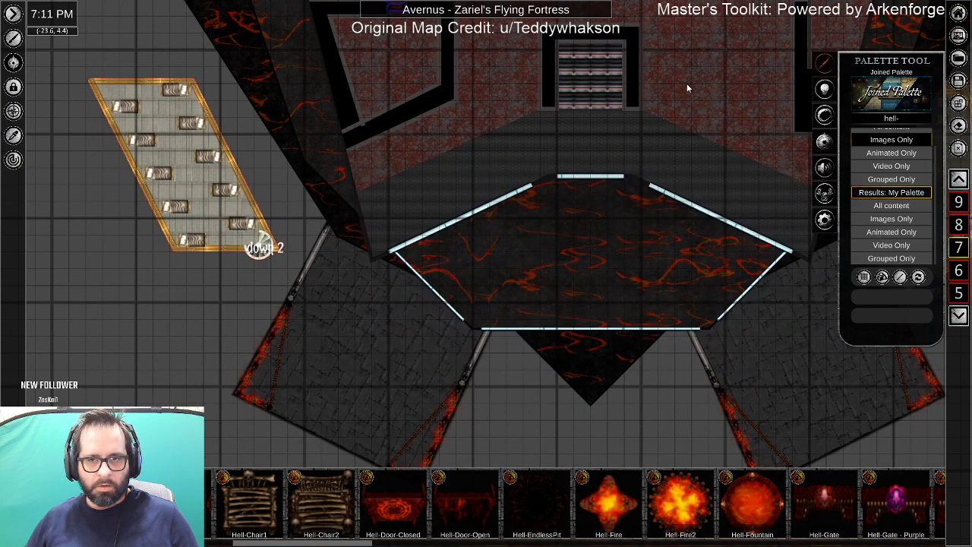
Move the spare hell door above the ship from level 7 up to level 8.
left_click_drag(686, 85, 426, 418)
right_click(559, 238)
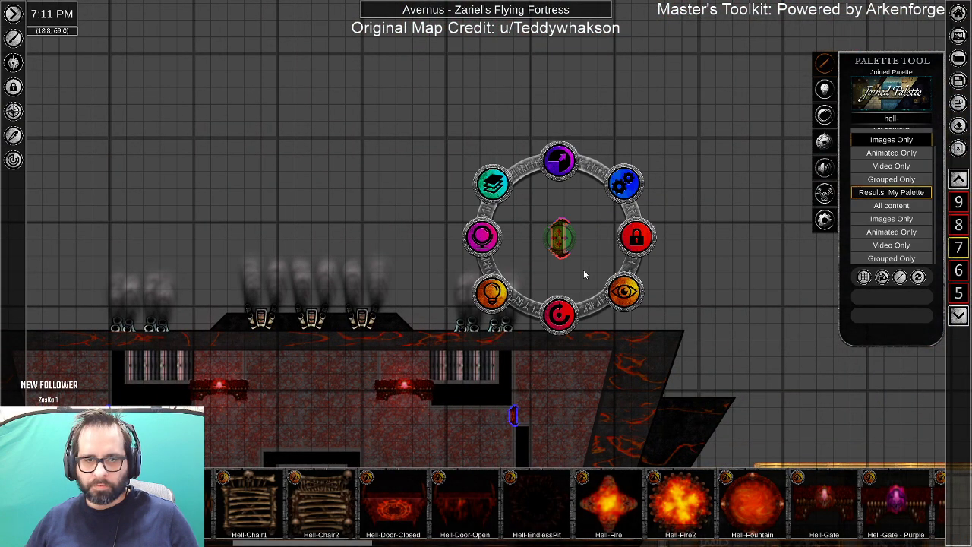
left_click(495, 184)
left_click(562, 164)
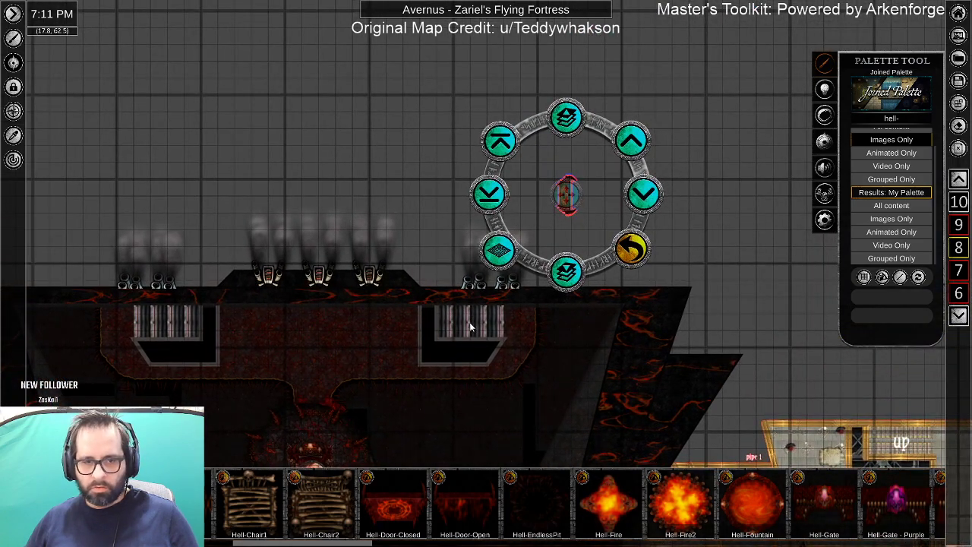
Examine level 8's upper lava floor, its stair blocks and the spiked throne platform.
left_click_drag(446, 385, 524, 278)
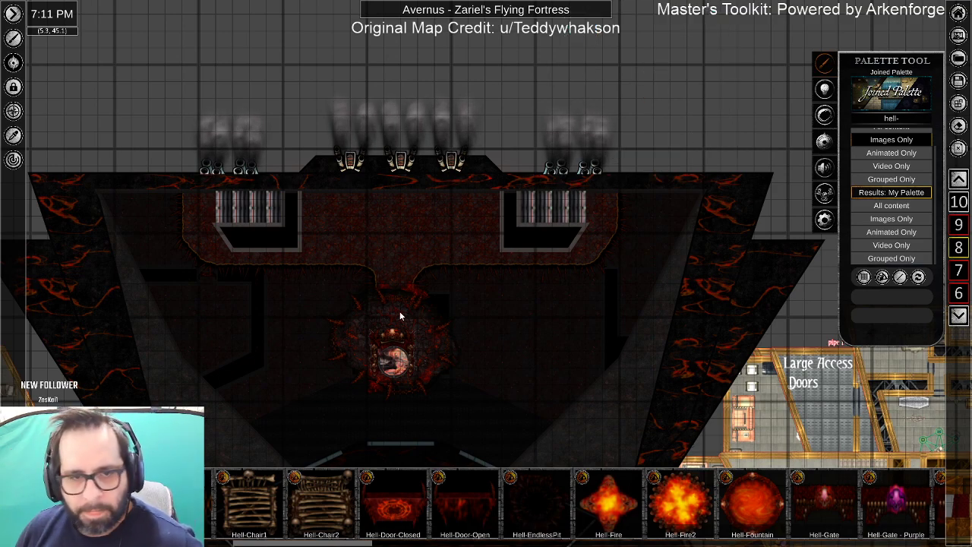
left_click_drag(400, 311, 648, 238)
scroll(571, 279, "up", 3)
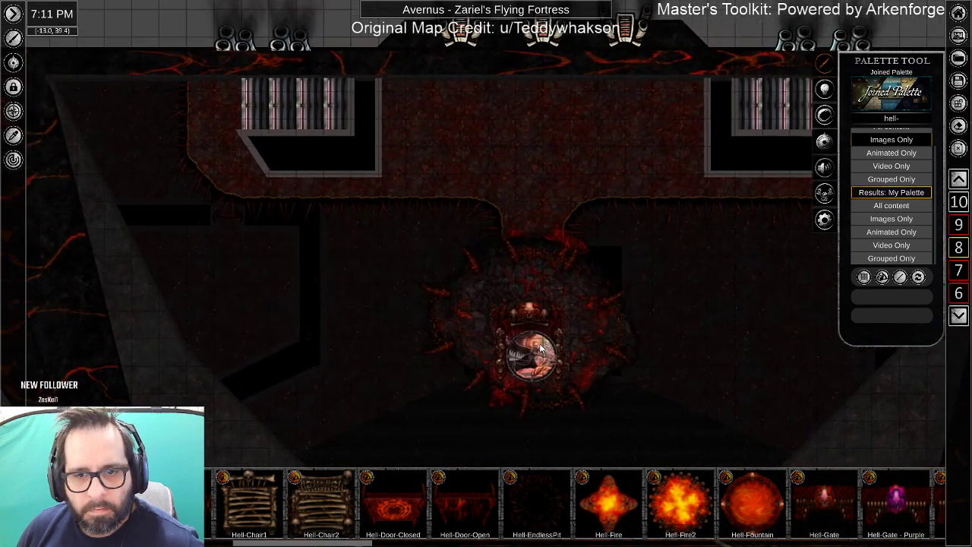
scroll(566, 281, "up", 2)
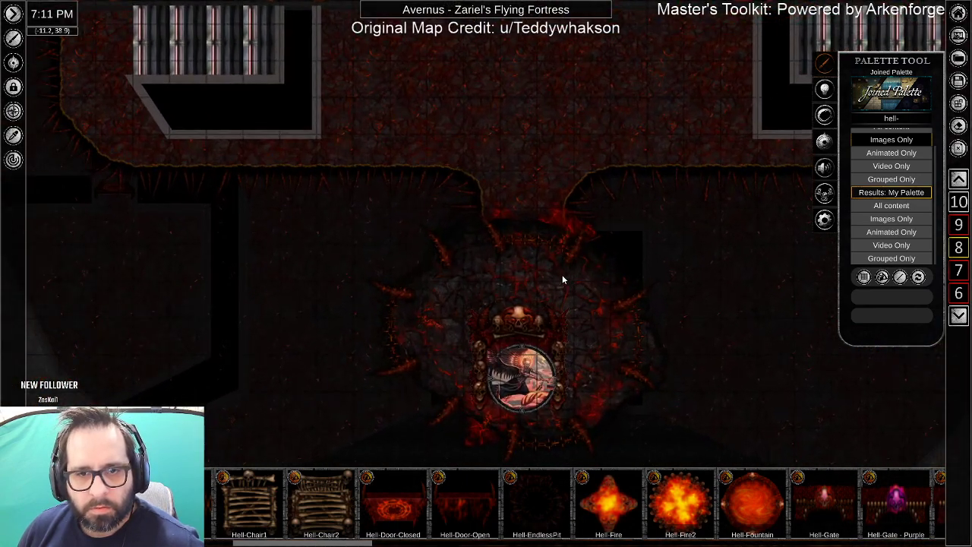
left_click(527, 117)
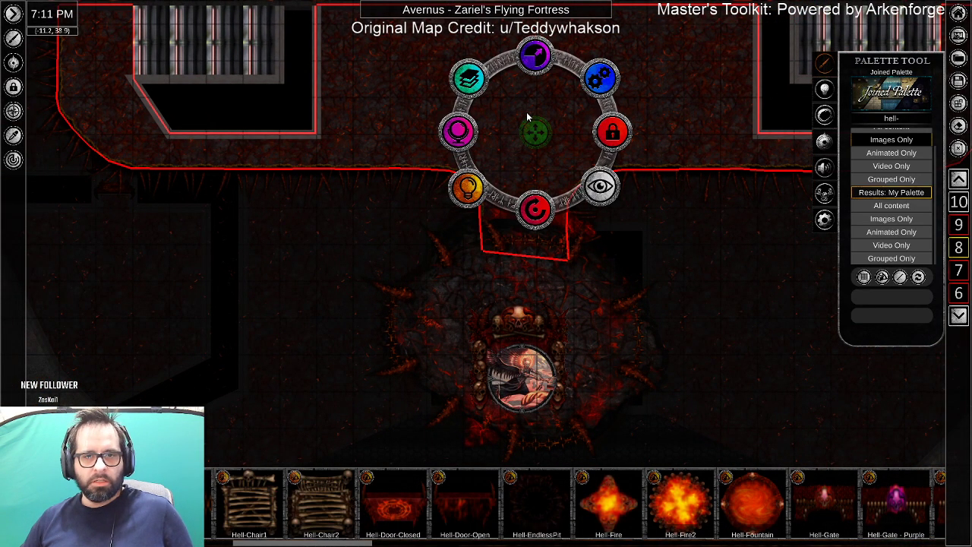
left_click(763, 264)
mouse_move(580, 152)
left_mouse_down()
mouse_move(486, 244)
mouse_move(468, 296)
mouse_move(249, 267)
mouse_move(745, 226)
mouse_move(574, 150)
left_mouse_up()
scroll(746, 226, "down", 5)
scroll(746, 226, "down", 3)
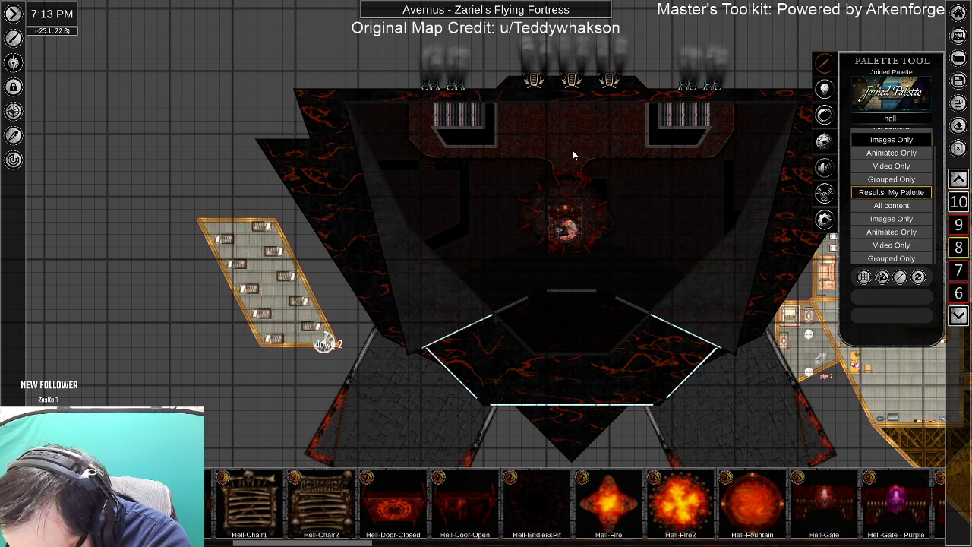
Review the ship's levels one by one from level 8 down to level 0.
left_click(958, 316)
left_click(959, 317)
left_click(959, 316)
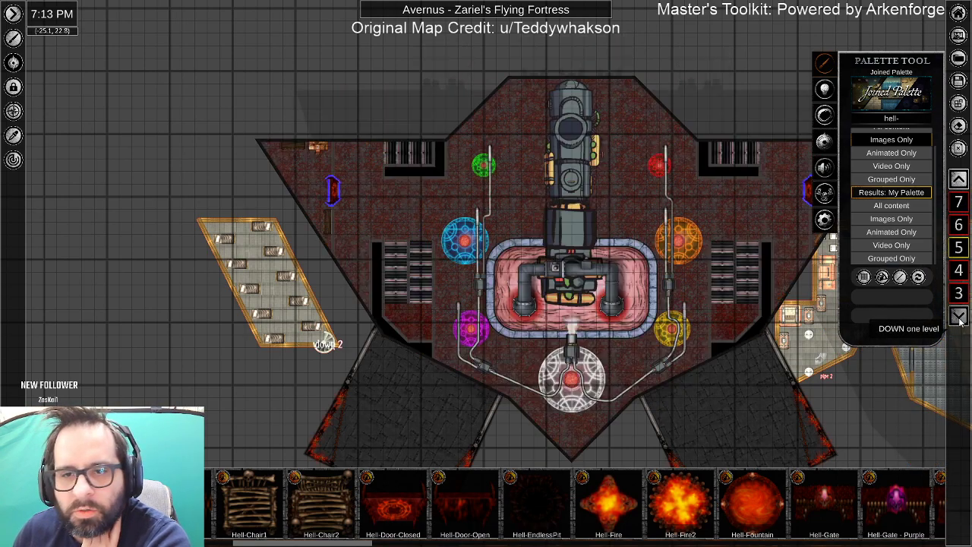
left_click(959, 316)
left_click(959, 316)
left_click(959, 316)
left_click(959, 316)
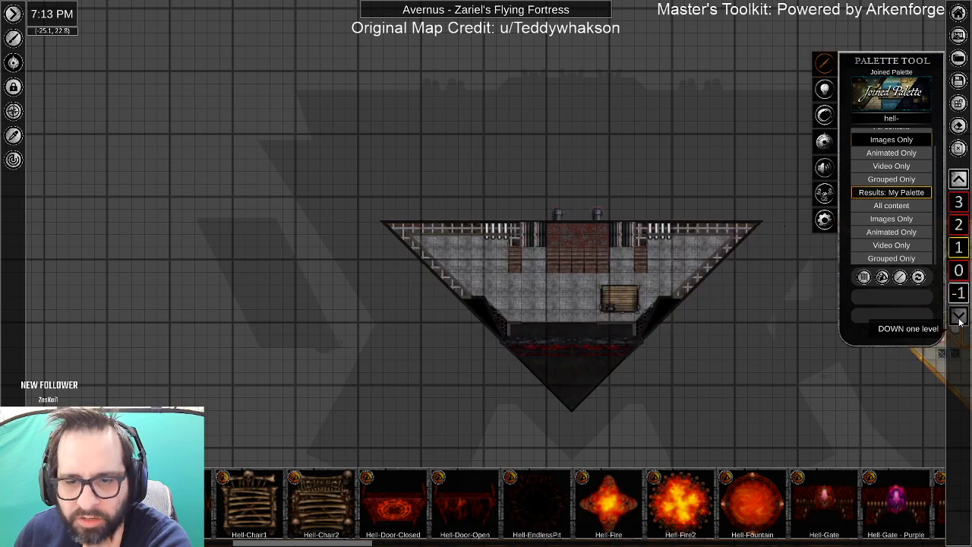
left_click(959, 316)
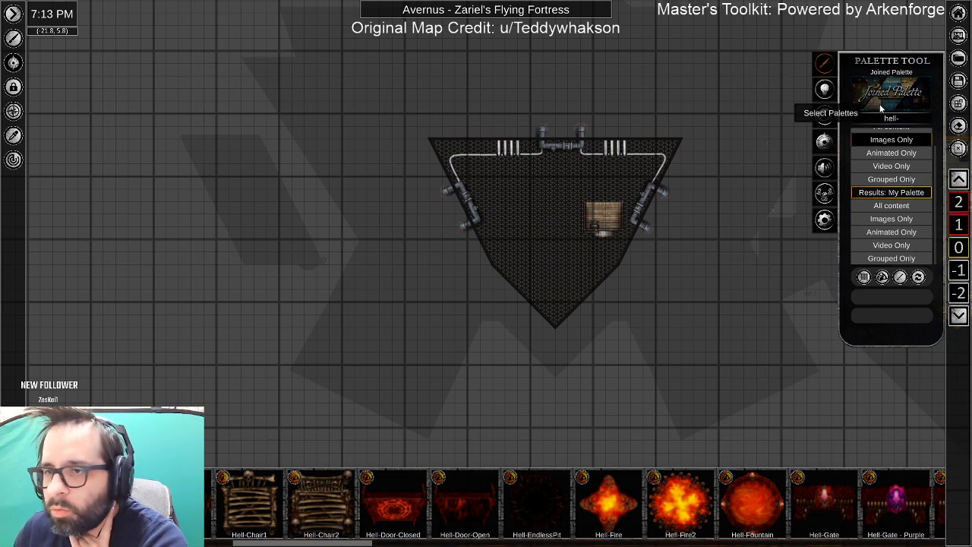
Search the palette for globe and list only the image results.
left_click(925, 121)
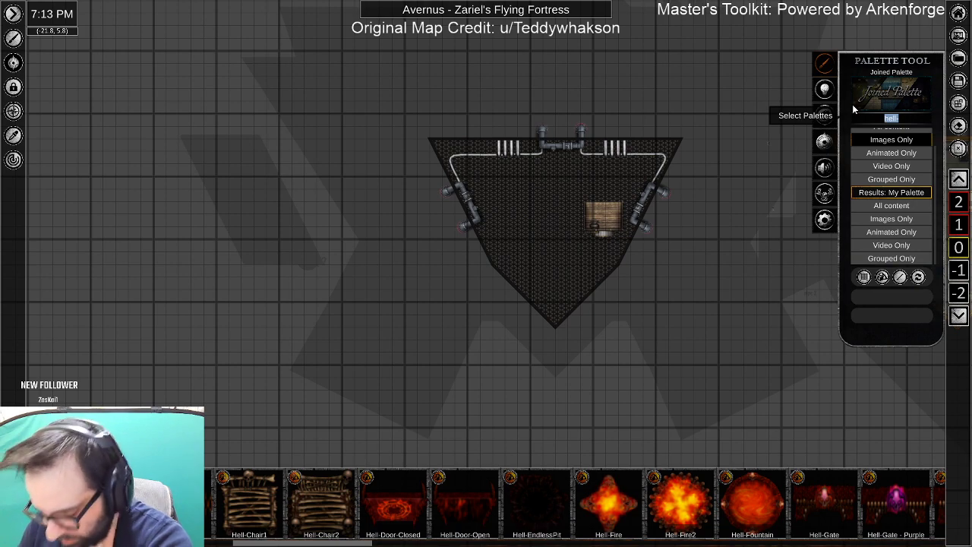
key("BackSpace")
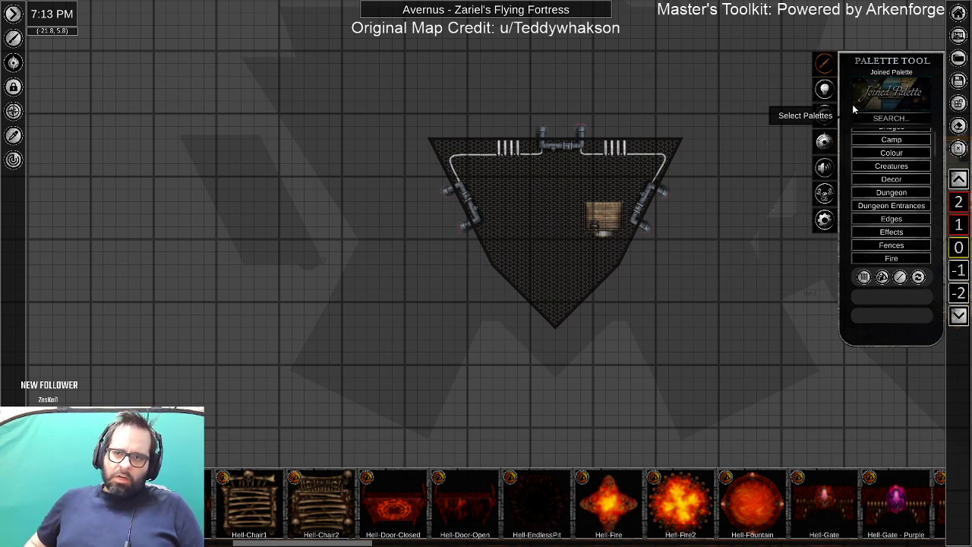
type("globe")
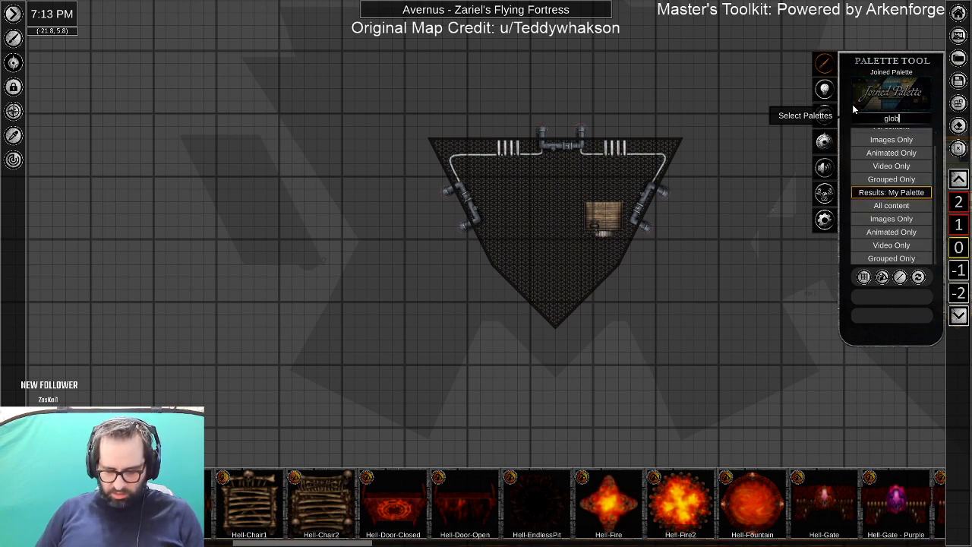
left_click(908, 140)
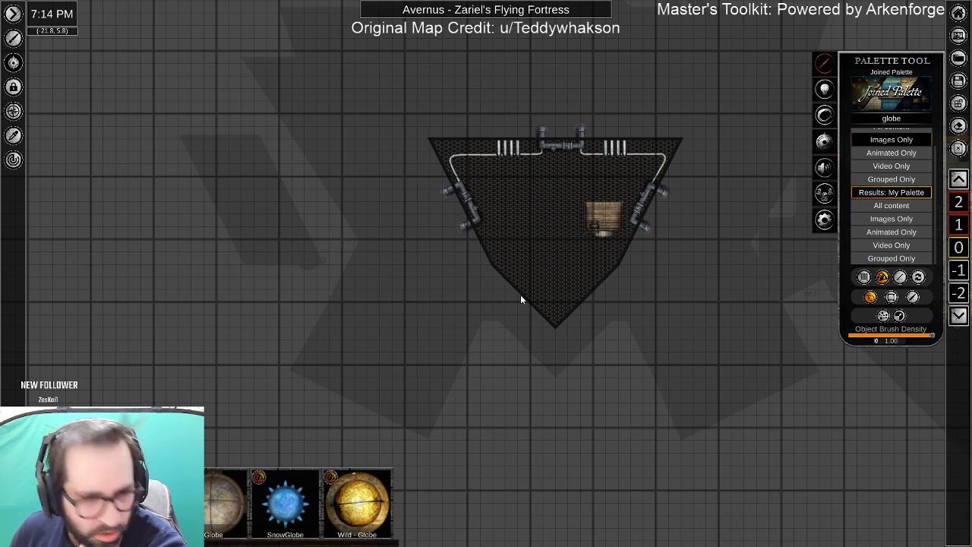
Place a SnowGlobe near the lower tip of level 0's hull and delete it again.
scroll(544, 319, "up", 3)
scroll(567, 360, "up", 4)
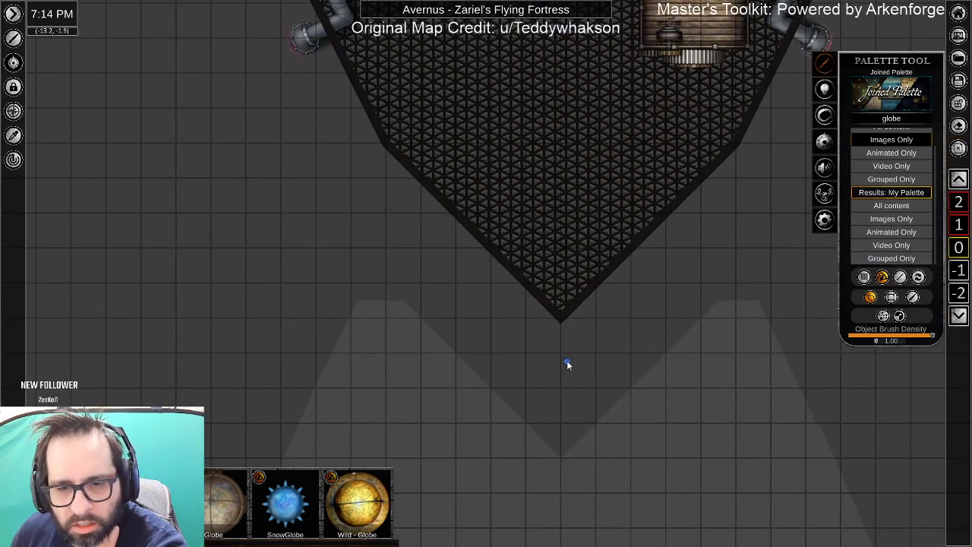
left_click(519, 244)
right_click(491, 322)
scroll(495, 289, "up", 6)
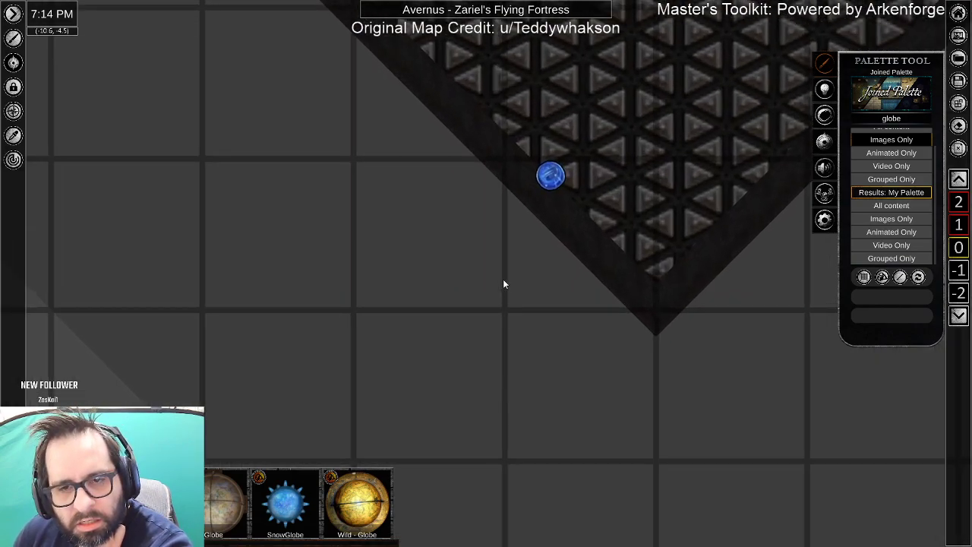
left_click(550, 178)
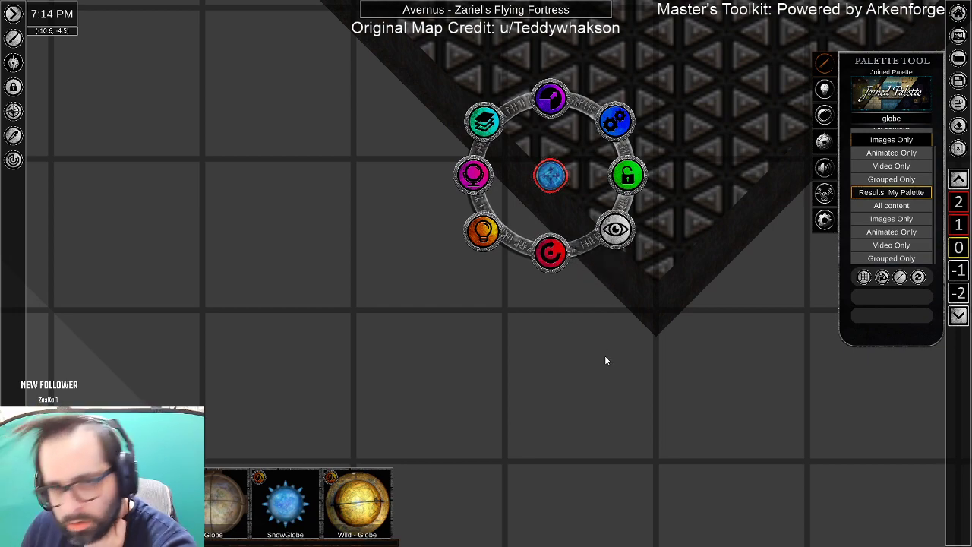
key("Delete")
Search the palette for animated torch content and place a torch flame on the lower-left hull edge of level 0.
left_click(892, 119)
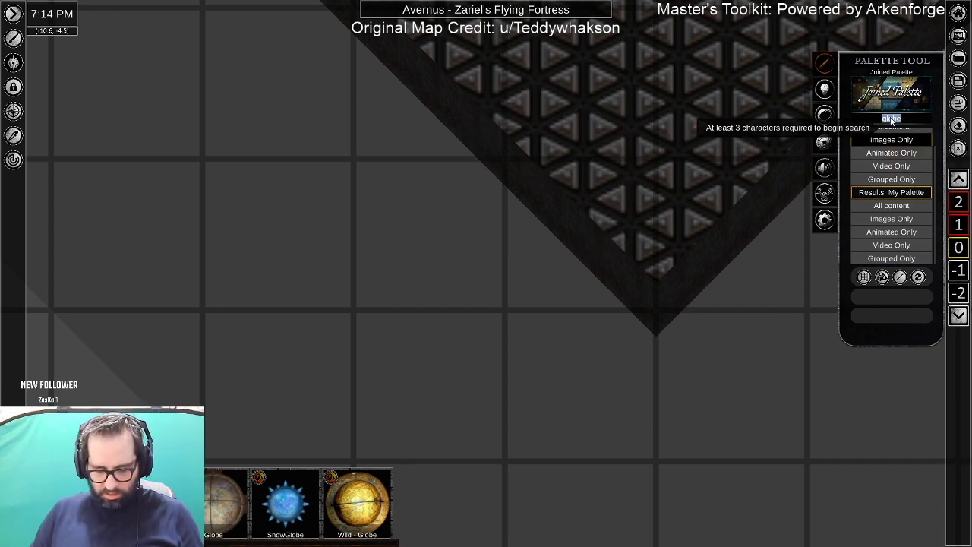
type("torch")
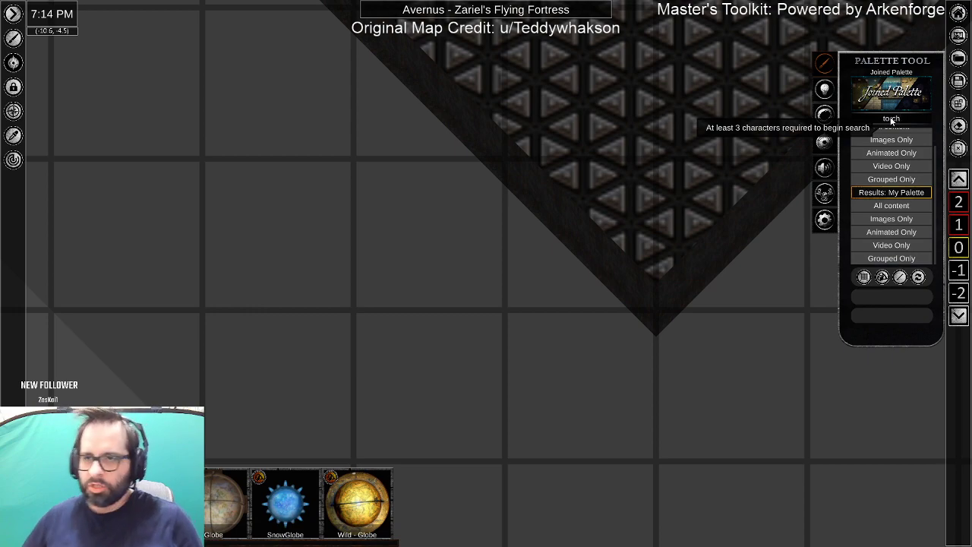
left_click(911, 155)
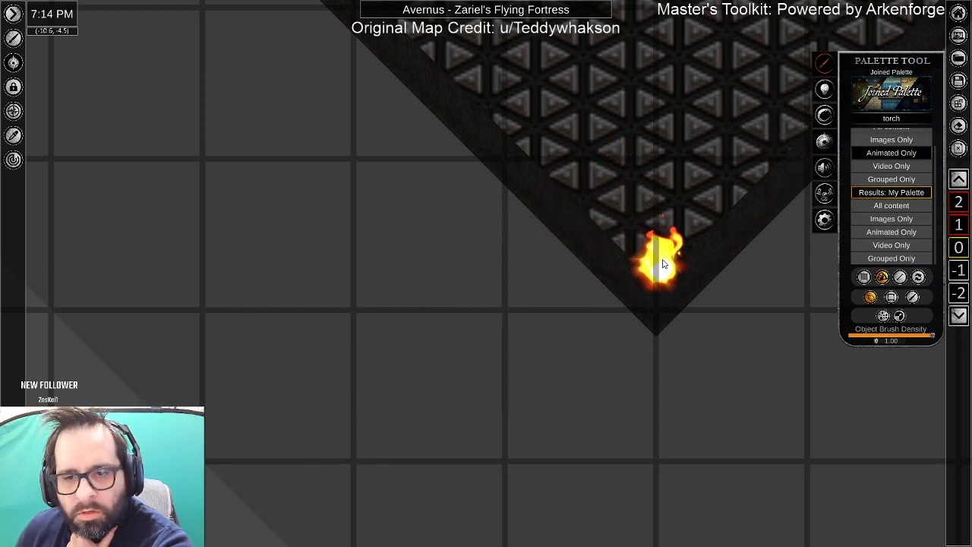
scroll(460, 73, "down", 5)
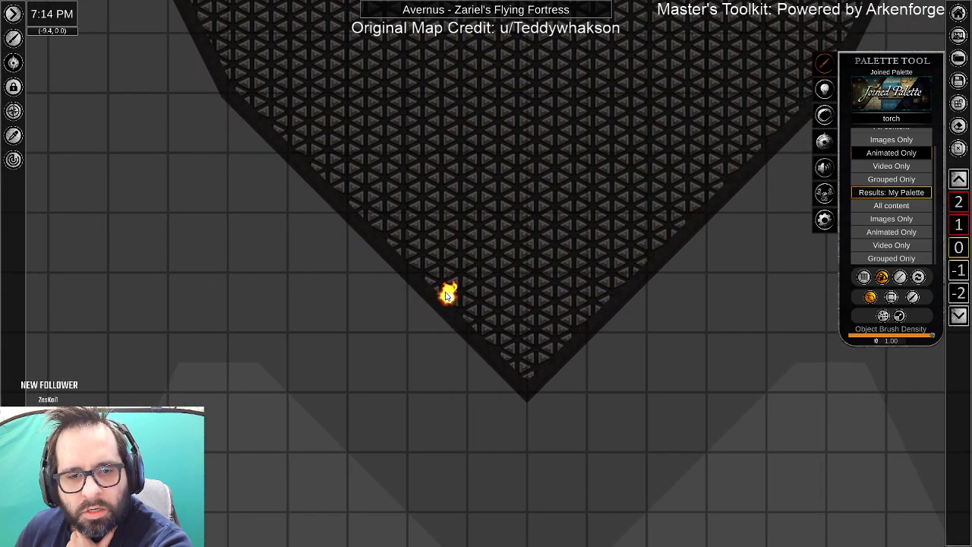
left_click(378, 226)
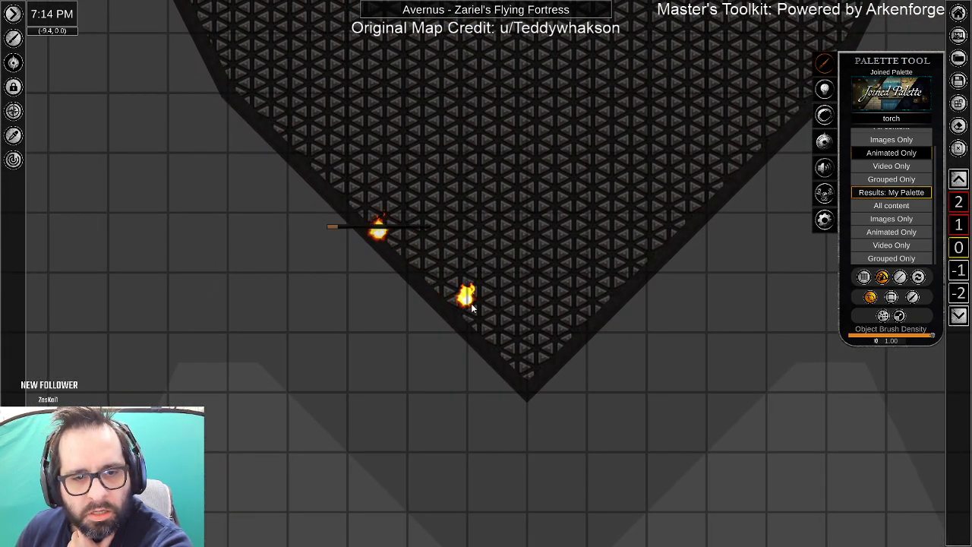
Try fog of war on the level with the torch flame in view and switch it off again.
left_click(823, 144)
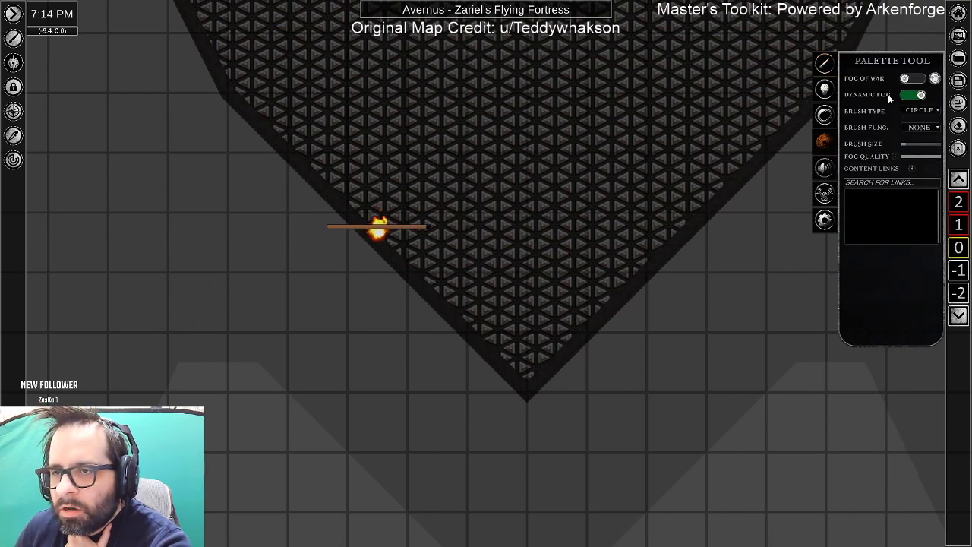
scroll(379, 244, "up", 2)
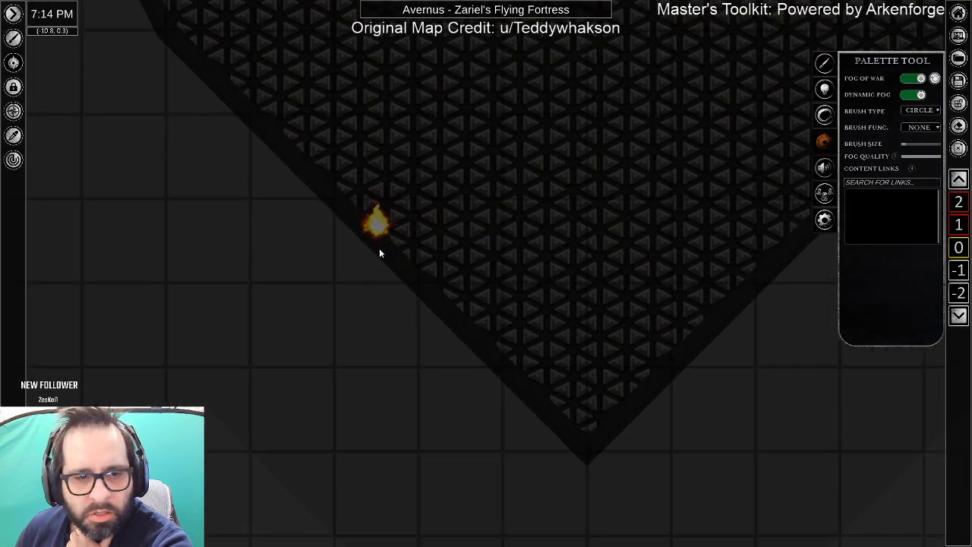
right_click(372, 226)
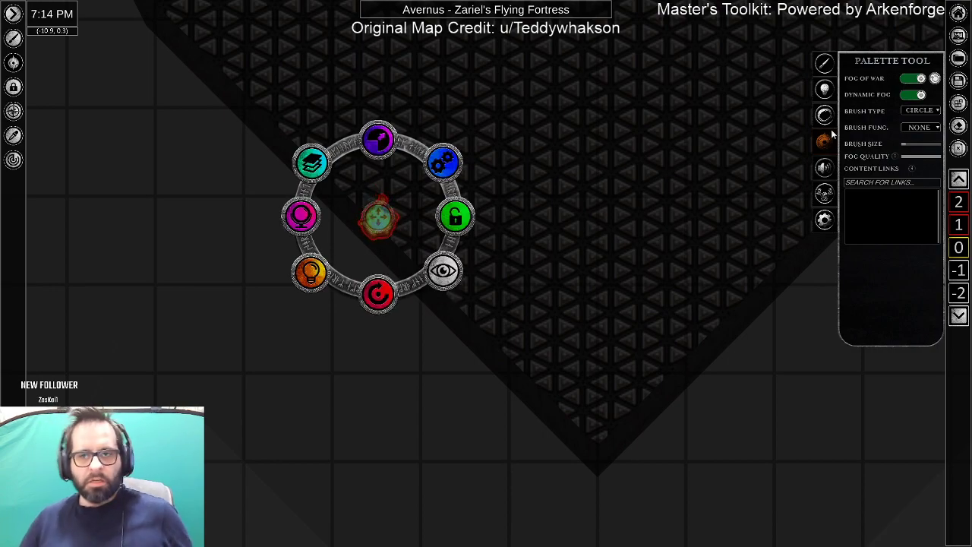
left_click(921, 79)
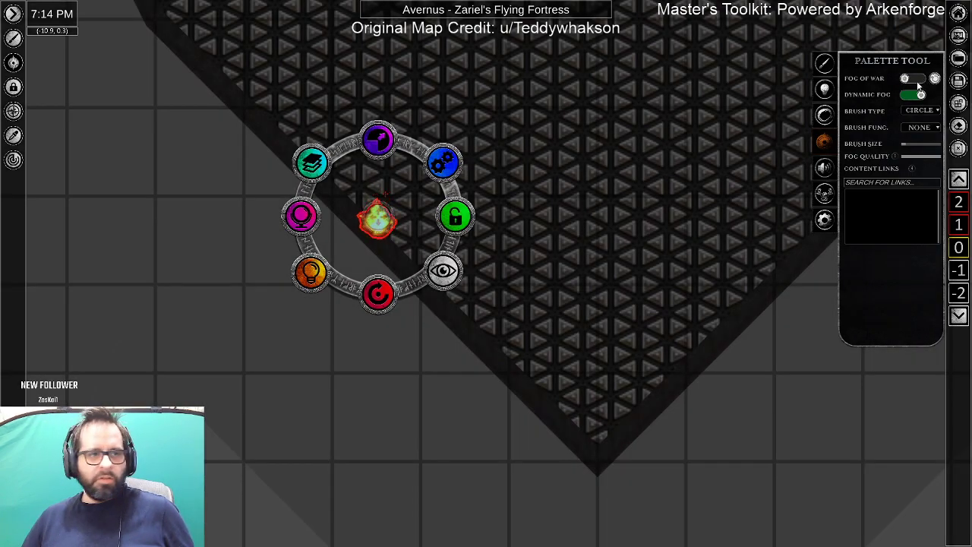
Set the map lighting's time of day to 0.
left_click(828, 91)
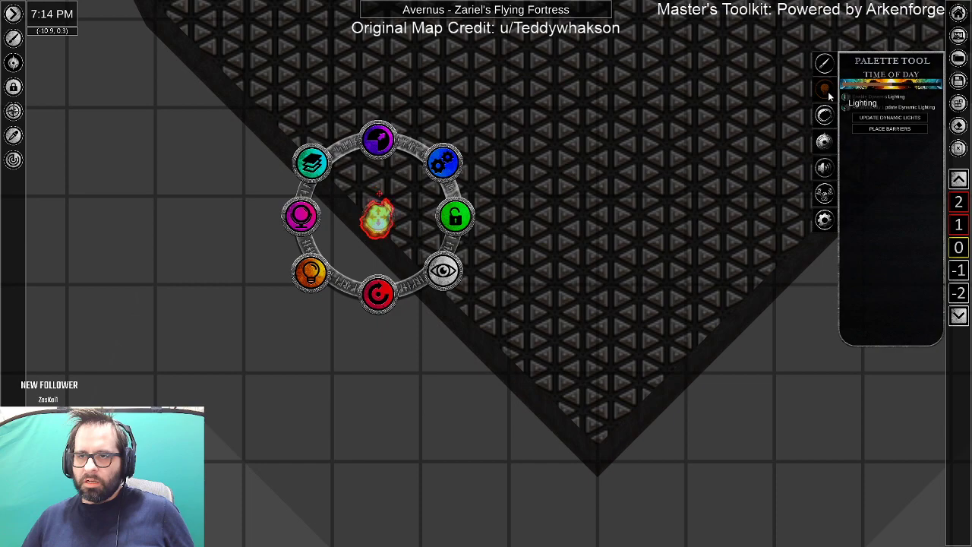
right_click(885, 89)
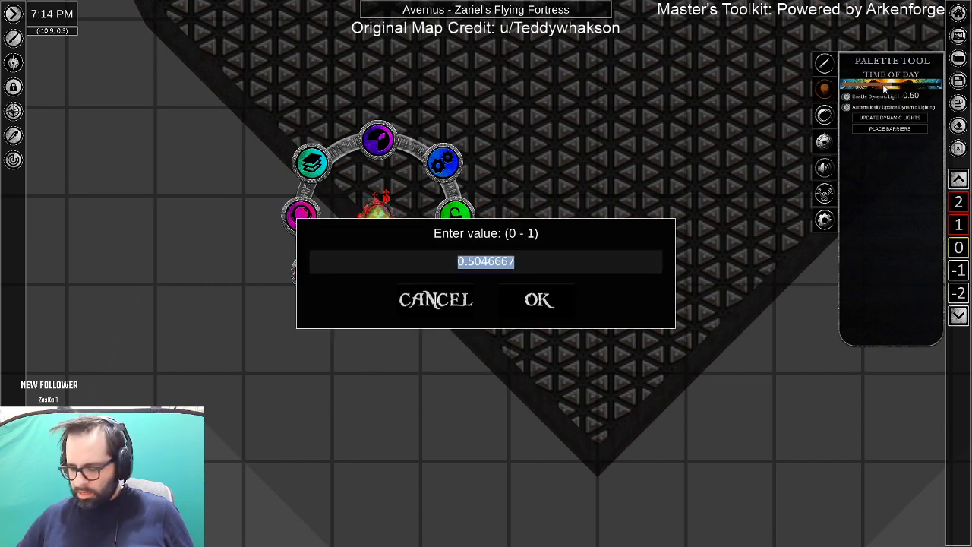
type("0")
key("Return")
left_click(459, 362)
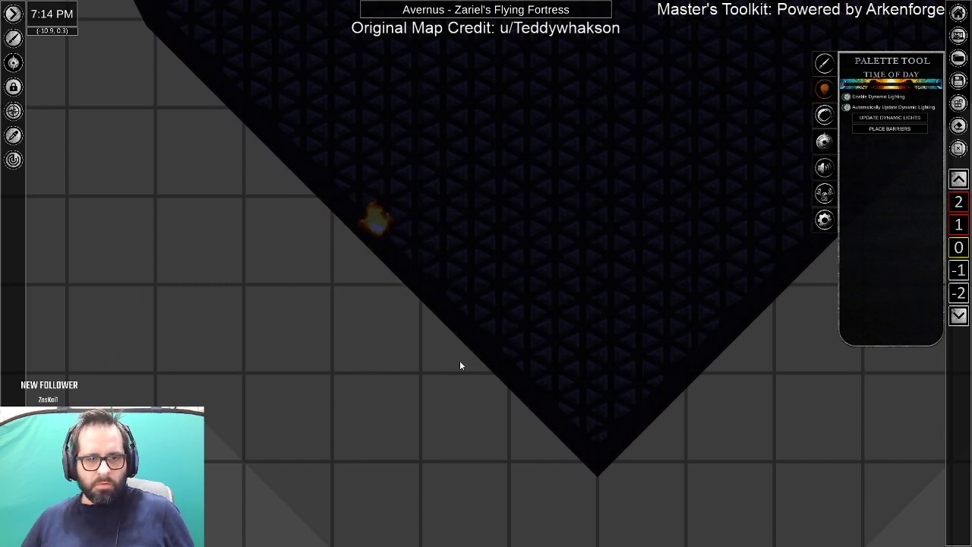
Turn on the torch flame's object light and move the flame inward onto the grated floor.
left_click_drag(460, 361, 592, 396)
right_click(537, 309)
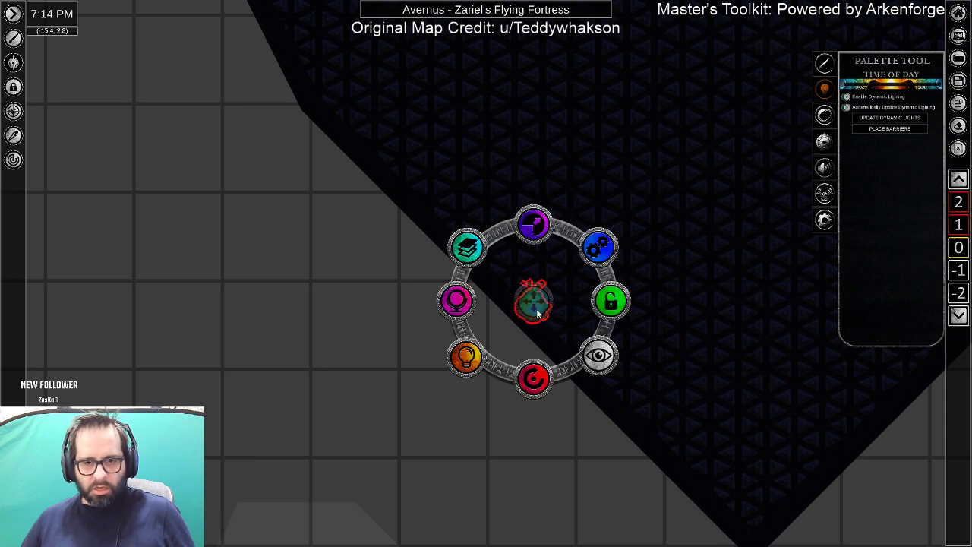
left_click(463, 356)
left_click(598, 247)
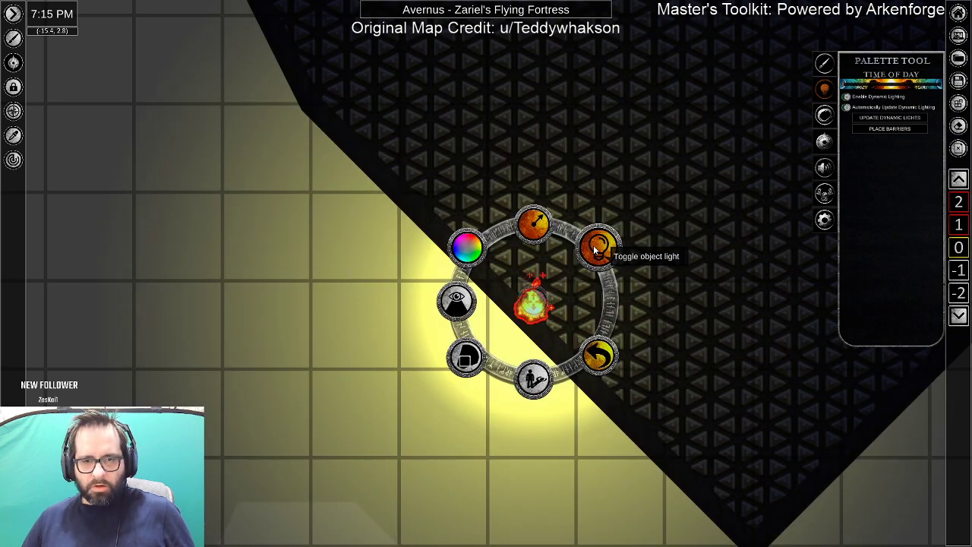
left_click_drag(533, 305, 560, 285)
Toggle shadows off for the hull piece surrounding the grated floor.
right_click(596, 396)
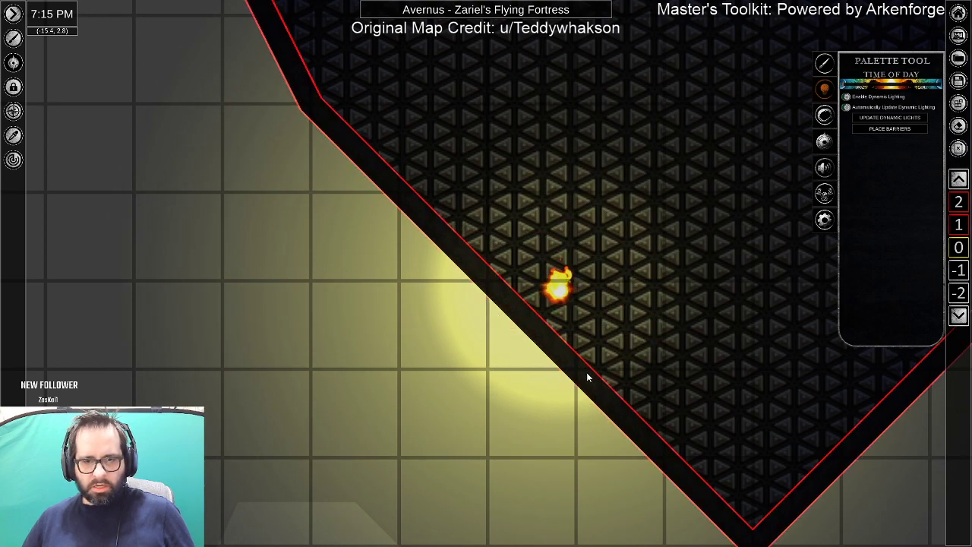
scroll(586, 364, "down", 4)
left_click(589, 139)
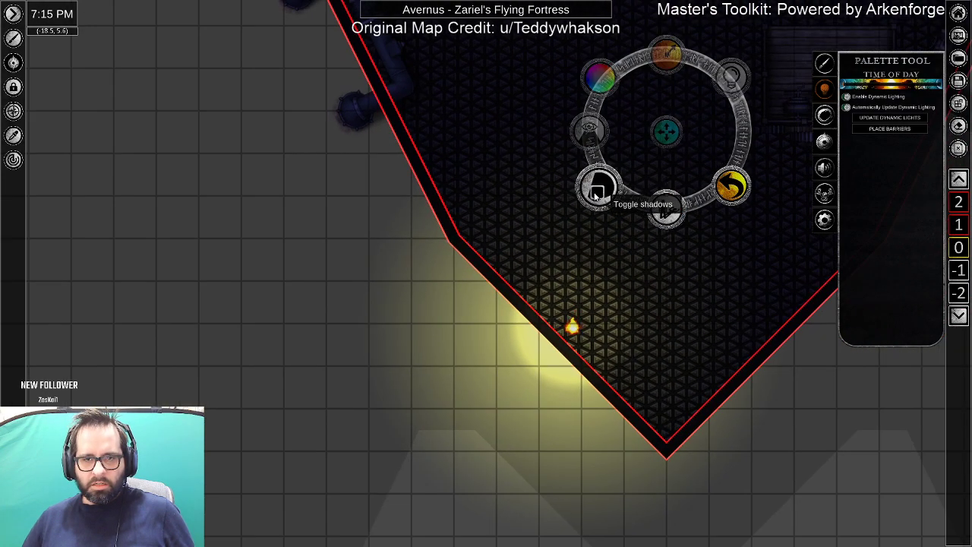
left_click(598, 186)
Move the torch flame back onto the inner side of the hull's lower-left edge.
scroll(527, 376, "up", 5)
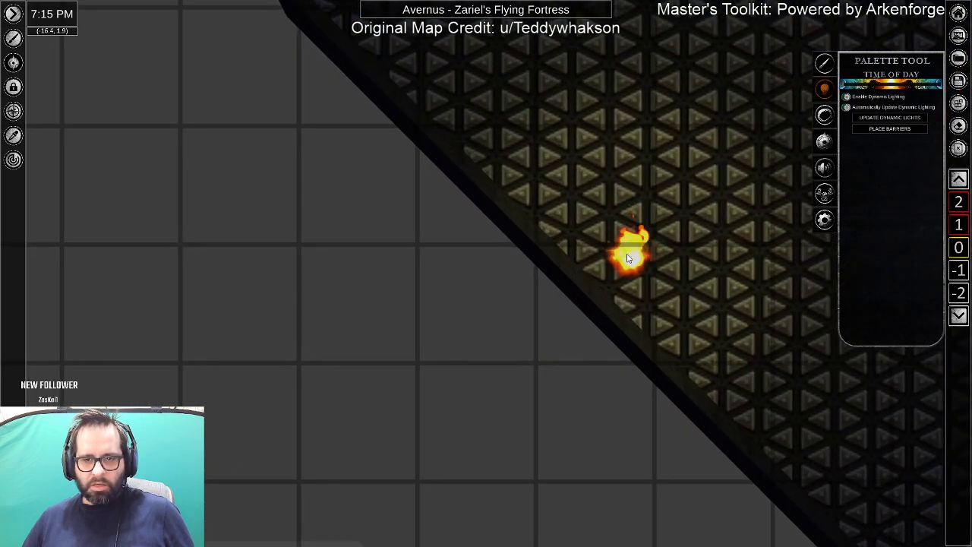
right_click(628, 258)
left_click_drag(628, 258, 595, 277)
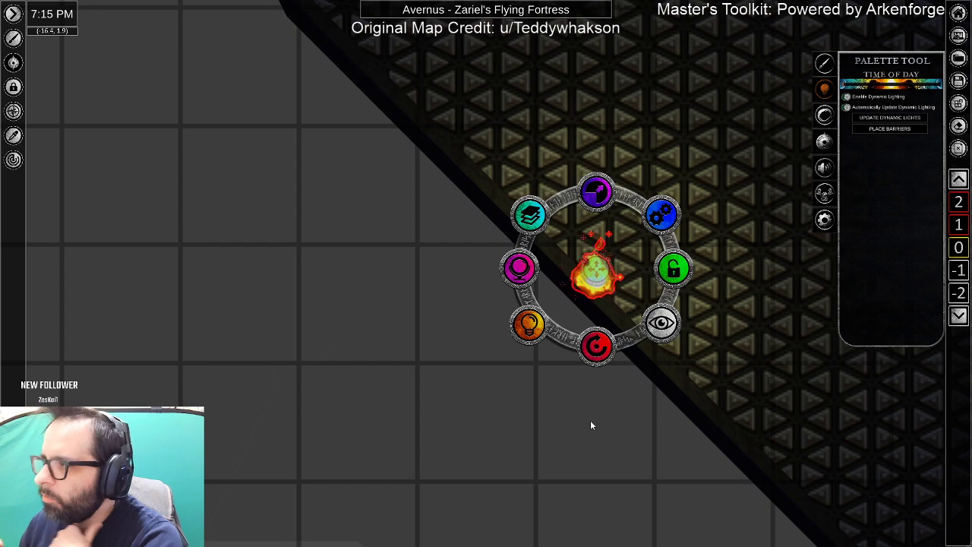
Search the palette for lamp and list only the image results.
left_click(825, 62)
left_click(892, 118)
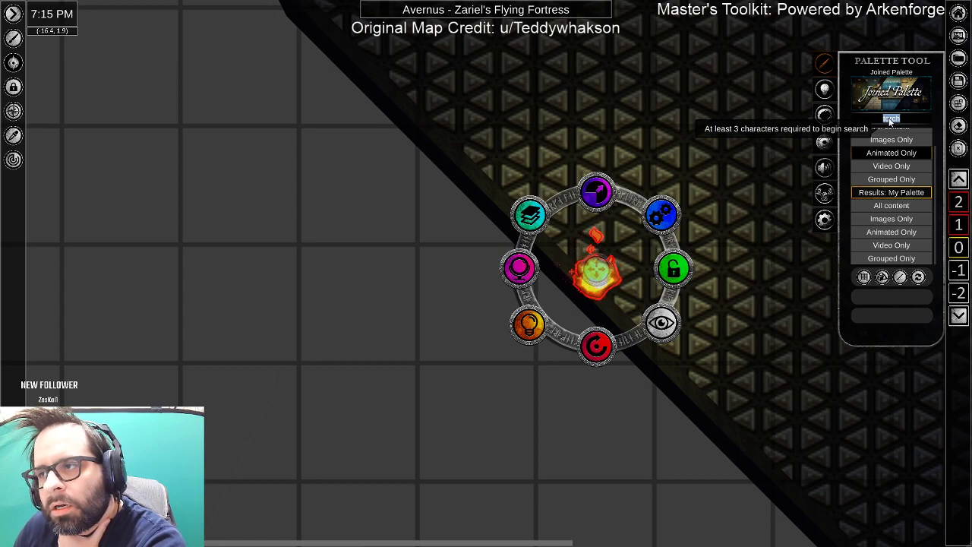
type("lamp")
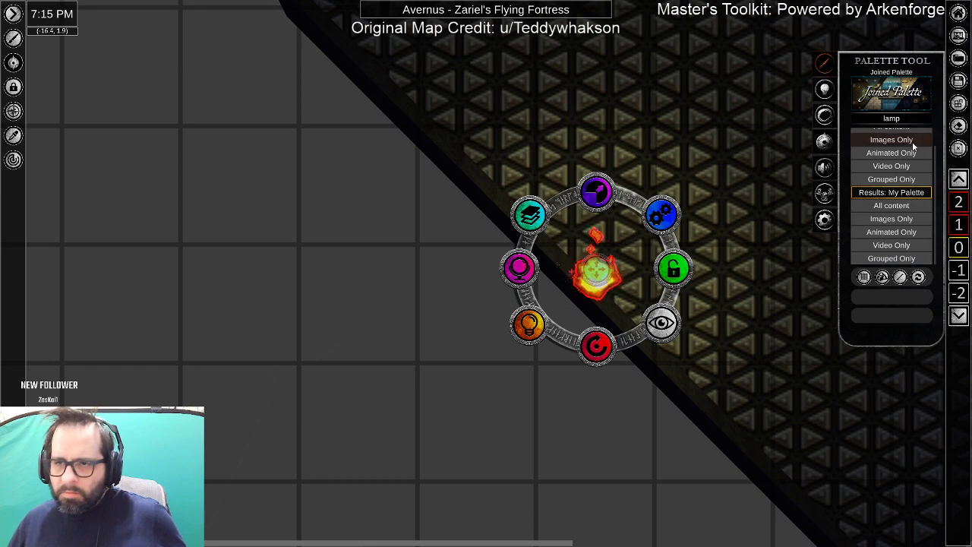
left_click(907, 141)
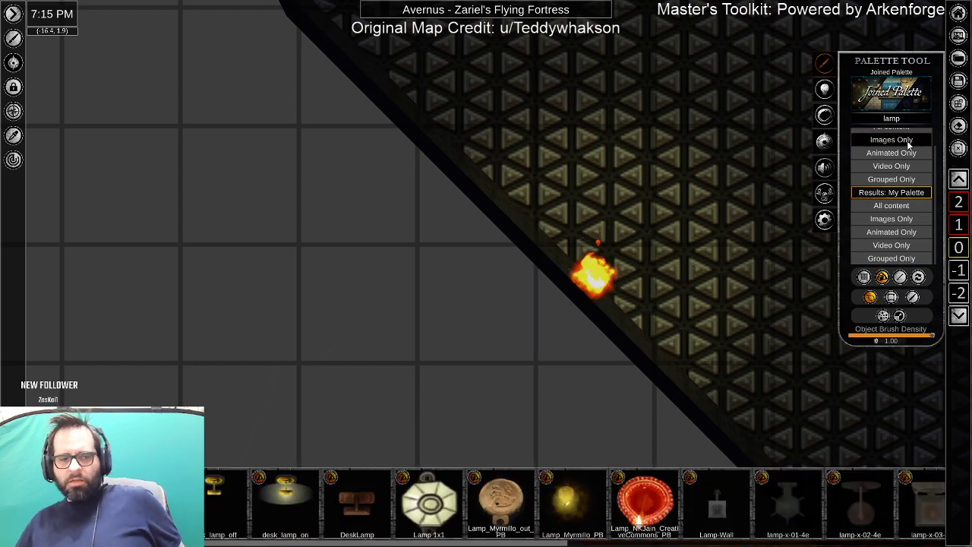
right_click(434, 397)
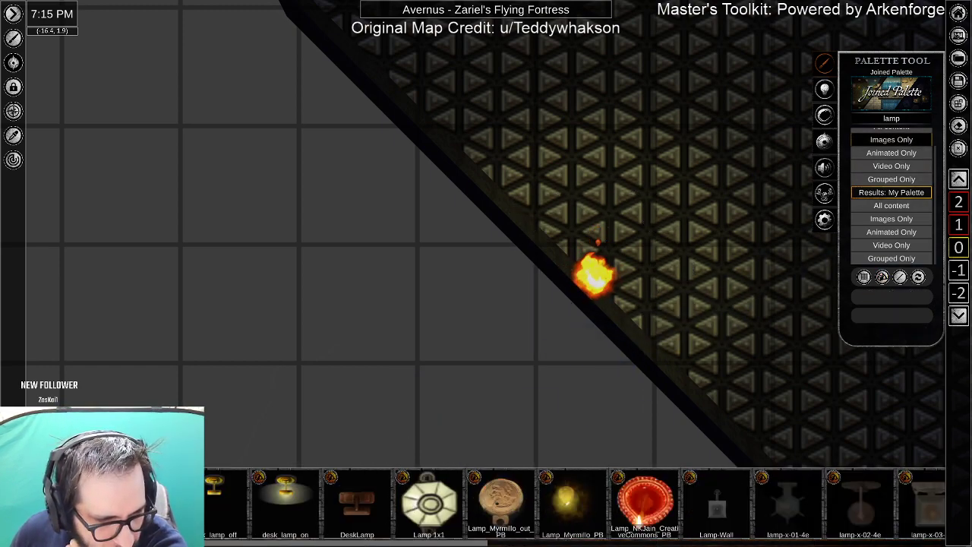
Place the desk_lamp_on and Lamp_Myrmillo_PB images on the grated floor beside the torch flame.
left_click(285, 500)
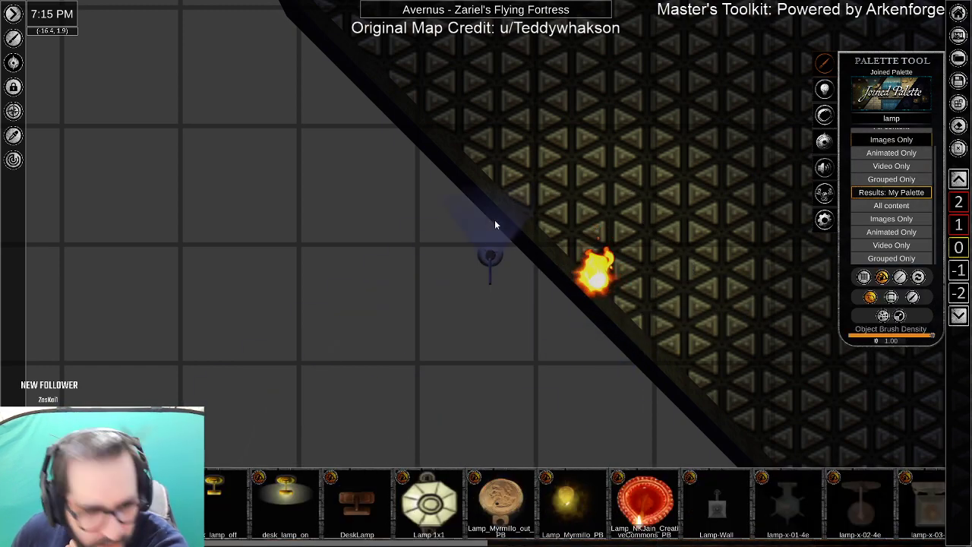
left_click(655, 222)
right_click(642, 386)
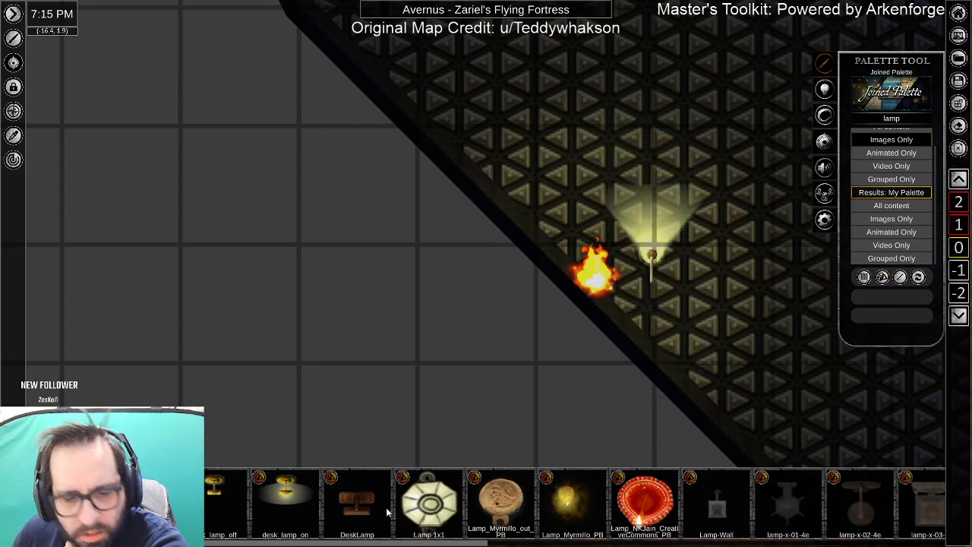
scroll(383, 517, "right", 5)
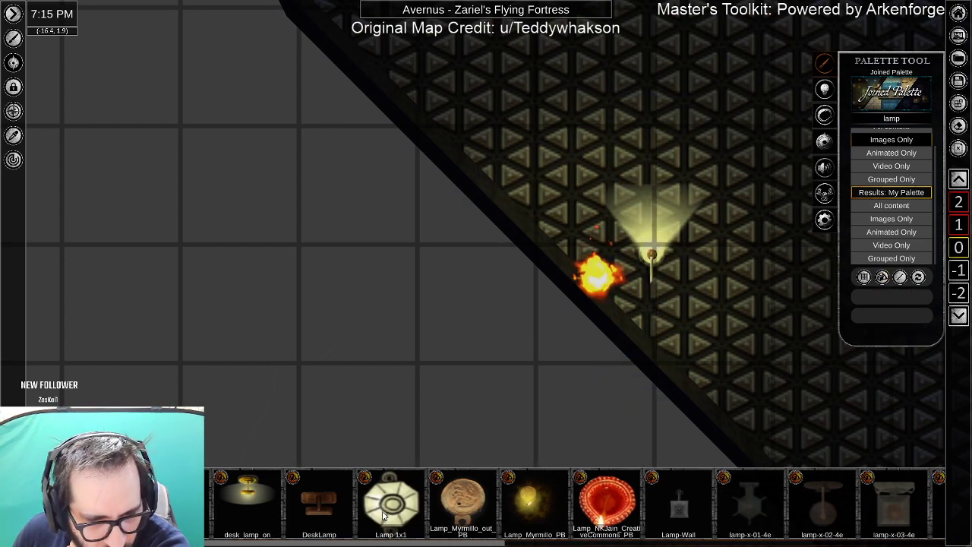
scroll(383, 517, "right", 4)
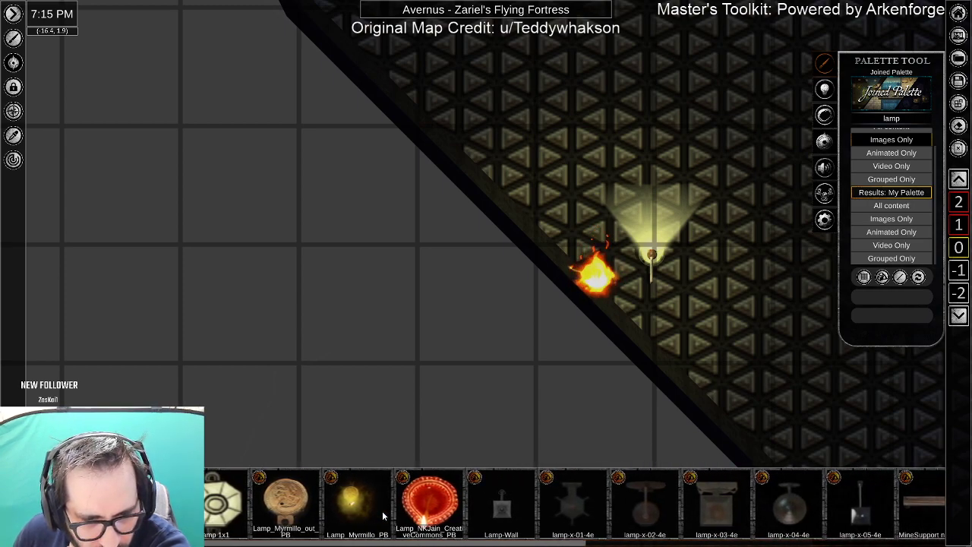
left_click_drag(355, 516, 597, 152)
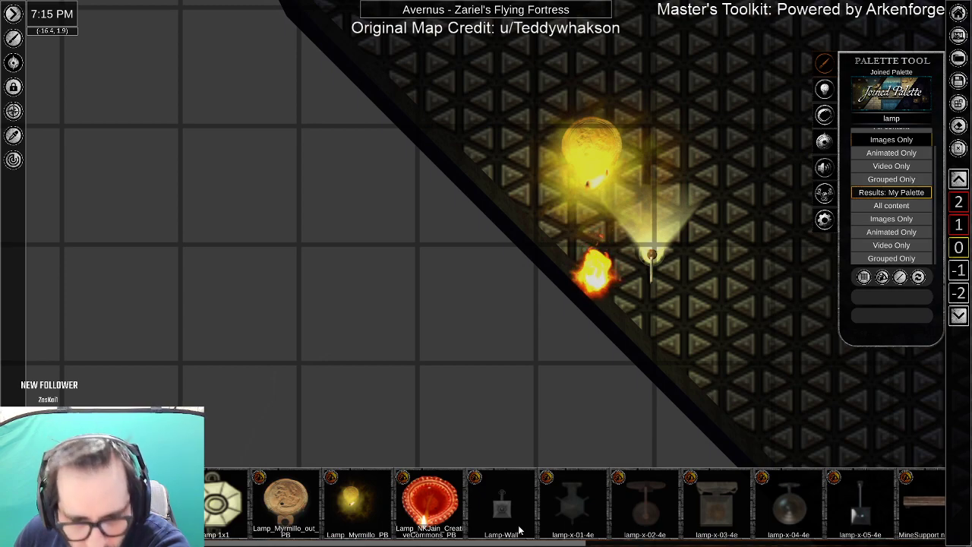
Look through the remaining lamp images, including the wall and street lamps.
scroll(522, 525, "right", 3)
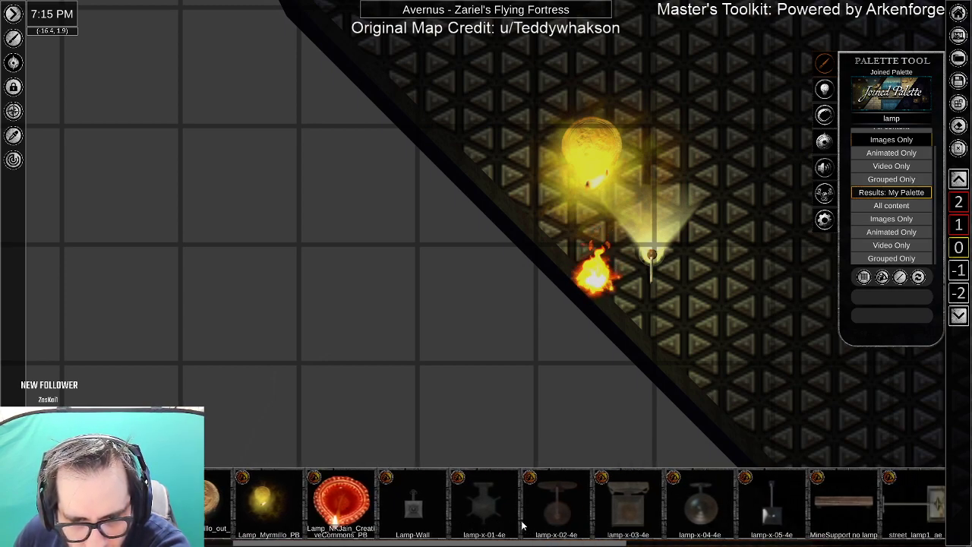
scroll(522, 524, "right", 4)
scroll(522, 524, "right", 2)
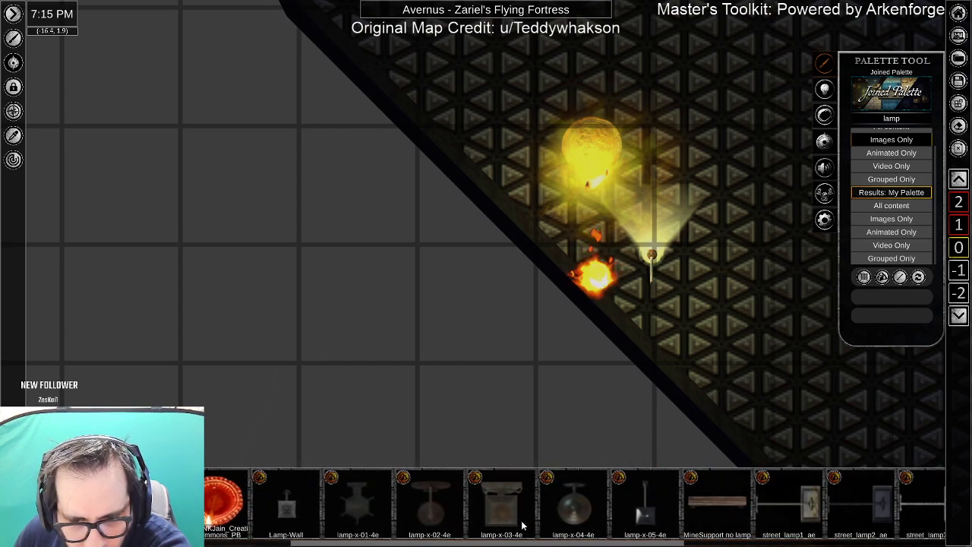
scroll(522, 525, "right", 3)
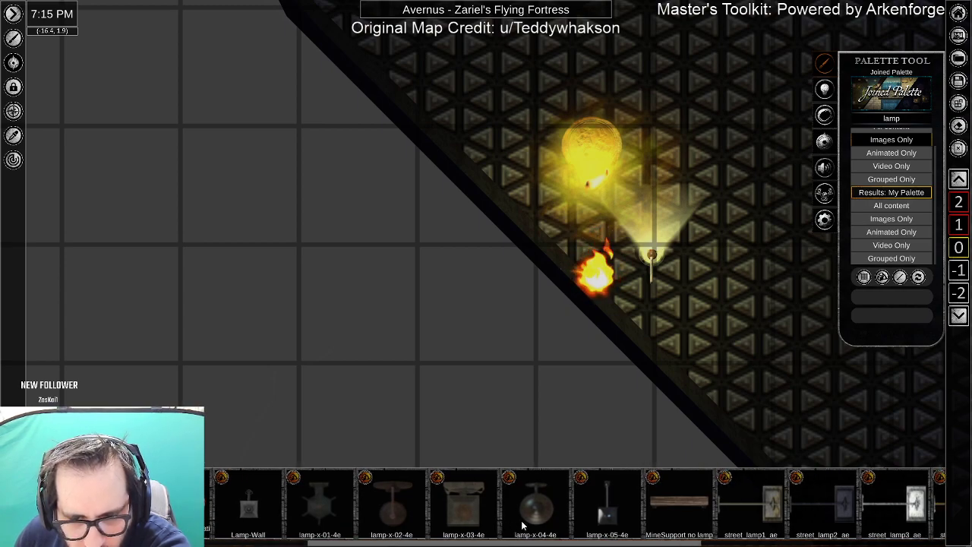
scroll(522, 524, "right", 3)
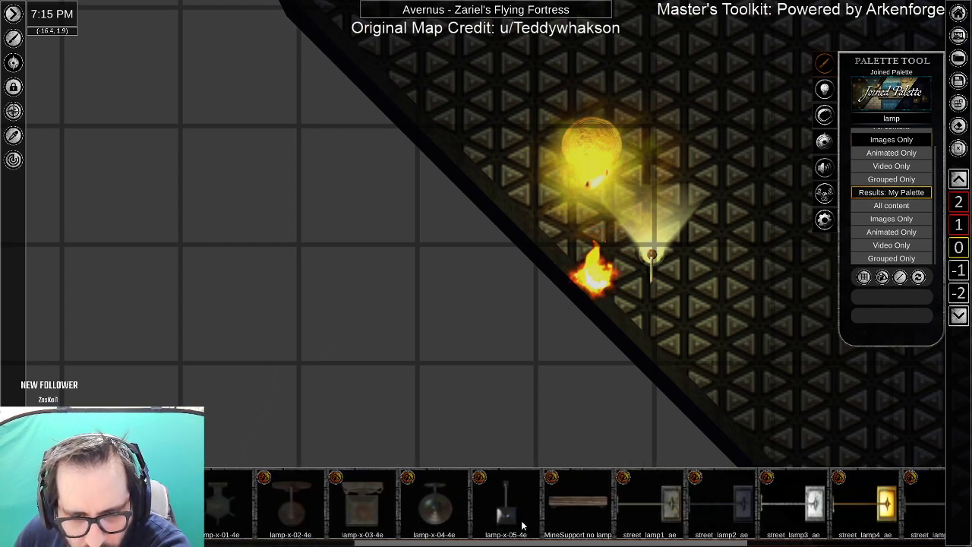
Browse the lamp results and place a street_lamp3_ae on the metal floor just below the cone-shaped light.
scroll(522, 525, "right", 10)
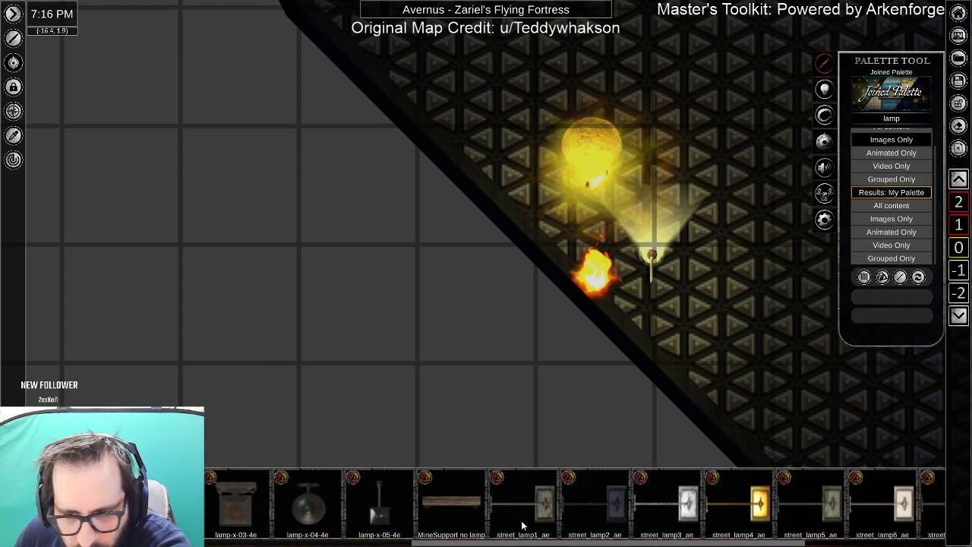
scroll(522, 524, "right", 10)
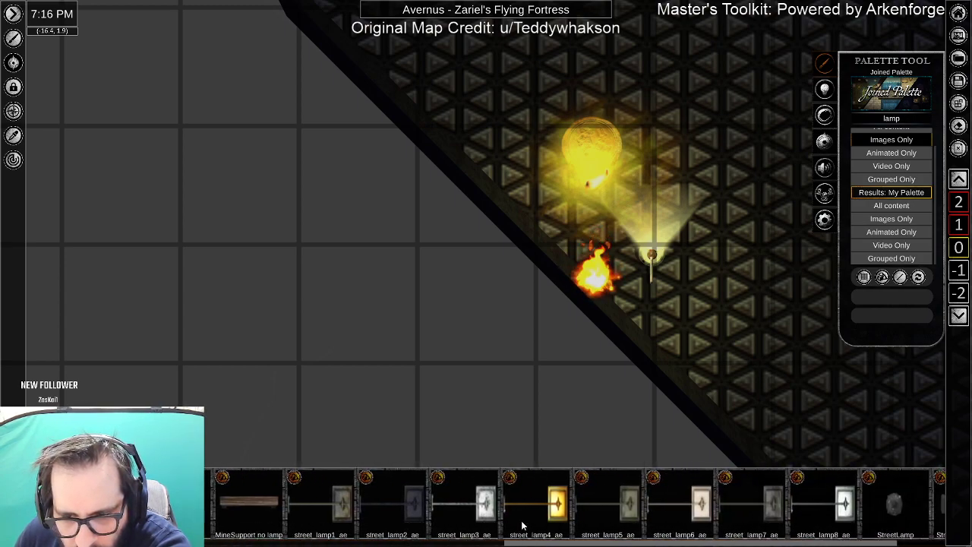
scroll(522, 526, "left", 3)
scroll(522, 525, "right", 3)
scroll(522, 524, "left", 12)
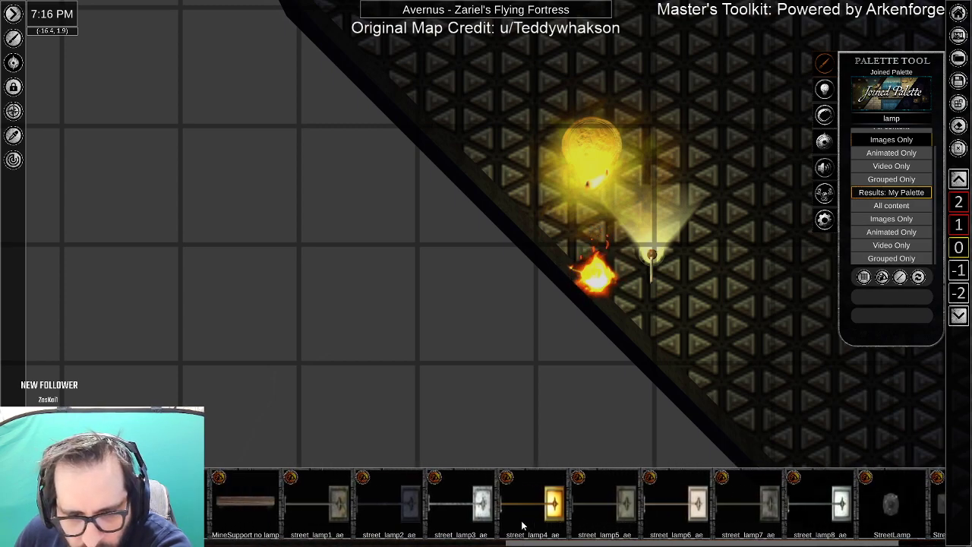
scroll(522, 525, "left", 5)
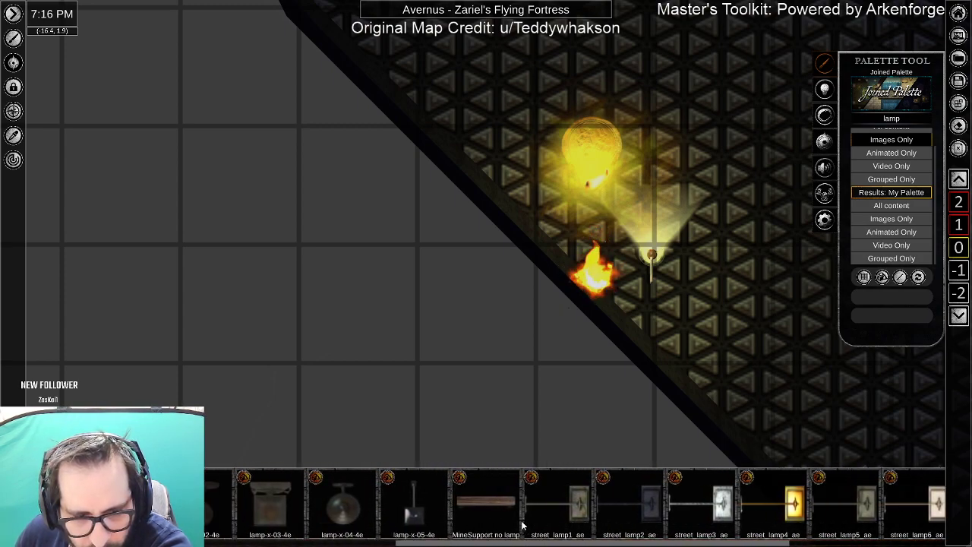
scroll(522, 525, "left", 5)
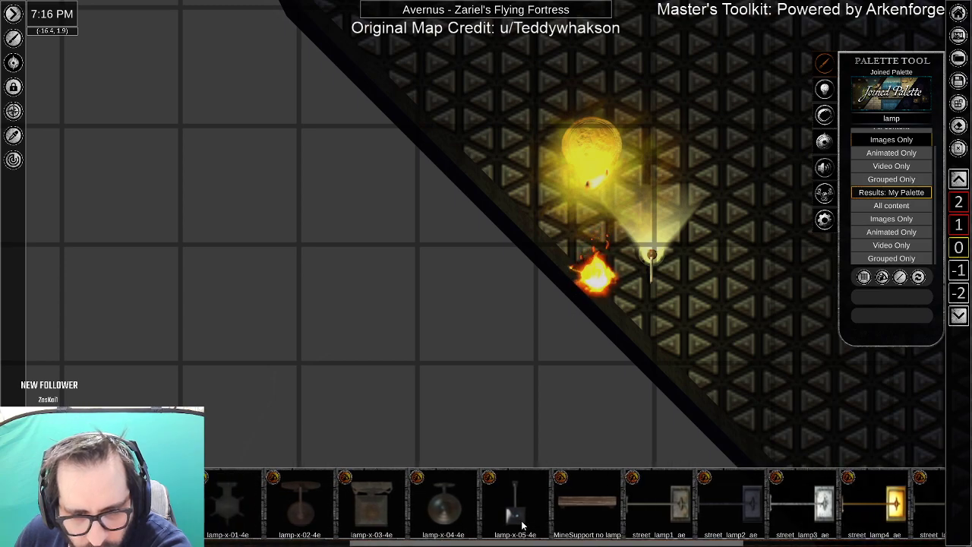
scroll(521, 525, "right", 4)
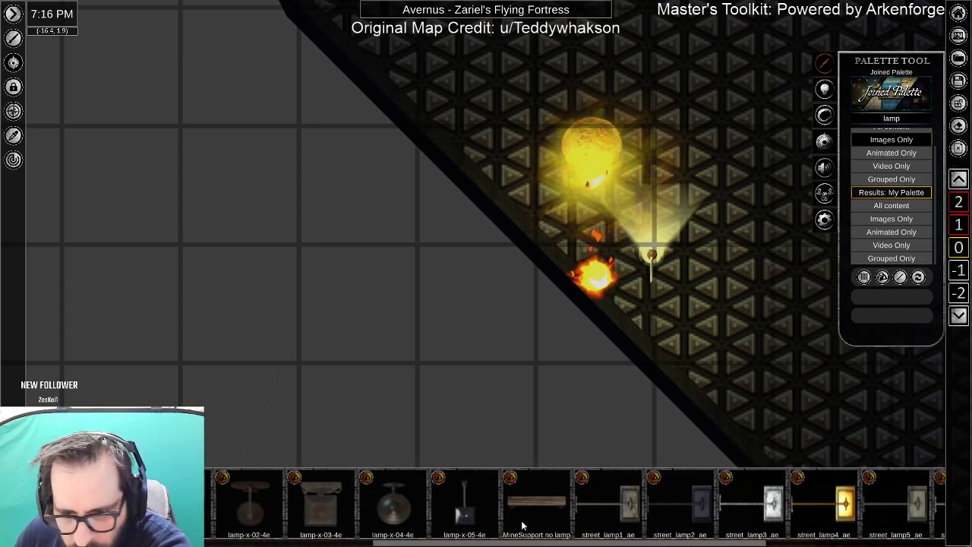
scroll(577, 517, "right", 6)
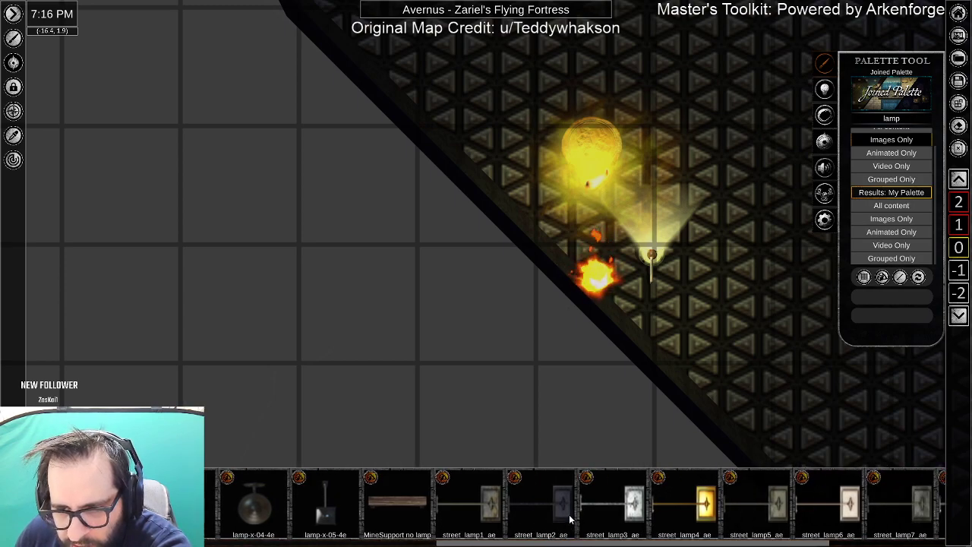
left_click(615, 512)
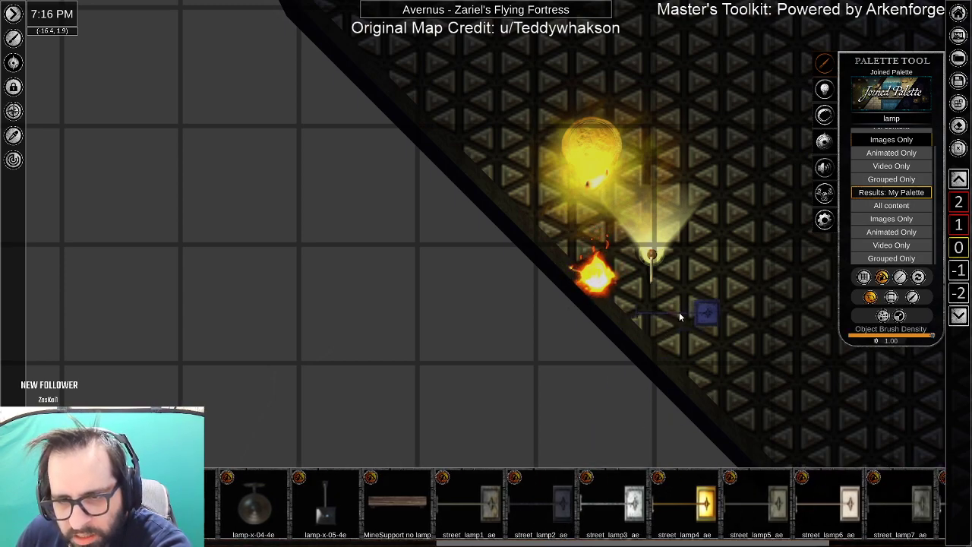
left_click(679, 317)
right_click(587, 408)
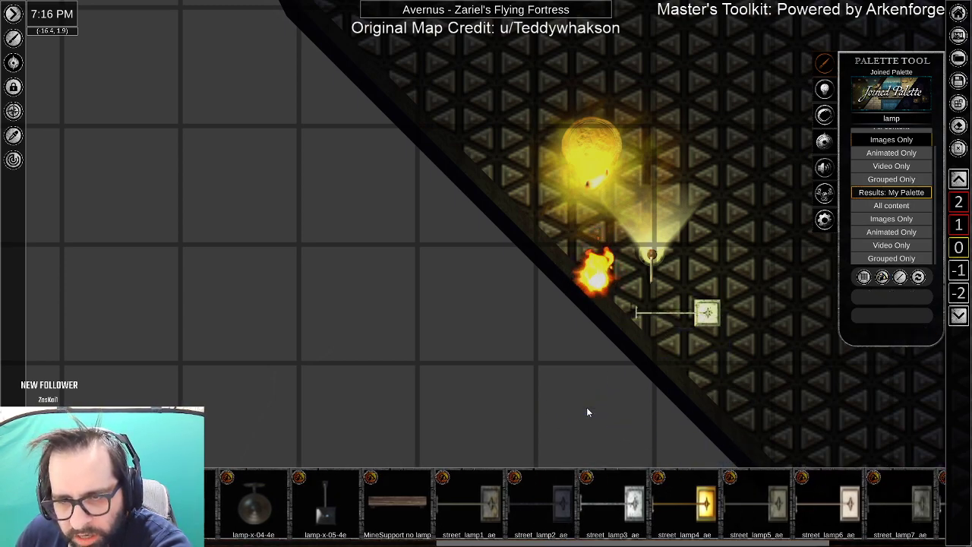
Delete the flame, the cone-shaped light and the glowing yellow globe from the map.
left_click(596, 275)
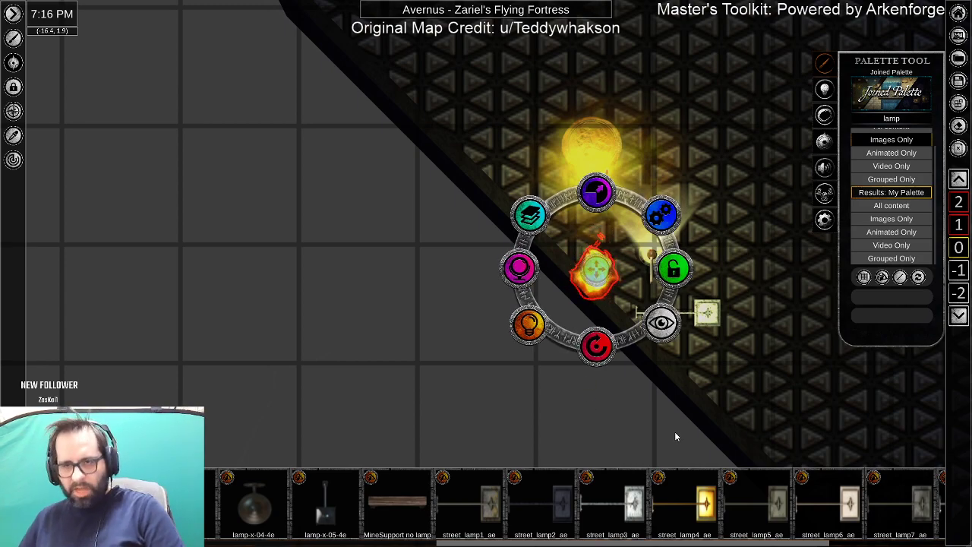
key("Delete")
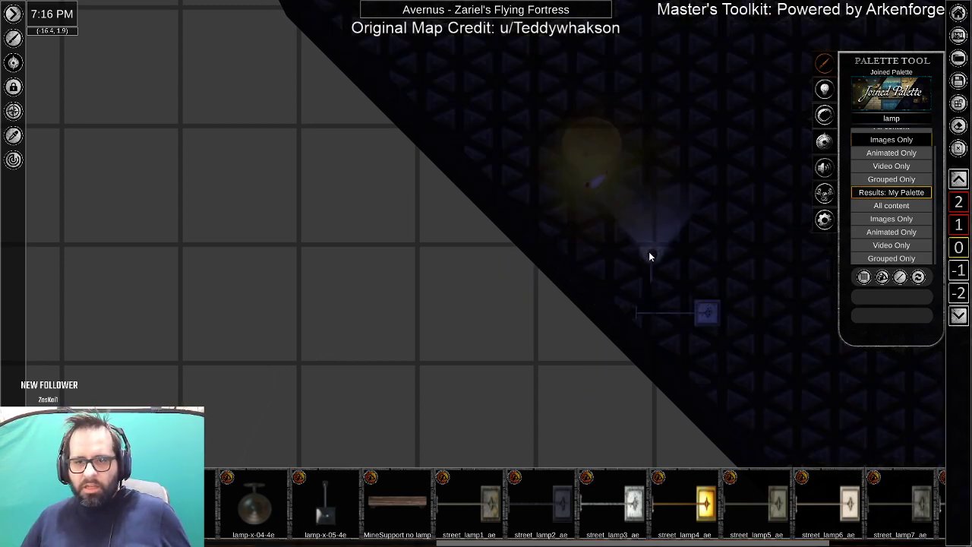
left_click(650, 253)
left_click(610, 145, "shift")
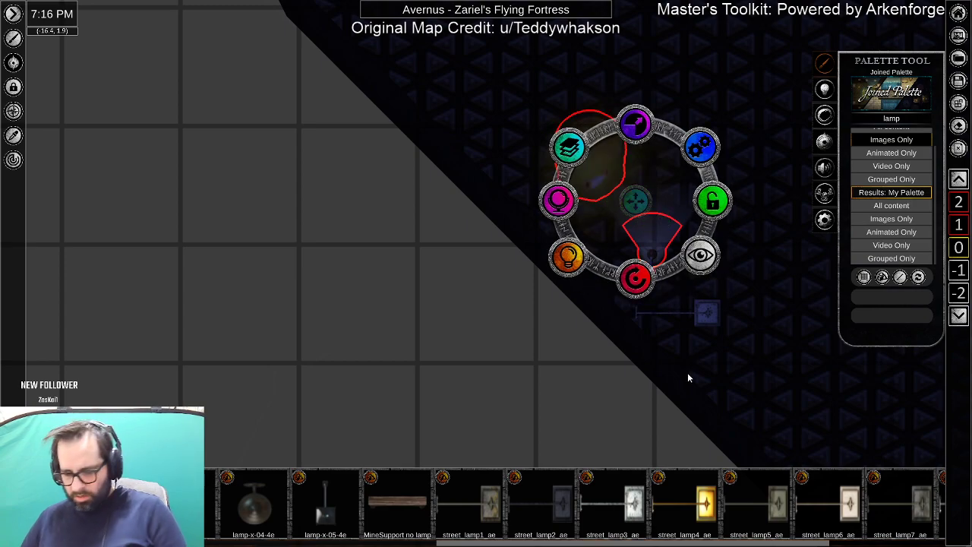
key("Delete")
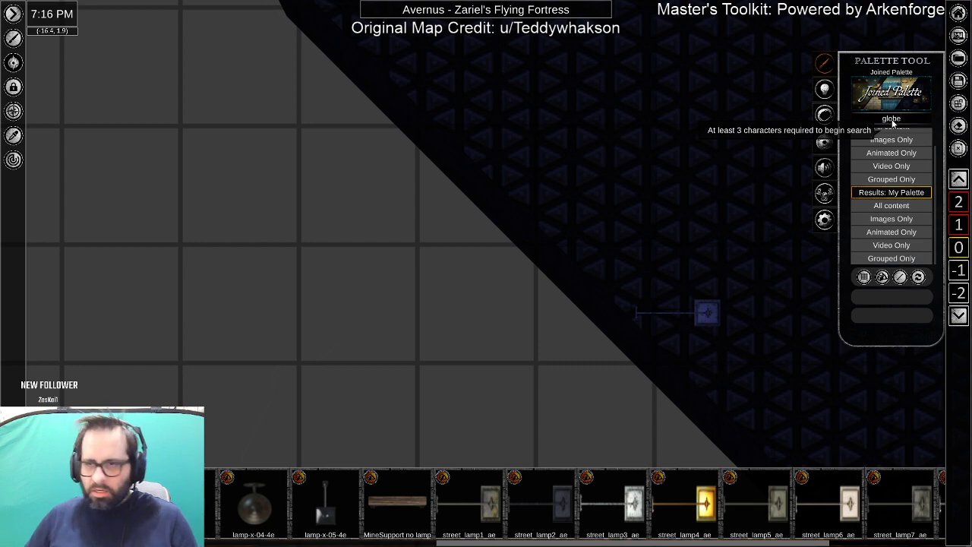
Search the palette for globe, restrict the results to images, and place a blue globe above the street lamp.
left_click(889, 141)
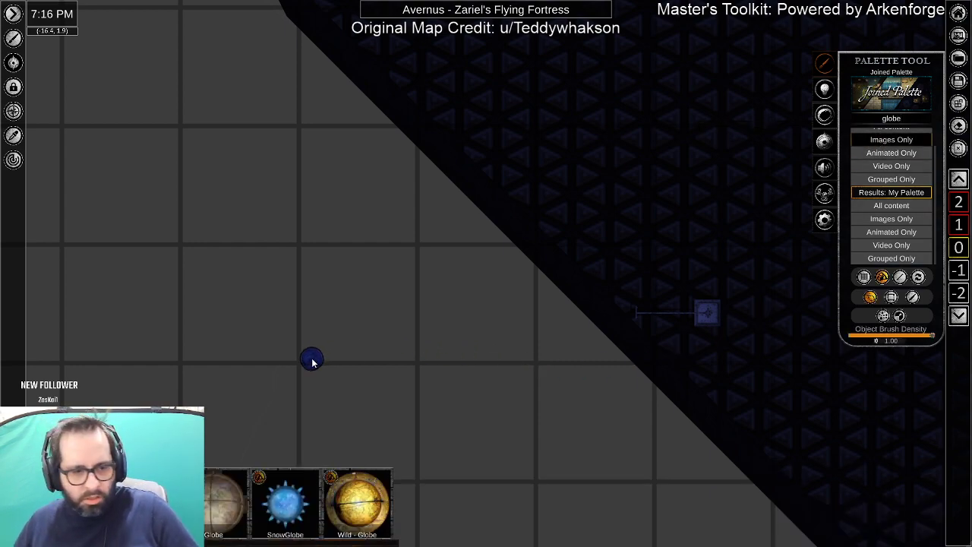
right_click(654, 294)
Rotate the street lamp diagonally, shrink it and move it against the fortress's diagonal edge.
left_click(719, 315)
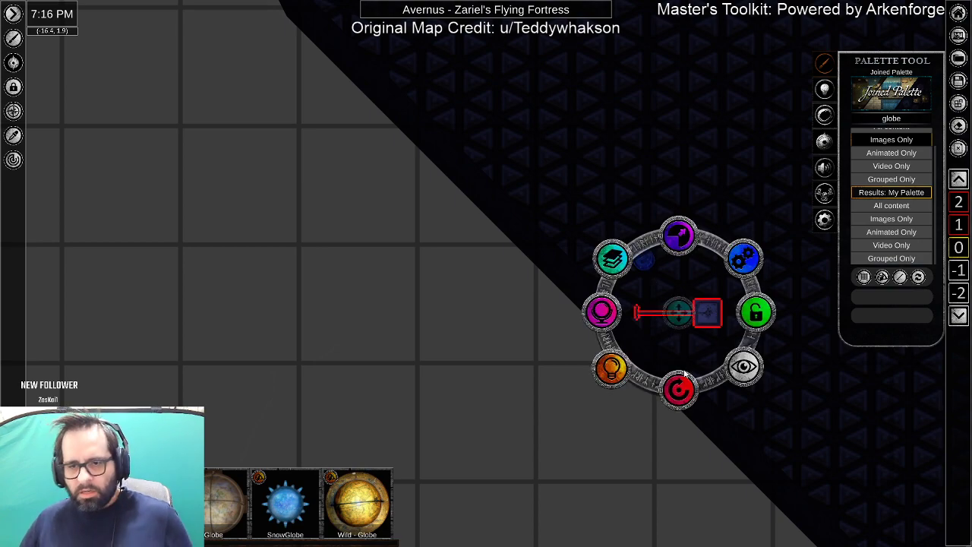
left_click_drag(665, 391, 721, 375)
left_click_drag(673, 316, 596, 228)
left_click_drag(595, 152, 597, 180)
left_click_drag(598, 228, 571, 260)
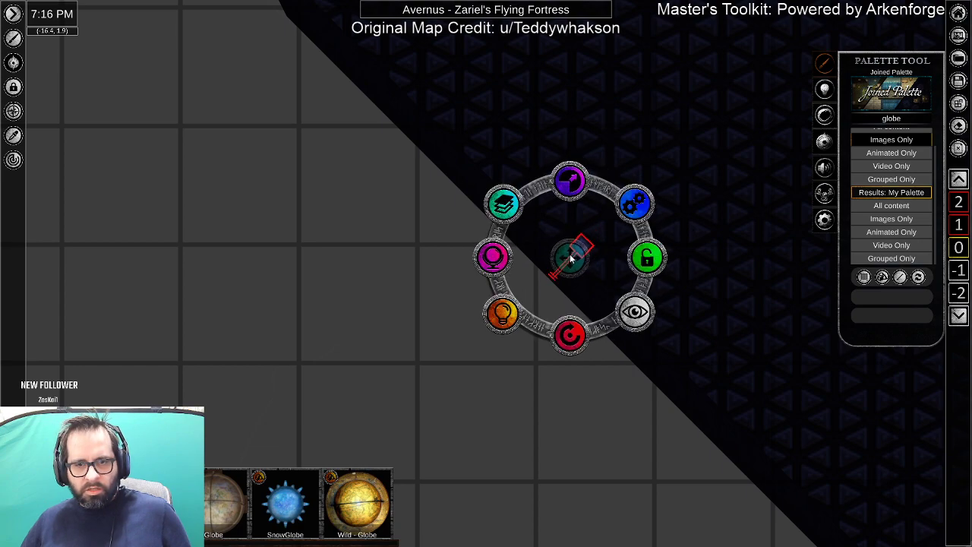
Move the blue globe onto the head of the street lamp.
left_click(725, 329)
left_click(638, 262)
left_click_drag(642, 259, 584, 249)
Turn on the object light of the blue globe.
scroll(608, 269, "up", 5)
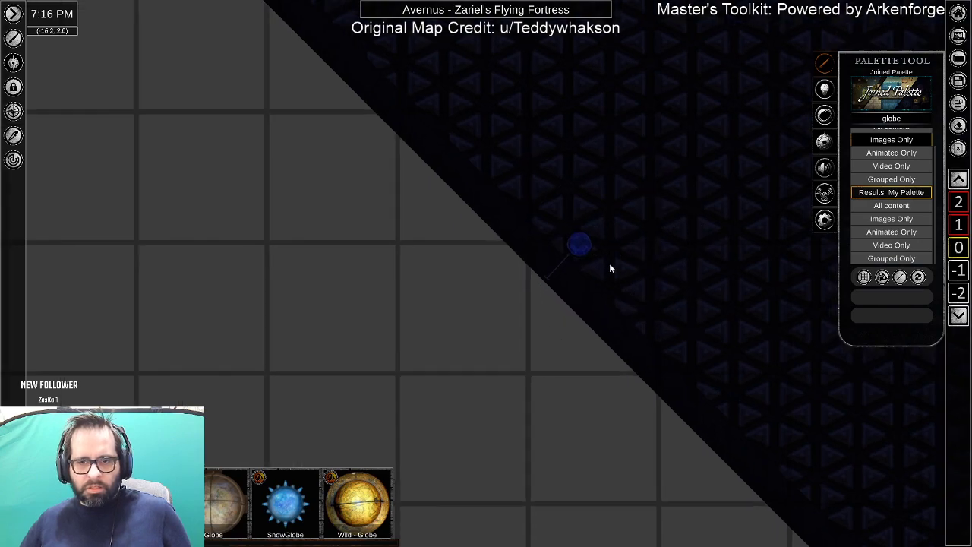
left_click(562, 225)
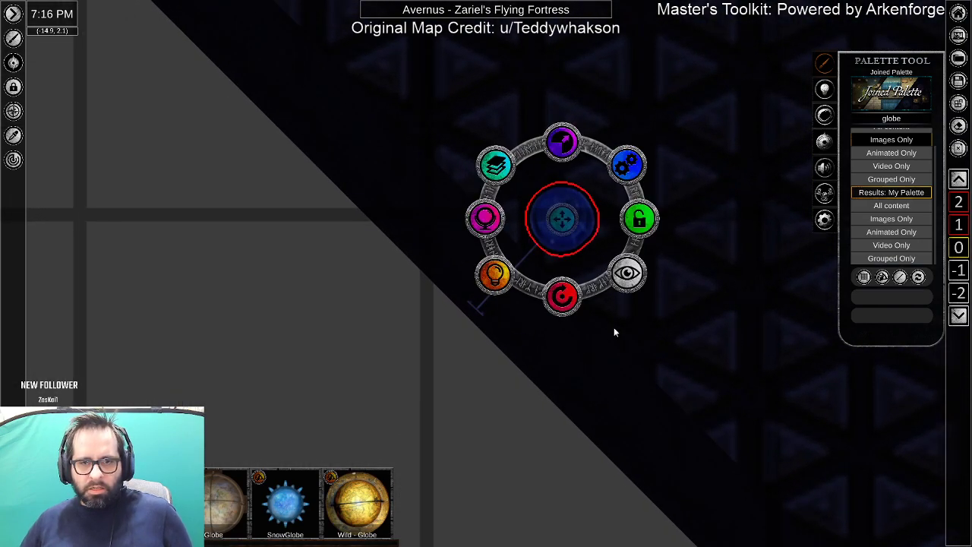
left_click(492, 275)
left_click(627, 165)
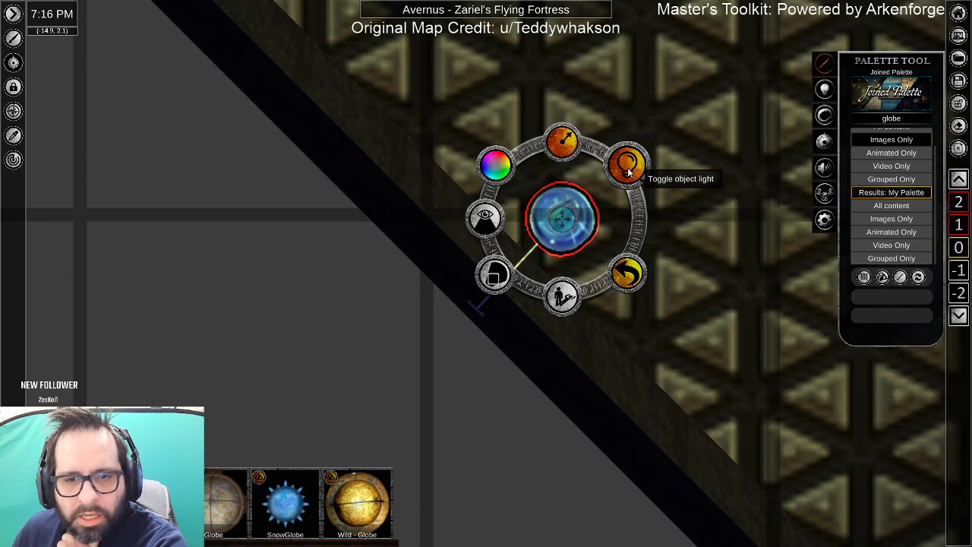
Set the globe's light radius to 4 squares.
scroll(773, 296, "down", 2)
scroll(774, 297, "down", 1)
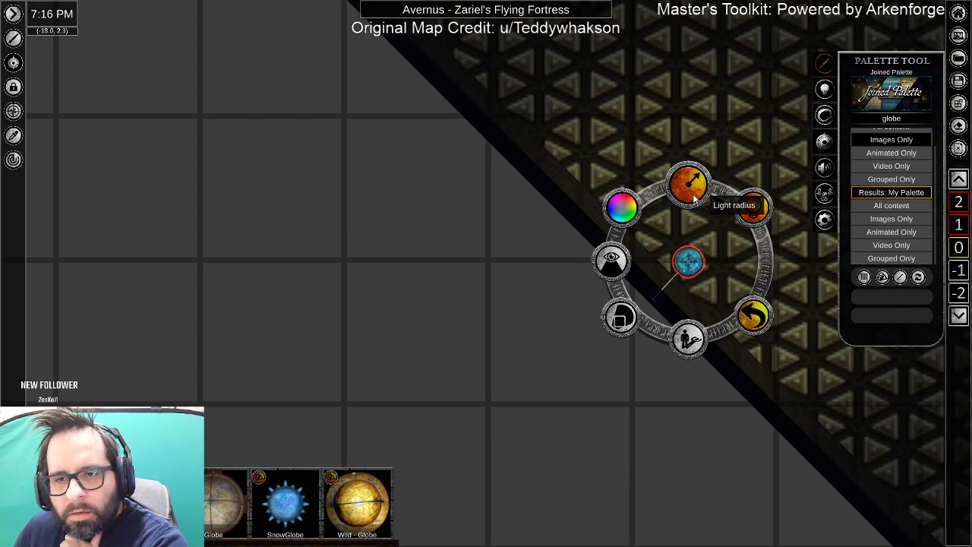
scroll(636, 310, "up", 2)
scroll(636, 310, "down", 2)
scroll(592, 335, "up", 2)
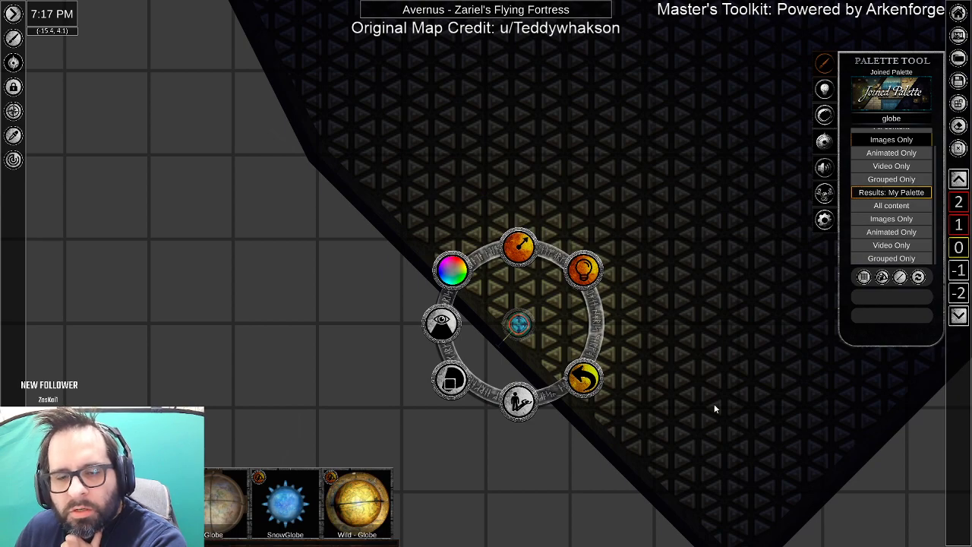
scroll(660, 345, "up", 2)
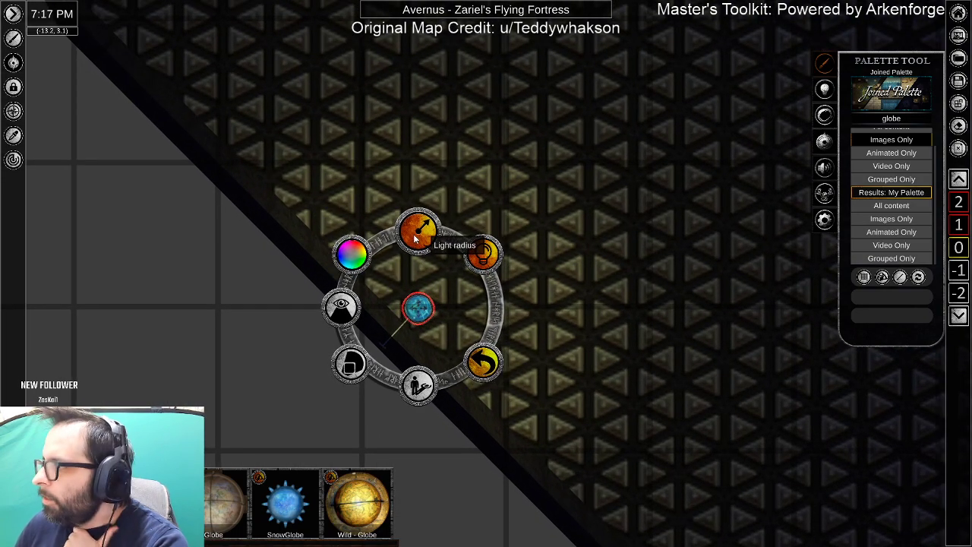
left_click(415, 238)
left_click(415, 176)
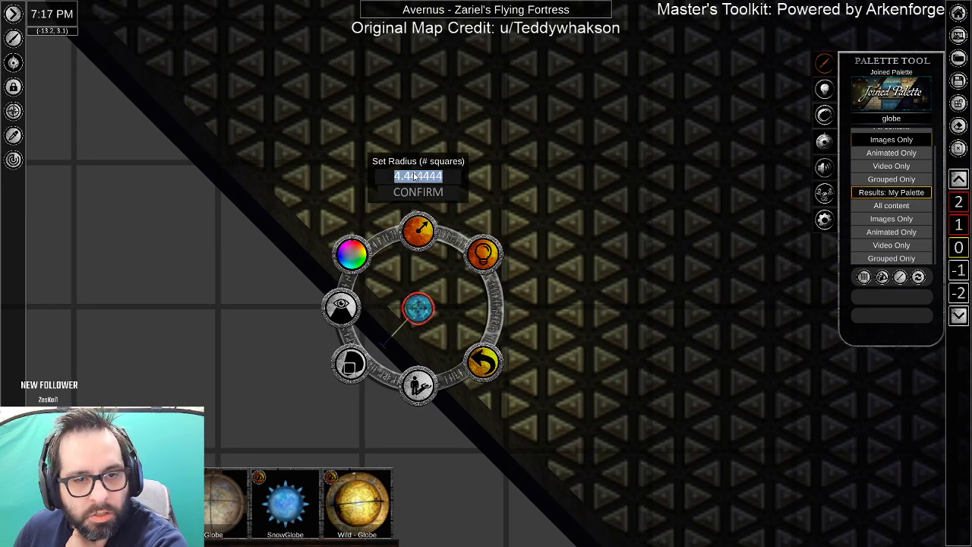
type("4")
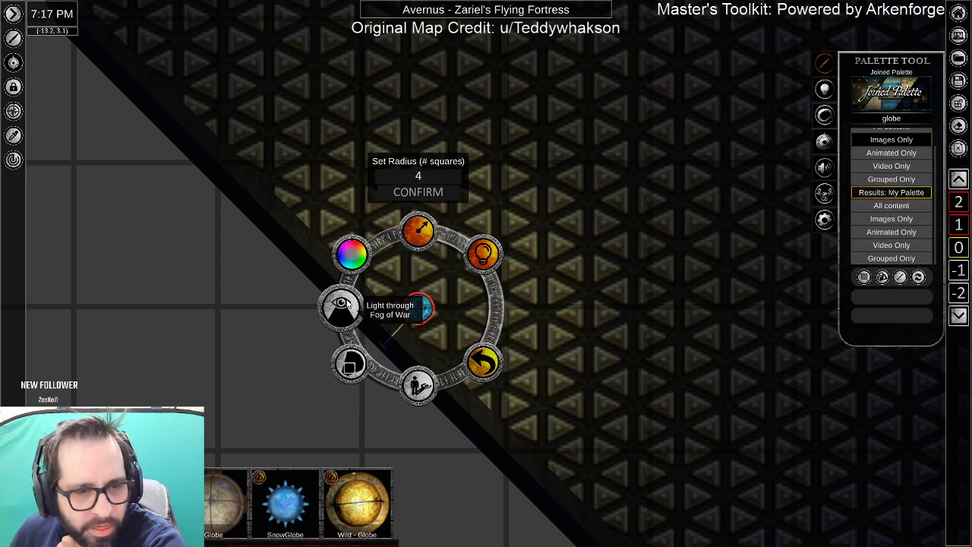
Change the globe's light colour to a pale blue.
left_click(348, 258)
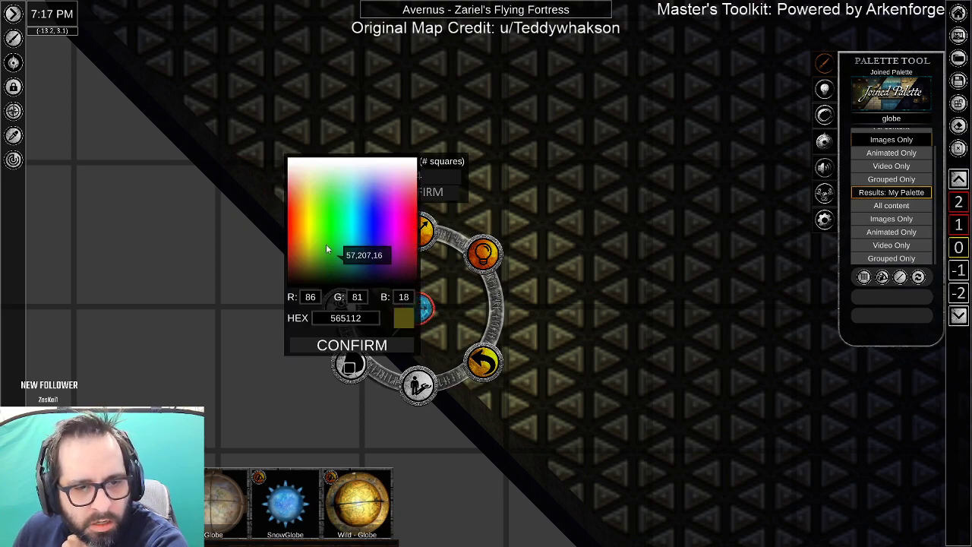
left_click(324, 255)
left_click_drag(341, 251, 349, 178)
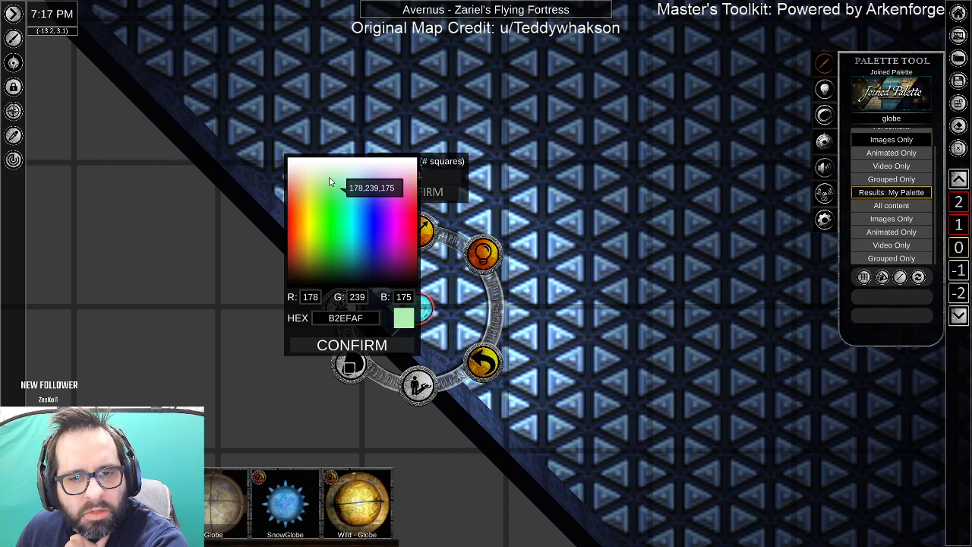
scroll(643, 369, "down", 10)
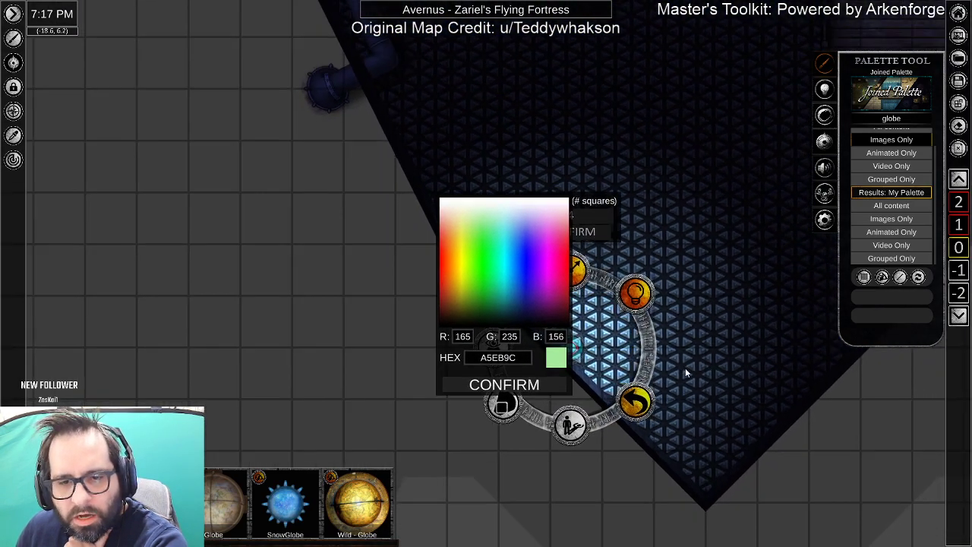
left_click_drag(686, 369, 635, 304)
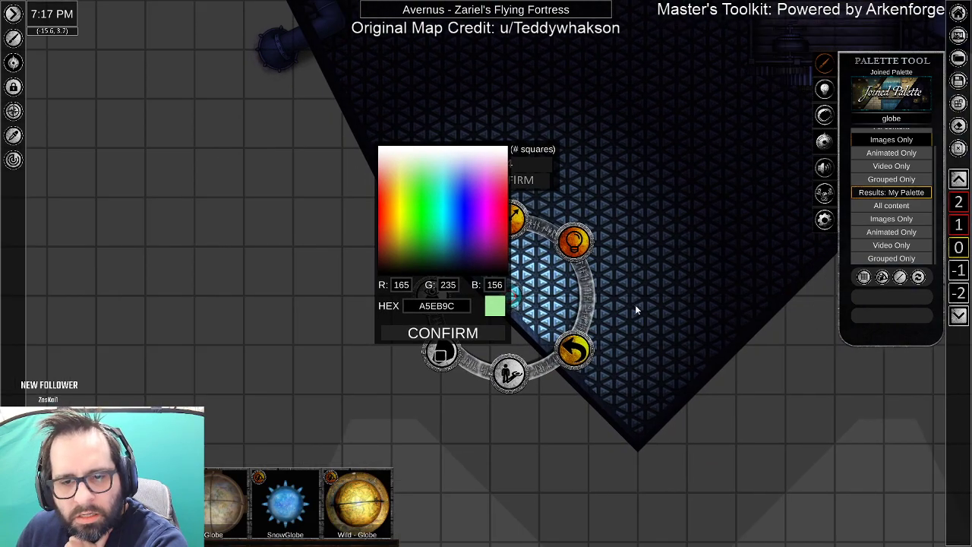
left_click(550, 305)
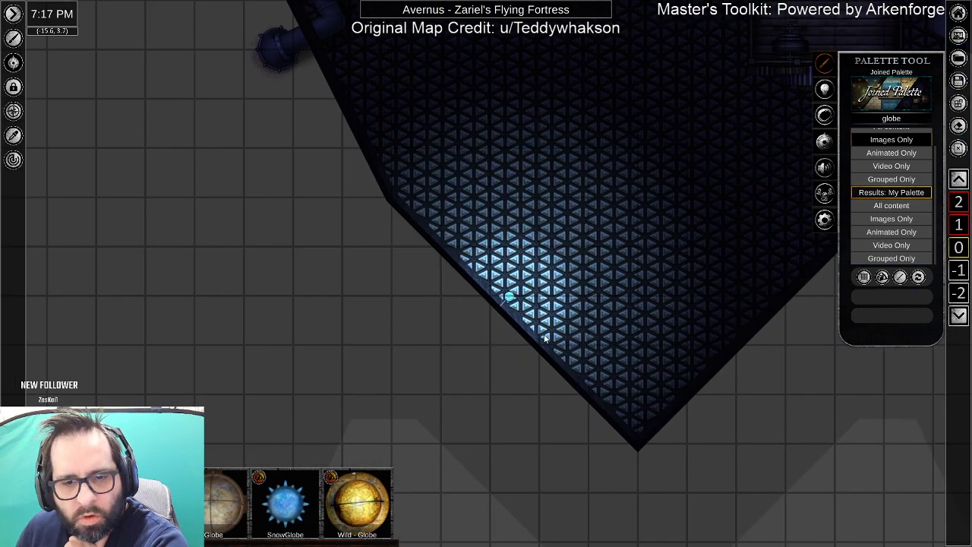
Move the blue globe to the bottom of the layer order, beneath the street lamp.
right_click(509, 298)
scroll(537, 326, "up", 5)
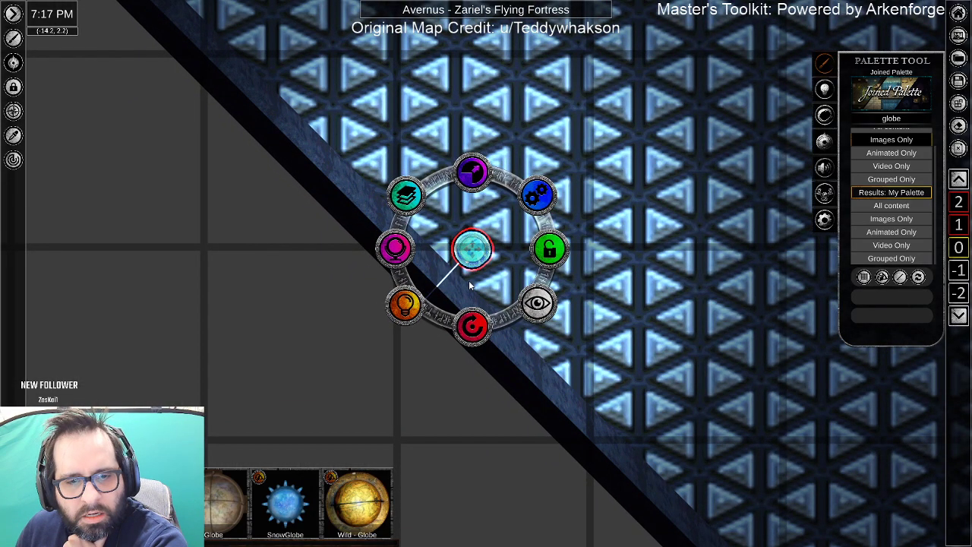
left_click(405, 196)
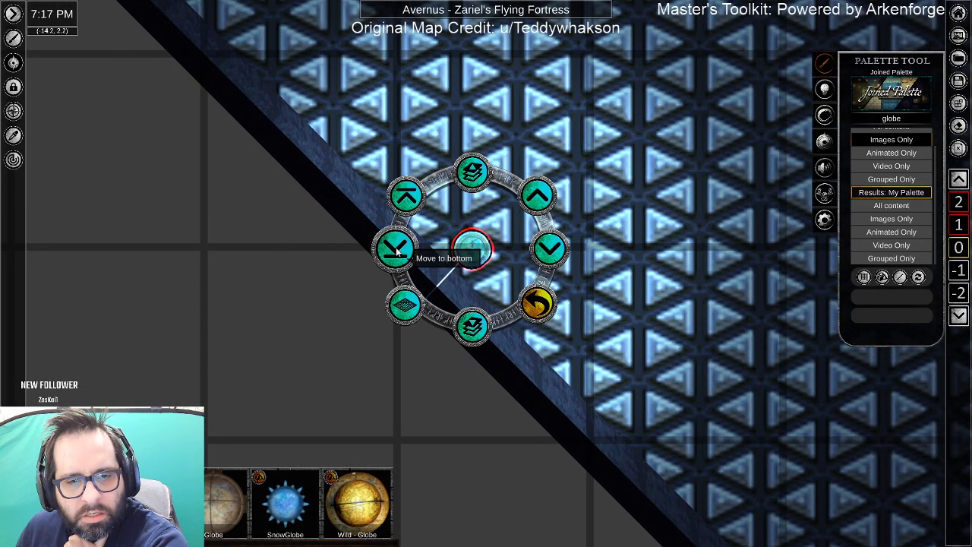
right_click(462, 259)
left_click(396, 206)
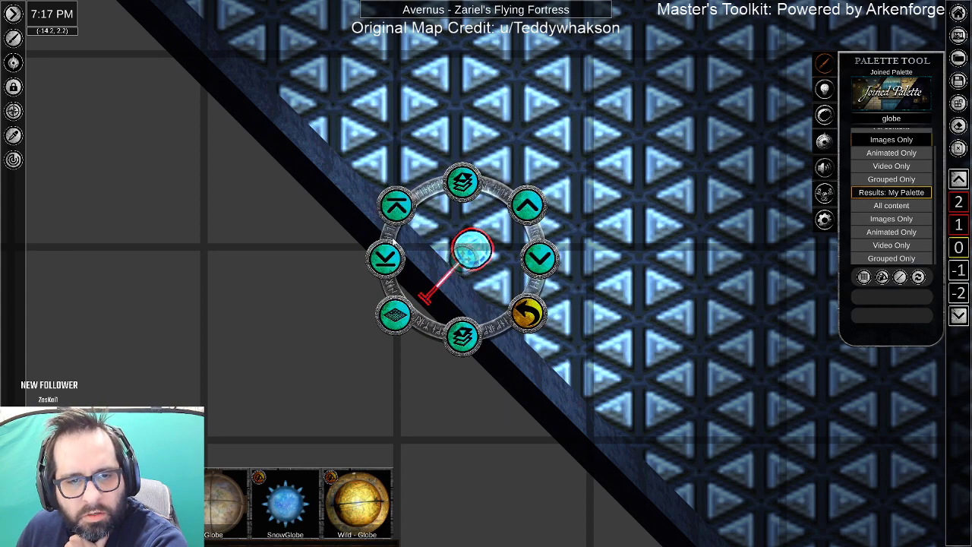
left_click(508, 282)
right_click(472, 248)
left_click(406, 196)
left_click(396, 248)
left_click(537, 304)
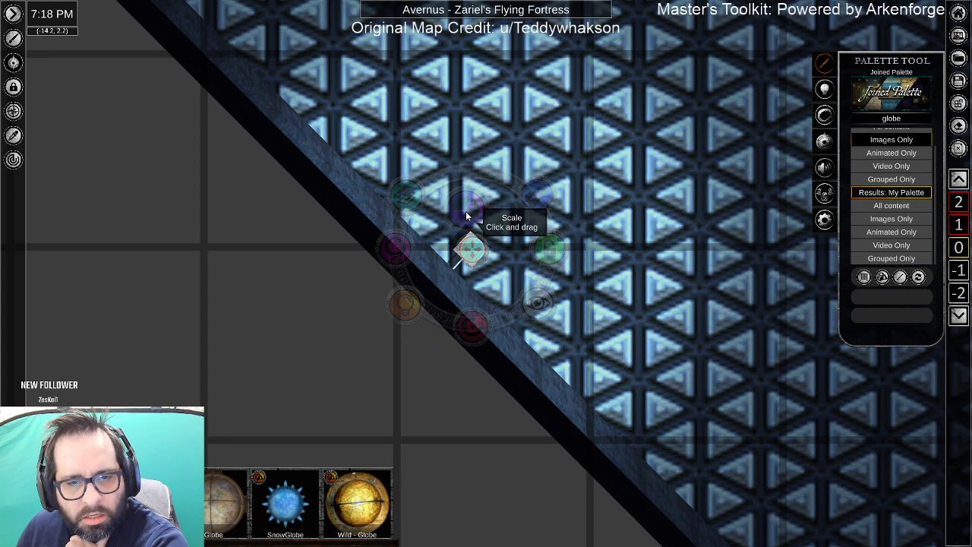
left_click(513, 273)
left_click(469, 250)
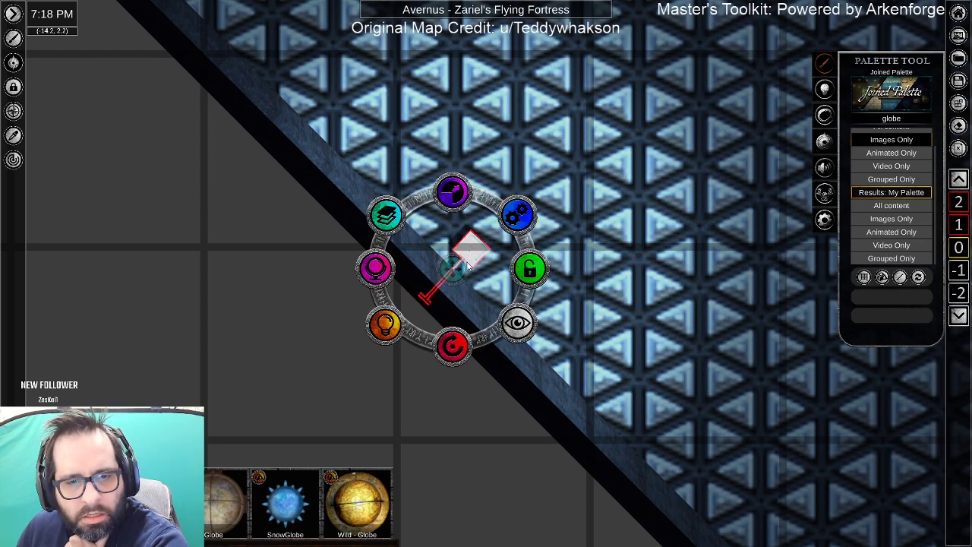
left_click(383, 325)
left_click(388, 333)
left_click(388, 333)
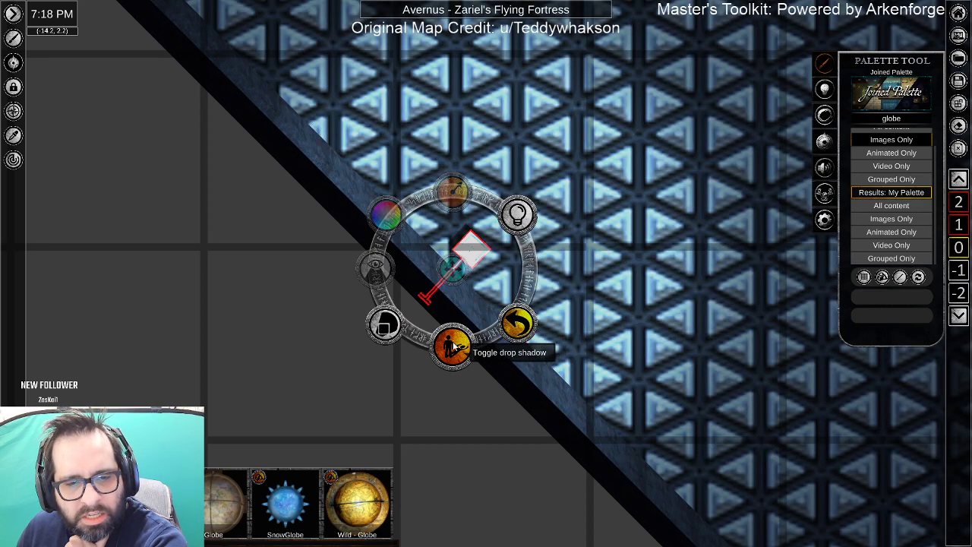
left_click(536, 358)
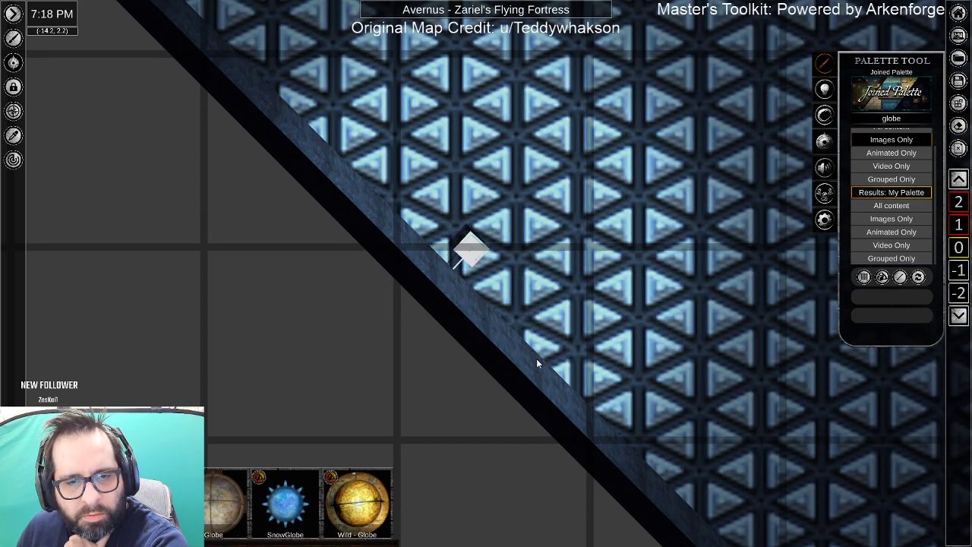
Move the blue globe out from beneath the street lamp onto the open deck beside it.
left_click(471, 254)
left_click(471, 255)
left_click(514, 239)
left_click(597, 302)
left_click(642, 316)
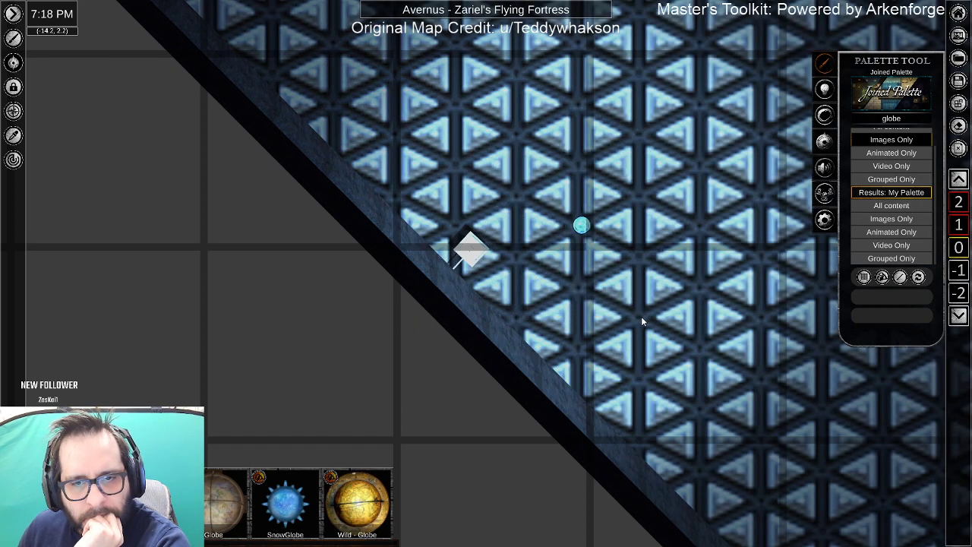
Open the light colour settings of the blue globe on the deck and copy the colour's hex code.
left_click(467, 256)
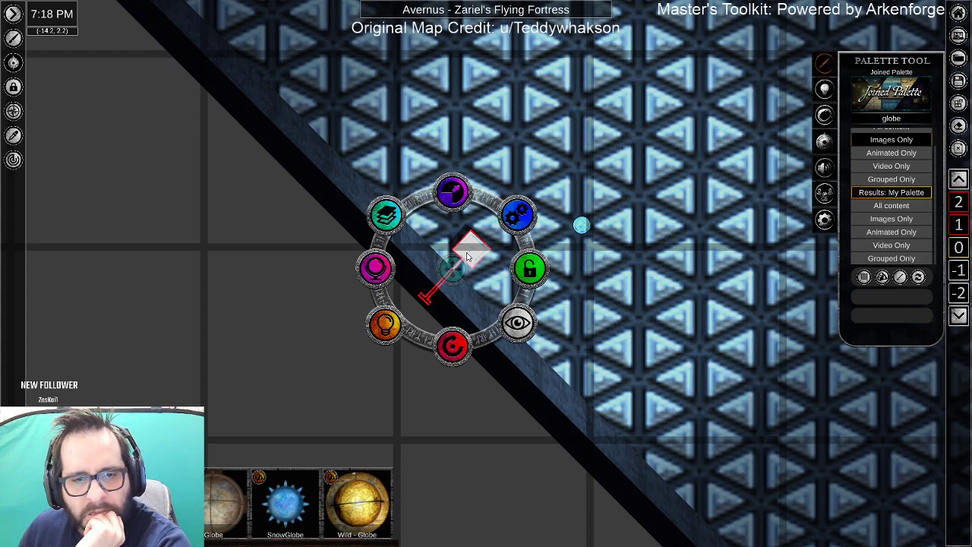
left_click(582, 225)
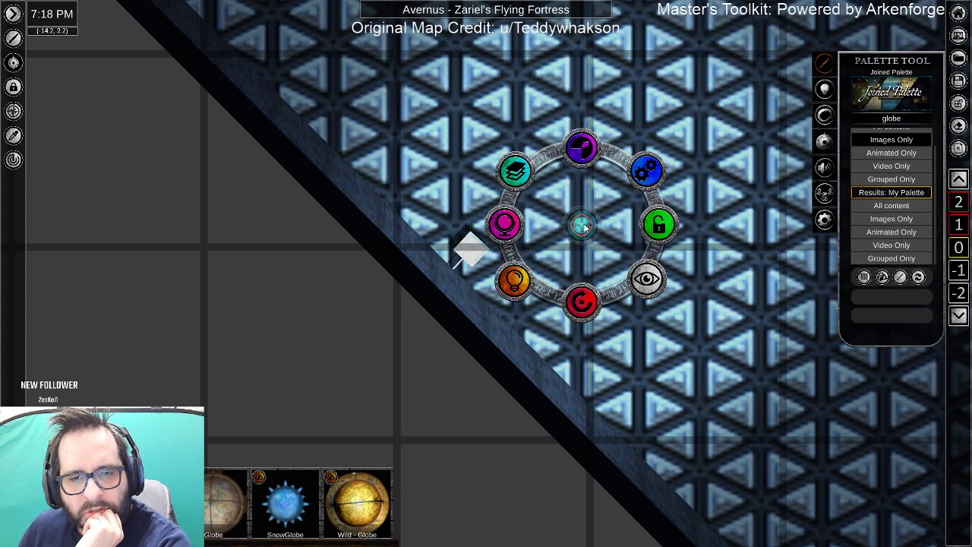
left_click(516, 283)
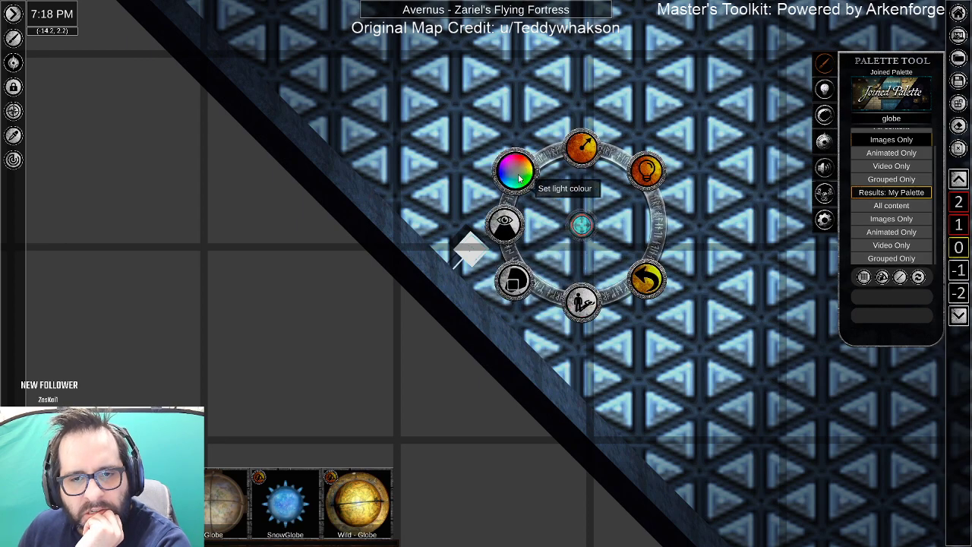
left_click(517, 171)
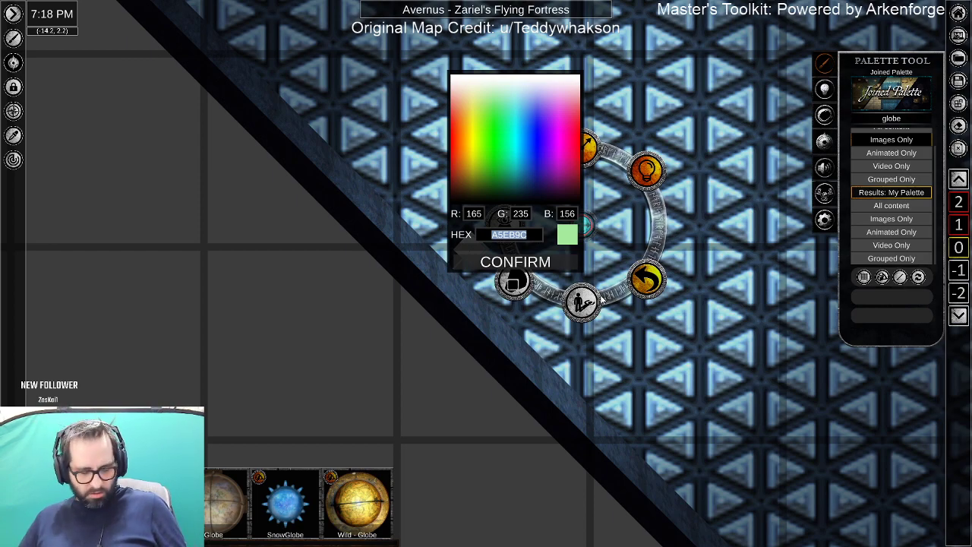
left_click(536, 263)
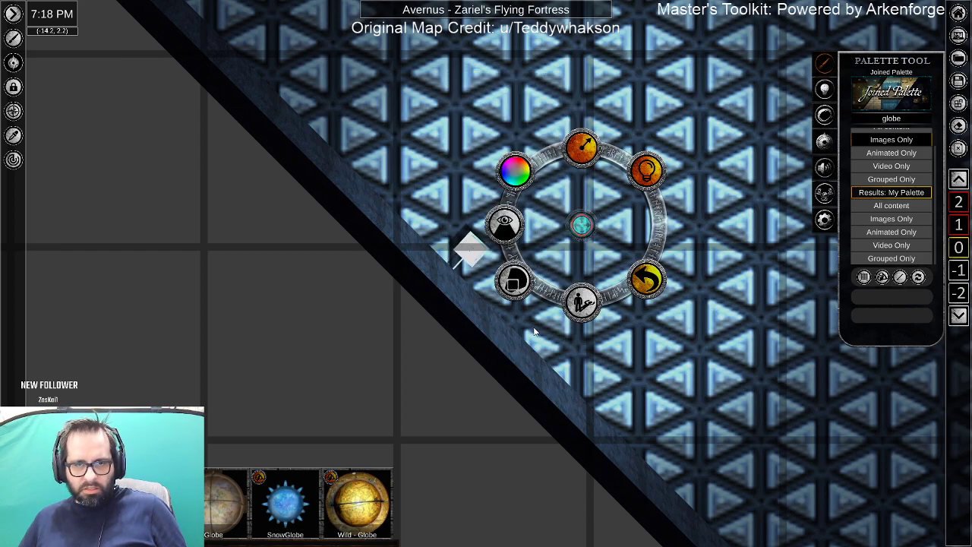
Turn on the street lamp's own object light and set its light colour to hex A5EB9C.
left_click(478, 255)
left_click(384, 326)
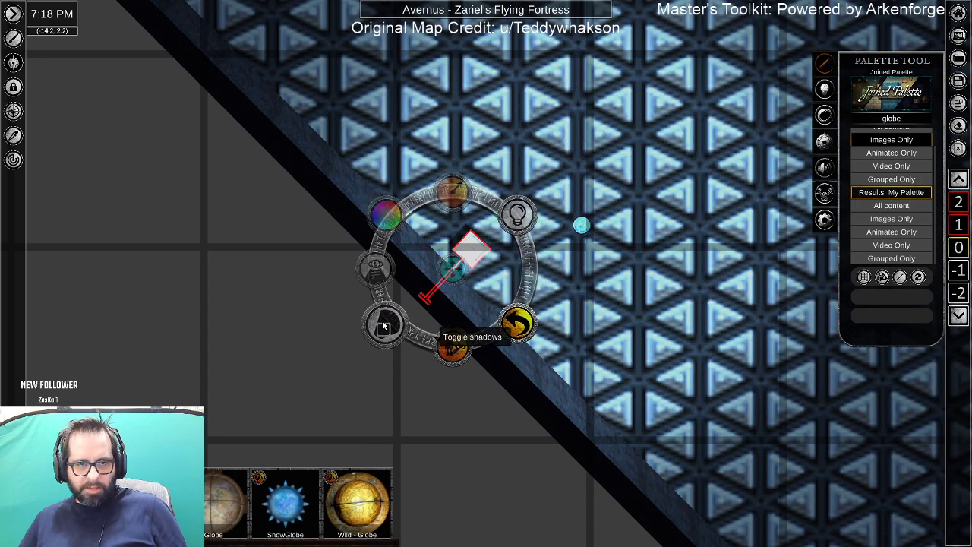
left_click(519, 215)
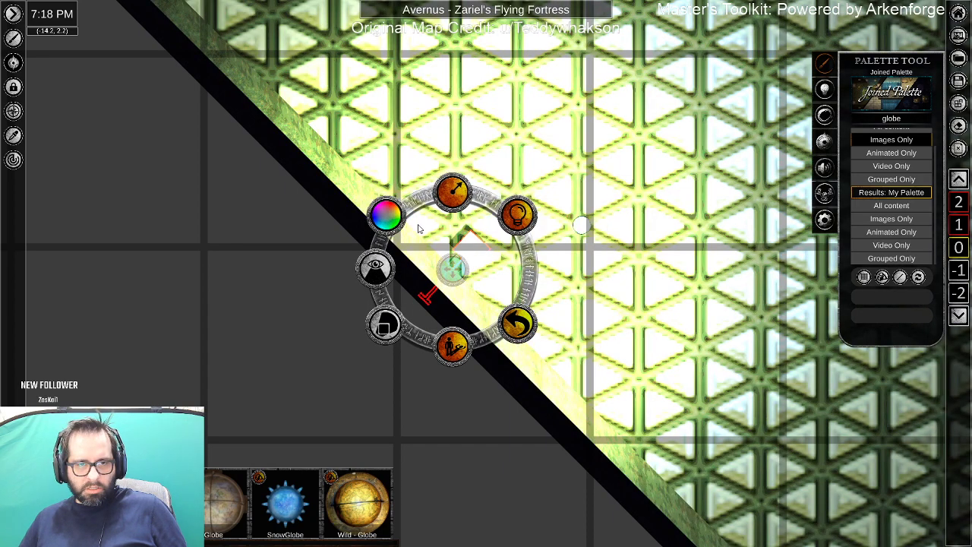
left_click(385, 215)
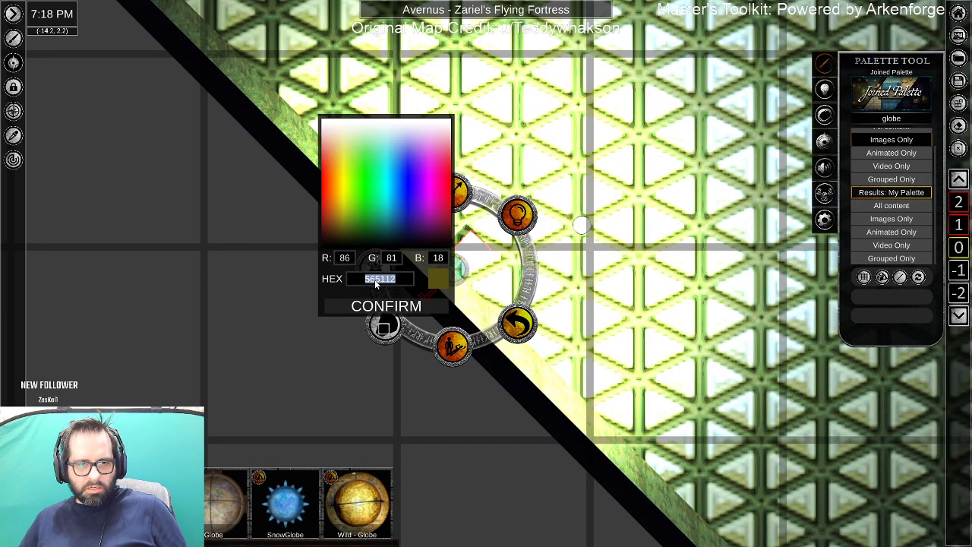
type("A5EB9C")
left_click(399, 307)
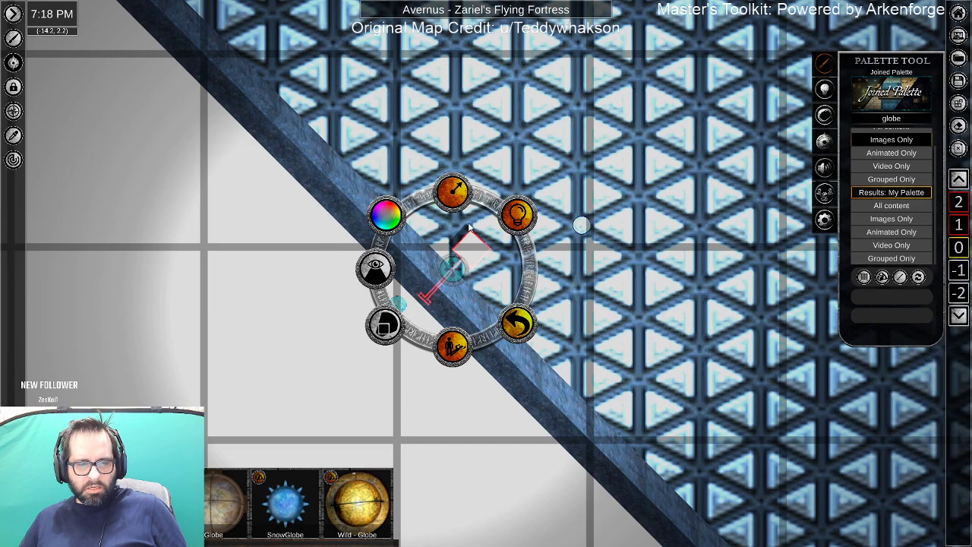
Set the street lamp's light radius to 4 squares and nudge the lamp slightly farther onto the deck.
left_click(453, 191)
left_click(456, 137)
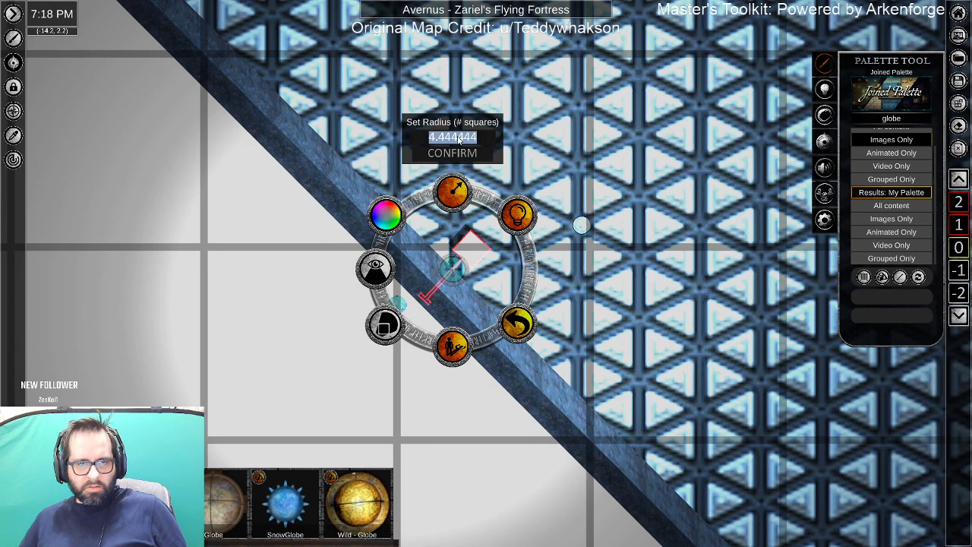
type("4")
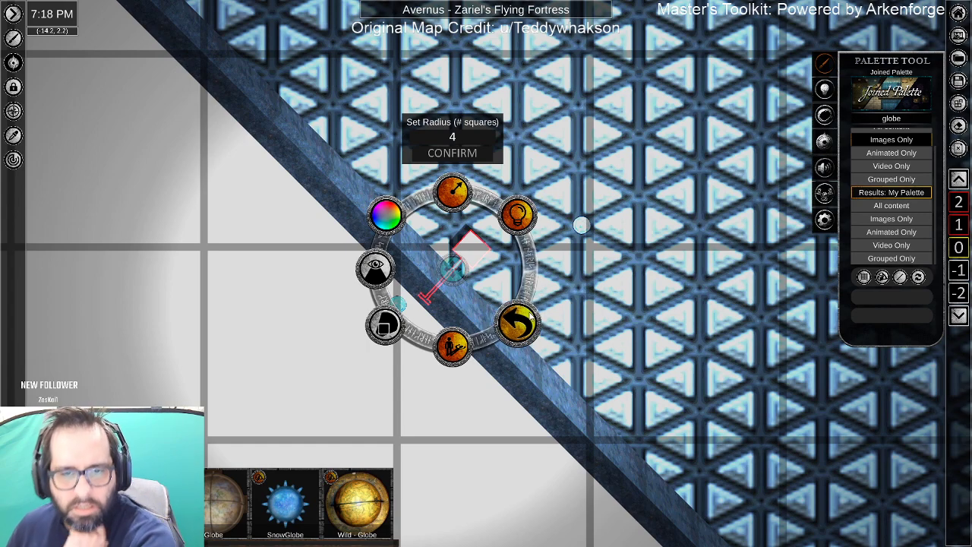
left_click(455, 267)
left_click_drag(455, 266, 469, 256)
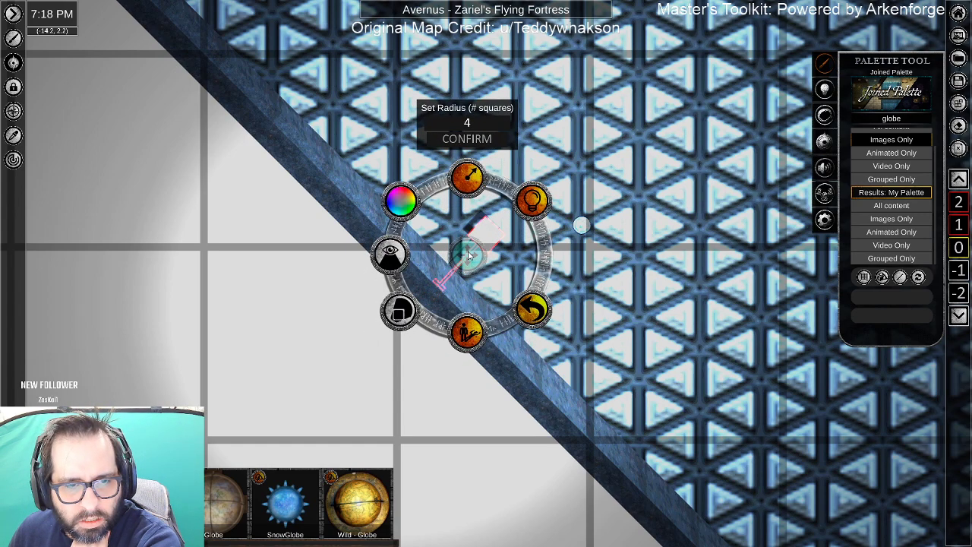
left_click(607, 376)
Delete both blue globes, the one on the deck and the one just off the fortress edge.
scroll(607, 376, "down", 2)
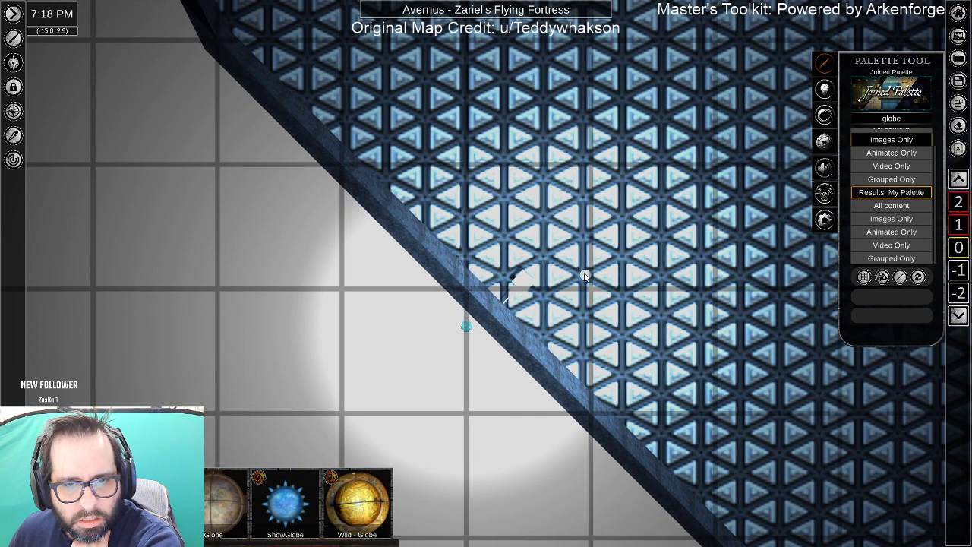
right_click(585, 275)
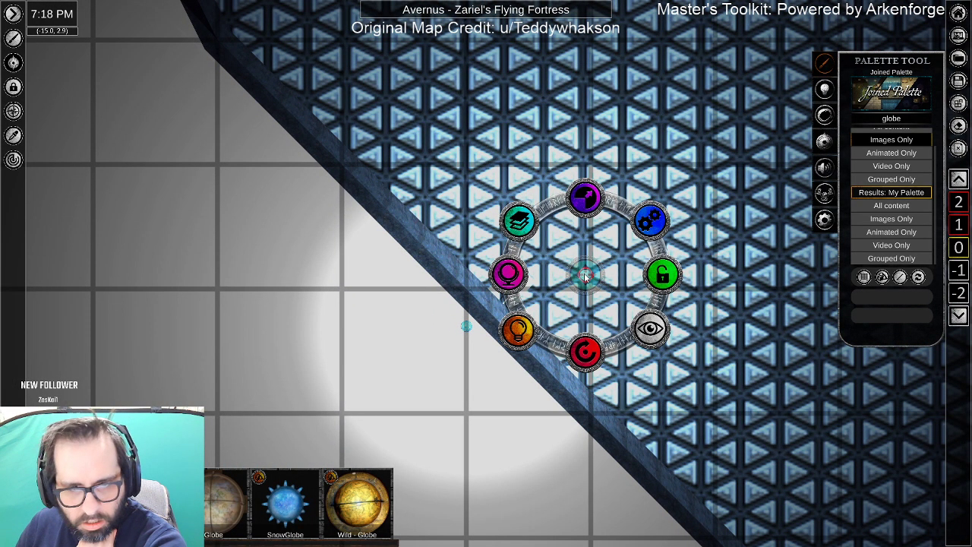
left_click(585, 276)
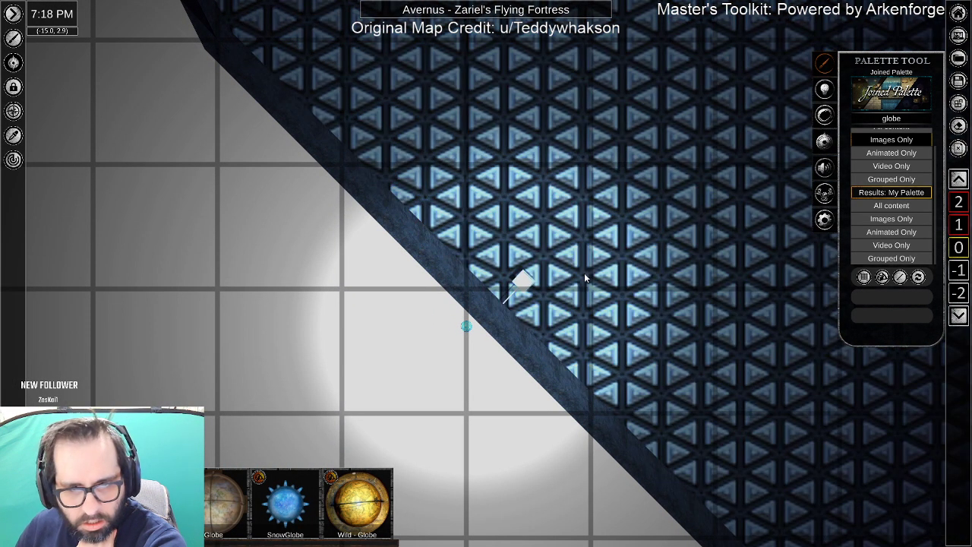
right_click(466, 326)
left_click(467, 325)
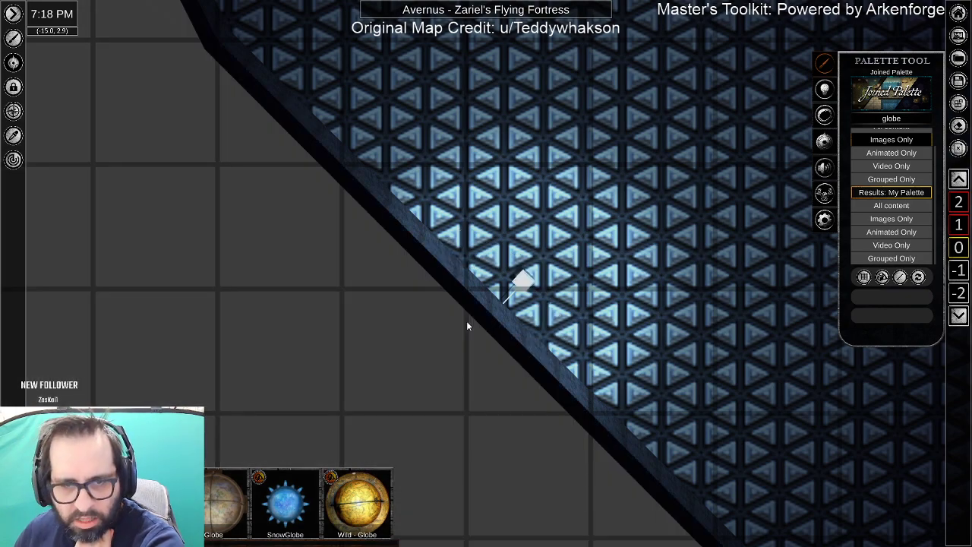
Try black (000000) as the street lamp's light colour.
scroll(530, 286, "up", 3)
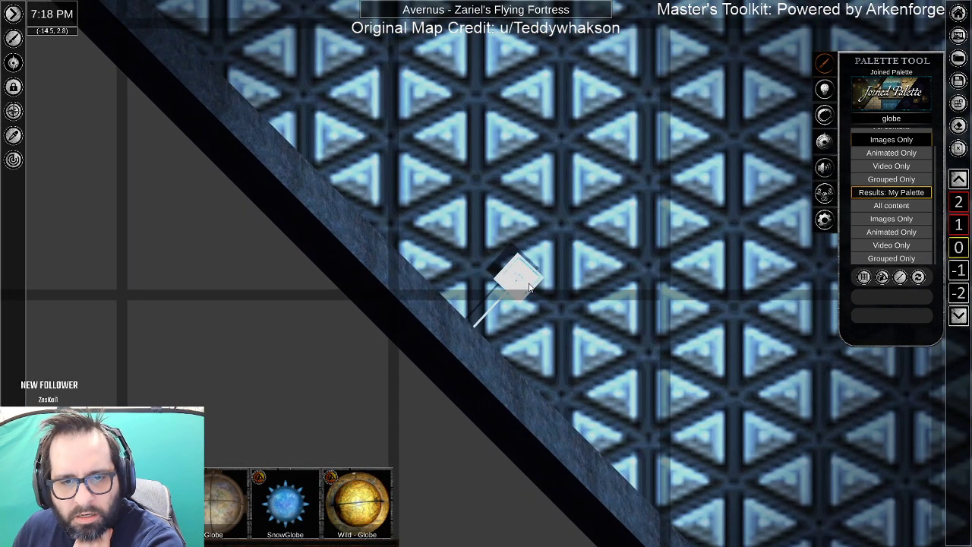
right_click(517, 283)
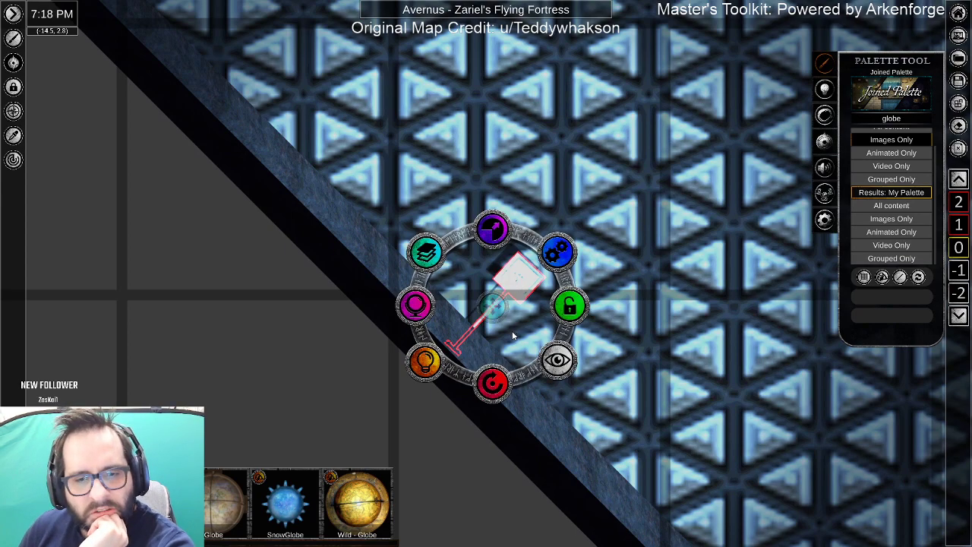
left_click(428, 366)
left_click(425, 254)
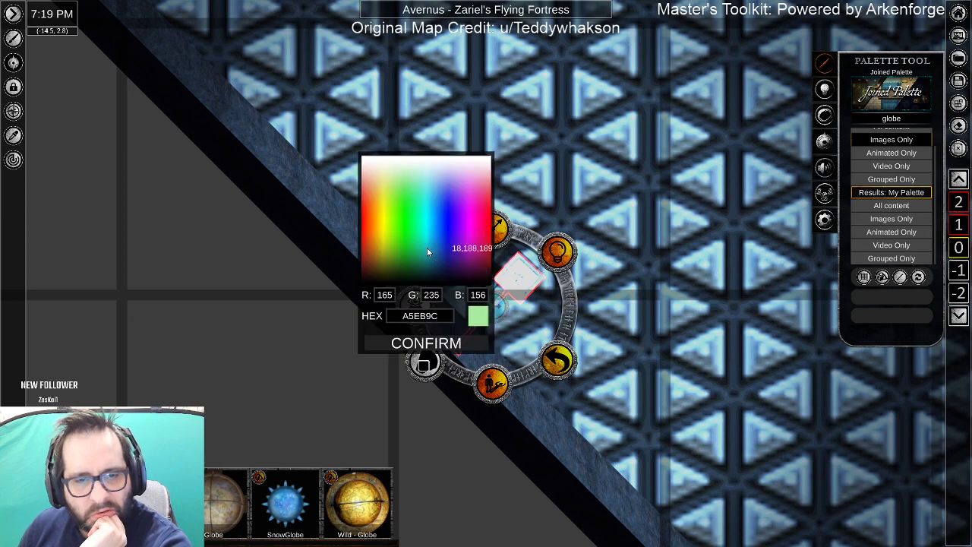
left_click_drag(421, 269, 420, 295)
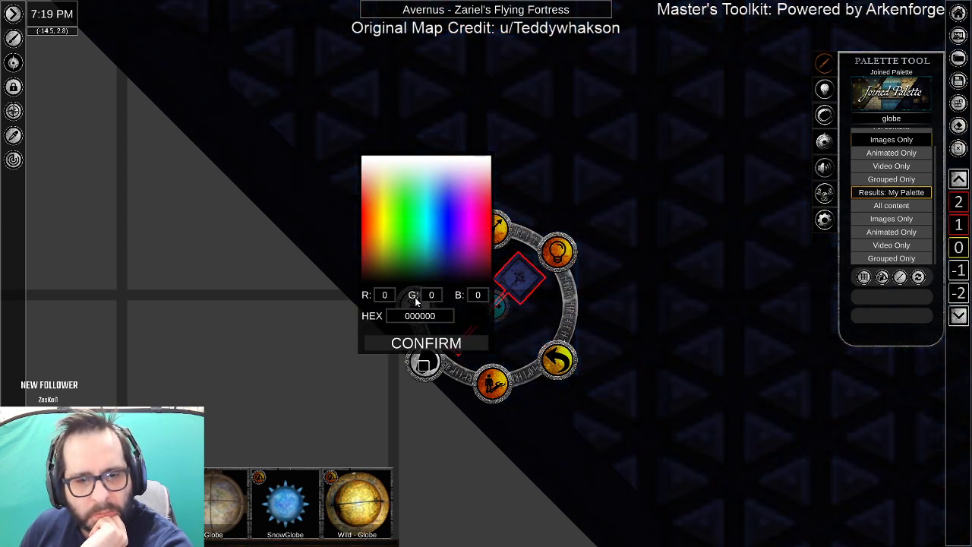
Try pure white (FFFFFF) as the street lamp's light colour and check its effect on the deck.
scroll(723, 342, "down", 6)
left_click_drag(814, 362, 540, 372)
scroll(348, 363, "down", 2)
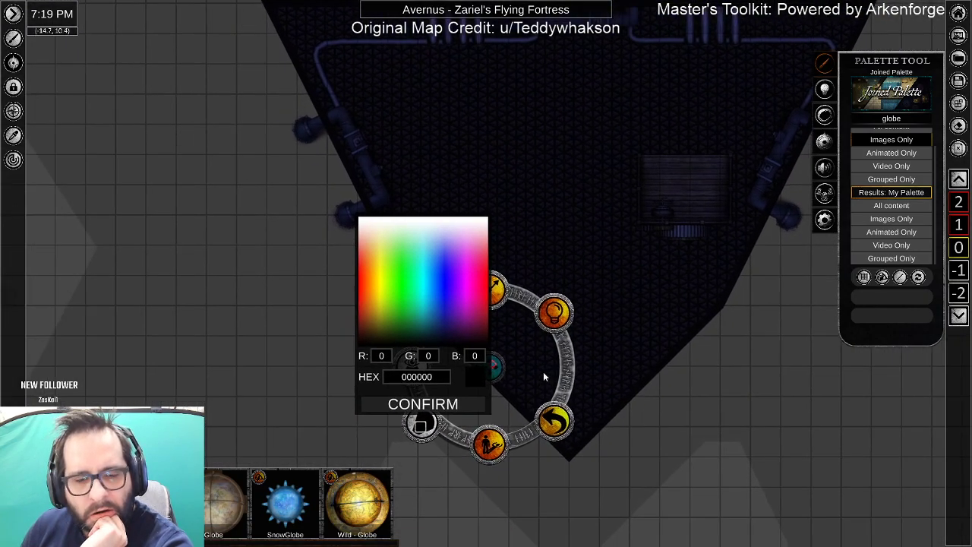
left_click(472, 212)
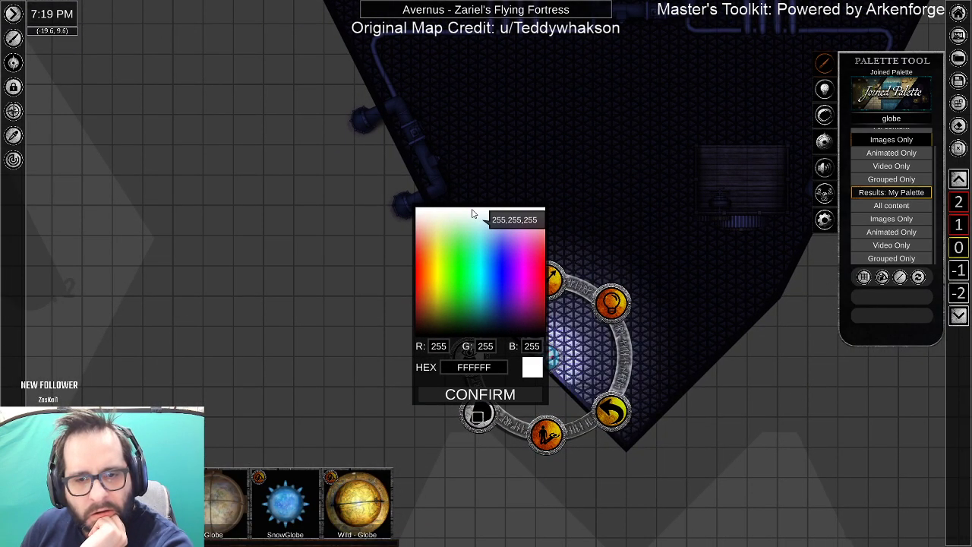
scroll(552, 387, "up", 4)
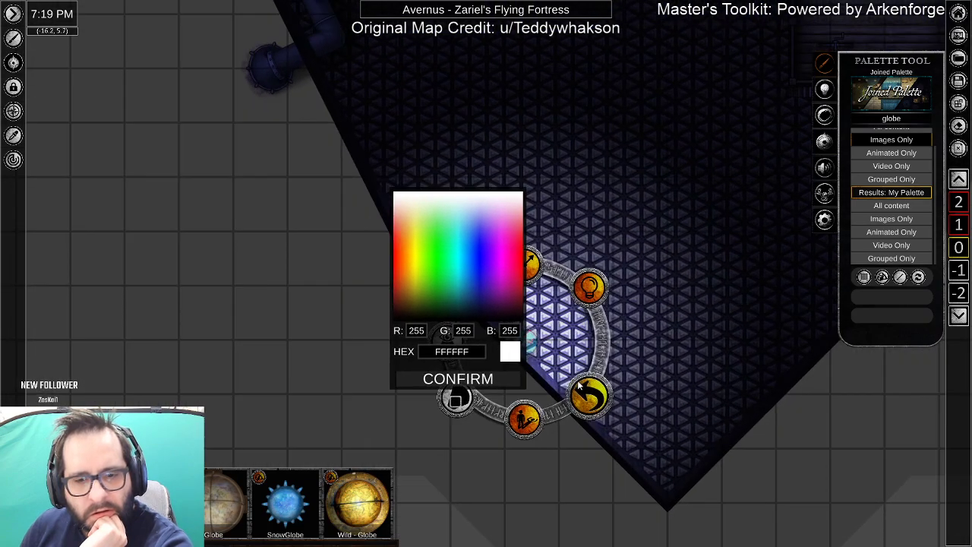
scroll(552, 388, "up", 3)
left_click(582, 391)
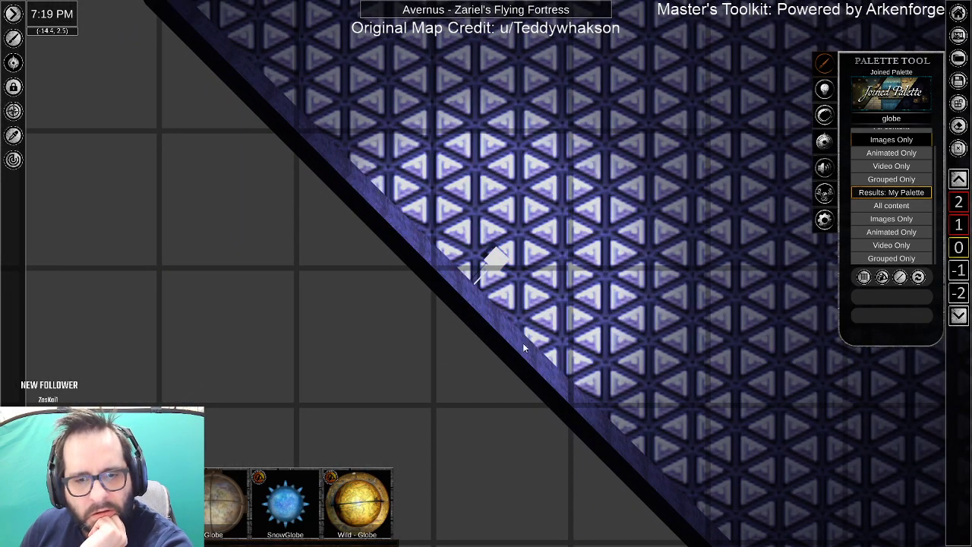
Set the street lamp's light colour to black (000000) and switch on its vision option.
scroll(511, 330, "up", 3)
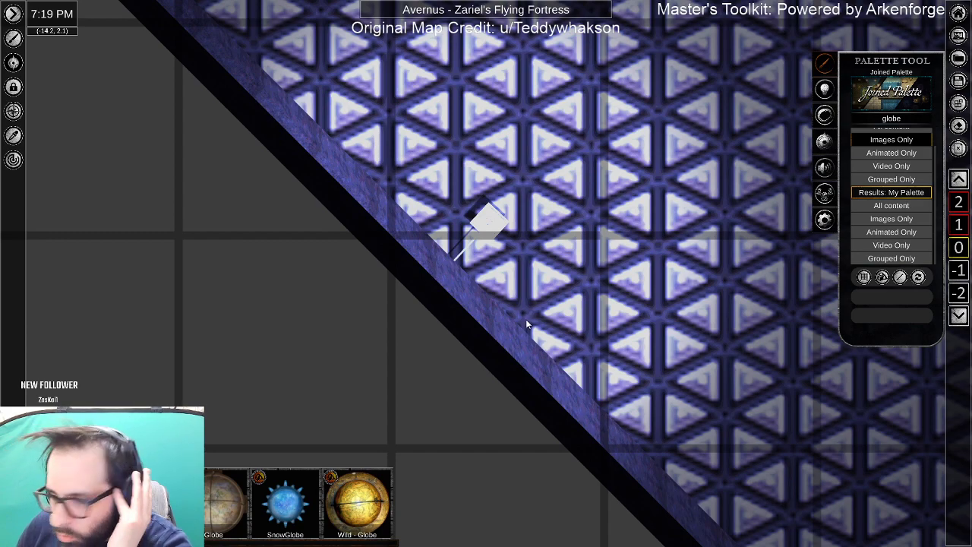
right_click(490, 227)
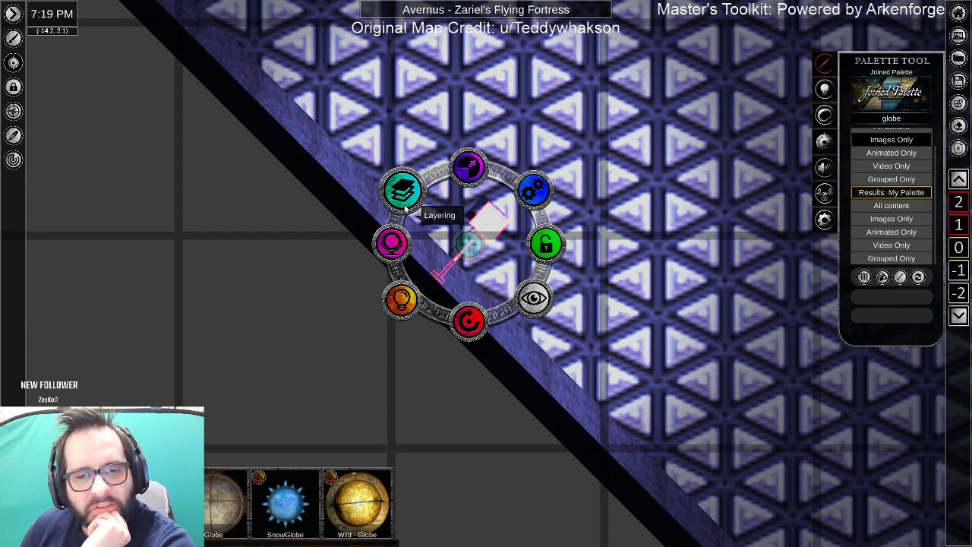
left_click(401, 298)
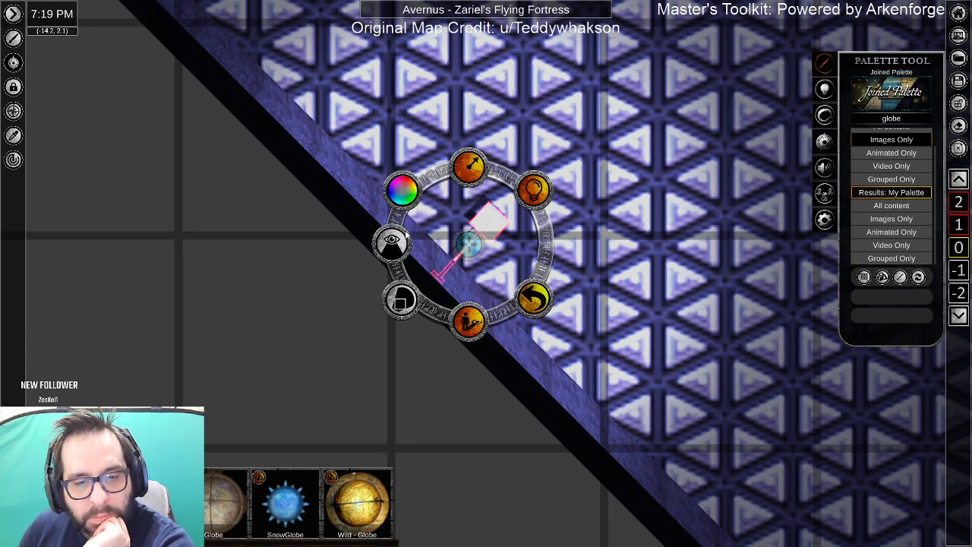
left_click(409, 188)
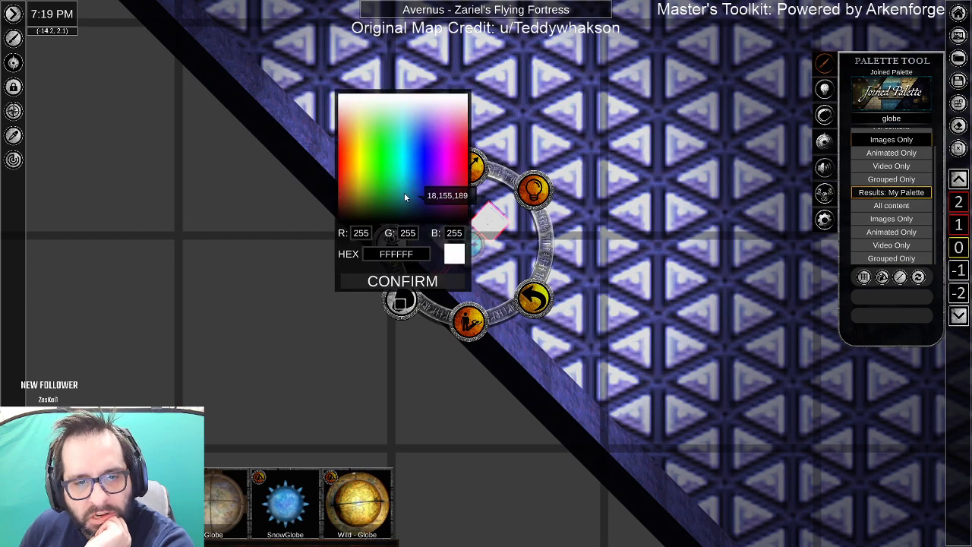
left_click(402, 213)
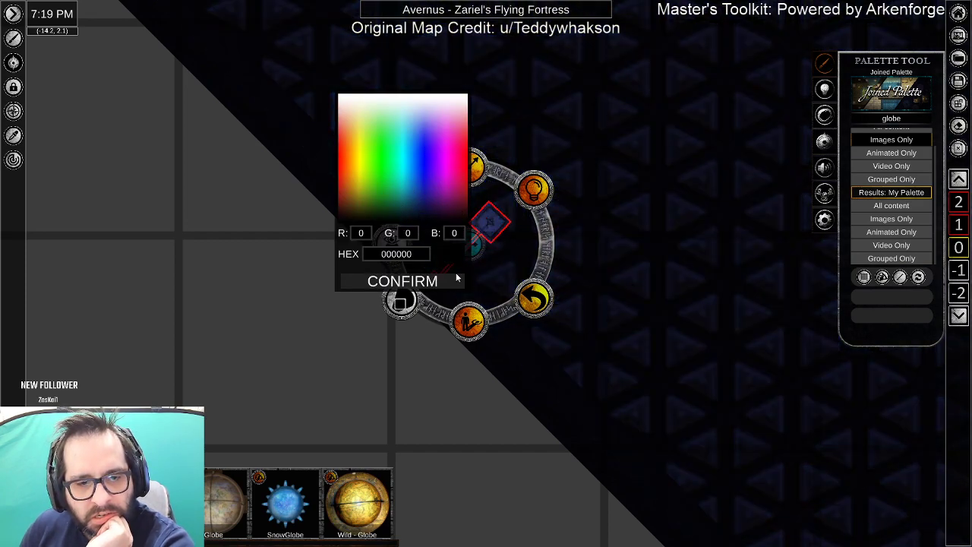
left_click(458, 279)
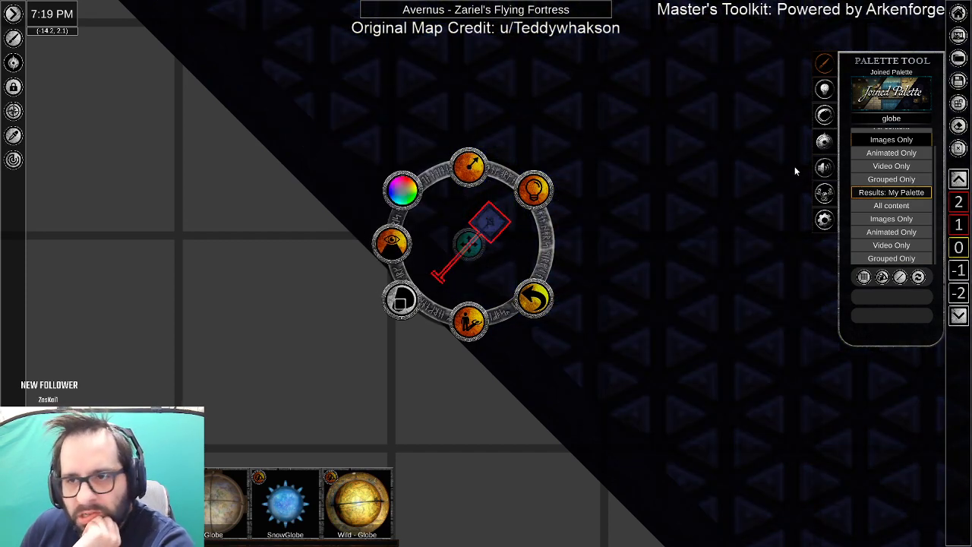
Turn on fog of war for the map.
left_click(825, 142)
left_click(916, 79)
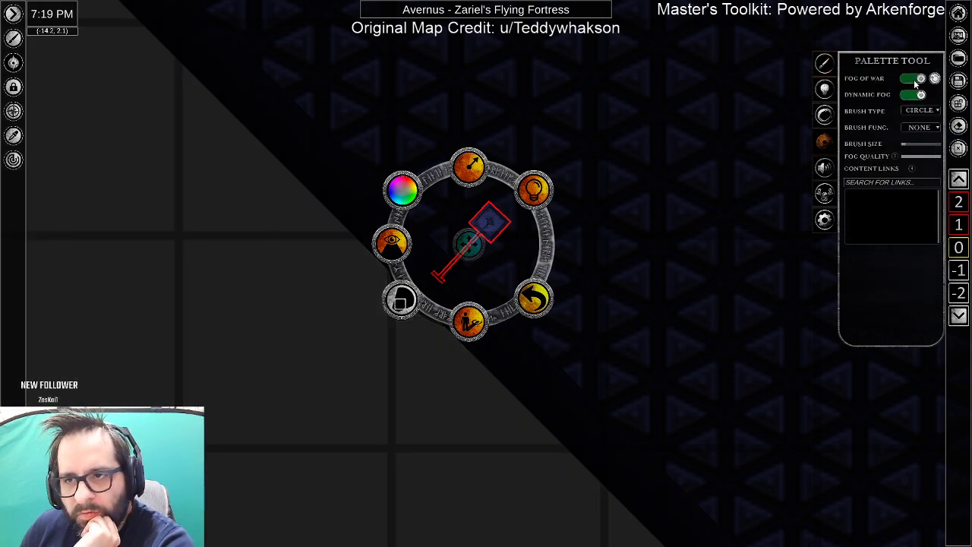
Change the map's time of day to a brighter setting and check the street lamp's light on the deck.
left_click(825, 89)
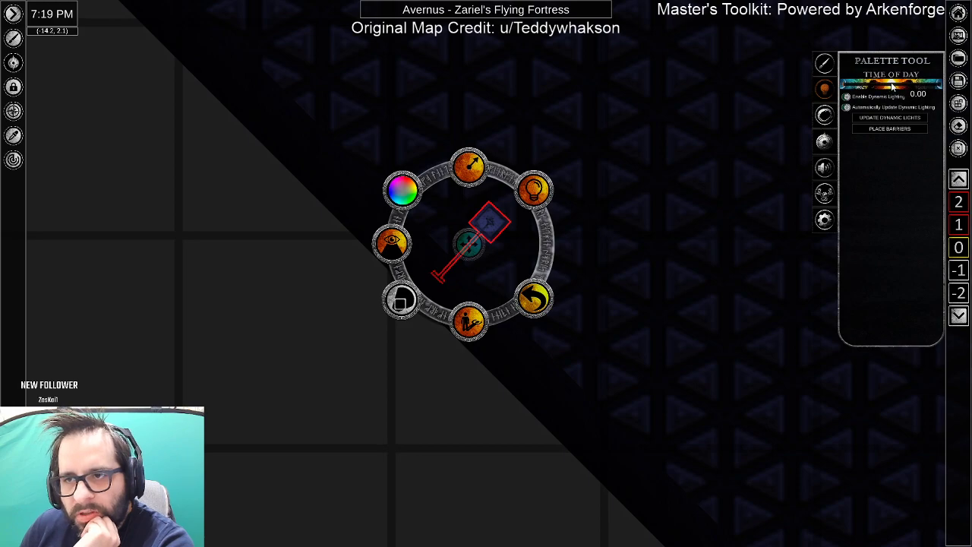
left_click(892, 87)
scroll(525, 314, "down", 2)
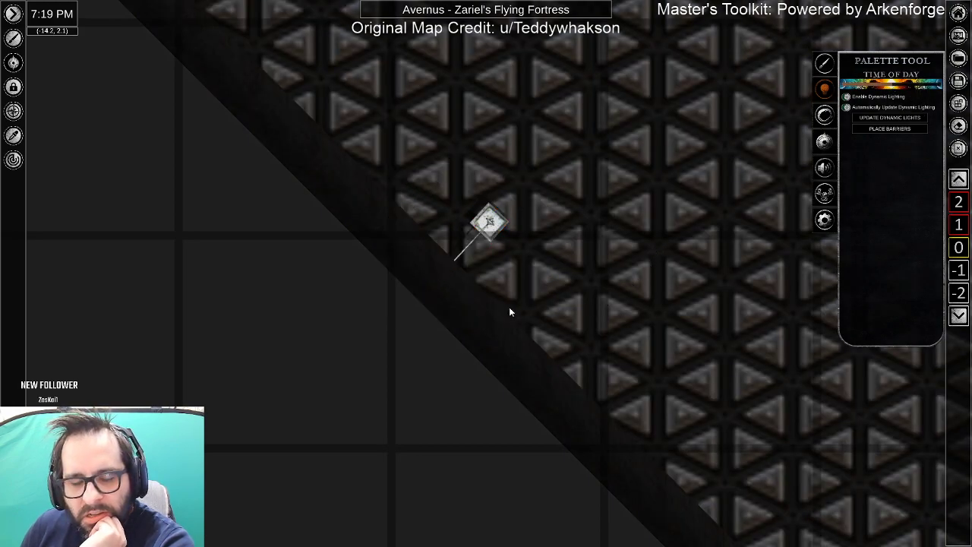
scroll(555, 314, "down", 3)
scroll(628, 319, "down", 4)
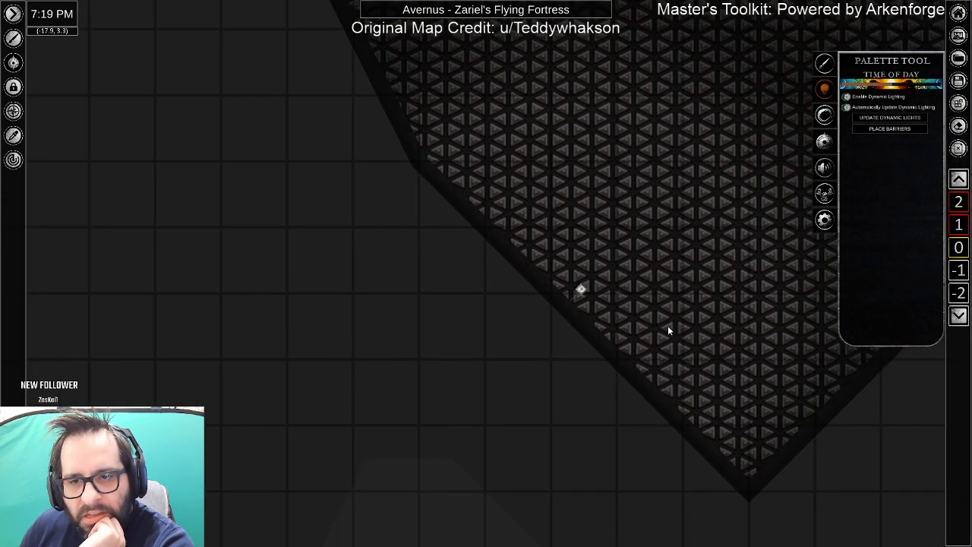
scroll(568, 318, "up", 4)
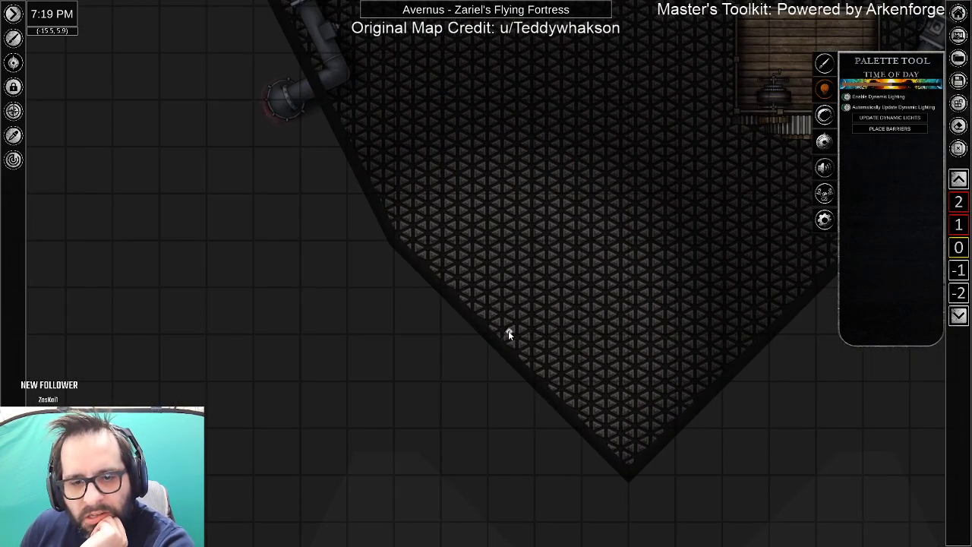
Set the street lamp's light colour to a very dark green and check the lamp and deck close up.
right_click(508, 335)
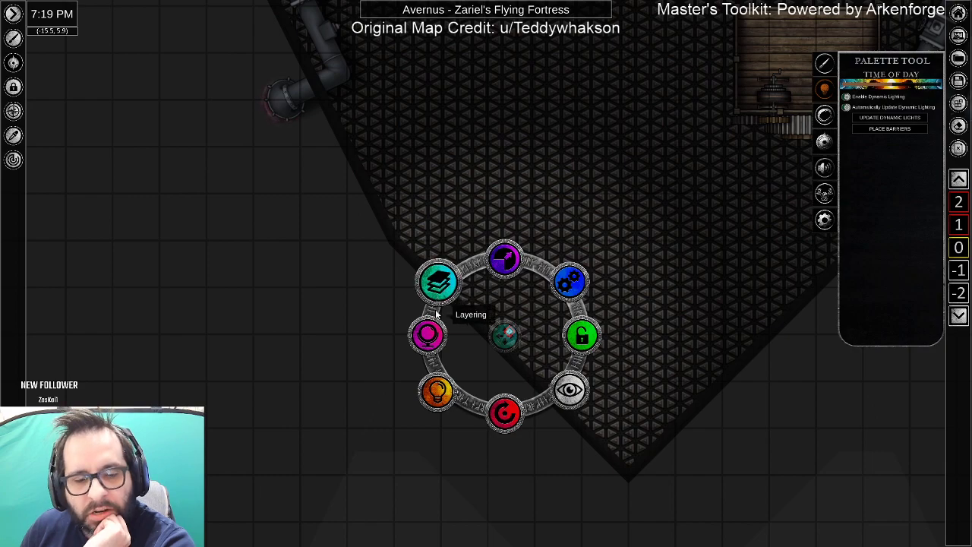
left_click(437, 392)
left_click(441, 284)
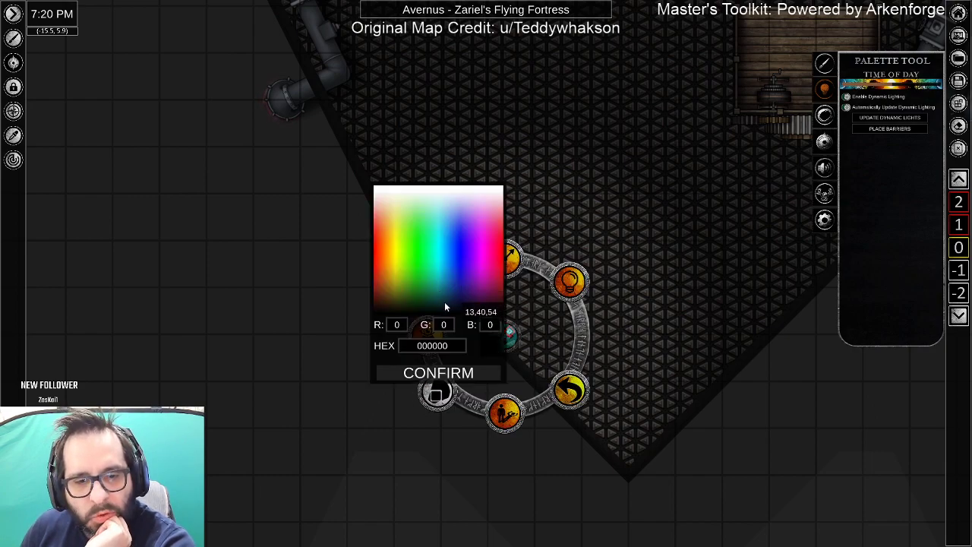
left_click_drag(422, 312, 421, 304)
left_click(439, 373)
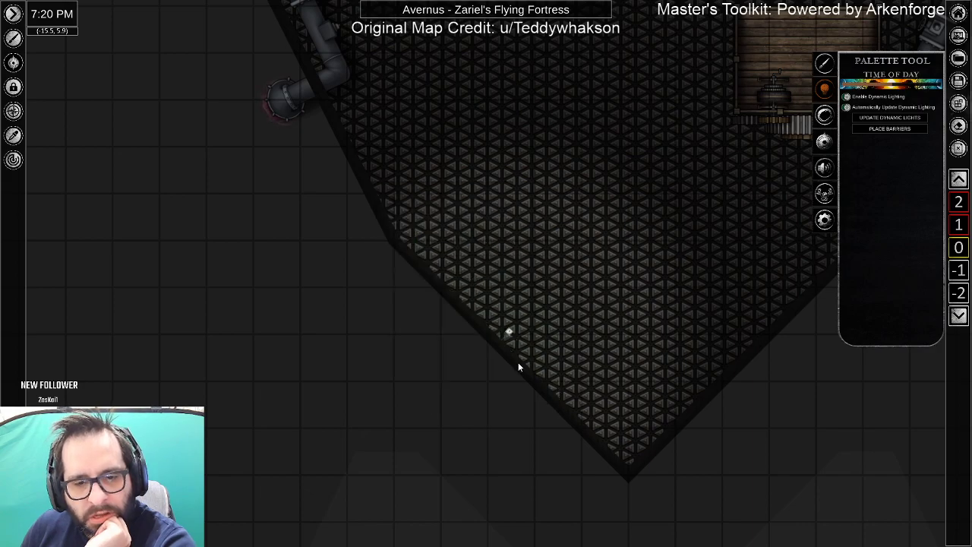
scroll(511, 361, "up", 5)
scroll(510, 360, "up", 5)
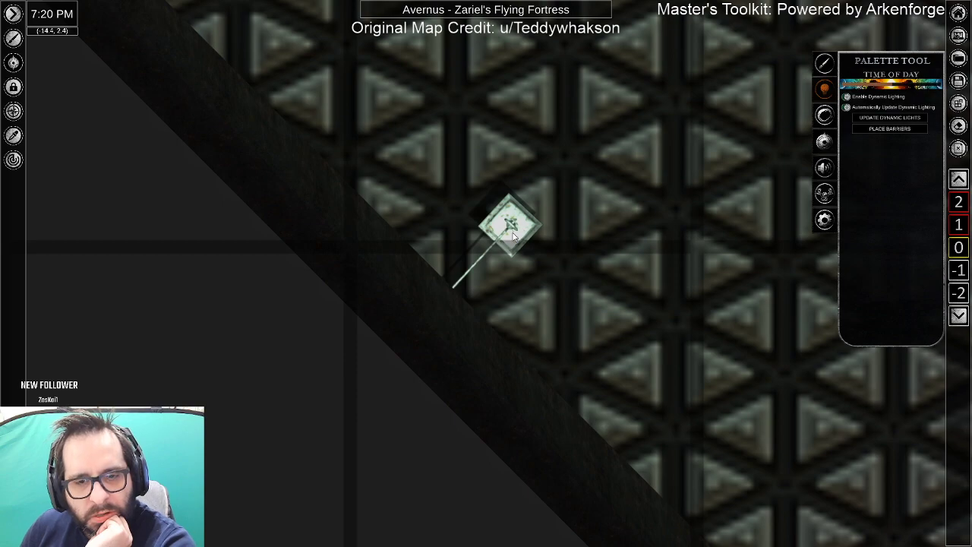
scroll(536, 392, "down", 10)
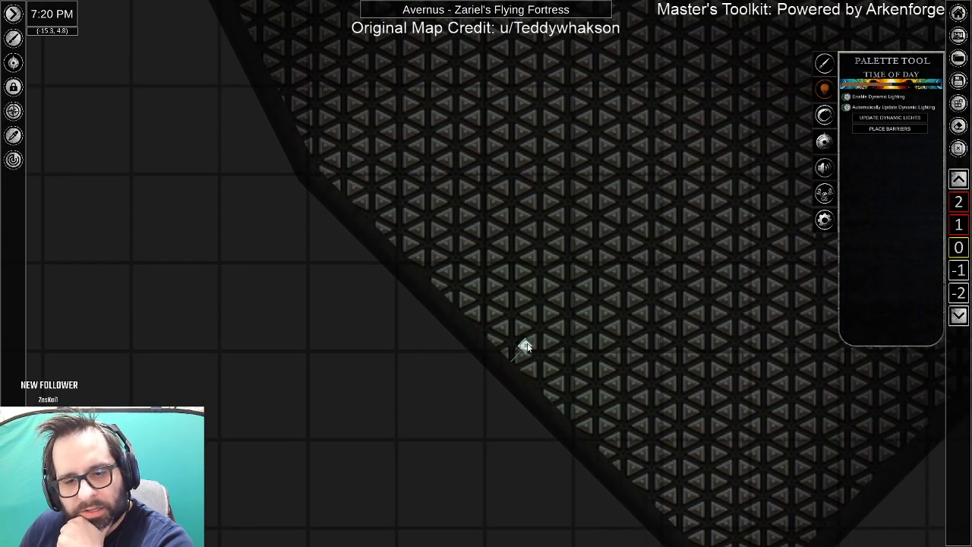
Toggle the street lamp's light off and back on to compare the deck, and set its light radius to 3 squares.
right_click(526, 347)
left_click(452, 413)
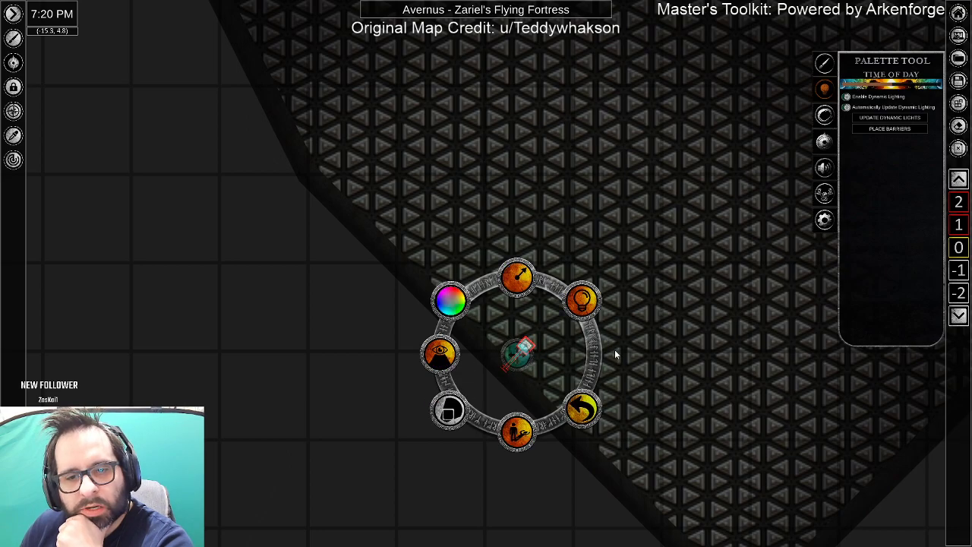
scroll(665, 348, "down", 5)
scroll(748, 364, "down", 2)
left_click_drag(750, 353, 558, 348)
left_click(514, 303)
left_click(513, 302)
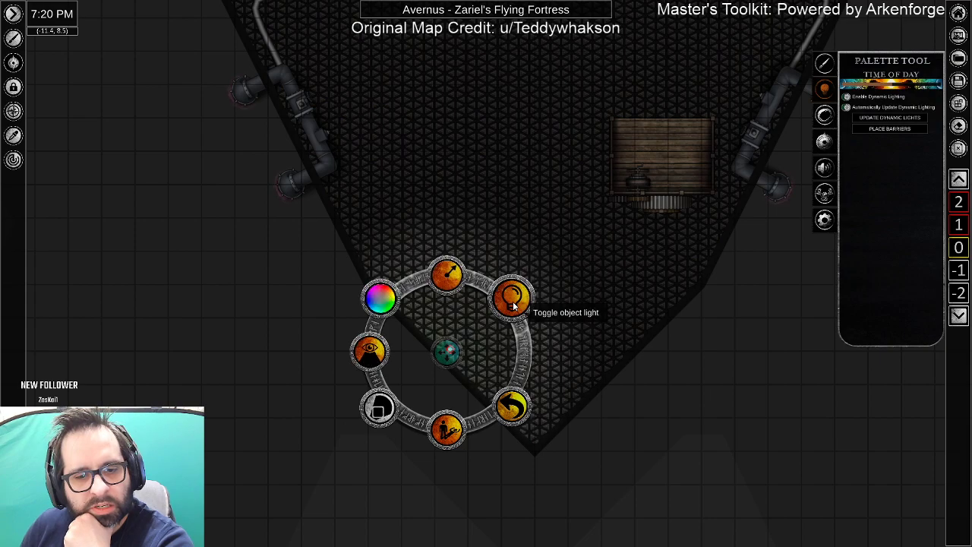
left_click(448, 277)
left_click(448, 219)
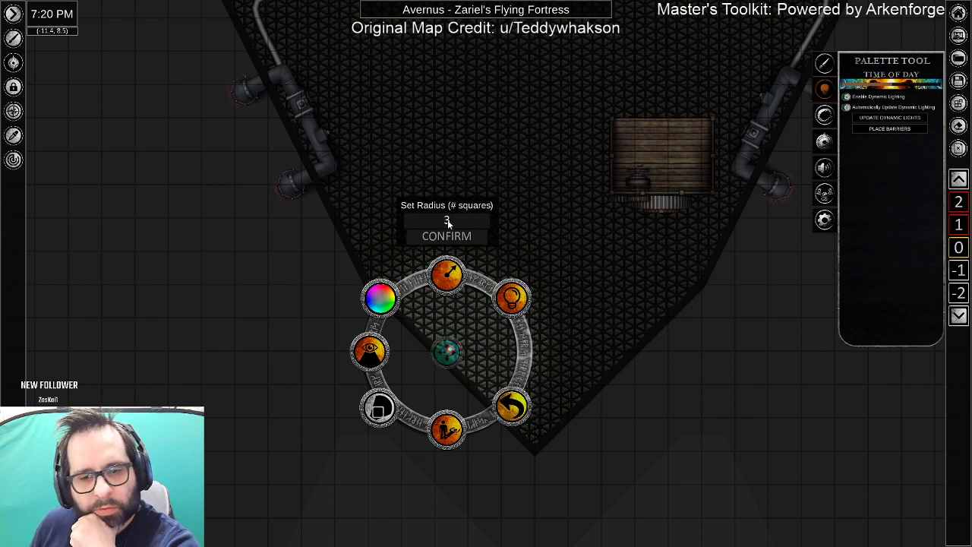
type("3")
key("Return")
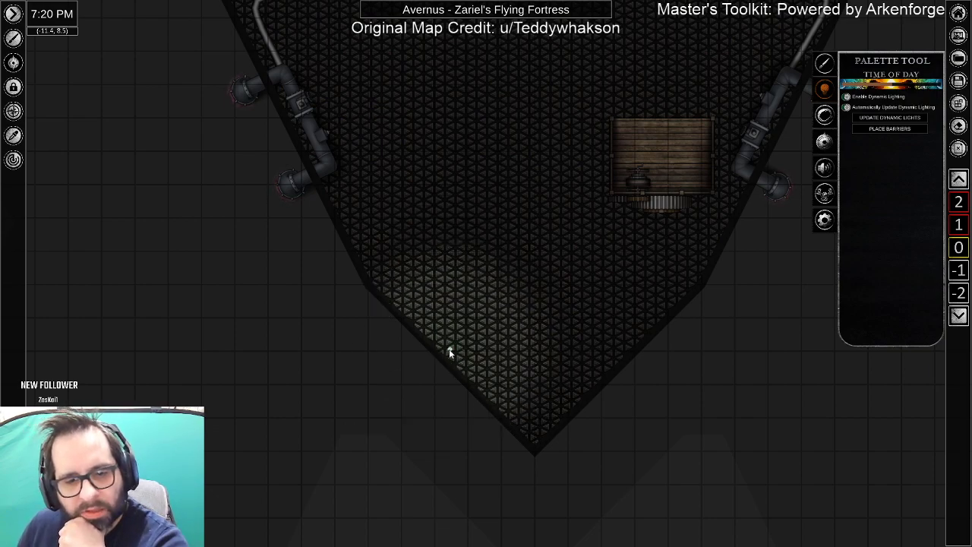
Move the street lamp slightly along the fortress's lower-left edge so its pole base sits on the rim.
left_click(449, 350)
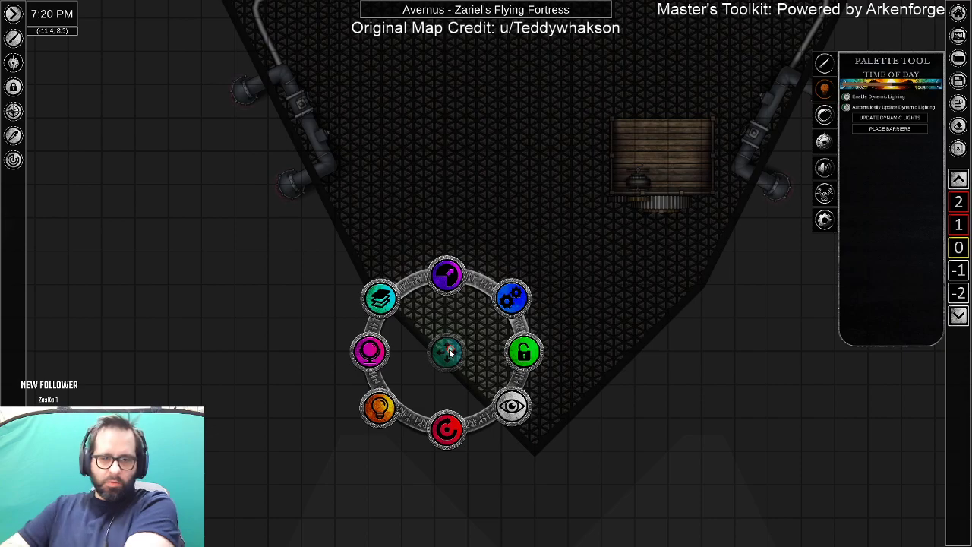
scroll(475, 378, "up", 5)
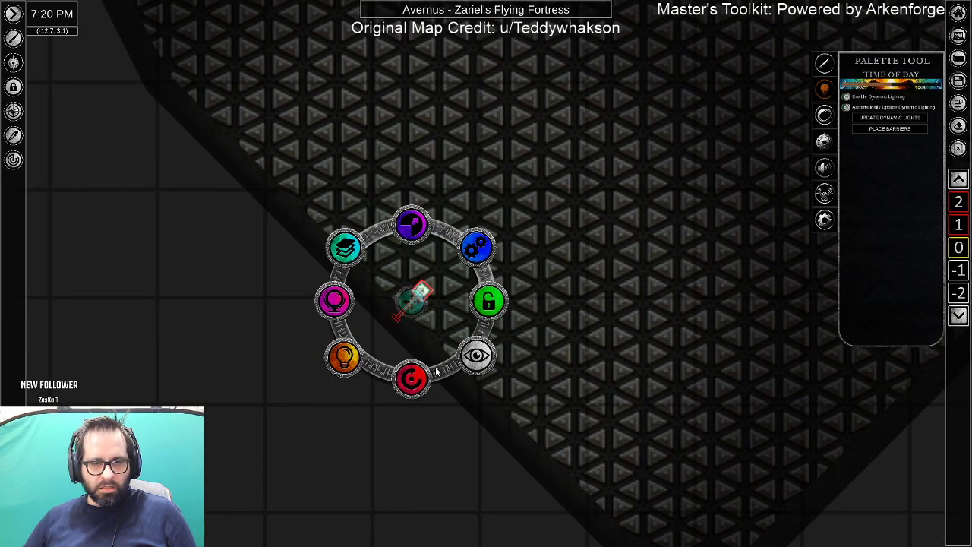
scroll(448, 370, "up", 2)
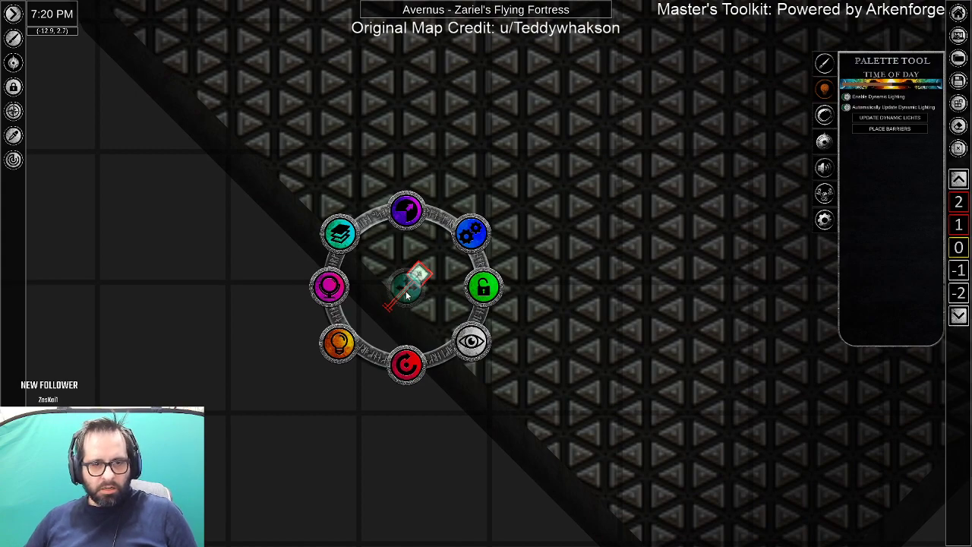
scroll(379, 272, "up", 2)
left_click_drag(377, 269, 359, 290)
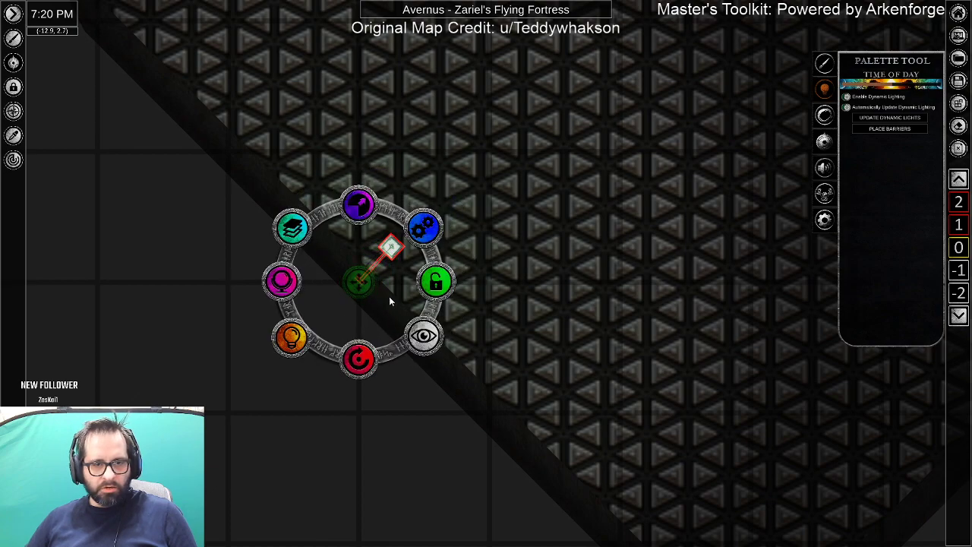
scroll(375, 286, "up", 5)
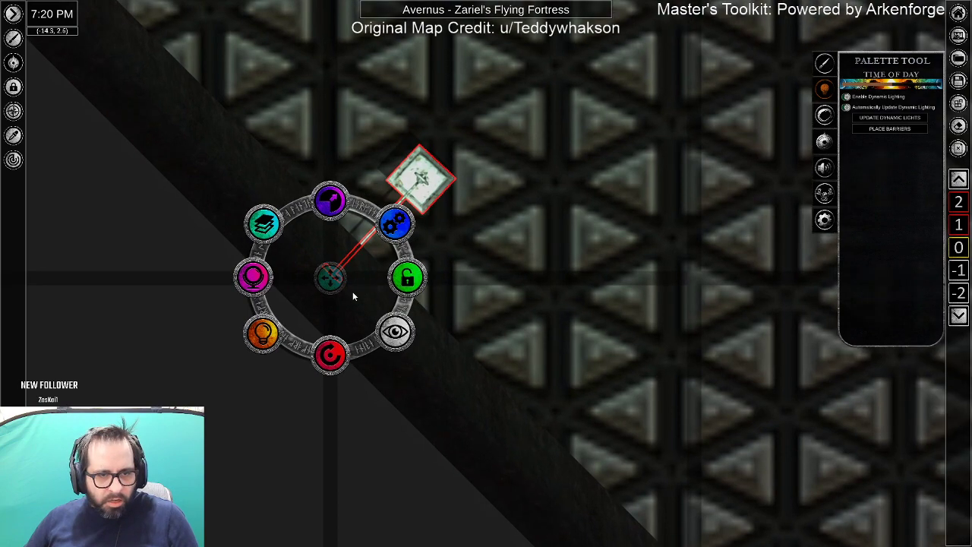
left_click_drag(328, 277, 337, 287)
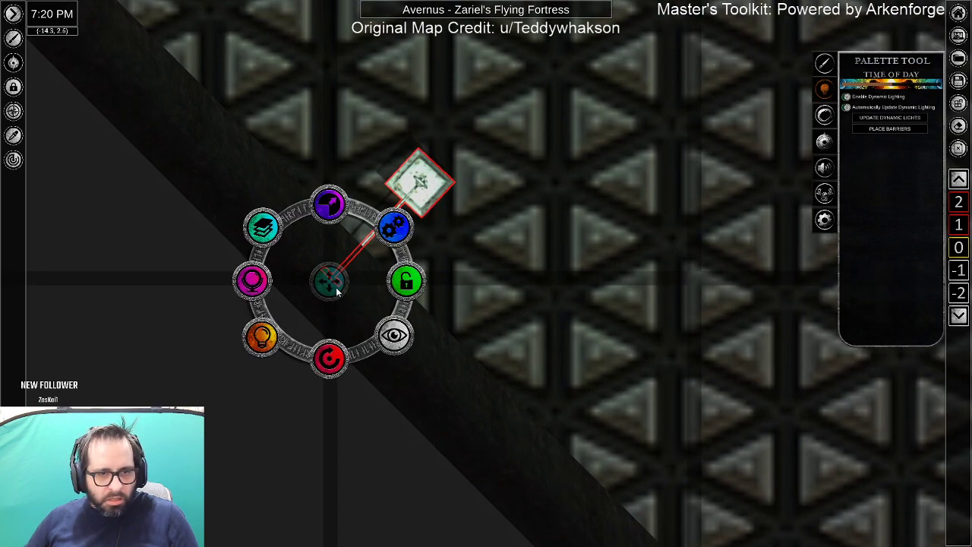
left_click(506, 384)
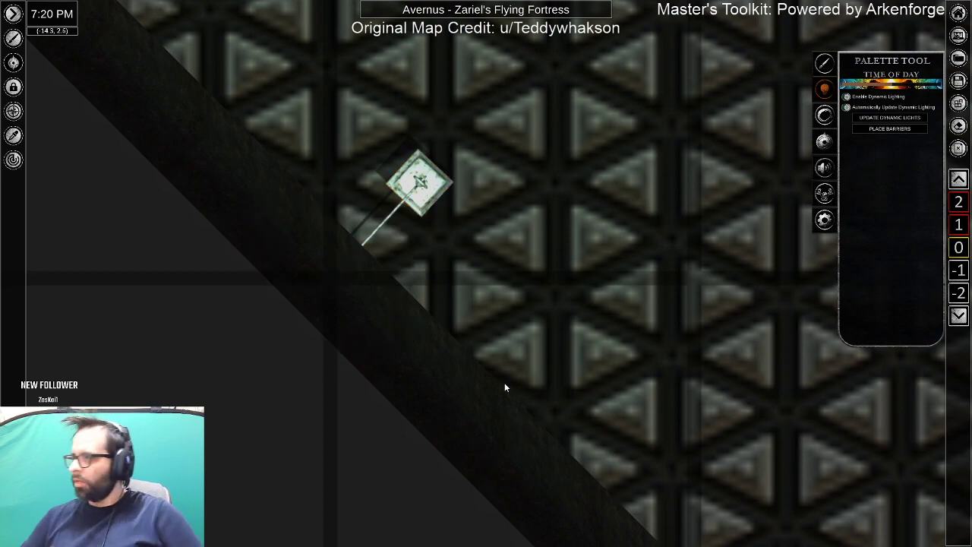
Place a copy of the street lamp on the fortress's left edge above the lower corner, rotated to follow the edge.
scroll(577, 419, "down", 6)
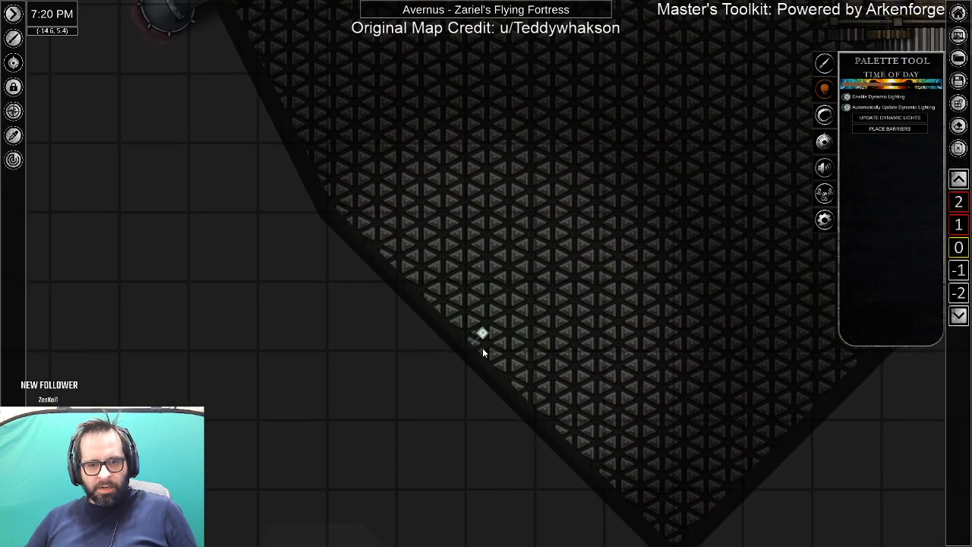
left_click(481, 333)
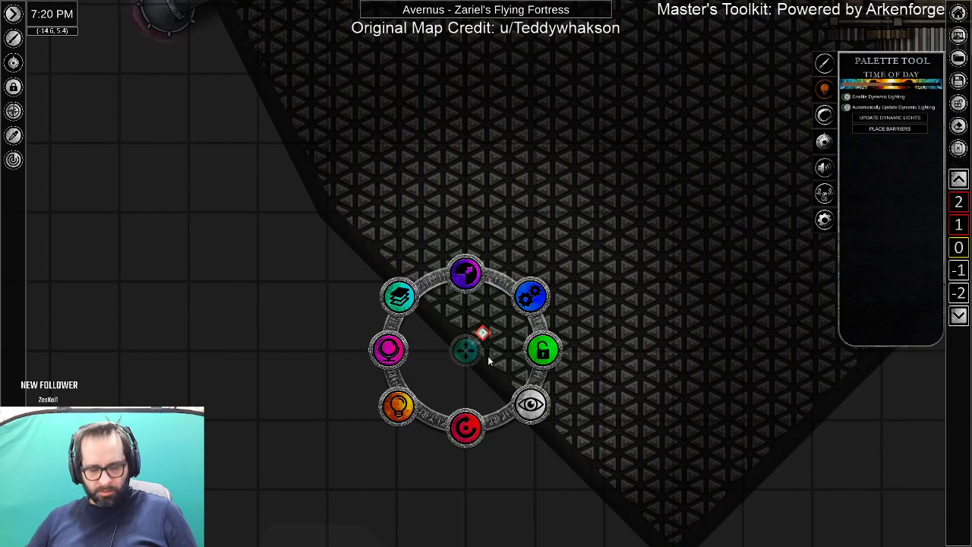
left_click_drag(474, 366, 253, 89)
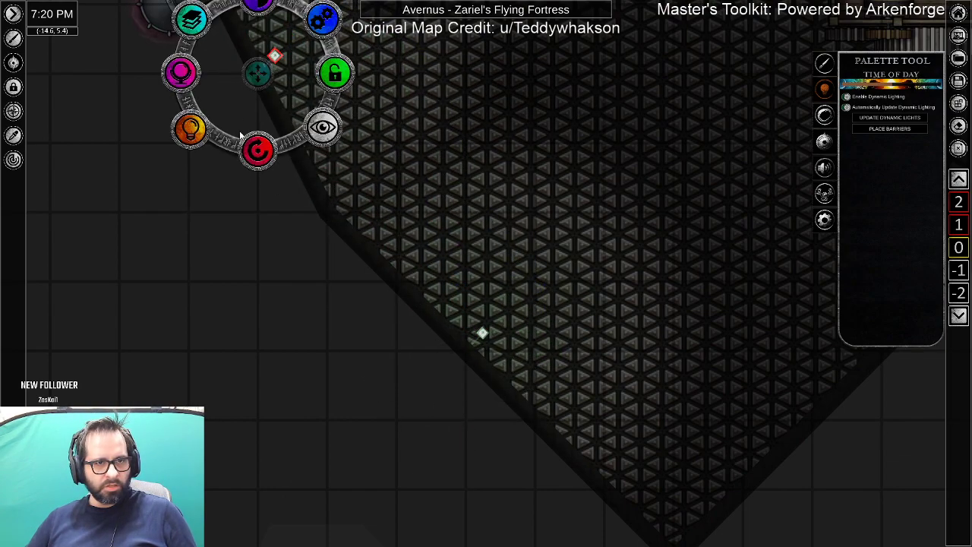
left_click_drag(244, 158, 241, 157)
left_click(400, 271)
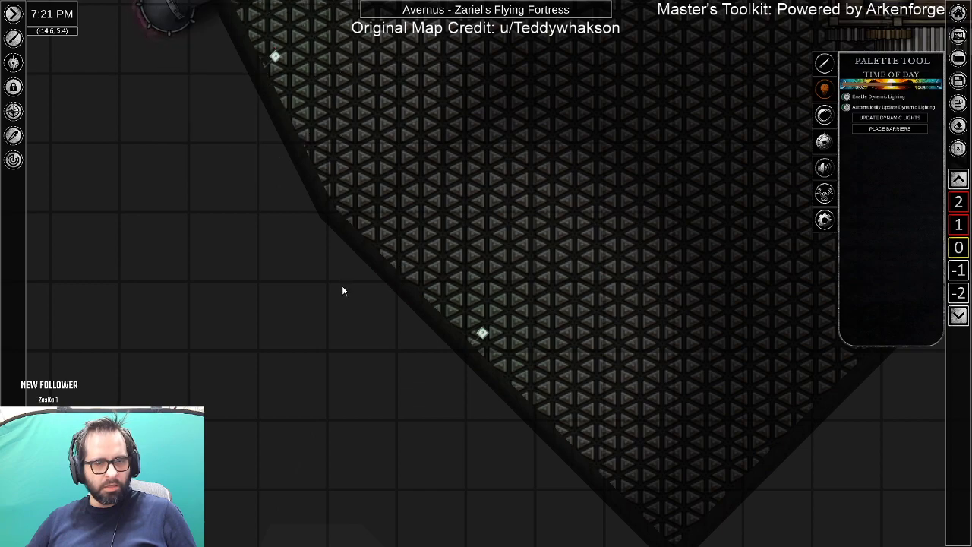
Place lamp copies at the pipe bend on the upper-left edge and on the top edge, turning the latter square to the edge.
mouse_move(294, 198)
left_mouse_down()
mouse_move(486, 445)
mouse_move(438, 423)
left_mouse_up()
left_click(472, 322)
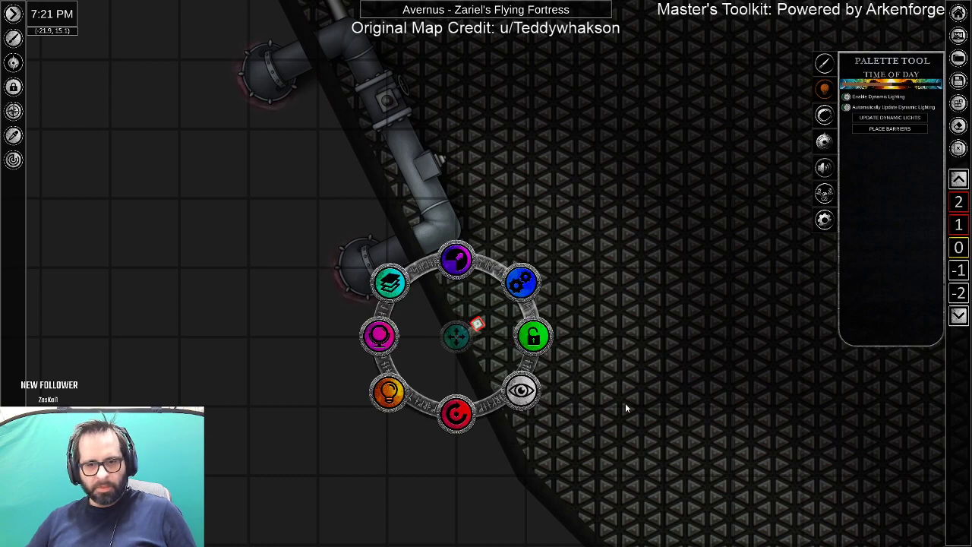
mouse_move(458, 340)
left_mouse_down()
mouse_move(503, 93)
mouse_move(519, 402)
mouse_move(571, 440)
mouse_move(574, 415)
mouse_move(543, 369)
mouse_move(380, 252)
mouse_move(324, 248)
mouse_move(461, 236)
mouse_move(704, 277)
mouse_move(401, 306)
mouse_move(510, 137)
left_mouse_up()
left_click_drag(514, 218, 512, 116)
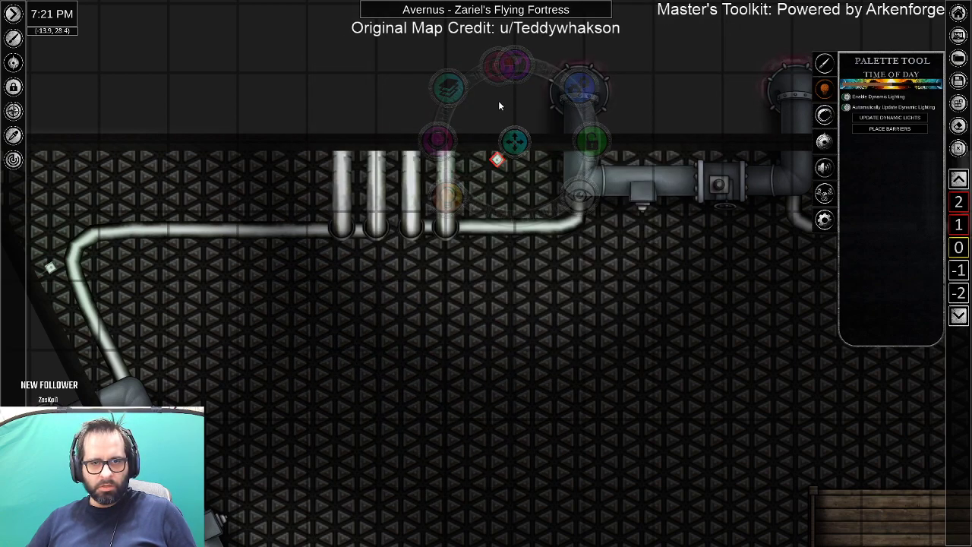
left_click_drag(478, 102, 471, 103)
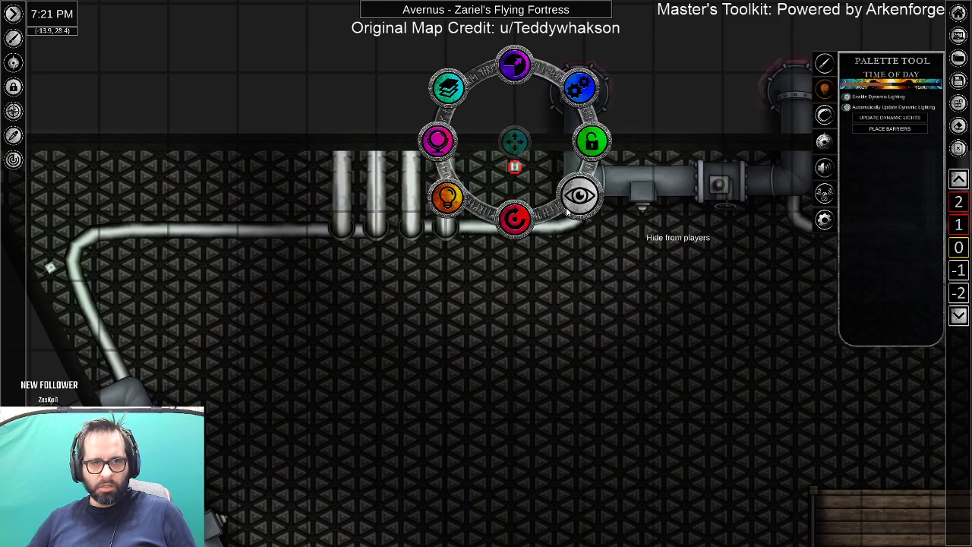
Place lamp copies on the right half of the top edge and on the upper-right edge, mirroring the lamps on the left side.
left_click_drag(514, 143, 550, 190)
left_click_drag(653, 362, 491, 371)
left_click_drag(384, 185, 770, 316)
mouse_move(787, 389)
left_mouse_down()
mouse_move(691, 347)
mouse_move(685, 300)
mouse_move(705, 268)
left_mouse_up()
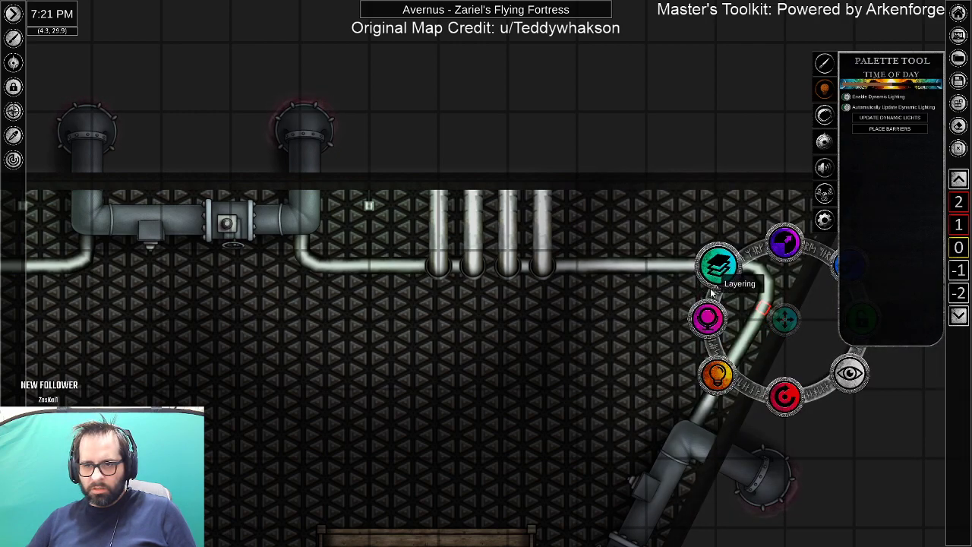
left_click(718, 267)
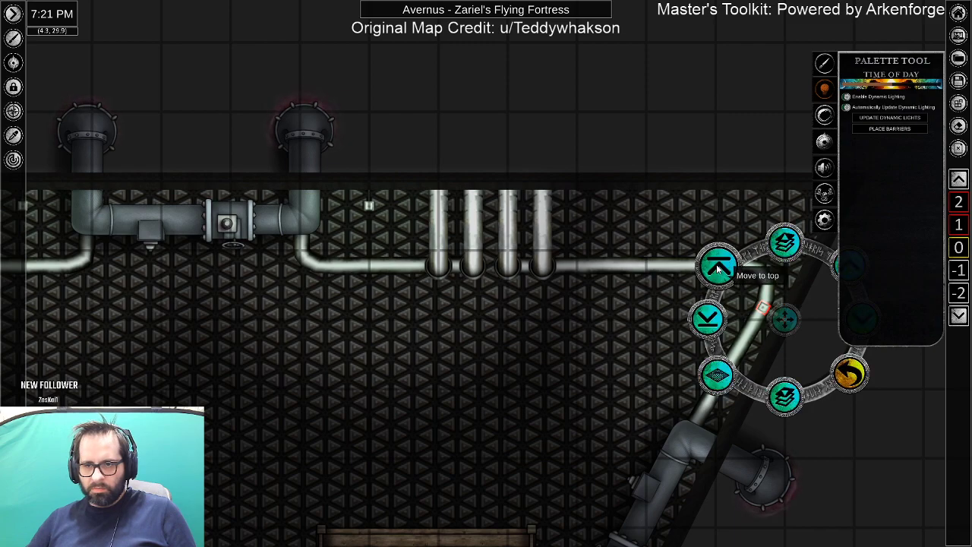
left_click_drag(366, 395, 971, 359)
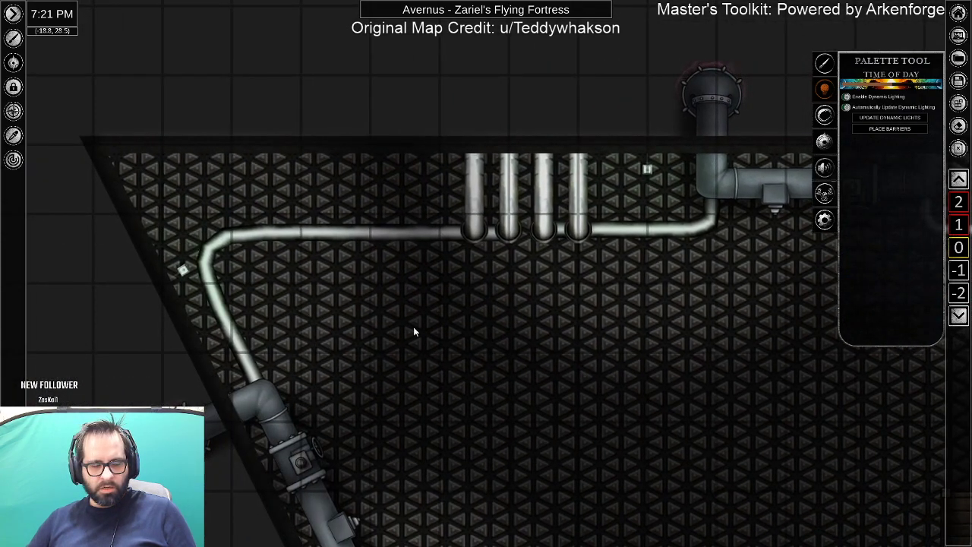
left_click_drag(689, 366, 105, 334)
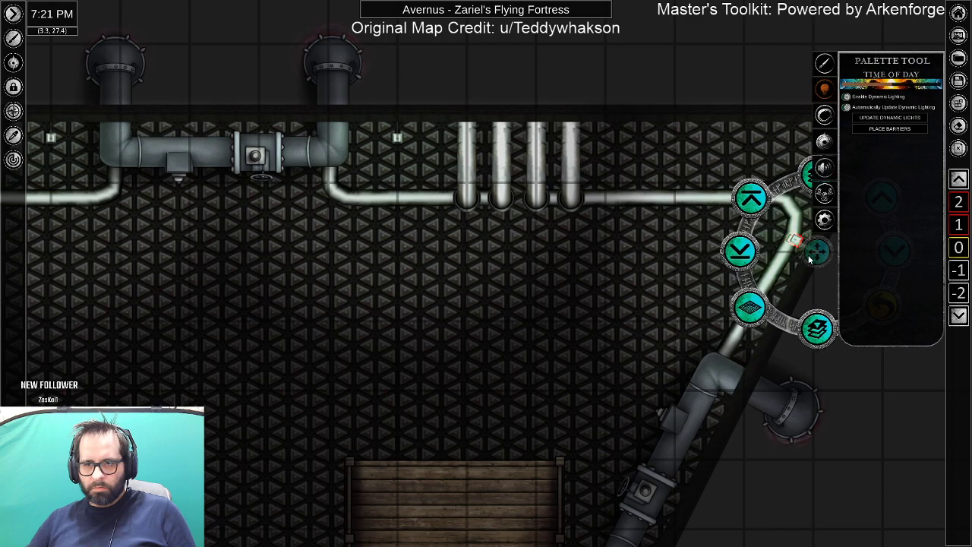
Place lamp copies on the right edge below the pipes and on the lower-right edge, angled to face the deck.
left_click_drag(813, 253, 608, 340)
left_click_drag(494, 423, 579, 252)
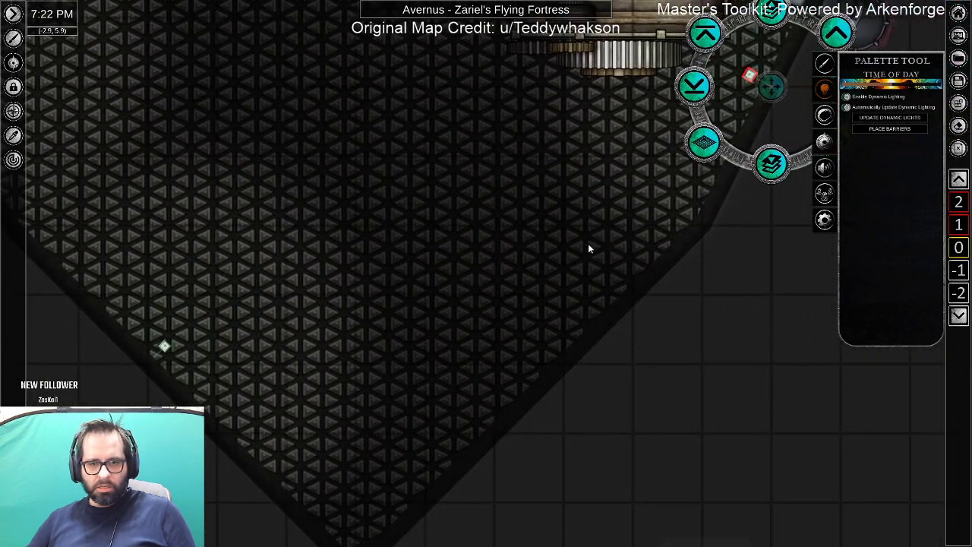
left_click_drag(776, 95, 557, 374)
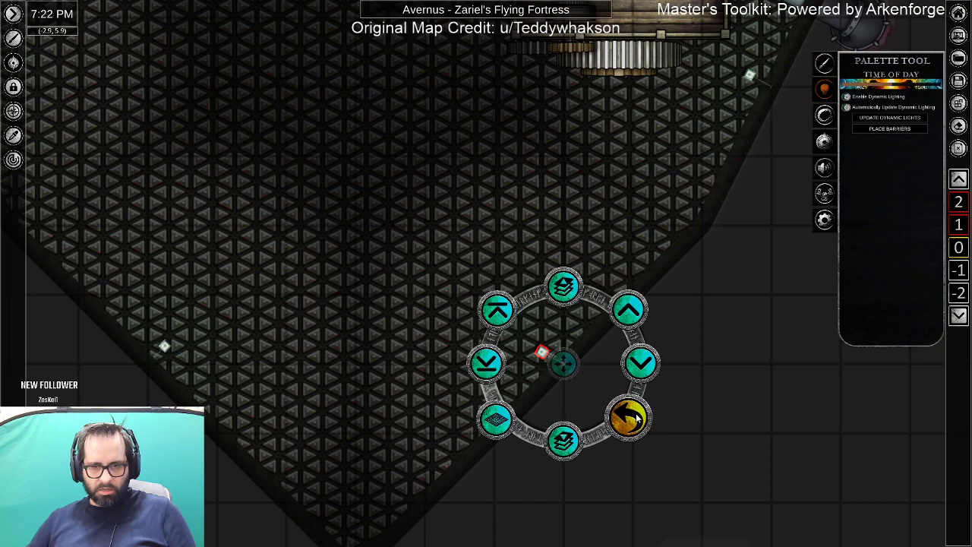
left_click_drag(565, 450, 468, 473)
left_click(455, 474)
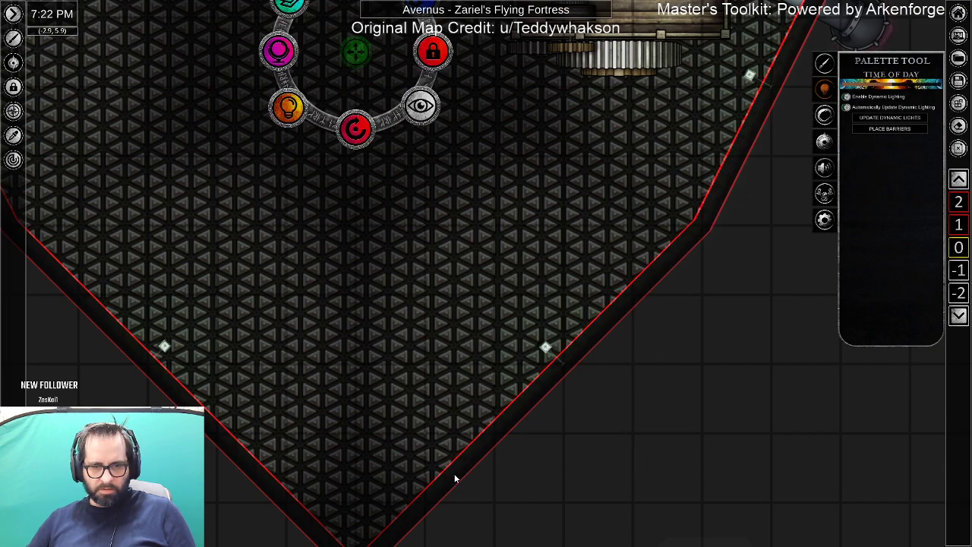
scroll(525, 488, "down", 3)
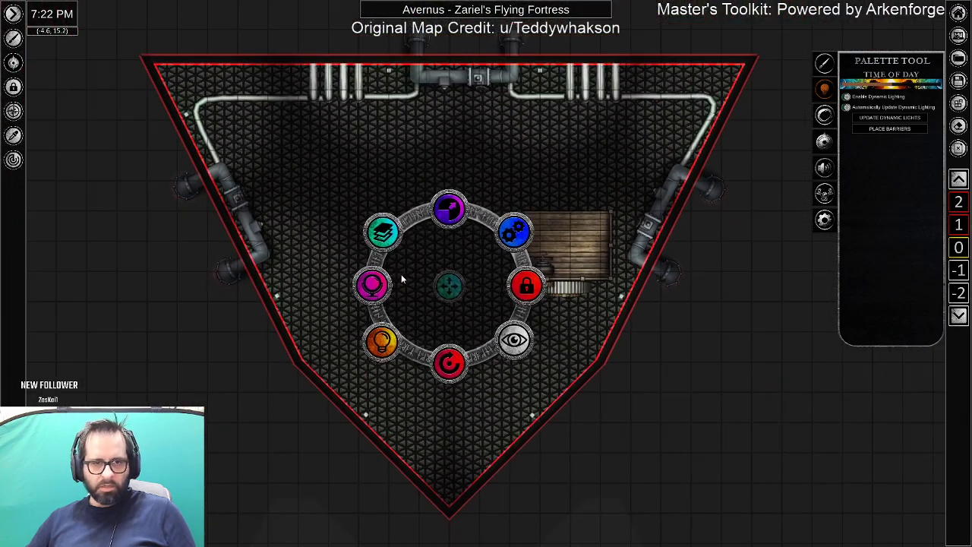
left_click(384, 232)
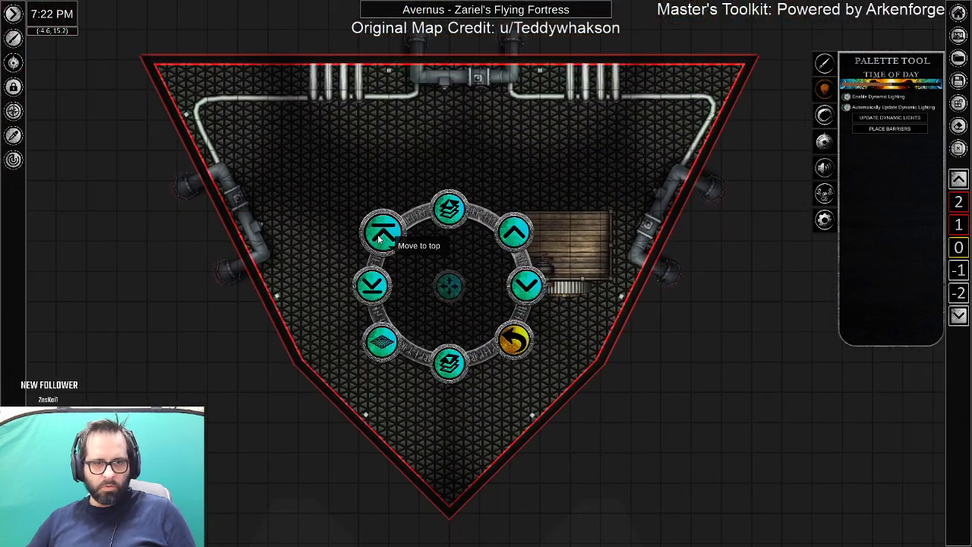
left_click(702, 414)
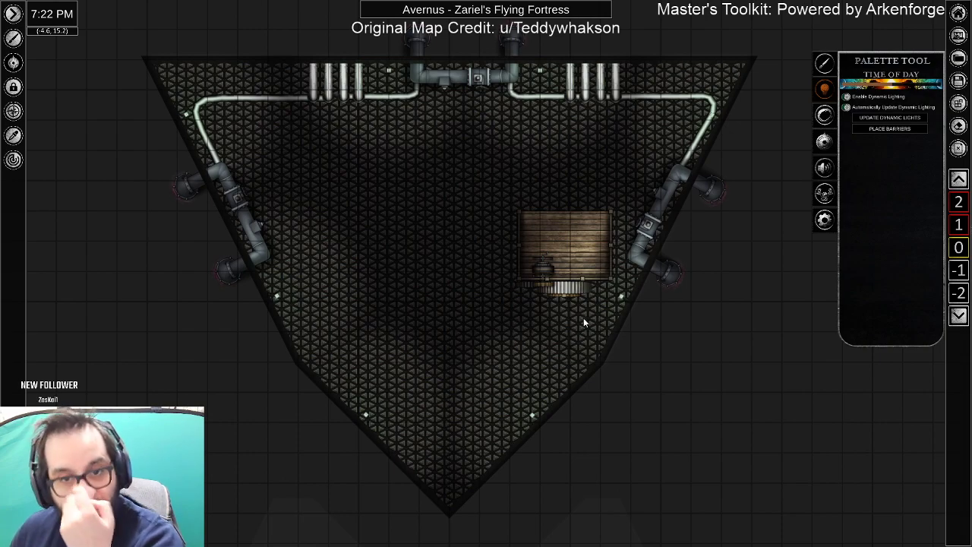
Place a spare copy of the lower-right lamp outside the fortress's right side, and lock all the lamps placed around the deck.
left_click(532, 414)
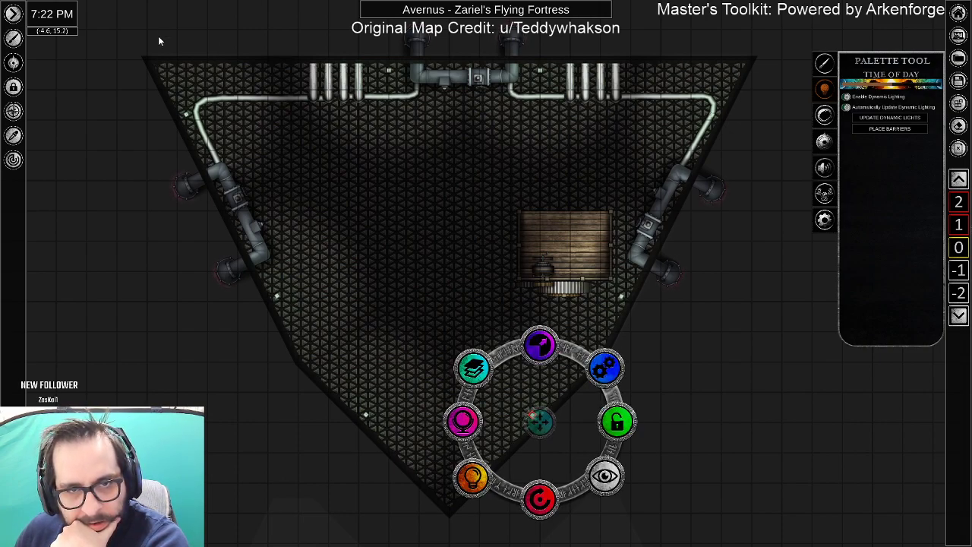
left_click_drag(542, 423, 849, 390)
left_click_drag(124, 33, 726, 471)
left_click(527, 241)
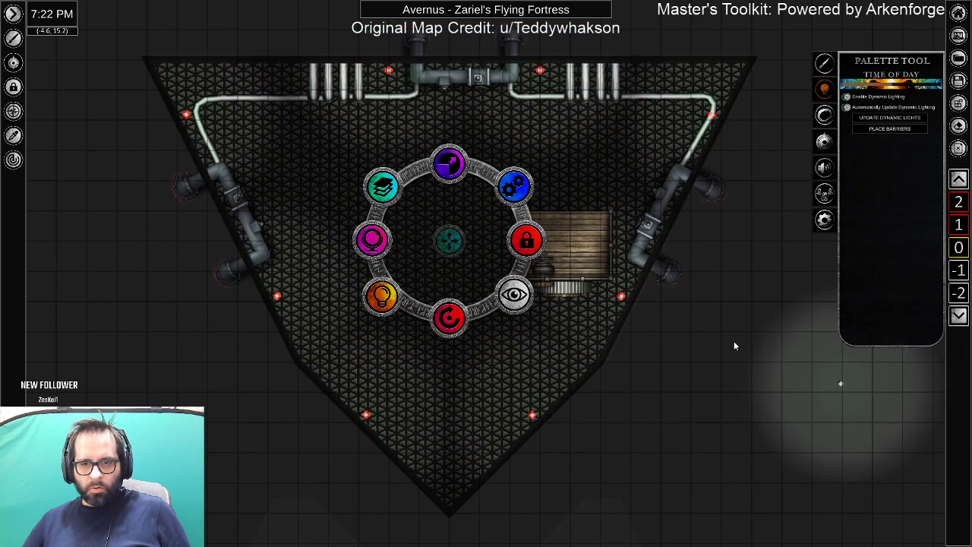
Move the spare street lamp outside the fortress up one level, from level 0 to level 1.
left_click(839, 383)
left_click(841, 385)
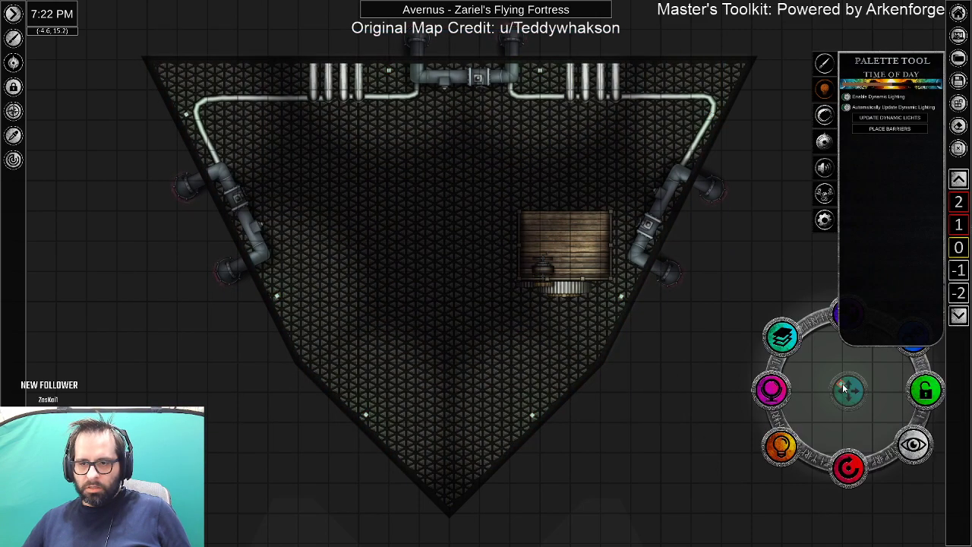
left_click(782, 338)
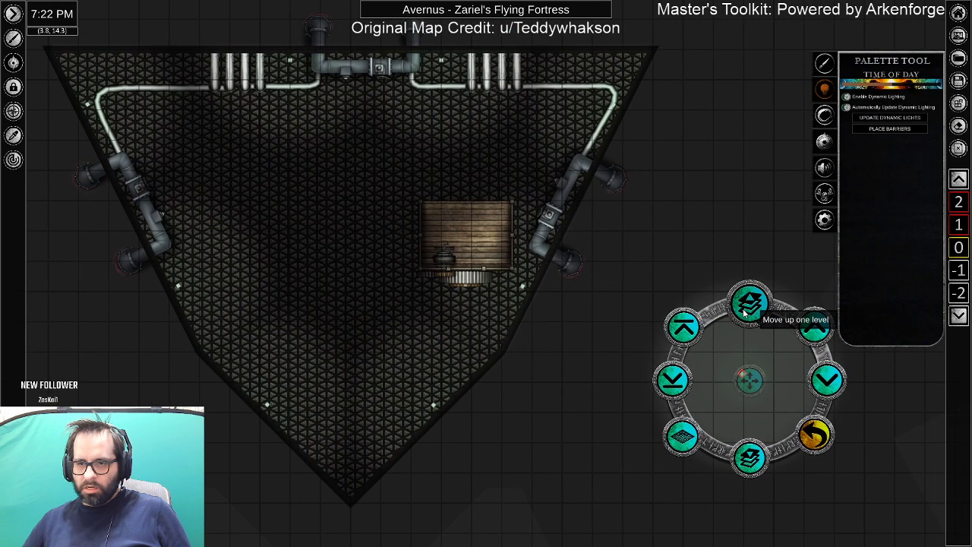
left_click(750, 306)
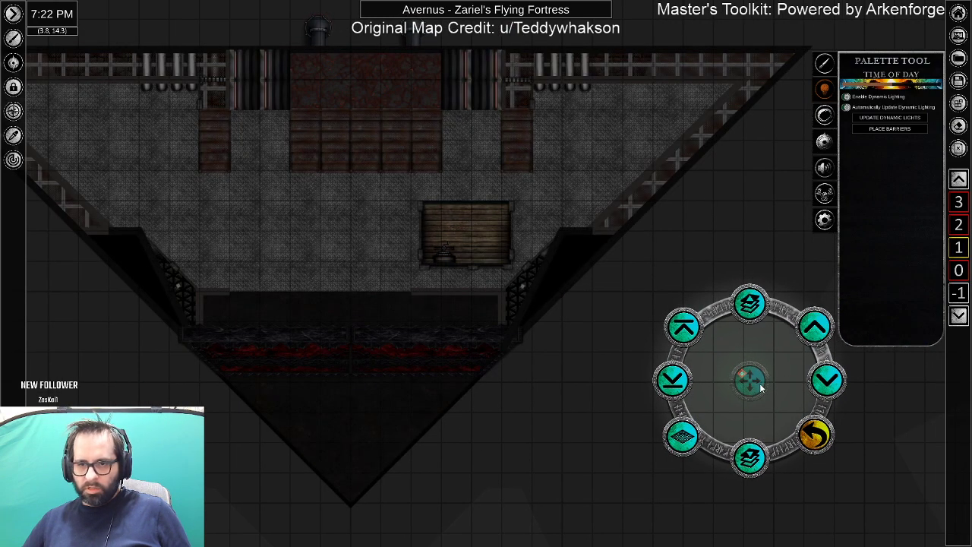
Place the lamp at the left end of the dark recess below level 1's main floor, and a copy at its right end.
left_click_drag(756, 384, 218, 309)
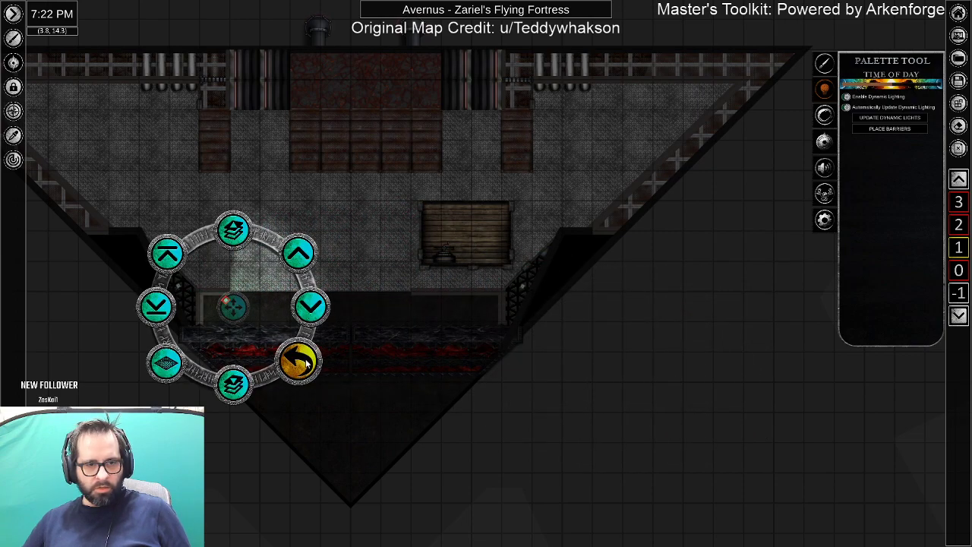
left_click_drag(233, 378, 232, 377)
mouse_move(187, 330)
left_mouse_down()
mouse_move(206, 296)
mouse_move(239, 277)
mouse_move(209, 284)
mouse_move(226, 307)
mouse_move(199, 309)
mouse_move(406, 301)
mouse_move(514, 311)
mouse_move(495, 285)
left_mouse_up()
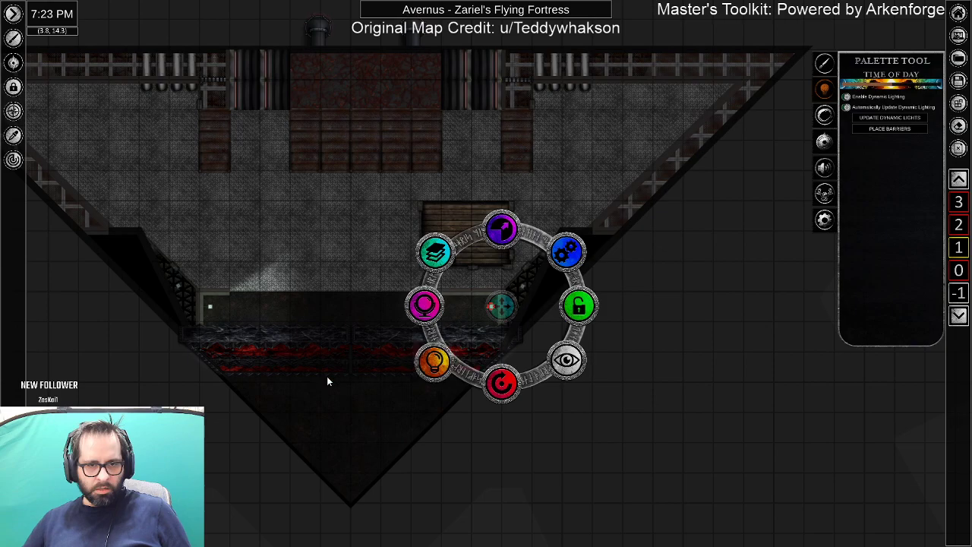
Place lamp copies on the main floor's lower edge, below the wooden platform and at the mirrored left spot, turned to light the floor.
scroll(325, 375, "up", 3)
scroll(383, 350, "up", 1)
left_click_drag(476, 252, 404, 321)
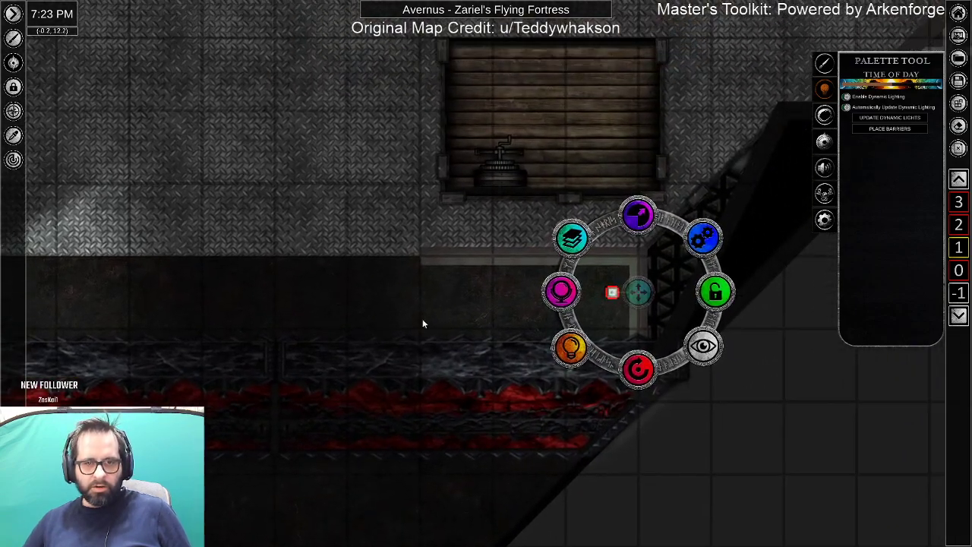
key("d")
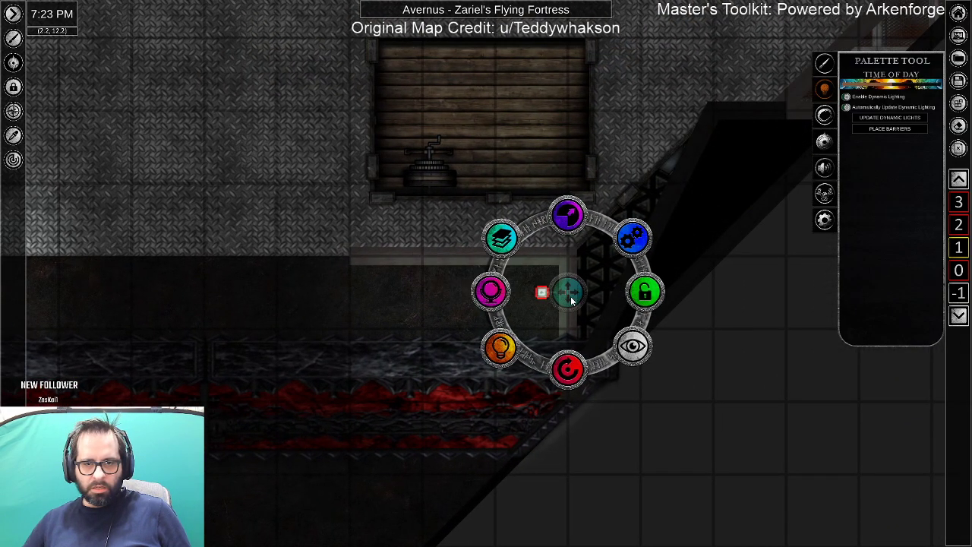
left_click_drag(573, 301, 459, 249)
left_click_drag(459, 332, 326, 254)
scroll(163, 311, "down", 4)
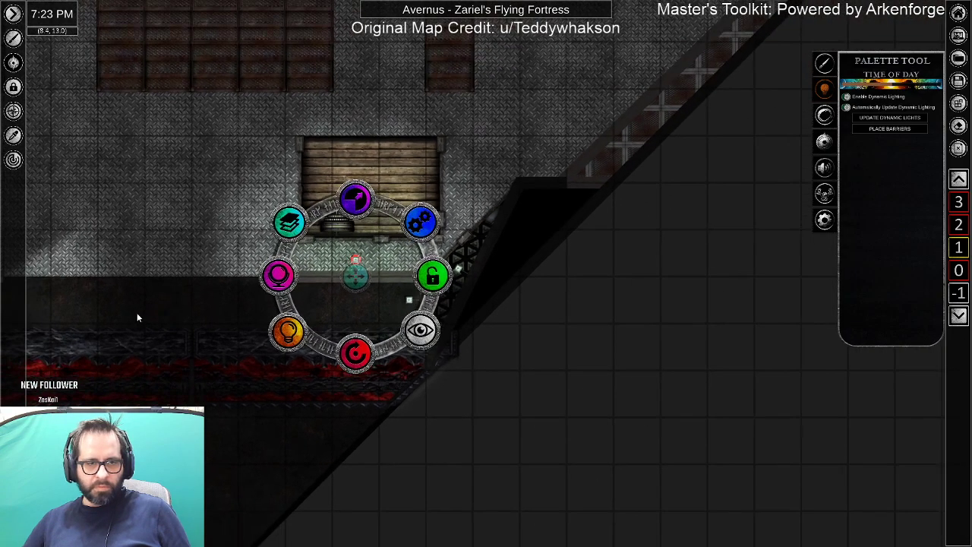
left_click_drag(130, 310, 364, 318)
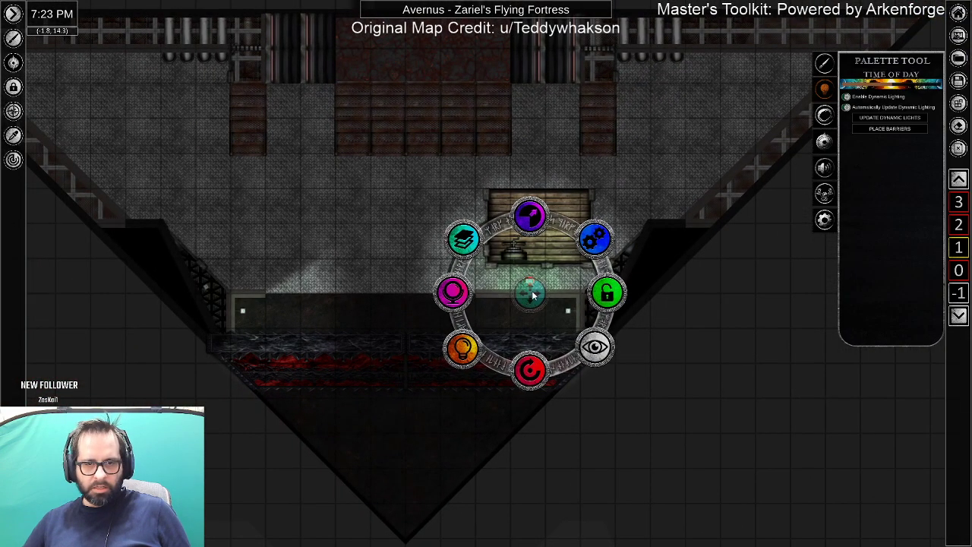
left_click_drag(530, 296, 251, 291)
Place a lamp copy on the left diagonal railing, rotated to shine across the metal floor.
left_click_drag(297, 315, 183, 261)
left_click_drag(199, 338, 139, 311)
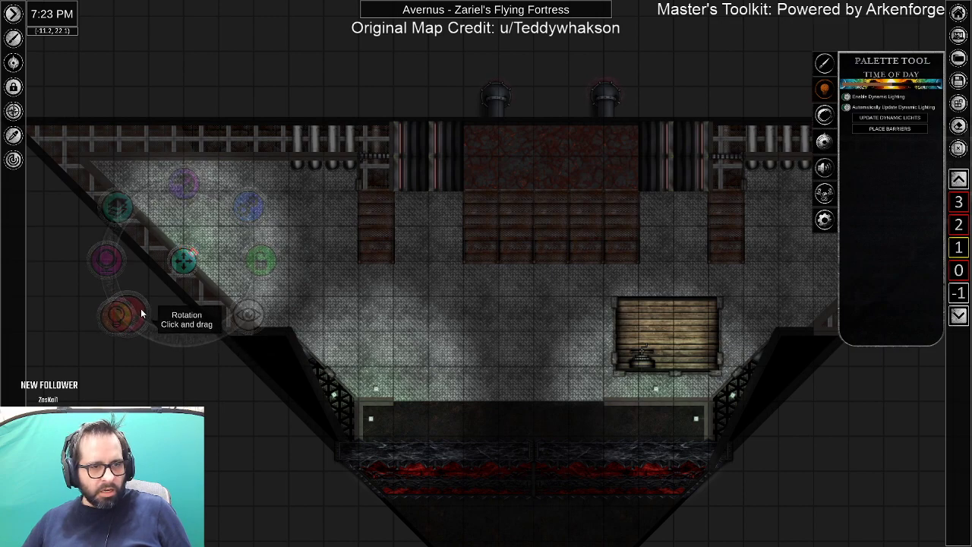
left_click_drag(139, 311, 139, 312)
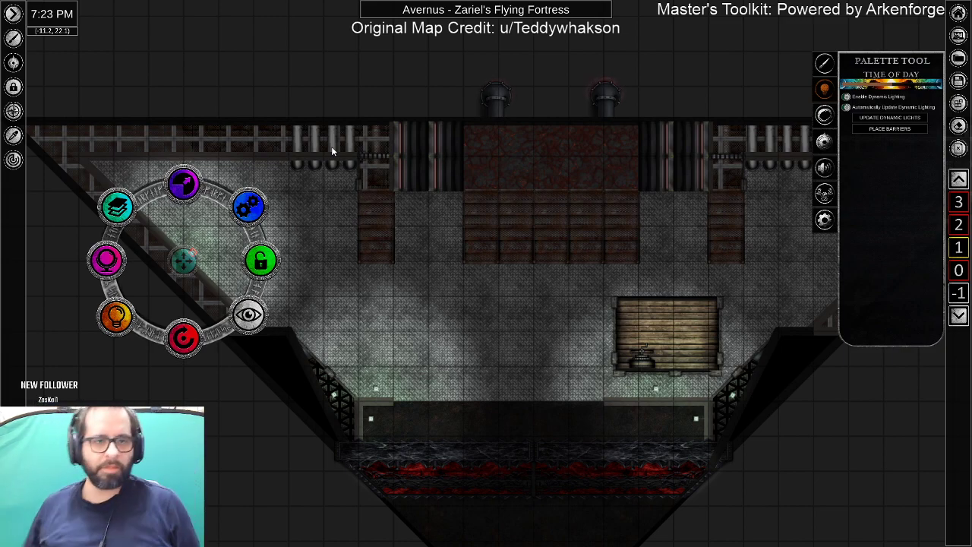
Draw a dark trim strip with polygon placement along the base of the striped columns left of the red stone platform.
scroll(427, 225, "up", 5)
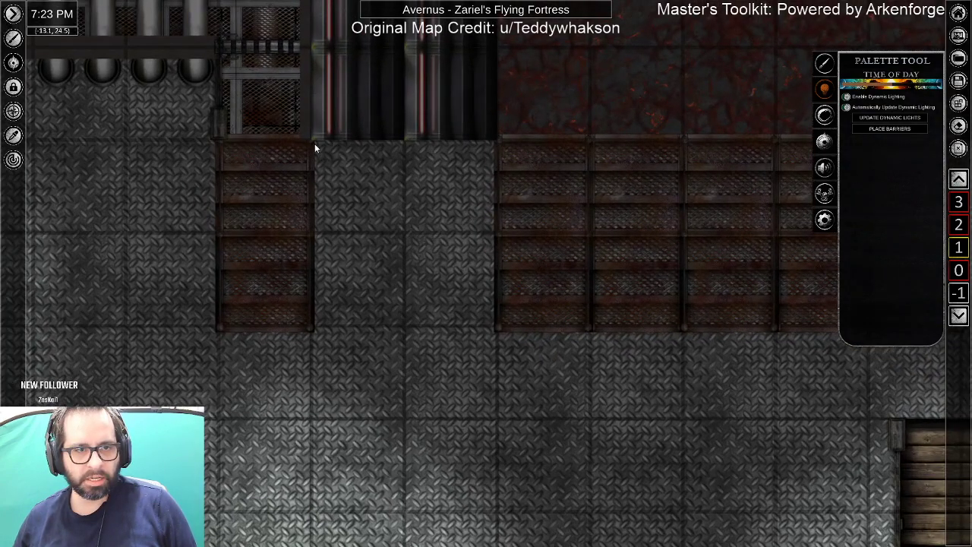
left_click(363, 135)
right_click(363, 135)
scroll(318, 242, "down", 4)
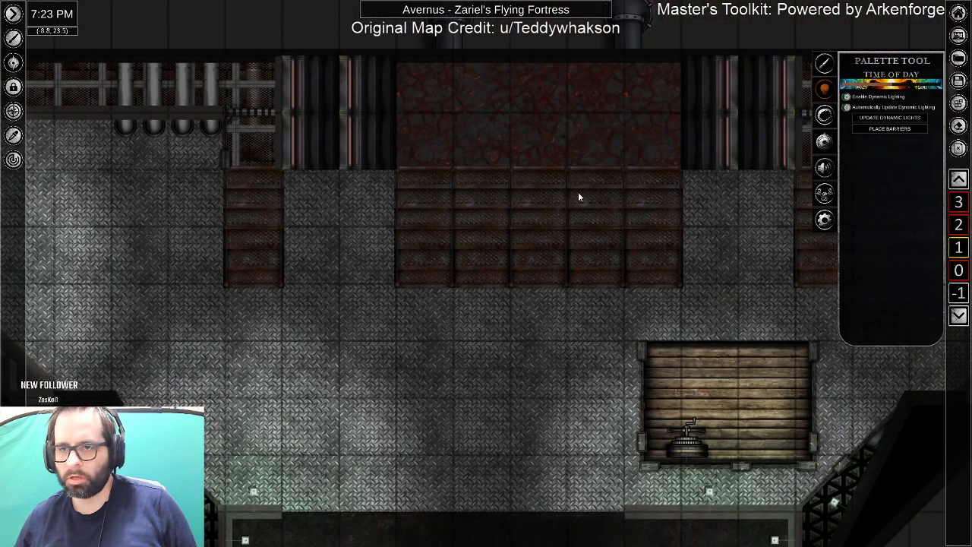
left_click_drag(399, 206, 555, 222)
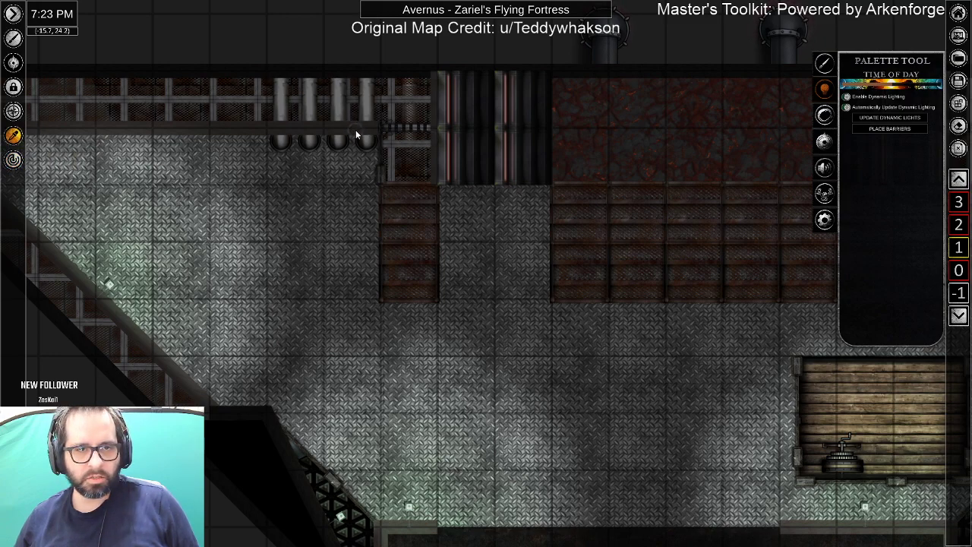
right_click(458, 186)
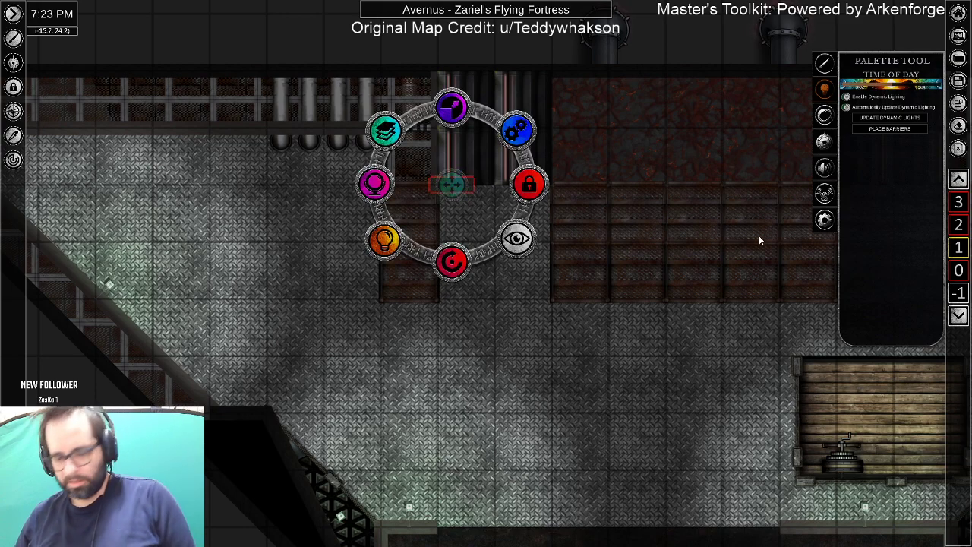
left_click(825, 63)
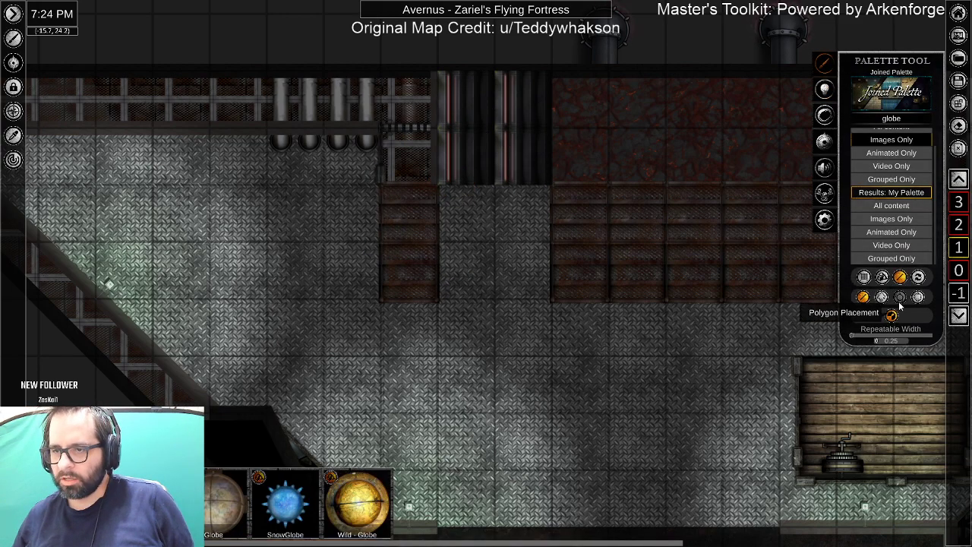
left_click_drag(438, 184, 498, 190)
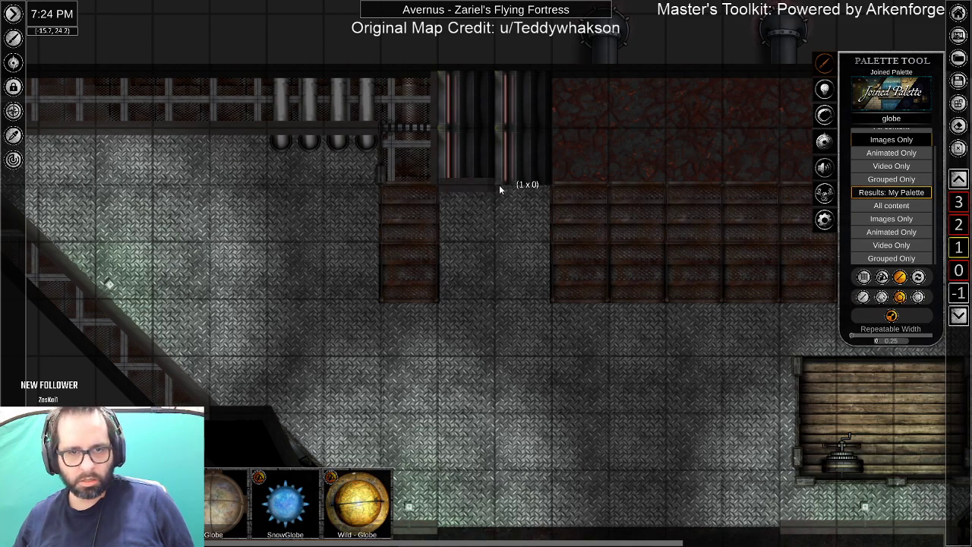
left_click(543, 186)
right_click(570, 269)
Draw the same dark trim strip along the base of the striped columns right of the red stone platform.
left_click_drag(714, 266, 313, 279)
left_click_drag(431, 197, 541, 195)
right_click(516, 295)
right_click(514, 297)
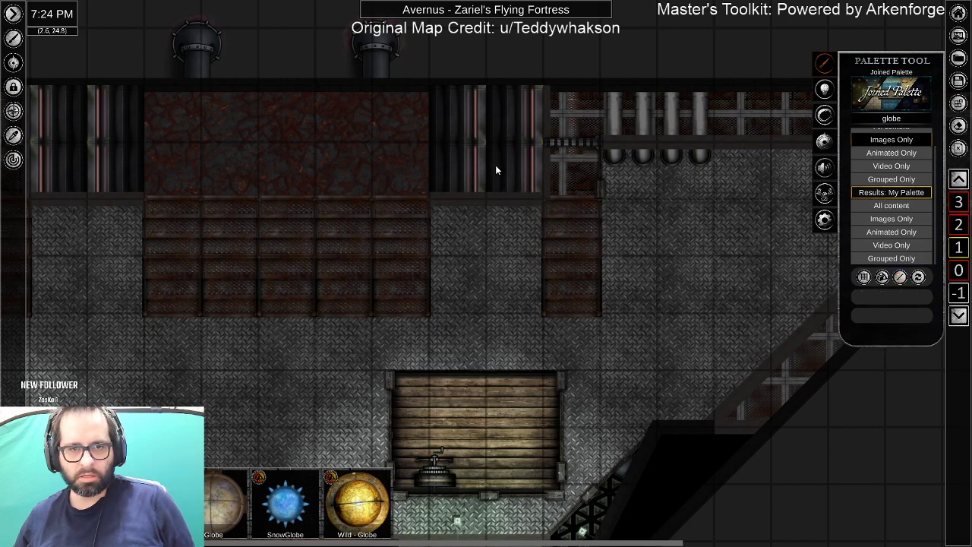
Copy the left railing's lamp to the landing above the left narrow staircase and rotate it to shine down the steps.
left_click_drag(180, 272, 653, 290)
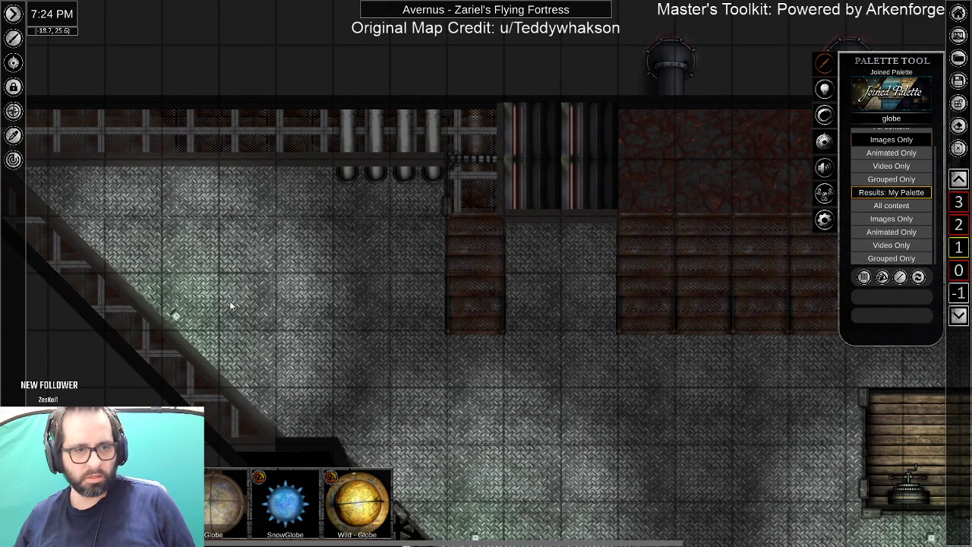
right_click(174, 318)
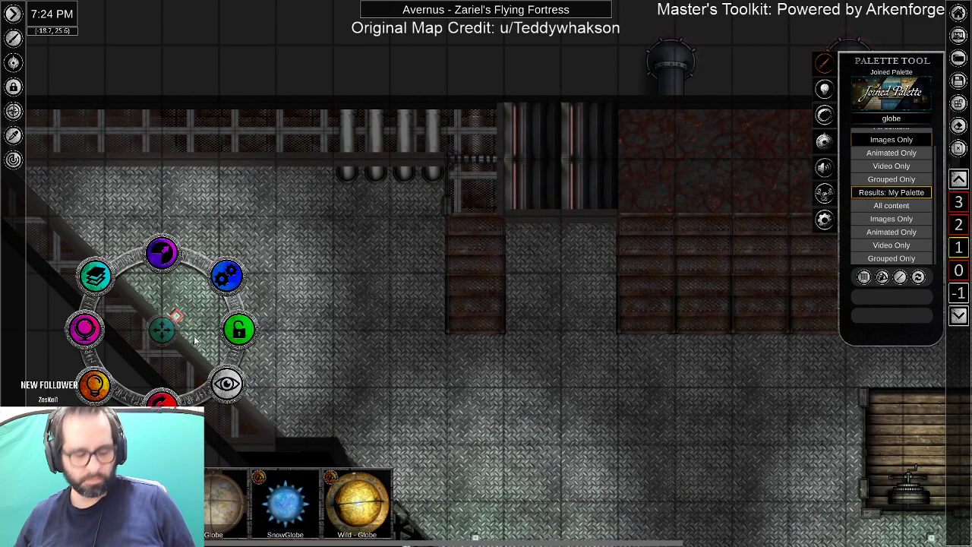
right_click(370, 244)
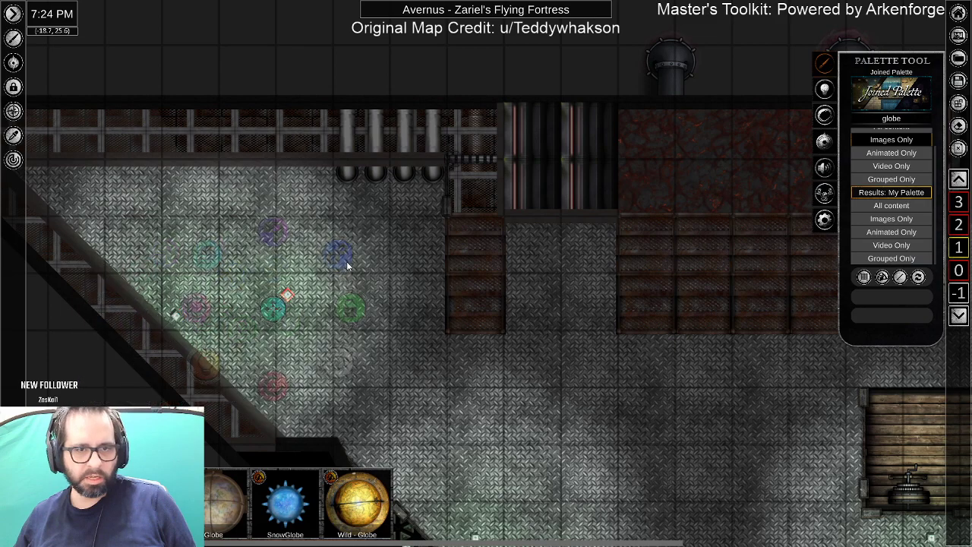
right_click(403, 145)
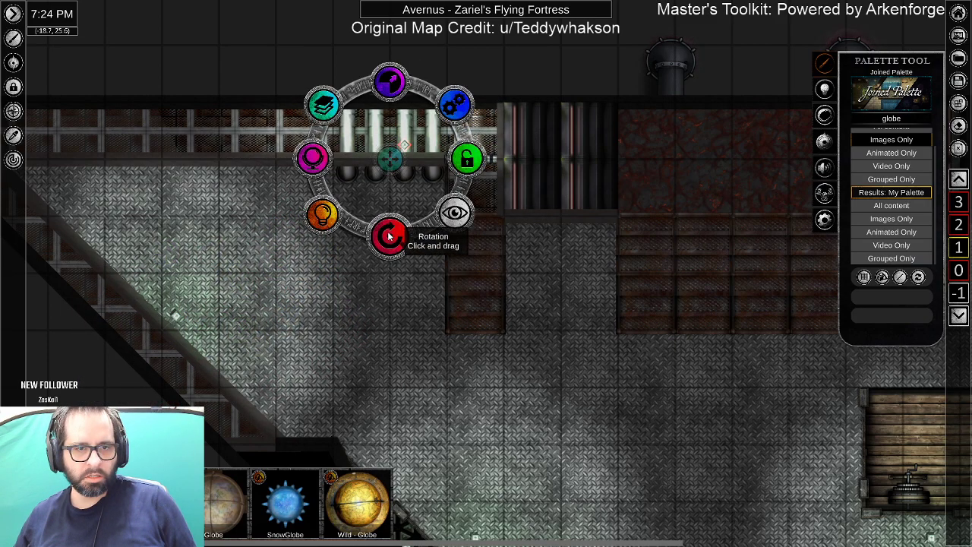
mouse_move(364, 234)
left_mouse_down()
mouse_move(274, 151)
mouse_move(324, 95)
mouse_move(387, 82)
mouse_move(465, 112)
left_mouse_up()
Place lamp copies at the upper-left and upper-right corners of the red stone platform.
mouse_move(395, 160)
left_mouse_down()
mouse_move(499, 191)
mouse_move(610, 245)
mouse_move(704, 255)
mouse_move(720, 163)
mouse_move(653, 104)
left_mouse_up()
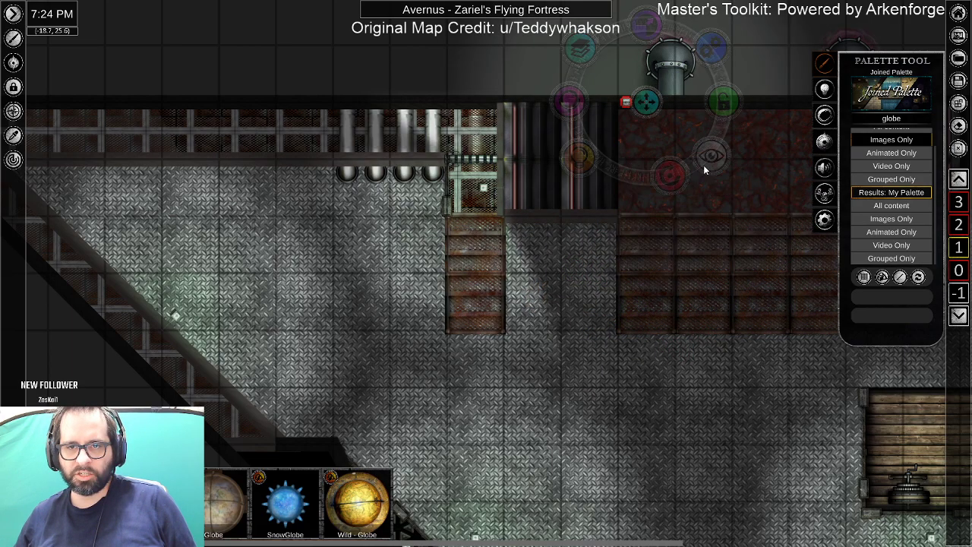
left_click_drag(753, 223, 455, 240)
left_click_drag(359, 118, 583, 133)
Duplicate the lamp onto the landing above the right narrow staircase, turned to mirror the left landing's lamp.
key("ctrl+d")
left_click_drag(587, 139, 744, 217)
left_click_drag(729, 282, 837, 206)
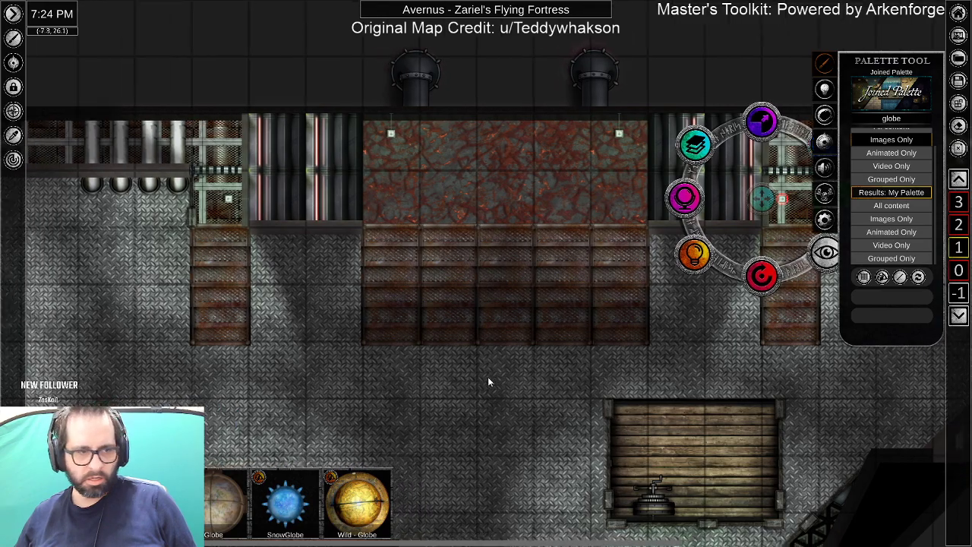
Paste a lamp copy onto the right diagonal railing, rotated to mirror the lamp on the left railing.
left_click_drag(488, 377, 845, 348)
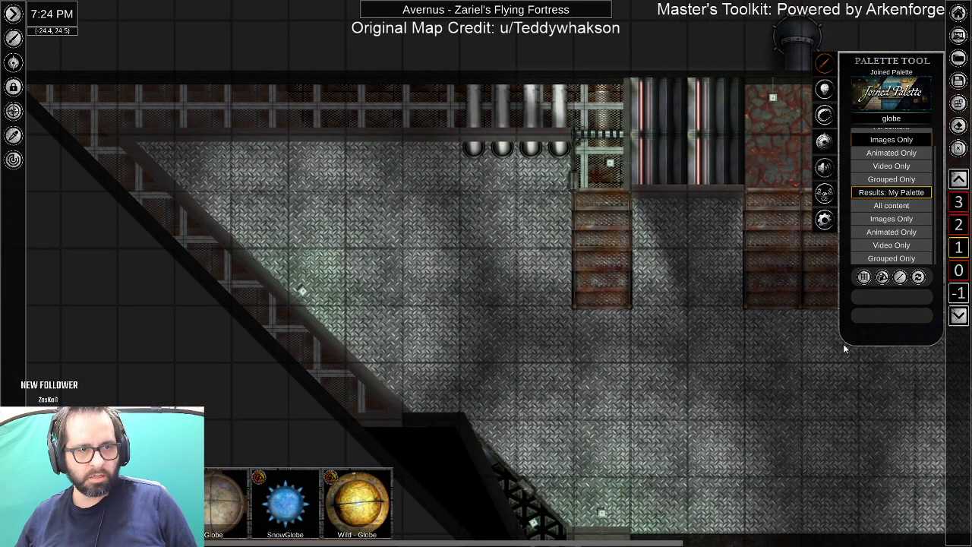
left_click_drag(843, 344, 32, 335)
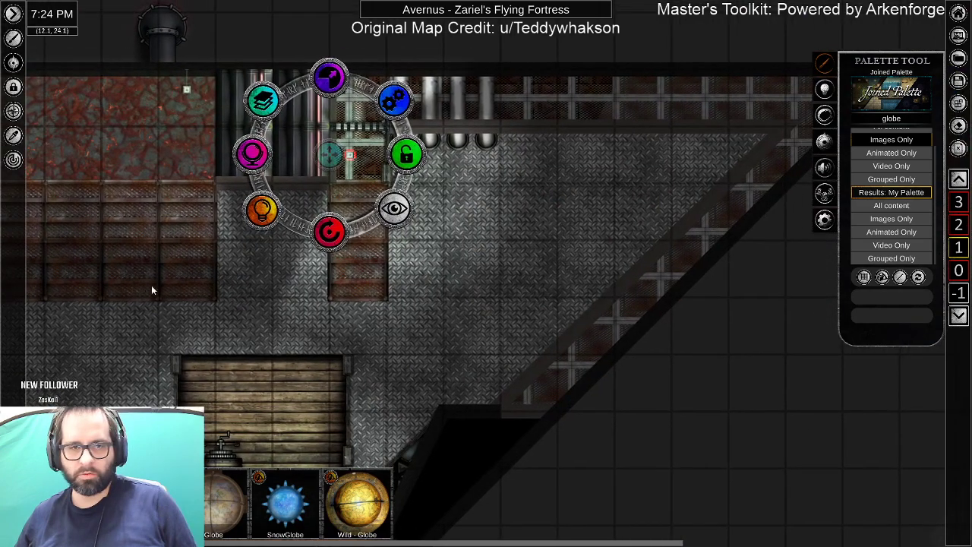
key("ctrl+v")
left_click_drag(351, 155, 577, 250)
left_click_drag(603, 288, 648, 244)
Place a spare lamp copy outside the right side of the fortress on level 1.
left_click_drag(304, 441, 633, 316)
scroll(347, 444, "down", 2)
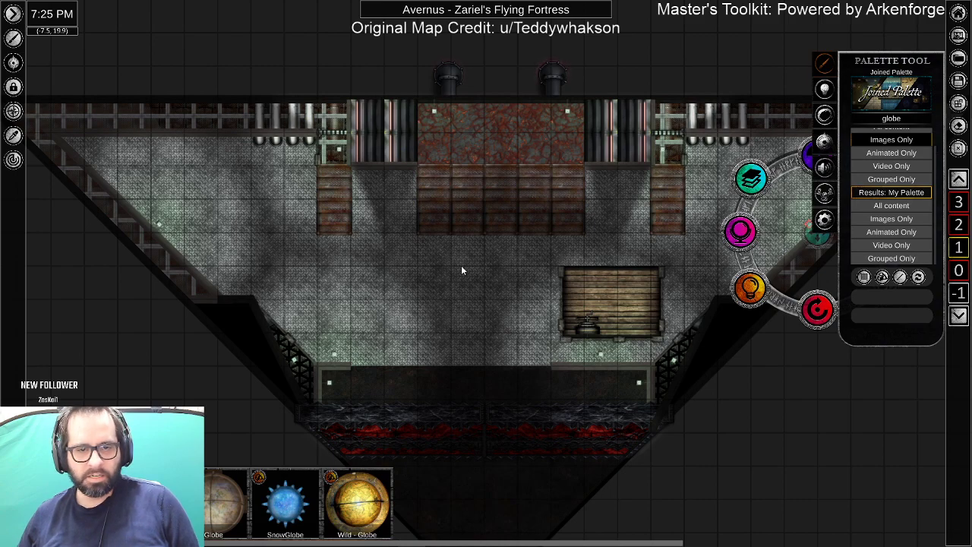
left_click_drag(645, 252, 439, 288)
left_click_drag(630, 276, 889, 374)
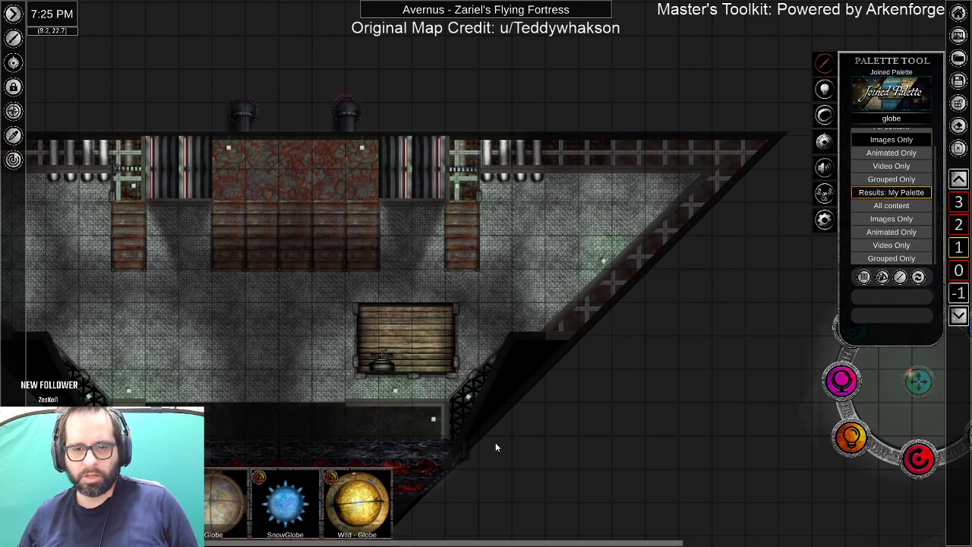
Select the lamps placed across level 1 of the fortress and lock them in place.
scroll(486, 439, "down", 3)
left_click_drag(444, 434, 536, 360)
left_click_drag(142, 105, 734, 442)
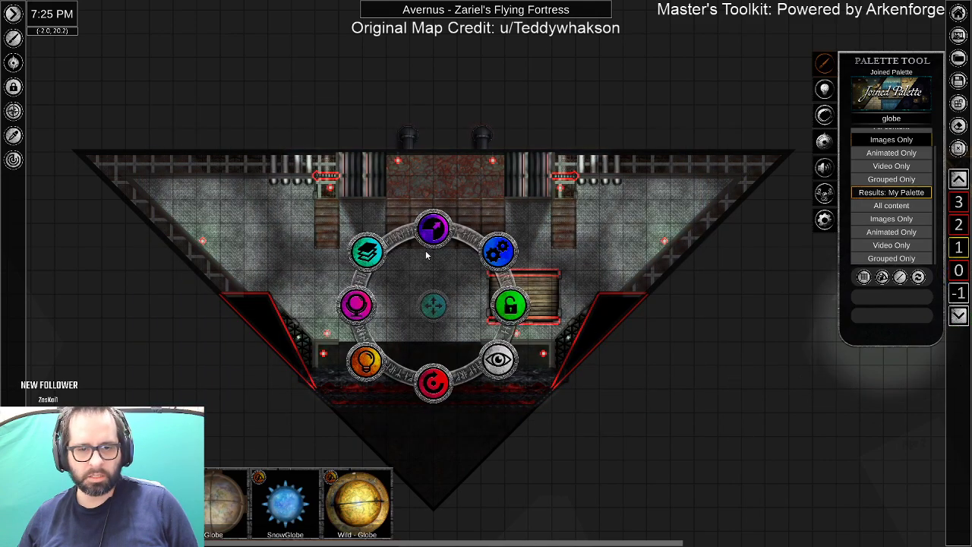
scroll(425, 251, "up", 5)
scroll(474, 199, "up", 2)
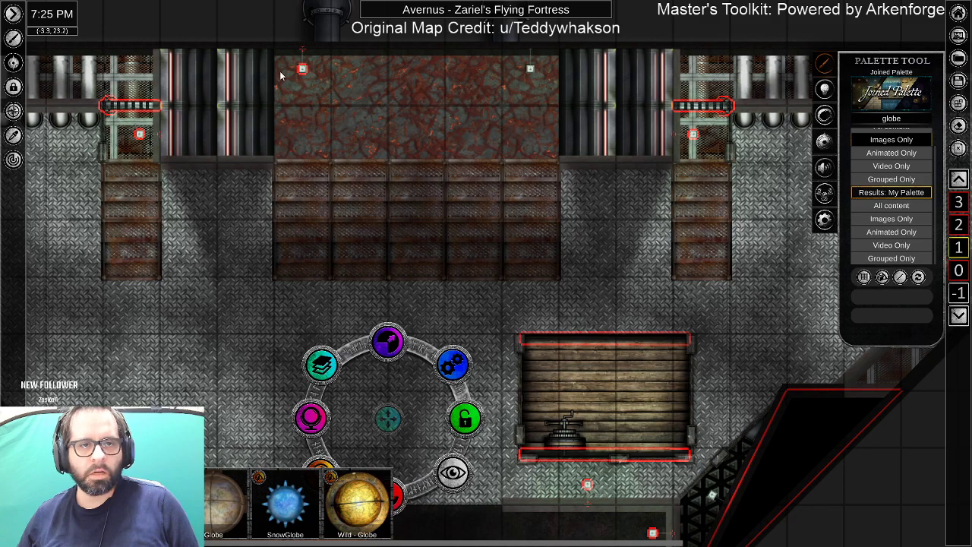
left_click(531, 70)
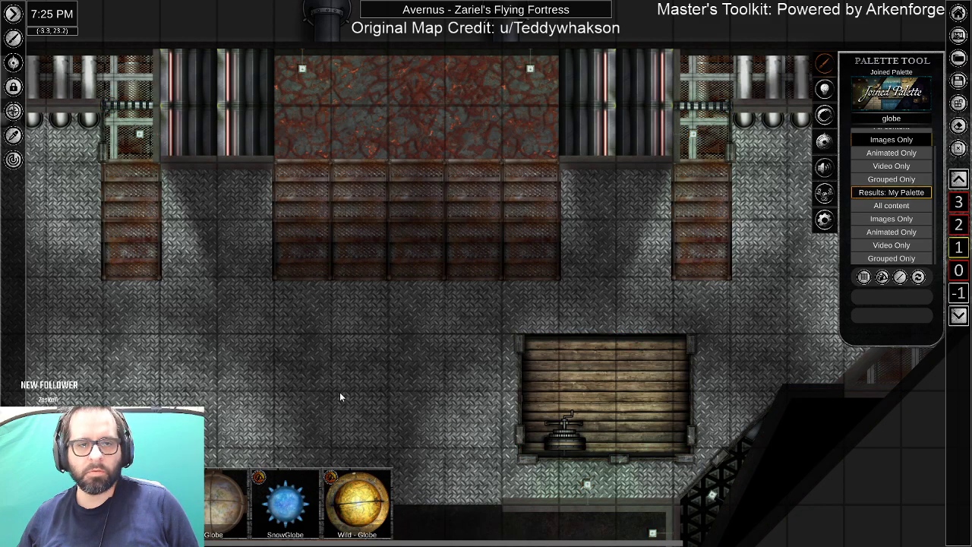
scroll(339, 392, "down", 5)
left_click_drag(44, 65, 802, 457)
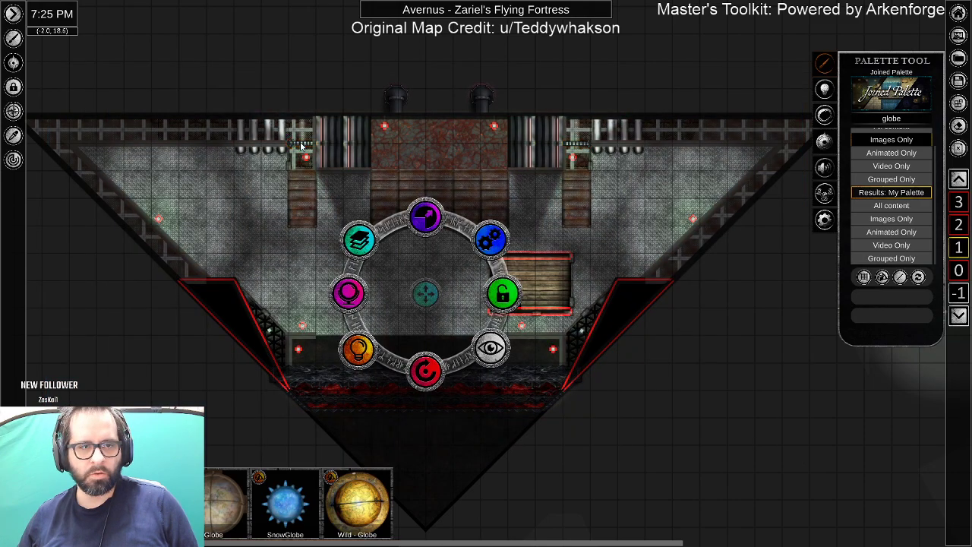
left_click(504, 295)
left_click(680, 399)
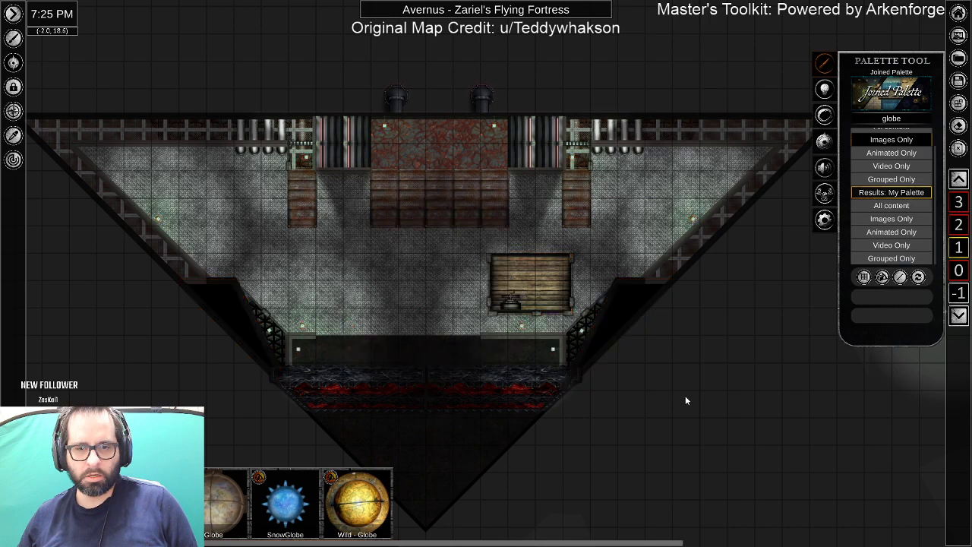
Move the spare lamp outside the fortress up to level 2 and bring it over that floor beside the right diagonal channel.
key("d")
key("w")
right_click(511, 334)
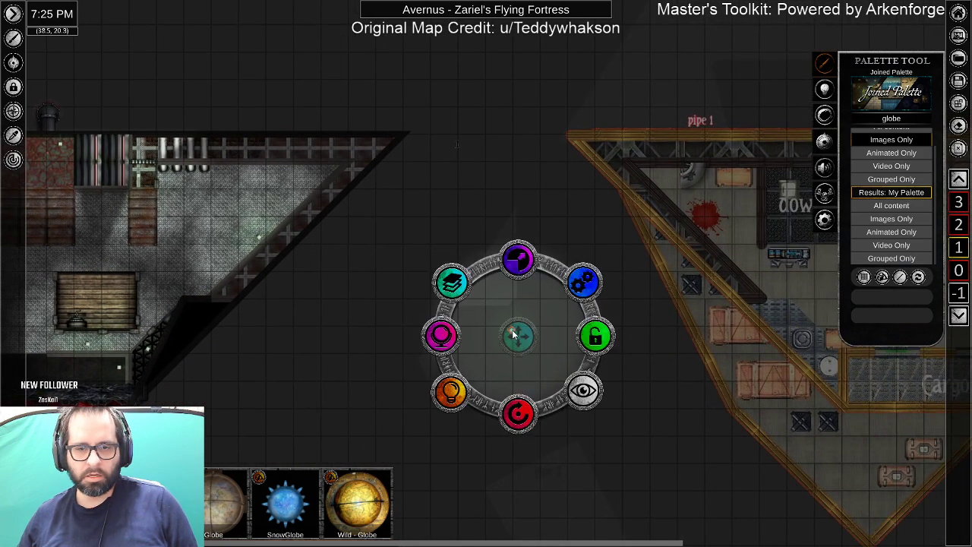
left_click(453, 282)
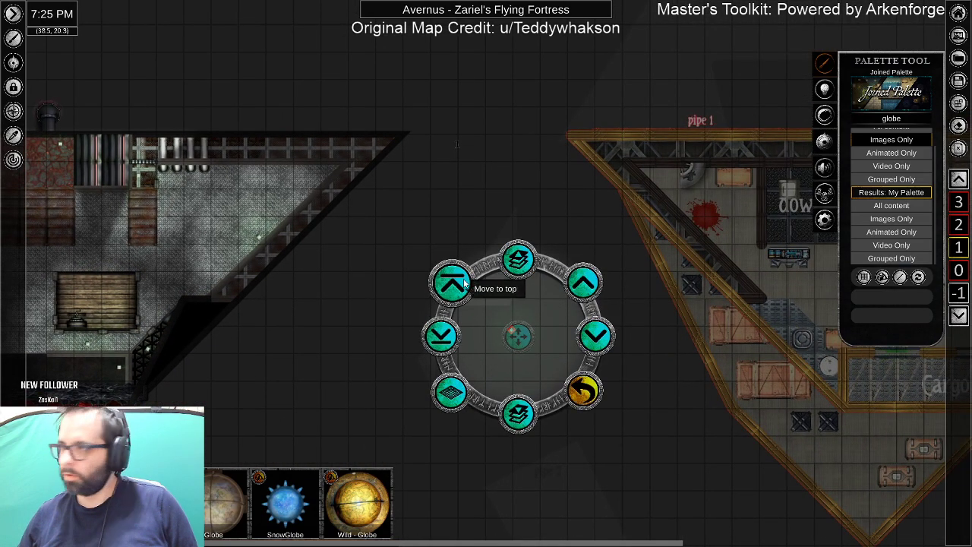
left_click(517, 266)
left_click_drag(520, 341, 532, 300)
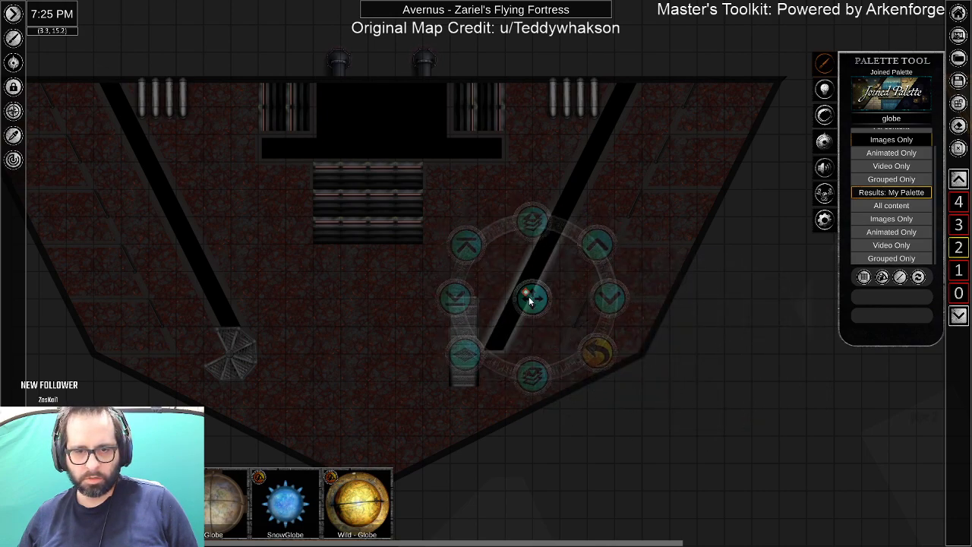
Position the lamp on the wall near the lower end of the right diagonal channel, rotated square to the wall.
left_click(596, 352)
left_click_drag(546, 377, 520, 242)
scroll(543, 325, "up", 4)
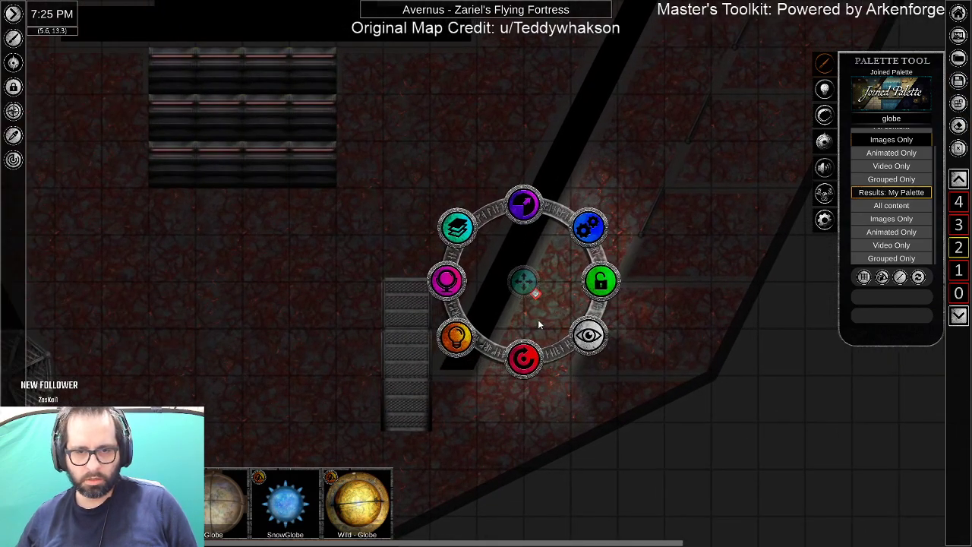
scroll(546, 379, "up", 3)
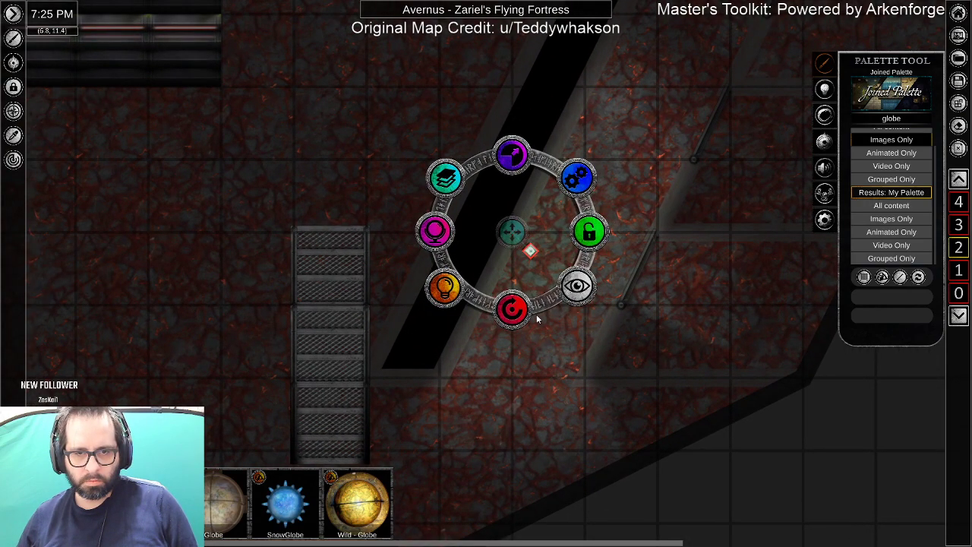
left_click_drag(518, 310, 532, 297)
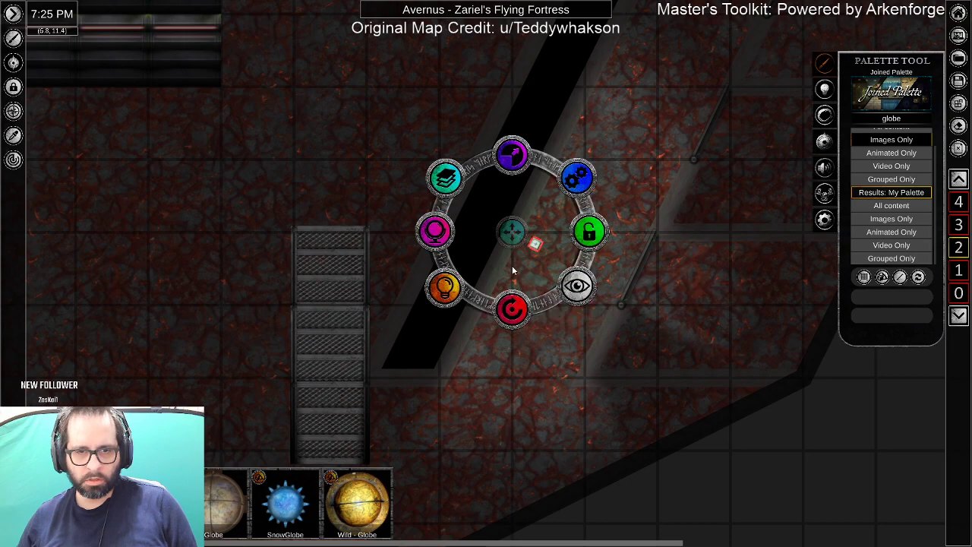
scroll(512, 265, "up", 4)
scroll(525, 249, "down", 2)
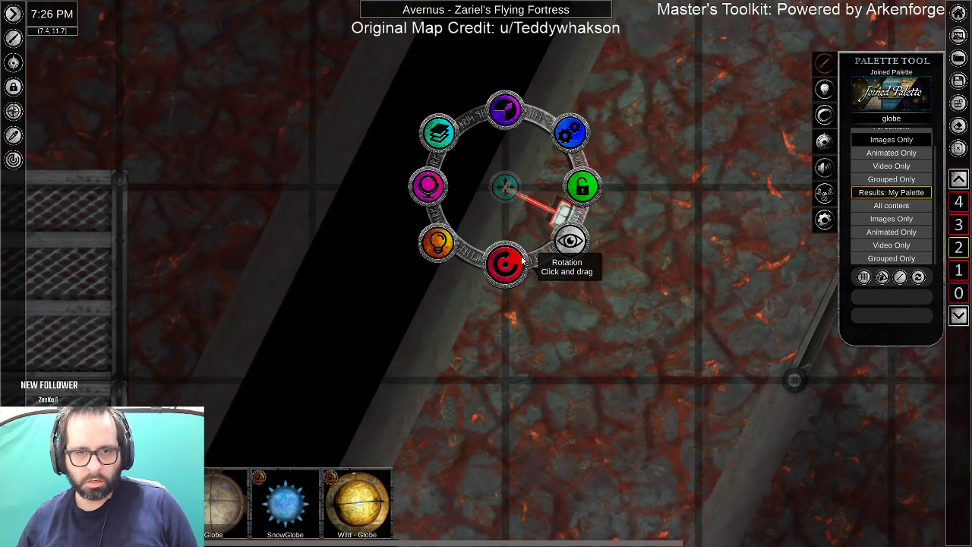
scroll(532, 290, "down", 3)
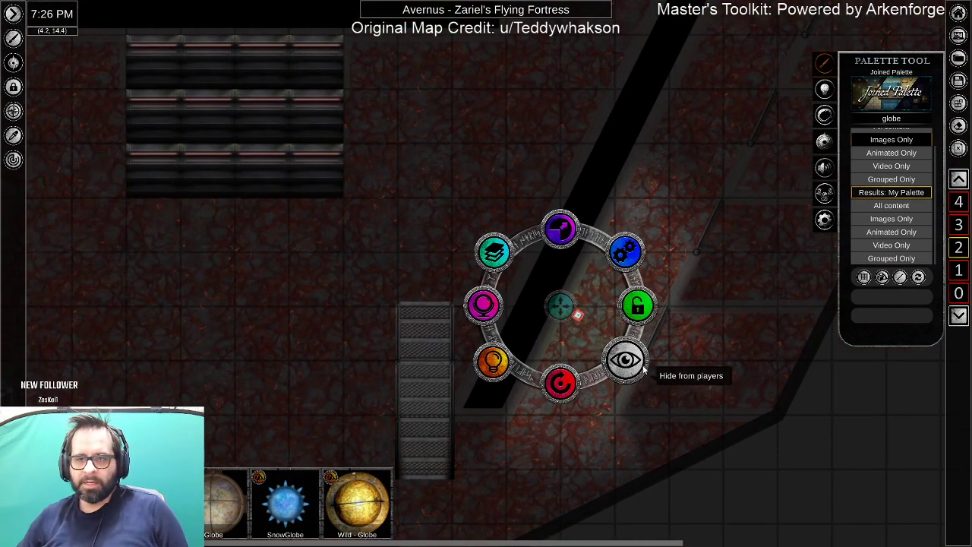
Place lamp copies near the upper end of the right diagonal wall and at the black opening's right end, turning the latter to face right.
scroll(644, 369, "down", 2)
left_click_drag(768, 326, 648, 396)
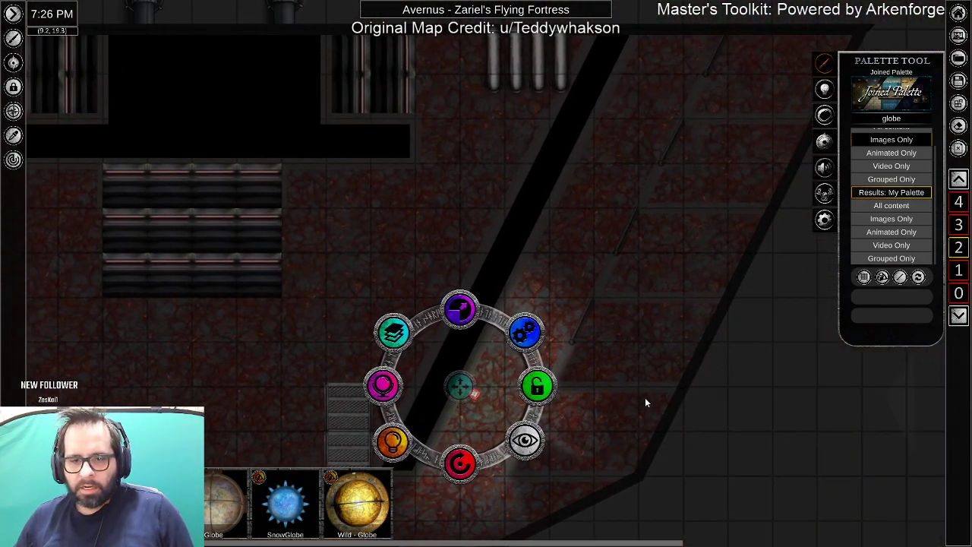
left_click_drag(458, 387, 596, 120)
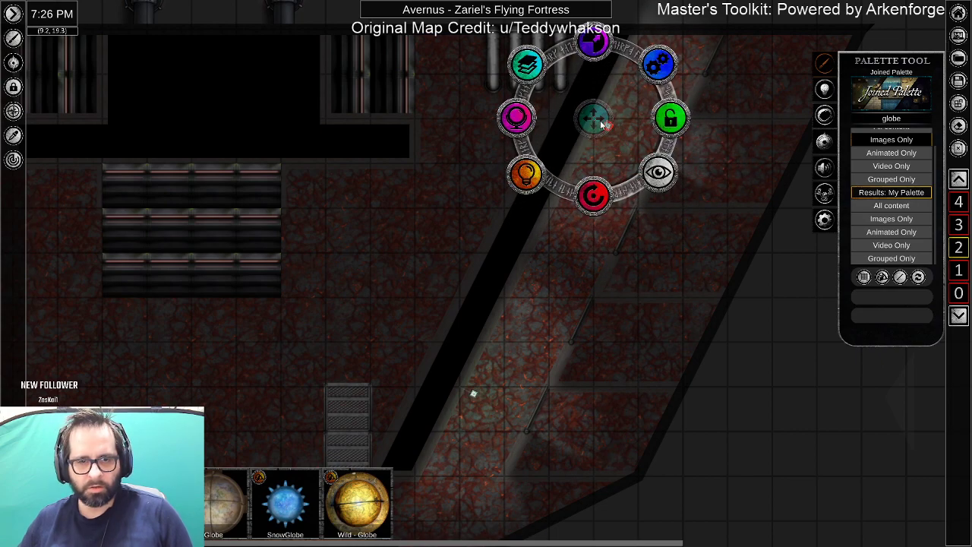
left_click_drag(600, 124, 423, 149)
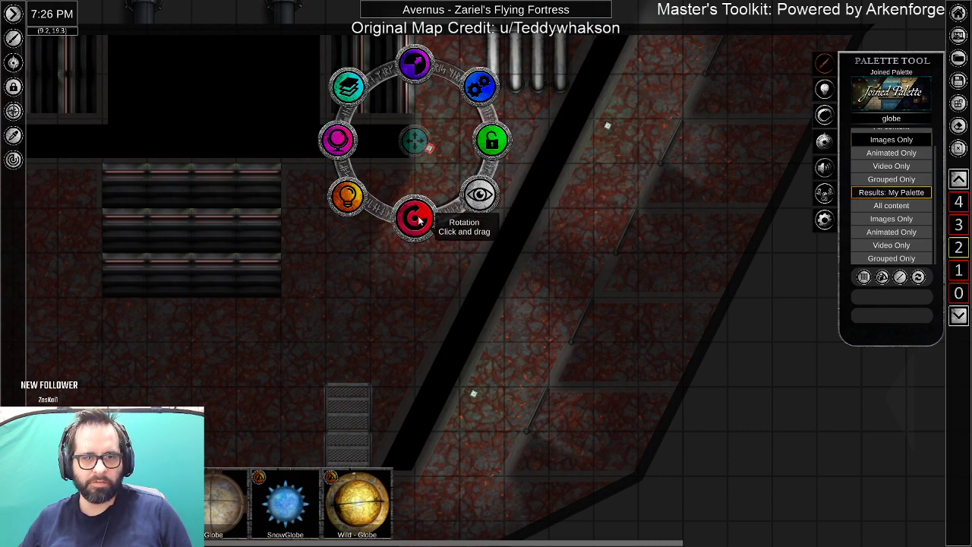
left_click_drag(417, 219, 452, 213)
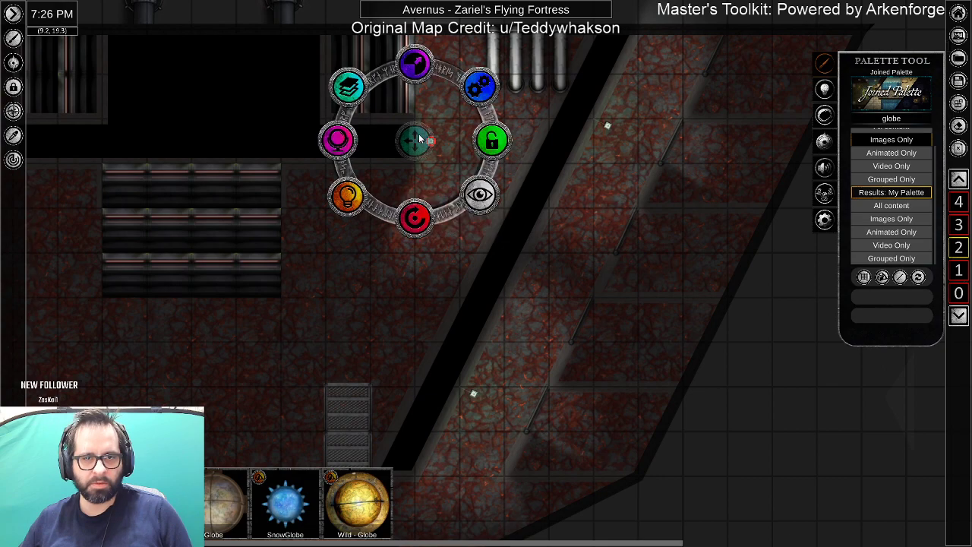
Place downward-facing lamp copies beside the upper-right and upper-left corners of the central metal stairs.
left_click_drag(419, 141, 305, 162)
left_click_drag(214, 183, 214, 177)
left_click_drag(311, 197, 514, 190)
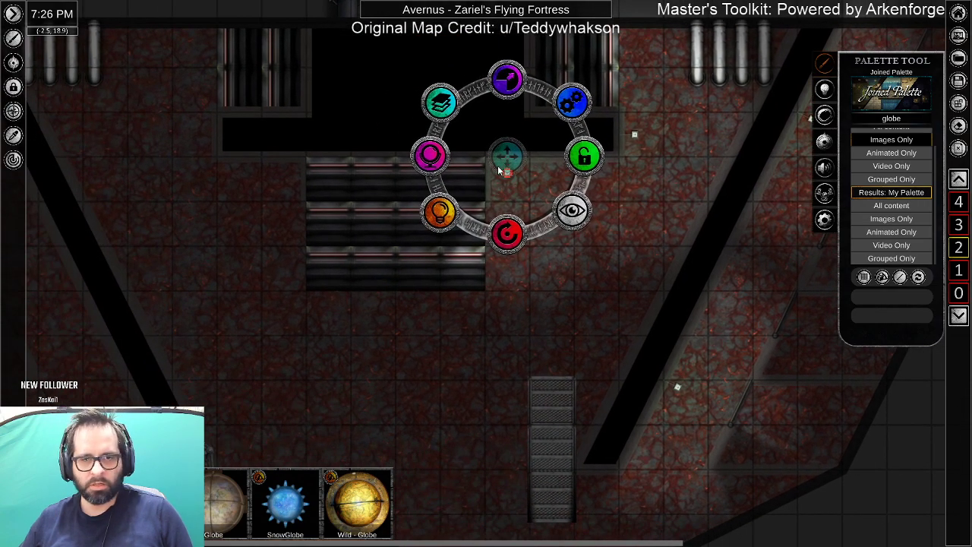
mouse_move(511, 154)
left_mouse_down()
mouse_move(428, 167)
mouse_move(282, 165)
mouse_move(377, 214)
mouse_move(344, 169)
left_mouse_up()
Place a lamp copy at the left end of the black opening, turned to face left and mirror the right one.
mouse_move(347, 233)
left_mouse_down()
mouse_move(295, 221)
mouse_move(259, 177)
mouse_move(267, 147)
left_mouse_up()
left_click_drag(550, 257, 780, 274)
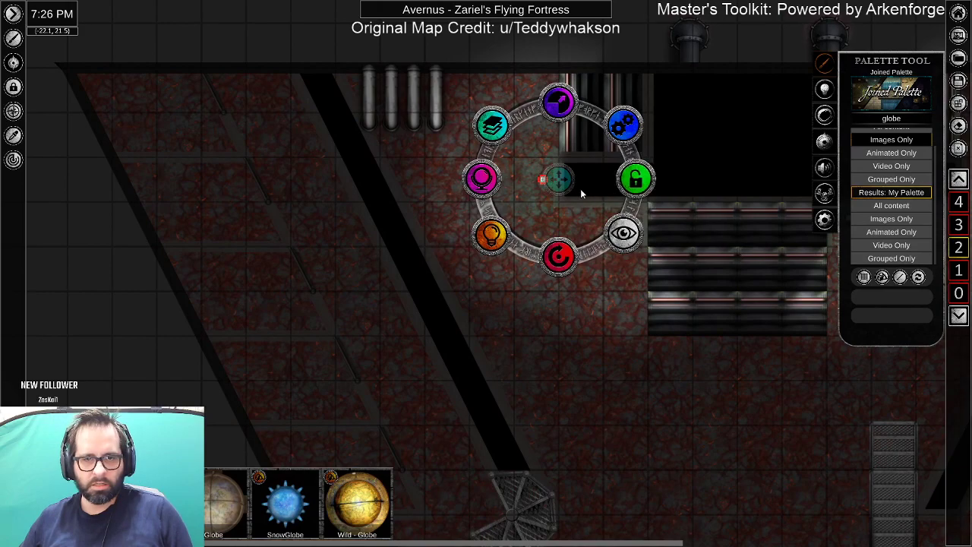
left_click_drag(709, 237, 293, 256)
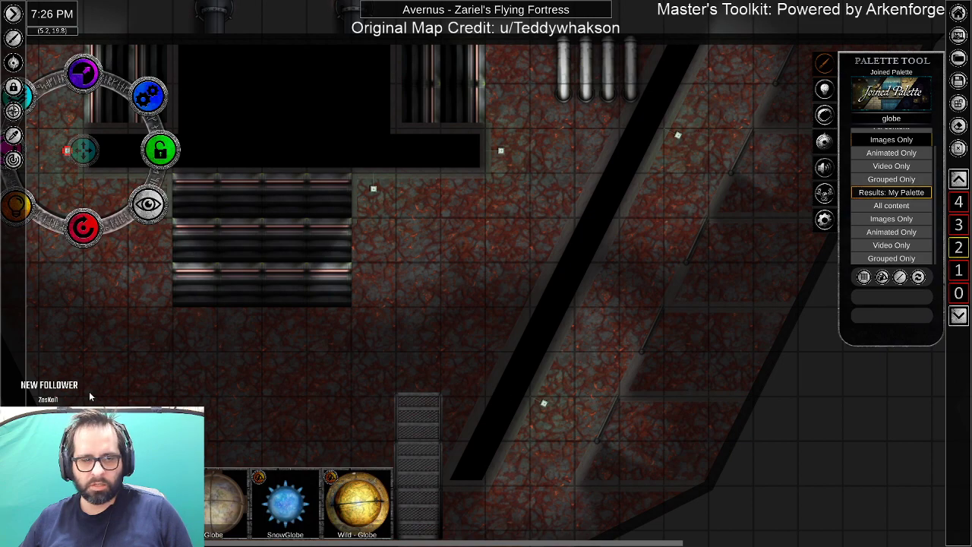
Place a lamp copy near the upper end of the left diagonal wall, rotated square to the wall.
left_click_drag(90, 396, 730, 455)
left_click_drag(717, 216, 493, 192)
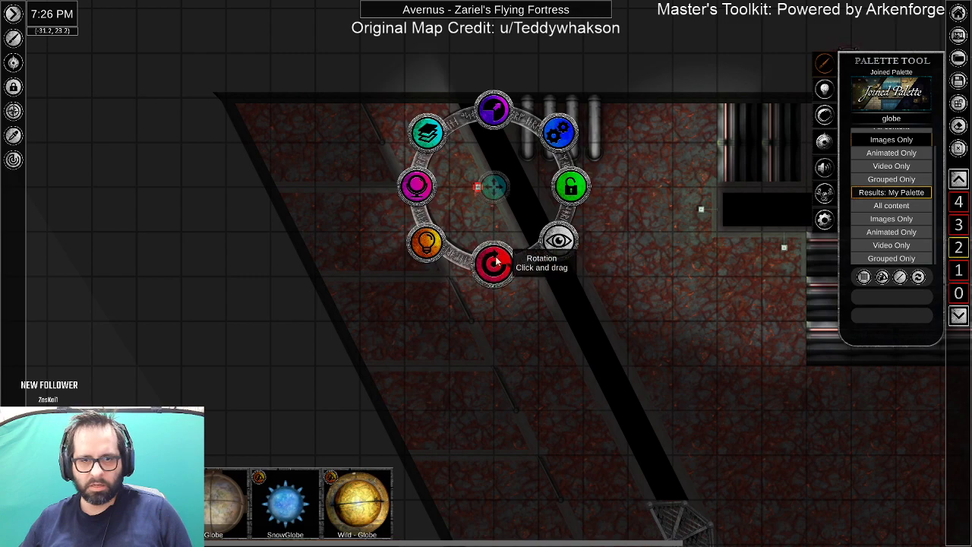
left_click_drag(530, 266, 536, 260)
scroll(488, 229, "up", 4)
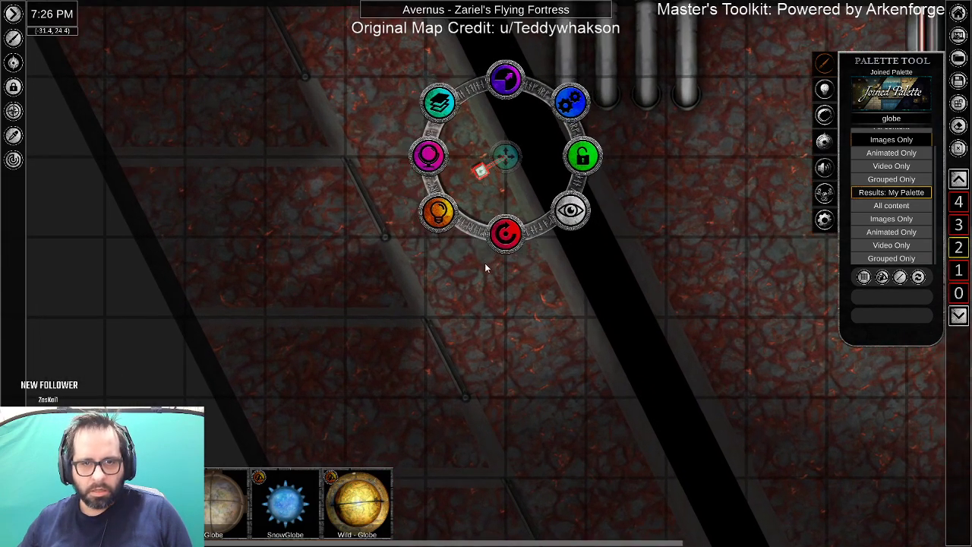
scroll(486, 261, "up", 4)
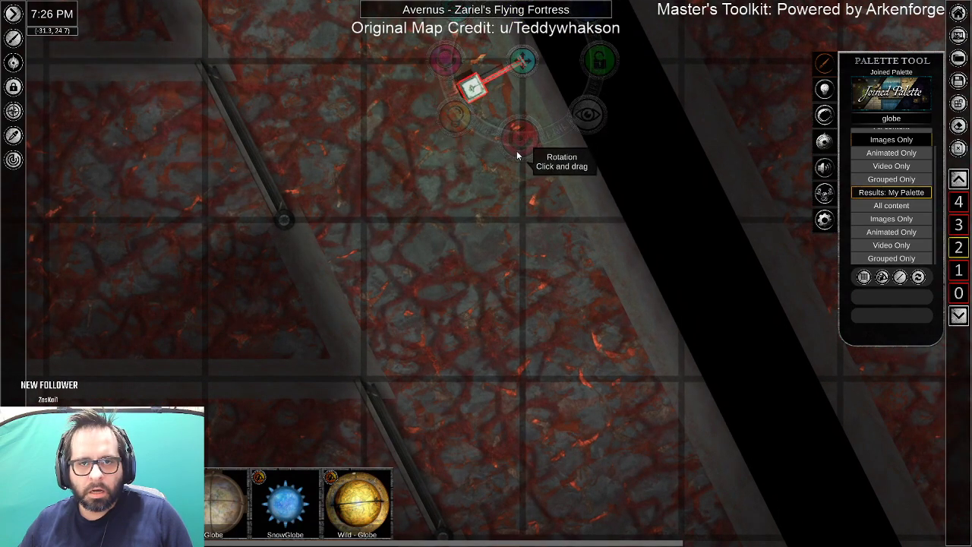
scroll(562, 369, "down", 6)
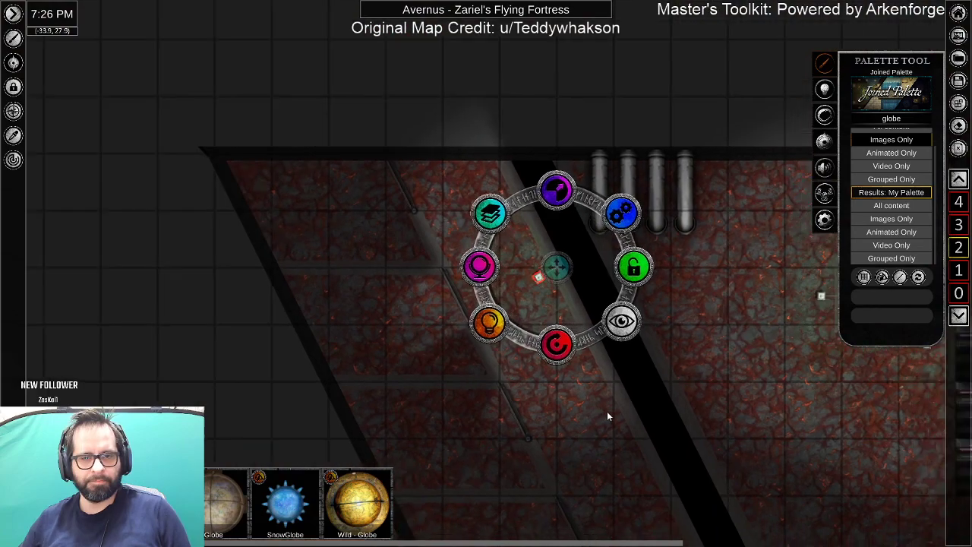
scroll(607, 415, "down", 1)
Place another lamp copy on the left diagonal wall, just above the spiral staircase.
left_click_drag(679, 427, 557, 325)
left_click_drag(462, 215, 576, 460)
left_click_drag(551, 408, 548, 390)
left_click_drag(619, 534, 612, 412)
scroll(610, 412, "up", 4)
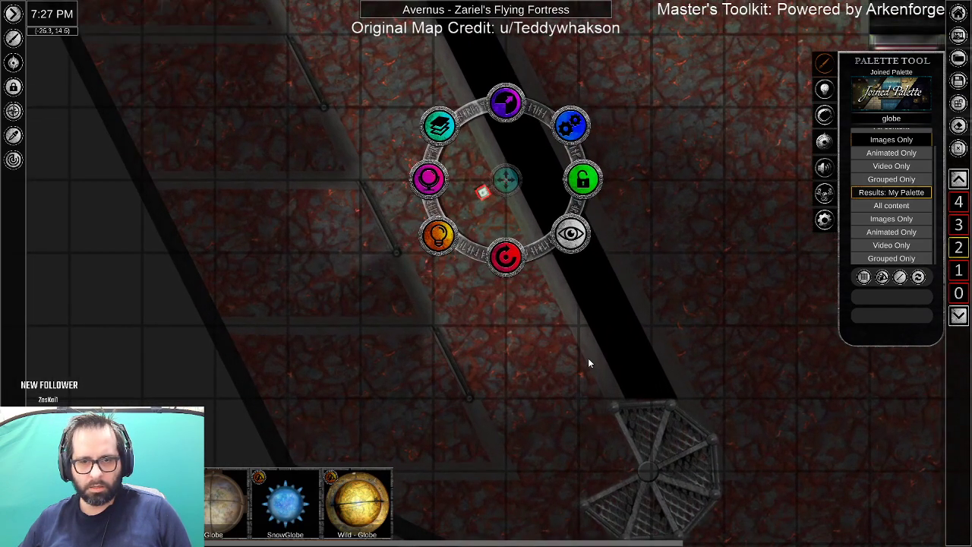
left_click_drag(507, 182, 543, 253)
left_click(534, 428)
scroll(528, 433, "down", 4)
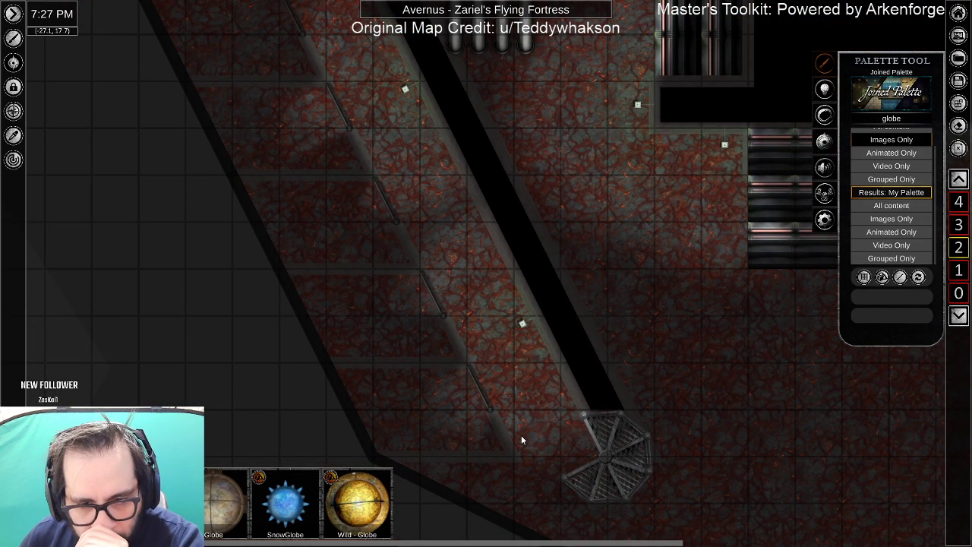
scroll(443, 277, "up", 4)
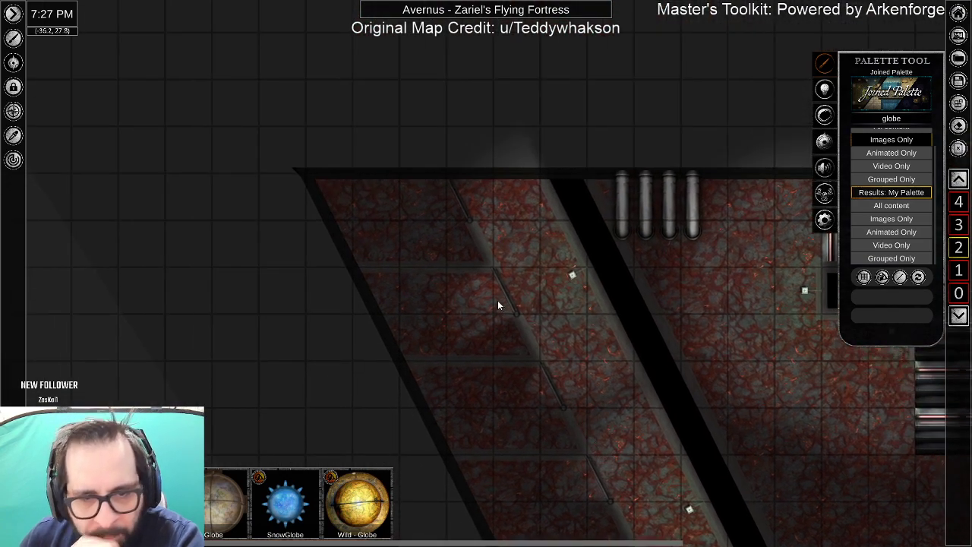
scroll(497, 325, "up", 3)
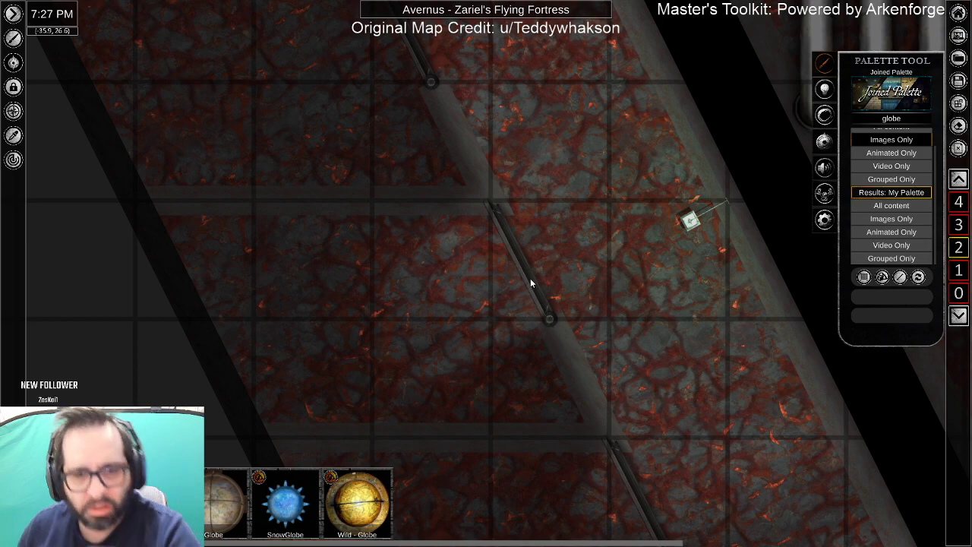
right_click(530, 277)
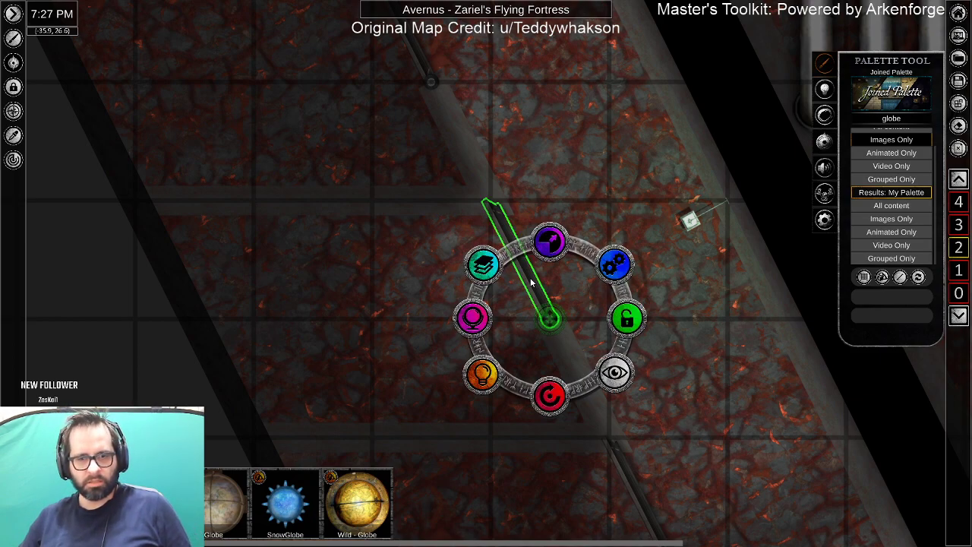
scroll(597, 403, "down", 6)
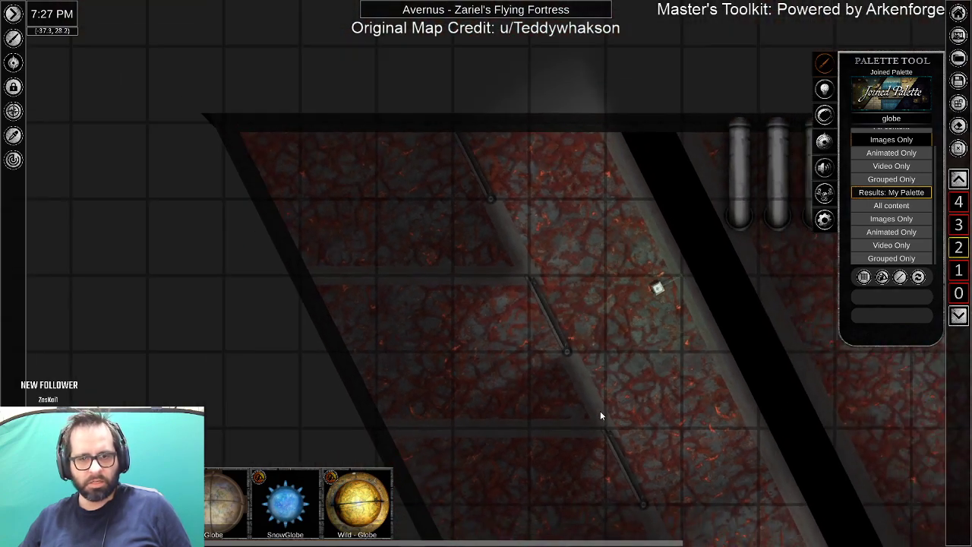
scroll(646, 411, "down", 3)
Place a lamp copy on the lower-left outer wall below the spiral staircase, rotated square to the wall.
left_click_drag(712, 427, 494, 236)
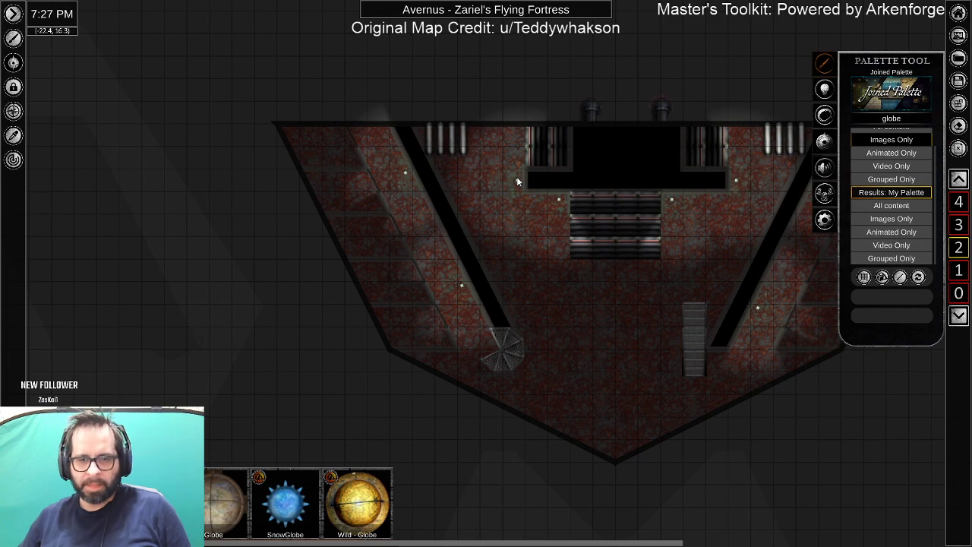
right_click(559, 197)
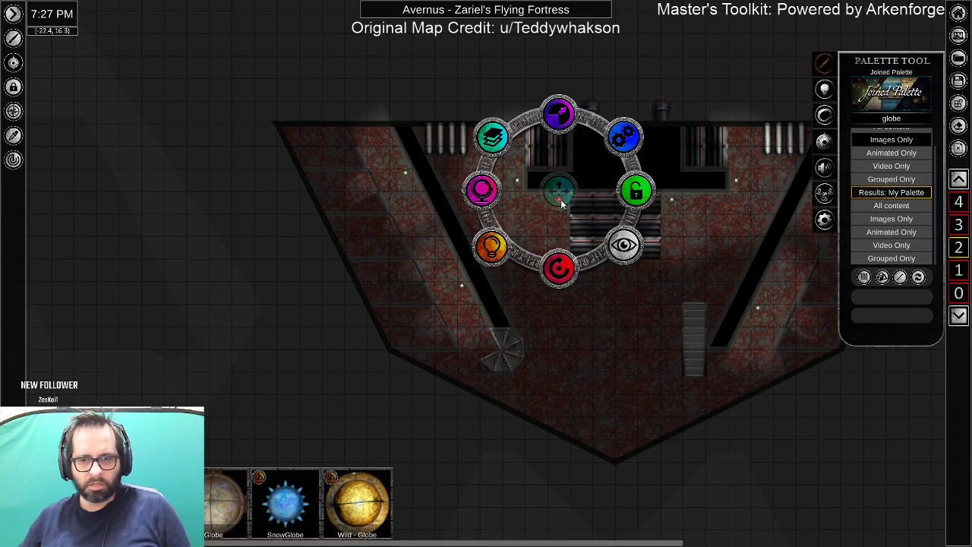
left_click_drag(563, 196, 527, 429)
scroll(526, 429, "up", 2)
scroll(504, 411, "up", 4)
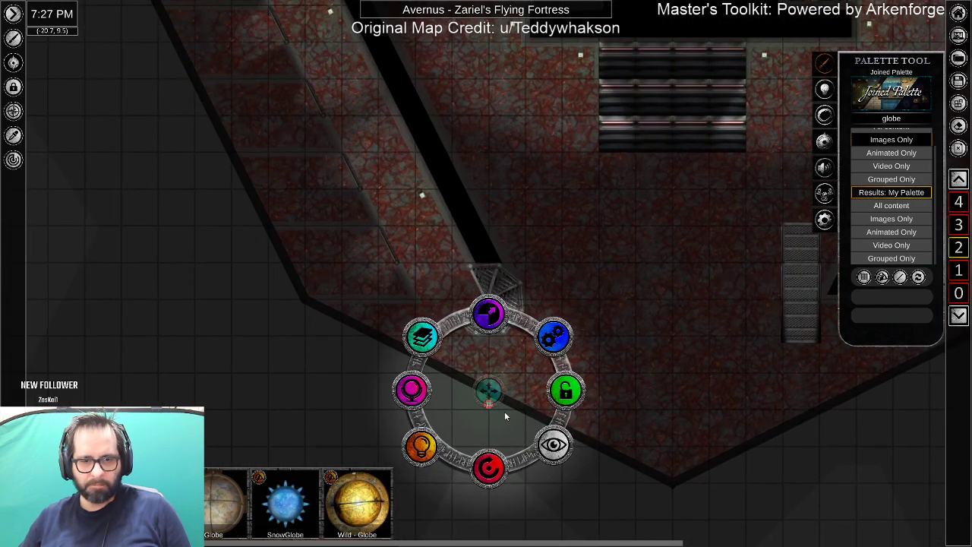
left_click_drag(472, 449, 470, 454)
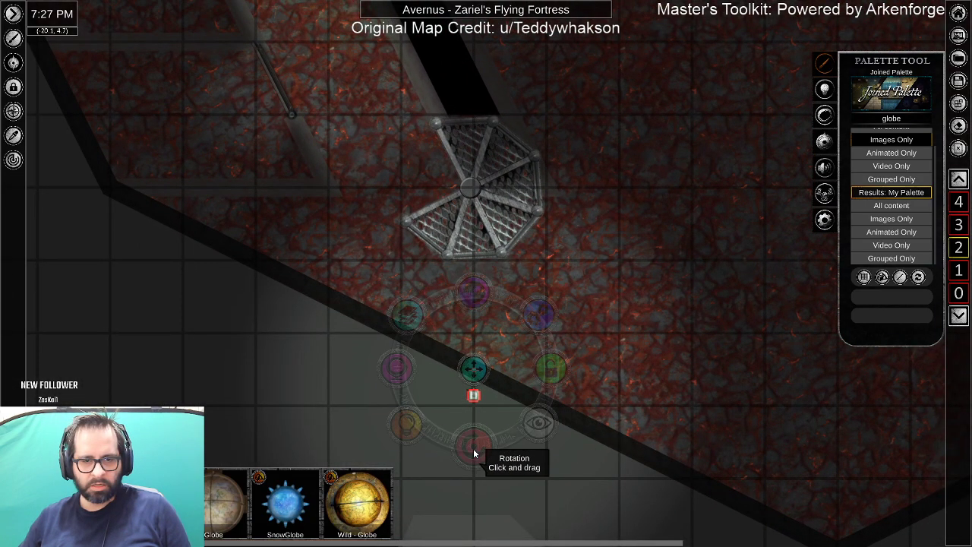
left_click_drag(483, 322, 490, 335)
Place lamp copies on both sides of the fortress's bottom tip, each rotated square to its wall.
left_click_drag(483, 372, 697, 467)
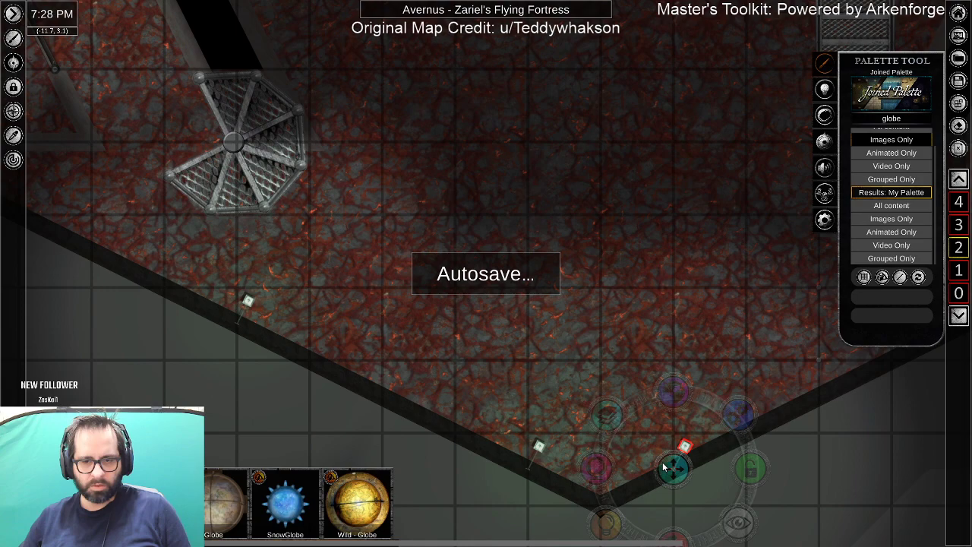
left_click_drag(678, 536, 734, 517)
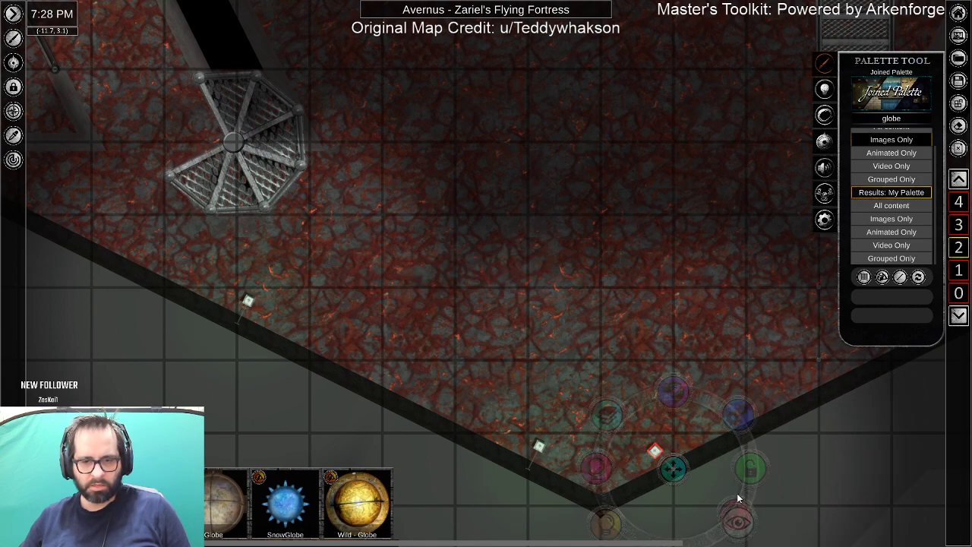
left_click_drag(709, 487, 679, 417)
left_click_drag(642, 481, 620, 493)
left_click_drag(656, 439, 423, 482)
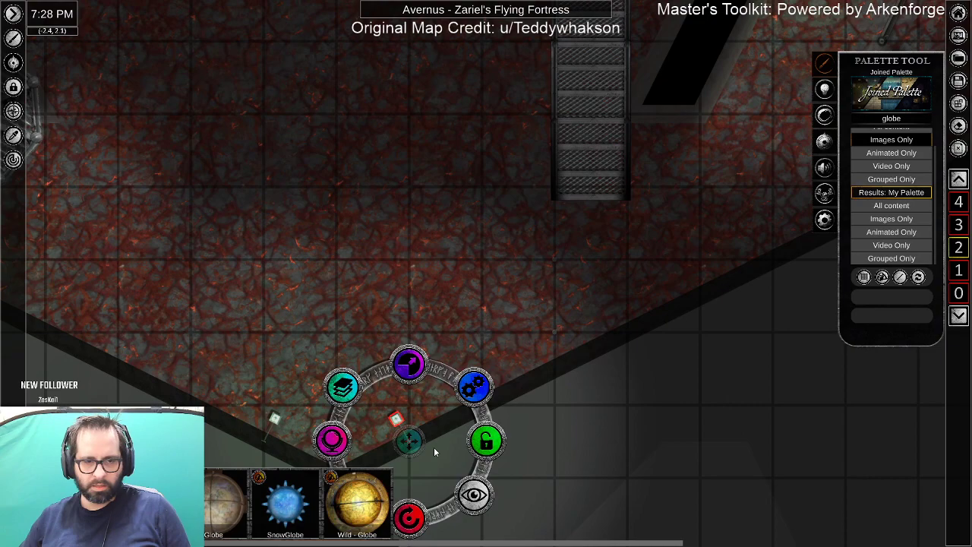
left_click_drag(458, 439, 494, 434)
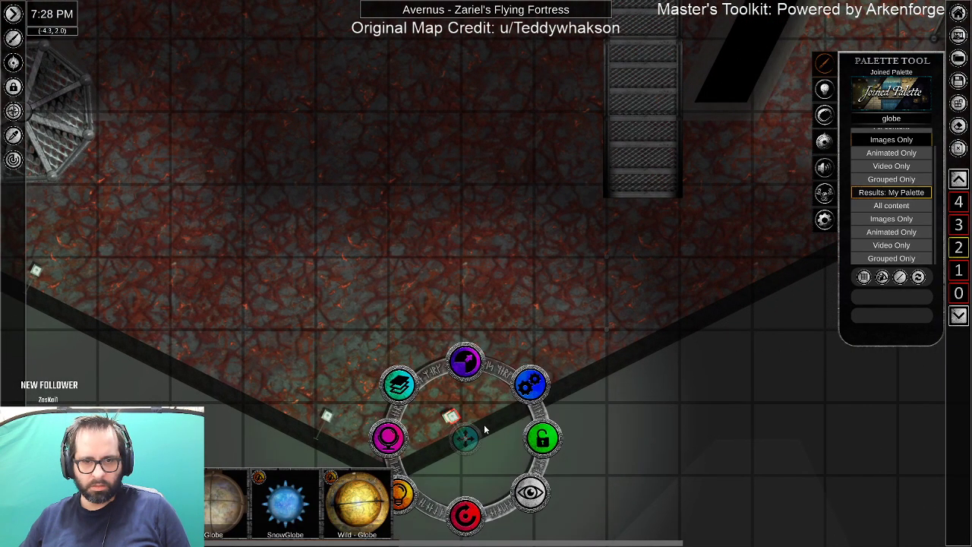
Place a lamp copy on the lower-right outer wall below the straight stairs, angled to match the wall.
left_click_drag(611, 383, 674, 329)
left_click_drag(499, 386, 381, 403)
left_click_drag(465, 367, 532, 330)
left_click_drag(390, 229, 377, 340)
Place a lamp copy on the inner side of the right diagonal wall, near the straight stairs, facing the central hall.
key("ctrl+v")
left_click_drag(525, 441, 518, 175)
left_click_drag(518, 176, 502, 73)
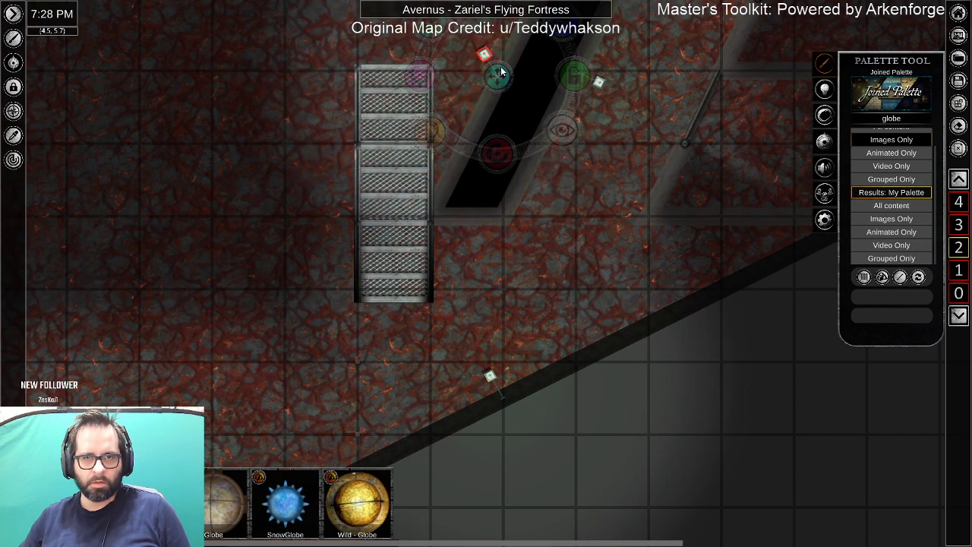
left_click_drag(347, 211, 397, 382)
Place a matching lamp copy on the inner side of the left diagonal wall above the spiral staircase, facing the central hall.
mouse_move(556, 340)
left_mouse_down()
mouse_move(582, 320)
mouse_move(619, 509)
mouse_move(834, 195)
mouse_move(922, 253)
mouse_move(764, 363)
mouse_move(752, 335)
mouse_move(244, 315)
mouse_move(122, 323)
mouse_move(453, 352)
mouse_move(460, 341)
mouse_move(342, 346)
left_mouse_up()
left_click_drag(647, 393, 681, 345)
left_click_drag(302, 378, 303, 377)
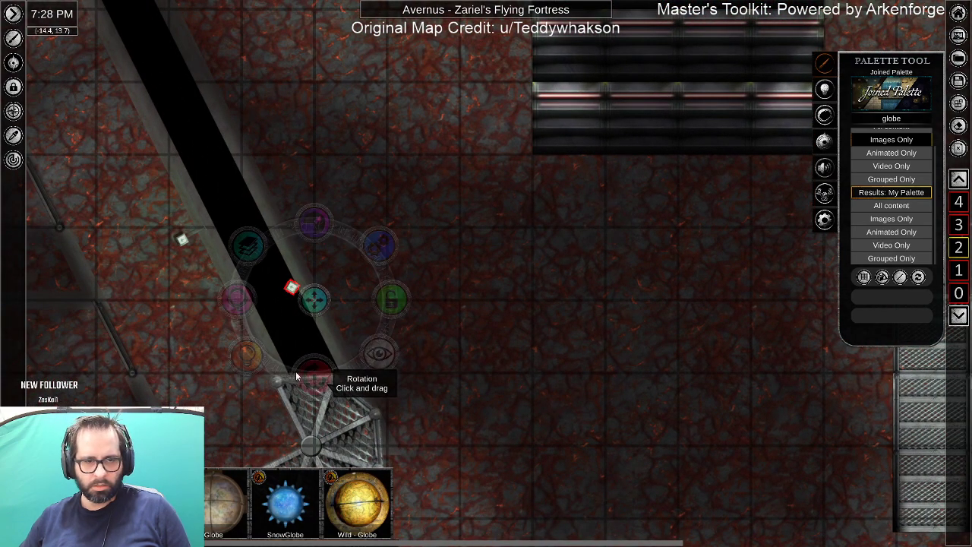
mouse_move(226, 346)
left_mouse_down()
mouse_move(219, 300)
mouse_move(260, 259)
left_mouse_up()
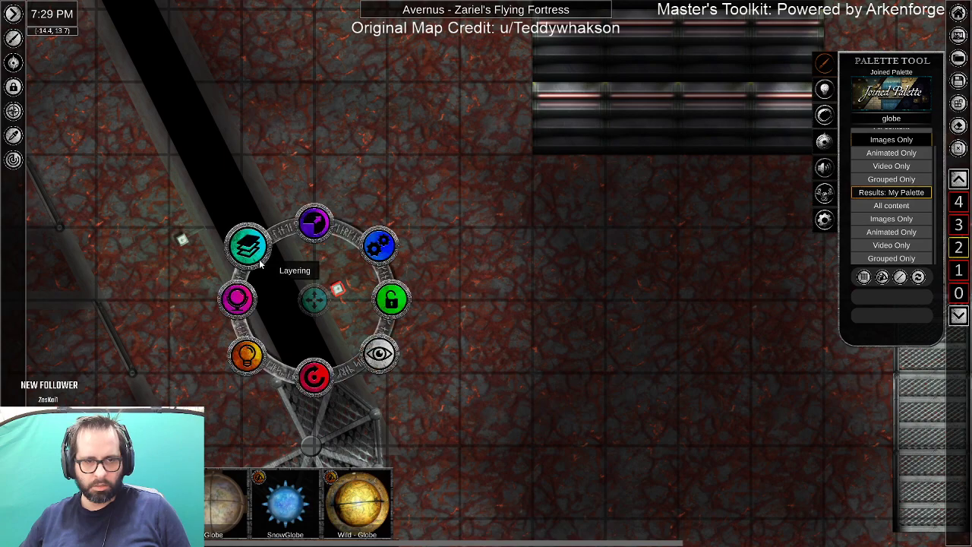
left_click_drag(478, 200, 406, 196)
scroll(345, 308, "down", 1)
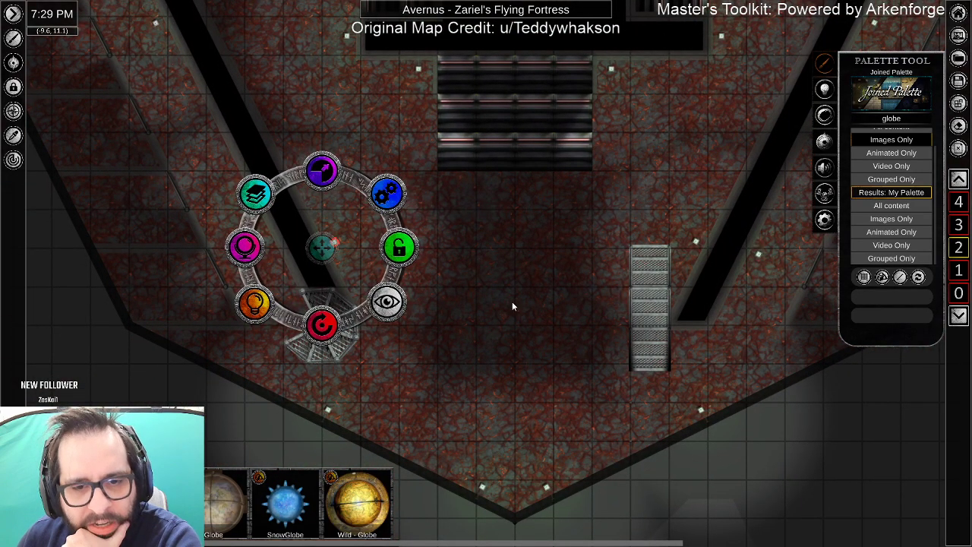
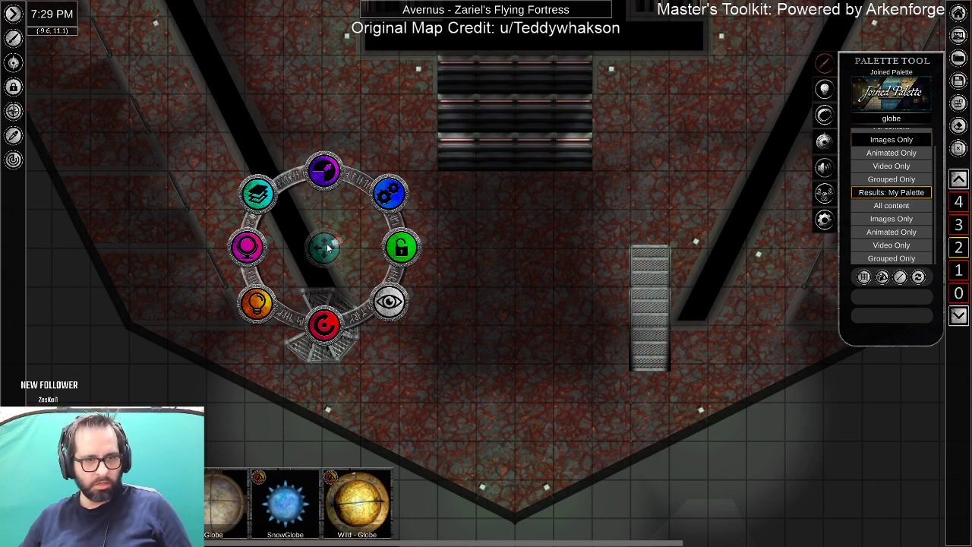
Raise a new lamp copy to level 3 and place it on the lower wall of the left dining room, facing up.
left_click_drag(329, 247, 193, 418)
left_click(185, 347)
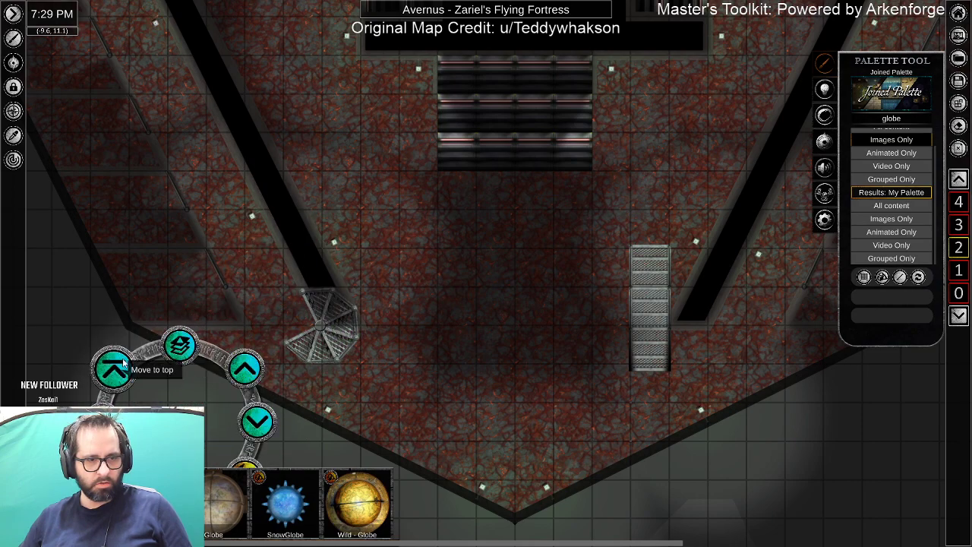
left_click(200, 351)
left_click_drag(430, 389, 548, 337)
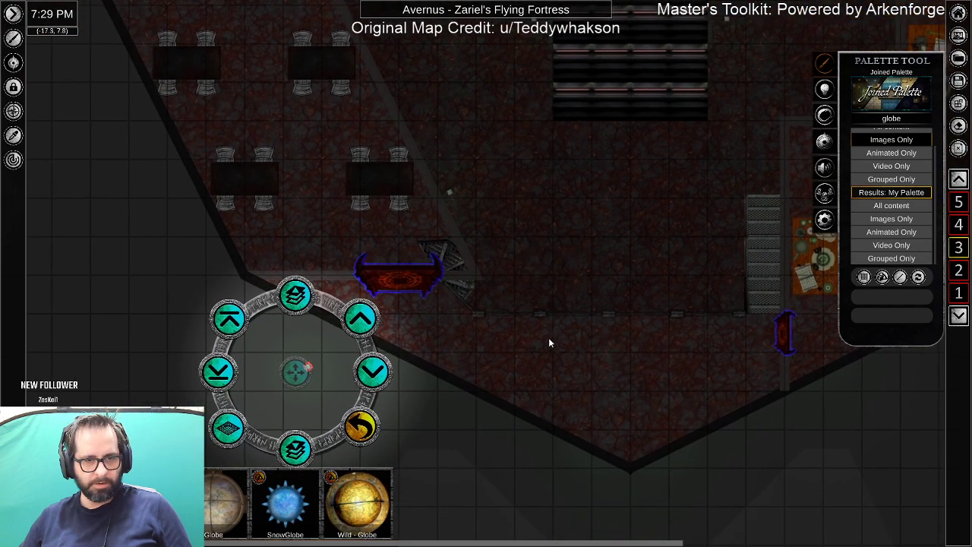
left_click_drag(298, 359, 303, 281)
left_click(368, 330)
left_click_drag(306, 353, 343, 318)
Place a lamp copy midway along the dining room's right diagonal wall, rotated to face the tables.
left_click_drag(304, 272, 383, 85)
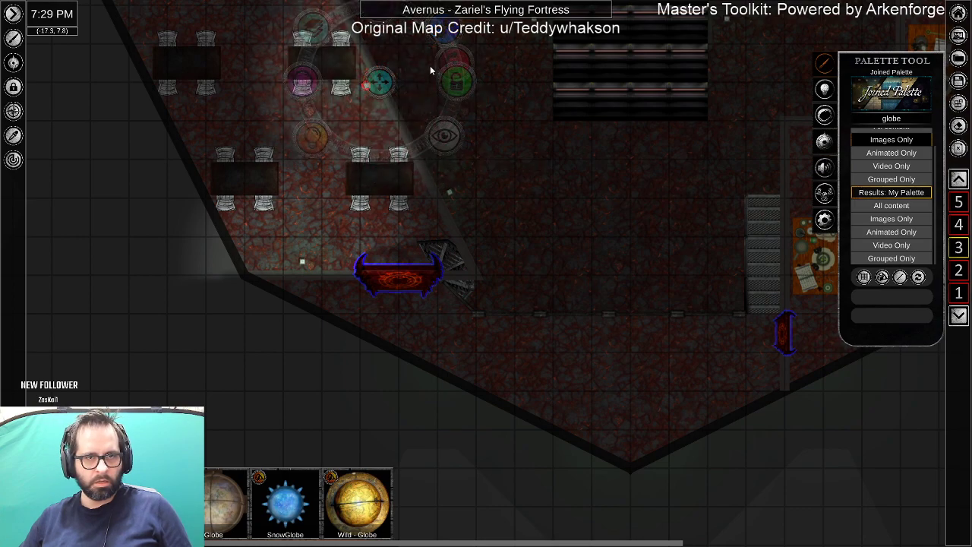
left_click_drag(221, 158, 418, 361)
scroll(526, 394, "up", 3)
left_click_drag(498, 292, 520, 414)
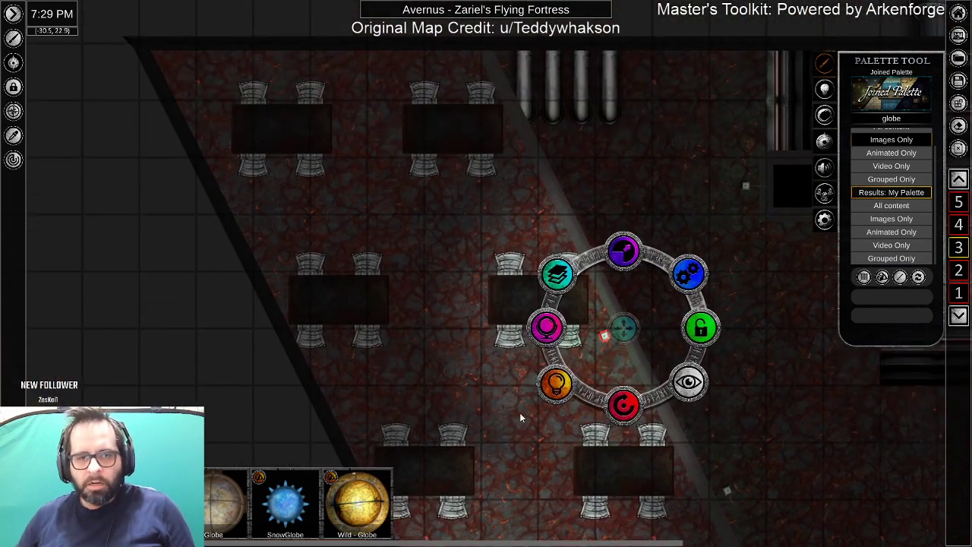
Place lamp copies on the dining room's top wall and left outer wall, each rotated to face into the room.
left_click_drag(616, 326, 570, 291)
left_click_drag(445, 149, 368, 44)
mouse_move(371, 106)
left_mouse_down()
mouse_move(401, 112)
mouse_move(426, 72)
left_mouse_up()
mouse_move(368, 50)
left_mouse_down()
mouse_move(368, 129)
mouse_move(314, 382)
left_mouse_up()
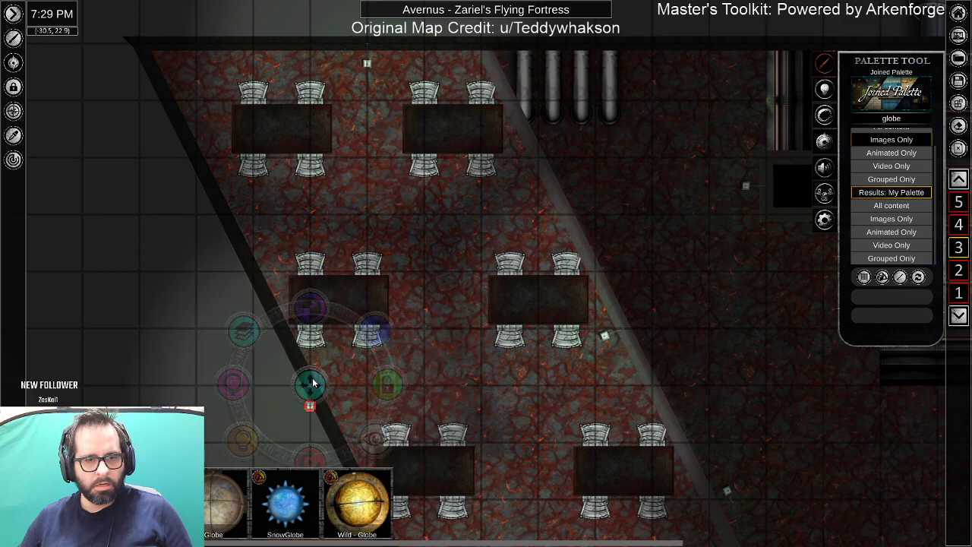
left_click_drag(323, 453, 325, 450)
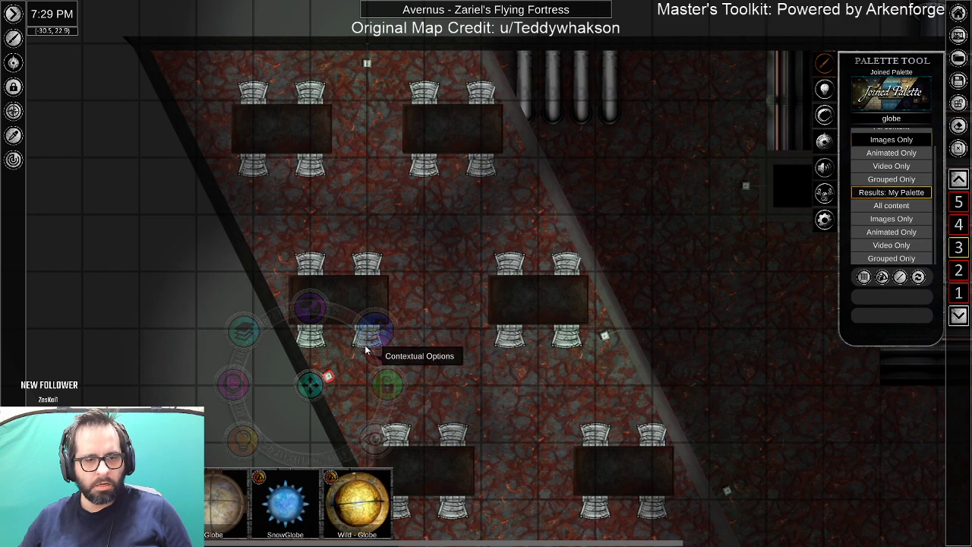
left_click_drag(464, 412, 547, 426)
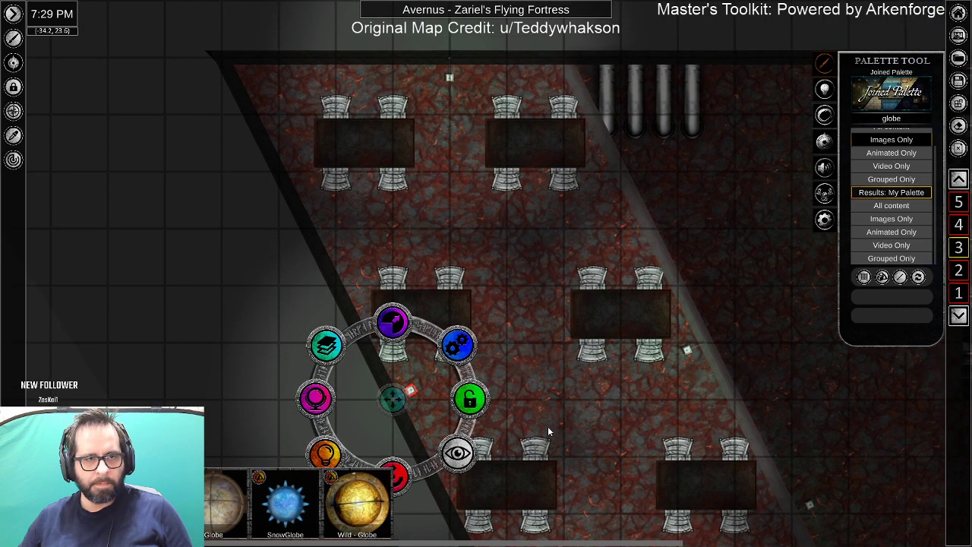
Place another lamp copy near the lower end of the dining room's right diagonal wall, facing the tables.
left_click_drag(399, 396, 606, 447)
left_click_drag(576, 337, 455, 87)
left_click_drag(479, 188, 682, 278)
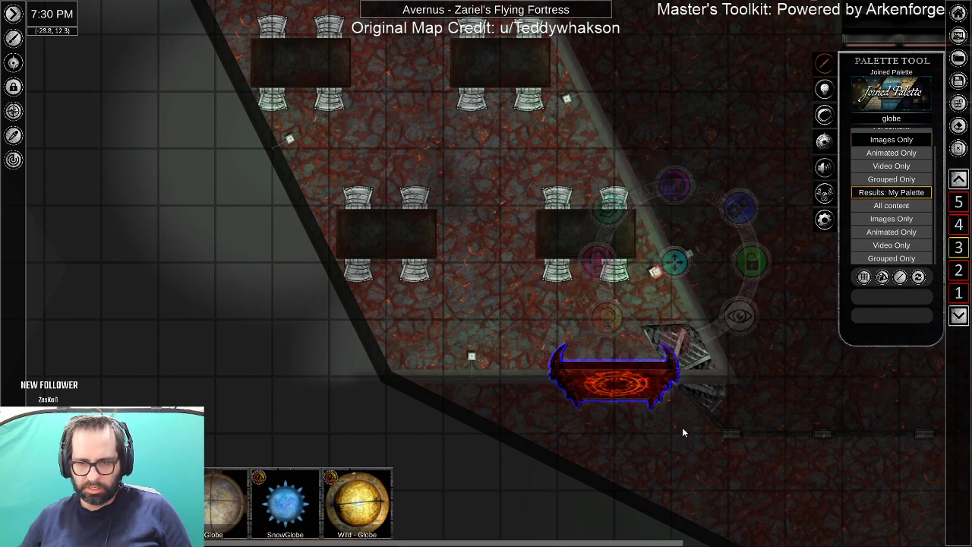
Place a lamp copy on level 3's lower-left outer wall below the large red banner, rotated square to the wall.
key("ctrl+v")
left_click_drag(676, 480, 613, 247)
left_click_drag(590, 354, 509, 279)
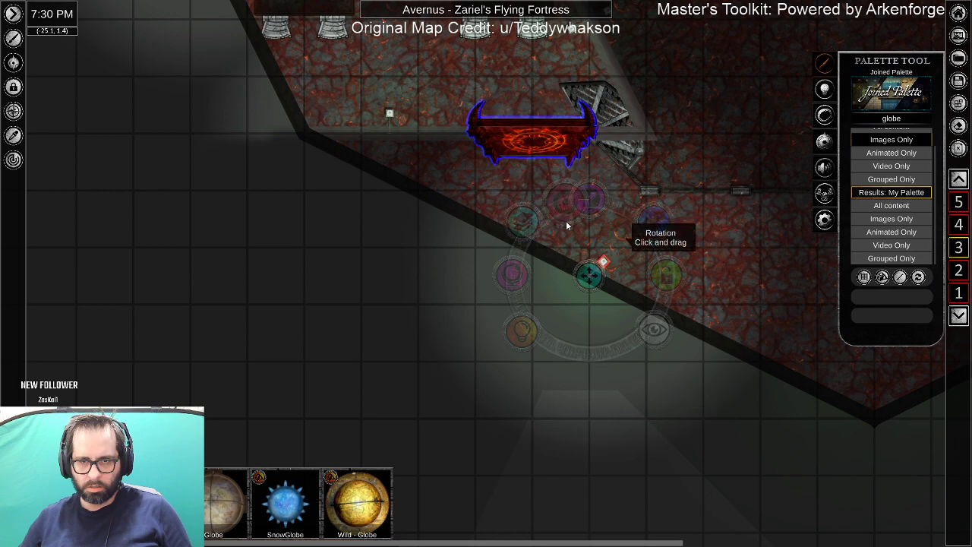
left_click_drag(559, 222, 560, 223)
Place lamp copies on both sides of level 3's bottom tip and a left-facing one on the vertical wall below the small banner.
left_click_drag(752, 349, 509, 326)
left_click_drag(346, 251, 689, 365)
mouse_move(692, 438)
left_mouse_down()
mouse_move(725, 402)
mouse_move(725, 379)
mouse_move(576, 402)
mouse_move(506, 425)
mouse_move(593, 414)
mouse_move(661, 315)
left_mouse_up()
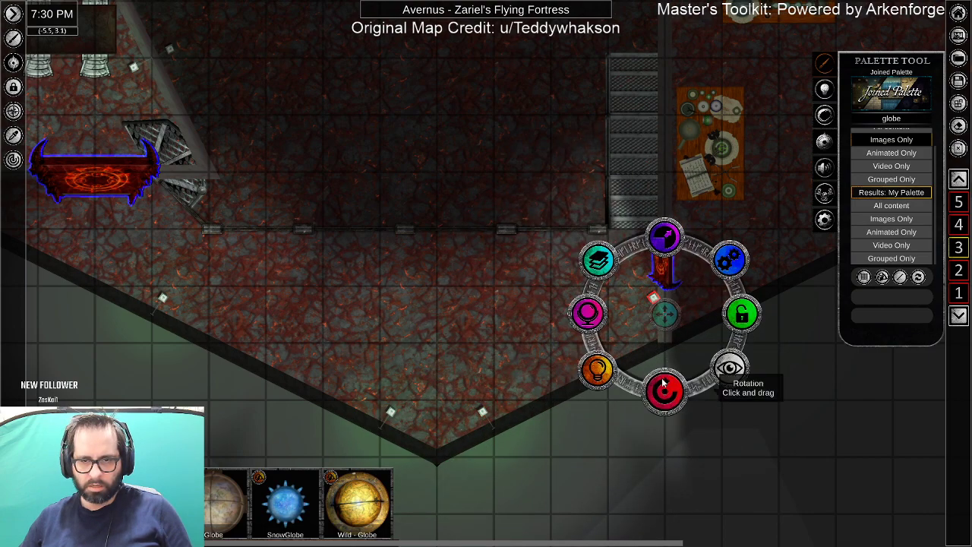
mouse_move(661, 391)
left_mouse_down()
mouse_move(695, 369)
mouse_move(706, 343)
left_mouse_up()
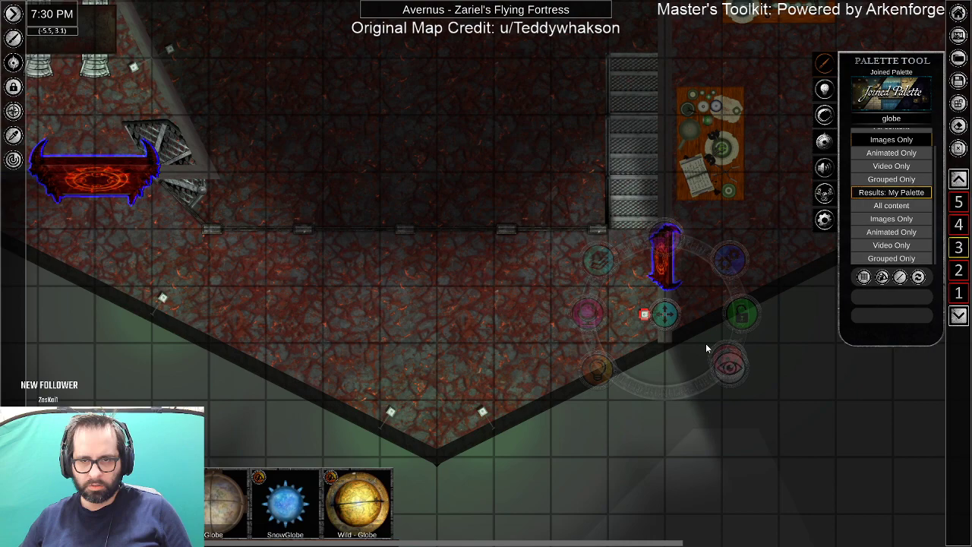
Place two lamp copies back to back on the vertical wall beside the stairs, one facing left and one facing right.
key("ctrl+v")
mouse_move(674, 314)
left_mouse_down()
mouse_move(710, 284)
mouse_move(663, 211)
mouse_move(662, 140)
mouse_move(682, 172)
mouse_move(666, 142)
left_mouse_up()
left_click_drag(667, 210, 667, 209)
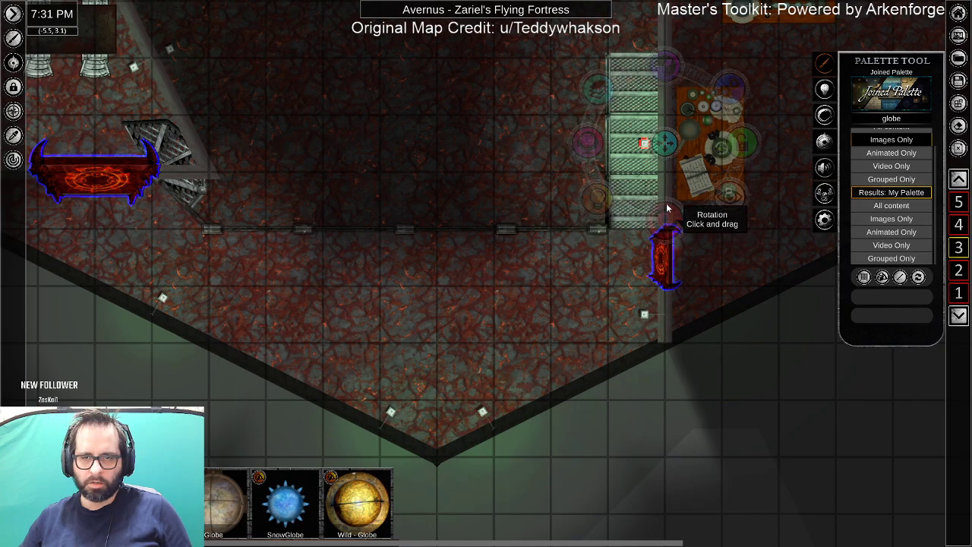
left_click_drag(659, 92, 662, 71)
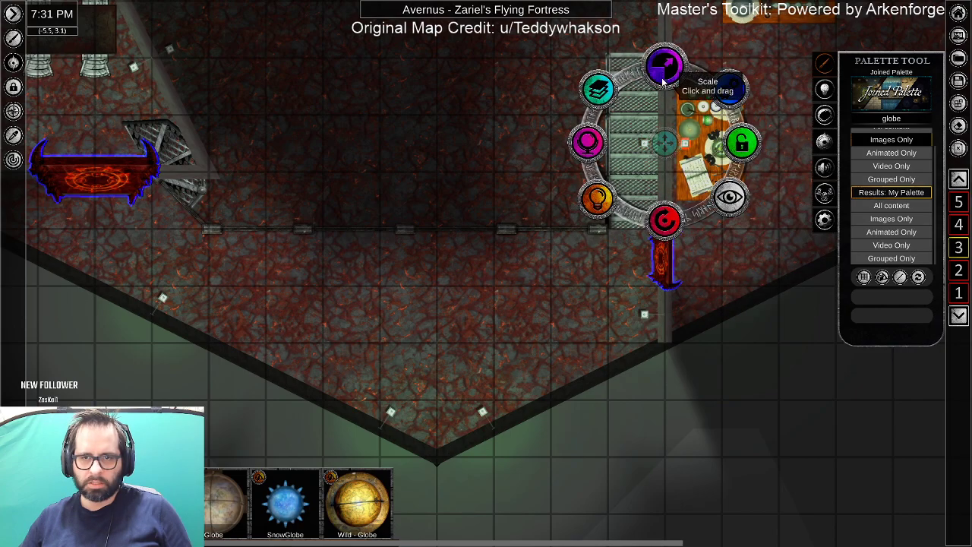
Place a downward-facing lamp copy on the laboratory's horizontal wall, above the worktable.
left_click_drag(754, 244, 479, 439)
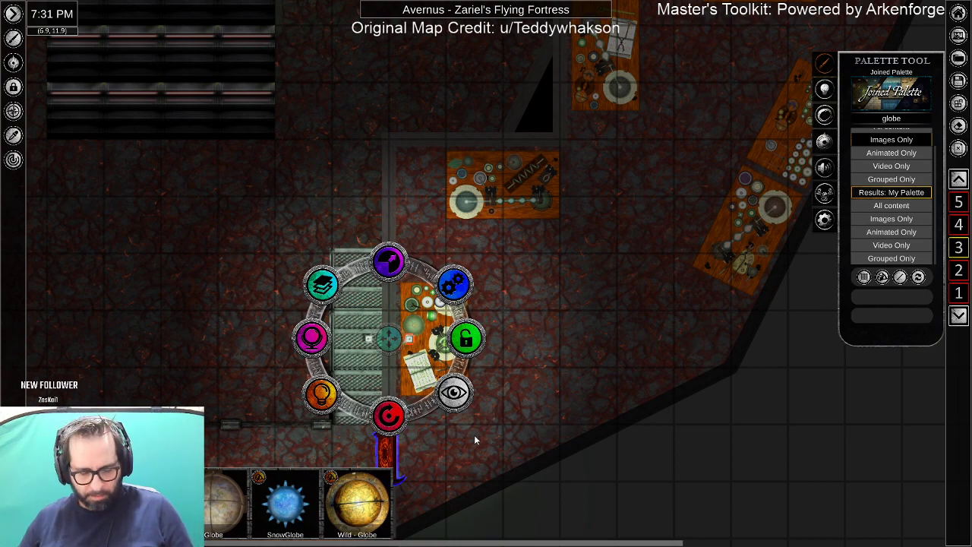
left_click_drag(379, 337, 477, 146)
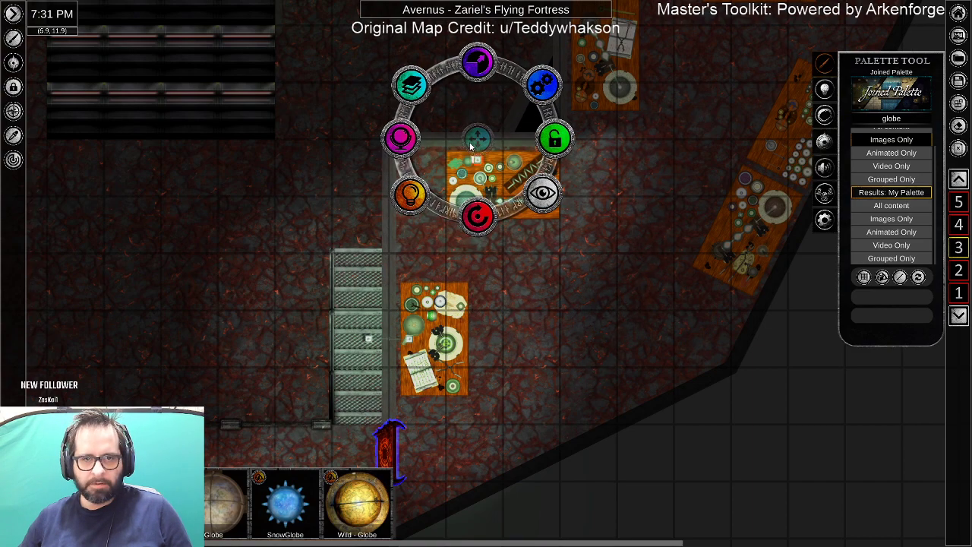
Place lamp copies on the laboratory's right diagonal outer wall and top wall, each rotated to face into the room.
mouse_move(474, 142)
left_mouse_down()
mouse_move(575, 165)
mouse_move(712, 219)
mouse_move(793, 212)
mouse_move(600, 245)
mouse_move(640, 231)
left_mouse_up()
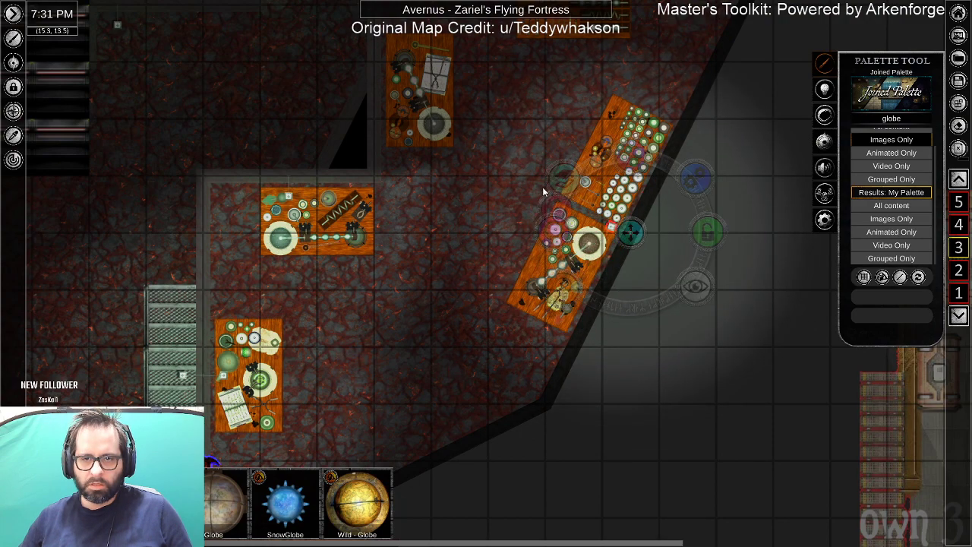
left_click_drag(637, 235, 722, 176)
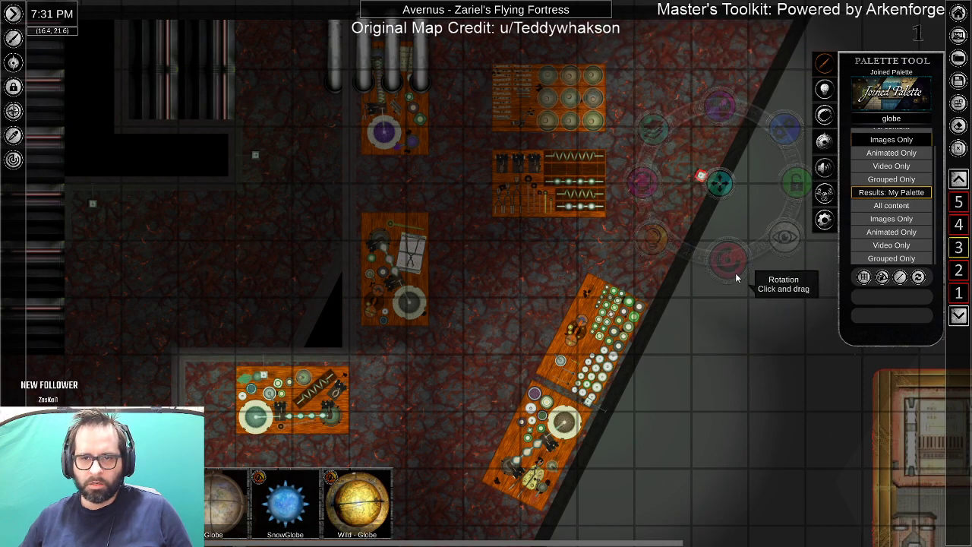
left_click_drag(719, 217, 527, 146)
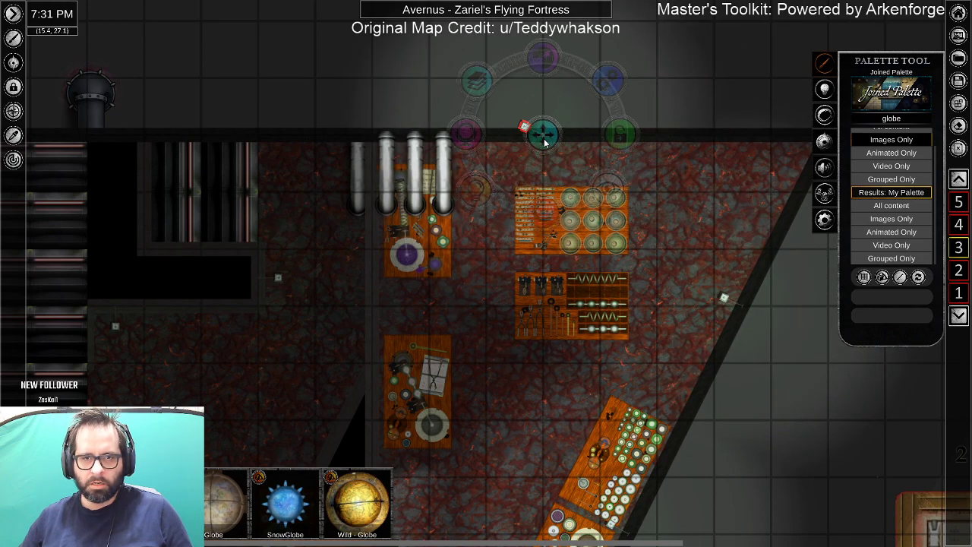
left_click_drag(573, 203, 561, 136)
Remove the worktable with the purple orb that overlaps the metal pipes on the top wall.
scroll(439, 269, "up", 4)
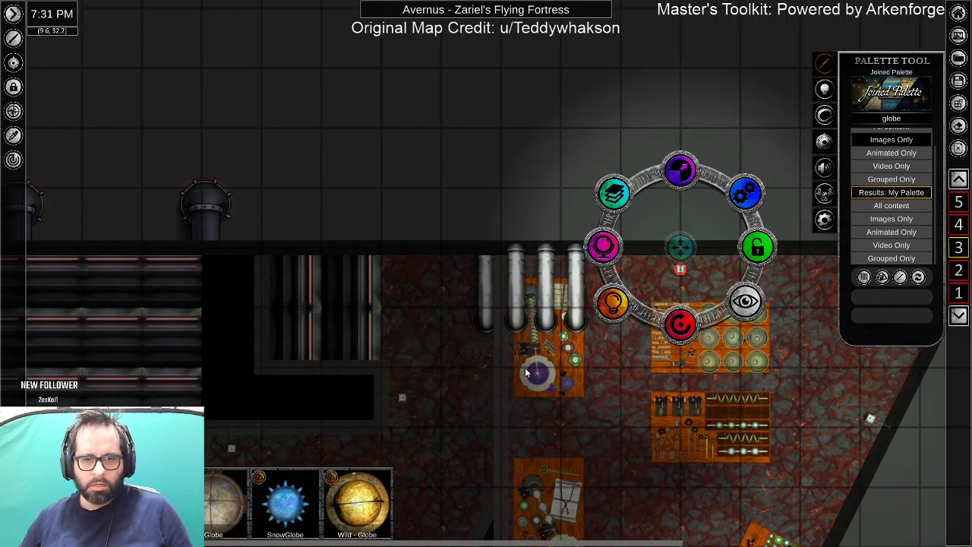
scroll(519, 360, "up", 1)
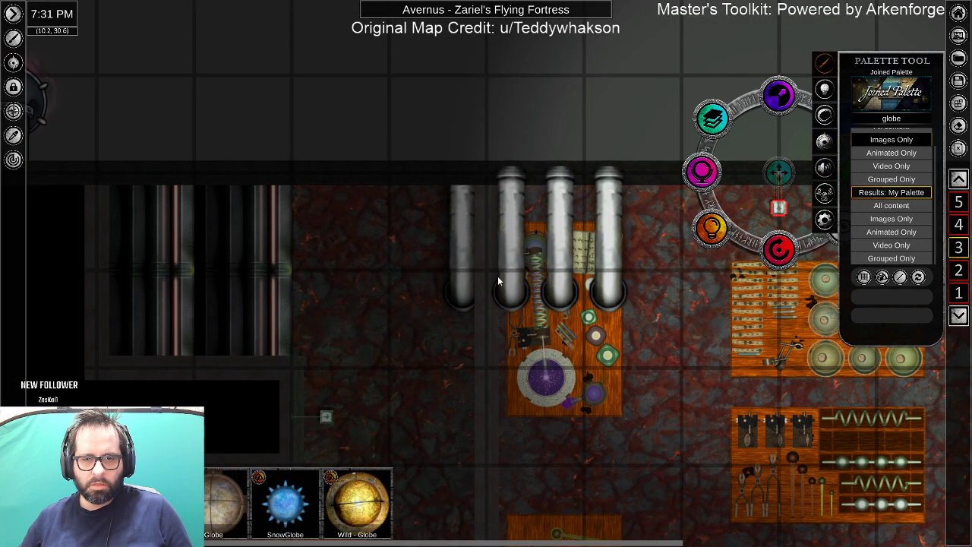
left_click(507, 245)
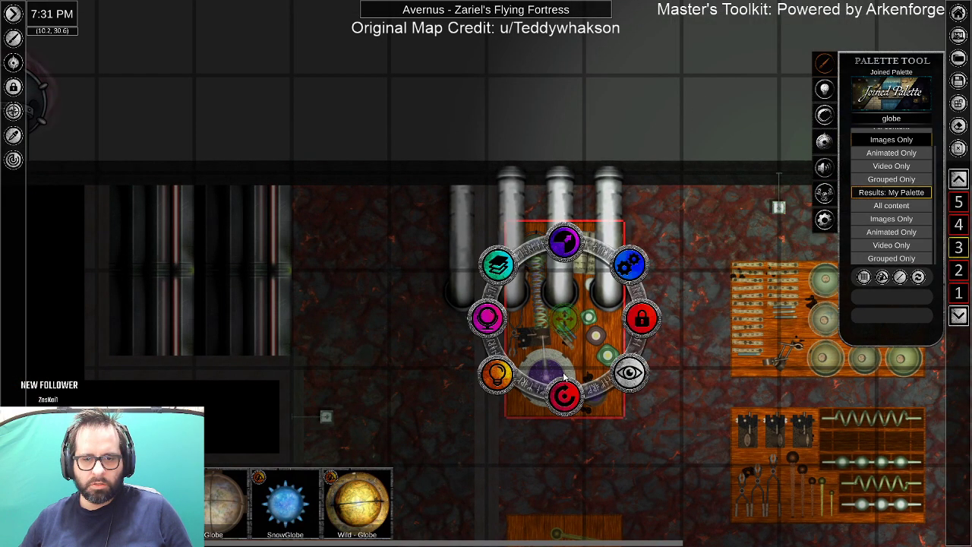
left_click(676, 487)
scroll(638, 467, "down", 3)
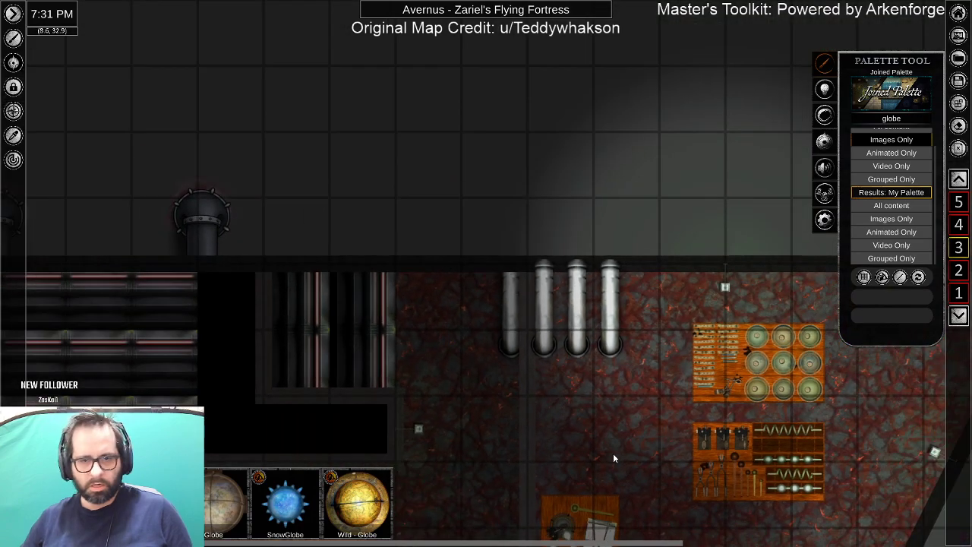
Copy the lamp on the laboratory's top wall and place it on the inner vertical wall beside the upper worktable, facing right.
scroll(614, 454, "down", 3)
left_click_drag(612, 453, 420, 332)
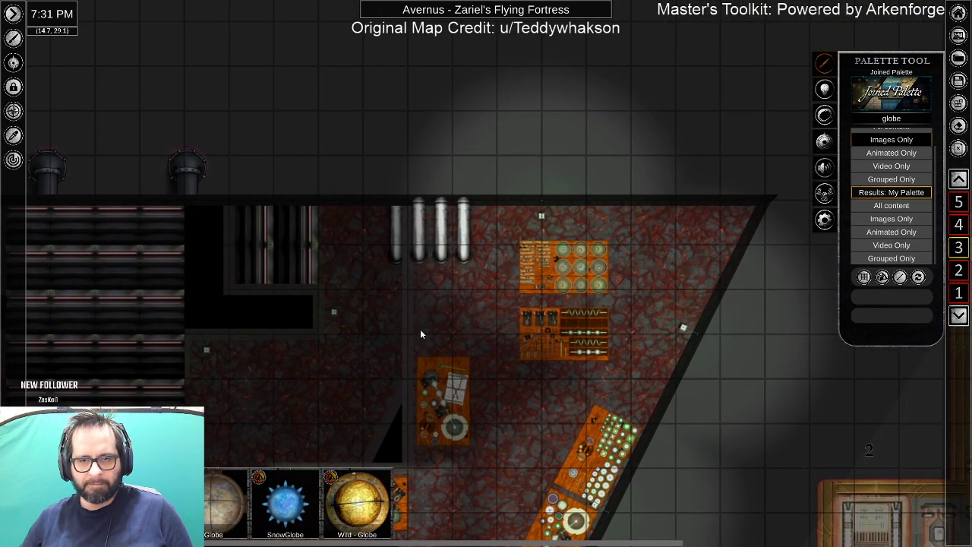
right_click(543, 204)
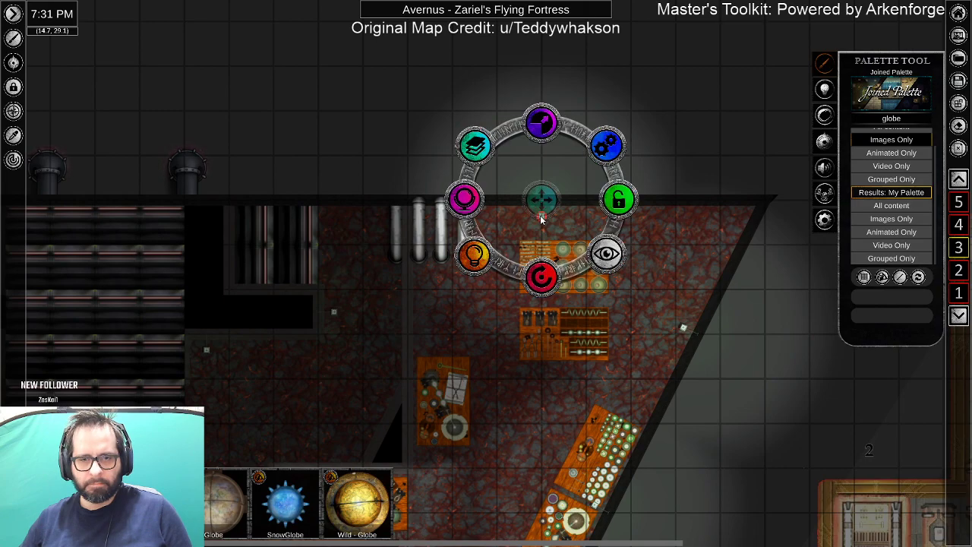
mouse_move(542, 203)
left_mouse_down()
mouse_move(469, 307)
mouse_move(408, 355)
left_mouse_up()
left_click_drag(410, 447, 482, 372)
left_click_drag(473, 450, 578, 269)
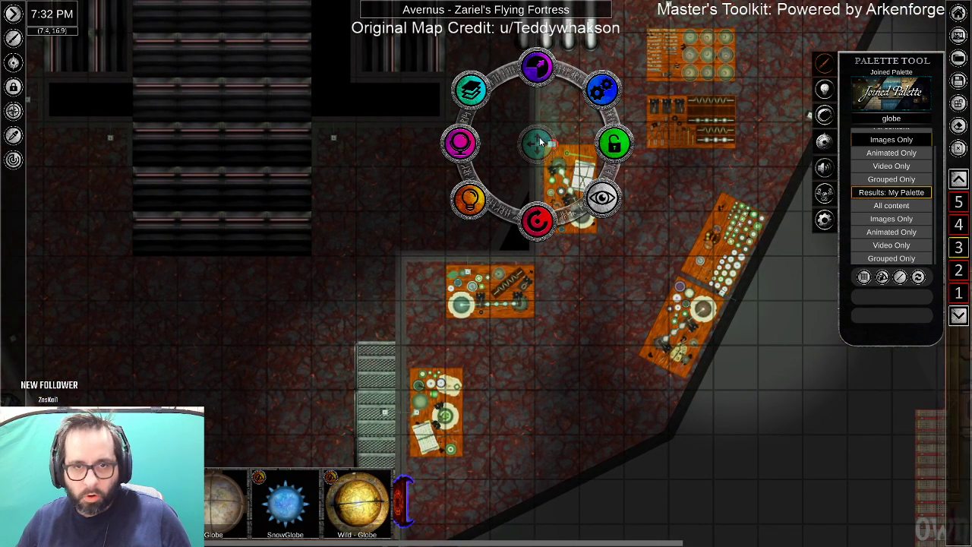
Place a lamp copy on the laboratory's lower diagonal outer wall, rotated to face into the room.
mouse_move(537, 410)
left_mouse_down()
mouse_move(547, 465)
mouse_move(579, 476)
mouse_move(612, 332)
mouse_move(600, 276)
mouse_move(613, 287)
left_mouse_up()
left_click(421, 400)
left_click_drag(513, 420, 558, 356)
left_click_drag(646, 199, 446, 394)
mouse_move(528, 164)
left_mouse_down()
mouse_move(463, 379)
mouse_move(514, 383)
mouse_move(528, 297)
mouse_move(642, 135)
mouse_move(863, 4)
mouse_move(971, 90)
mouse_move(971, 61)
mouse_move(825, 57)
left_mouse_up()
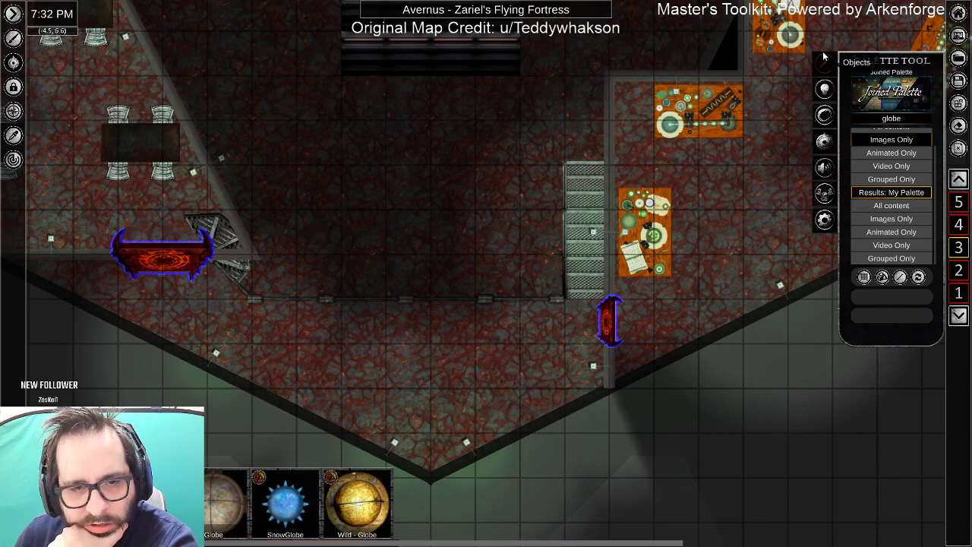
Switch the map from level 3 to level 2 and bring the lamps around the central hall into view.
left_click_drag(824, 57, 777, 220)
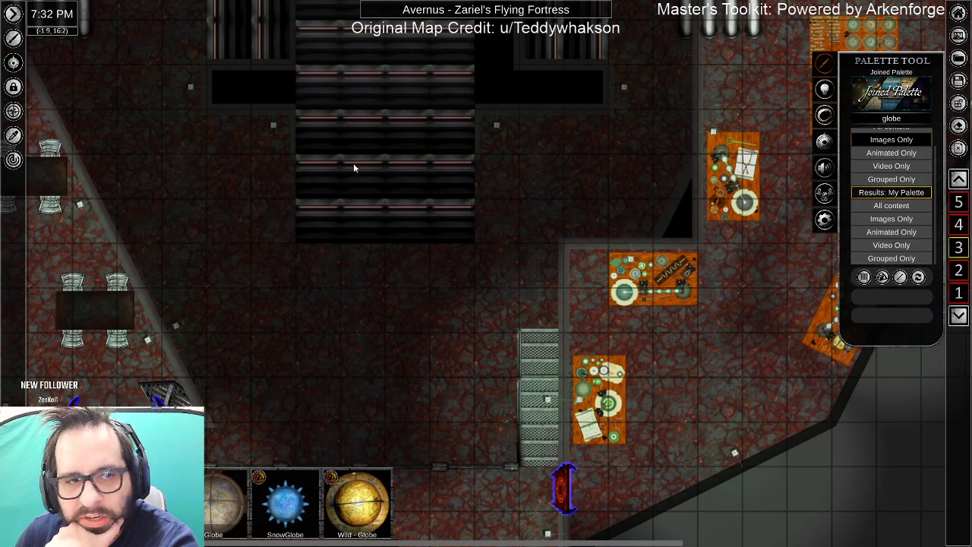
left_click_drag(366, 170, 476, 274)
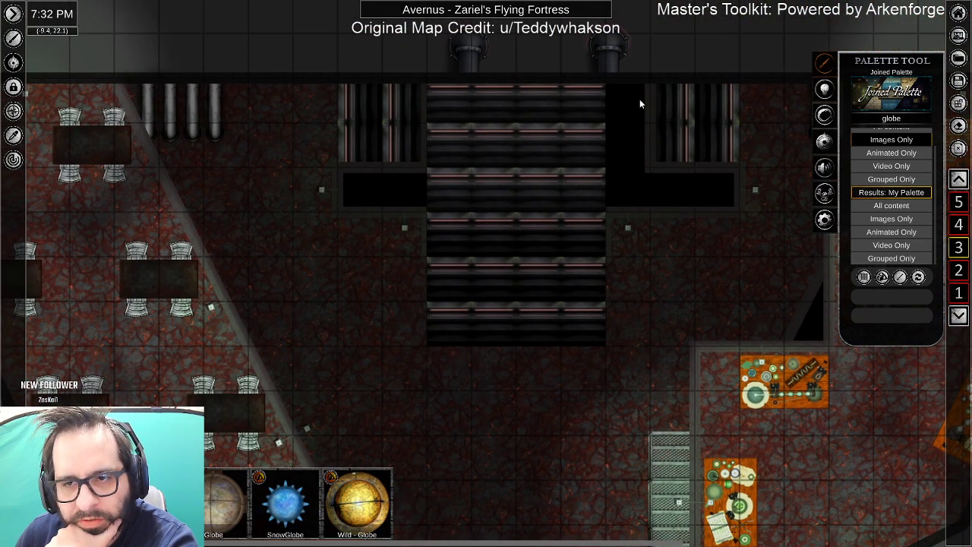
left_click_drag(530, 416, 617, 173)
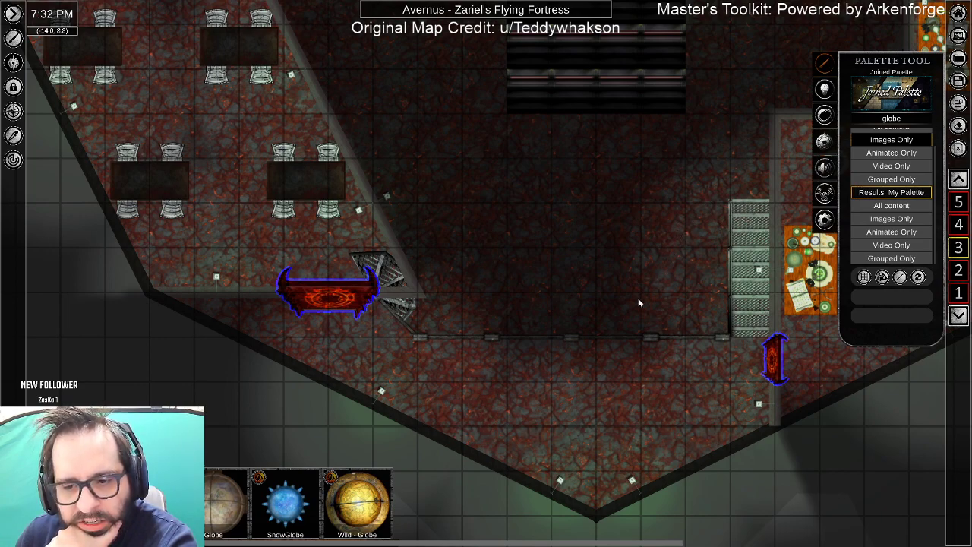
left_click(959, 179)
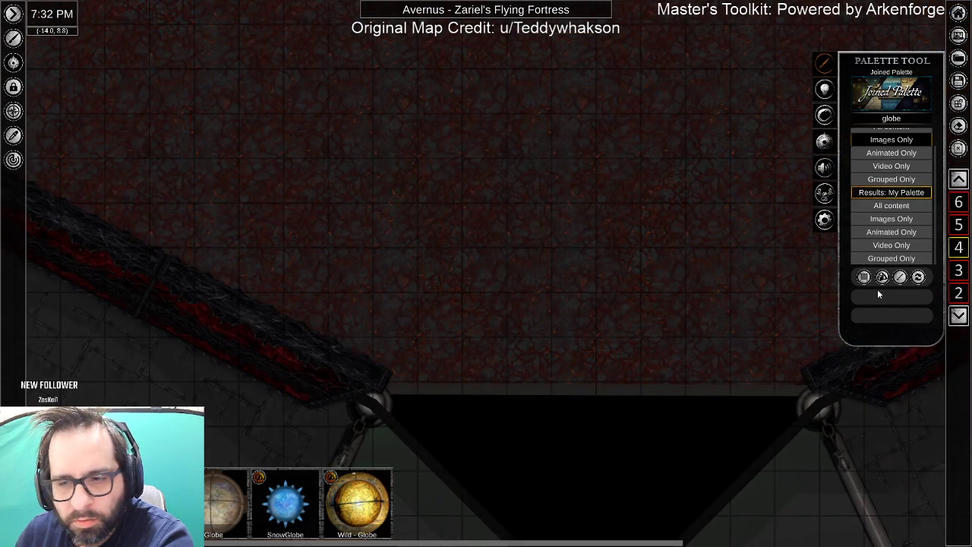
left_click(957, 319)
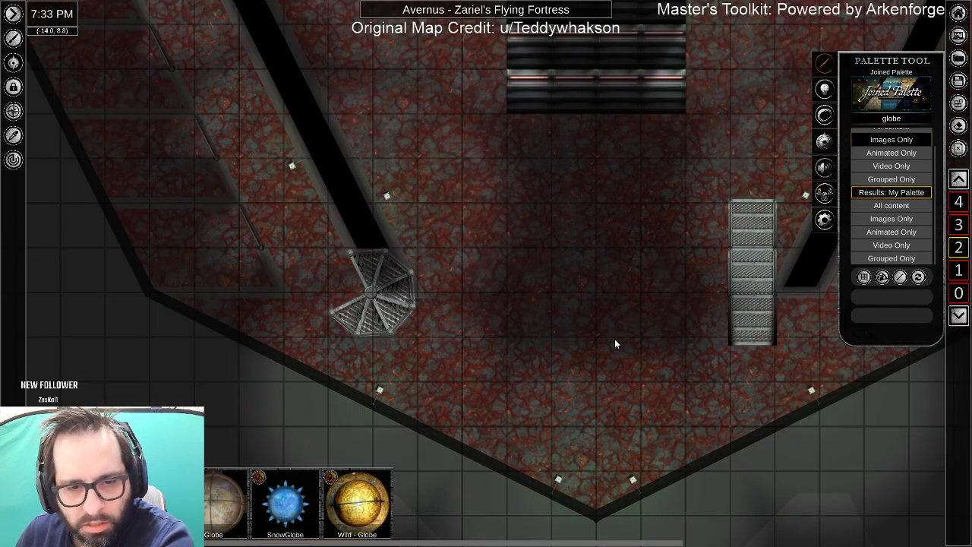
left_click_drag(453, 231, 360, 422)
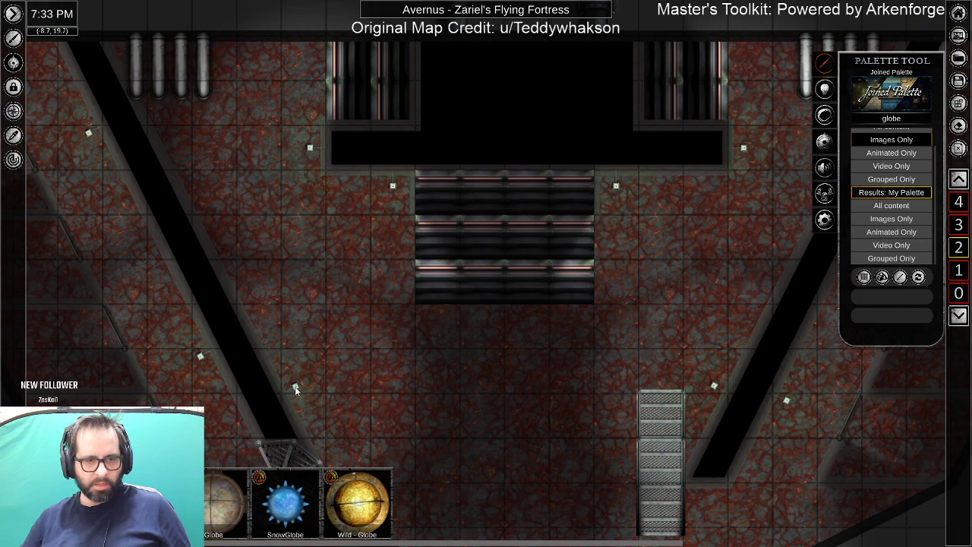
Duplicate the six level 2 lamps on the walls around the central hall and move the copies up to level 3.
left_click(294, 386)
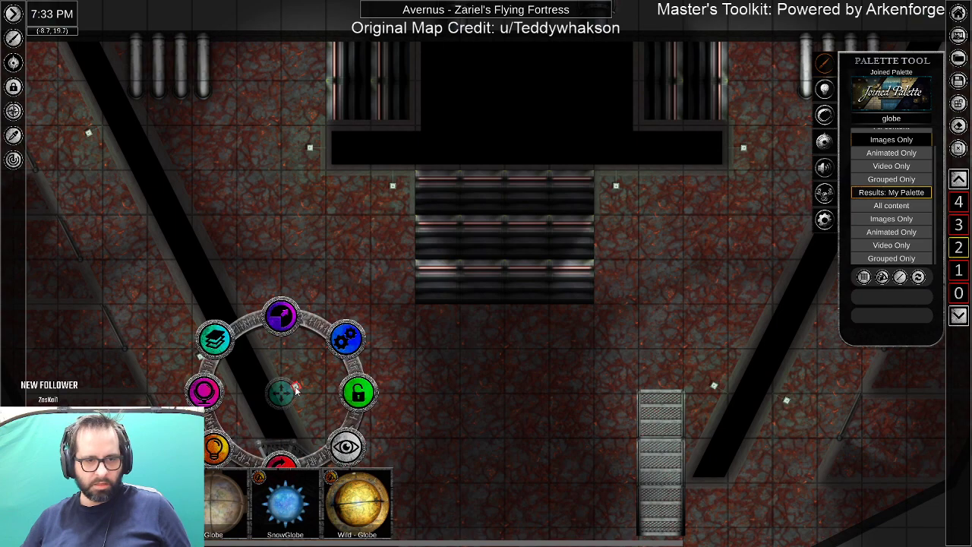
left_click(311, 147)
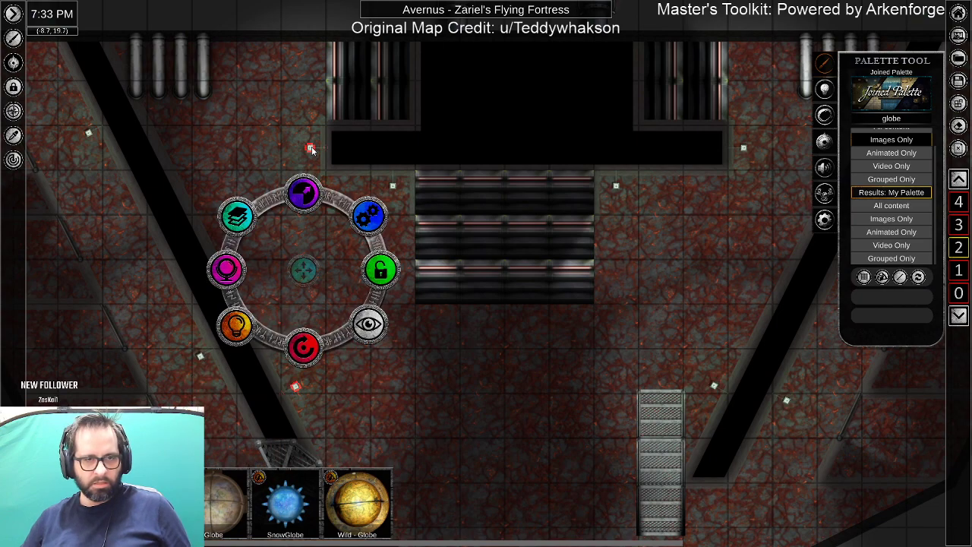
left_click(393, 186)
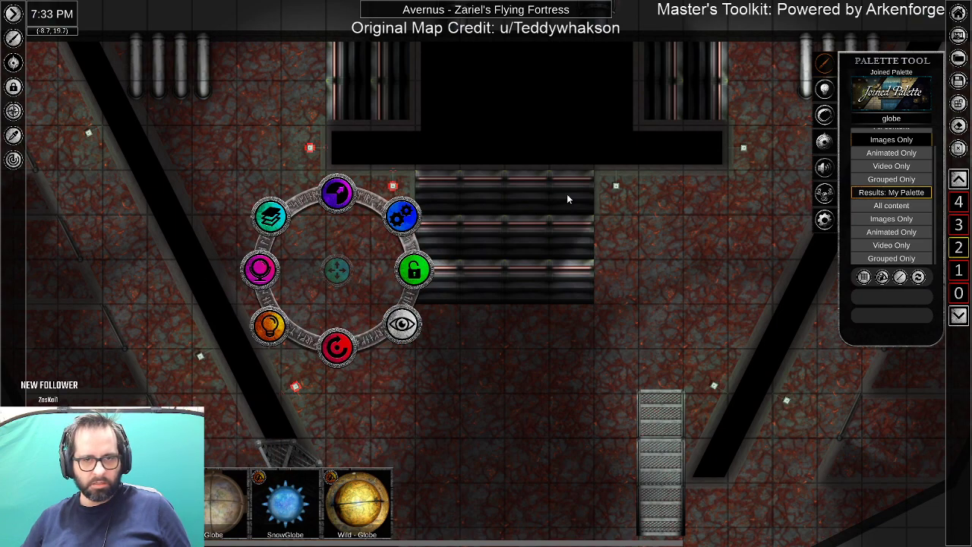
left_click(616, 186)
left_click(743, 148)
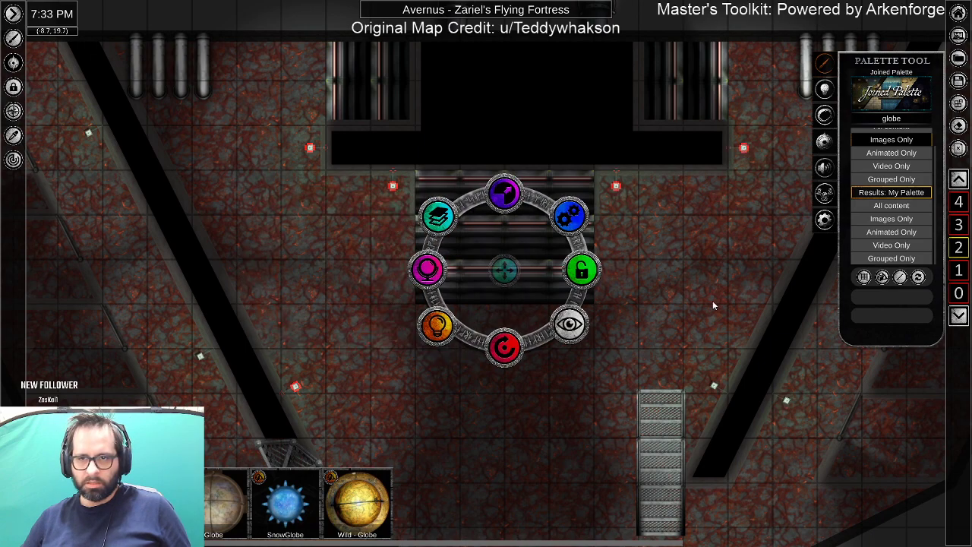
left_click(714, 387)
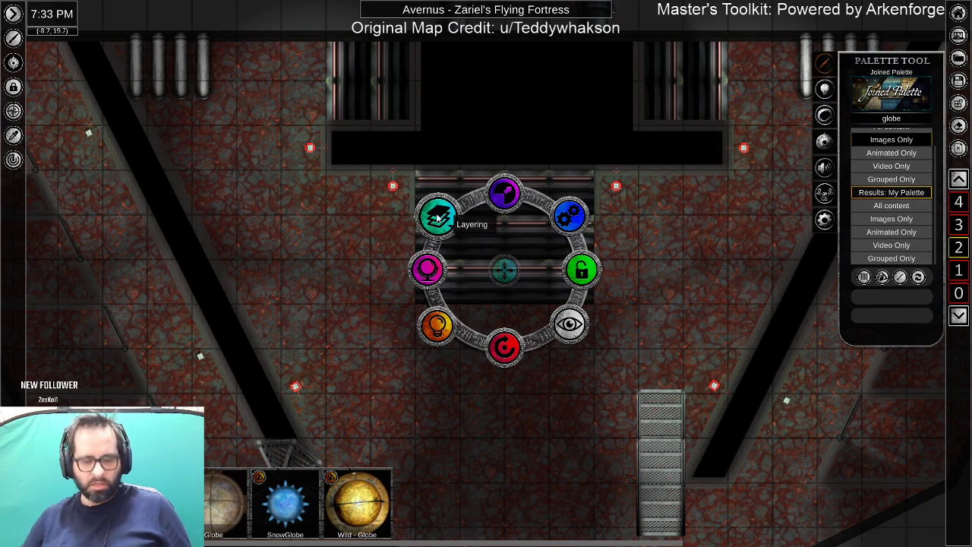
left_click(504, 274)
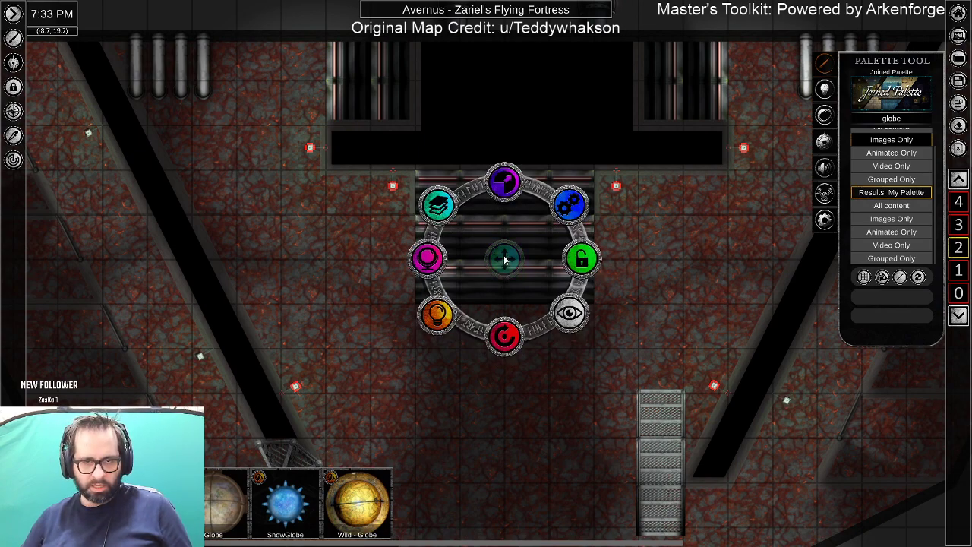
key("Right")
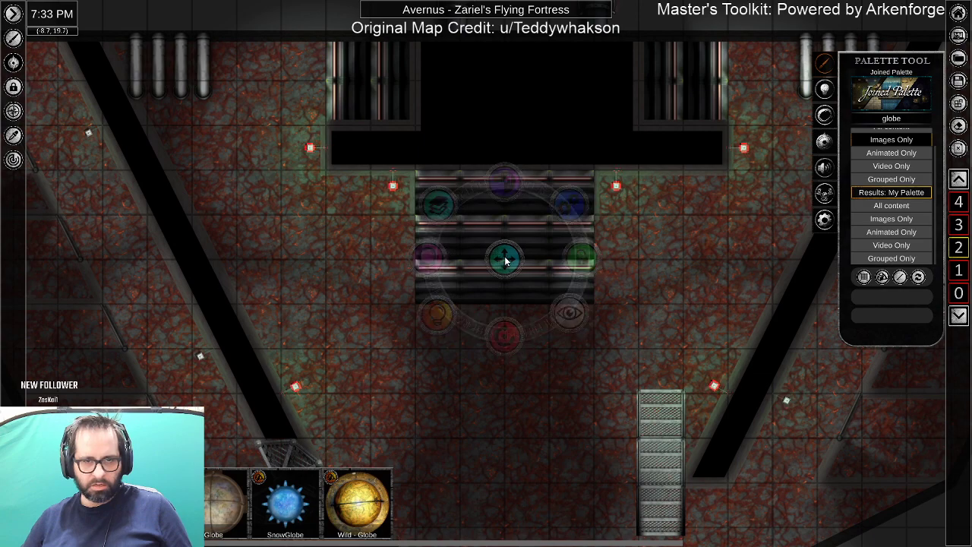
left_click(441, 205)
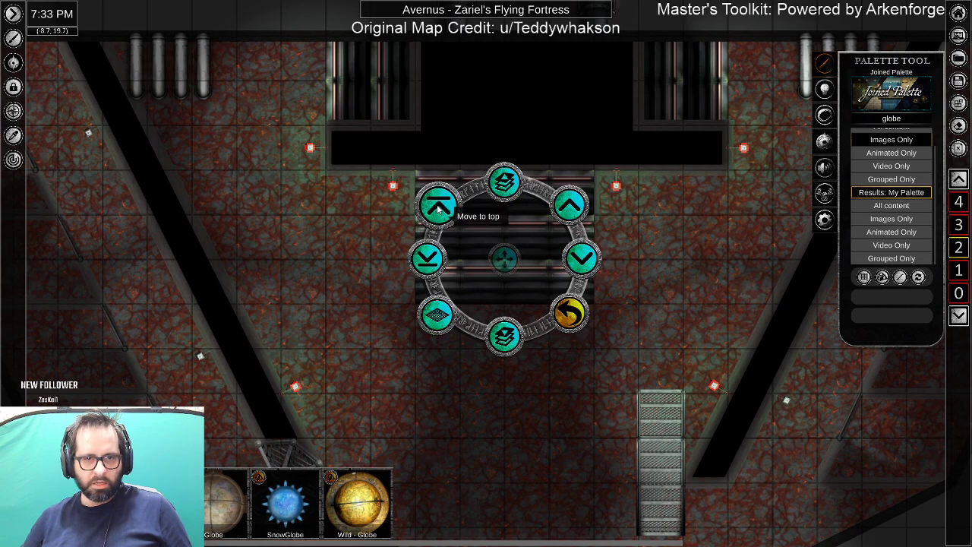
left_click(506, 183)
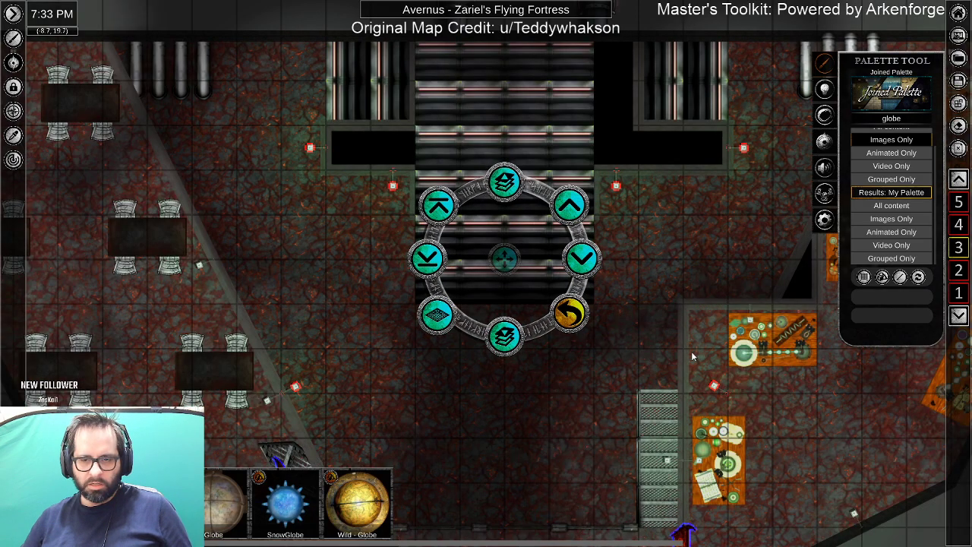
Delete the copied lamp that falls inside the laboratory, right of the stairs.
left_click(717, 389)
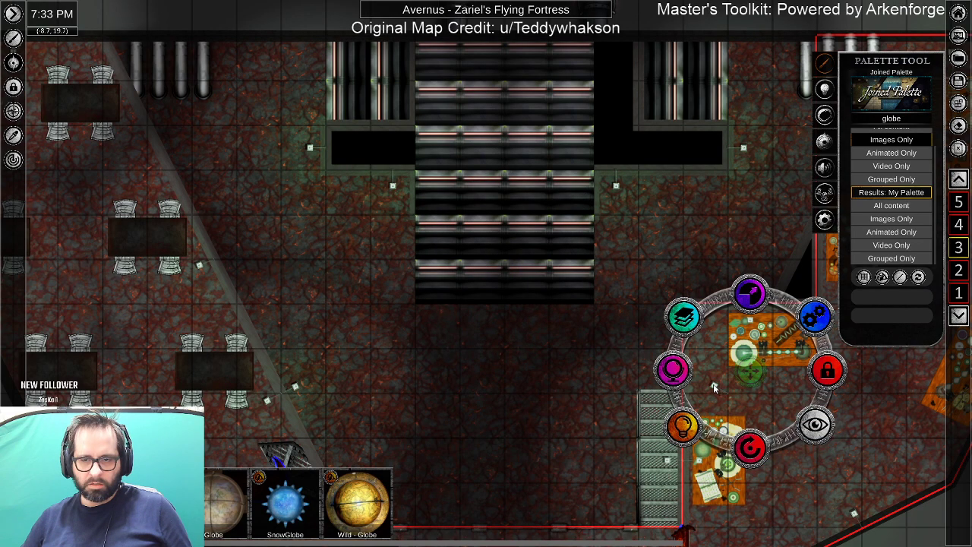
left_click(714, 387)
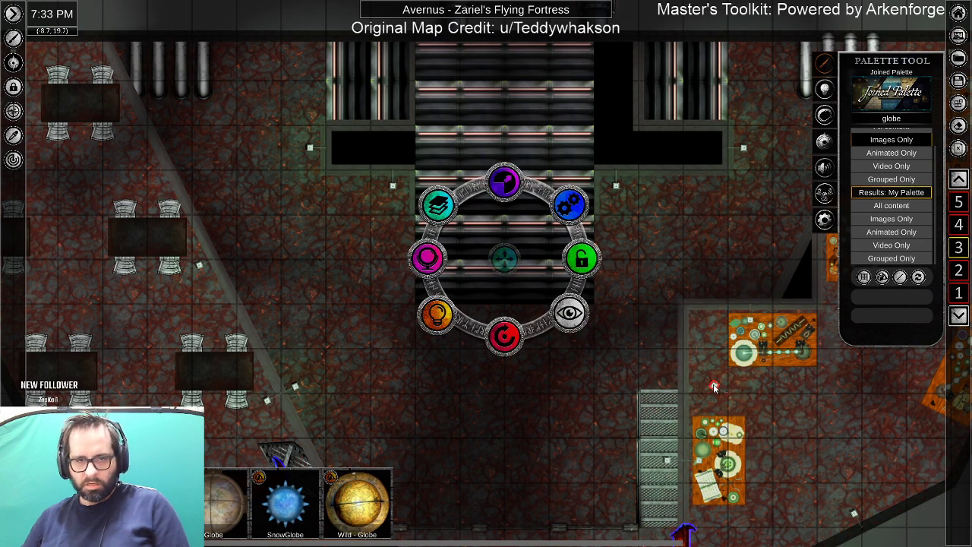
key("Delete")
Lock the level 3 lamps in groups, covering the central hall, the dining room, the lower prow and both sides of the stairs.
scroll(583, 414, "down", 6)
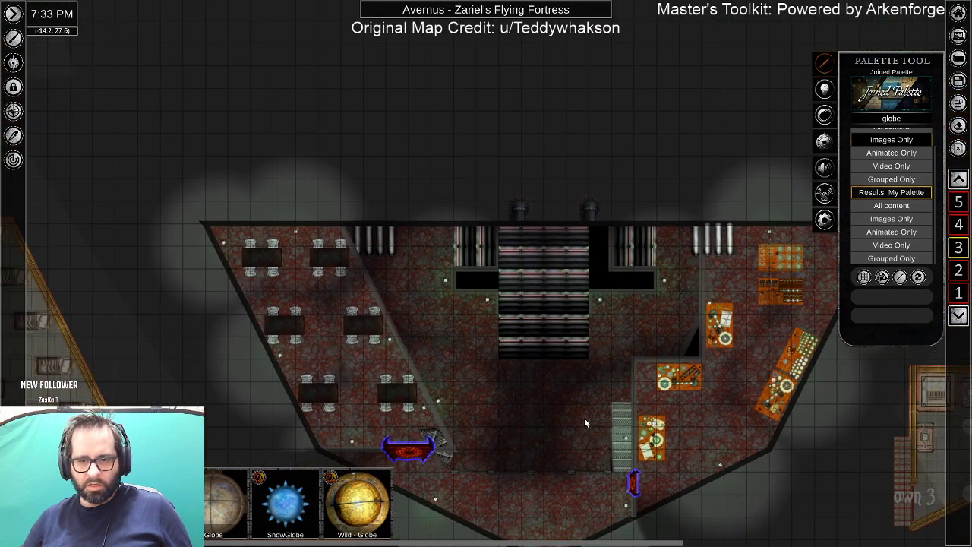
left_click_drag(585, 422, 565, 332)
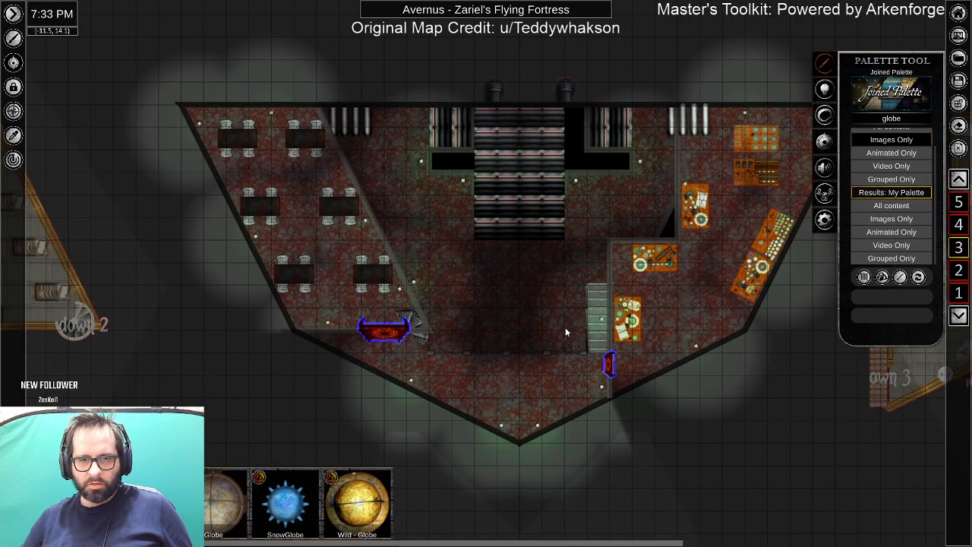
left_click_drag(280, 76, 813, 289)
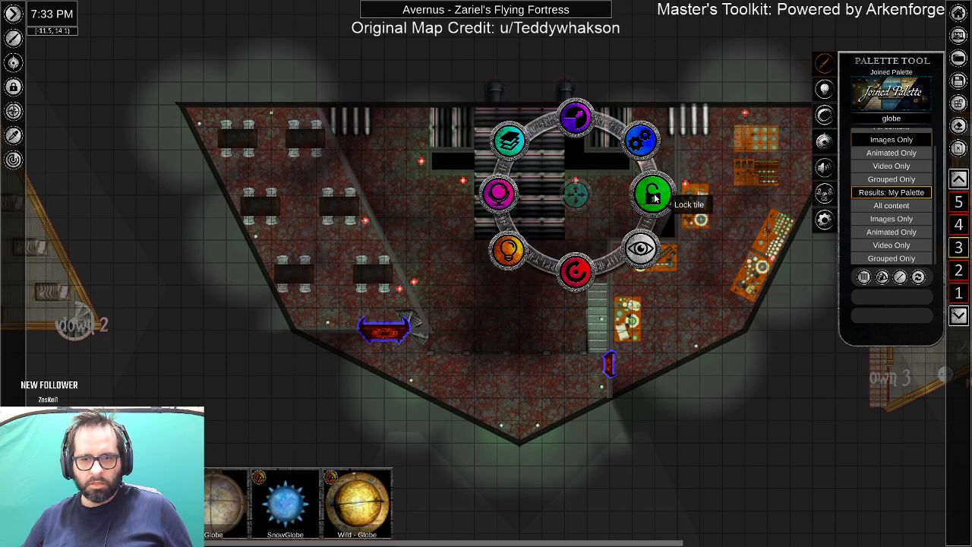
left_click(655, 197)
left_click_drag(166, 87, 431, 290)
left_click(308, 172)
left_click_drag(311, 313, 602, 452)
left_click(405, 329)
left_click(584, 413)
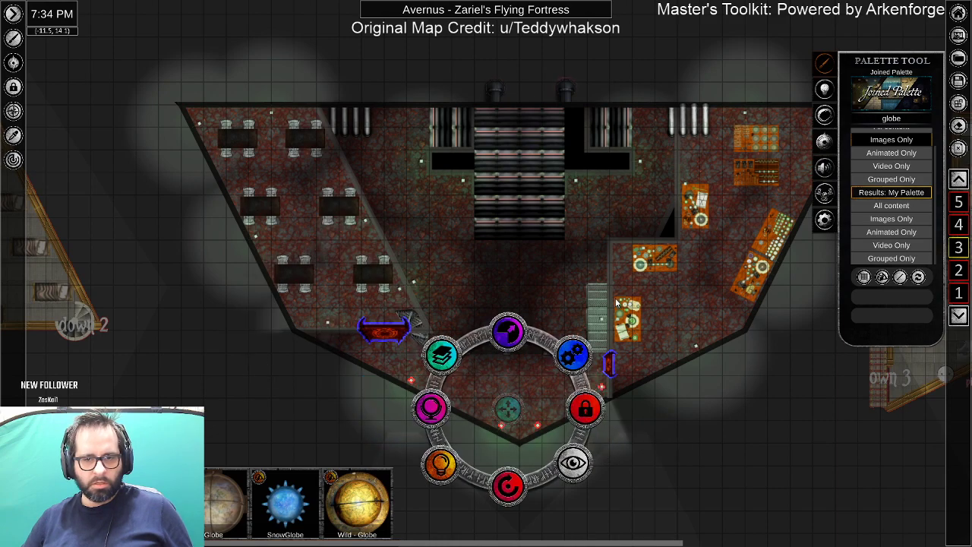
left_click(611, 315)
left_click(688, 317)
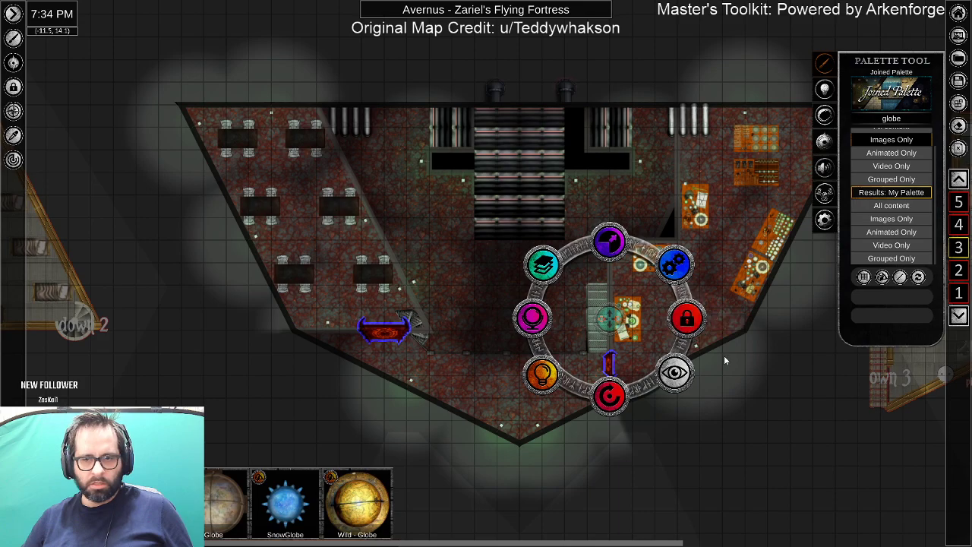
Lock the lamp on the laboratory's lower diagonal wall and the lamps in its upper part.
scroll(735, 377, "up", 3)
left_click_drag(647, 308, 712, 374)
left_click(756, 339)
left_click_drag(687, 221, 422, 375)
left_click_drag(341, 82, 641, 302)
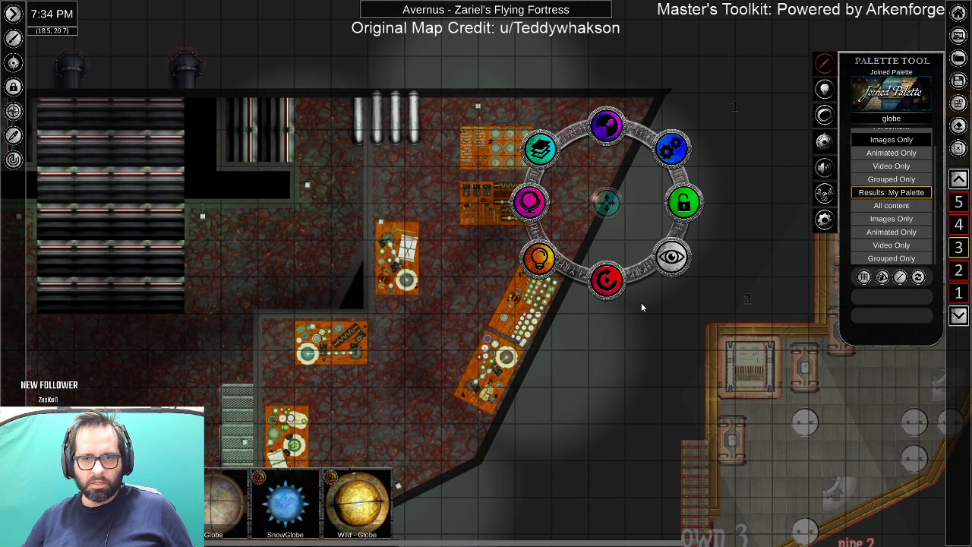
left_click(682, 204)
Check the lamps beside the stairs and toggle the lock of the stray lamp outside the hull.
left_click_drag(281, 380, 520, 225)
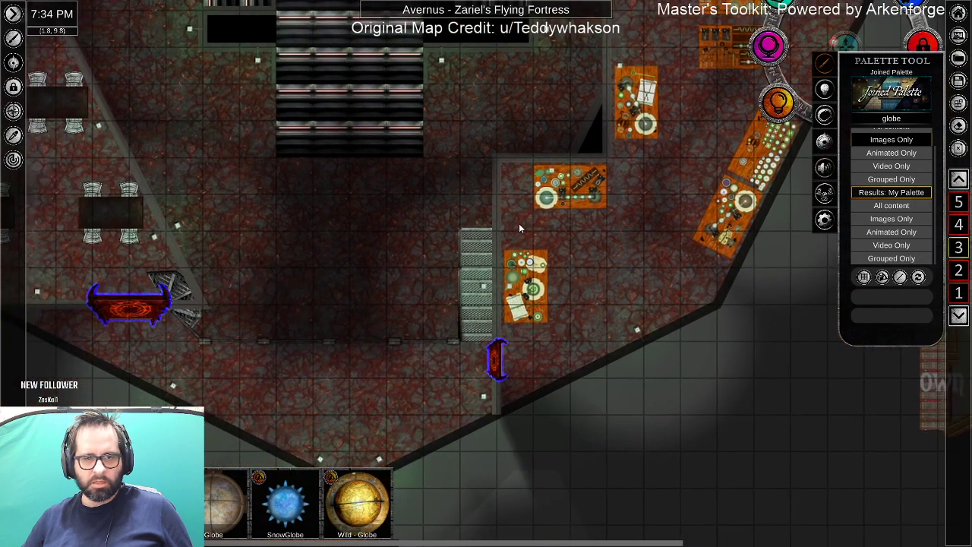
left_click(484, 290)
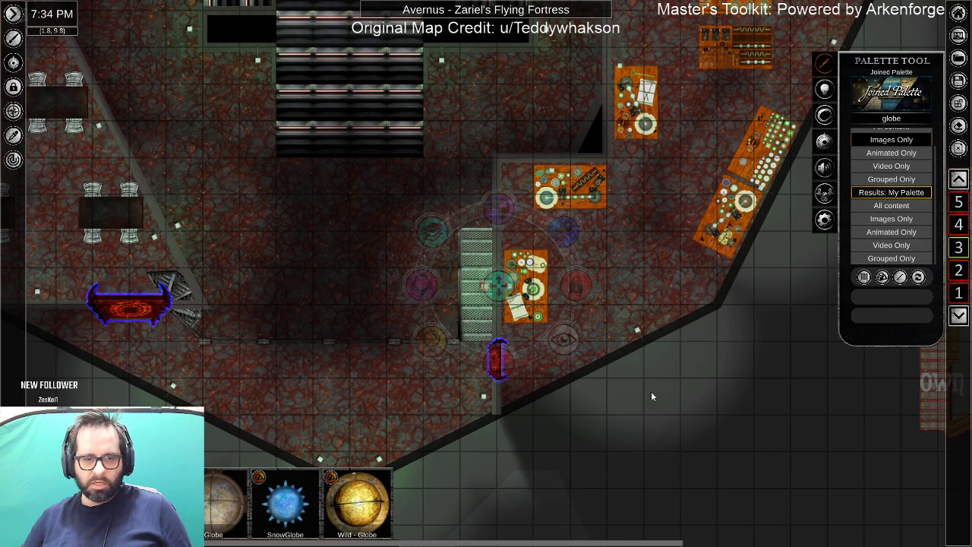
left_click(723, 434)
mouse_move(668, 427)
left_mouse_down()
mouse_move(737, 243)
mouse_move(643, 286)
left_mouse_up()
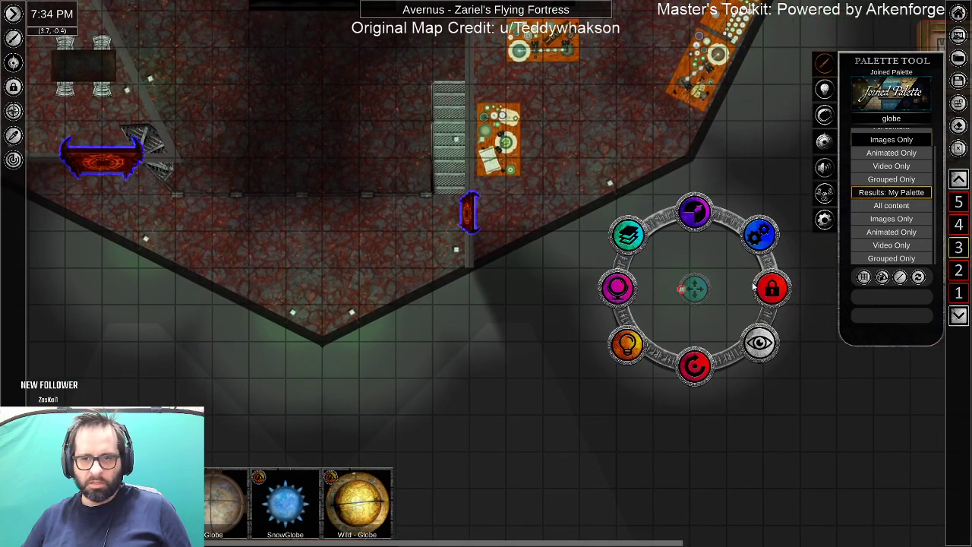
left_click(769, 289)
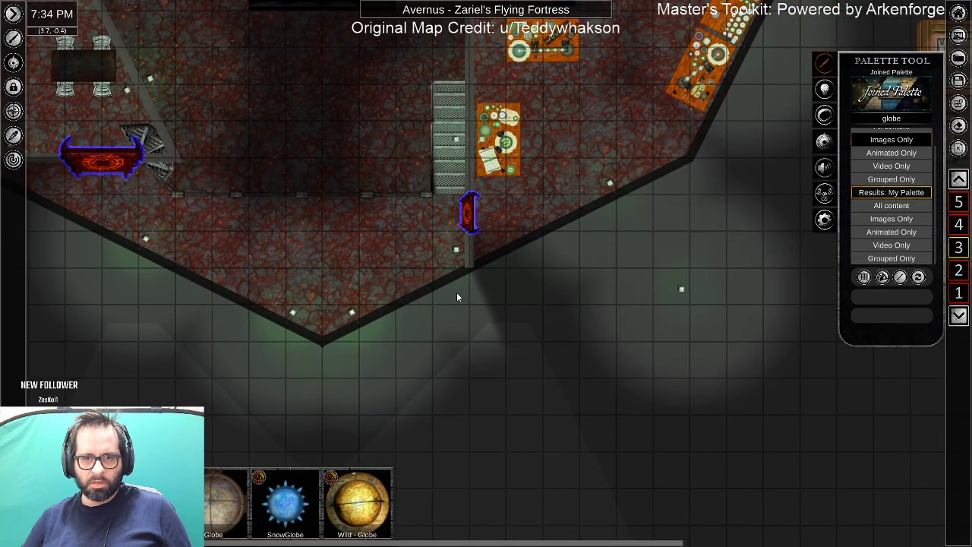
Turn on shadow casting for the fortress's outer wall on level 3 and on level 2.
left_click(397, 303)
left_click(252, 129)
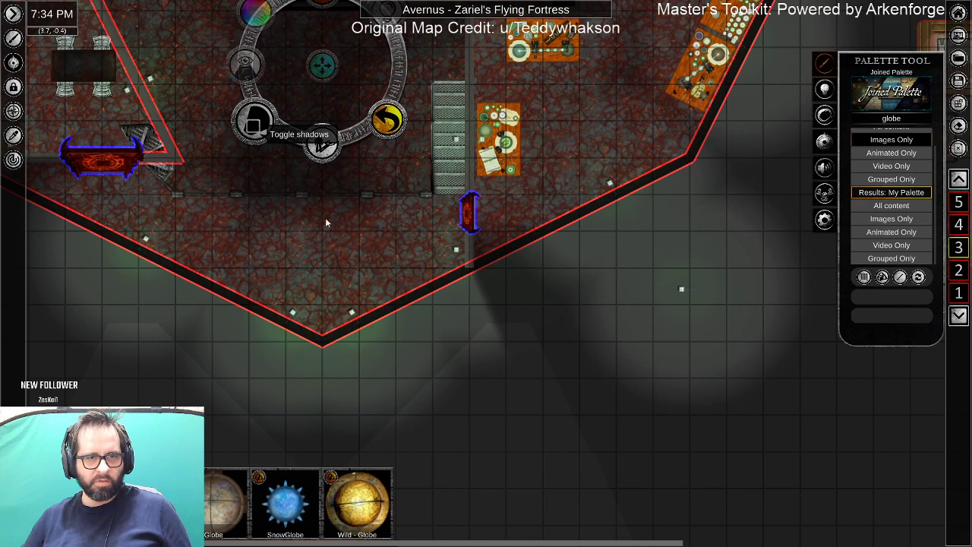
left_click(959, 316)
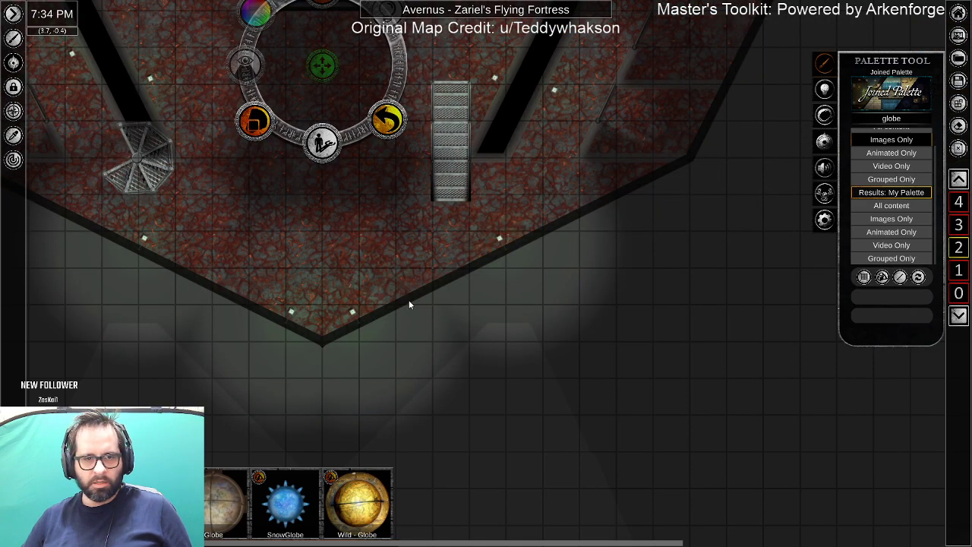
left_click(254, 122)
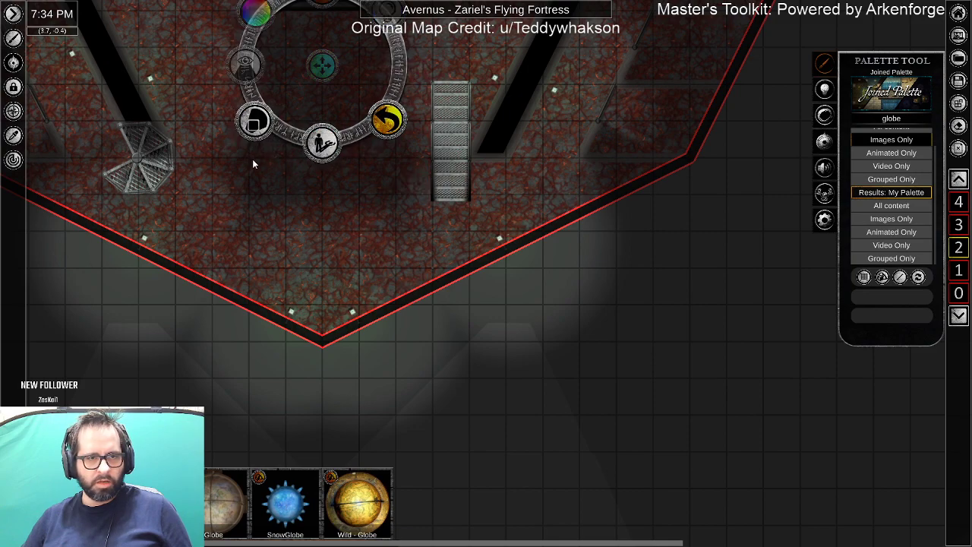
left_click(253, 133)
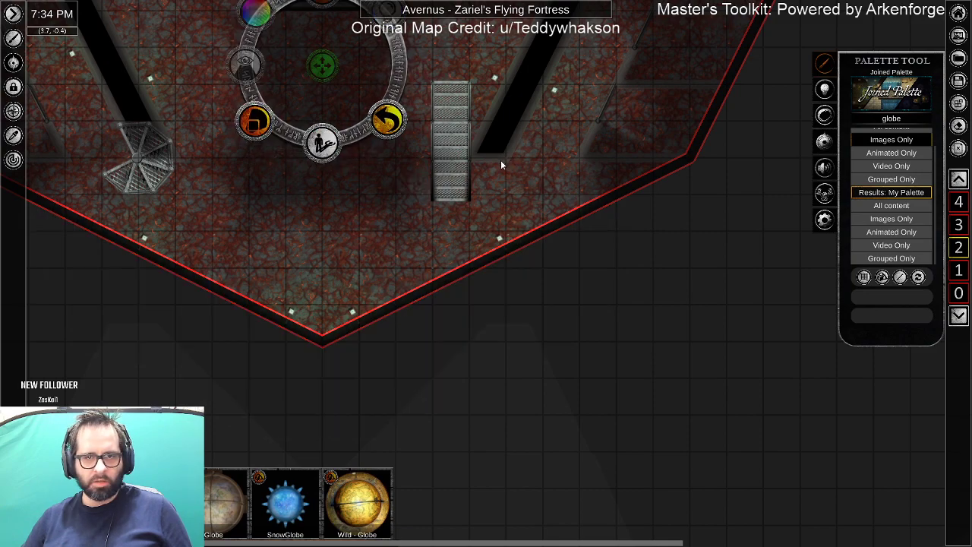
Toggle shadow casting for level 2's diagonal wall beside the stairs and check level 1's diagonal and outer walls.
left_click(501, 159)
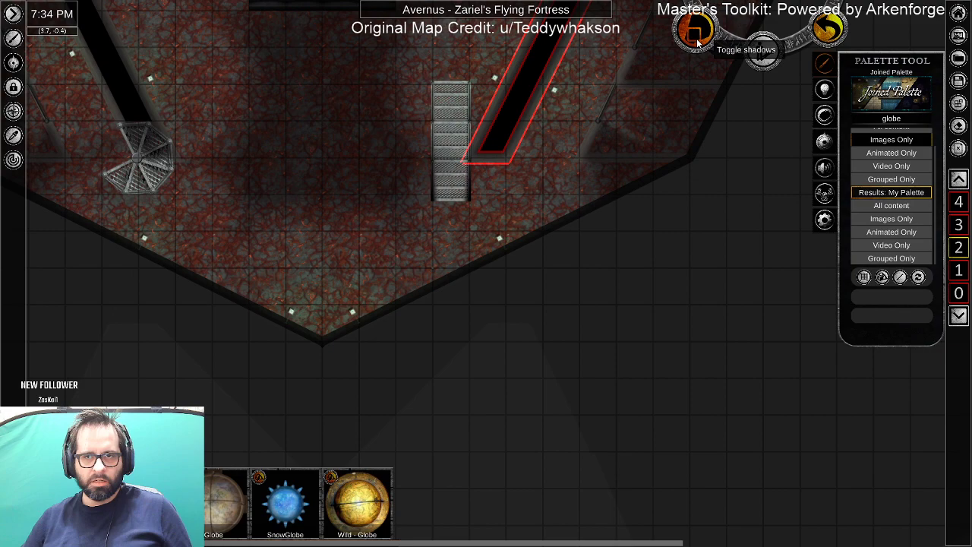
left_click(649, 122)
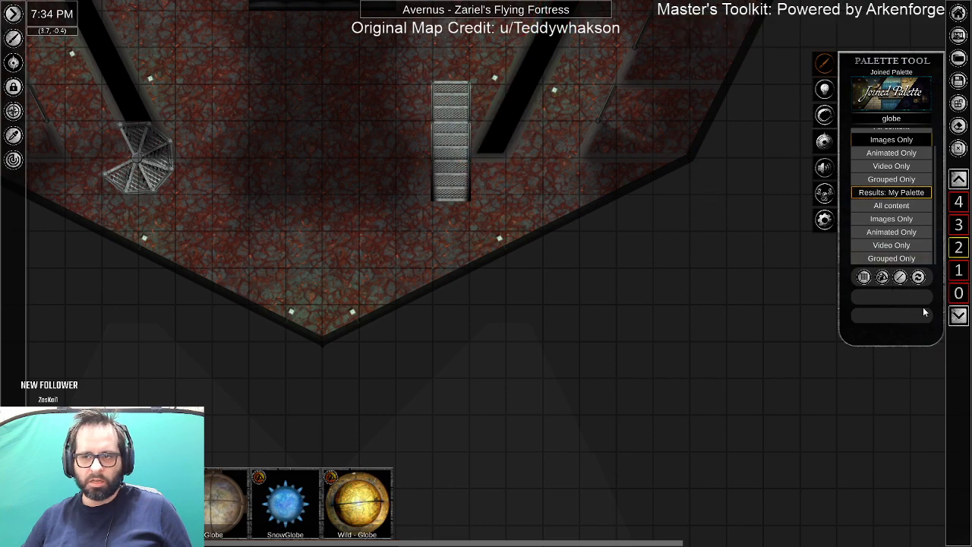
left_click(957, 315)
left_click_drag(485, 272, 427, 522)
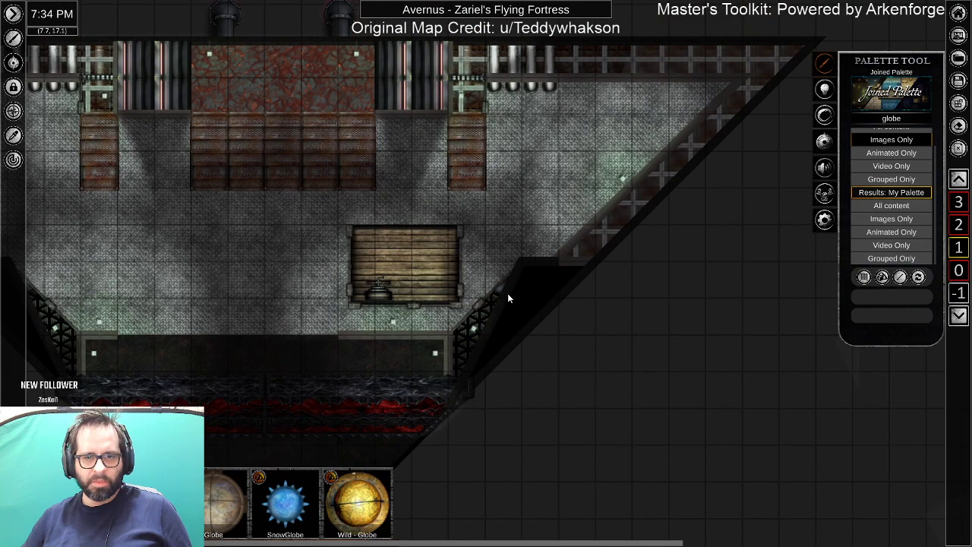
left_click(508, 298)
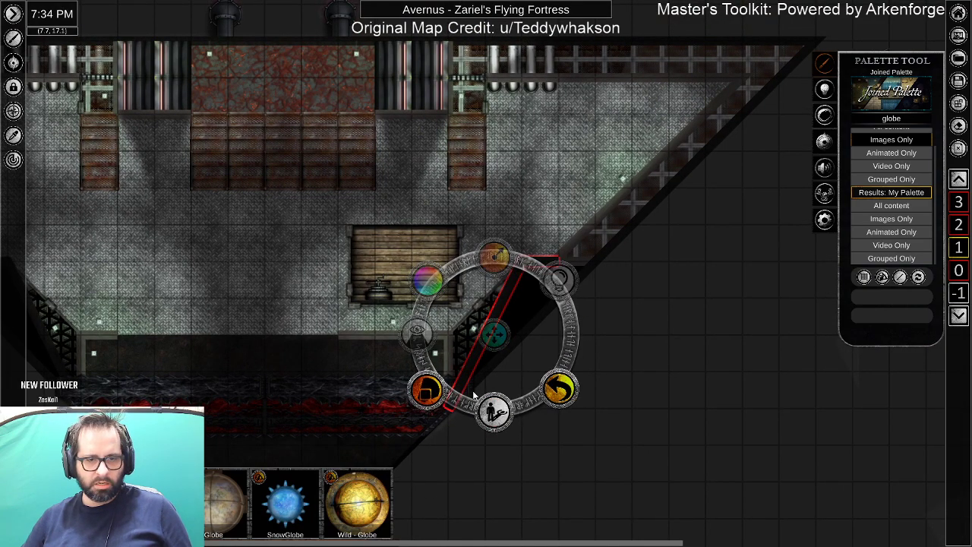
left_click(528, 327)
left_click(198, 284)
left_click_drag(160, 335, 541, 325)
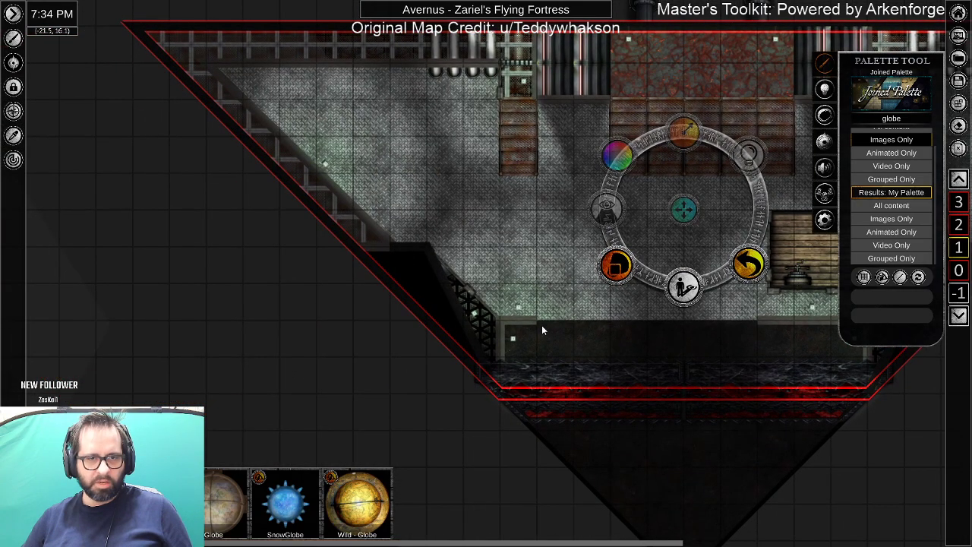
right_click(579, 321)
left_click_drag(619, 348, 605, 346)
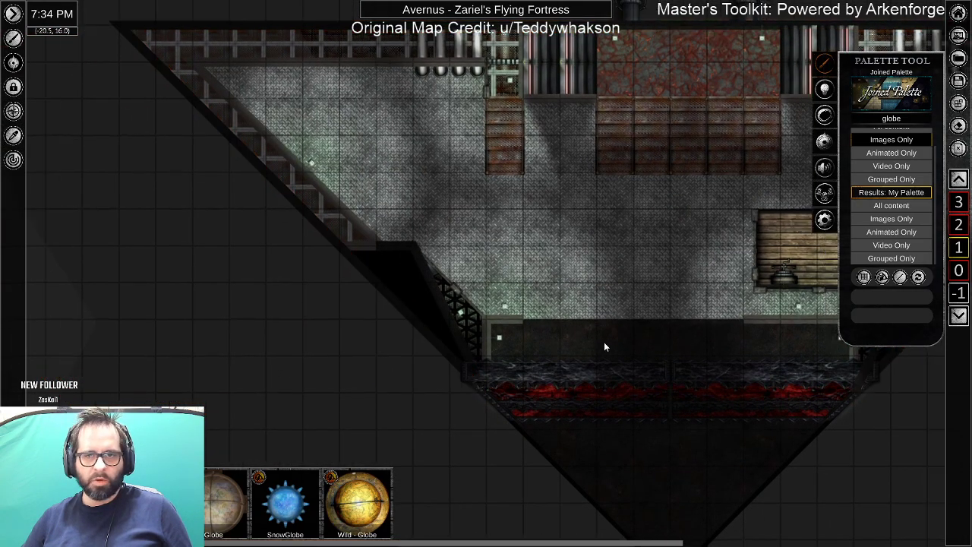
Move the stray lamp outside the level 3 hull up to level 4.
left_click(959, 180)
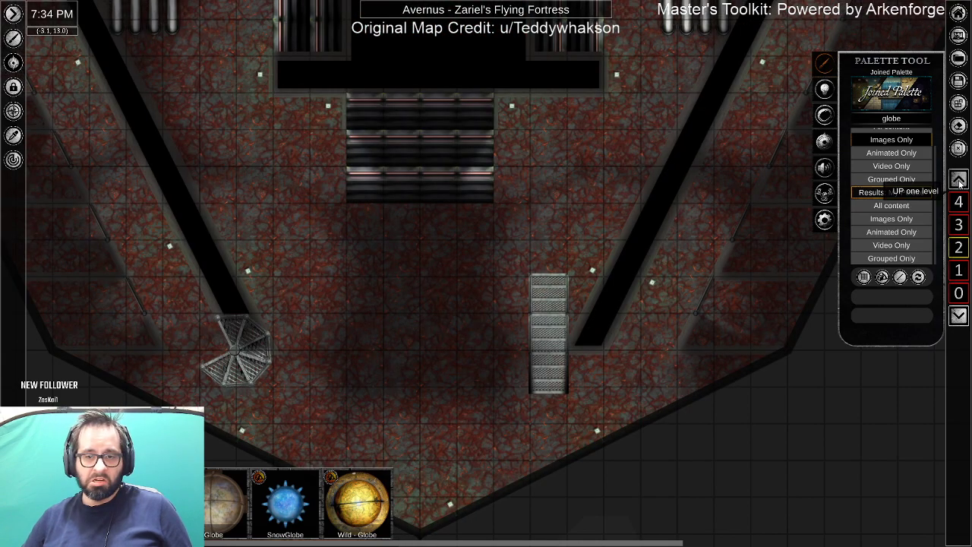
left_click(960, 180)
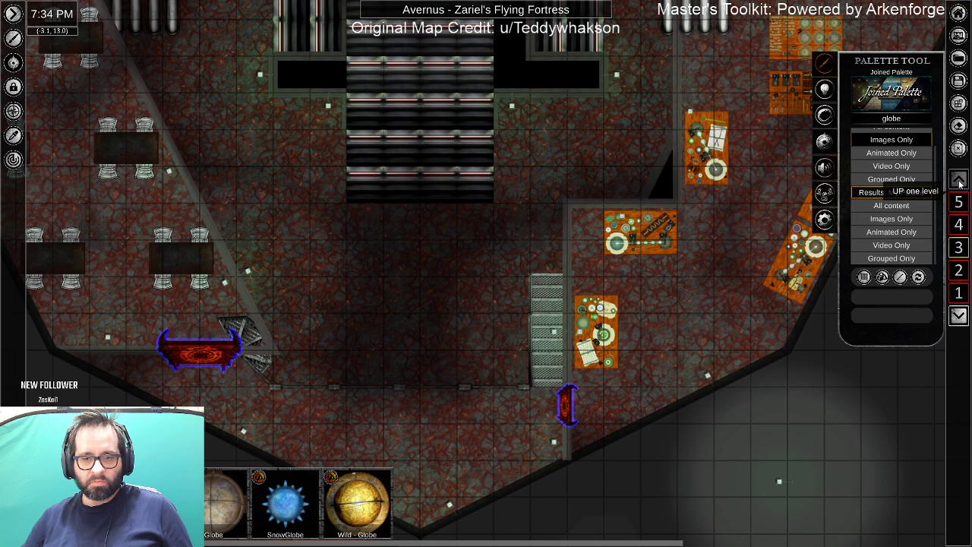
mouse_move(747, 357)
left_mouse_down()
mouse_move(621, 290)
mouse_move(424, 228)
left_mouse_up()
right_click(459, 348)
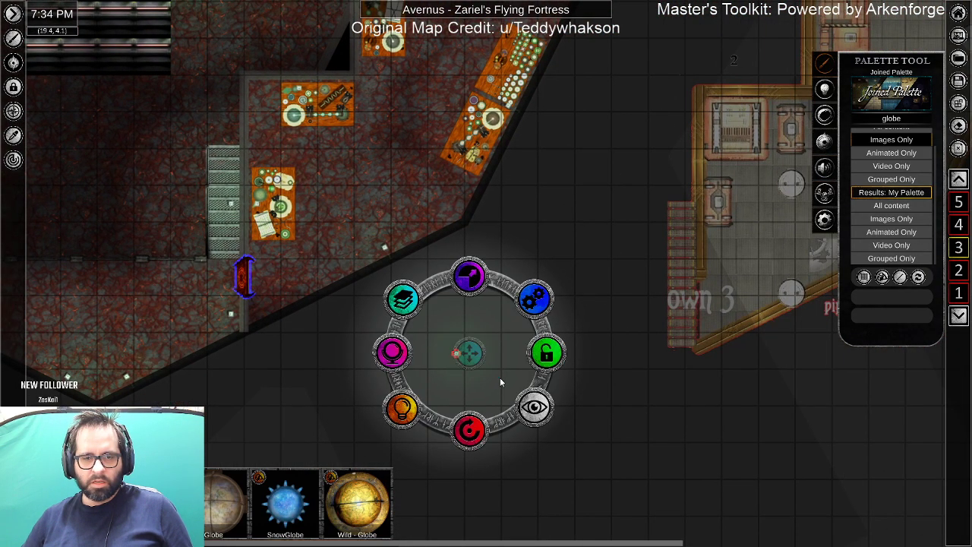
left_click_drag(263, 326, 387, 320)
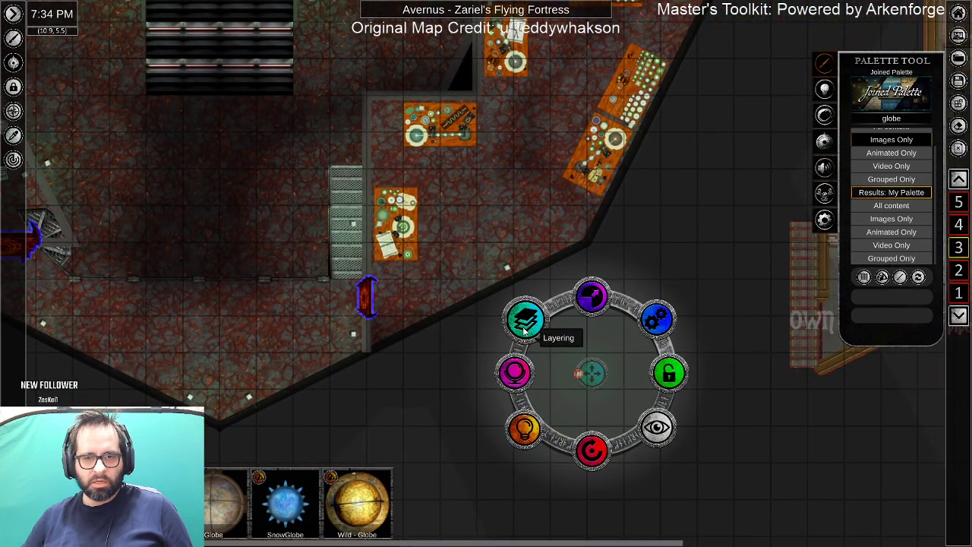
left_click(523, 330)
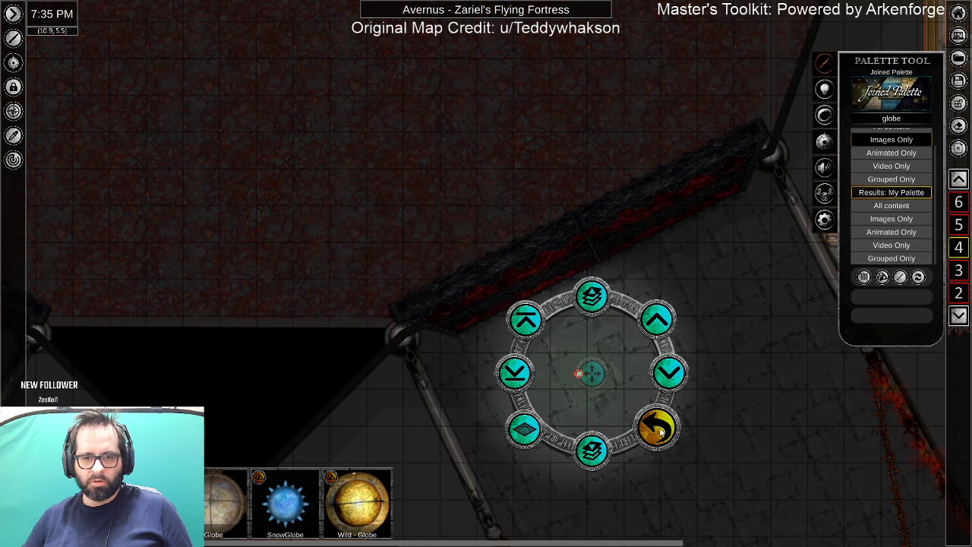
left_click(657, 428)
scroll(358, 400, "down", 4)
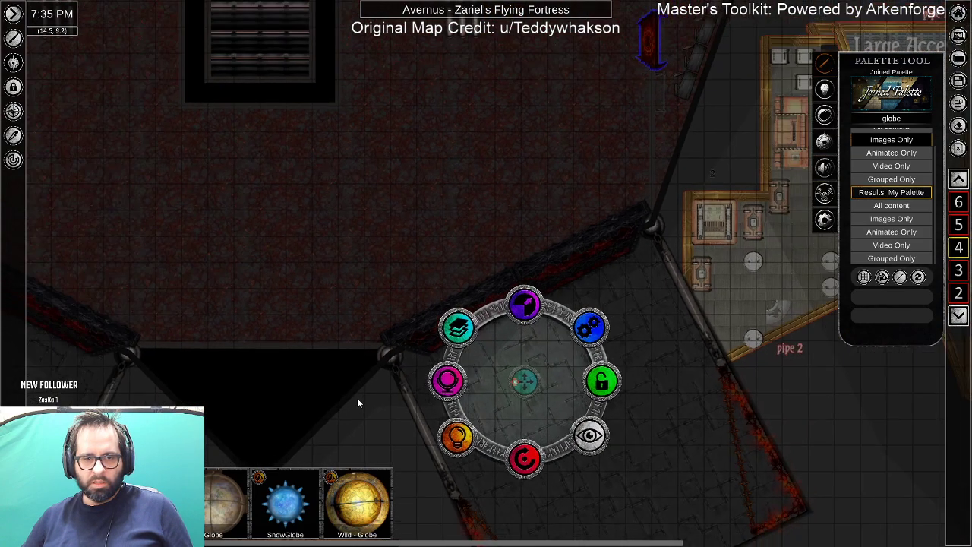
scroll(319, 397, "down", 3)
left_click_drag(319, 397, 350, 278)
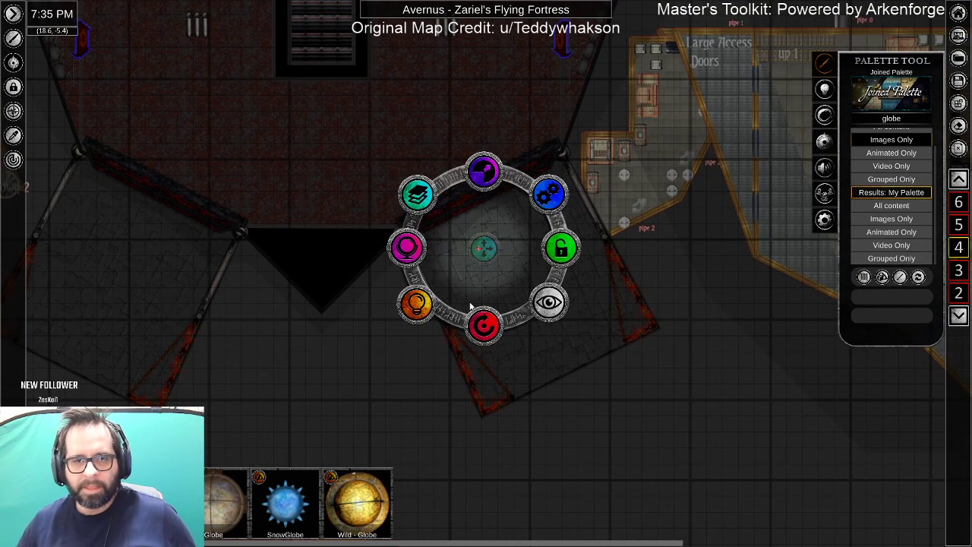
Place level 4 lamps at both strut joints of the right ramp and the inner joint of the left ramp, rotating the light.
left_click_drag(483, 248, 560, 153)
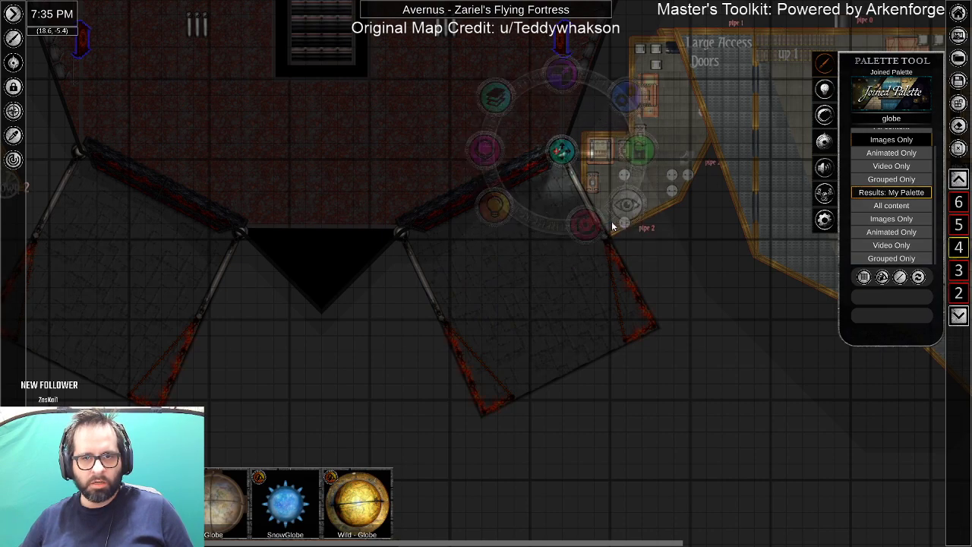
left_click_drag(563, 151, 391, 234)
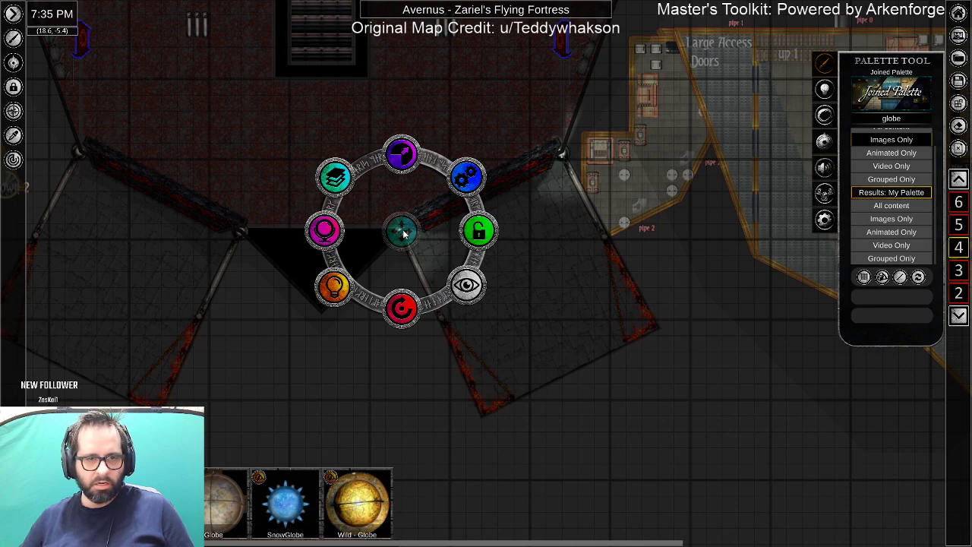
left_click_drag(403, 234, 242, 235)
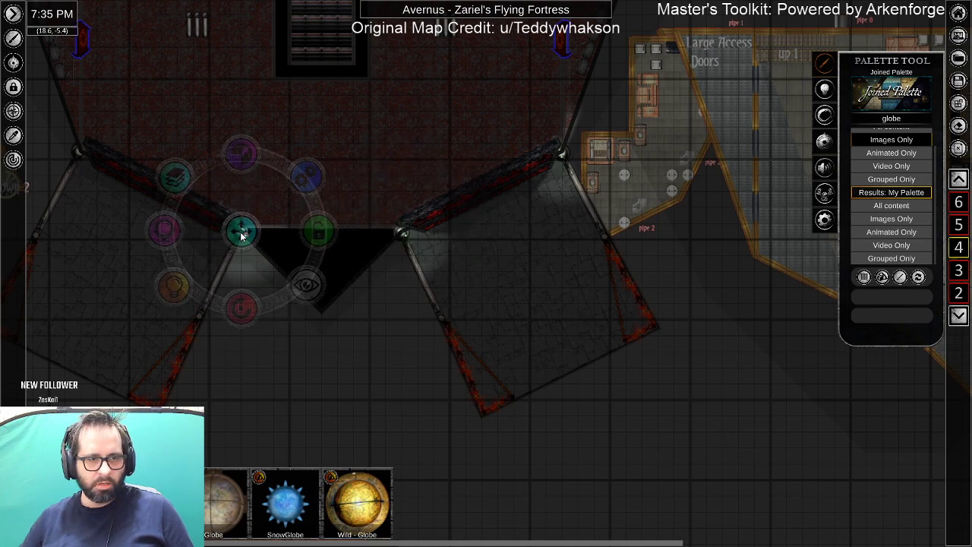
left_click_drag(241, 307, 176, 302)
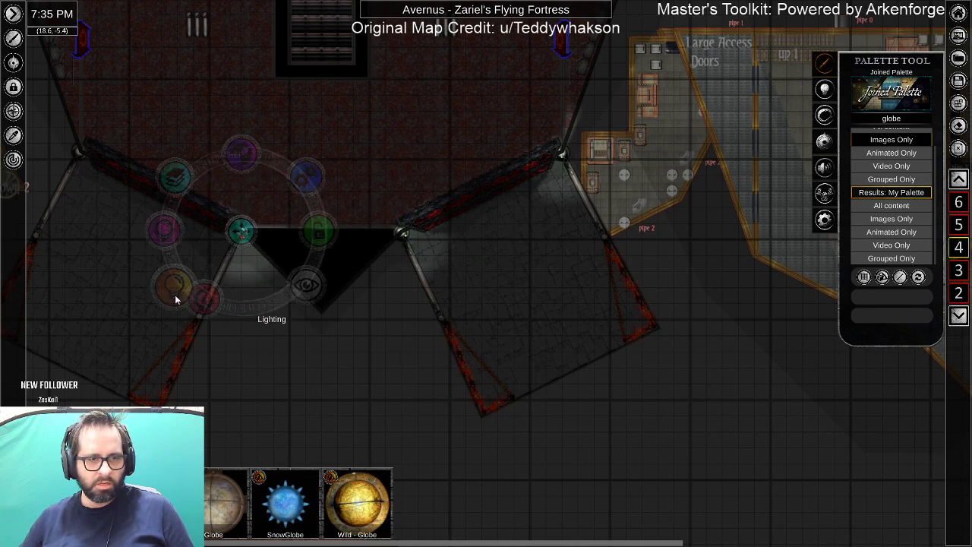
left_click_drag(139, 247, 136, 236)
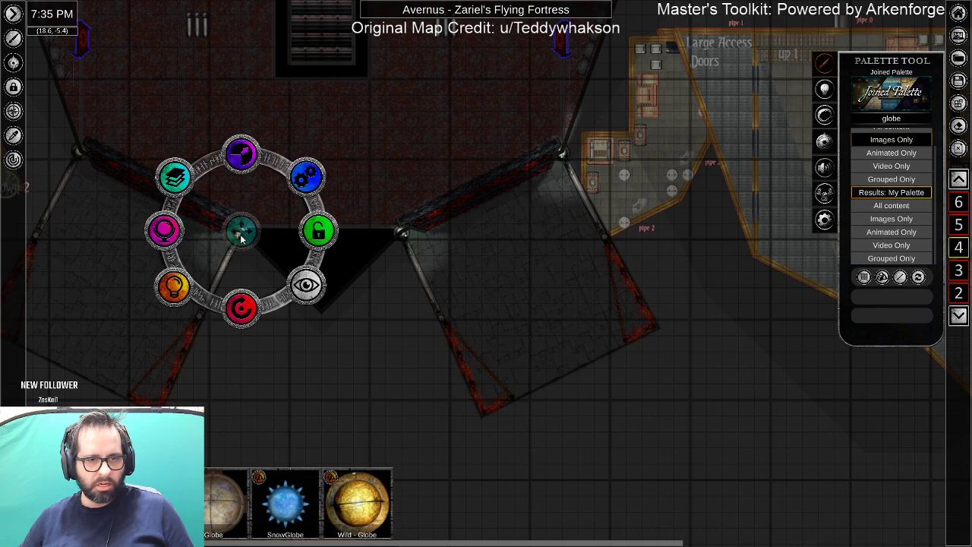
Place a lamp copy at the left ramp's outer strut joint and adjust the rotation of the left ramp's lamps.
scroll(271, 315, "up", 3)
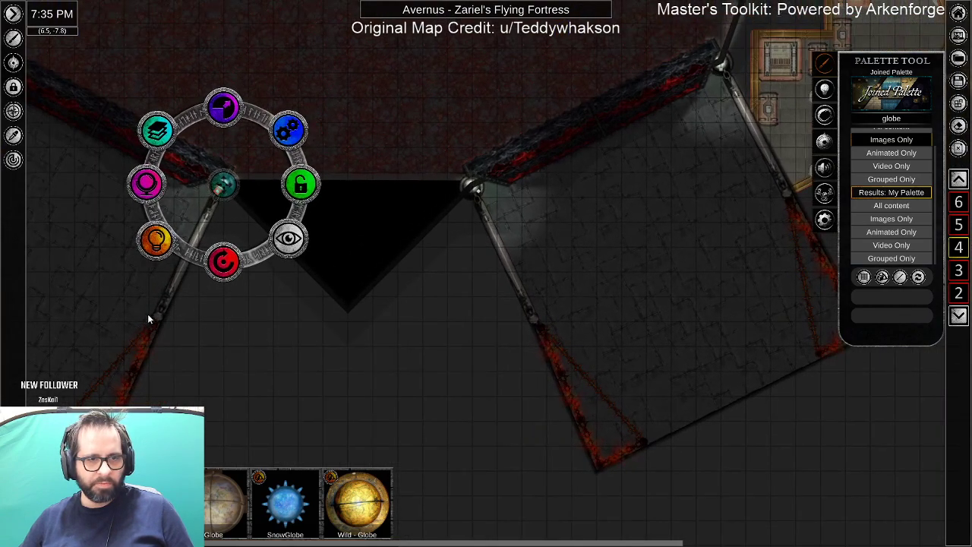
left_click_drag(154, 317, 426, 362)
left_click_drag(433, 223, 251, 101)
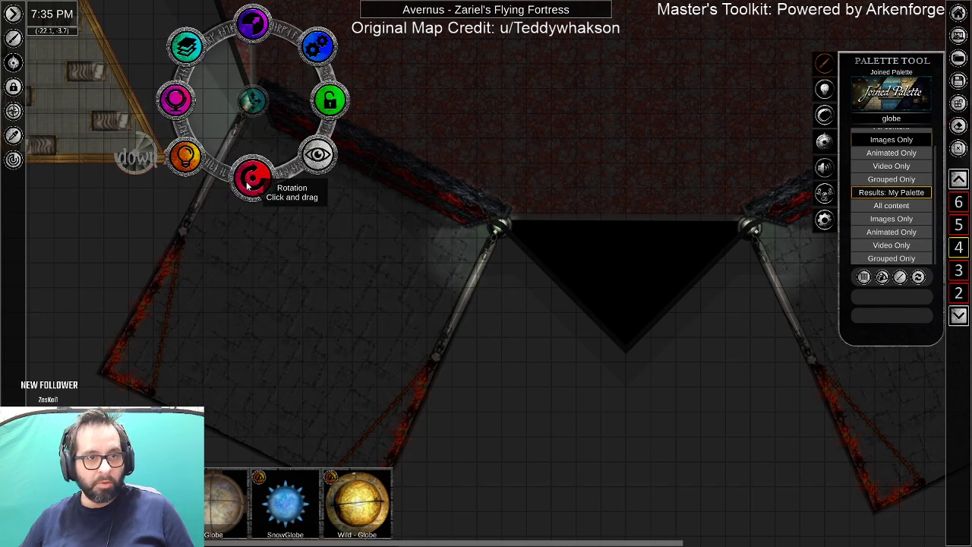
left_click(494, 233)
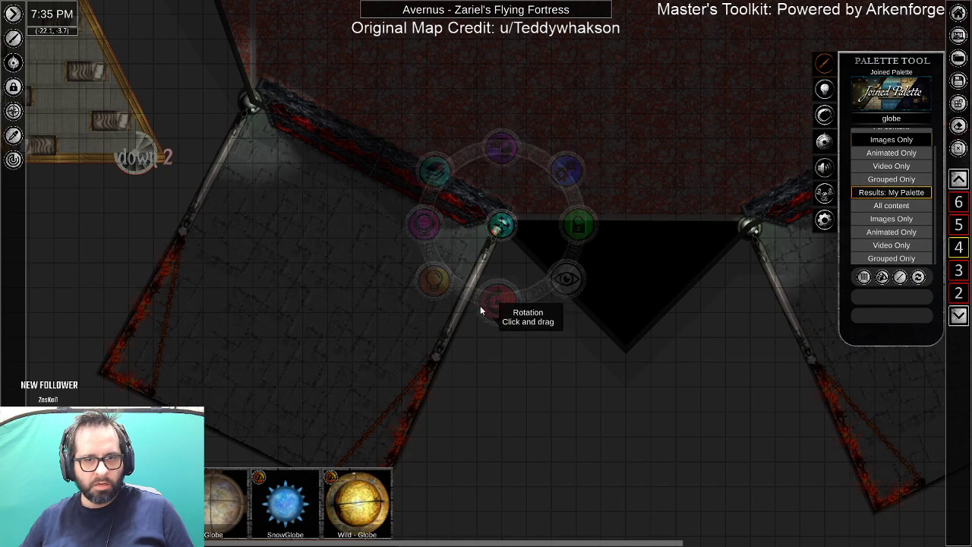
left_click(307, 205)
left_click(253, 107)
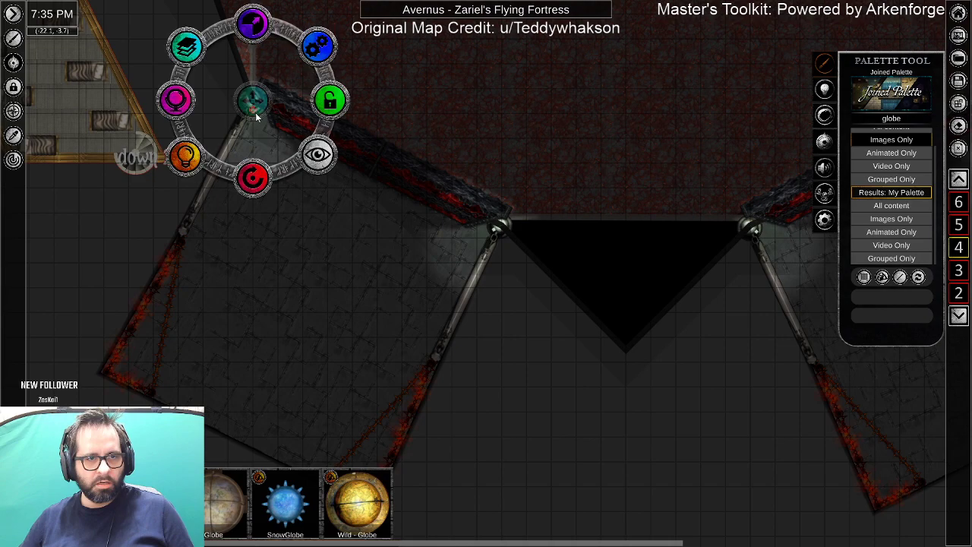
Place two lamp copies along the left wall of level 4 and one on the upper wall beside the left stairs.
left_click_drag(360, 71, 371, 46)
left_click_drag(371, 91, 364, 309)
left_click_drag(384, 374, 562, 207)
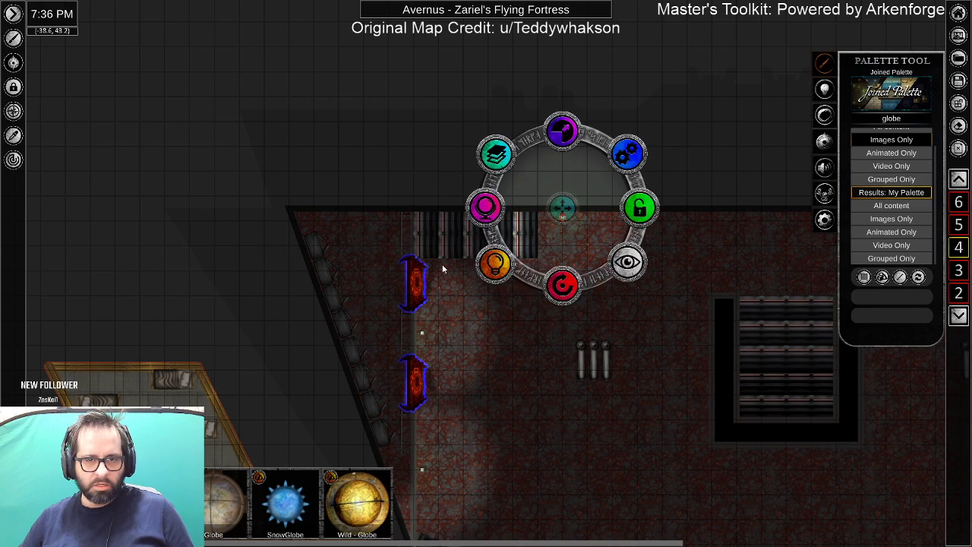
Place lamp copies at both upper corners of the central stairwell and on the upper wall beside the right stairs.
left_click_drag(533, 230, 271, 220)
left_click_drag(381, 223, 464, 253)
left_click_drag(517, 276, 586, 284)
left_click_drag(702, 312, 474, 292)
Place two lamp copies along the right wall, one between the red doors and one below them.
left_click_drag(352, 262, 661, 307)
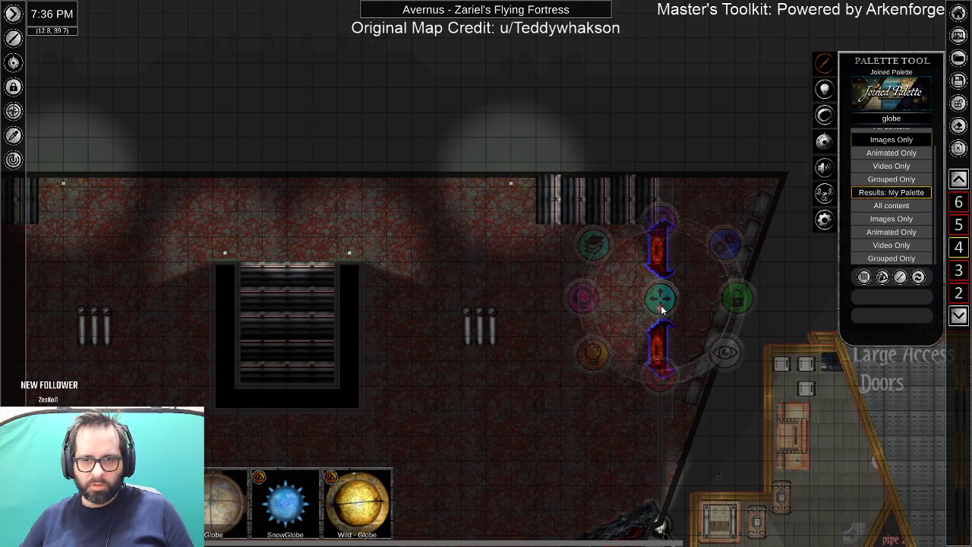
left_click_drag(660, 375, 540, 327)
key("a")
left_click_drag(580, 421, 691, 250)
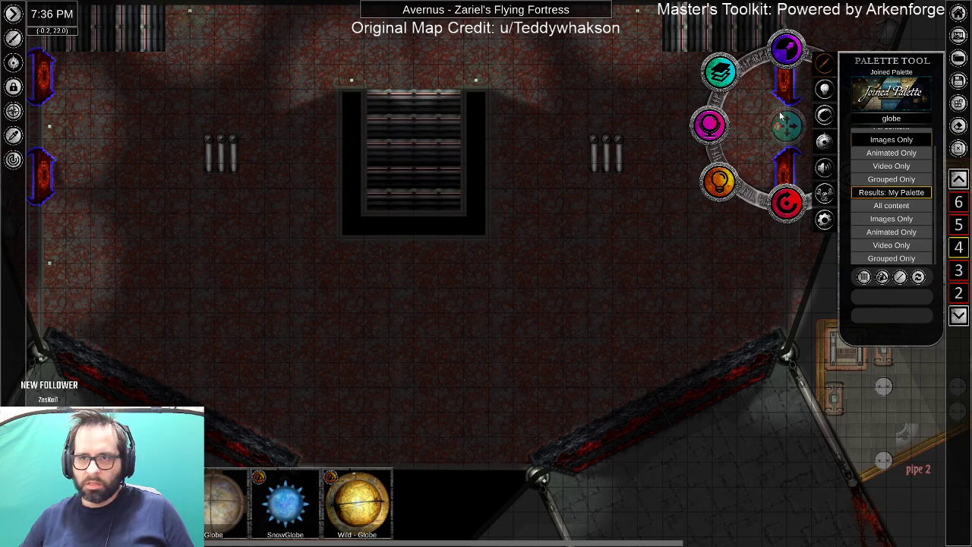
left_click_drag(788, 125, 784, 257)
left_click_drag(497, 377, 449, 272)
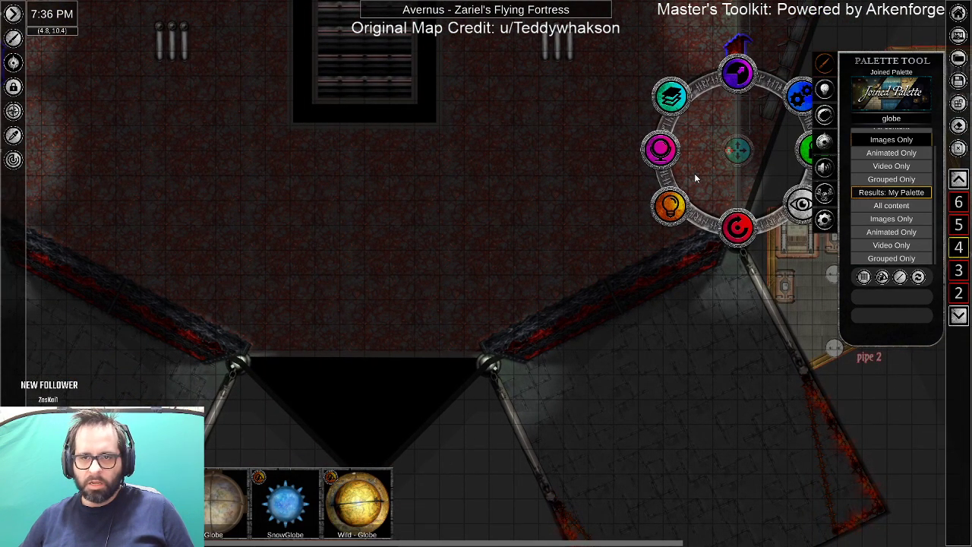
Place lamp copies near both ends of the hall's short lower wall and one below the central stairwell.
left_click_drag(667, 199, 464, 350)
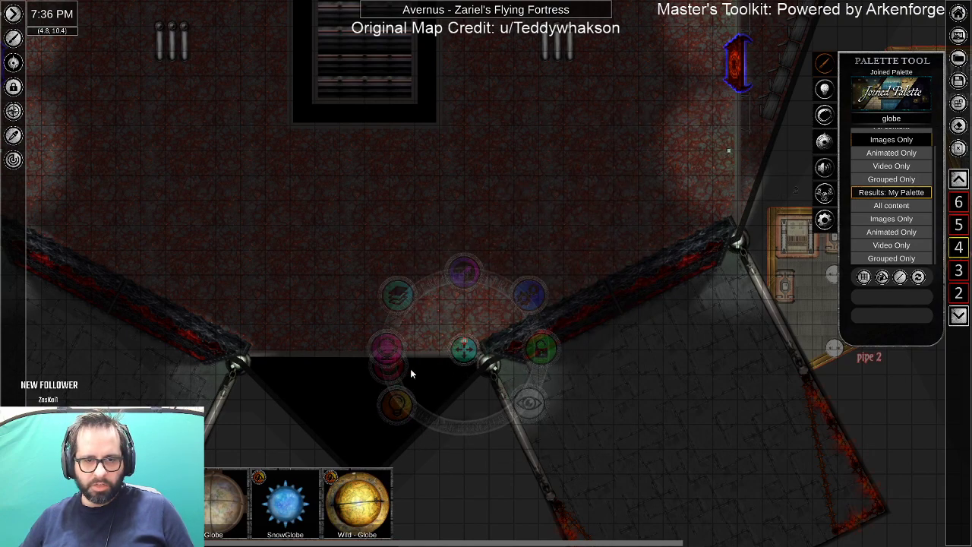
mouse_move(468, 349)
left_mouse_down()
mouse_move(284, 341)
mouse_move(266, 349)
mouse_move(337, 217)
mouse_move(328, 126)
left_mouse_up()
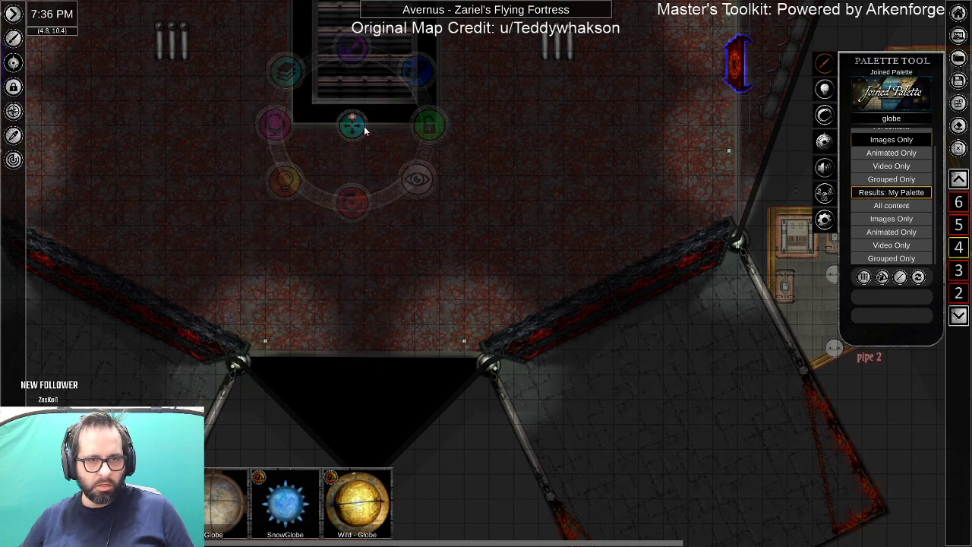
left_click_drag(368, 202, 379, 76)
Place lamp copies on the right and left sides of the central stairwell and put the spare lamp above the hull.
left_click_drag(322, 120, 491, 210)
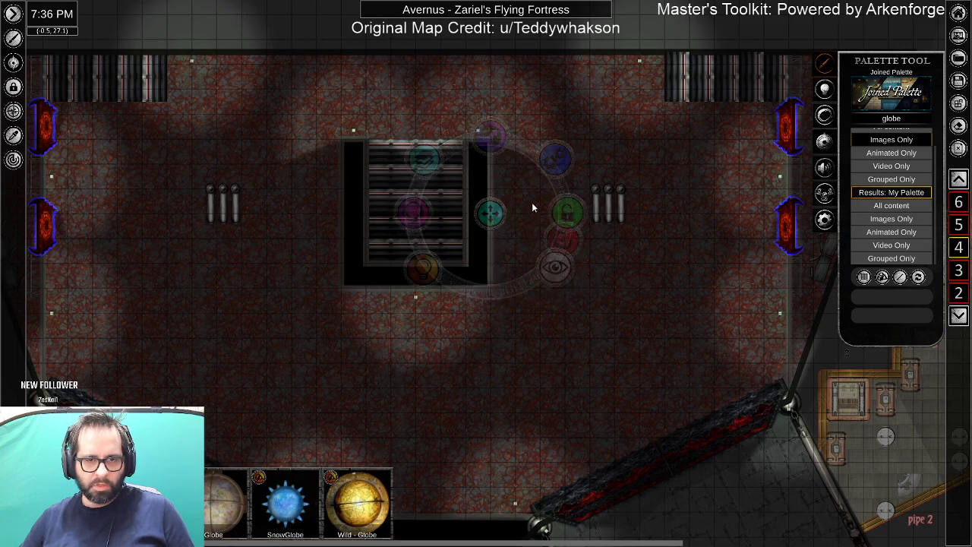
left_click_drag(489, 216, 342, 216)
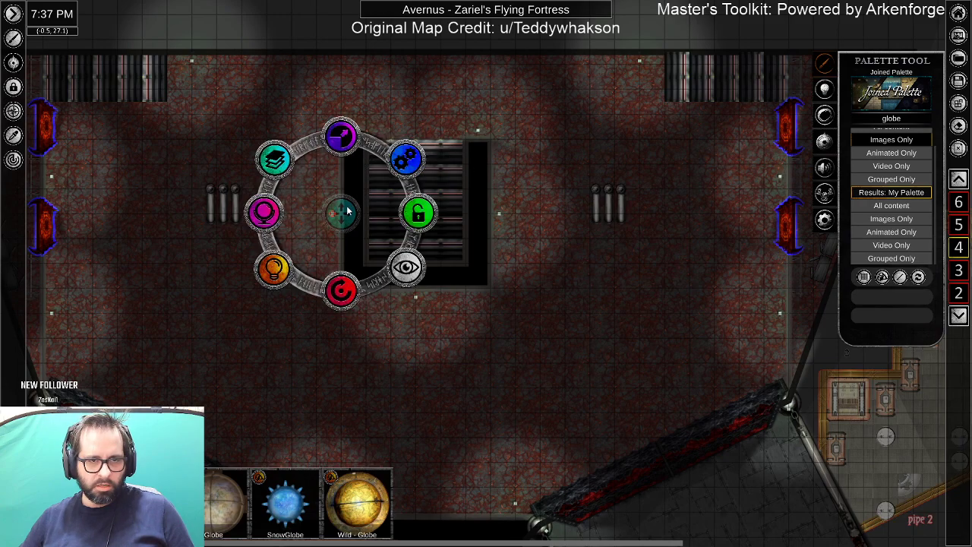
left_click_drag(345, 221, 405, 11)
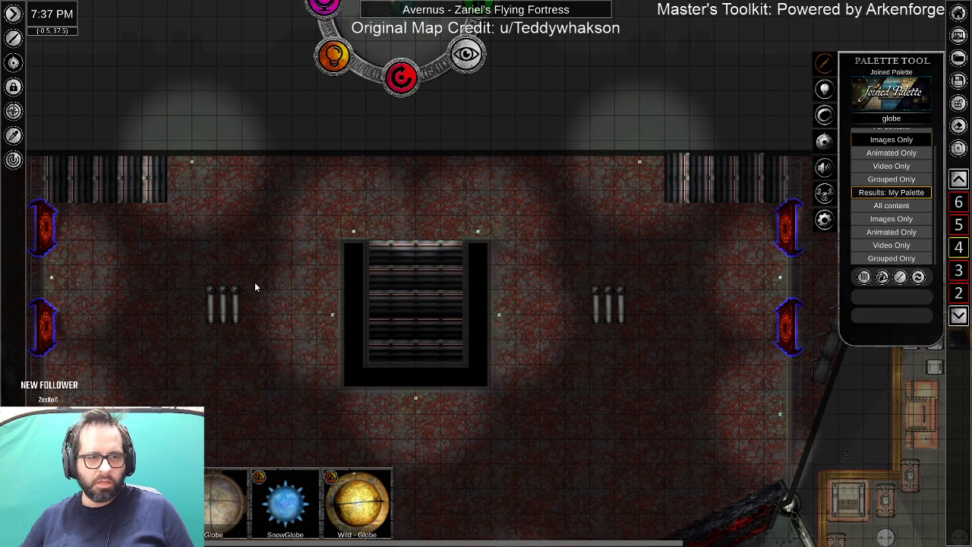
scroll(258, 304, "down", 6)
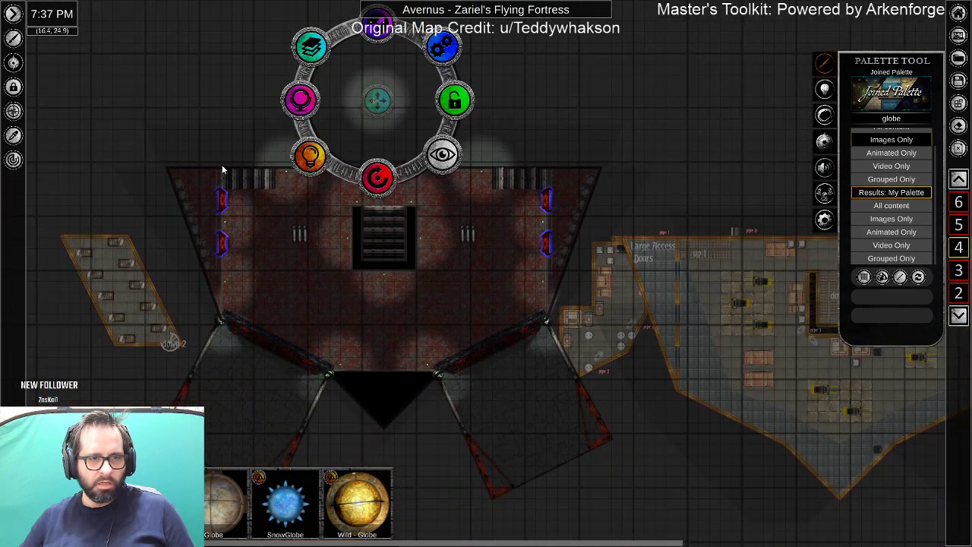
Lock the level 4 lamps as a group and the two lamps along the right wall.
left_click_drag(251, 159, 522, 395)
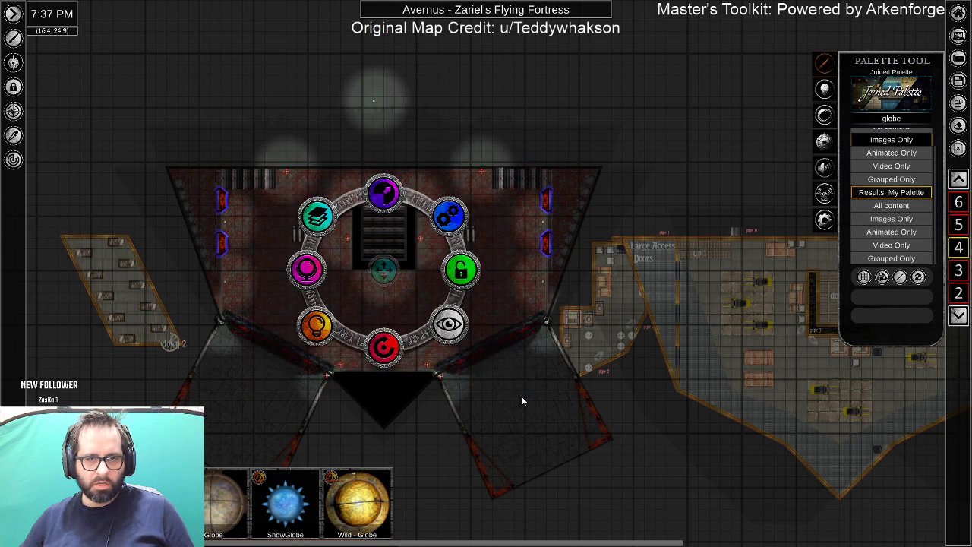
left_click(461, 272)
left_click_drag(551, 289, 553, 290)
left_click(625, 283)
left_click(536, 237)
left_click_drag(536, 223, 559, 233)
left_click(625, 220)
Lock the two lamps along the left wall of level 4.
left_click(222, 224)
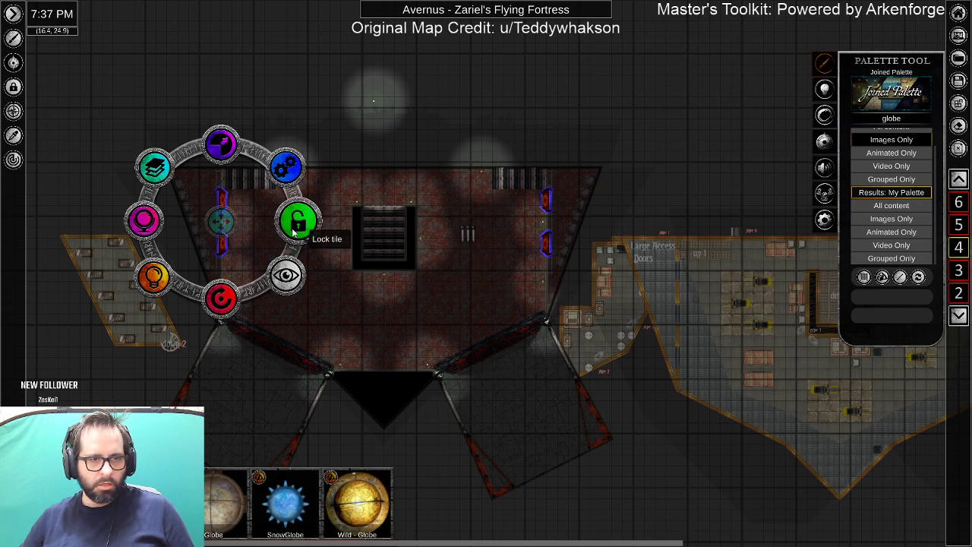
left_click(243, 293)
left_click(300, 278)
left_click(348, 211)
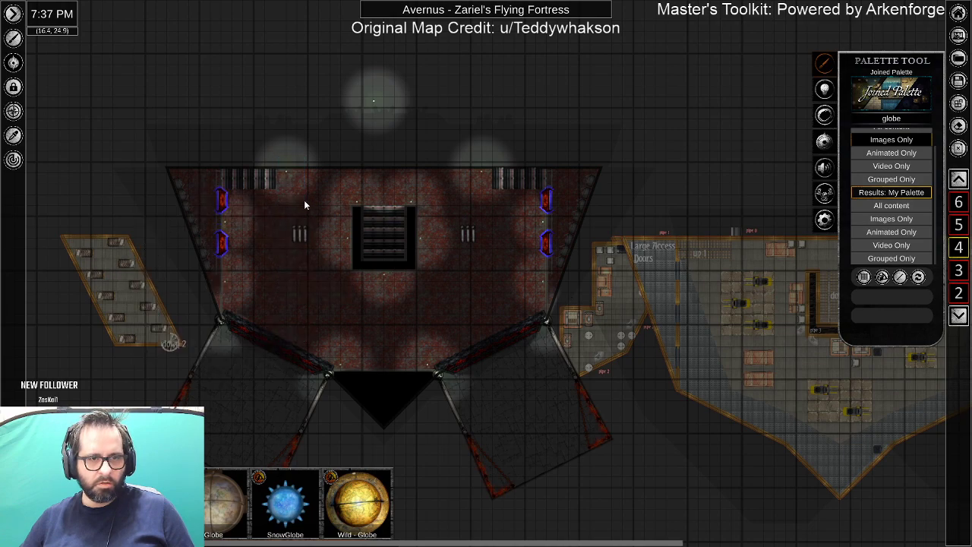
Copy the two lamps along the hall's left inner wall and place the copies on the outer side of the right inner wall.
scroll(245, 224, "up", 8)
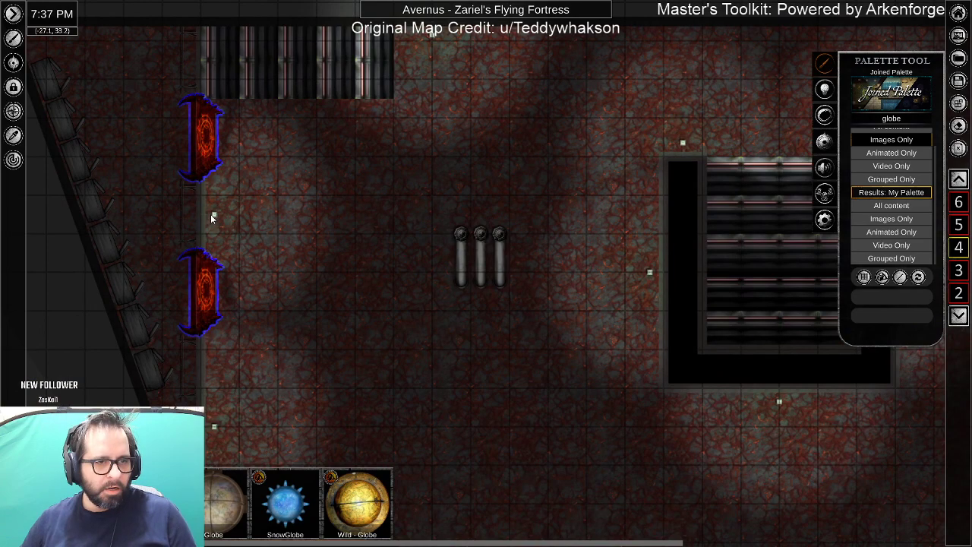
left_click(214, 217)
left_click(214, 430)
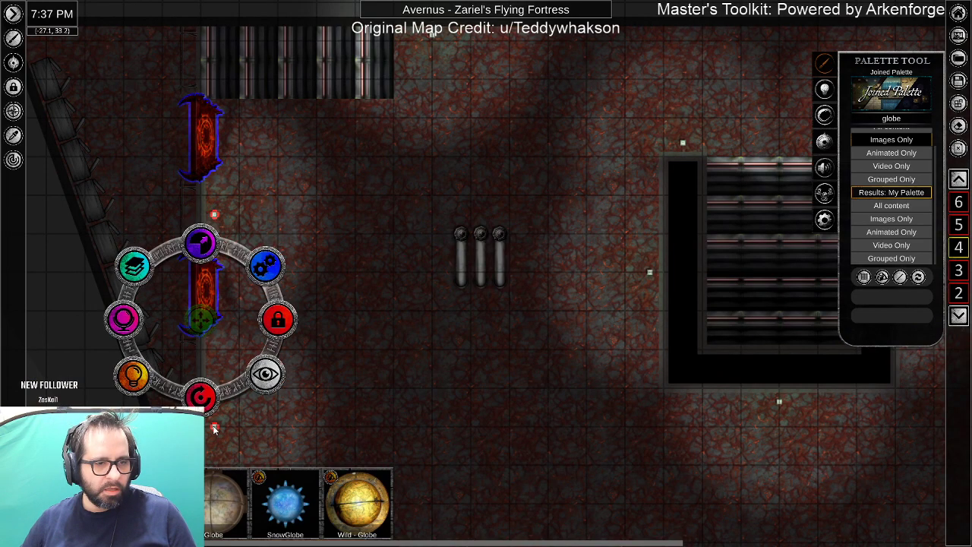
left_click_drag(247, 330, 833, 368)
left_click_drag(329, 334, 2, 308)
left_click_drag(833, 315, 362, 311)
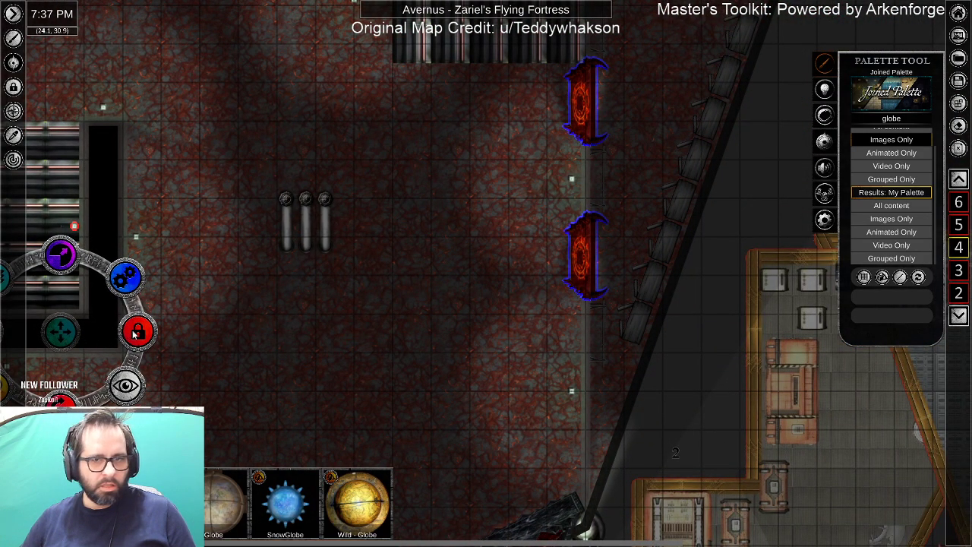
left_click(593, 262)
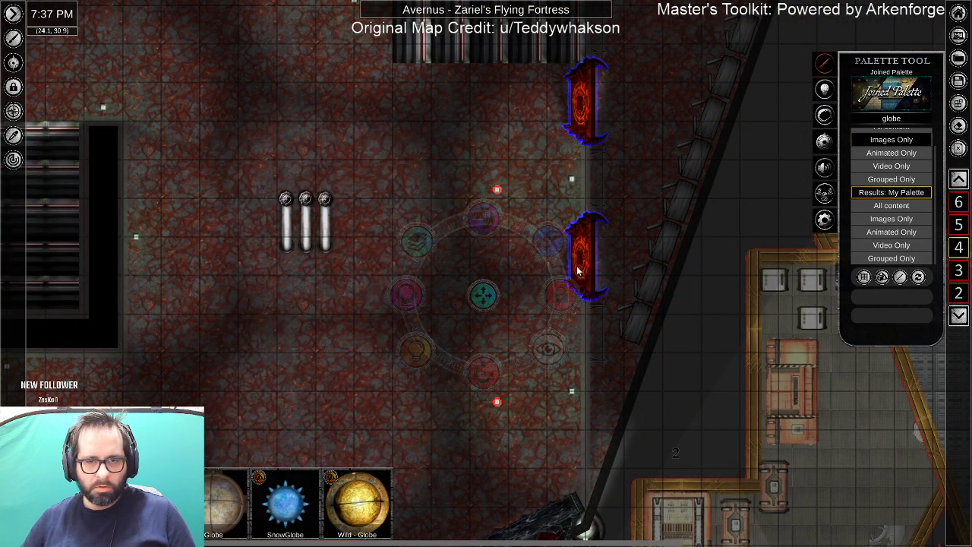
left_click_drag(602, 266, 585, 287)
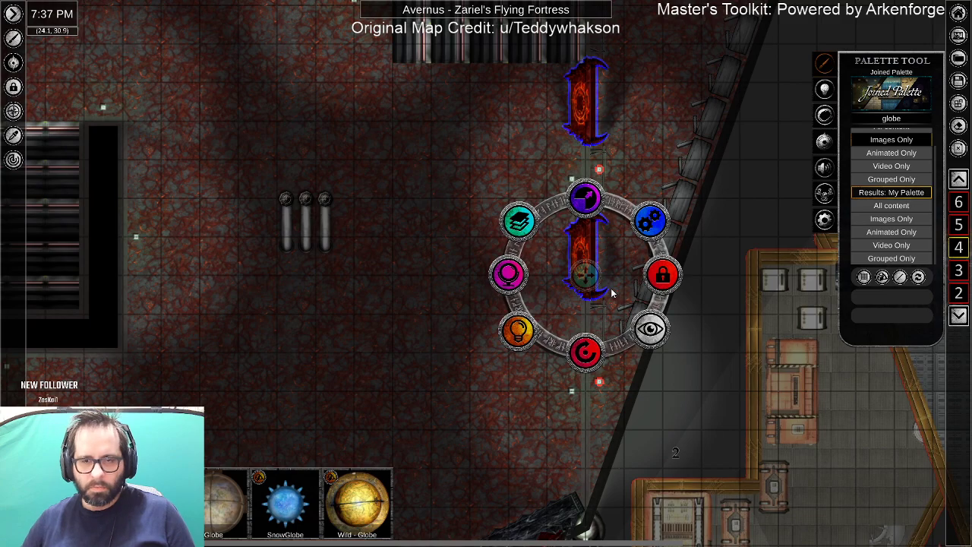
Copy the upper lamp on the outer side of the right inner wall into the hull's upper-right corner.
left_click_drag(631, 201, 598, 334)
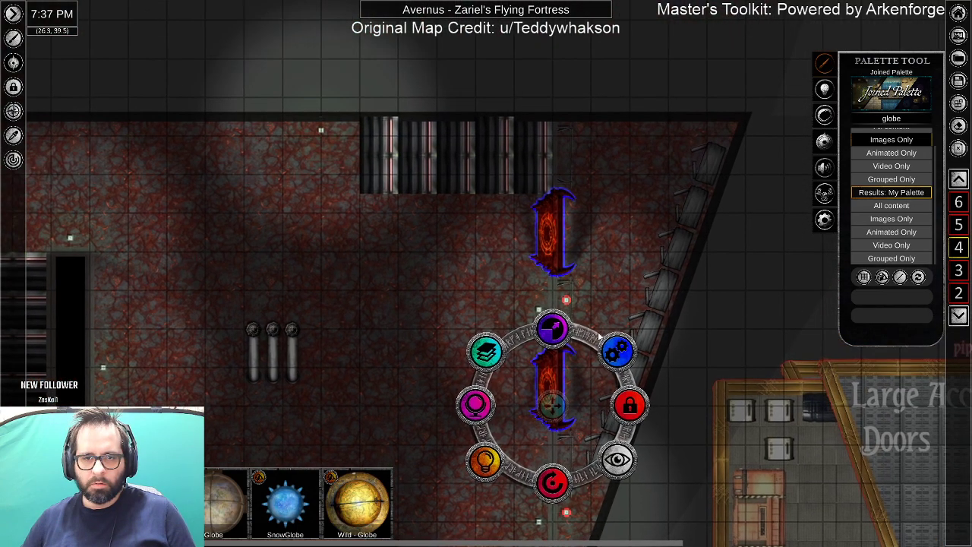
left_click(566, 302)
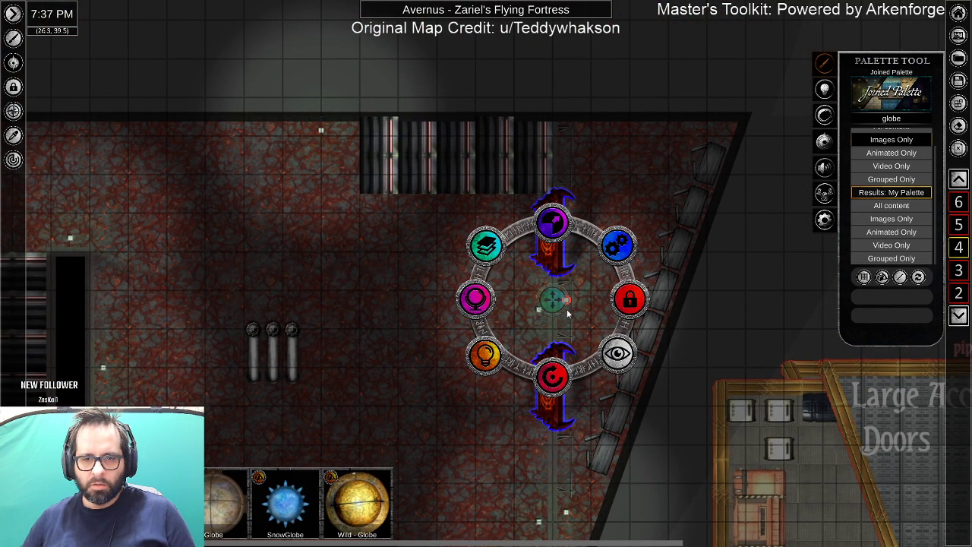
left_click_drag(556, 301, 637, 111)
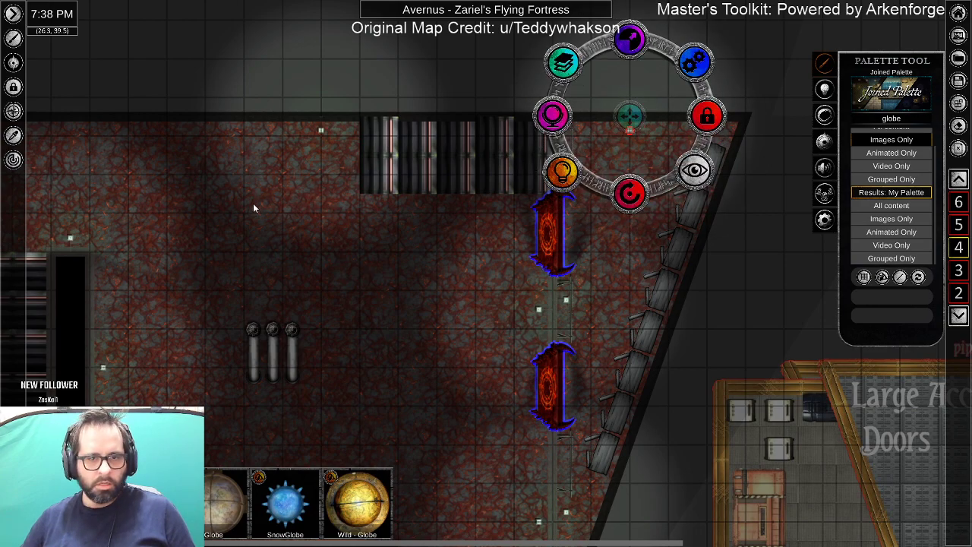
Copy the two lamps on the inner side of the right inner wall and place them on the outer side of the left inner wall.
scroll(446, 302, "down", 2)
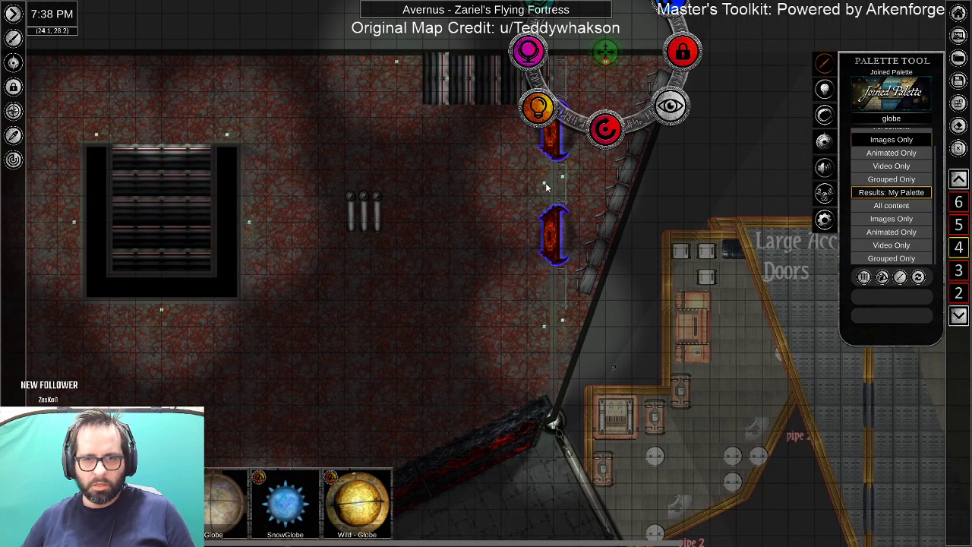
left_click(544, 185)
left_click(544, 326, "shift")
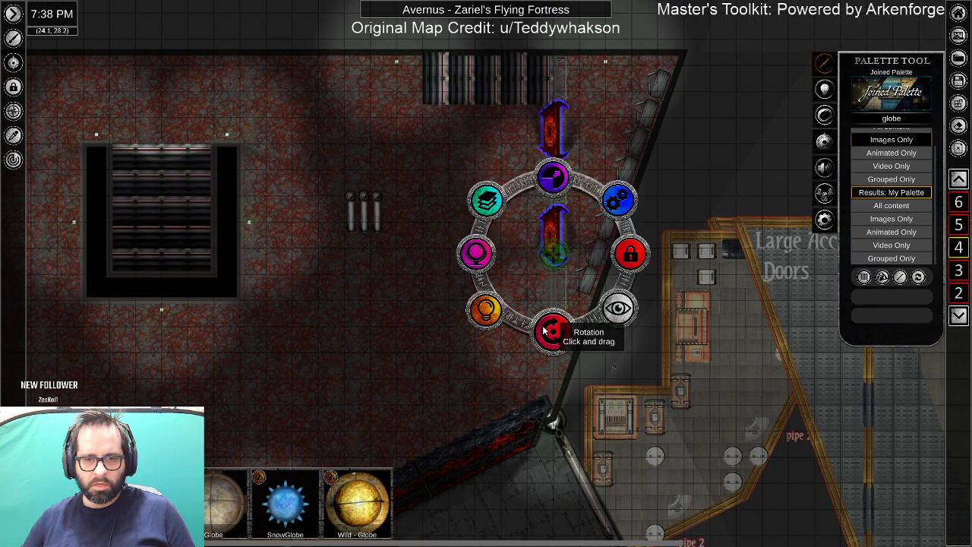
left_click_drag(547, 255, 65, 275)
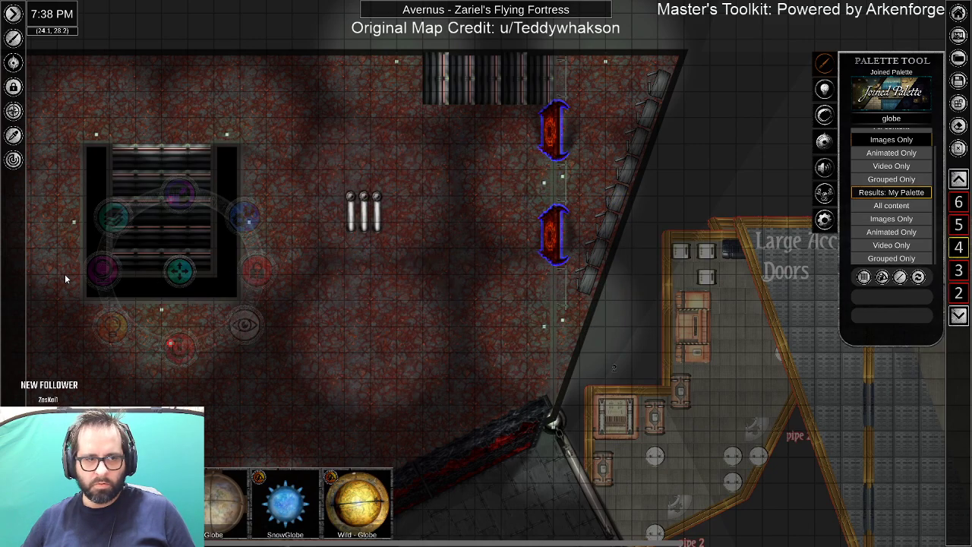
left_click_drag(271, 344, 870, 346)
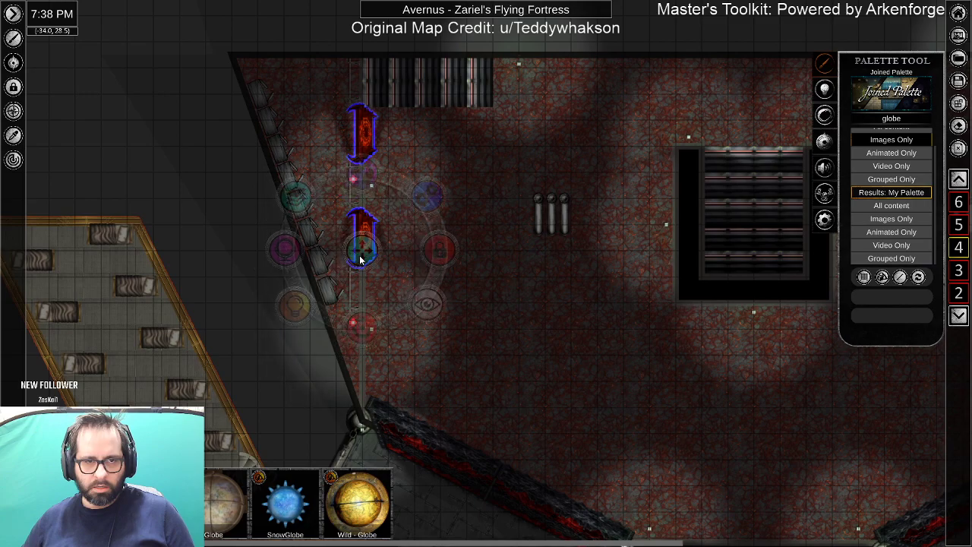
left_click_drag(361, 255, 361, 255)
Move the two outer lamps on the left inner wall level with their counterparts on the inner side.
left_click_drag(692, 326, 779, 412)
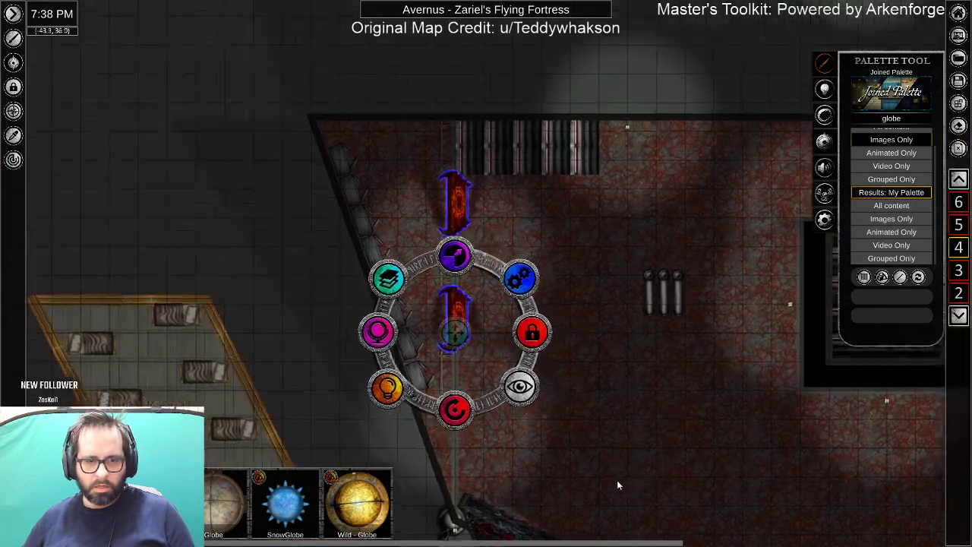
scroll(442, 419, "up", 2)
scroll(441, 414, "up", 3)
left_click(436, 402)
left_click_drag(420, 405, 513, 410)
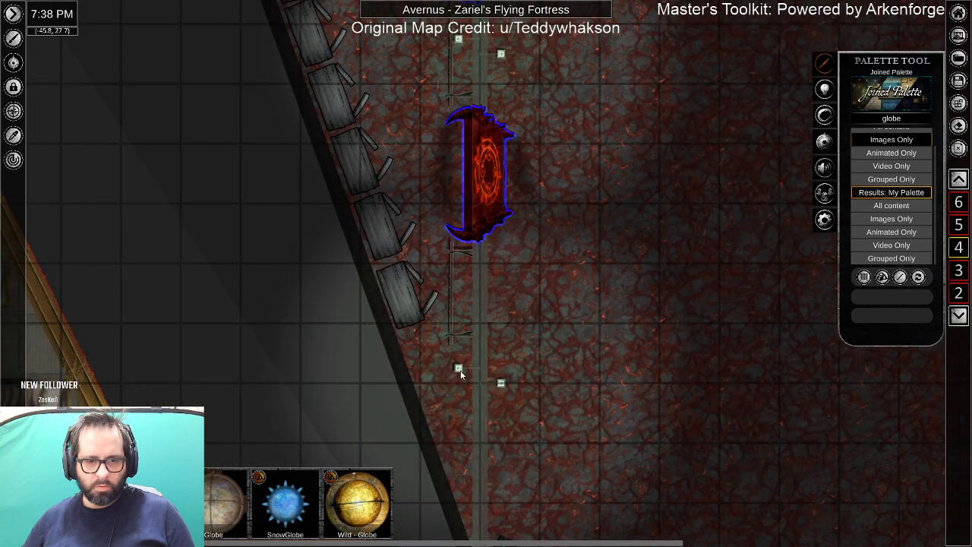
left_click(462, 369)
left_click_drag(478, 368, 478, 384)
left_click_drag(557, 231, 592, 328)
left_click(494, 139)
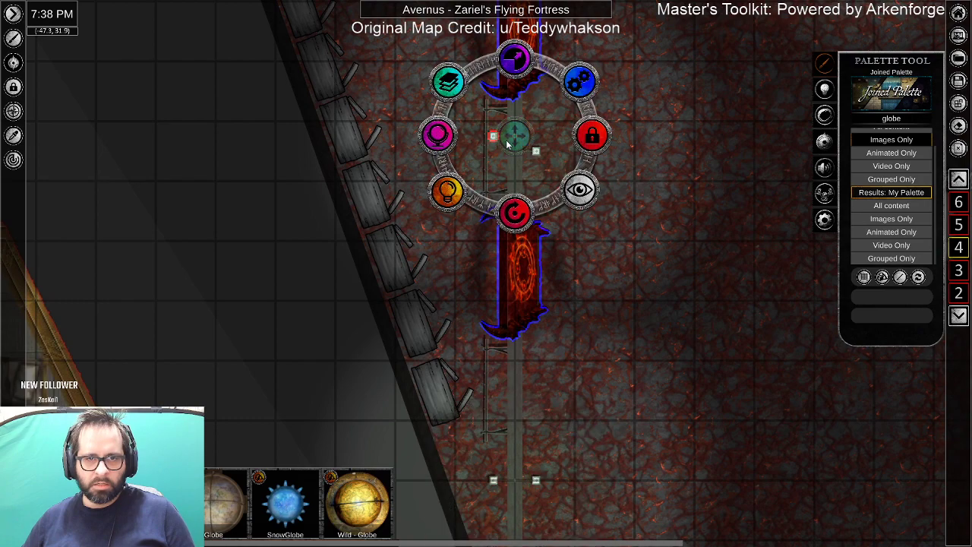
key("Down")
Place a copy of the upper outer lamp in the hull's upper-left corner.
left_click_drag(522, 159, 405, 25)
mouse_move(462, 148)
left_mouse_down()
mouse_move(544, 453)
mouse_move(593, 406)
mouse_move(591, 384)
mouse_move(531, 386)
mouse_move(482, 194)
left_mouse_up()
scroll(668, 372, "down", 8)
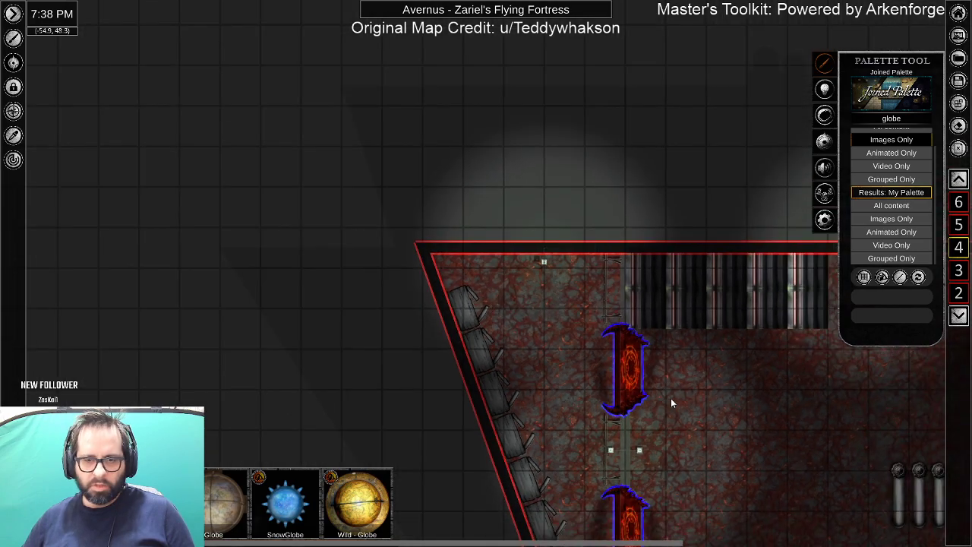
Toggle shadows on the level 4 outer hull wall so it blocks the lamp light.
left_click_drag(707, 377, 371, 96)
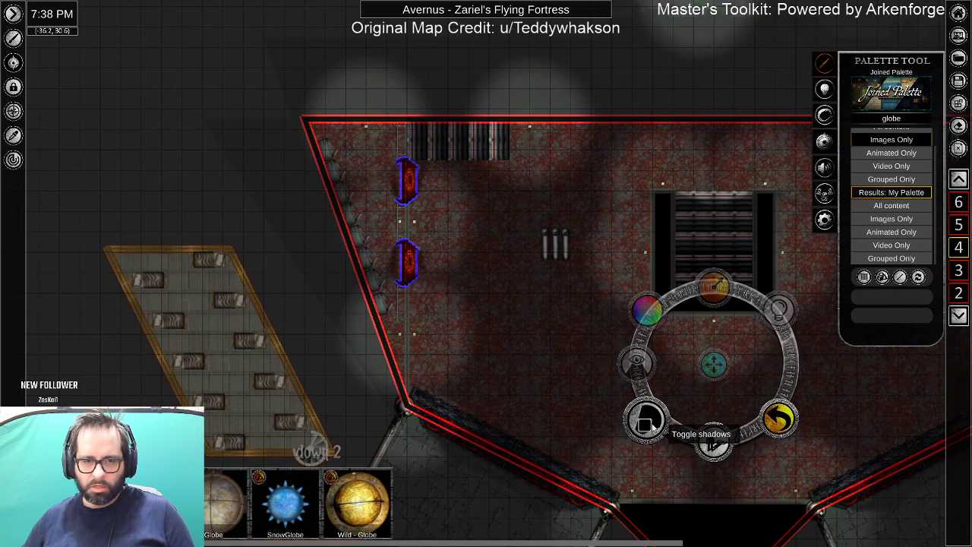
left_click(652, 427)
left_click(550, 373)
Move the two outer lamps on the right inner wall level with their counterparts on the inner side.
left_click_drag(800, 391, 368, 464)
scroll(548, 304, "up", 3)
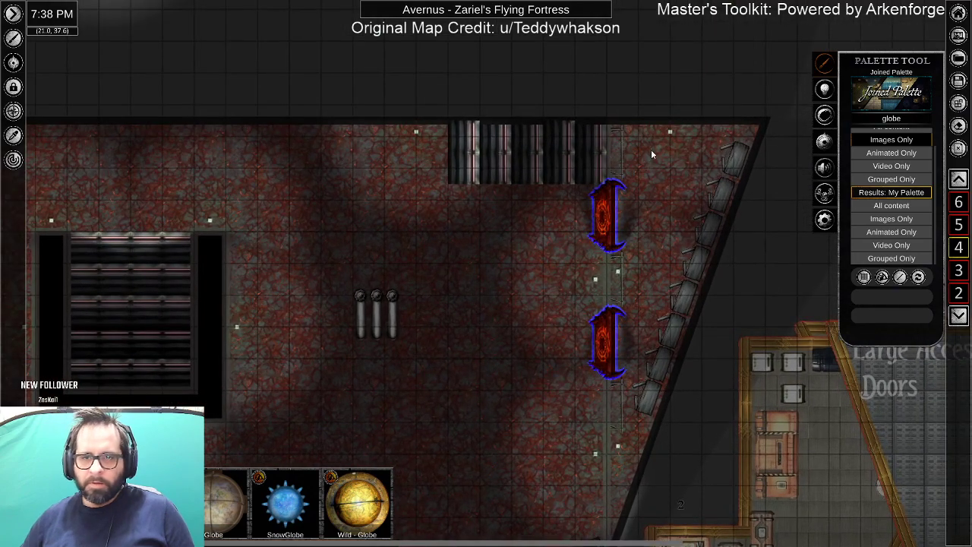
right_click(617, 274)
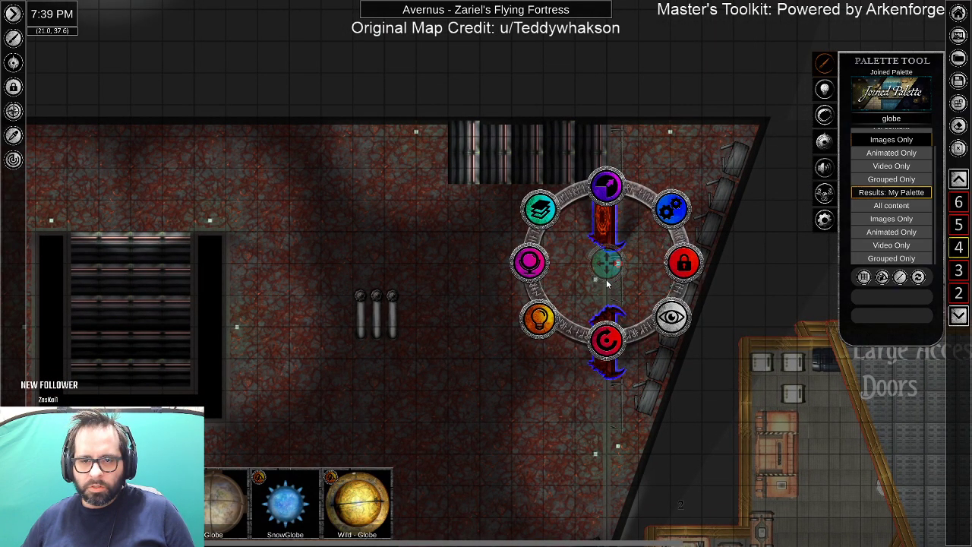
left_click_drag(610, 268, 609, 287)
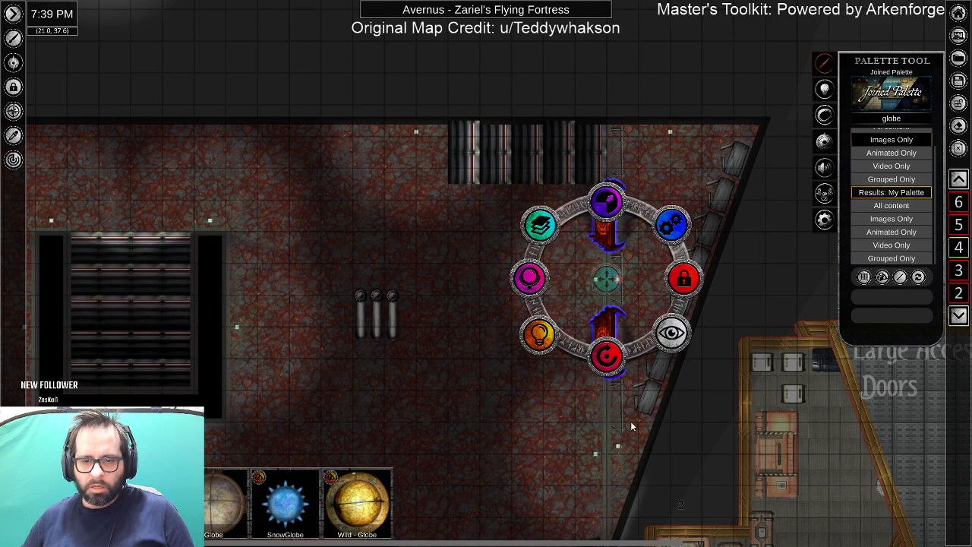
right_click(616, 446)
left_click_drag(610, 451, 609, 461)
left_click(473, 461)
Enlarge the lamp at the lower hinge of the right-hand ramp and rotate it outward over the ramp.
left_click_drag(445, 517, 671, 114)
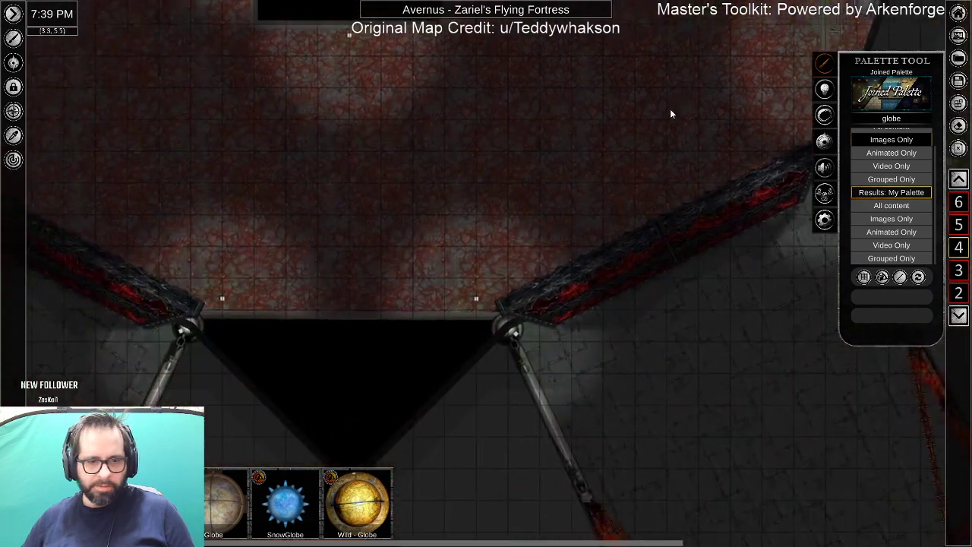
scroll(671, 318, "up", 4)
scroll(452, 338, "up", 3)
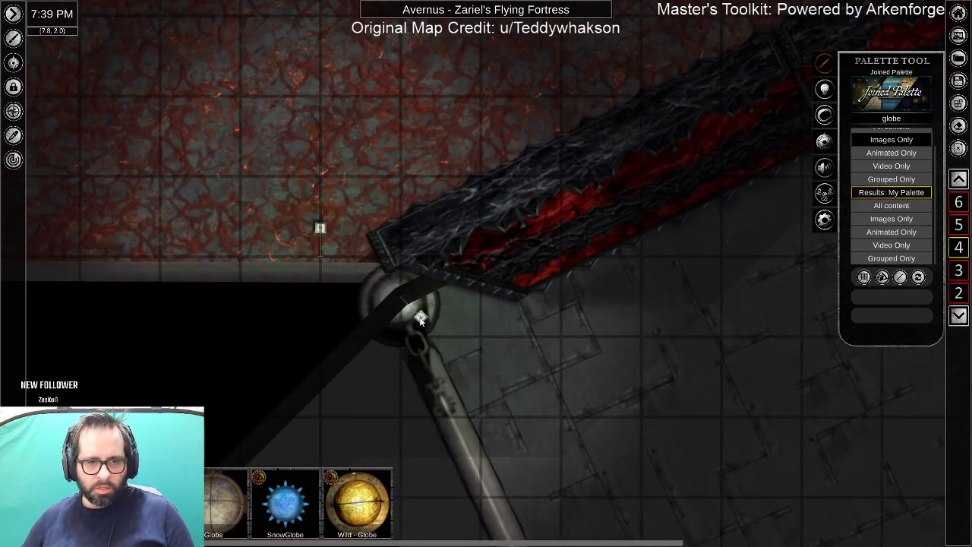
right_click(420, 317)
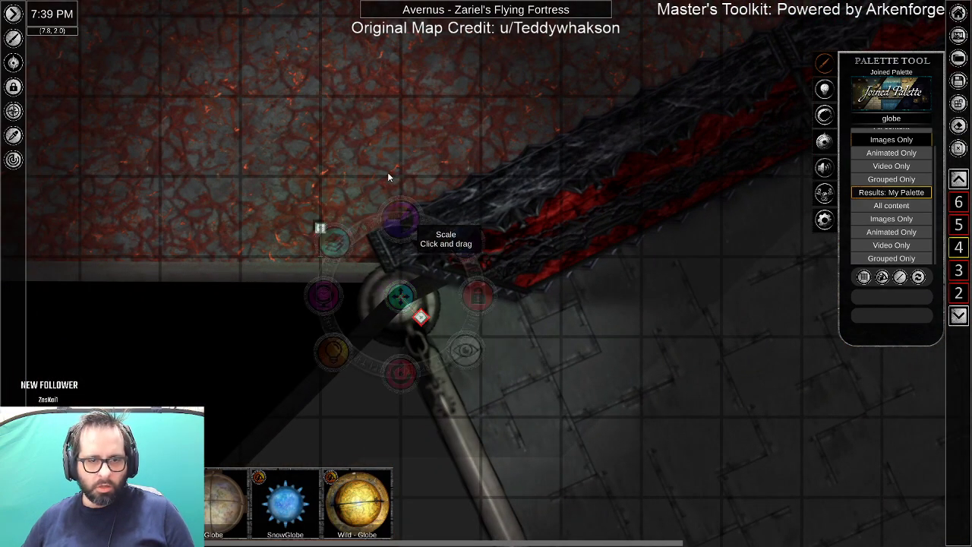
left_click_drag(388, 172, 439, 49)
left_click_drag(571, 397, 487, 173)
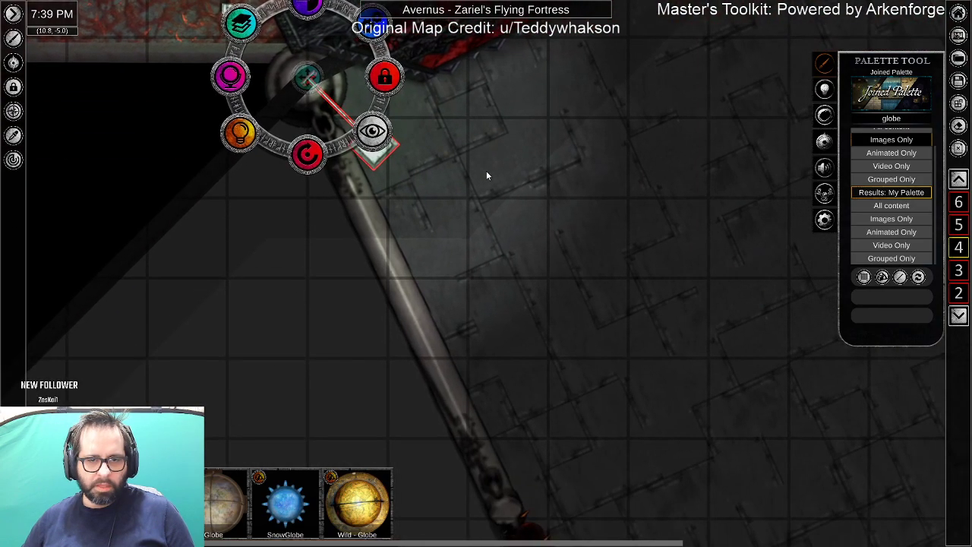
scroll(462, 224, "down", 4)
left_click_drag(400, 239, 406, 242)
Set the light radius of the enlarged lower hinge lamp to 6 squares.
left_click(325, 214)
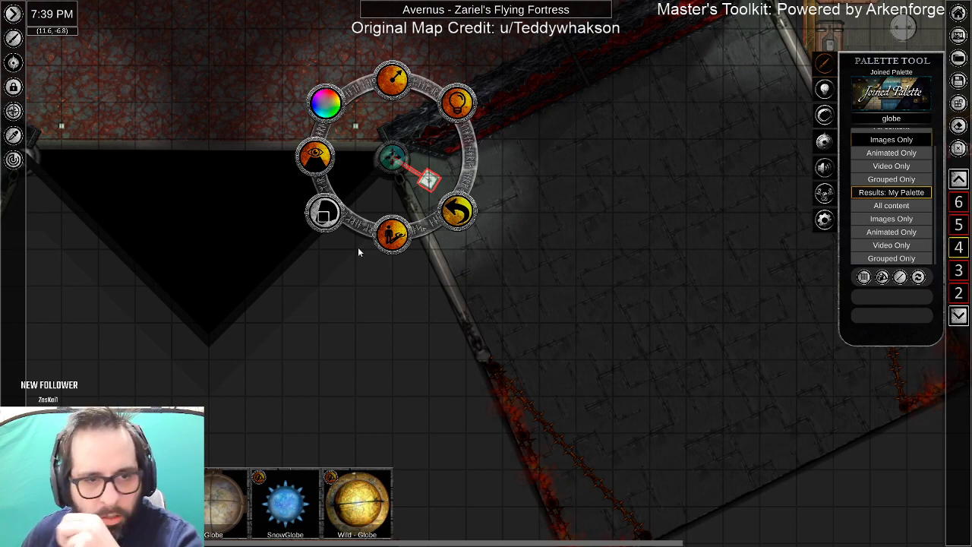
left_click(393, 78)
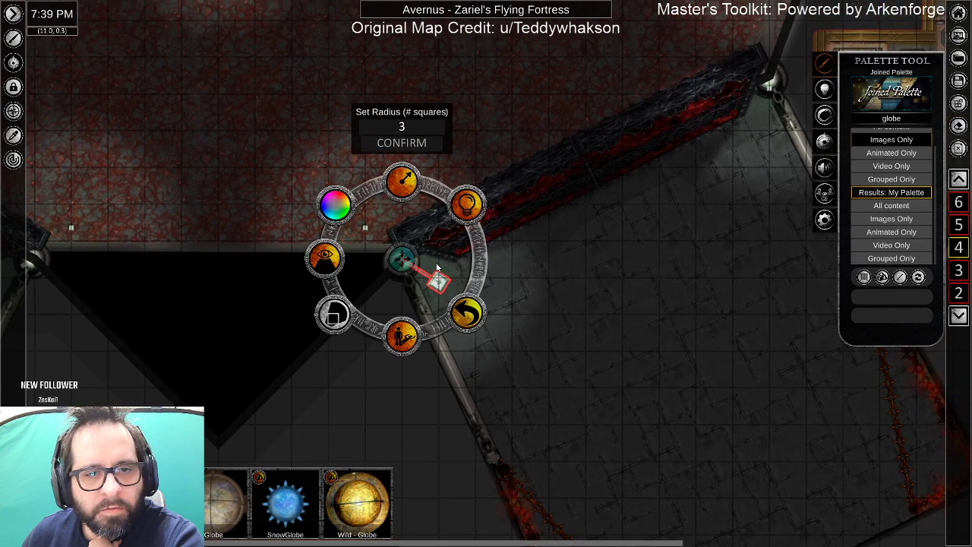
left_click(401, 127)
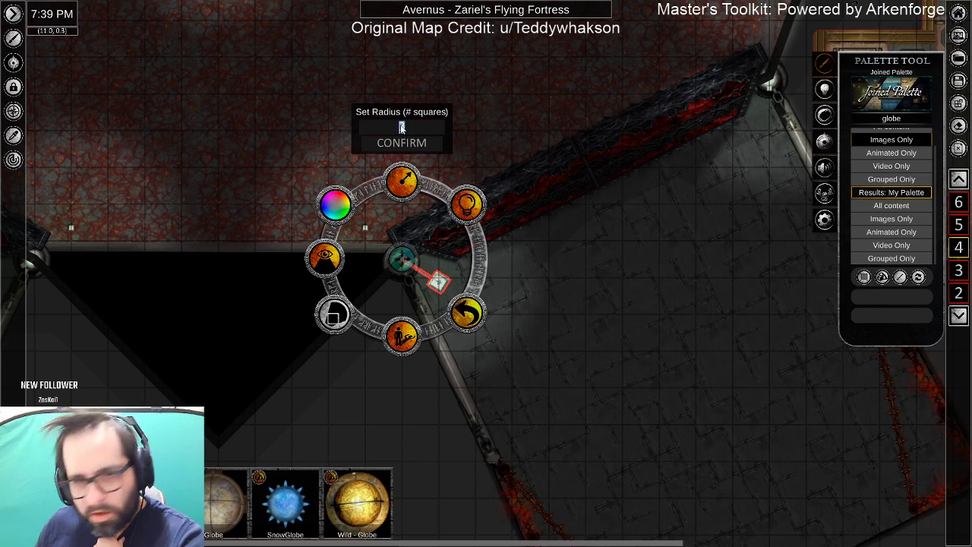
type("5")
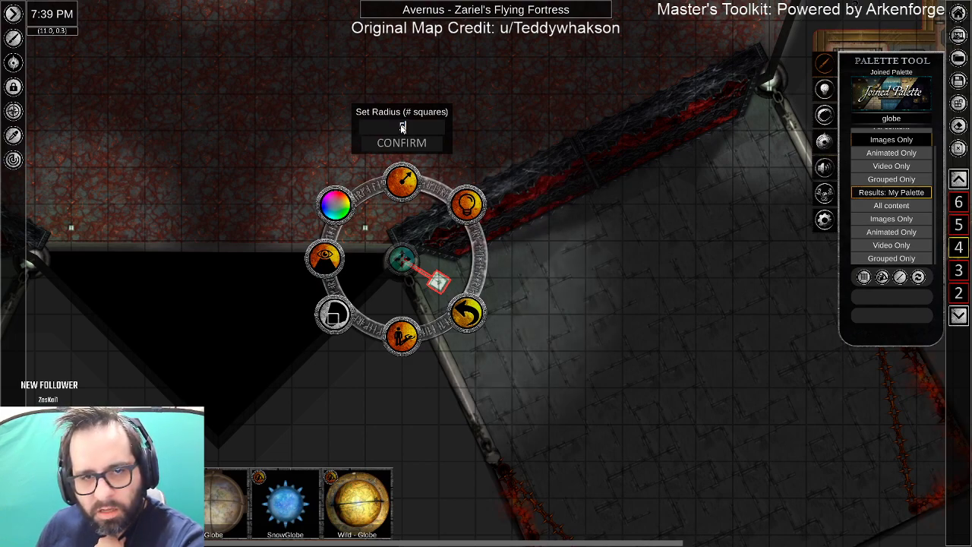
key("BackSpace")
type("6")
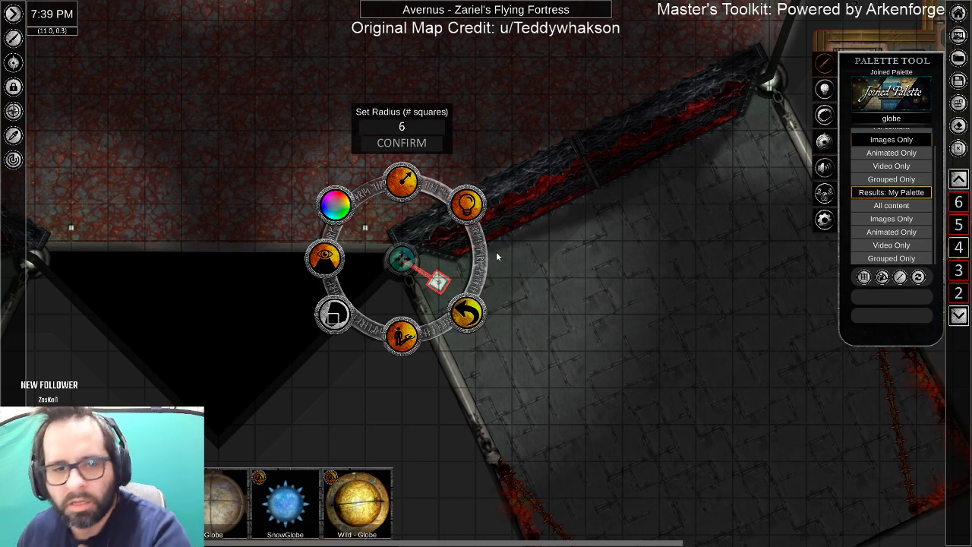
Replace the lamp at the right-hand ramp's upper hinge with a copy of the enlarged lamp, rotated to face the ramp.
left_click(771, 91)
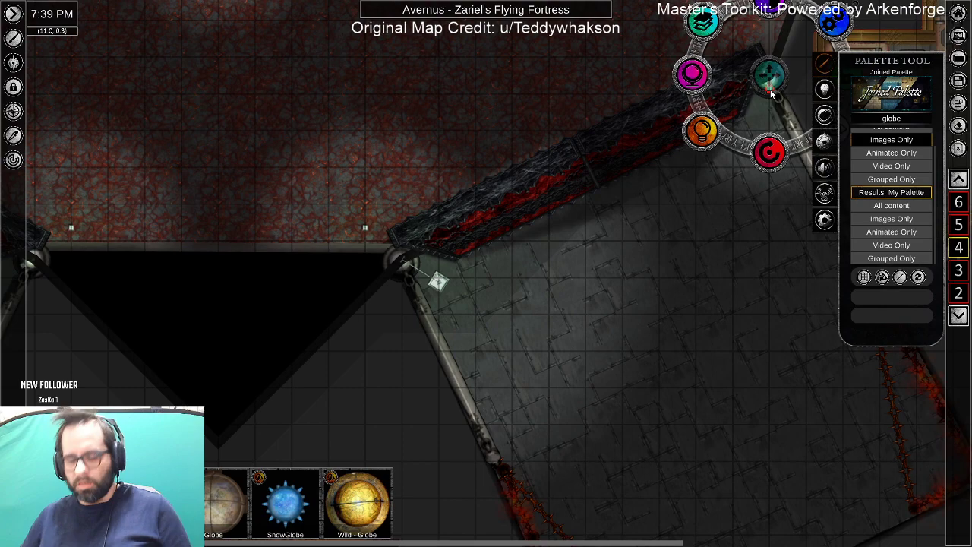
key("Delete")
left_click(438, 282)
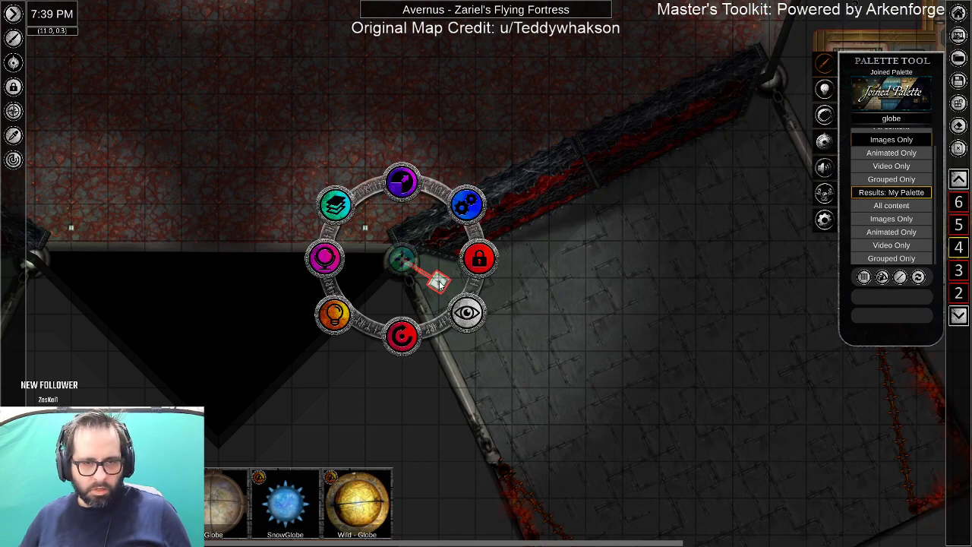
key("ctrl+c")
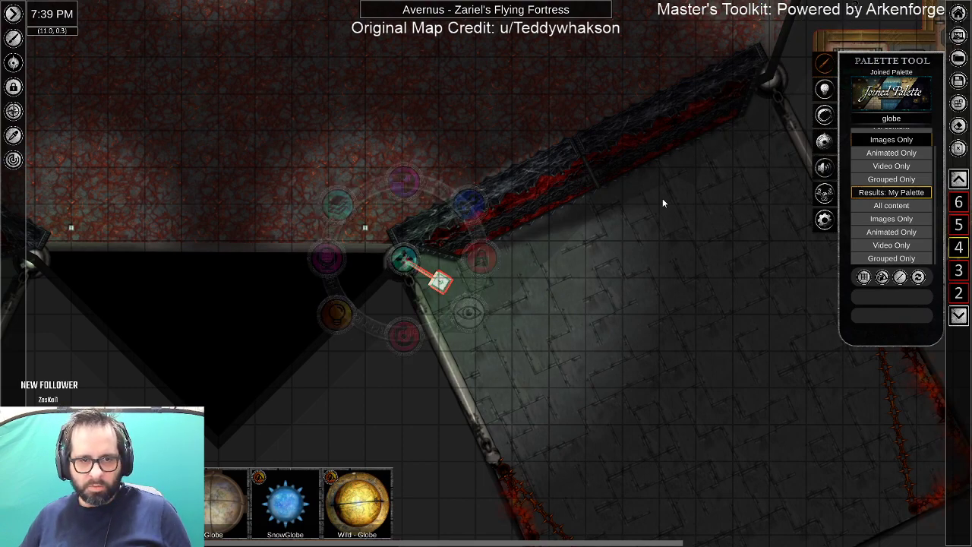
key("ctrl+v")
left_click(772, 85)
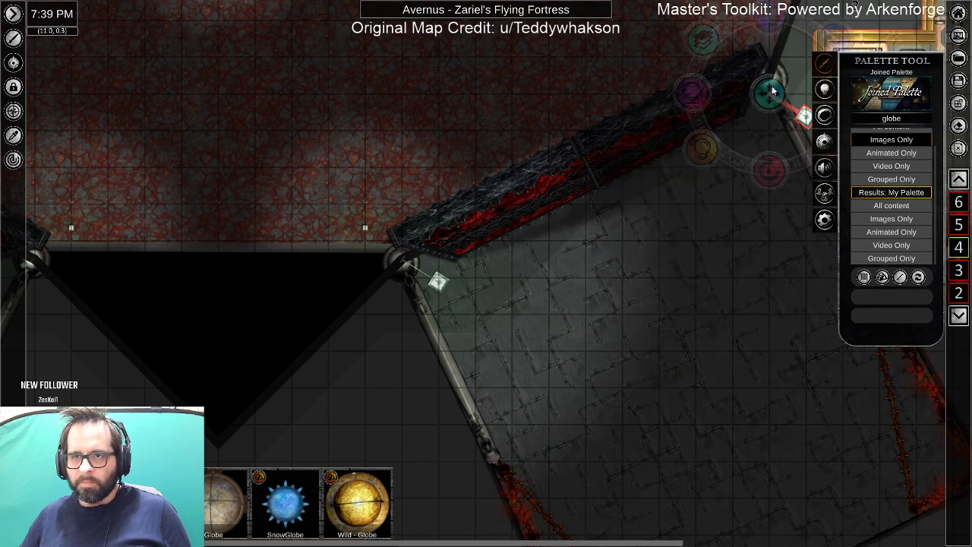
left_click_drag(767, 153, 615, 124)
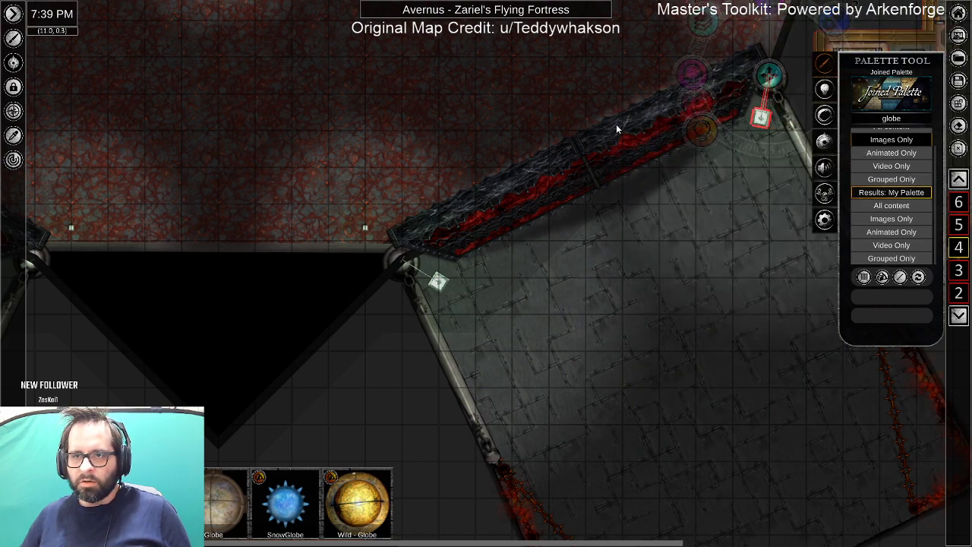
left_click_drag(206, 256, 163, 289)
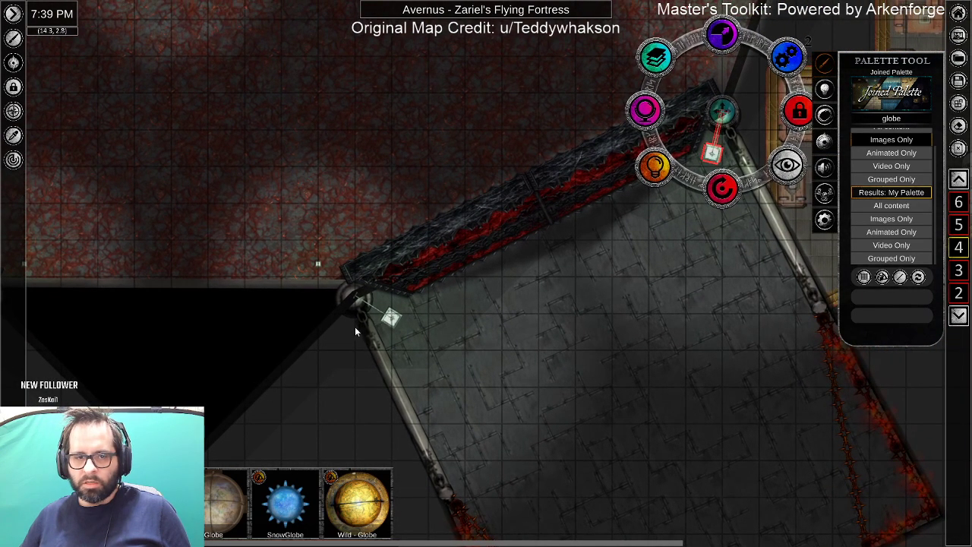
Select both enlarged hinge lamps on the right-hand ramp together and nudge the pair slightly toward the outer side.
left_click(391, 319)
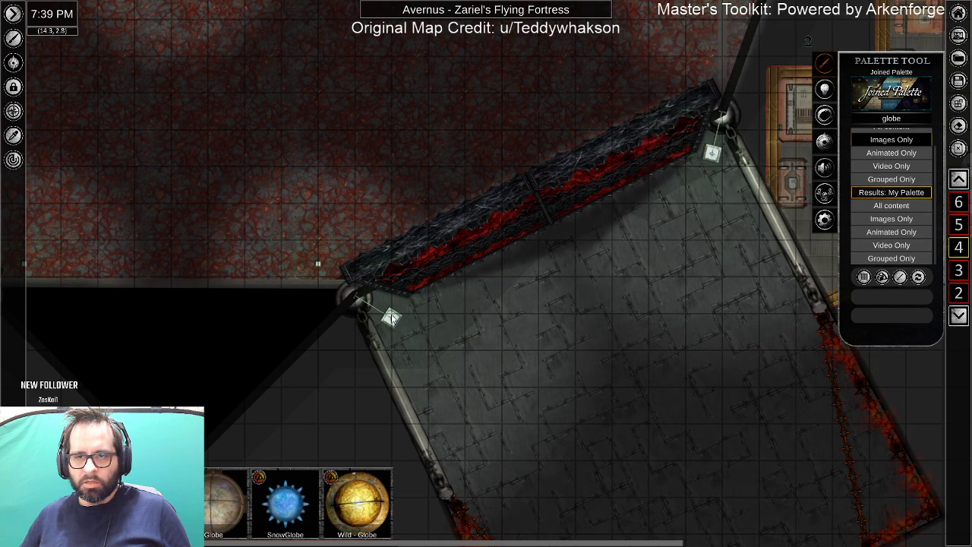
left_click(392, 319)
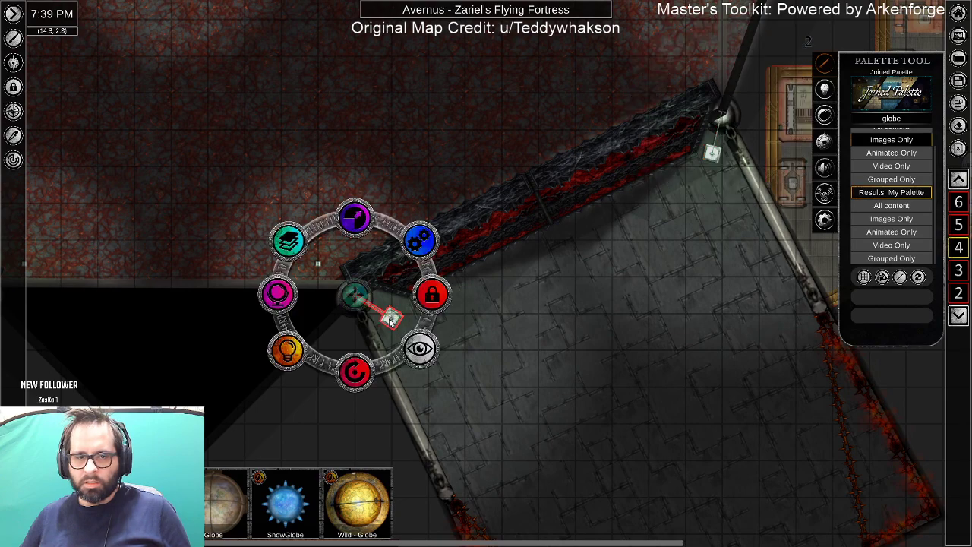
left_click(711, 153, "shift")
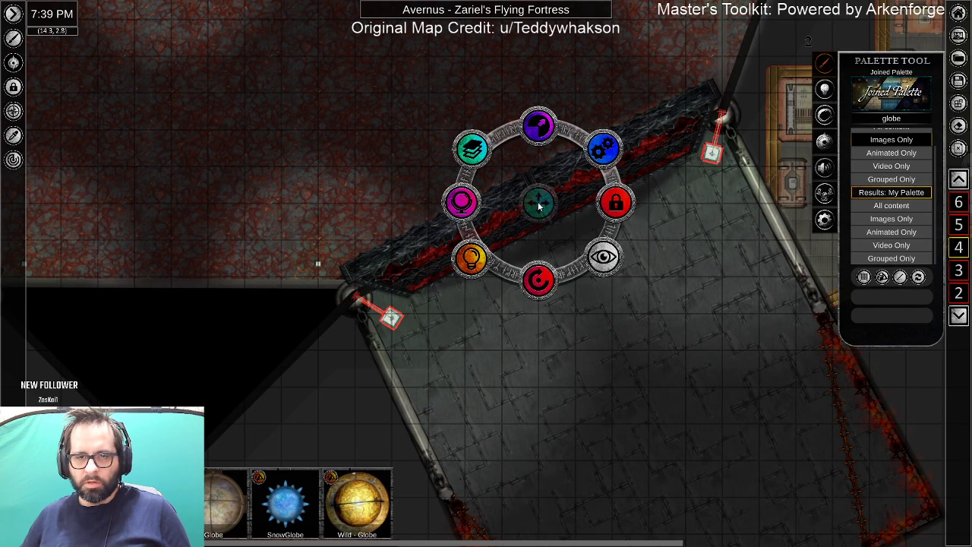
left_click_drag(537, 205, 545, 207)
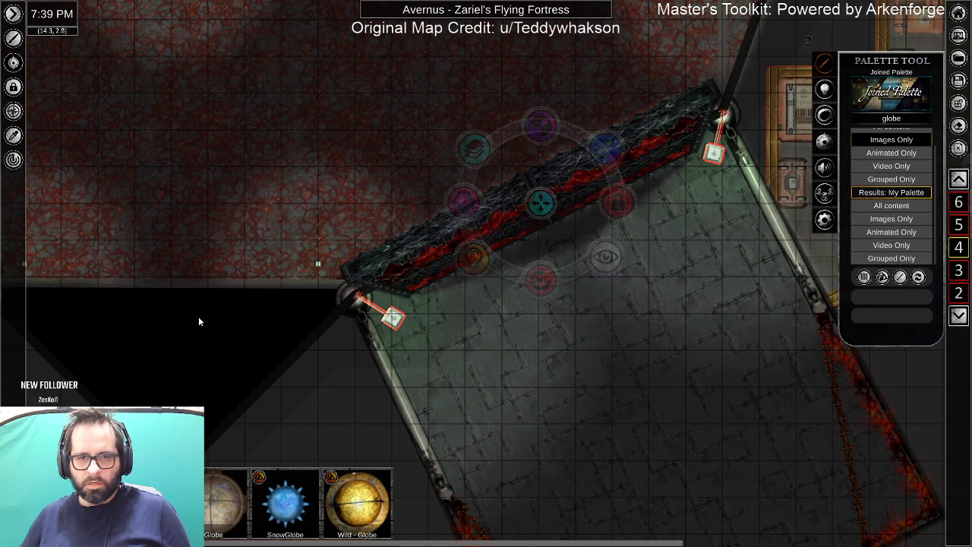
Paste a copy of the hinge lamp pair over the left-hand ramp and rotate it so the lamps sit near the ramp's hinges.
key("ctrl+v")
left_click_drag(140, 307, 143, 304)
left_click_drag(418, 266, 817, 245)
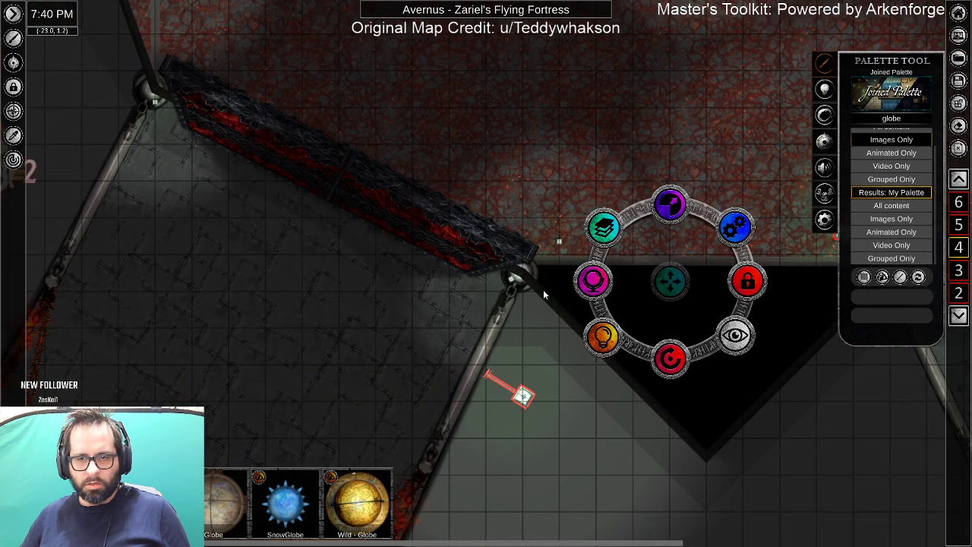
left_click_drag(332, 207, 328, 197)
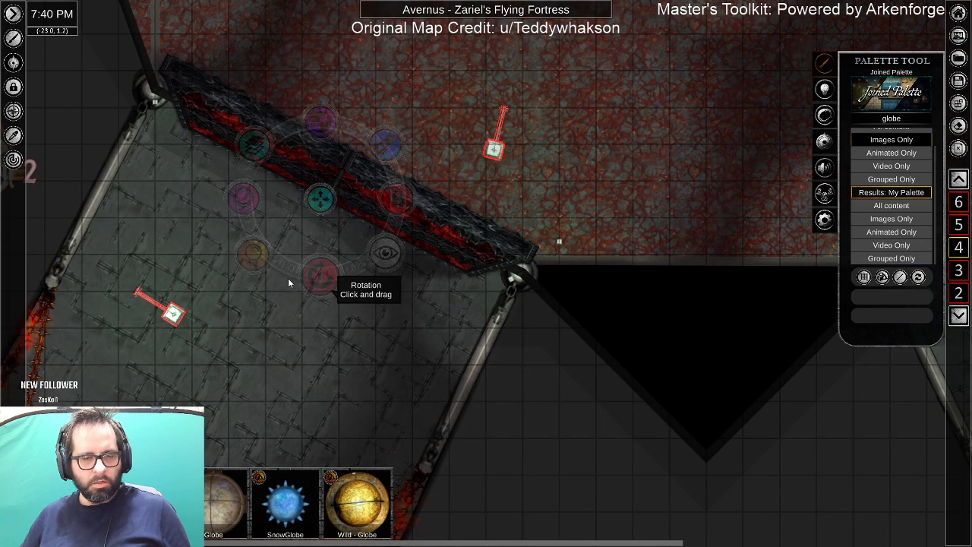
left_click_drag(231, 237, 233, 269)
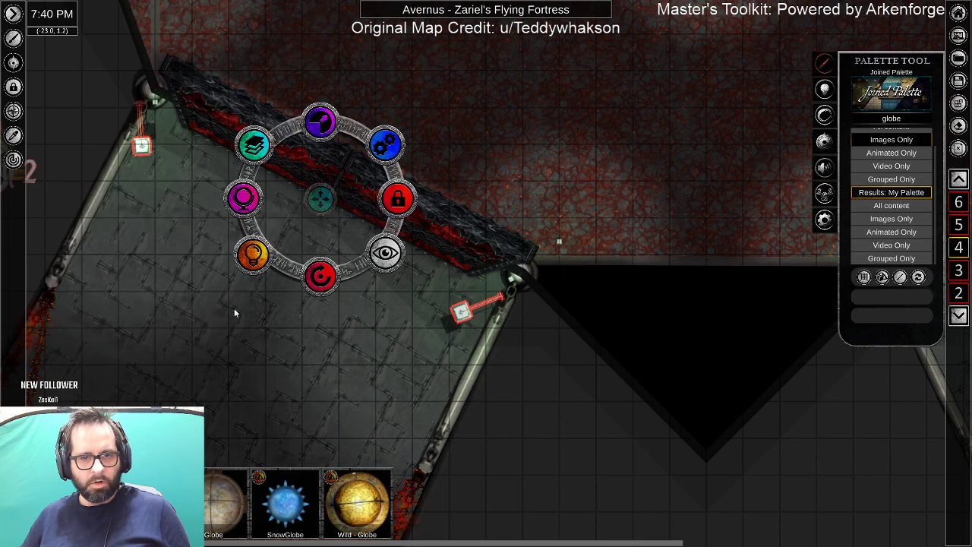
Delete the small original lamps at the left-hand ramp's upper and lower hinges.
left_click(232, 314)
left_click(153, 107)
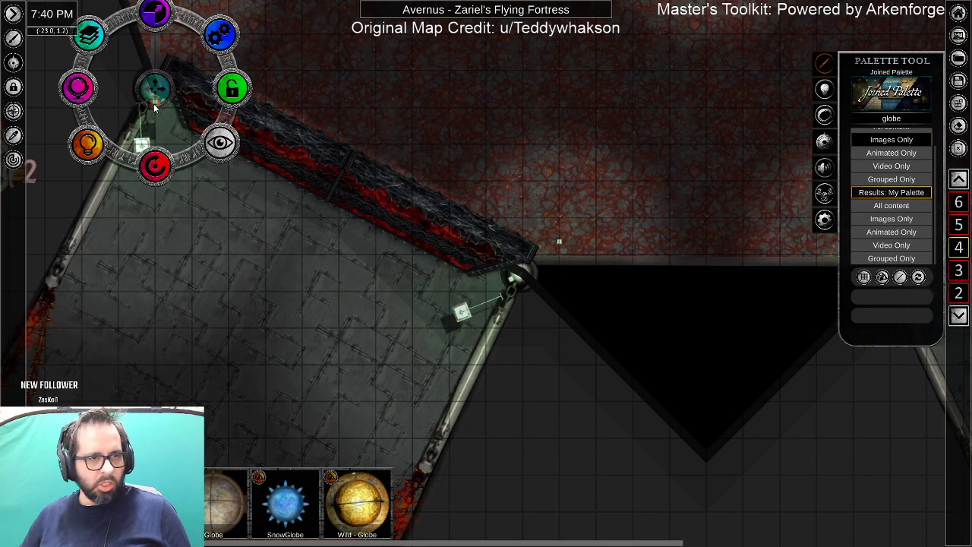
left_click(494, 244)
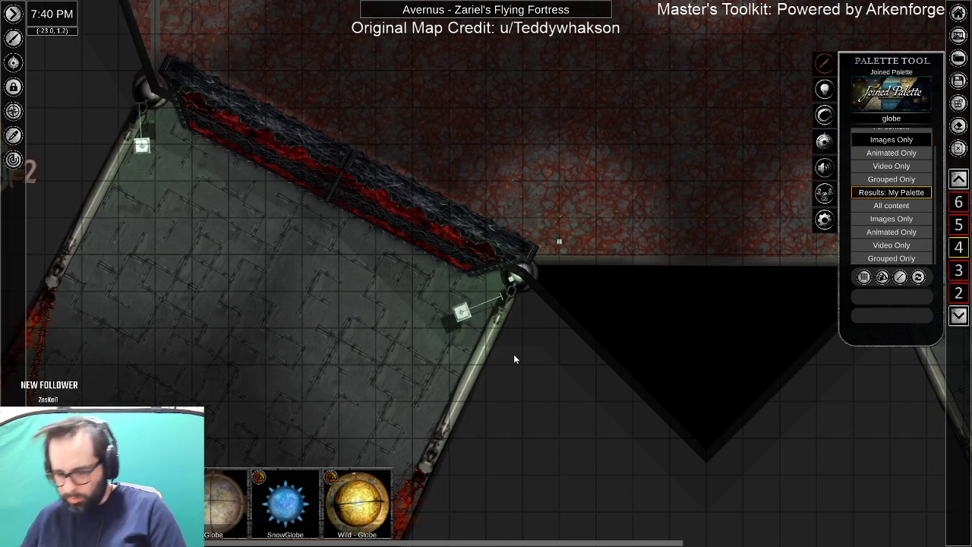
left_click(513, 278)
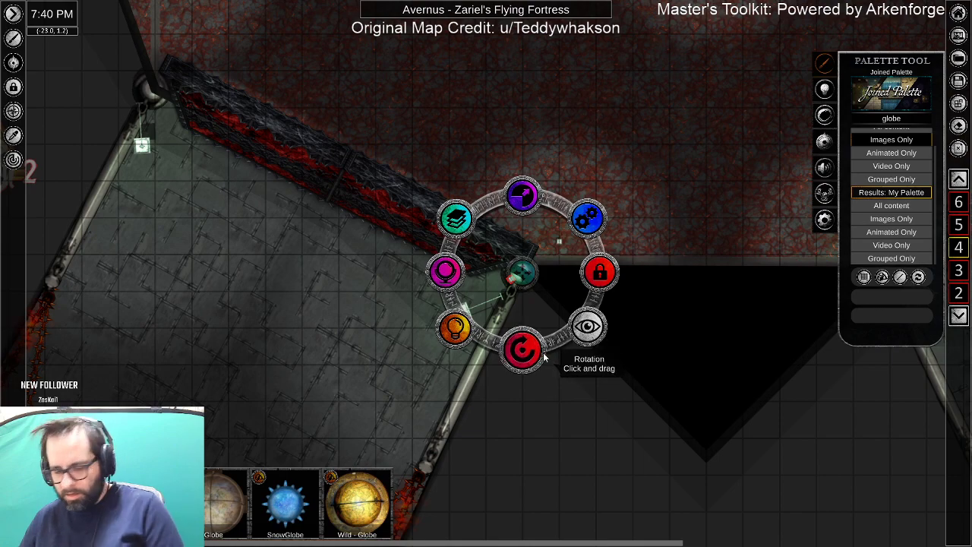
key("Delete")
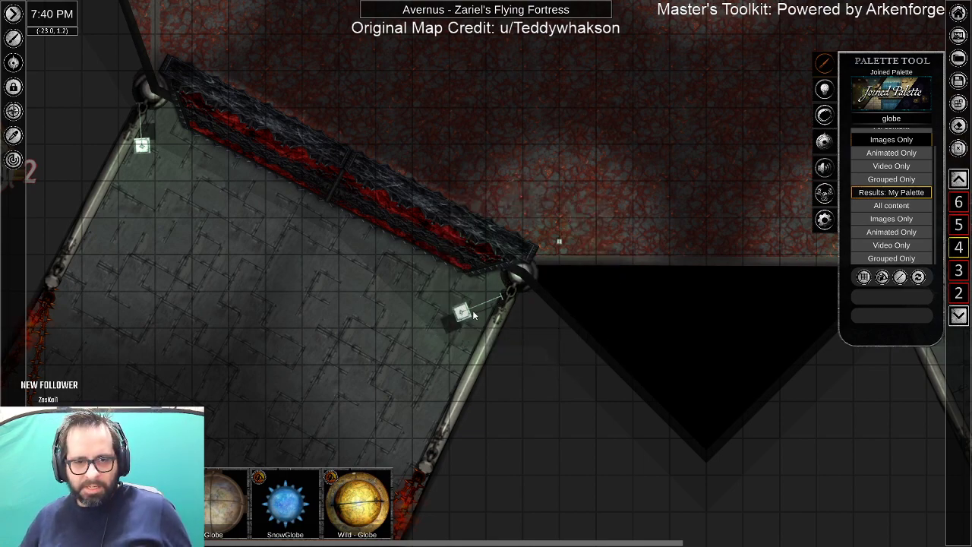
Move the enlarged lamps onto the left-hand ramp's lower and upper hinges.
left_click(503, 298)
left_click_drag(505, 301, 522, 279)
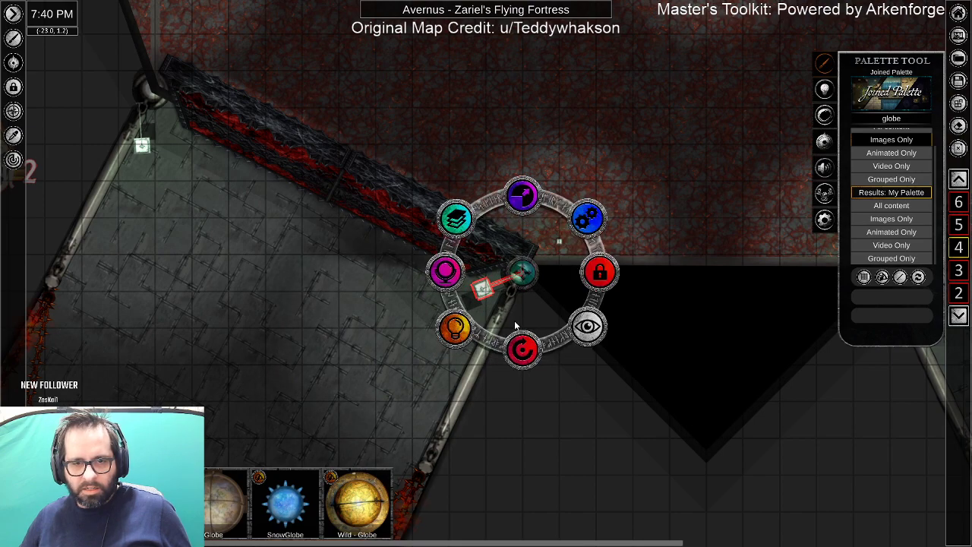
left_click(140, 148)
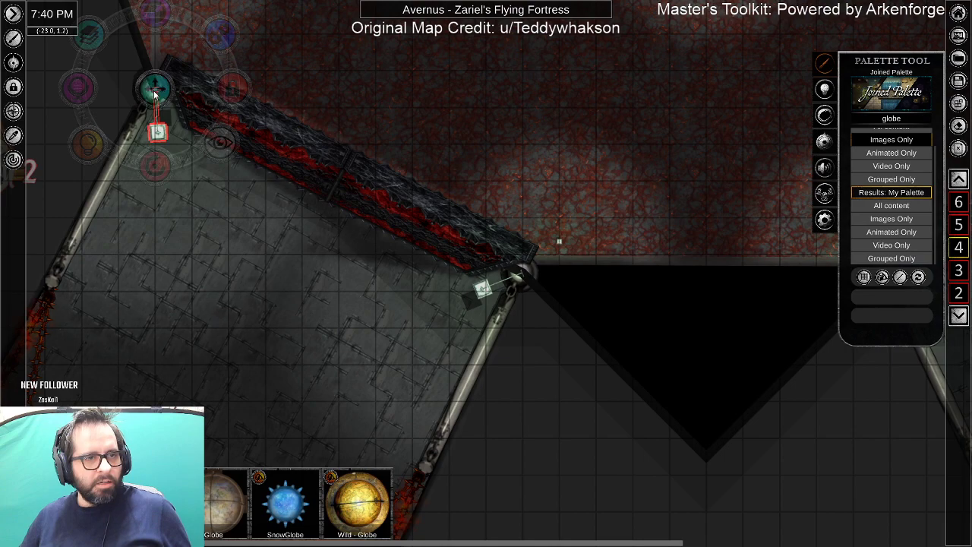
scroll(210, 328, "down", 3)
scroll(213, 341, "down", 4)
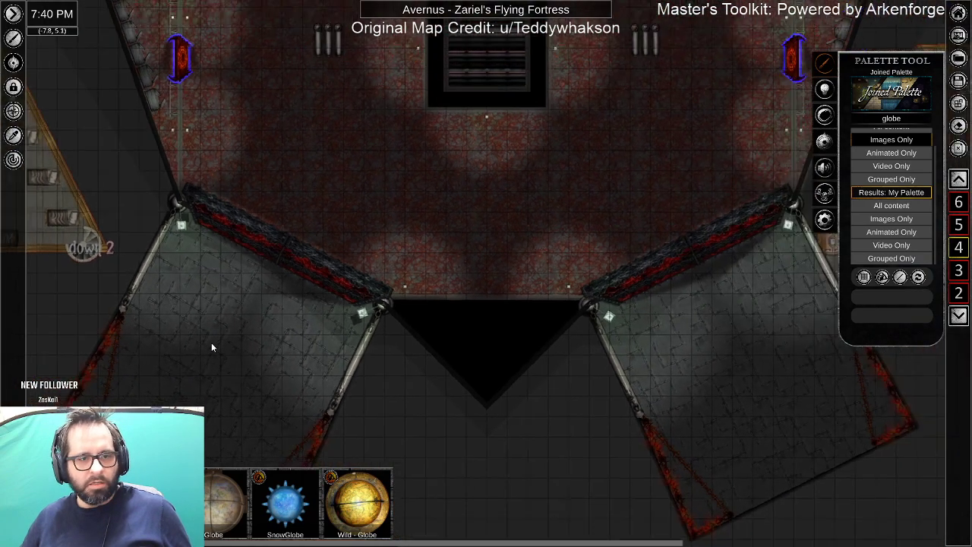
Move the spare lamp above the level 4 map up one level to level 5.
left_click_drag(184, 375, 328, 308)
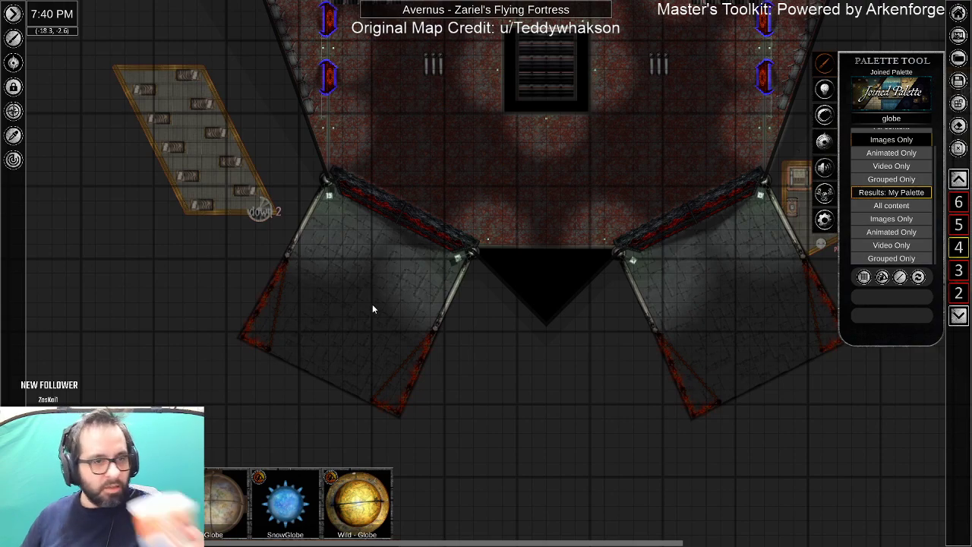
left_click_drag(423, 168, 371, 340)
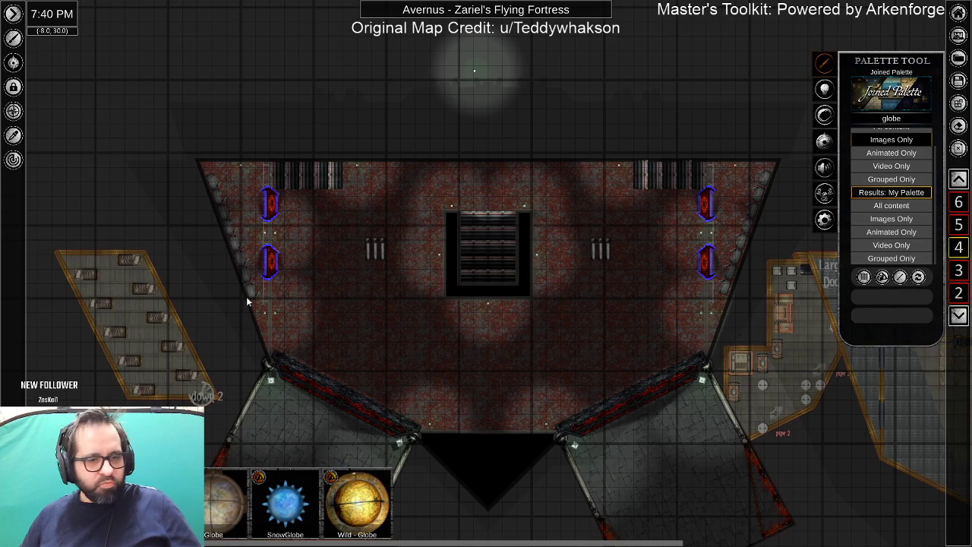
left_click_drag(257, 380, 720, 463)
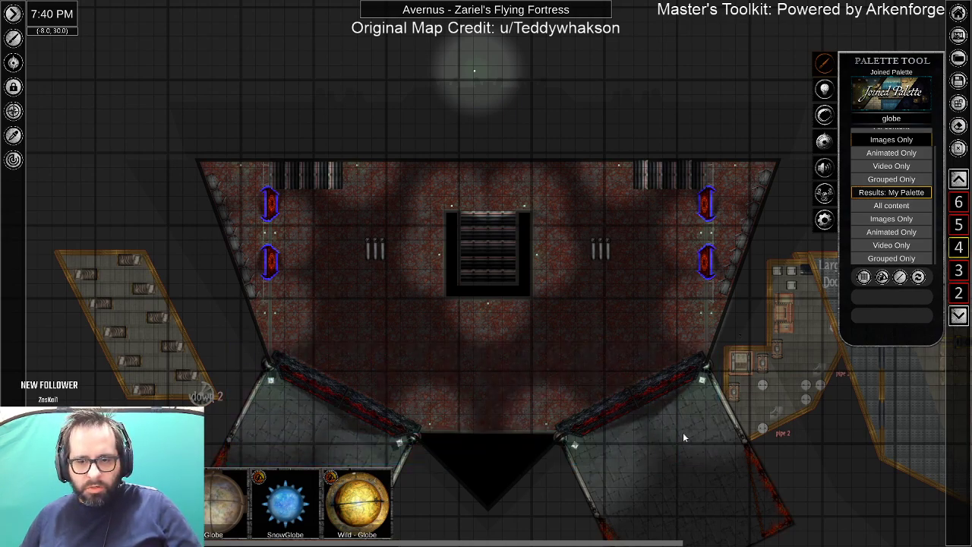
left_click(475, 70)
left_click(415, 21)
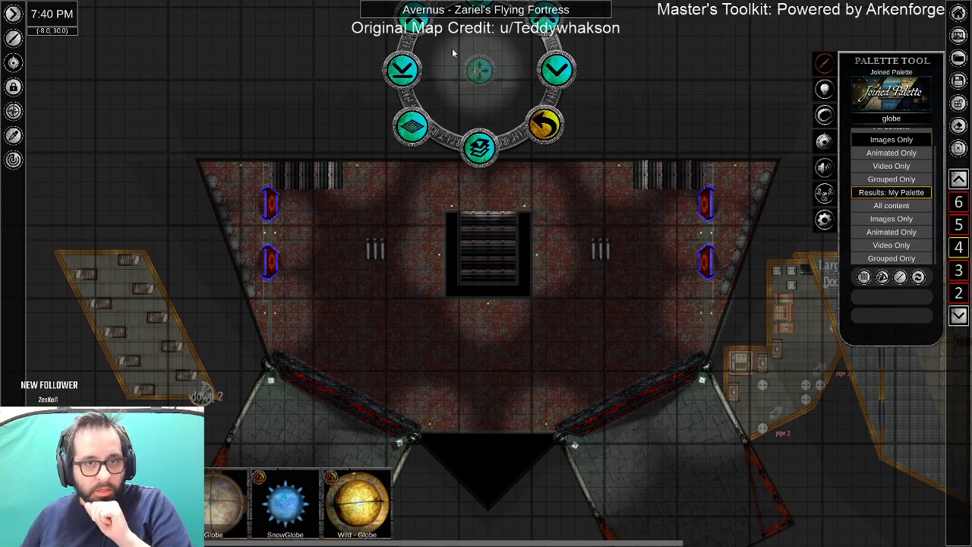
left_click_drag(456, 50, 424, 131)
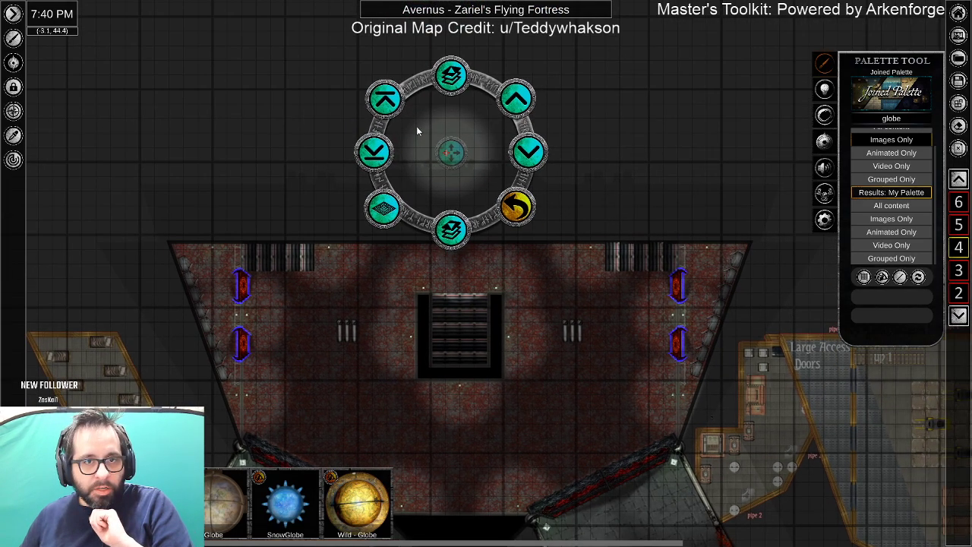
left_click(454, 79)
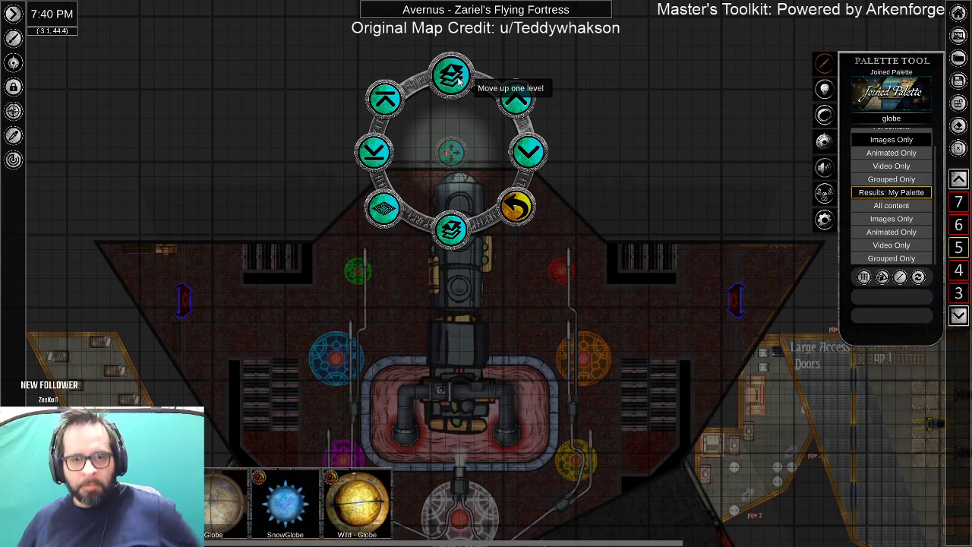
Place the spare lamp at the upper left diagonal wall of level 5 and rotate it to match the wall.
left_click_drag(453, 156, 348, 216)
scroll(376, 260, "up", 4)
scroll(375, 277, "up", 2)
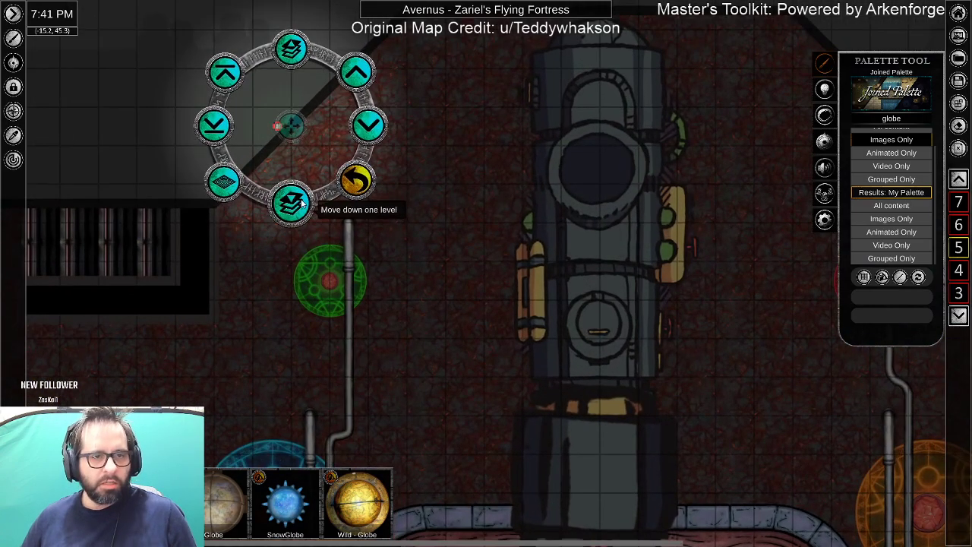
left_click(354, 178)
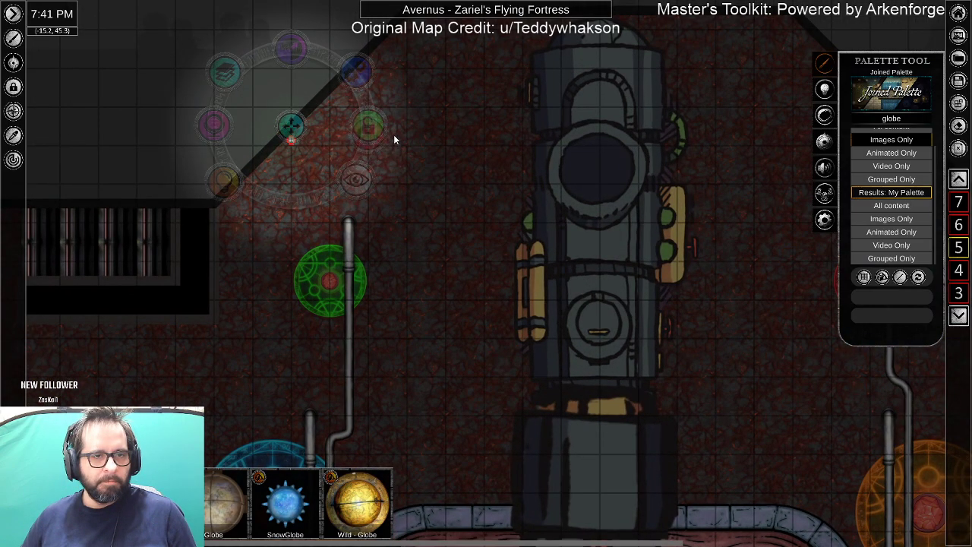
left_click_drag(392, 76, 392, 76)
Place lamp copies along level 5's upper diagonal walls and the top wall behind the engine, rotated to follow each wall.
left_click_drag(306, 154, 544, 98)
left_click_drag(638, 223, 418, 249)
left_click_drag(332, 115, 616, 152)
left_click_drag(632, 226, 538, 216)
mouse_move(614, 258)
left_mouse_down()
mouse_move(622, 275)
mouse_move(610, 243)
left_mouse_up()
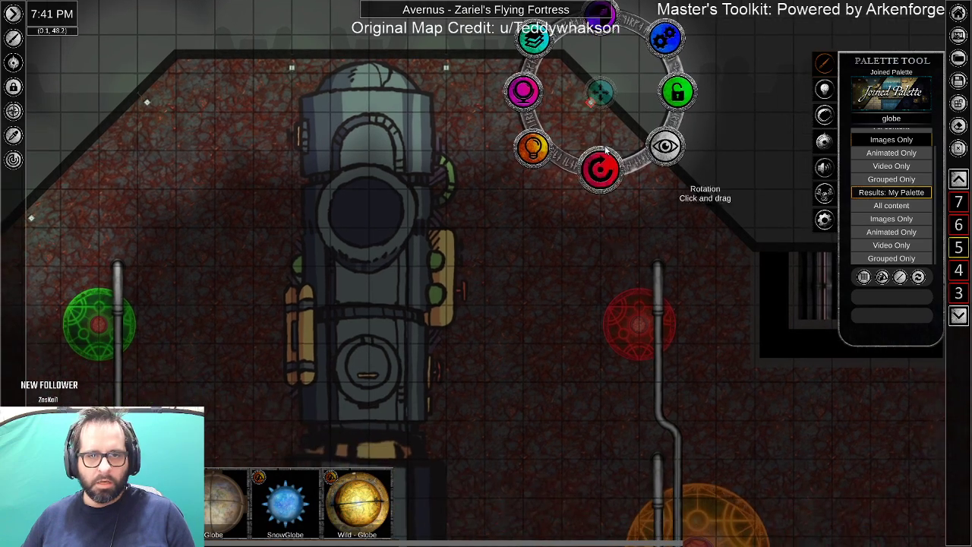
left_click_drag(603, 93, 694, 191)
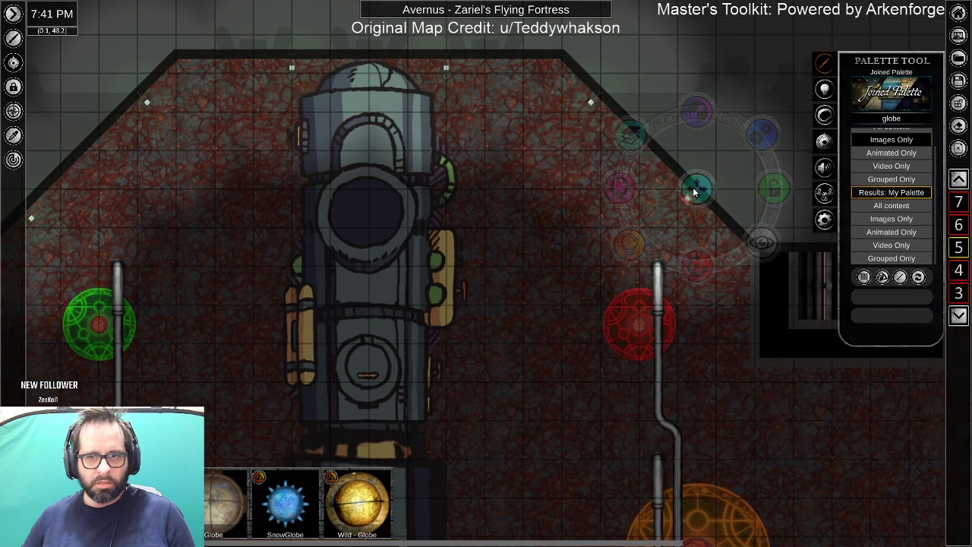
left_click_drag(694, 191, 863, 223)
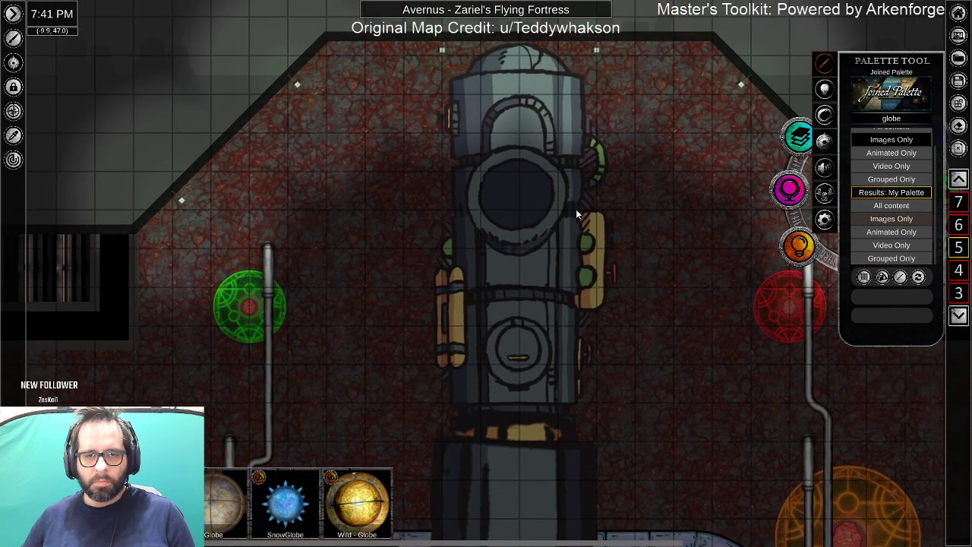
Draw a straight light barrier down the centre line of the engine to the horizontal pipe in the basin.
left_click(524, 218)
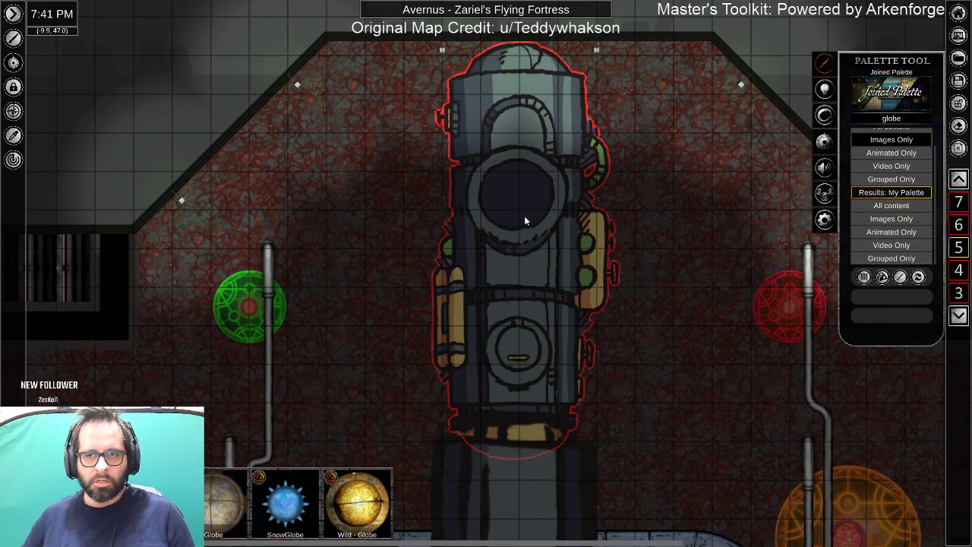
left_click(824, 89)
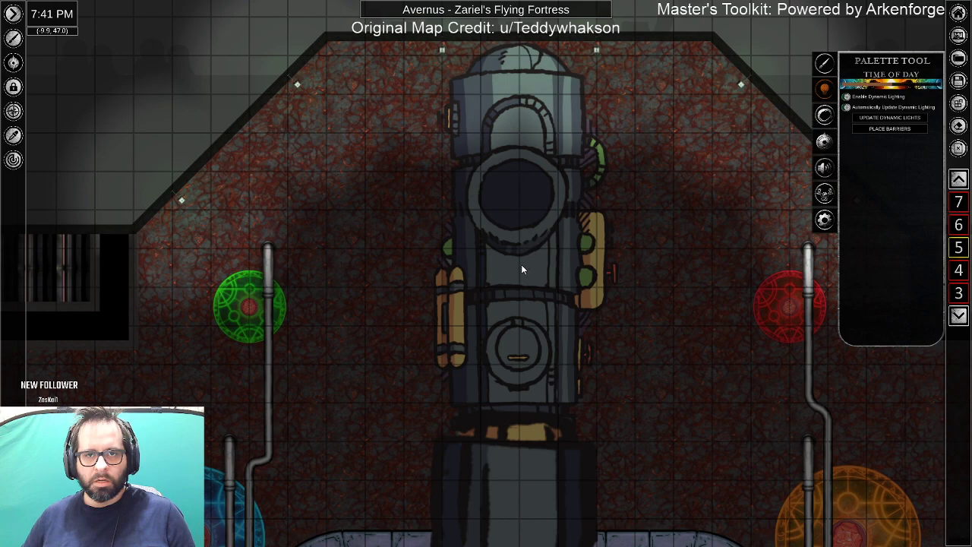
left_click_drag(525, 520, 524, 297)
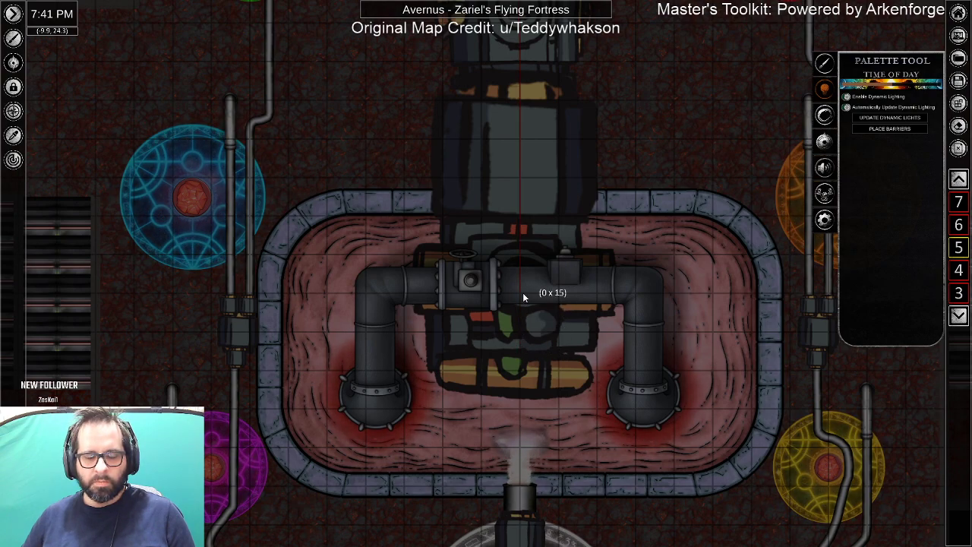
left_click(523, 294)
right_click(523, 293)
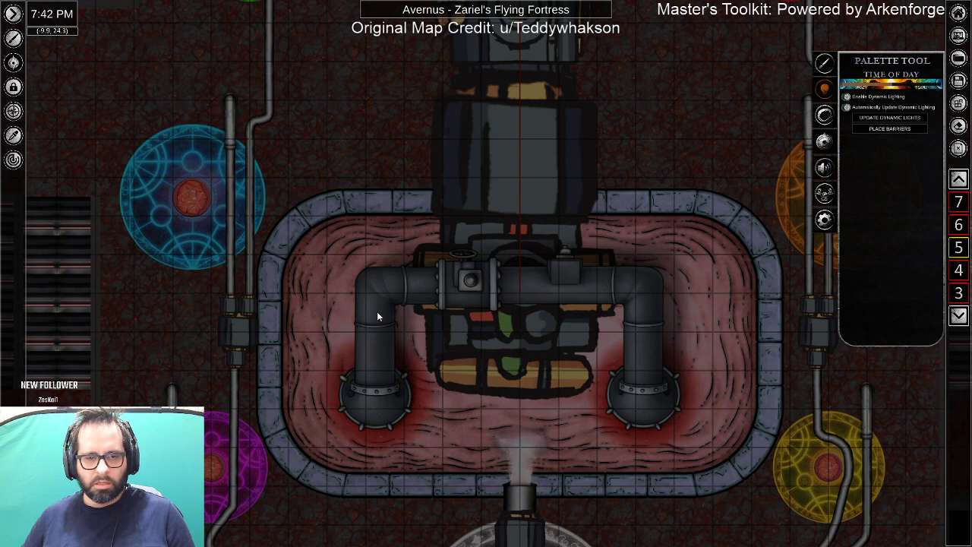
Draw a light barrier along the basin's bent pipe, from the left bulb up, across 7 squares and down to the right bulb.
left_click(376, 292)
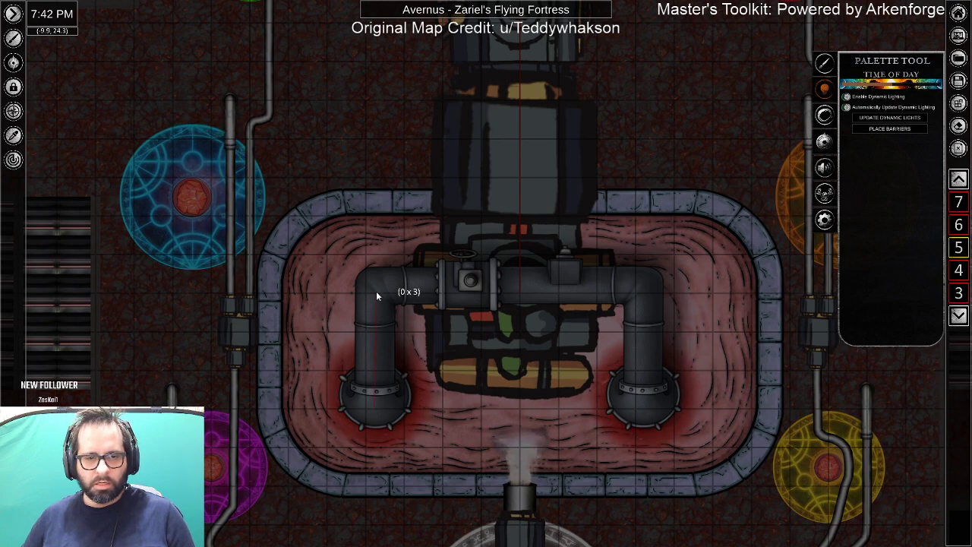
left_click(645, 292)
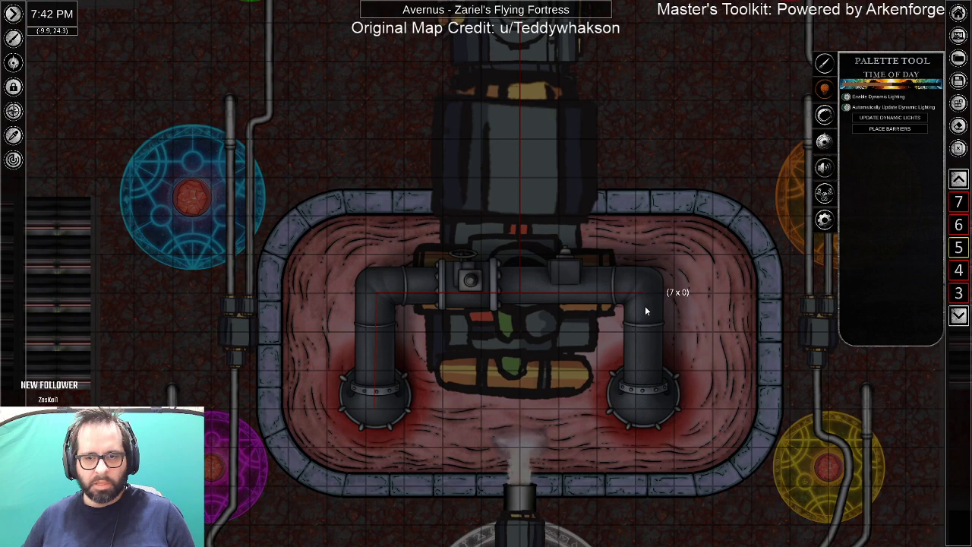
right_click(651, 387)
Copy the lamp from the right diagonal wall to the top wall, below the upper right stairwell and beside the red portal.
left_click_drag(584, 180, 584, 465)
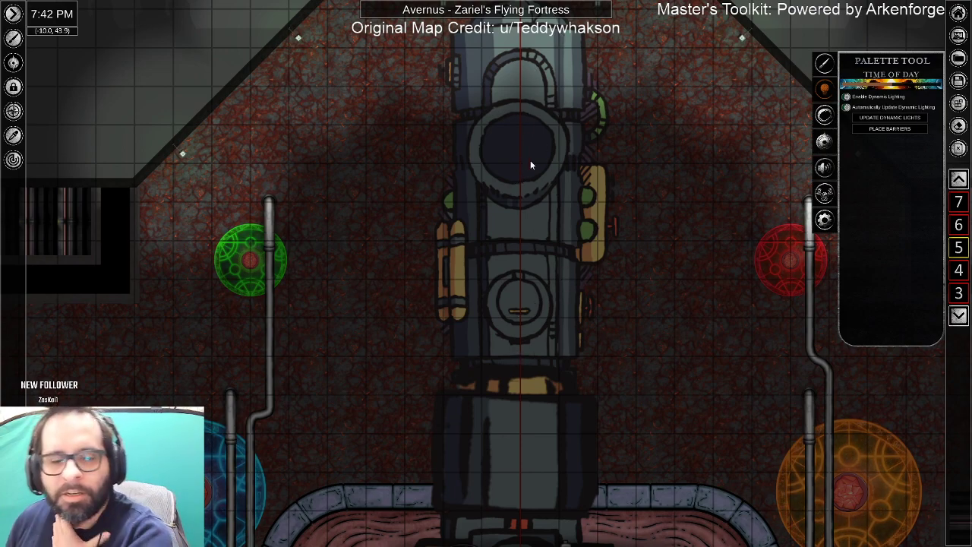
left_click_drag(706, 144, 354, 56)
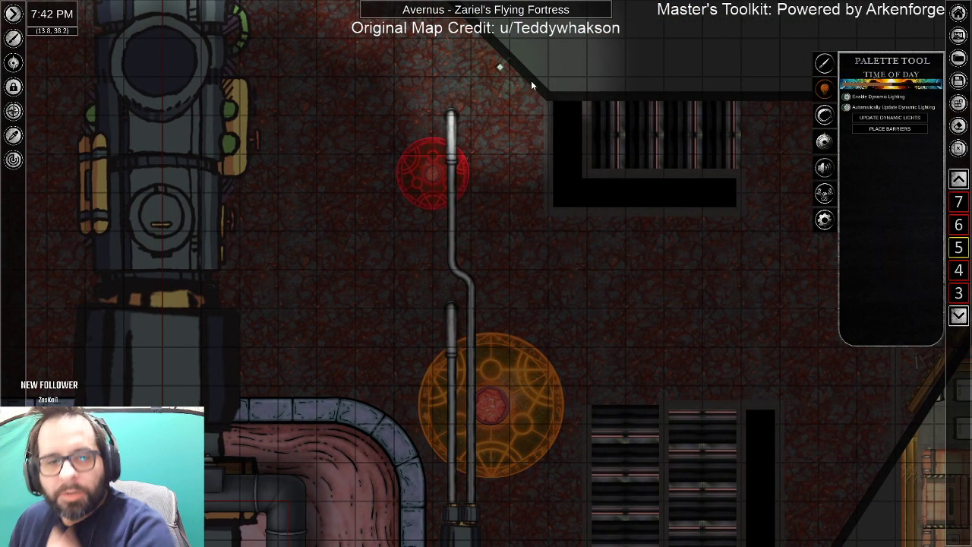
right_click(500, 66)
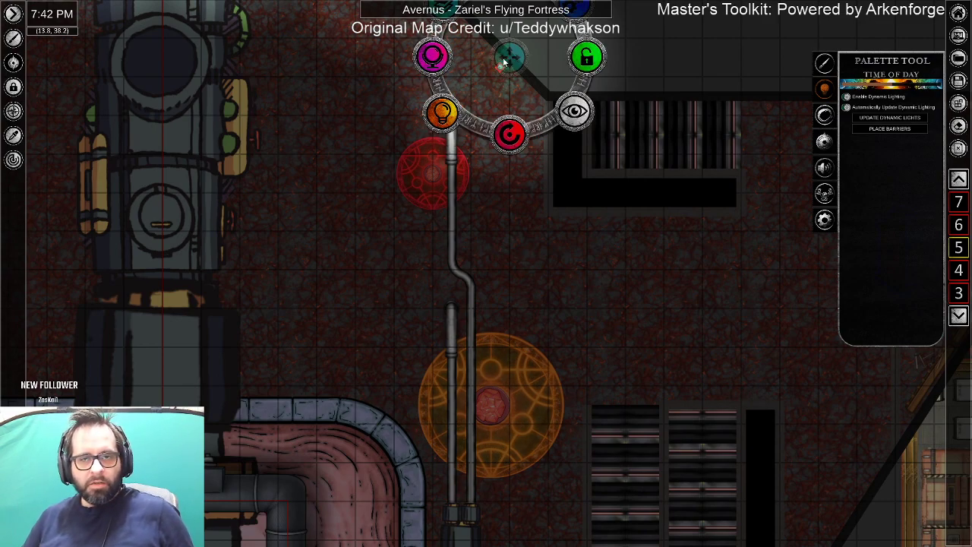
mouse_move(510, 63)
left_mouse_down()
mouse_move(642, 230)
mouse_move(658, 217)
mouse_move(647, 217)
mouse_move(665, 220)
mouse_move(460, 313)
left_mouse_up()
mouse_move(432, 281)
left_mouse_down()
mouse_move(491, 274)
mouse_move(563, 193)
mouse_move(542, 183)
mouse_move(541, 169)
mouse_move(624, 298)
mouse_move(658, 380)
left_mouse_up()
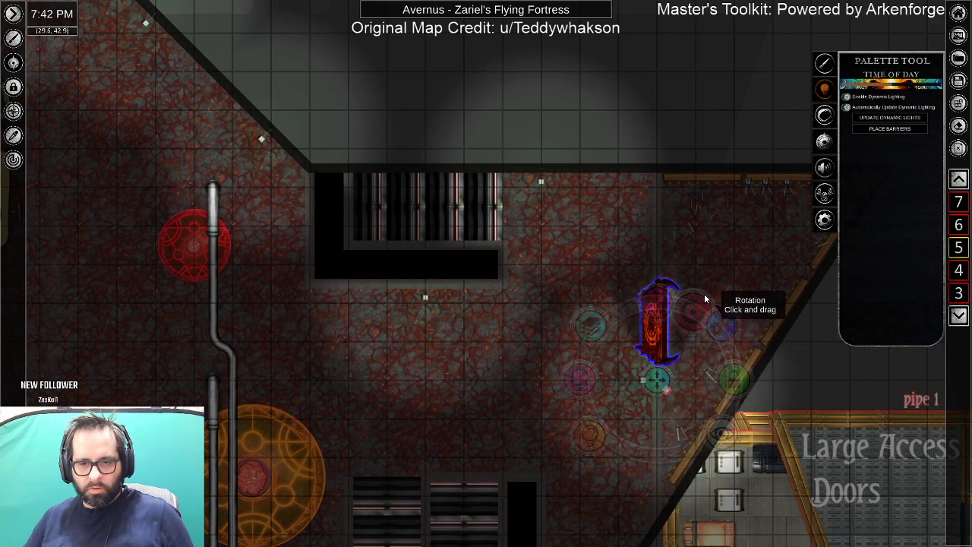
Place and rotate lamp copies around the large right-hand stairwell: above its outer wall, at its angled lower corner and beside the orange circle.
left_click_drag(665, 376, 660, 260)
left_click_drag(656, 424, 674, 255)
left_click_drag(689, 95, 550, 303)
left_click_drag(553, 381, 548, 359)
left_click_drag(597, 408, 606, 387)
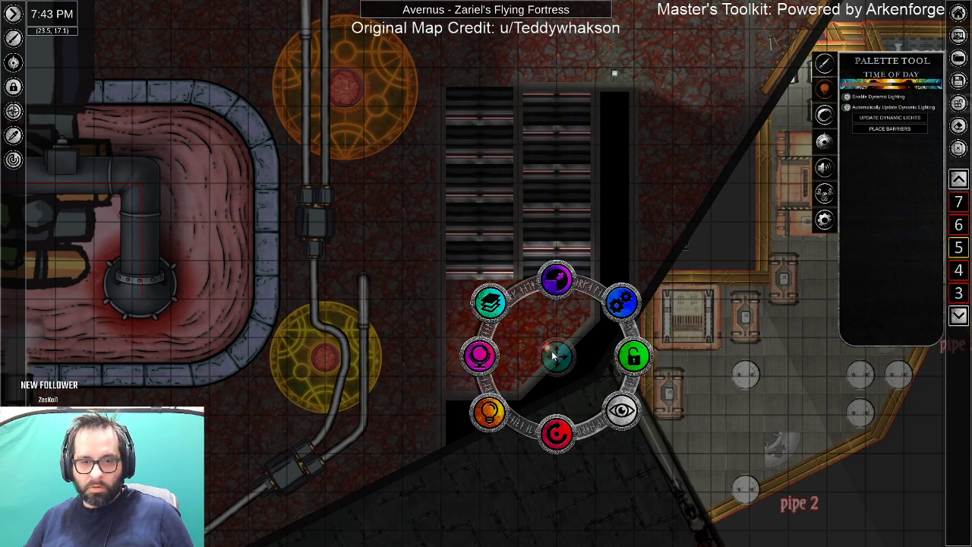
left_click_drag(560, 356, 434, 104)
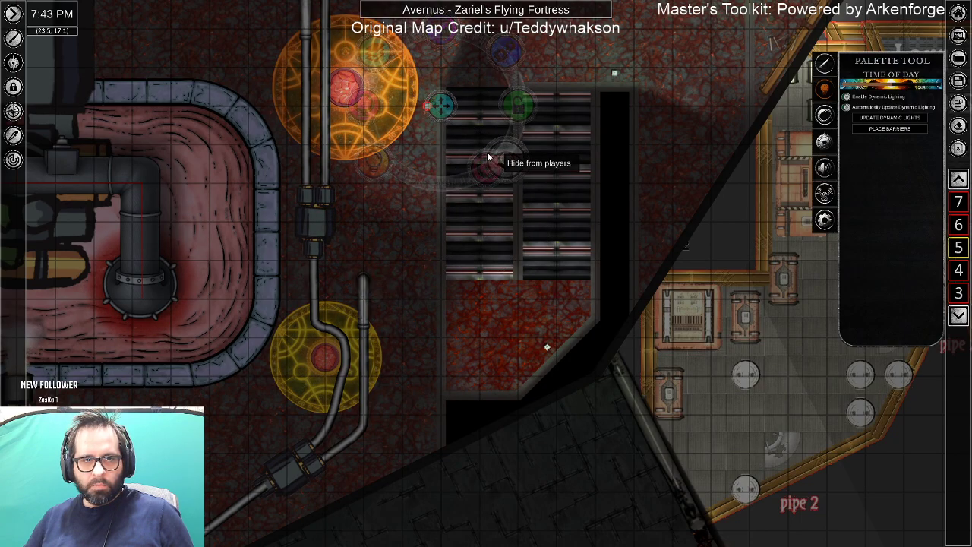
left_click_drag(409, 144, 505, 178)
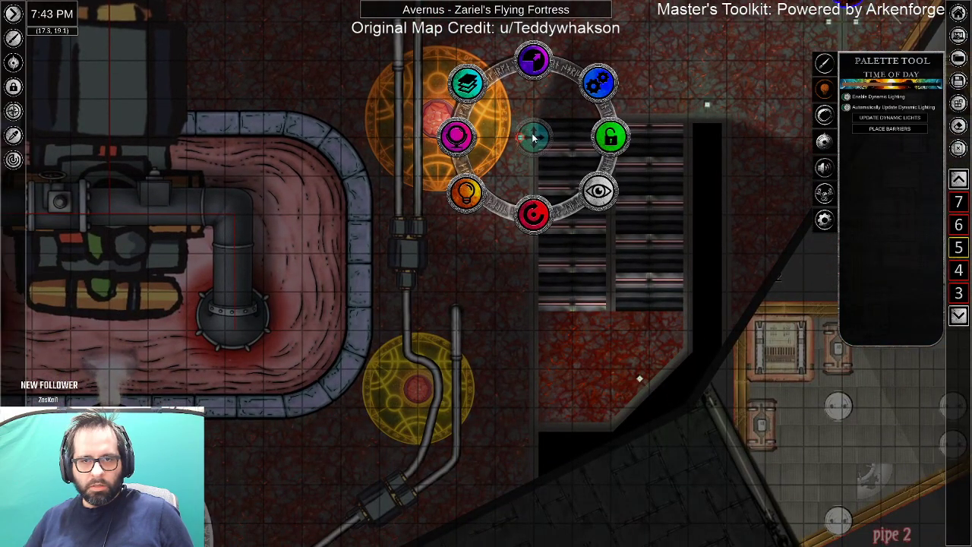
Place copies of the wall light beside the eastern staircase's lower landing and on the southeast wall near the pipe junction.
left_click_drag(537, 140, 527, 366)
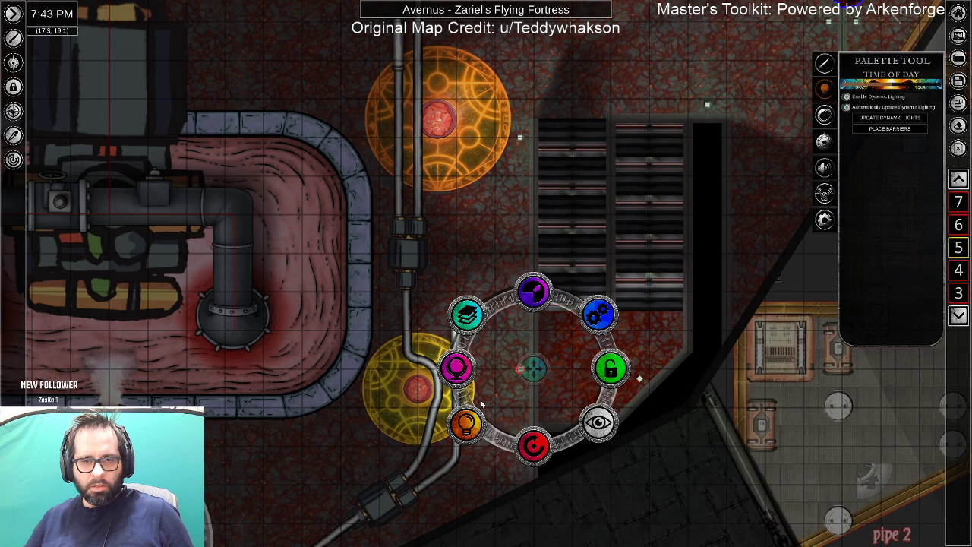
left_click_drag(480, 399, 592, 164)
left_click_drag(640, 142, 610, 207)
left_click_drag(575, 249, 479, 346)
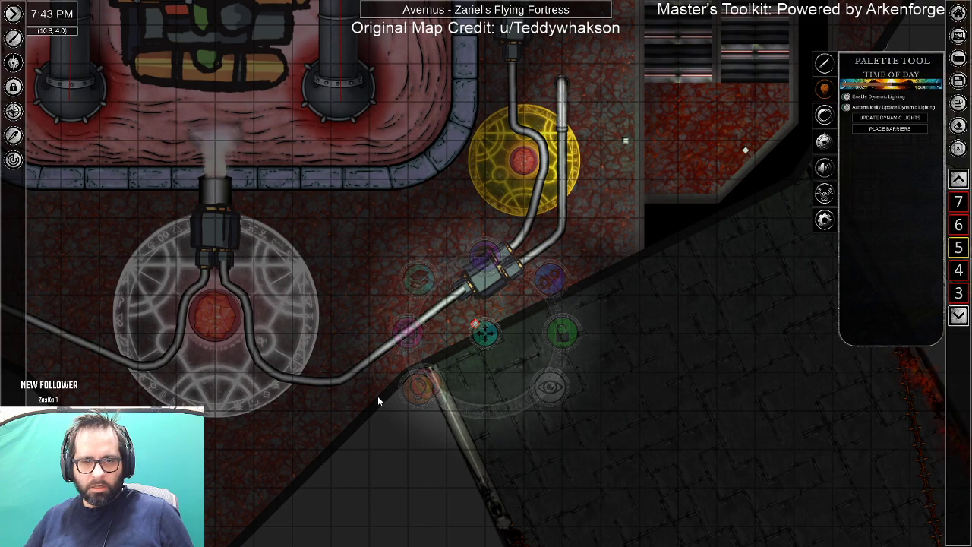
left_click_drag(313, 417, 477, 308)
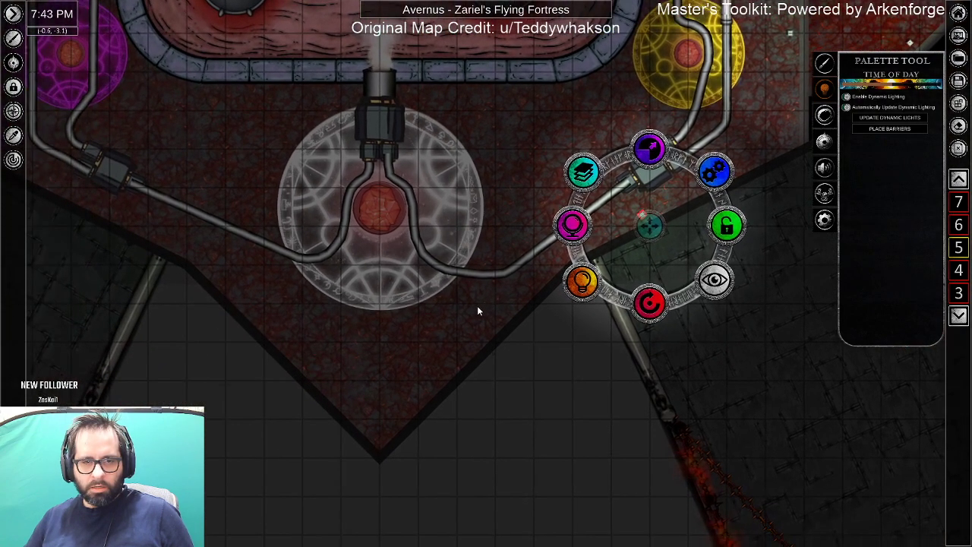
Place copies of the light on both walls of the room's southern point and on the southwest wall, rotating them to suit.
left_click_drag(643, 234, 490, 337)
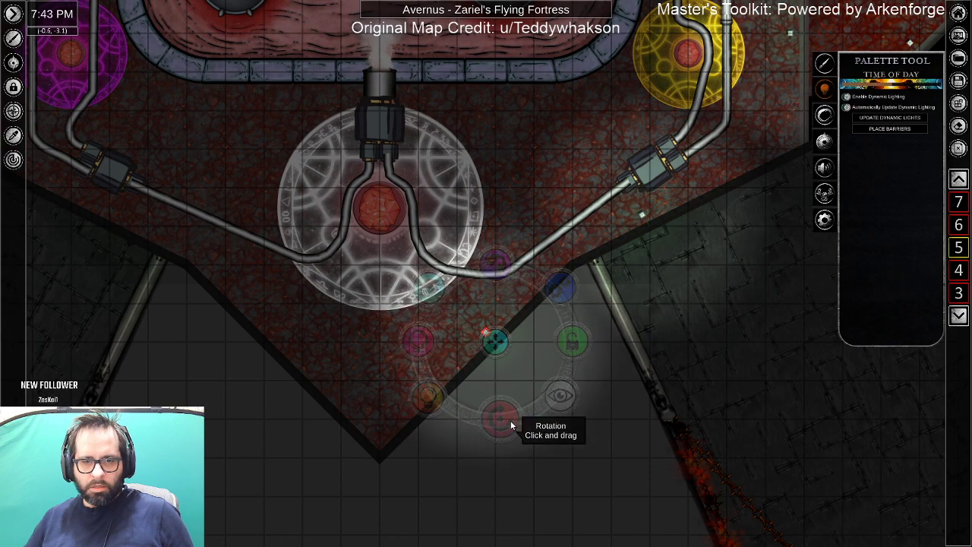
left_click_drag(494, 356, 262, 343)
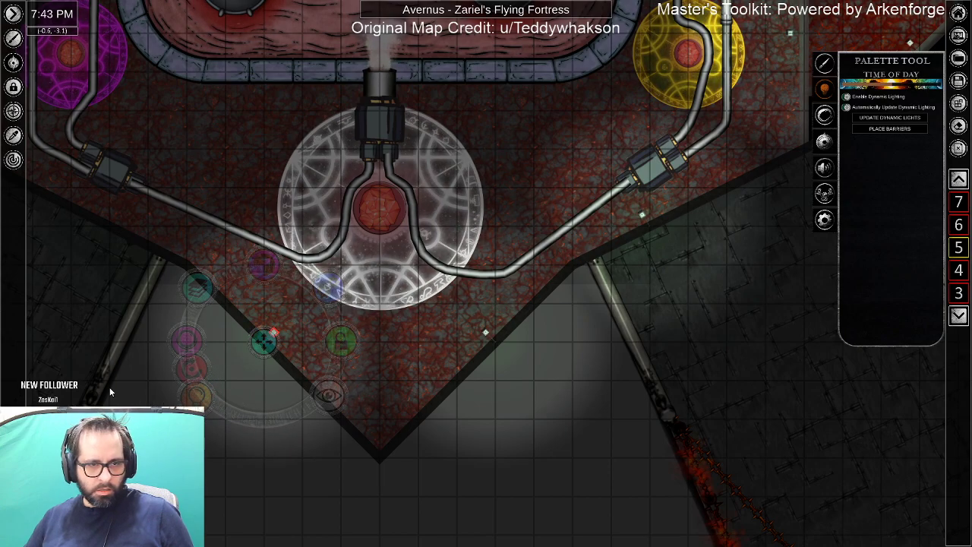
left_click_drag(174, 295, 321, 371)
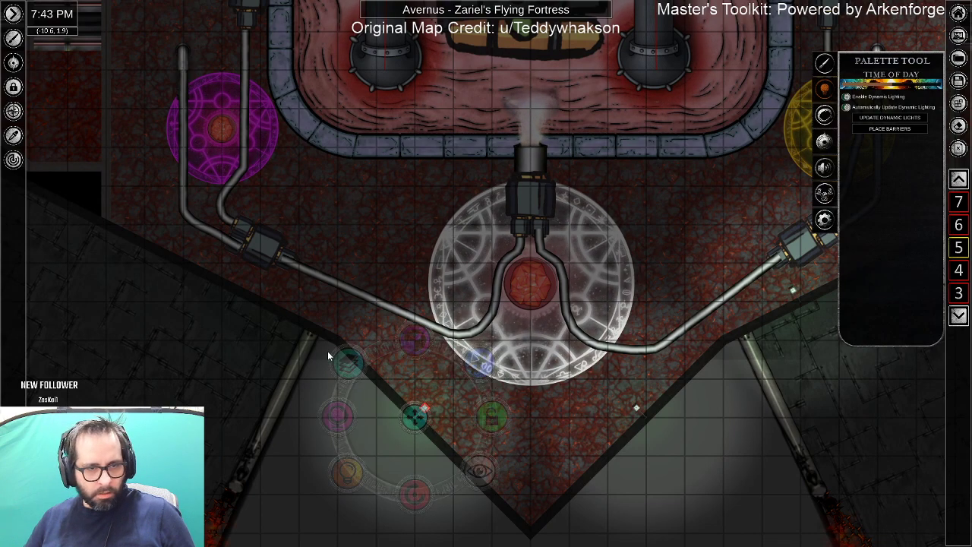
key("ctrl+v")
left_click(263, 302)
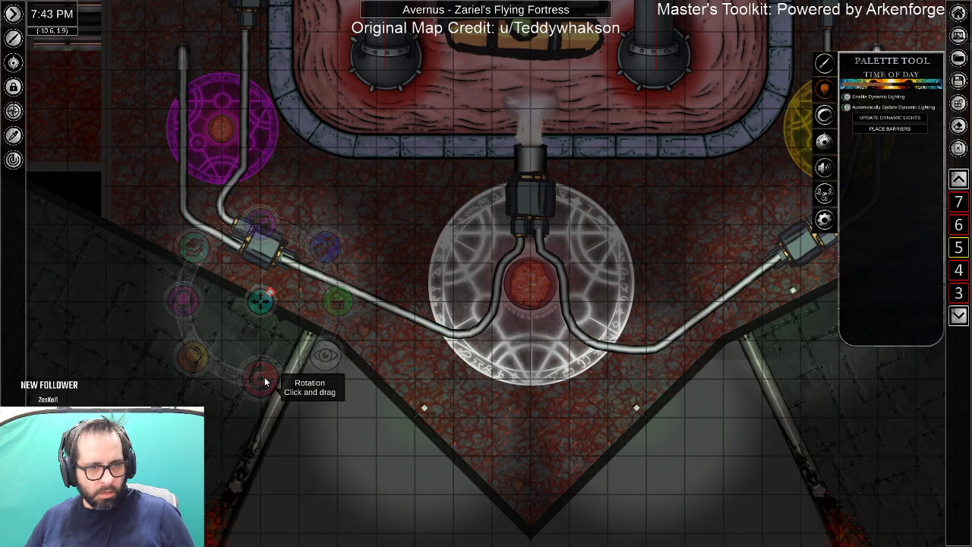
Place and rotate two lights at the western staircase's lower landing, one on its east edge and one in its diagonal corner.
left_click_drag(587, 337, 781, 402)
left_click_drag(439, 349, 306, 177)
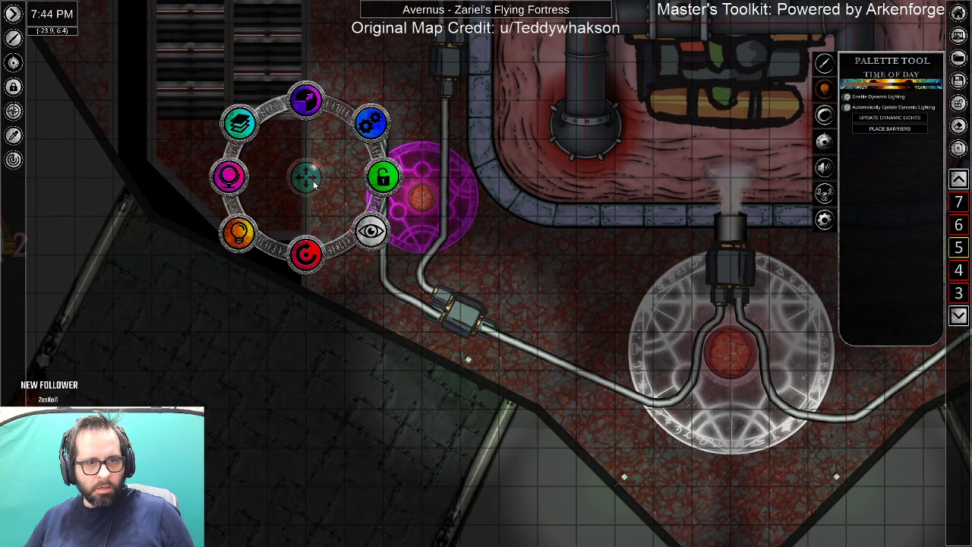
mouse_move(310, 263)
left_mouse_down()
mouse_move(235, 252)
mouse_move(201, 233)
left_mouse_up()
mouse_move(310, 178)
left_mouse_down()
mouse_move(210, 172)
mouse_move(192, 196)
left_mouse_up()
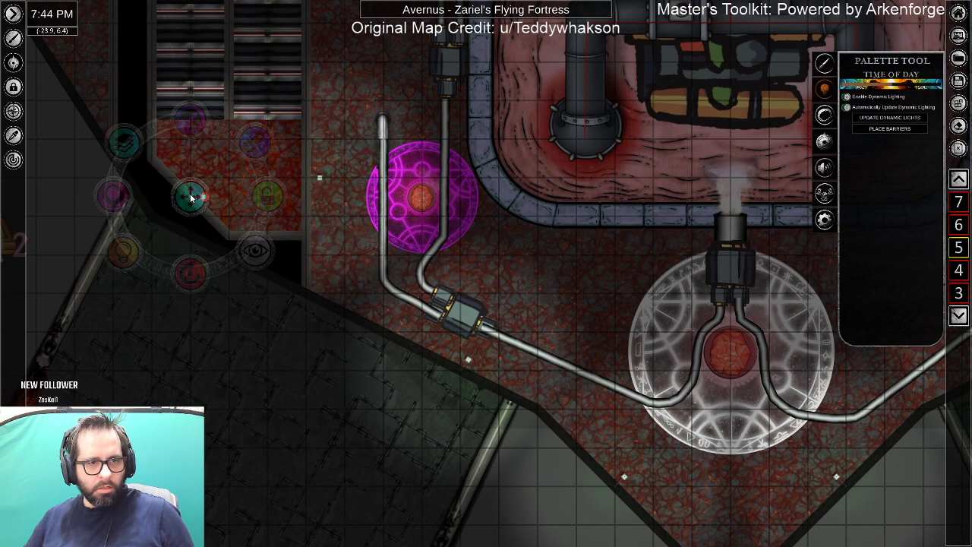
left_click_drag(190, 273, 248, 251)
Place and rotate lights at the northwest corner of the western staircase and on its east edge near the cyan circle.
mouse_move(237, 203)
left_mouse_down()
mouse_move(269, 324)
mouse_move(281, 430)
left_mouse_up()
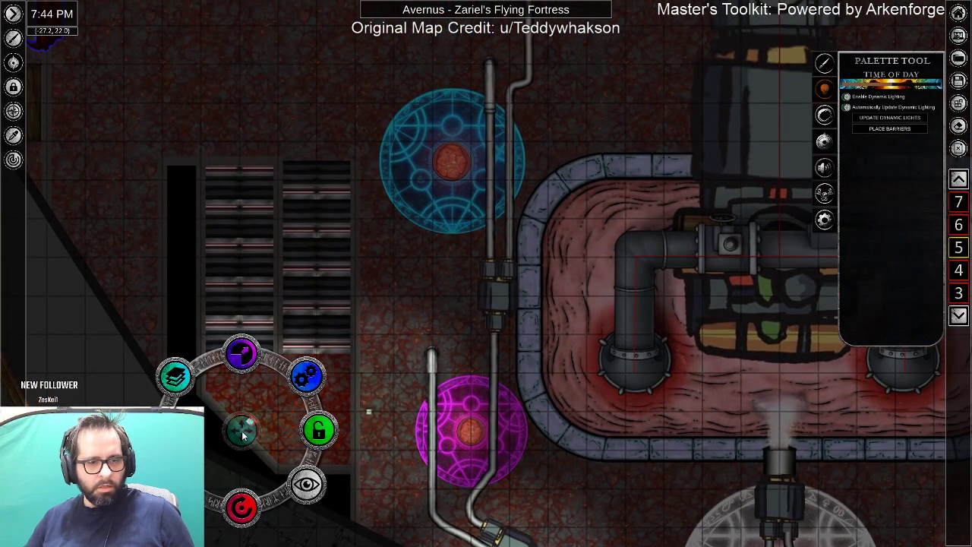
mouse_move(241, 311)
left_mouse_down()
mouse_move(209, 164)
mouse_move(200, 158)
left_mouse_up()
left_click_drag(753, 331, 613, 380)
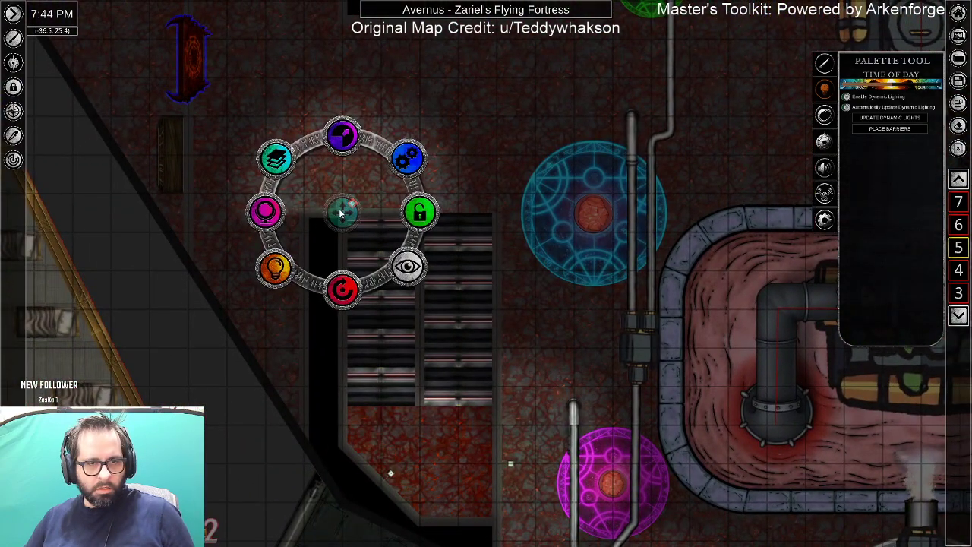
left_click_drag(324, 210, 323, 213)
left_click_drag(324, 288, 369, 268)
left_click_drag(718, 346, 613, 363)
left_click_drag(188, 230, 363, 248)
left_click_drag(756, 411, 738, 385)
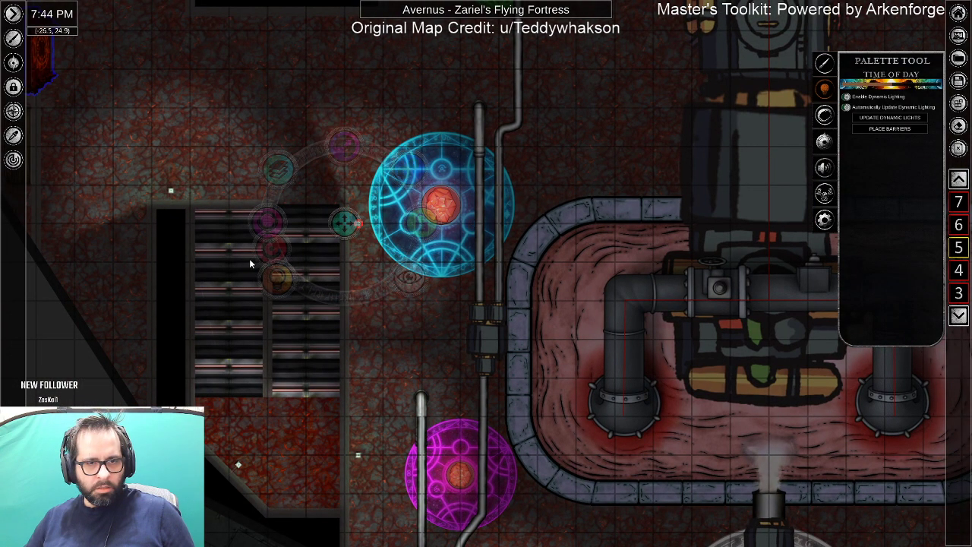
Add a light just south of the northwest staircase and another on the north wall west of that staircase.
left_click_drag(735, 303, 812, 443)
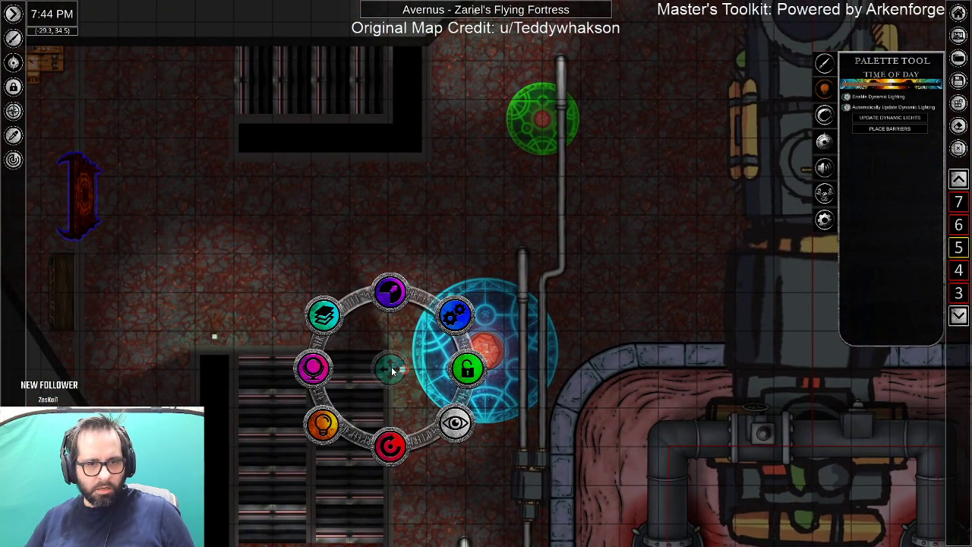
key("ctrl+v")
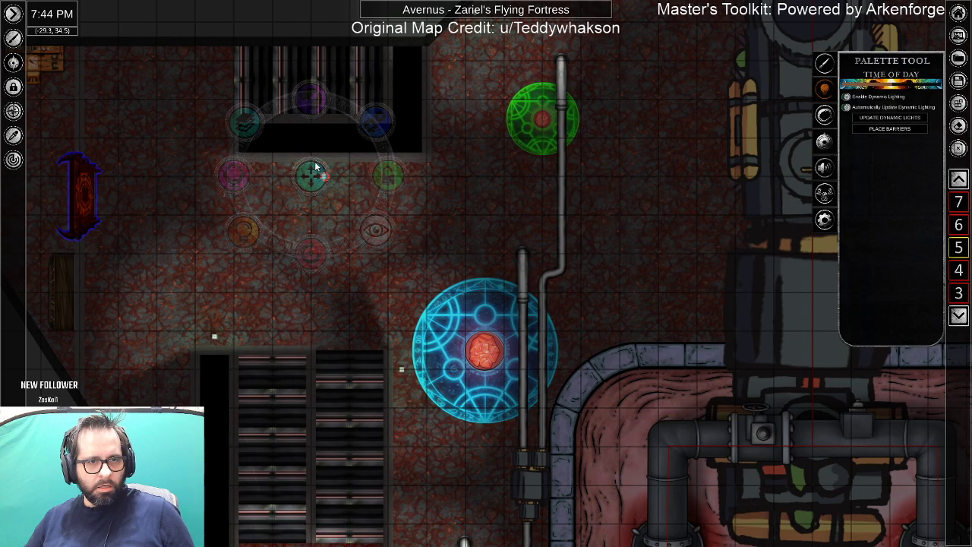
mouse_move(320, 241)
left_mouse_down()
mouse_move(248, 234)
mouse_move(156, 194)
left_mouse_up()
left_click_drag(619, 299, 13, 386)
left_click_drag(524, 371, 386, 371)
left_click_drag(382, 372, 688, 358)
left_click_drag(376, 261, 268, 147)
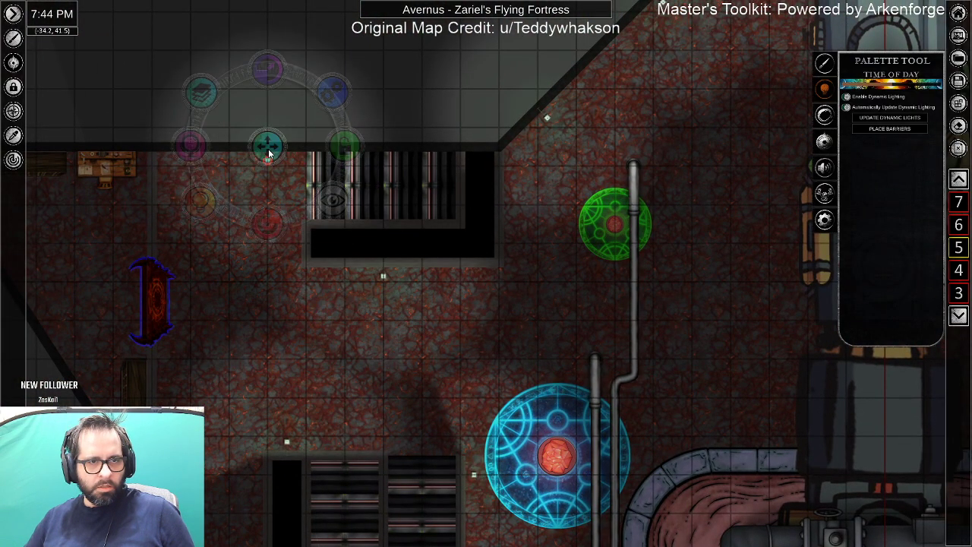
Place copies of the light at the south and north ends of the red banner in the northwest room, rotating them to suit.
left_click_drag(844, 410, 69, 417)
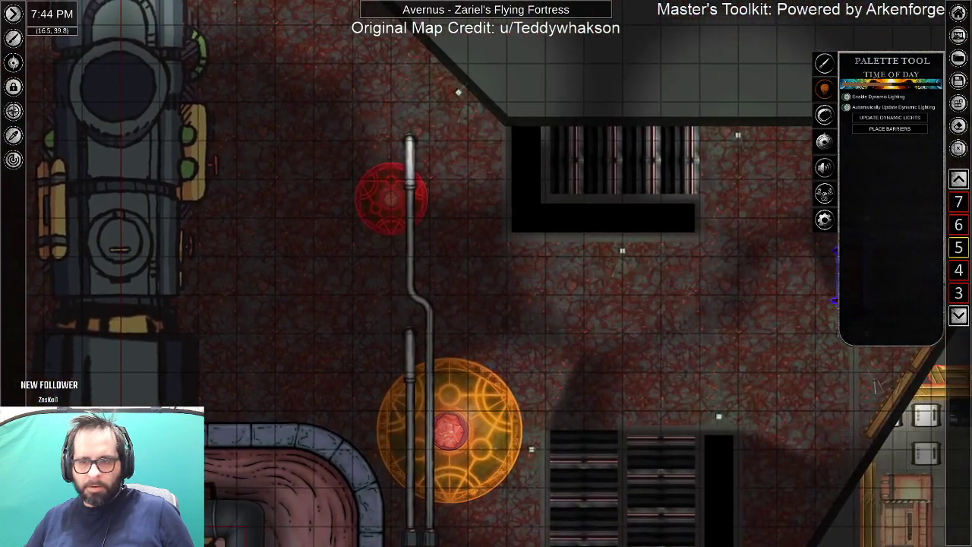
left_click_drag(678, 420, 509, 423)
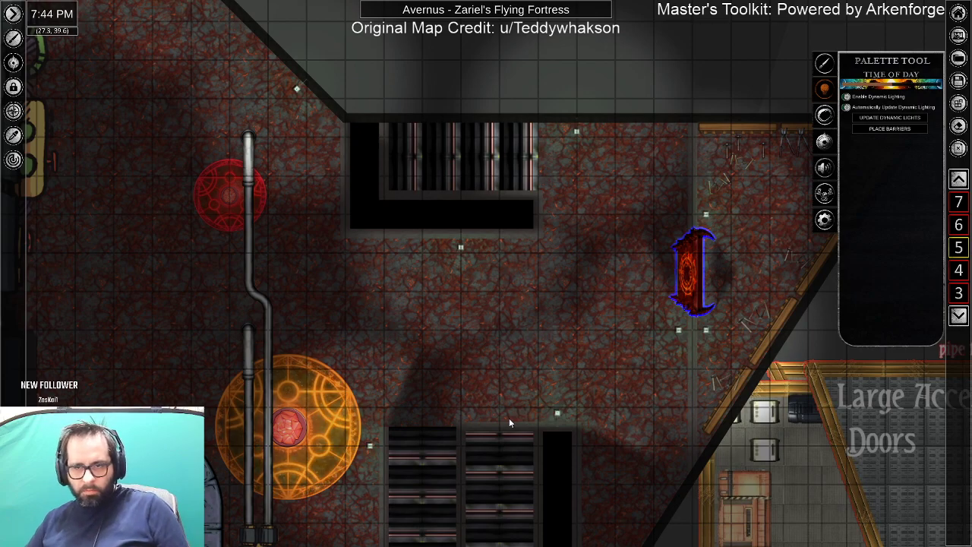
left_click_drag(509, 423, 971, 428)
left_click_drag(309, 358, 862, 370)
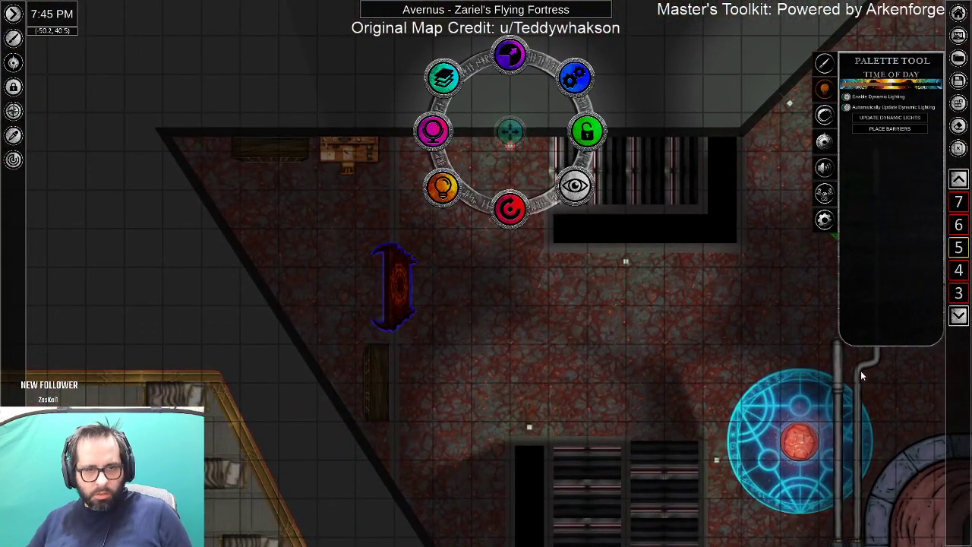
left_click_drag(509, 128, 385, 360)
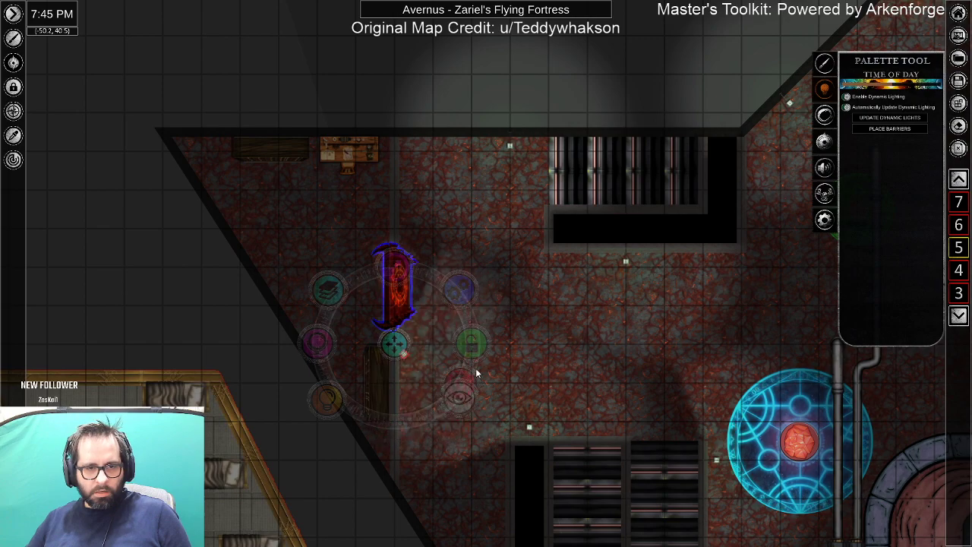
left_click_drag(399, 346, 401, 228)
left_click_drag(398, 310, 428, 146)
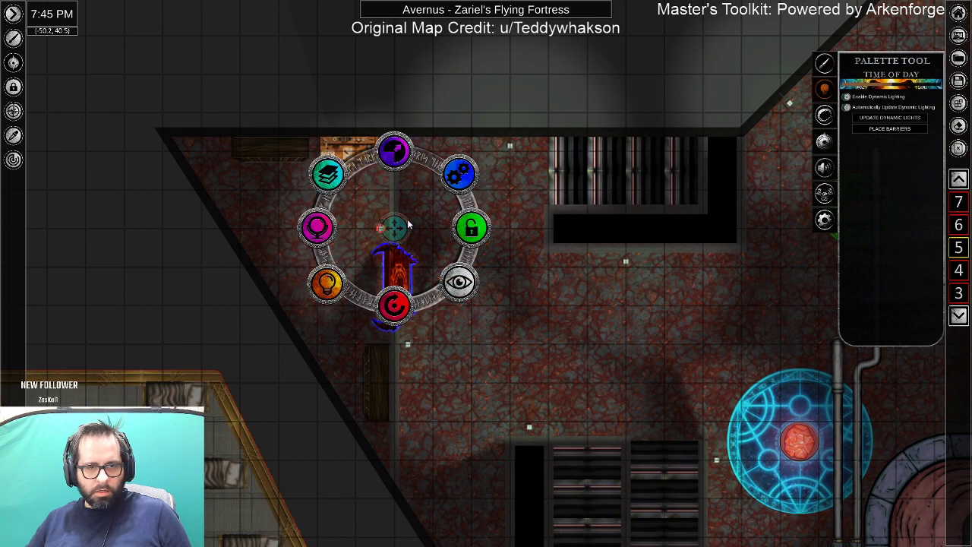
Place and rotate lights on the northwest room's slanted wall, one near the wooden shelf and one by the far corner.
left_click_drag(398, 229, 276, 304)
mouse_move(301, 353)
left_mouse_down()
mouse_move(297, 362)
mouse_move(315, 364)
left_mouse_up()
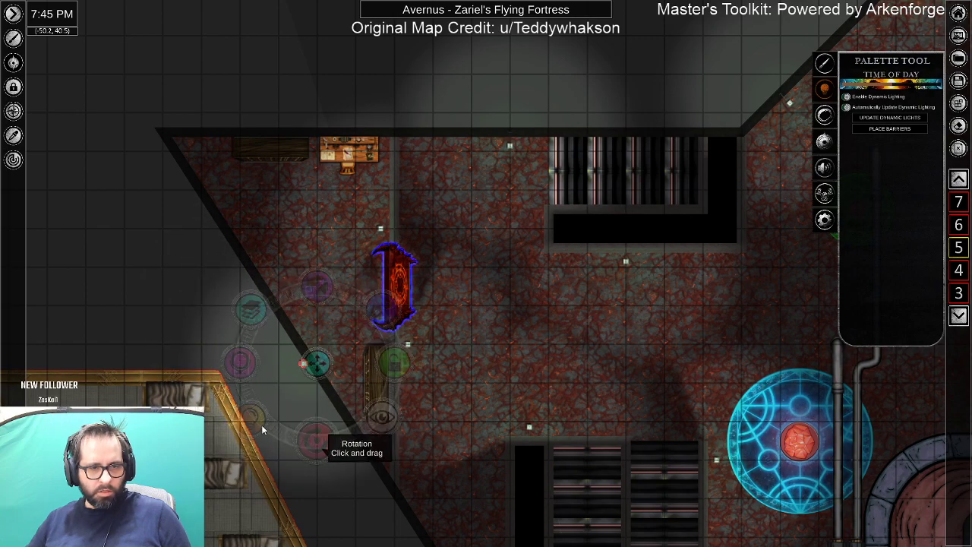
left_click_drag(228, 301, 261, 286)
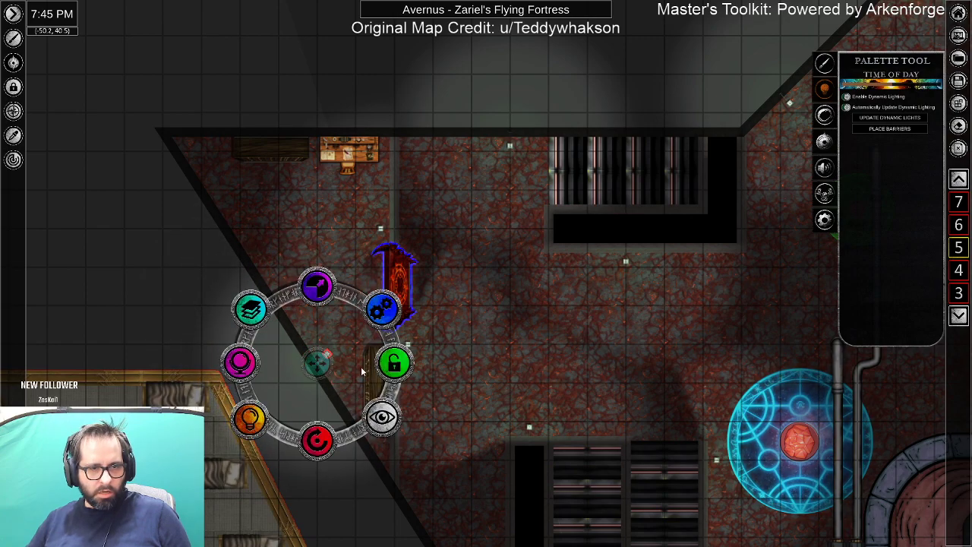
left_click_drag(319, 360, 202, 190)
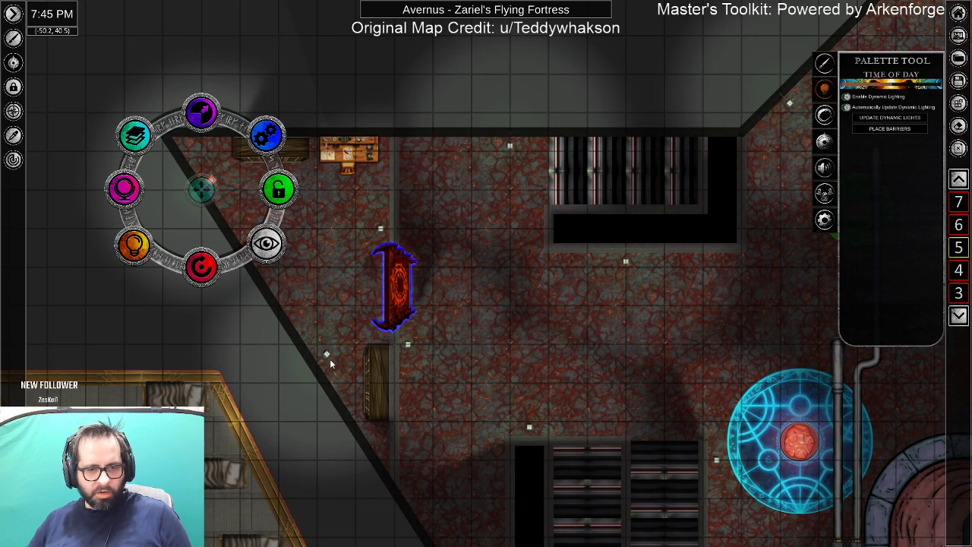
Select the room's outer wall and toggle shadows for it in its lighting options.
left_click(454, 132)
left_click_drag(531, 230, 129, 57)
left_click_drag(483, 350, 292, 244)
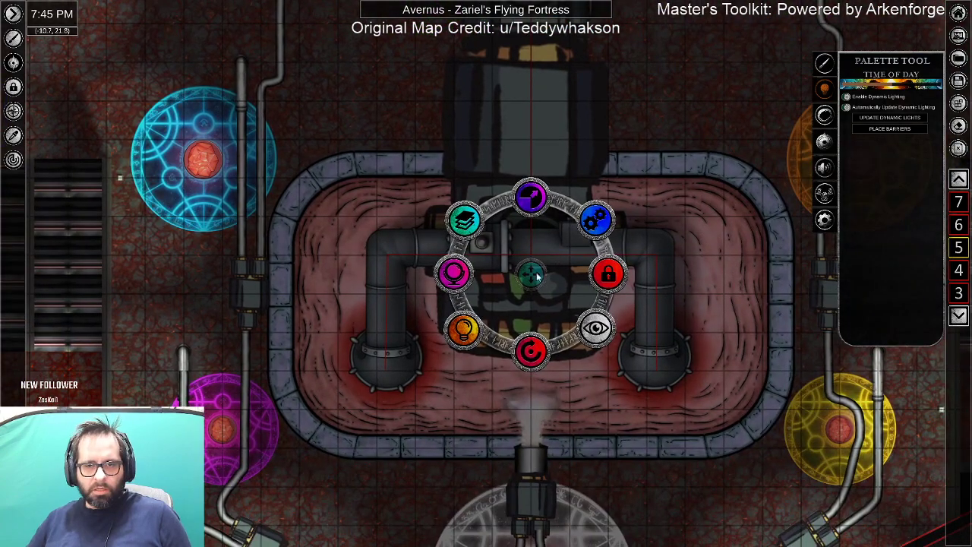
left_click(465, 331)
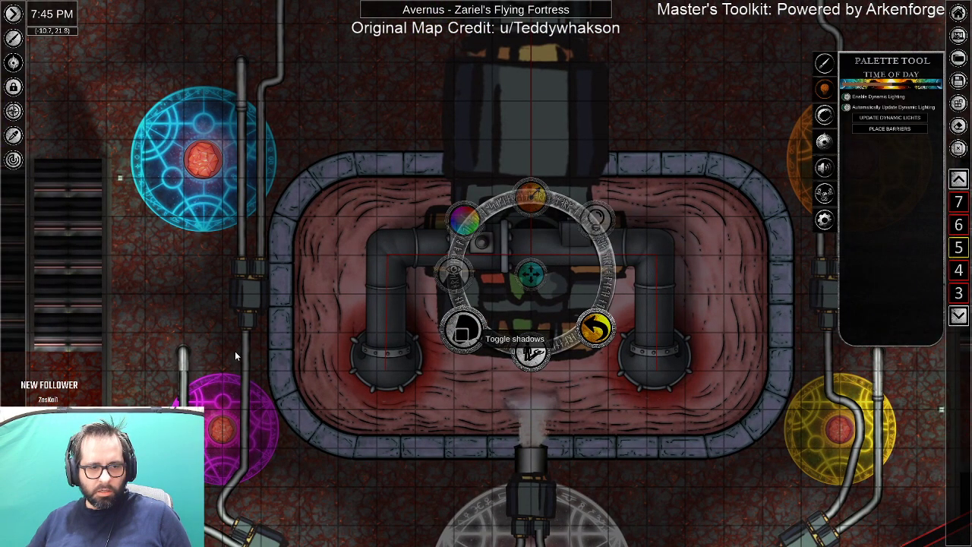
left_click_drag(146, 253, 852, 546)
left_click(346, 227)
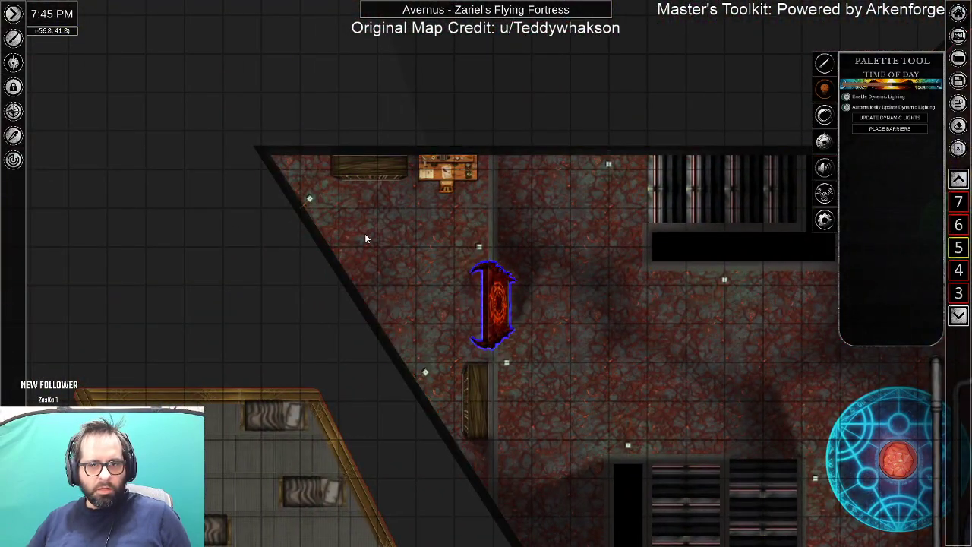
Place a copy of the corner light in the empty area north of the northwest room.
scroll(655, 410, "down", 3)
left_click_drag(654, 409, 445, 366)
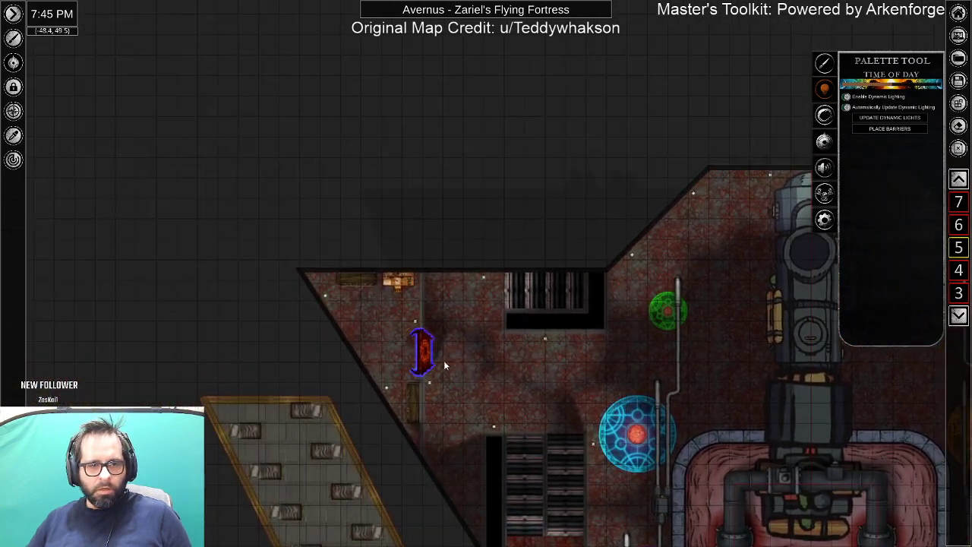
right_click(326, 294)
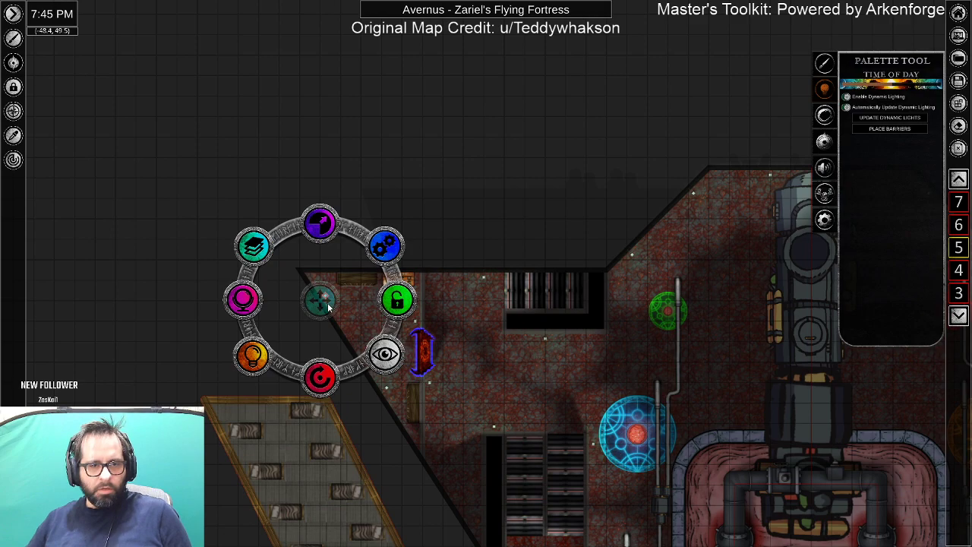
left_click_drag(388, 208, 456, 110)
Select the lights around the northwest banner and slanted wall in groups and lock them.
left_click_drag(271, 224, 401, 423)
left_click(427, 349)
left_click_drag(395, 310, 456, 329)
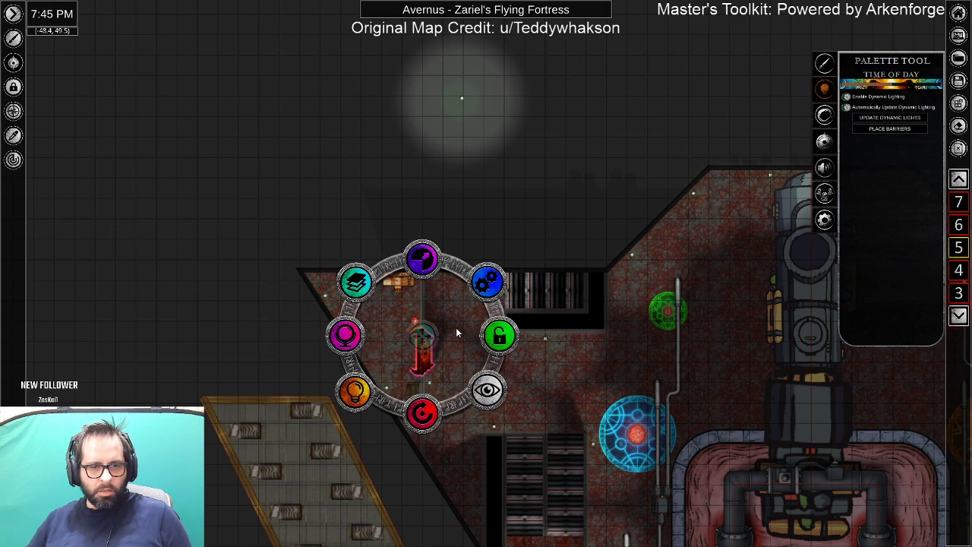
left_click_drag(398, 299, 429, 325)
left_click(499, 320)
left_click_drag(412, 386, 492, 448)
left_click(542, 403)
Select all lights around the western and northwest staircases and lock them.
left_click_drag(524, 357, 432, 267)
left_click_drag(387, 159, 710, 535)
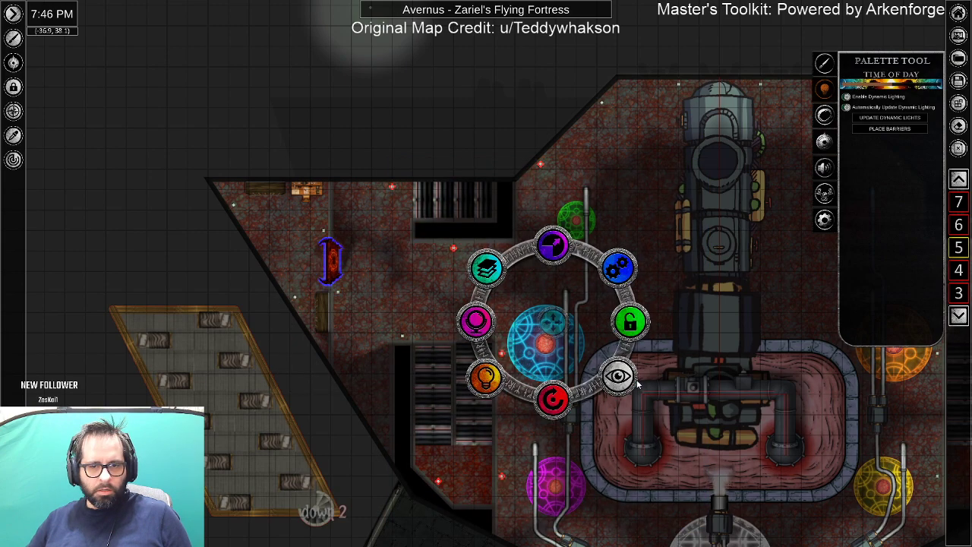
left_click(630, 323)
Select the lights along the southern walls around the white magic circle and lock them.
left_click_drag(848, 438, 553, 400)
left_click_drag(307, 26, 786, 502)
left_click_drag(556, 498, 561, 314)
left_click_drag(187, 220, 692, 495)
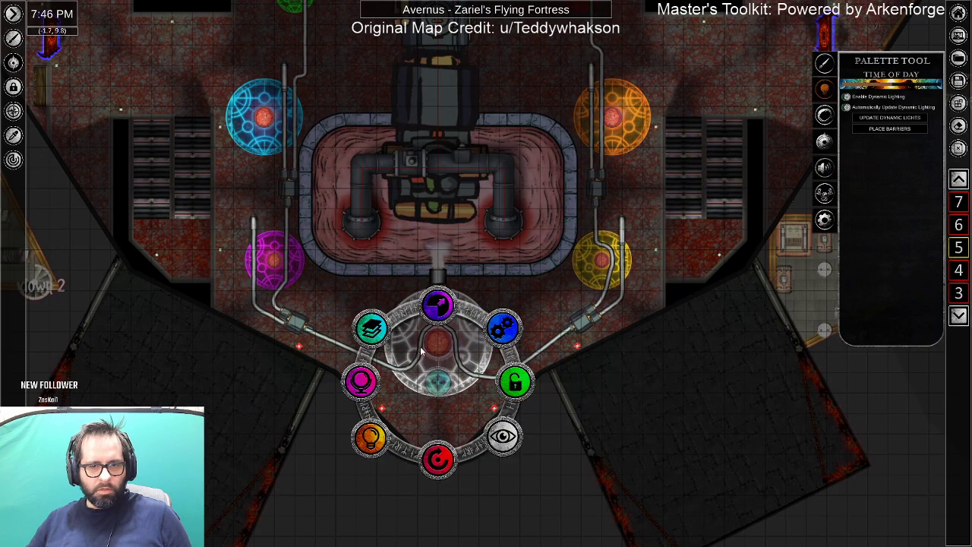
left_click(515, 381)
Check the lock state of the lights by the northeast banner and lock those at its south end.
left_click_drag(148, 225, 714, 355)
left_click_drag(757, 319, 405, 342)
left_click_drag(582, 355, 525, 535)
left_click_drag(452, 279, 465, 426)
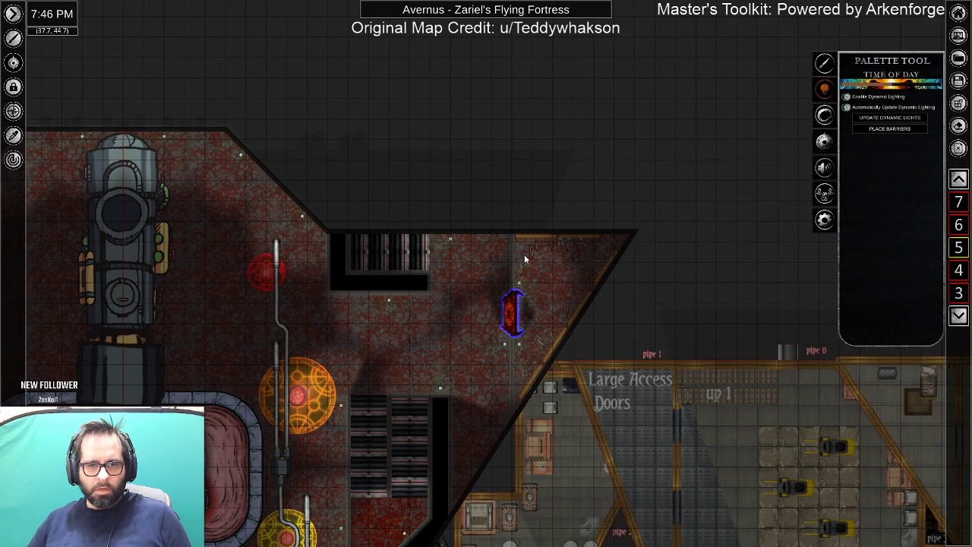
left_click(520, 287)
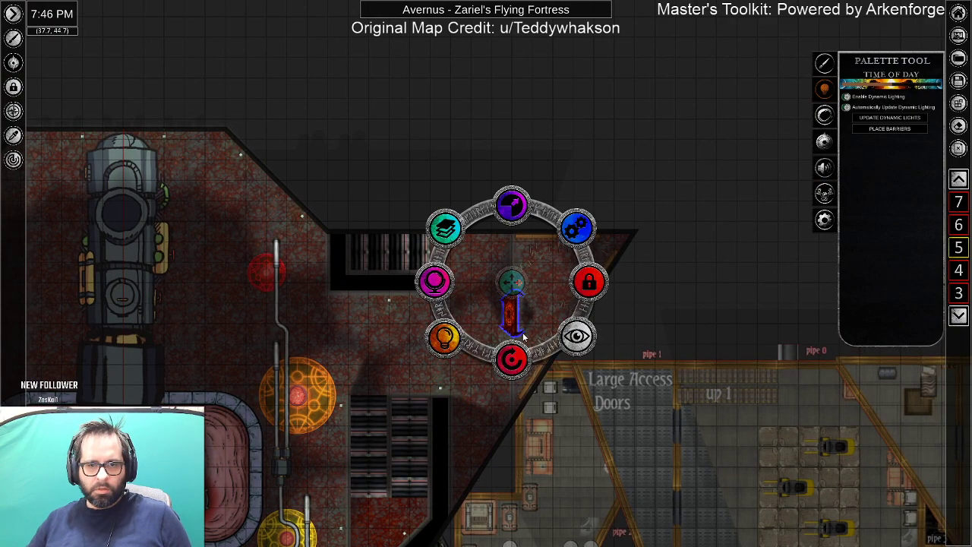
left_click(519, 344)
left_click(590, 345)
left_click(551, 382)
Check the light and shadow options of the white magic circle, then inspect the orange circle up close.
left_click_drag(265, 384, 664, 209)
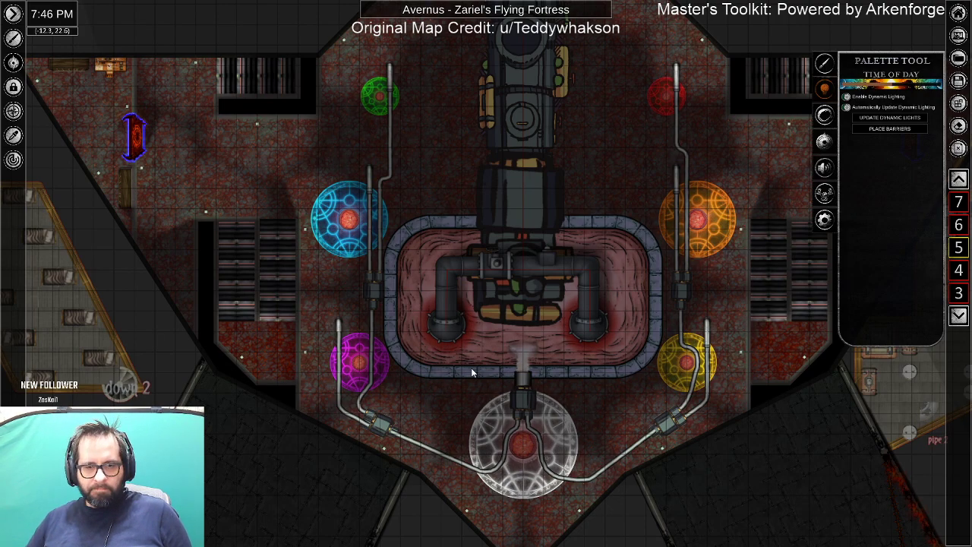
left_click(350, 222)
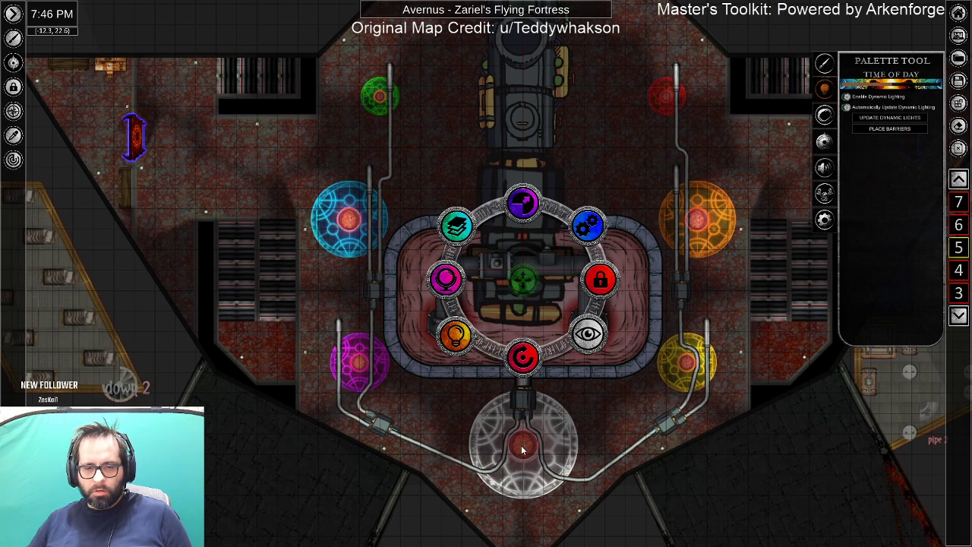
left_click(456, 337)
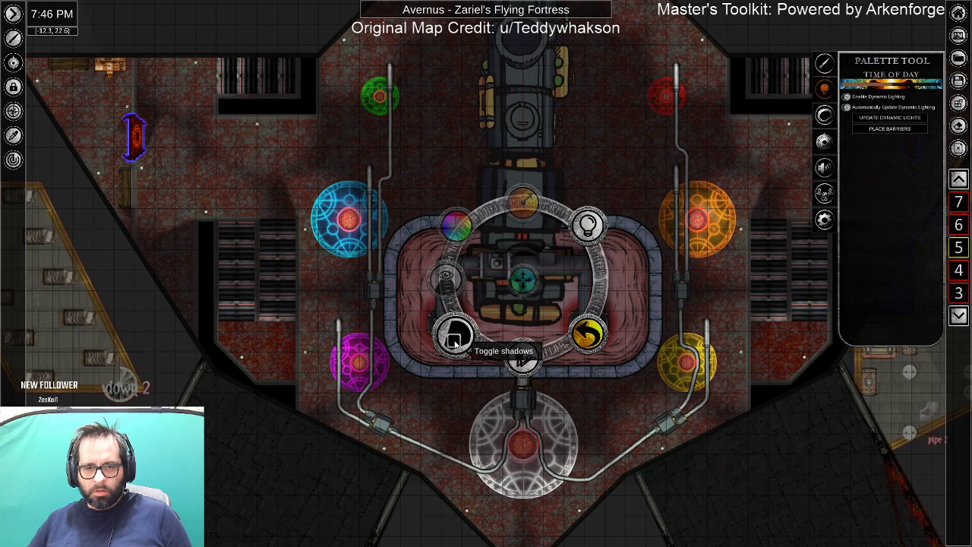
left_click(591, 335)
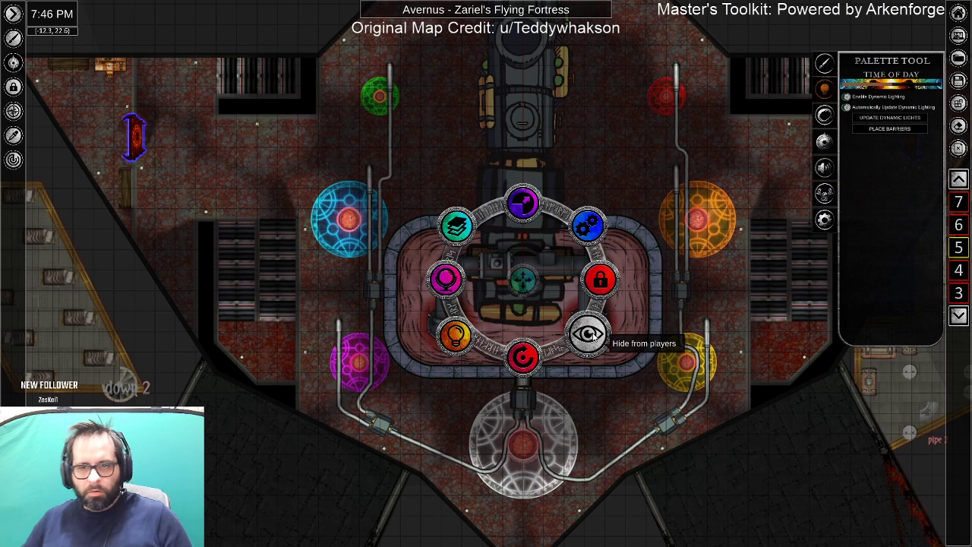
left_click(456, 335)
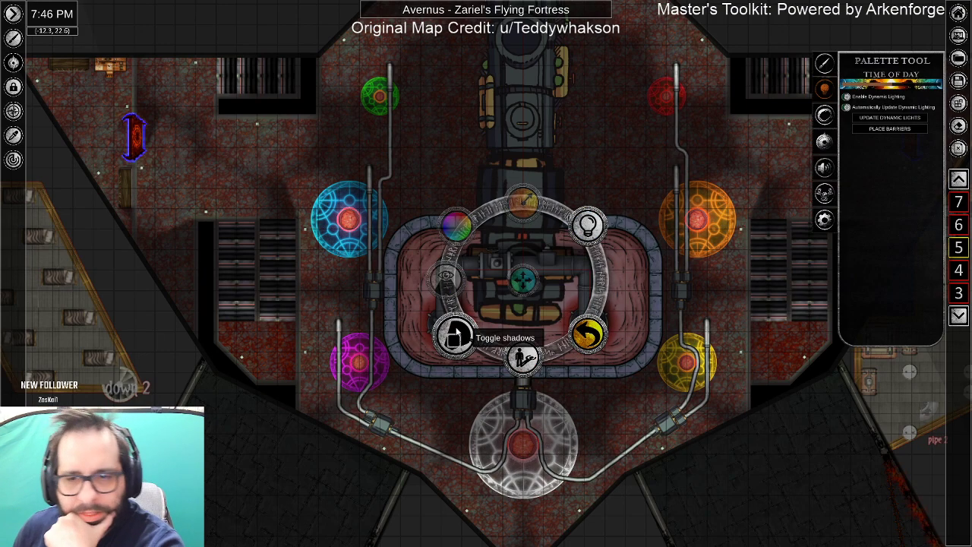
scroll(714, 208, "up", 1)
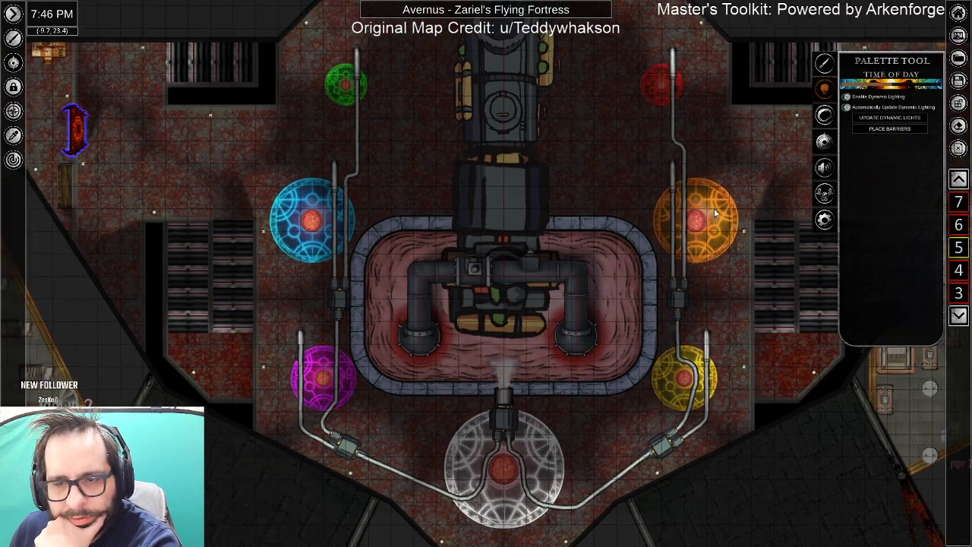
scroll(714, 208, "up", 5)
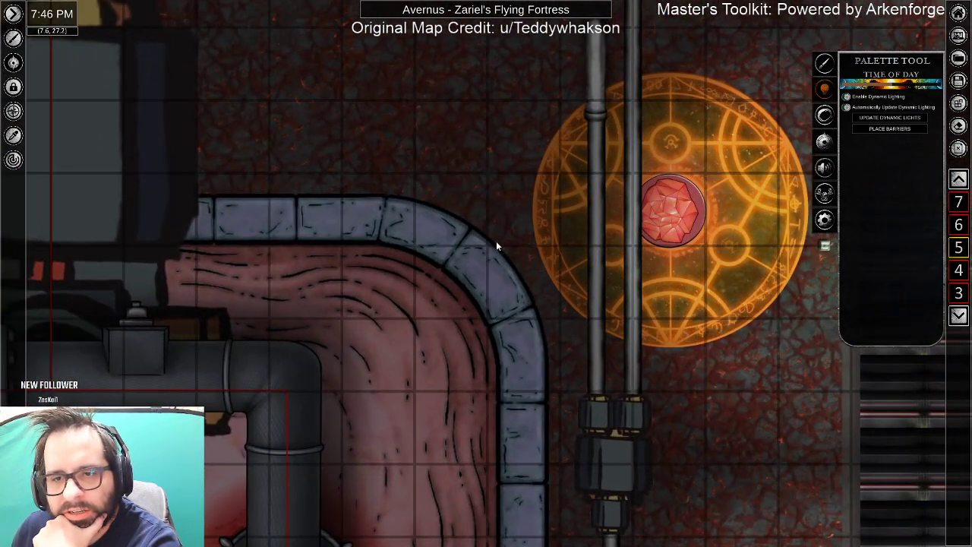
scroll(676, 382, "down", 5)
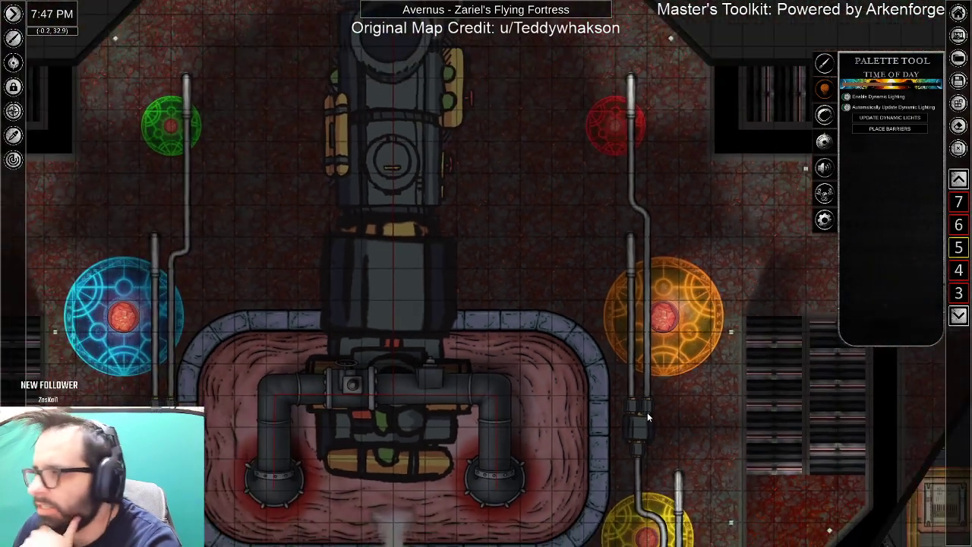
Move the unlocked light northwest of the engine room up one level to level 6.
scroll(647, 416, "down", 4)
scroll(572, 338, "up", 2)
left_click_drag(572, 339, 643, 456)
right_click(408, 200)
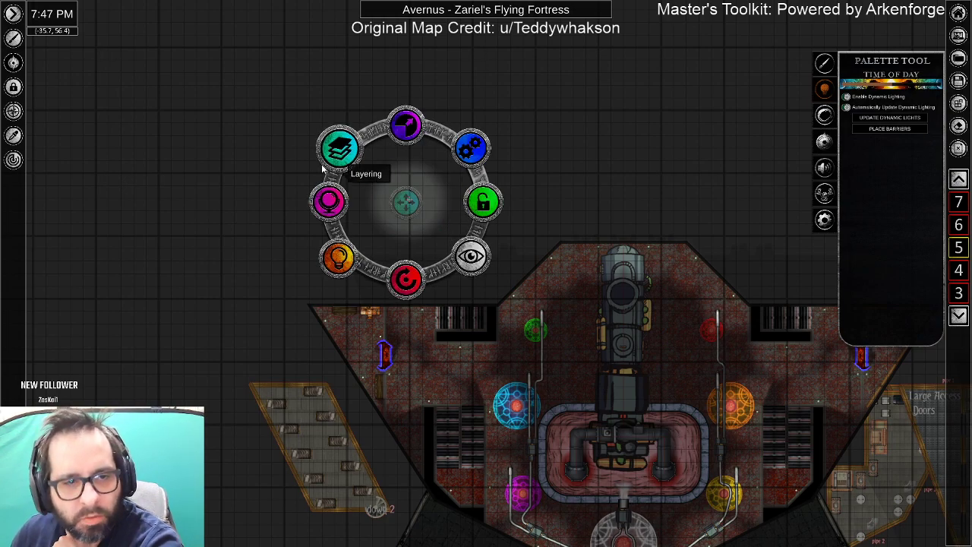
left_click(341, 149)
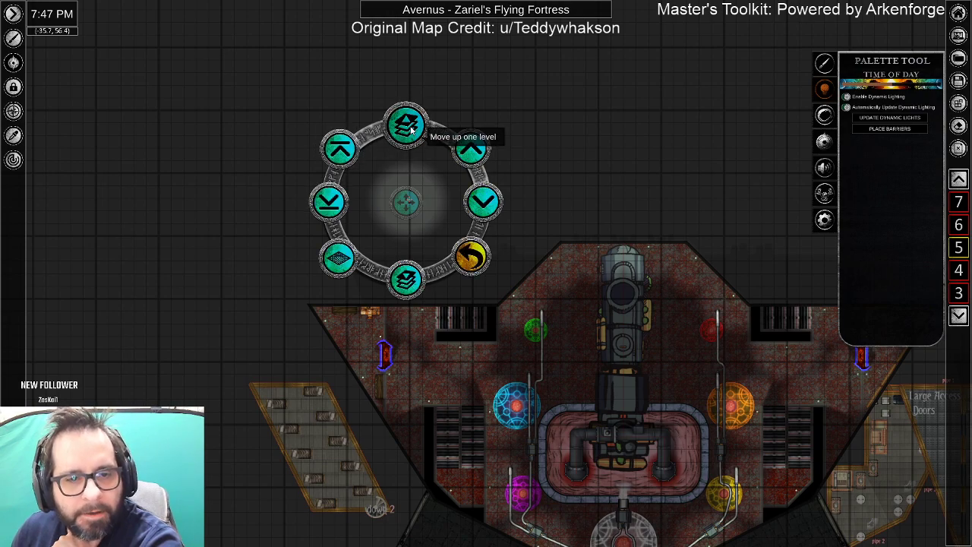
mouse_move(514, 357)
left_mouse_down()
mouse_move(529, 322)
mouse_move(507, 364)
left_mouse_up()
Place lights on the east and west walls of the northwest room and rotate them to face into the room.
scroll(506, 363, "up", 4)
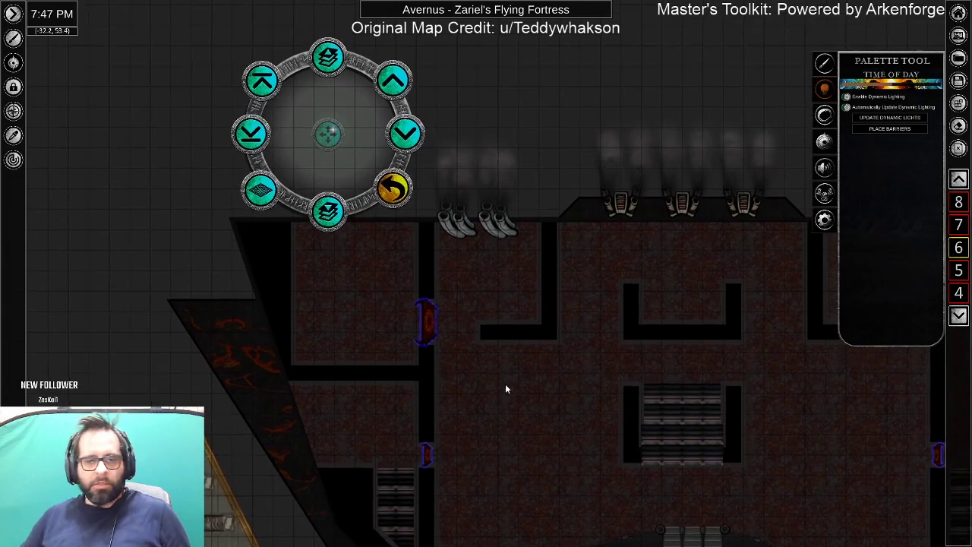
left_click_drag(280, 75, 391, 273)
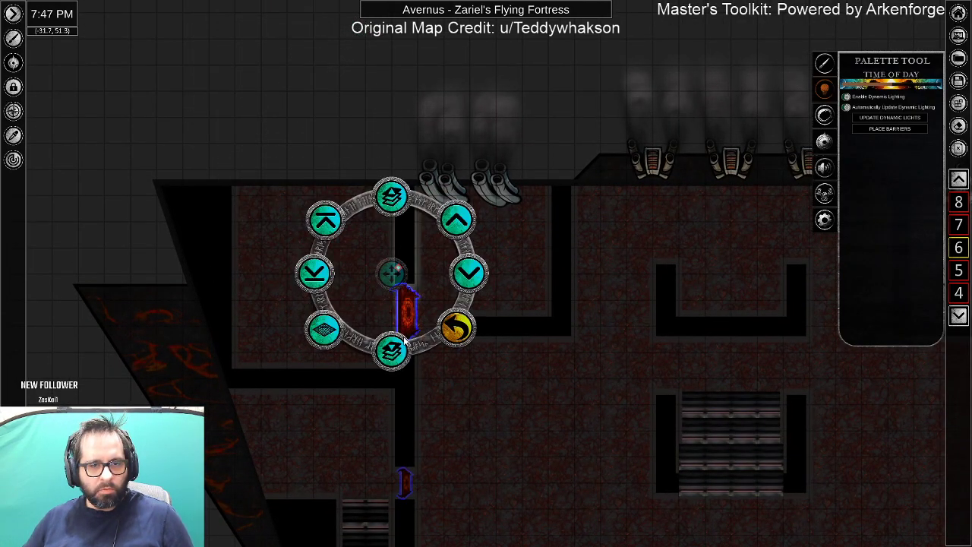
left_click(447, 329)
left_click_drag(396, 348, 234, 272)
left_click_drag(232, 354, 255, 181)
Place lights on the east wall and slanted west wall of the room directly south, rotating each to match its wall.
left_click_drag(368, 335, 408, 118)
left_click_drag(273, 56, 433, 240)
left_click_drag(433, 314, 440, 148)
left_click_drag(432, 239, 287, 239)
left_click_drag(292, 307, 258, 160)
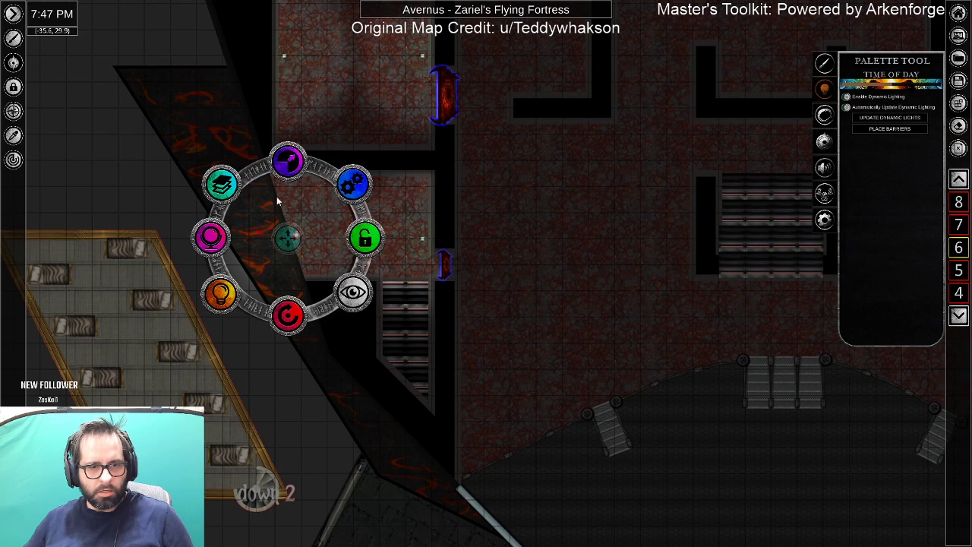
Place lights along the main hall's western wall and on the west end of the northwestern wall block, rotating the latter to match.
left_click_drag(290, 239, 447, 372)
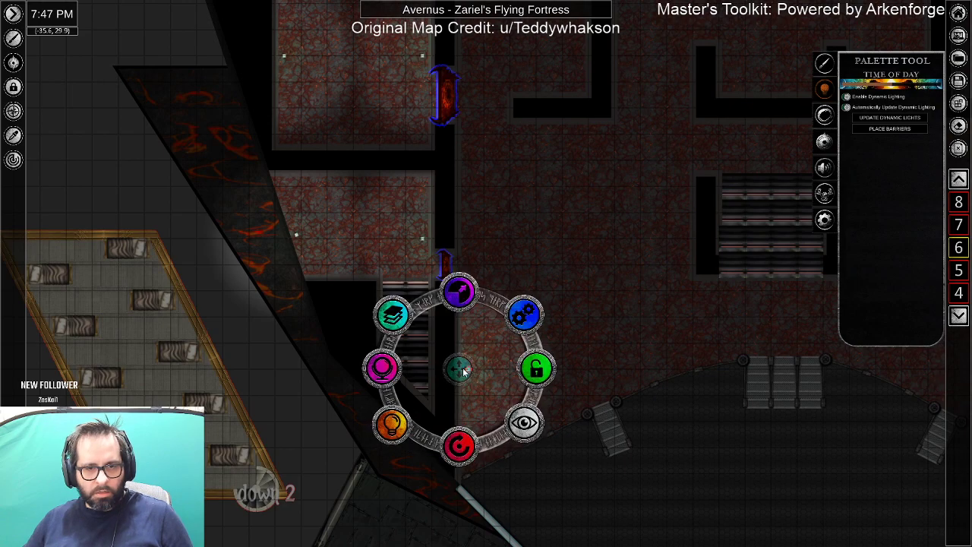
left_click_drag(458, 370, 514, 108)
left_click_drag(510, 188, 513, 48)
Place a light on the east side of the northwestern dividing wall and another below the middle exhaust, rotated to face south.
left_click_drag(530, 87, 520, 306)
left_click_drag(548, 254, 593, 240)
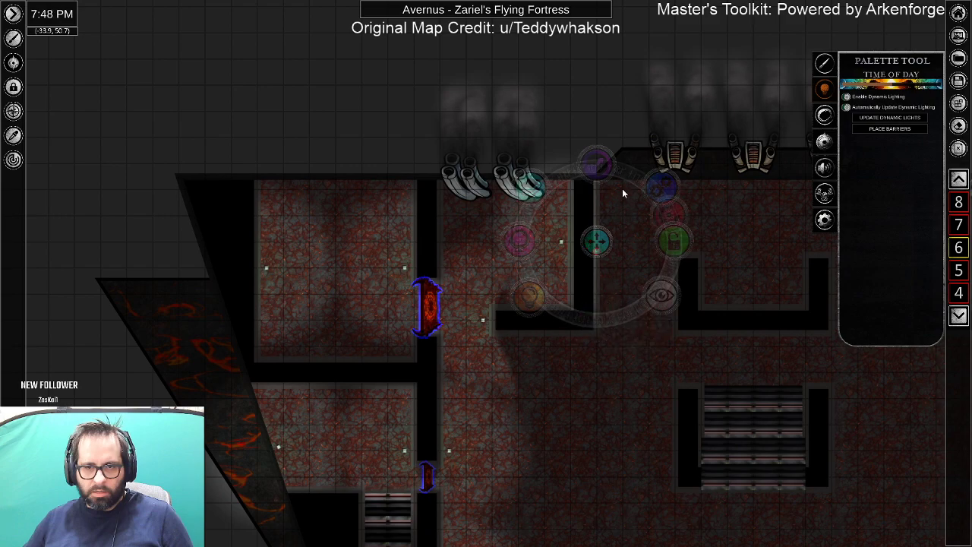
left_click_drag(600, 242, 758, 185)
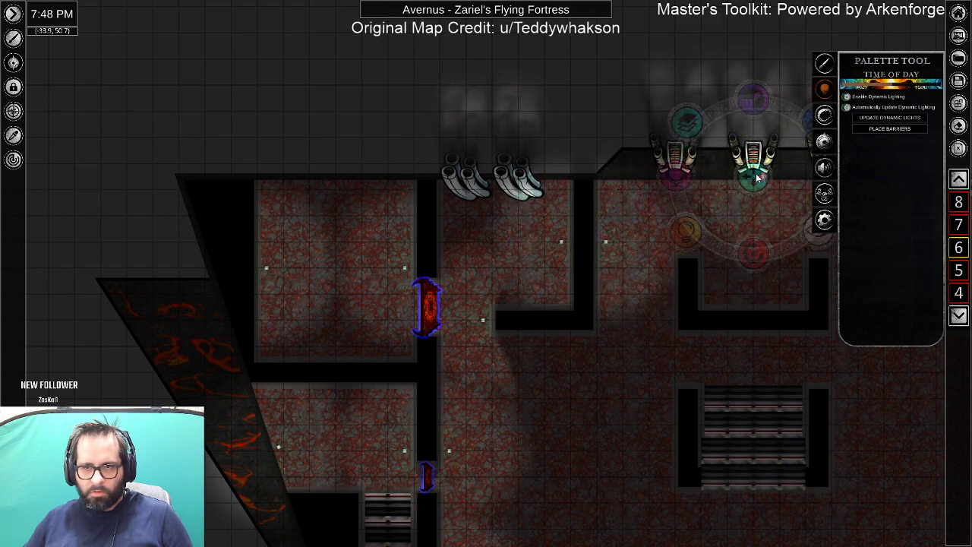
scroll(784, 209, "up", 2)
scroll(784, 209, "up", 4)
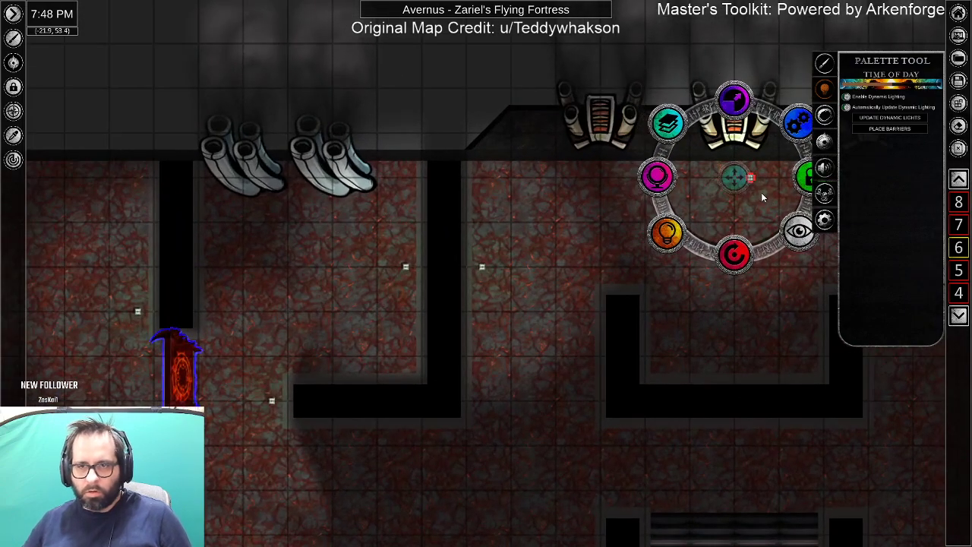
left_click_drag(721, 146, 721, 140)
left_click_drag(731, 219, 570, 136)
Place lights inside the U-shaped alcove and on the dividing wall east of it, rotating each away from its wall.
left_click_drag(768, 289, 471, 261)
left_click_drag(429, 119, 424, 450)
left_click_drag(423, 527, 441, 346)
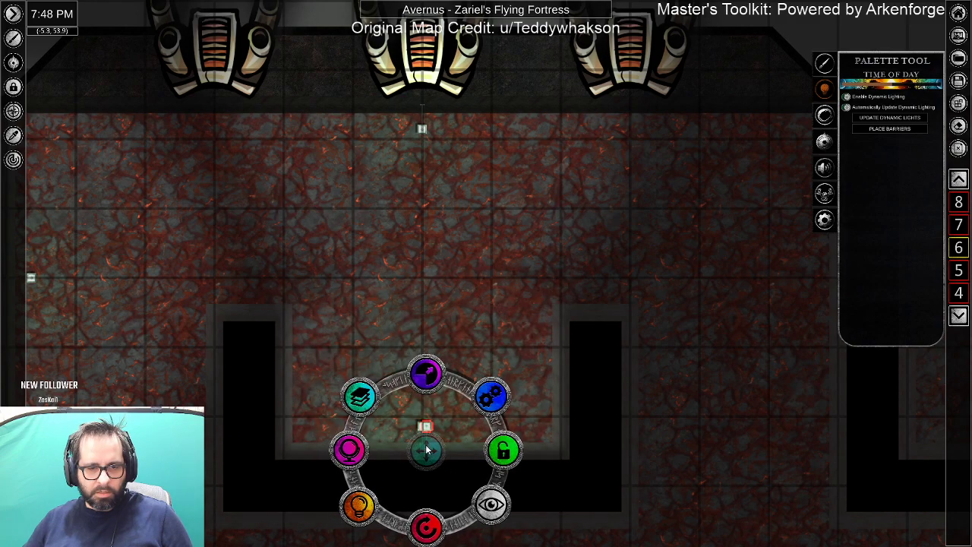
left_click_drag(425, 453, 833, 282)
mouse_move(835, 350)
left_mouse_down()
mouse_move(900, 319)
mouse_move(912, 289)
mouse_move(883, 298)
left_mouse_up()
Place a light on the east side of the northeastern dividing wall and rotate it to face east.
left_click_drag(373, 339, 57, 297)
scroll(520, 434, "down", 3)
scroll(342, 436, "down", 3)
left_click_drag(322, 446, 349, 404)
left_click_drag(499, 306, 531, 308)
left_click_drag(531, 386, 532, 224)
Place lights at the east end of the northeastern wall block and along the hall's eastern wall around the southern banner.
left_click_drag(525, 305, 609, 392)
left_click_drag(434, 416, 322, 304)
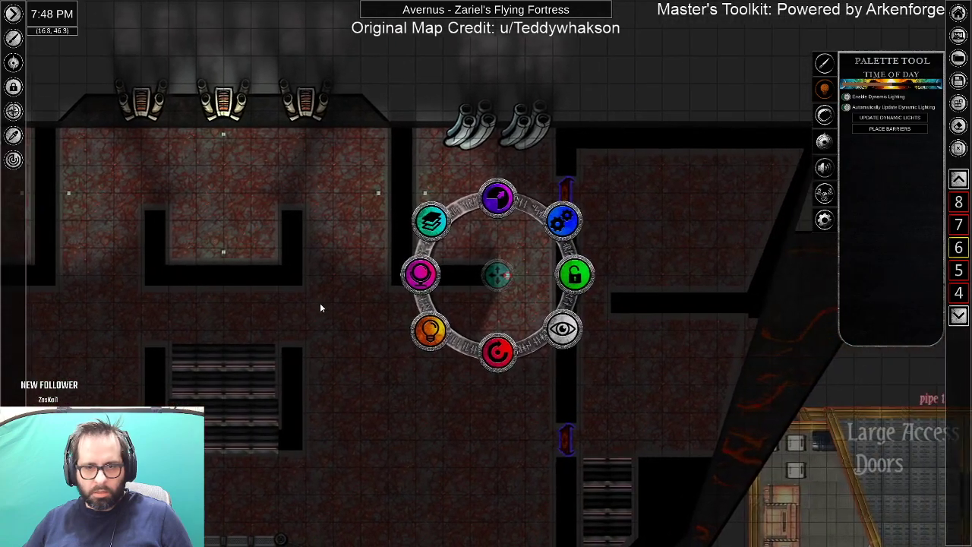
left_click_drag(530, 356, 550, 412)
left_click_drag(553, 482, 560, 304)
left_click_drag(361, 417, 504, 213)
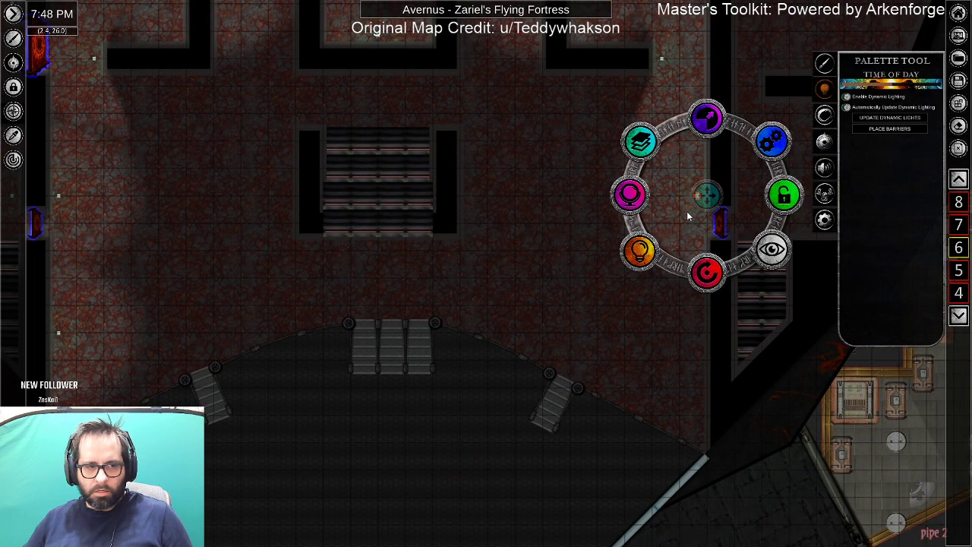
left_click_drag(707, 198, 708, 335)
left_click_drag(456, 421, 562, 235)
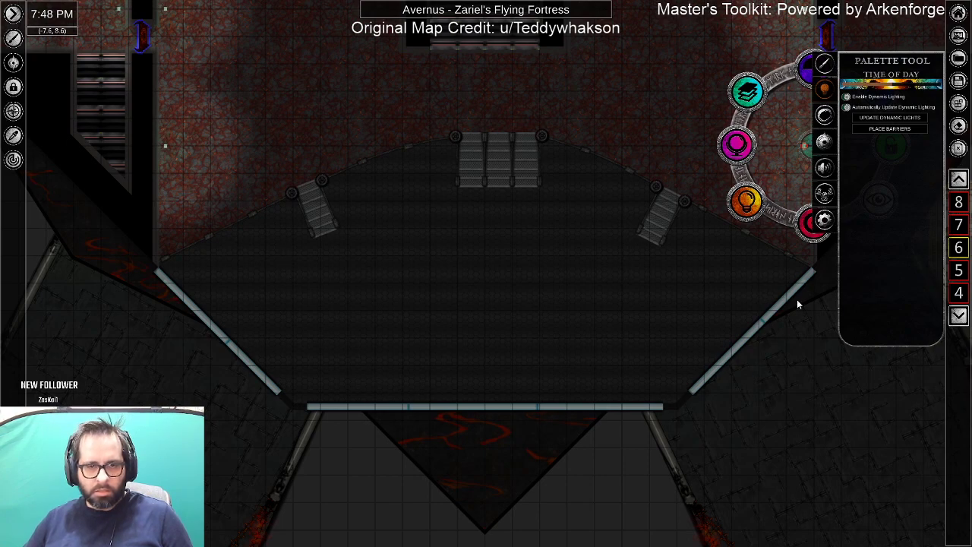
Place lights at the south and north ends of the central staircase.
left_click_drag(452, 164, 407, 400)
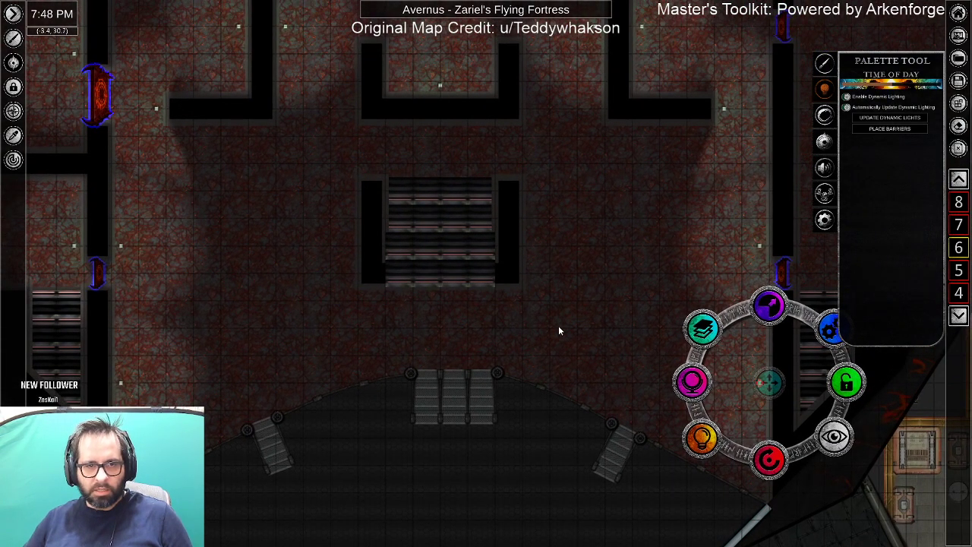
scroll(428, 282, "up", 4)
scroll(460, 314, "up", 2)
scroll(460, 315, "down", 4)
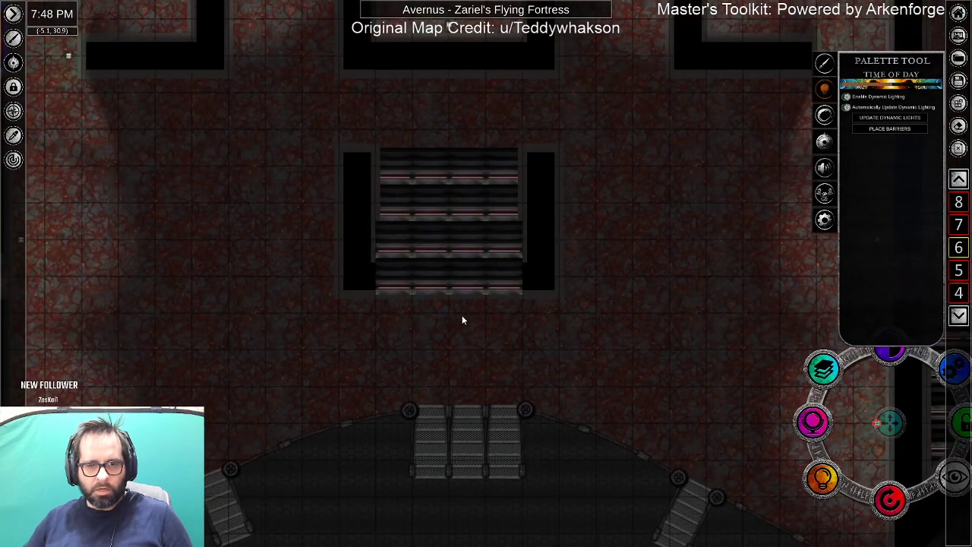
scroll(460, 320, "down", 2)
left_click_drag(539, 336, 454, 301)
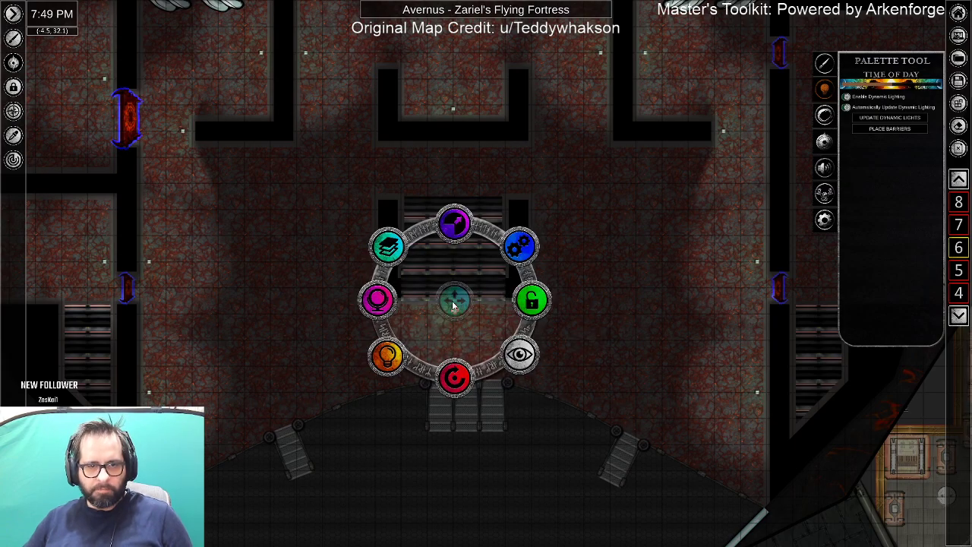
left_click_drag(455, 301, 457, 150)
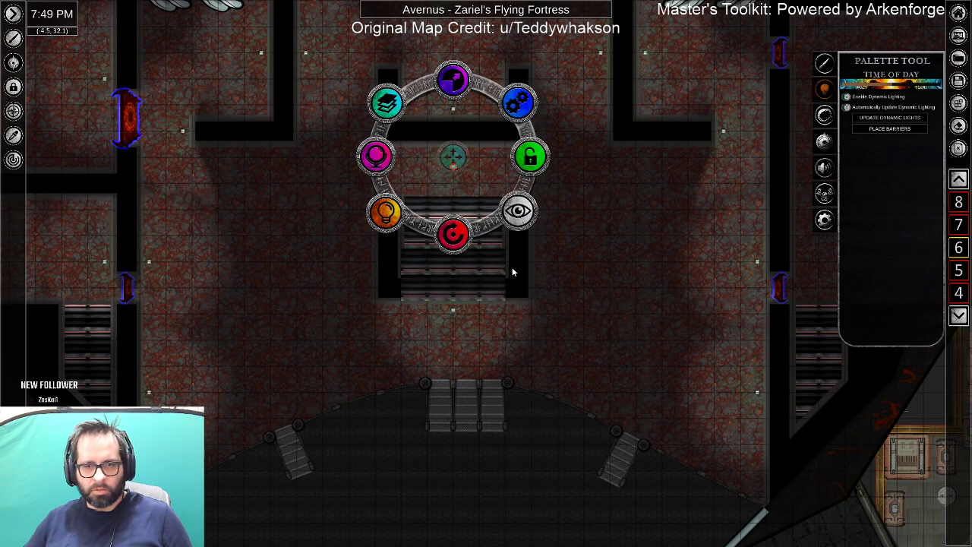
Place lights on the east and west sides of the central staircase, rotated outward, and nudge its northern light farther north.
left_click_drag(454, 156, 531, 241)
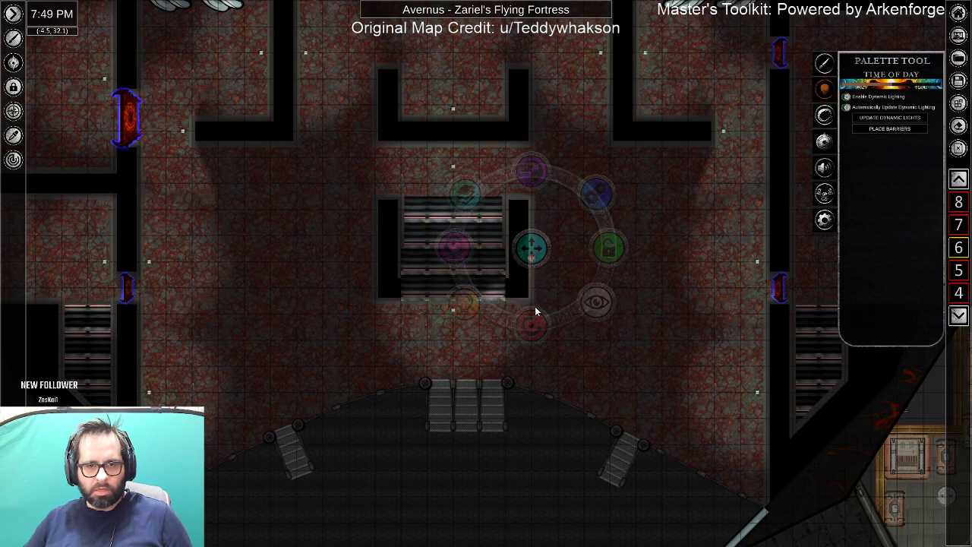
left_click_drag(618, 257, 619, 257)
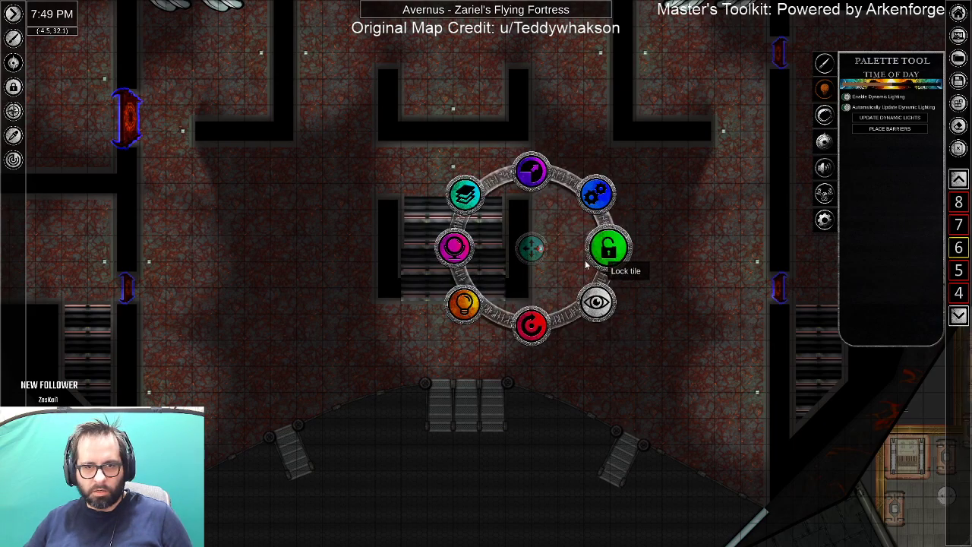
left_click_drag(533, 247, 374, 250)
left_click_drag(379, 323, 386, 164)
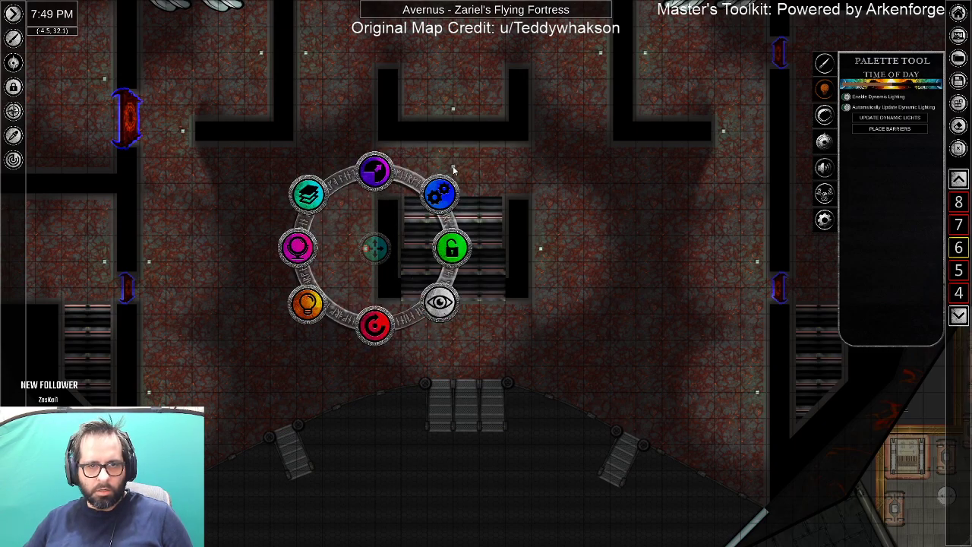
left_click(454, 169)
left_click_drag(455, 159, 458, 154)
Place a copy of the light north of the central staircase outside the hull, just east of the three exhausts.
left_click_drag(635, 191, 623, 446)
left_click(443, 406)
left_click_drag(442, 406, 622, 141)
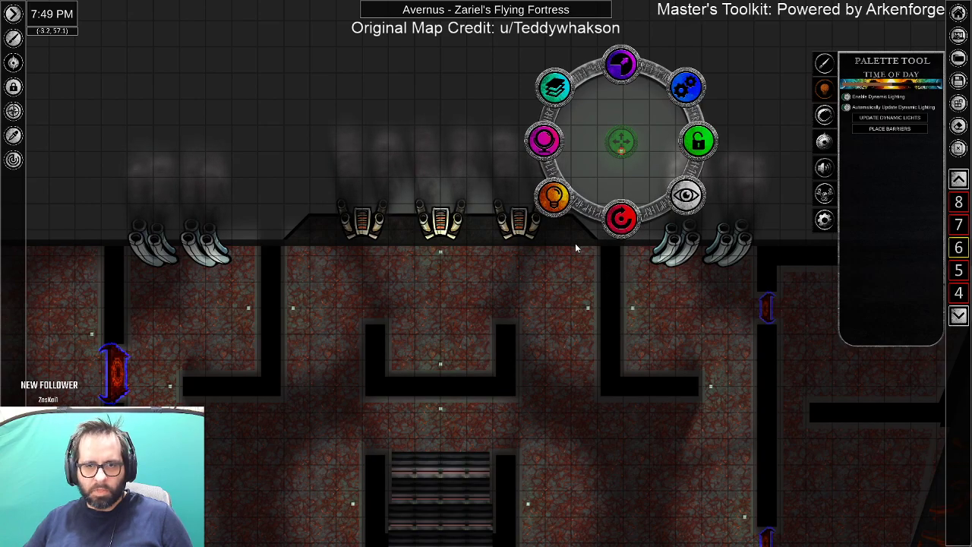
Turn on shadows for the outer walls and open the light options of the corner pieces beside the southern window.
left_click(575, 243)
left_click_drag(530, 466, 608, 114)
left_click(465, 322)
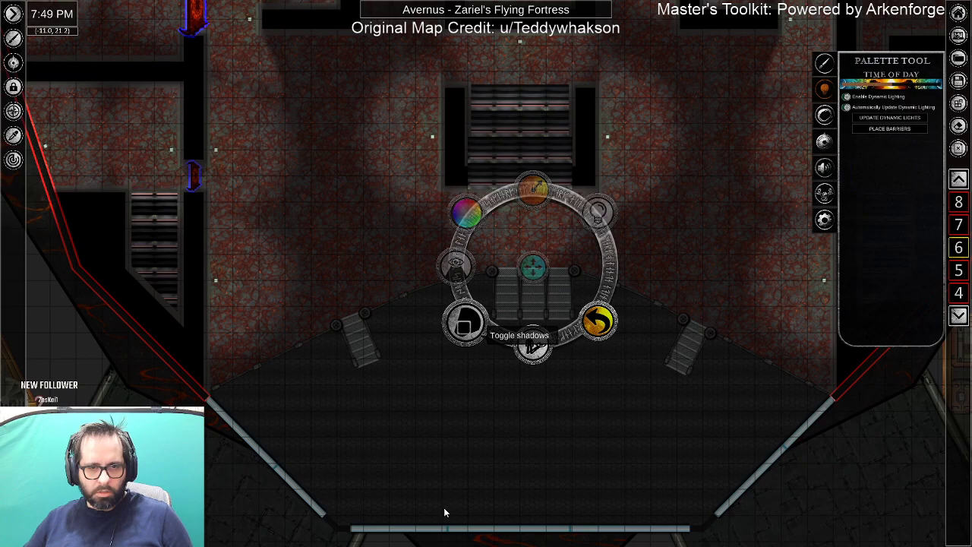
left_click_drag(480, 508, 424, 351)
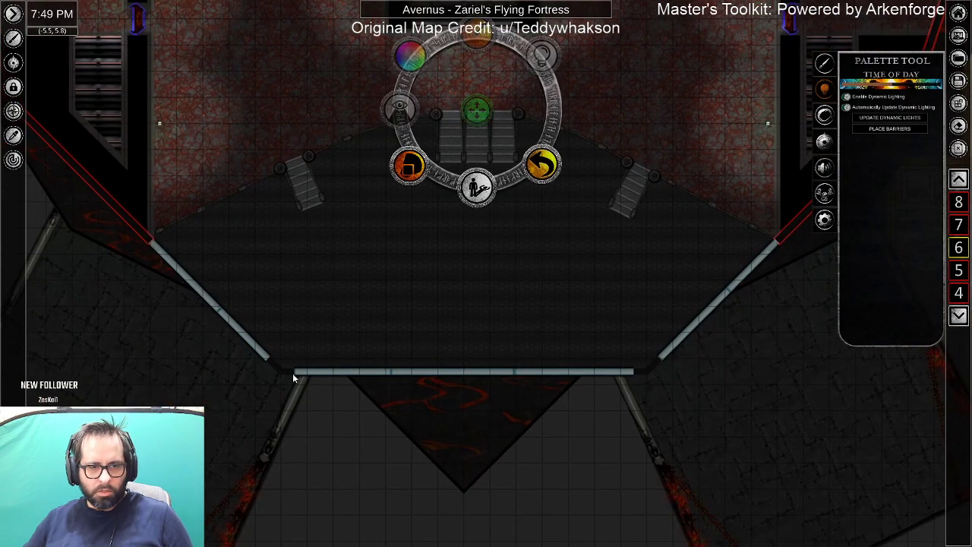
left_click(280, 368)
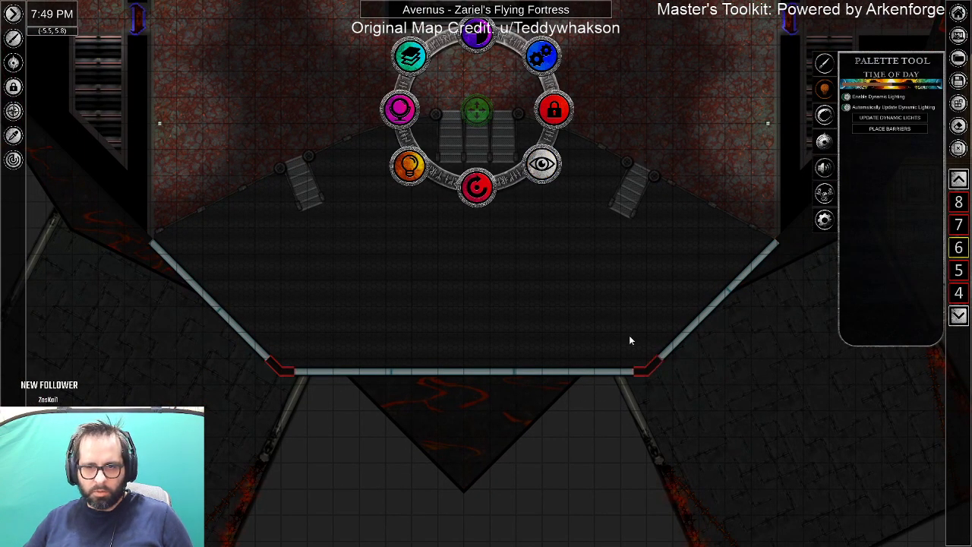
left_click(409, 166)
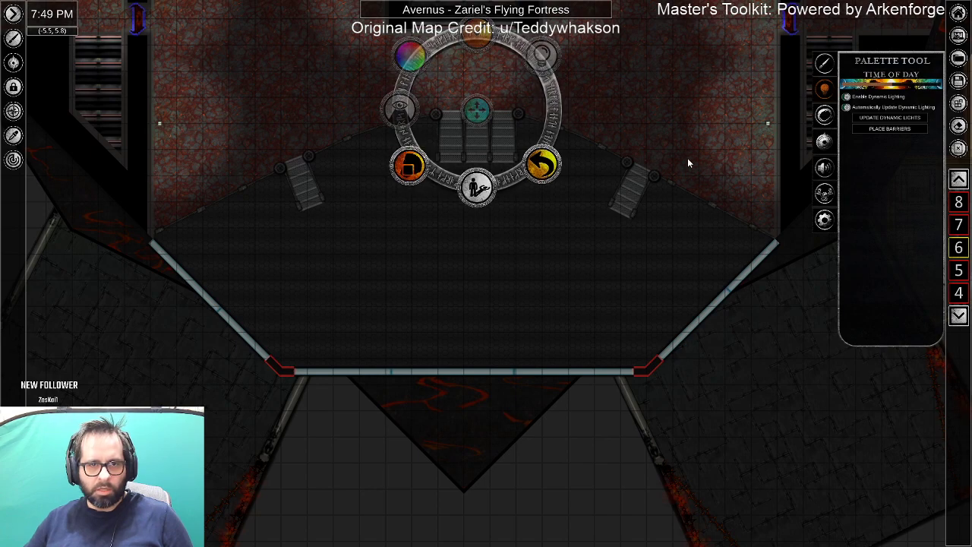
Move the light from outside the hull to the northeast room's west wall, south of the banner, and rotate it.
left_click_drag(693, 151, 435, 544)
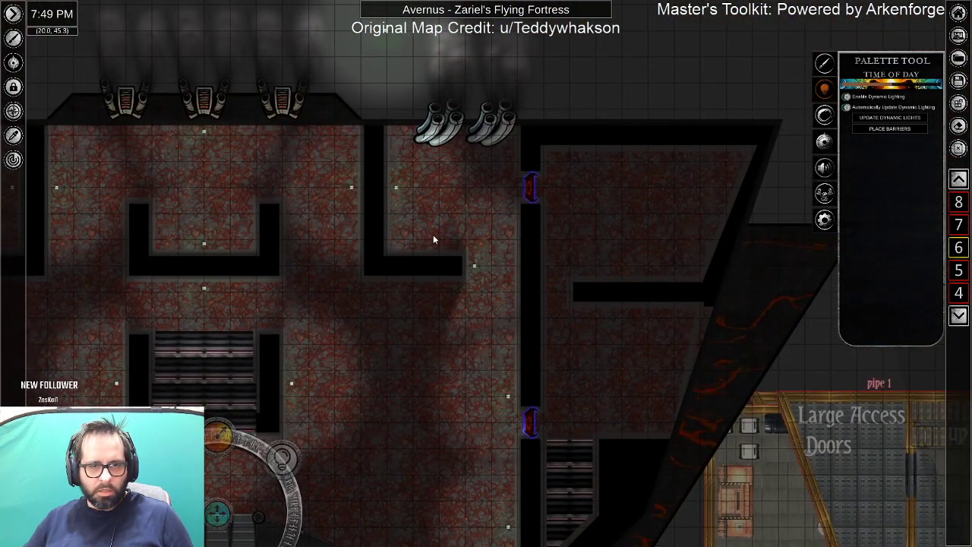
left_click(387, 32)
left_click_drag(387, 32, 405, 49)
left_click_drag(524, 158, 546, 227)
mouse_move(544, 295)
left_mouse_down()
mouse_move(595, 253)
mouse_move(604, 226)
mouse_move(561, 296)
left_mouse_up()
left_click_drag(728, 385, 319, 162)
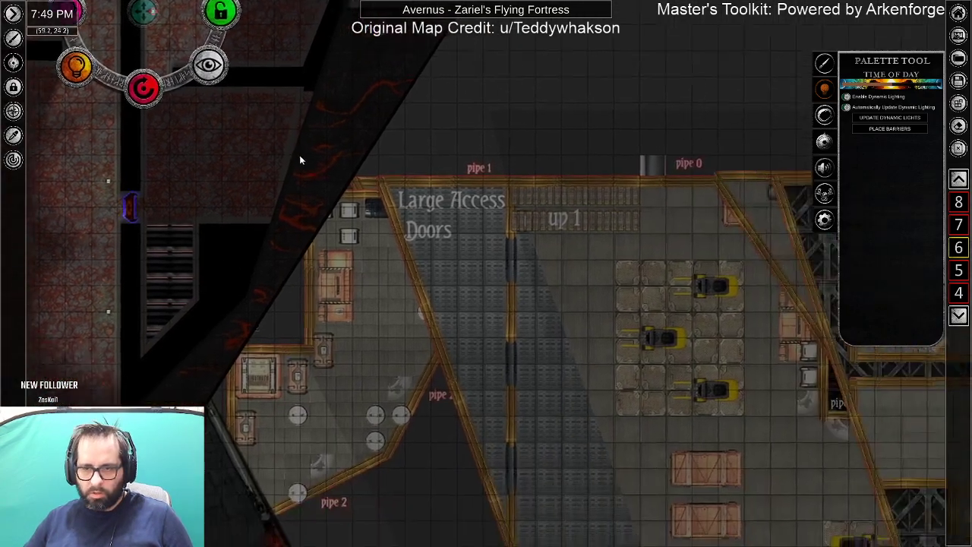
Place a copy of the light on the northeast room's slanted east wall and rotate it to match the wall's angle.
left_click_drag(713, 309, 497, 273)
left_click_drag(717, 373, 80, 236)
left_click_drag(610, 291, 923, 456)
left_click_drag(283, 339, 907, 445)
left_click_drag(183, 259, 491, 329)
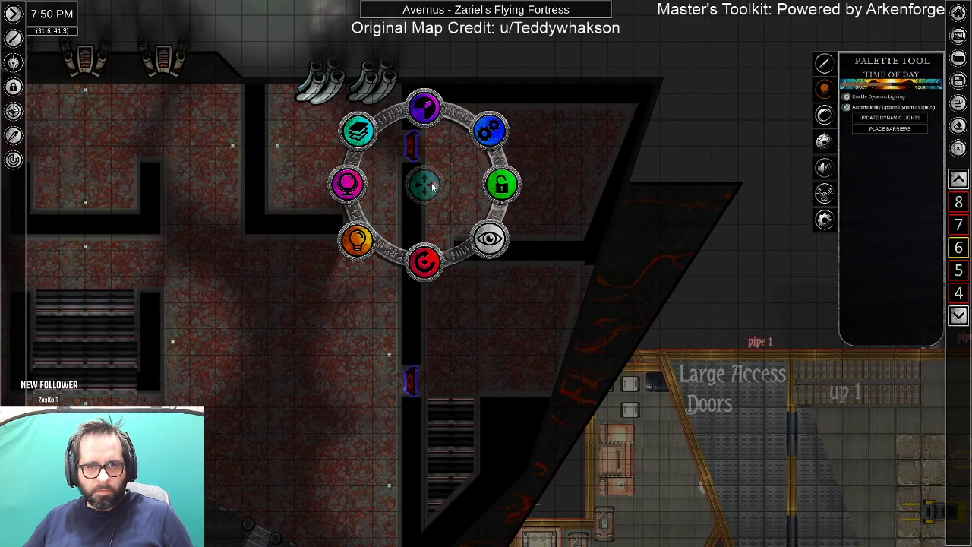
mouse_move(584, 192)
left_mouse_down()
mouse_move(610, 185)
mouse_move(595, 184)
left_mouse_up()
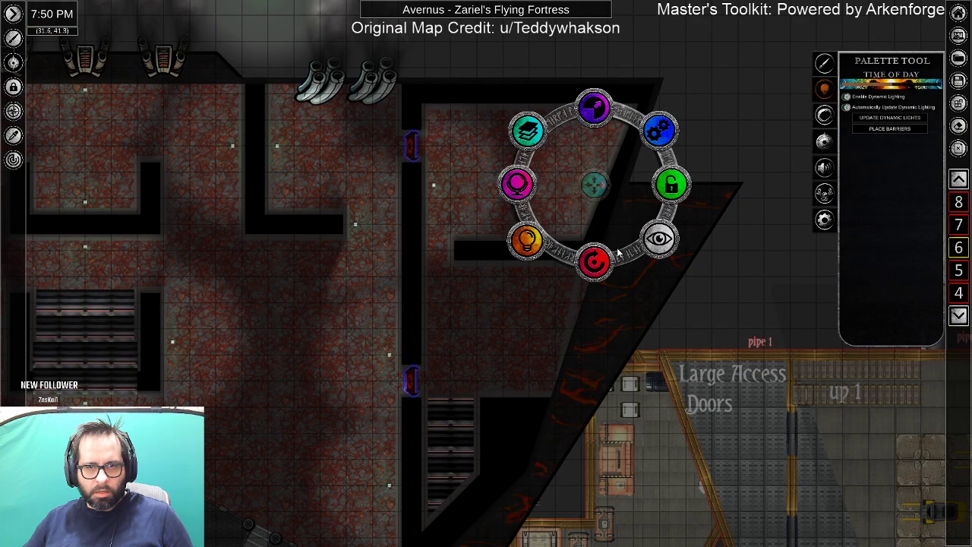
left_click_drag(595, 262, 638, 123)
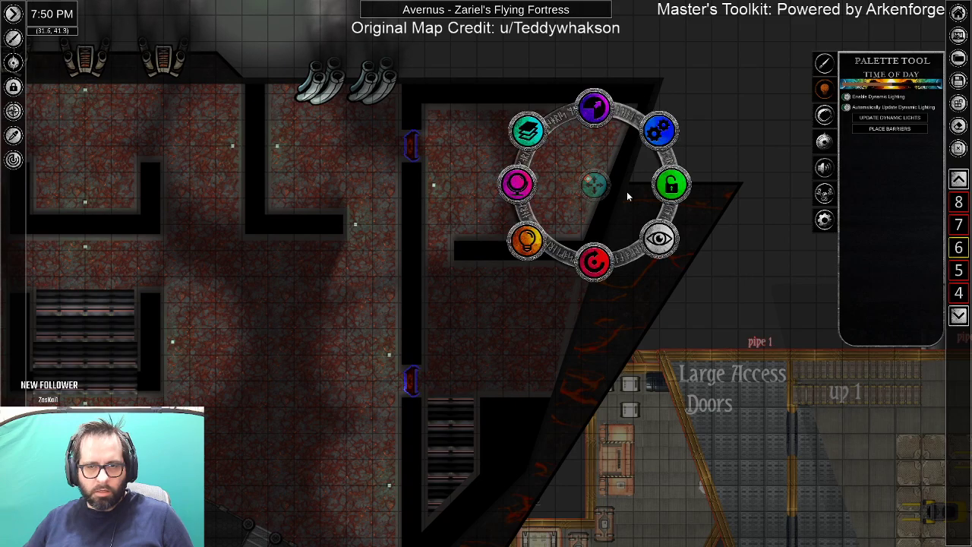
scroll(607, 199, "up", 5)
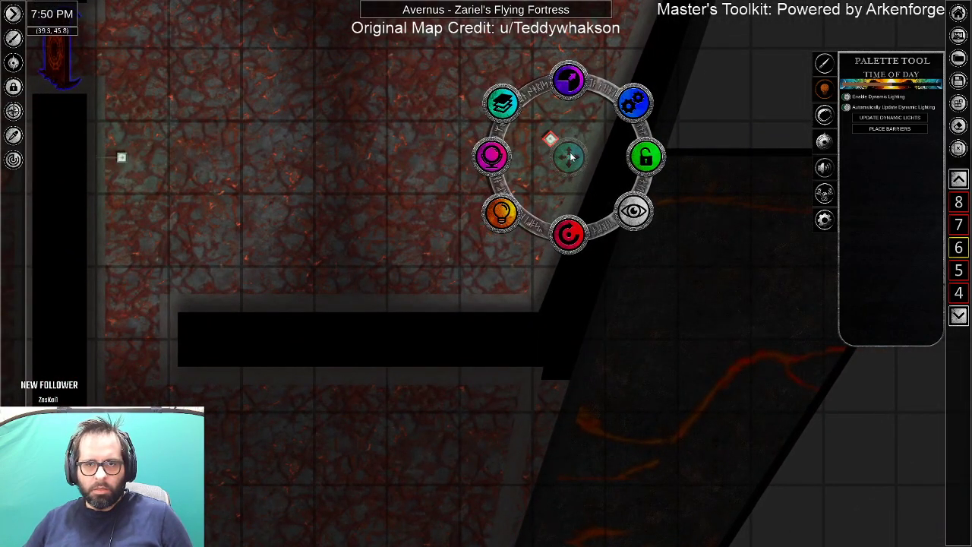
left_click_drag(577, 155, 614, 118)
left_click_drag(605, 199, 633, 200)
Move the light on the northeast room's west wall slightly farther north.
left_click_drag(458, 206, 565, 240)
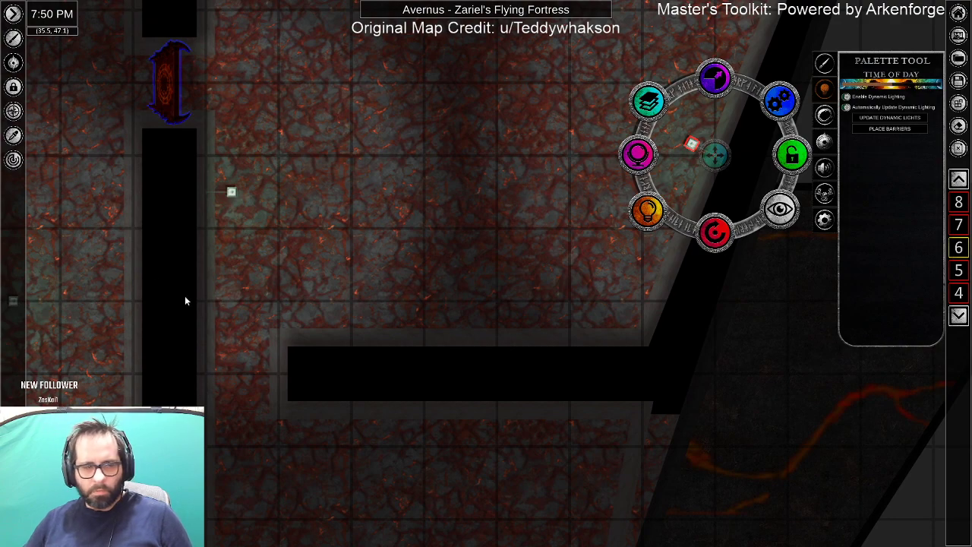
left_click(232, 194)
left_click_drag(204, 191, 205, 160)
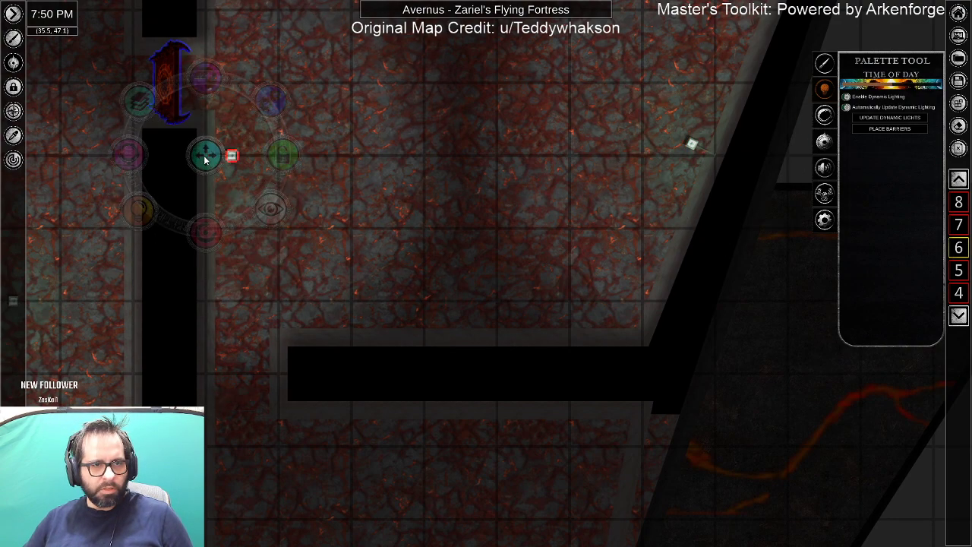
Place copies of the light on the slanted east wall and the west wall of the room just south of the northeast room.
left_click(692, 143)
mouse_move(635, 333)
left_mouse_down()
mouse_move(595, 504)
mouse_move(597, 494)
left_mouse_up()
mouse_move(605, 417)
left_mouse_down()
mouse_move(667, 114)
mouse_move(638, 6)
left_mouse_up()
mouse_move(631, 94)
left_mouse_down()
mouse_move(631, 195)
mouse_move(640, 196)
left_mouse_up()
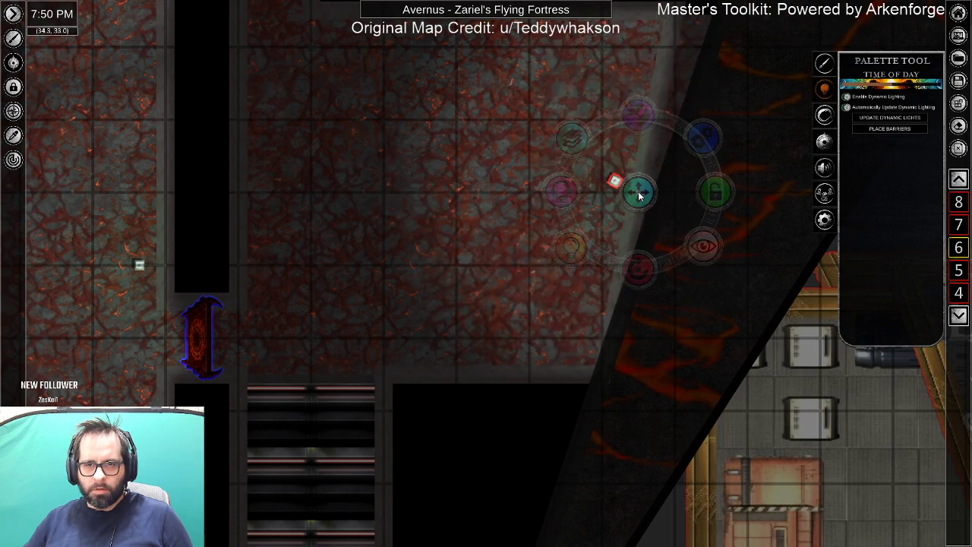
left_click_drag(640, 265, 662, 277)
mouse_move(644, 199)
left_mouse_down()
mouse_move(366, 174)
mouse_move(215, 113)
left_mouse_up()
left_click_drag(241, 188, 240, 191)
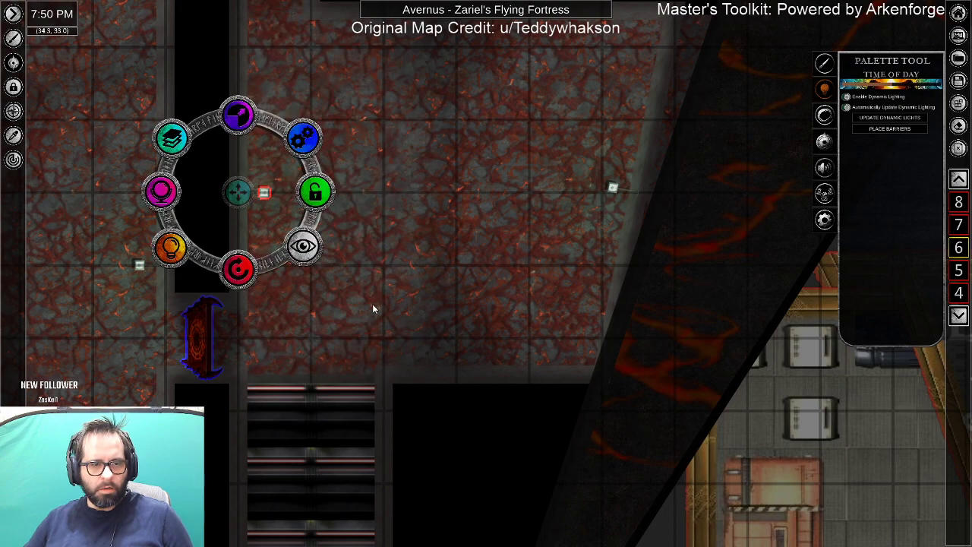
Examine the lighting around the eastern angled staircase and check how it lines up with the level below.
scroll(445, 327, "down", 5)
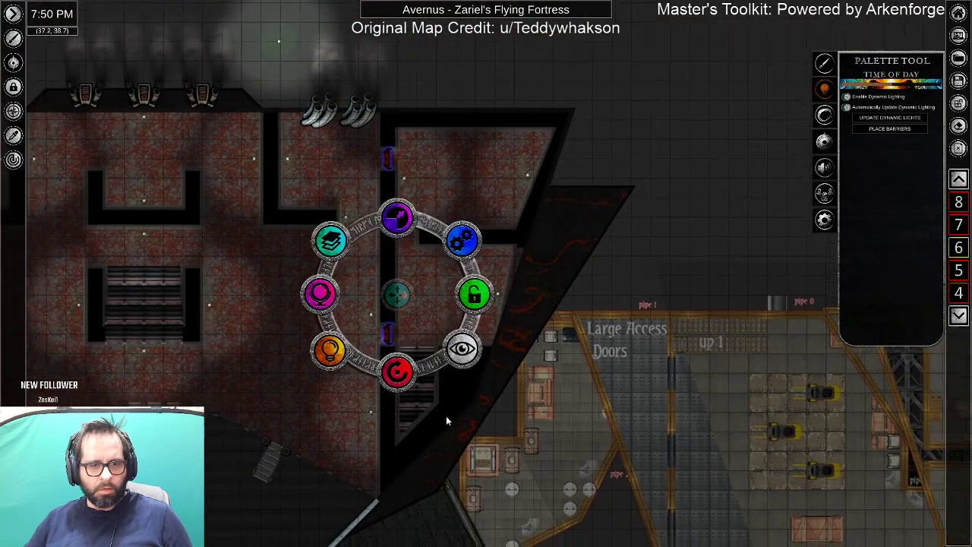
left_click_drag(445, 417, 586, 417)
scroll(581, 423, "up", 3)
scroll(547, 433, "up", 5)
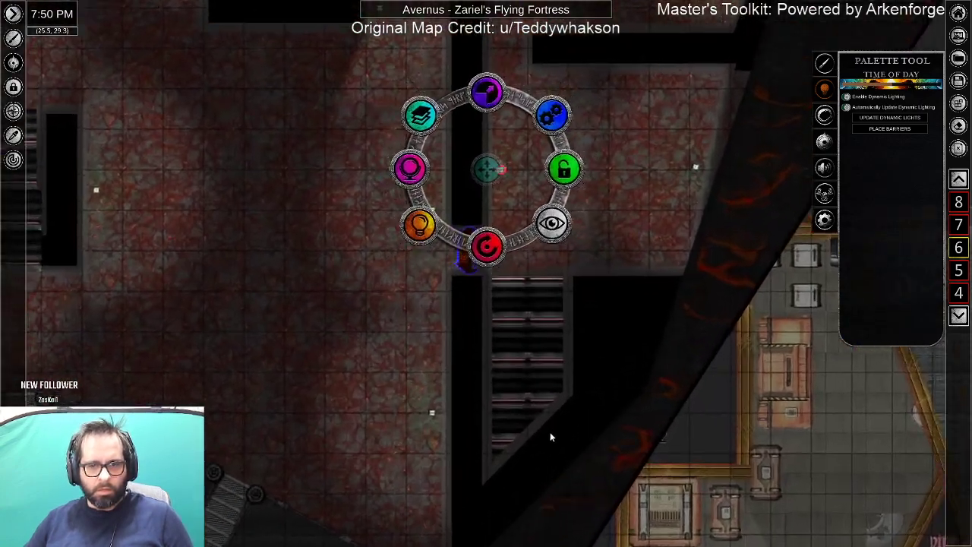
scroll(548, 440, "up", 1)
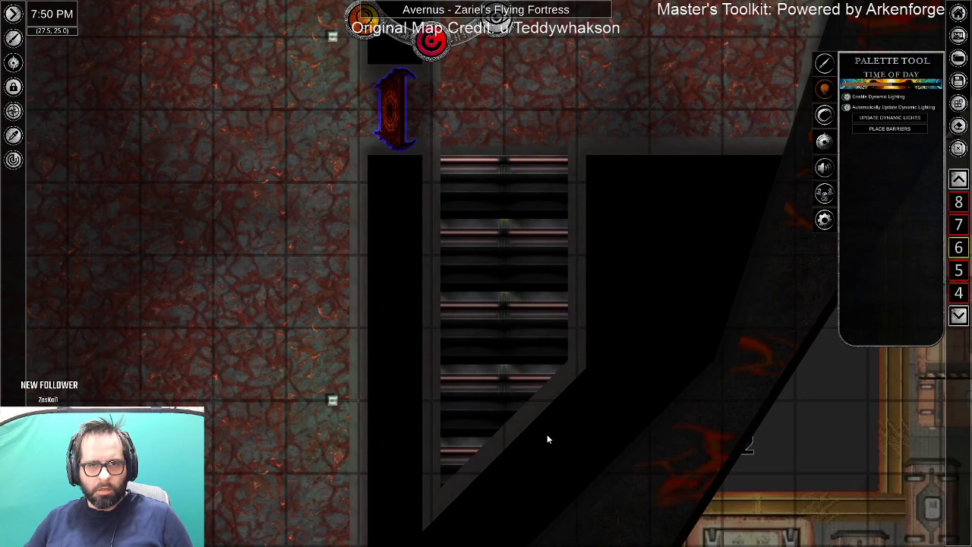
scroll(547, 439, "up", 2)
left_click_drag(547, 439, 618, 507)
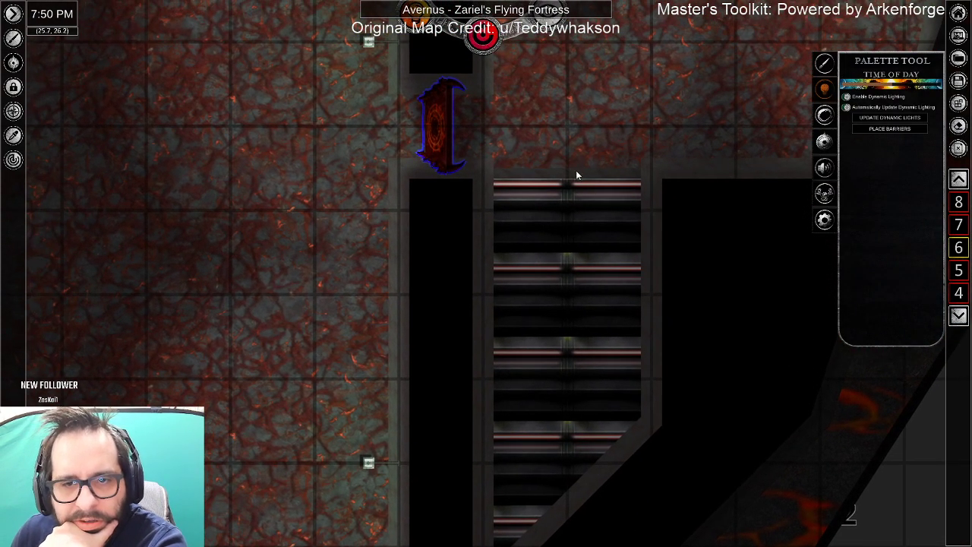
scroll(581, 194, "down", 3)
scroll(589, 241, "down", 7)
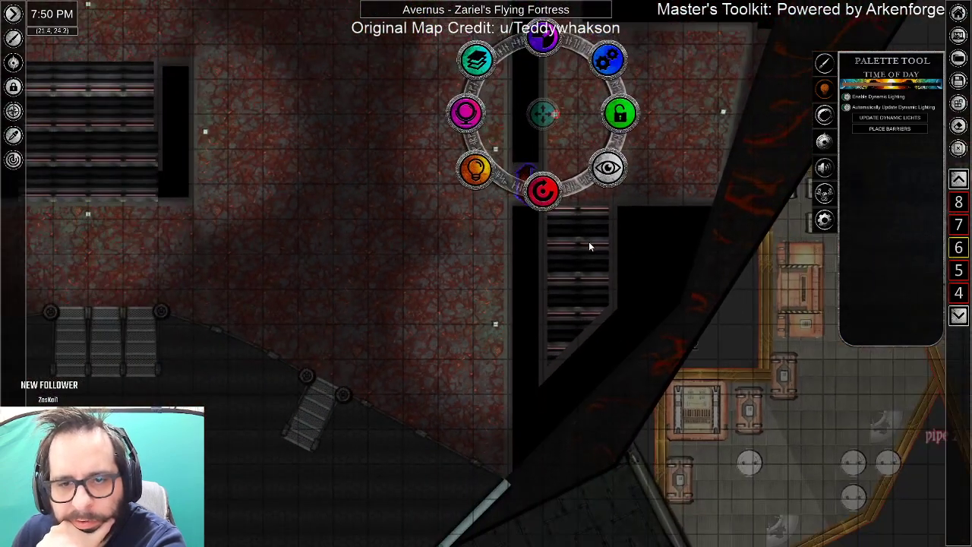
left_click_drag(704, 279, 99, 234)
left_click_drag(592, 315, 902, 424)
left_click_drag(162, 313, 459, 360)
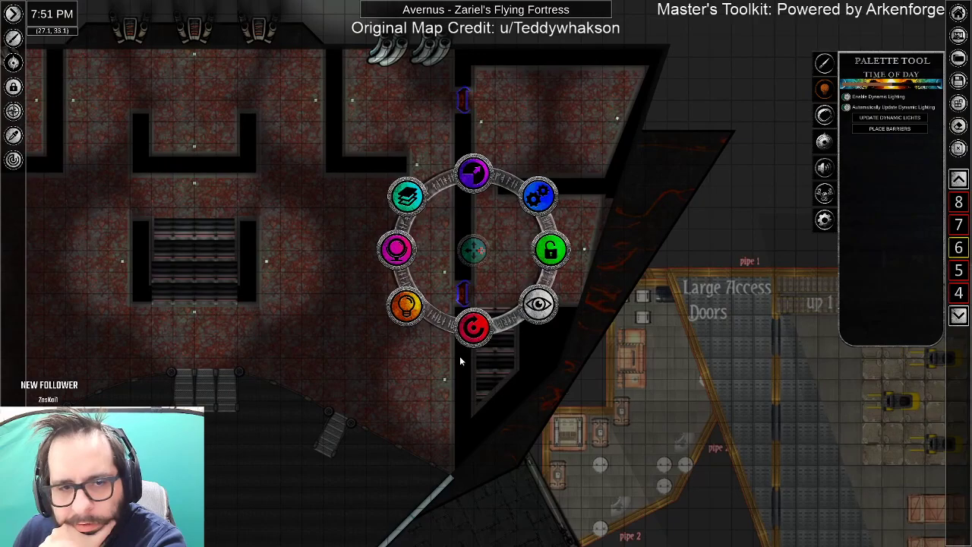
scroll(534, 369, "up", 3)
scroll(506, 289, "up", 3)
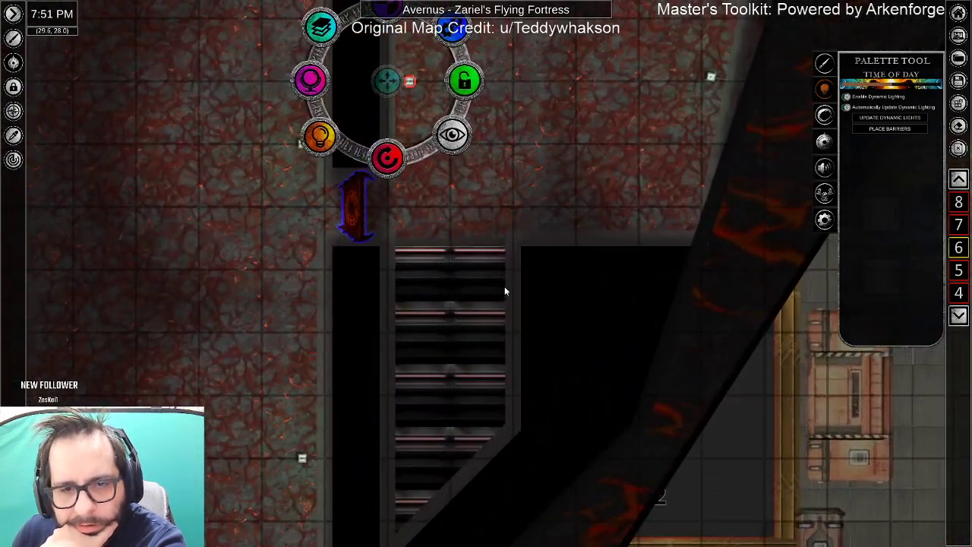
scroll(449, 274, "up", 1)
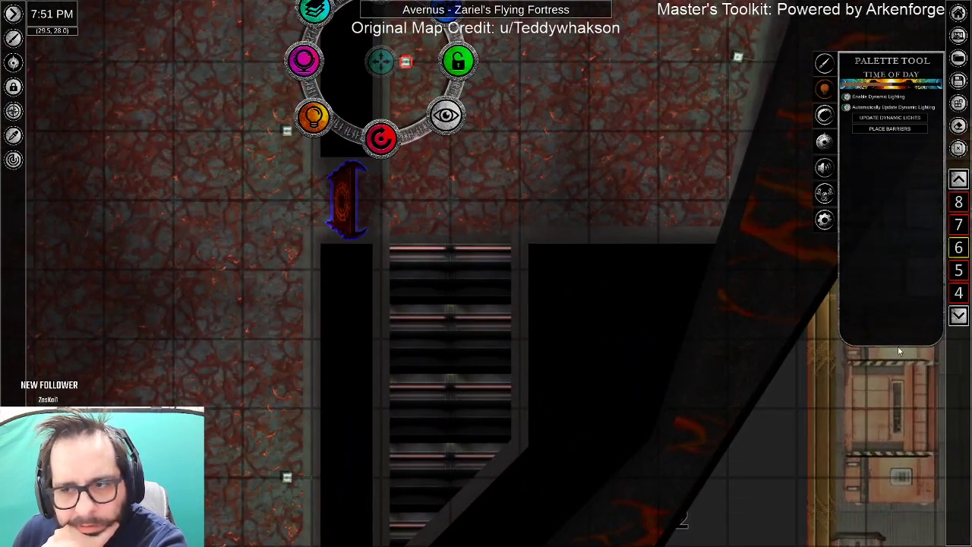
left_click(959, 317)
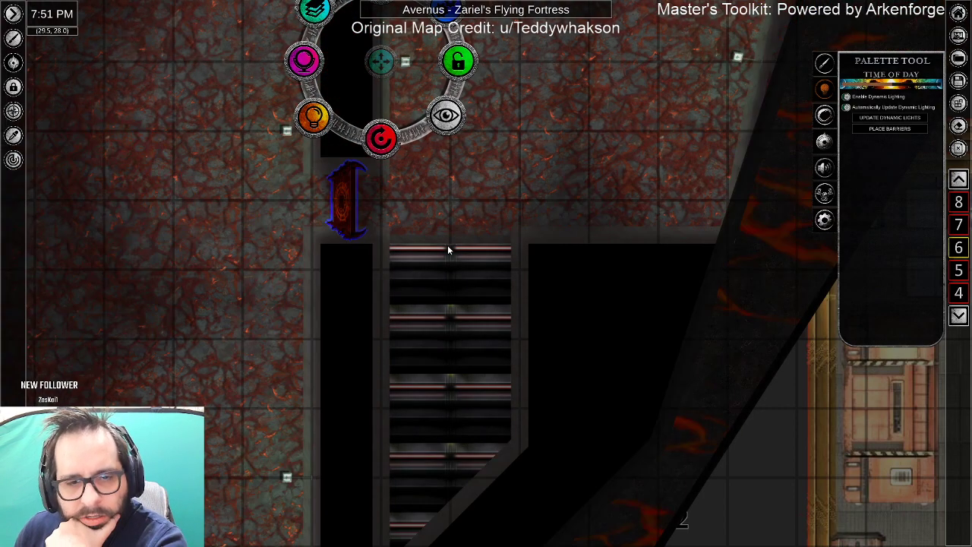
Sample the red stone floor texture and draw a thin polygon of it across the top of the eastern angled staircase.
left_click(13, 135)
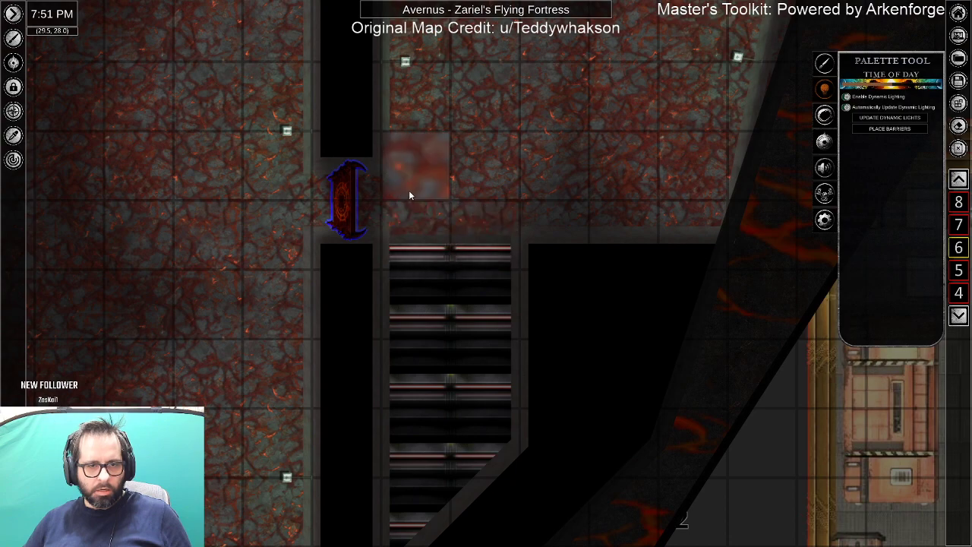
left_click(704, 212)
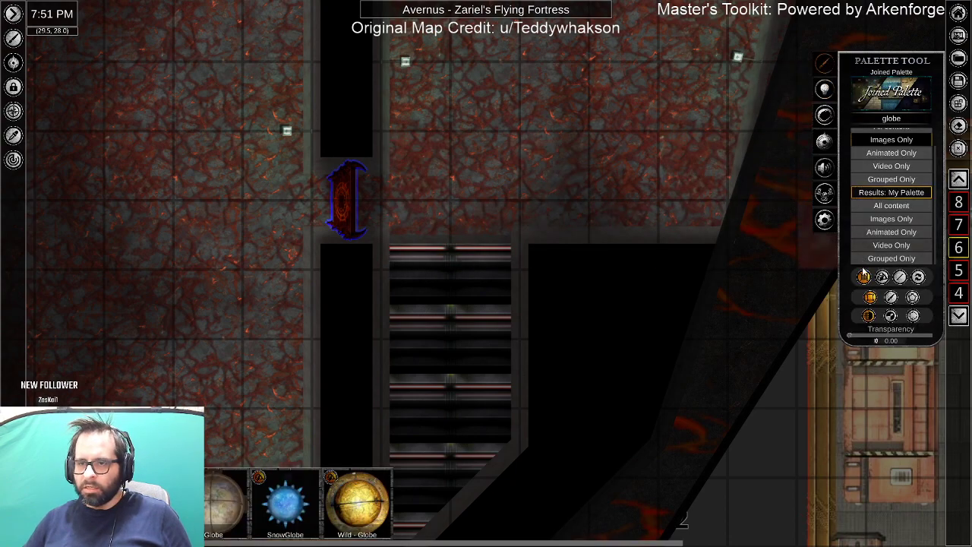
scroll(404, 269, "up", 5)
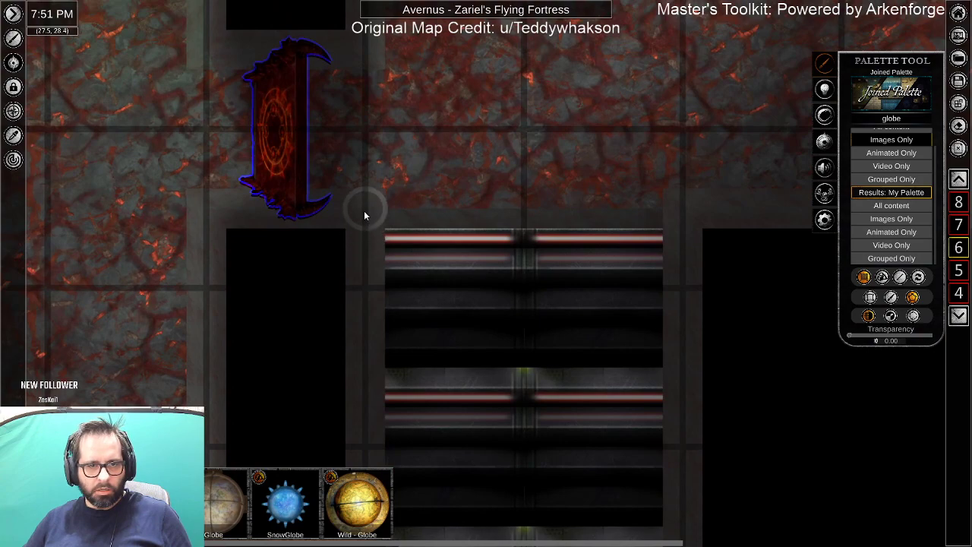
left_click(364, 210)
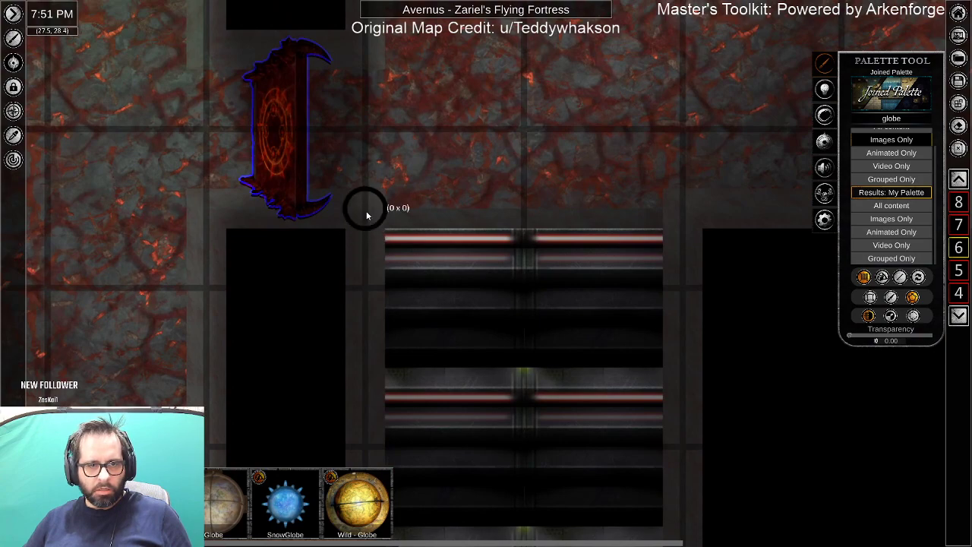
left_click(662, 230)
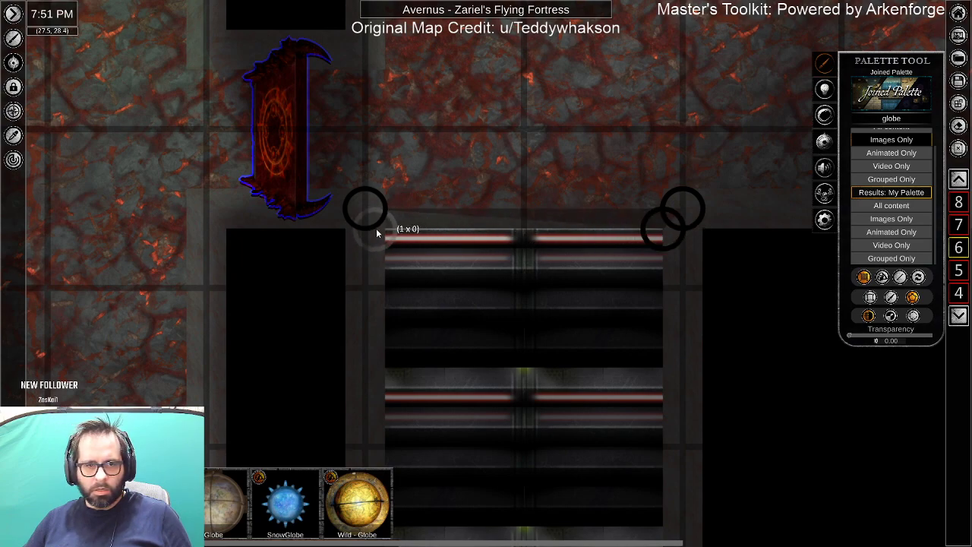
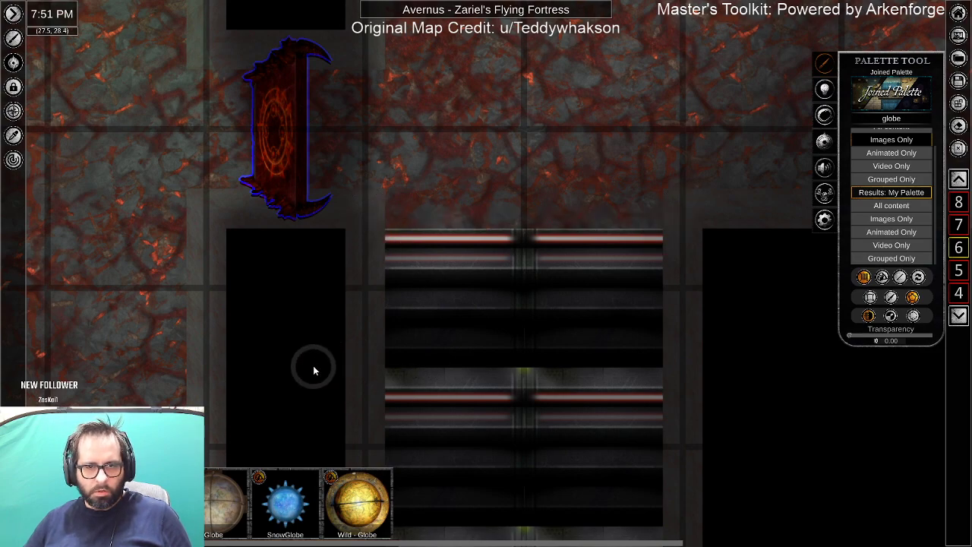
Draw a matching thin floor polygon across the top of the western angled staircase.
scroll(314, 368, "down", 4)
scroll(248, 353, "down", 6)
left_click_drag(139, 341, 902, 275)
left_click_drag(164, 301, 603, 362)
scroll(454, 356, "up", 3)
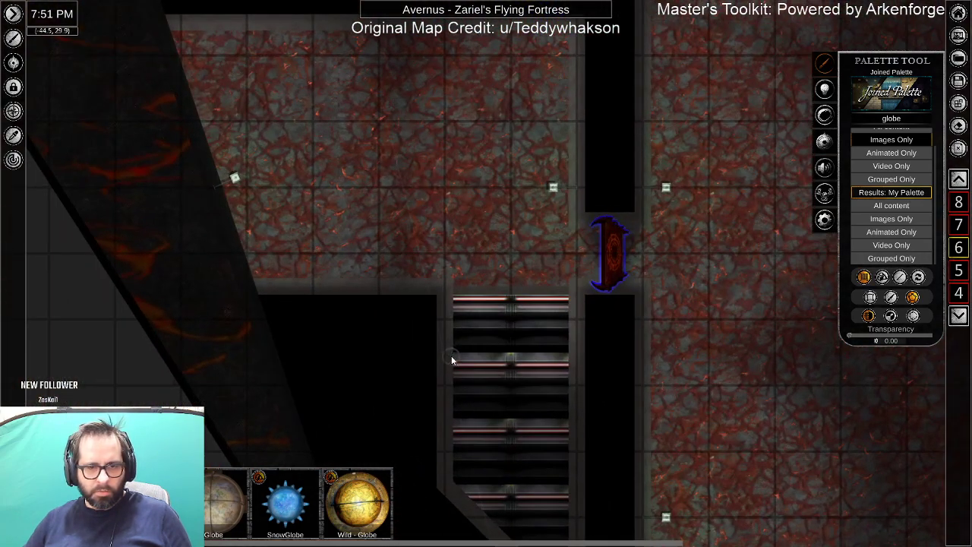
scroll(458, 296, "up", 2)
scroll(455, 297, "up", 3)
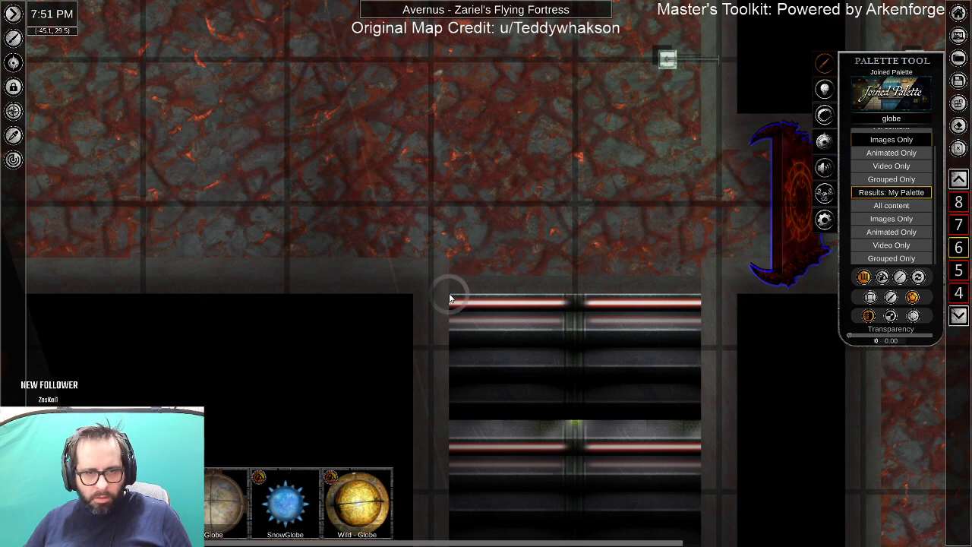
left_click(707, 281)
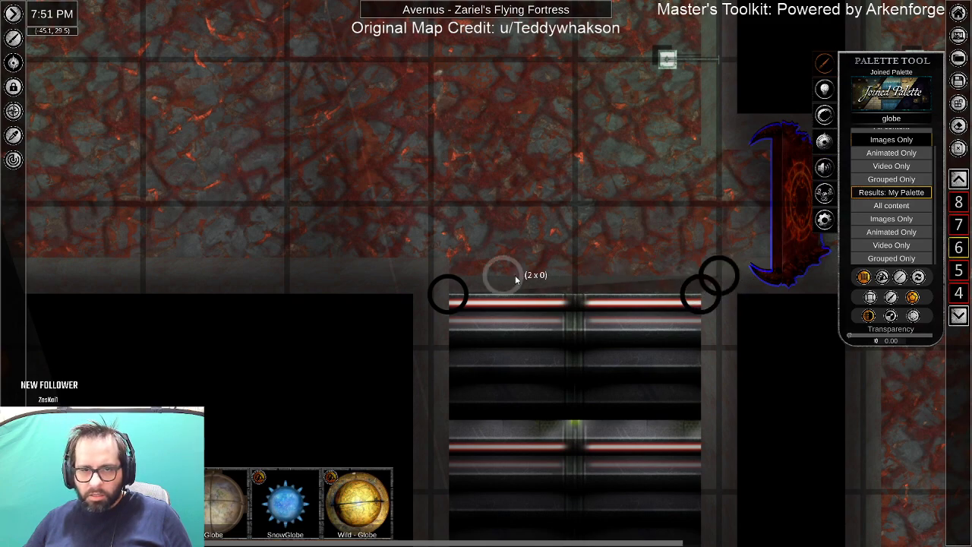
left_click(443, 275)
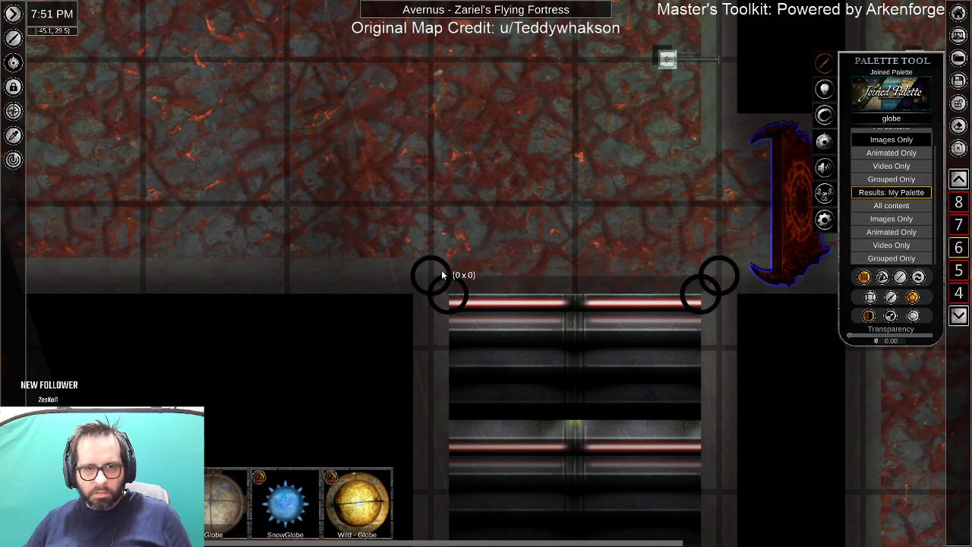
right_click(590, 377)
Raise the light outside the hull to level 7 and place it just south of the wall below the northeastern staircase.
scroll(588, 375, "down", 6)
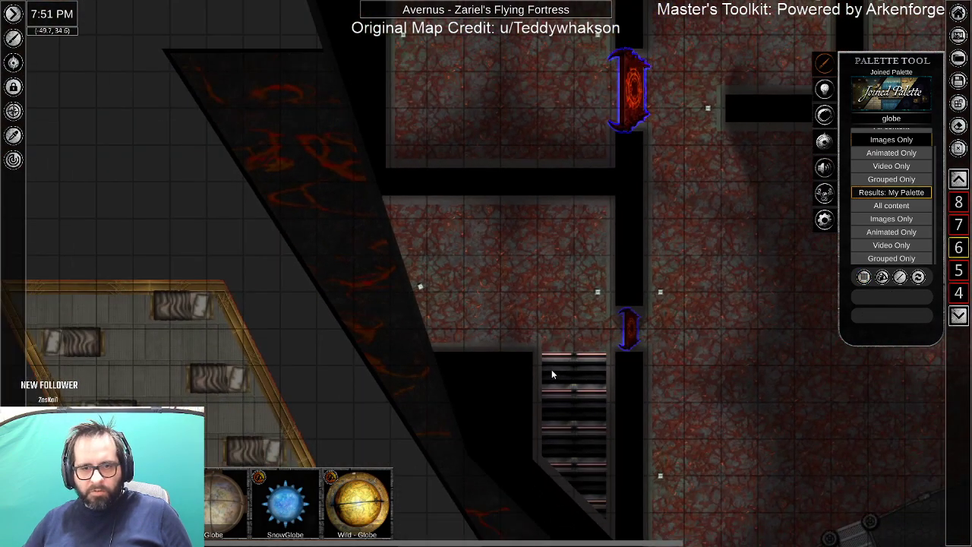
scroll(553, 370, "down", 3)
left_click_drag(757, 376, 558, 421)
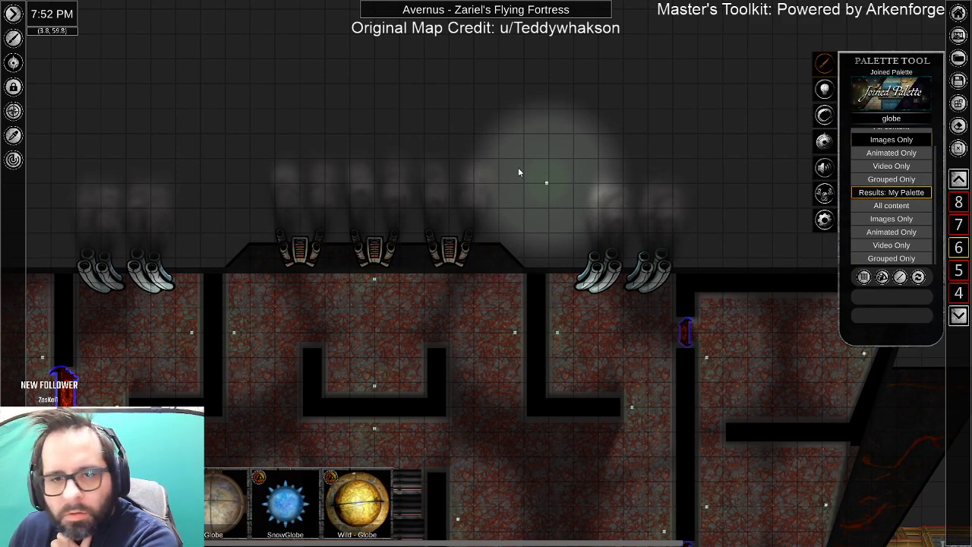
left_click_drag(566, 197, 567, 199)
left_click(483, 122)
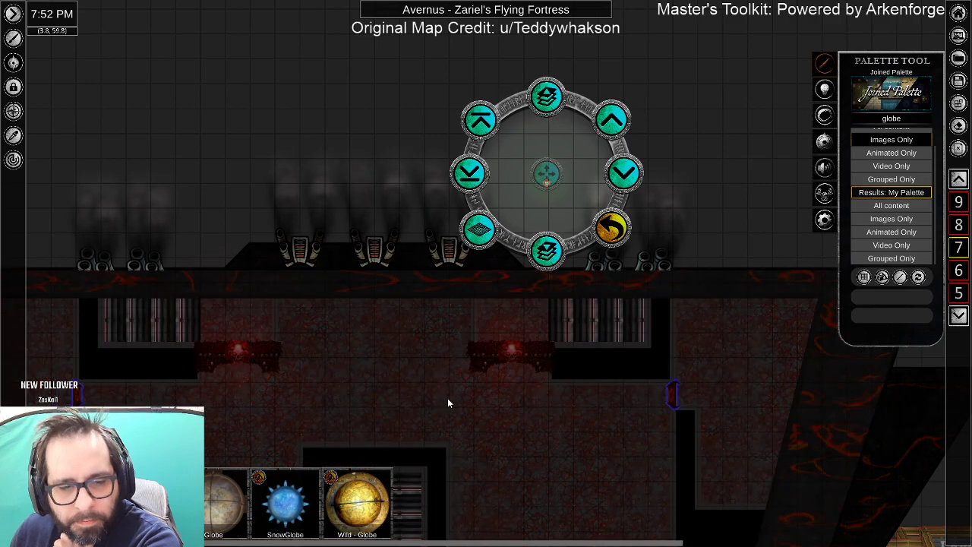
left_click_drag(448, 398, 536, 312)
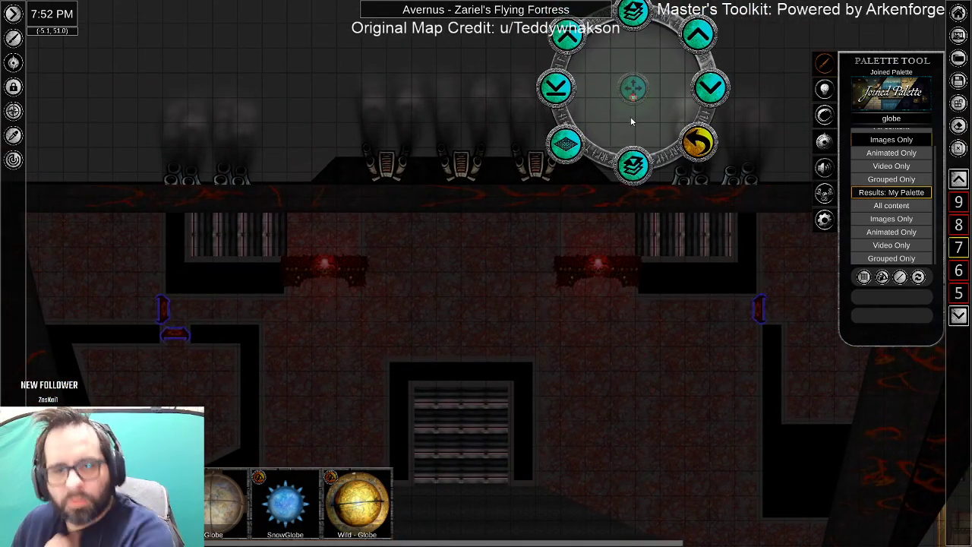
left_click(634, 90)
left_click_drag(636, 93, 663, 297)
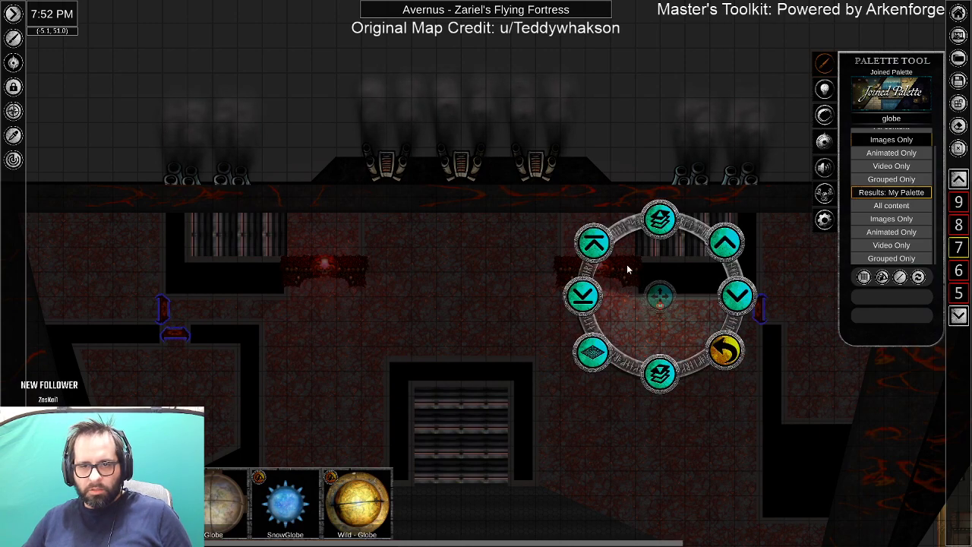
Examine the eastern red skull decoration on level 7 and how the nearby light falls around it.
left_click(598, 266)
left_click(597, 266)
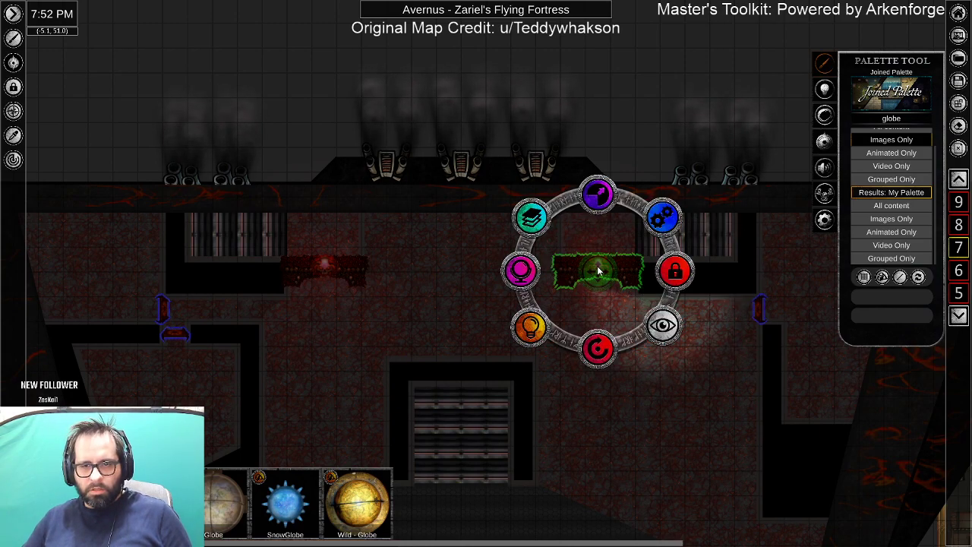
left_click(629, 291)
scroll(588, 273, "up", 2)
scroll(588, 272, "up", 3)
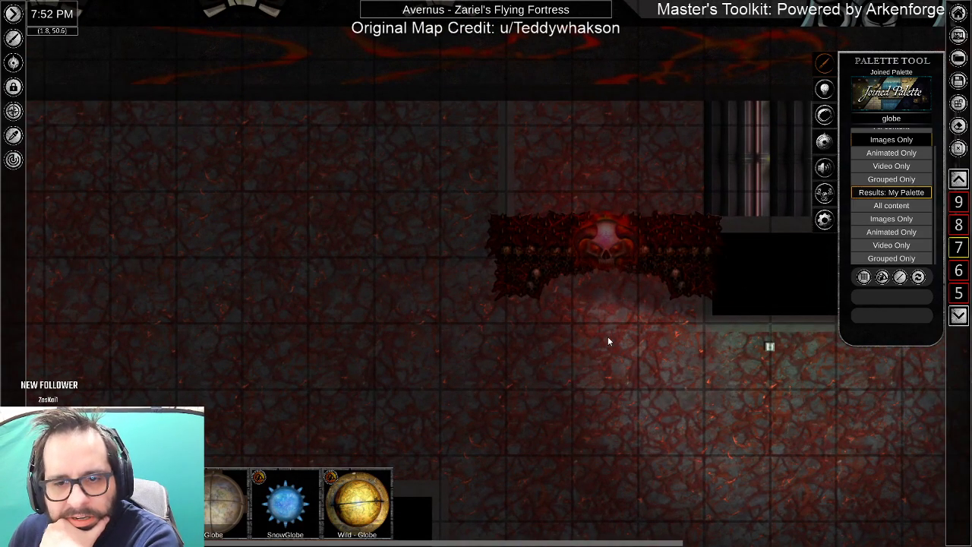
scroll(611, 342, "down", 5)
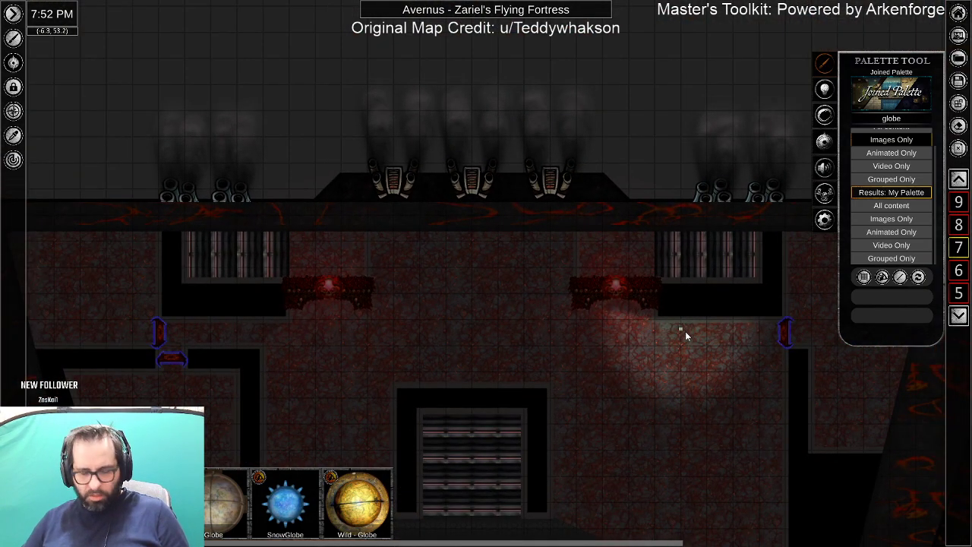
Duplicate the light below the northeastern staircase to the wall below the northwestern staircase and the north and south walls of the northwest room.
left_click(681, 328)
left_click_drag(681, 326, 291, 354)
left_click_drag(312, 312, 308, 248)
left_click_drag(449, 387, 498, 199)
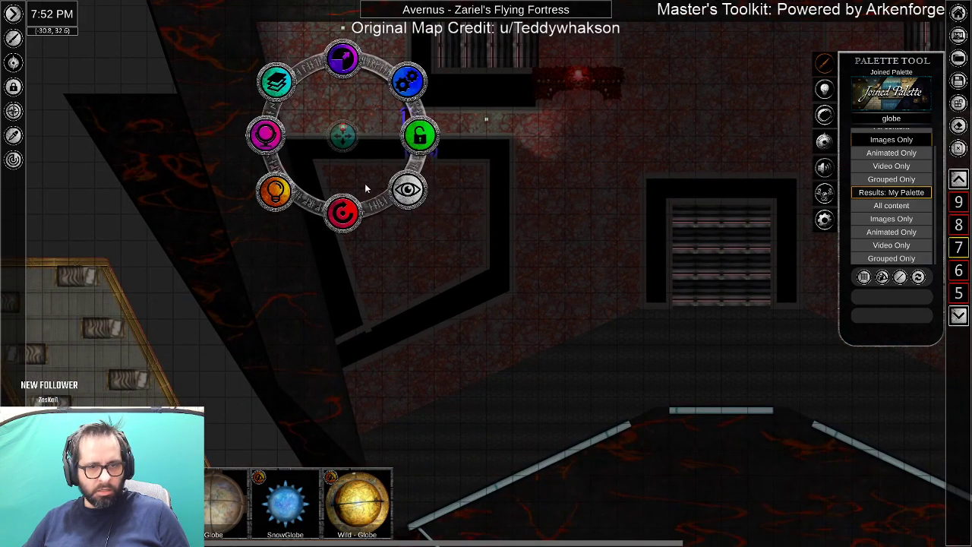
Place light copies inside the enclosed western room, one along its north wall and one rotated to sit against its slanted south wall.
left_click_drag(355, 143, 433, 301)
left_click_drag(437, 369, 381, 225)
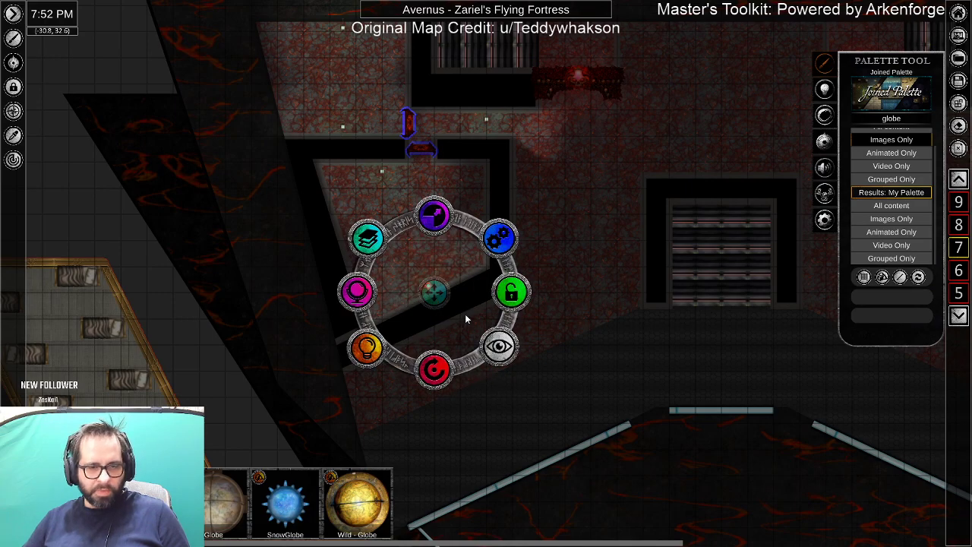
scroll(448, 307, "up", 4)
left_click_drag(407, 335, 399, 342)
left_click(435, 306)
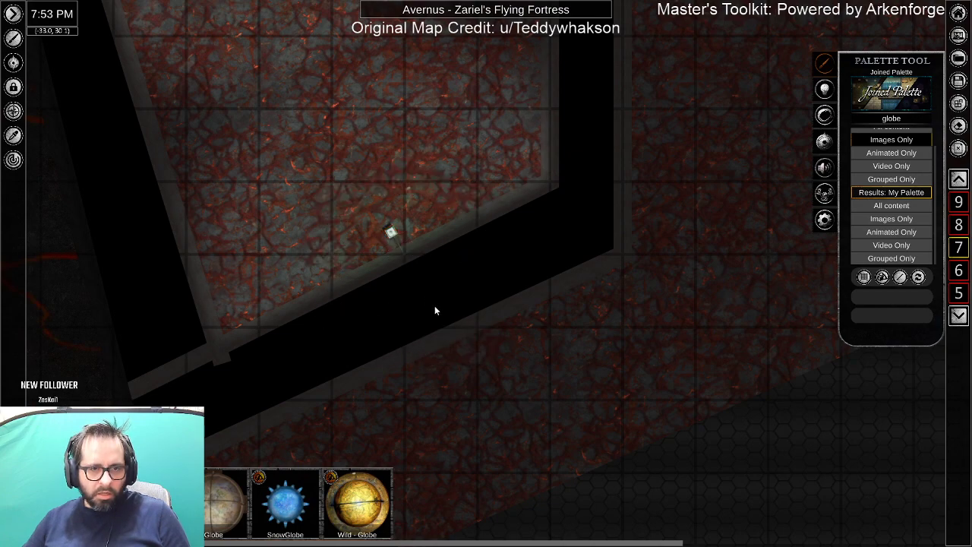
left_click(392, 236)
scroll(461, 394, "down", 4)
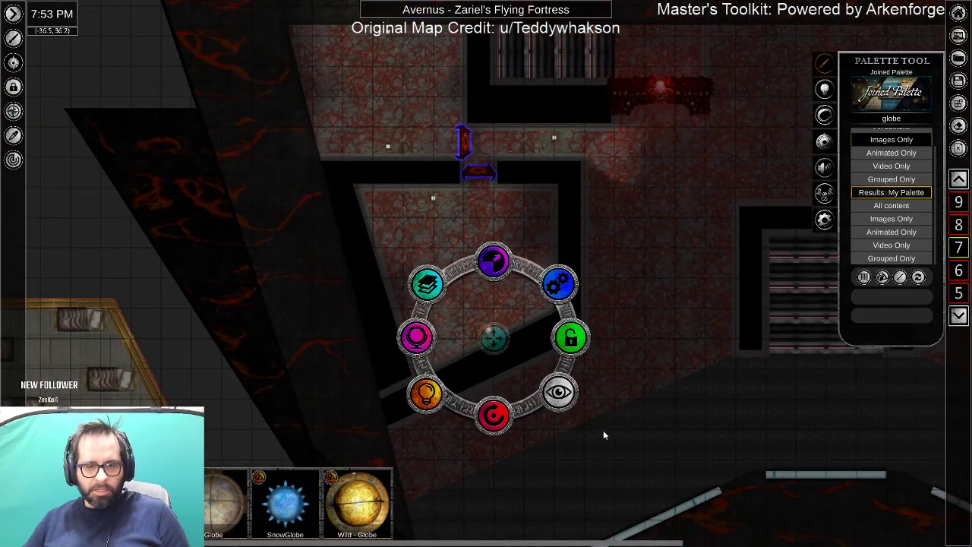
Place another light copy on the outer side of the enclosed western room's slanted south wall, rotated to face southeast away from it.
left_click_drag(600, 433, 577, 260)
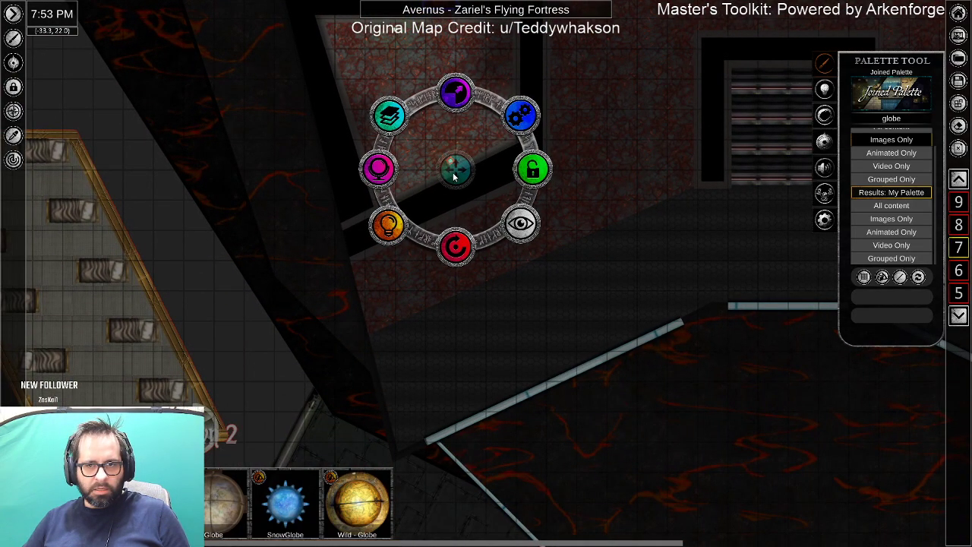
left_click_drag(456, 174, 459, 221)
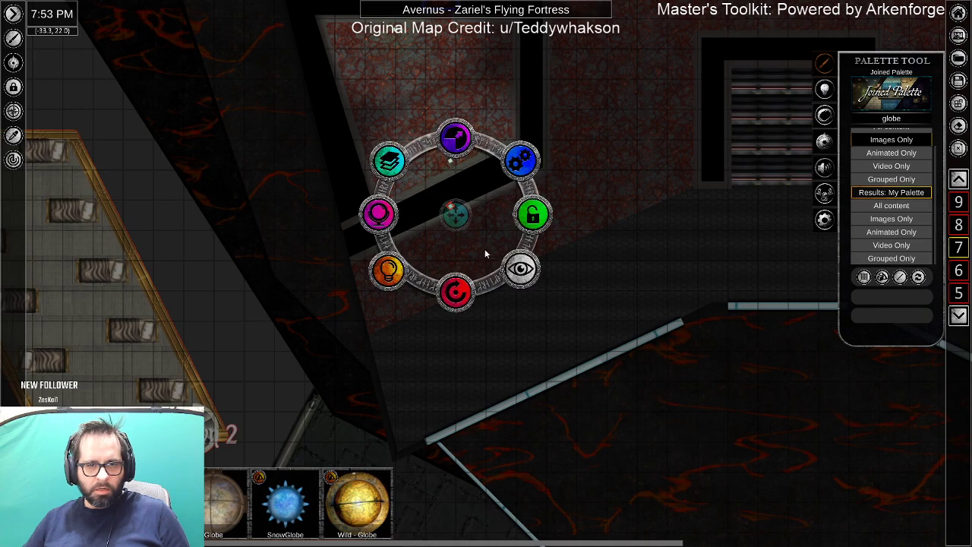
scroll(485, 253, "up", 6)
left_click_drag(435, 247, 421, 90)
left_click_drag(431, 160, 431, 147)
left_click_drag(436, 219, 427, 227)
scroll(574, 319, "down", 4)
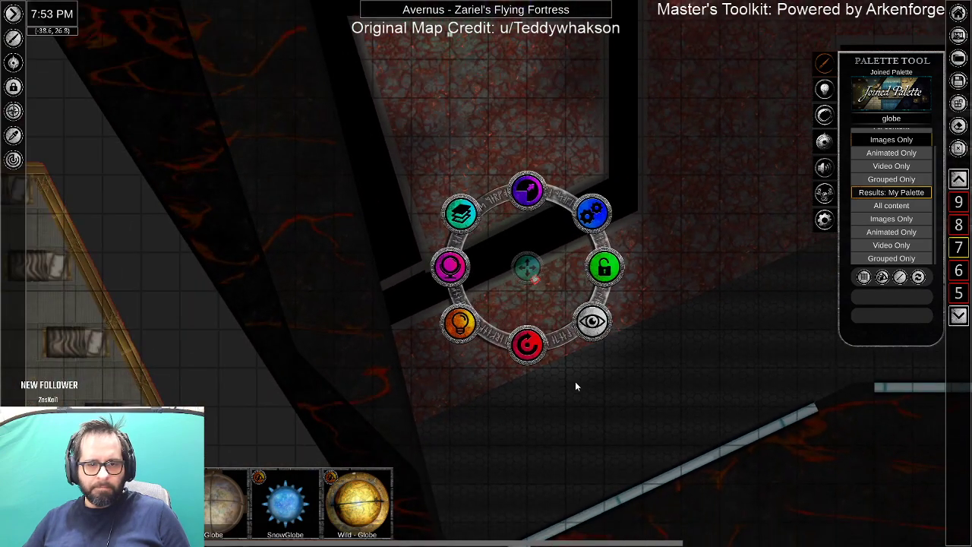
Place a light copy on the hexagonal floor against the southwestern hull wall and rotate it to match the wall's slant.
left_click_drag(576, 386, 463, 256)
left_click_drag(415, 147, 311, 349)
scroll(310, 350, "up", 5)
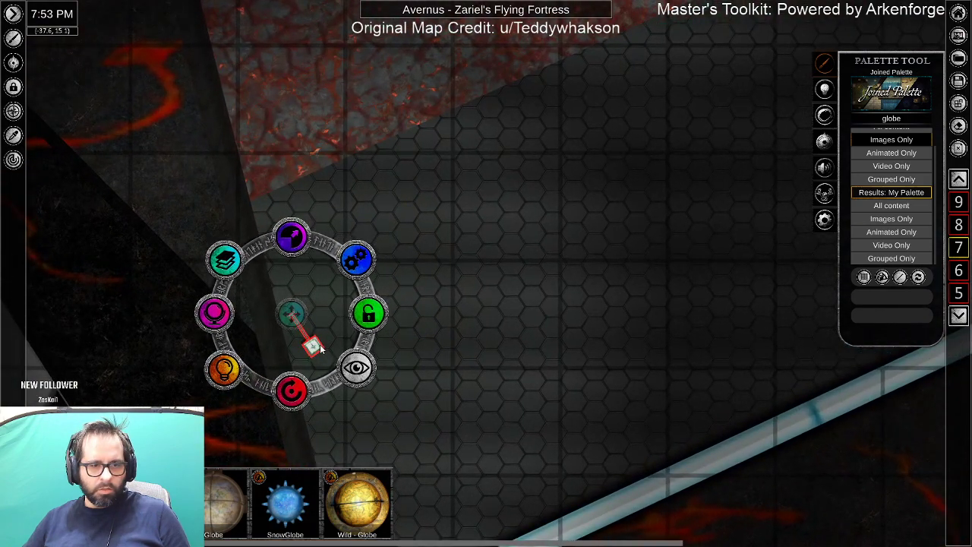
scroll(321, 350, "up", 1)
left_click_drag(293, 315, 288, 371)
left_click_drag(289, 443, 370, 373)
left_click_drag(295, 369, 284, 371)
left_click_drag(274, 444, 274, 444)
scroll(520, 411, "down", 5)
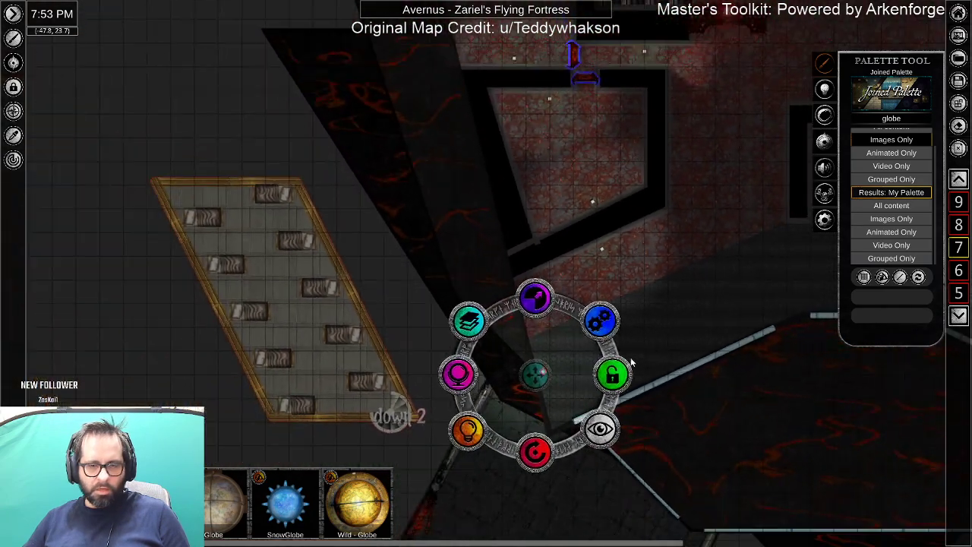
Place light copies on both sides of the central staircase's southern opening, facing the hexagonal floor.
left_click_drag(699, 348, 417, 354)
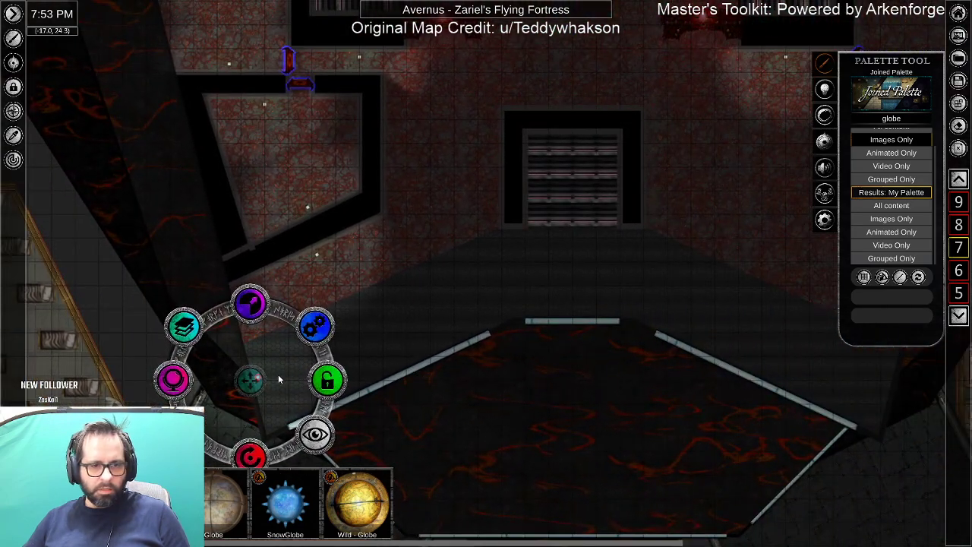
left_click_drag(249, 384, 512, 231)
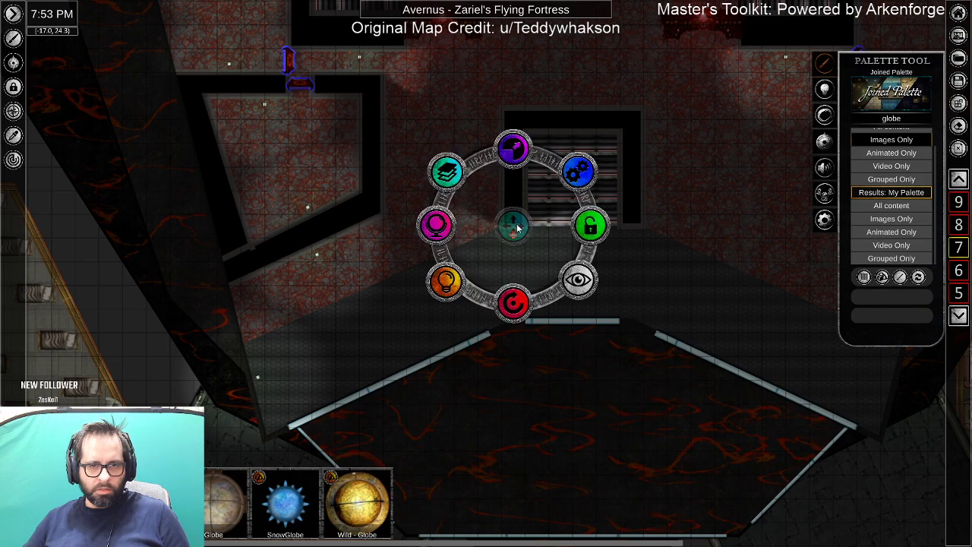
left_click_drag(517, 227, 633, 229)
Place a light copy on the hexagonal floor against the southeastern hull wall and rotate it to match the wall's slant.
left_click_drag(796, 375, 536, 283)
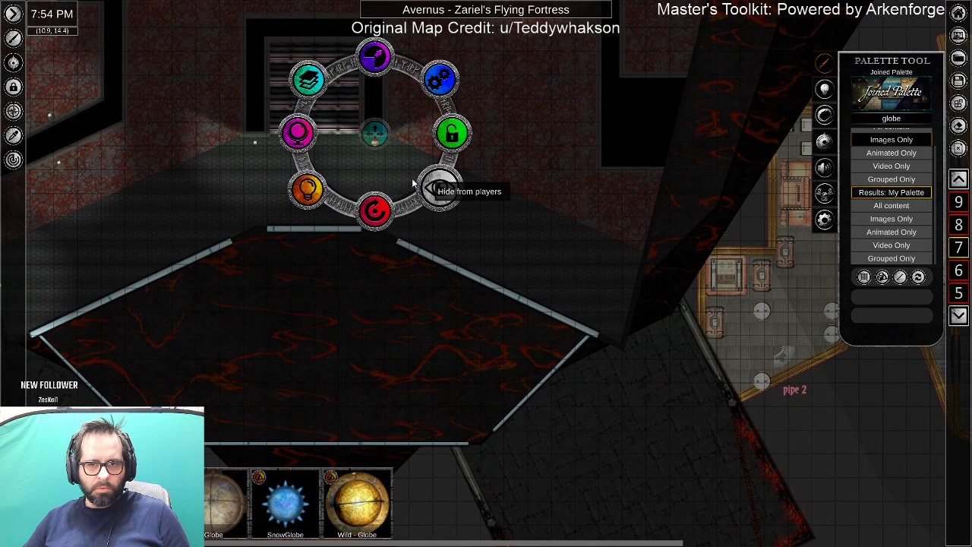
left_click_drag(380, 135, 636, 289)
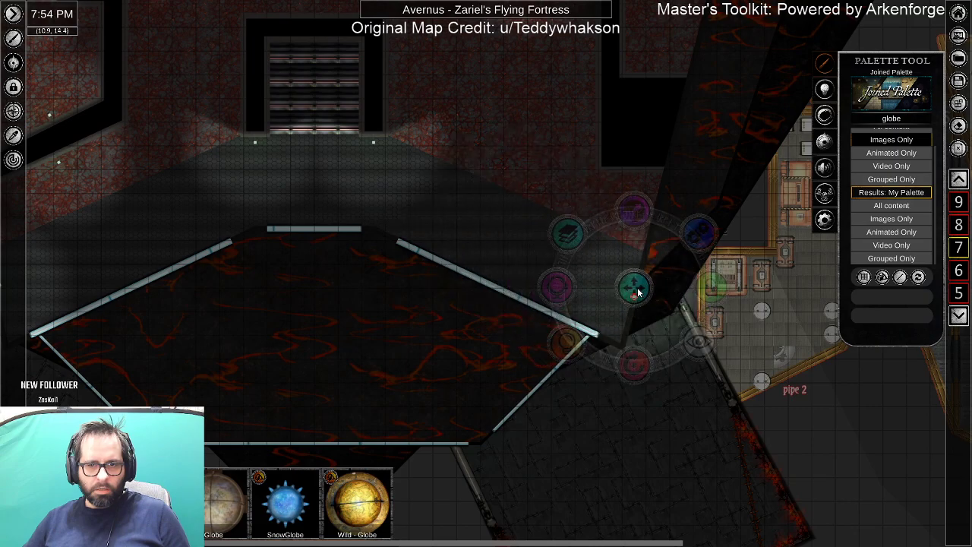
scroll(666, 332, "up", 2)
left_click_drag(305, 307, 76, 323)
scroll(487, 330, "up", 2)
scroll(487, 330, "up", 1)
scroll(311, 327, "up", 2)
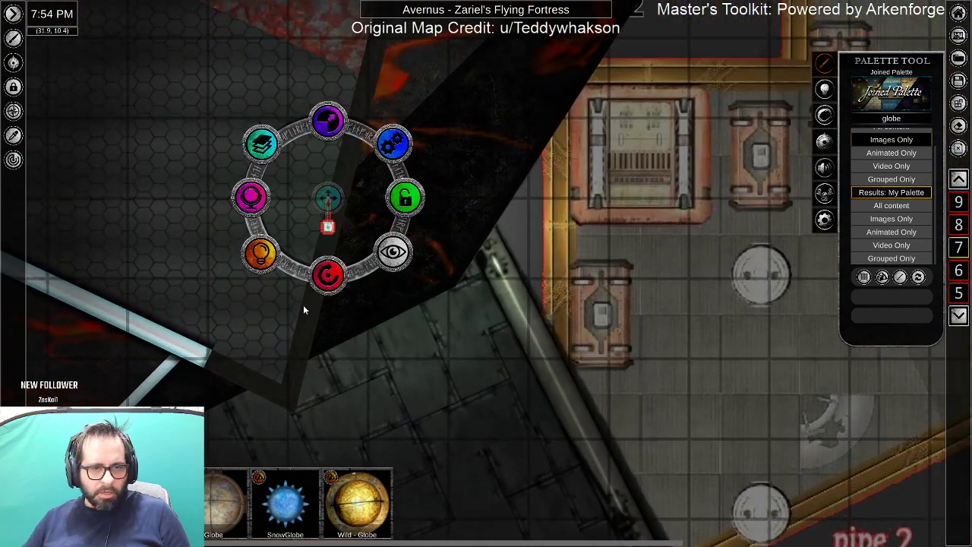
scroll(330, 270, "up", 2)
left_click_drag(357, 220, 260, 106)
left_click_drag(353, 135, 362, 138)
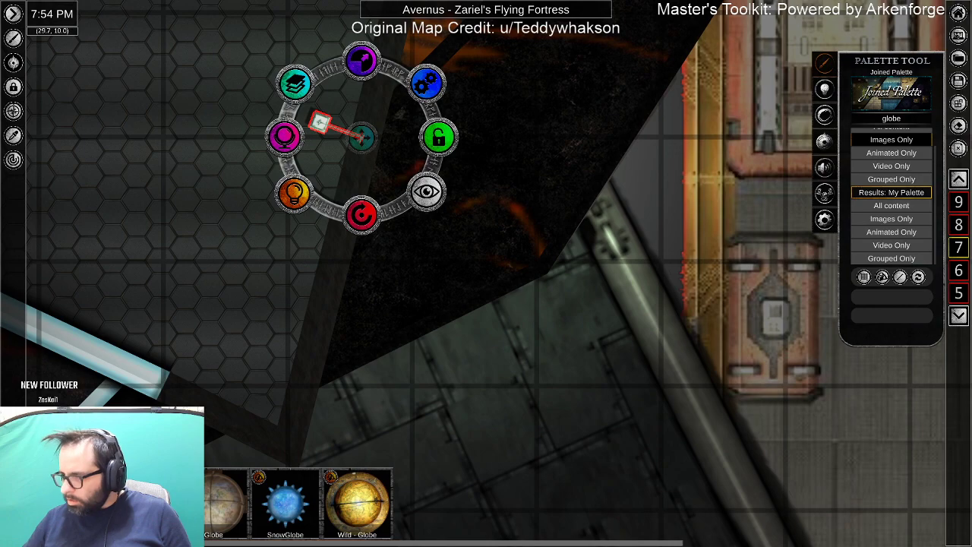
left_click_drag(370, 212, 370, 216)
left_click_drag(398, 150, 294, 386)
scroll(520, 354, "down", 3)
scroll(454, 414, "up", 5)
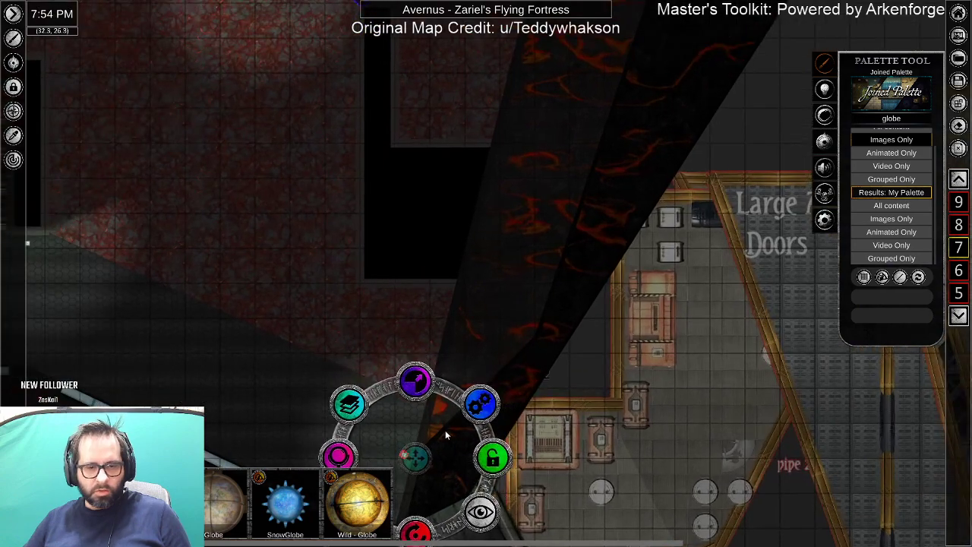
Place light copies along the south and west sides of the solid black wall block in the east.
left_click_drag(411, 453, 405, 271)
left_click_drag(184, 342, 272, 332)
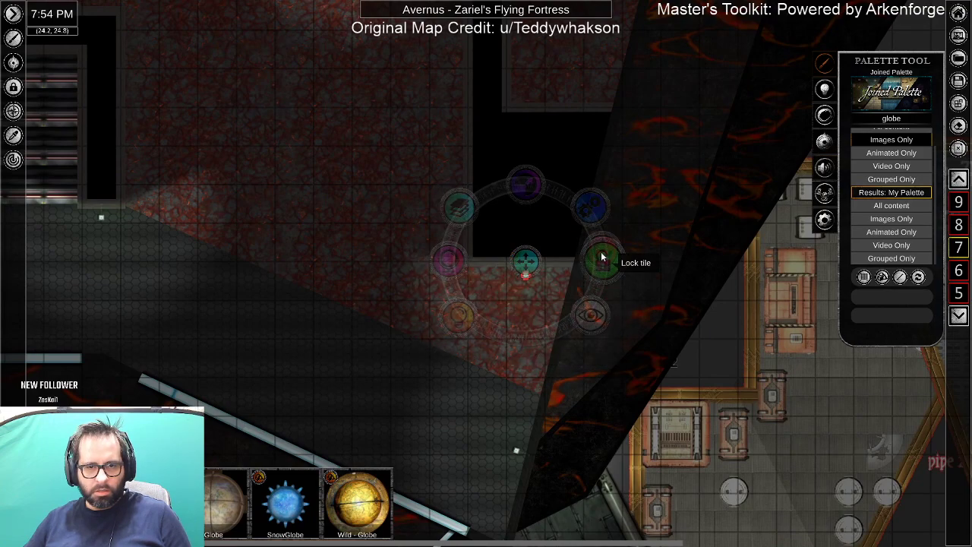
left_click_drag(532, 269, 469, 146)
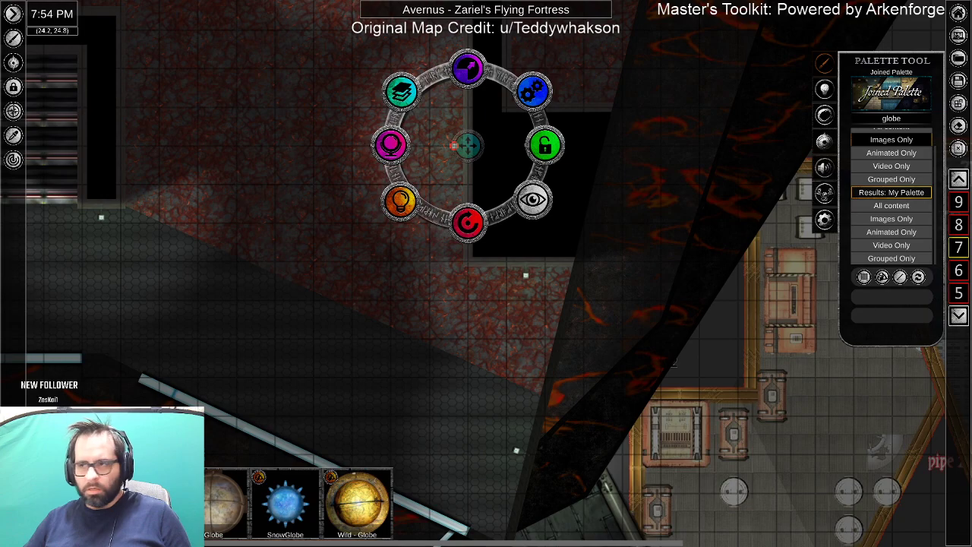
Place a light copy on the northeast room's inner west wall below the door and rotate it to face into the room.
left_click_drag(518, 299, 515, 523)
left_click_drag(471, 380, 512, 264)
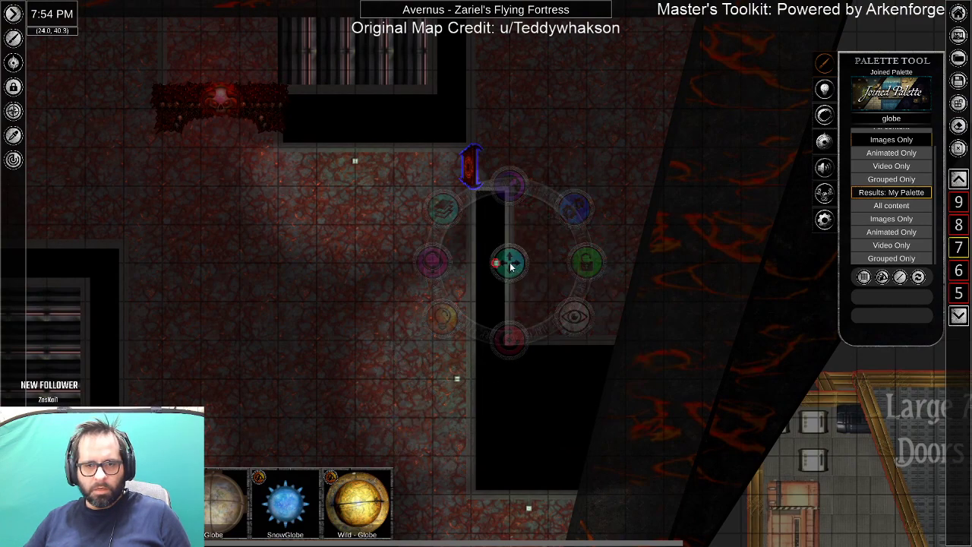
left_click_drag(511, 337, 528, 154)
left_click_drag(541, 217, 547, 367)
Place light copies on the wall east of the northeastern staircase and on the northeast room's slanted hull wall, rotating the latter to match.
left_click_drag(527, 411, 692, 257)
left_click_drag(691, 334, 712, 176)
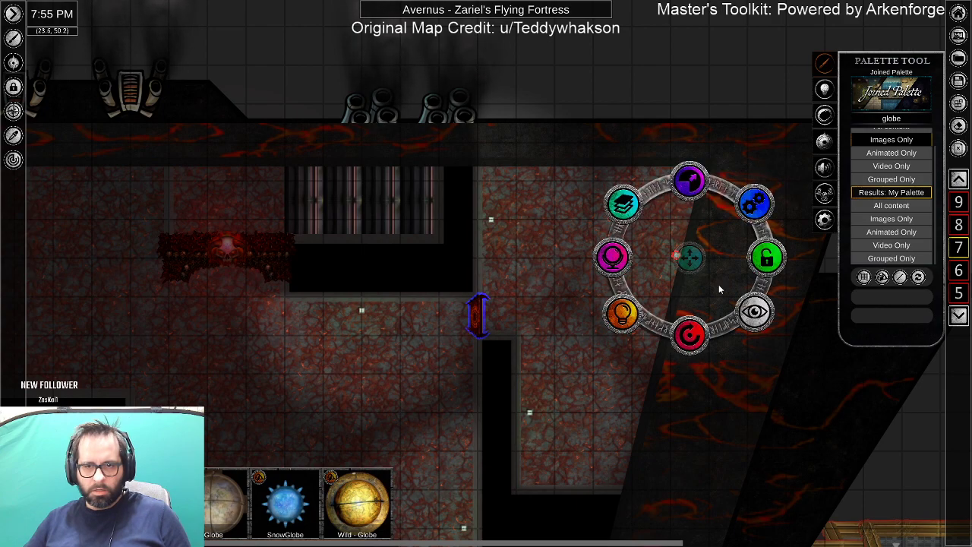
scroll(722, 280, "up", 2)
left_click_drag(688, 240, 669, 302)
left_click_drag(667, 380, 659, 382)
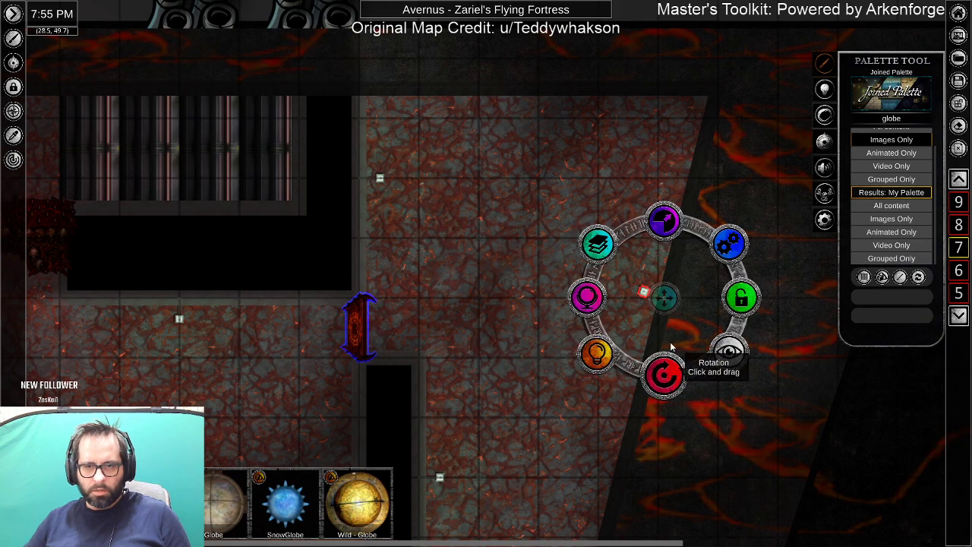
left_click(676, 255)
Open the lighting options of the outer hull wall outline and check its shadow toggle.
scroll(617, 328, "down", 6)
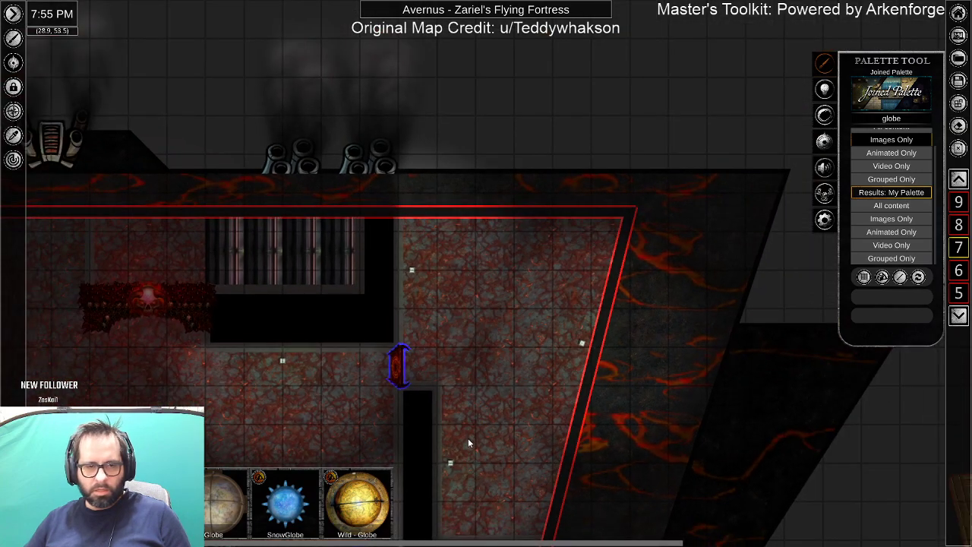
left_click_drag(283, 333, 556, 206)
left_click(479, 133)
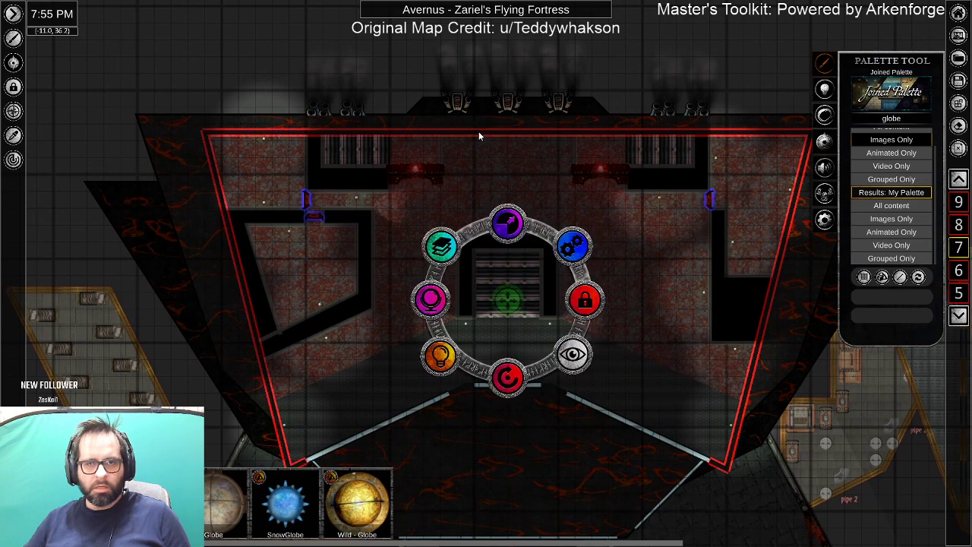
scroll(448, 438, "up", 3)
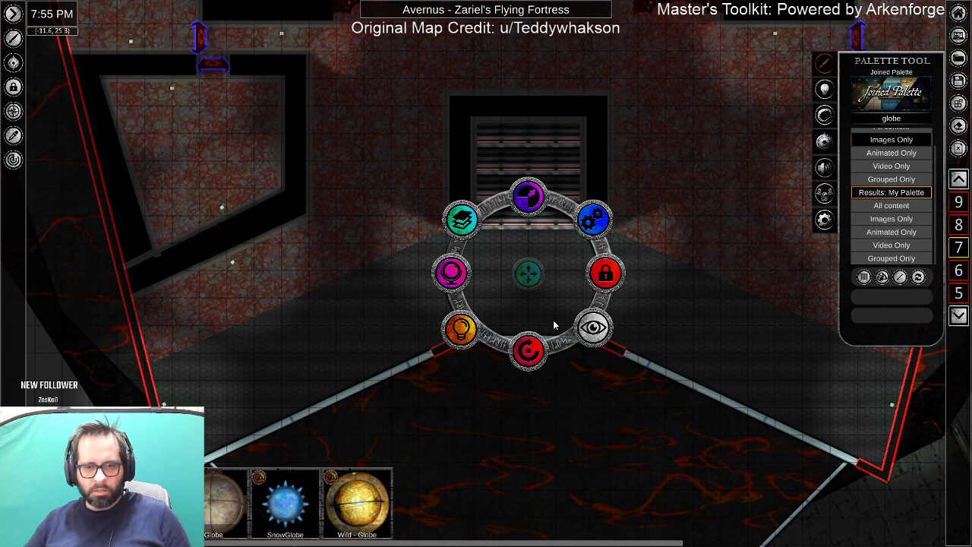
left_click(460, 330)
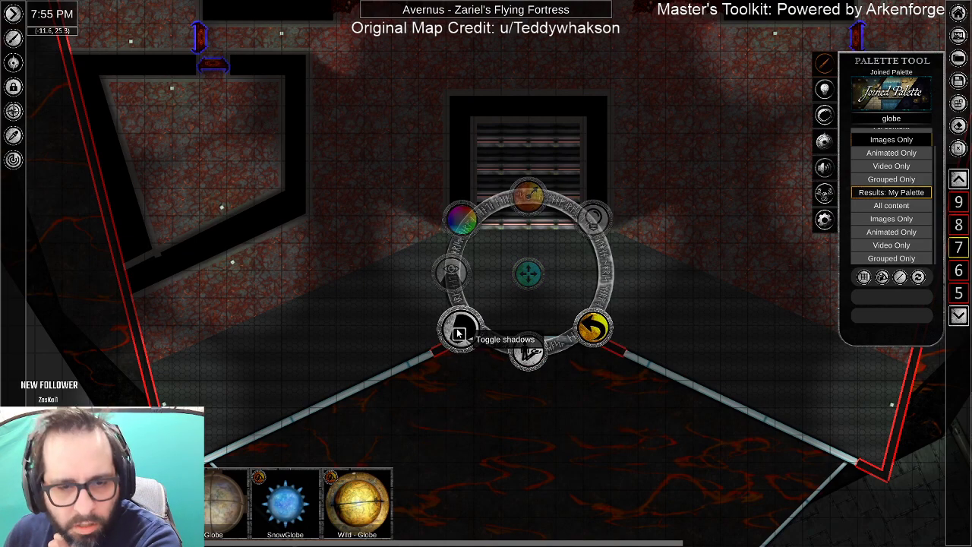
left_click(468, 401)
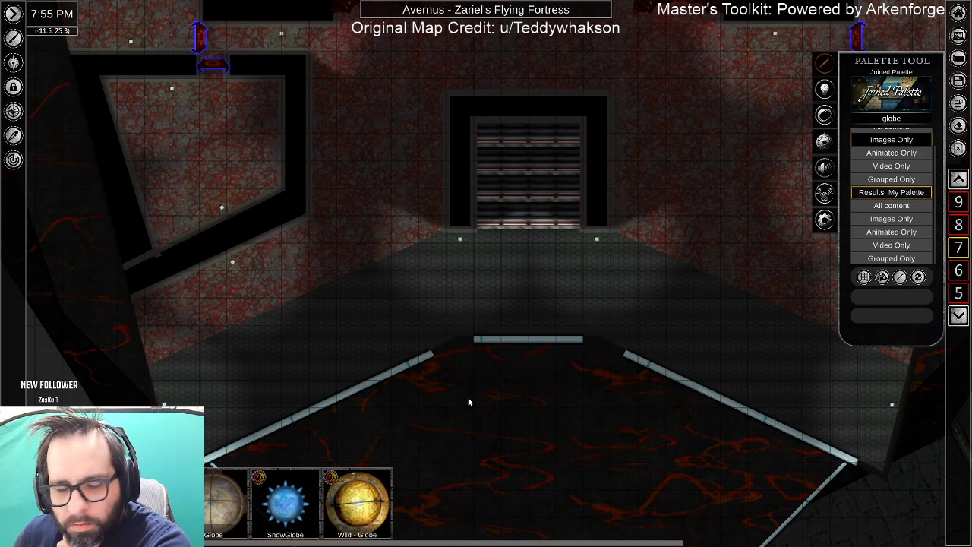
Copy the light below the northeastern staircase to the central staircase's north wall, the middle of the north hull wall, and outside the hull.
scroll(374, 396, "down", 5)
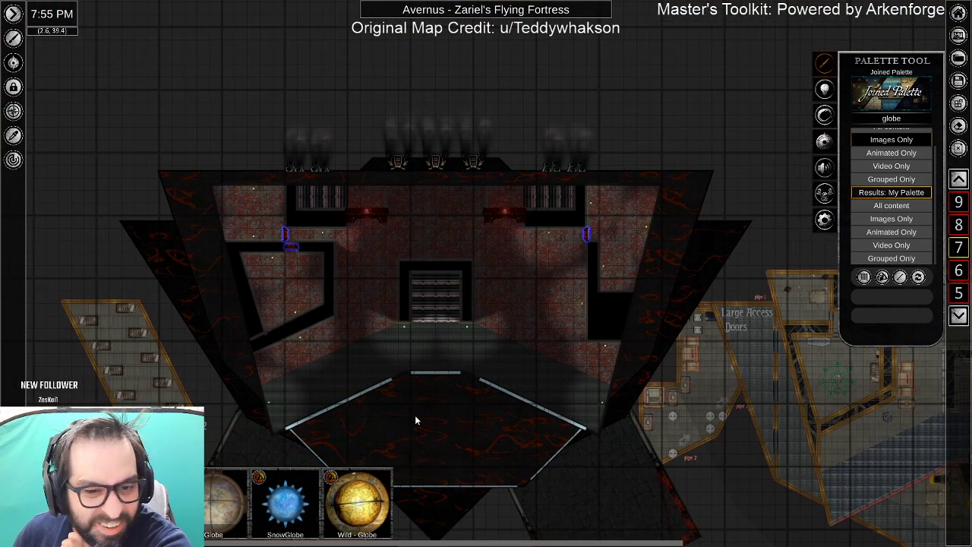
scroll(415, 415, "up", 2)
scroll(440, 377, "up", 5)
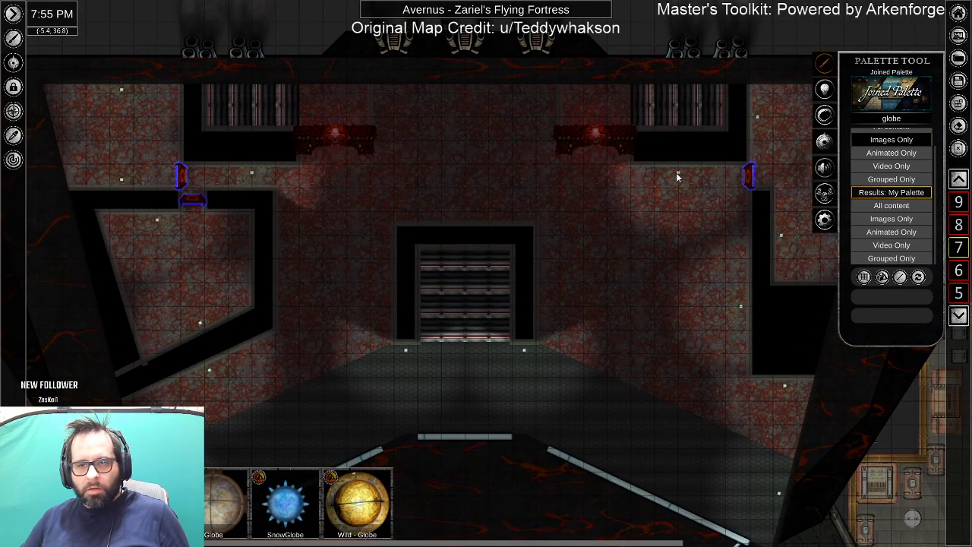
right_click(678, 172)
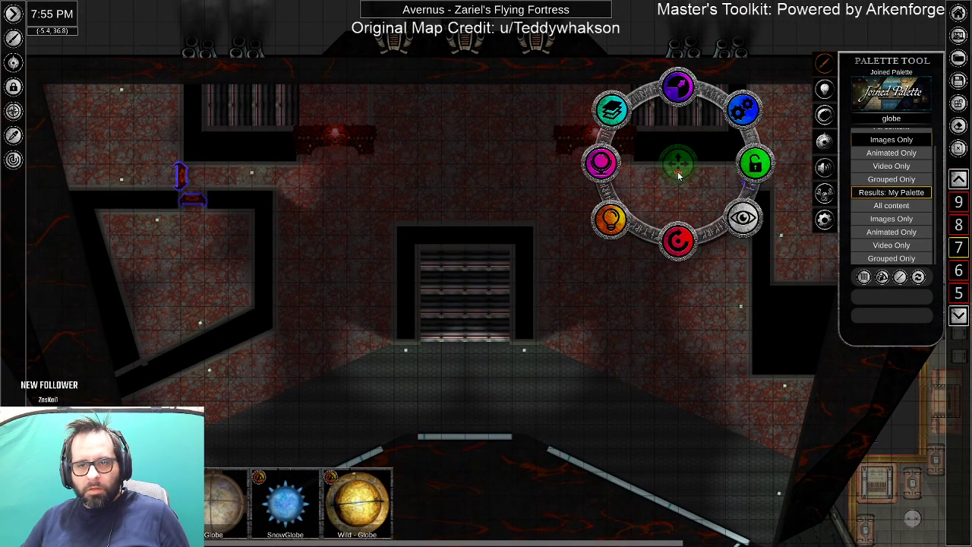
left_click_drag(664, 174, 465, 226)
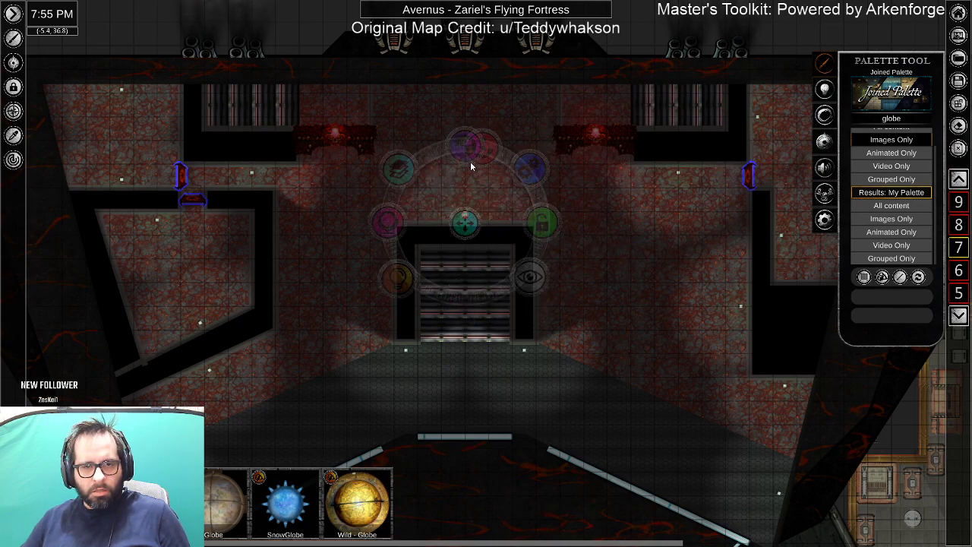
key("ctrl+v")
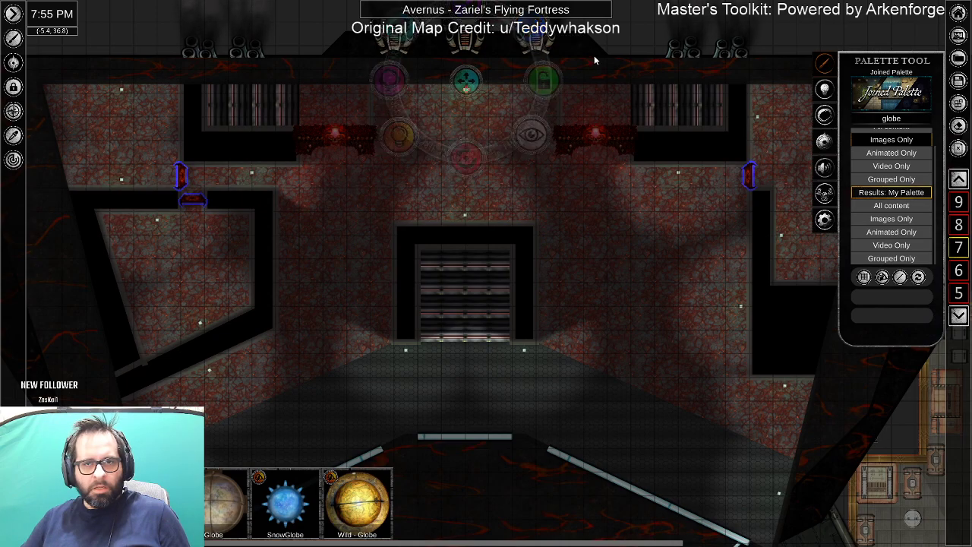
key("ctrl+v")
key("w")
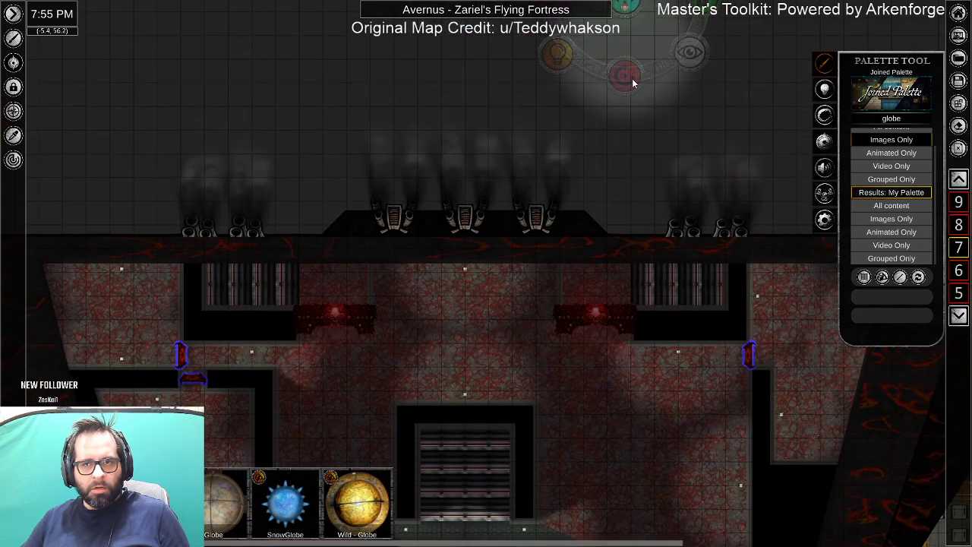
Lock the lights of the western rooms and those beside and southwest of the central staircase.
scroll(502, 395, "down", 3)
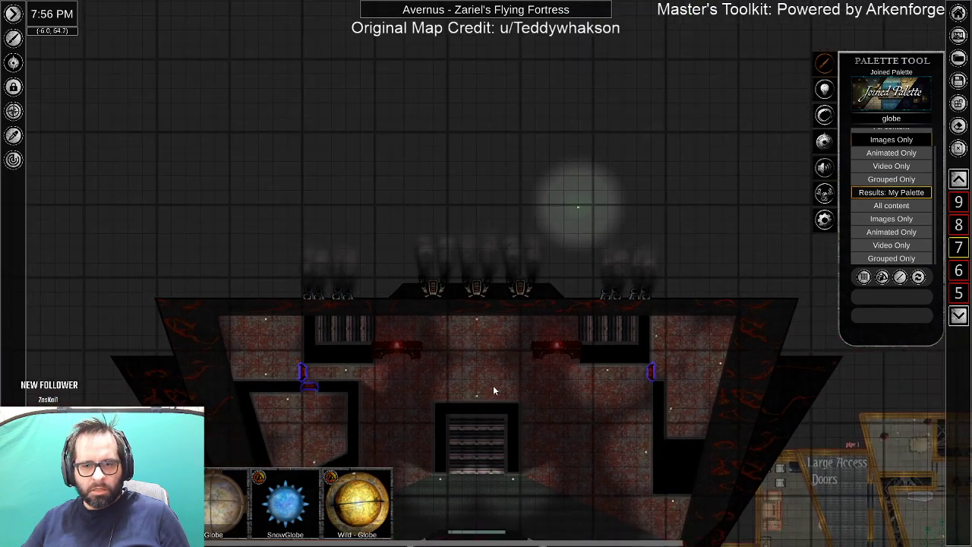
scroll(492, 385, "down", 1)
left_click_drag(490, 416, 556, 248)
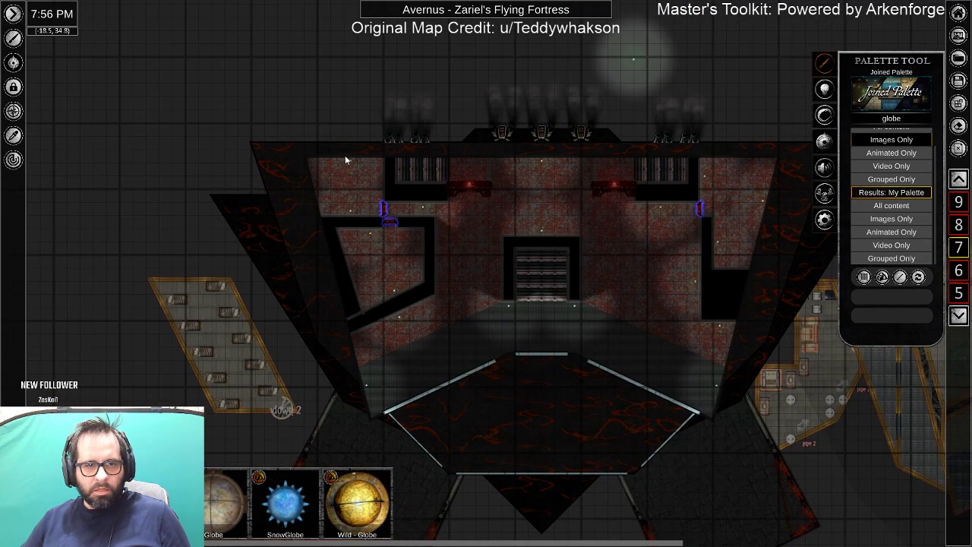
left_click(375, 241)
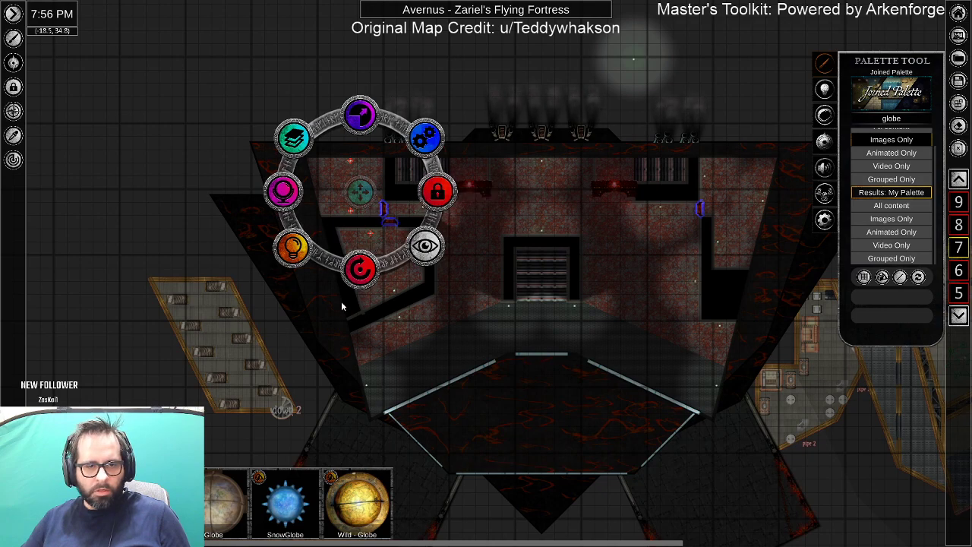
left_click_drag(430, 355, 639, 434)
left_click(551, 333)
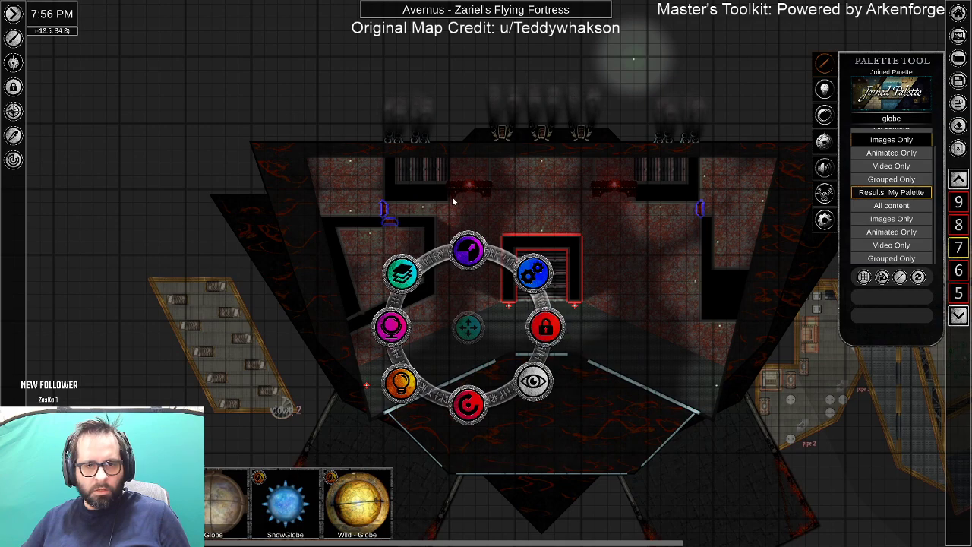
Lock the lights around the central hall north of the staircase and those along the southeastern walls.
left_click_drag(417, 147, 694, 328)
left_click(620, 196)
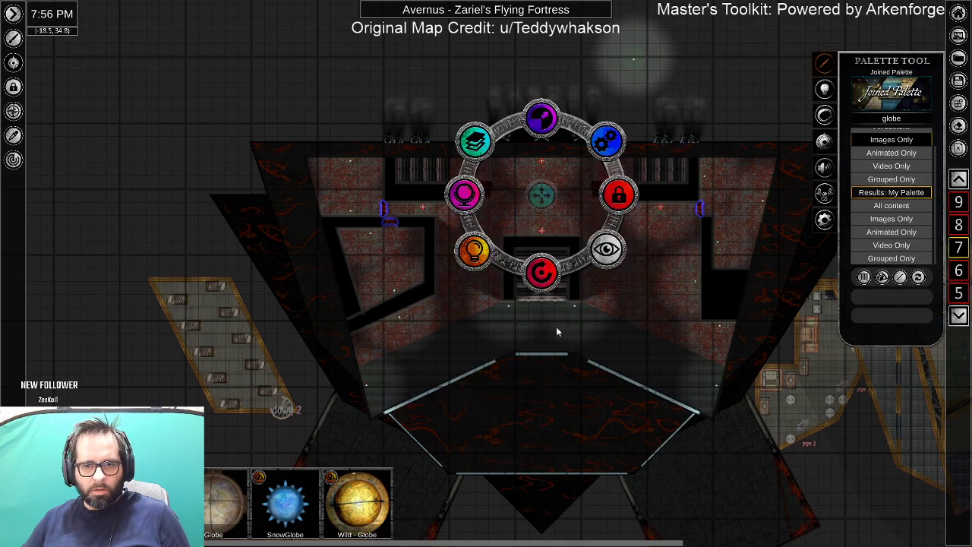
left_click_drag(564, 253, 768, 426)
left_click(787, 334)
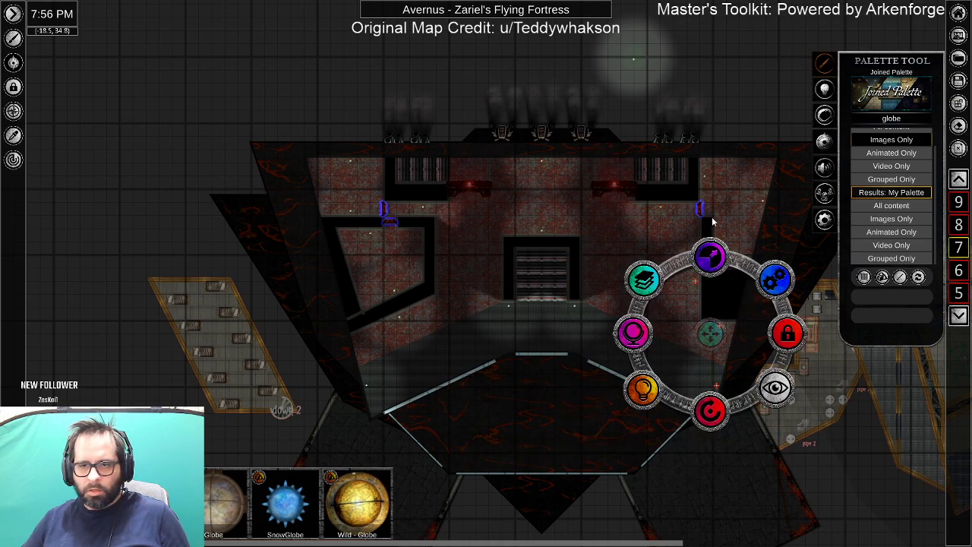
Lock the remaining lights in and around the northeast room on level 7.
left_click(672, 222)
left_click_drag(694, 226, 753, 267)
left_click_drag(684, 190, 815, 150)
left_click(779, 175)
left_click_drag(738, 181, 784, 216)
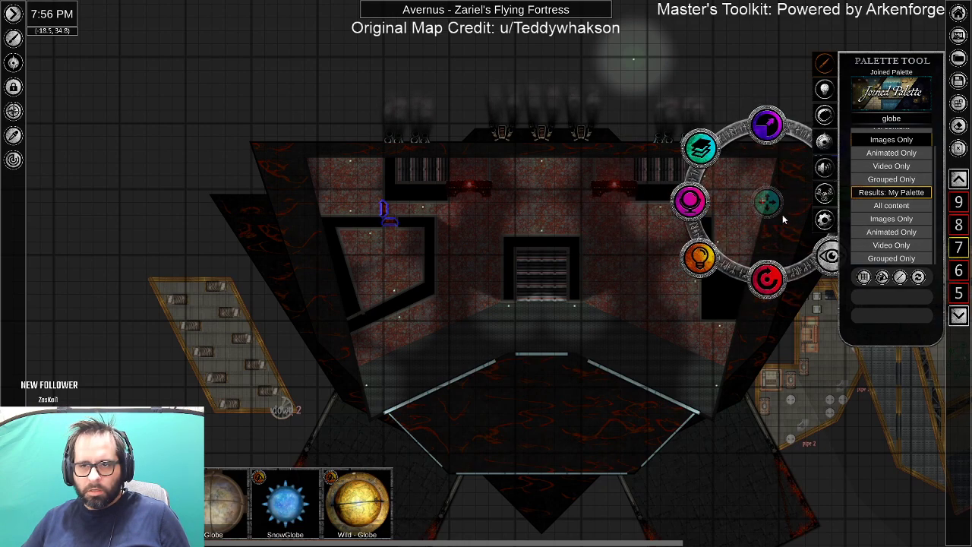
key("d")
left_click(699, 201)
left_click(573, 338)
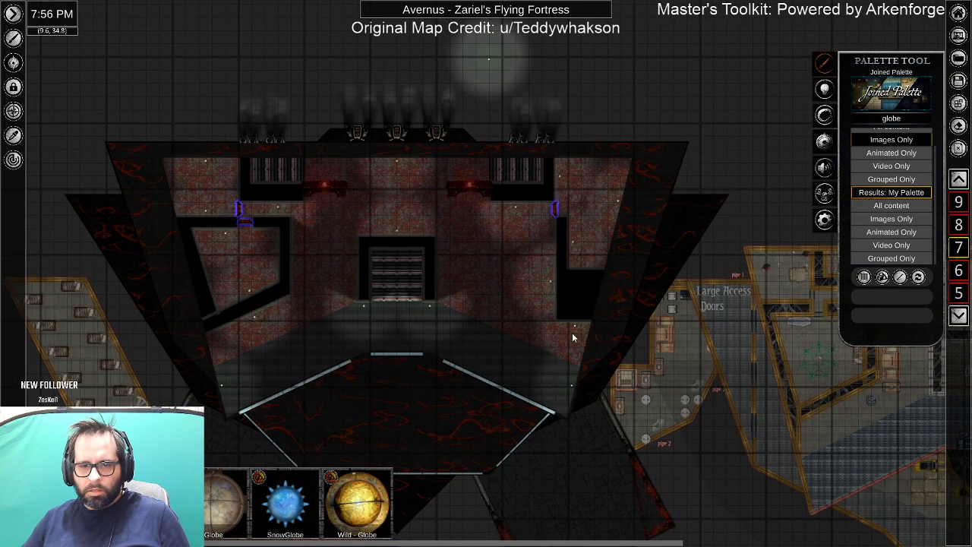
Move the spare light outside the north hull wall up to level 8 and delete it there.
left_click_drag(478, 41, 502, 73)
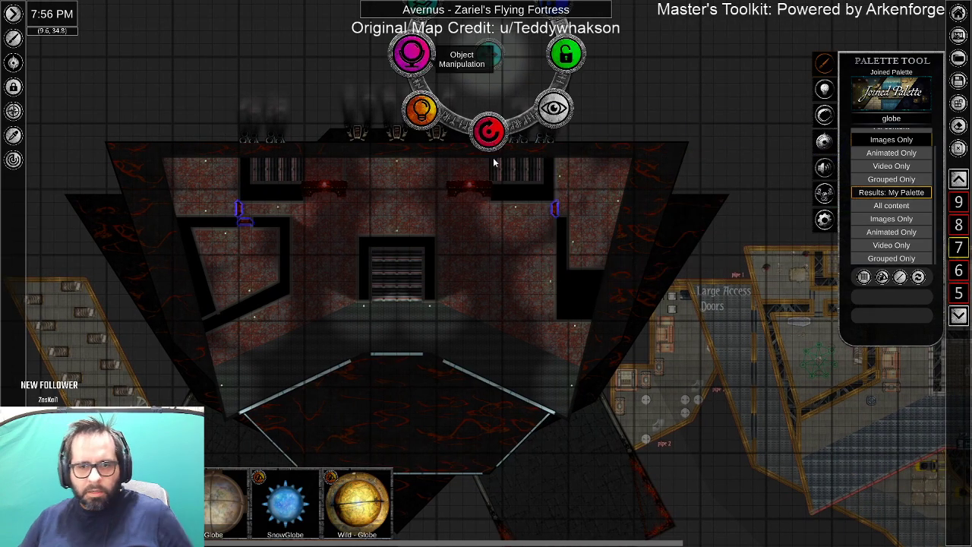
key("w")
left_click(487, 77)
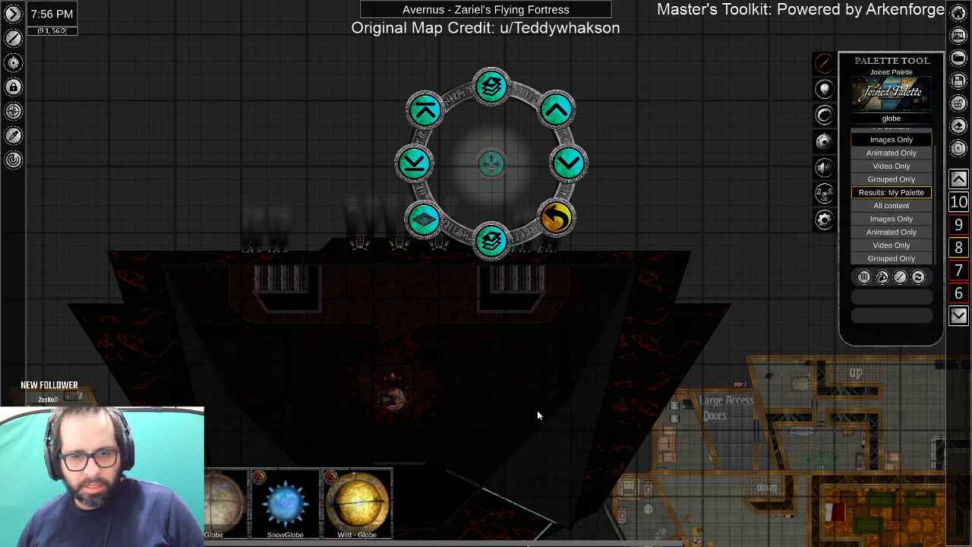
left_click_drag(527, 375, 636, 233)
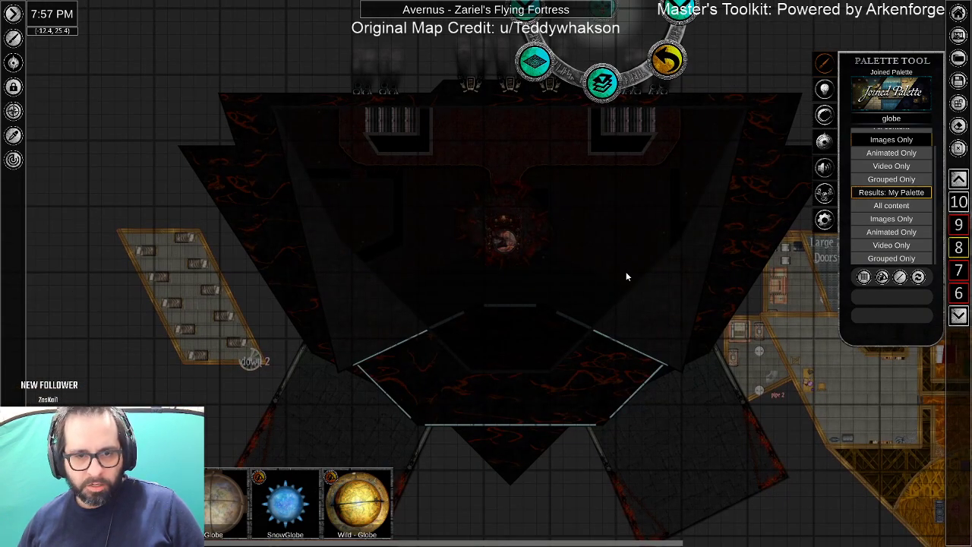
scroll(463, 308, "down", 1)
left_click_drag(670, 181, 609, 335)
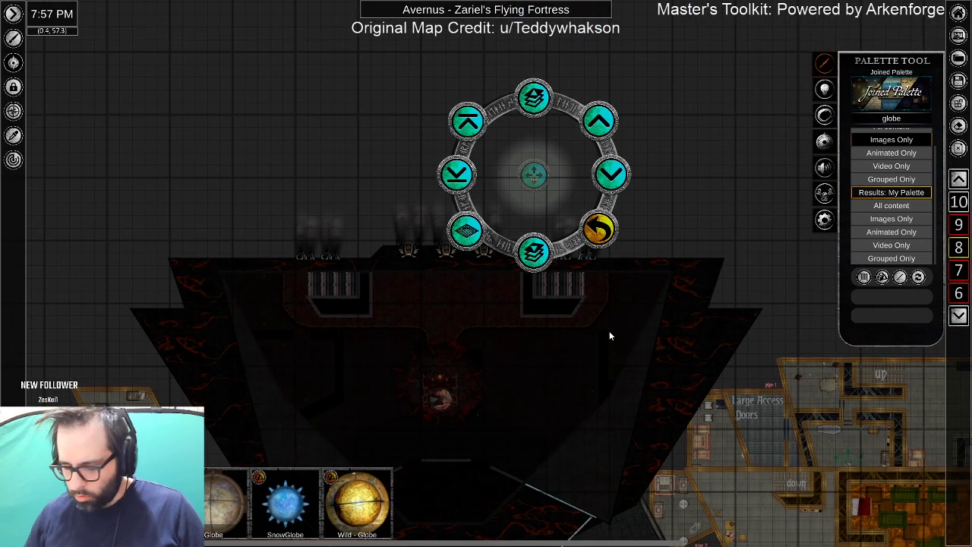
key("Delete")
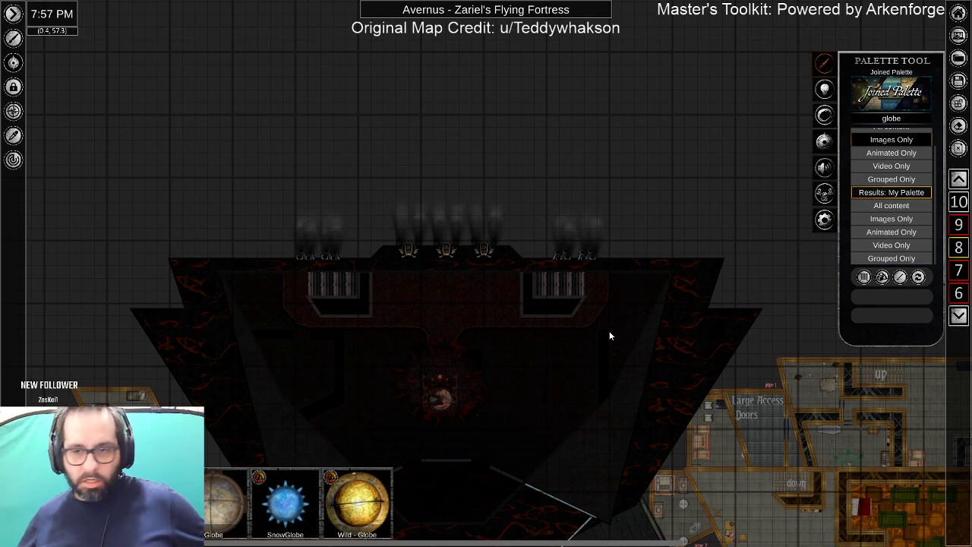
Bring level 8 of the fortress into view and search the palette images for "brazier".
key("s")
key("a")
left_click(902, 119)
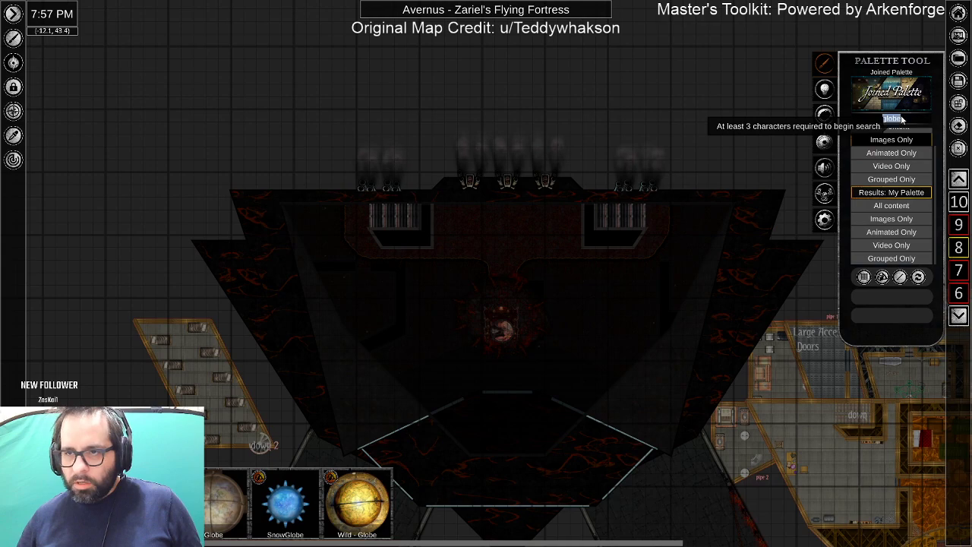
type("brazi")
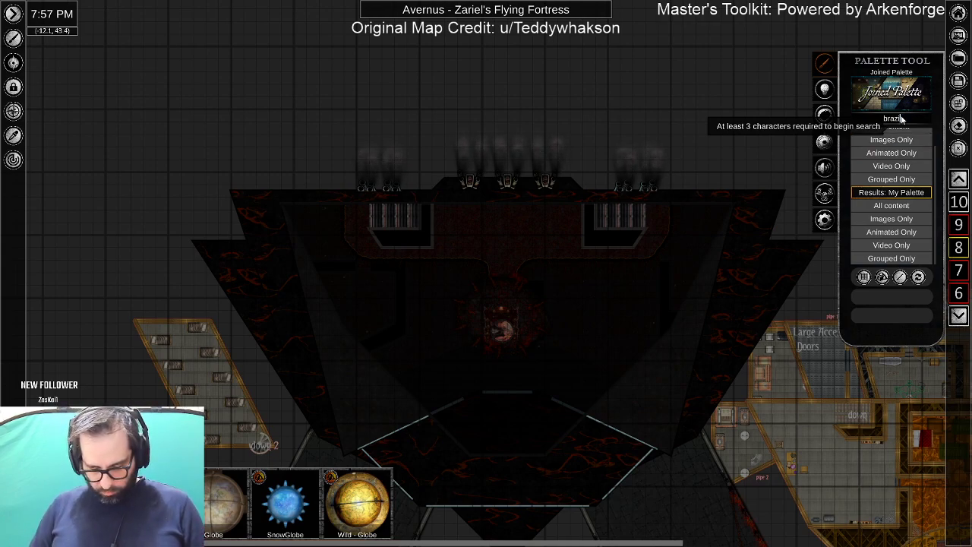
type("er")
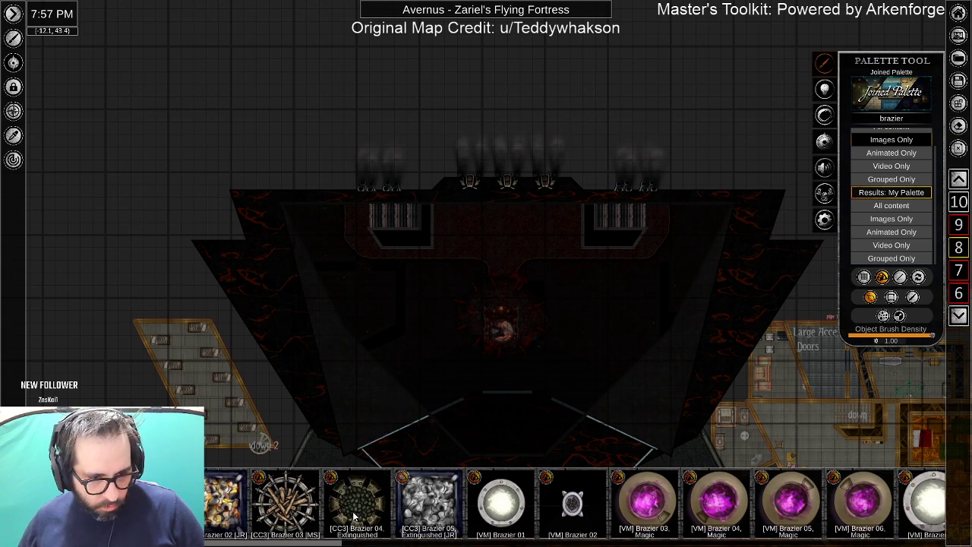
Look through the brazier images for a style that suits the level 8 throne room.
scroll(353, 516, "down", 3)
scroll(355, 515, "down", 3)
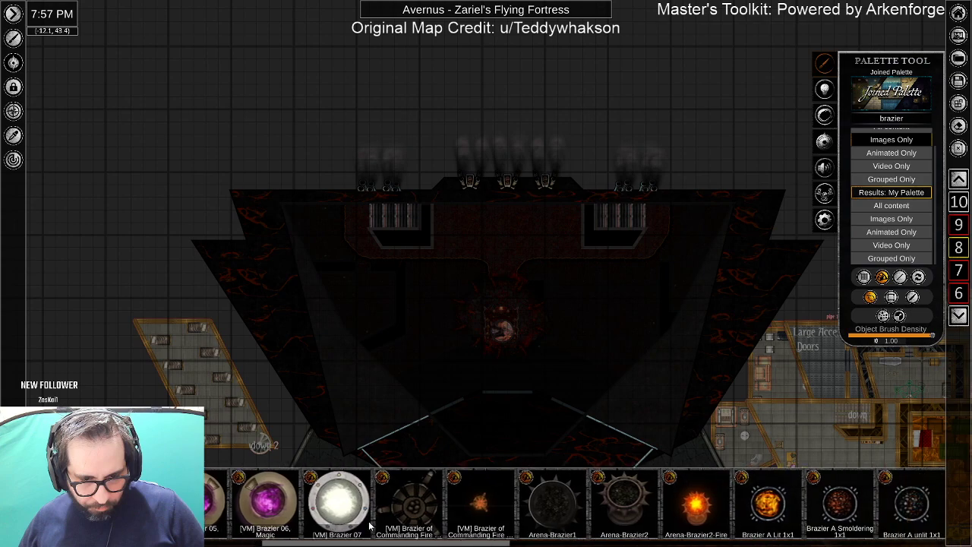
scroll(370, 524, "down", 3)
scroll(370, 524, "down", 2)
scroll(370, 525, "down", 8)
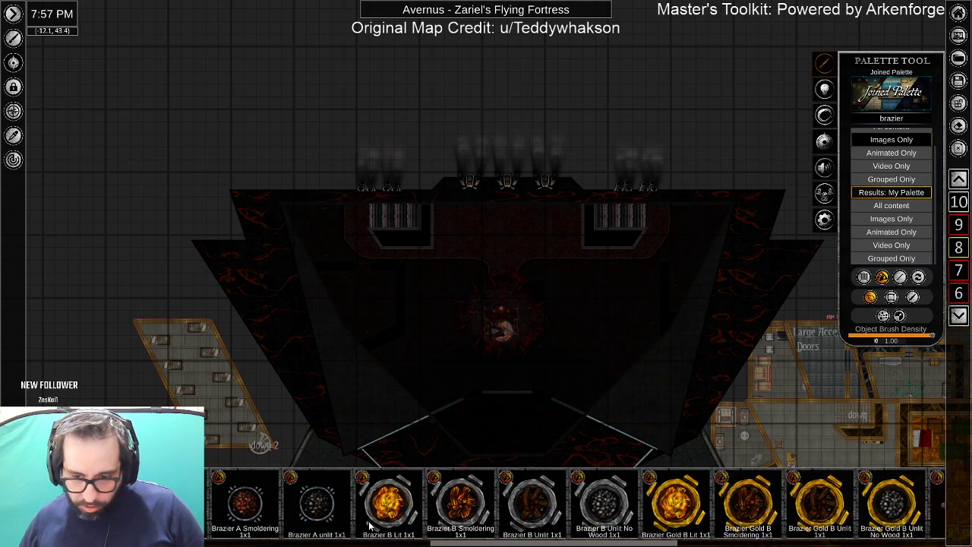
scroll(527, 506, "down", 5)
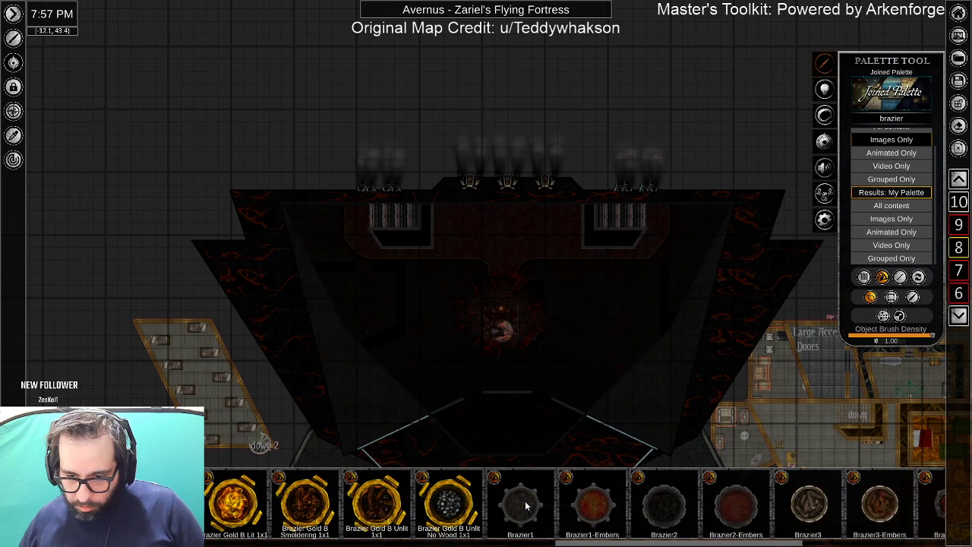
scroll(526, 507, "down", 4)
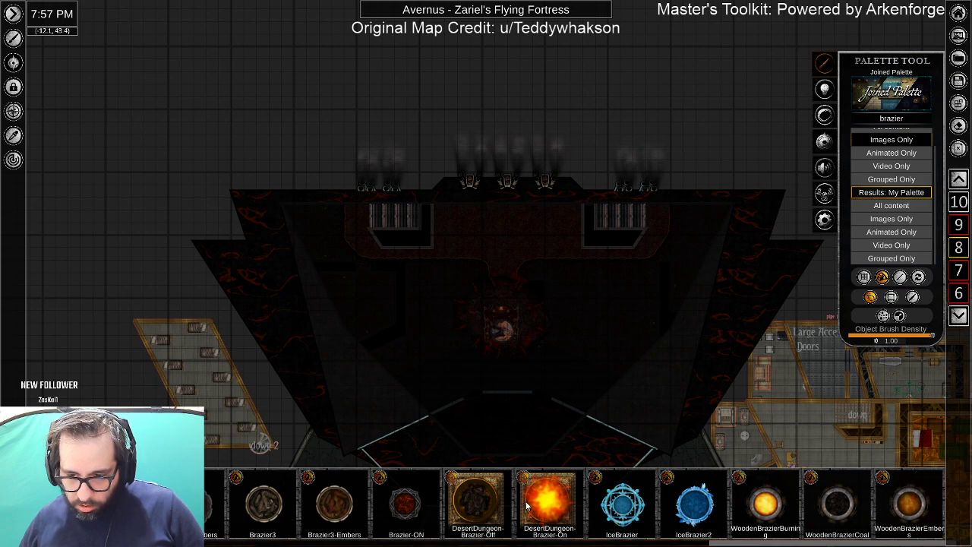
scroll(527, 507, "up", 3)
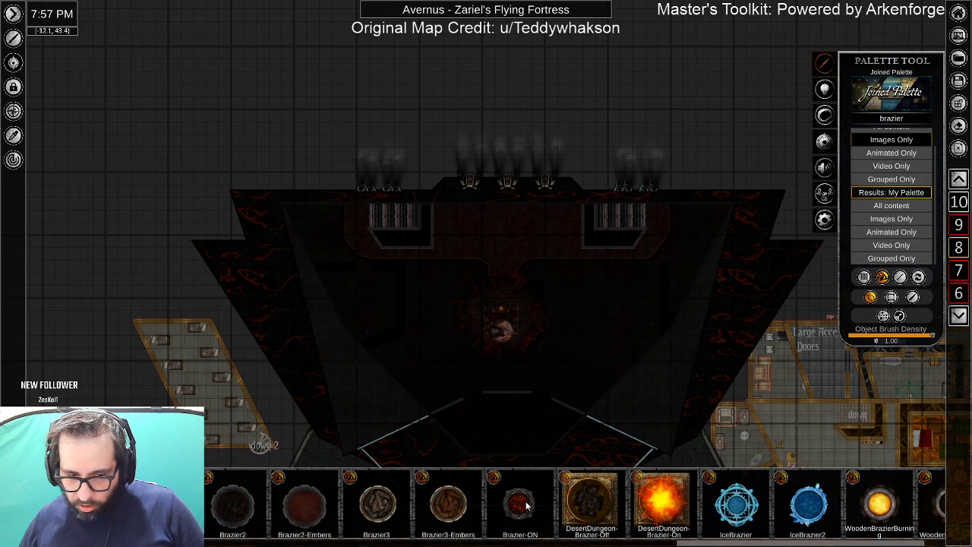
scroll(523, 500, "up", 8)
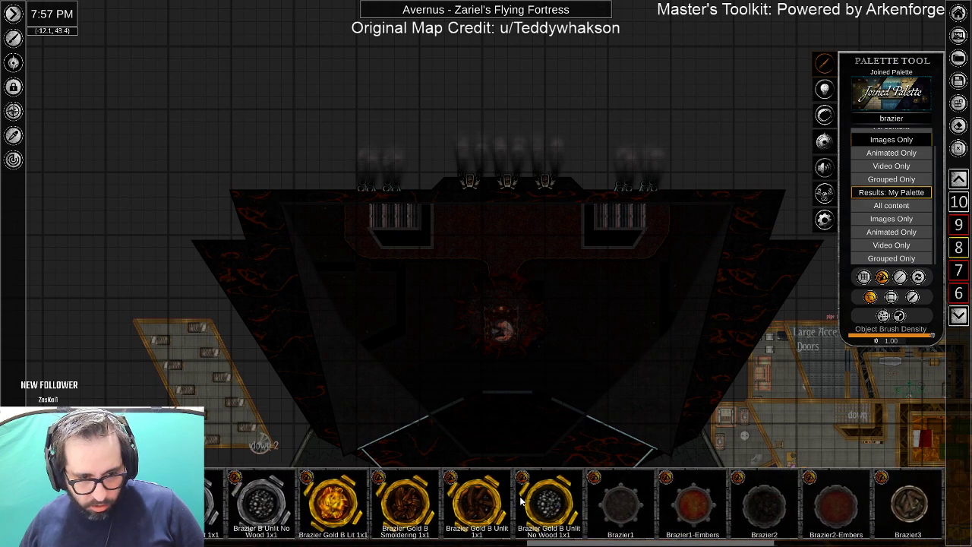
scroll(520, 498, "up", 6)
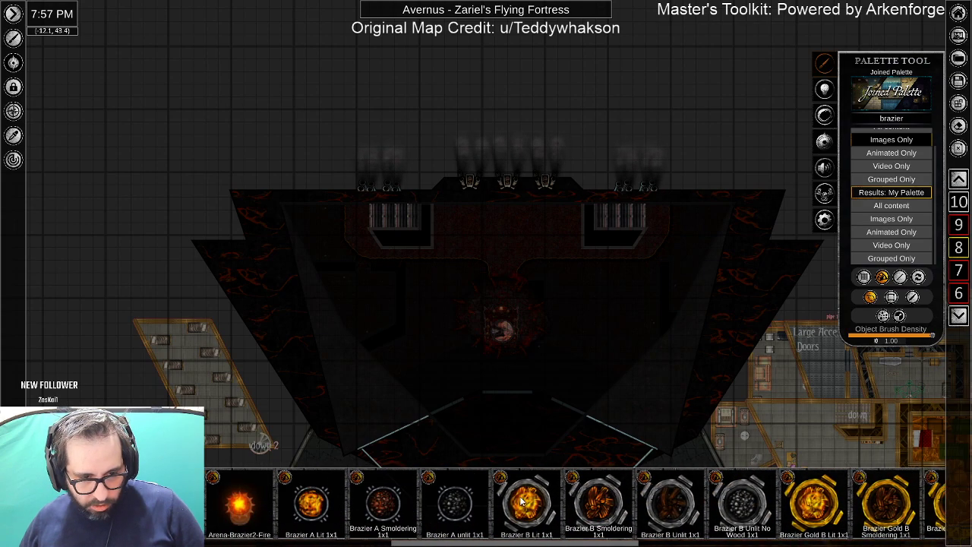
scroll(520, 499, "up", 2)
scroll(520, 498, "up", 1)
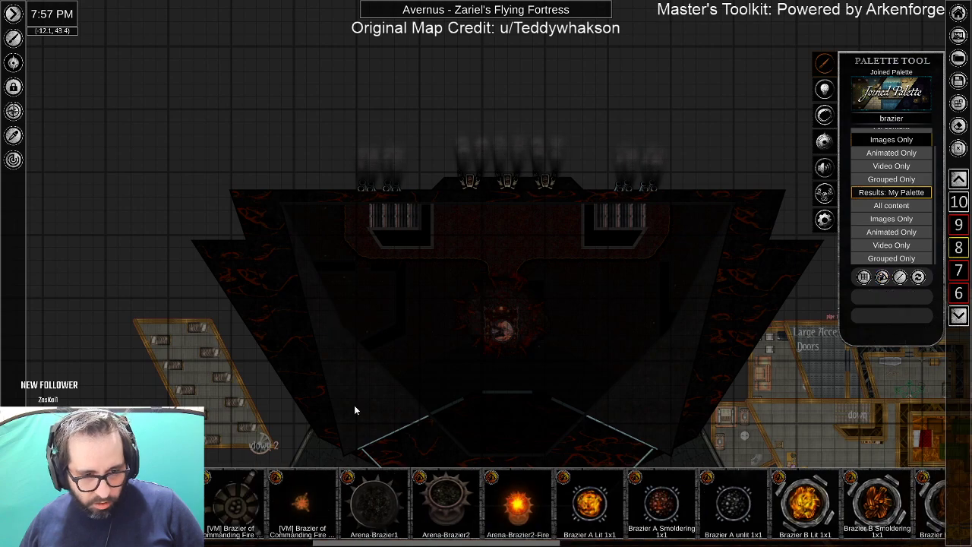
scroll(520, 501, "up", 8)
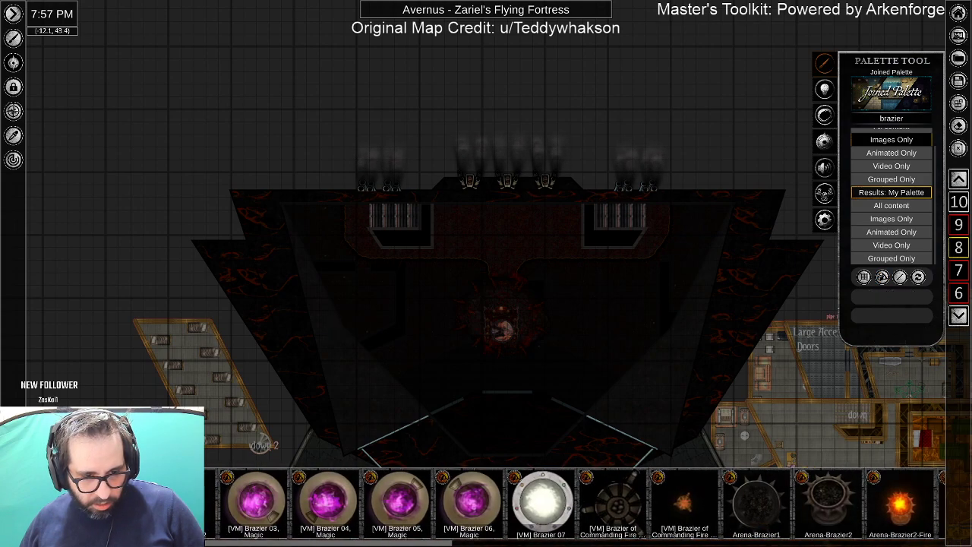
scroll(520, 501, "up", 1)
scroll(520, 501, "down", 8)
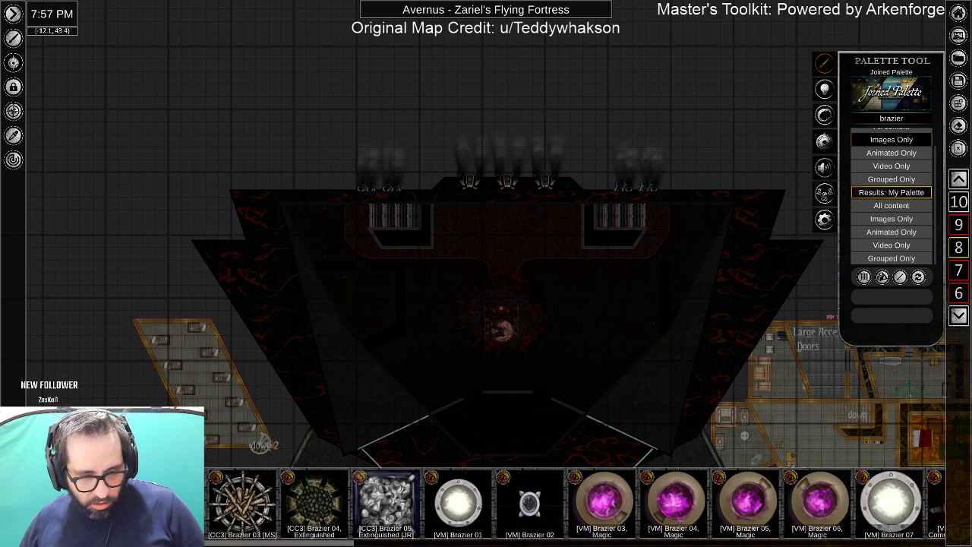
scroll(520, 502, "down", 6)
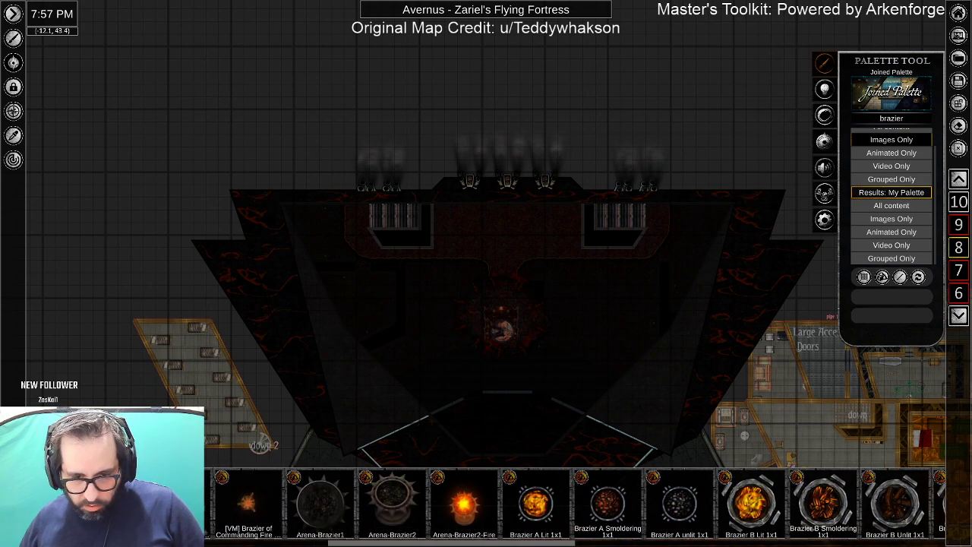
scroll(520, 501, "down", 9)
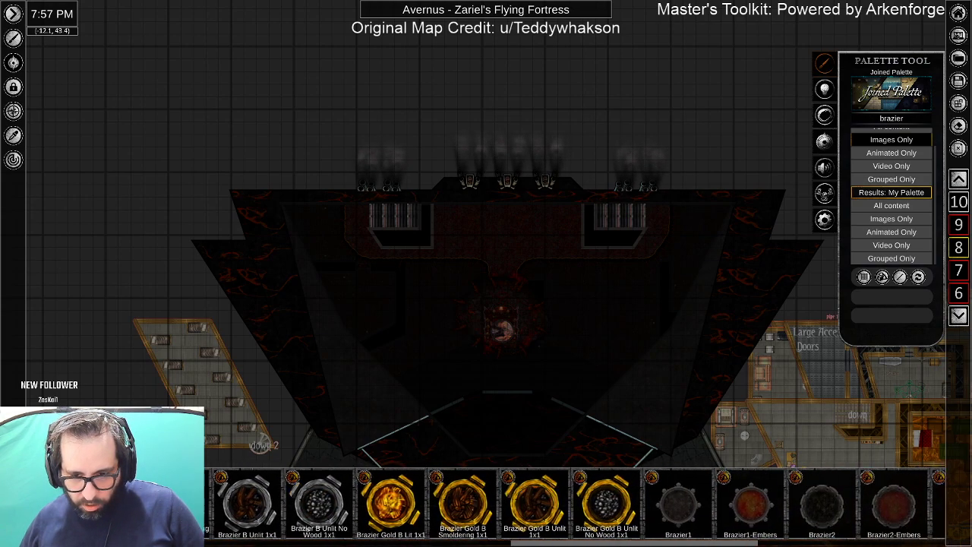
scroll(521, 501, "down", 2)
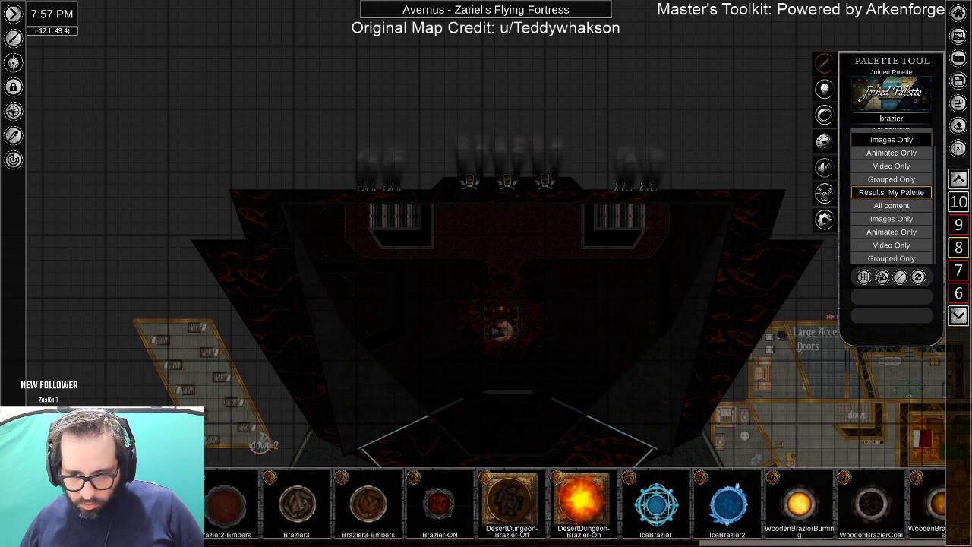
scroll(398, 502, "up", 18)
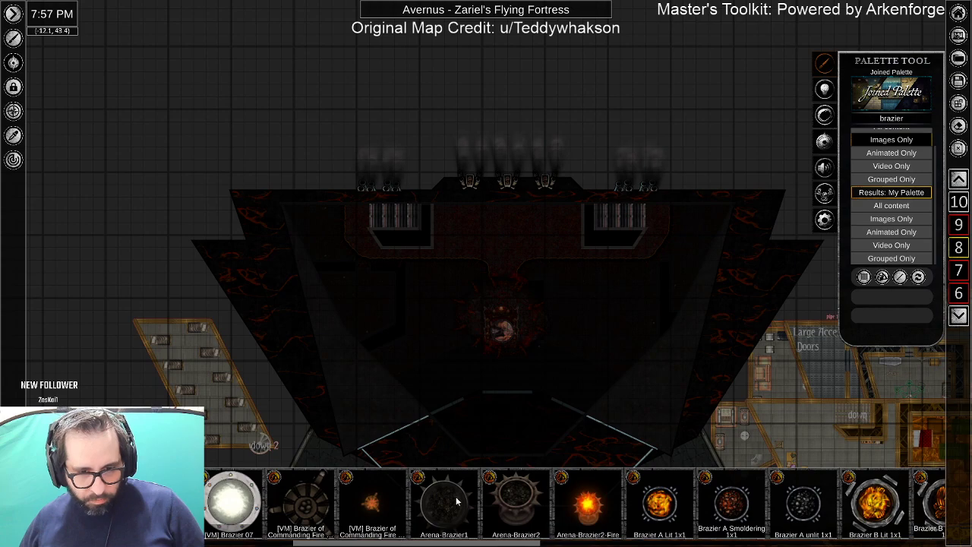
Place an Arena-Brazier1 on the red carpet between the two northern staircases of level 8.
left_click(457, 501)
scroll(507, 241, "up", 5)
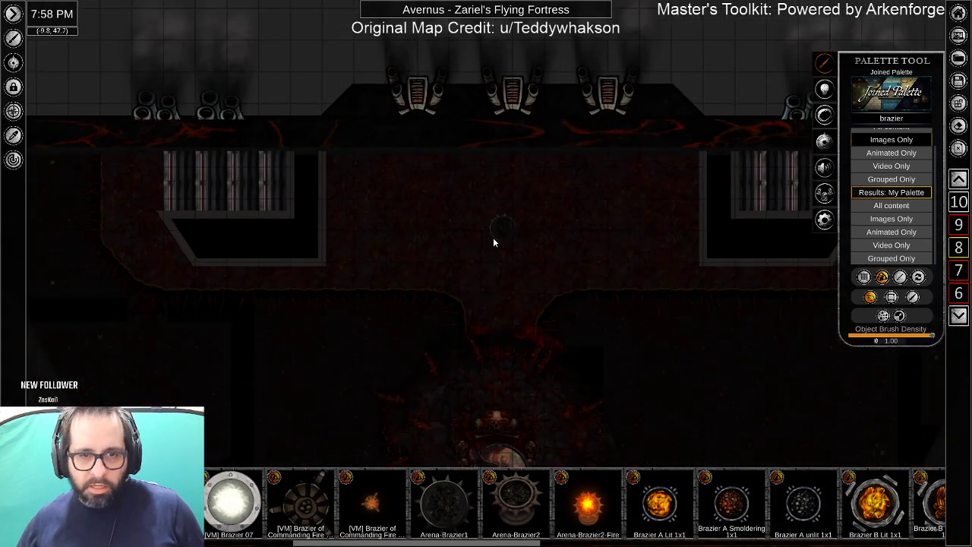
left_click(517, 228)
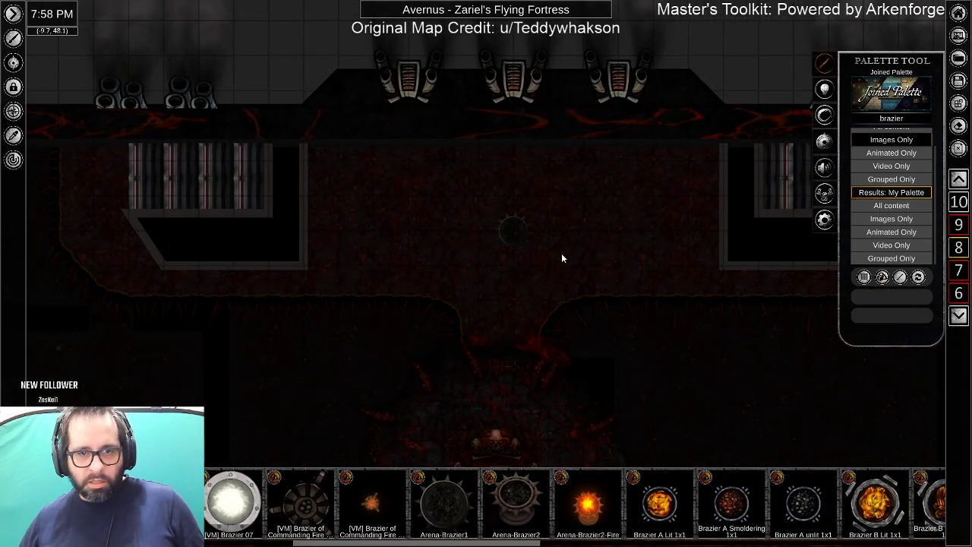
Search the palette for "fire" and limit the results to animated assets.
left_click(885, 119)
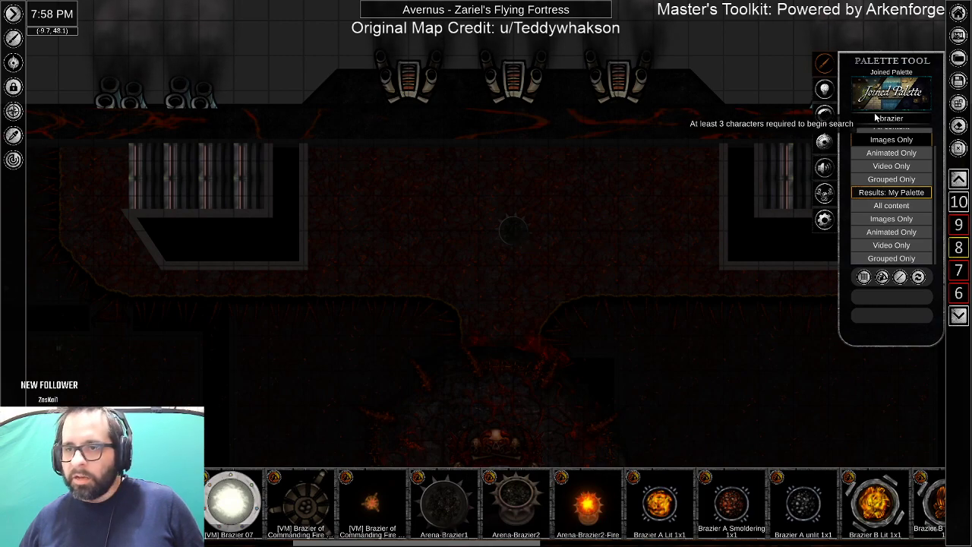
type("fire")
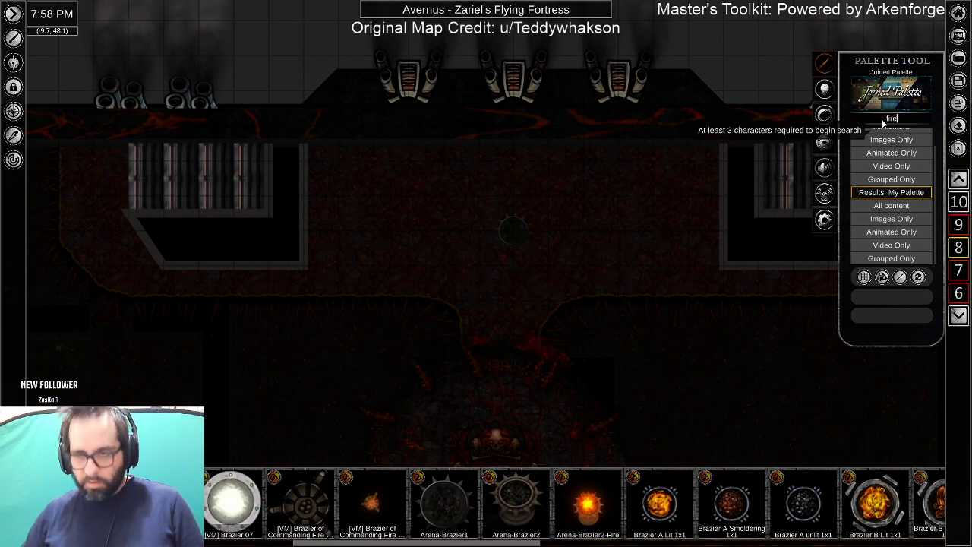
left_click(887, 154)
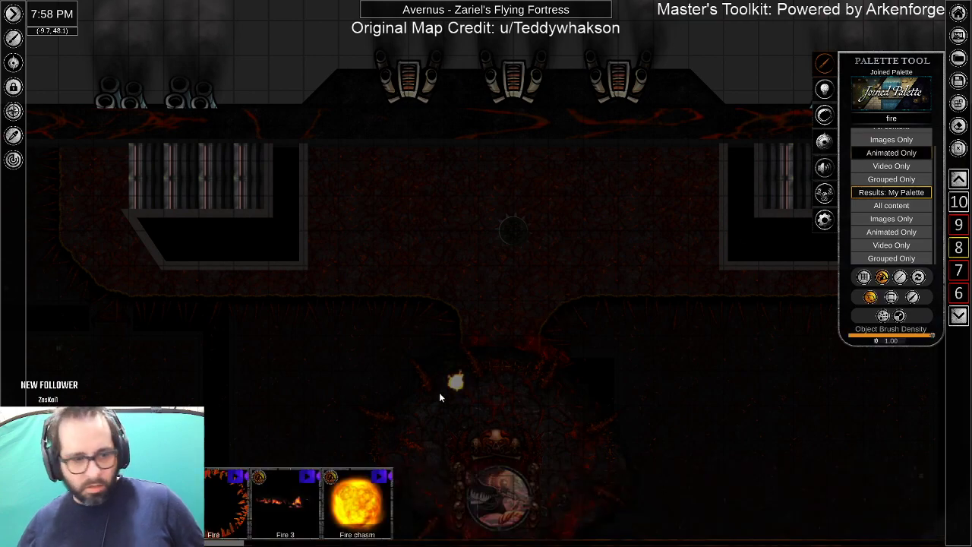
Place the animated fire on the brazier between the northern staircases and give it an object light with a 12-square radius.
right_click(513, 230)
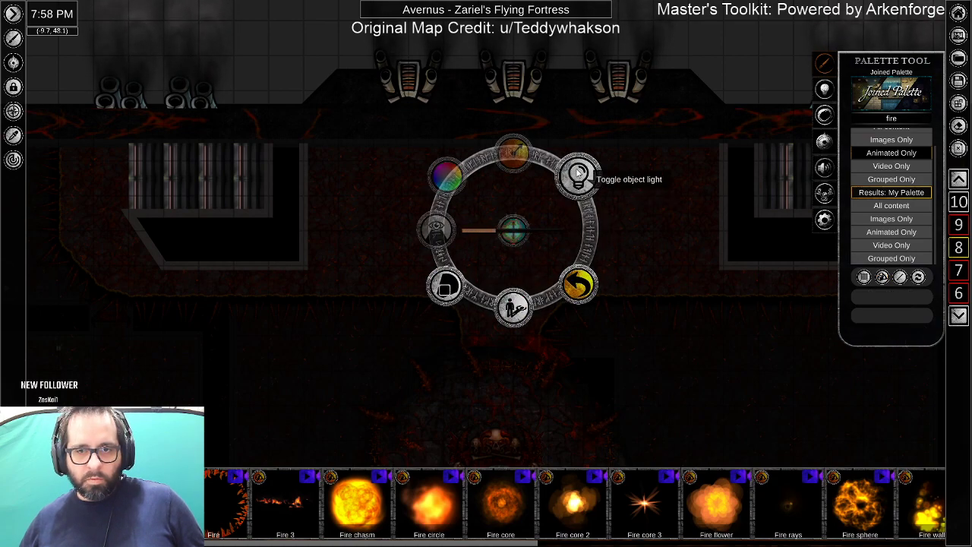
left_click(444, 228)
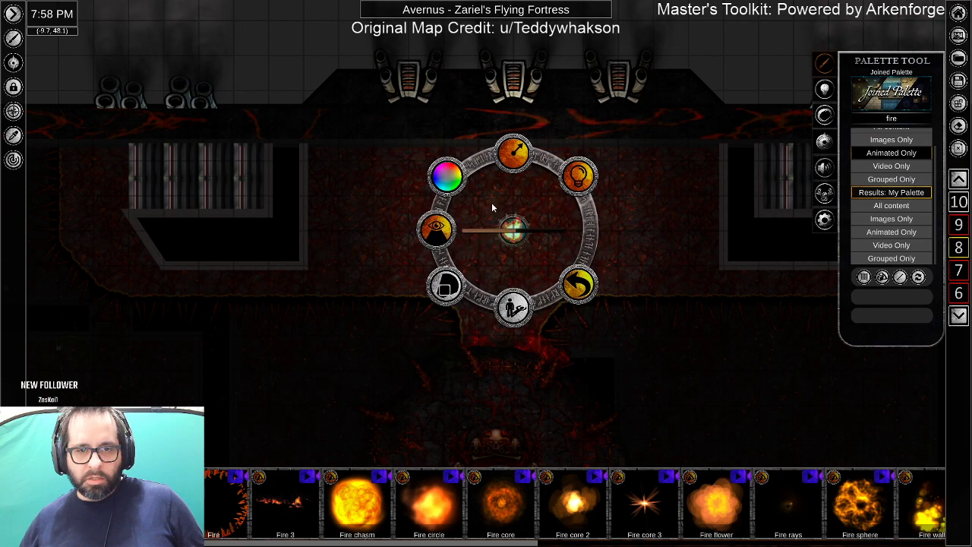
left_click(513, 152)
left_click(516, 100)
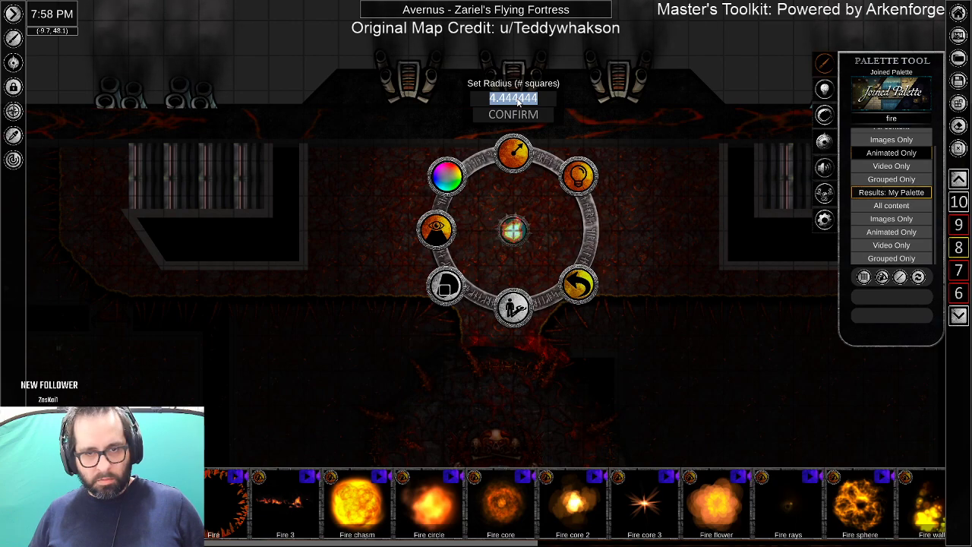
type("8")
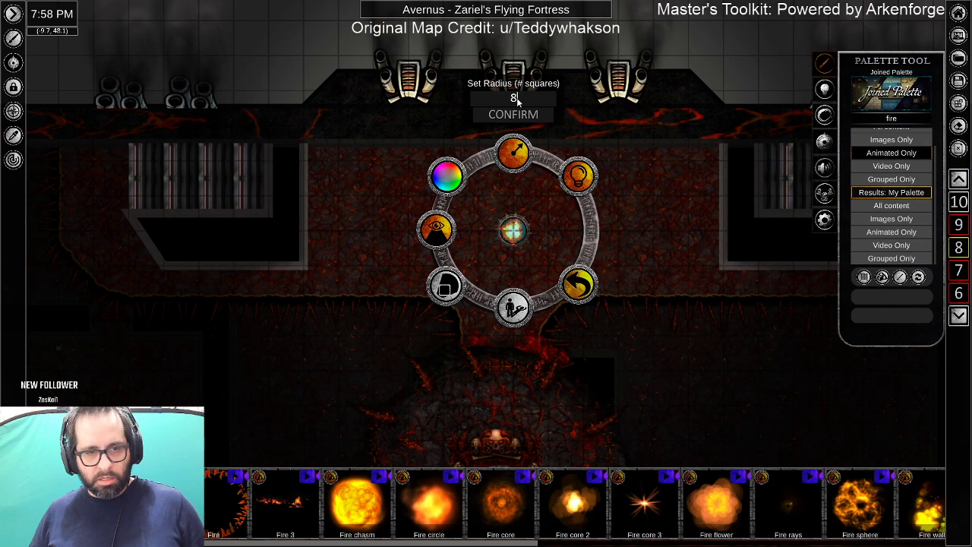
key("BackSpace")
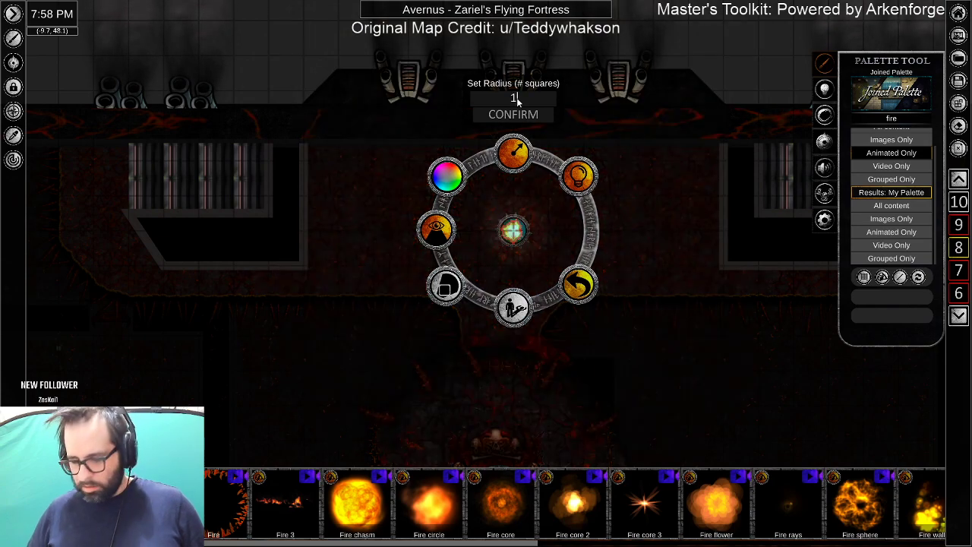
type("12")
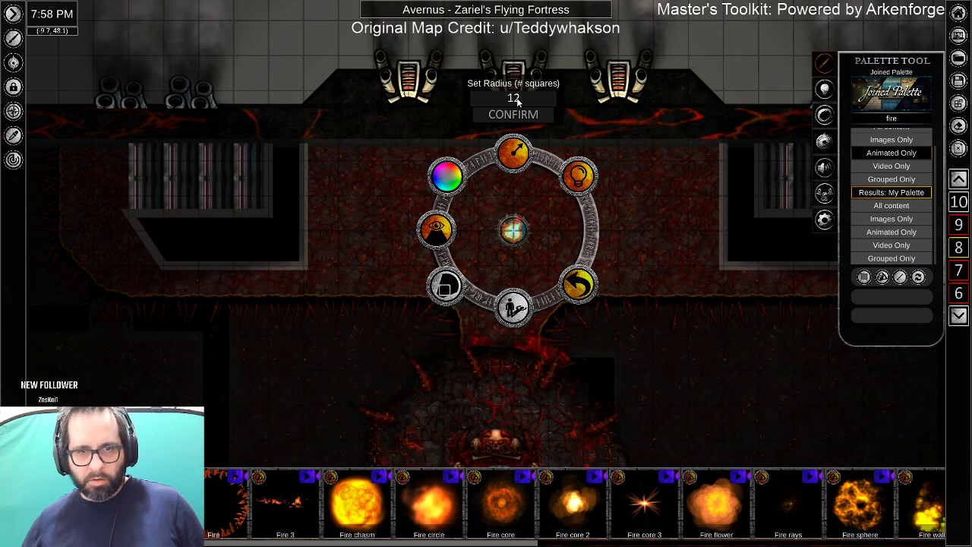
left_click(570, 145)
Toggle the shadows of the wall outline enclosing the level 8 throne room.
left_click(569, 145)
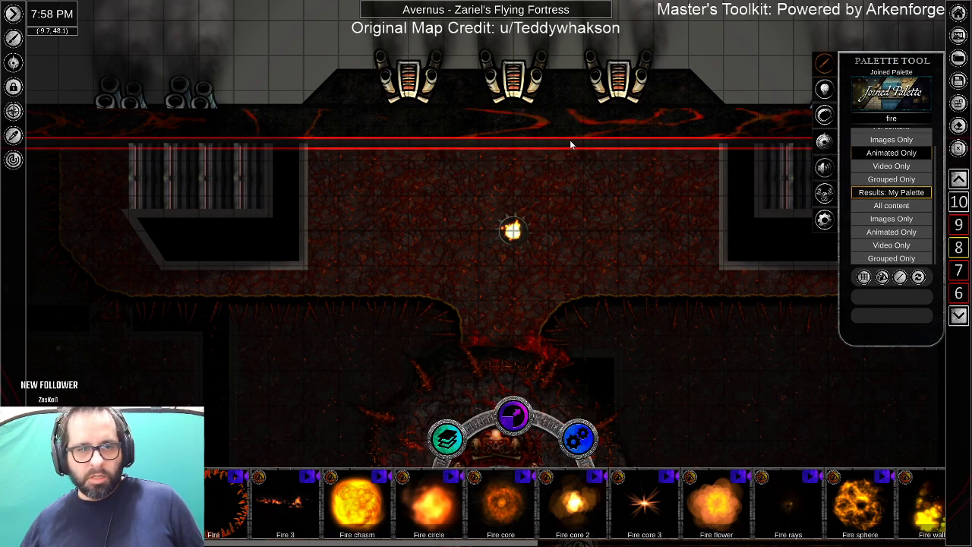
left_click_drag(599, 351, 575, 79)
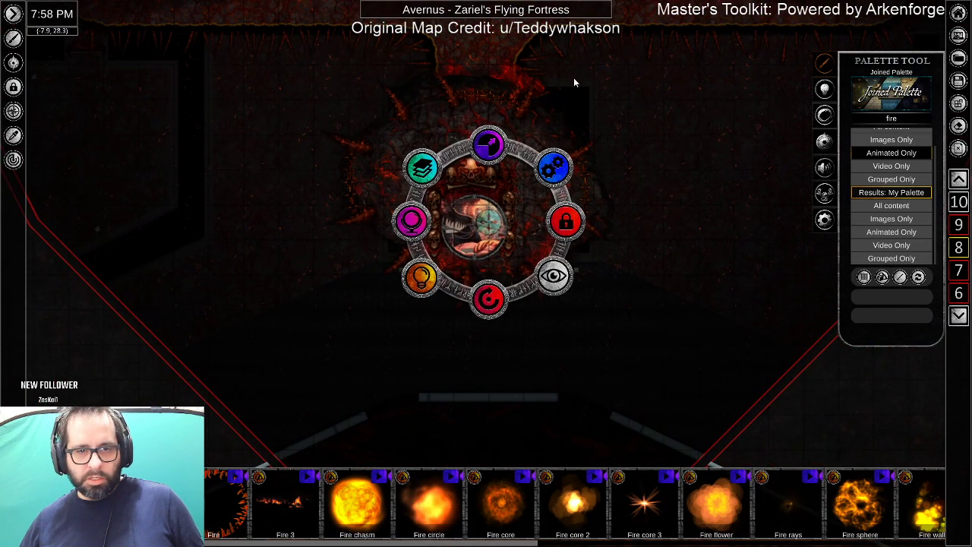
left_click(422, 278)
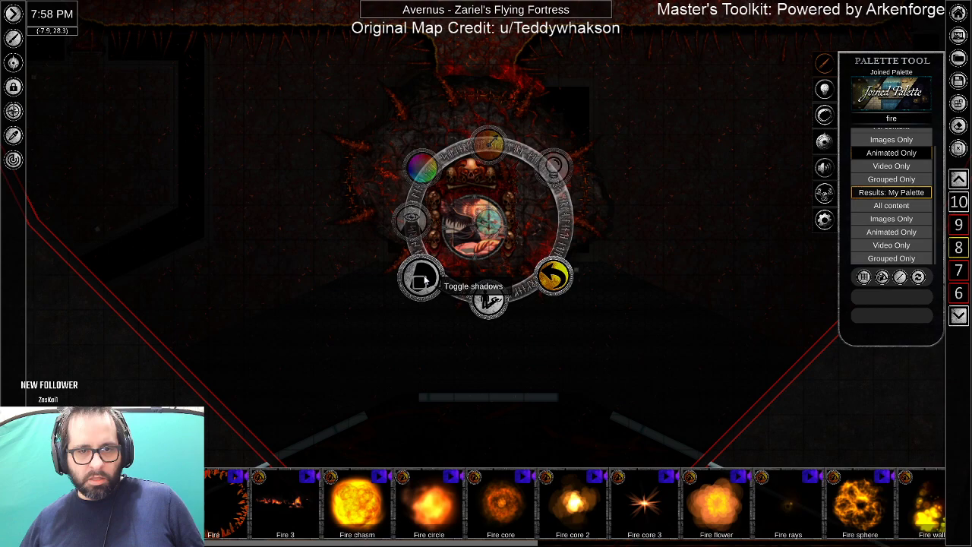
left_click(425, 280)
left_click(558, 351)
Examine how the brazier's light falls across the level 8 throne room, carpet and staircases, and check the fire's light options.
scroll(556, 351, "down", 5)
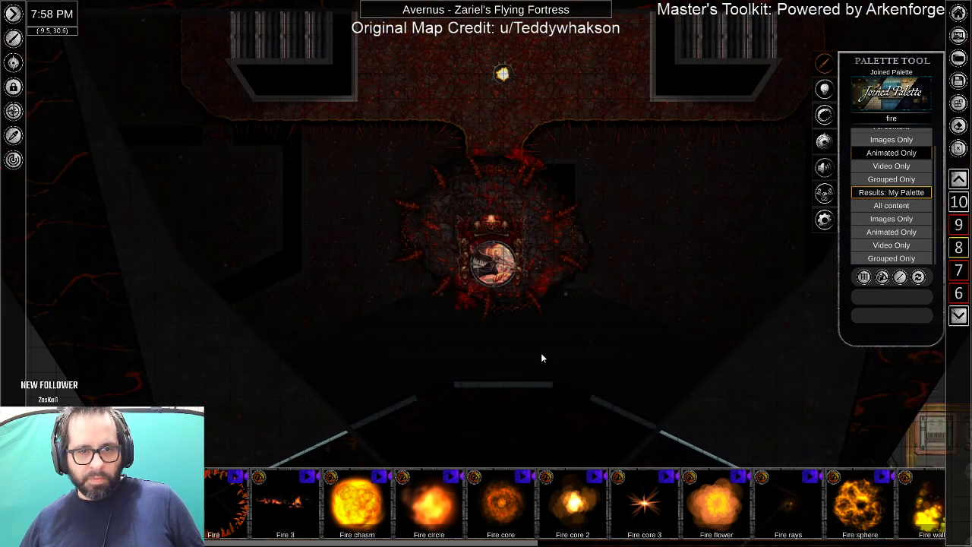
scroll(517, 297, "up", 4)
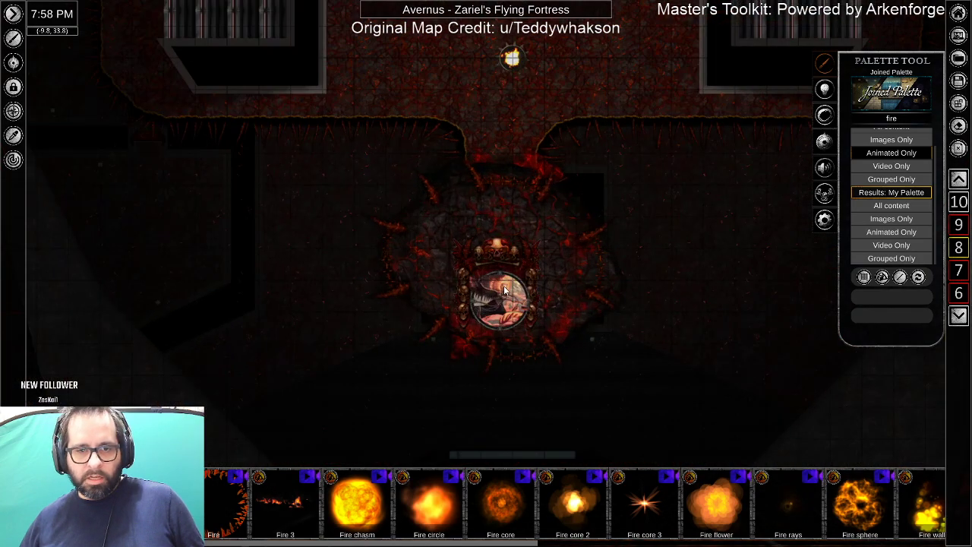
left_click_drag(497, 177, 502, 301)
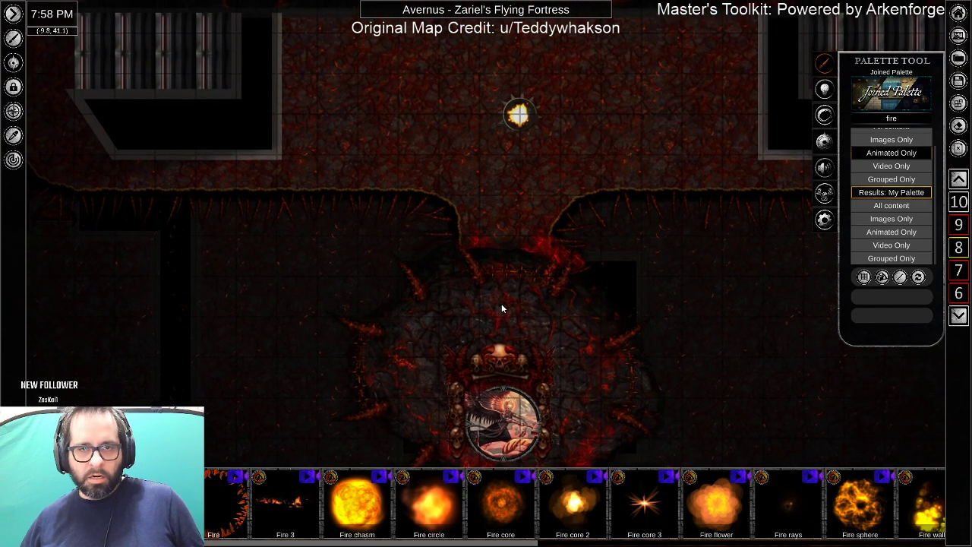
left_click_drag(609, 150, 579, 275)
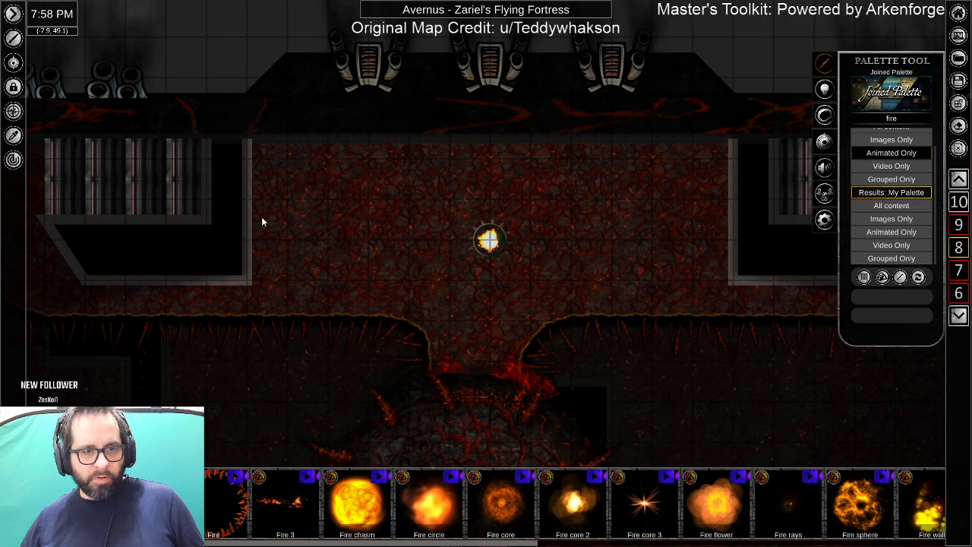
scroll(528, 279, "down", 3)
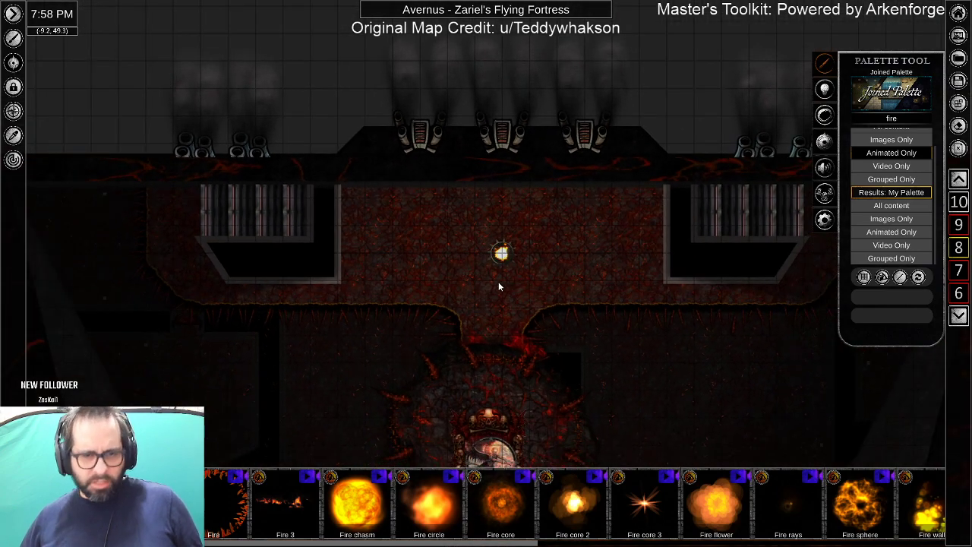
right_click(501, 252)
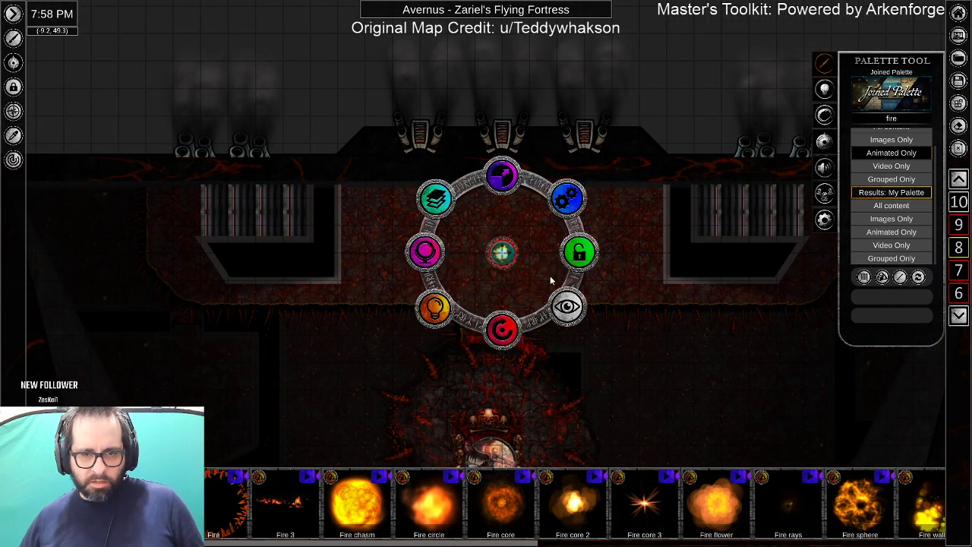
left_click(452, 311)
left_click_drag(354, 321, 547, 354)
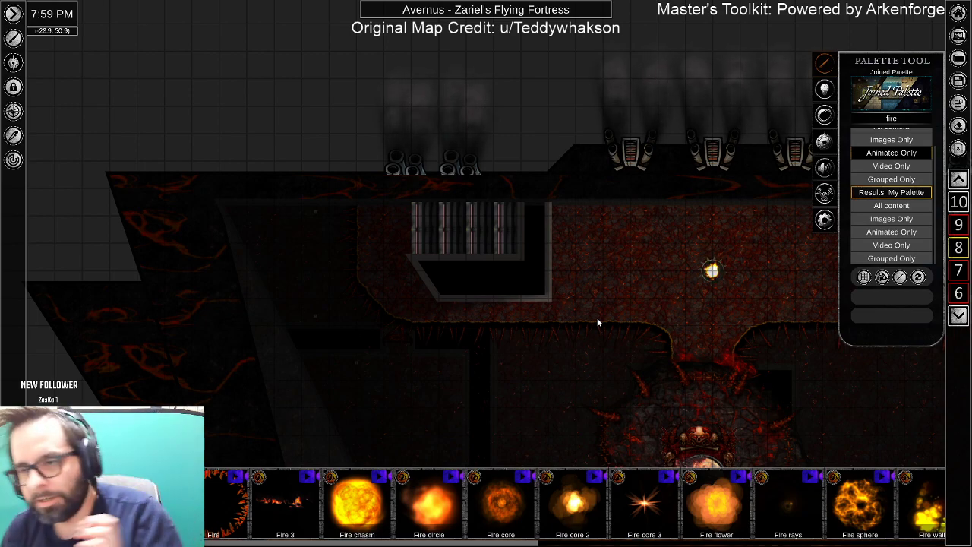
Go up to level 9, bring its circular glass floor into view and search the palette images for "trap".
left_click(959, 179)
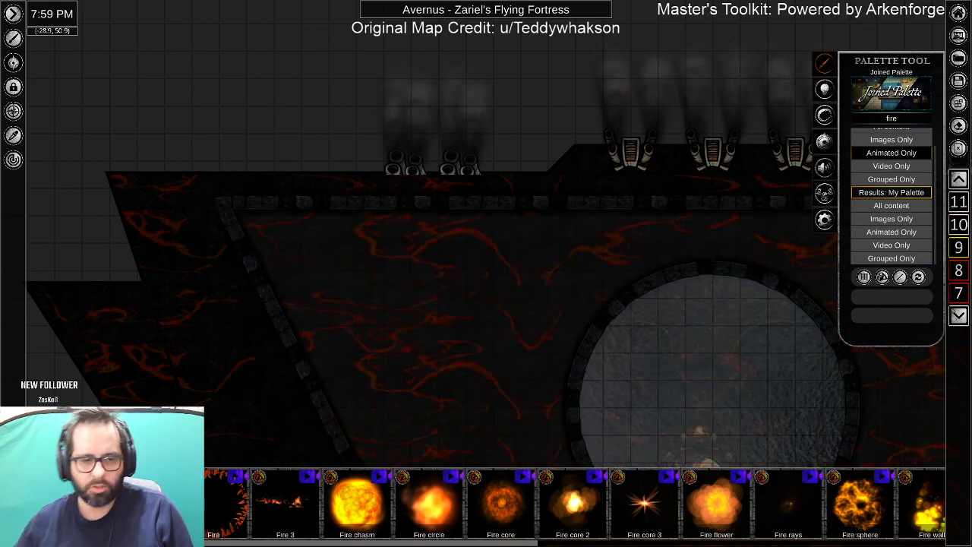
left_click_drag(598, 337, 458, 207)
scroll(367, 232, "down", 3)
left_click(895, 118)
type("tra")
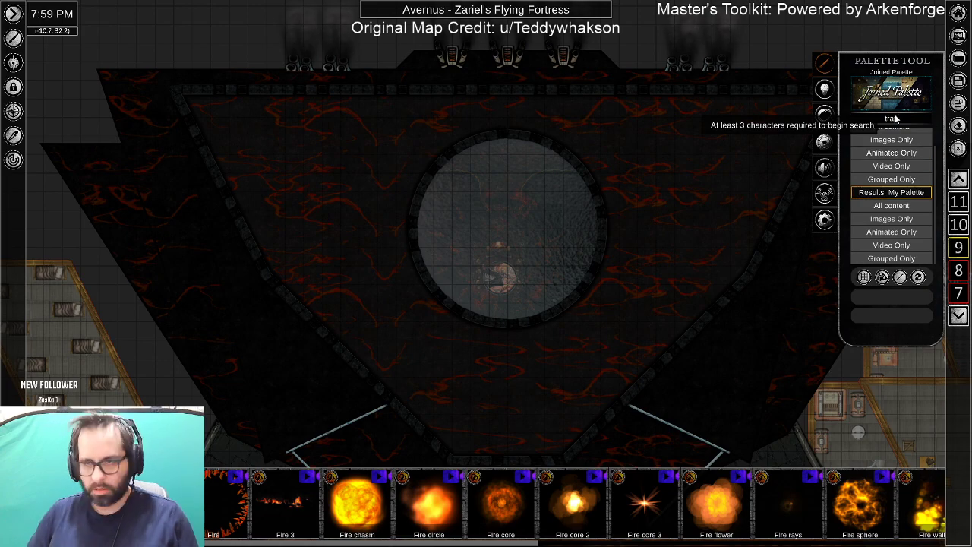
type("p")
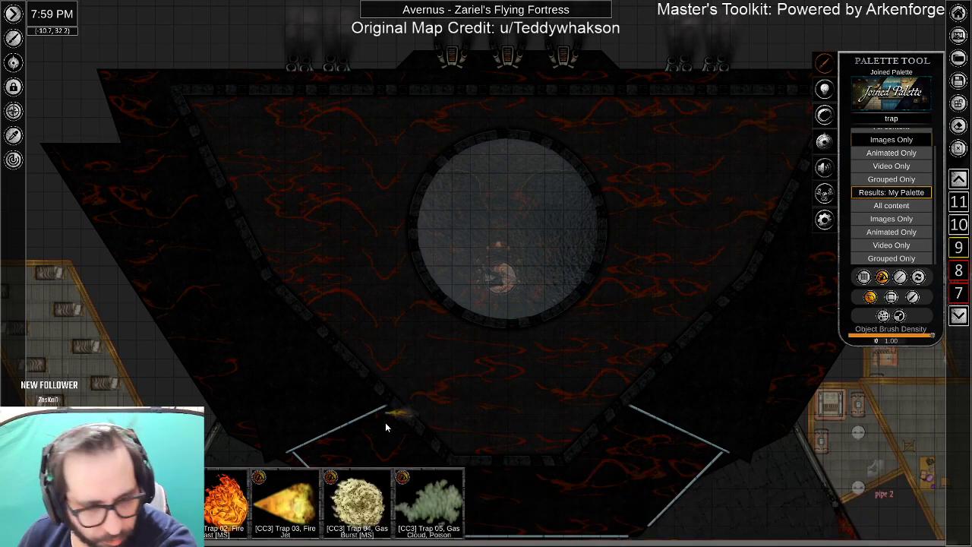
Look through all the trap and trapdoor images for one that suits level 9 of the fortress.
scroll(615, 519, "down", 6)
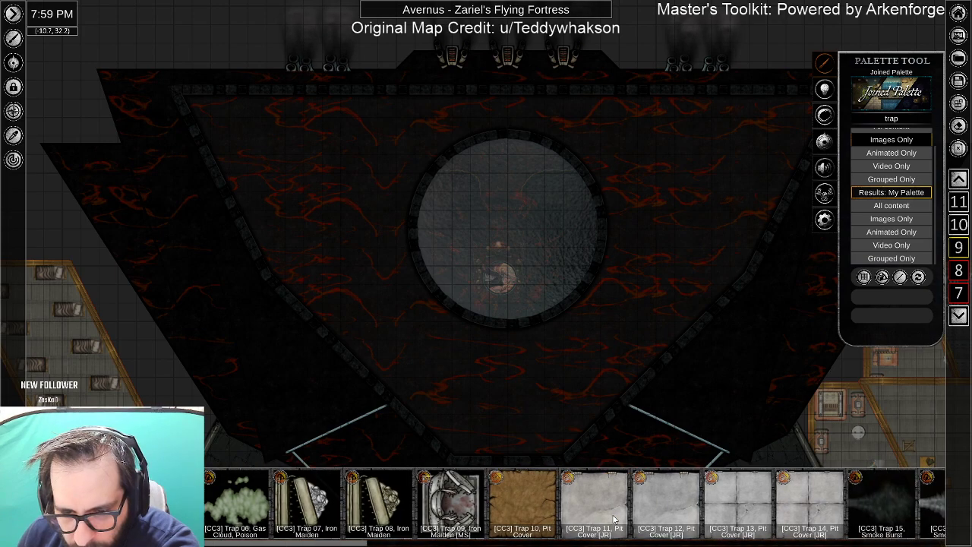
scroll(615, 519, "down", 8)
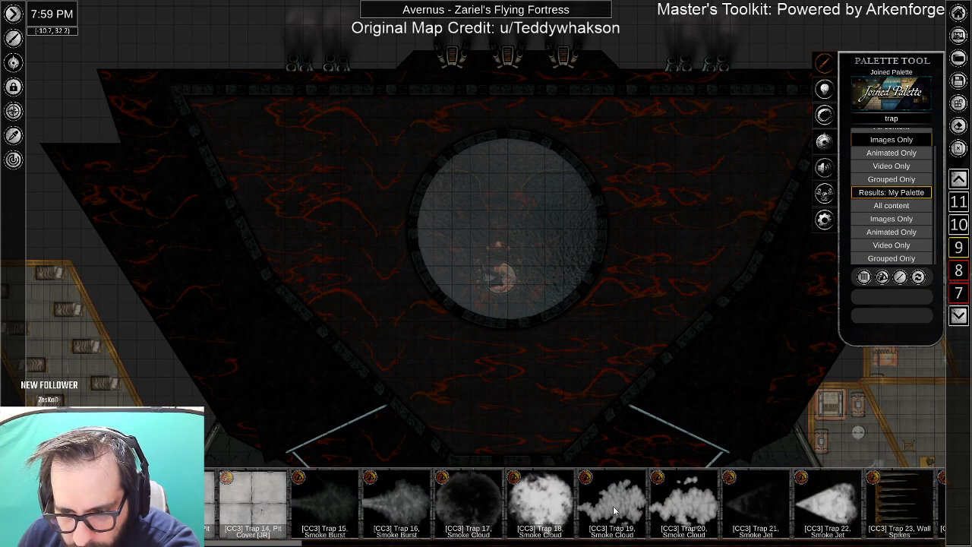
scroll(615, 513, "down", 8)
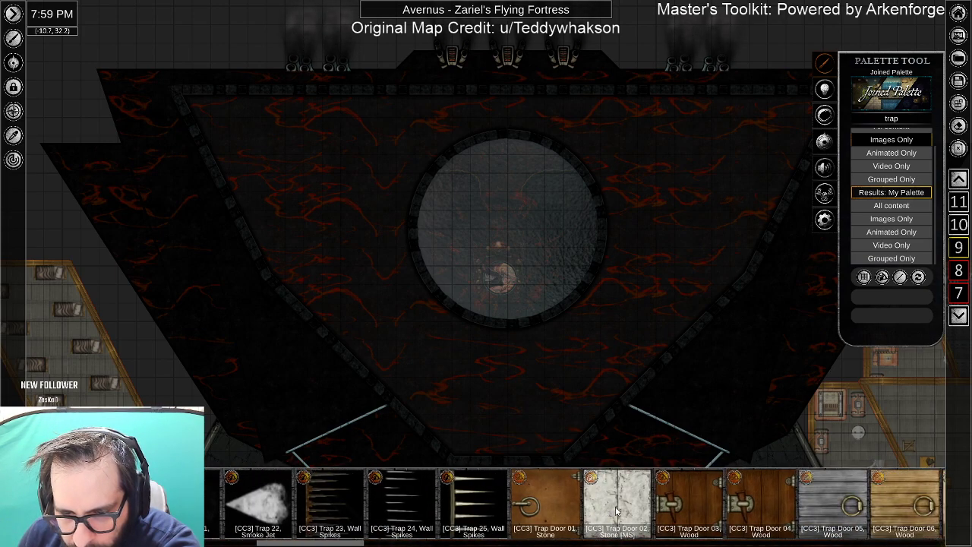
scroll(616, 513, "down", 1)
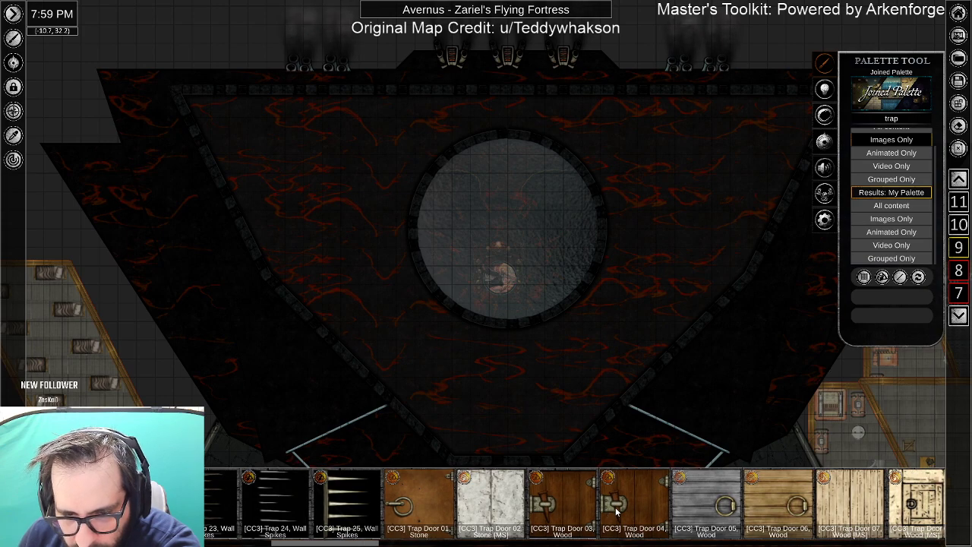
scroll(616, 512, "down", 8)
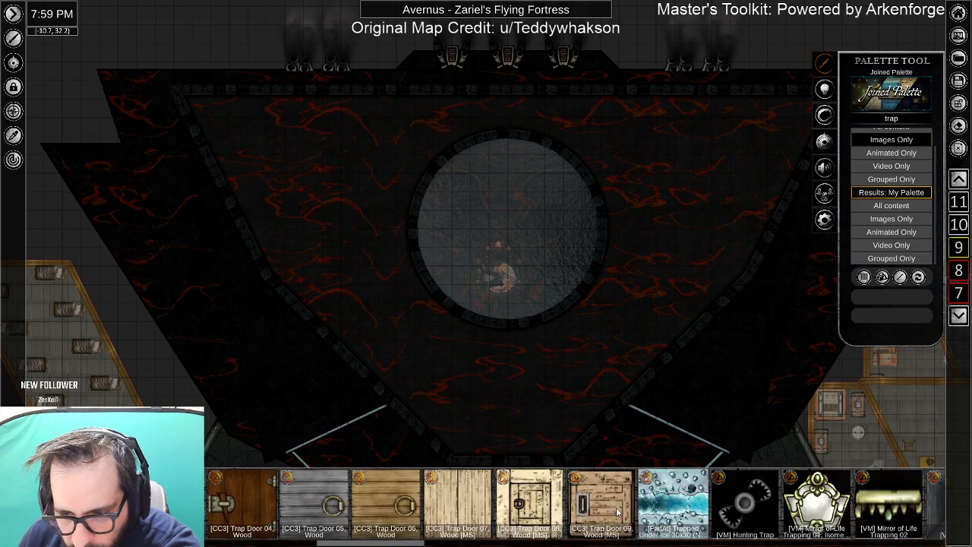
scroll(616, 513, "down", 8)
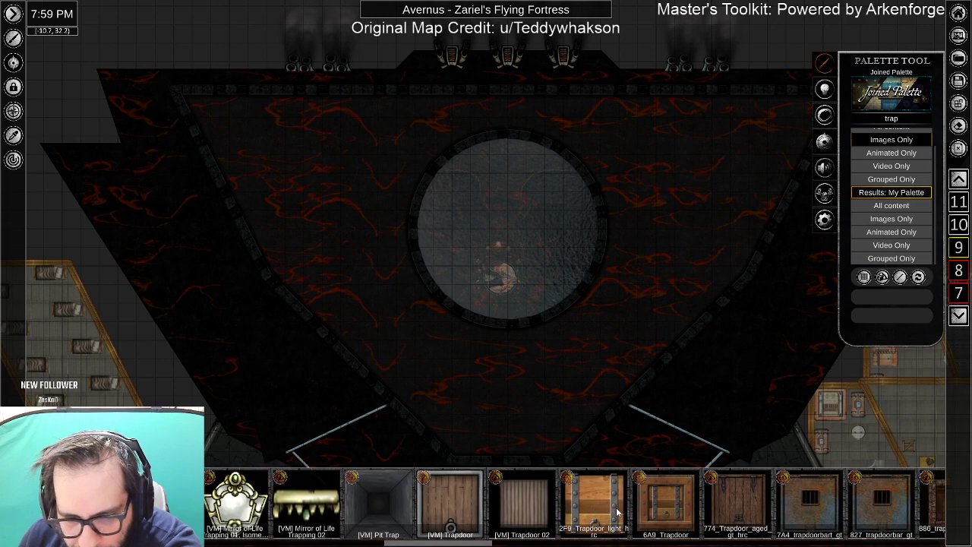
scroll(616, 512, "down", 8)
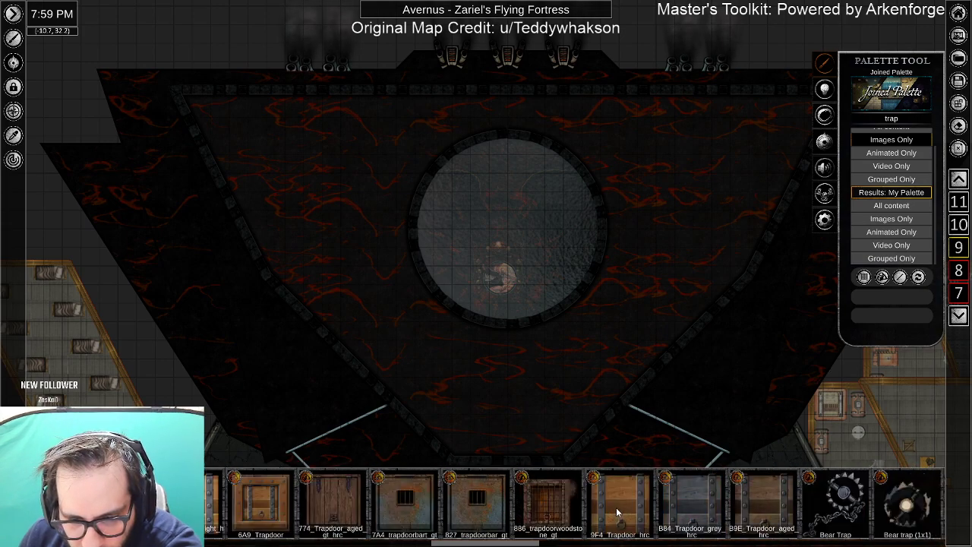
scroll(616, 513, "down", 8)
scroll(616, 512, "down", 6)
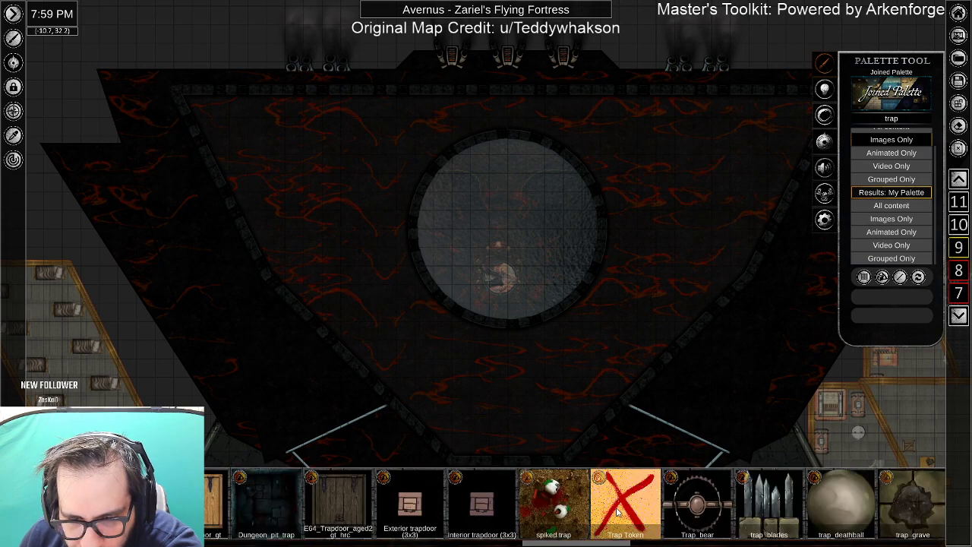
scroll(617, 513, "down", 2)
left_click_drag(608, 542, 923, 545)
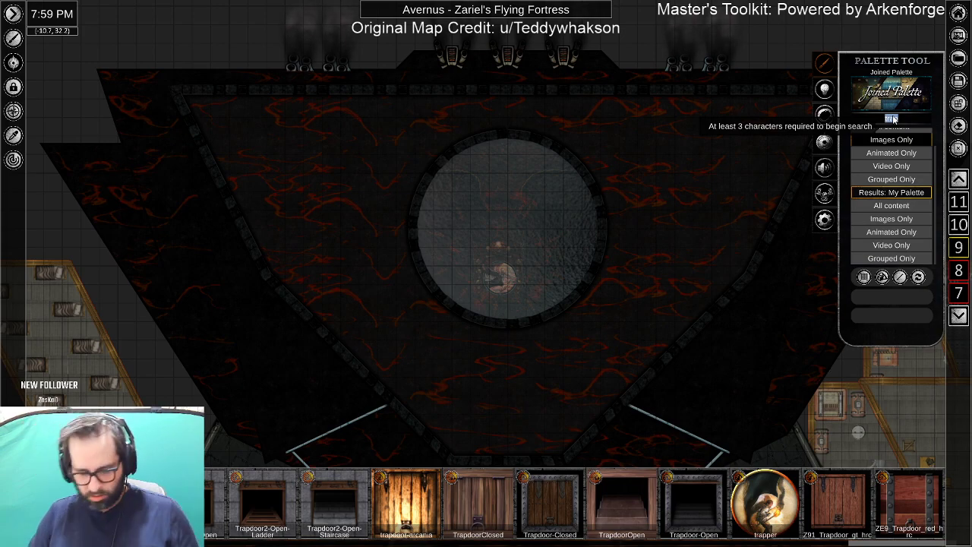
Search the palette for "airlock", replace the search with "hatch" and limit the results to images.
type("airlock")
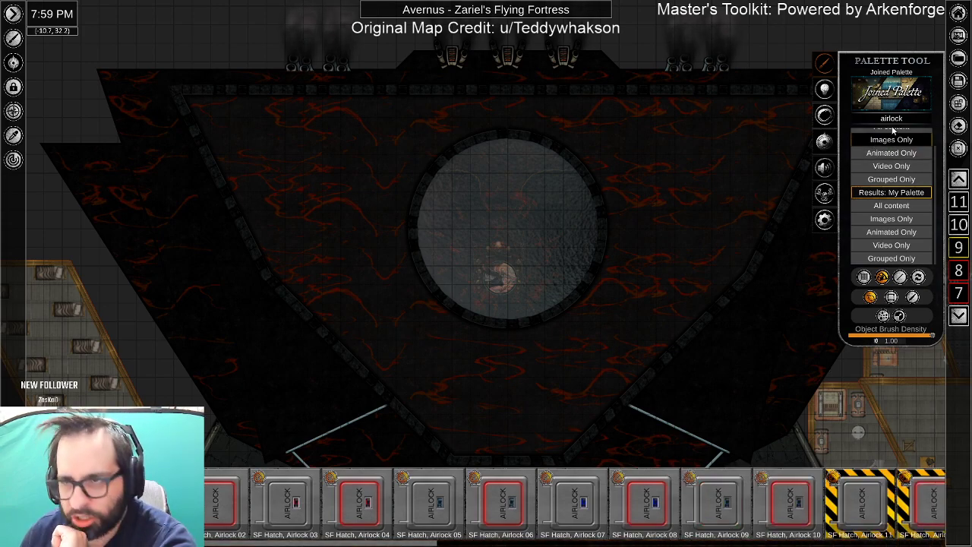
double_click(893, 120)
type("hatch")
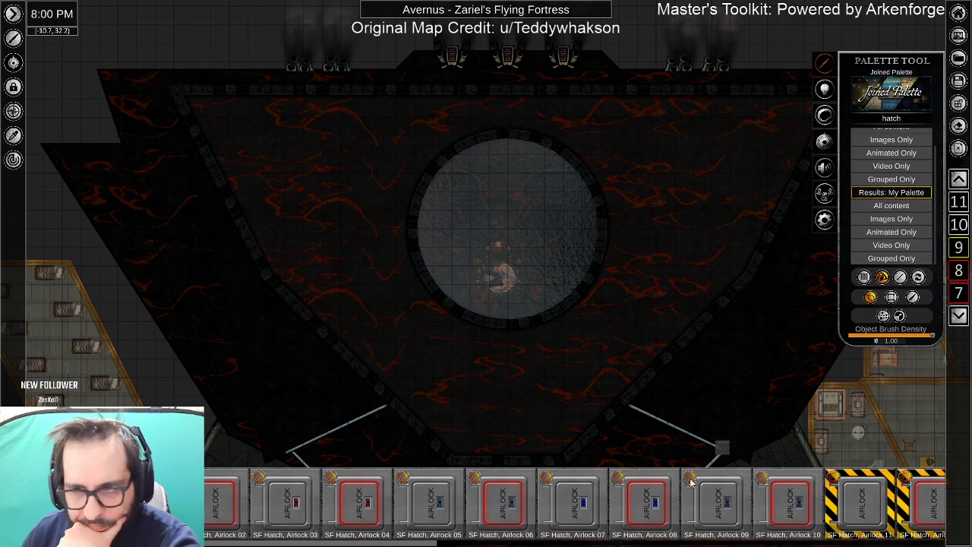
left_click(907, 140)
right_click(478, 379)
Look through the hatch images, from the airlock and biohazard variants to the plain ones, for one that suits level 9.
left_click_drag(248, 544, 619, 544)
scroll(574, 505, "down", 7)
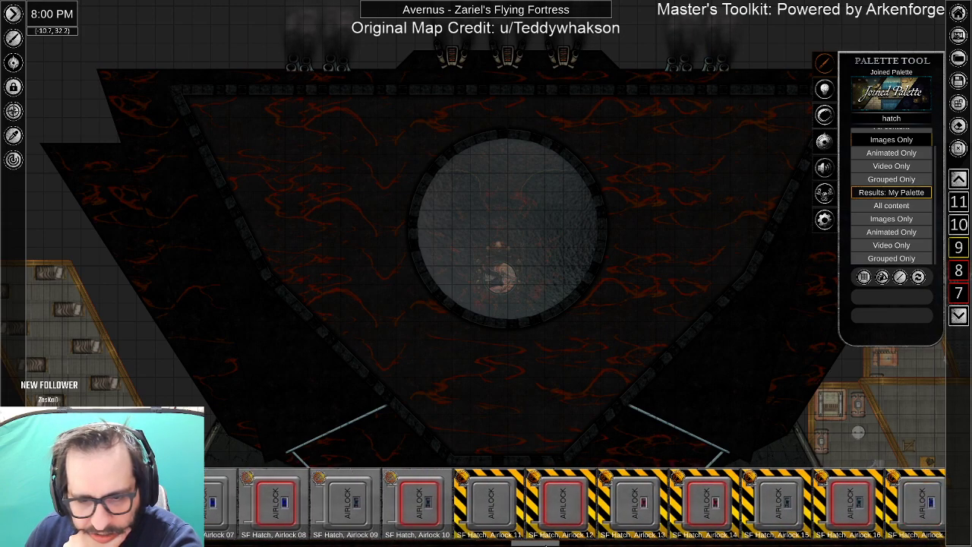
scroll(575, 503, "down", 15)
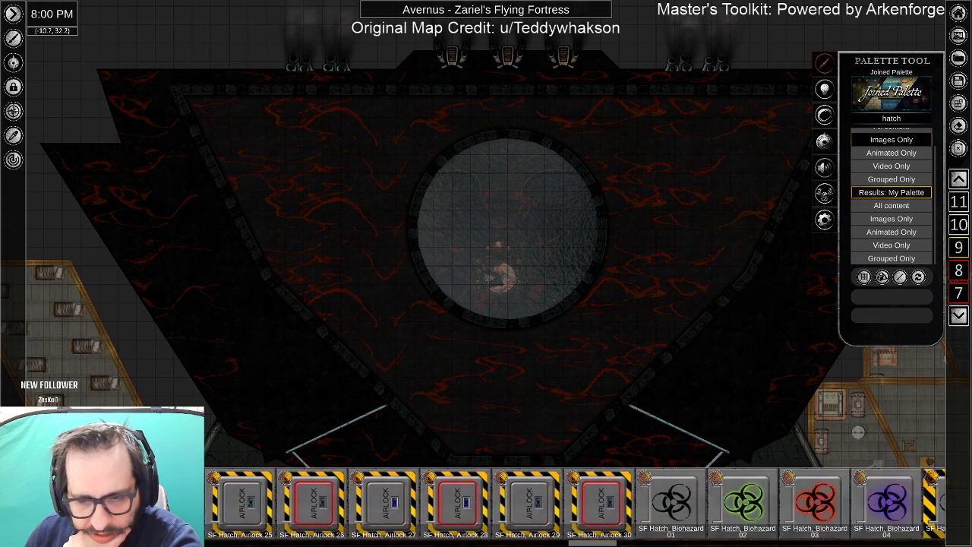
scroll(575, 503, "down", 2)
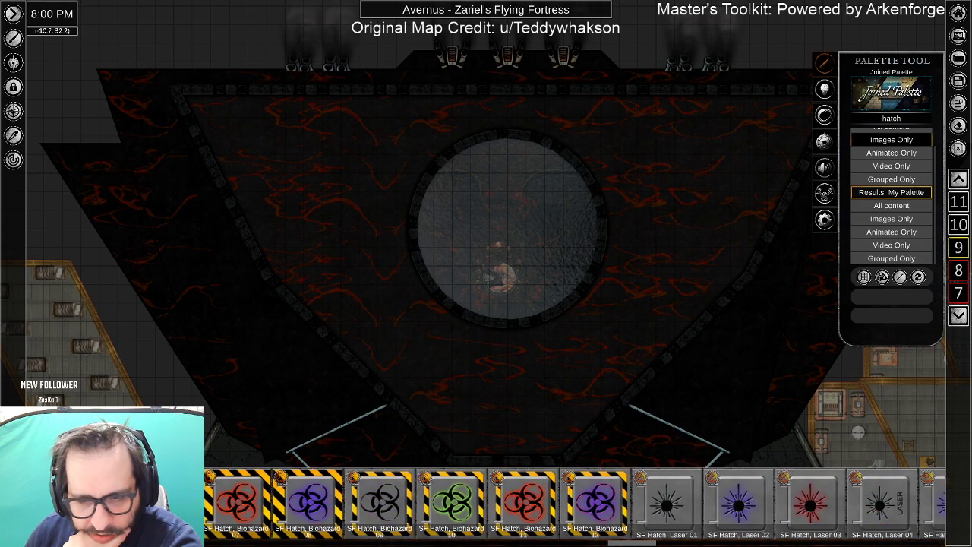
scroll(575, 503, "down", 16)
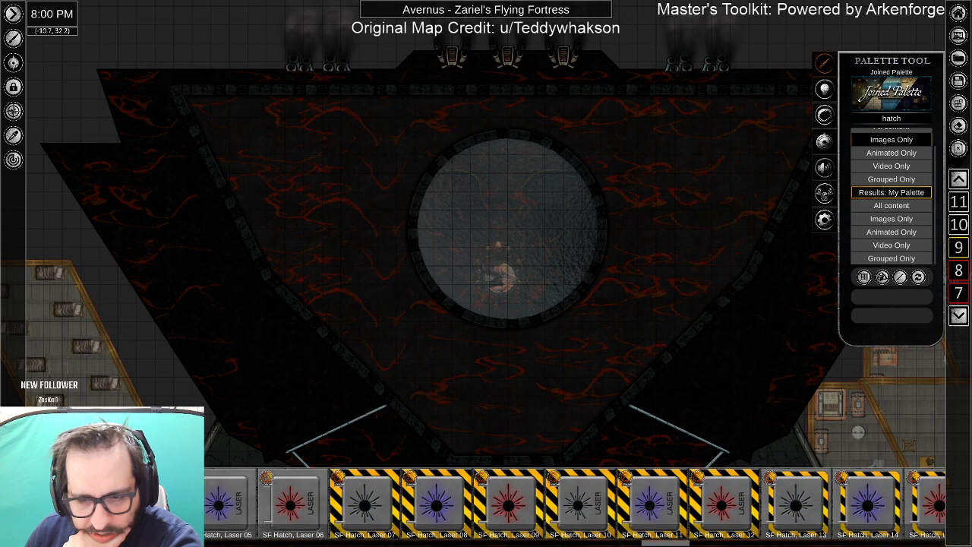
scroll(575, 503, "down", 9)
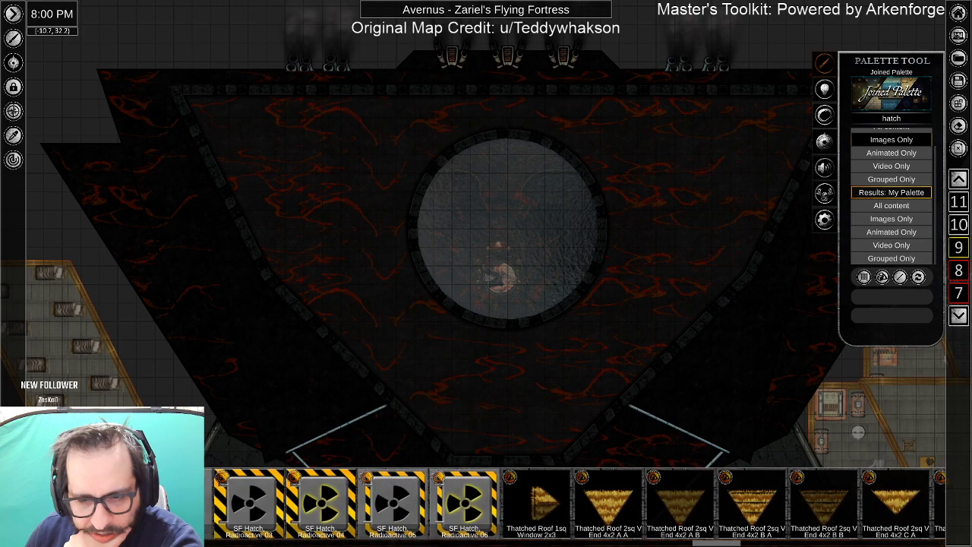
scroll(575, 503, "down", 15)
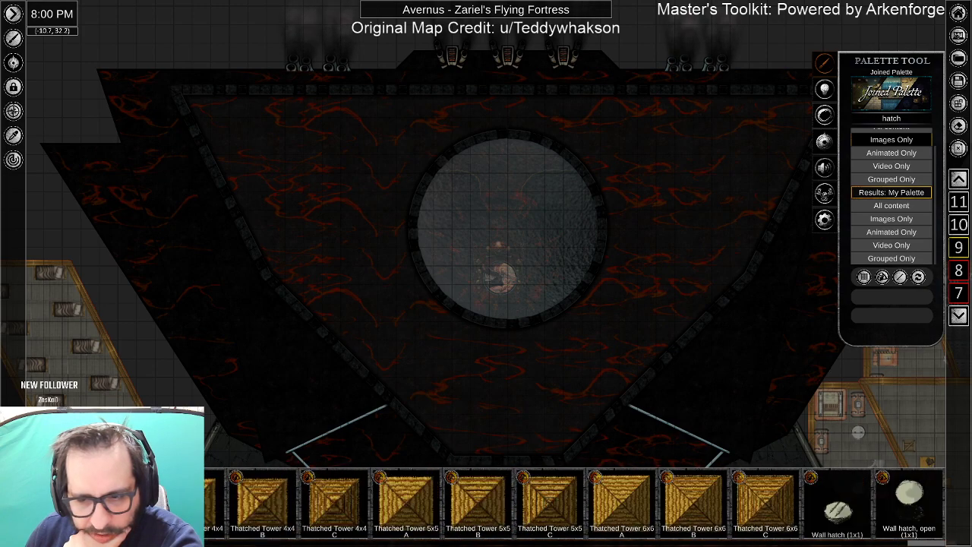
scroll(550, 544, "down", 18)
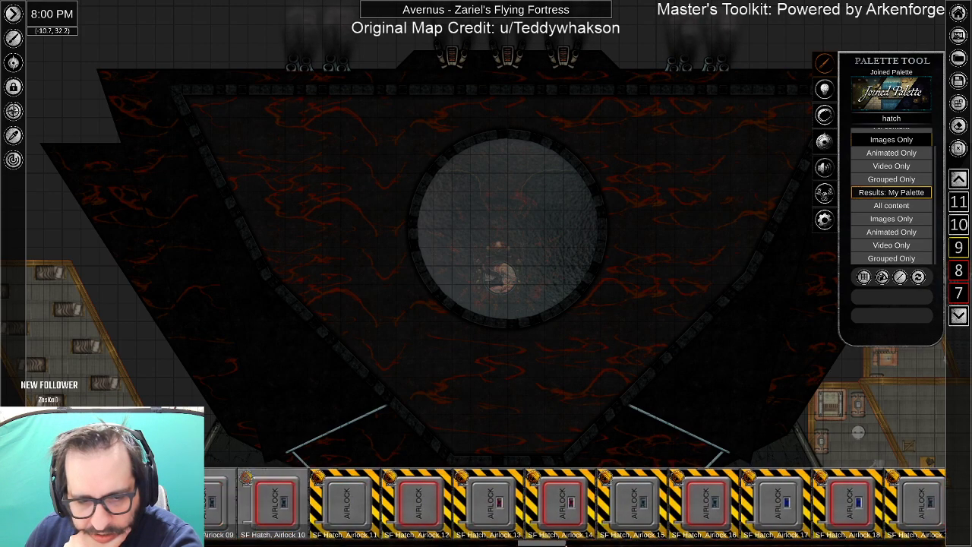
scroll(549, 544, "up", 10)
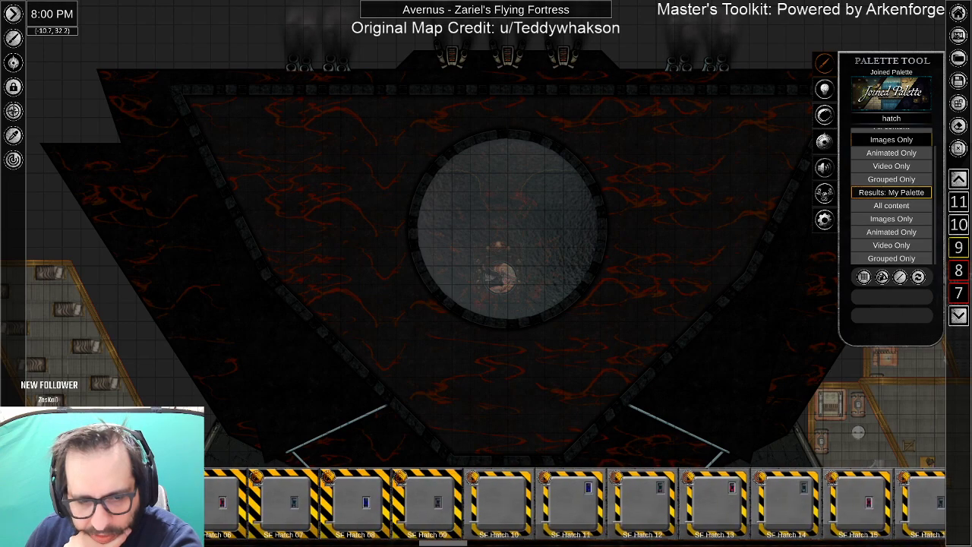
scroll(575, 503, "up", 5)
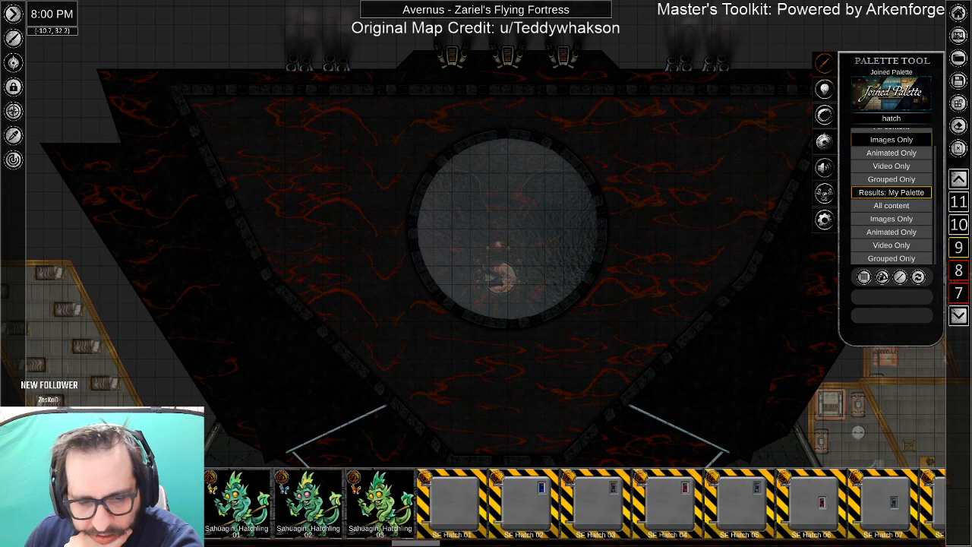
Try SF Hatch 01 west of the glass floor, place SF Hatch 19 to its southeast, and delete SF Hatch 01.
left_click(452, 497)
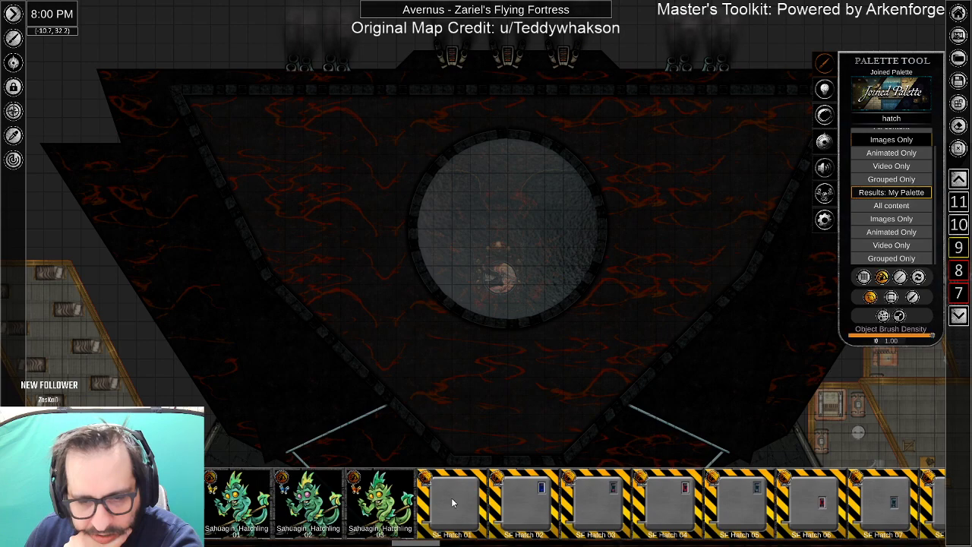
left_click(367, 295)
left_click_drag(433, 544, 480, 544)
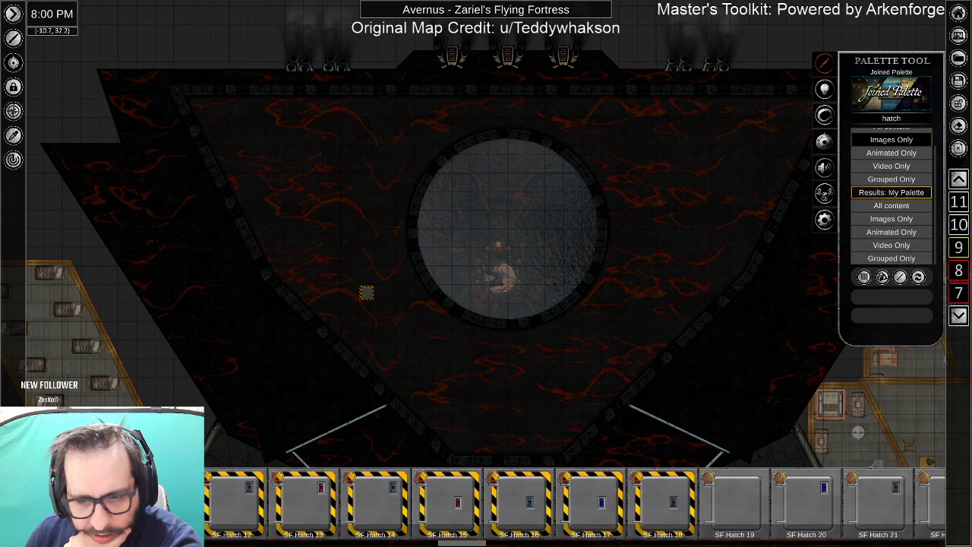
left_click(721, 496)
left_click(639, 297)
left_click(365, 295)
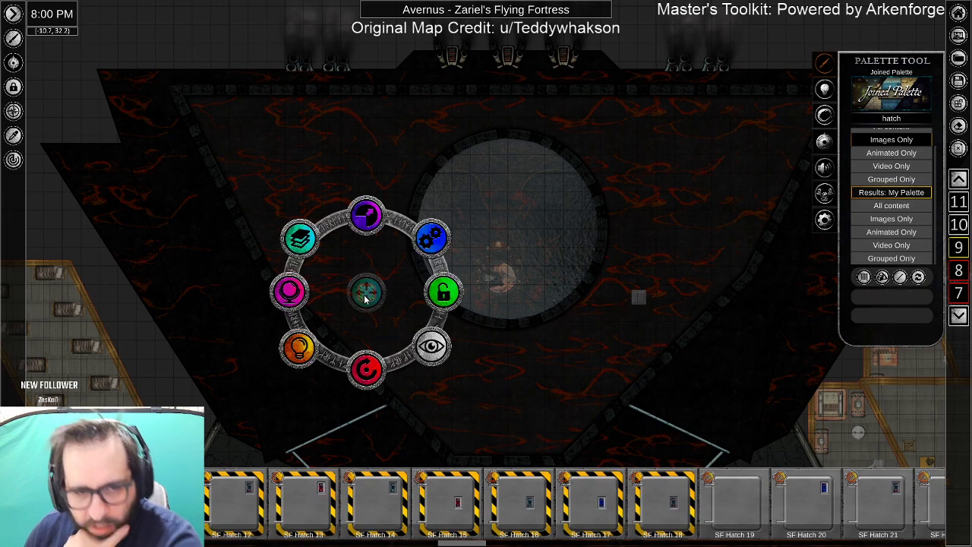
key("Delete")
Try Hatch 02 and Hatch 01 southeast of the glass floor beside the plain grey hatch, and delete Hatch 02.
mouse_move(471, 544)
left_mouse_down()
mouse_move(304, 544)
mouse_move(359, 544)
left_mouse_up()
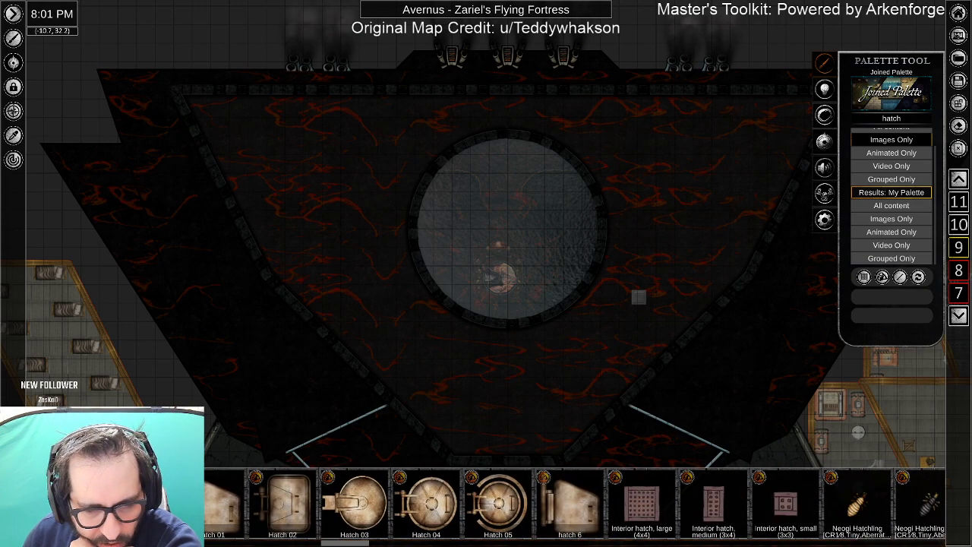
left_click(293, 509)
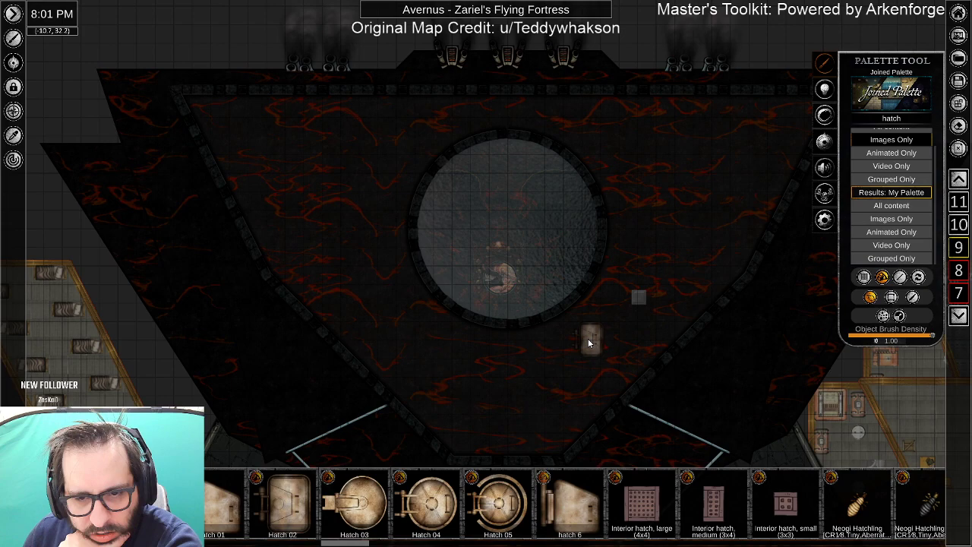
left_click(589, 343)
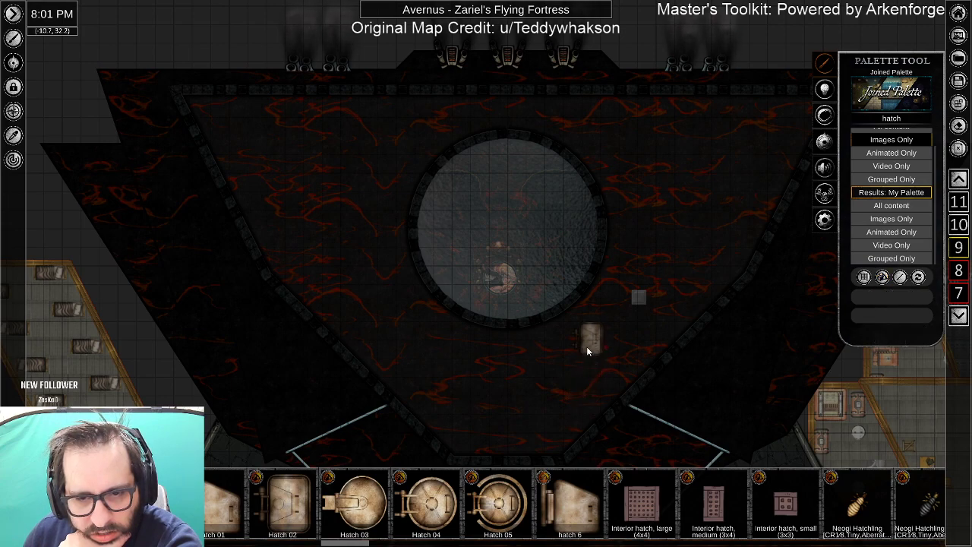
scroll(589, 347, "up", 5)
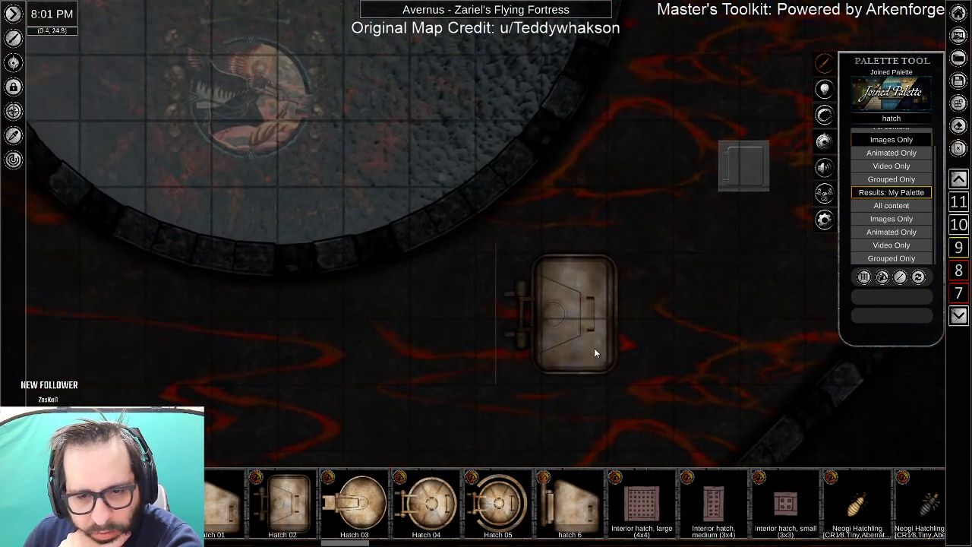
scroll(591, 349, "up", 2)
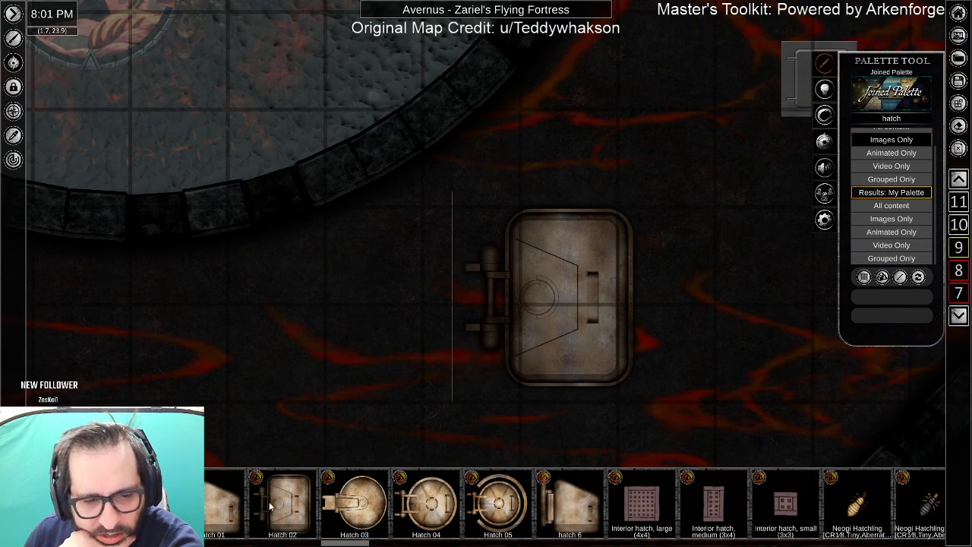
left_click(213, 510)
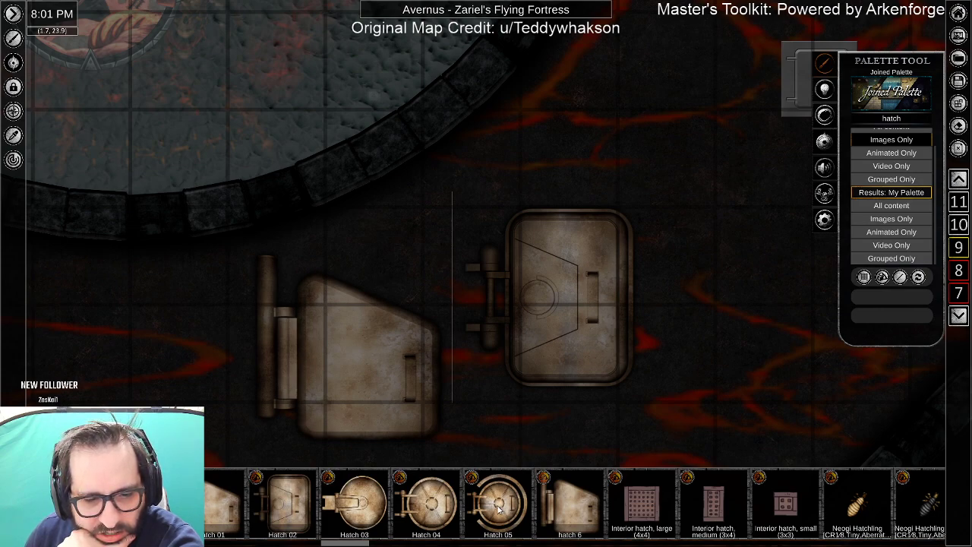
right_click(542, 279)
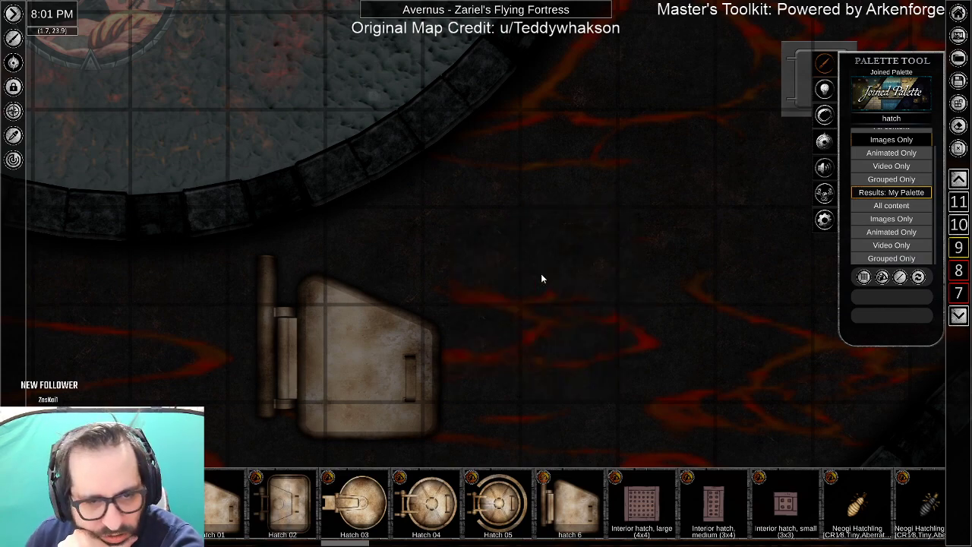
left_click(338, 380)
left_click_drag(716, 181, 716, 170)
mouse_move(789, 178)
left_mouse_down()
mouse_move(555, 243)
mouse_move(340, 362)
left_mouse_up()
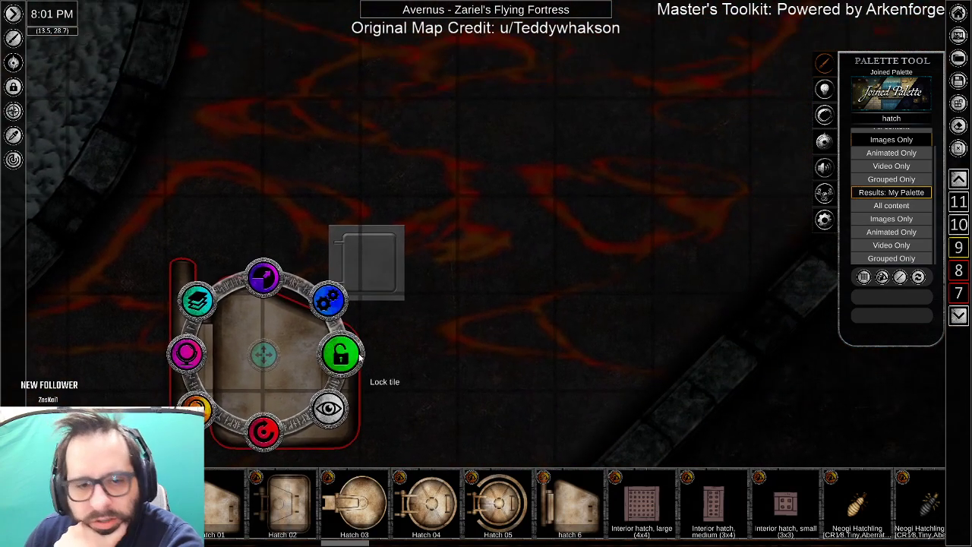
left_click(340, 362)
left_click_drag(398, 341, 491, 290)
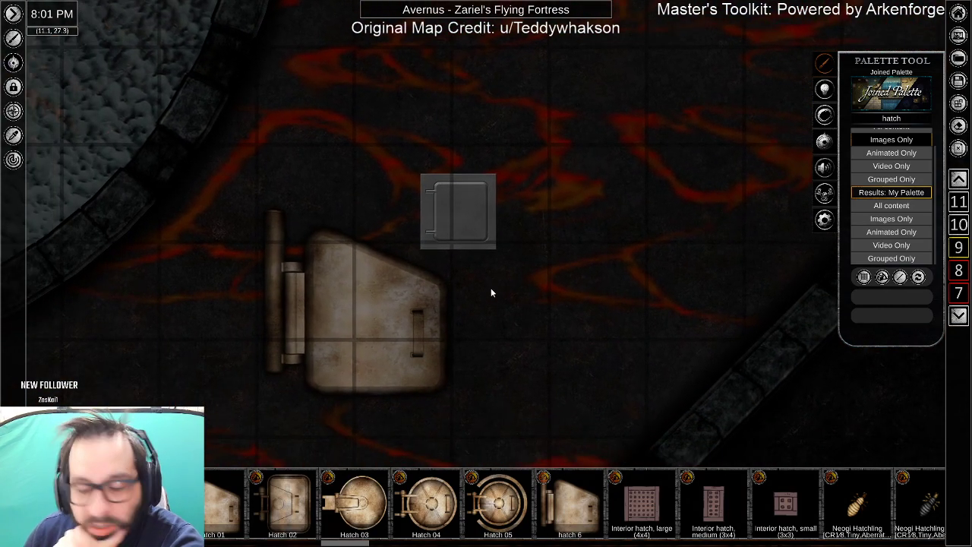
Turn off the fog of war and lower the plain grey hatch's brightness to 35.71.
left_click(473, 213)
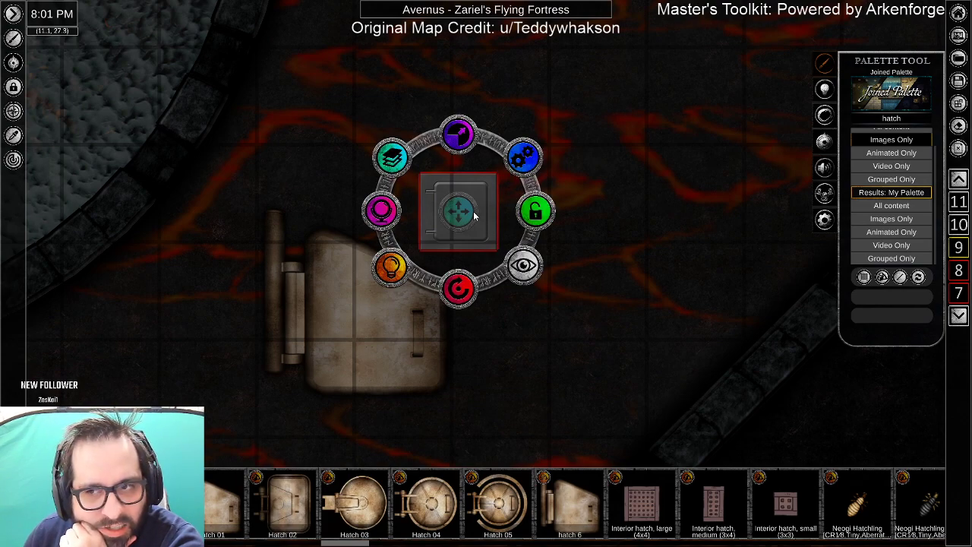
left_click(824, 141)
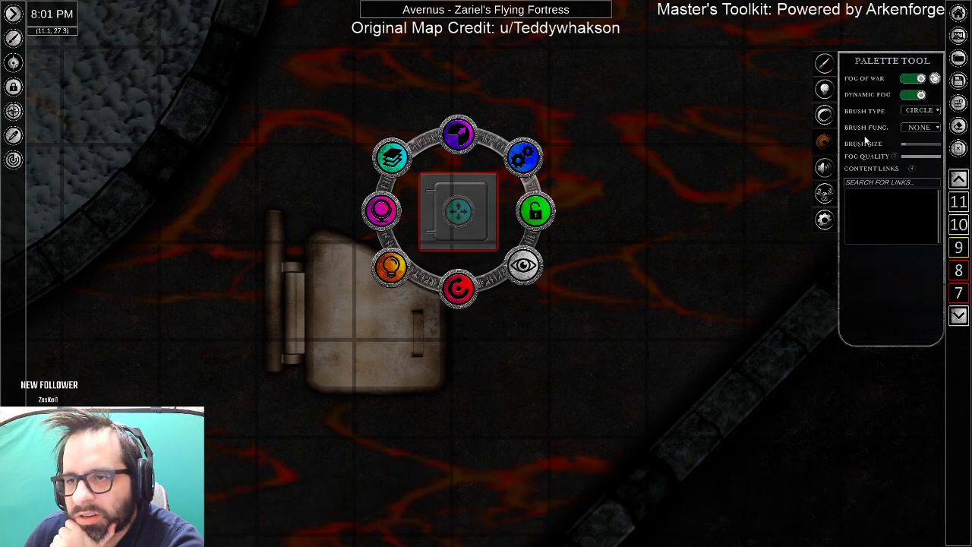
left_click(921, 79)
left_click(532, 289)
left_click(457, 220)
left_click(391, 268)
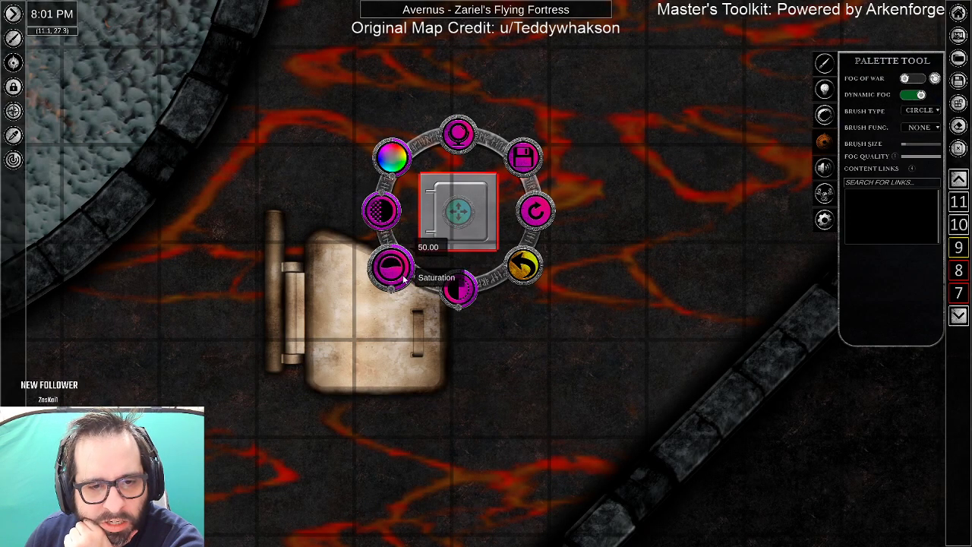
scroll(461, 303, "down", 5)
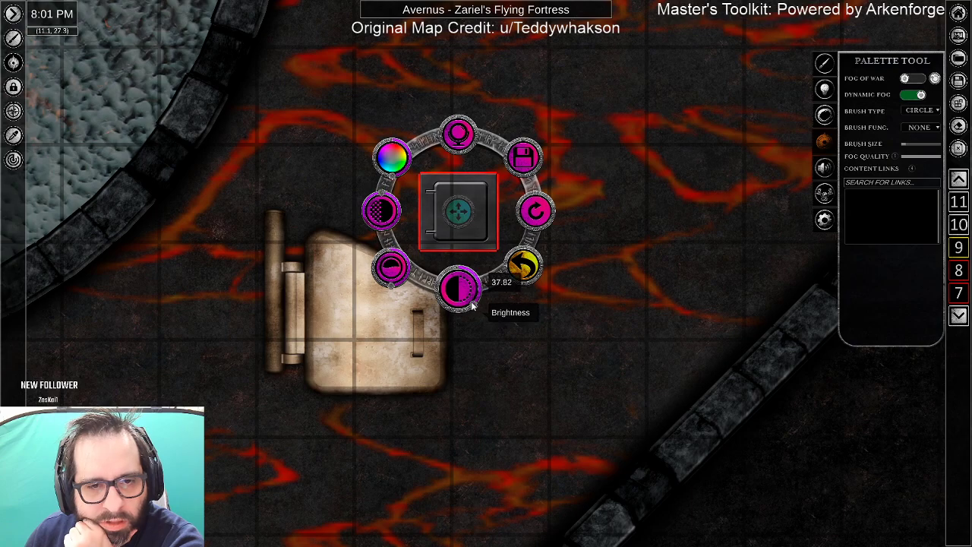
left_click(606, 315)
Move the darkened grey hatch about one square south beside the large Hatch 01, and delete Hatch 01.
mouse_move(458, 215)
left_mouse_down()
mouse_move(521, 263)
mouse_move(507, 292)
left_mouse_up()
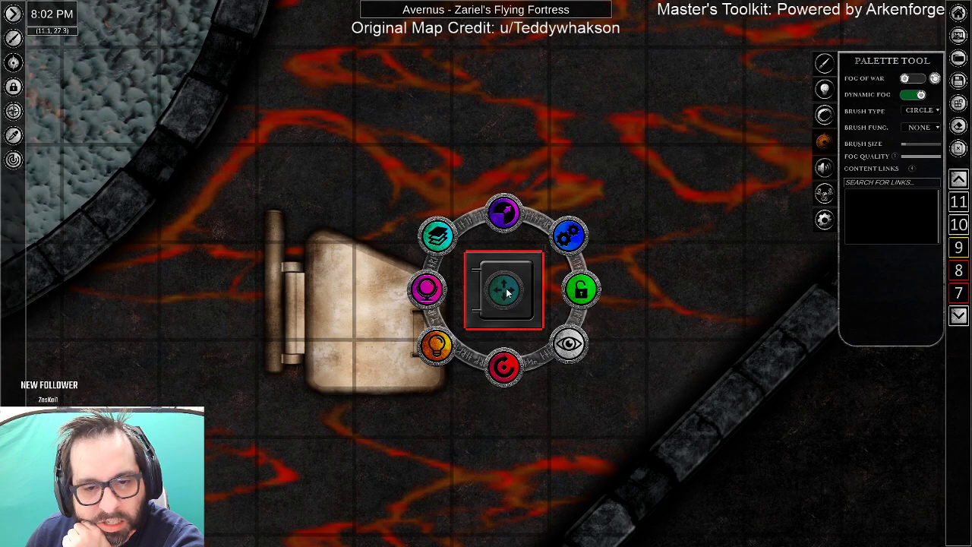
left_click(349, 315)
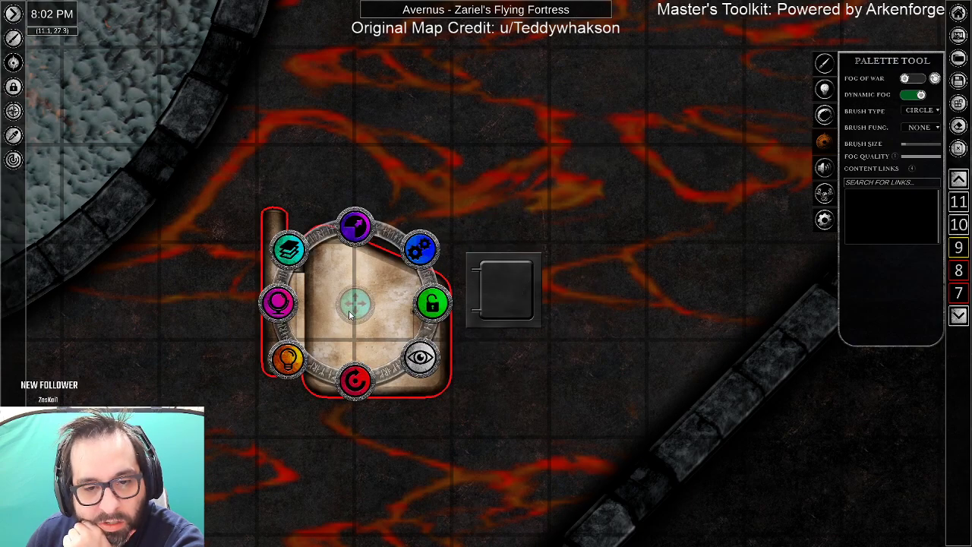
key("Delete")
scroll(351, 313, "down", 8)
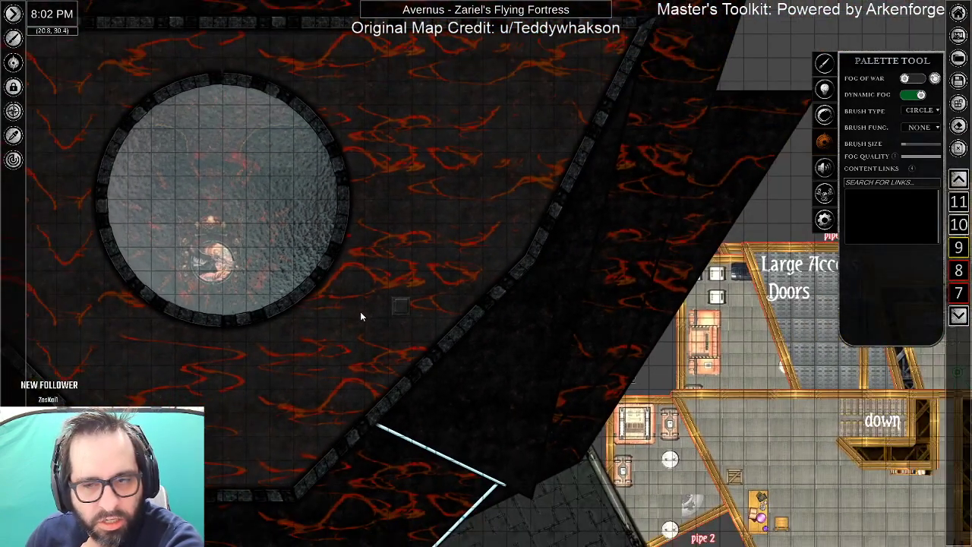
scroll(360, 312, "down", 2)
Return to the hatch images in the palette and place SF Hatch 24 on the floor east of the glass circle.
left_click(825, 64)
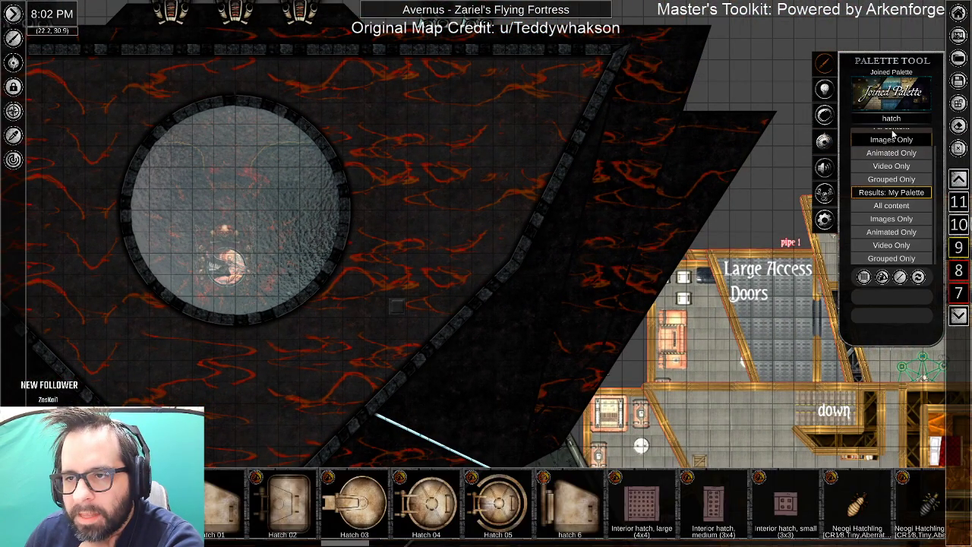
left_click(637, 542)
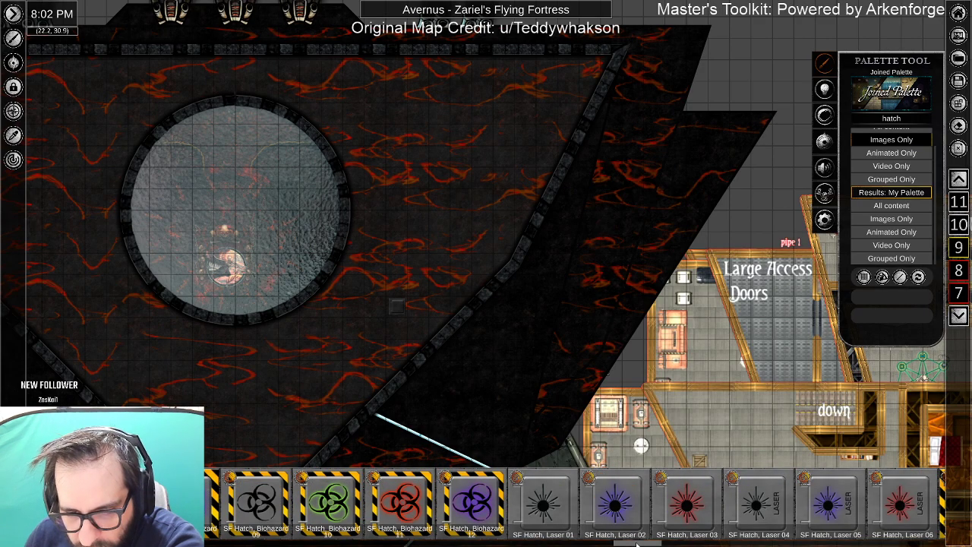
mouse_move(637, 544)
left_mouse_down()
mouse_move(478, 544)
mouse_move(487, 544)
left_mouse_up()
left_click(599, 503)
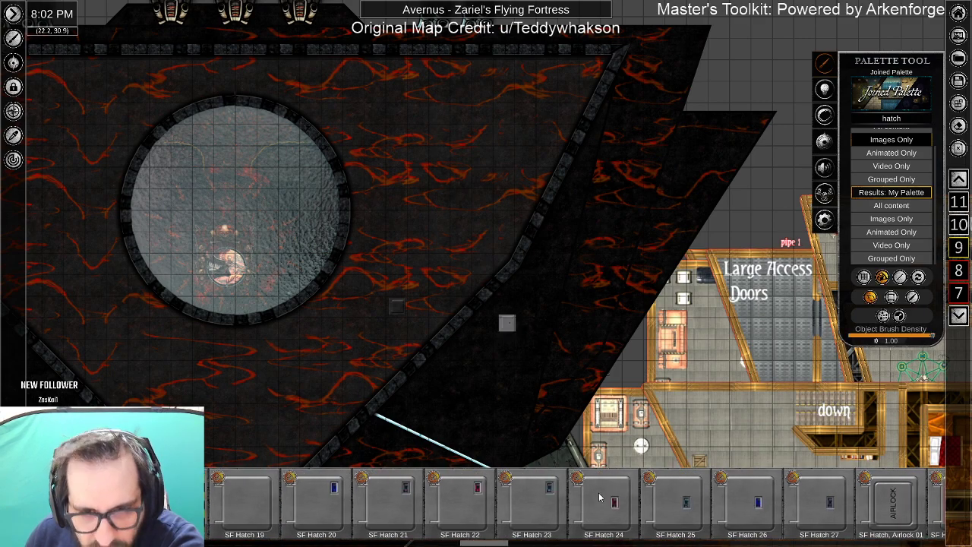
left_click(419, 245)
Check the plain grey hatch's brightness and set the brightness of the new hatch east of the glass circle to 35.
right_click(418, 244)
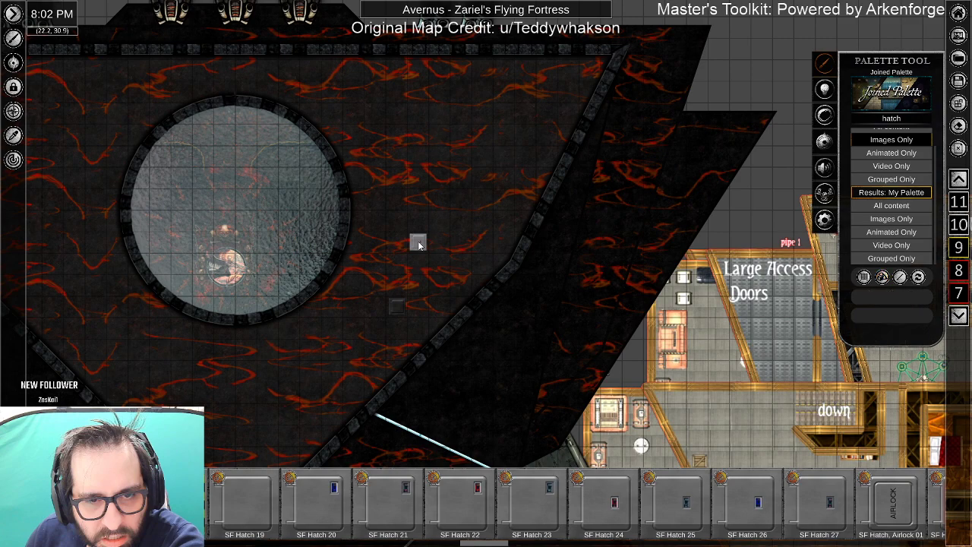
right_click(401, 308)
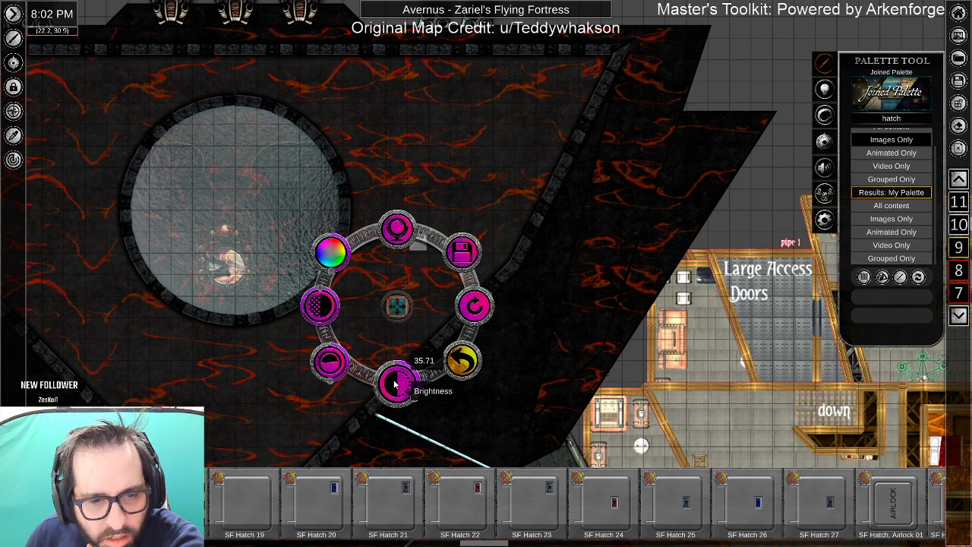
right_click(417, 251)
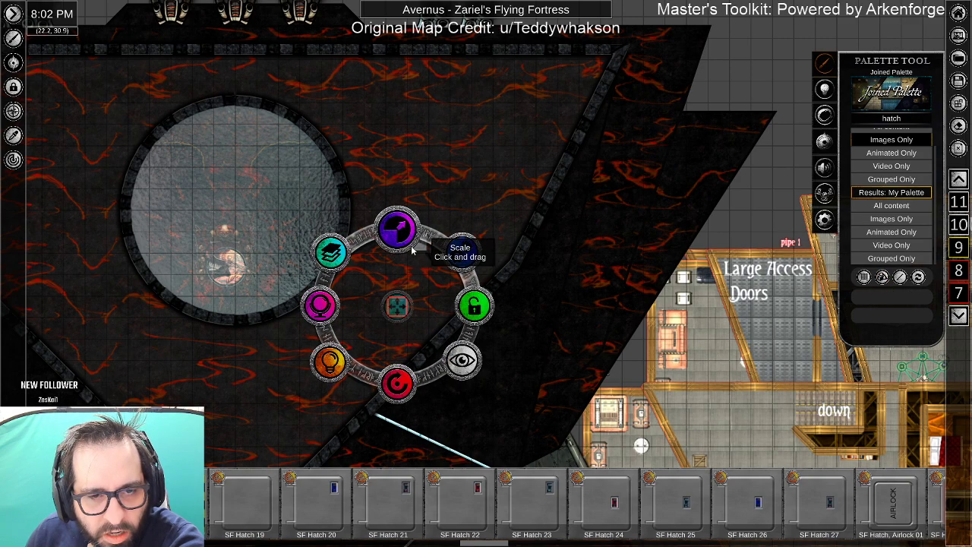
left_click(417, 245)
left_click(415, 320)
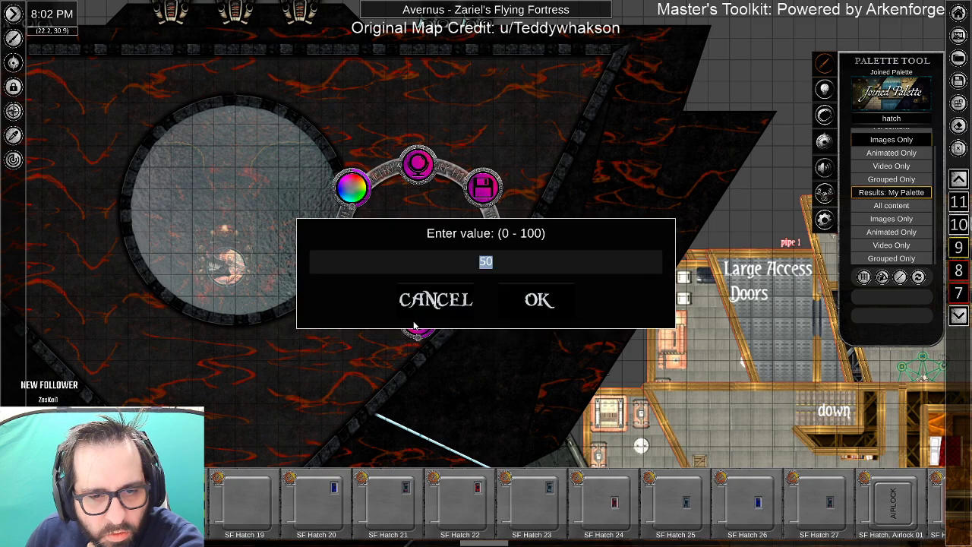
type("35")
key("Return")
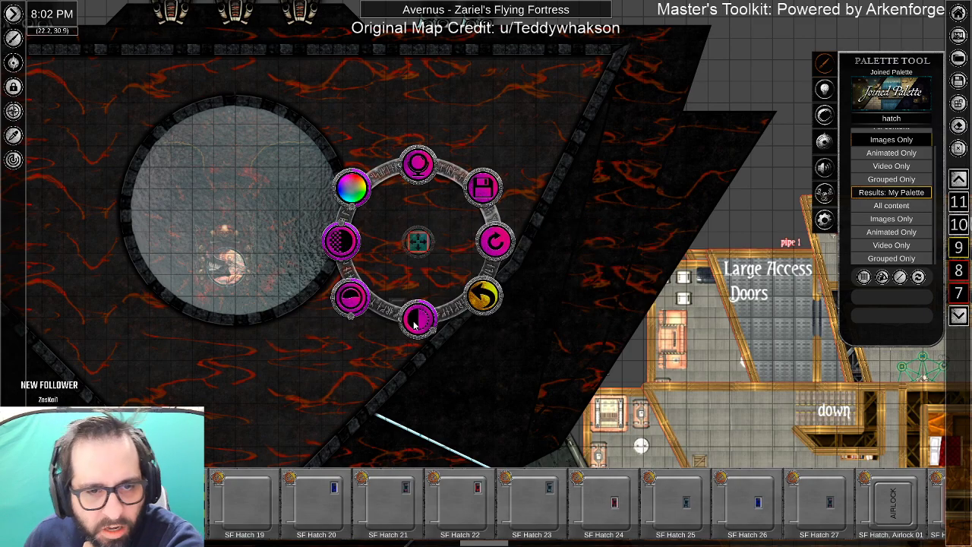
left_click(534, 239)
Compare the two darkened hatches up close and delete the plain one without a keypad.
scroll(431, 272, "up", 1)
scroll(420, 252, "up", 5)
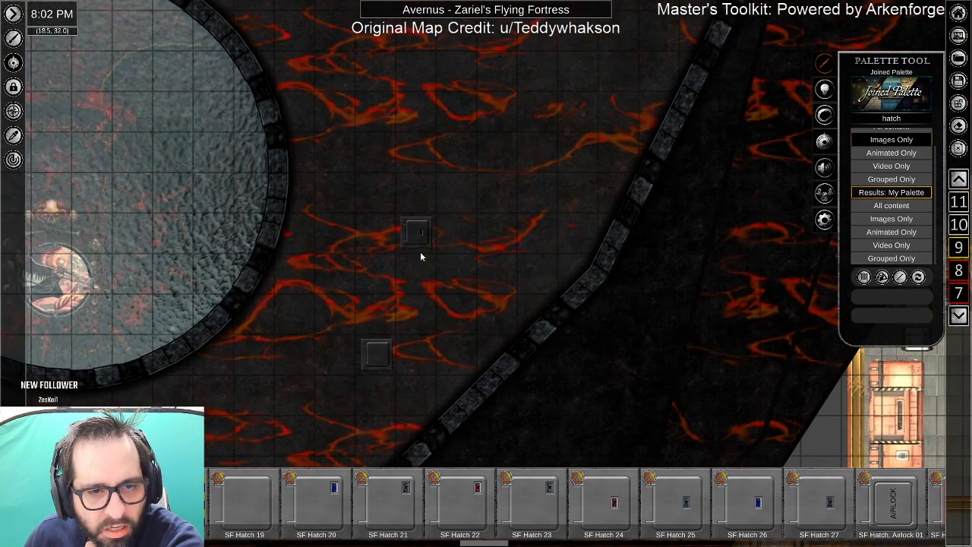
scroll(420, 252, "up", 6)
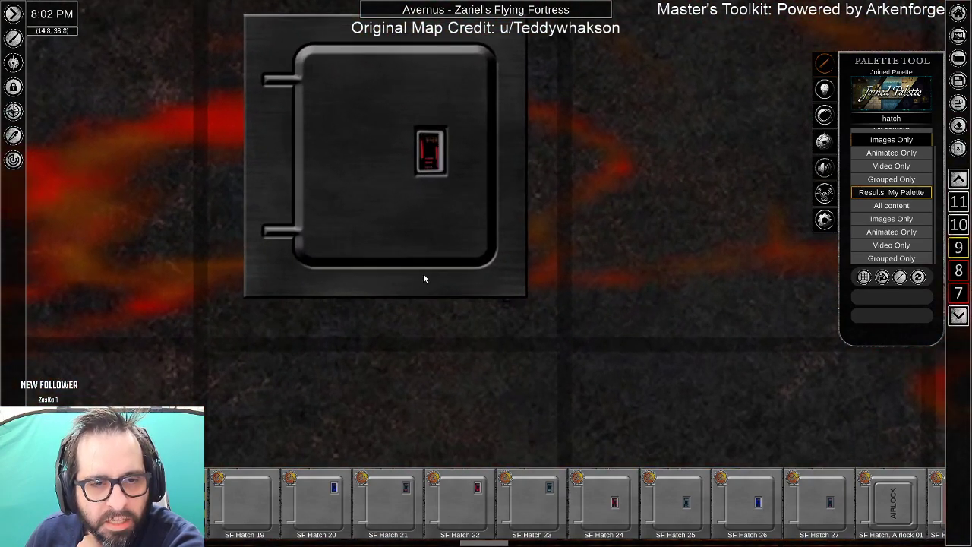
scroll(424, 246, "down", 8)
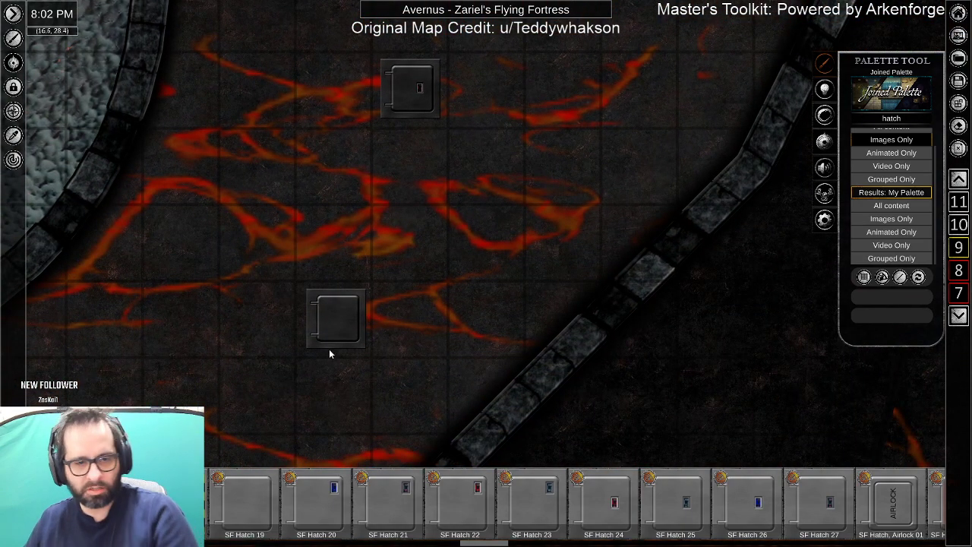
left_click(332, 341)
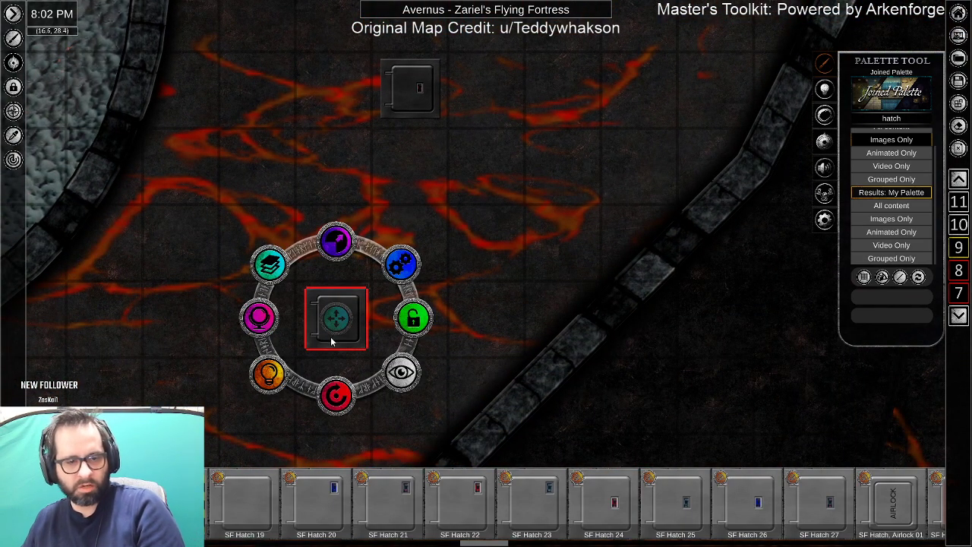
key("Delete")
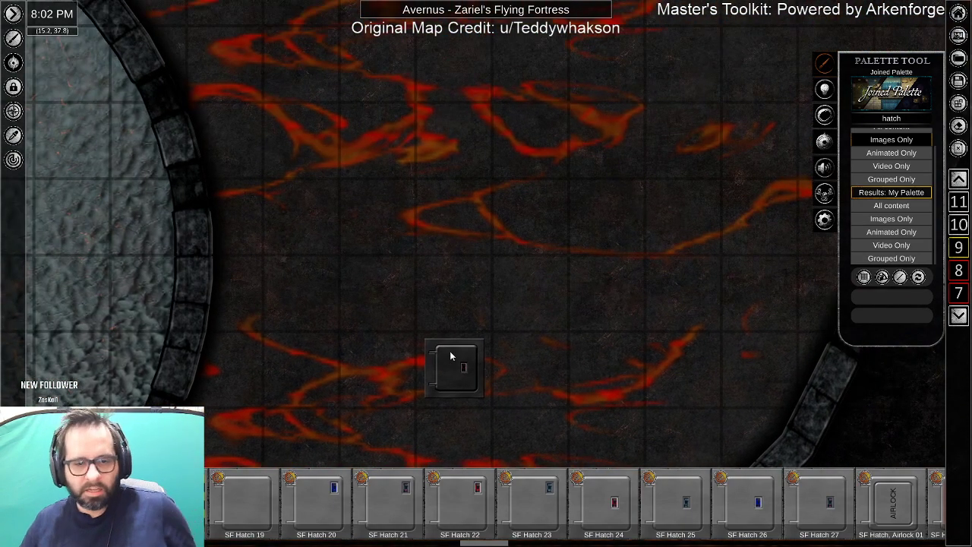
Move the red-keypad hatch to the floor just northeast of the glass circle, checking its position against level 8 before returning to level 9.
left_click(454, 360)
left_click_drag(454, 360, 498, 87)
scroll(460, 376, "down", 4)
scroll(371, 353, "down", 4)
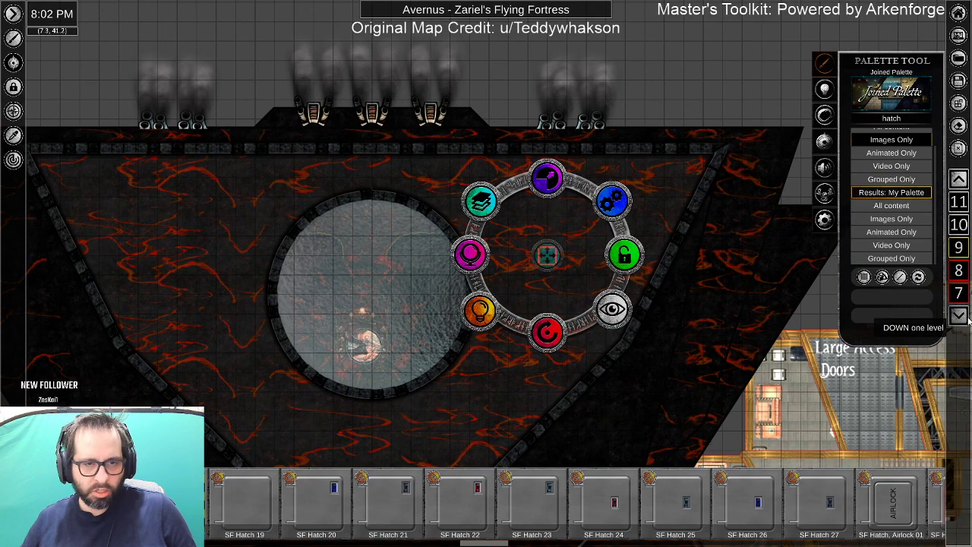
left_click(958, 314)
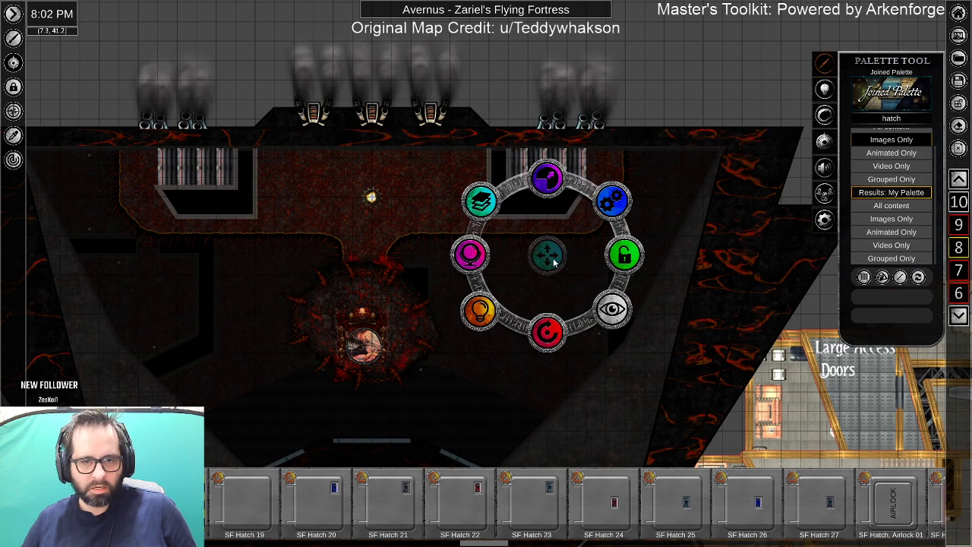
left_click_drag(536, 251, 436, 184)
left_click(365, 128)
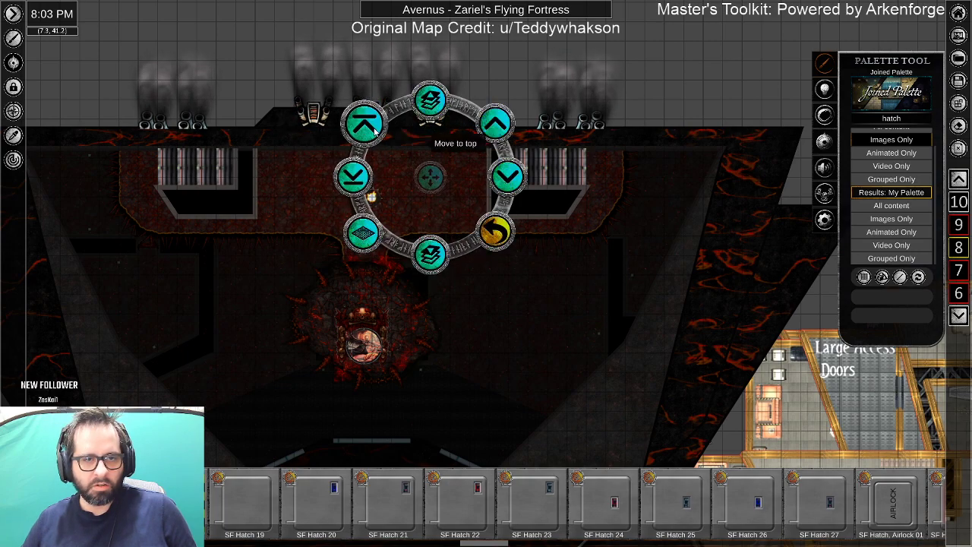
left_click(496, 231)
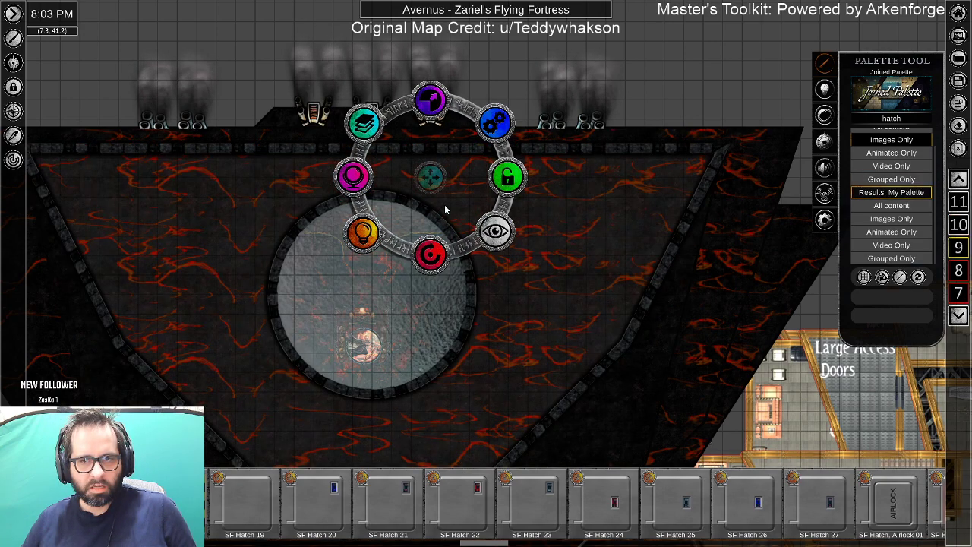
left_click(451, 206)
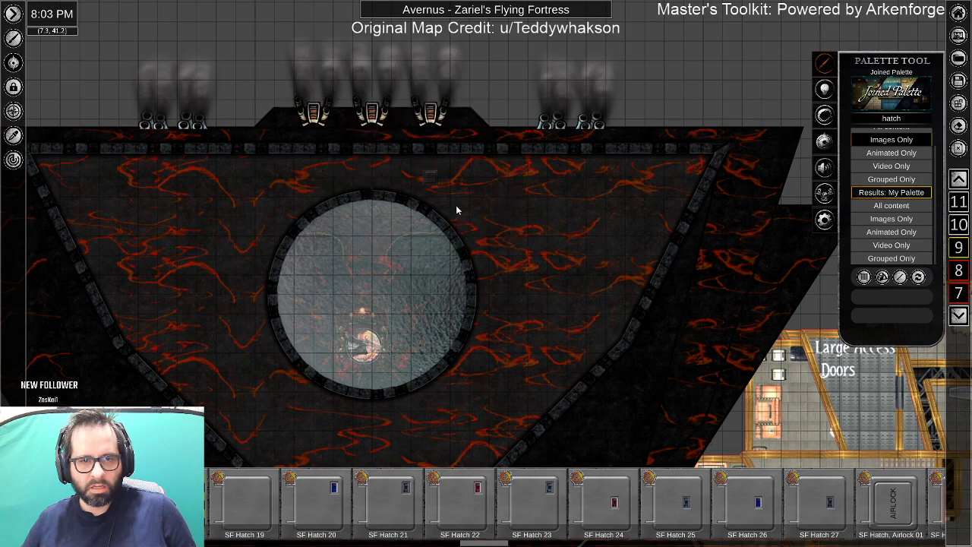
Move the red-keypad hatch about two squares east and enlarge it to nearly three squares wide.
scroll(439, 191, "up", 1)
scroll(437, 192, "up", 2)
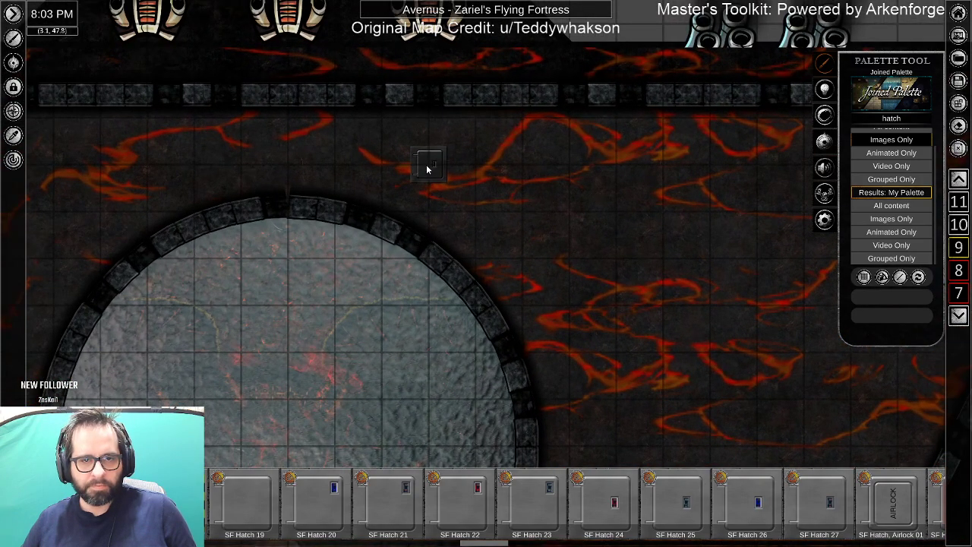
left_click(427, 169)
left_click_drag(427, 169, 522, 168)
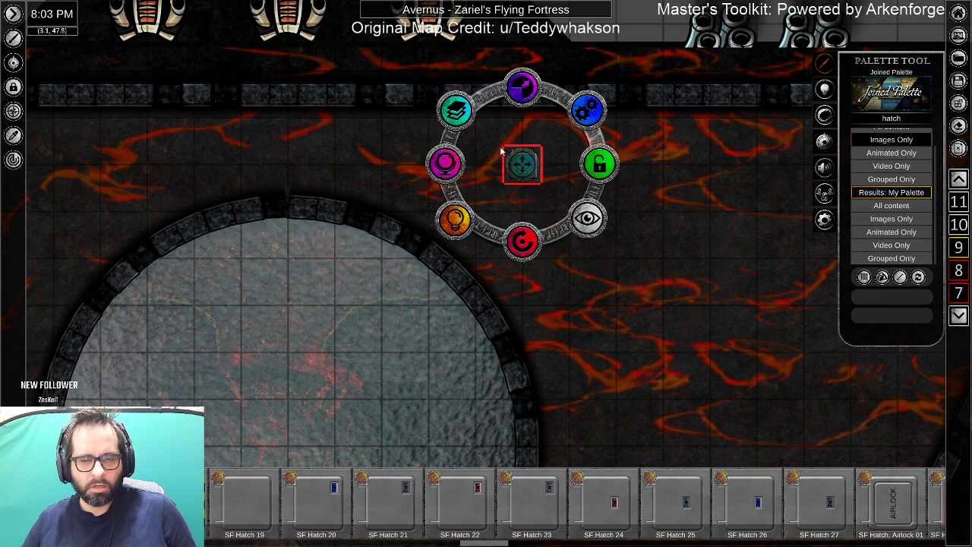
mouse_move(522, 82)
left_mouse_down()
mouse_move(530, 48)
mouse_move(529, 57)
left_mouse_up()
left_click_drag(522, 242, 597, 165)
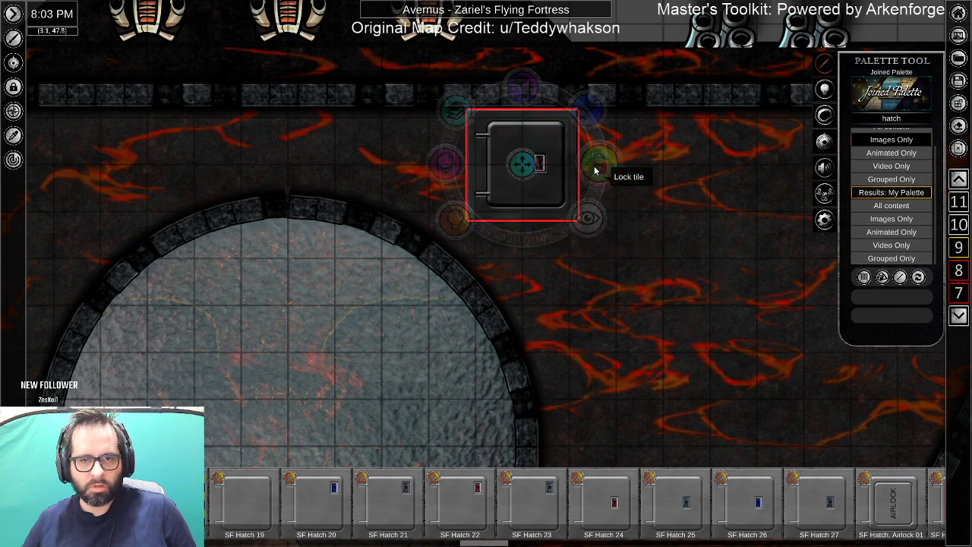
left_click_drag(524, 85, 525, 81)
left_click_drag(518, 165, 521, 176)
left_click(658, 254)
left_click(522, 177)
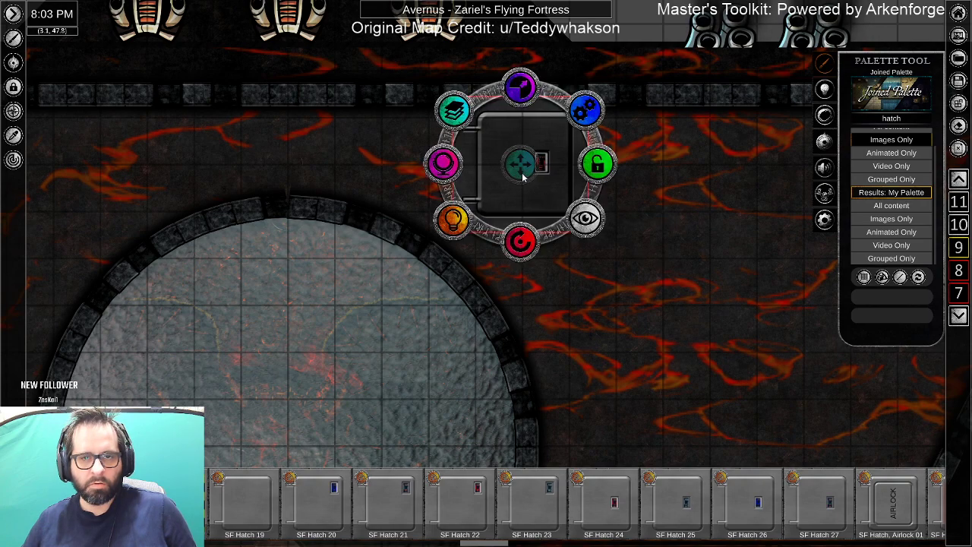
Check the enlarged hatch against level 8 and rotate it 180 degrees so its hinges face east.
left_click(443, 162)
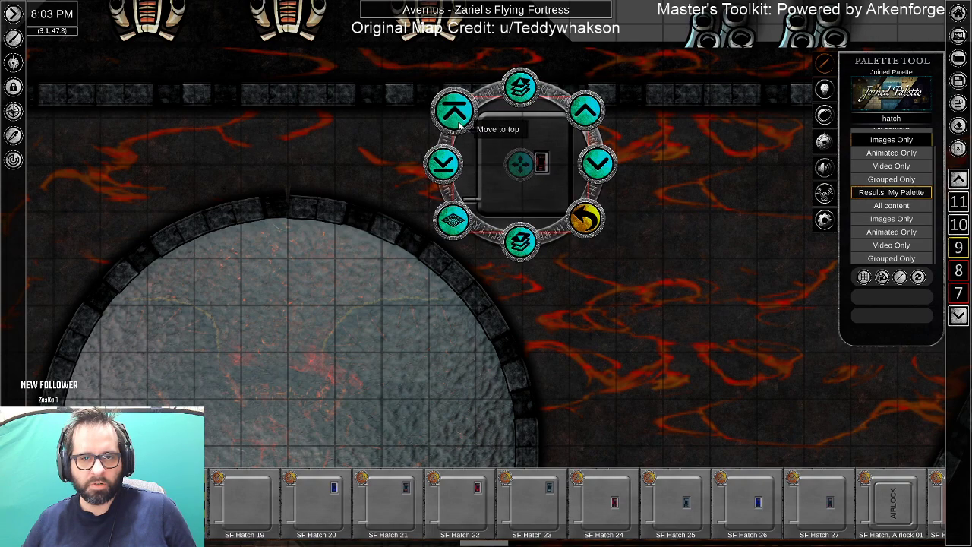
left_click(530, 241)
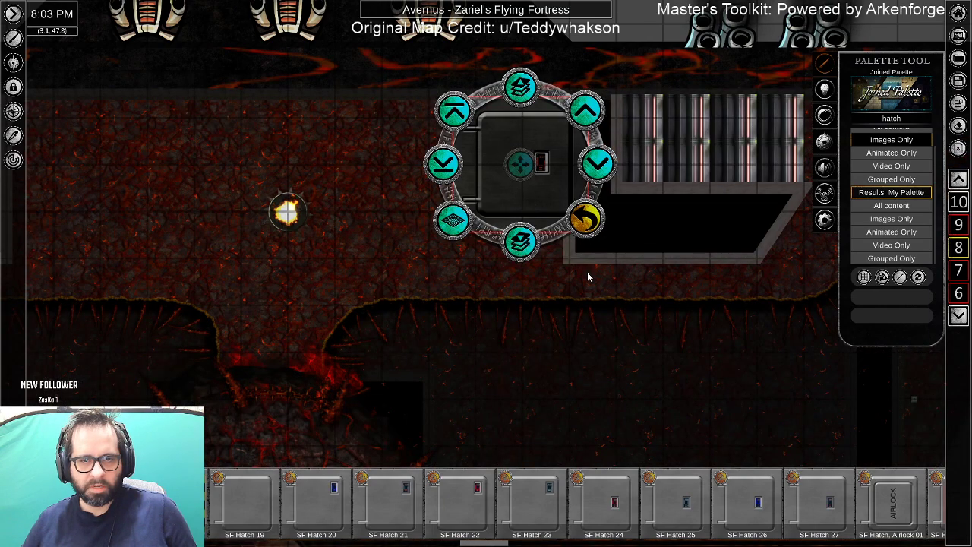
left_click(585, 221)
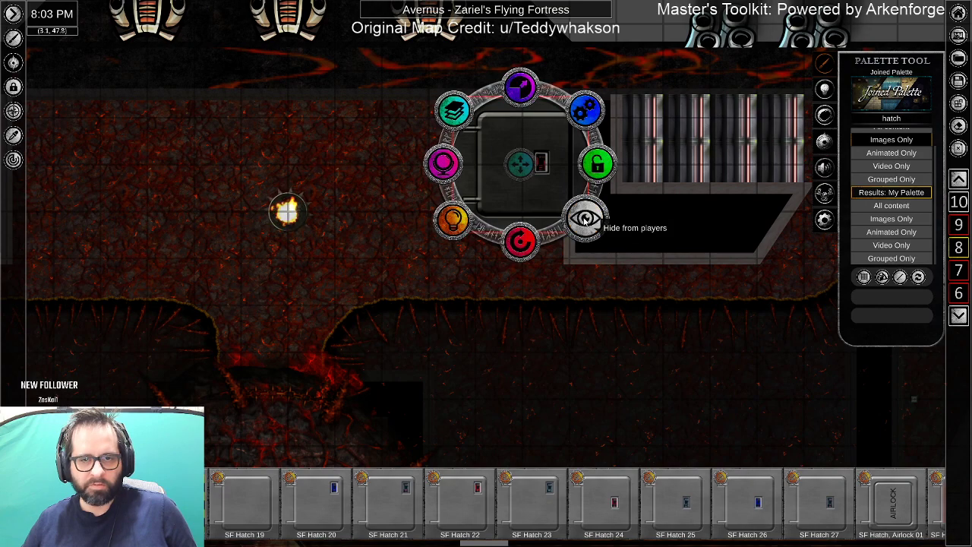
left_click_drag(530, 237, 537, 73)
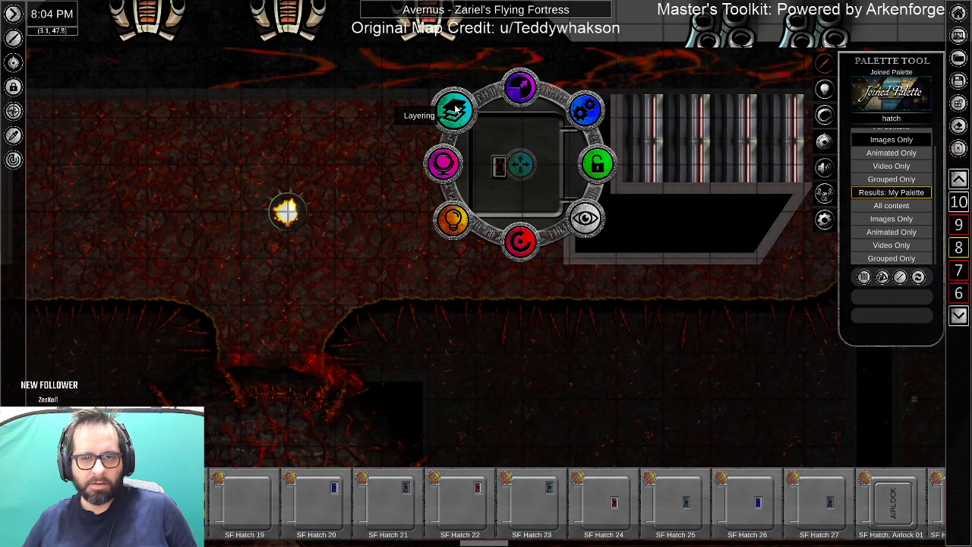
Return to level 9 and swap the rotated hatch to the terrain layer.
left_click(452, 110)
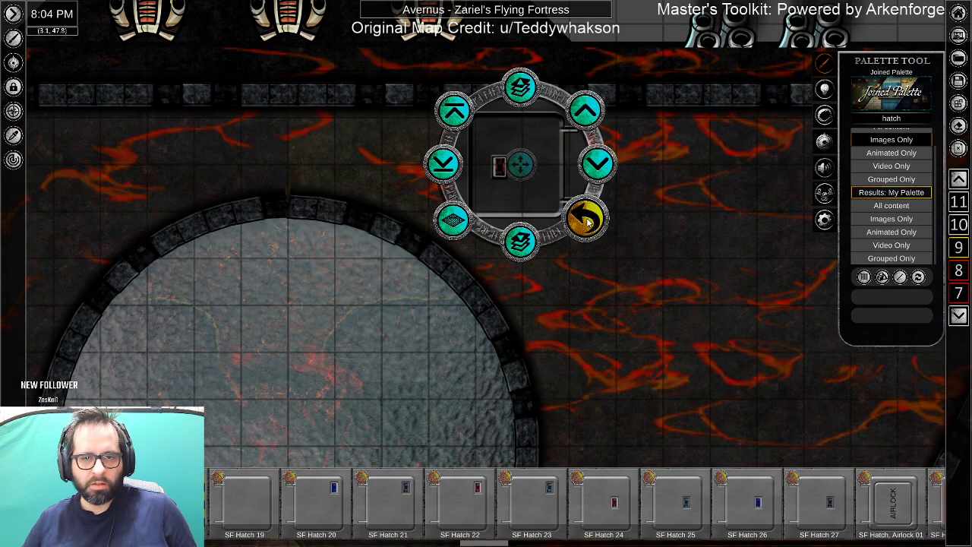
left_click(587, 219)
left_click(454, 110)
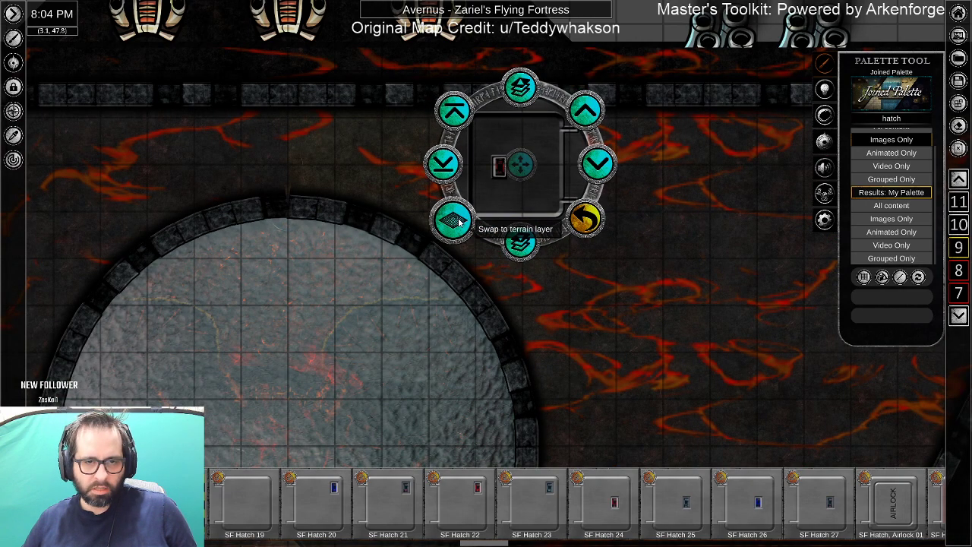
left_click(453, 220)
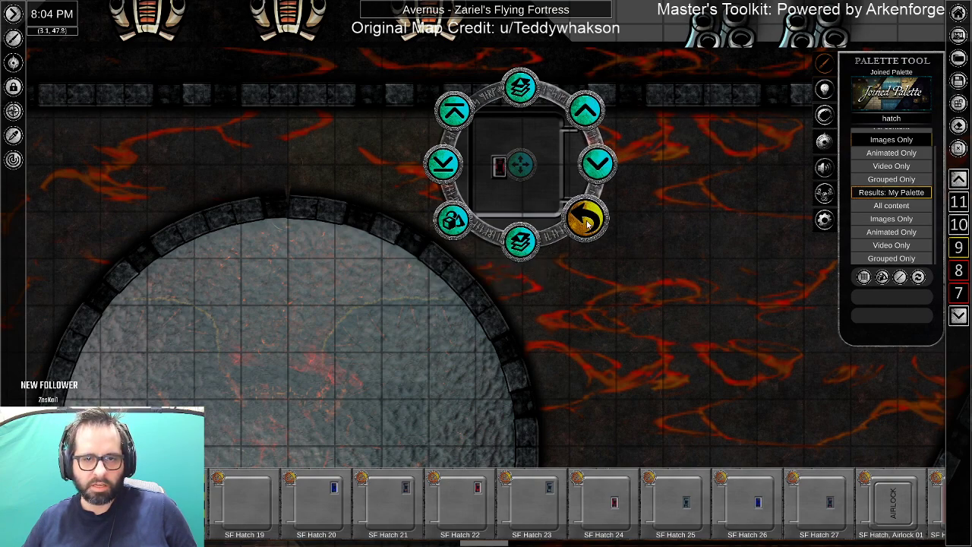
Move the hatch down through the terrain layers until it is hidden, and bring it back up one layer.
left_click(593, 174)
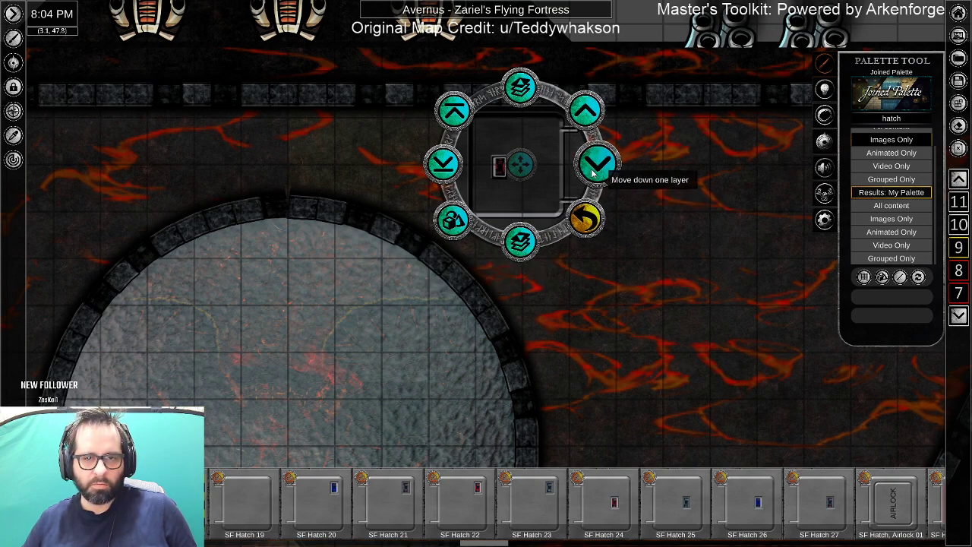
left_click(593, 174)
left_click(593, 174)
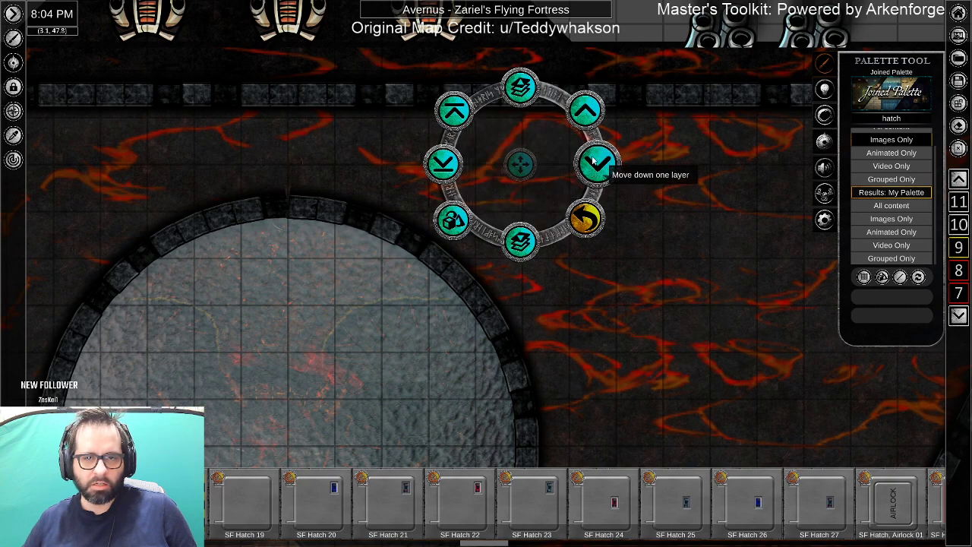
left_click(590, 122)
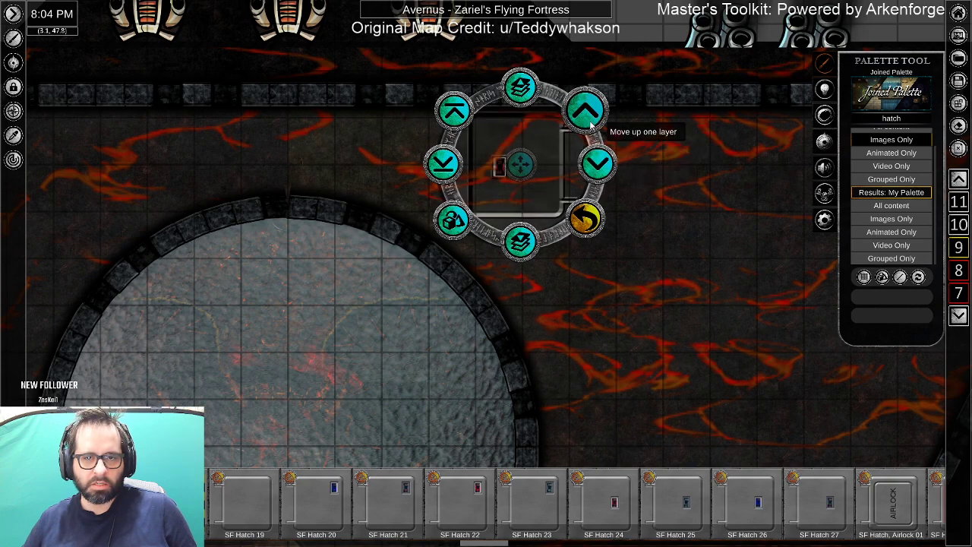
left_click(661, 240)
Examine the brightness and other appearance settings of the two floor halves around the glass circle.
left_click_drag(554, 277, 718, 279)
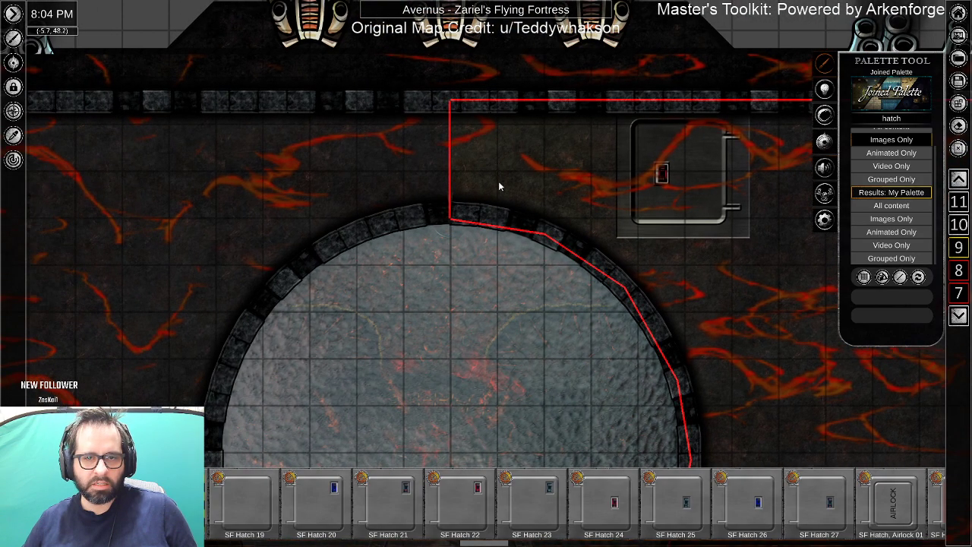
scroll(607, 329, "down", 6)
left_click_drag(646, 344, 592, 182)
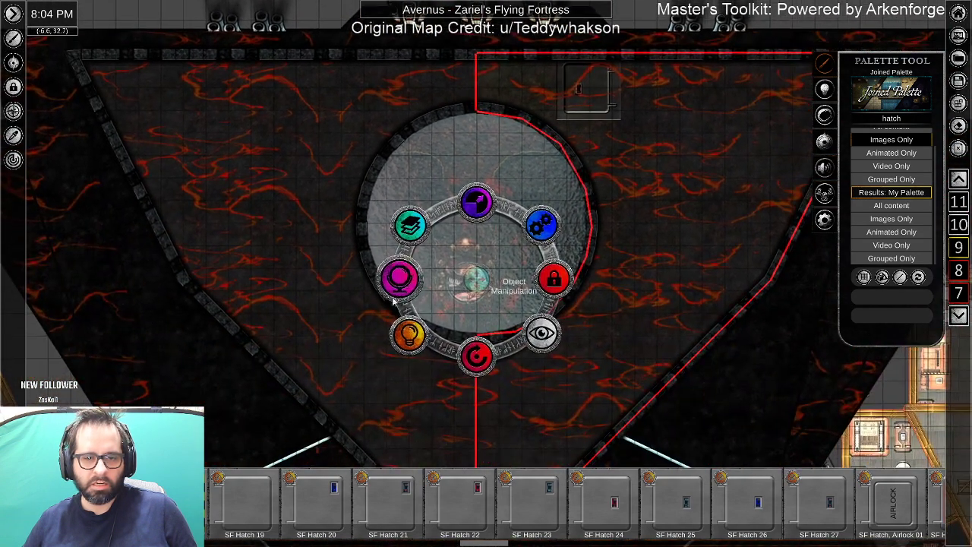
left_click(401, 278)
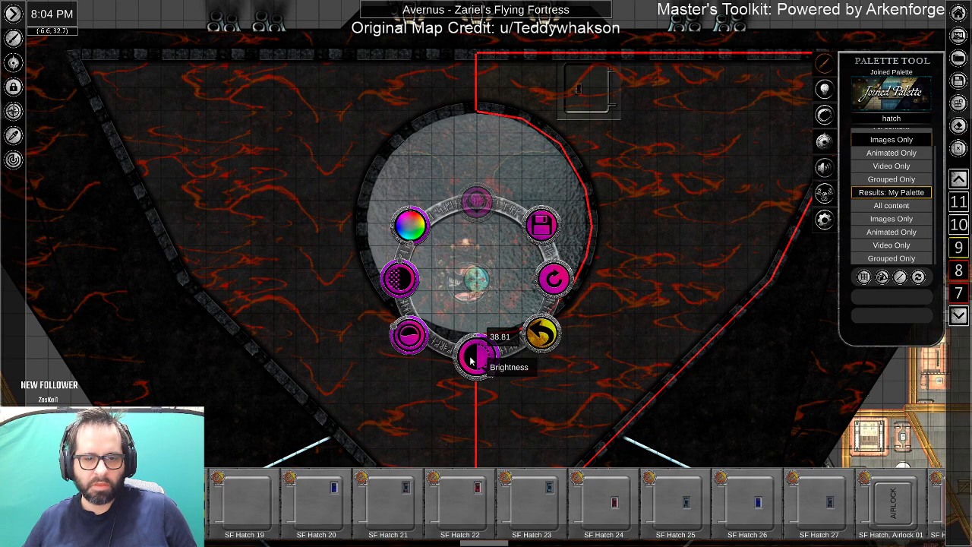
right_click(494, 92)
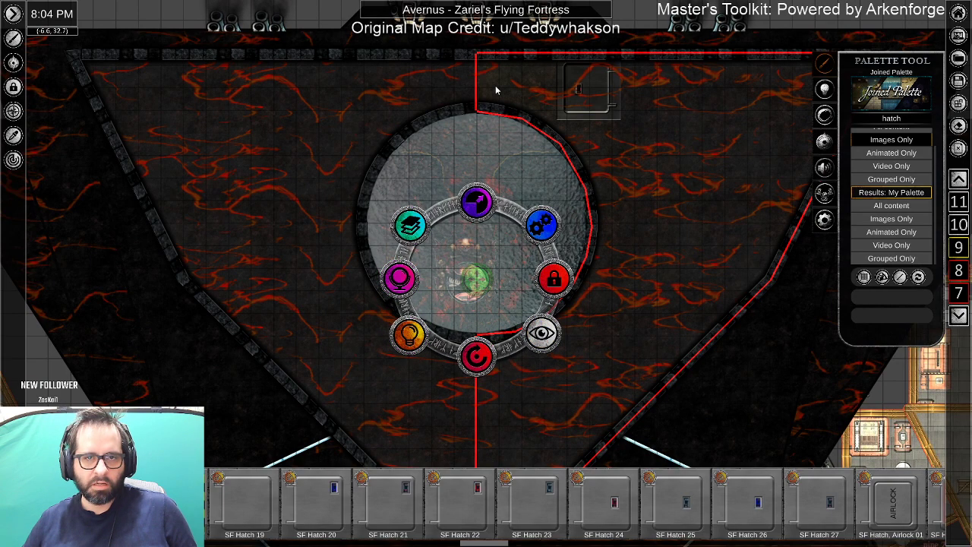
left_click(409, 336)
left_click(542, 334)
left_click(399, 277)
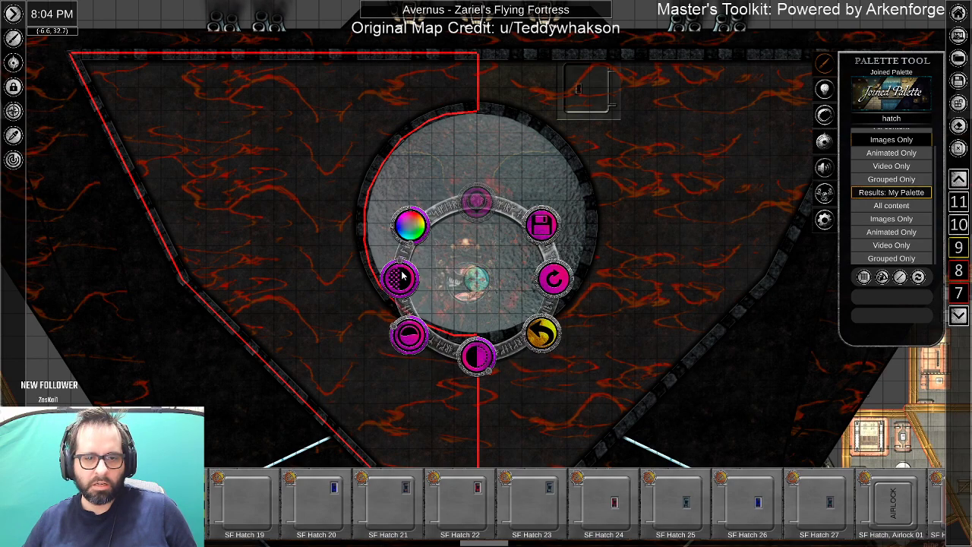
left_click(495, 88)
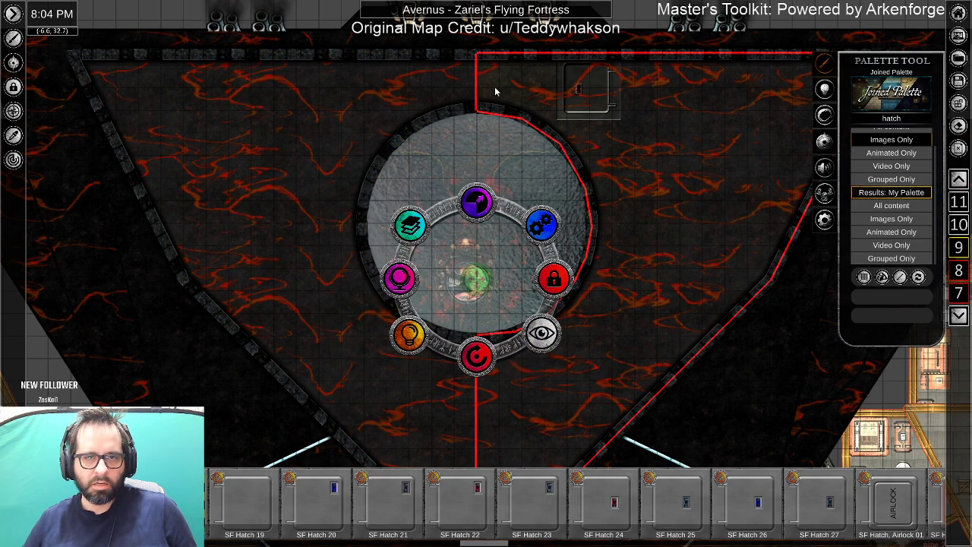
Compare the brightness of the west and east floor halves around the glass circle and try a slight adjustment on the east half.
left_click(400, 278)
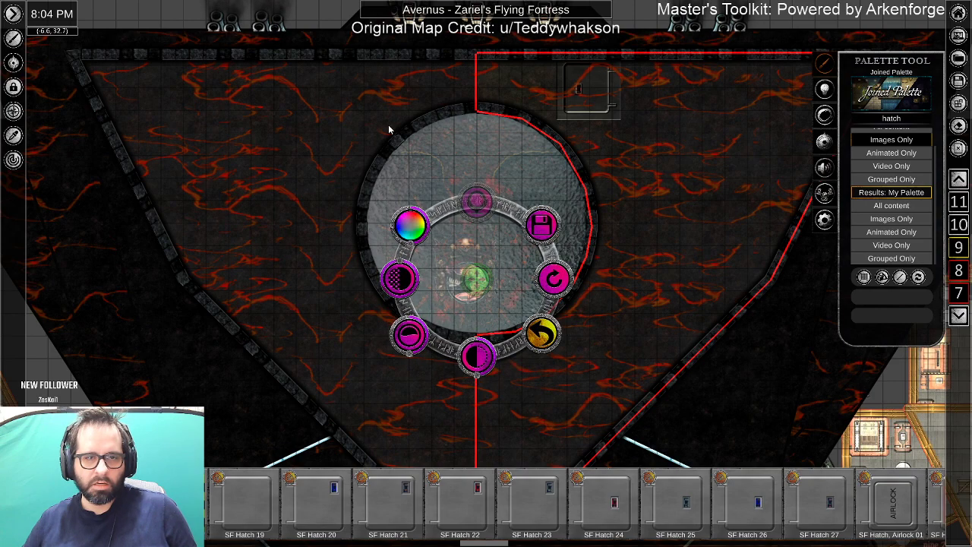
left_click(357, 125)
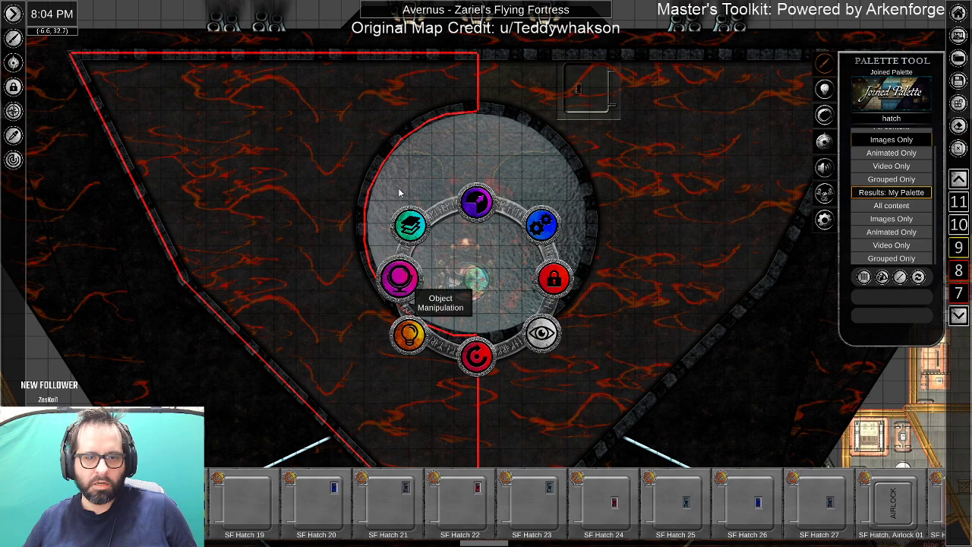
left_click(400, 280)
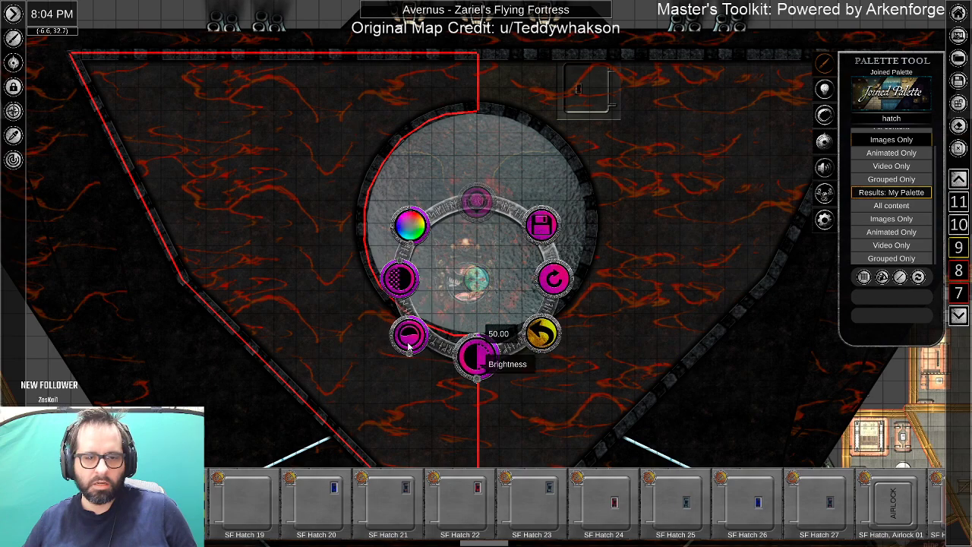
left_click(499, 91)
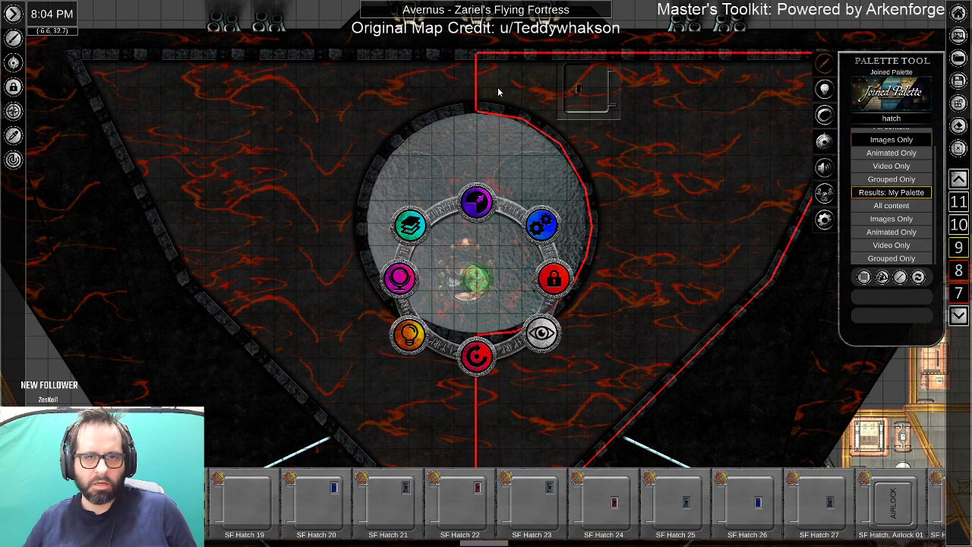
left_click(400, 281)
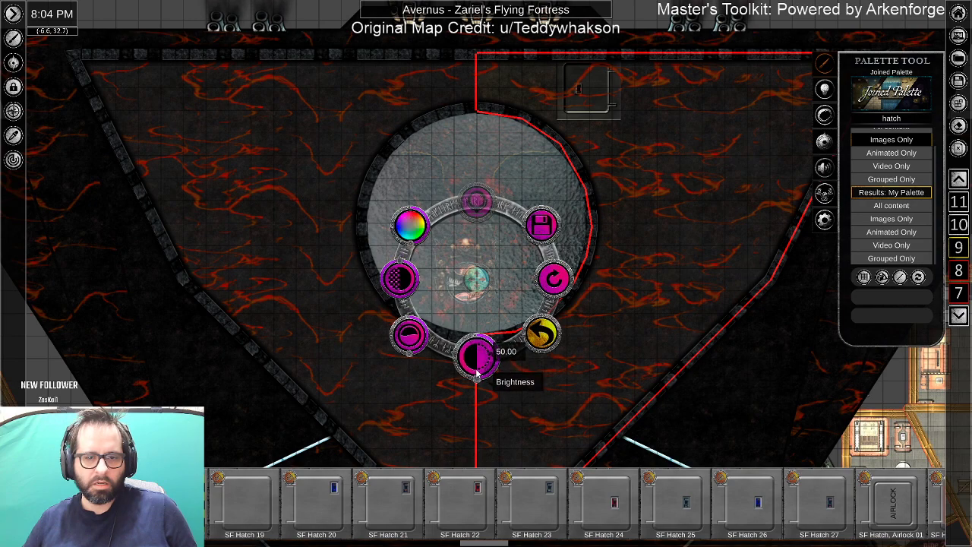
left_click_drag(477, 380, 480, 380)
left_click(650, 253)
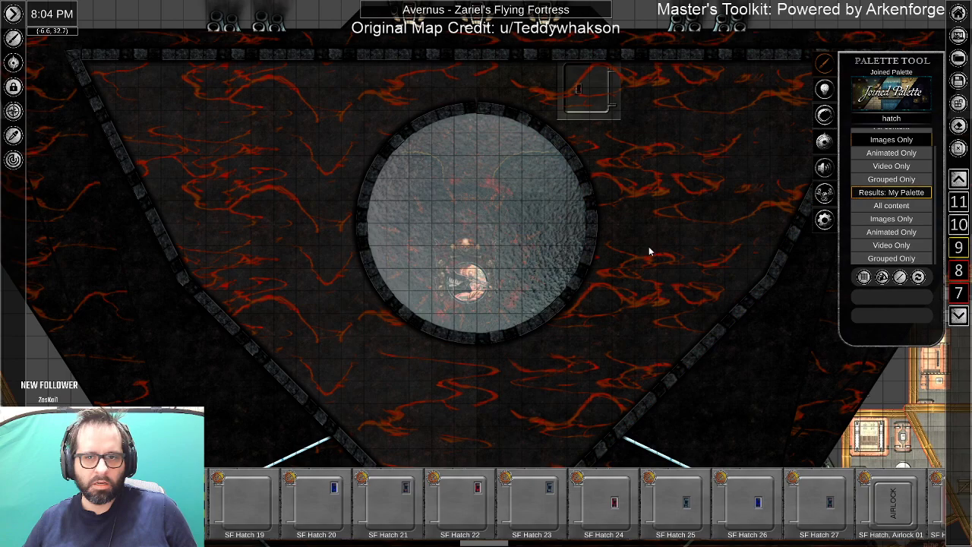
Set the brightness of the east floor half beside the glass circle to 50.11.
scroll(491, 62, "up", 5)
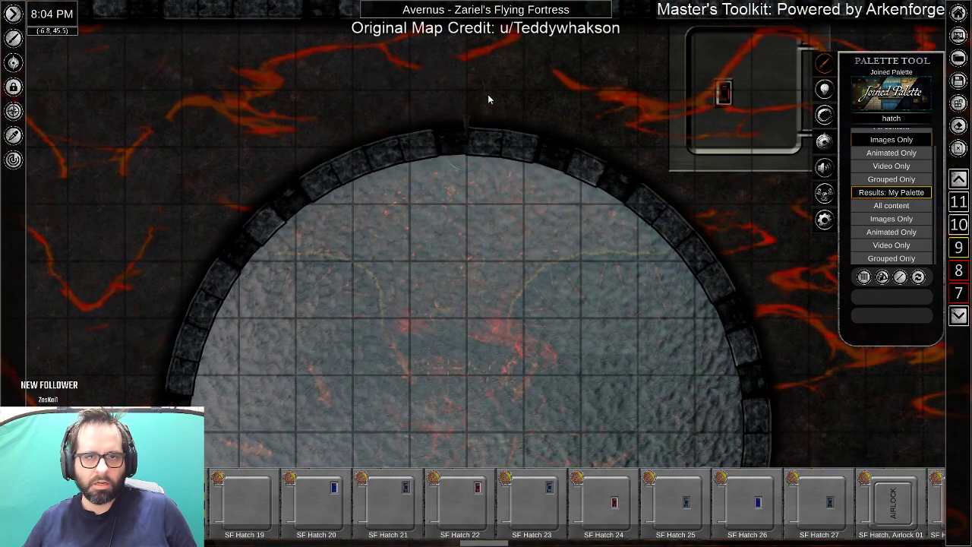
left_click_drag(552, 226, 364, 5)
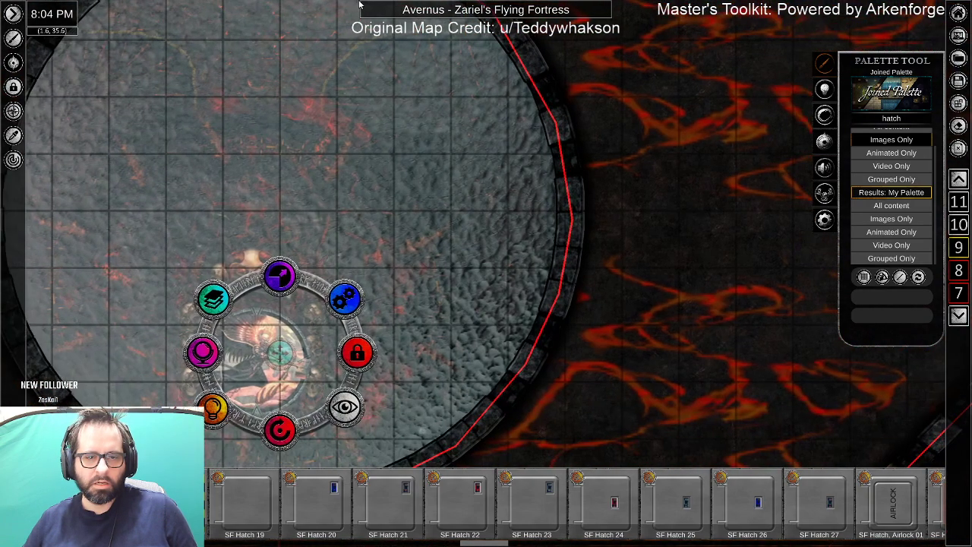
left_click(200, 347)
left_click_drag(220, 87, 373, 3)
scroll(390, 335, "up", 4)
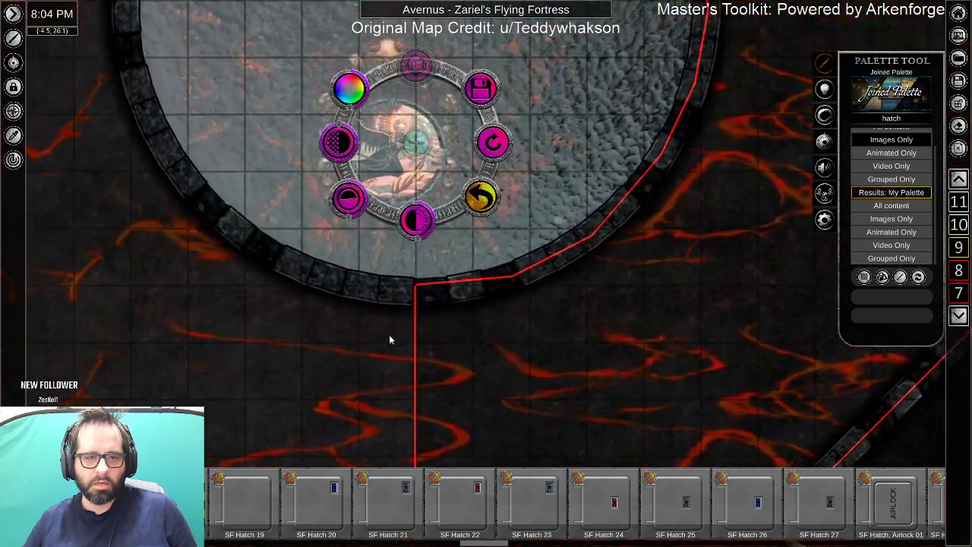
left_click_drag(354, 185, 355, 187)
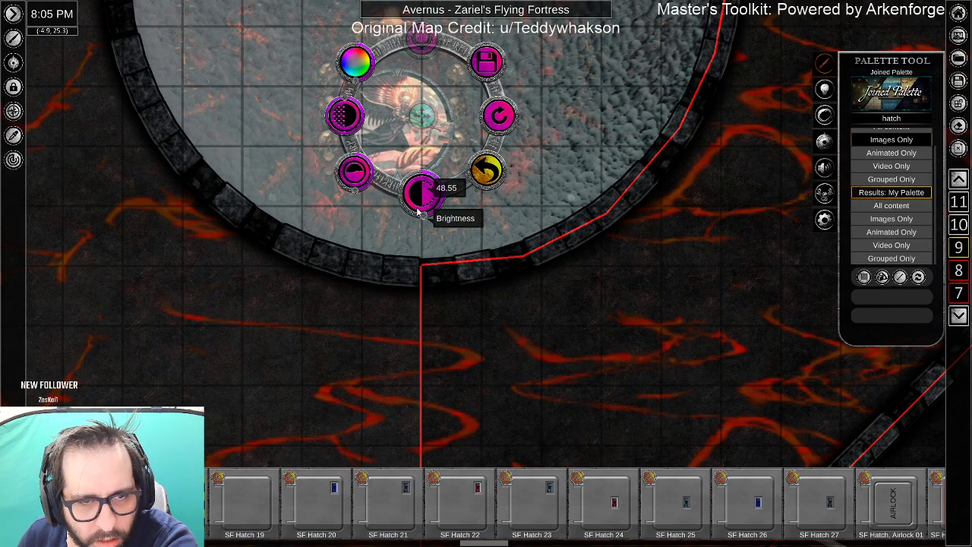
left_click_drag(423, 215, 423, 216)
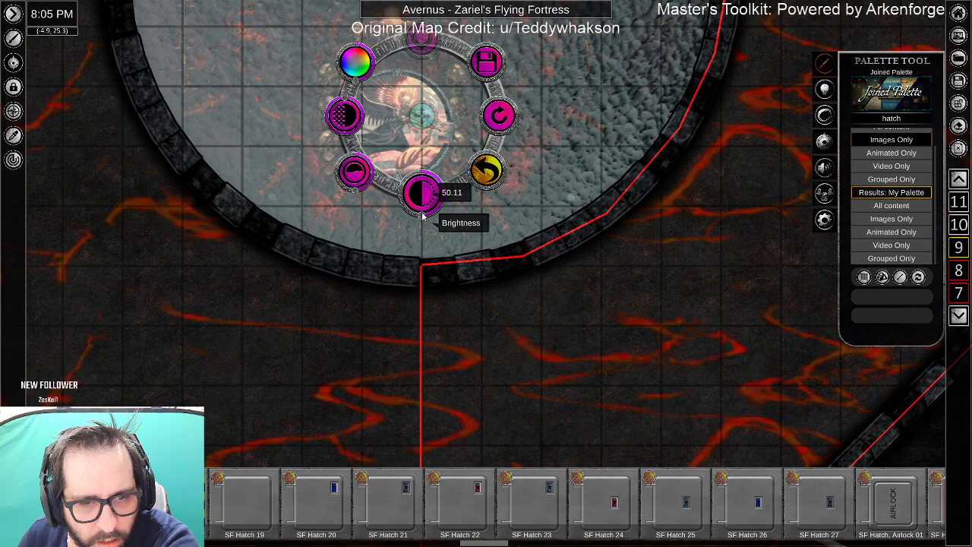
left_click(486, 390)
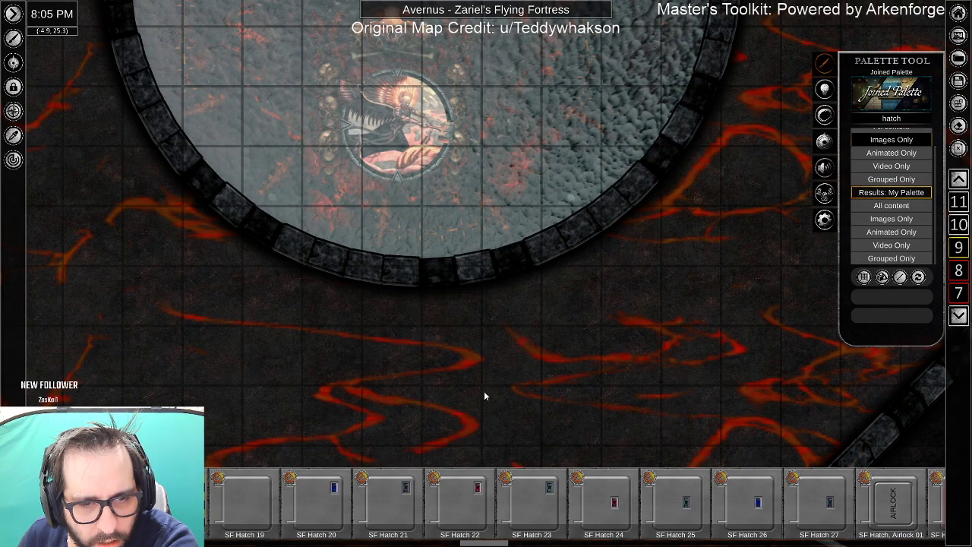
scroll(463, 390, "down", 2)
scroll(460, 393, "down", 2)
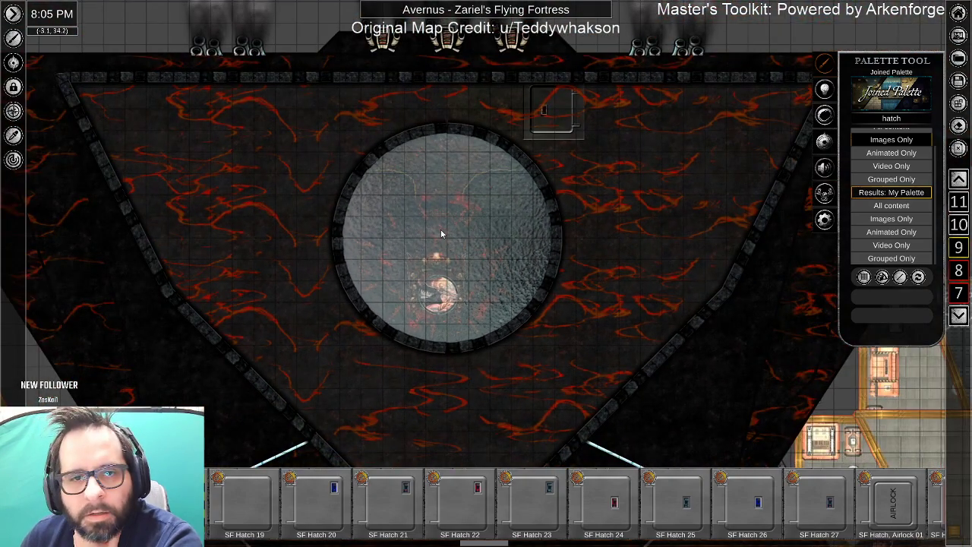
mouse_move(467, 134)
left_mouse_down()
mouse_move(477, 31)
mouse_move(469, 234)
left_mouse_up()
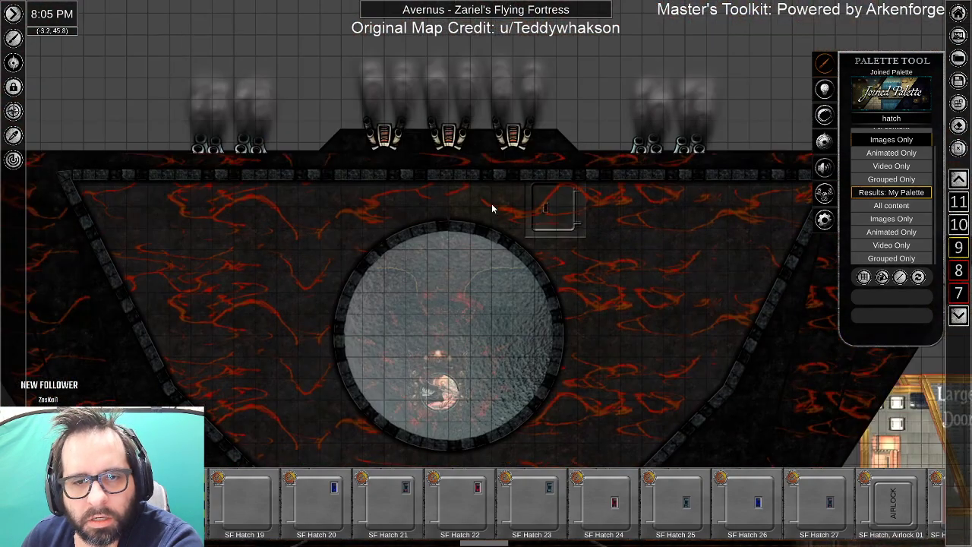
left_click(549, 214)
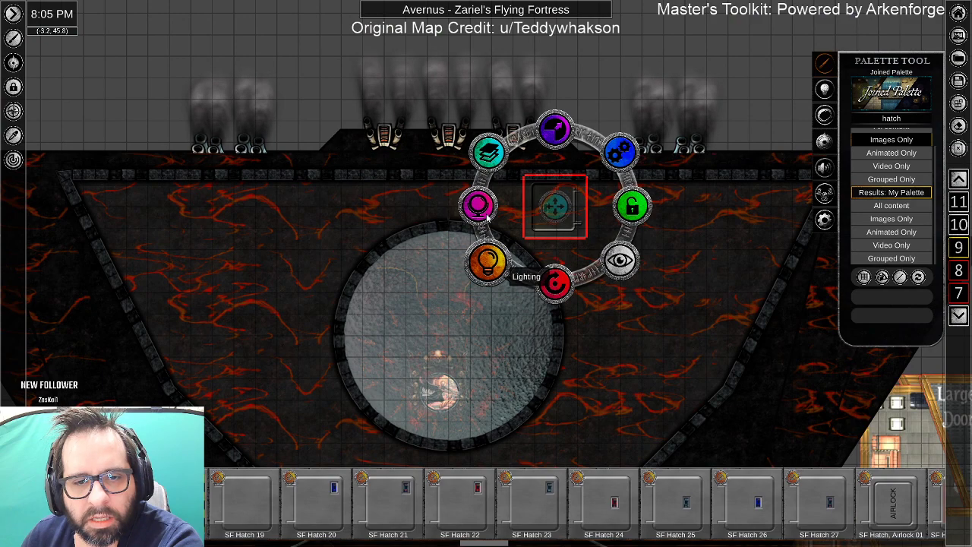
left_click(489, 263)
right_click(511, 266)
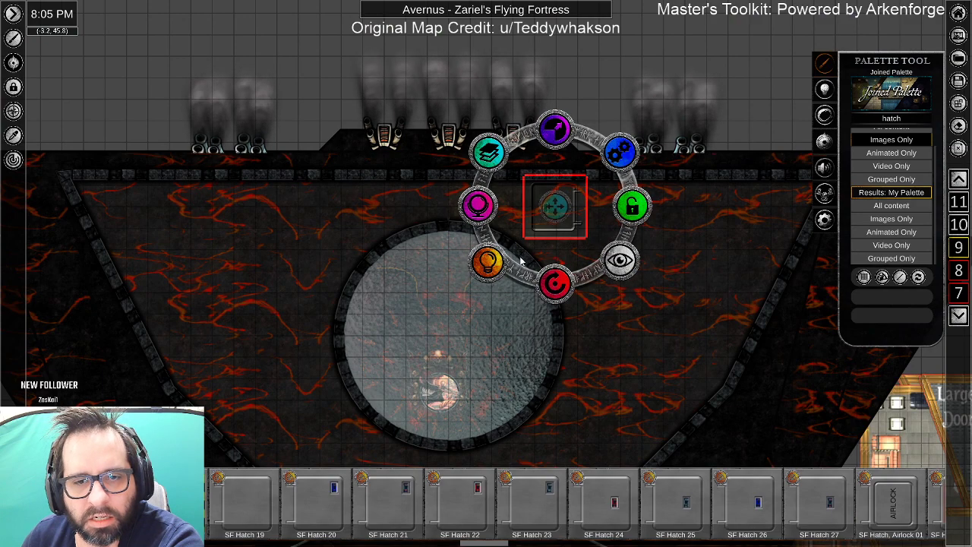
right_click(529, 246)
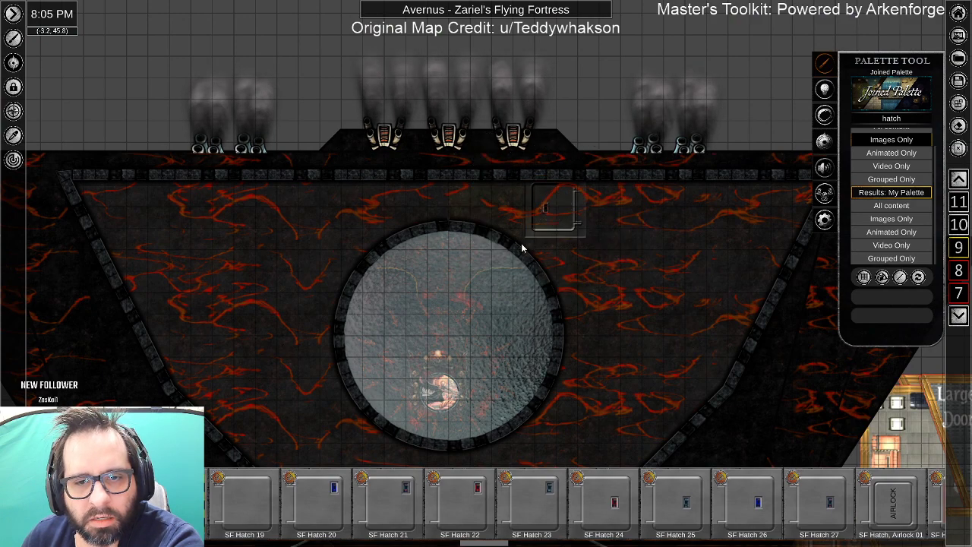
Raise the hatch northeast of the glass circle in the layer order until it lies above the floor's lava veins.
scroll(522, 247, "up", 3)
scroll(534, 256, "up", 2)
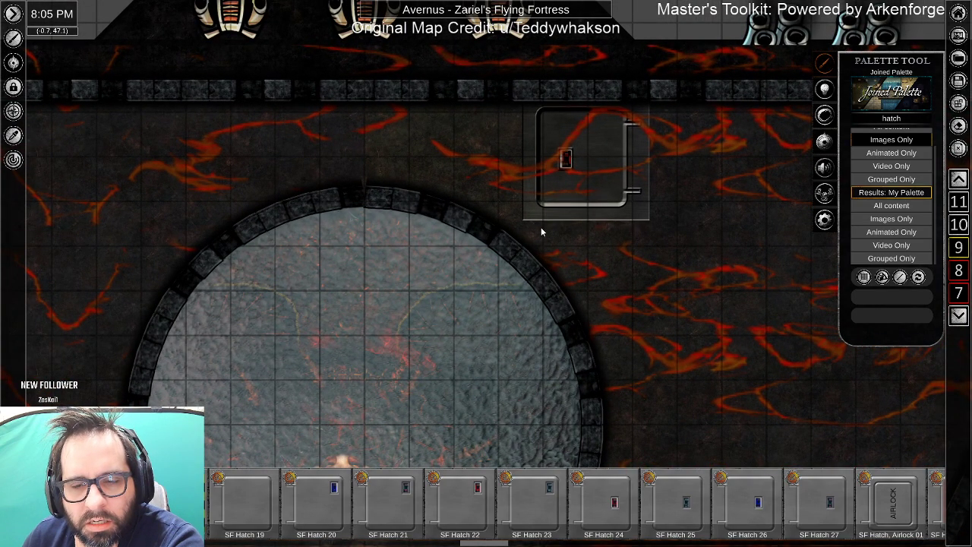
right_click(541, 220)
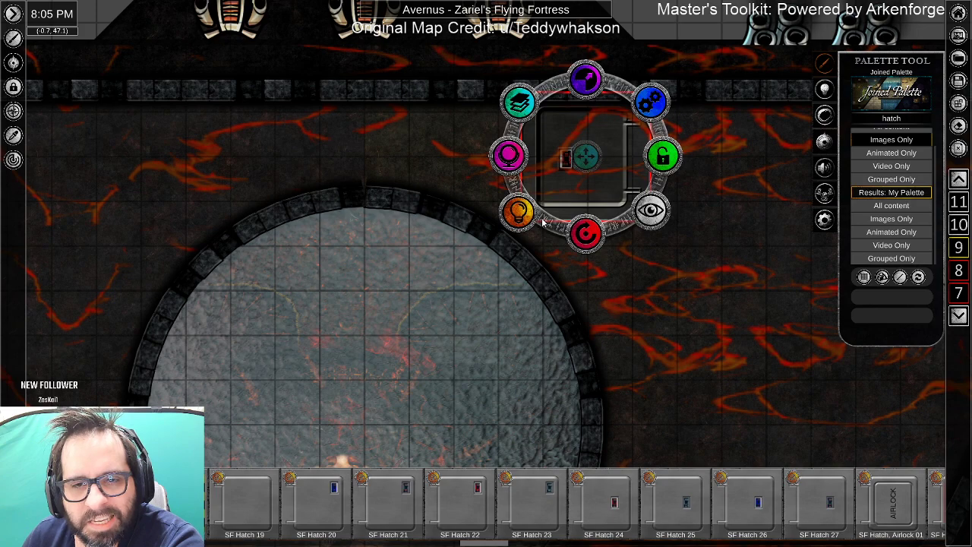
left_click(518, 97)
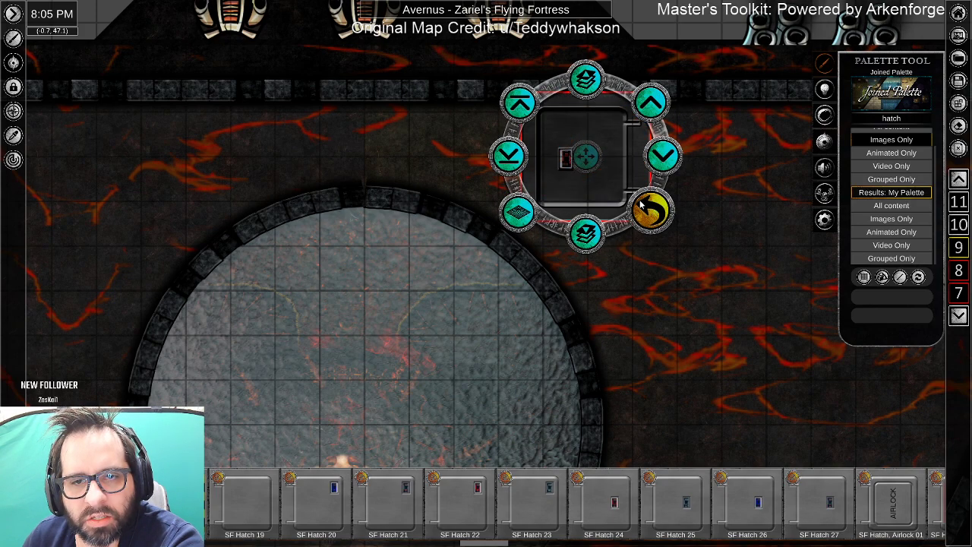
left_click(677, 285)
Examine the whole fortress on level 9 and inspect levels 7, 5 and 3 on the way down to level 1.
scroll(583, 263, "down", 3)
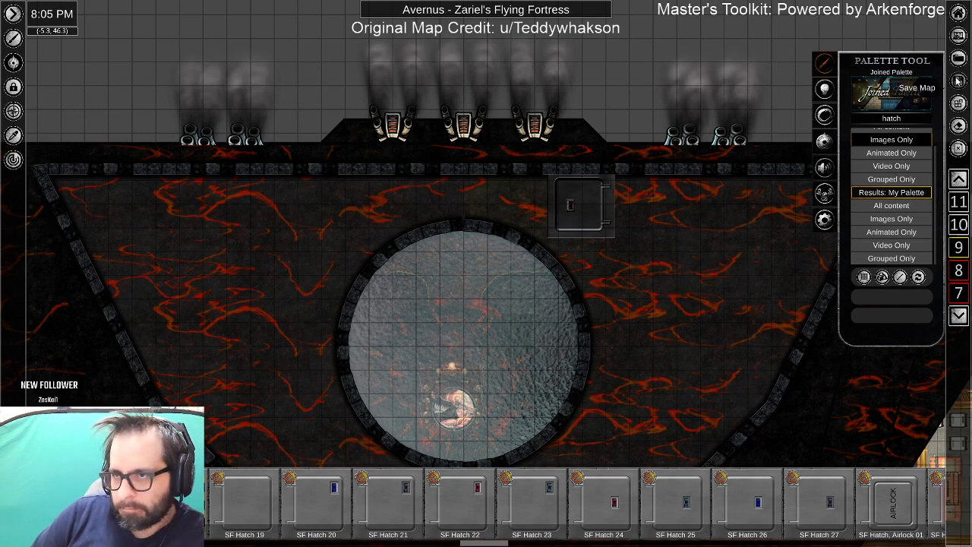
scroll(616, 375, "down", 3)
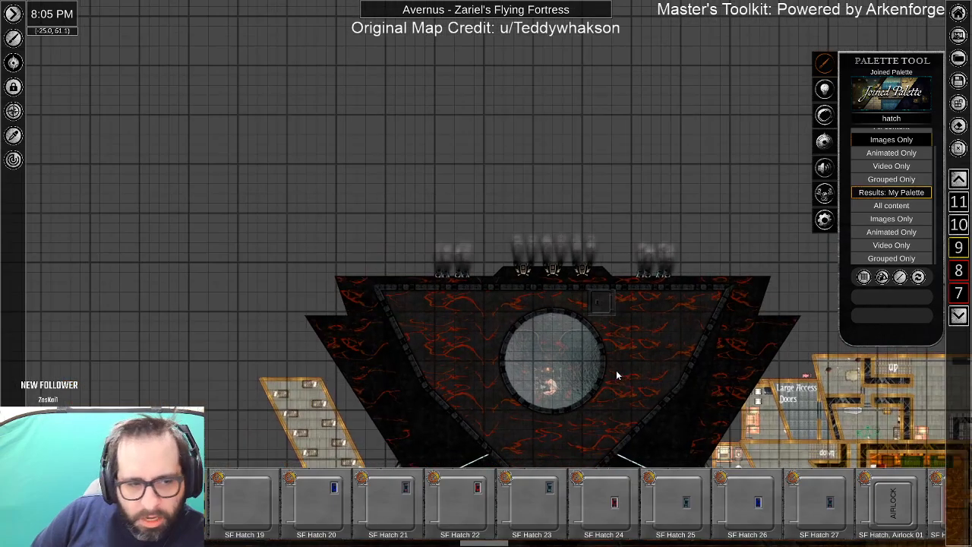
left_click_drag(609, 413, 499, 274)
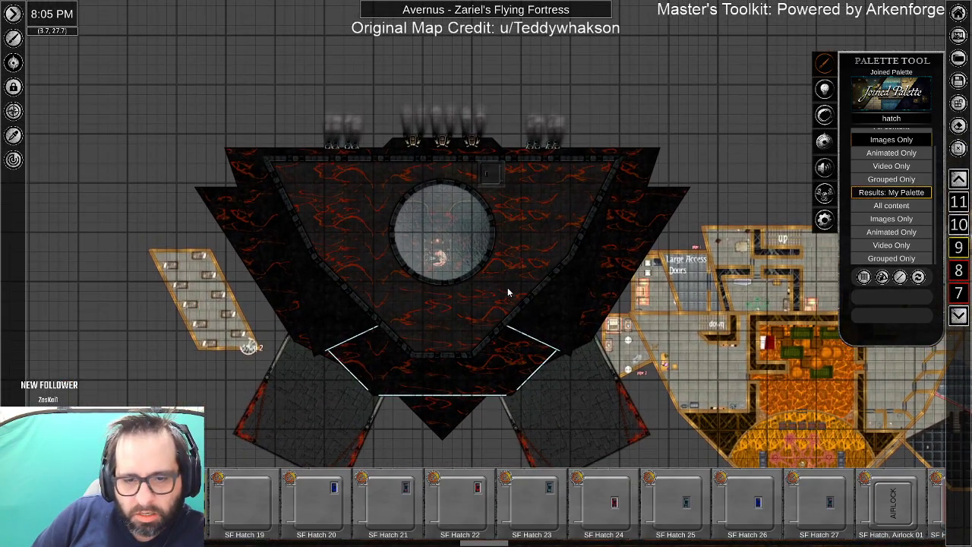
scroll(488, 379, "up", 5)
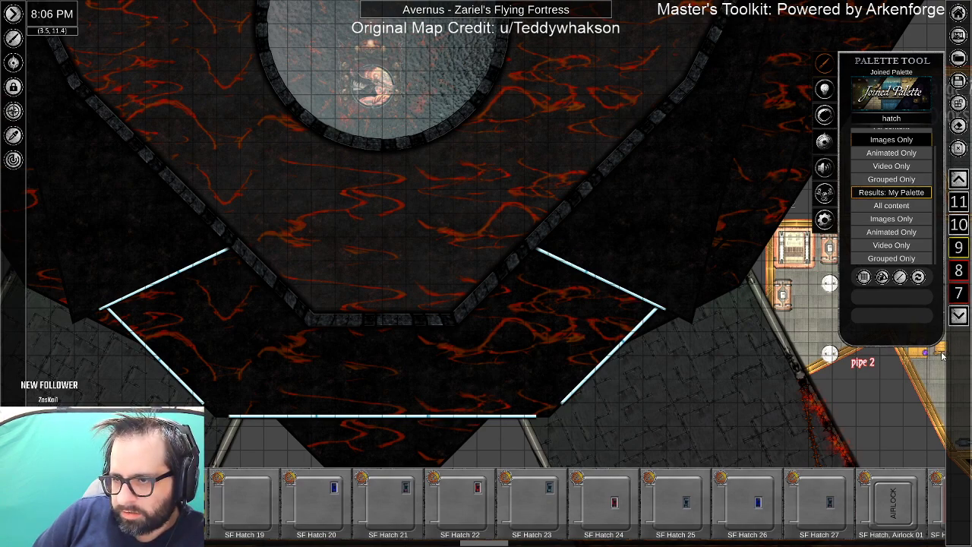
left_click(961, 293)
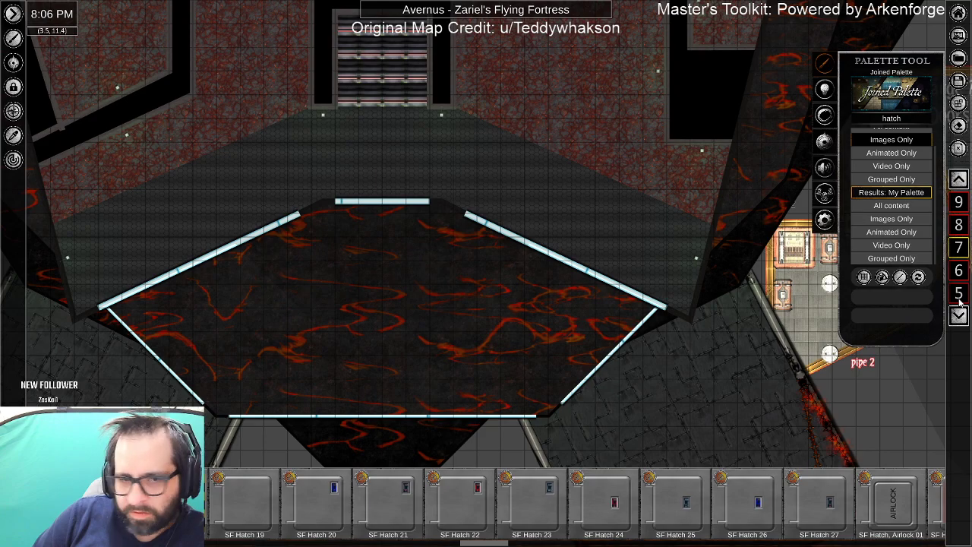
left_click(961, 297)
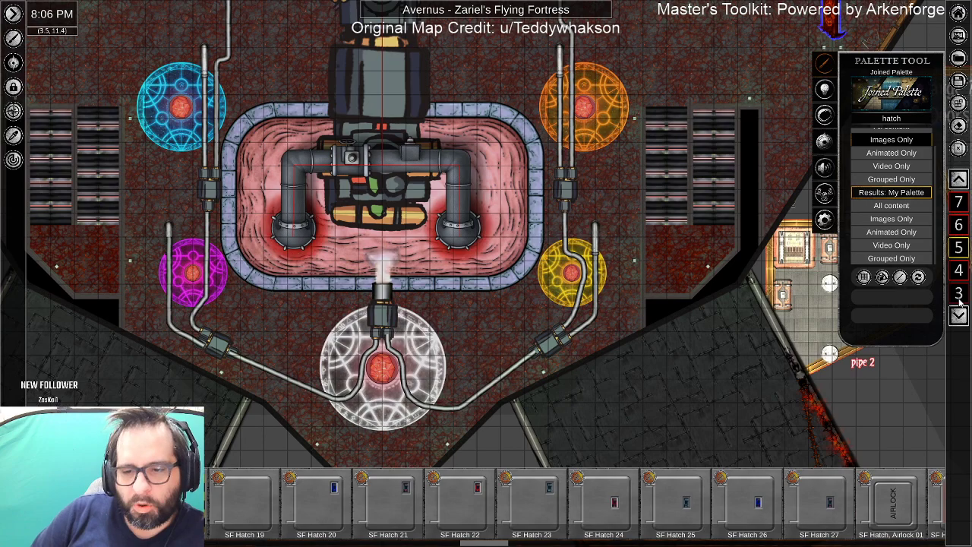
left_click(961, 299)
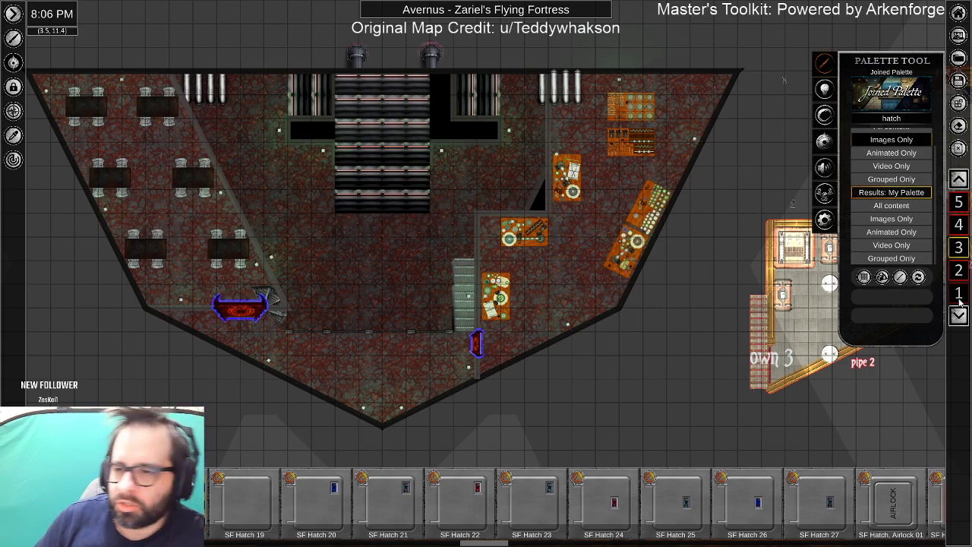
left_click(959, 296)
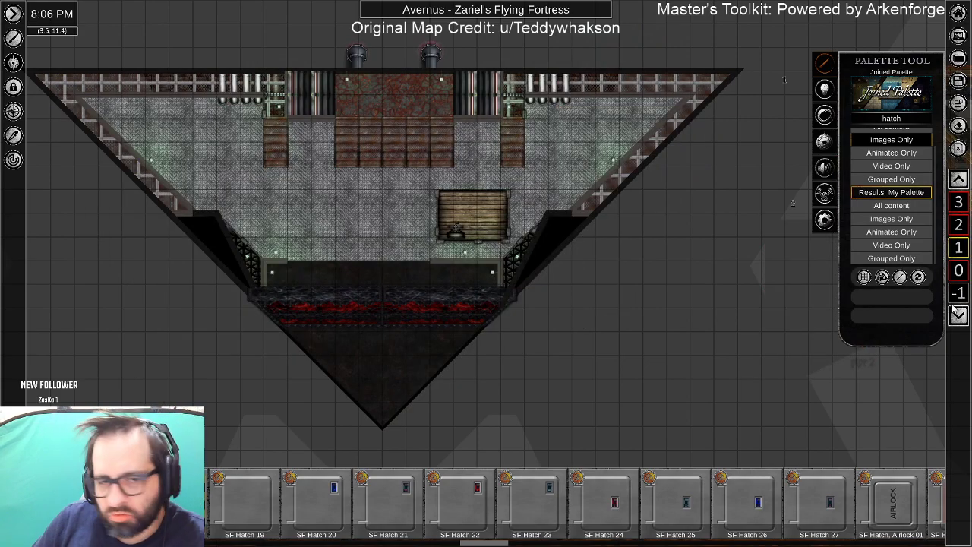
Go up to level 2, turn on its fog of war, and return to the object palette.
left_click(959, 177)
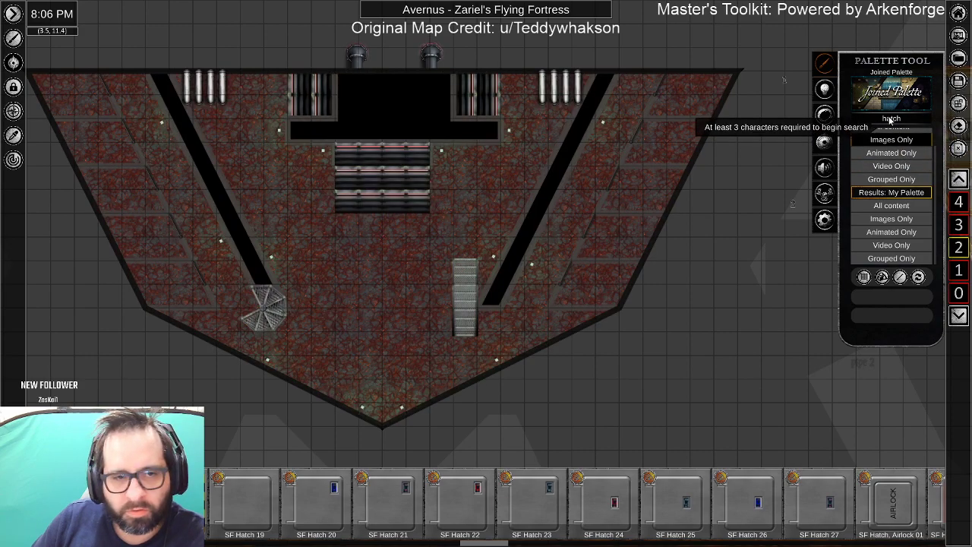
left_click(824, 141)
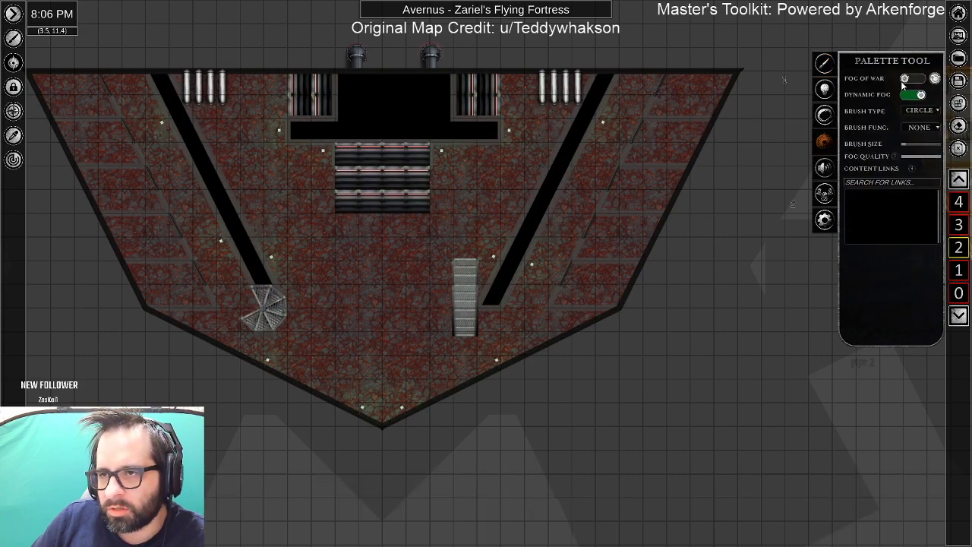
left_click(904, 79)
left_click(826, 66)
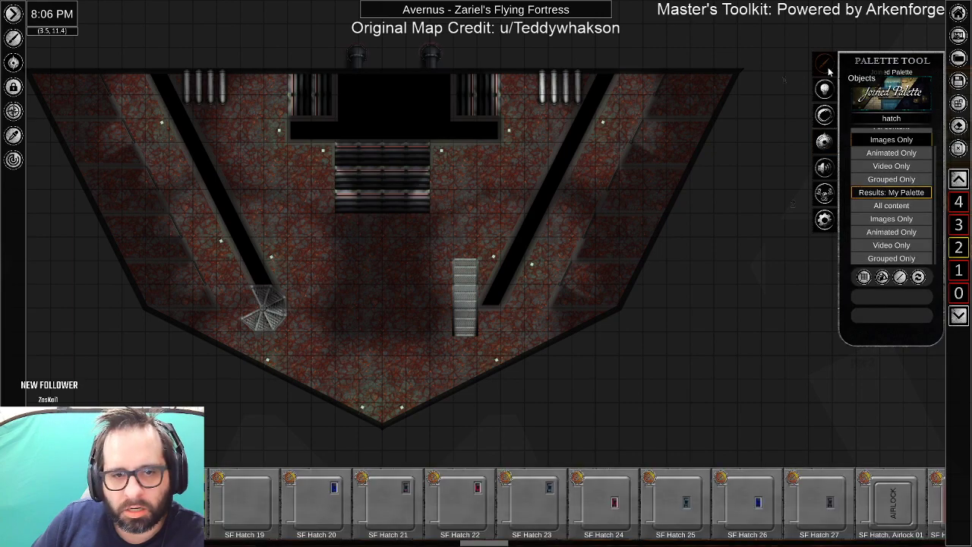
Search the joined palette for "street" and browse the image results to the street lamps and streetlights.
double_click(899, 119)
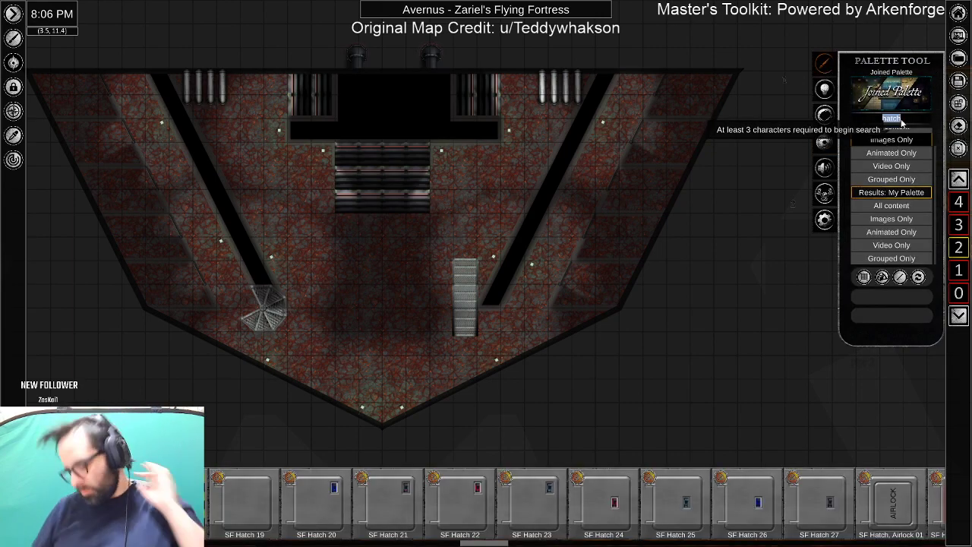
type("str")
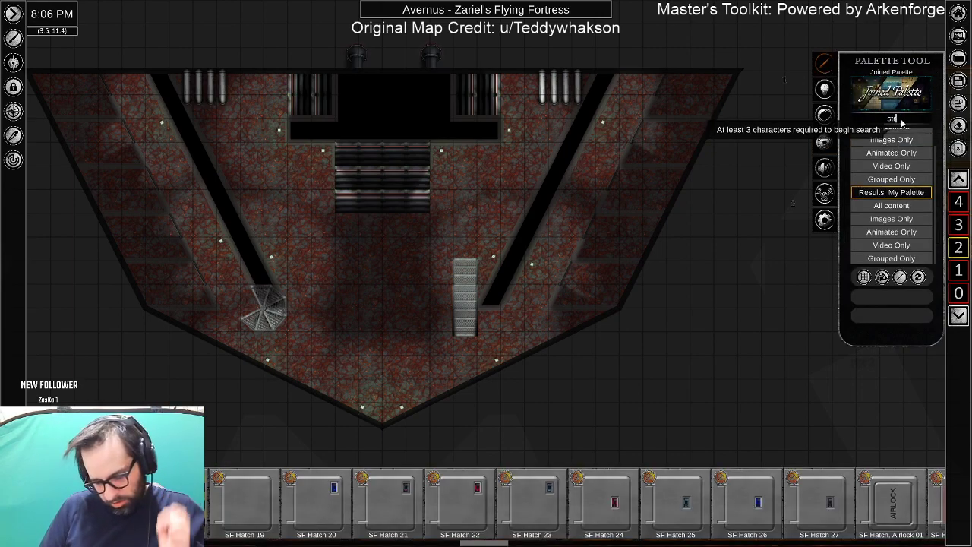
type("eet")
key("Return")
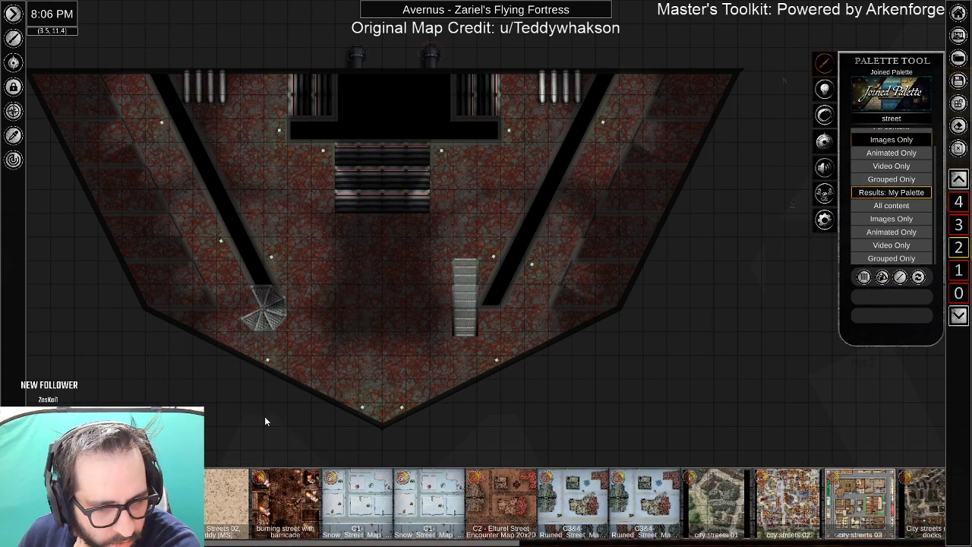
left_click(620, 542)
left_click_drag(621, 544, 850, 544)
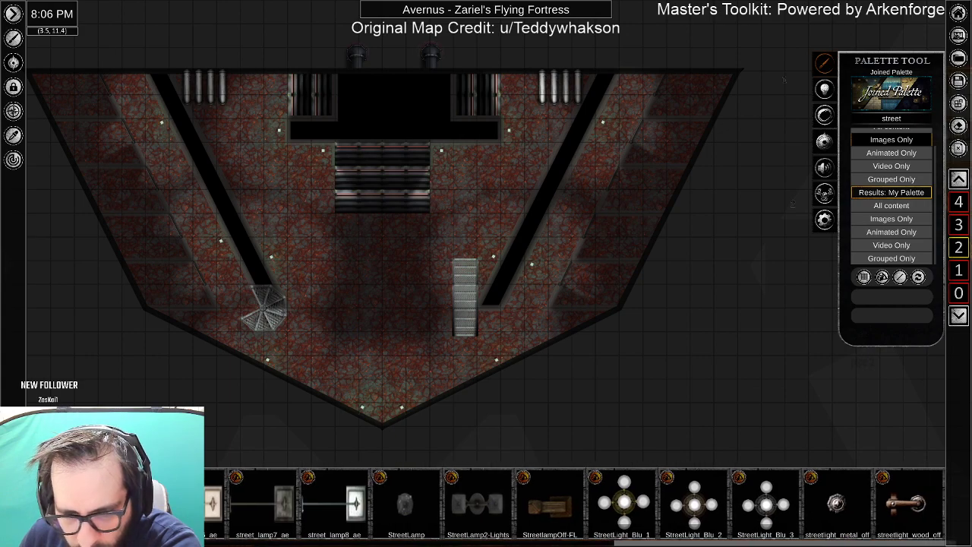
Place StreetLamp2-Lights south of the central stairs on level 2, rotate it to run north-south, and scale it to about one square long.
left_click(493, 510)
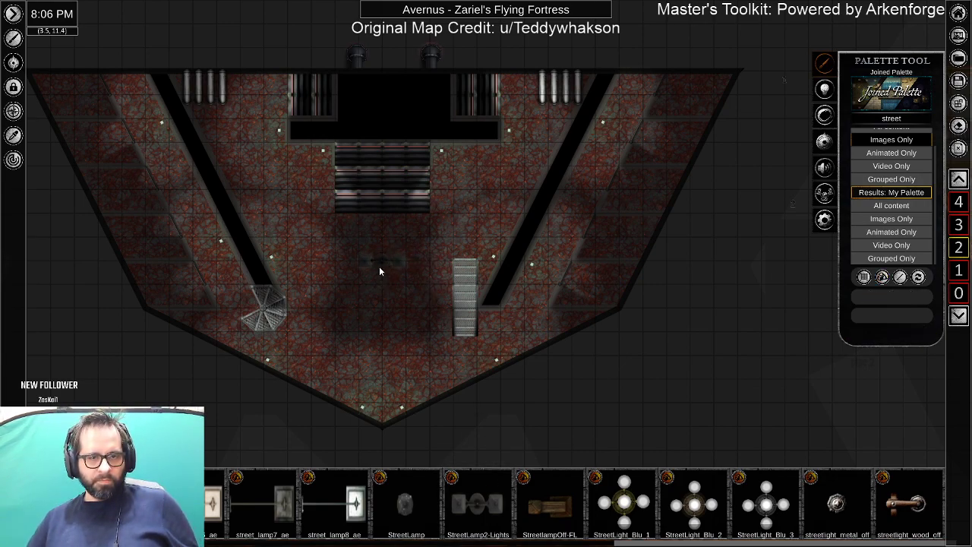
right_click(380, 263)
left_click_drag(414, 311, 378, 276)
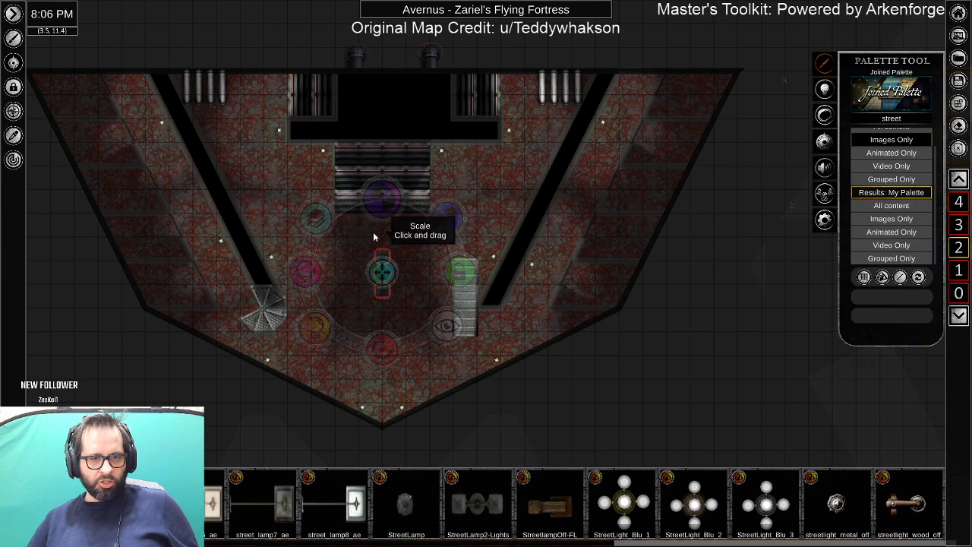
left_click_drag(373, 238, 378, 246)
left_click(401, 286)
scroll(392, 280, "up", 5)
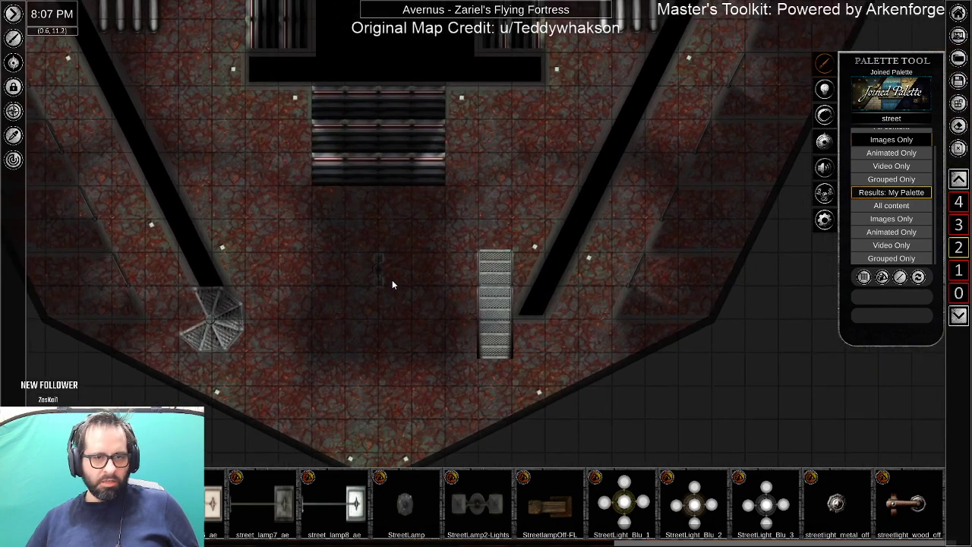
scroll(384, 273, "up", 2)
right_click(363, 261)
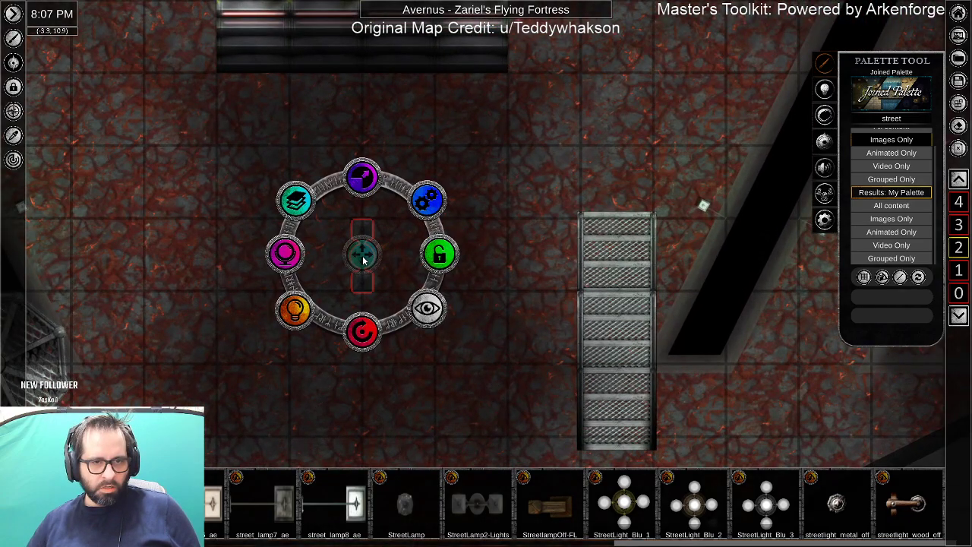
left_click(392, 283)
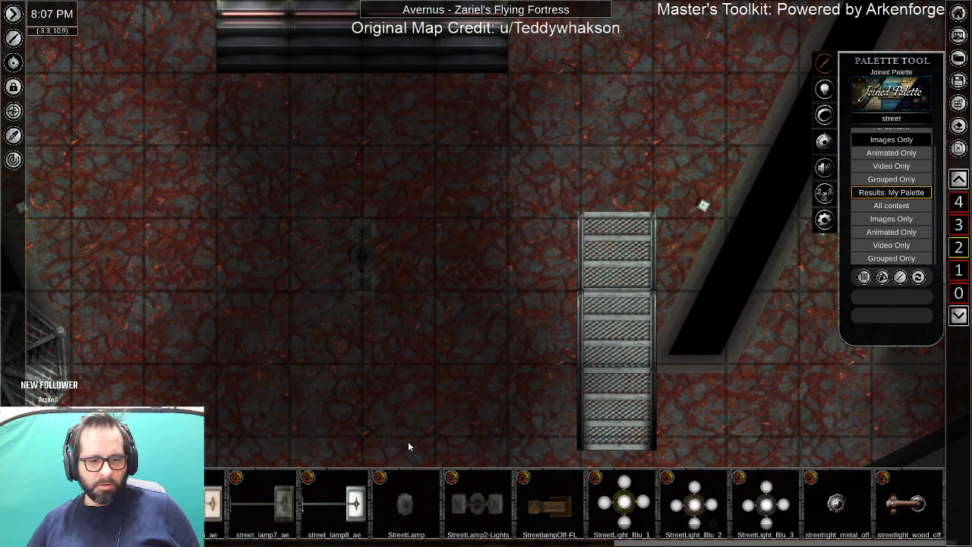
Add a StreetLamp object, scale it down, and fit it over the northern head of the double streetlight.
left_click(407, 509)
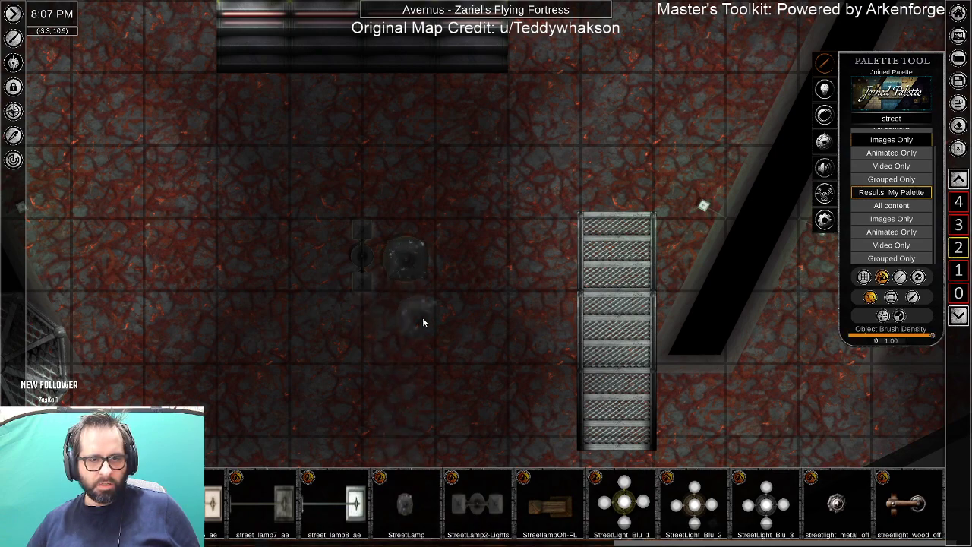
right_click(402, 272)
left_click_drag(408, 217, 365, 240)
left_click(372, 248)
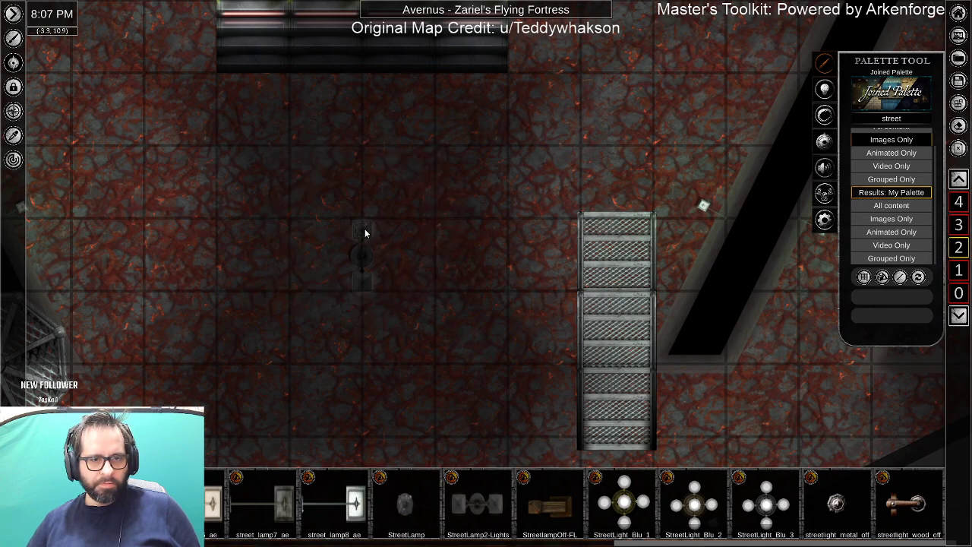
scroll(407, 254, "up", 5)
scroll(354, 249, "down", 5)
Check the light radius of the light on the central stairs and copy its colour code, 104015.
left_click_drag(198, 269, 329, 237)
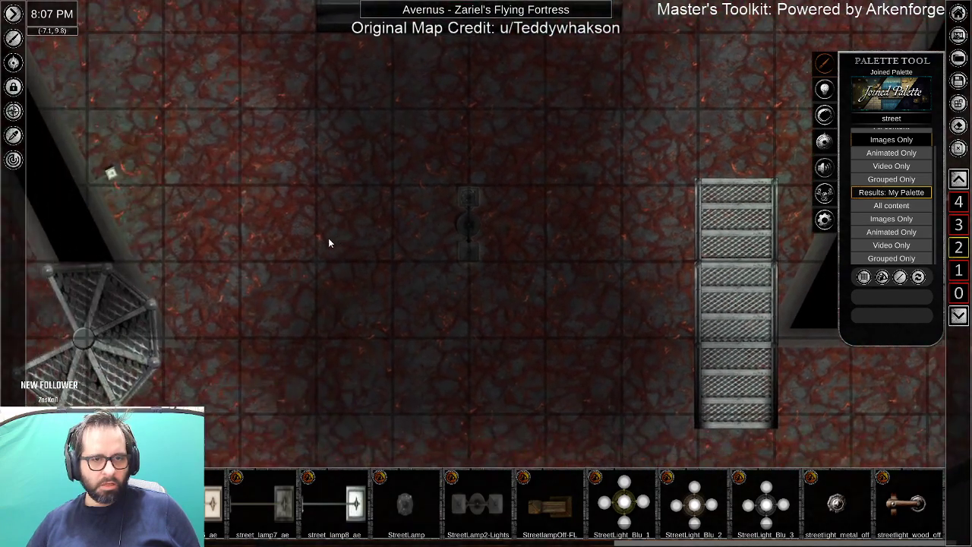
left_click(110, 176)
left_click_drag(323, 119, 256, 337)
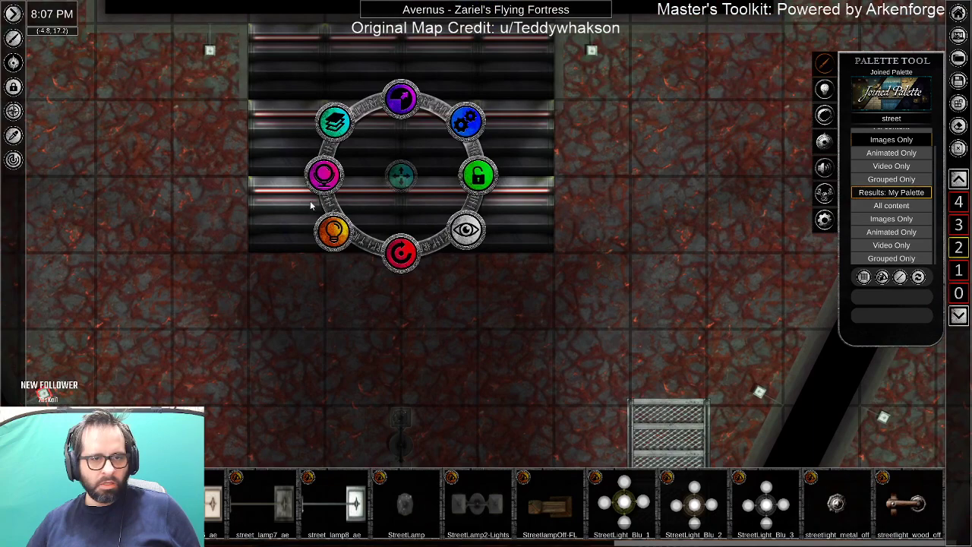
left_click(328, 235)
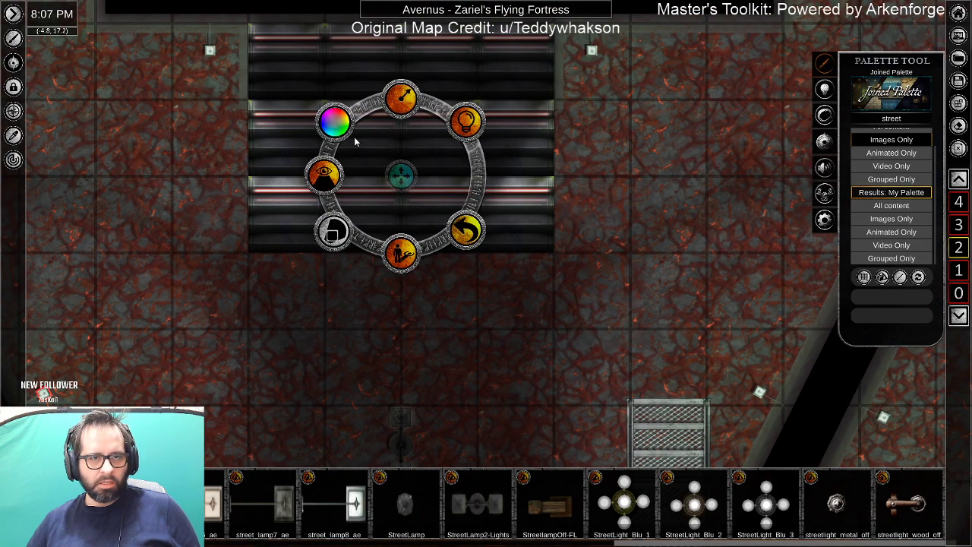
left_click(402, 106)
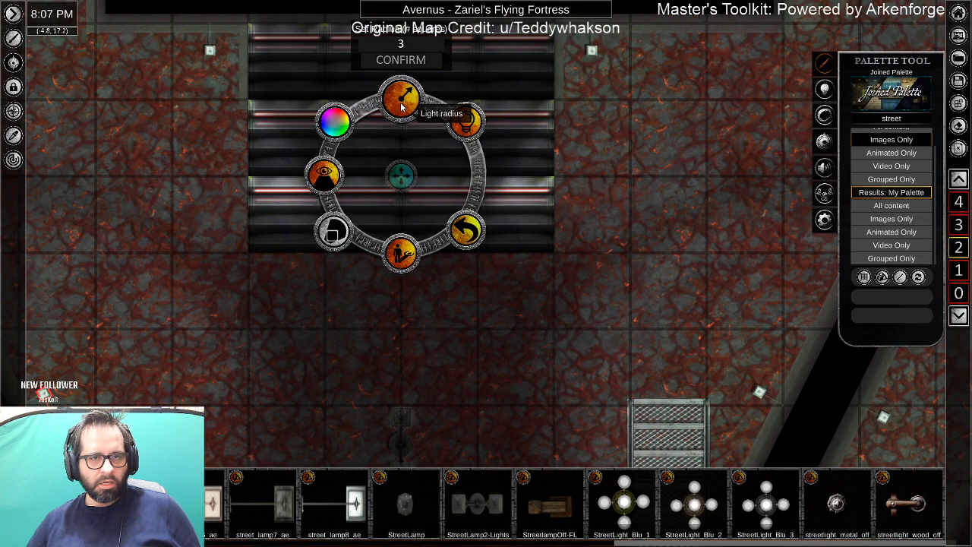
left_click(332, 124)
key("ctrl+c")
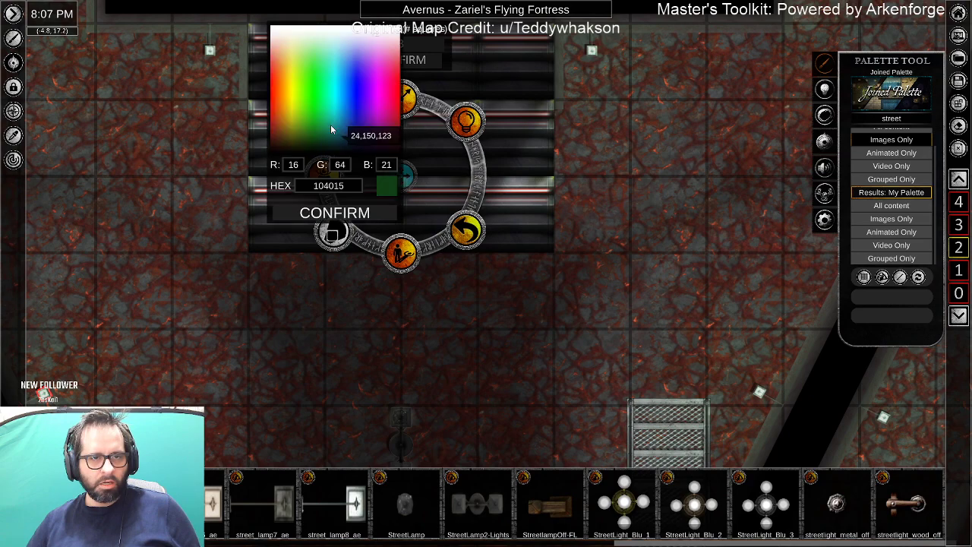
left_click(342, 216)
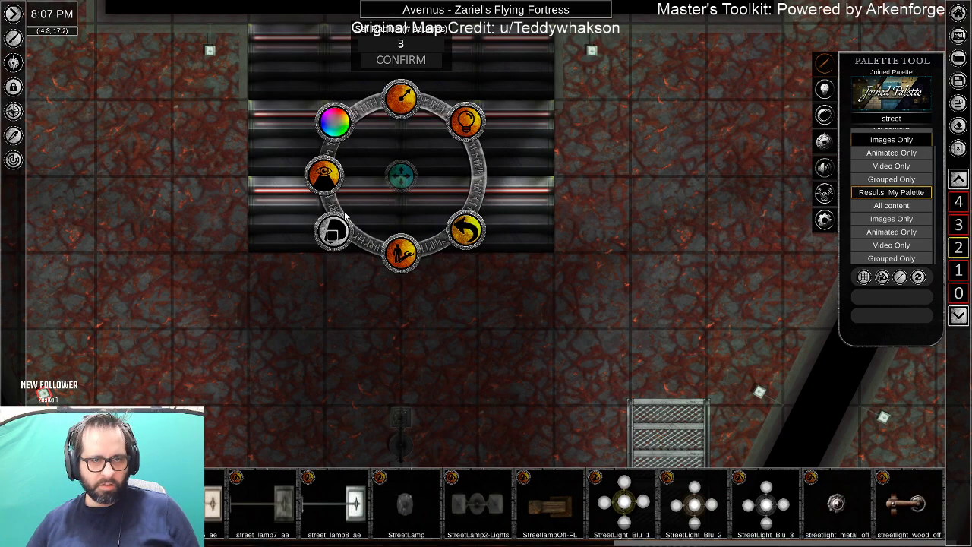
Turn on the northern lamp's object light with a 3-square radius and the copied colour 104015, and enable its vision option.
left_click(401, 421)
left_click_drag(447, 443, 482, 253)
left_click(370, 281)
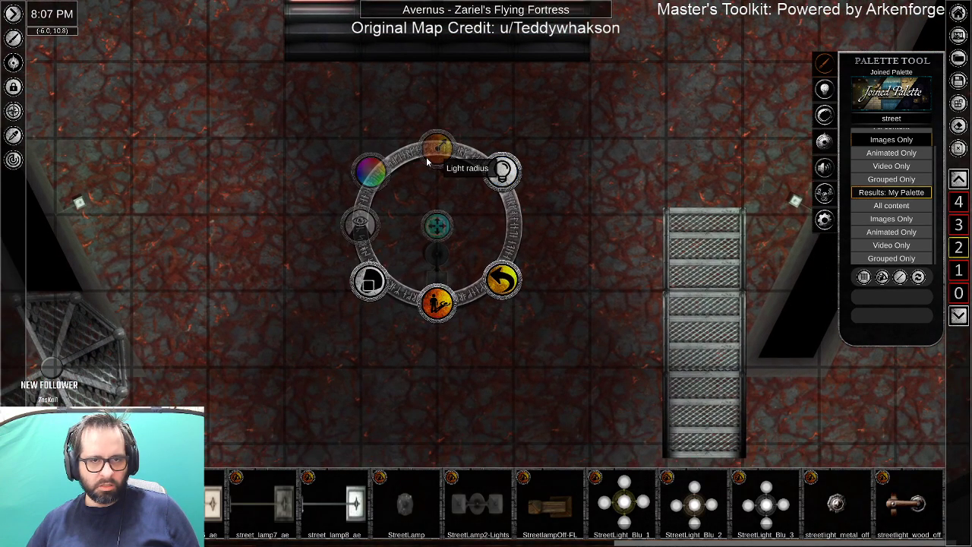
left_click(503, 172)
left_click(437, 148)
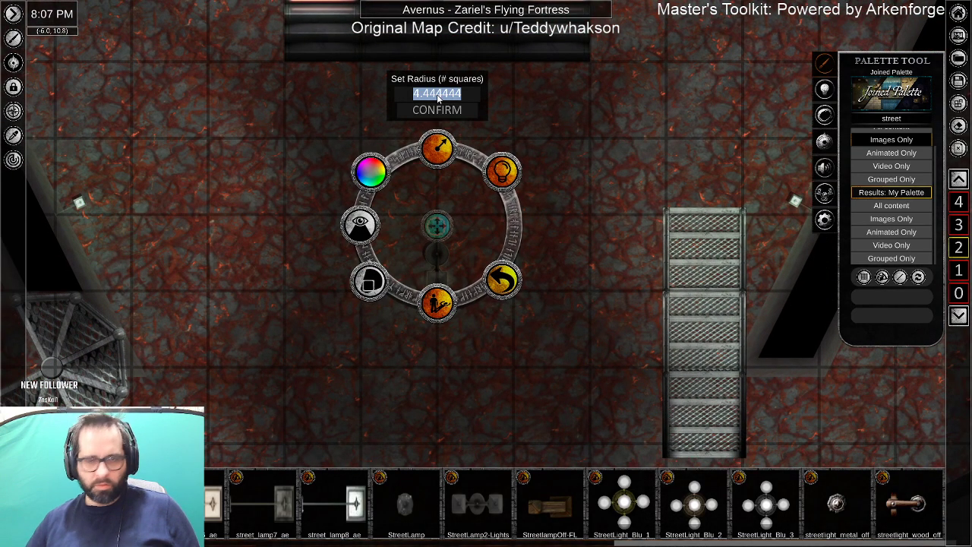
type("3")
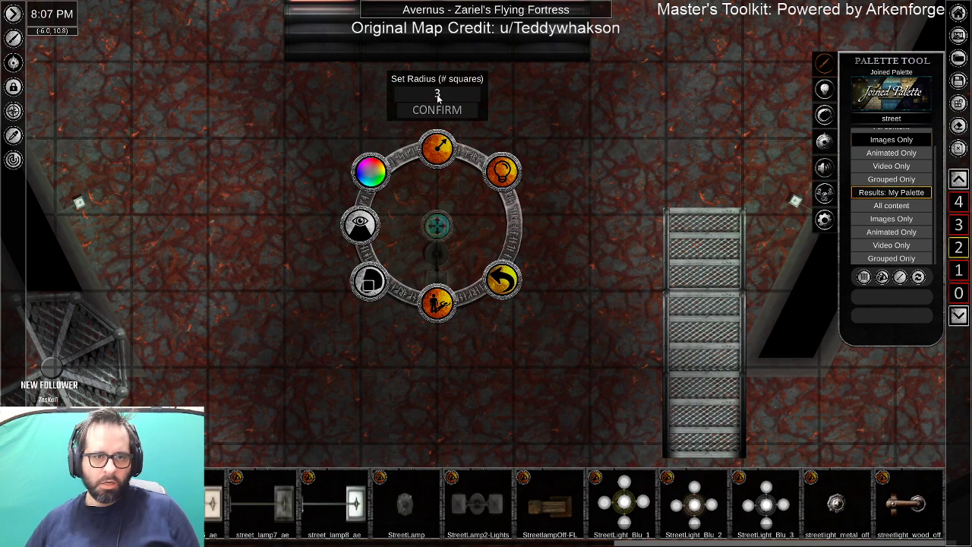
left_click(369, 168)
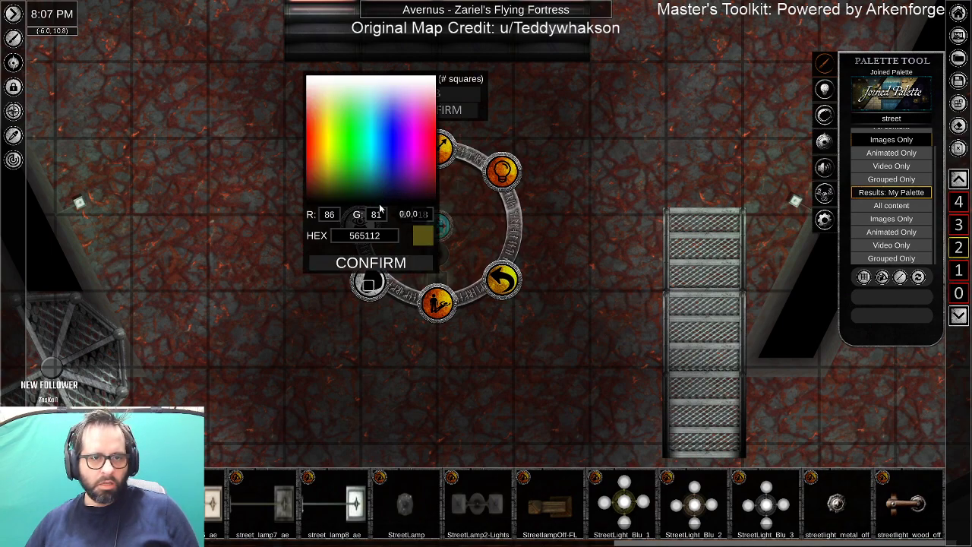
key("ctrl+v")
left_click(381, 262)
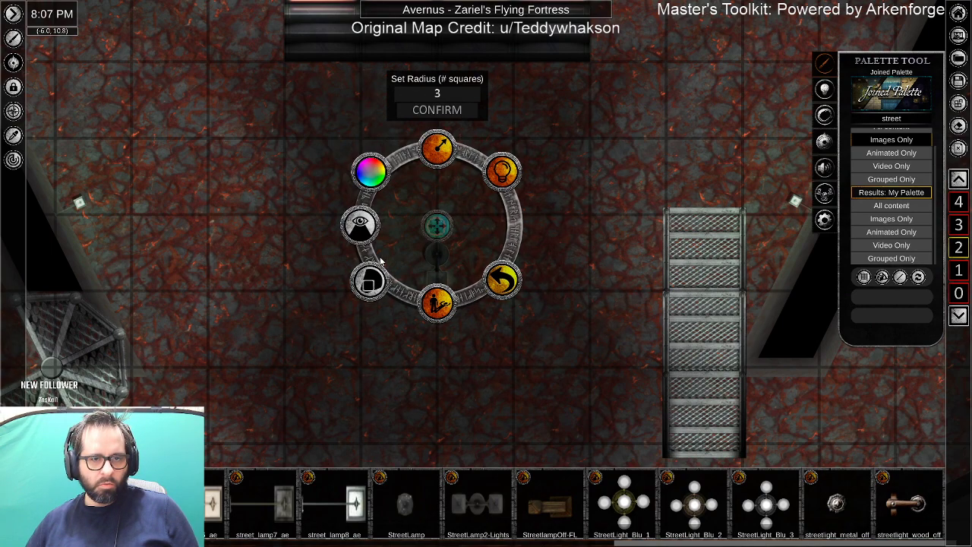
left_click(360, 228)
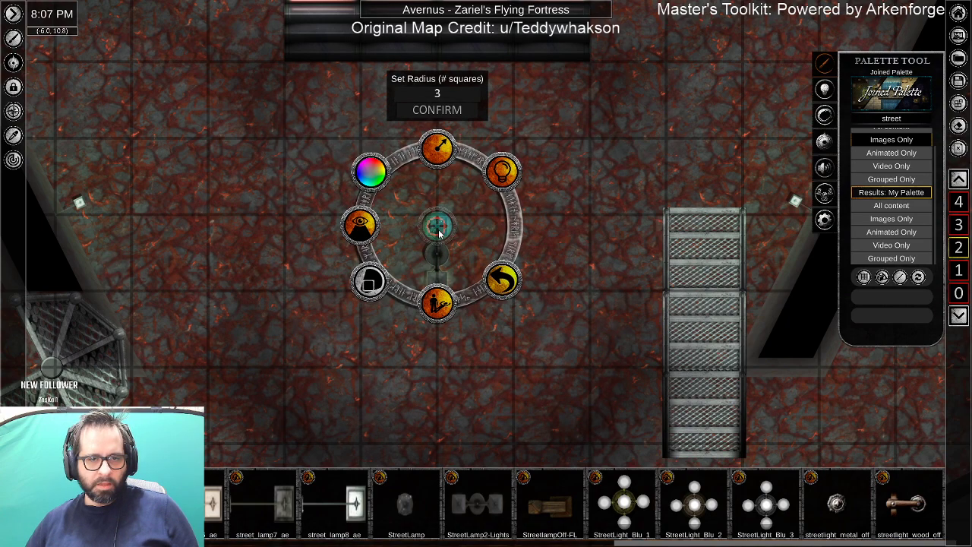
Position a StreetLamp piece at the streetlight's centre, switch off its object light, and turn on its light blocking.
left_click_drag(440, 230, 437, 259)
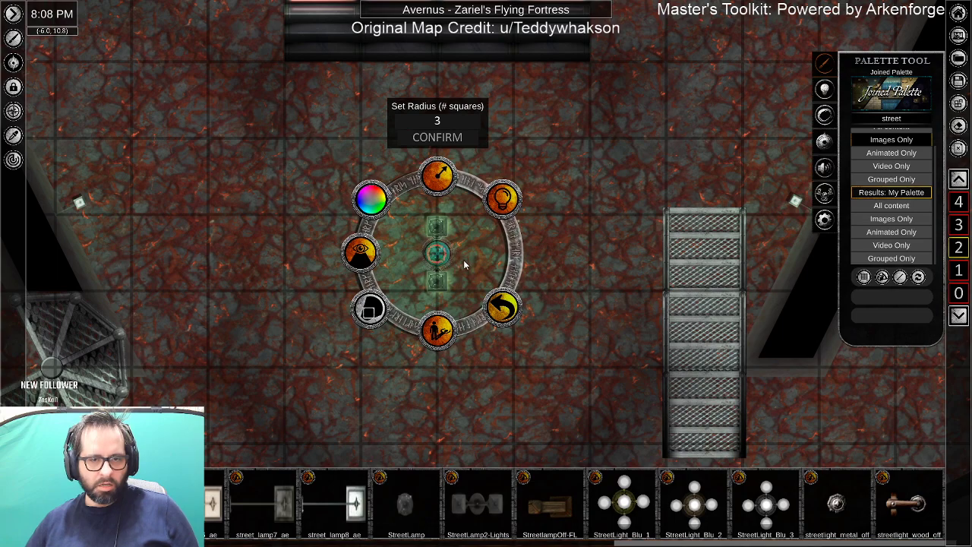
scroll(465, 260, "up", 3)
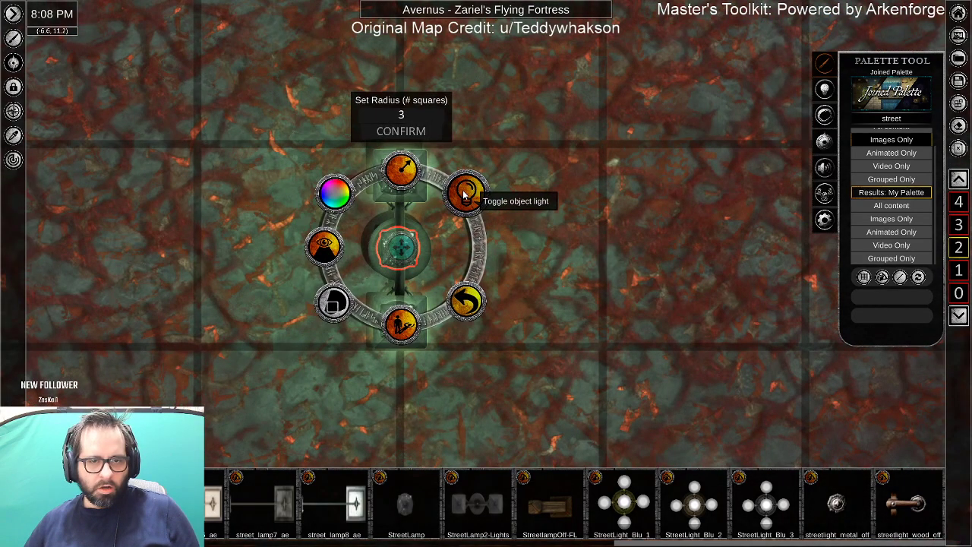
left_click(465, 194)
left_click(332, 307)
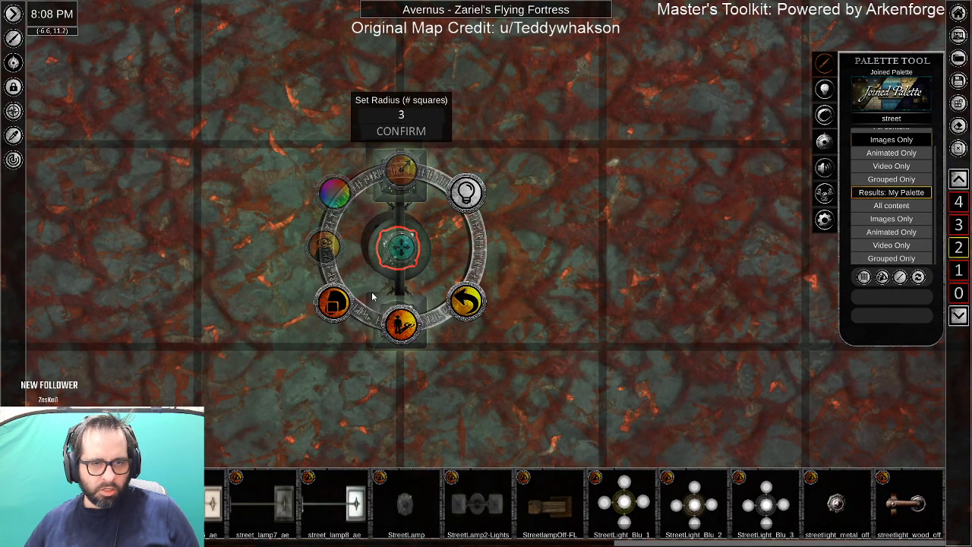
left_click(466, 302)
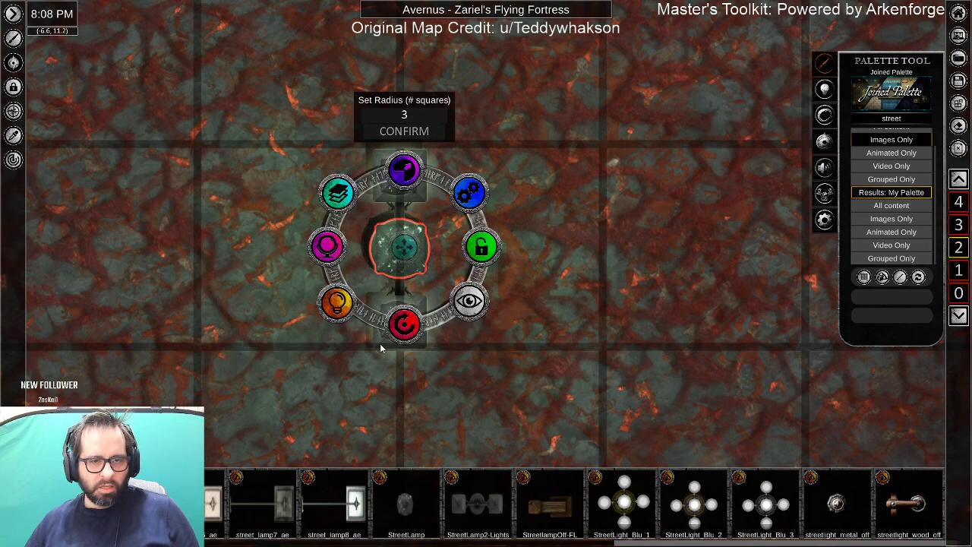
Select the centre, northern and southern StreetLamp pieces together and set their opacity to 0.
left_click(389, 193, "shift")
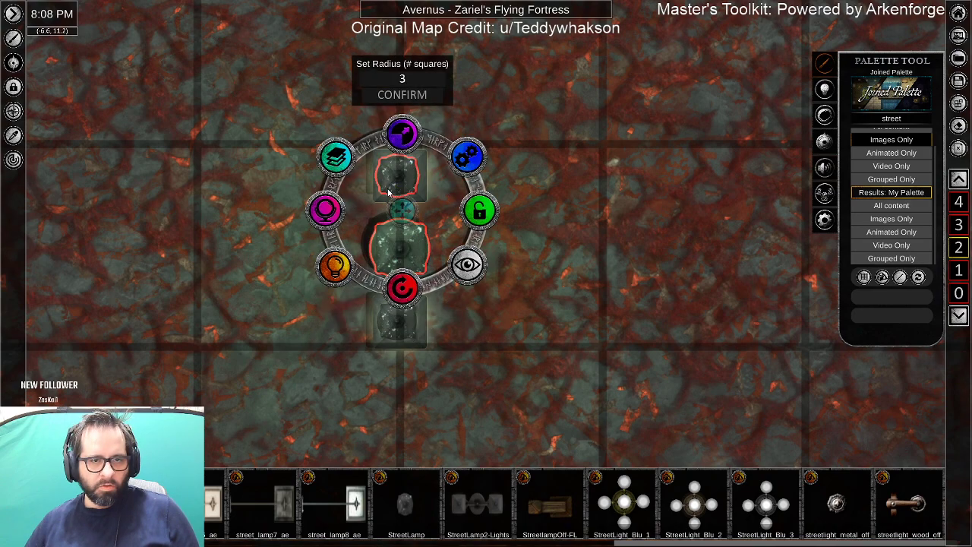
left_click(399, 327, "shift")
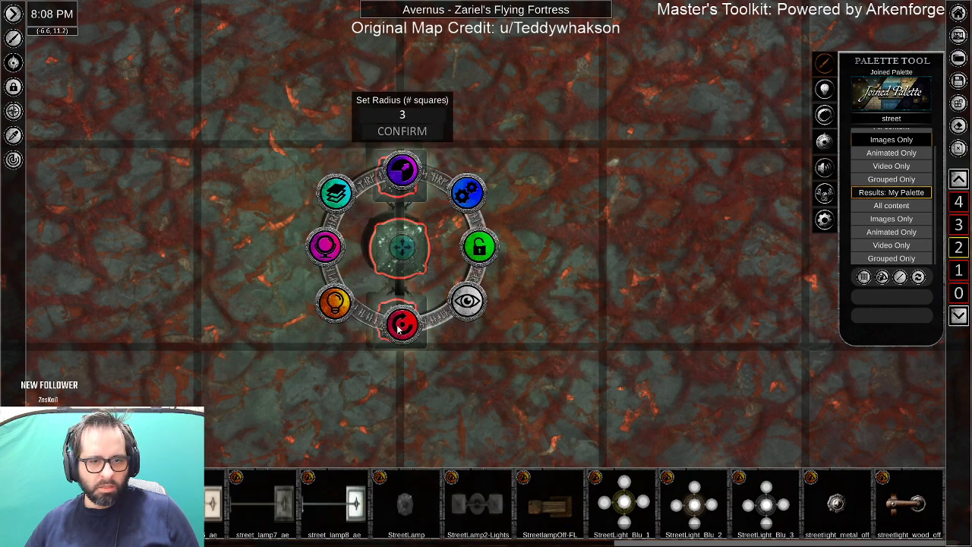
left_click(340, 302)
left_click(330, 248)
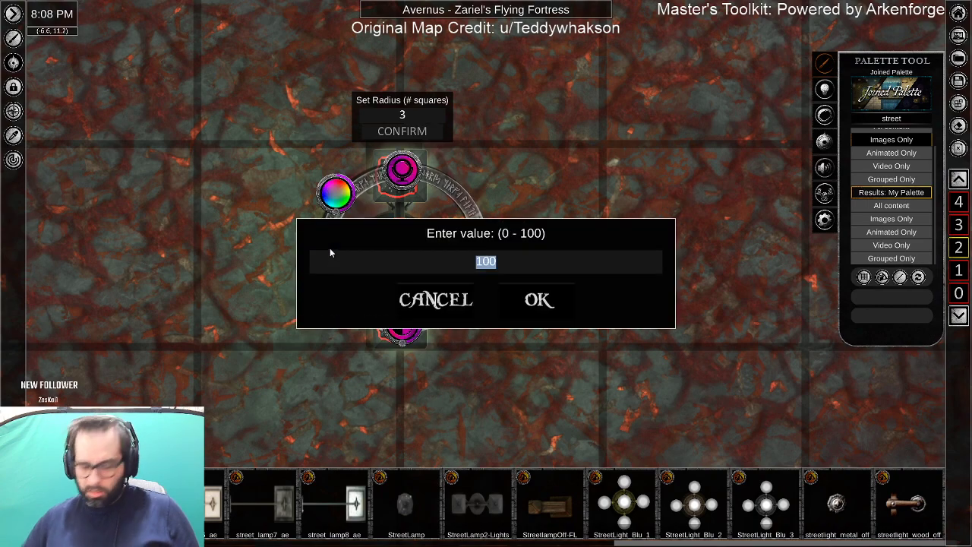
type("0")
key("Return")
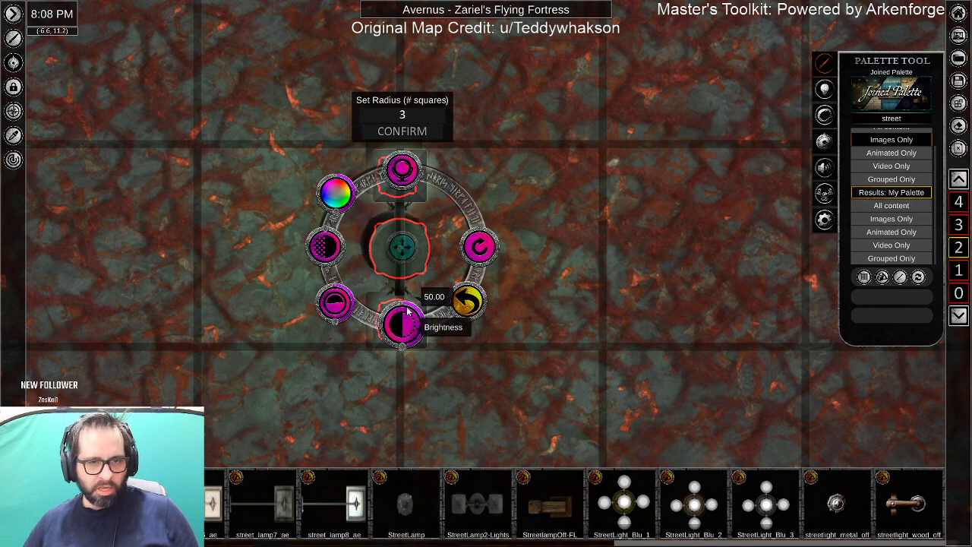
left_click(464, 298)
Select all the streetlight's pieces, including the transparent lamps, and group them into one object.
left_click_drag(342, 149, 444, 371)
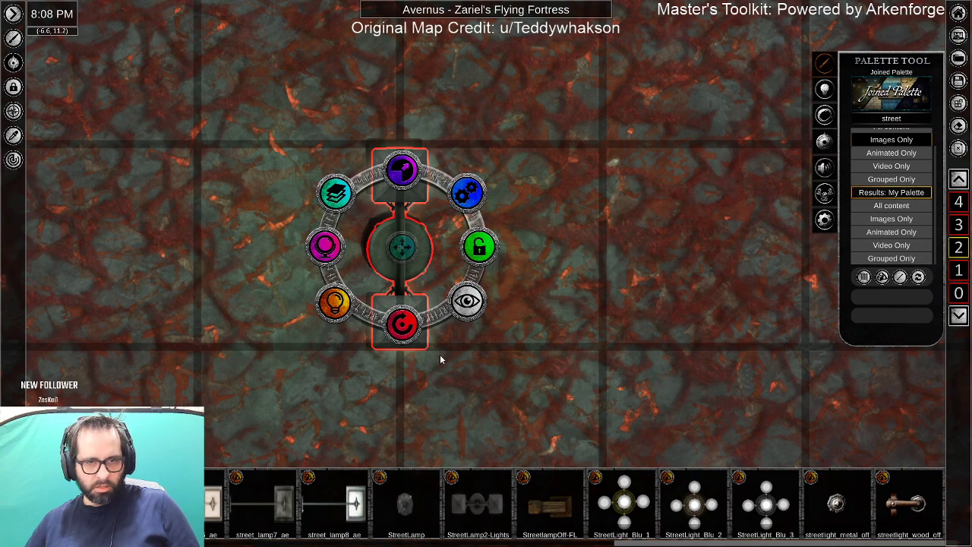
left_click(444, 372)
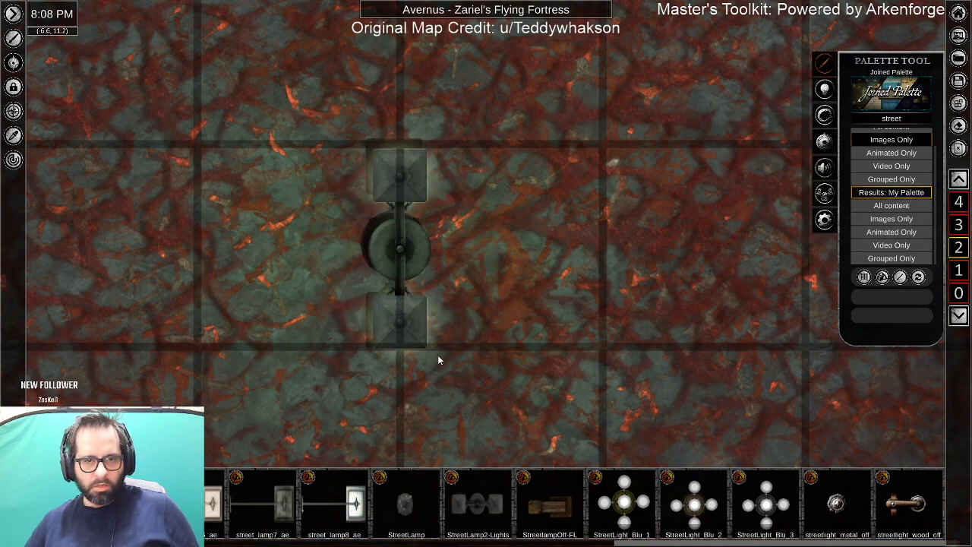
scroll(437, 355, "up", 5)
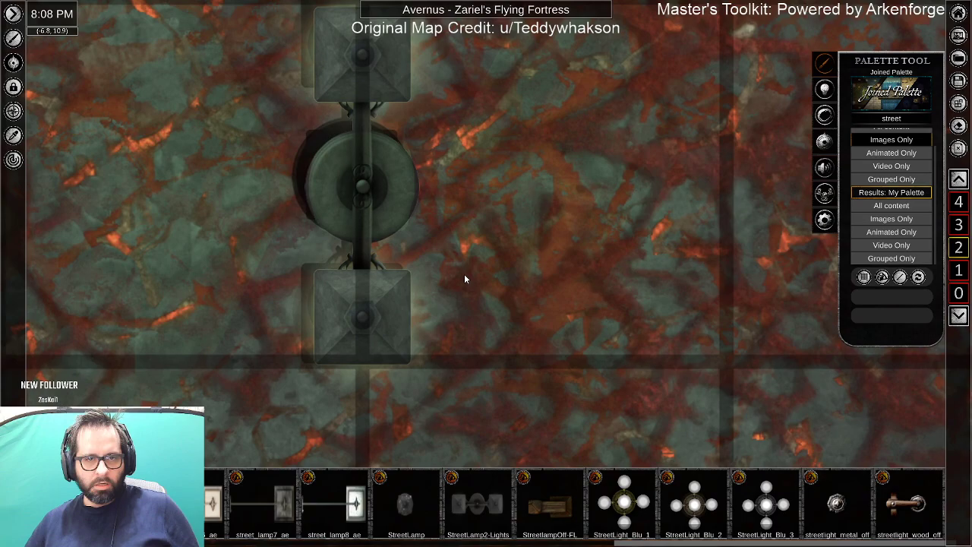
scroll(465, 279, "down", 10)
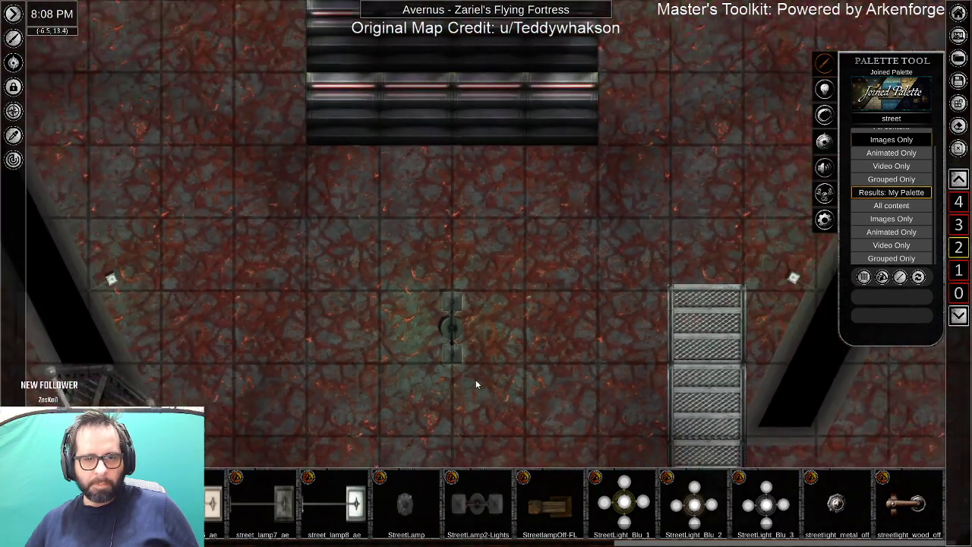
scroll(476, 384, "down", 8)
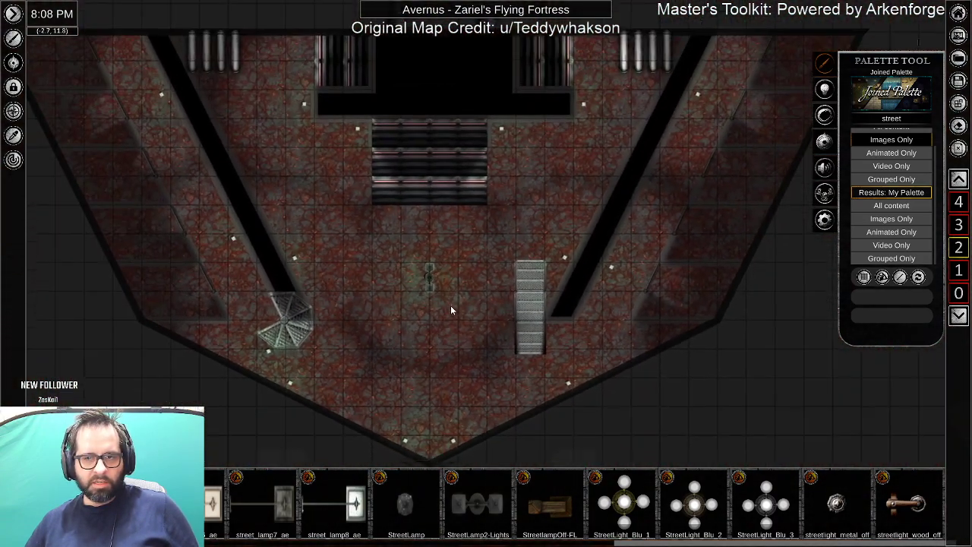
Move the grouped streetlight up from level 2 to level 3 through its layering options.
left_click_drag(450, 305, 463, 345)
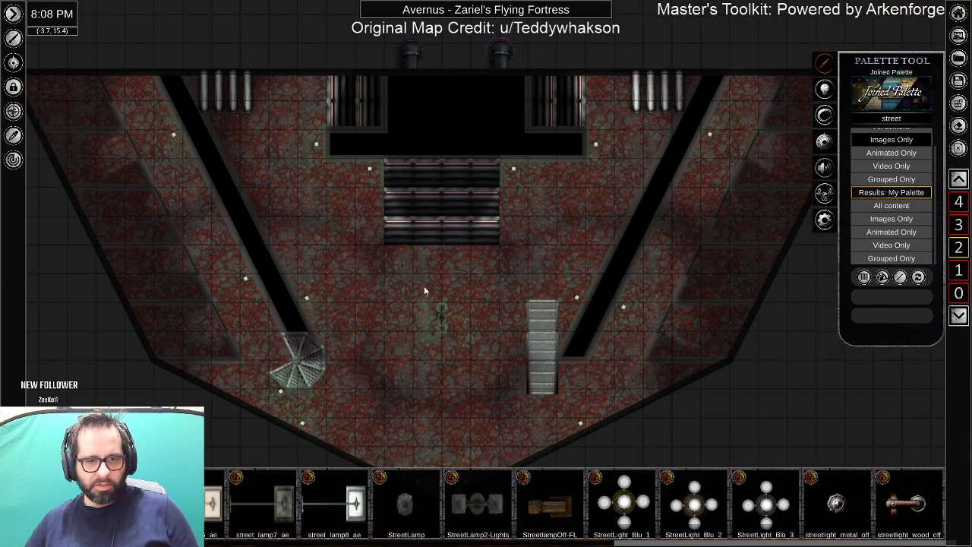
right_click(467, 353)
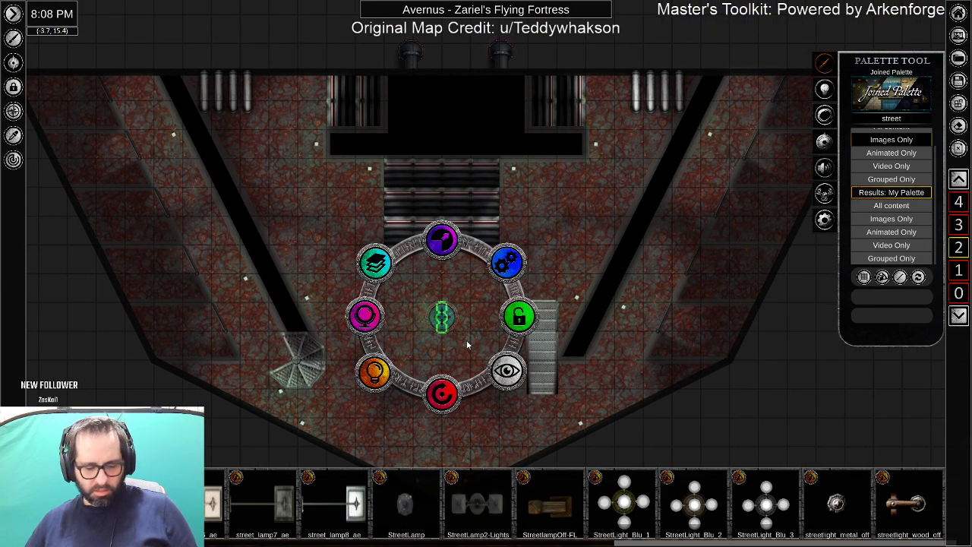
left_click(375, 263)
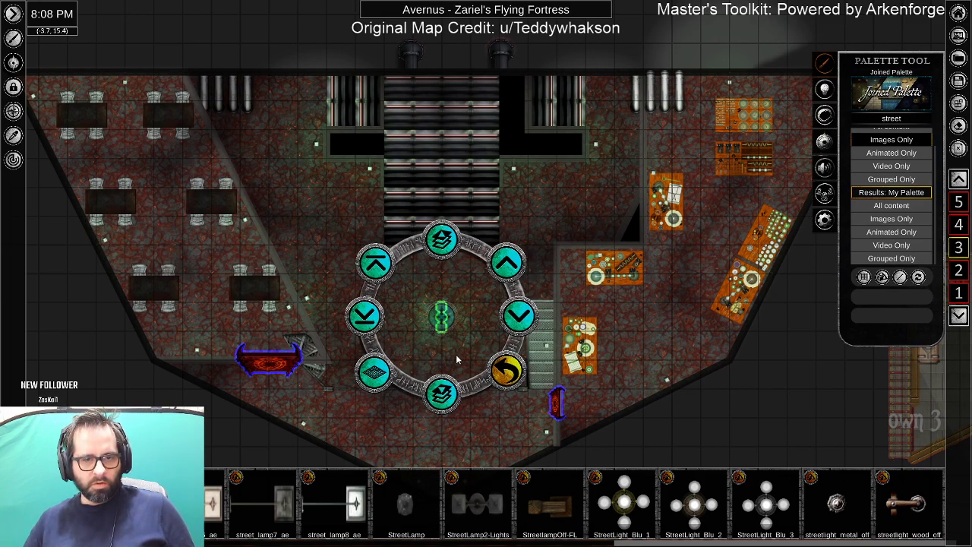
Move the grouped double streetlight up from level 3 to level 4 through its layering options.
scroll(453, 343, "up", 4)
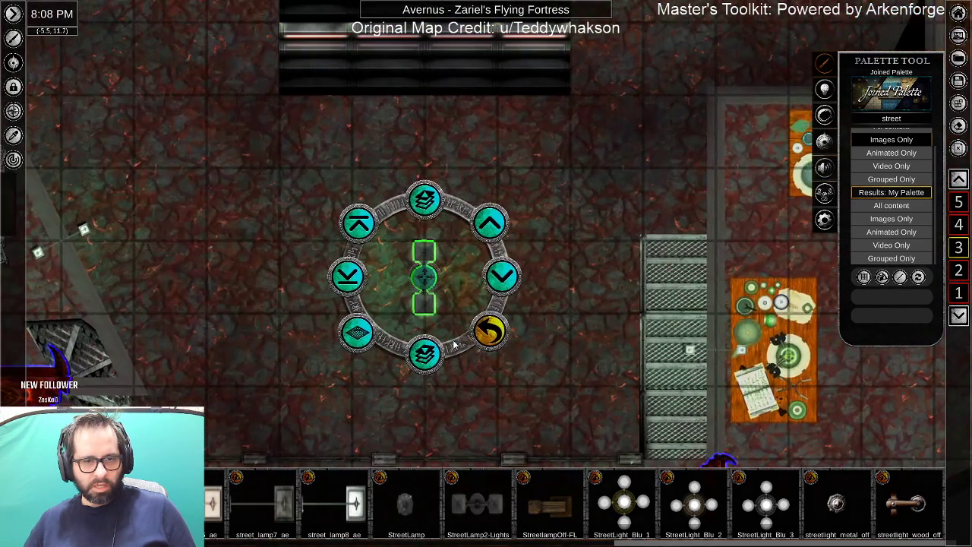
scroll(453, 343, "down", 4)
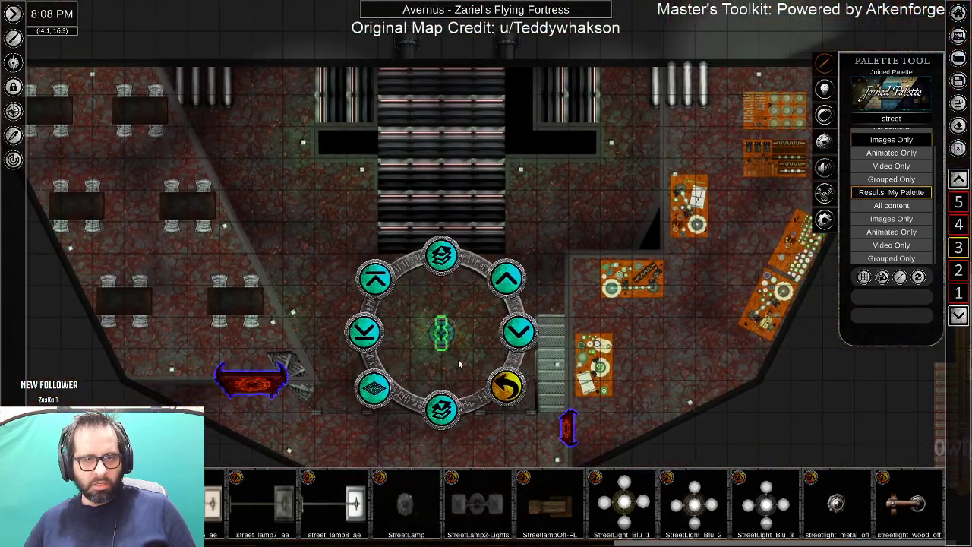
scroll(459, 357, "down", 2)
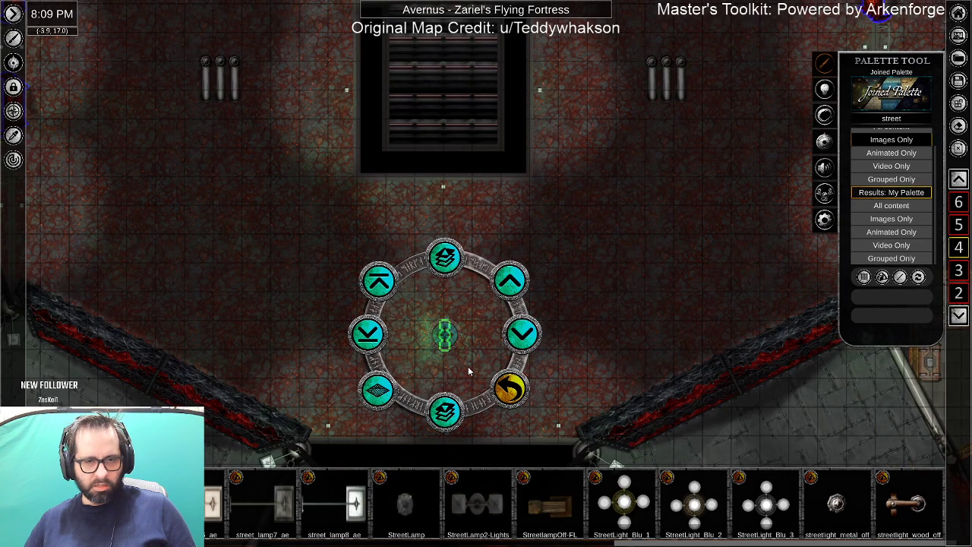
left_click_drag(468, 368, 582, 377)
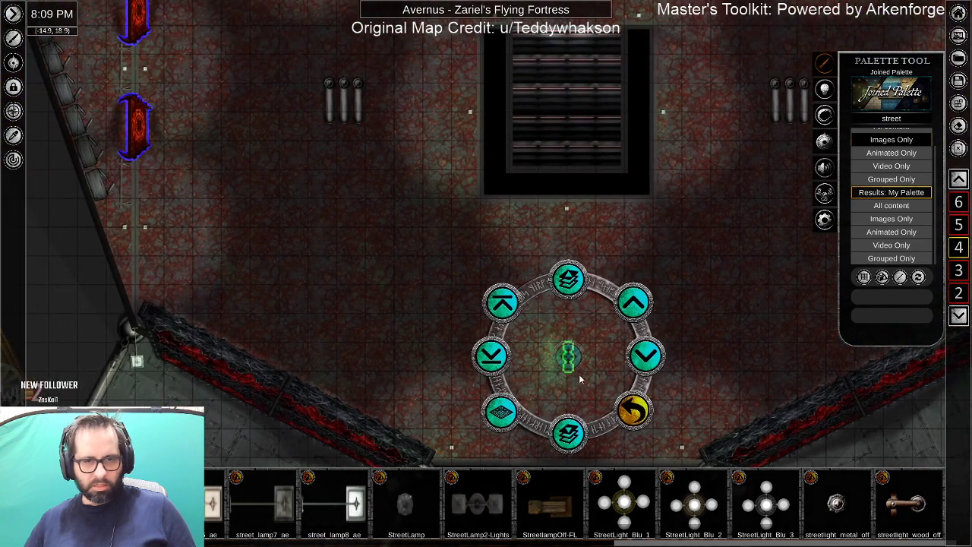
Reposition the streetlight southwest of the level 4 stairwell and rotate it diagonally, running northwest to southeast along the nearby wall.
left_click(388, 277)
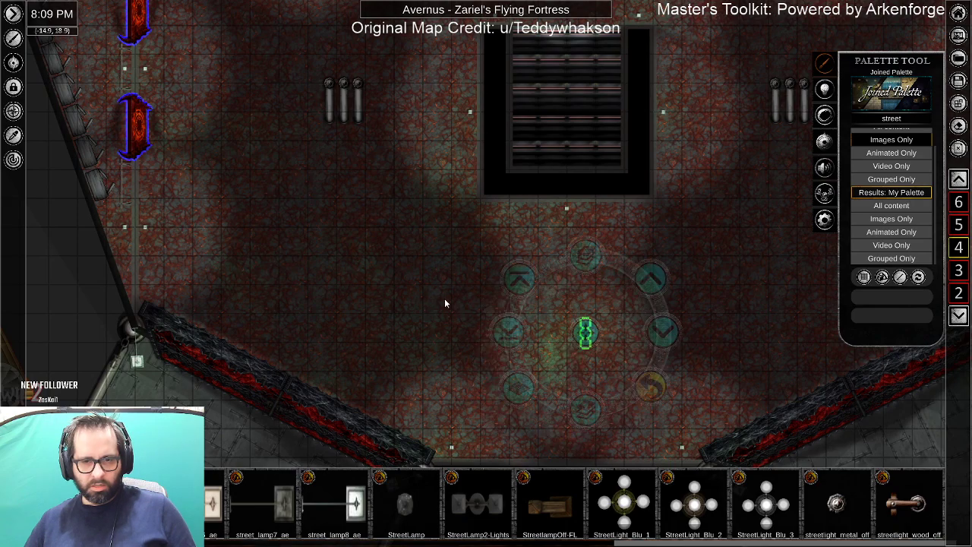
left_click_drag(364, 275, 452, 344)
left_click(487, 397)
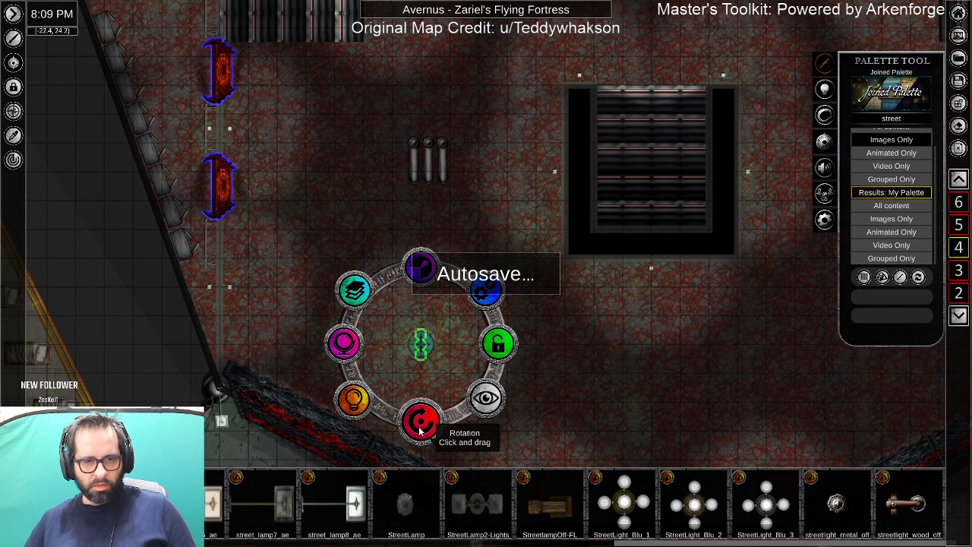
mouse_move(497, 408)
left_mouse_down()
mouse_move(512, 398)
mouse_move(508, 413)
mouse_move(498, 408)
left_mouse_up()
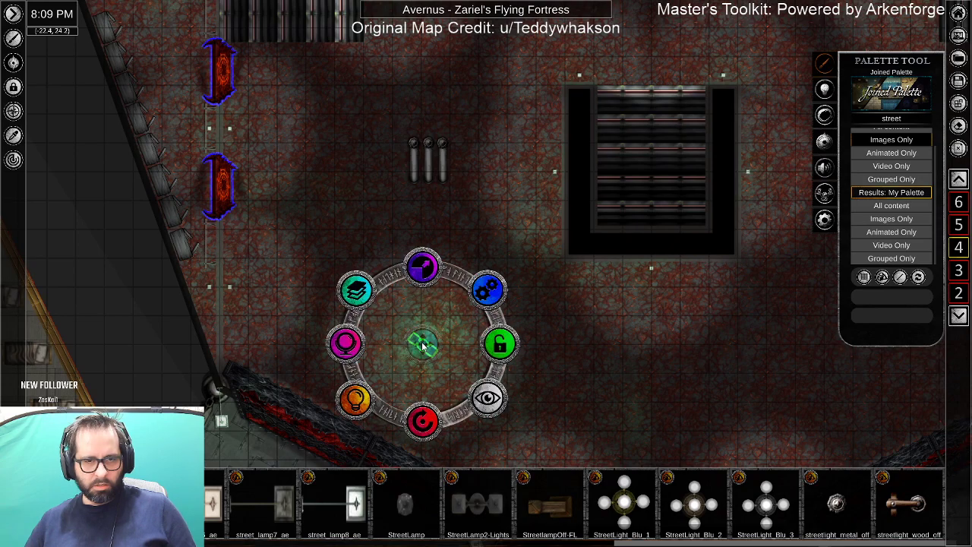
Place a copy of the diagonal streetlight just west of the three upright pipes, northwest of the first one.
left_click(389, 174)
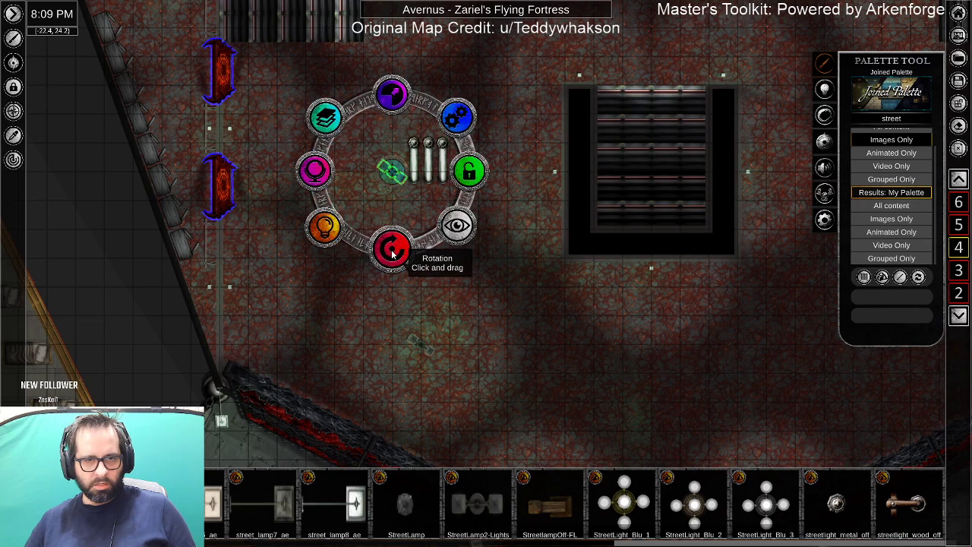
Rotate the street lamp beside the left cylinders upright, and place copies beside the right cylinders and diagonally on the lower-right floor area.
left_click_drag(360, 250, 303, 239)
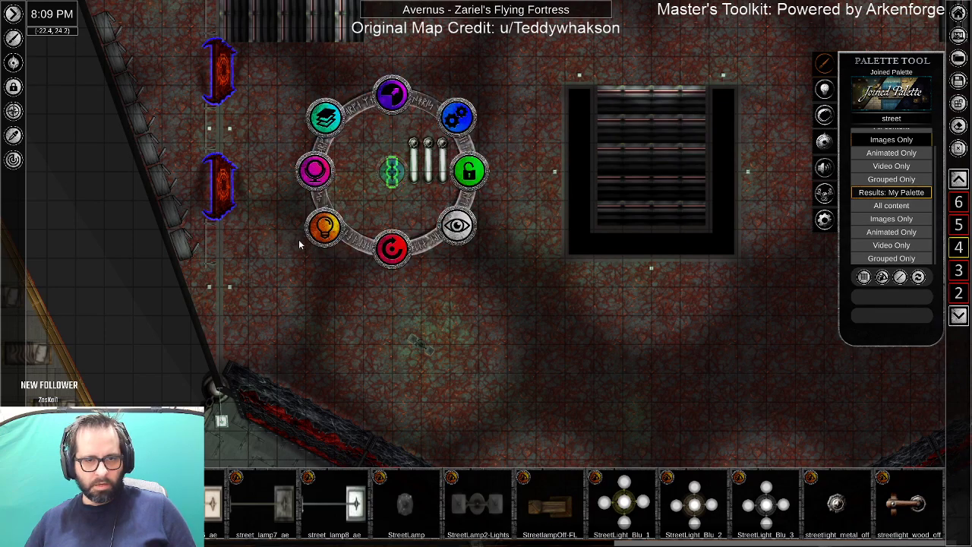
left_click_drag(543, 304, 294, 342)
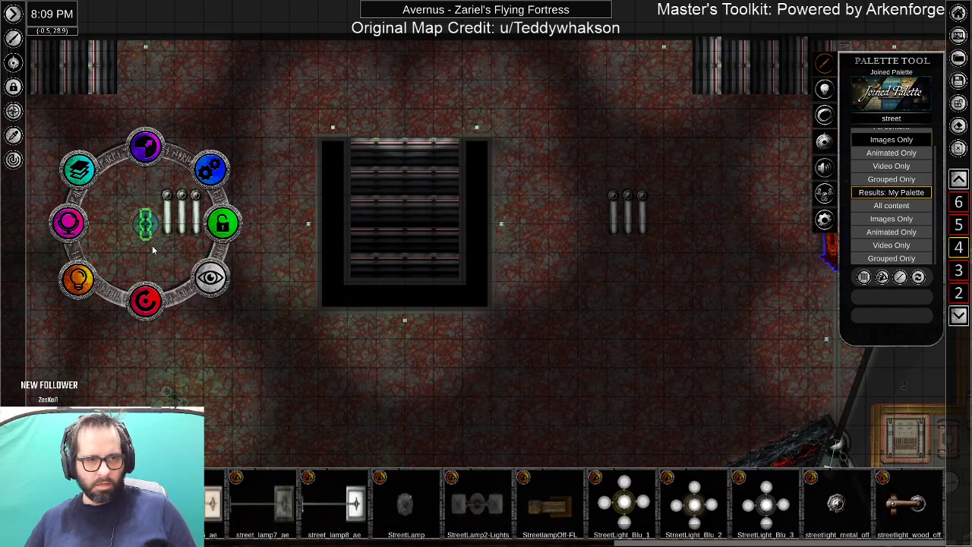
left_click_drag(143, 228, 414, 238)
left_click_drag(601, 234, 661, 224)
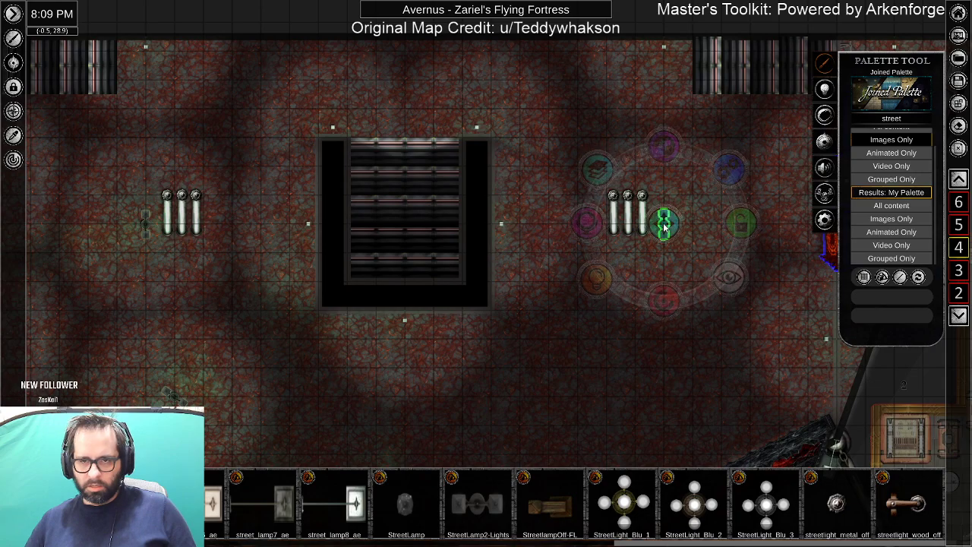
left_click_drag(685, 411, 681, 296)
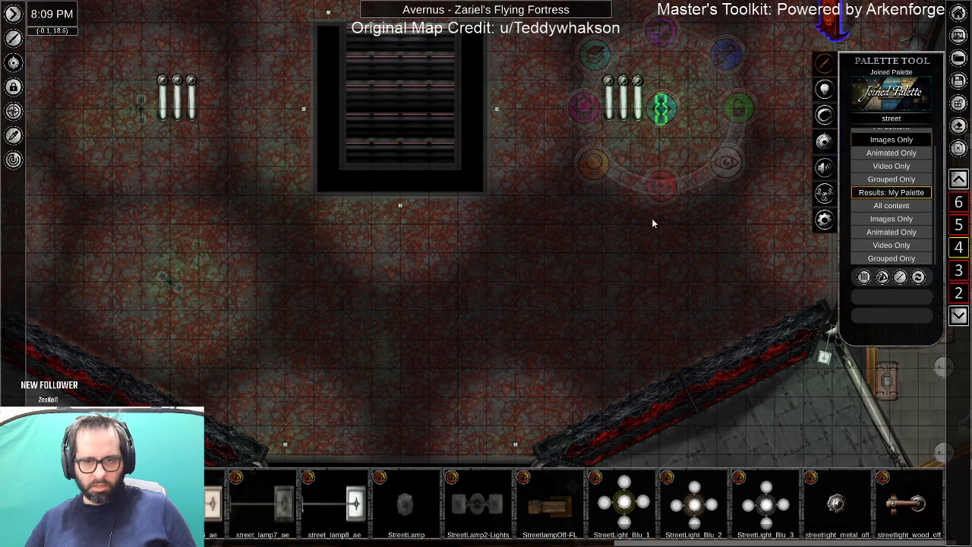
key("ctrl+v")
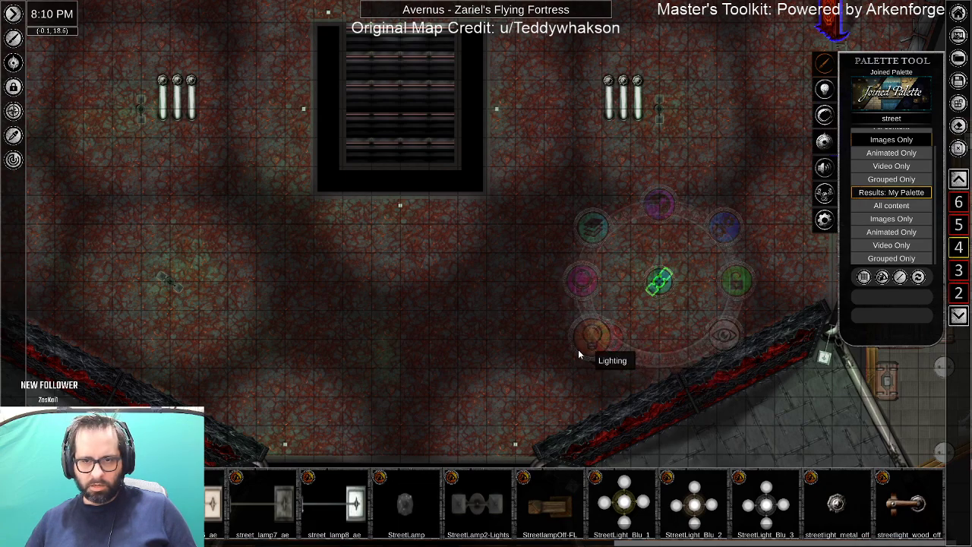
Turn on light blocking for the three cylinders on the right side of the stairwell.
left_click_drag(554, 120, 541, 241)
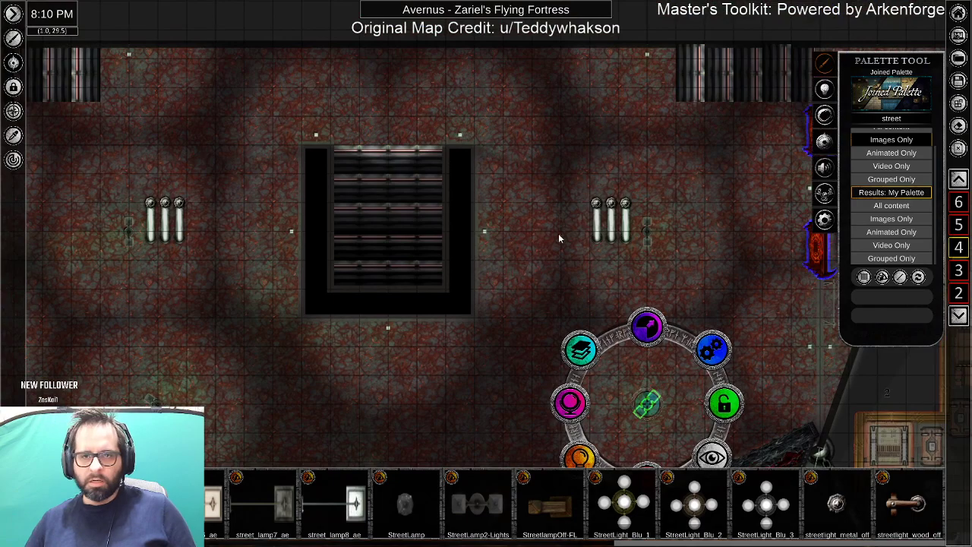
left_click(597, 204)
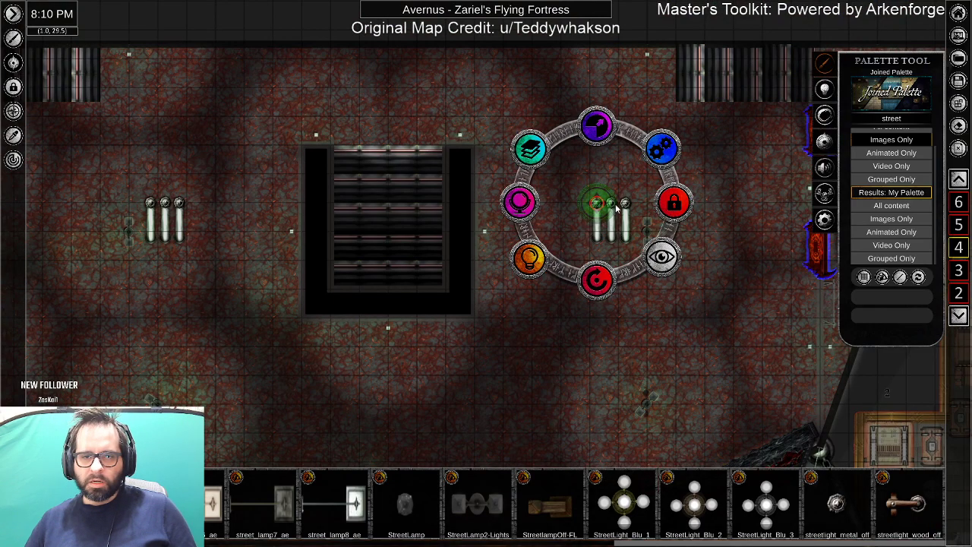
left_click(611, 204)
scroll(594, 234, "up", 3)
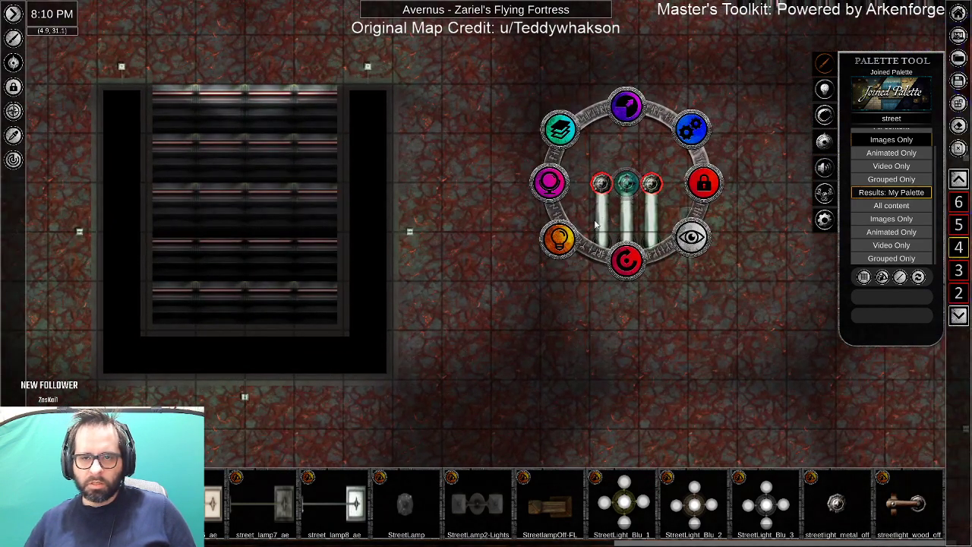
left_click(559, 238)
left_click(559, 242)
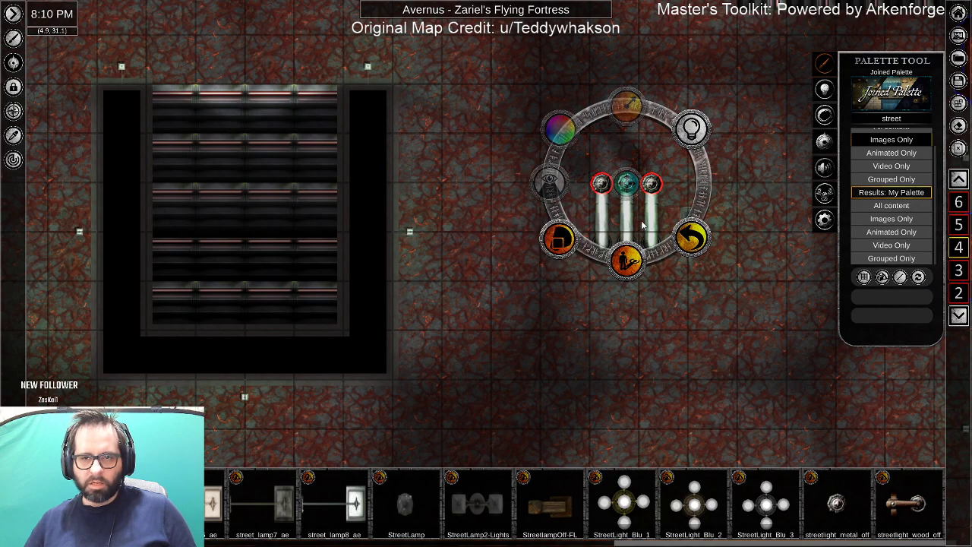
left_click(642, 225)
left_click(630, 187)
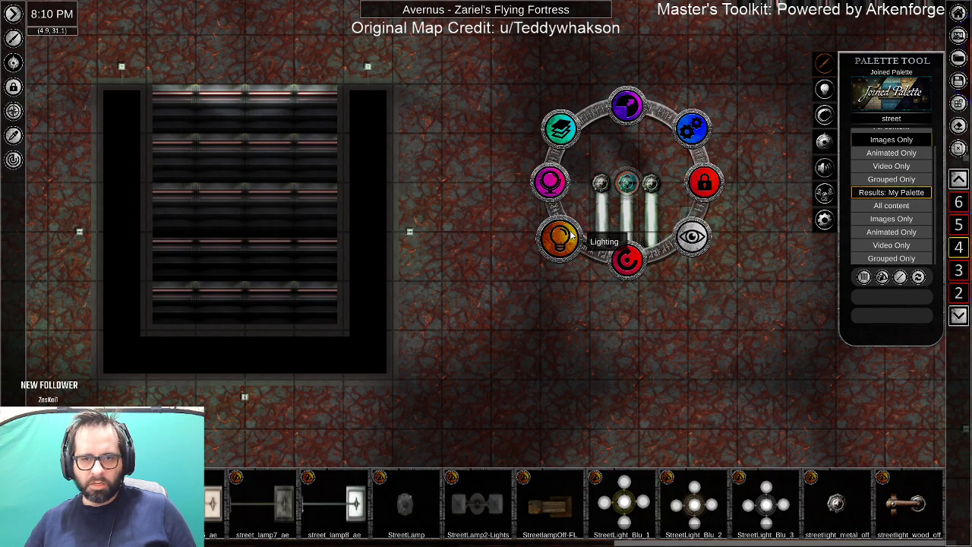
left_click(627, 258)
Turn on light blocking for the three cylinders on the left side of the stairwell.
left_click(253, 243)
left_click_drag(84, 243, 583, 243)
left_click(388, 186)
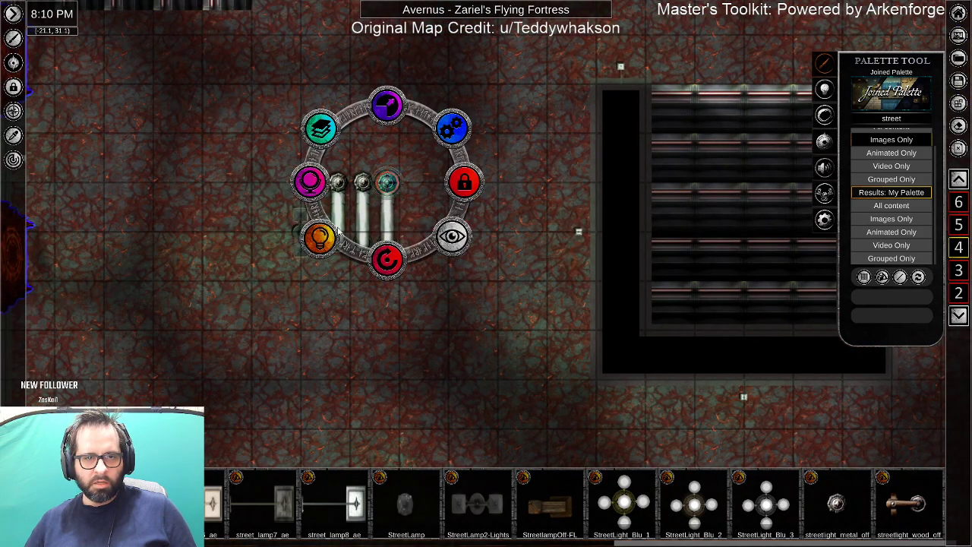
left_click(362, 183, "shift")
left_click(339, 186, "shift")
left_click(295, 236)
left_click(521, 298)
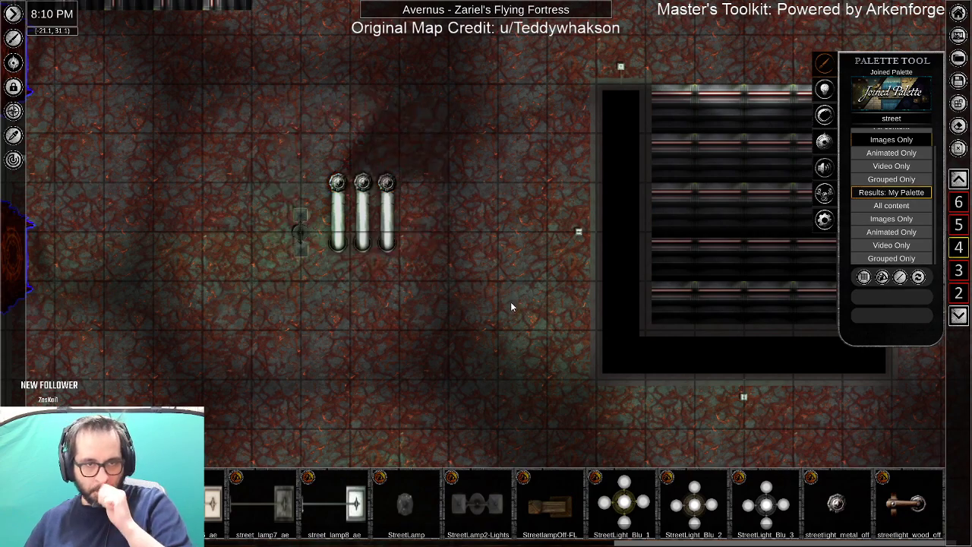
Place a horizontal copy of the street lamp on the floor centred below the stairwell, near the tip of the room.
scroll(511, 306, "down", 6)
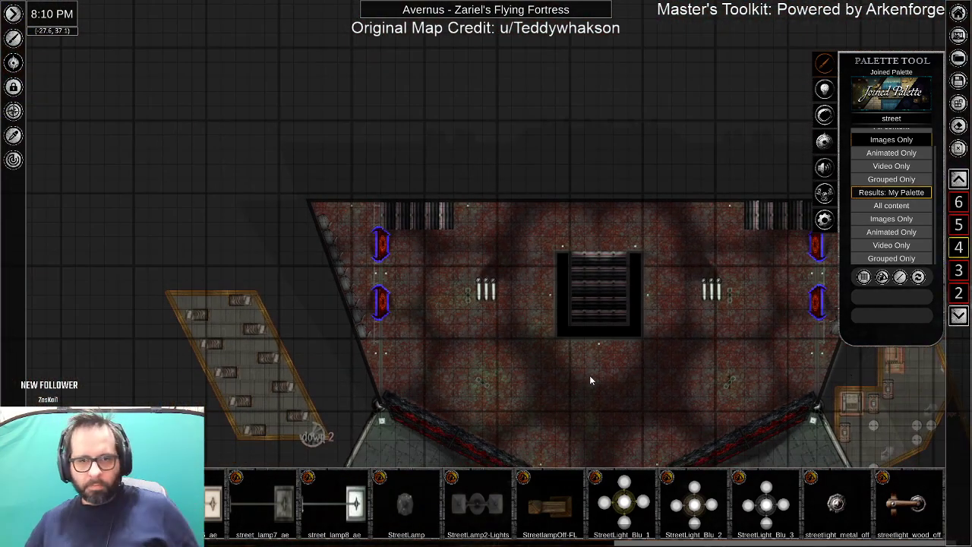
left_click_drag(590, 376, 443, 213)
left_click(587, 230)
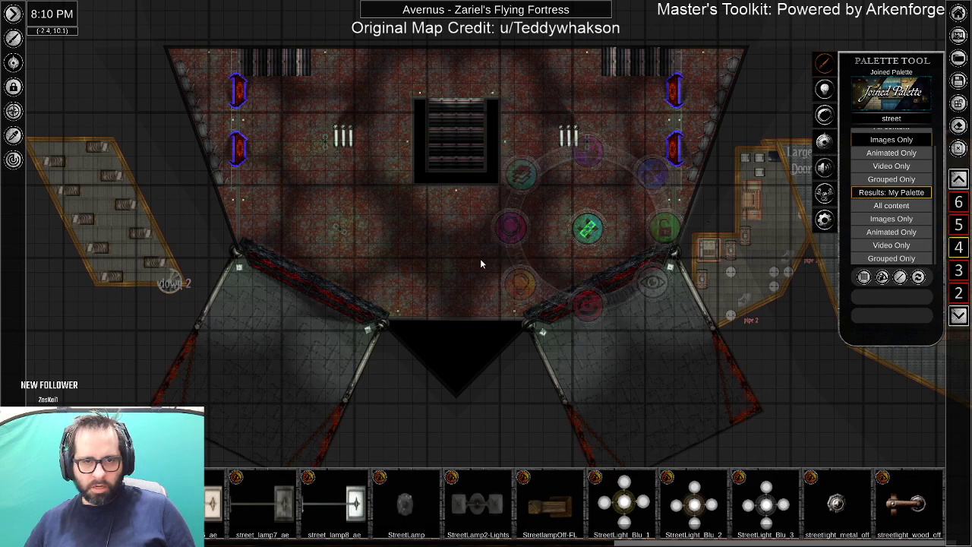
left_click(459, 260)
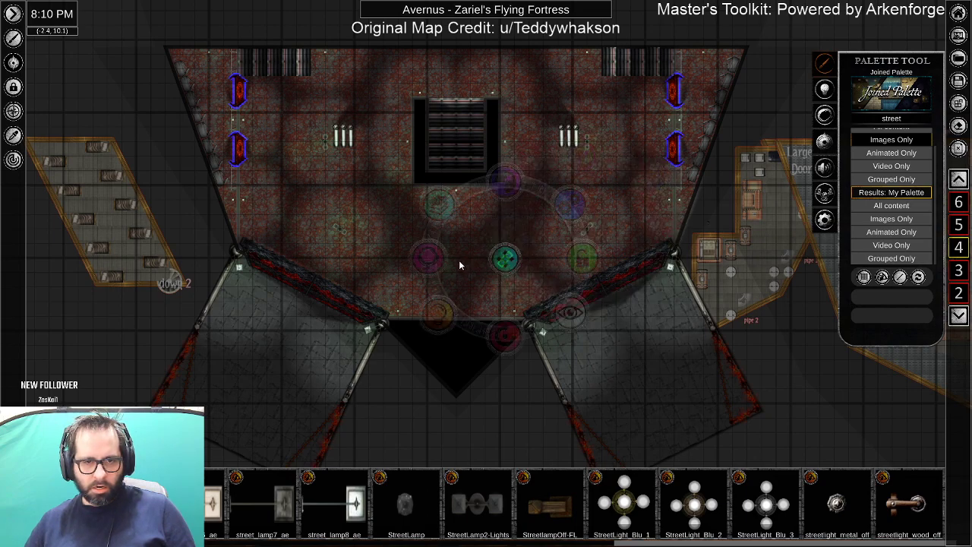
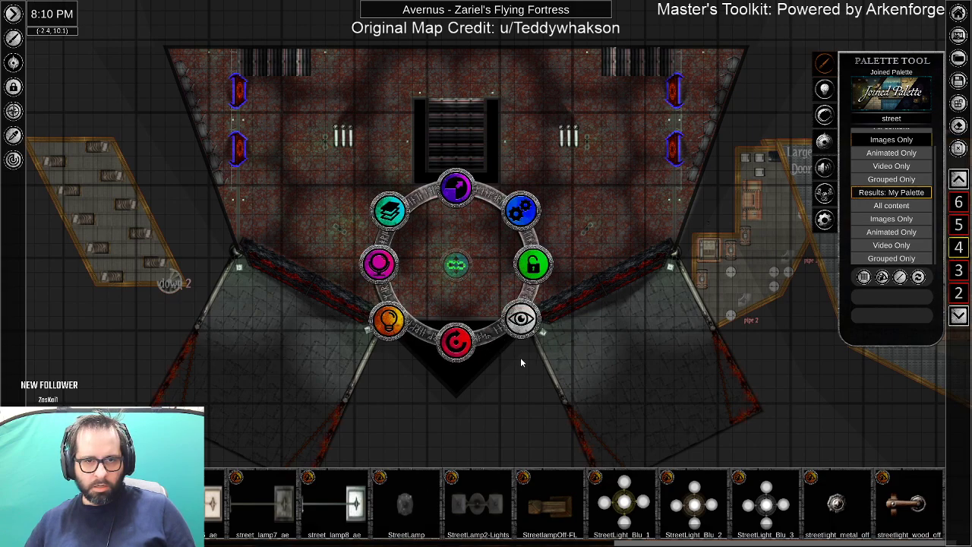
Move the new street lamp up to level 5 and reposition it on the floor left of the large central machine.
left_click(387, 213)
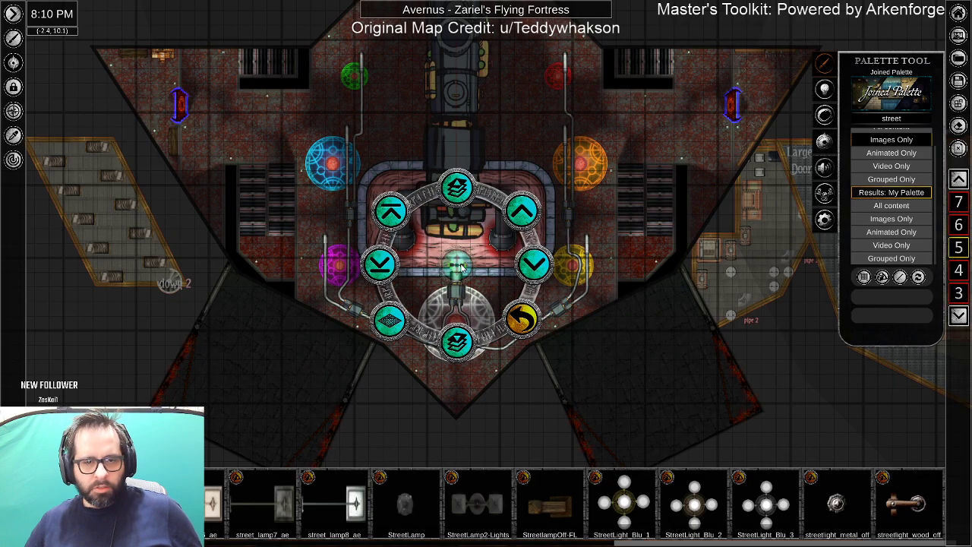
scroll(456, 266, "up", 3)
scroll(452, 265, "up", 2)
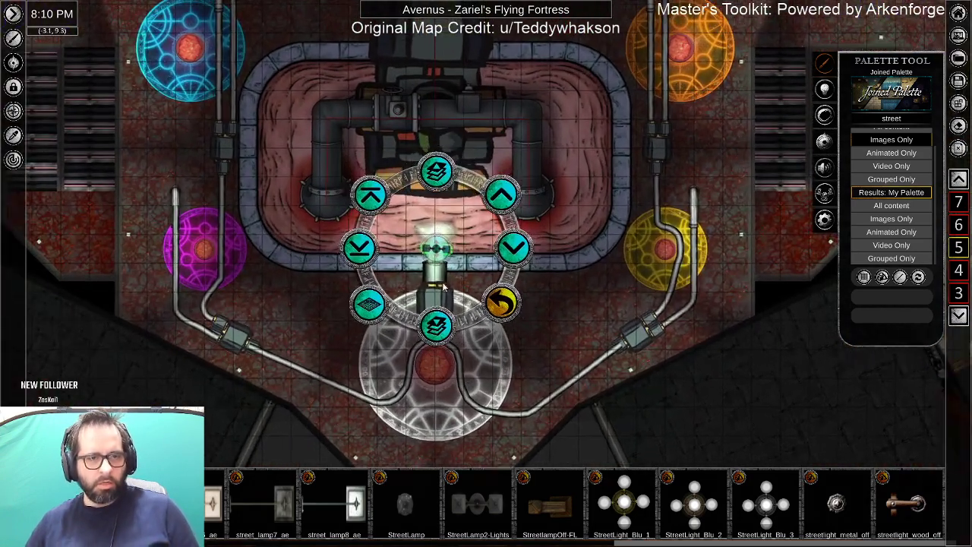
scroll(456, 266, "up", 1)
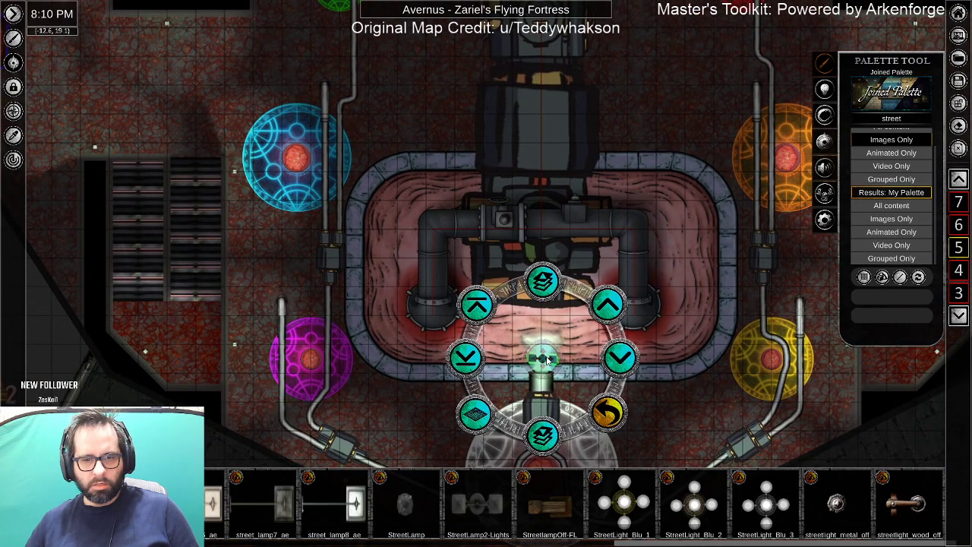
left_click_drag(545, 357, 525, 331)
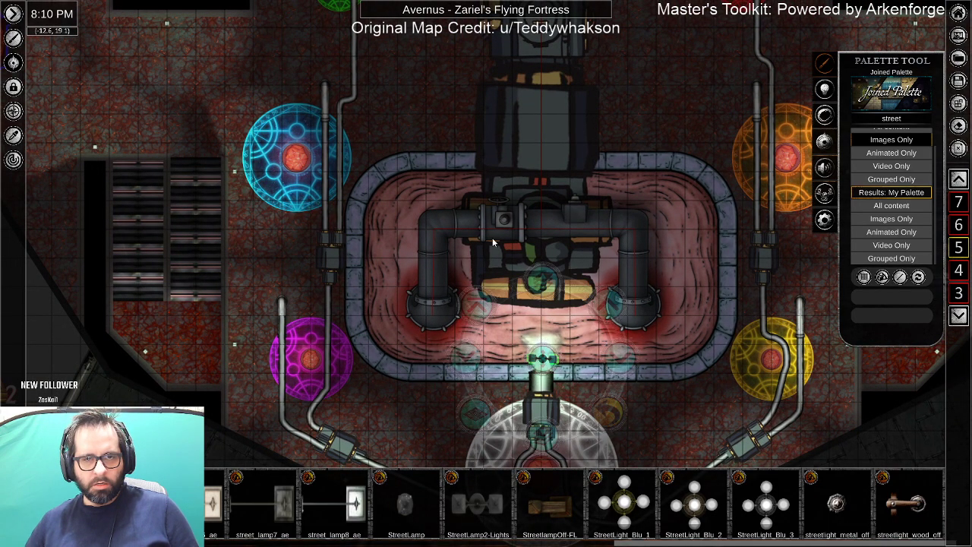
left_click(439, 52)
left_click(438, 55)
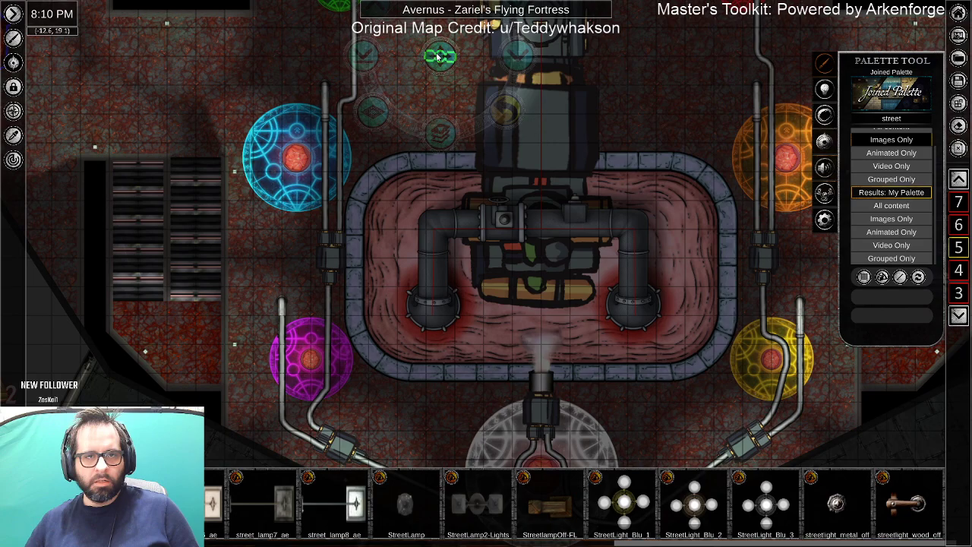
left_click_drag(368, 61, 440, 290)
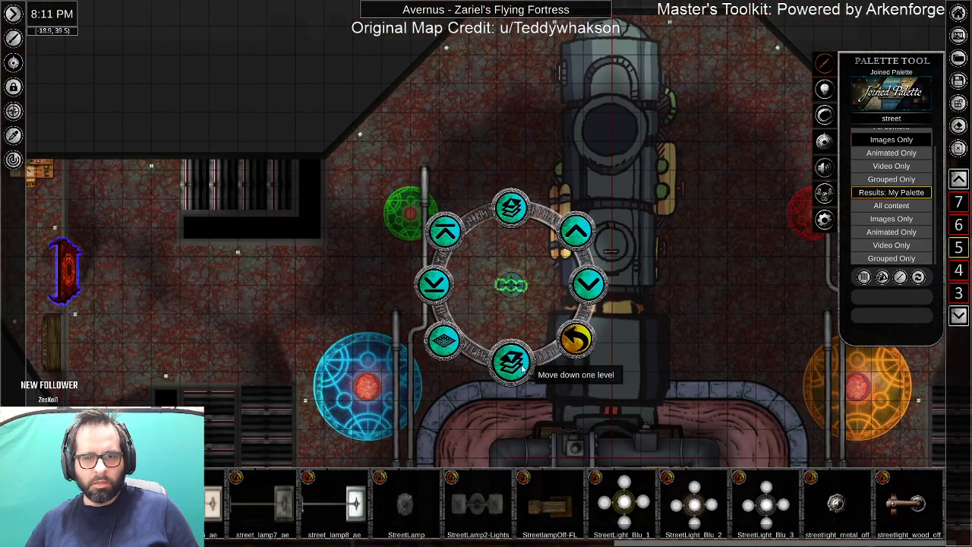
Shift the lamp slightly up the map, level with the machine's upper section, and rotate it upright.
left_click(576, 340)
left_click_drag(510, 283, 511, 242)
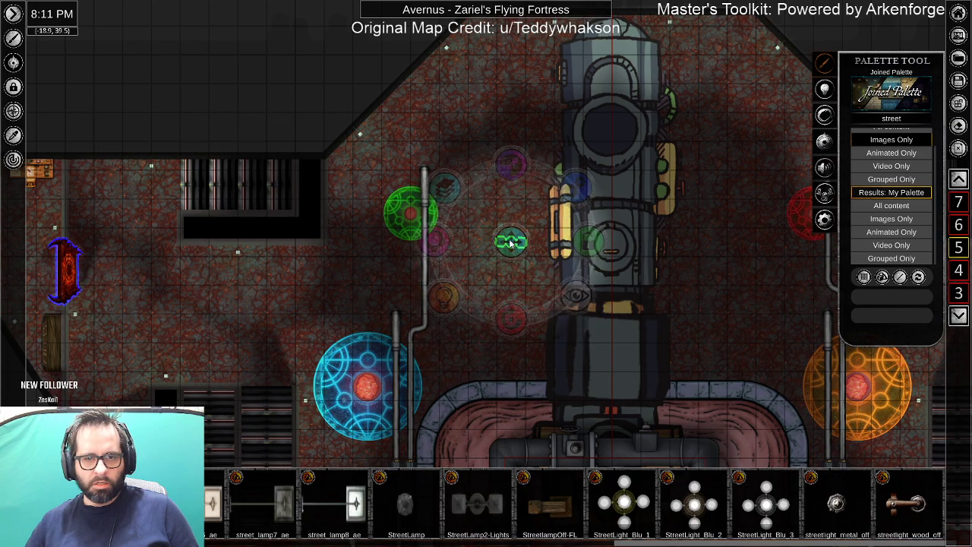
left_click_drag(575, 296, 414, 259)
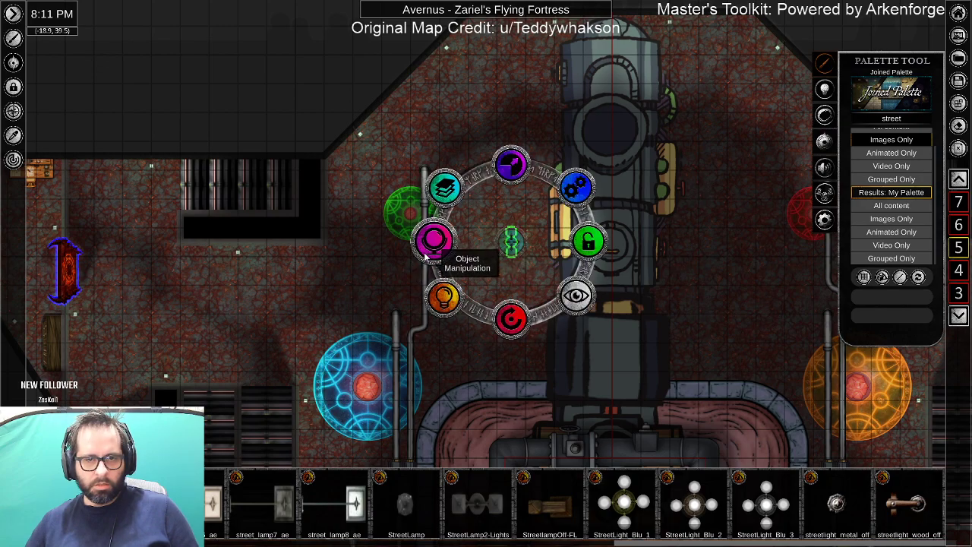
Place an upright copy of the lamp on the right side of the machine, nudged right to mirror the left one.
key("ctrl+v")
key("Right")
key("Right")
key("Right")
key("Right")
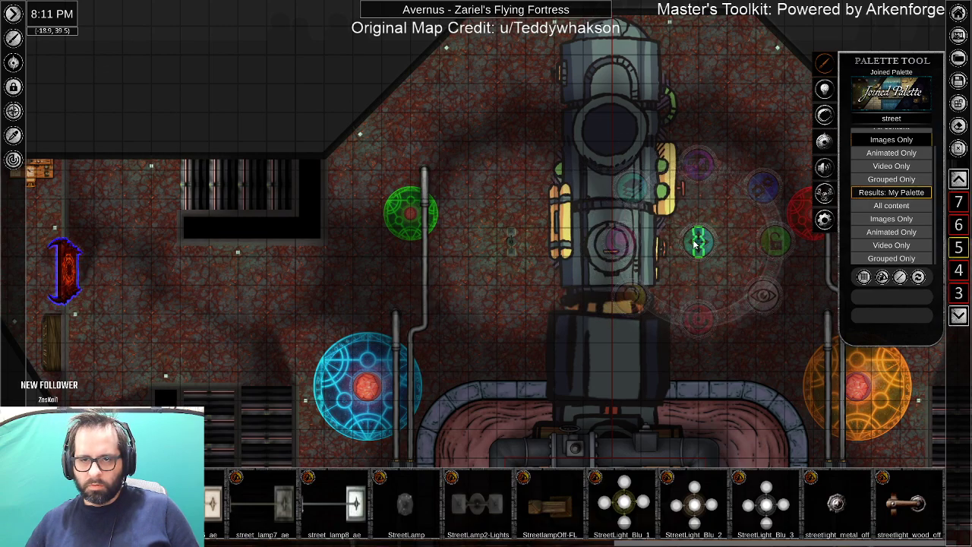
key("Right")
key("Right")
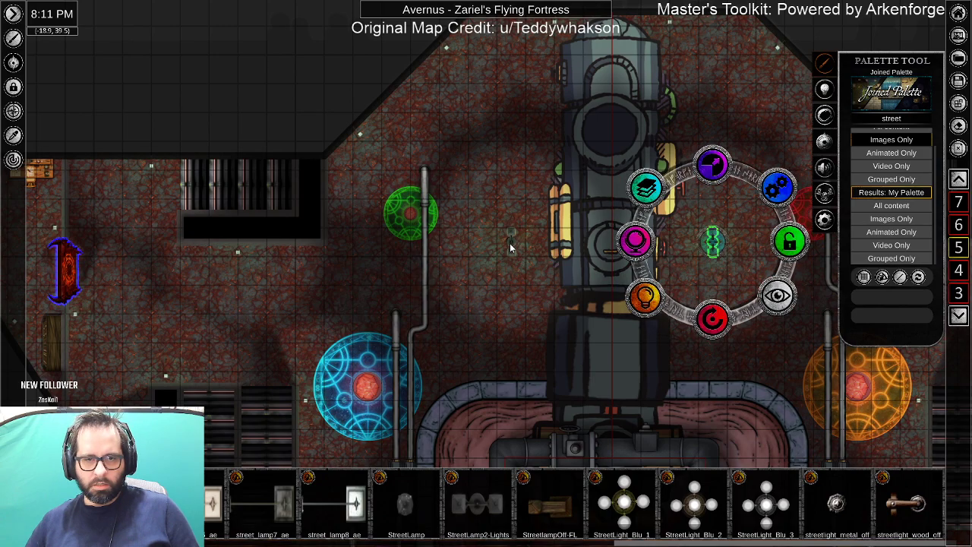
left_click(512, 243)
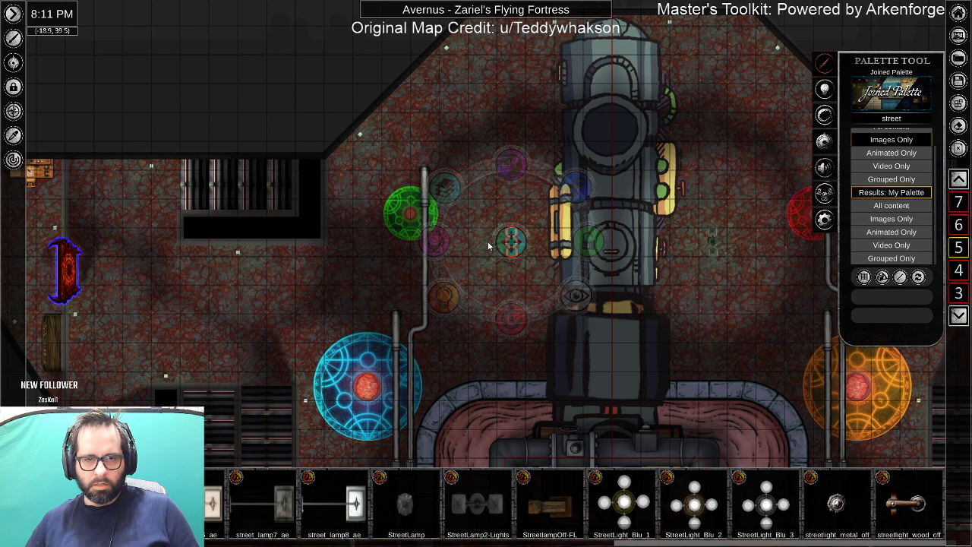
left_click_drag(490, 245, 460, 245)
Copy the small light near the lower tip of the room to the pool's lower edge on both sides of the steam outlet.
left_click_drag(690, 335, 477, 211)
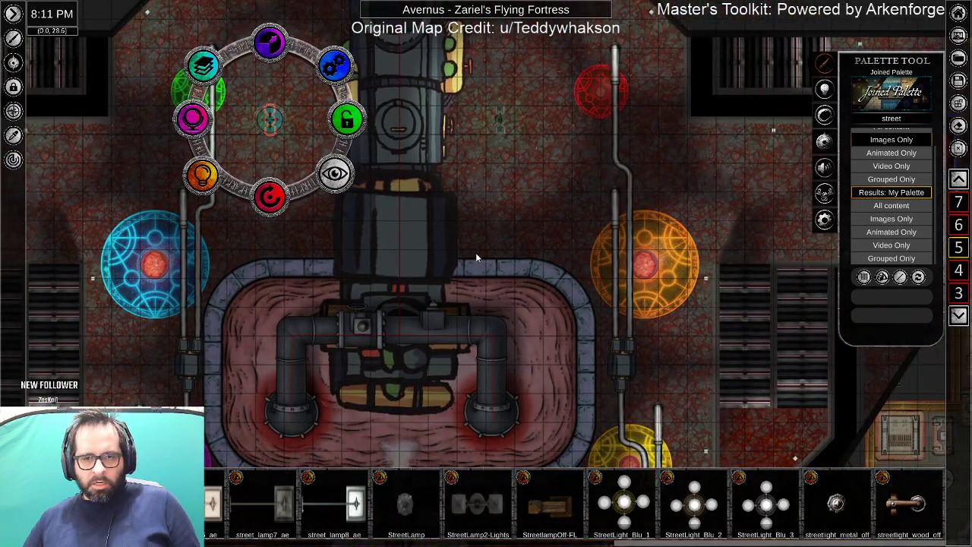
scroll(476, 252, "down", 4)
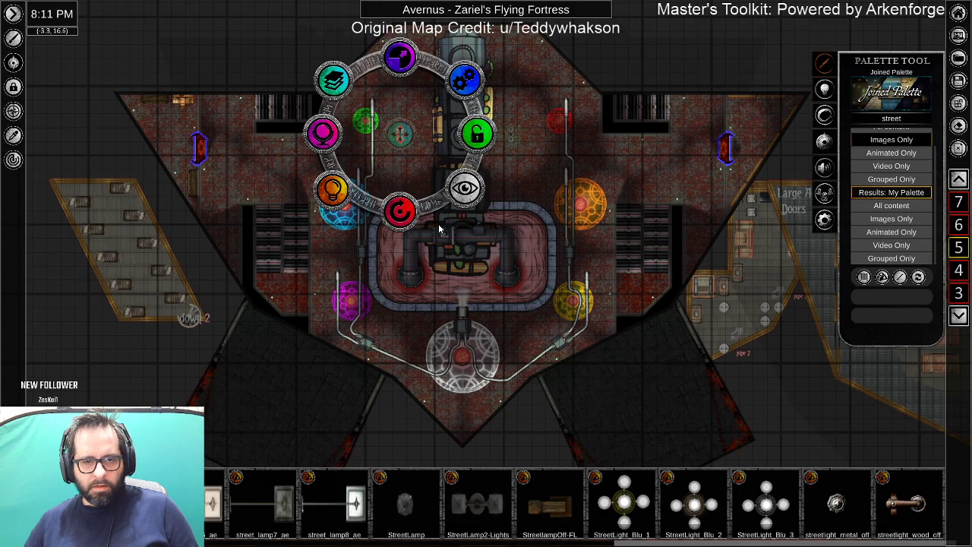
scroll(417, 402, "up", 3)
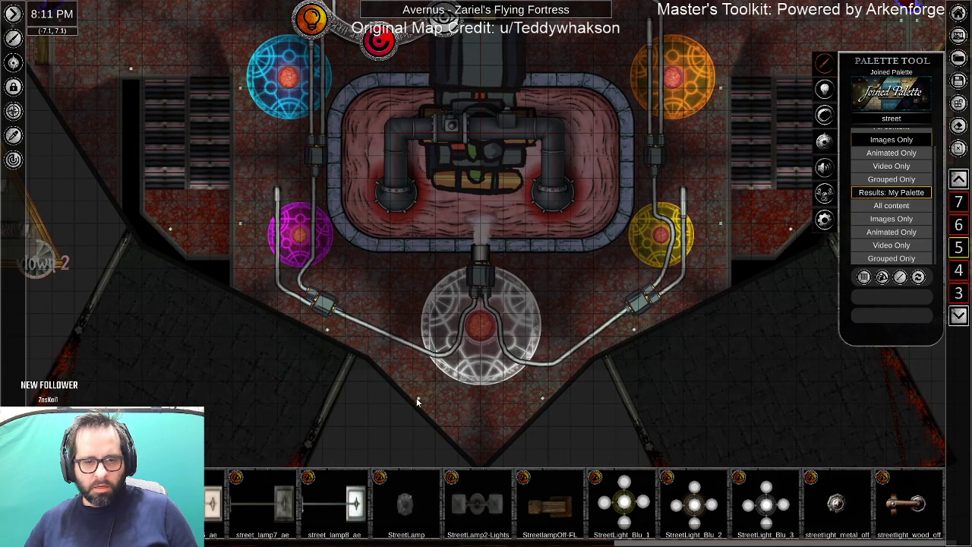
right_click(417, 403)
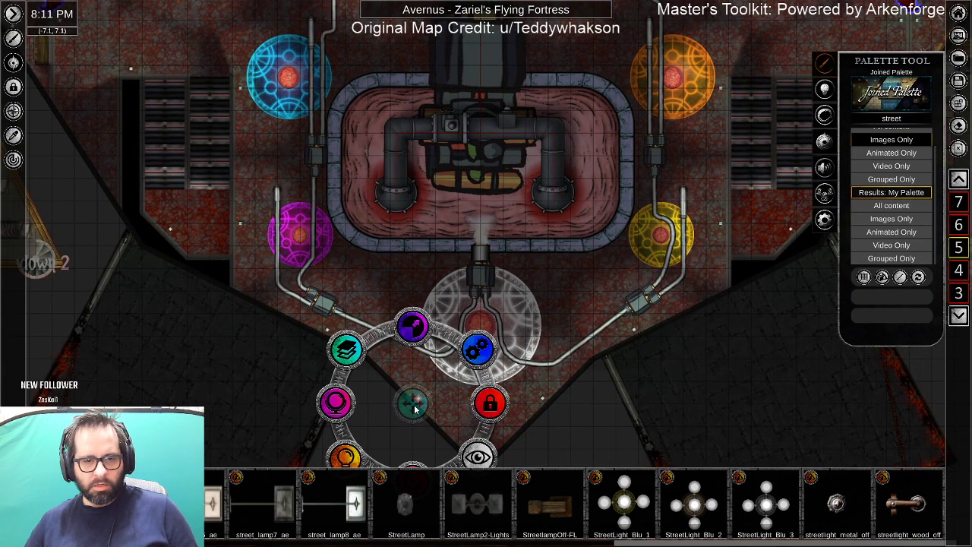
left_click_drag(414, 405, 437, 246)
left_click_drag(439, 329, 438, 331)
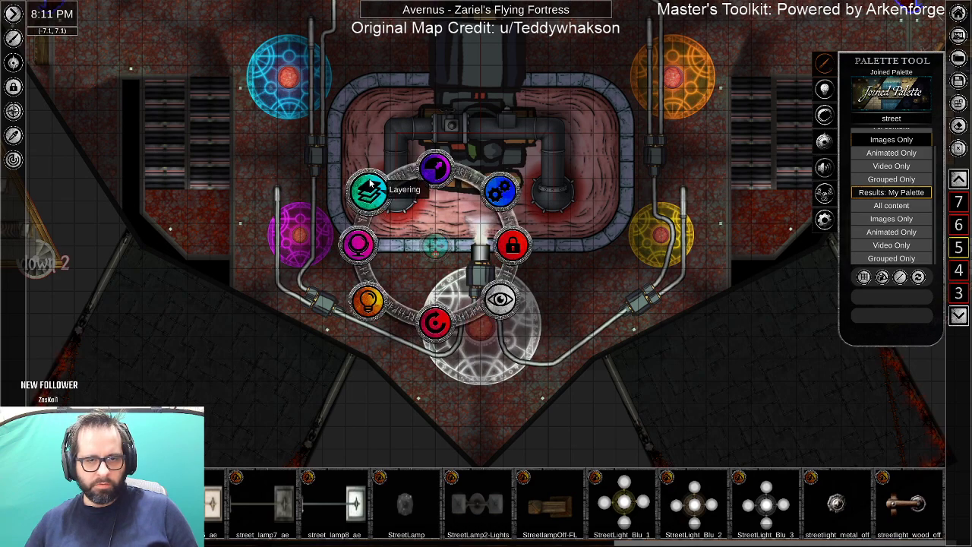
left_click(523, 253)
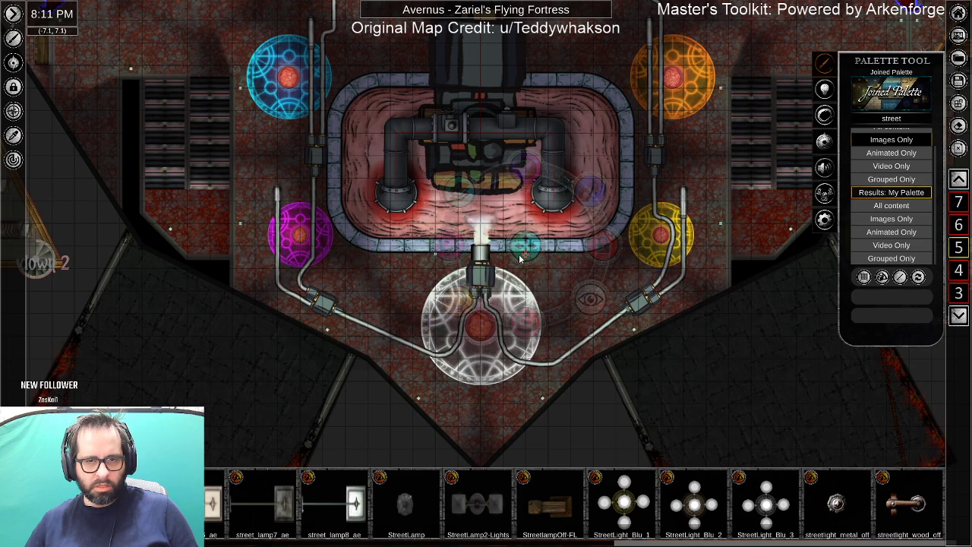
Draw a vertical light barrier two squares long down the centre of the steam outlet.
left_click(824, 89)
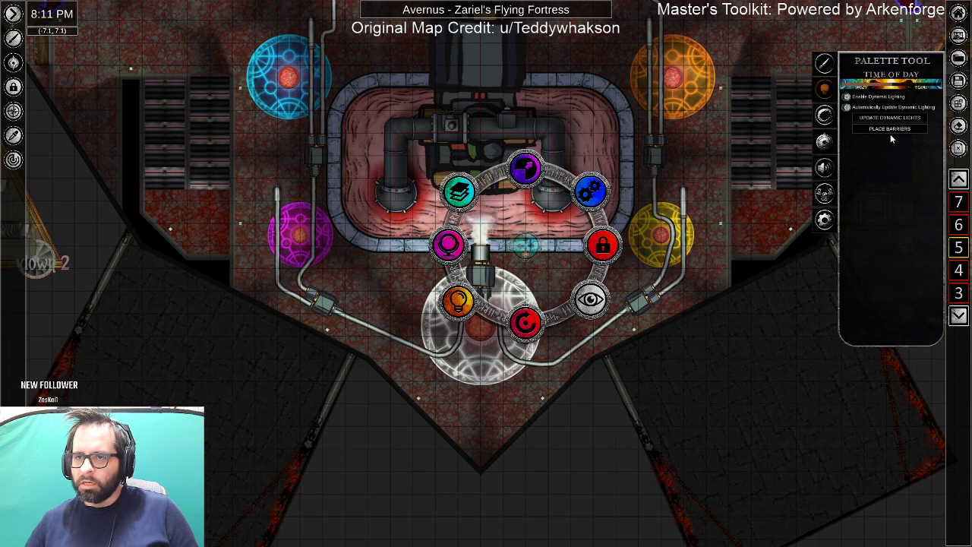
scroll(475, 277, "up", 5)
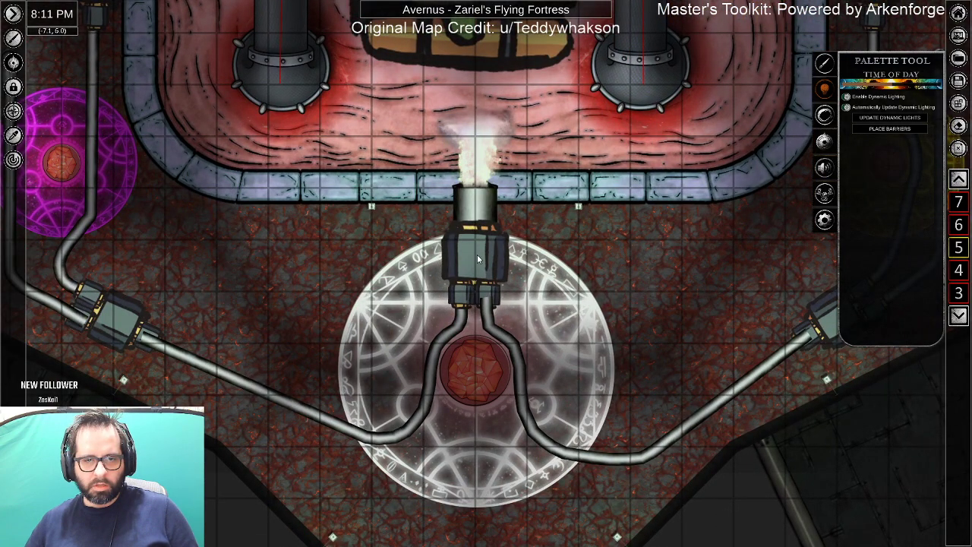
left_click(475, 189)
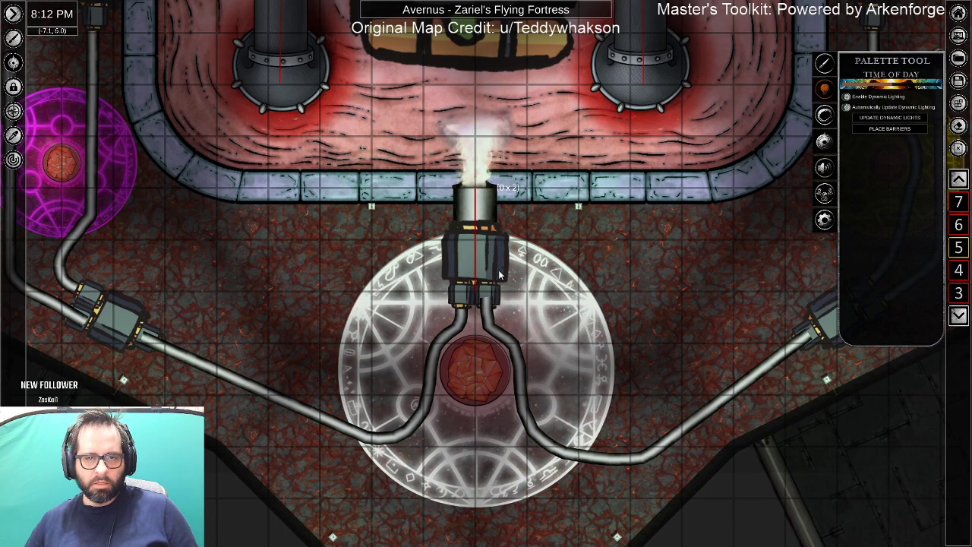
scroll(524, 351, "down", 5)
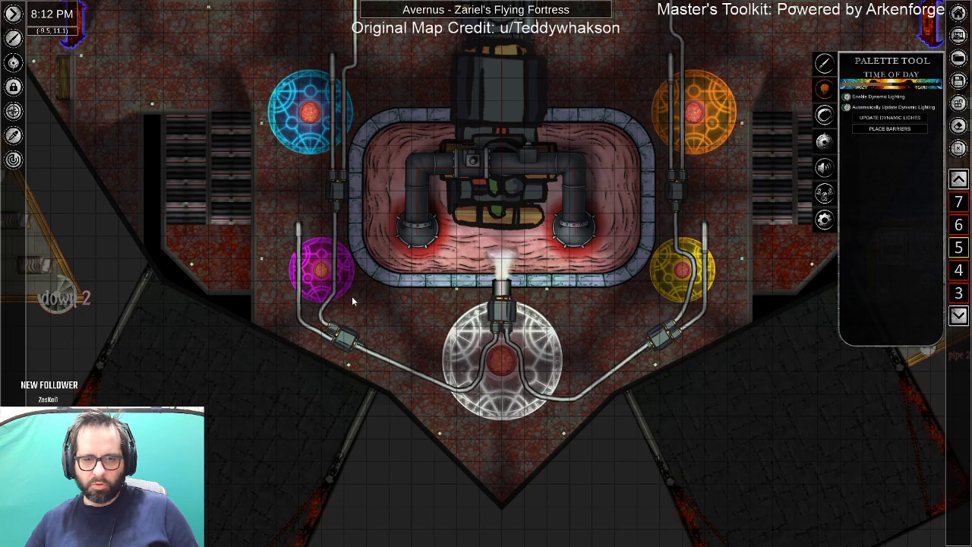
scroll(541, 292, "up", 2)
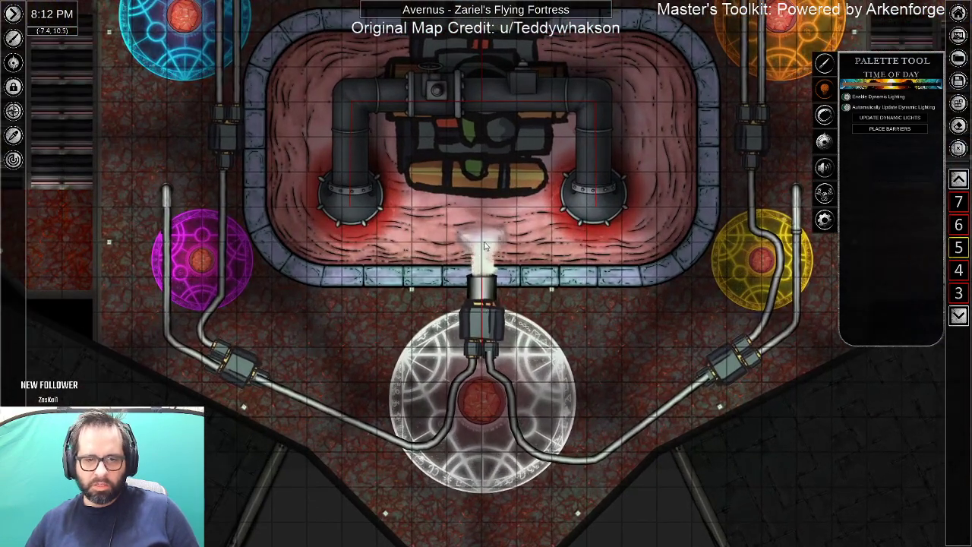
Shift the steam outlet's vertical barrier to the pipe's left side and place a parallel copy on its right side.
left_click_drag(526, 117, 564, 76)
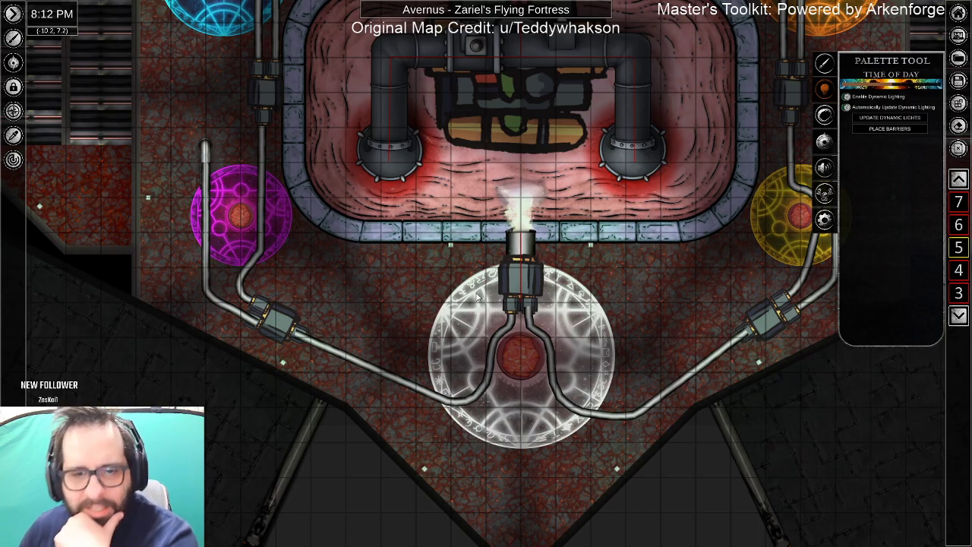
left_click_drag(510, 252, 475, 295)
scroll(474, 297, "up", 4)
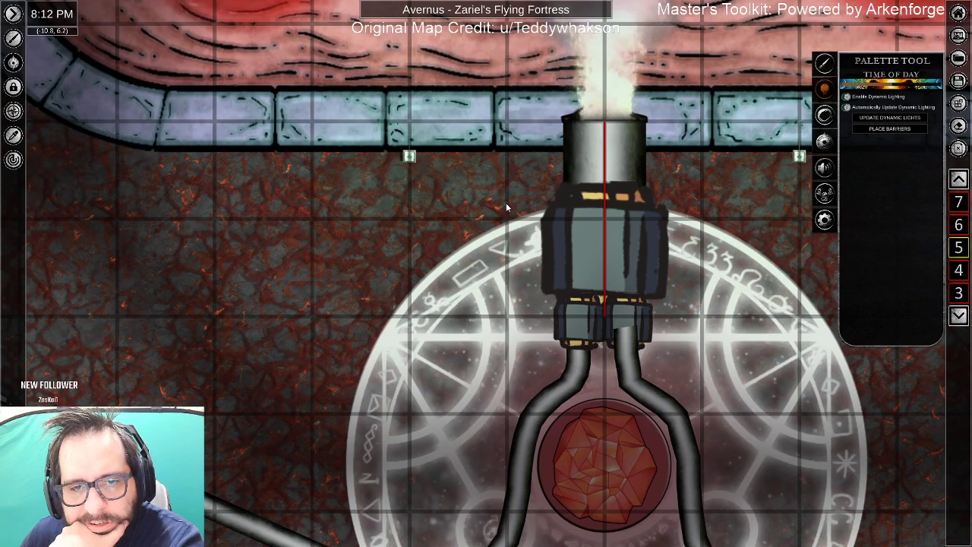
right_click(604, 218)
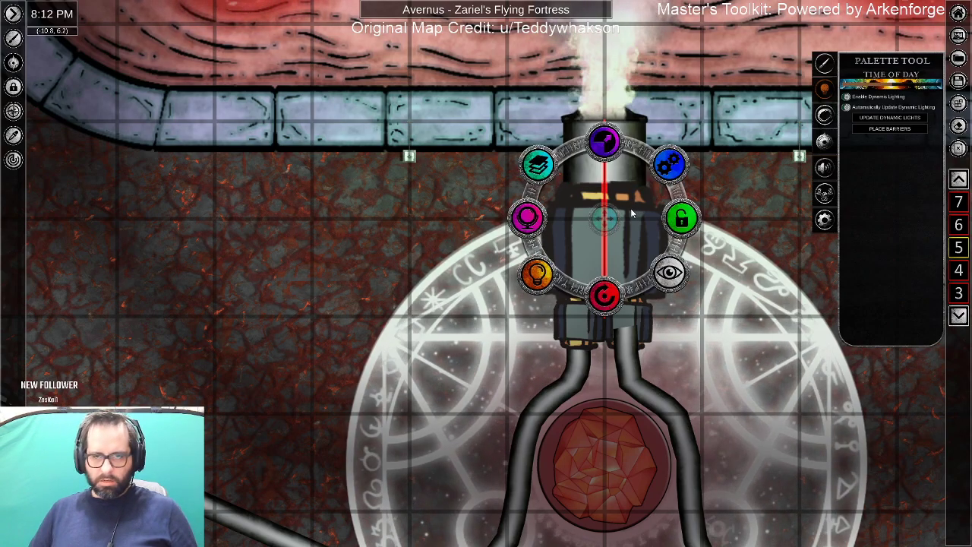
key("Left")
key("Left")
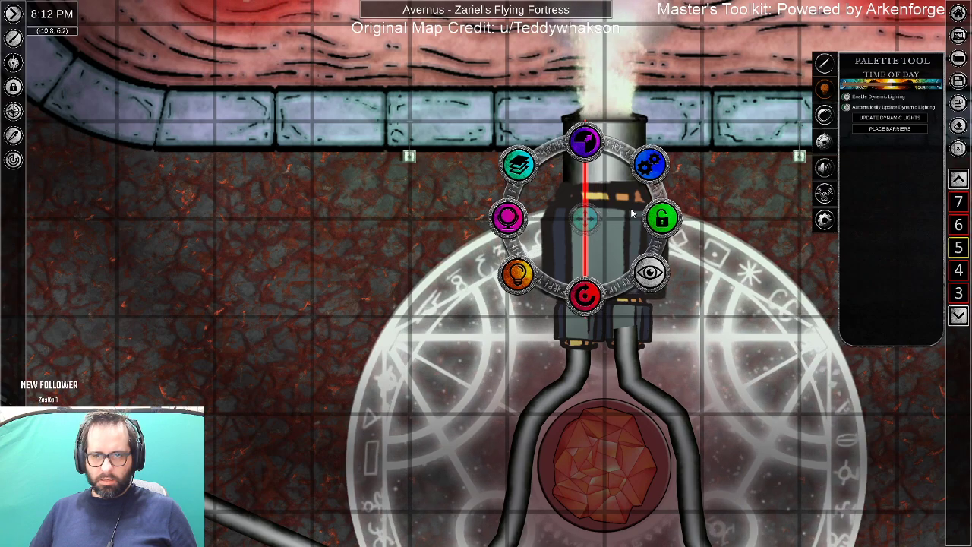
key("Right")
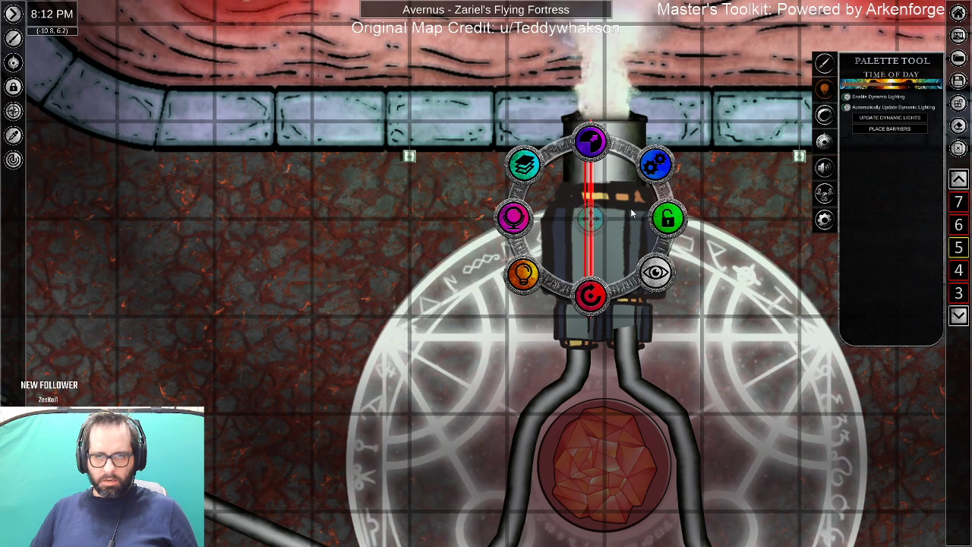
key("Right")
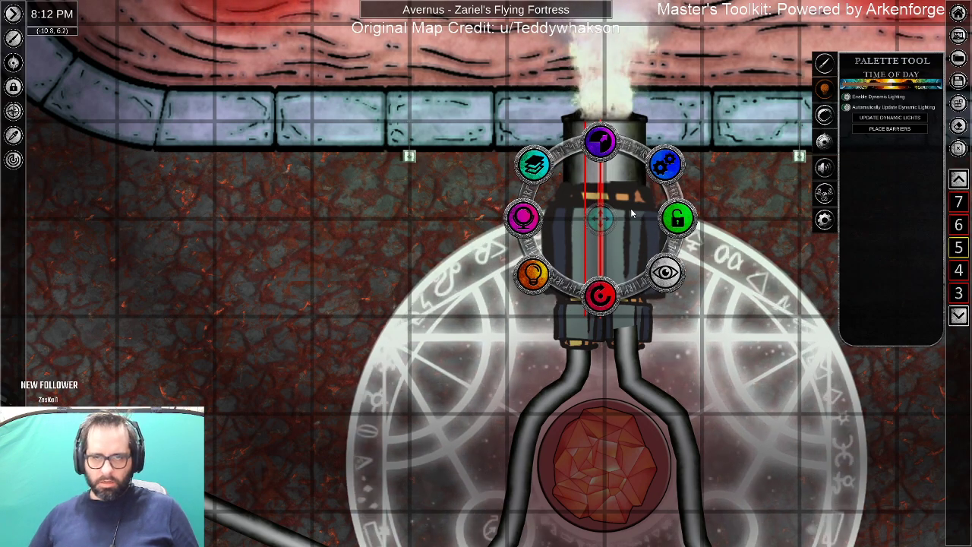
left_click_drag(600, 223, 604, 224)
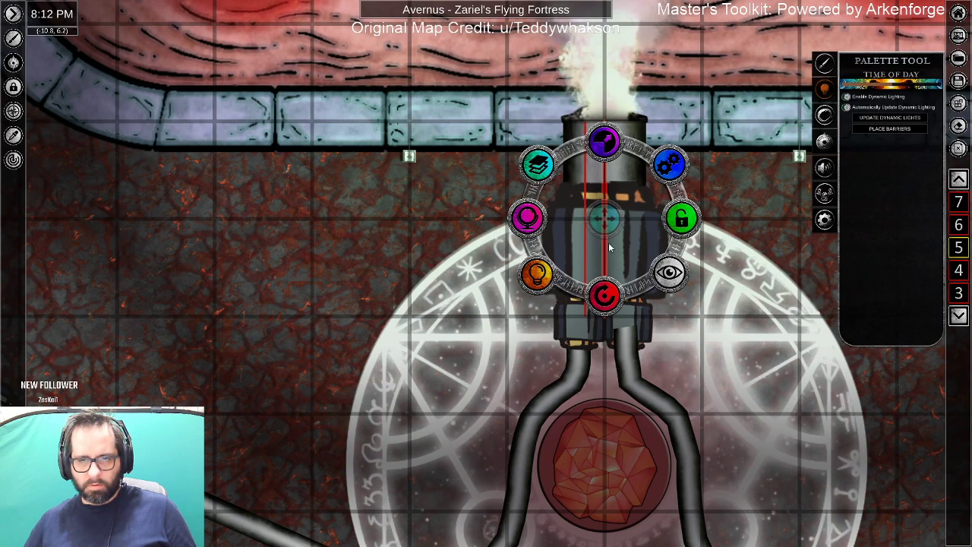
key("Right")
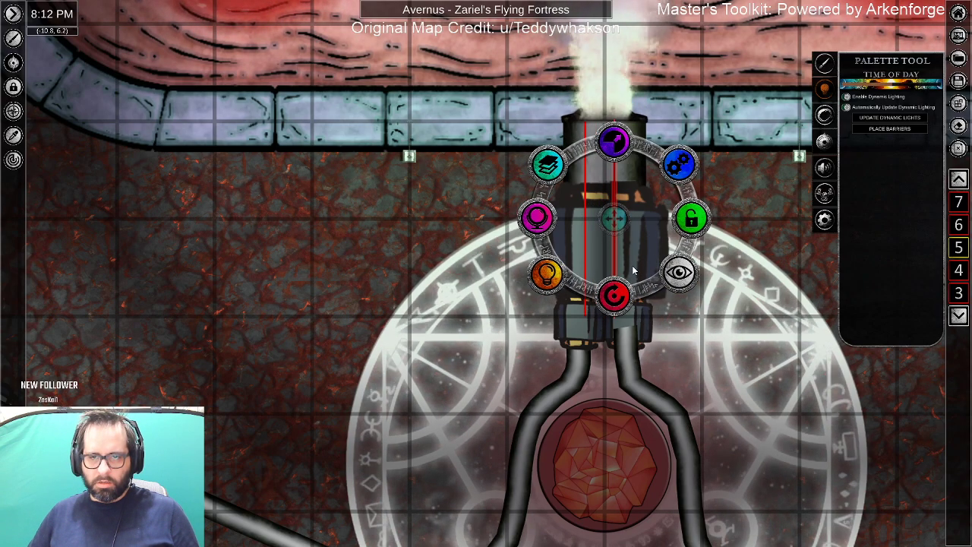
key("Right")
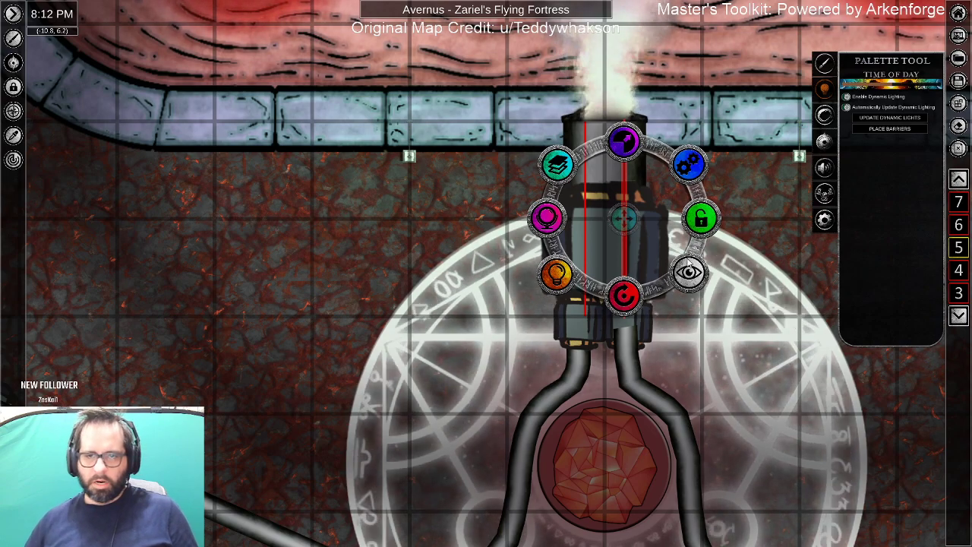
left_click(504, 375)
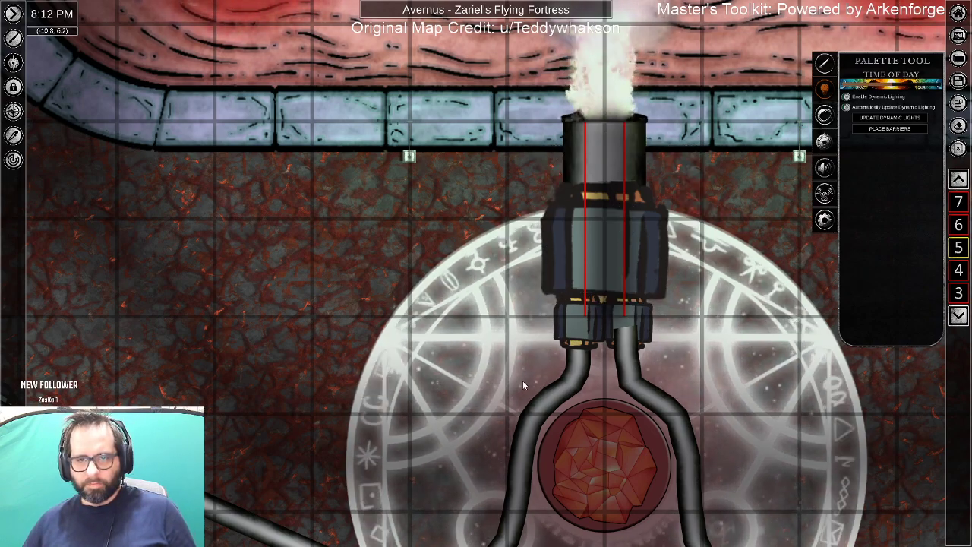
Bring a street lamp from right of the central machine up to level 6 and position it by the curved floor edge right of the central steps.
scroll(522, 381, "down", 5)
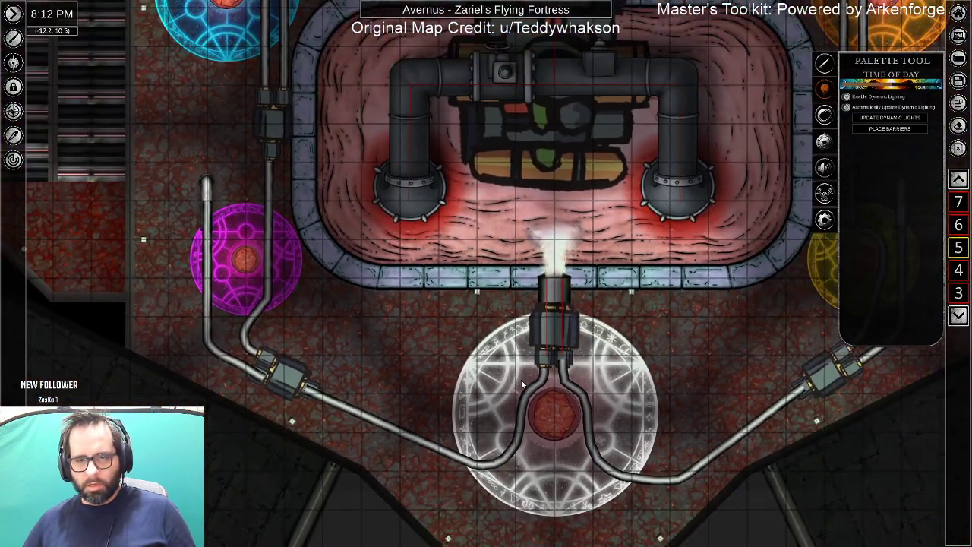
scroll(521, 379, "down", 1)
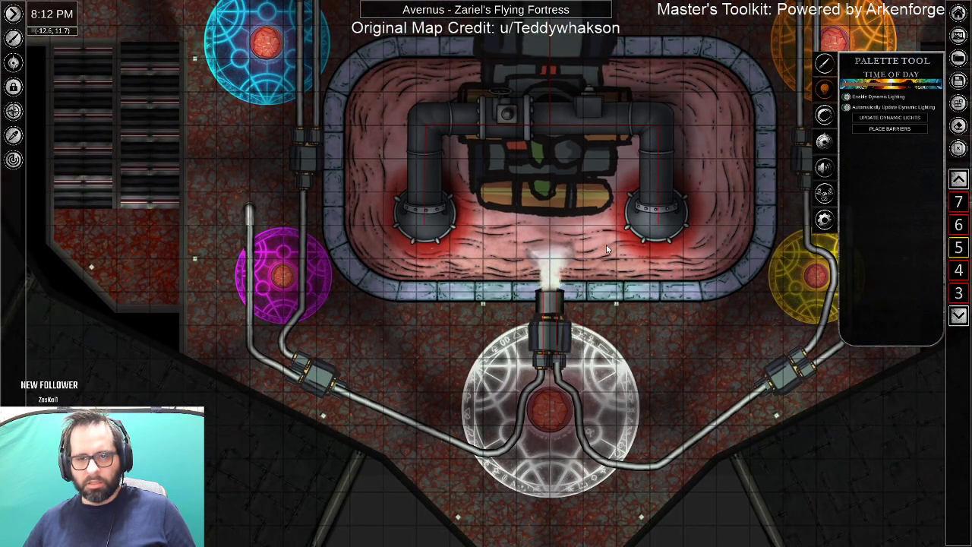
left_click_drag(623, 282, 627, 307)
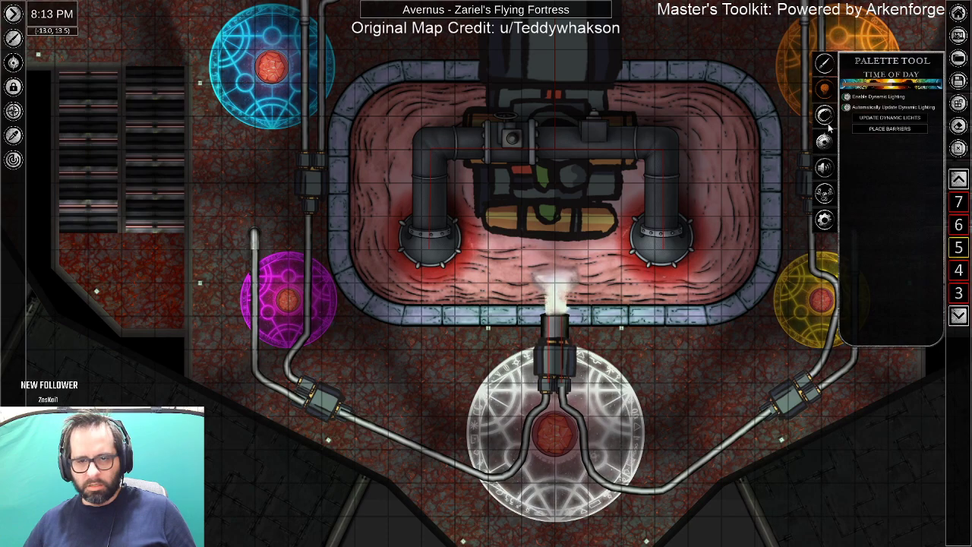
left_click_drag(573, 106, 543, 381)
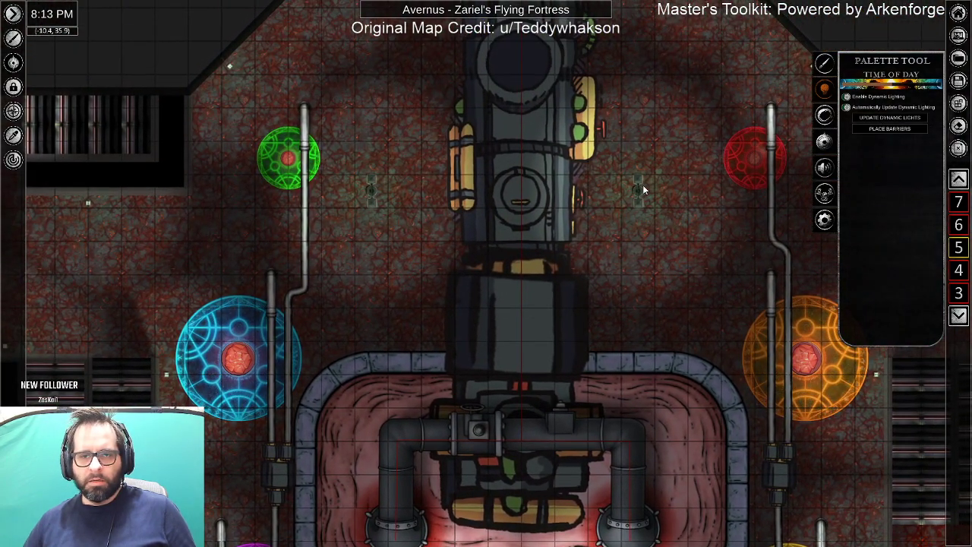
right_click(636, 191)
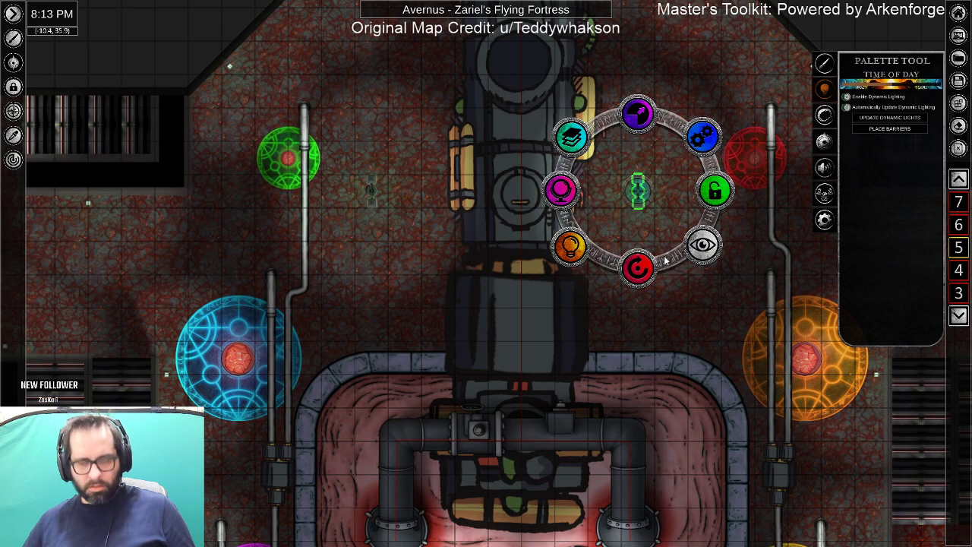
left_click(578, 142)
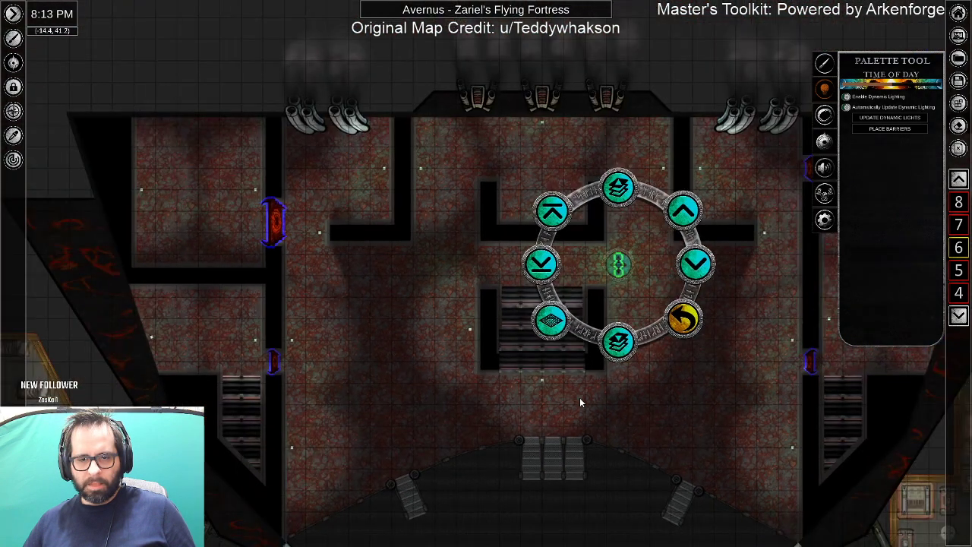
scroll(571, 411, "down", 3)
left_click_drag(532, 459, 553, 332)
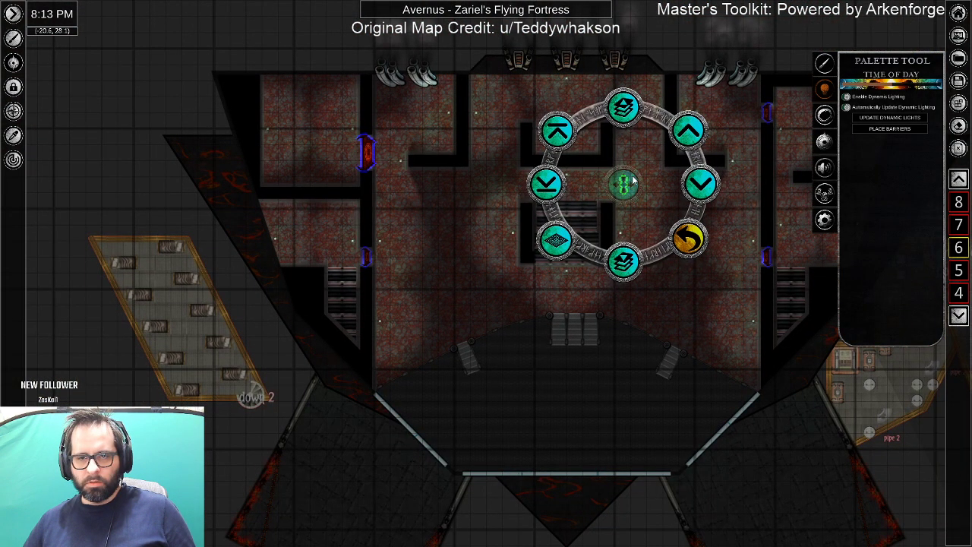
left_click_drag(628, 196, 656, 319)
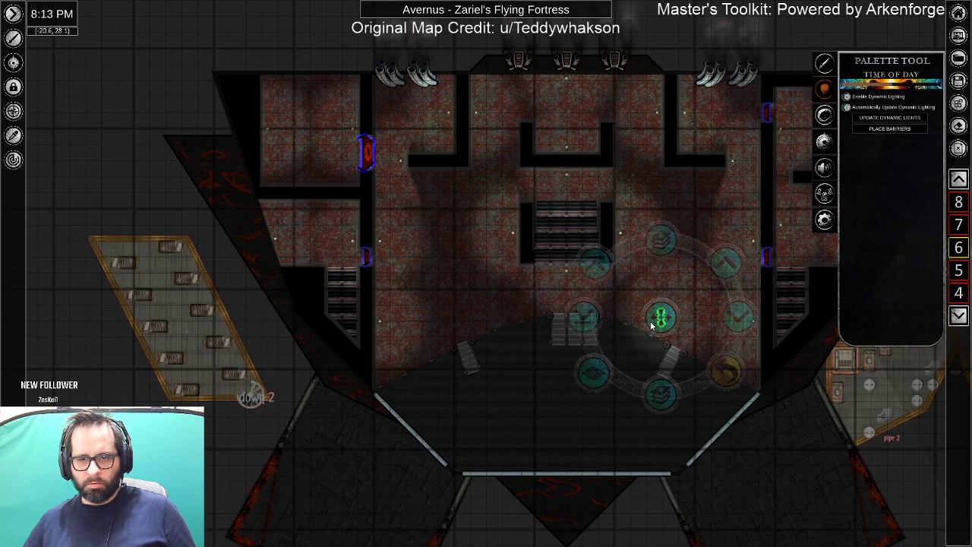
Rotate the lamp to follow the slanted floor edge and nudge it slightly left.
left_click(719, 374)
left_click_drag(696, 387, 715, 376)
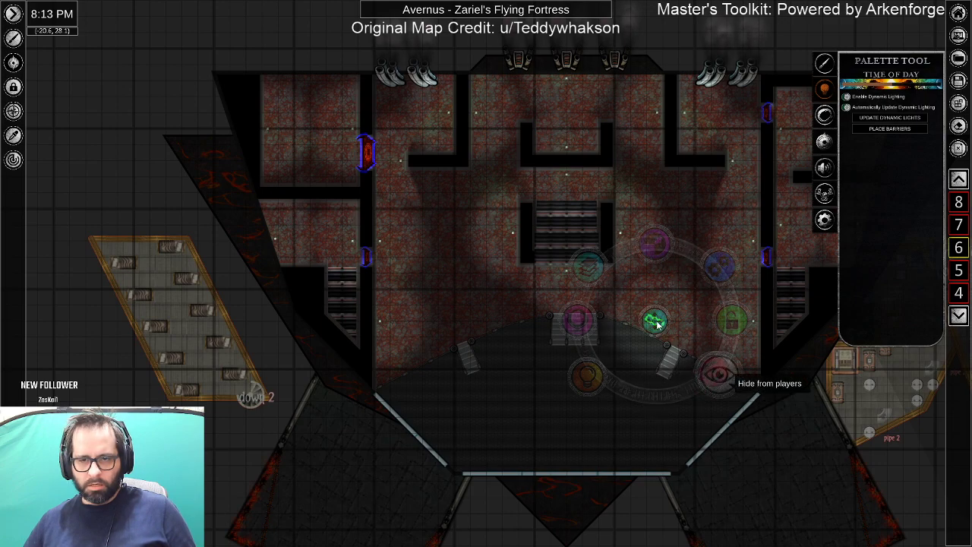
left_click_drag(657, 325, 642, 324)
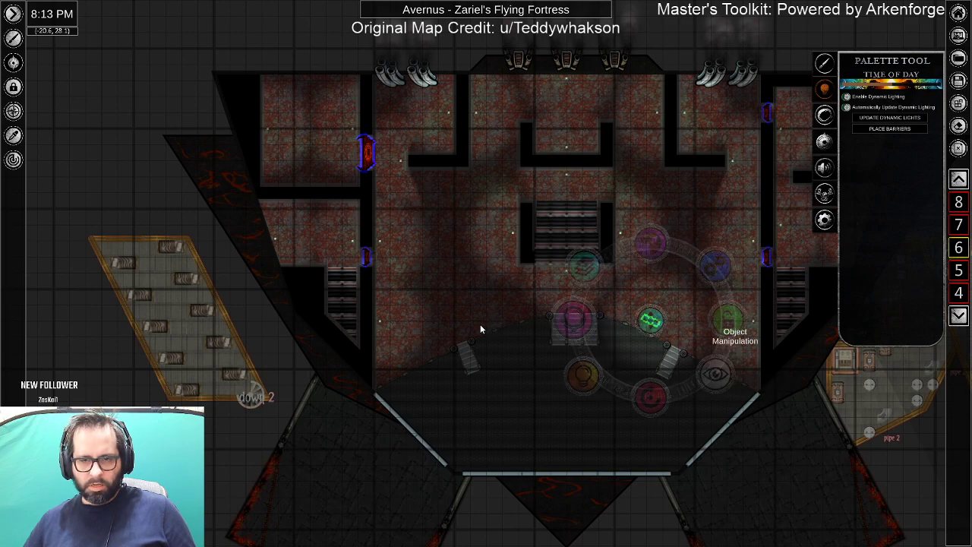
Place a copy of the lamp by the curved floor edge left of the central steps, angled to mirror the right one.
left_click_drag(480, 326, 479, 323)
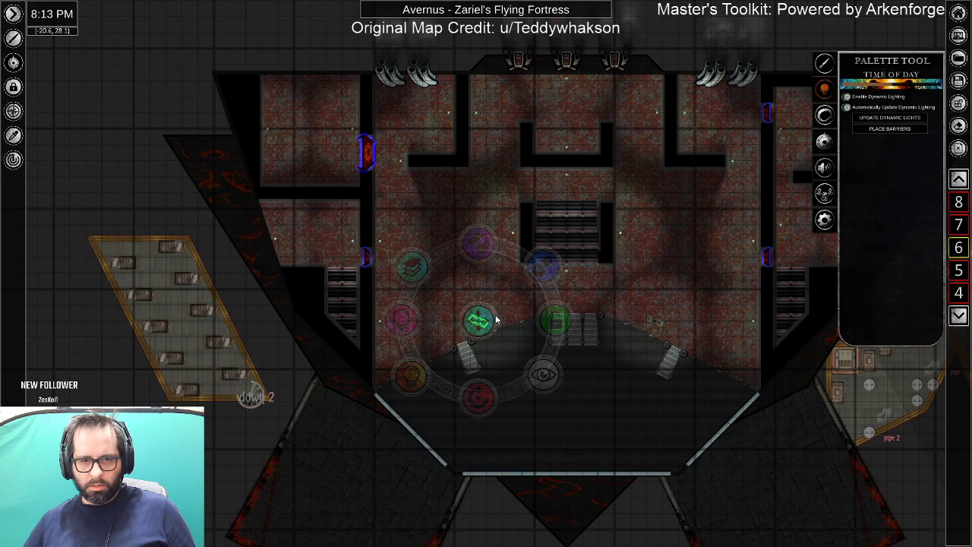
left_click_drag(496, 315, 555, 357)
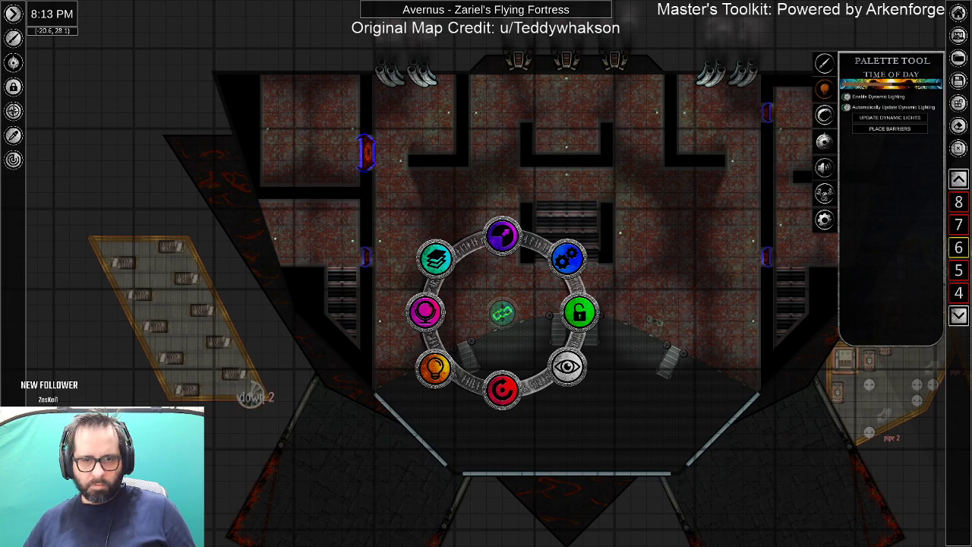
left_click(530, 352)
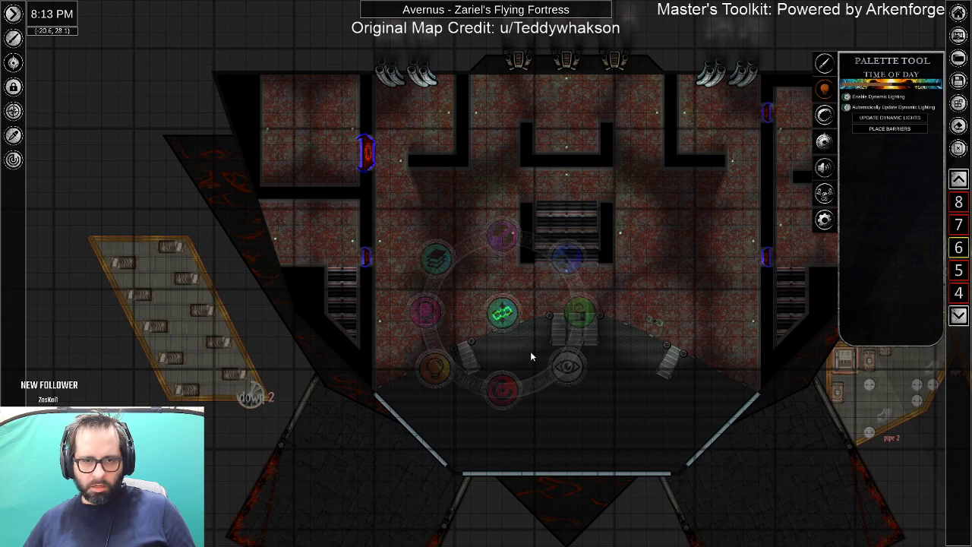
left_click_drag(565, 400, 568, 405)
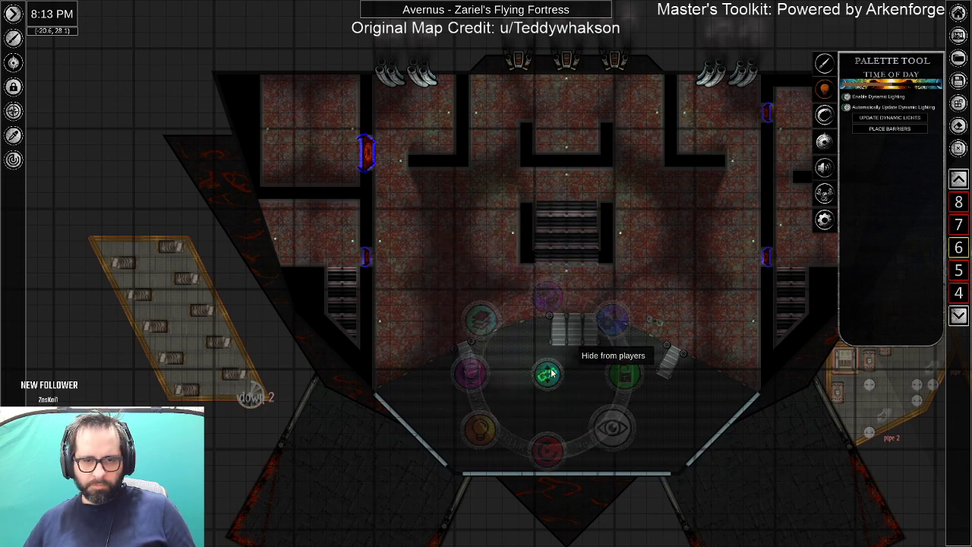
left_click(504, 321)
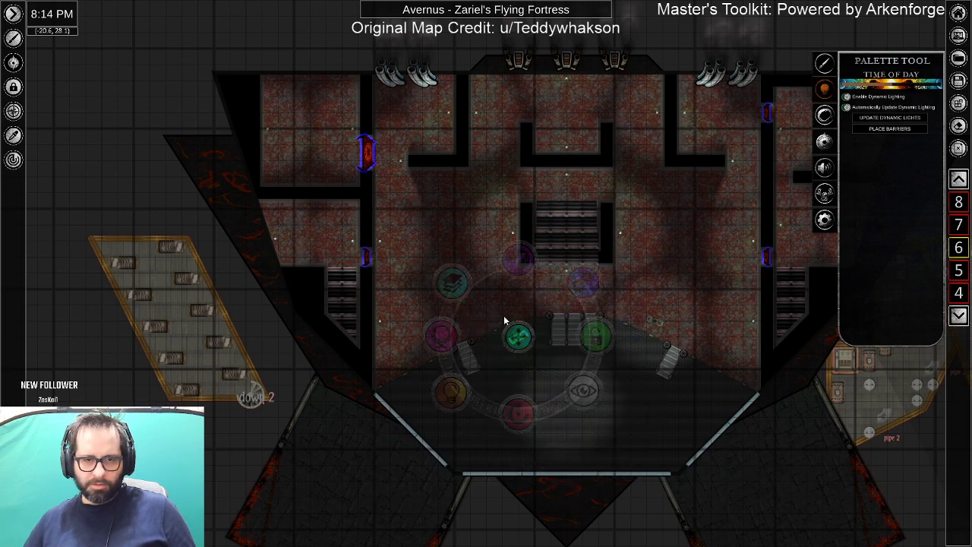
left_click_drag(506, 317, 506, 320)
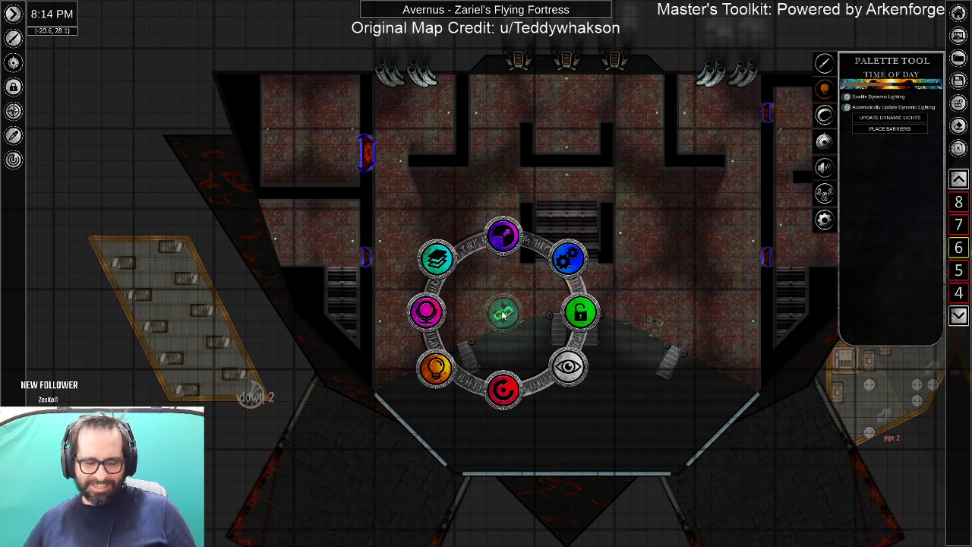
Place horizontal copies of the lamp on the left and right halves of the dark lower deck below the steps.
left_click_drag(511, 345, 483, 412)
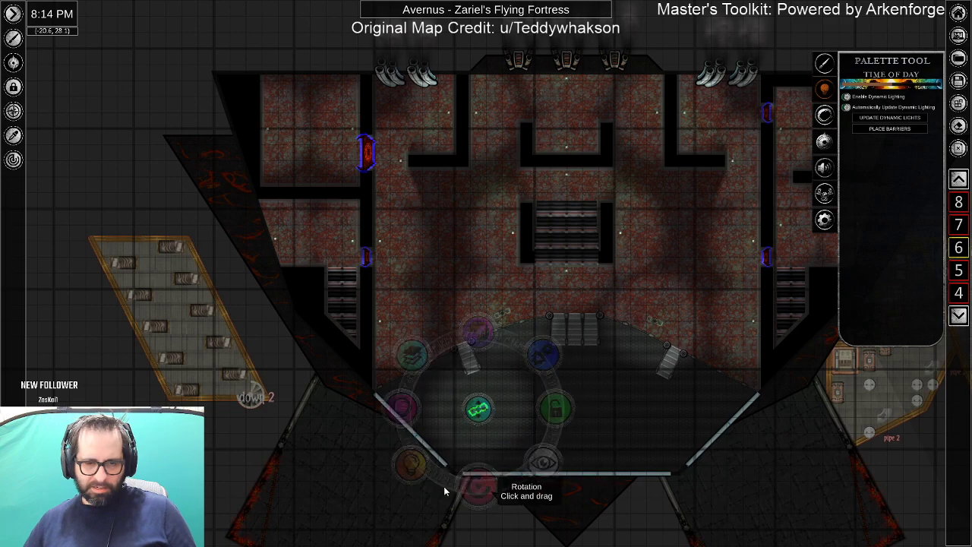
left_click_drag(436, 487, 450, 492)
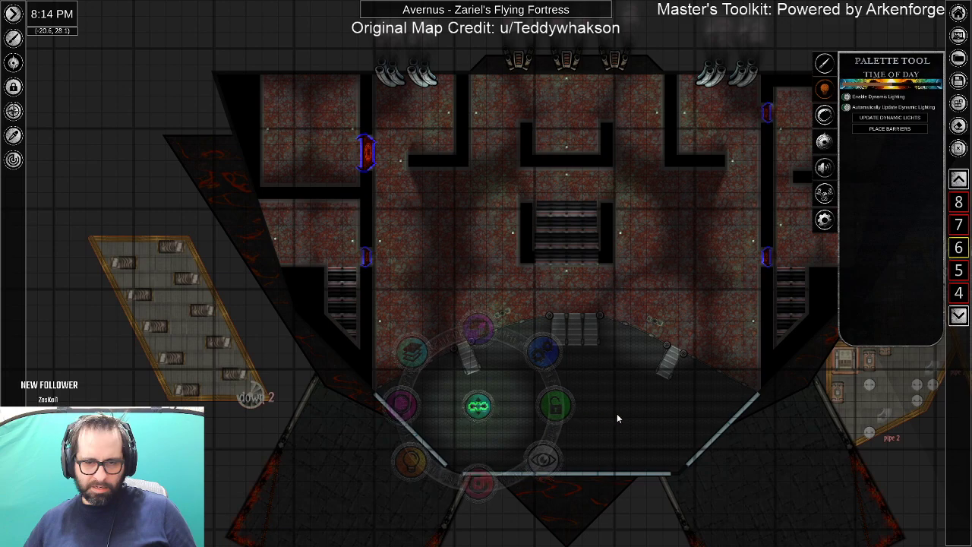
key("ctrl+v")
key("ctrl+v")
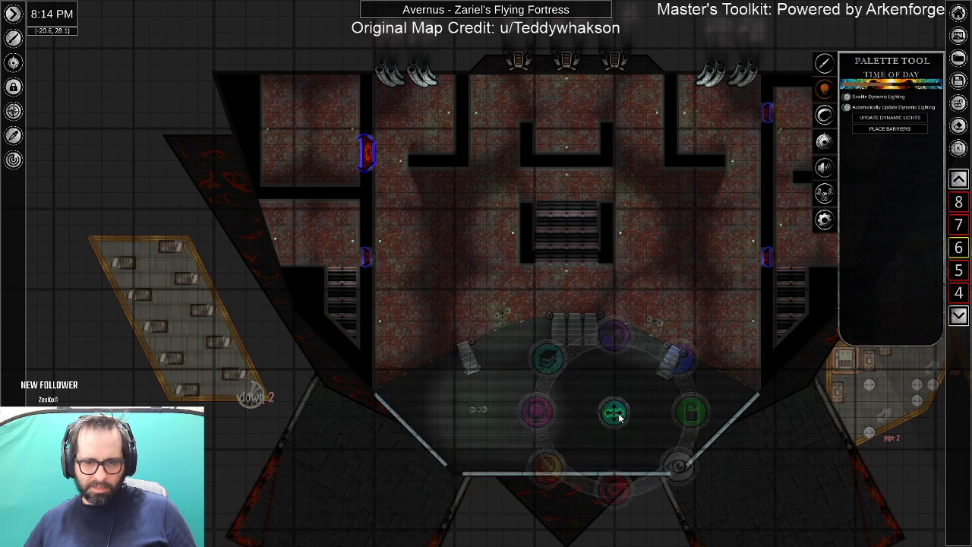
left_click_drag(626, 418, 629, 416)
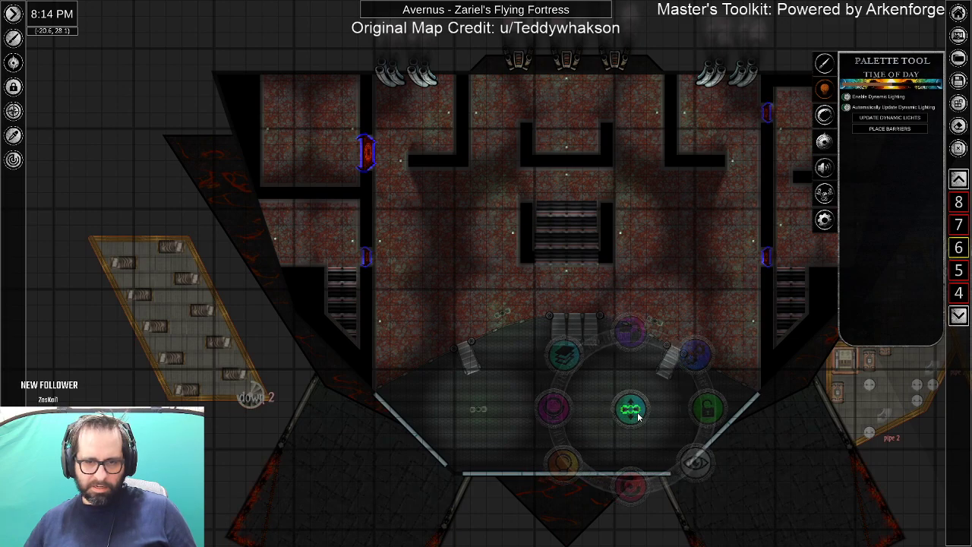
Move the lamp on the right half of the dark lower deck of level 6 slightly farther right.
left_click(499, 452)
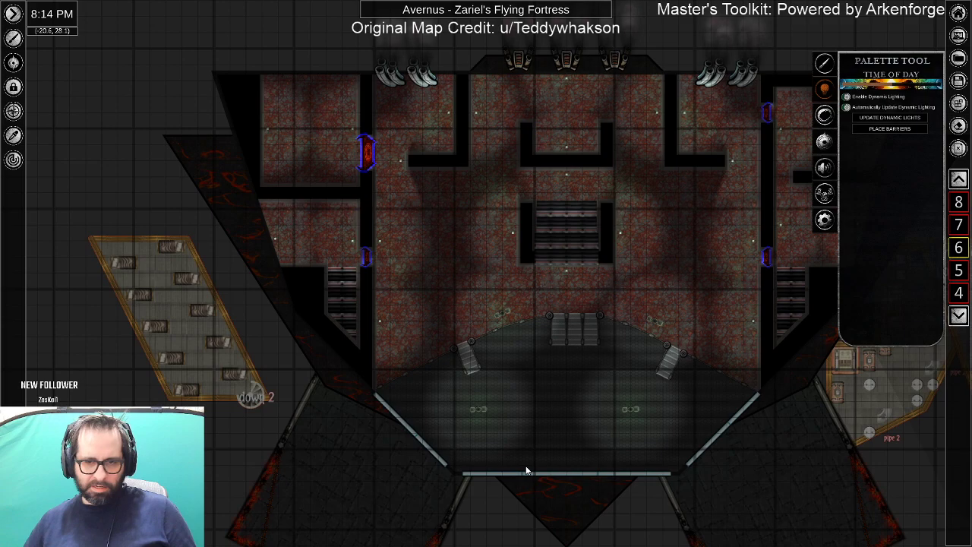
scroll(526, 471, "up", 5)
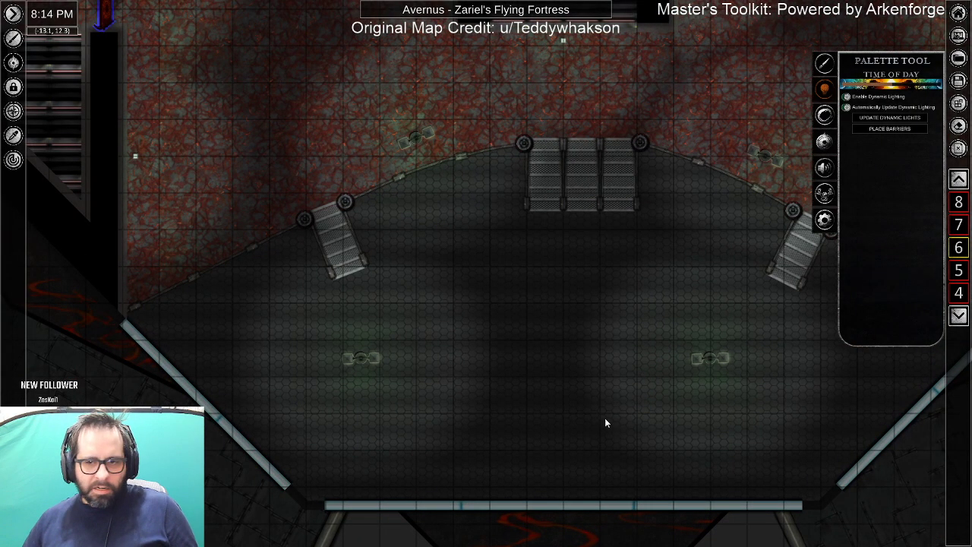
left_click_drag(673, 412, 572, 402)
left_click(611, 348)
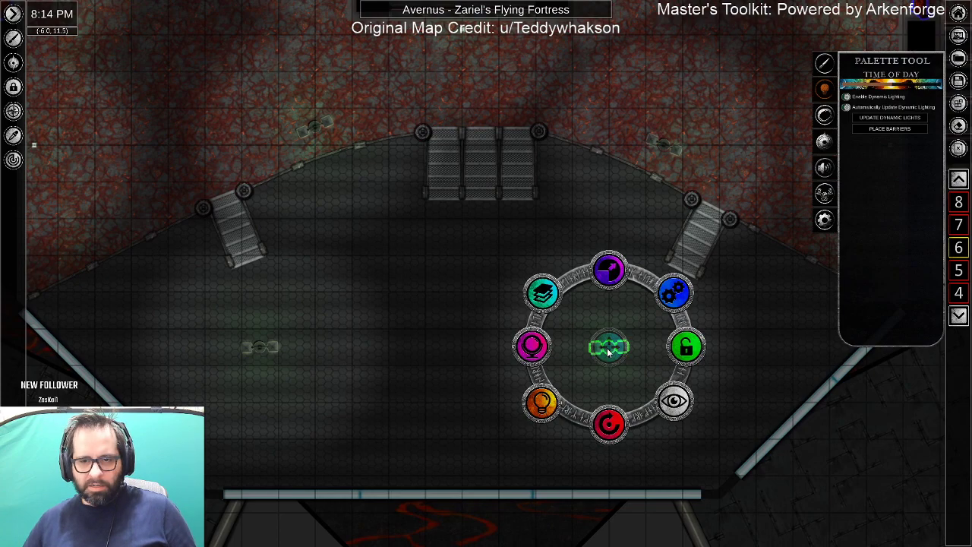
left_click_drag(651, 351, 666, 350)
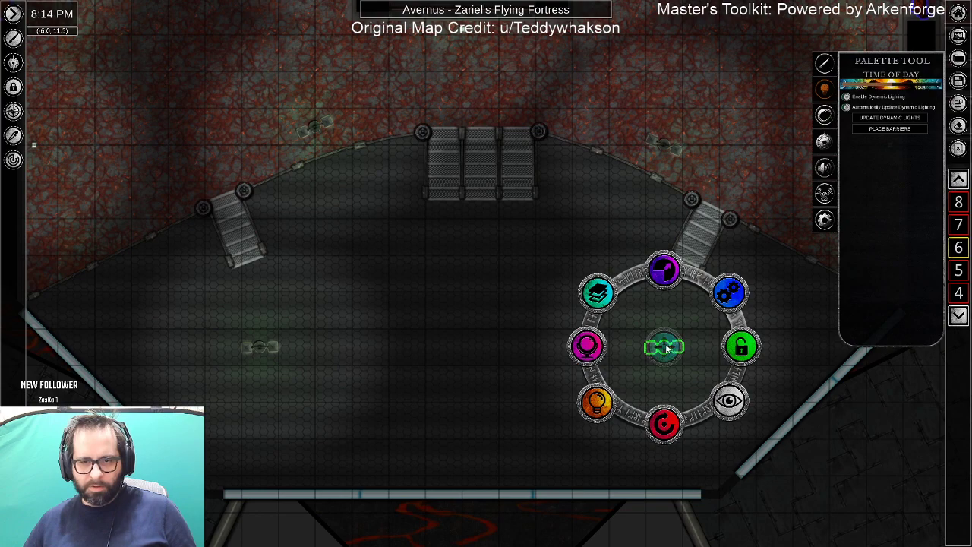
Bring a copy of the deck lamp up to level 7 and place it on the grey floor beside the right slanted window.
left_click(481, 347)
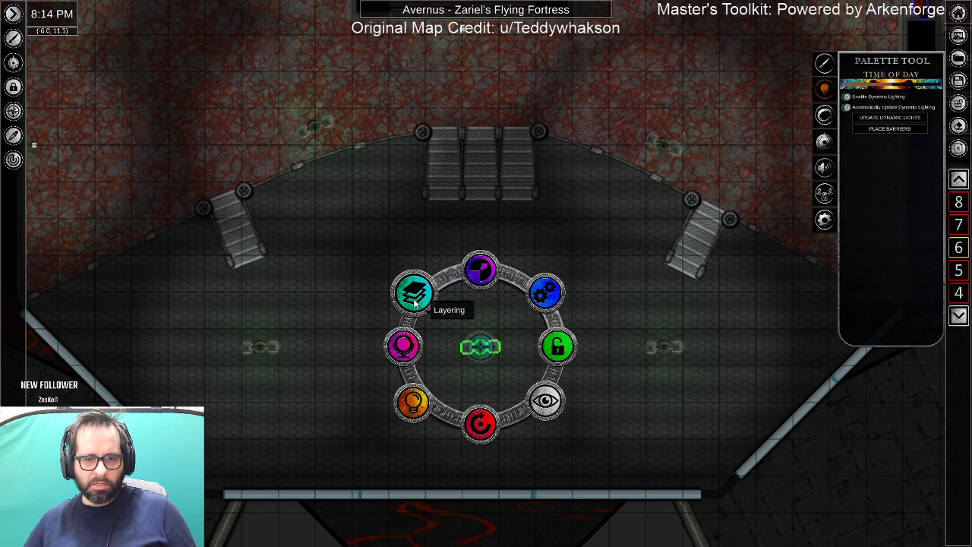
left_click(414, 301)
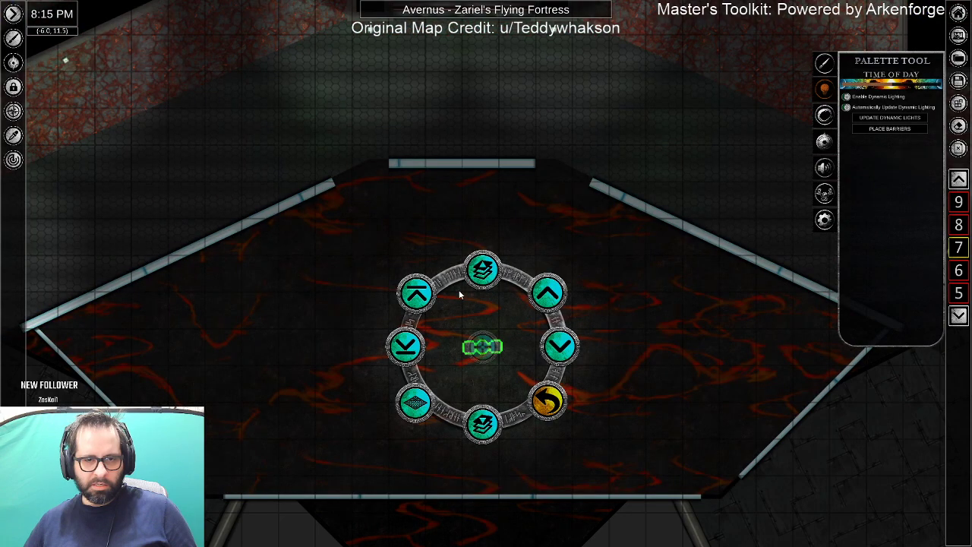
left_click_drag(459, 289, 472, 414)
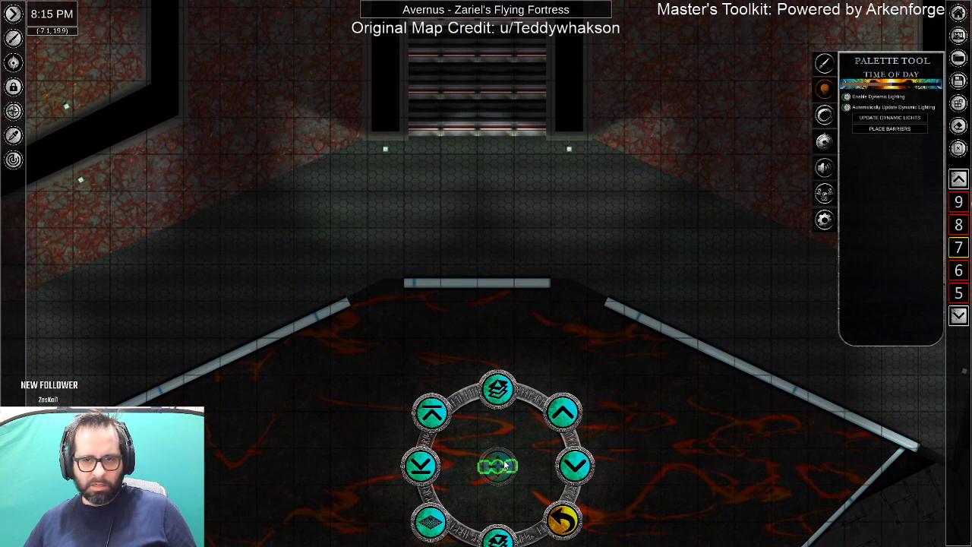
left_click_drag(762, 317, 772, 278)
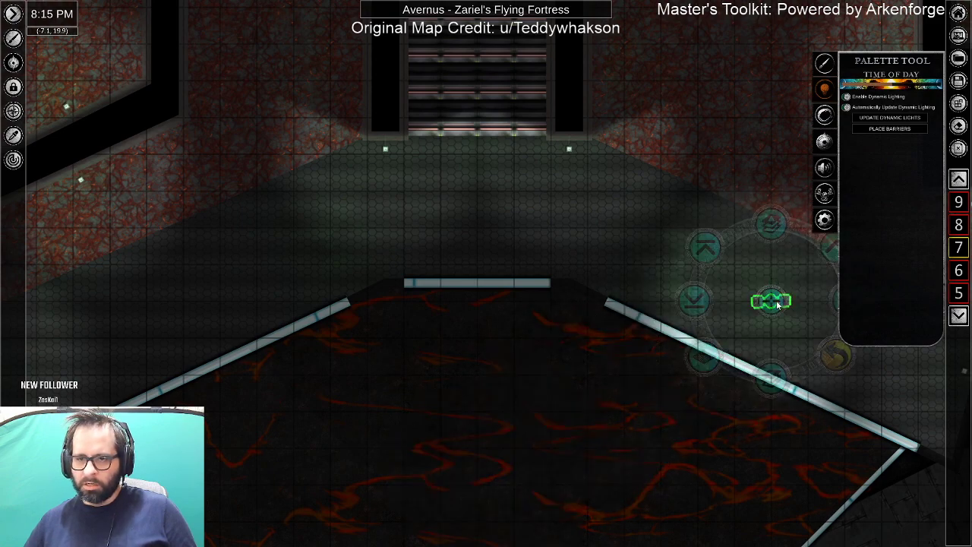
left_click(775, 301)
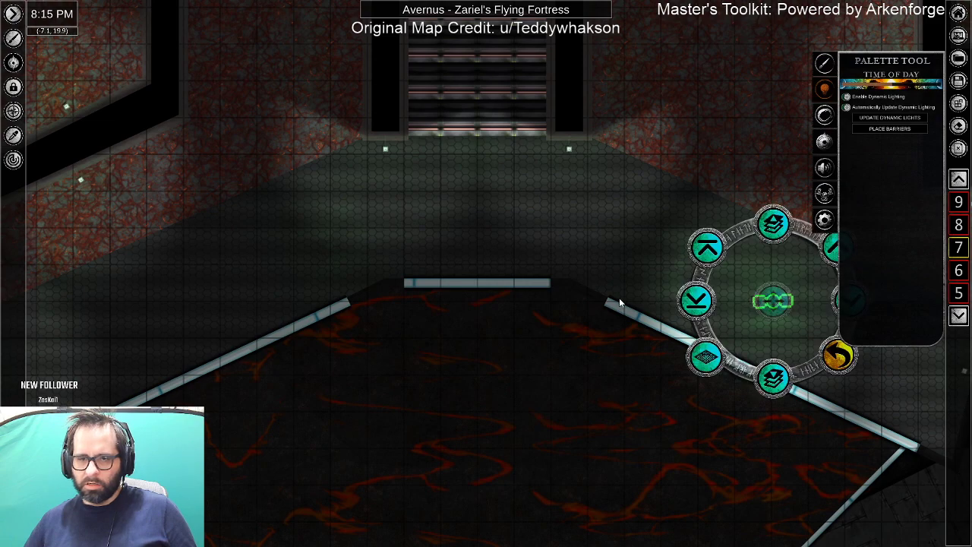
Place another copy of the lamp on the grey floor beside the left slanted window, level with the right one.
key("ctrl+v")
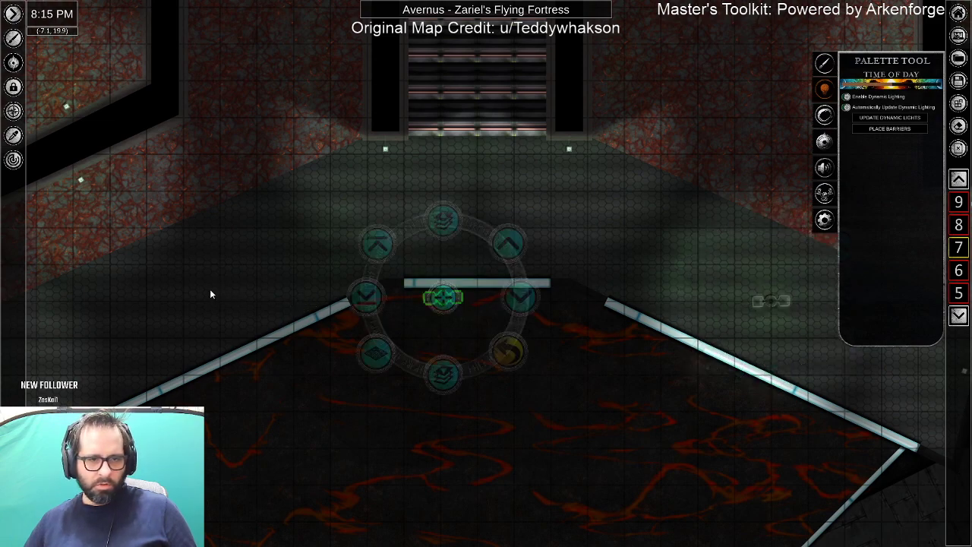
left_click_drag(220, 296, 222, 303)
scroll(415, 338, "down", 2)
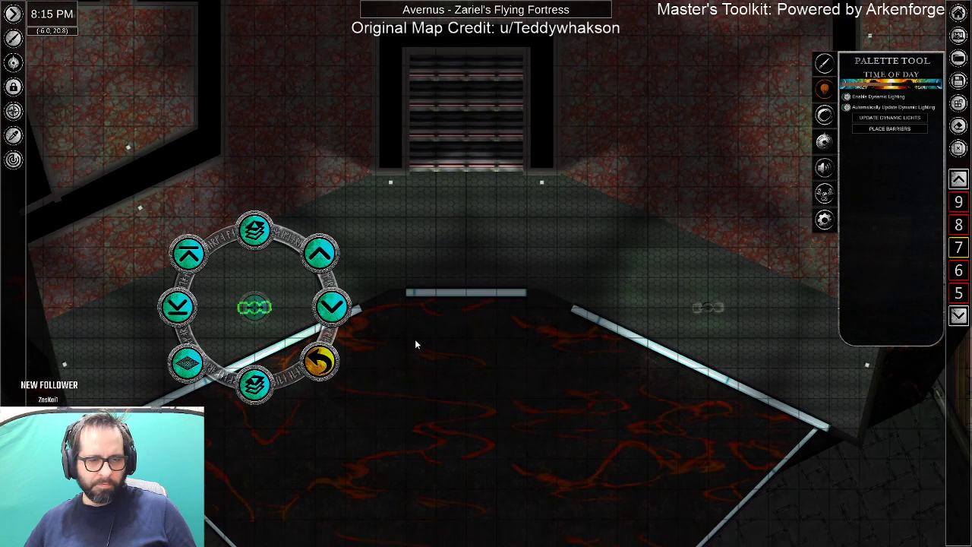
Copy the small light from the right wall of level 7 onto the left and right outer walls of the central staircase.
scroll(415, 341, "down", 3)
scroll(471, 330, "down", 2)
left_click_drag(502, 319, 504, 377)
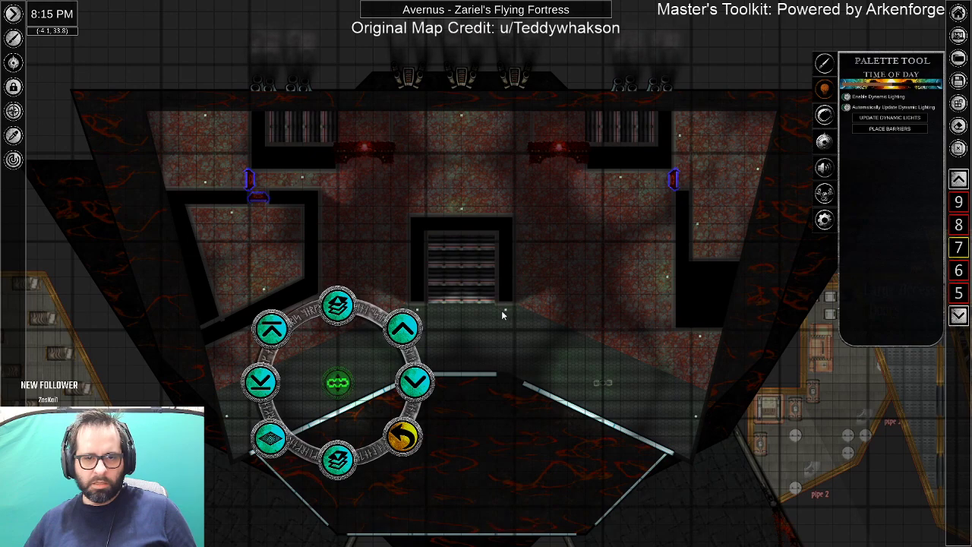
right_click(668, 275)
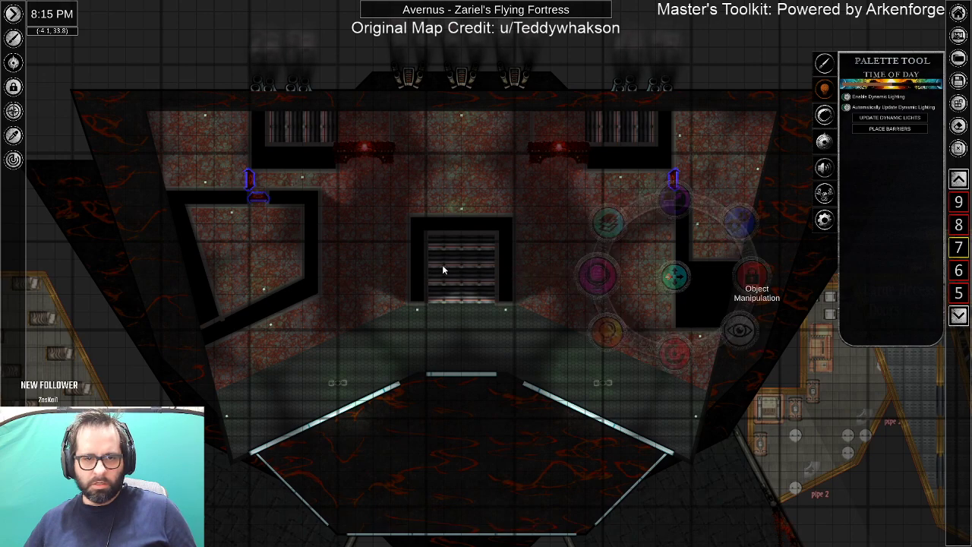
right_click(409, 260)
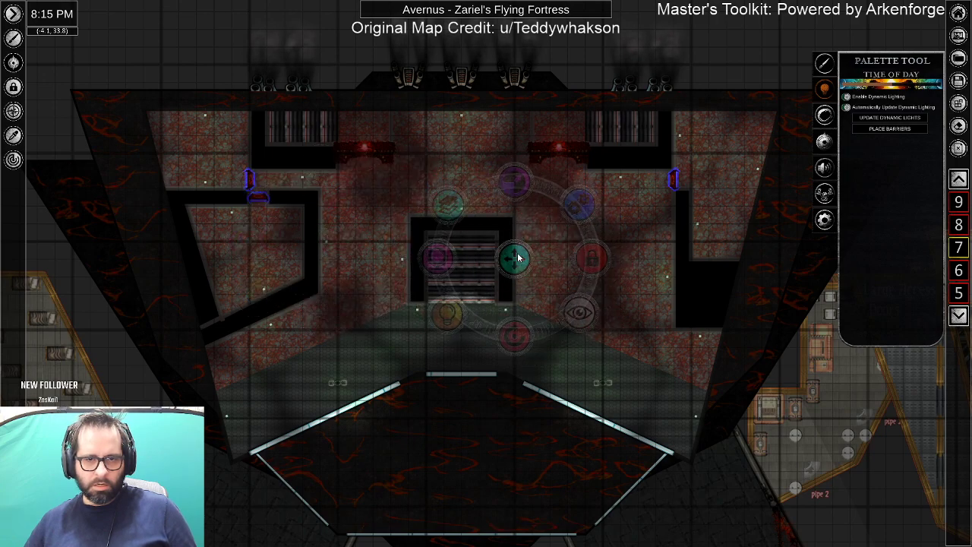
scroll(433, 144, "up", 2)
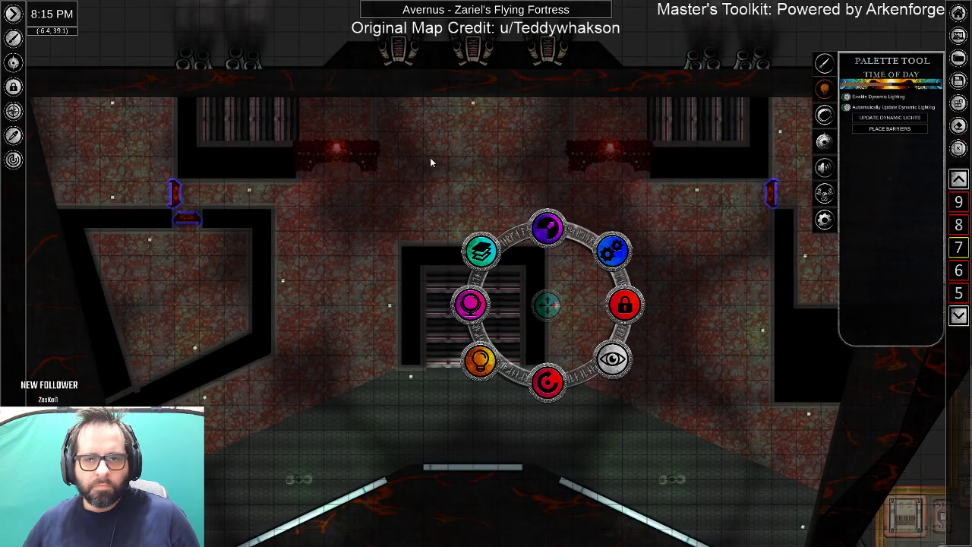
scroll(430, 157, "up", 2)
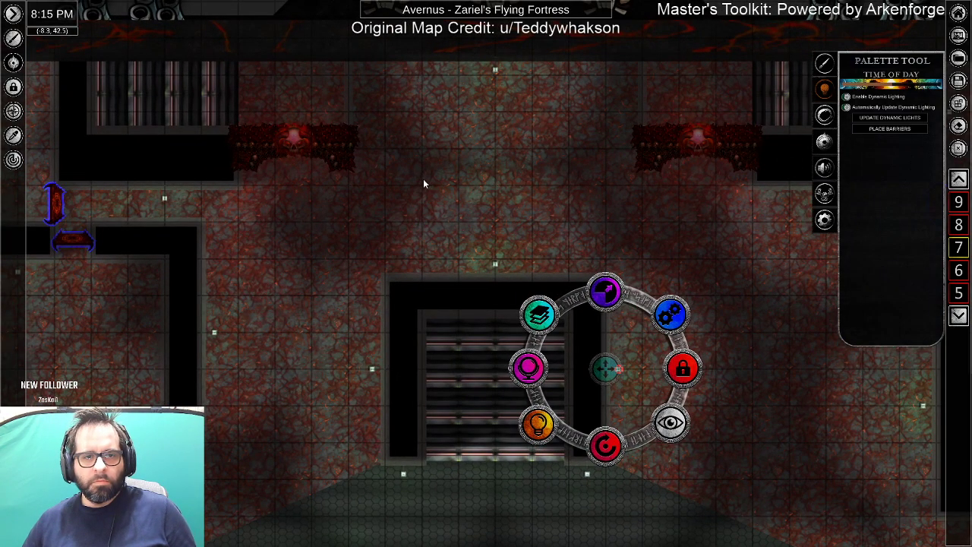
left_click(390, 381)
Rotate the left and right lamps on level 7's grey floor so each runs parallel to its slanted window.
left_click_drag(427, 487, 492, 181)
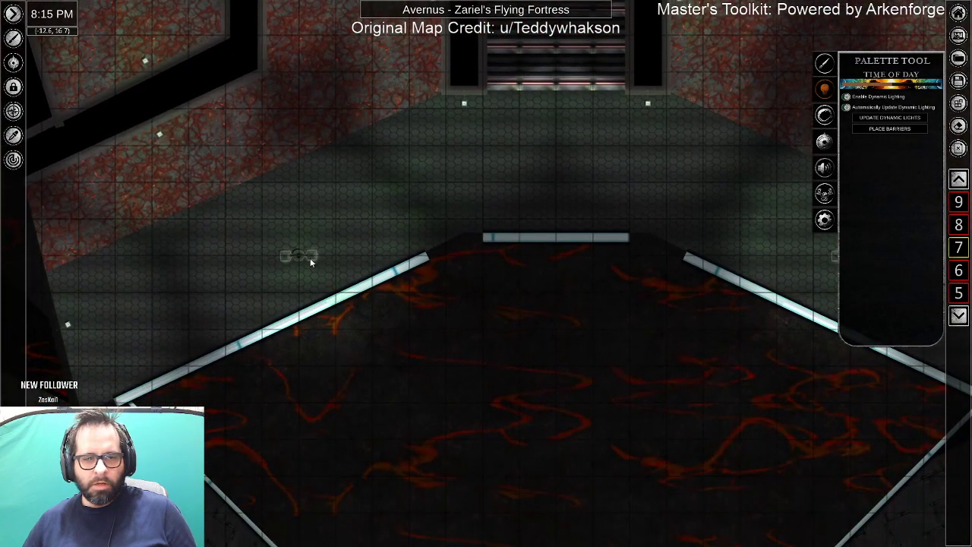
left_click(301, 255)
left_click_drag(305, 335, 382, 336)
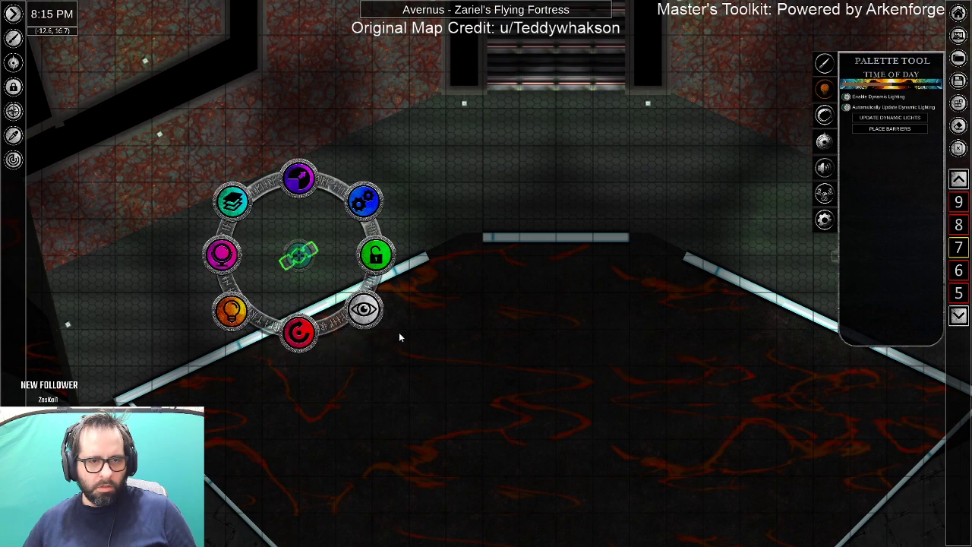
left_click_drag(651, 327, 376, 321)
left_click(576, 252)
left_click_drag(581, 322, 510, 338)
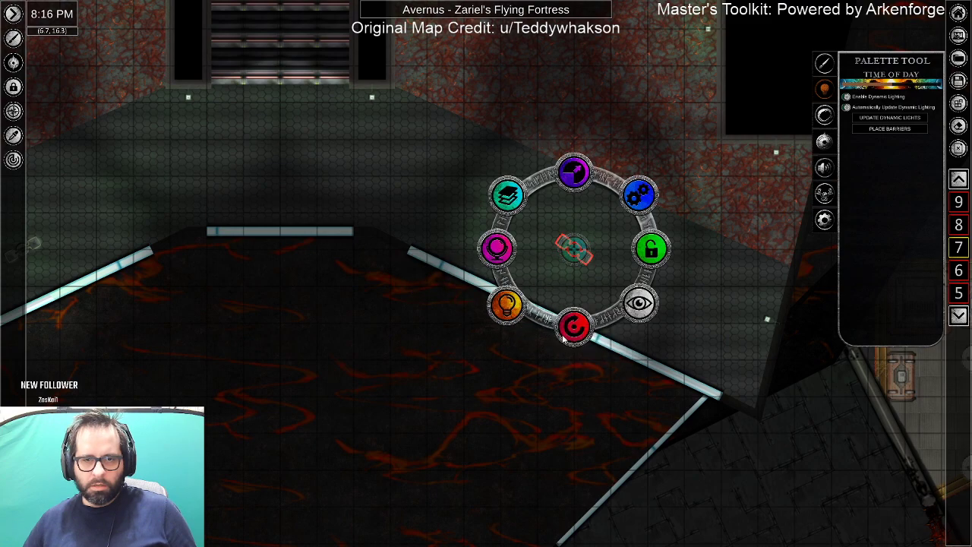
left_click(275, 351)
left_click(573, 257)
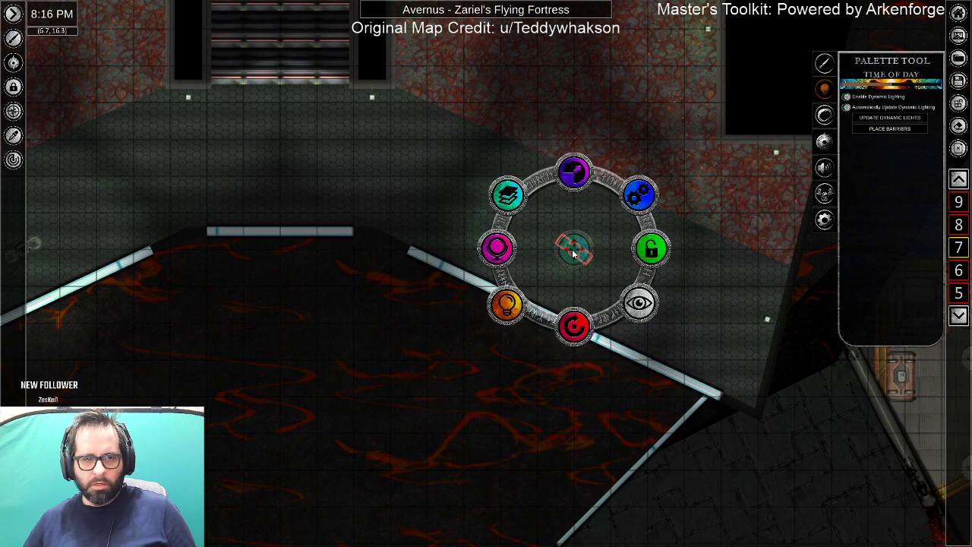
left_click(621, 339)
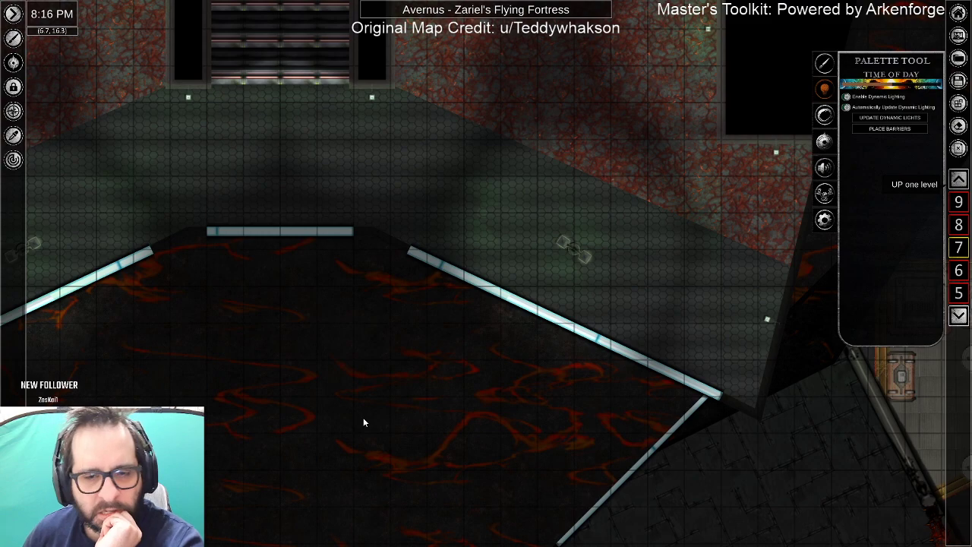
Examine the throne area on level 8 and the left room with its surrounding walls on level 7.
key("Page_Up")
scroll(316, 401, "down", 5)
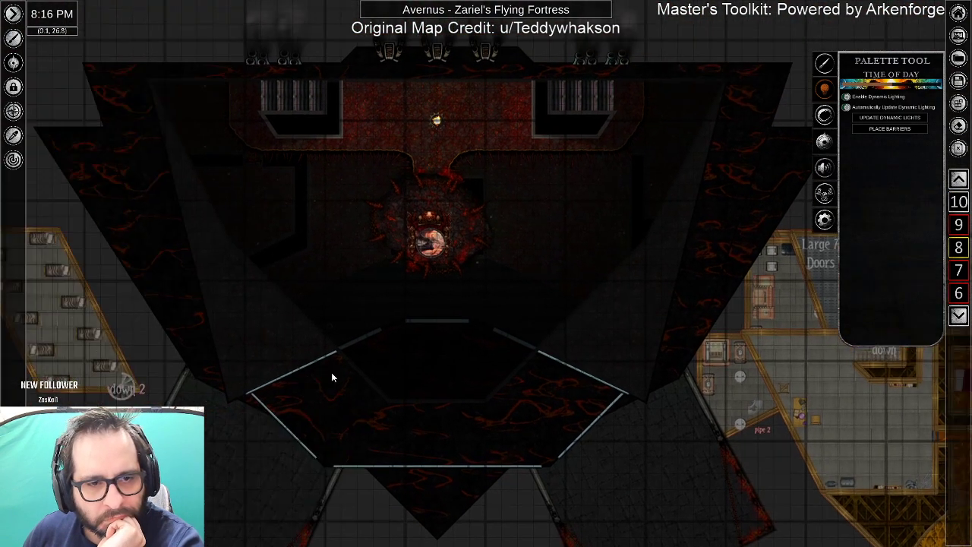
left_click_drag(415, 382, 524, 427)
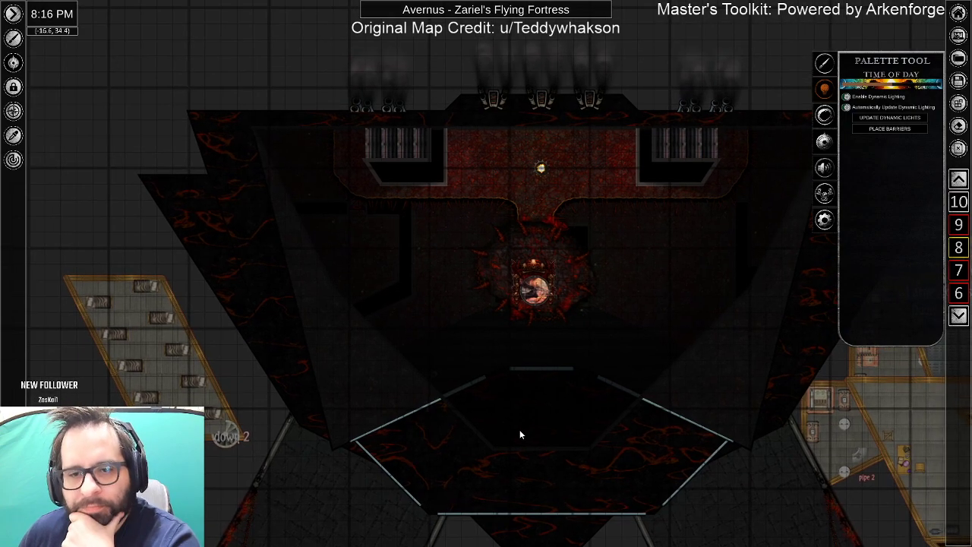
scroll(519, 429, "up", 3)
left_click_drag(574, 418, 583, 542)
scroll(572, 434, "up", 2)
left_click_drag(405, 241, 435, 317)
left_click_drag(449, 360, 484, 345)
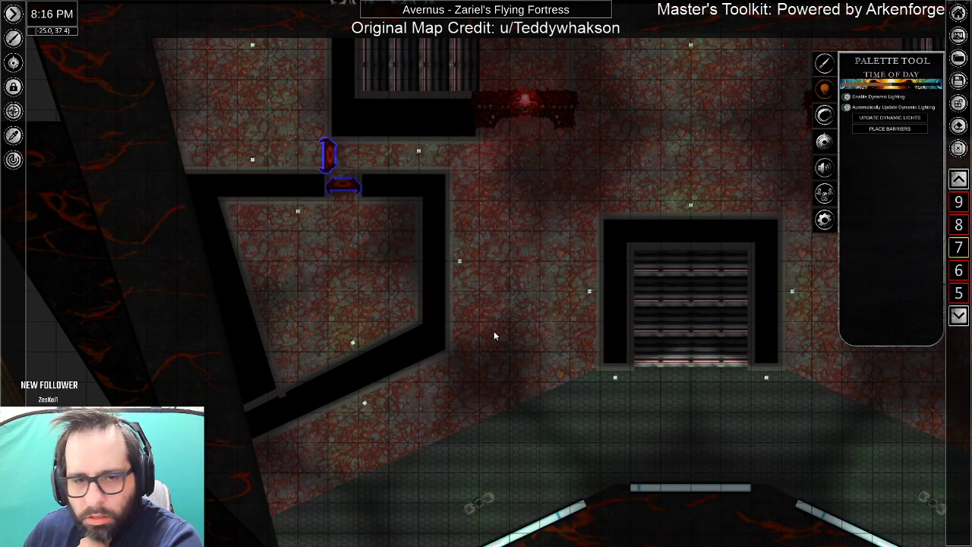
Replace the black fill of the walls around level 7's left room with the selected grey texture.
left_click(13, 135)
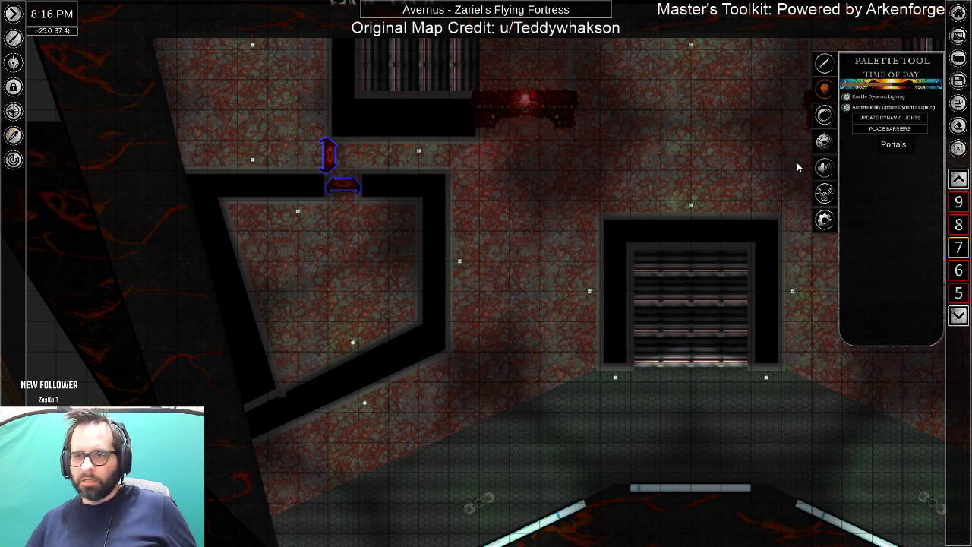
left_click(825, 65)
left_click(865, 279)
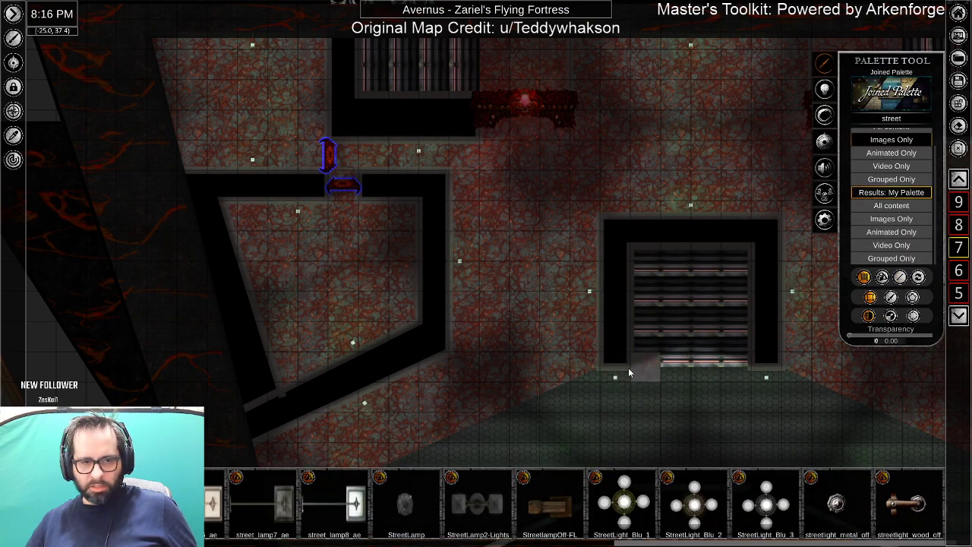
left_click(913, 298)
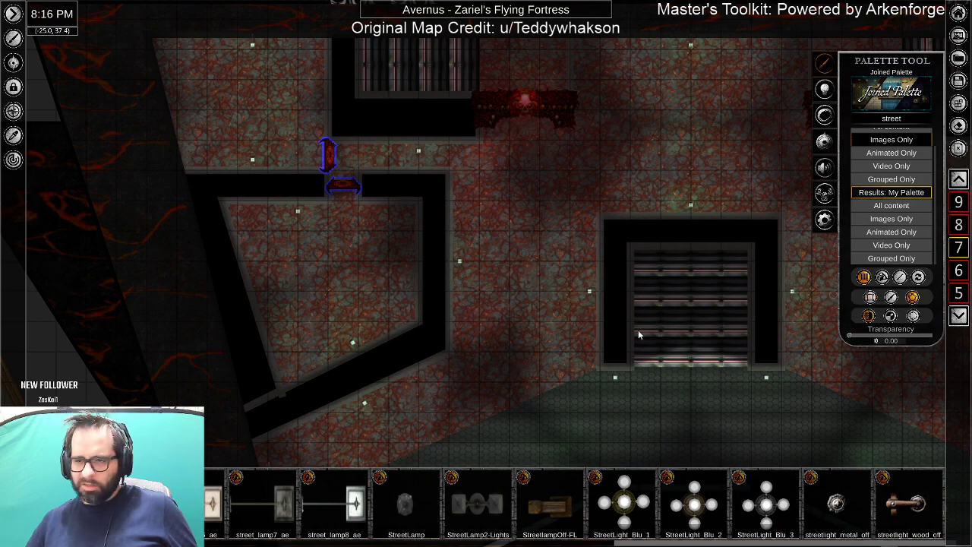
right_click(835, 297)
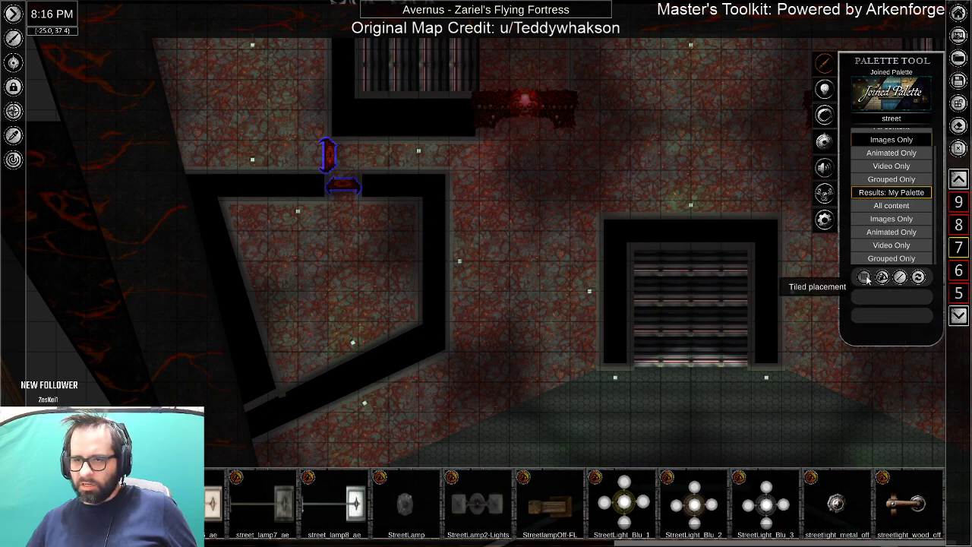
left_click(919, 278)
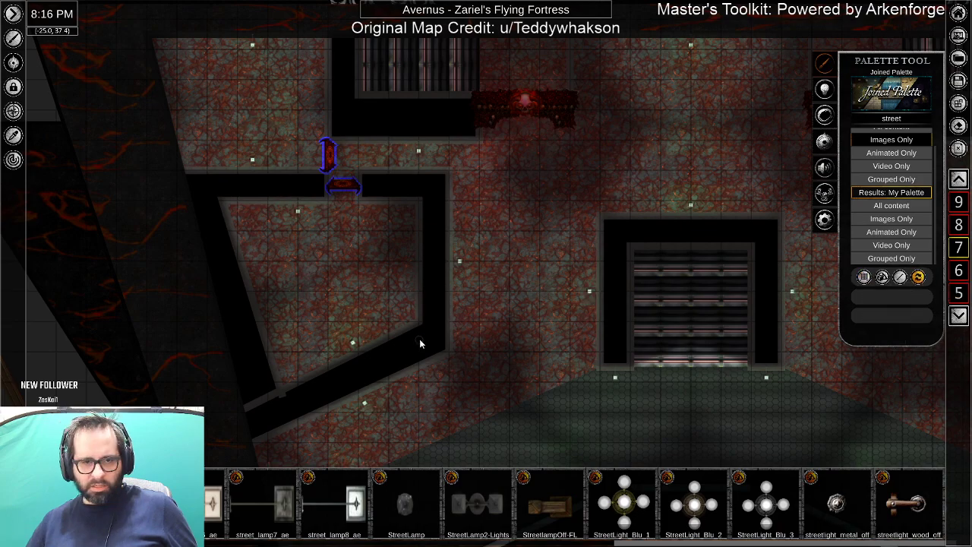
left_click(421, 343)
scroll(420, 338, "up", 6)
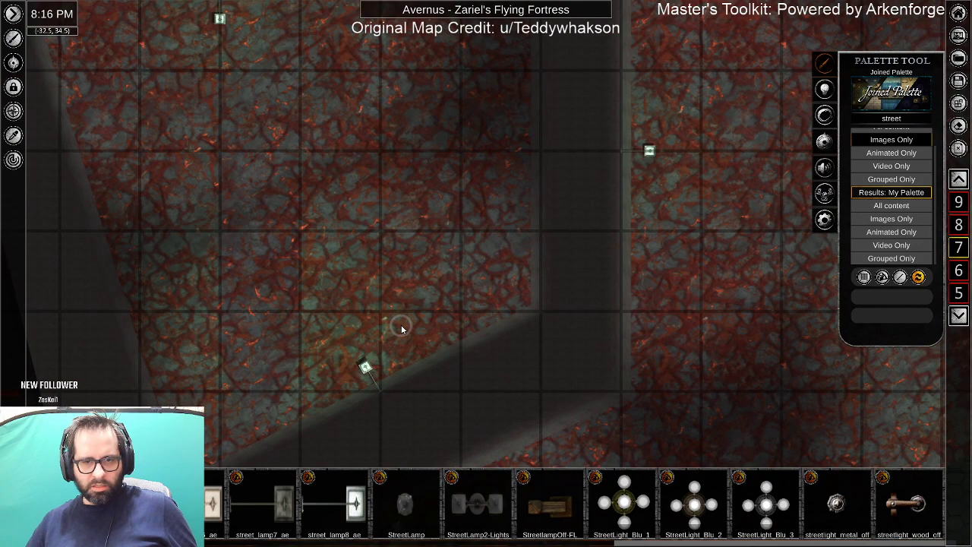
Replace the black fill of the walls around both upper staircases and the wall beside the right room with the same grey texture.
right_click(527, 383)
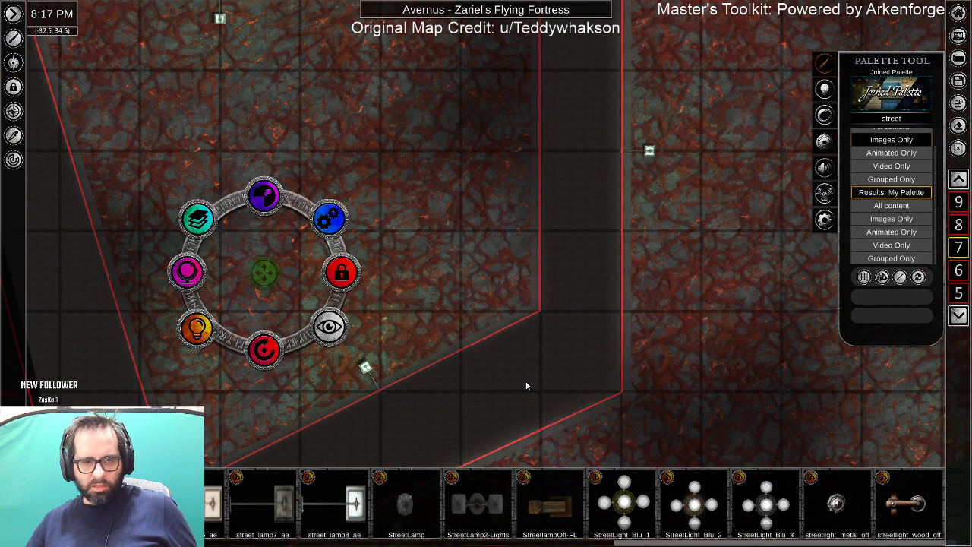
right_click(527, 383)
left_click(917, 278)
left_click_drag(583, 130, 561, 444)
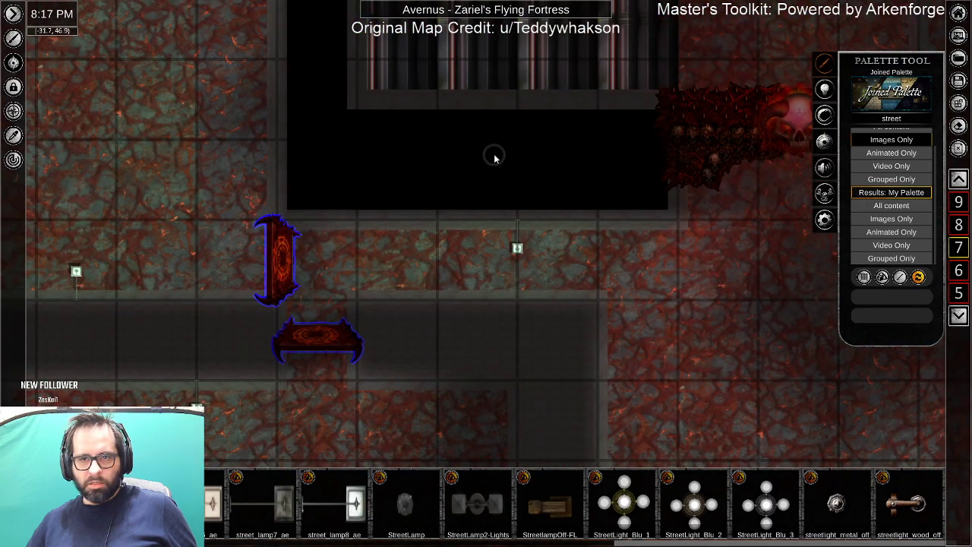
left_click_drag(526, 134, 97, 304)
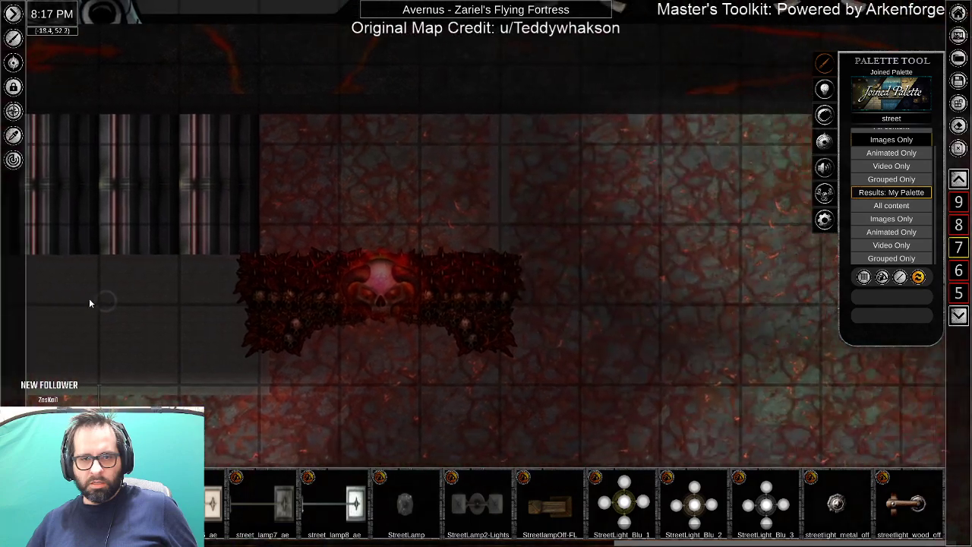
left_click_drag(717, 362, 177, 310)
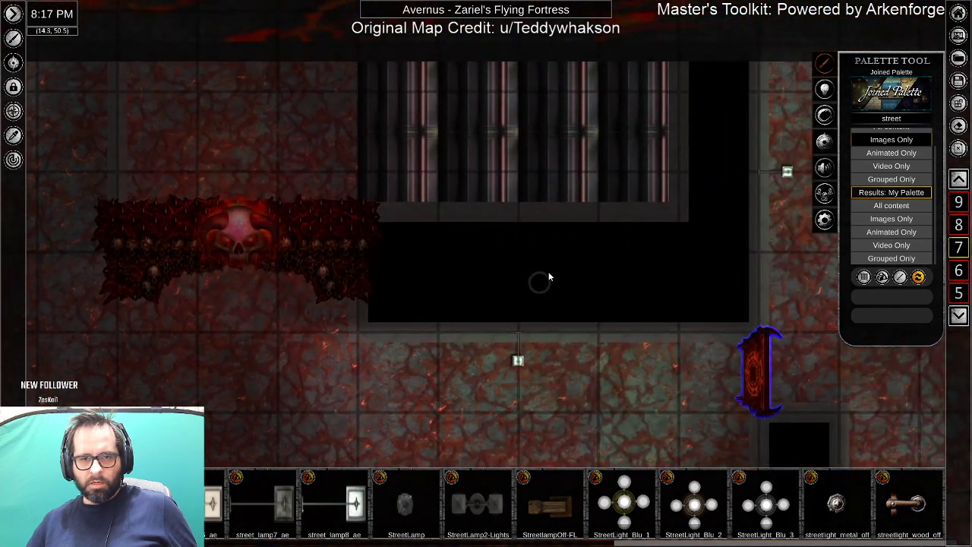
left_click_drag(612, 330, 505, 58)
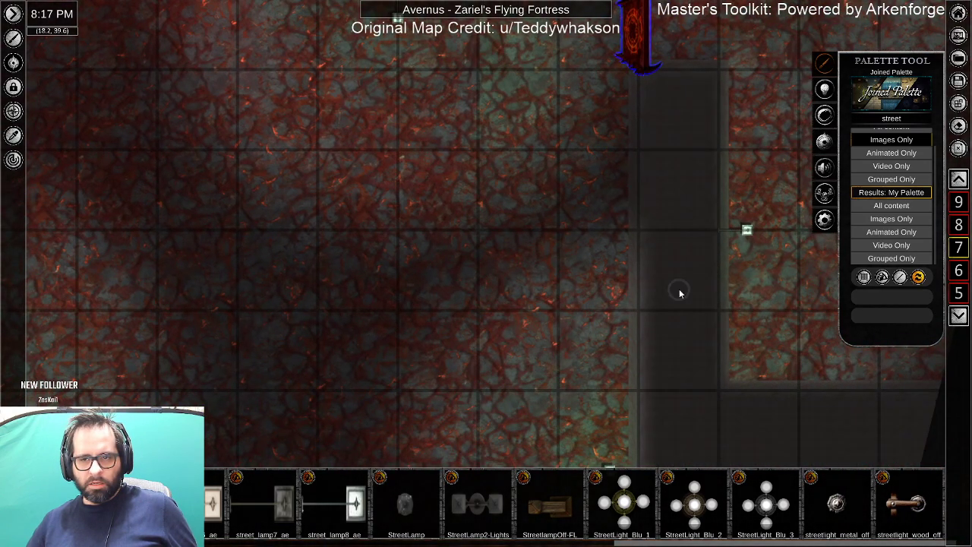
Replace the black fill of the walls around level 6's central staircase with the same grey texture.
scroll(629, 341, "down", 4)
scroll(548, 367, "down", 3)
left_click_drag(478, 340, 594, 211)
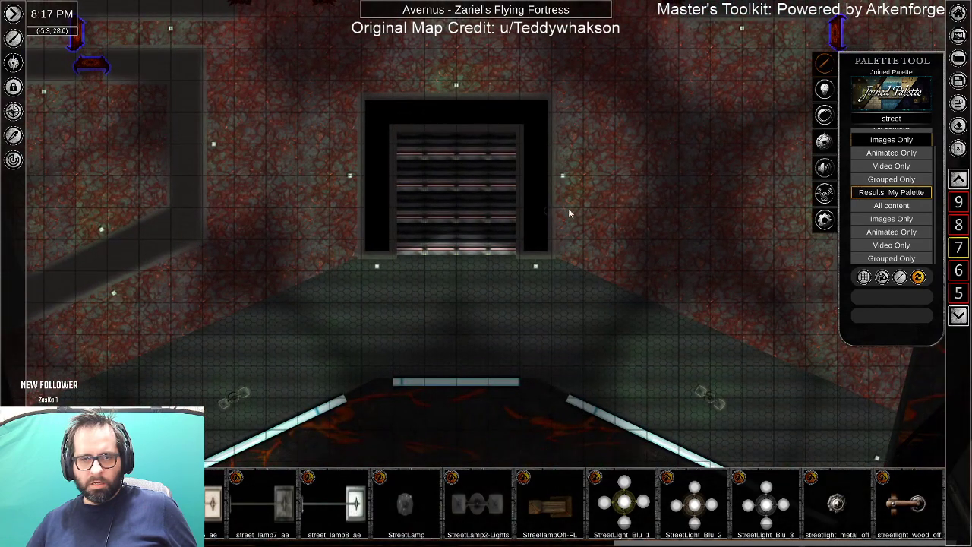
left_click_drag(675, 414, 340, 273)
left_click_drag(92, 252, 617, 364)
scroll(770, 372, "down", 3)
scroll(770, 372, "down", 3)
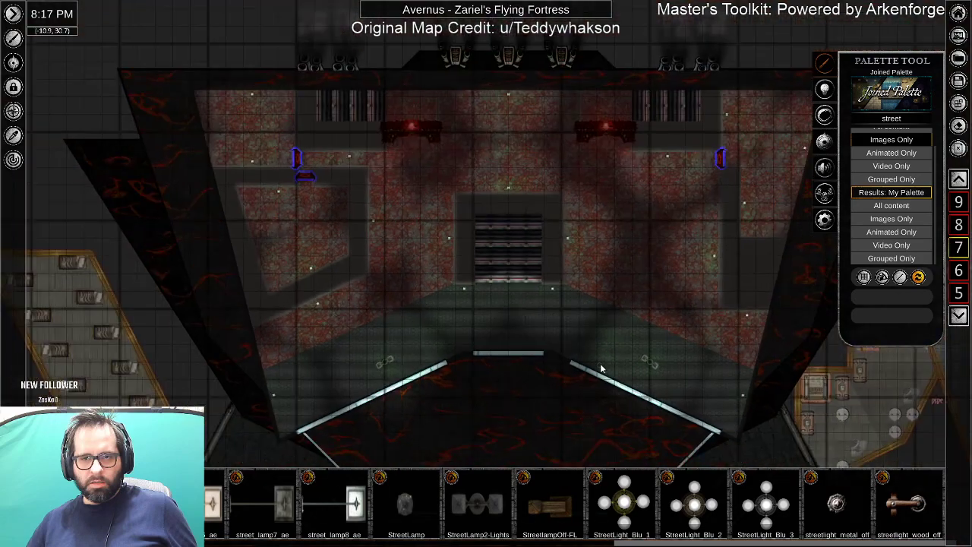
left_click(960, 317)
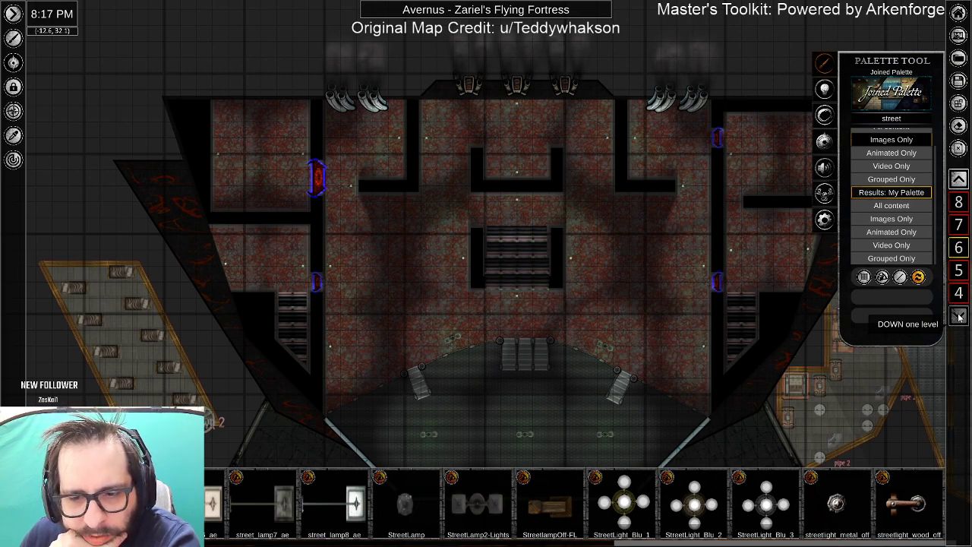
left_click(959, 179)
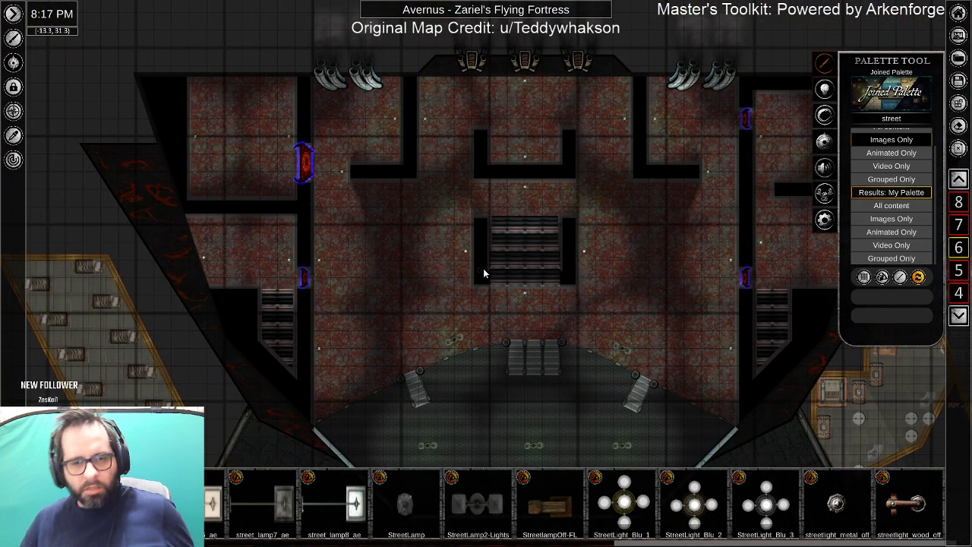
key("Delete")
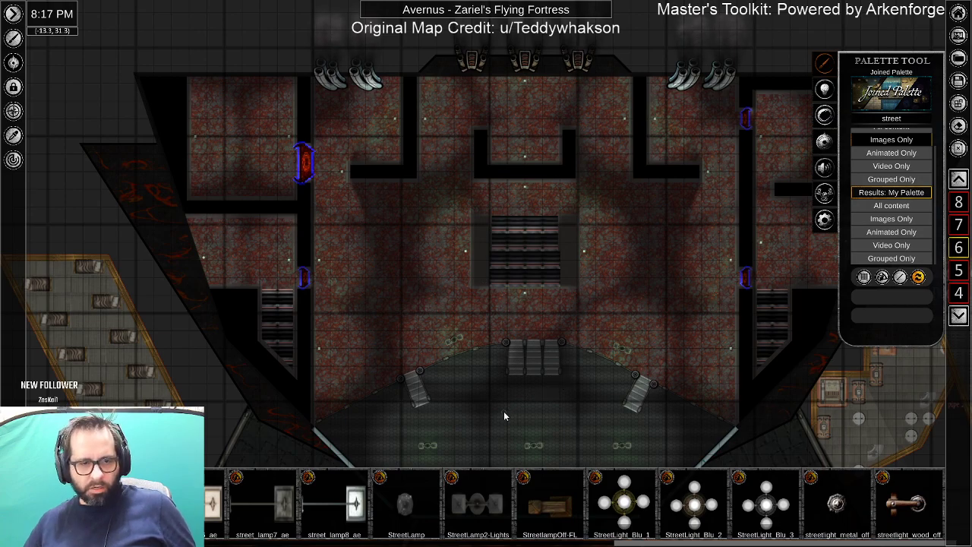
Replace the black fill of level 2's right diagonal wall and the walls between its upper staircases with the grey texture.
left_click(961, 316)
left_click_drag(671, 426, 606, 341)
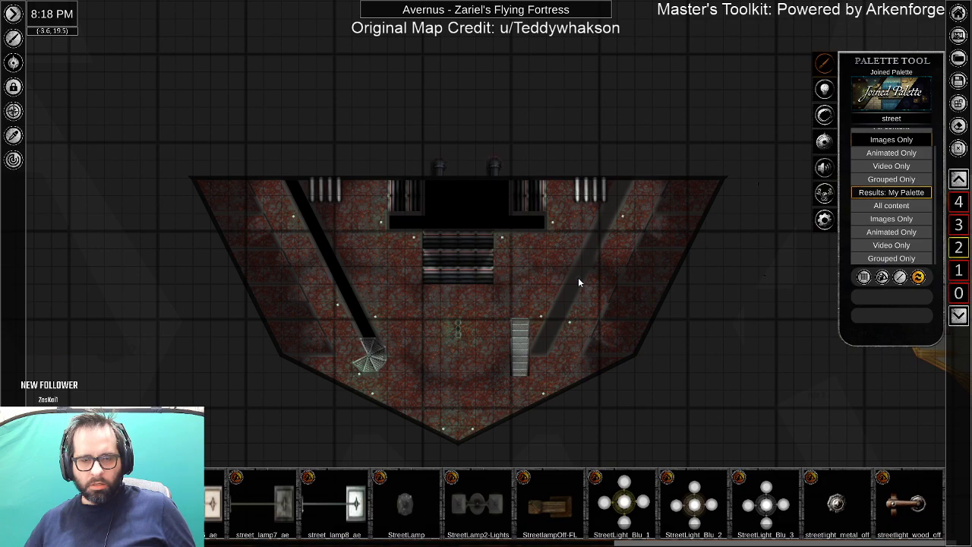
left_click(959, 201)
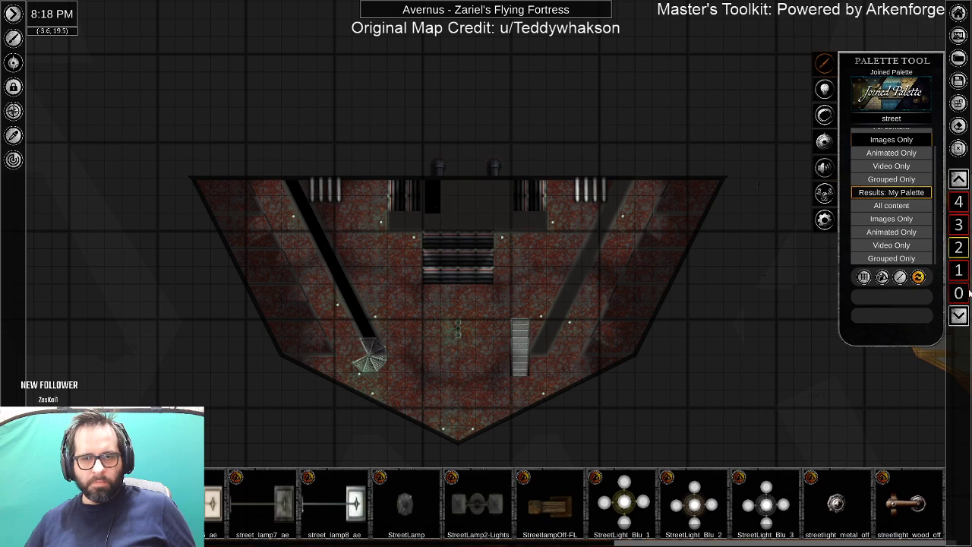
Replace the remaining black strip beside level 2's upper-left staircase with the grey texture.
left_click(960, 316)
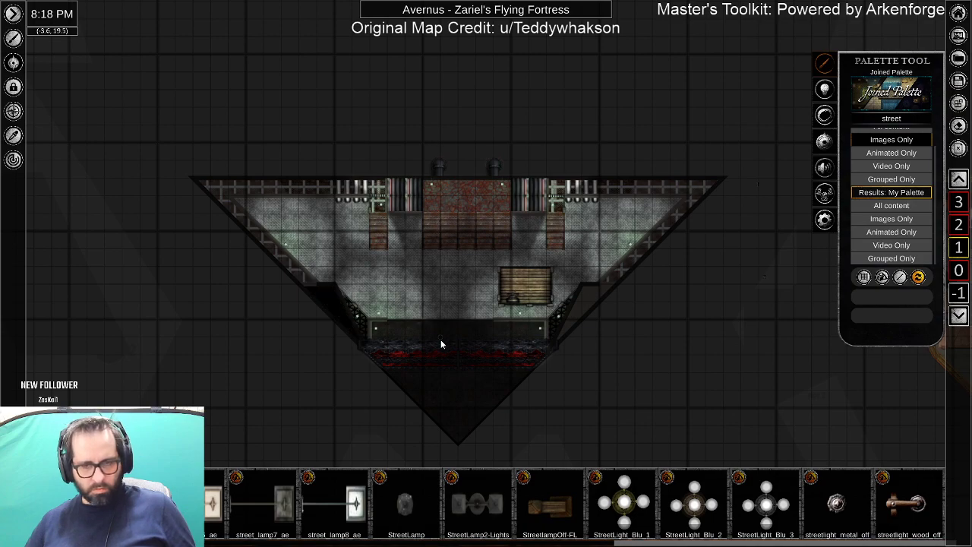
left_click(958, 316)
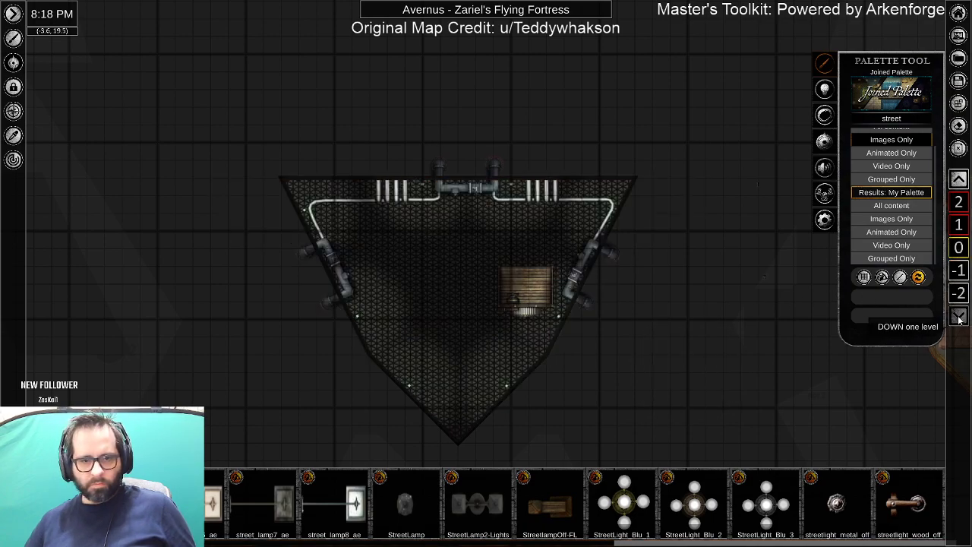
left_click(958, 181)
left_click(958, 181)
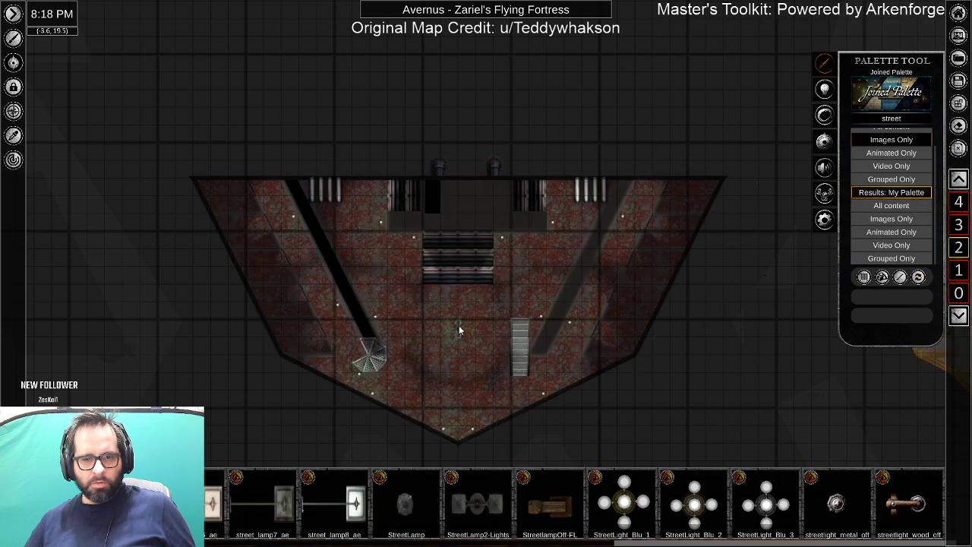
scroll(447, 219, "up", 5)
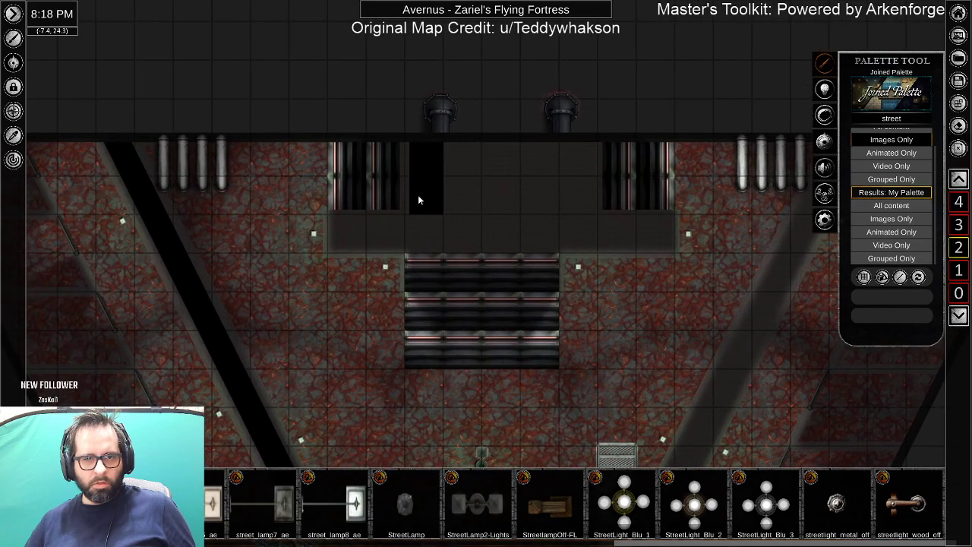
right_click(418, 194)
scroll(453, 192, "up", 3)
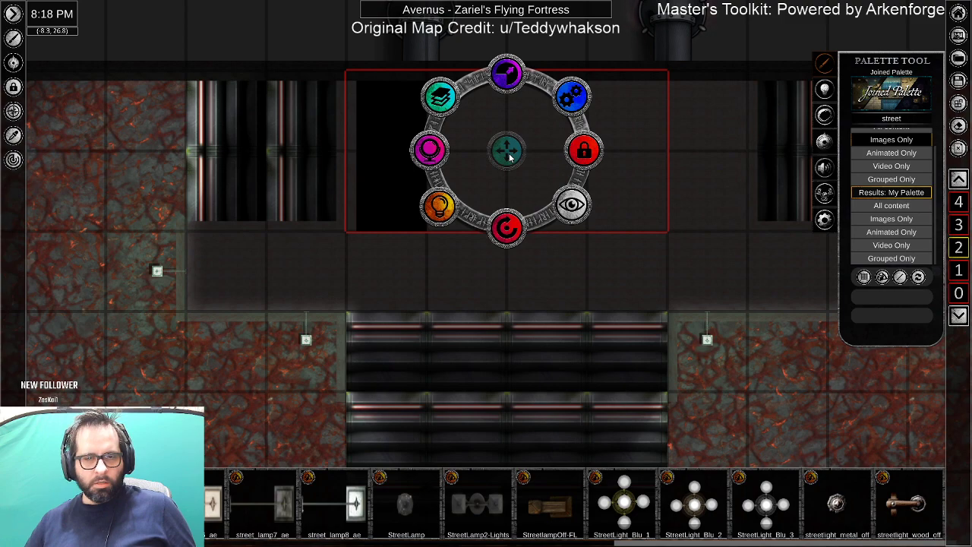
left_click(501, 183)
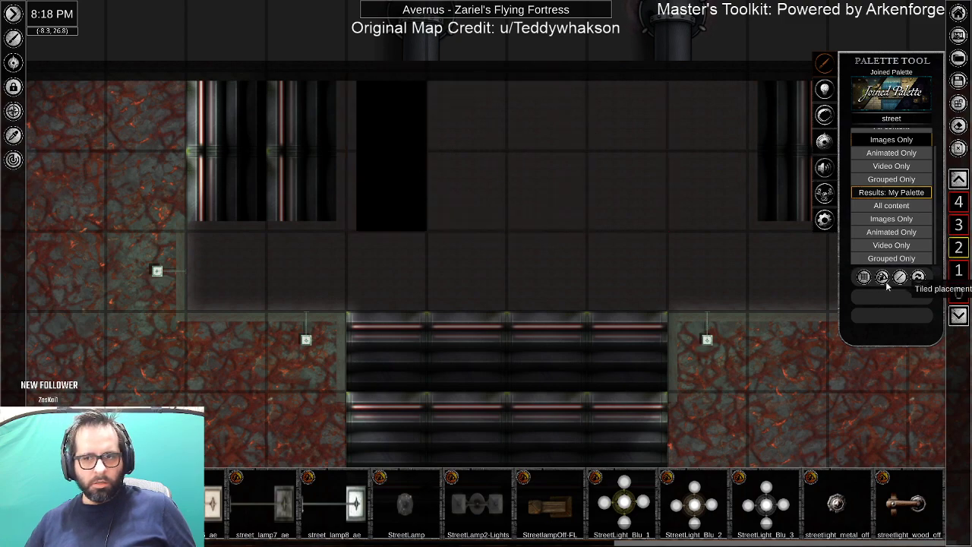
left_click(919, 277)
left_click(383, 193)
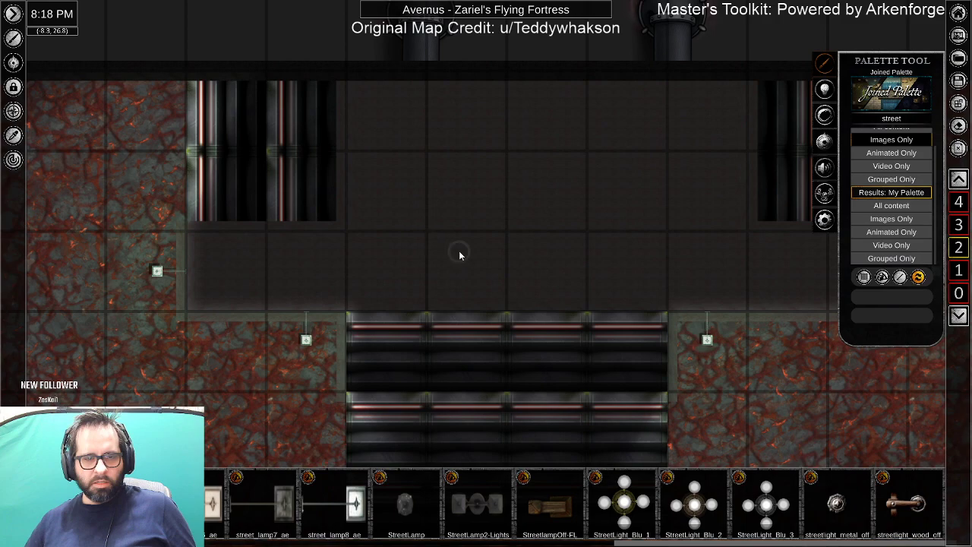
Send the lamp in the middle of level 2's red floor down to level 1.
scroll(438, 306, "down", 5)
scroll(437, 307, "down", 3)
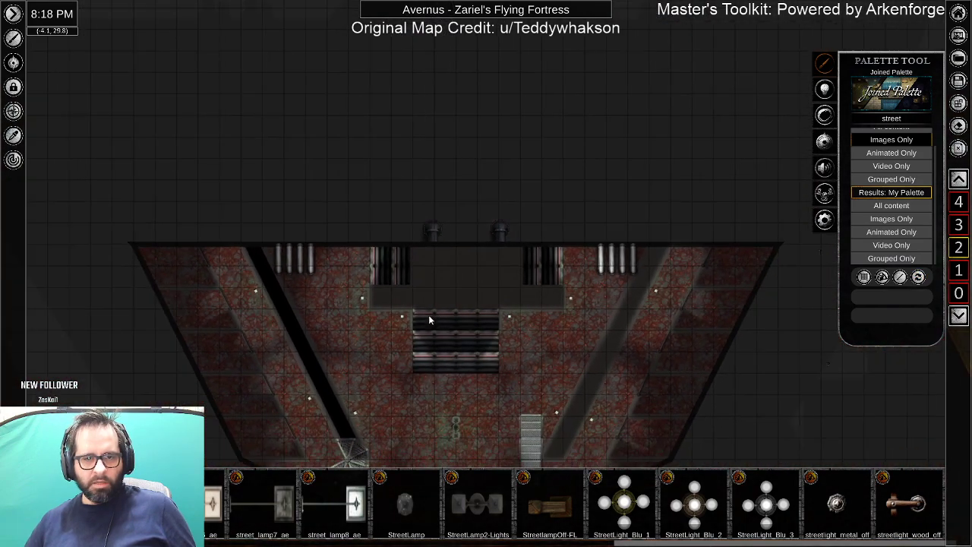
left_click_drag(423, 369, 427, 237)
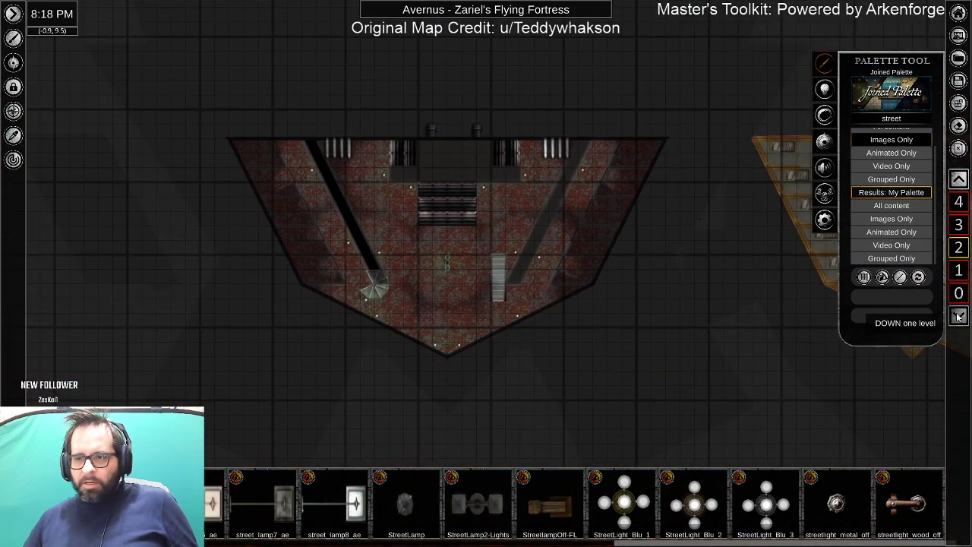
right_click(447, 262)
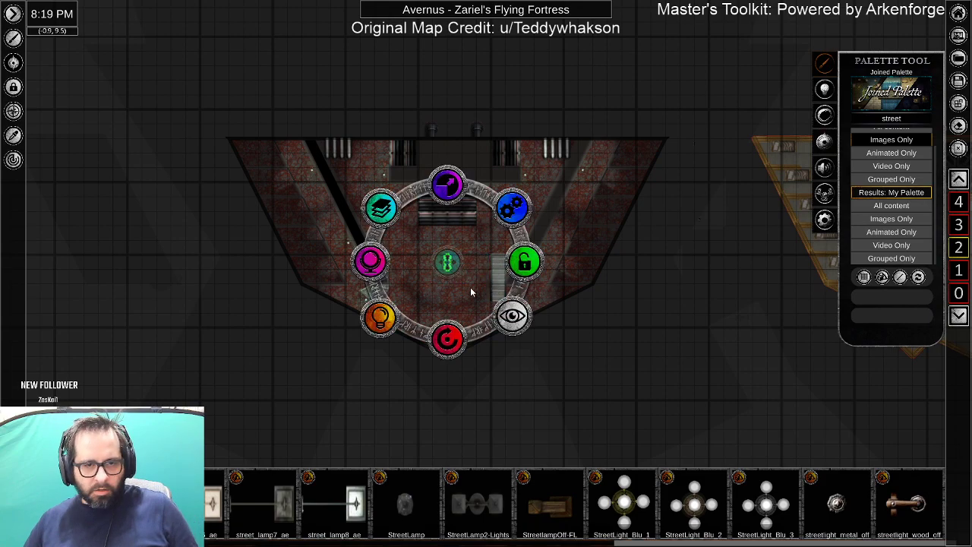
left_click(381, 209)
left_click(447, 343)
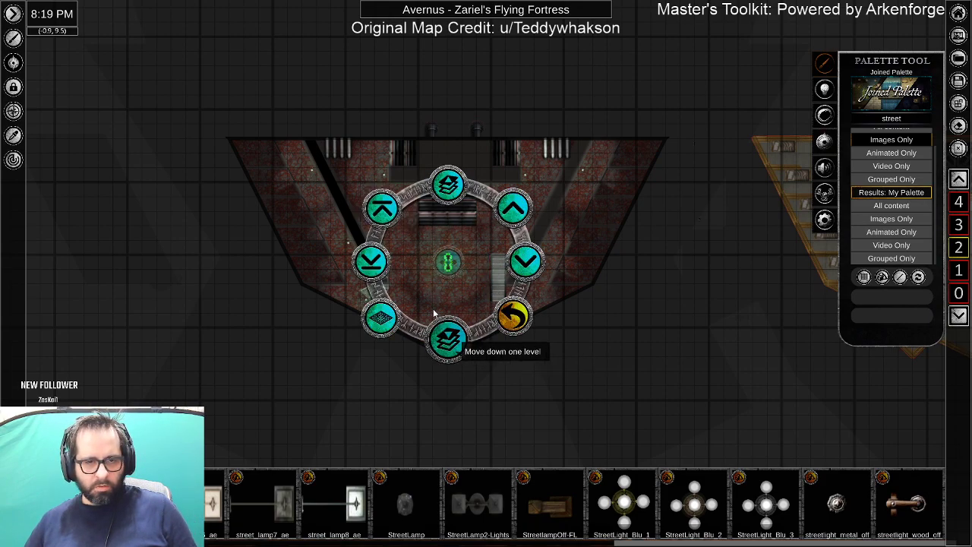
Place the lamp at the centre of level 1's grey floor, just below the red planks, and rotate it to lie horizontally.
scroll(468, 286, "up", 6)
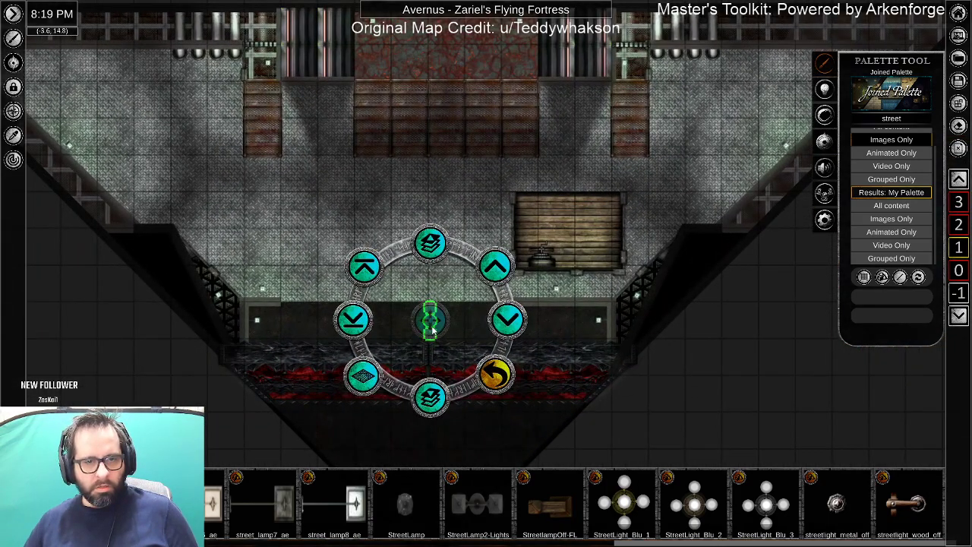
left_click_drag(427, 319, 427, 192)
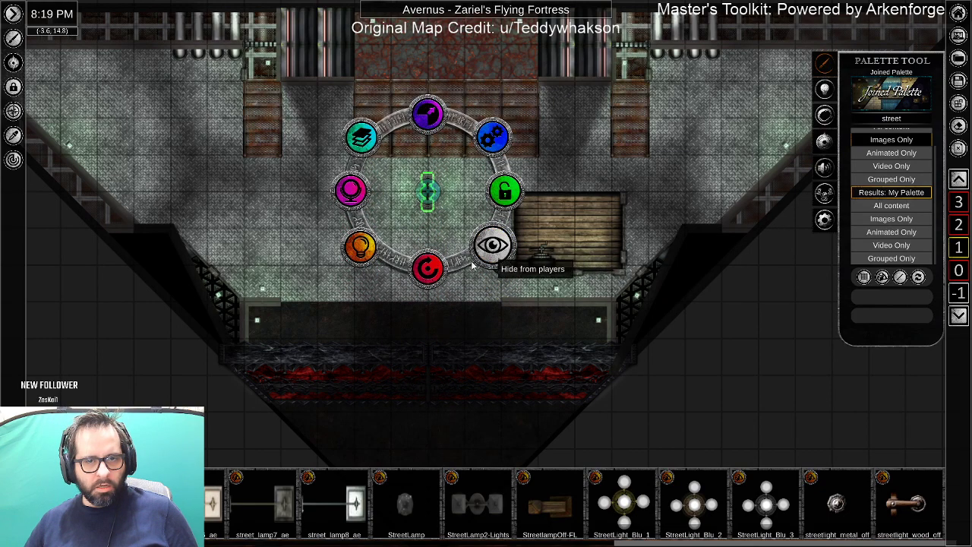
left_click_drag(503, 217, 506, 208)
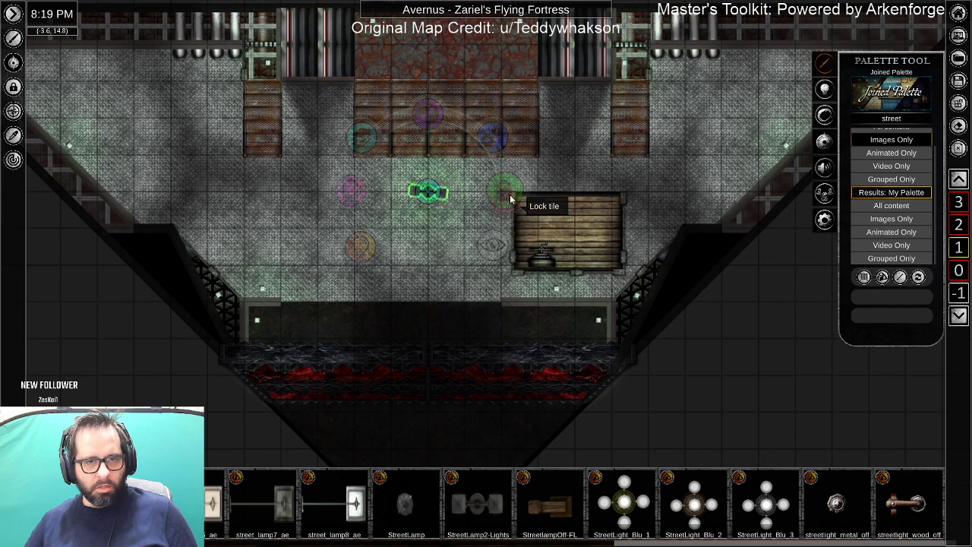
Send the horizontal lamp down from level 1 to level 0's grated floor.
left_click(361, 137)
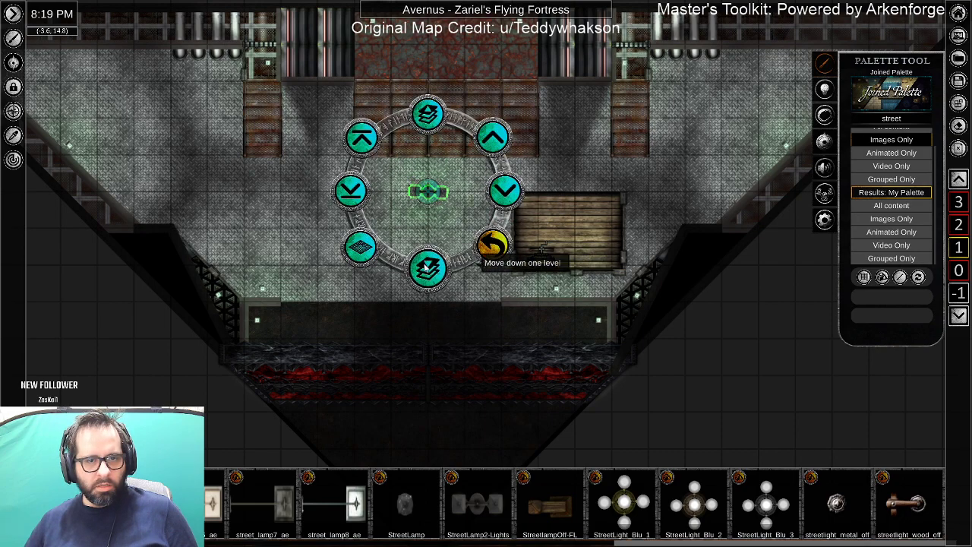
left_click(478, 290)
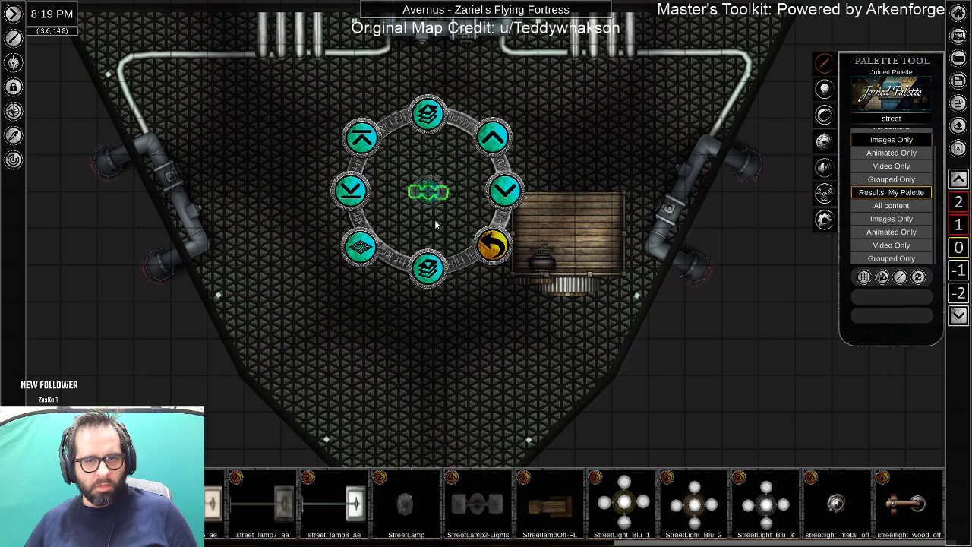
scroll(597, 294, "down", 1)
left_click_drag(608, 297, 643, 406)
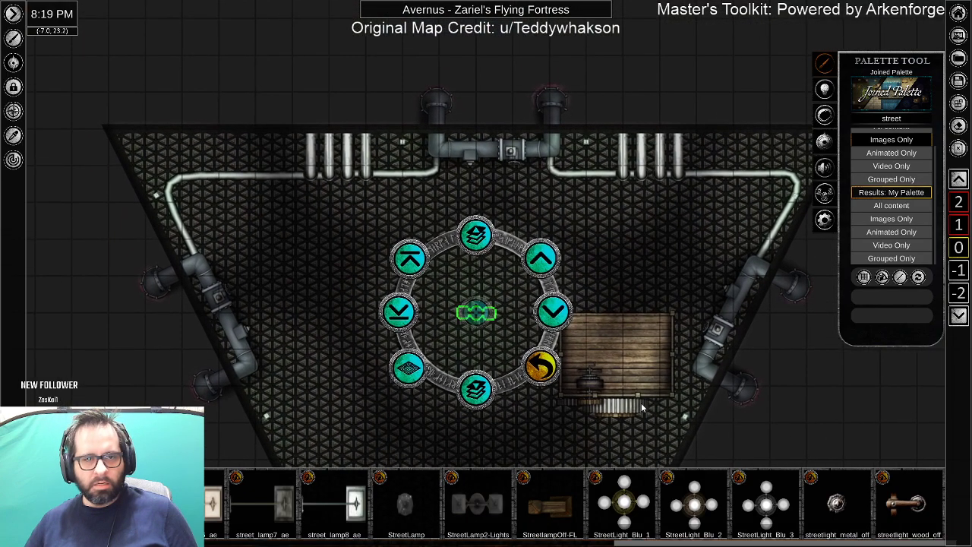
left_click(643, 406)
Shift the lamp on level 0 slightly downward so it sits level with the wooden platform.
scroll(562, 395, "down", 1)
scroll(506, 370, "down", 3)
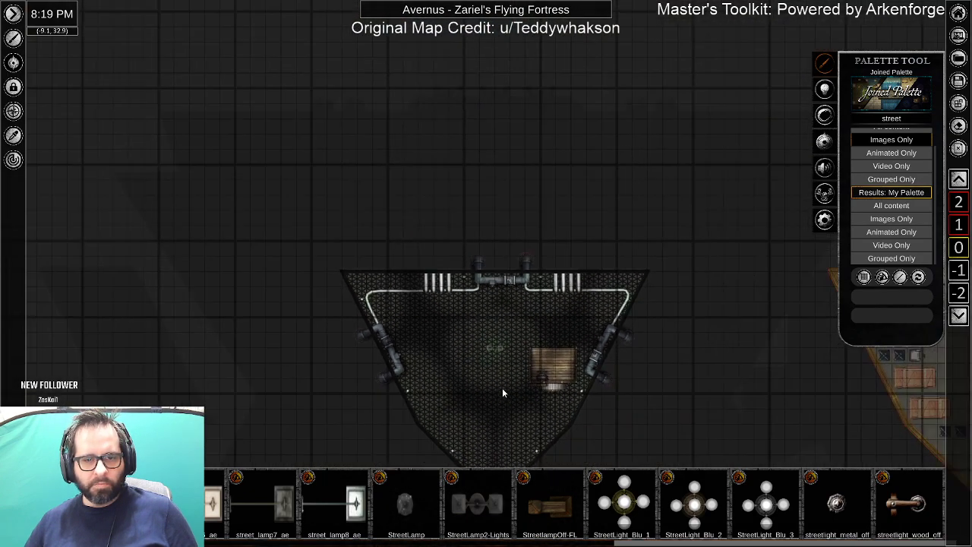
left_click_drag(504, 398, 489, 279)
right_click(483, 239)
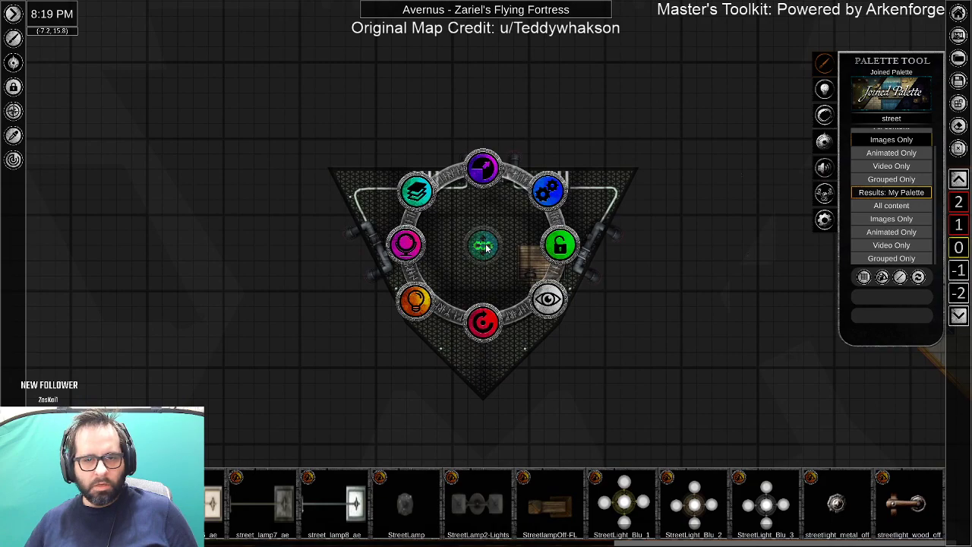
left_click_drag(484, 260, 486, 268)
left_click(506, 286)
Draw a dynamic lighting barrier along the large dark pipe on the right side of level 0, from its upper to lower opening.
scroll(505, 287, "up", 5)
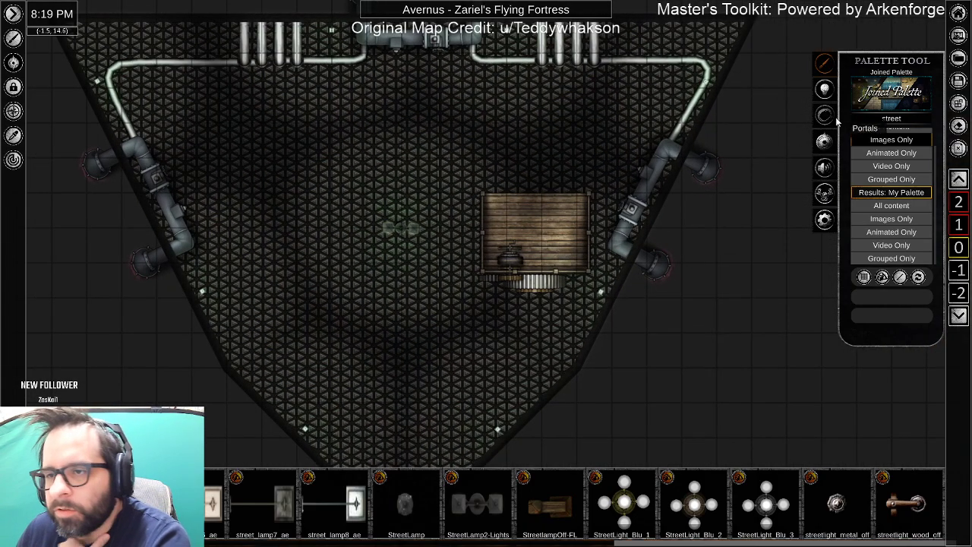
double_click(889, 119)
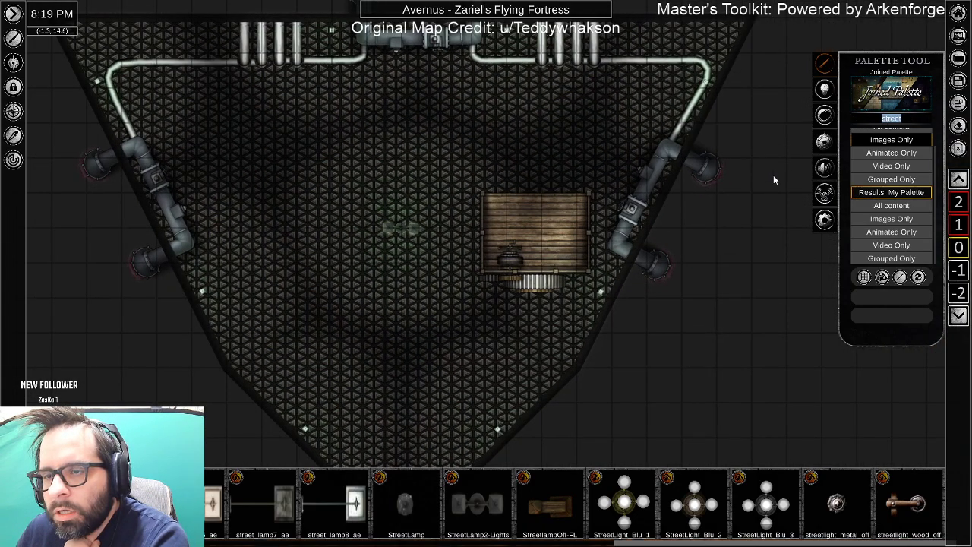
left_click(824, 89)
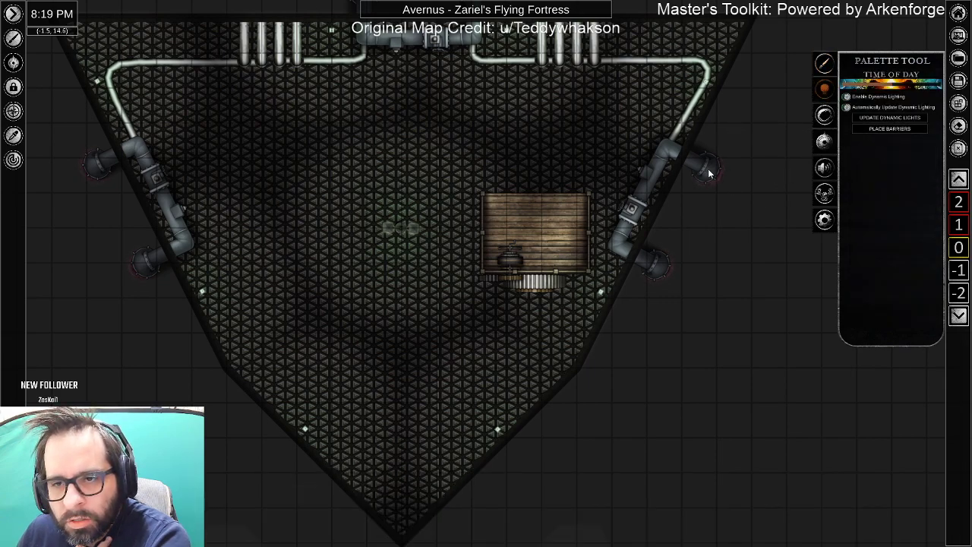
left_click_drag(709, 169, 618, 247)
left_click(617, 247)
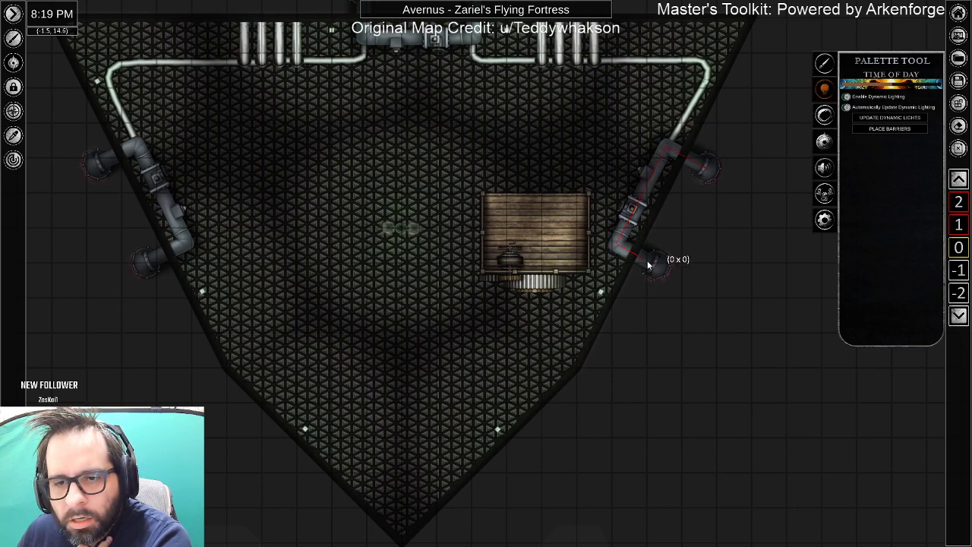
left_click(657, 271)
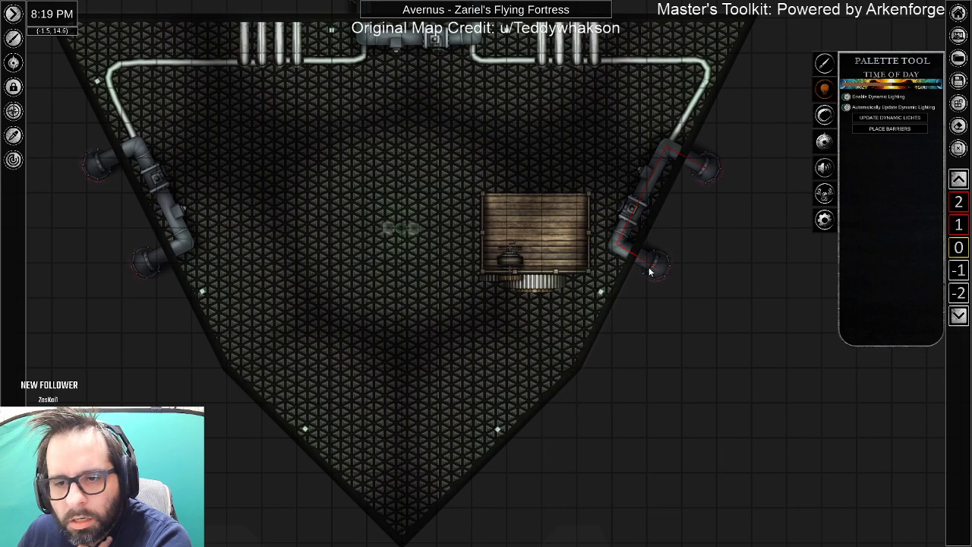
Draw a dynamic lighting barrier along the large dark pipe on the left side of level 0, from its lower to upper opening.
left_click_drag(306, 279, 590, 306)
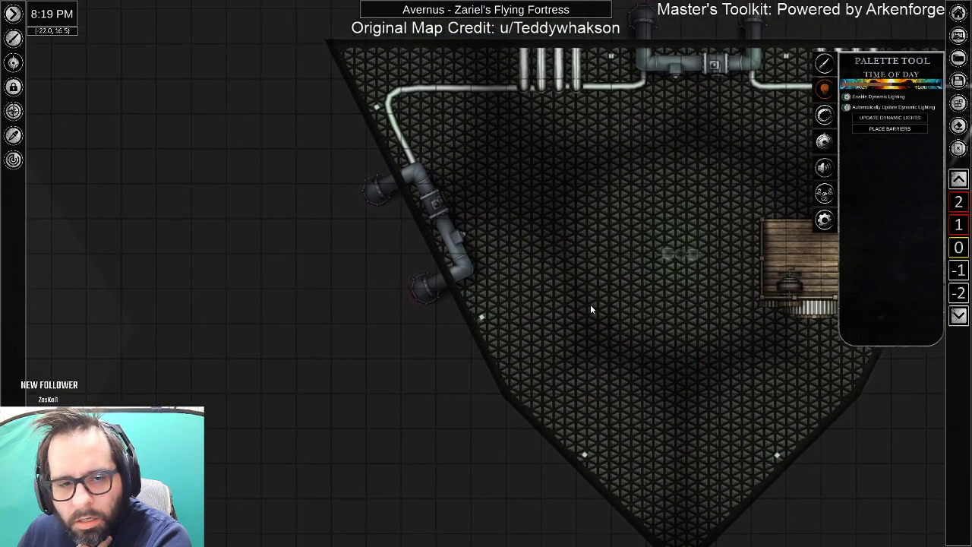
left_click(422, 290)
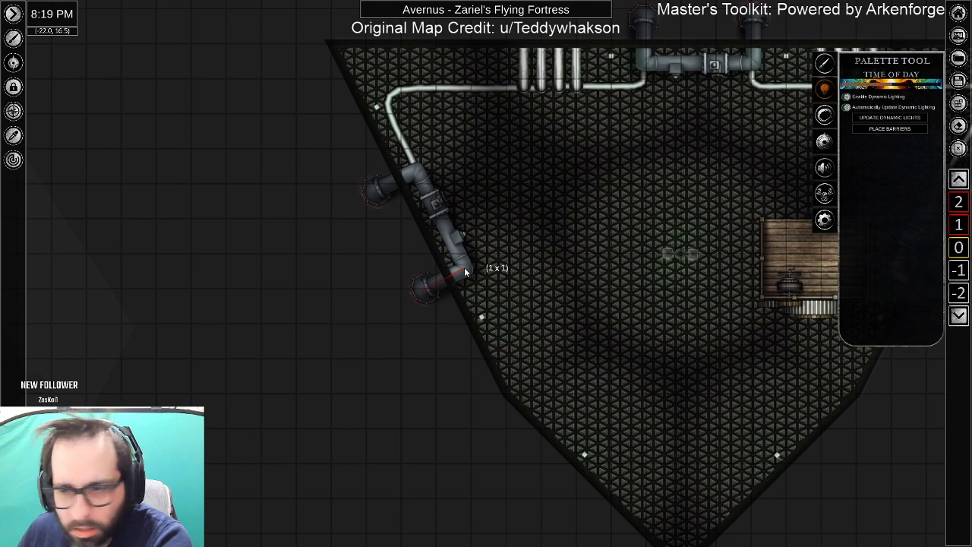
left_click(465, 267)
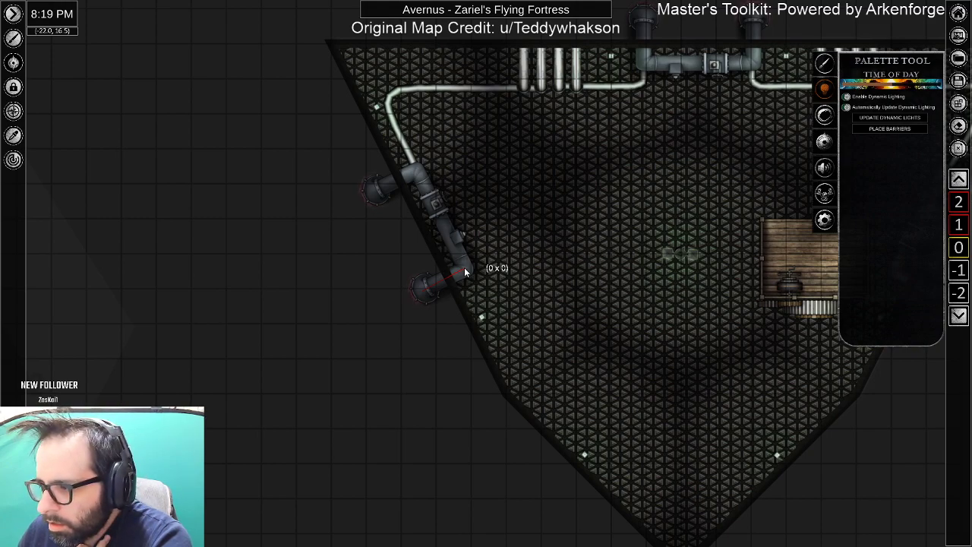
left_click(417, 170)
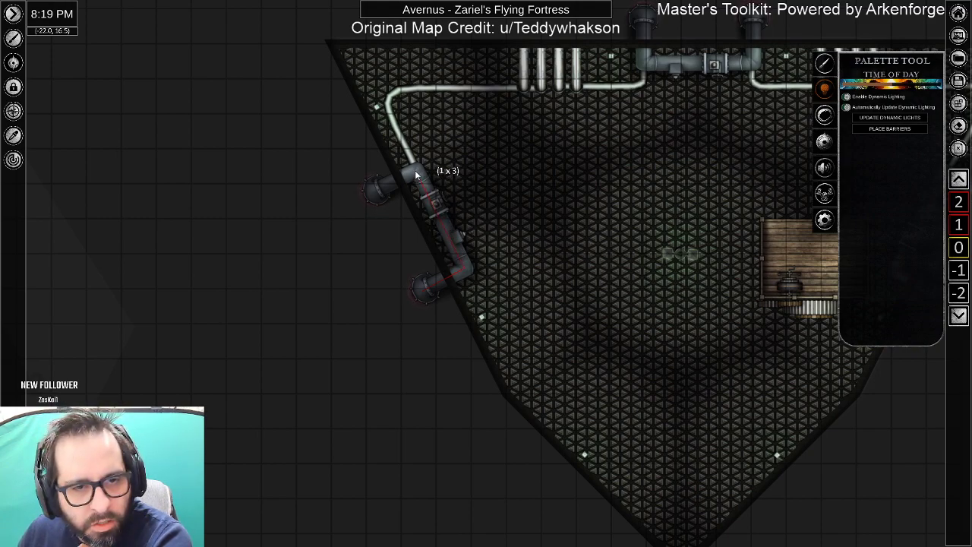
left_click(373, 196)
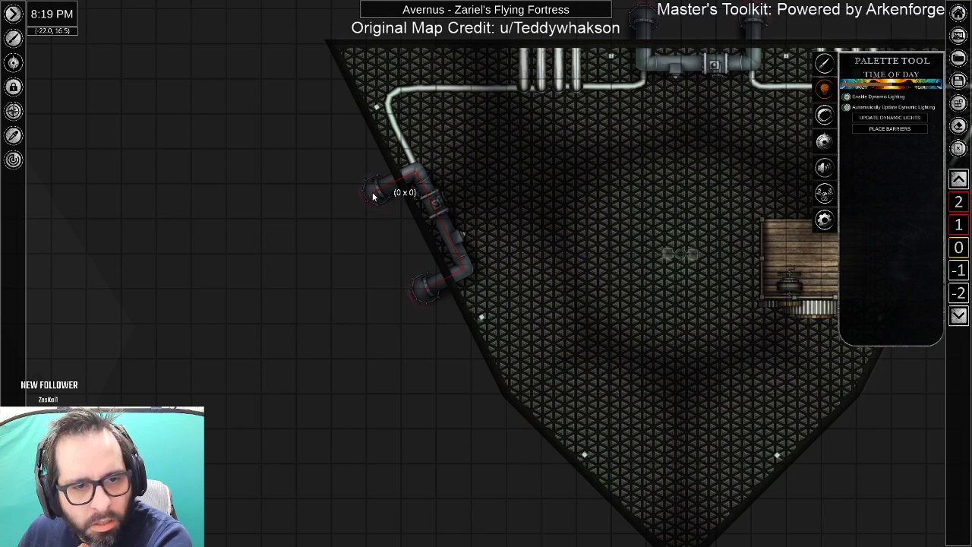
Draw a dynamic lighting barrier along the large dark pipe on level 0's top edge, from its left to right opening.
left_click_drag(543, 70, 368, 224)
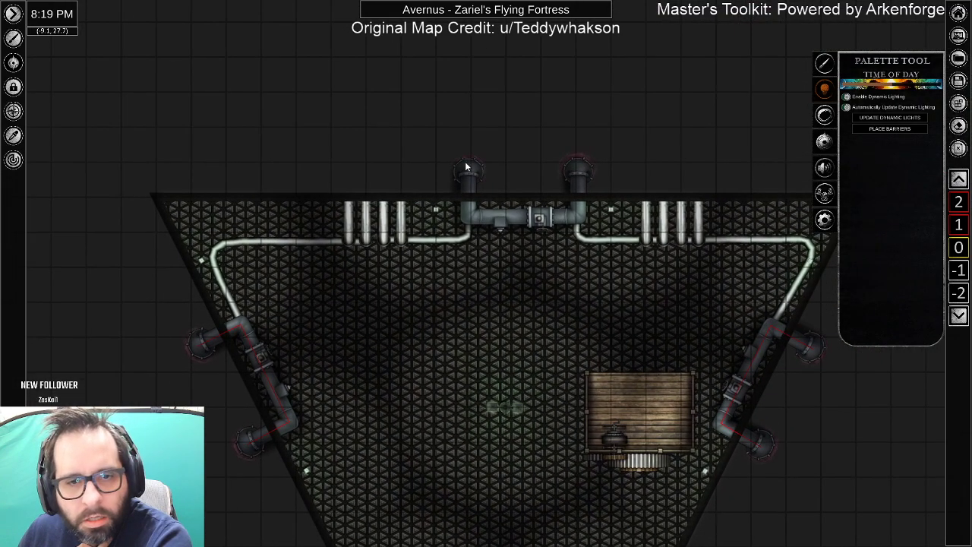
left_click(468, 166)
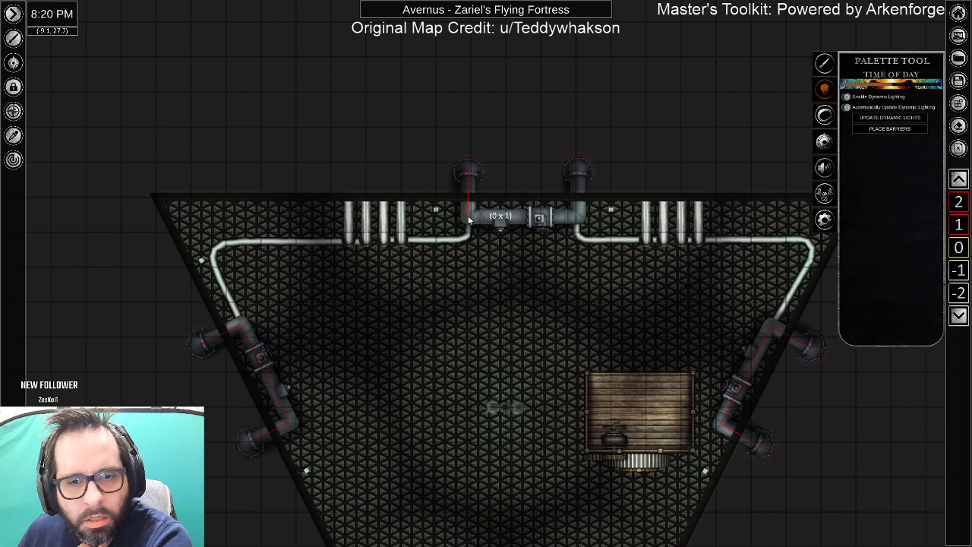
left_click(469, 218)
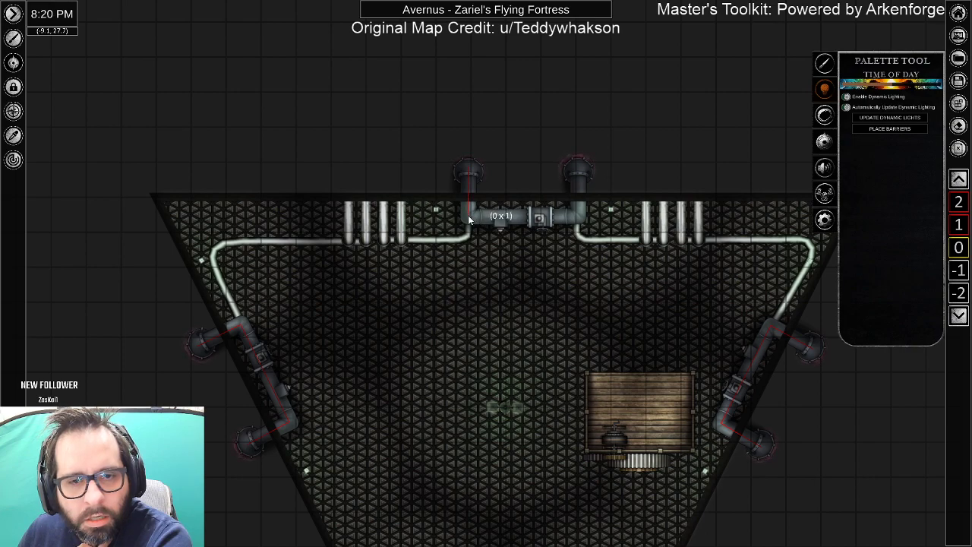
left_click(579, 217)
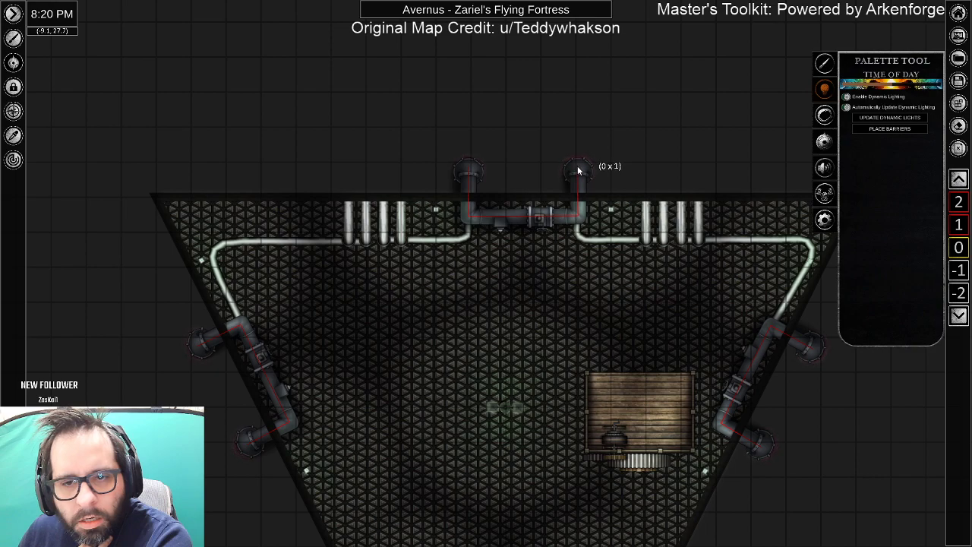
left_click(578, 165)
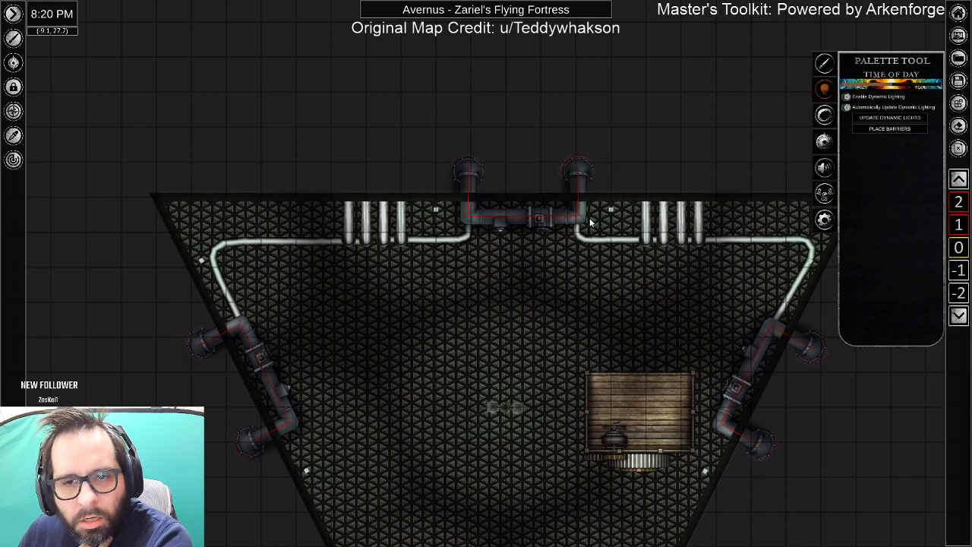
Save the map.
scroll(526, 360, "down", 5)
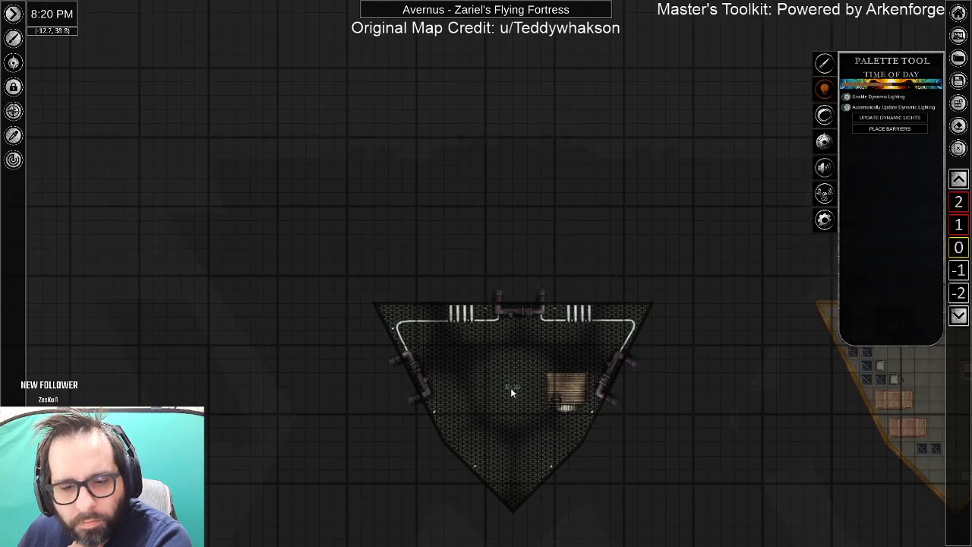
scroll(502, 433, "up", 5)
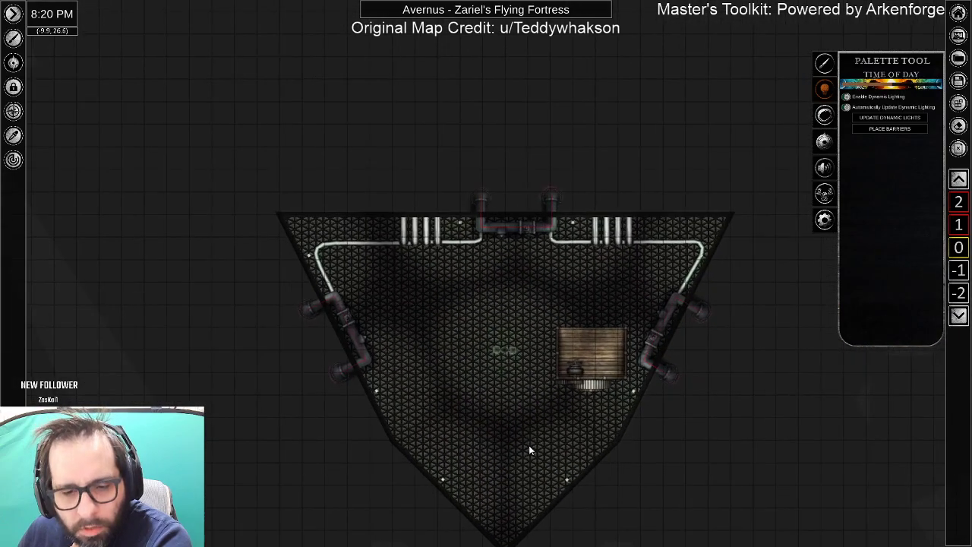
scroll(503, 384, "up", 2)
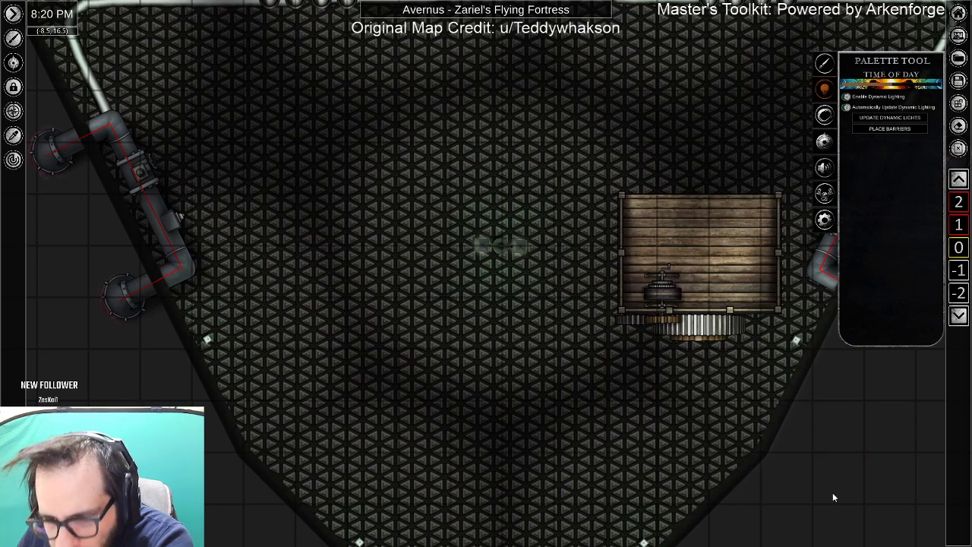
scroll(626, 454, "down", 3)
scroll(738, 434, "down", 4)
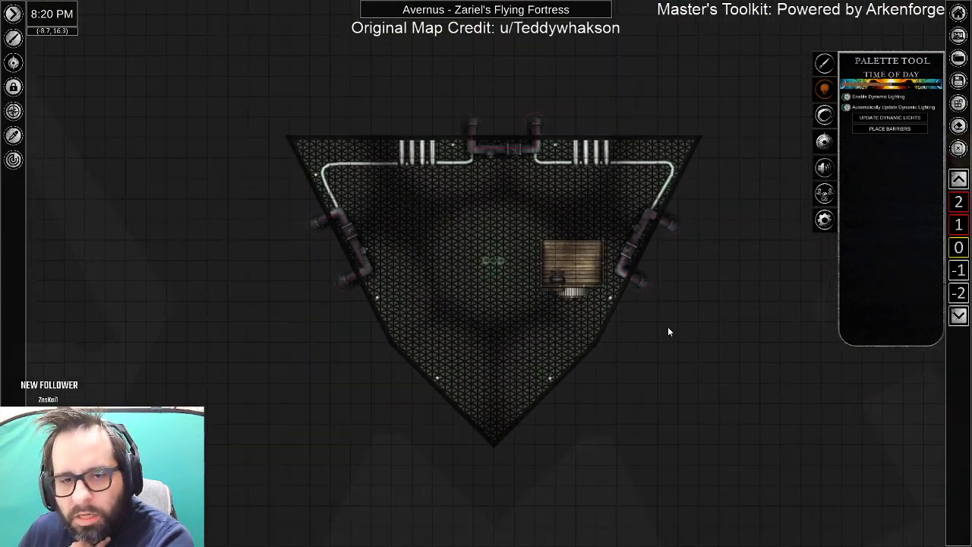
left_click(962, 84)
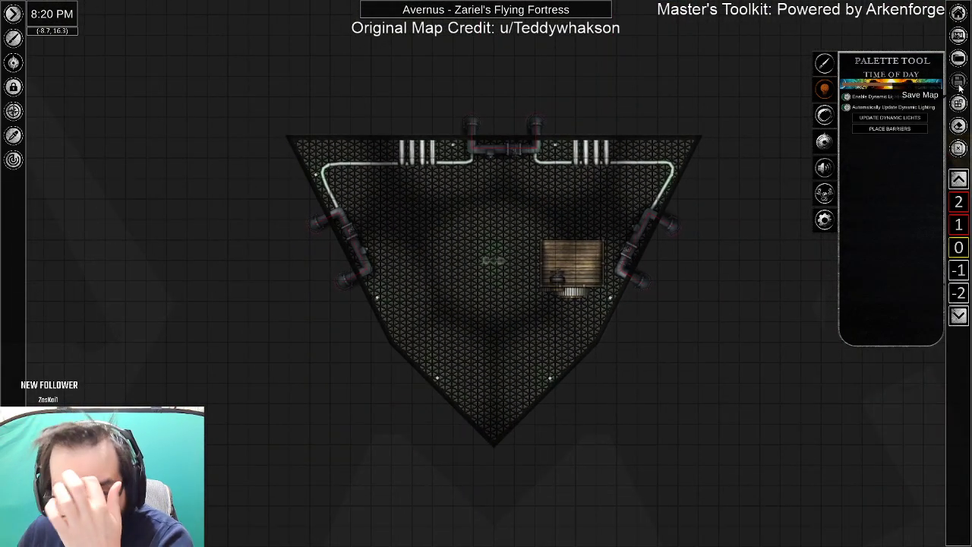
Select the stray objects scattered around the tan floor plan beside level 0 and delete them.
scroll(525, 370, "down", 5)
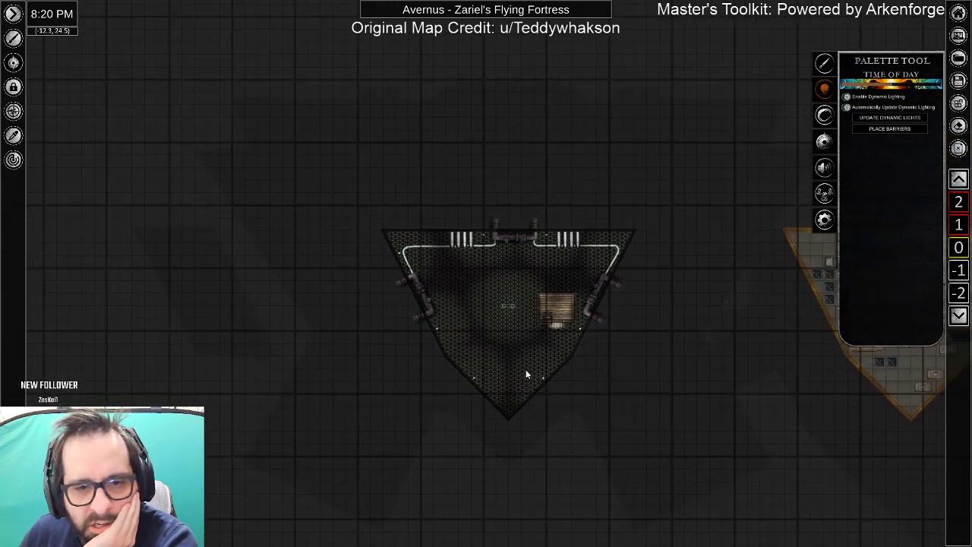
scroll(492, 374, "down", 2)
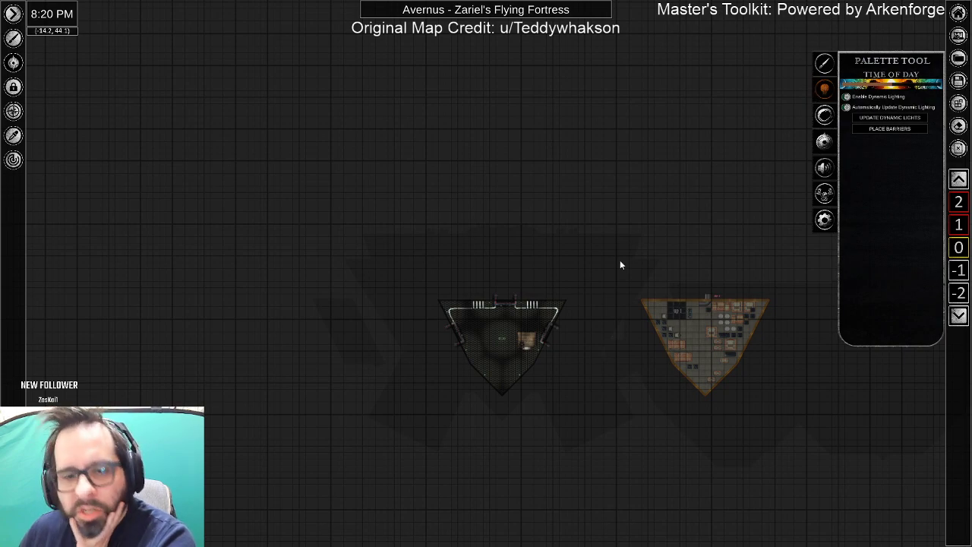
scroll(601, 370, "down", 2)
left_click_drag(627, 390, 629, 303)
left_click_drag(660, 222, 717, 338)
left_click_drag(689, 263, 608, 329)
scroll(653, 355, "up", 3)
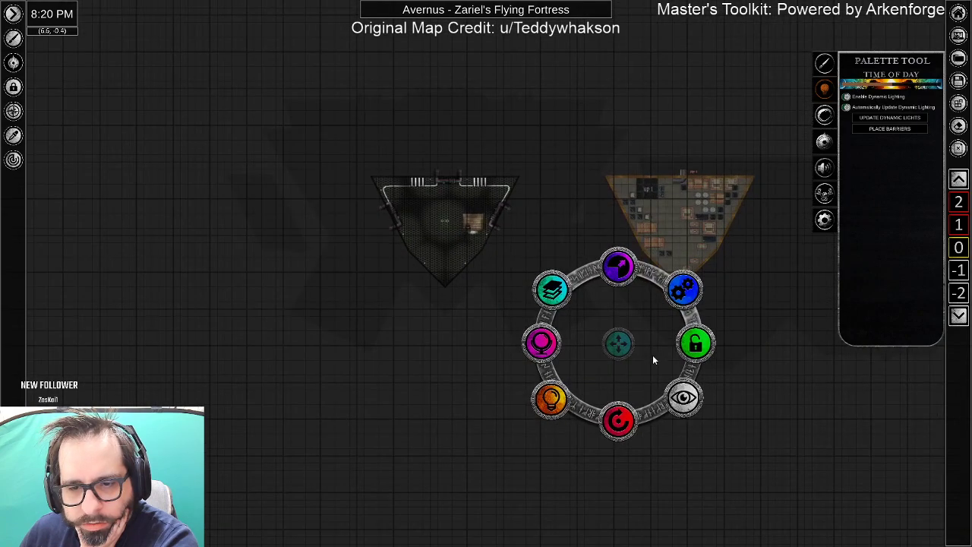
scroll(633, 373, "up", 2)
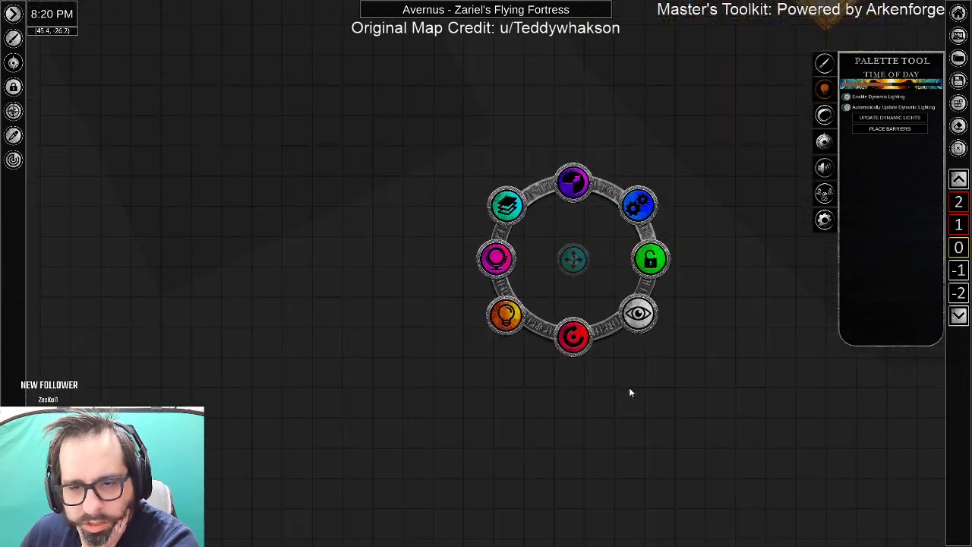
scroll(631, 392, "down", 2)
scroll(770, 426, "down", 5)
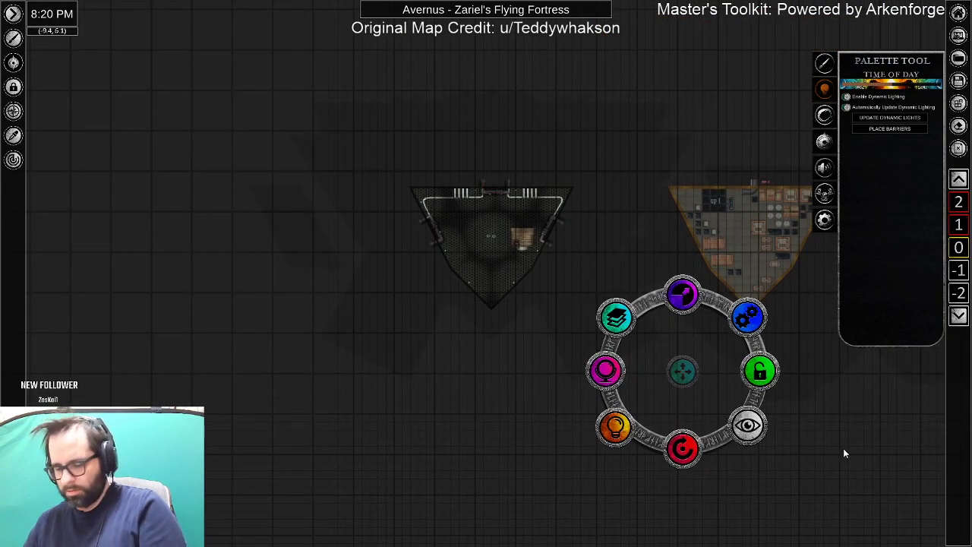
left_click_drag(878, 456, 614, 428)
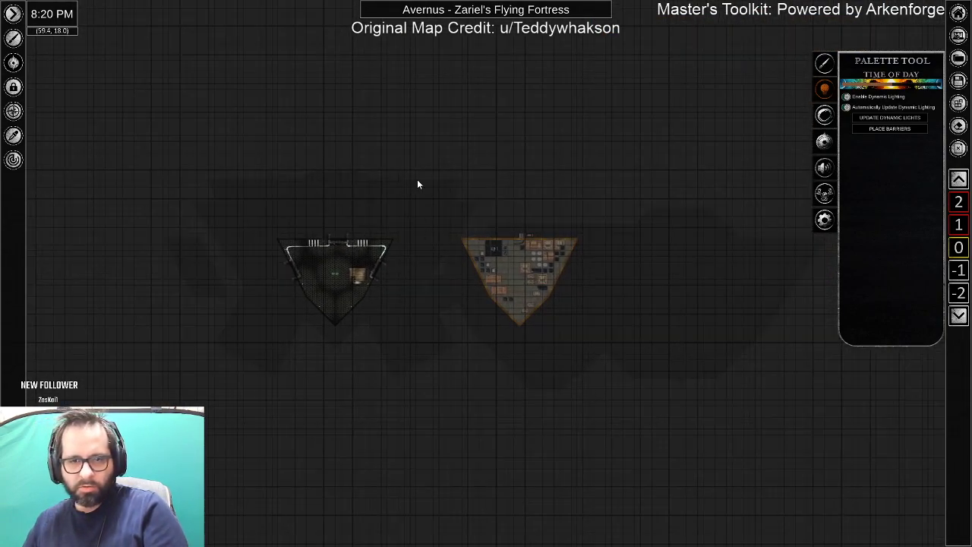
left_click_drag(408, 189, 906, 387)
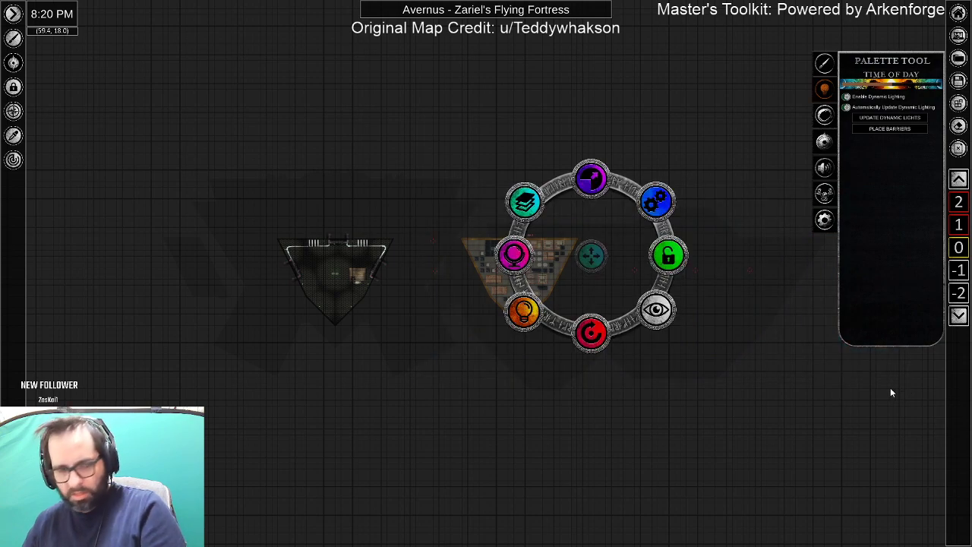
key("Delete")
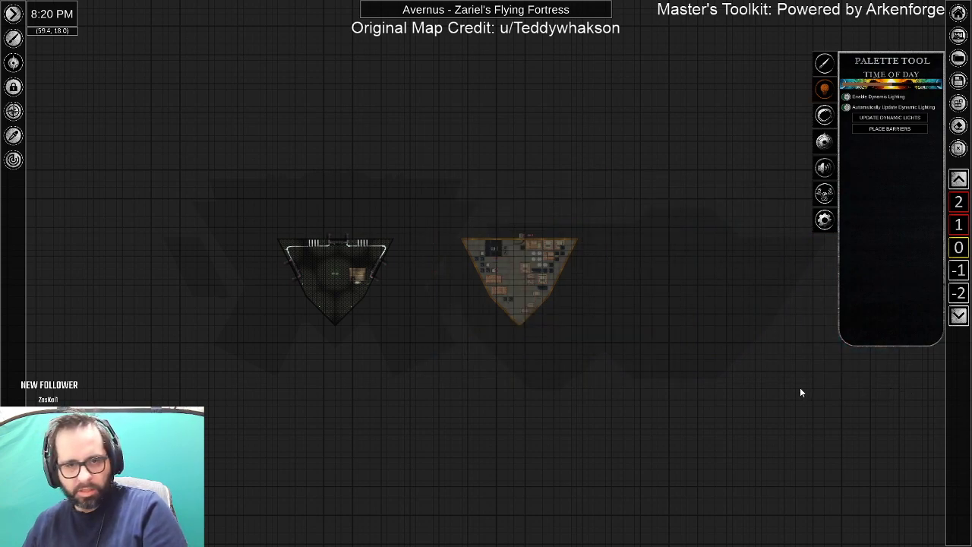
Move the tan floor plan up and farther to the right, well away from the level 0 map.
left_click(525, 278)
left_click_drag(514, 280, 574, 91)
left_click(392, 283)
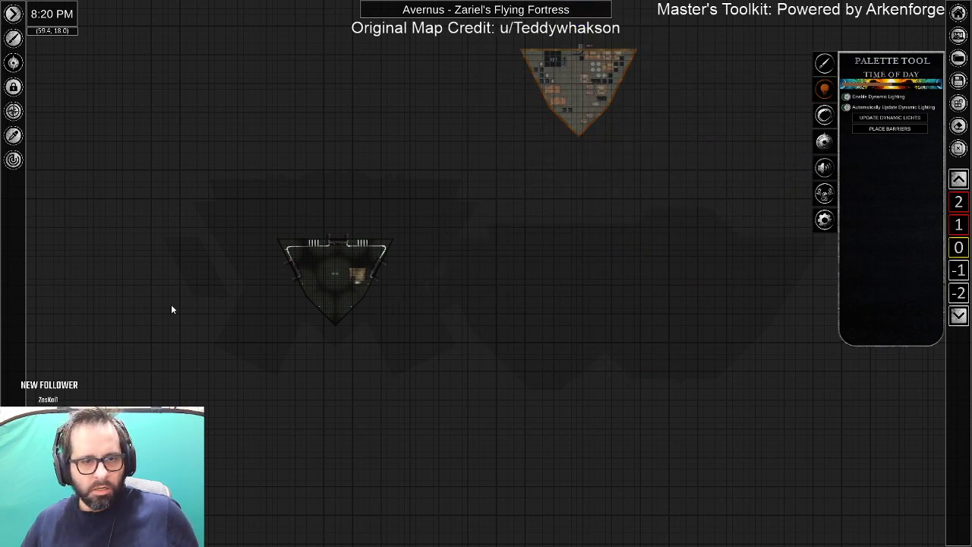
left_click_drag(168, 304, 386, 357)
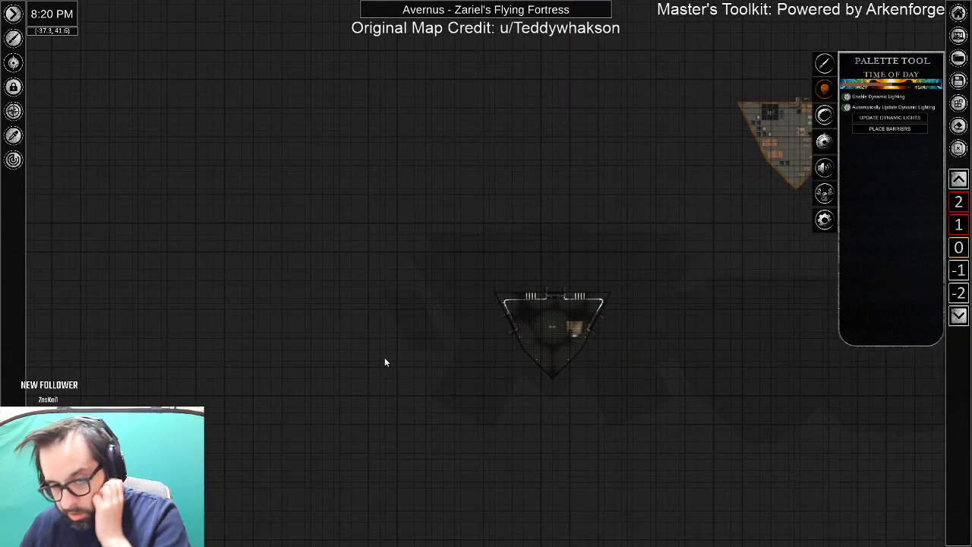
left_click(752, 148)
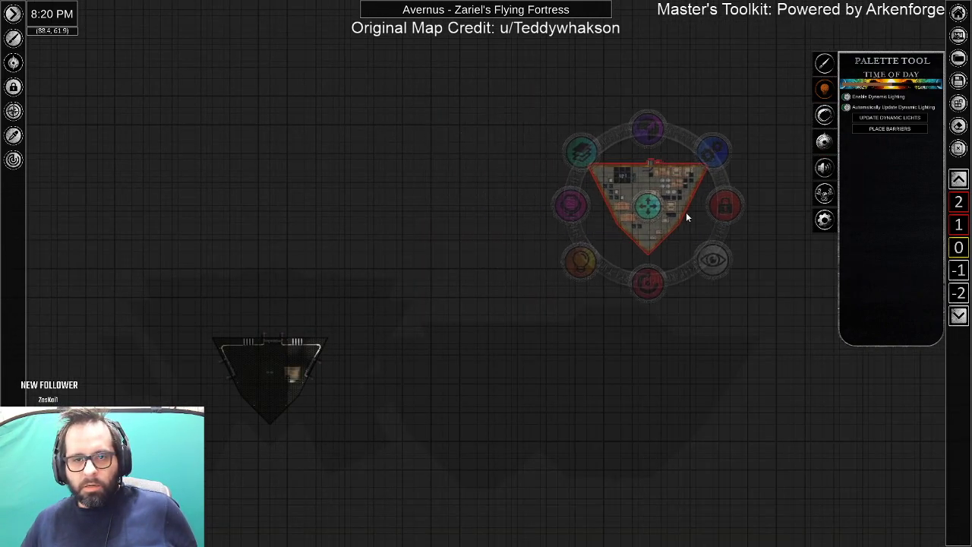
left_click_drag(669, 214, 816, 240)
left_click_drag(263, 371, 499, 252)
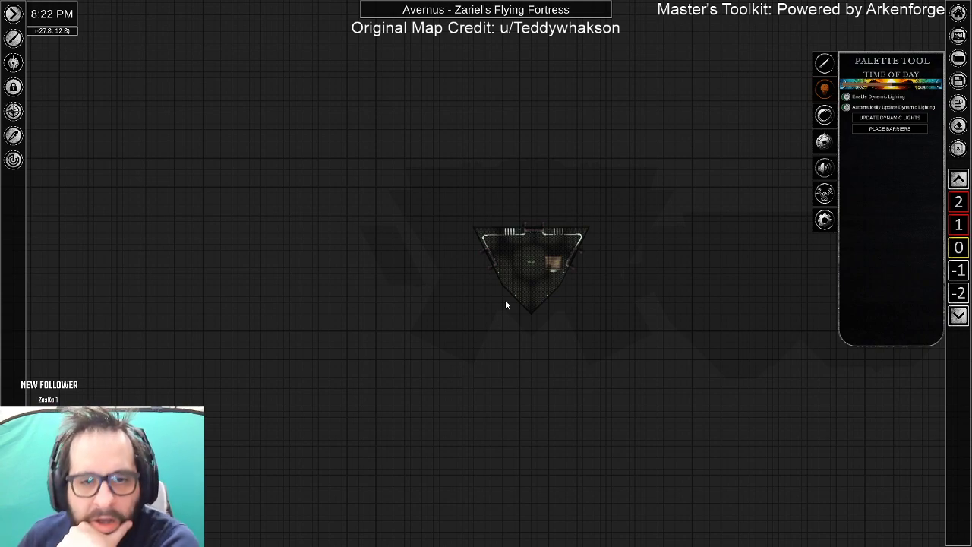
scroll(491, 354, "up", 3)
scroll(491, 354, "down", 3)
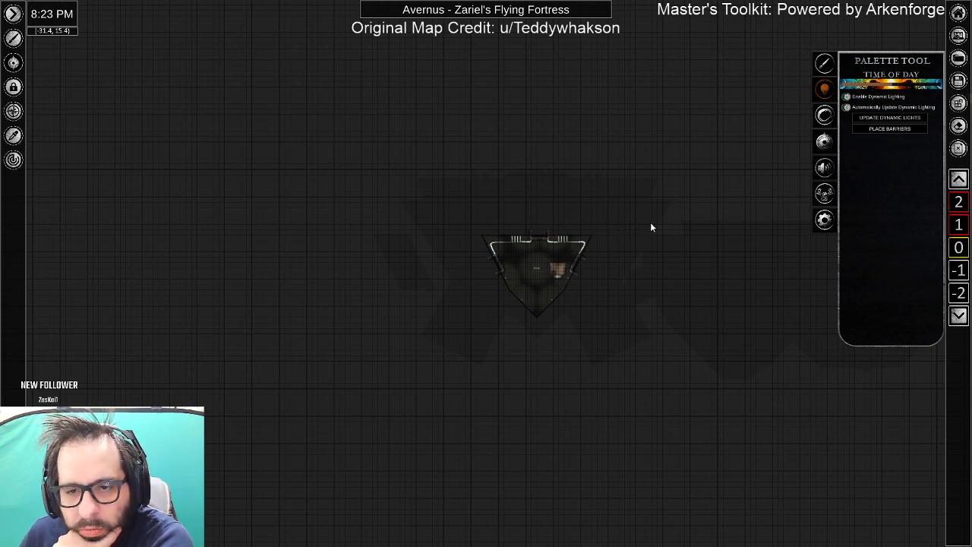
scroll(664, 225, "up", 3)
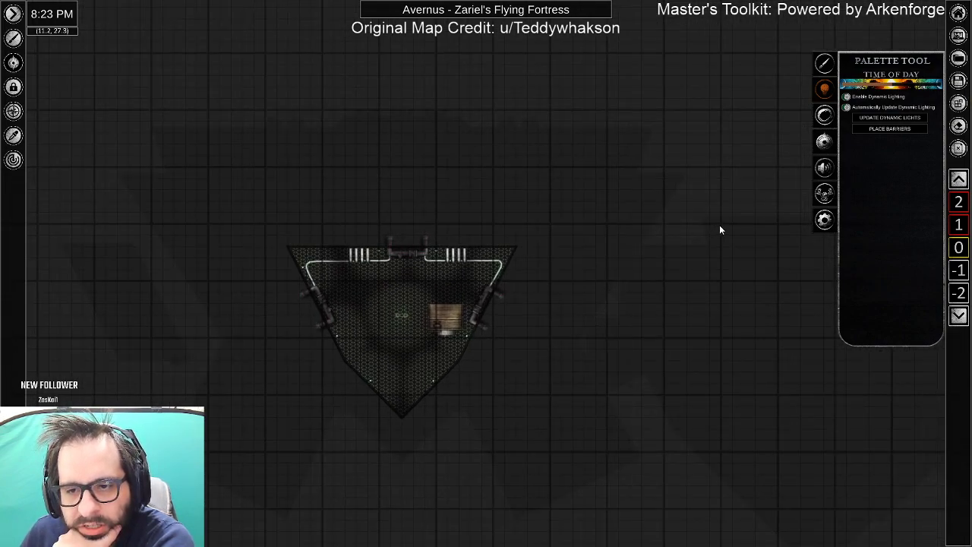
scroll(722, 228, "down", 5)
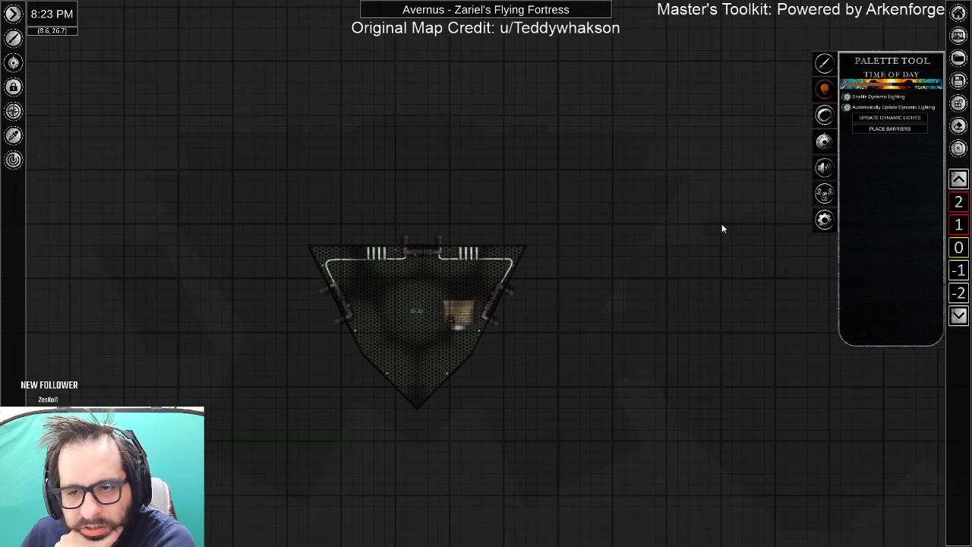
scroll(723, 228, "down", 1)
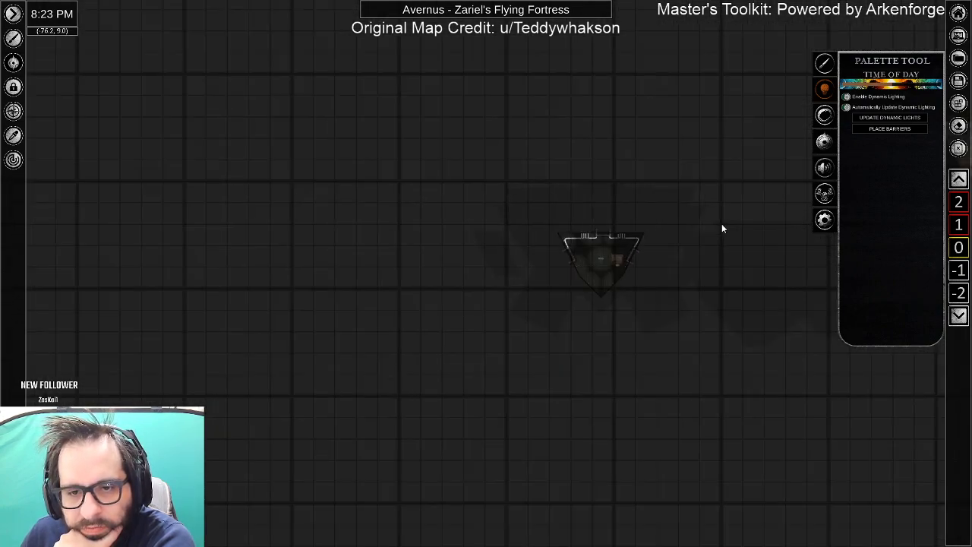
scroll(722, 227, "down", 2)
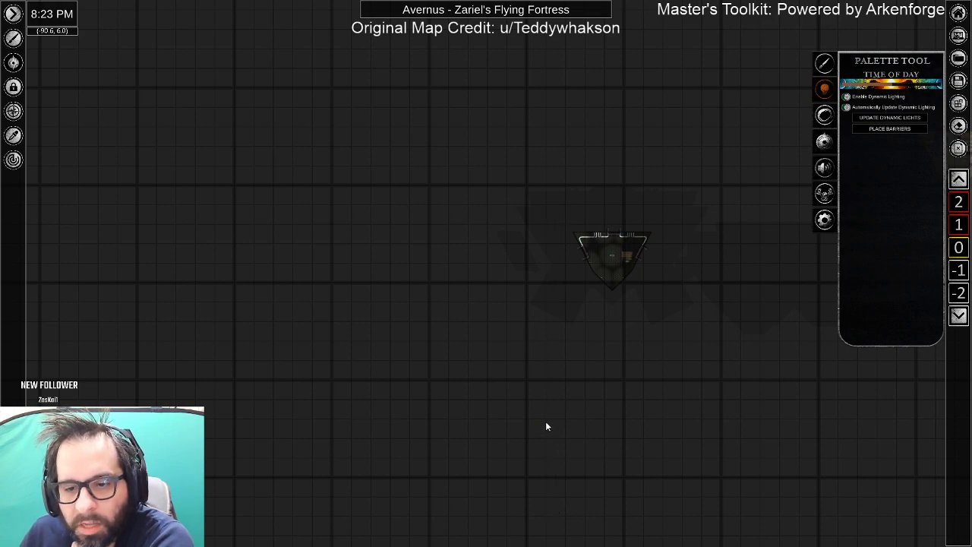
Search the object palette for "water" and limit the results to animated assets.
left_click(825, 63)
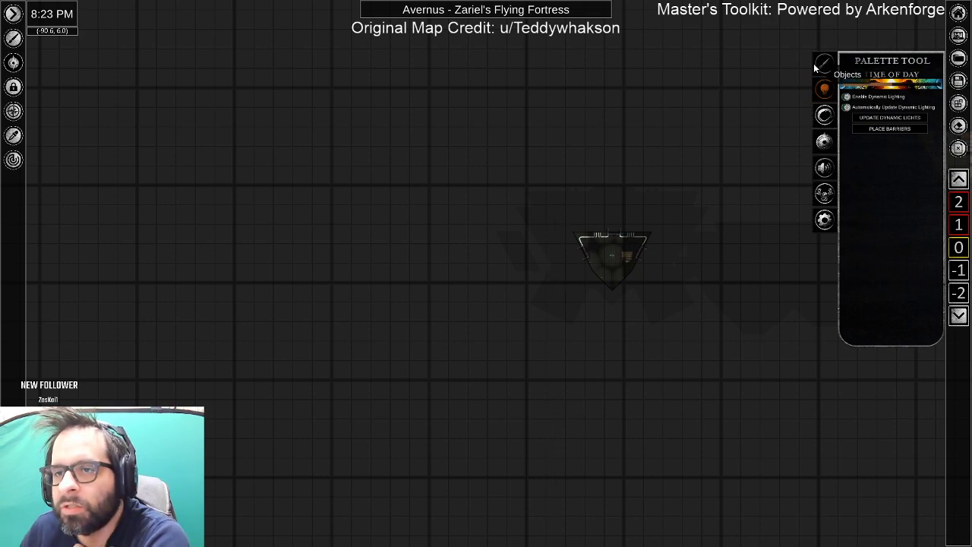
left_click(901, 119)
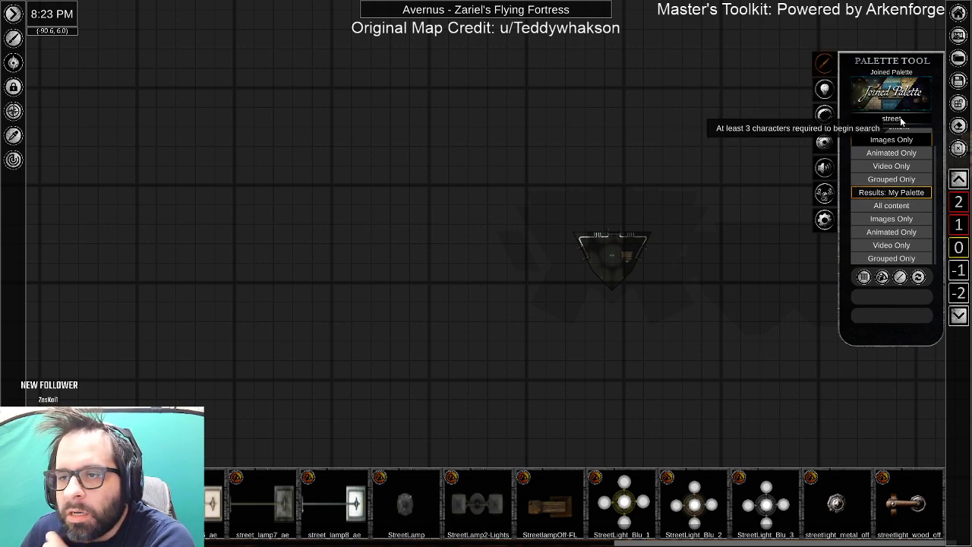
type("water")
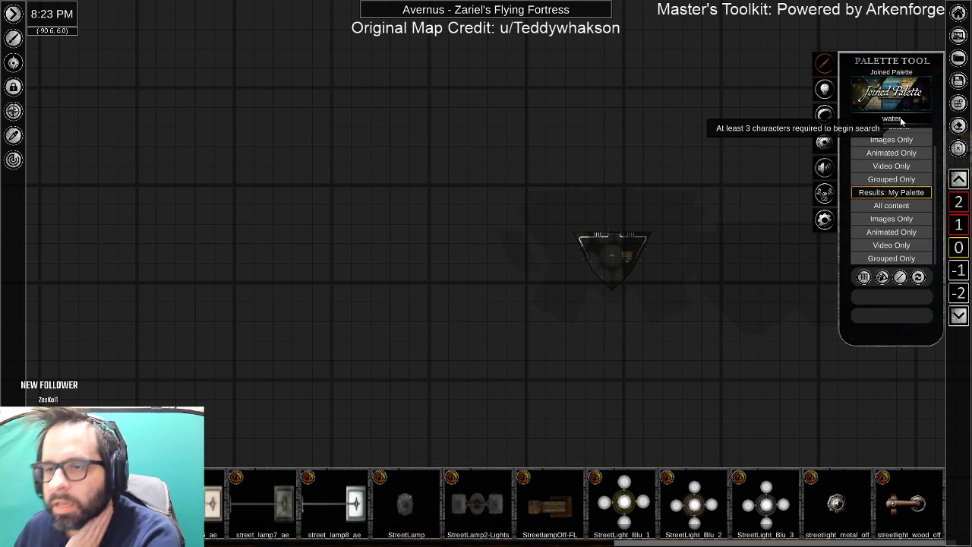
left_click(892, 153)
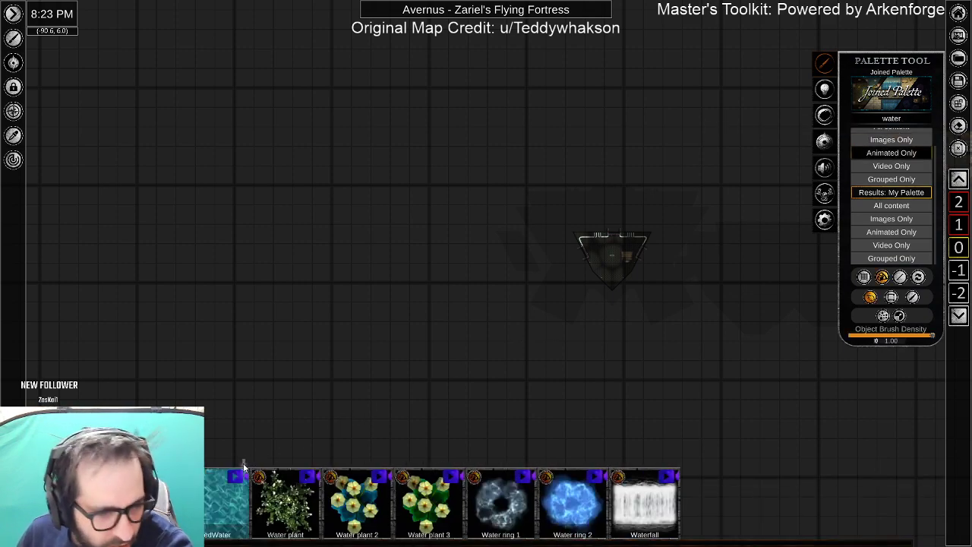
right_click(277, 418)
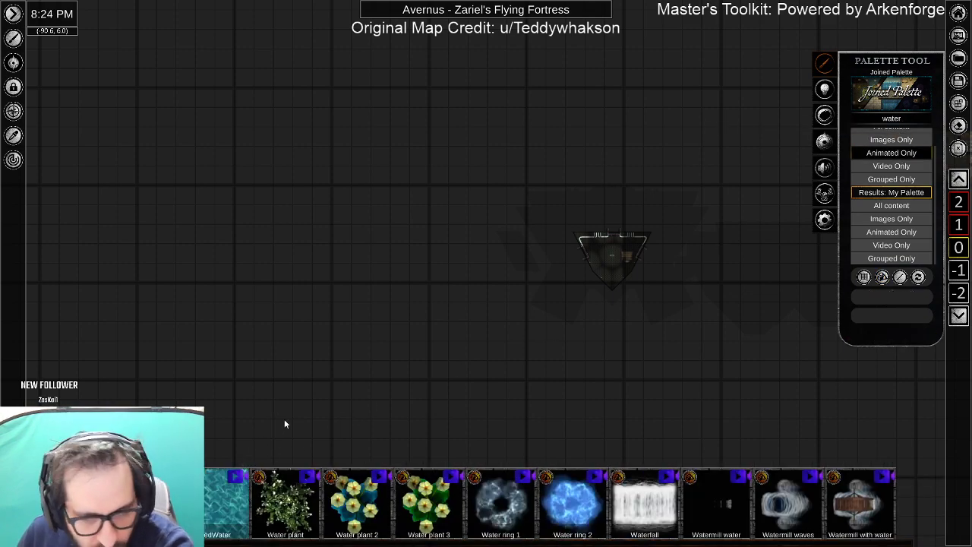
Fill a 50 x 75 rectangle around the level 0 floor plan with the animated teal water as terrain.
left_click(213, 514)
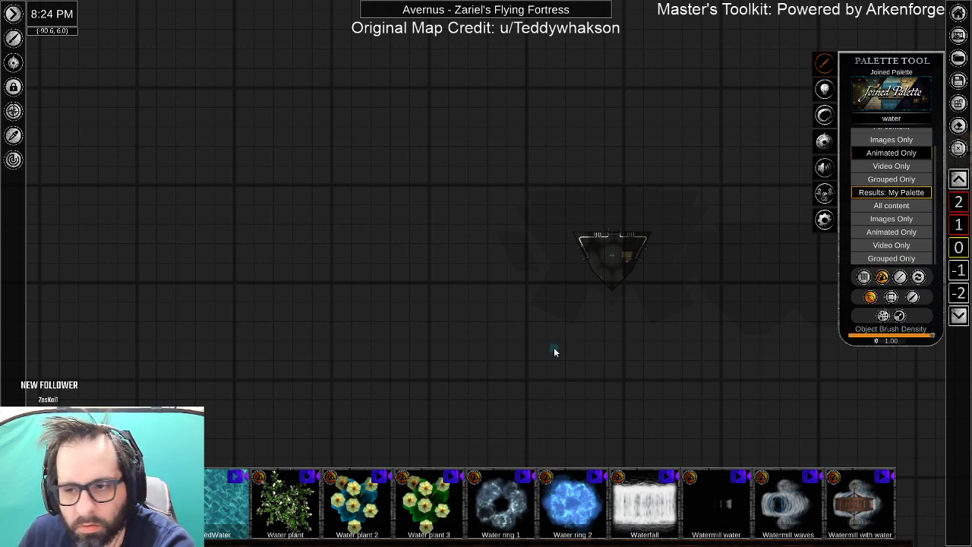
left_click(863, 277)
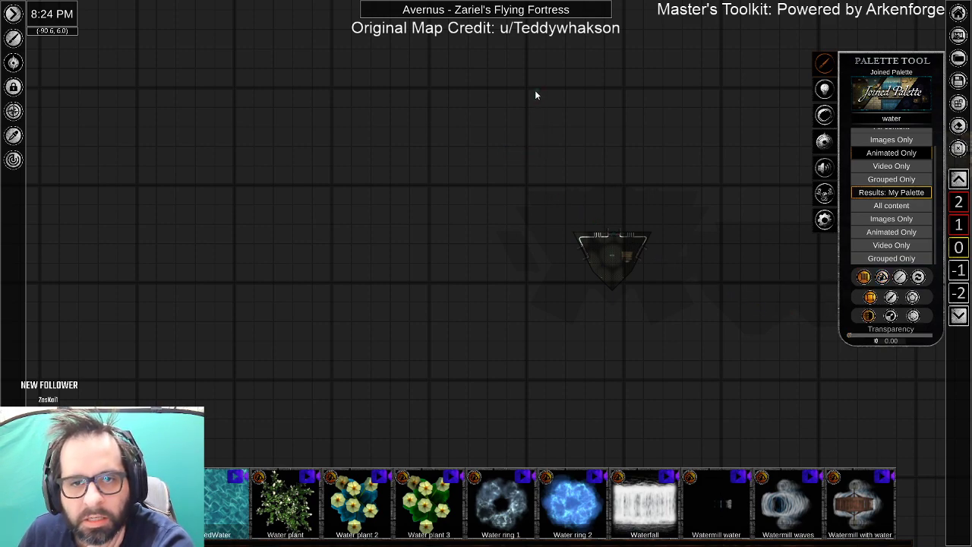
mouse_move(529, 90)
left_mouse_down()
mouse_move(629, 210)
mouse_move(718, 378)
left_mouse_up()
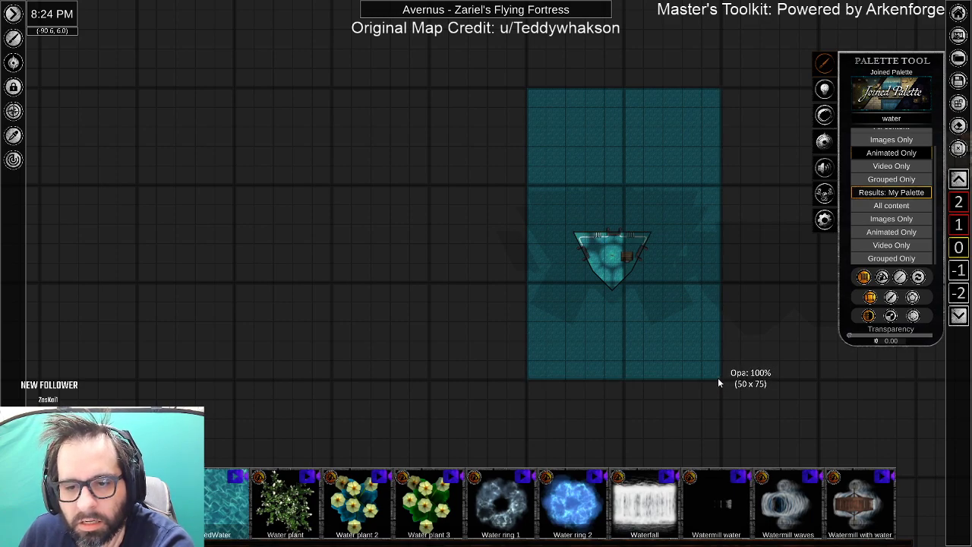
scroll(639, 350, "up", 5)
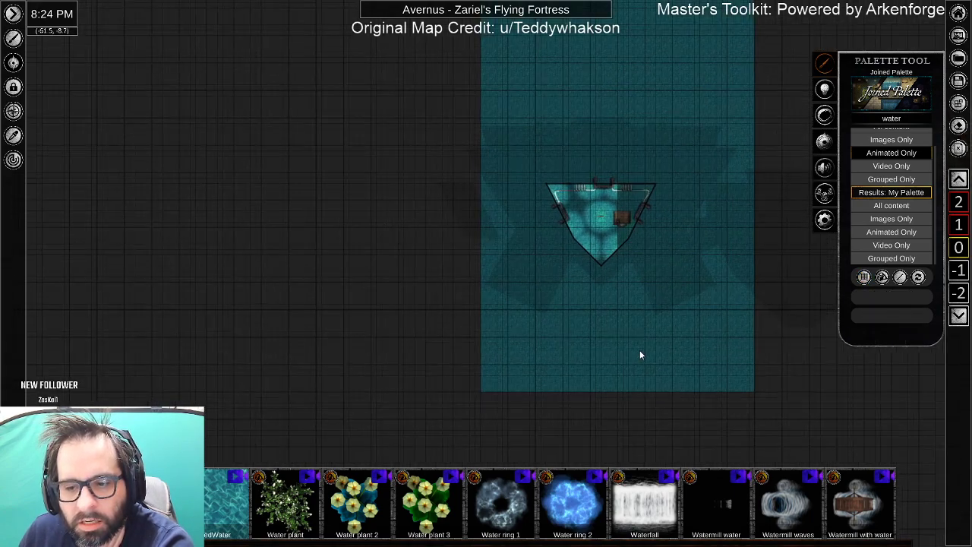
scroll(649, 347, "up", 5)
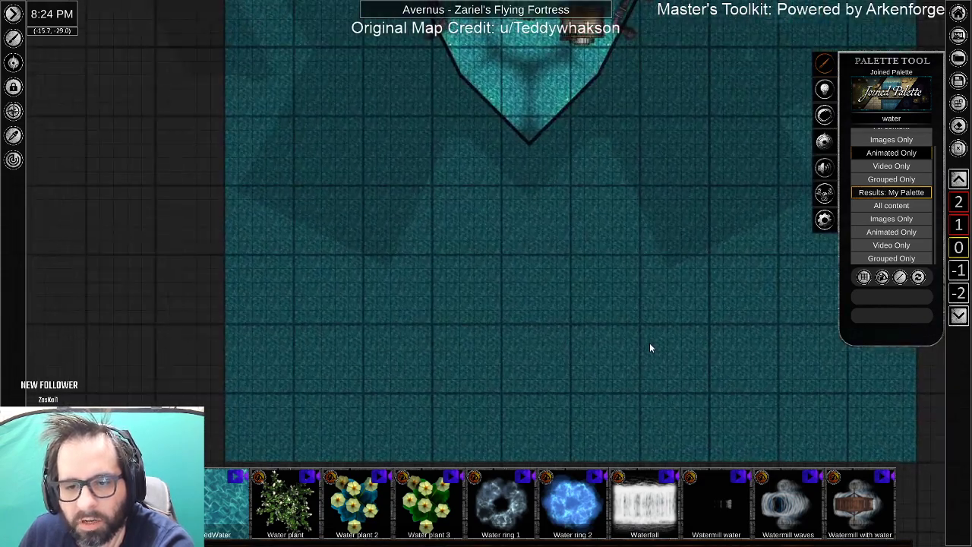
scroll(644, 349, "down", 8)
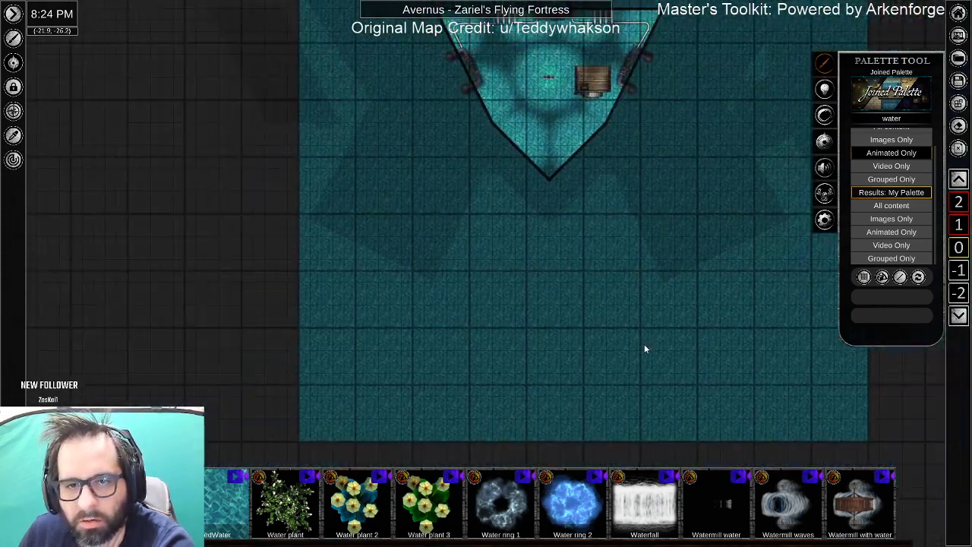
scroll(644, 349, "down", 2)
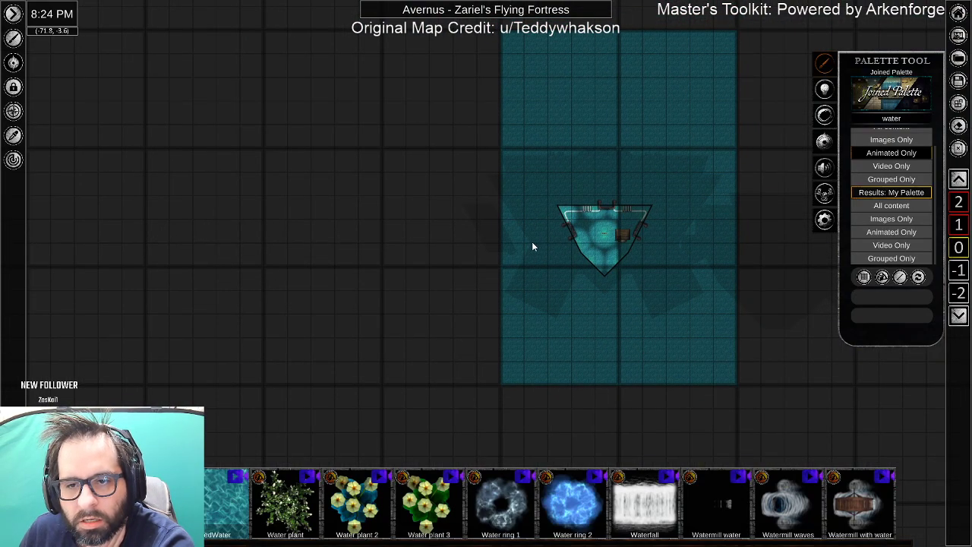
Extend the animated water terrain with a narrow full-height strip along its left edge.
left_click(210, 492)
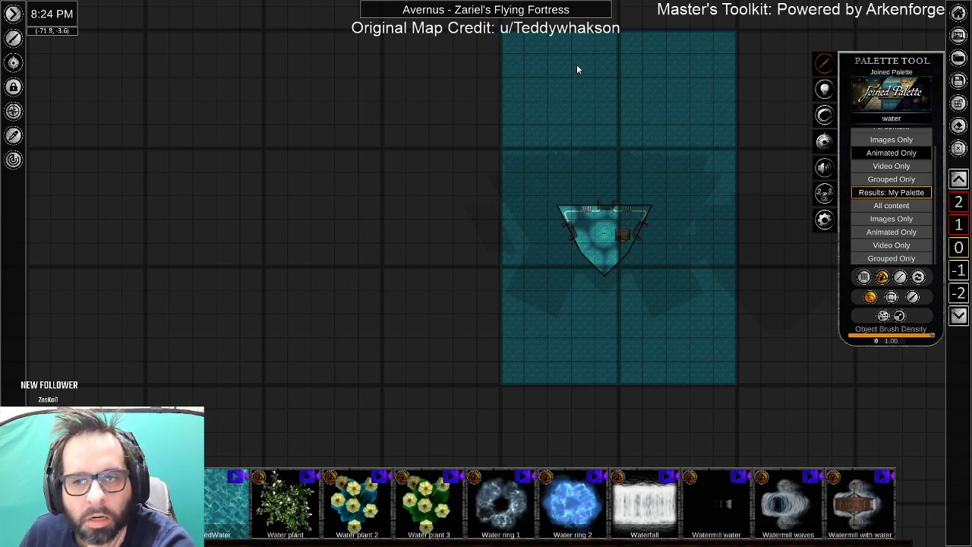
left_click(864, 277)
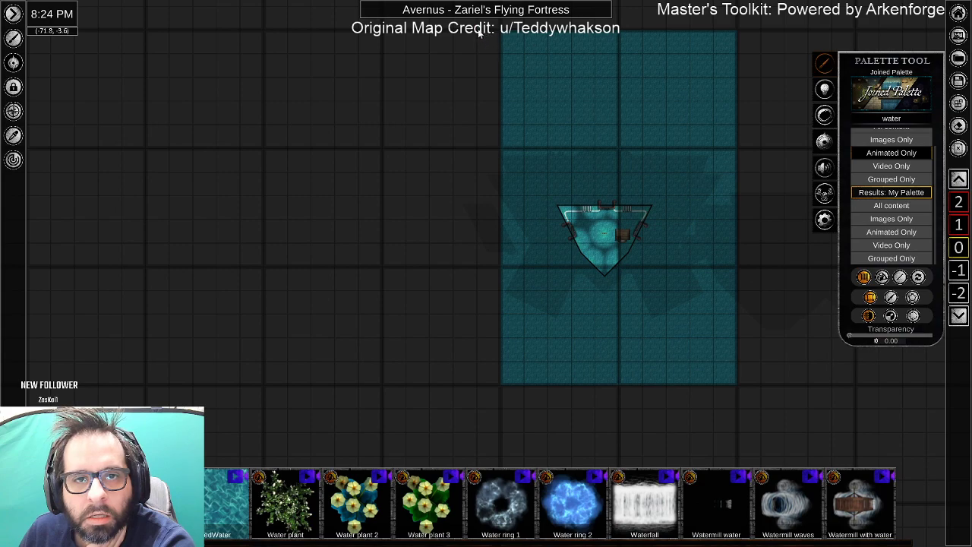
left_click_drag(479, 43, 499, 383)
Select the water terrain and send it to the bottom of the layer order, beneath the level 0 floor plan.
right_click(535, 383)
left_click(714, 355)
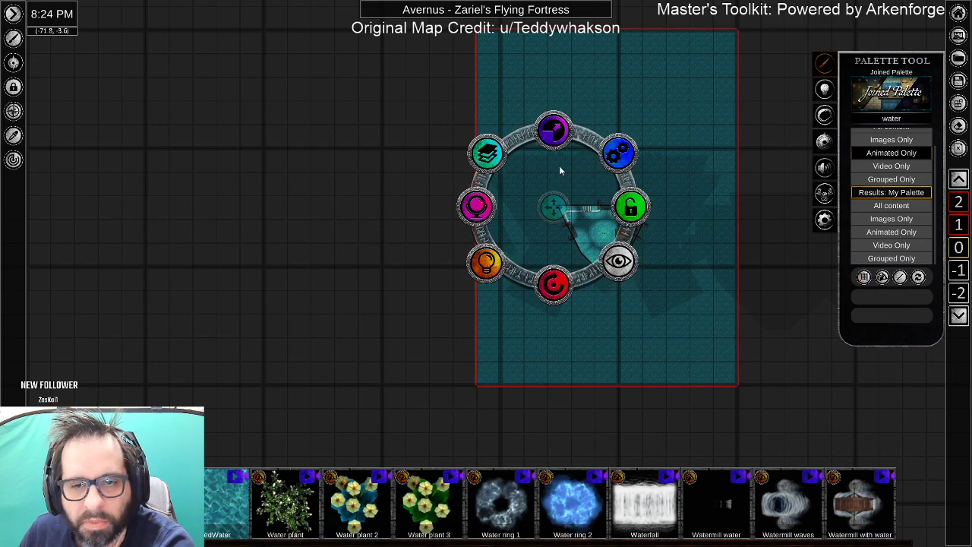
left_click(491, 156)
left_click(474, 211)
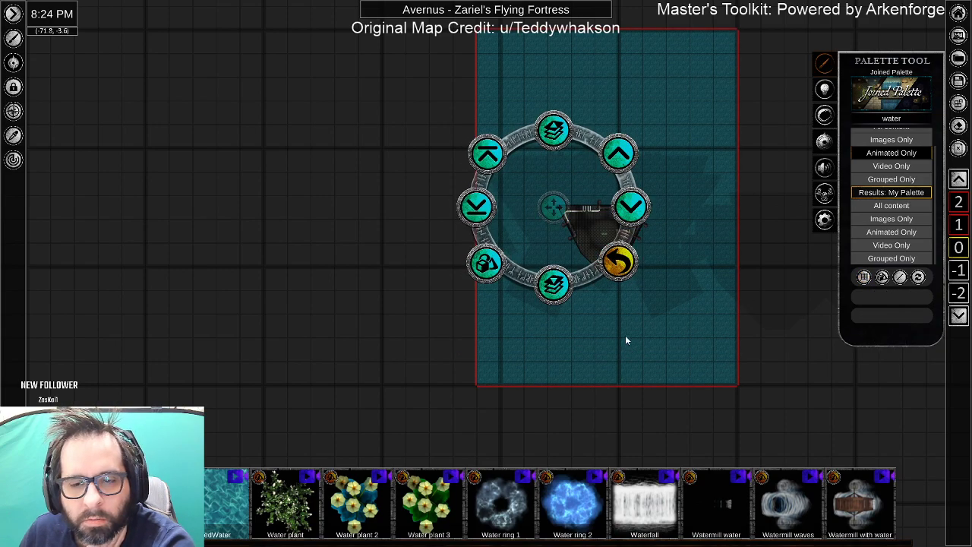
Check the hue and saturation settings of the locked object at the dark pipe on the floor plan's left edge.
left_click(618, 261)
left_click(476, 206)
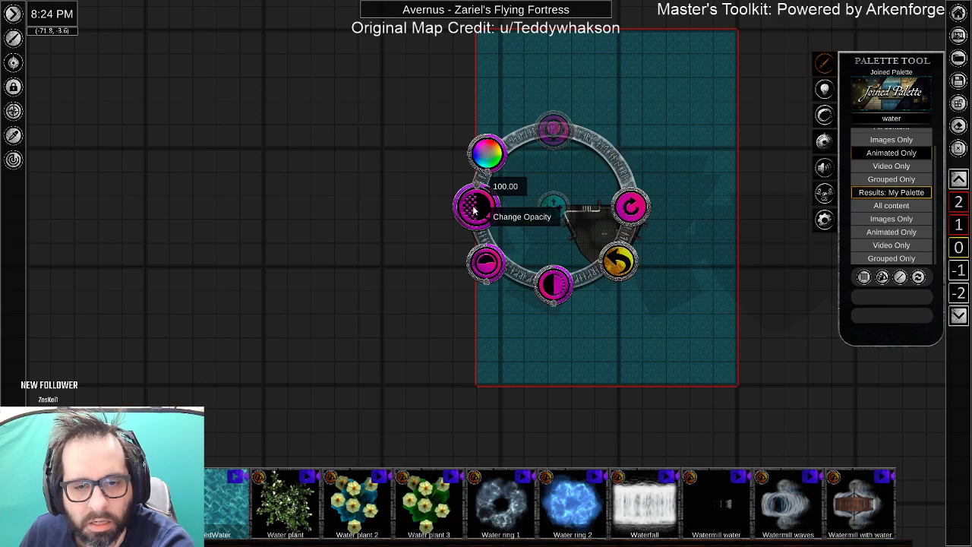
scroll(532, 187, "up", 4)
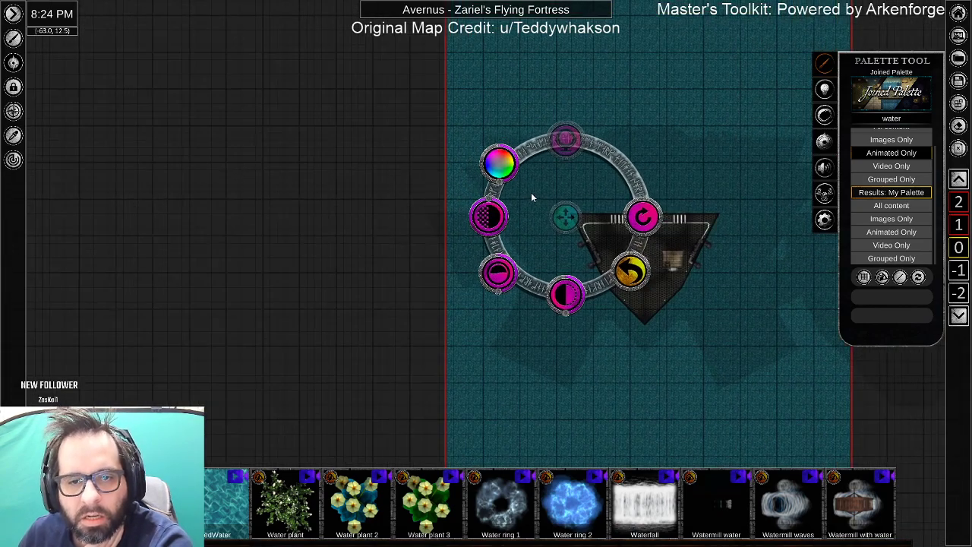
scroll(560, 225, "up", 3)
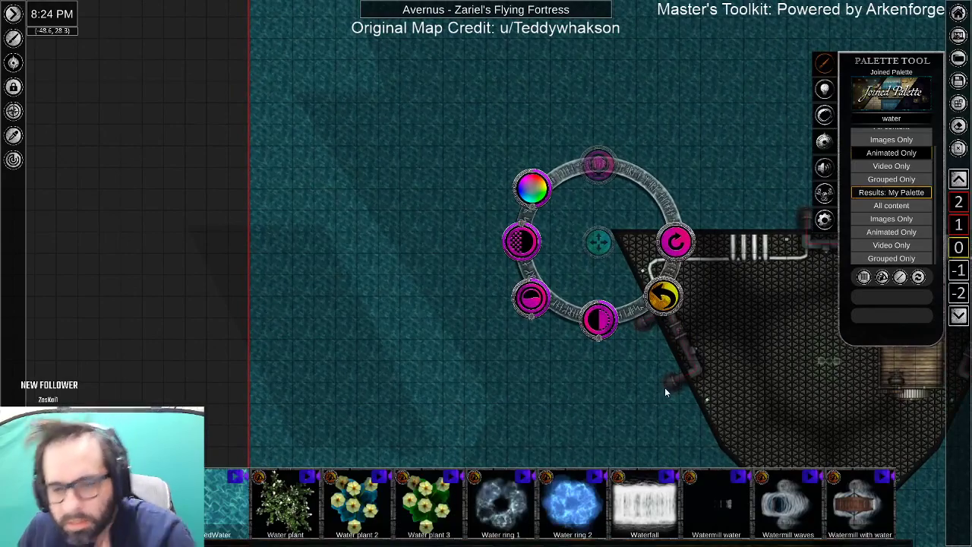
right_click(665, 388)
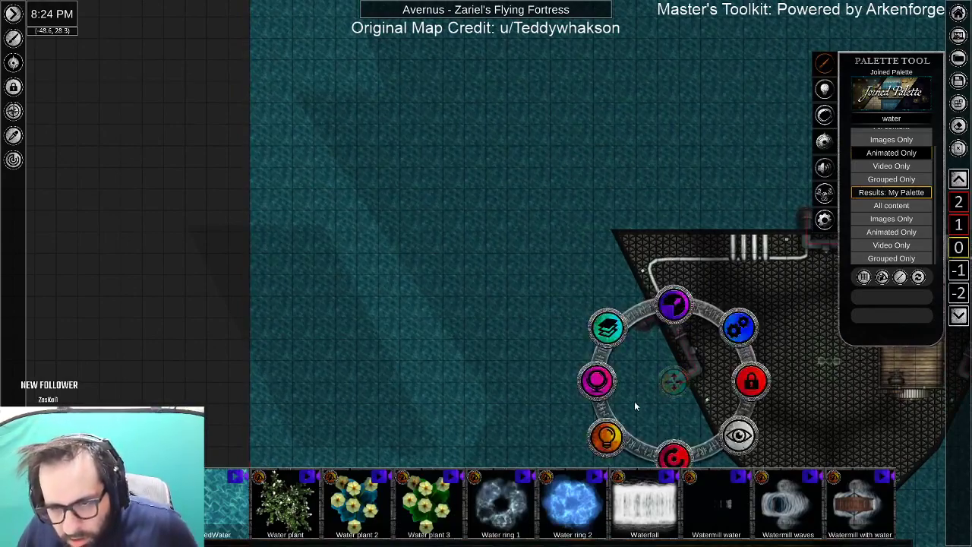
left_click(608, 434)
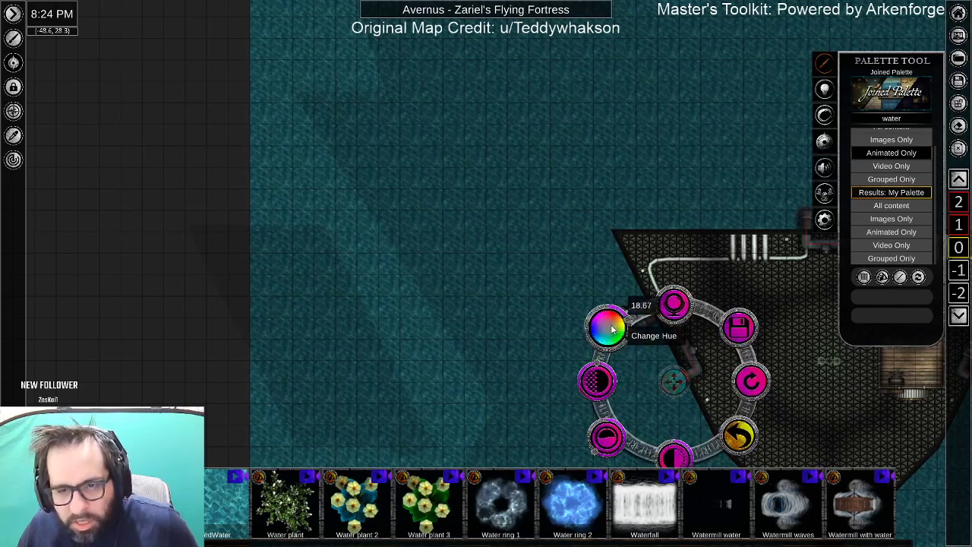
left_click_drag(644, 438, 627, 349)
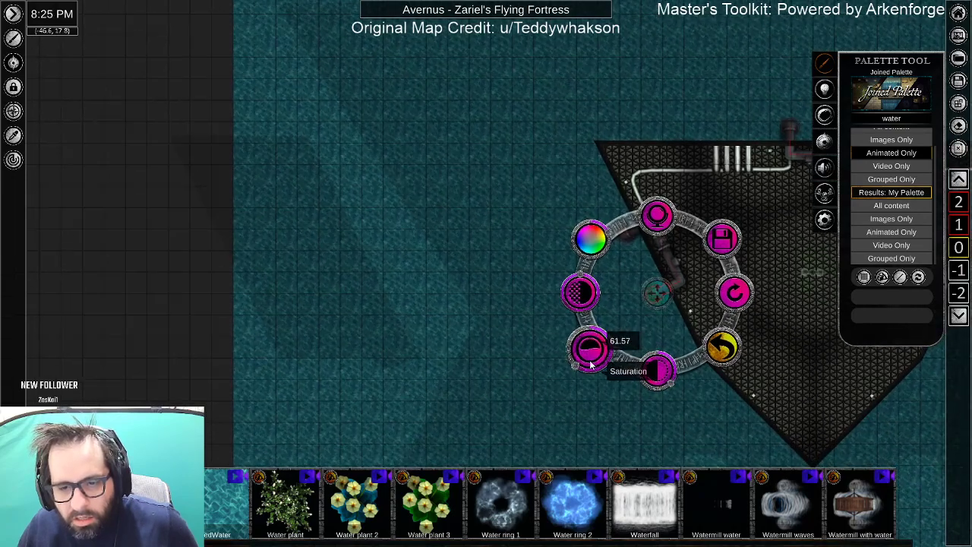
left_click_drag(305, 328, 385, 337)
Recolor the water terrain by entering a hue of 18.67 and adjusting it further to a dark red.
left_click(505, 156)
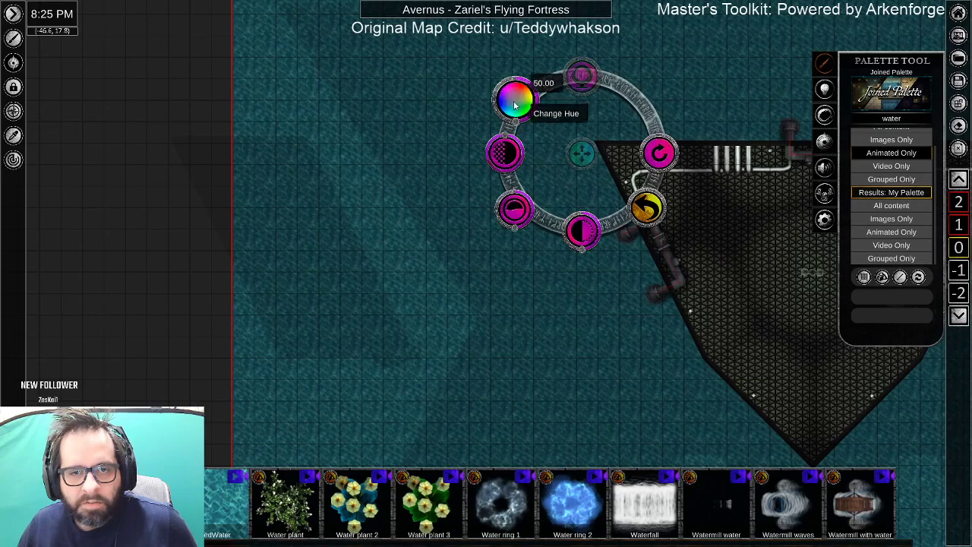
left_click(514, 102)
type("18.6")
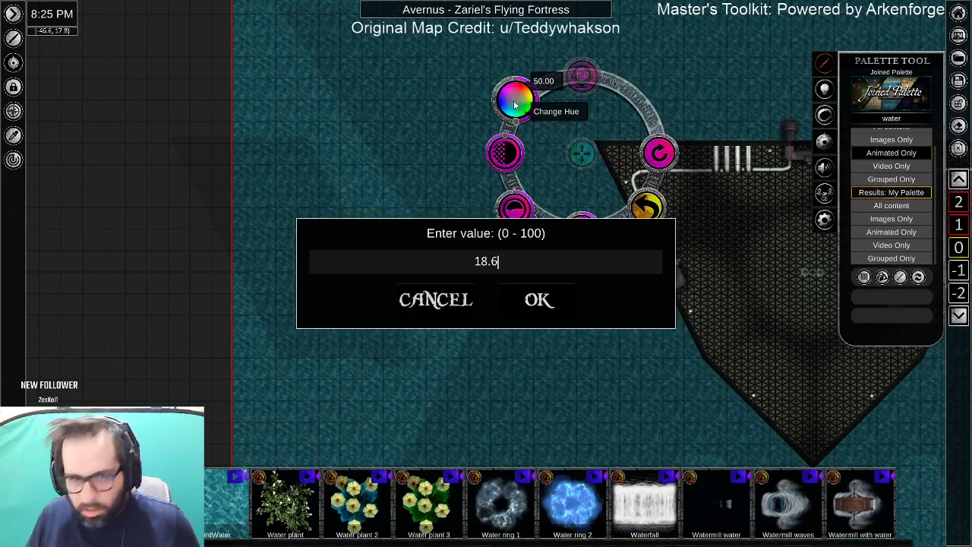
type("7")
key("Return")
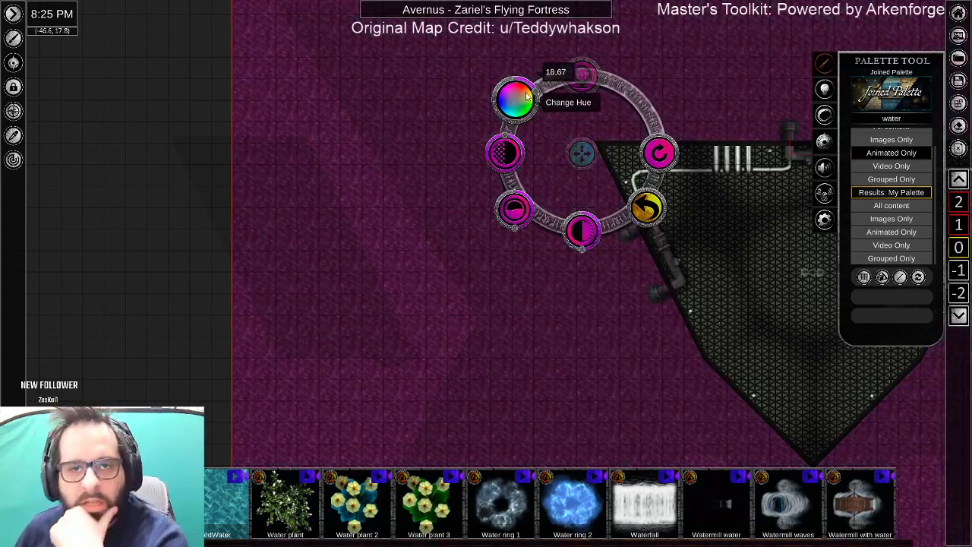
left_click_drag(532, 95, 543, 116)
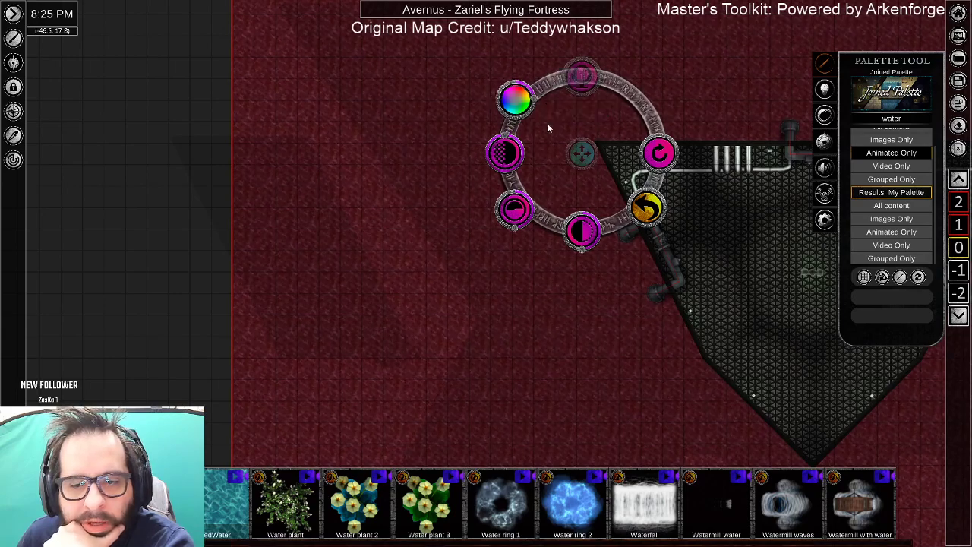
scroll(588, 331, "down", 5)
left_click_drag(734, 386, 575, 288)
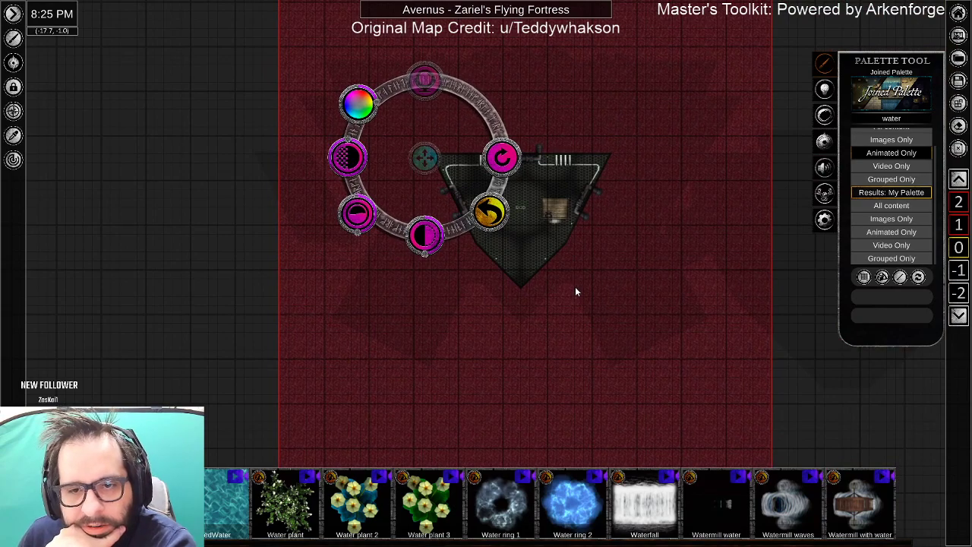
Lower the animation FPS of the red water terrain.
left_click(490, 210)
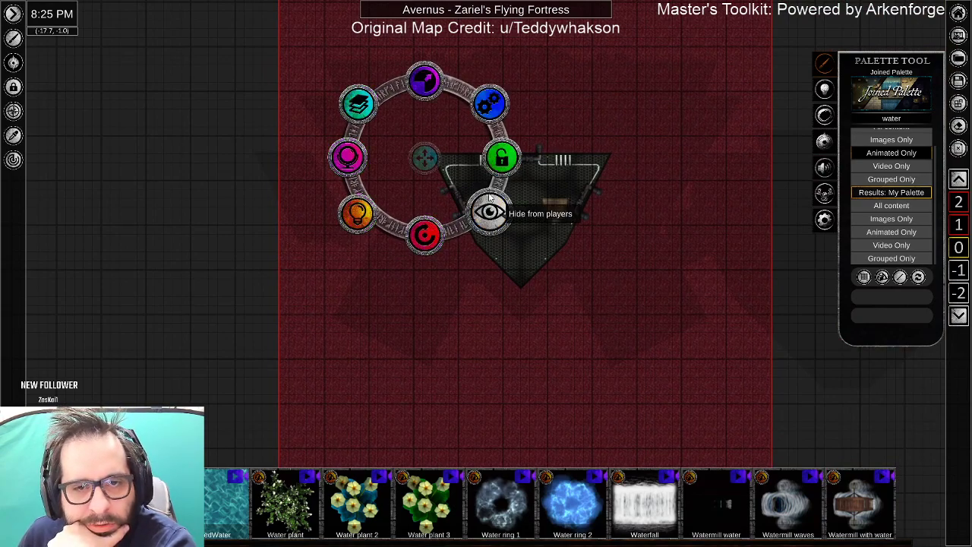
left_click(490, 102)
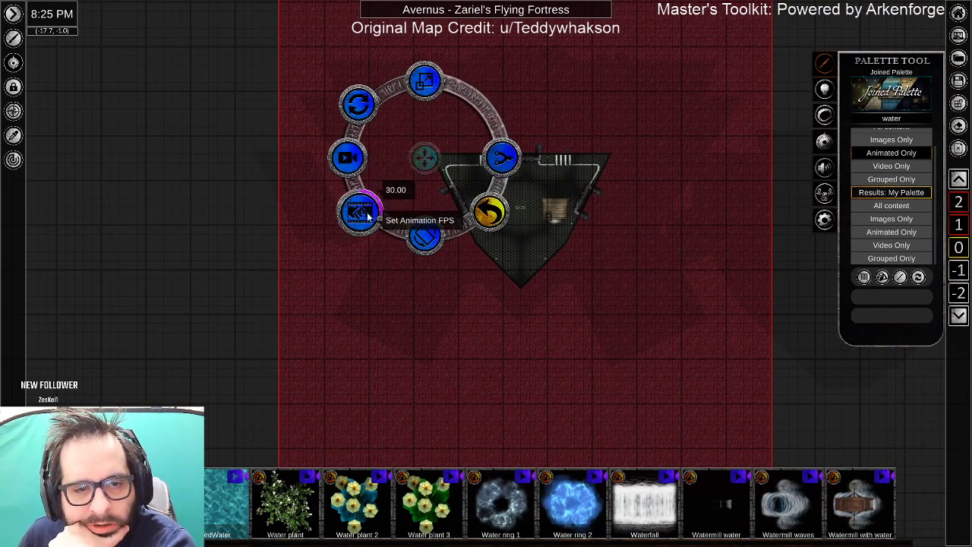
left_click_drag(376, 221, 368, 199)
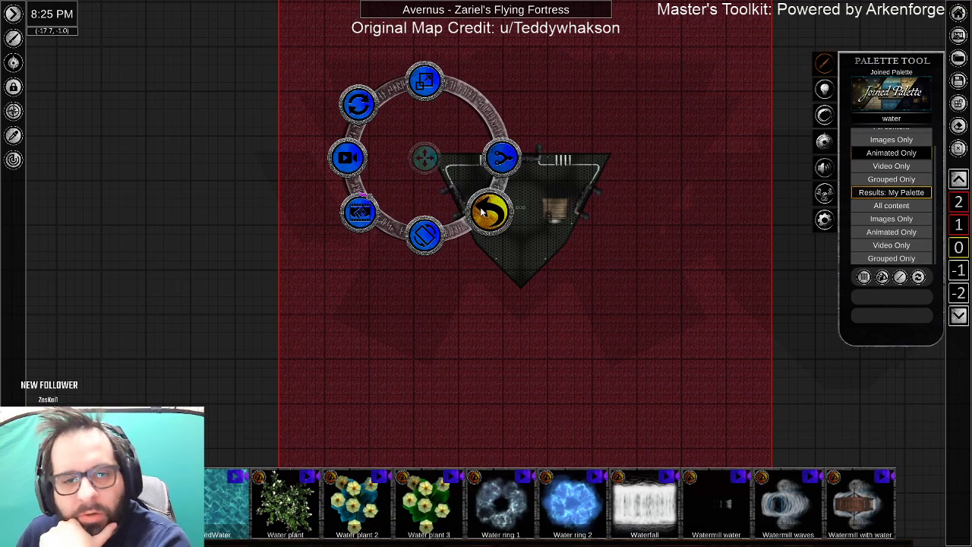
left_click(483, 213)
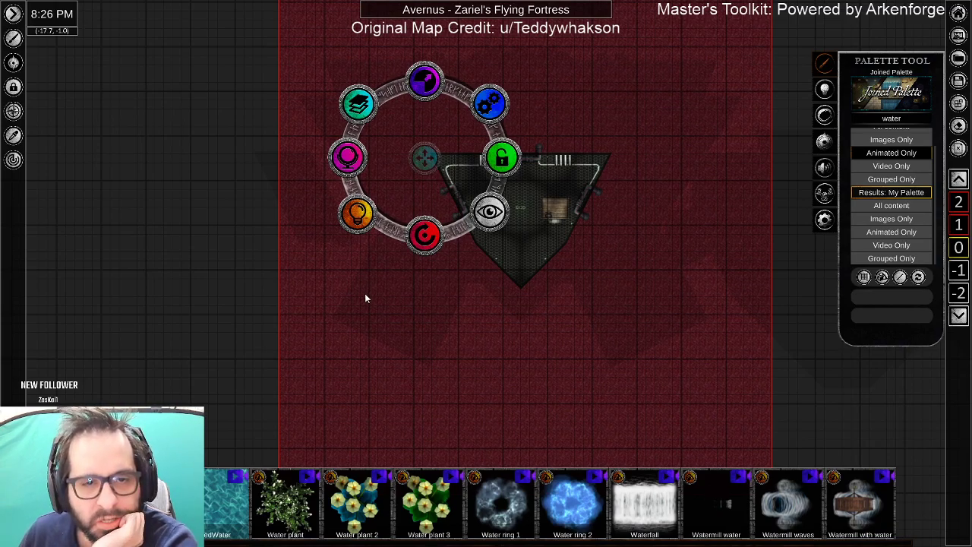
Lock the red water terrain in place and deselect it.
left_click(500, 158)
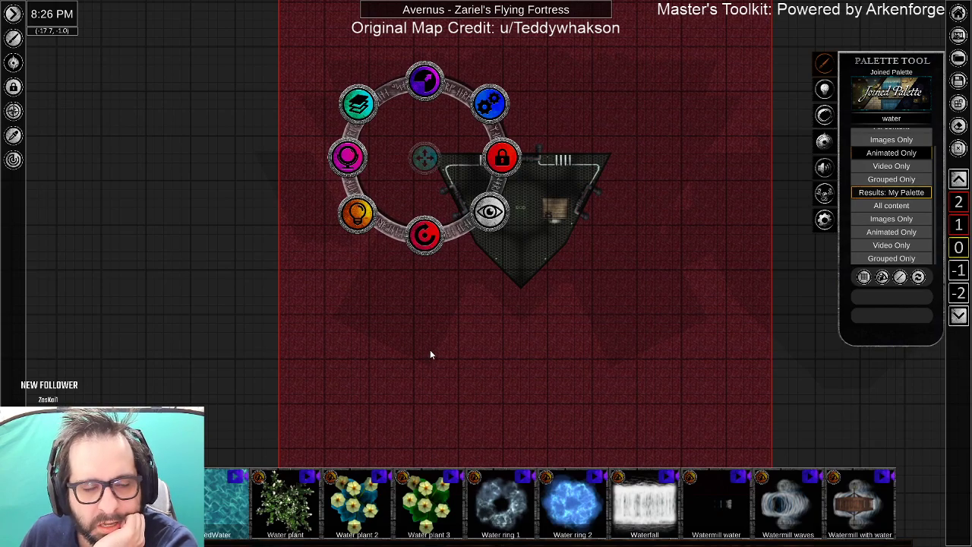
left_click(430, 355)
scroll(484, 337, "down", 3)
left_click_drag(436, 347, 437, 341)
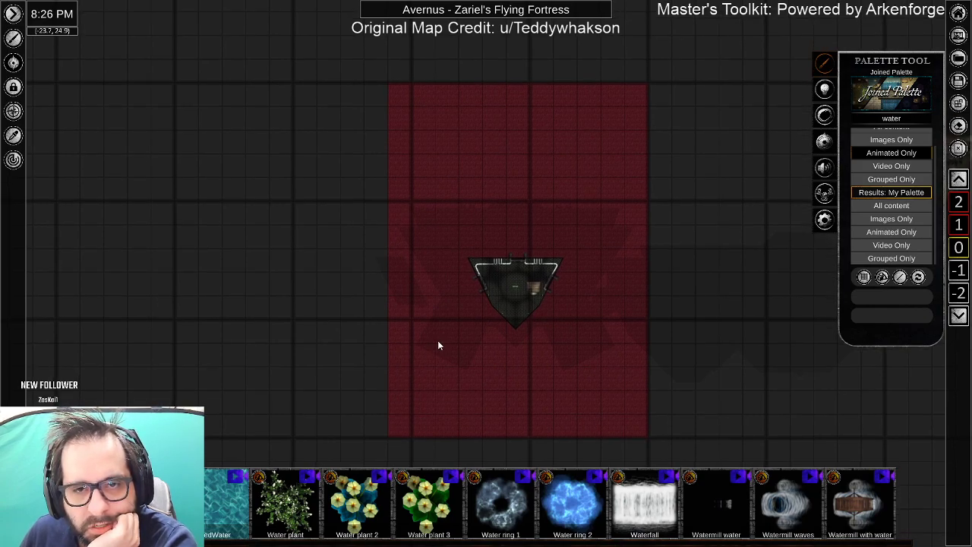
scroll(438, 345, "up", 2)
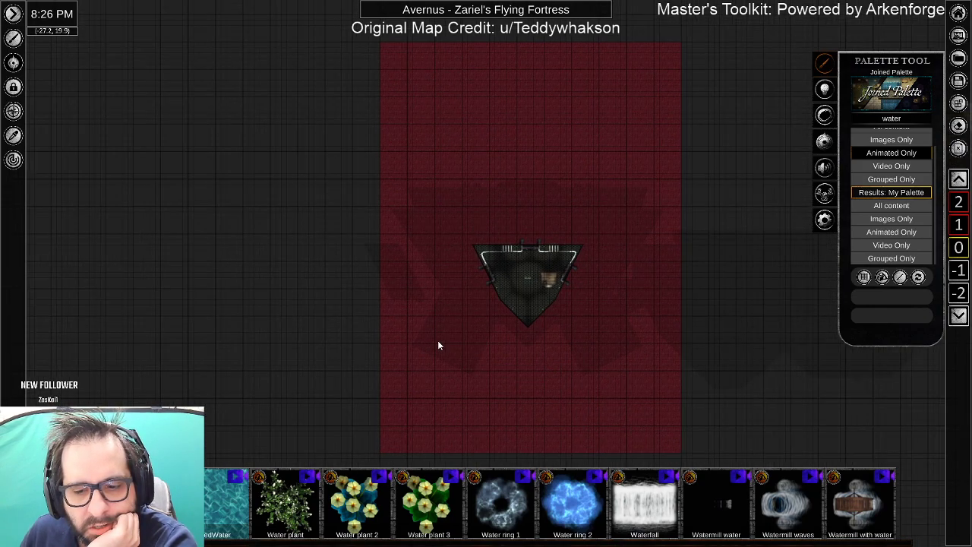
left_click_drag(439, 341, 434, 328)
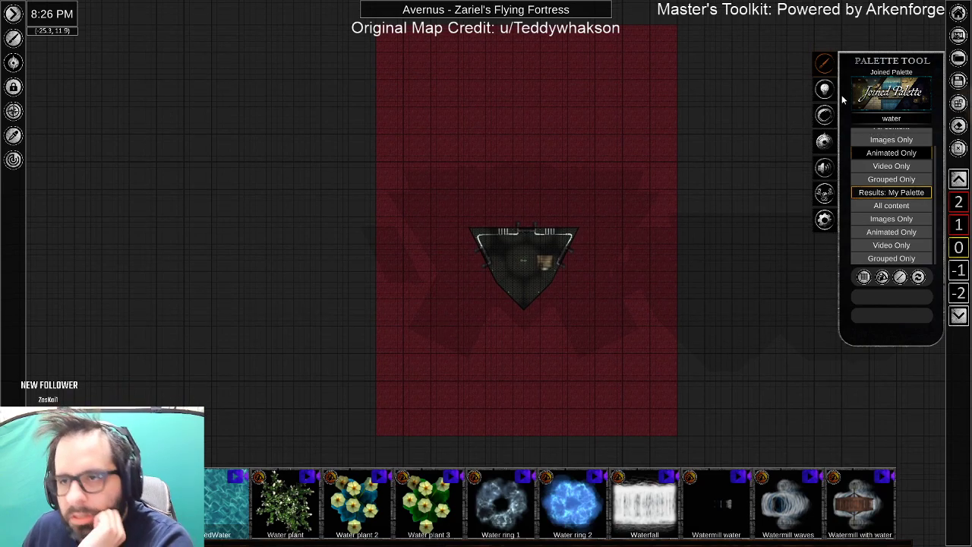
Clear the water search and list the Dirt assets of the Nature category.
left_click(892, 120)
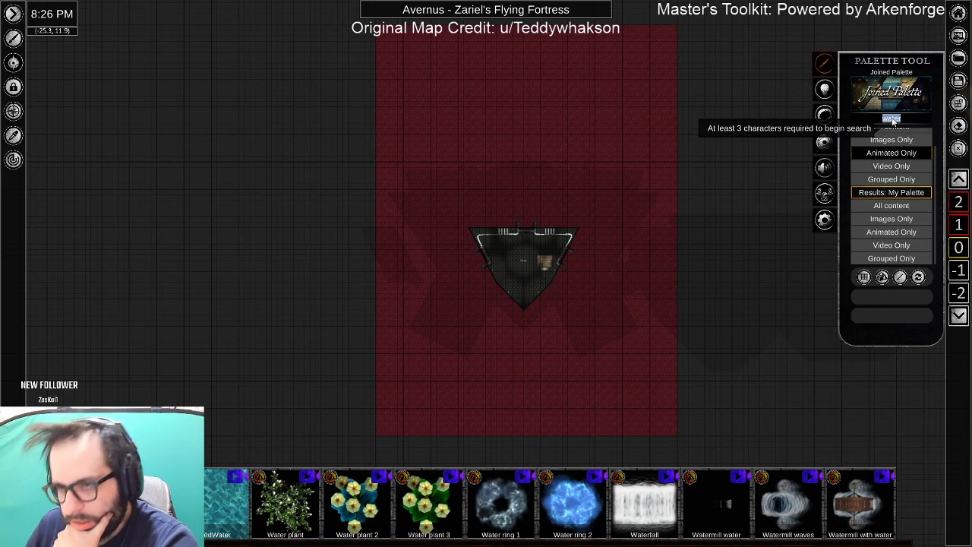
key("BackSpace")
scroll(904, 211, "down", 2)
scroll(904, 212, "down", 5)
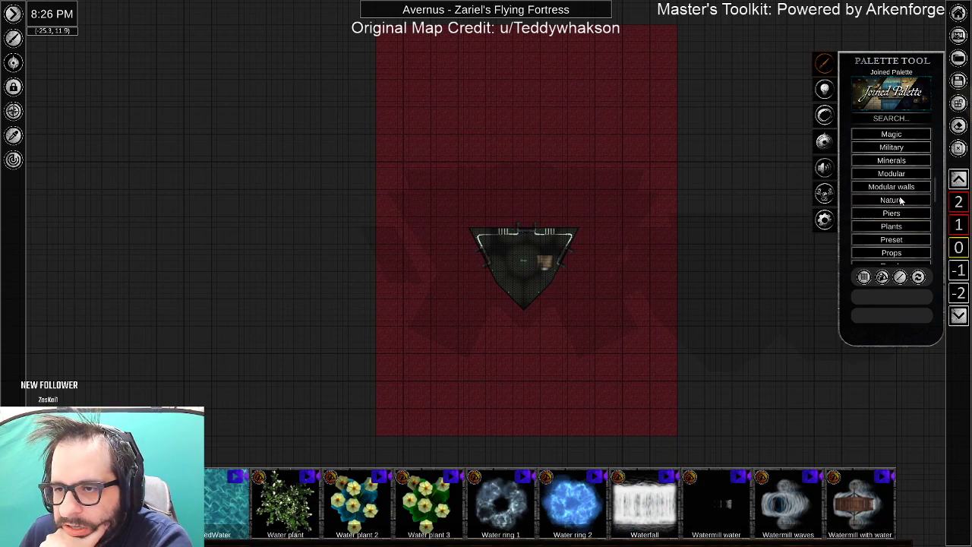
left_click(896, 200)
scroll(897, 222, "down", 1)
scroll(897, 225, "down", 3)
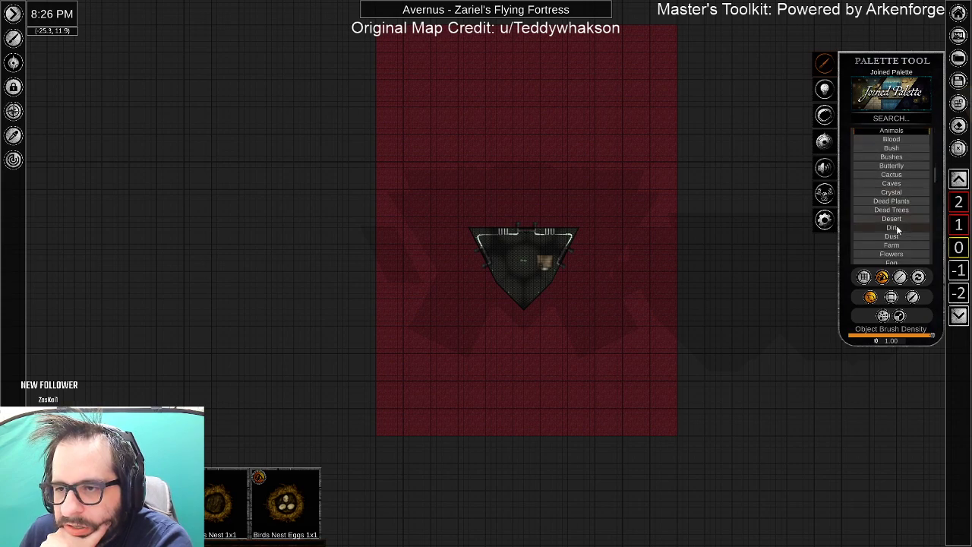
left_click(896, 226)
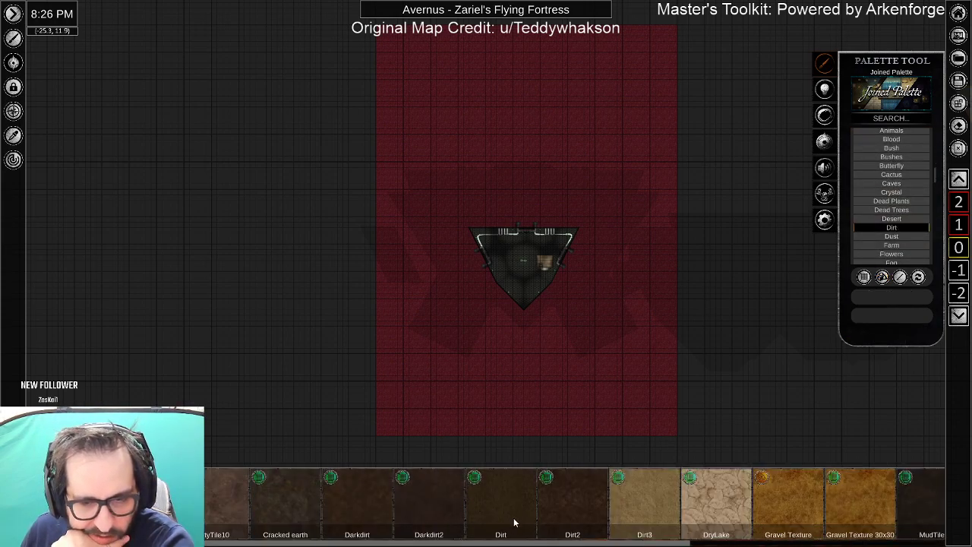
Look through the dirt textures for a suitable shoreline ground.
scroll(525, 521, "down", 3)
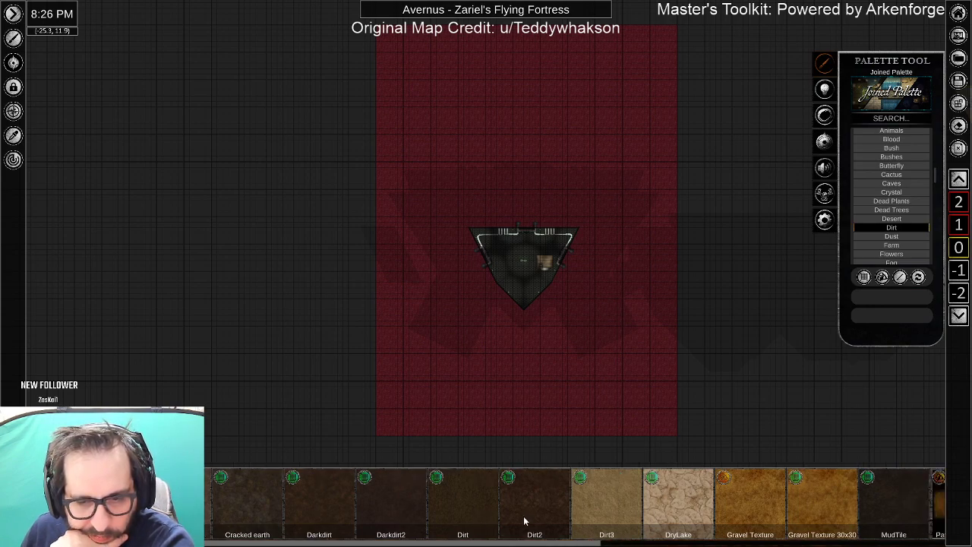
scroll(524, 521, "down", 3)
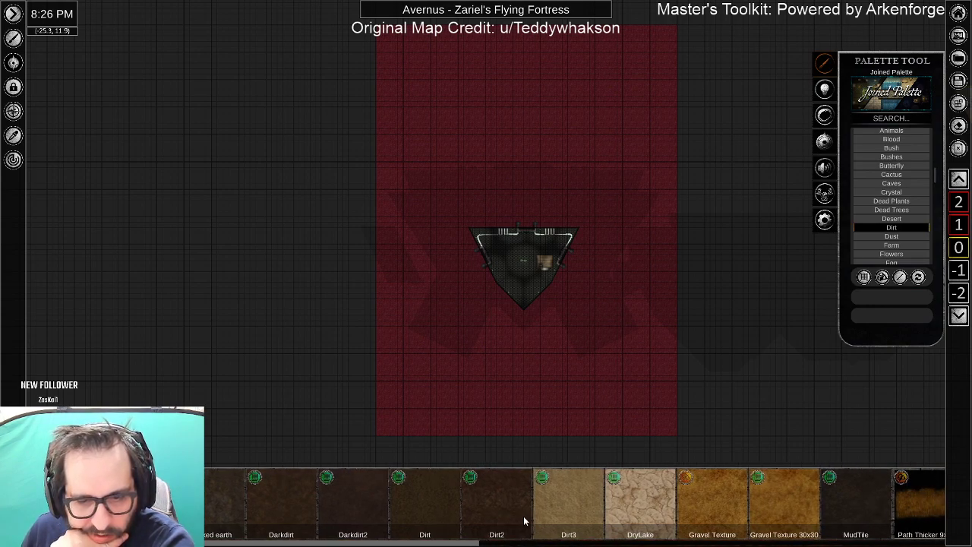
scroll(524, 522, "down", 1)
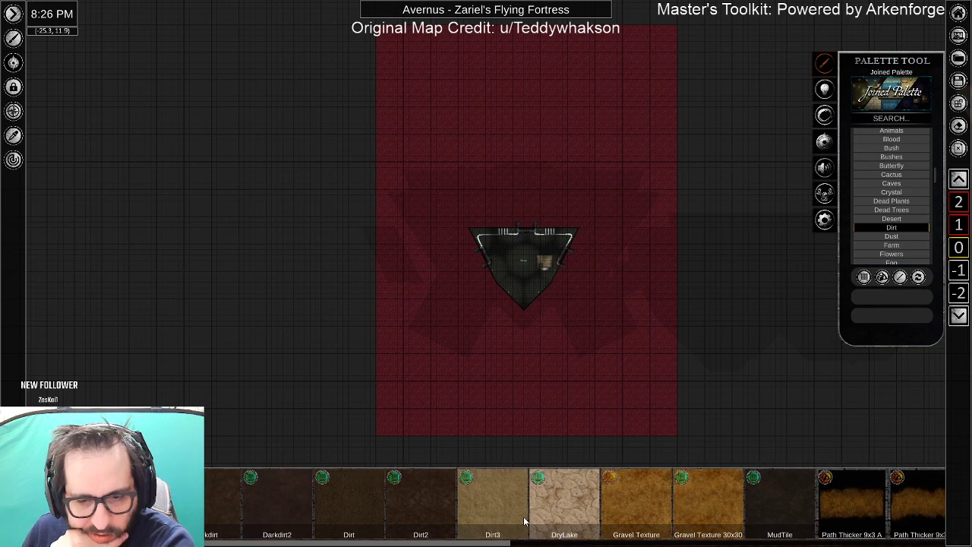
scroll(524, 521, "down", 4)
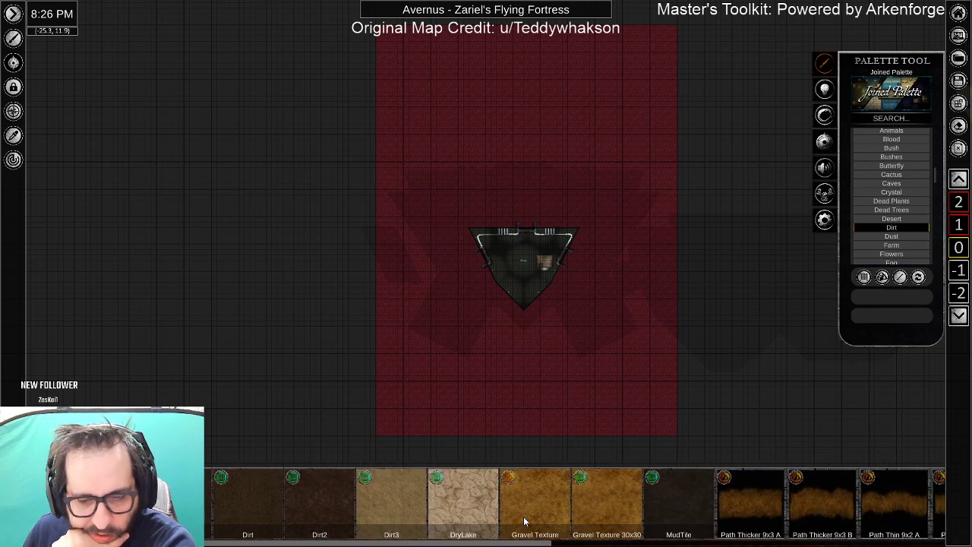
scroll(524, 521, "down", 6)
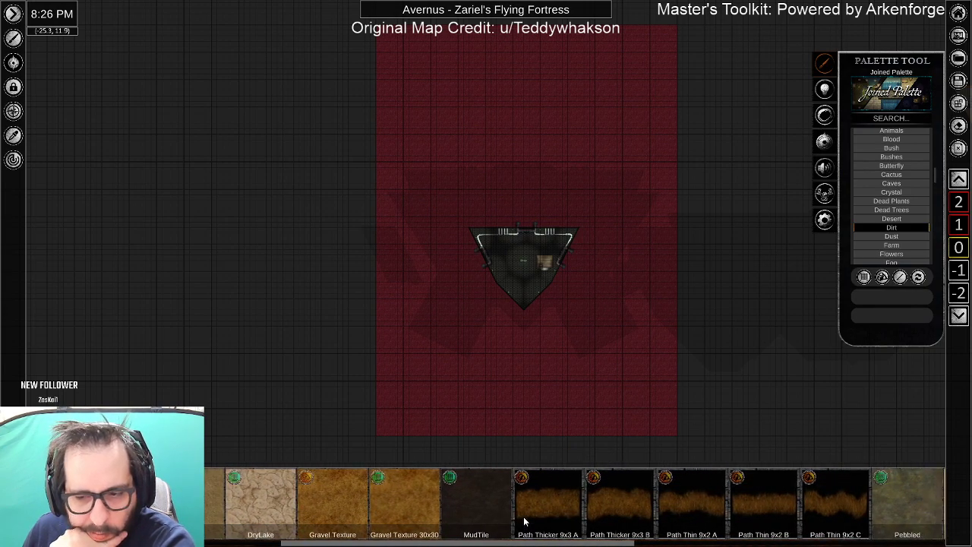
scroll(524, 521, "down", 8)
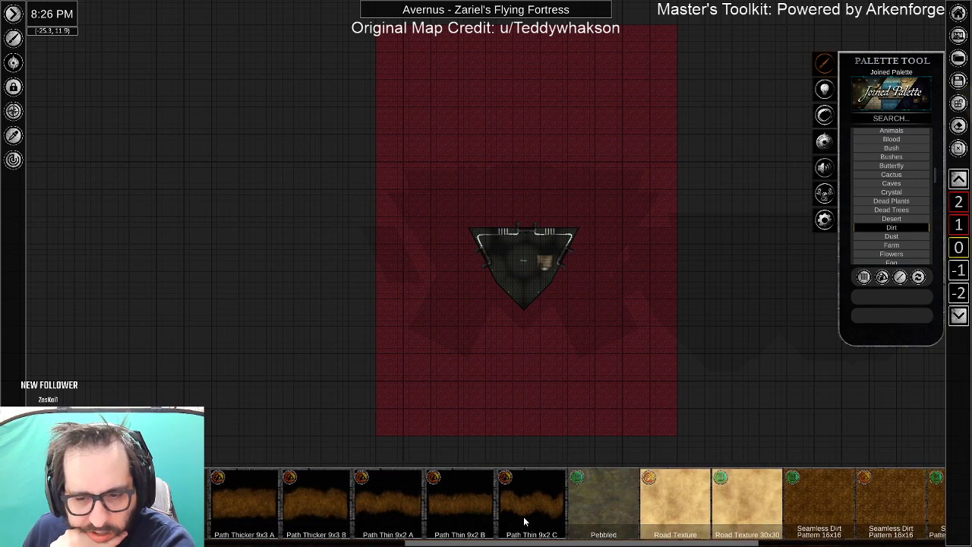
scroll(524, 521, "down", 10)
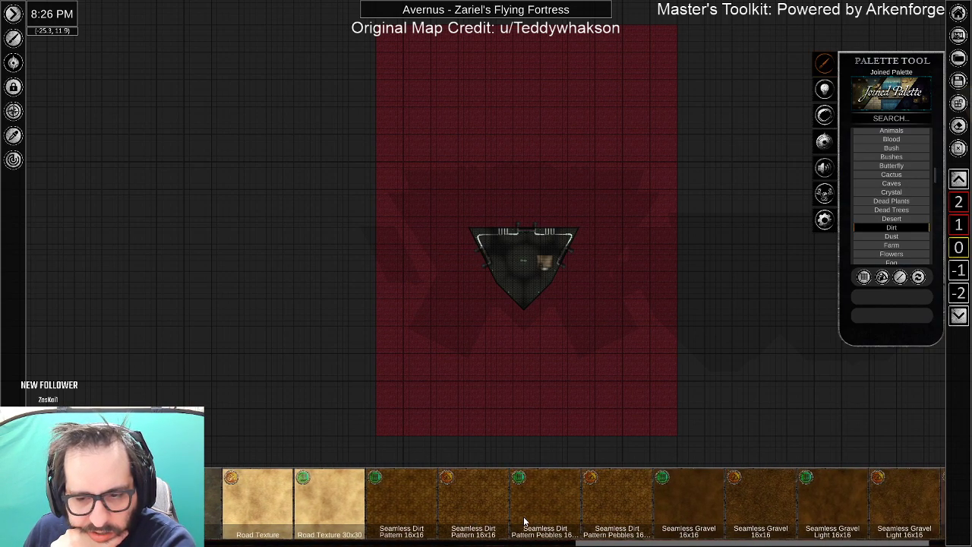
scroll(524, 521, "up", 7)
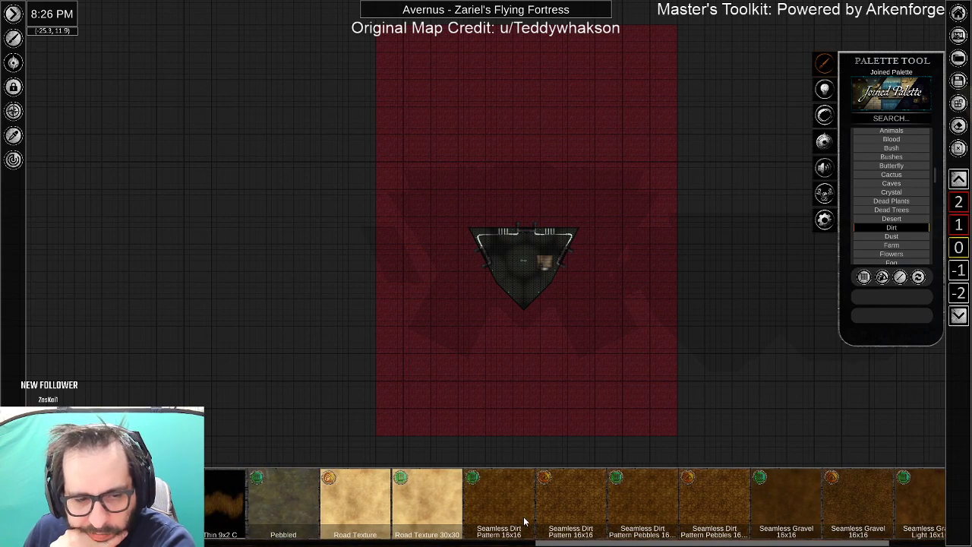
scroll(525, 521, "up", 10)
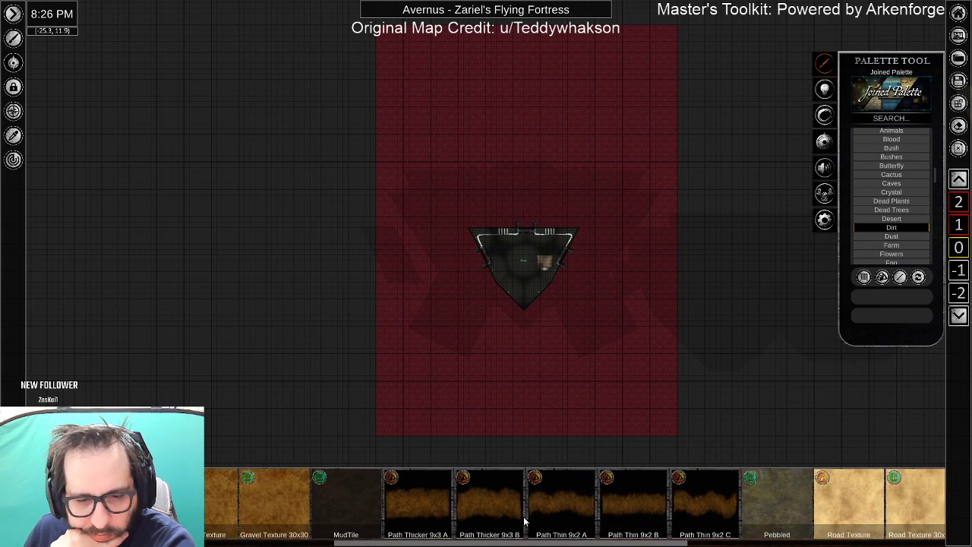
scroll(524, 521, "up", 6)
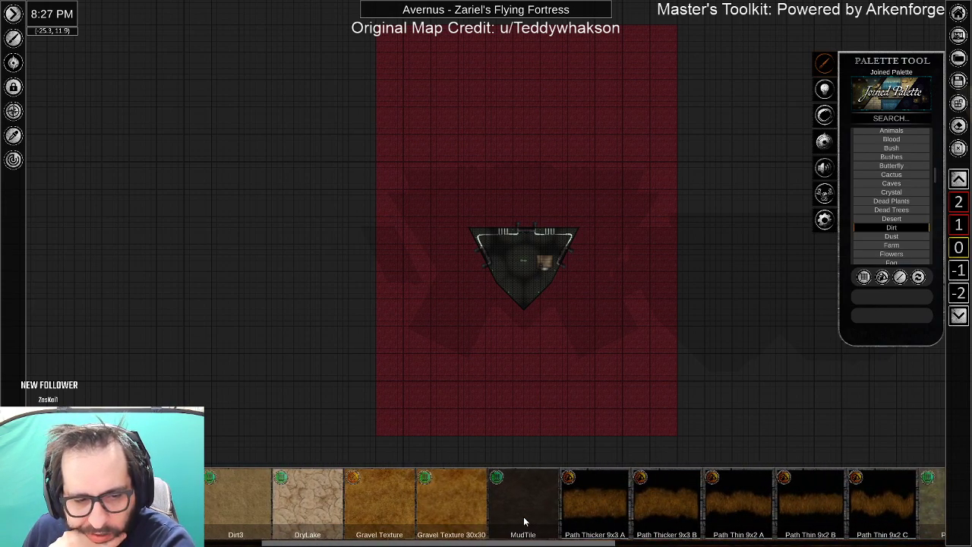
scroll(524, 521, "up", 3)
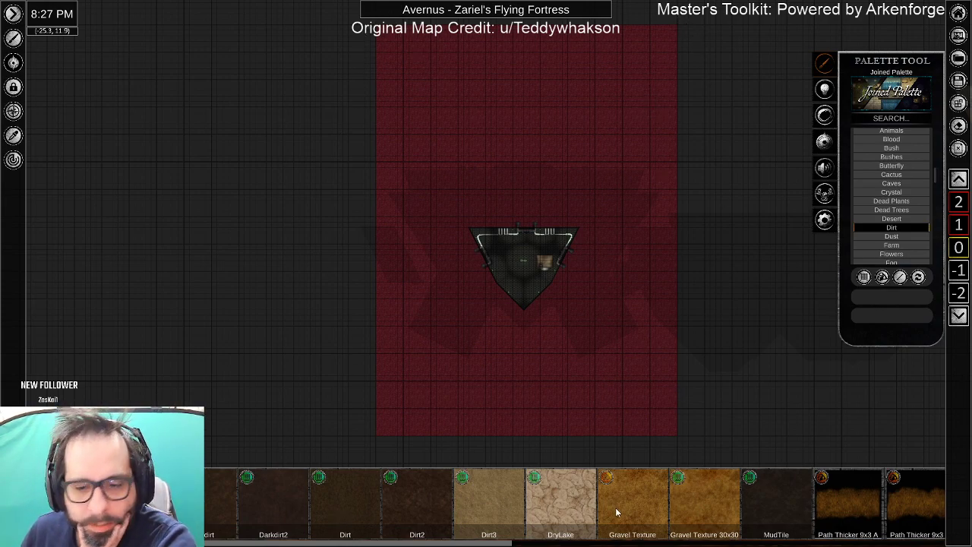
Draw a narrow full-height MudTile polygon strip over the red water, just inside its right edge.
left_click(779, 520)
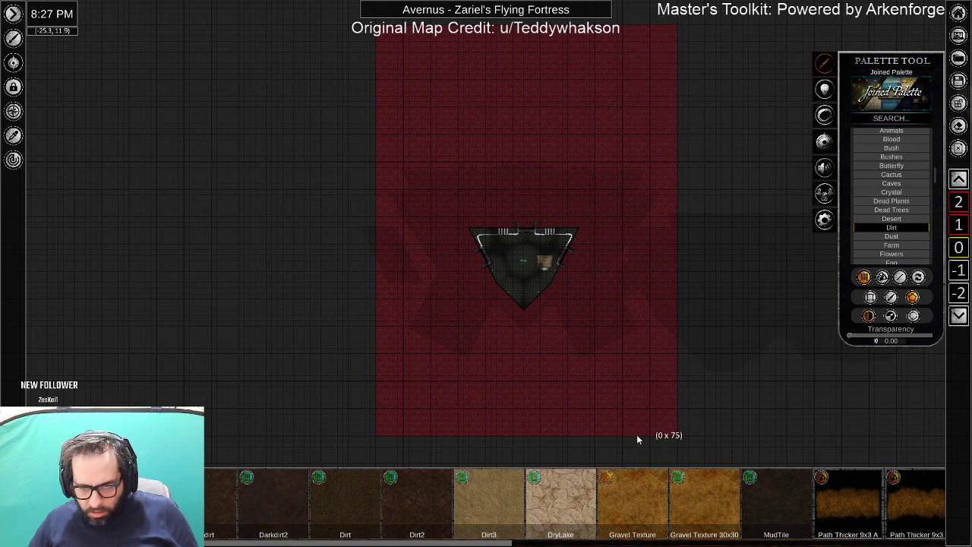
scroll(641, 438, "up", 2)
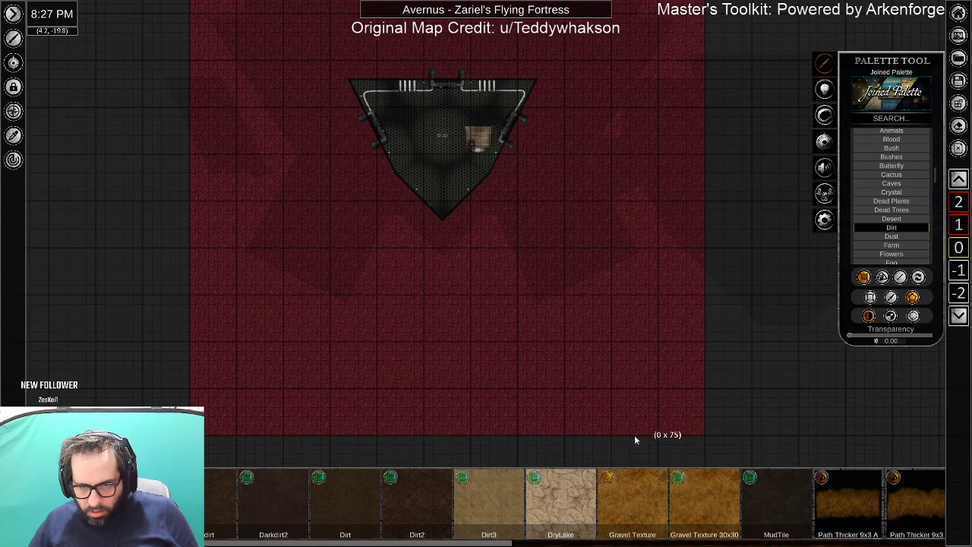
left_click(658, 435)
left_click_drag(672, 104, 648, 427)
left_click_drag(630, 86, 629, 128)
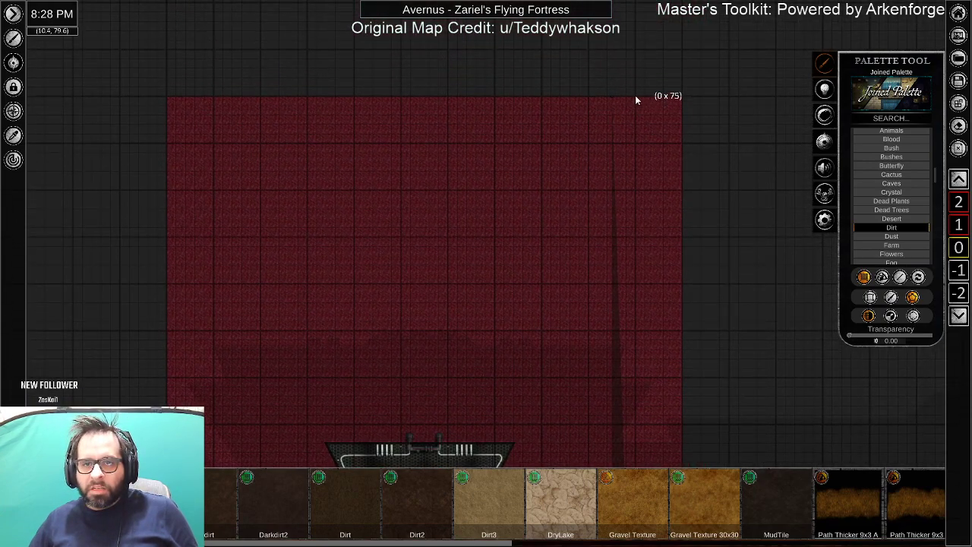
left_click(635, 97)
left_click(621, 289)
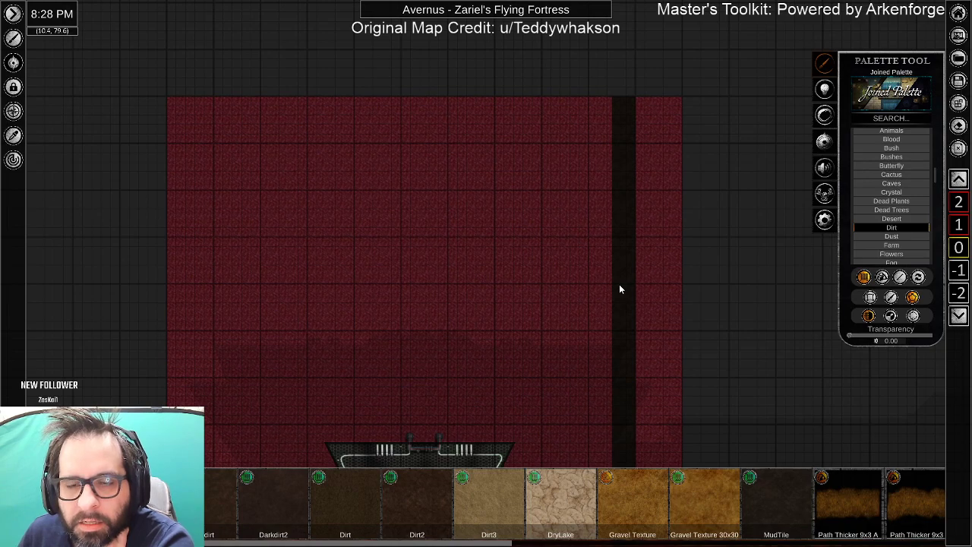
Brush an uneven MudTile edge along the whole water side of the mud strip with the terrain brush.
left_click(891, 297)
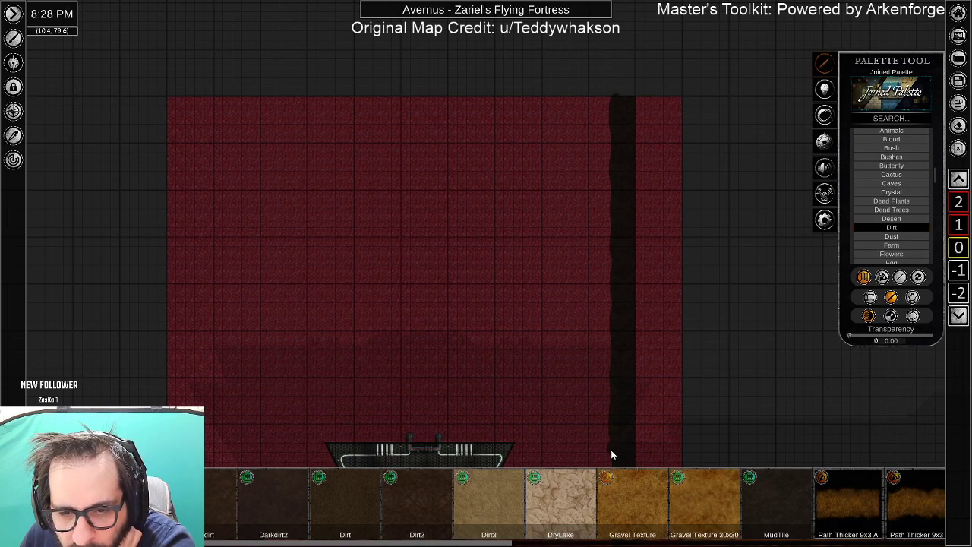
left_click_drag(631, 448, 619, 111)
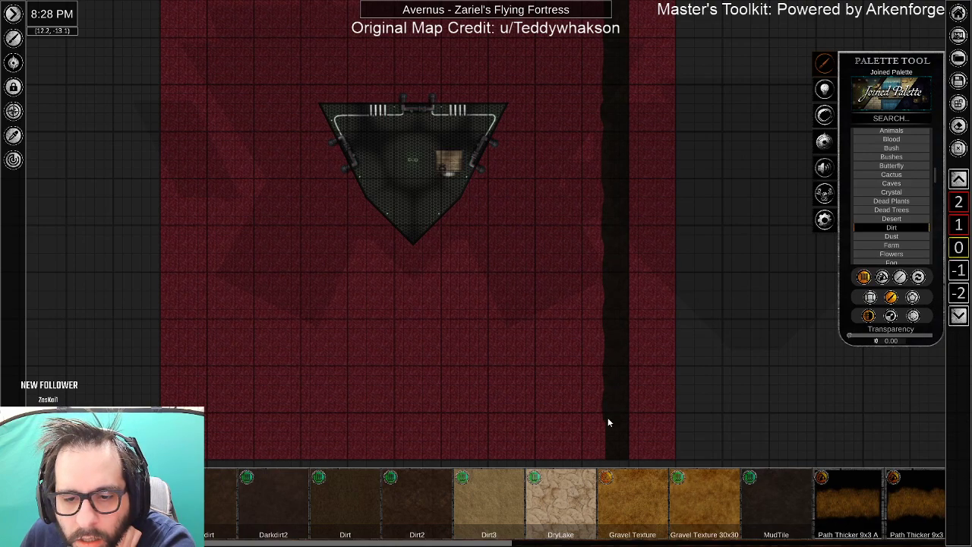
left_click_drag(632, 439, 617, 270)
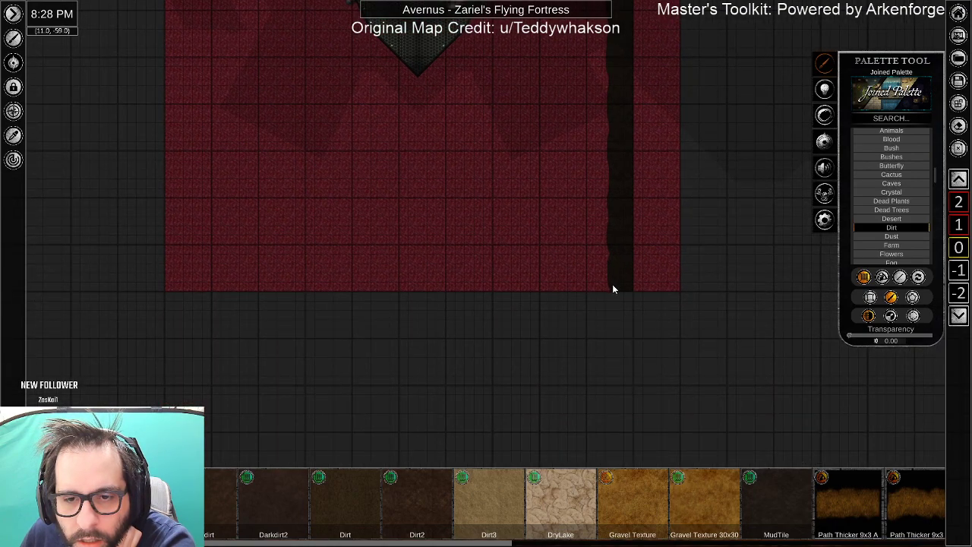
right_click(666, 236)
left_click_drag(623, 111, 598, 367)
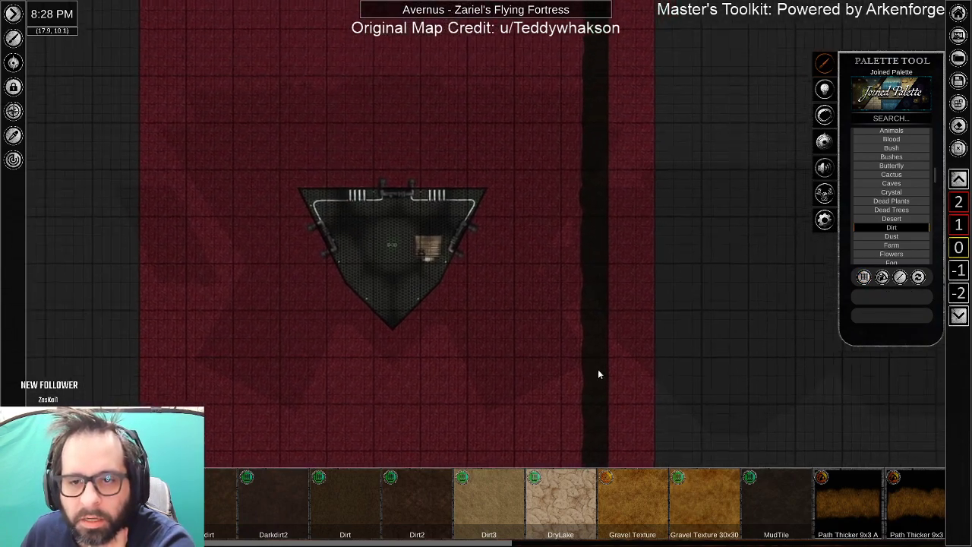
Fill the remaining strip between the mud and the water's right edge with a rectangle of DryLake terrain.
scroll(597, 403, "down", 3)
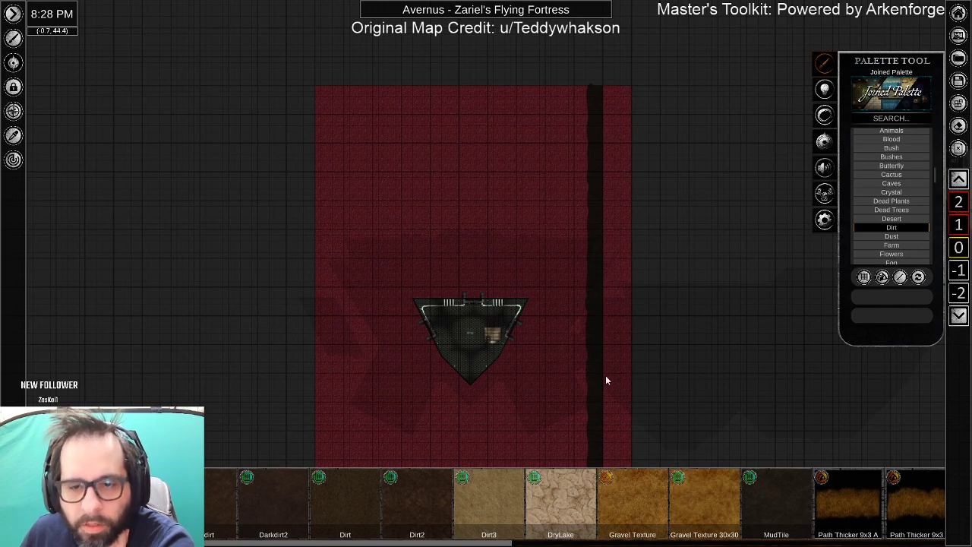
left_click_drag(606, 385, 595, 318)
scroll(570, 309, "down", 1)
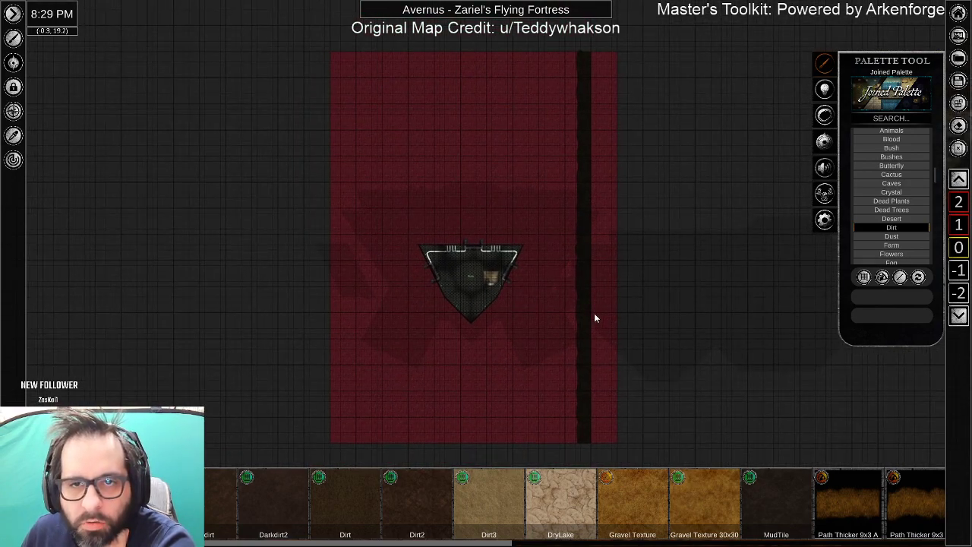
left_click(568, 500)
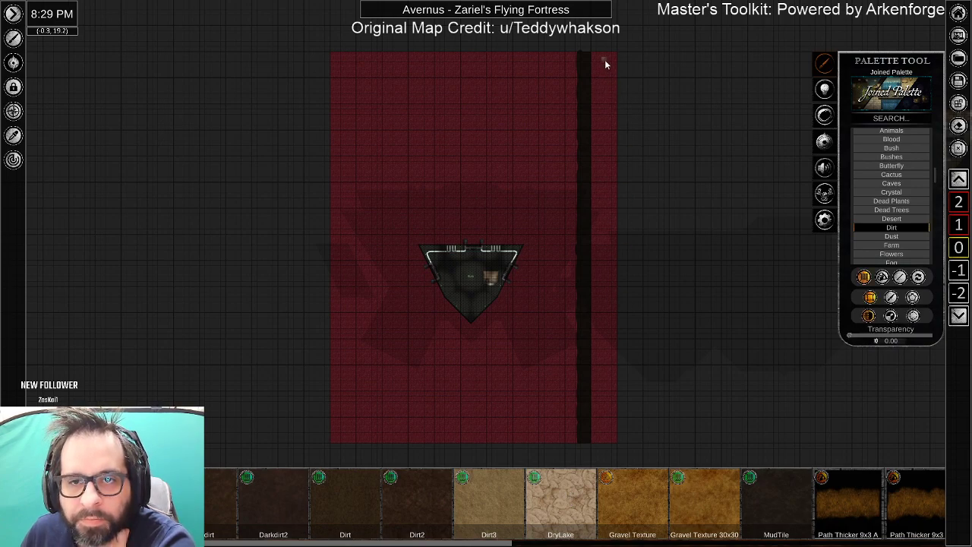
left_click_drag(595, 59, 614, 444)
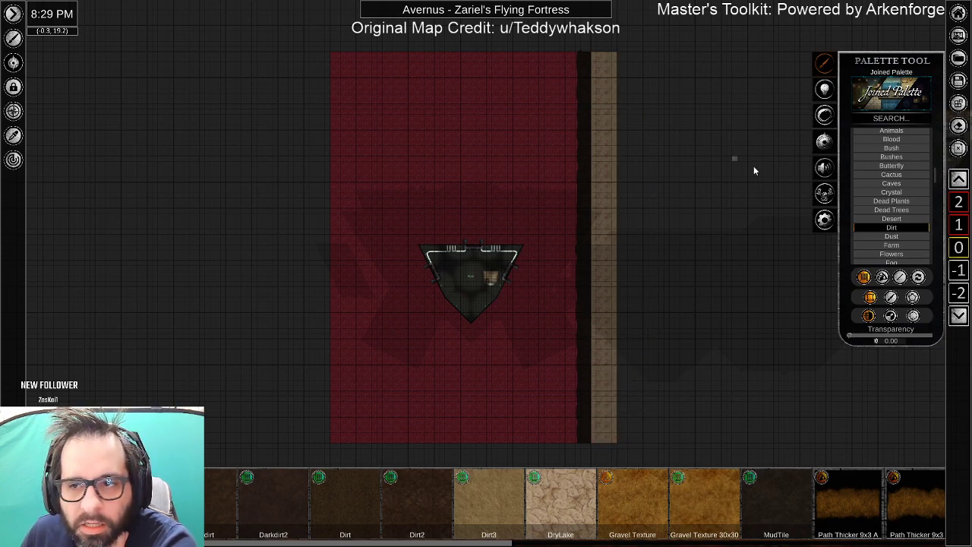
Brush an irregular DryLake edge along the full seam between the mud strip and the dry ground.
left_click(892, 298)
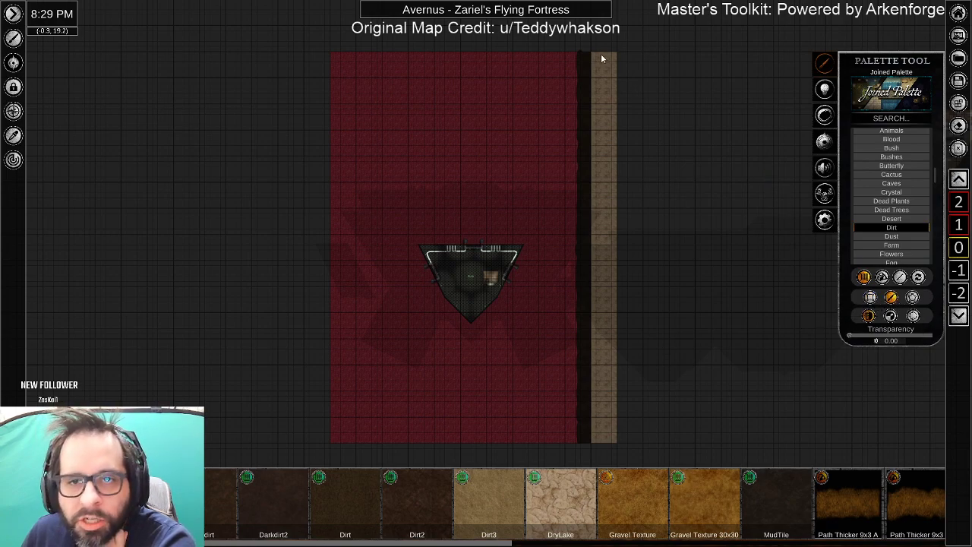
scroll(596, 55, "up", 2)
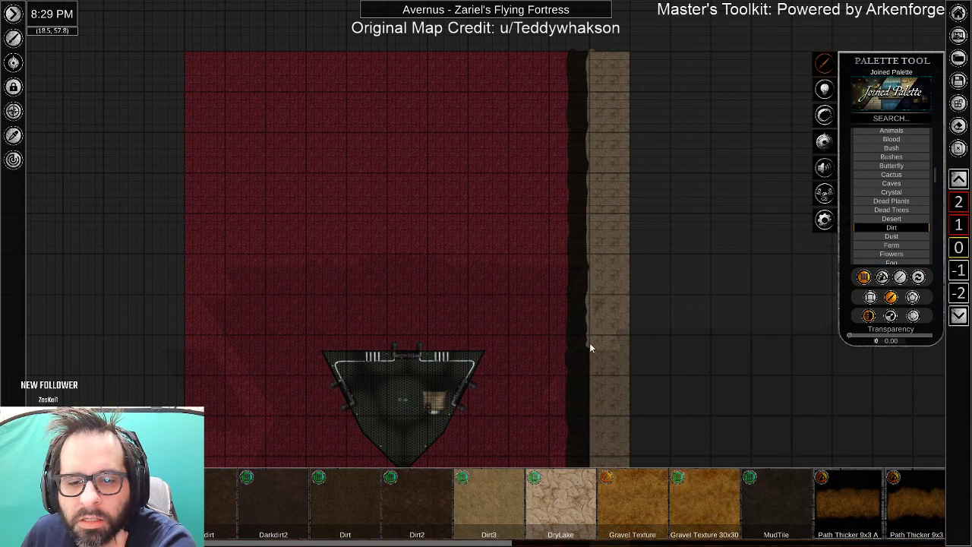
left_click_drag(601, 369, 595, 80)
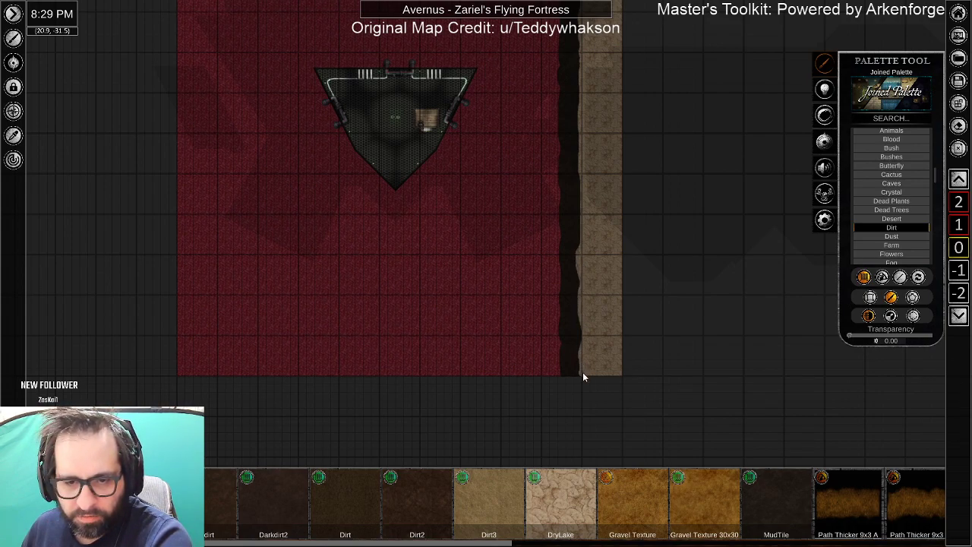
Select the MudTile strip together with its brushed water-side edge pieces and open its colour adjustments.
right_click(568, 287)
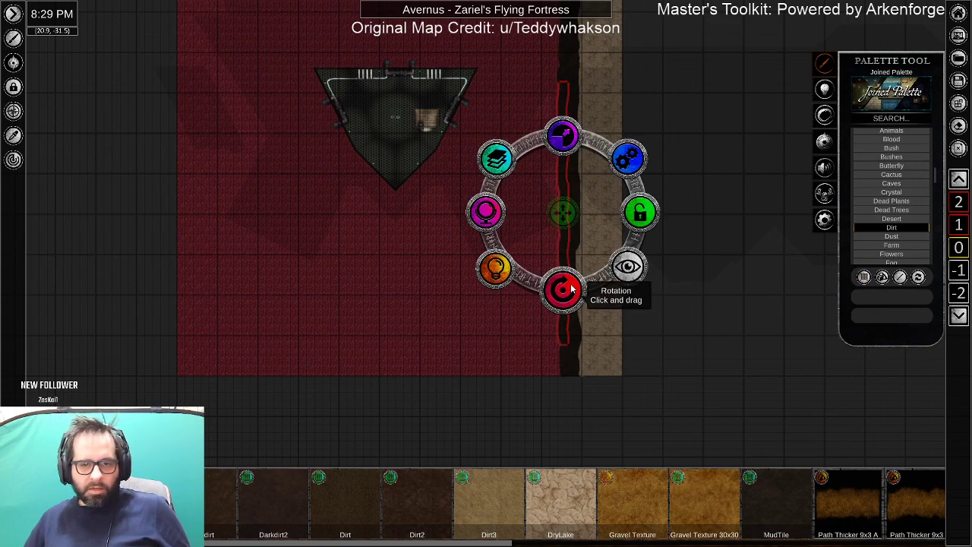
right_click(581, 243, "shift")
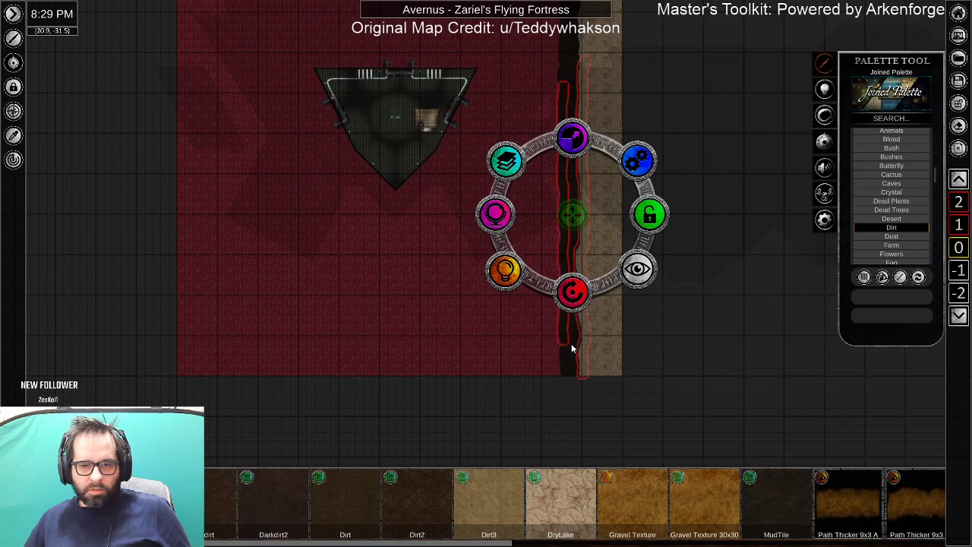
right_click(575, 339)
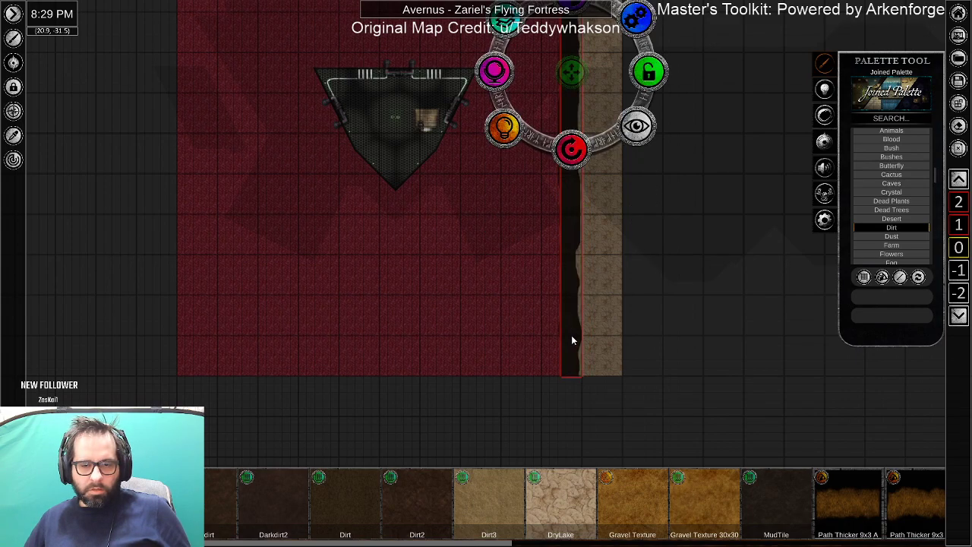
right_click(563, 346)
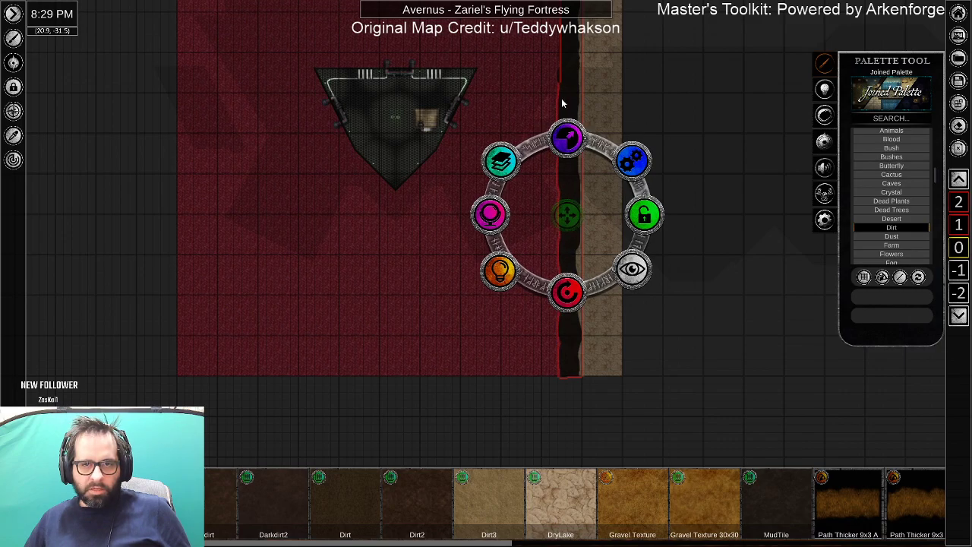
right_click(562, 76)
left_click_drag(588, 42, 615, 159)
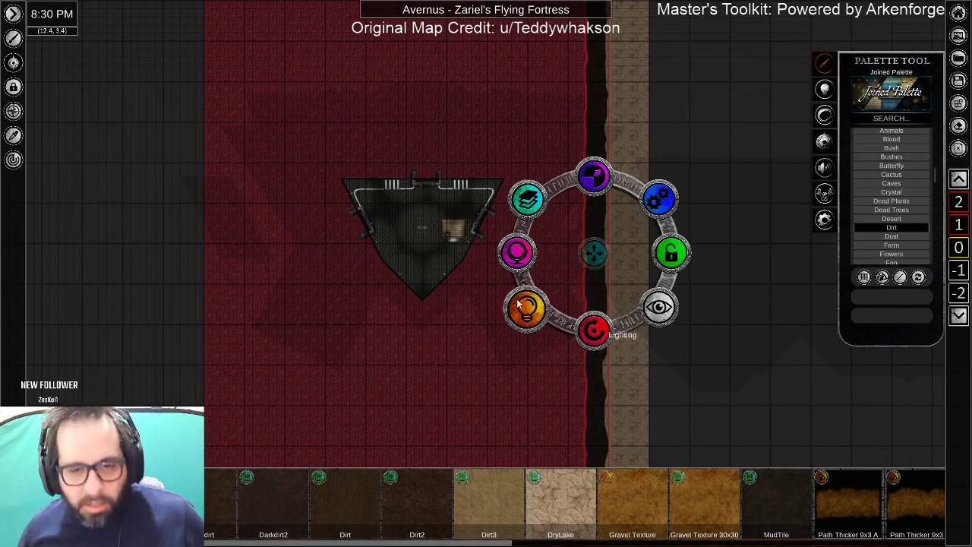
left_click(600, 184)
scroll(606, 219, "up", 2)
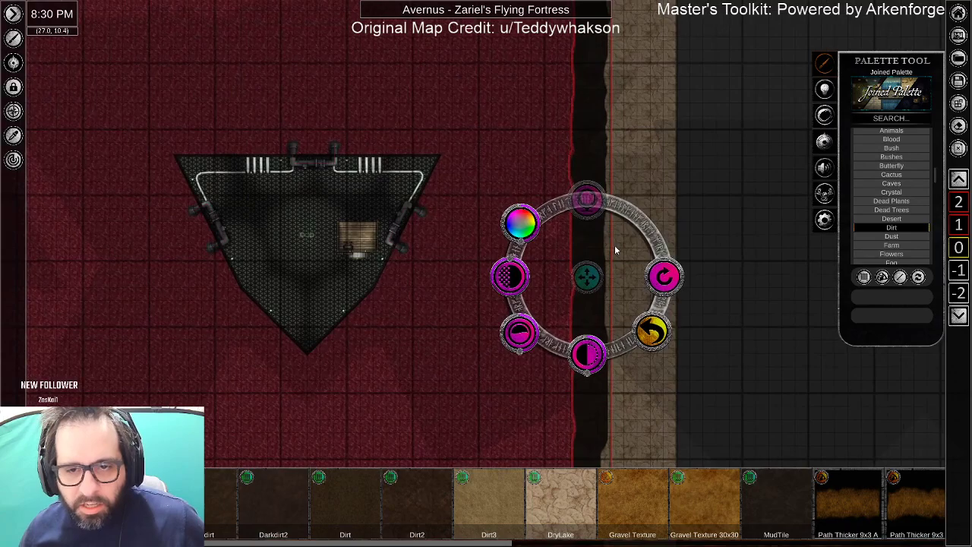
scroll(604, 228, "up", 3)
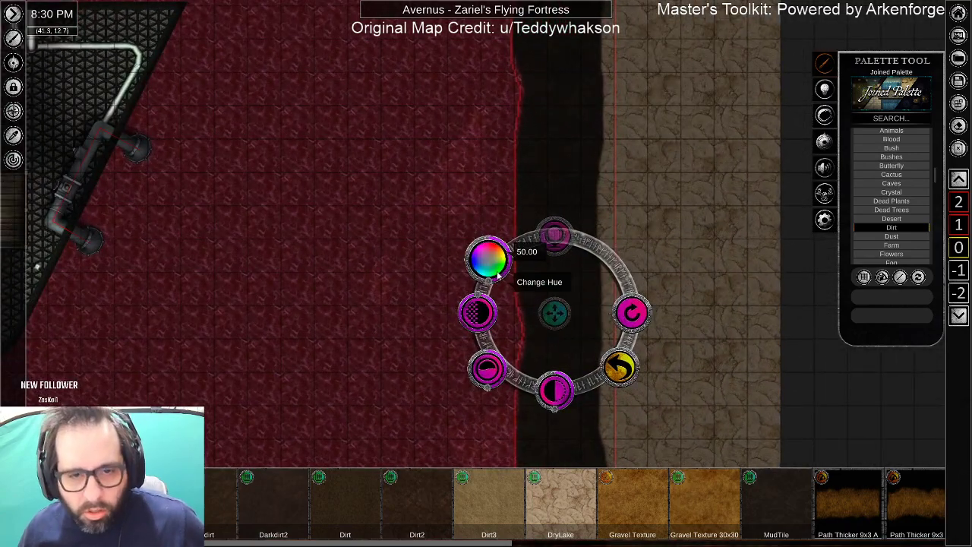
Turn off Fog of War and try shifting the hue of the selected mud strip.
left_click(828, 118)
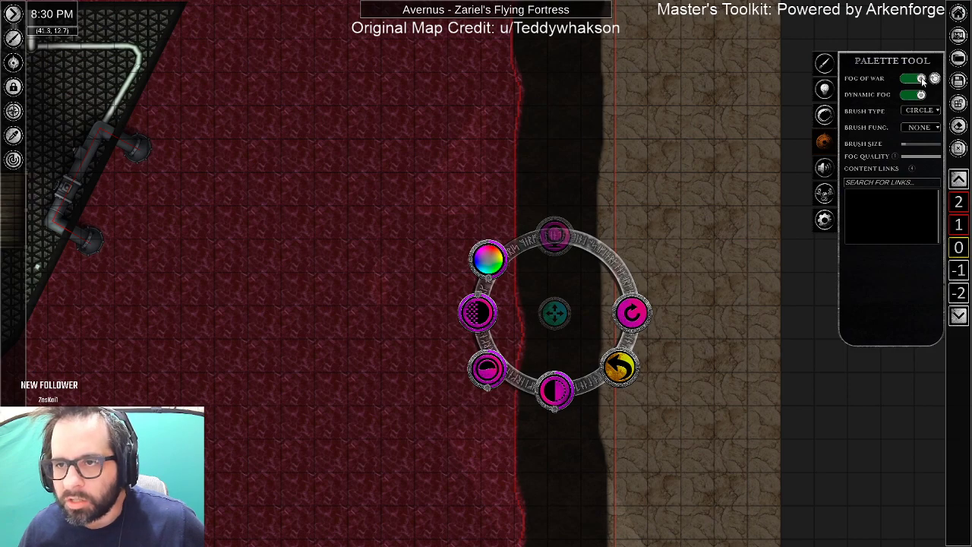
left_click(916, 79)
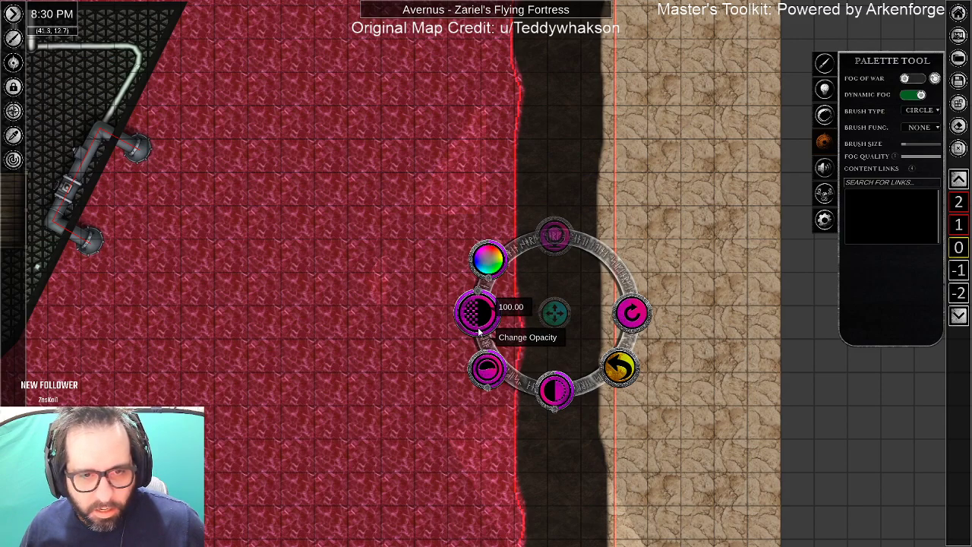
mouse_move(488, 279)
left_mouse_down()
mouse_move(500, 273)
mouse_move(488, 255)
mouse_move(491, 275)
left_mouse_up()
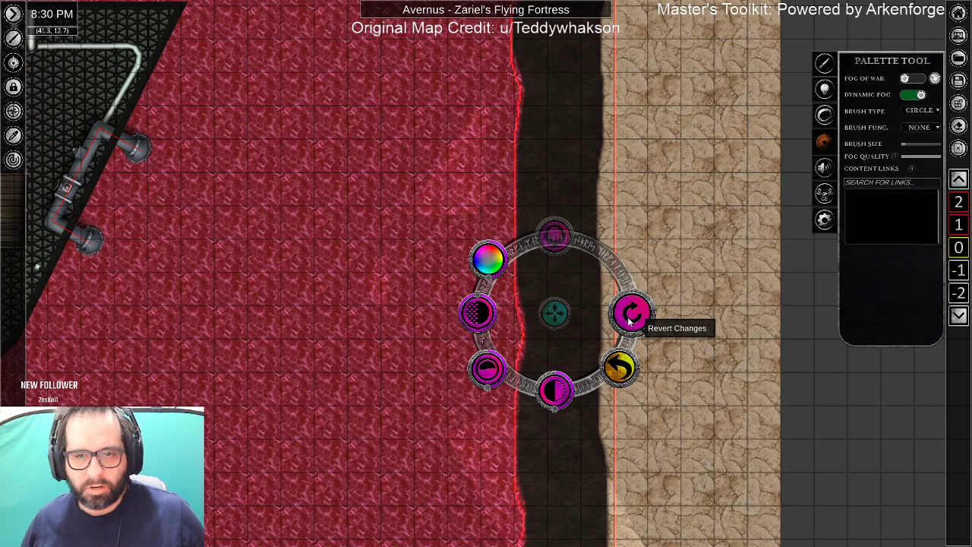
Select the mud shoreline pieces along the full height of the water and unlock them.
scroll(693, 357, "down", 5)
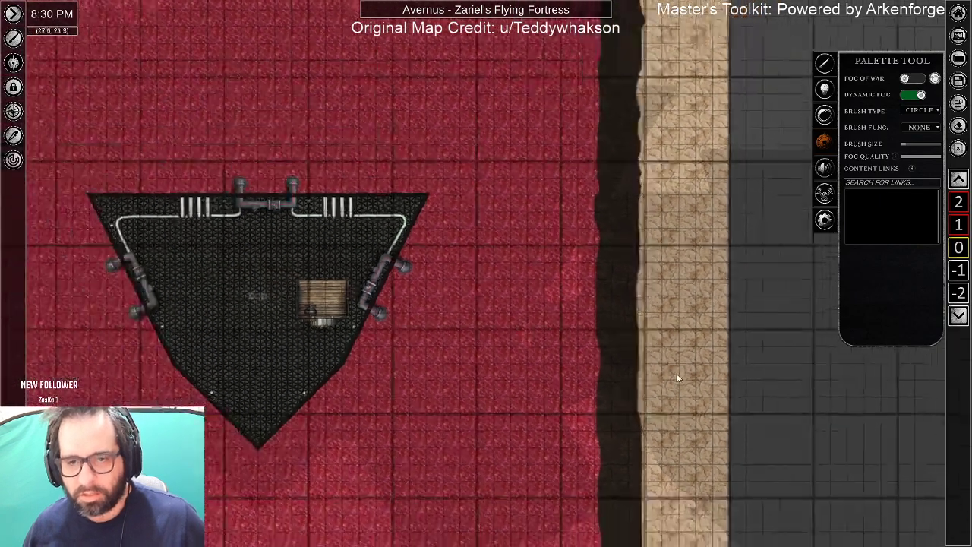
scroll(668, 270, "down", 1)
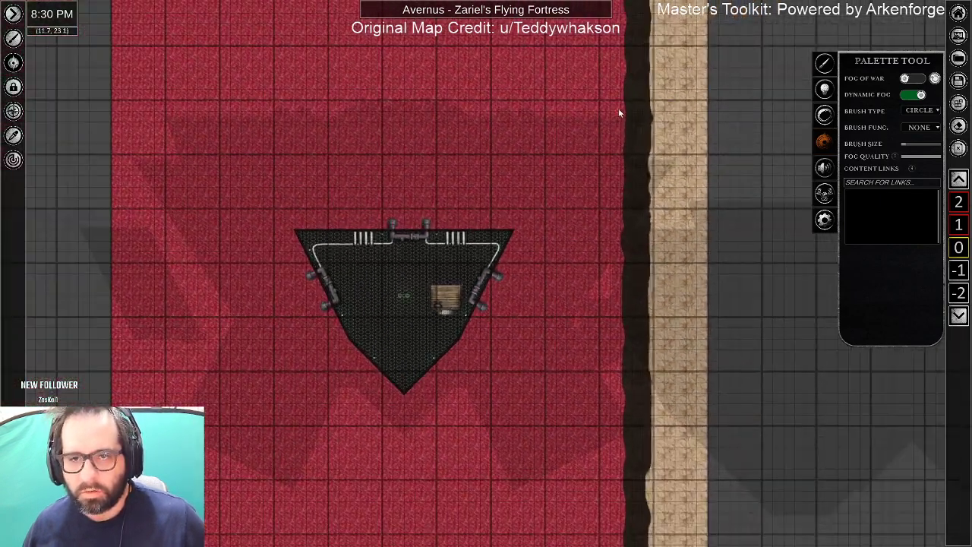
right_click(636, 191)
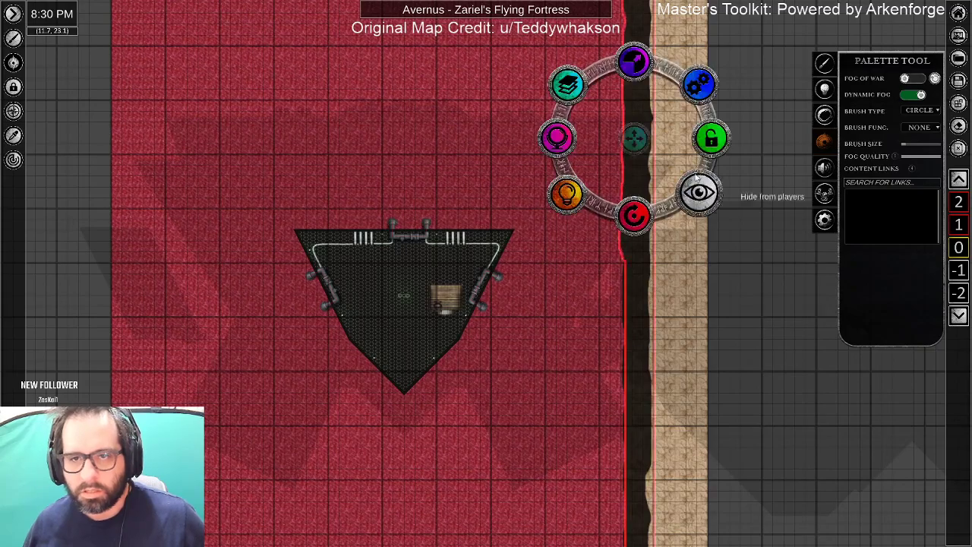
left_click_drag(644, 442, 631, 291)
left_click_drag(598, 128, 617, 499)
left_click(691, 372)
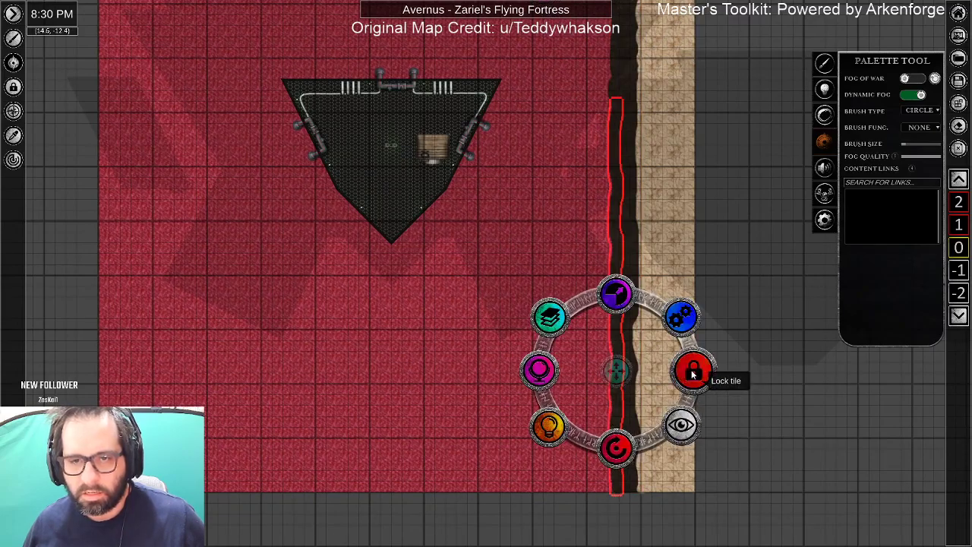
left_click(652, 195)
Select the full-height DryLake strip together with its irregular brushed edge.
left_click_drag(655, 187, 565, 288)
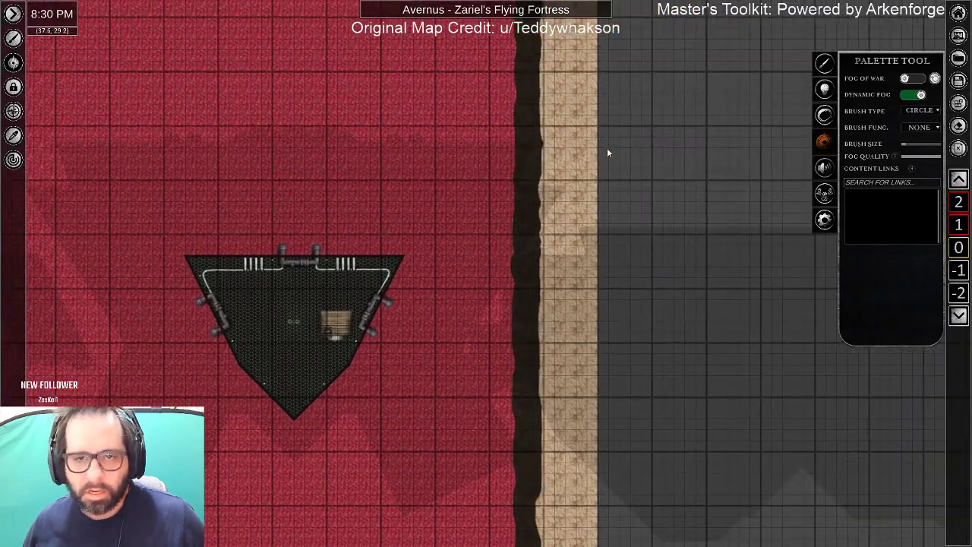
scroll(614, 76, "down", 5)
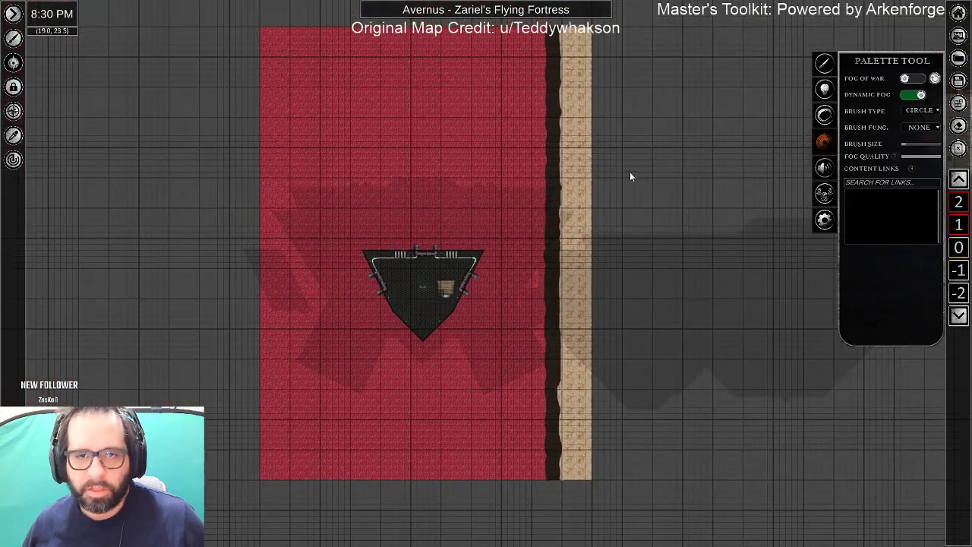
left_click_drag(571, 68, 589, 443)
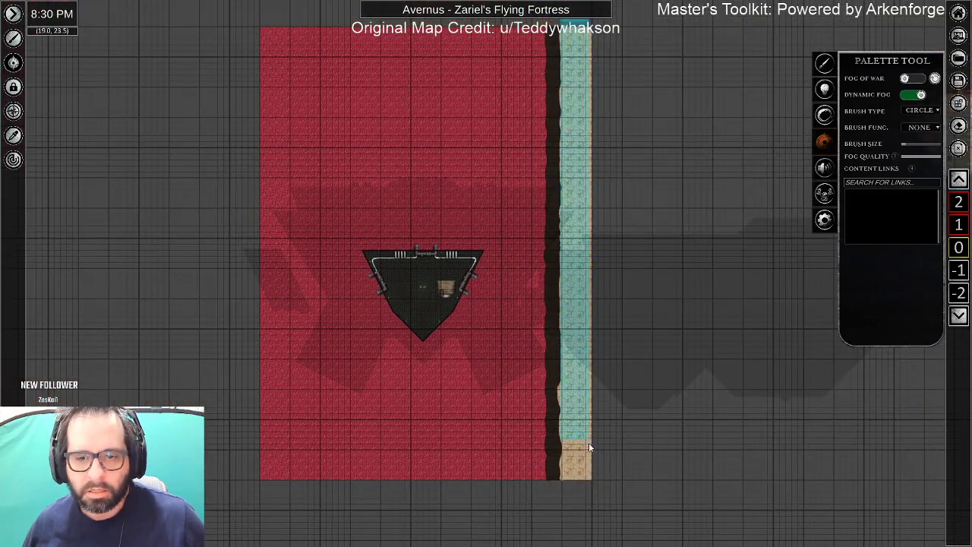
left_click_drag(588, 483, 588, 485)
scroll(632, 419, "up", 4)
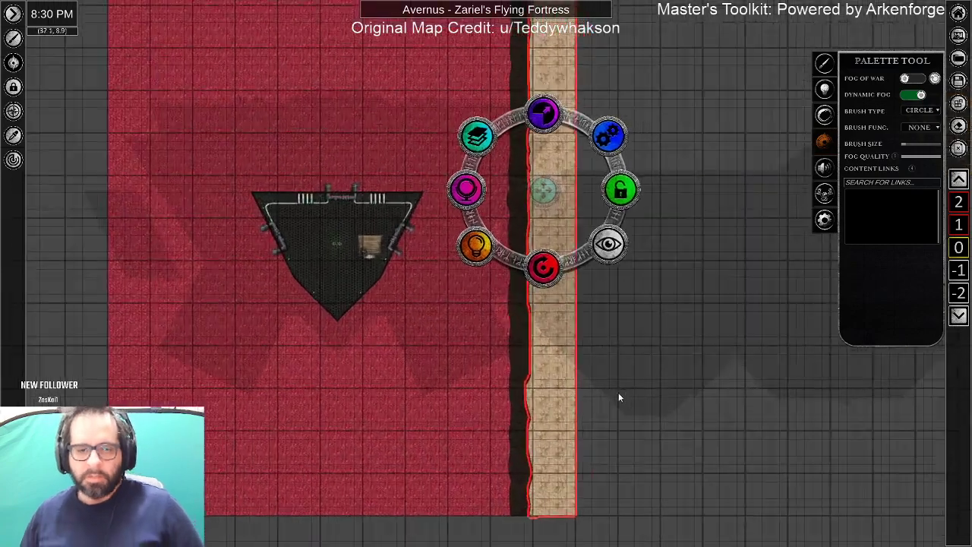
scroll(525, 371, "up", 3)
left_click_drag(536, 224, 504, 389)
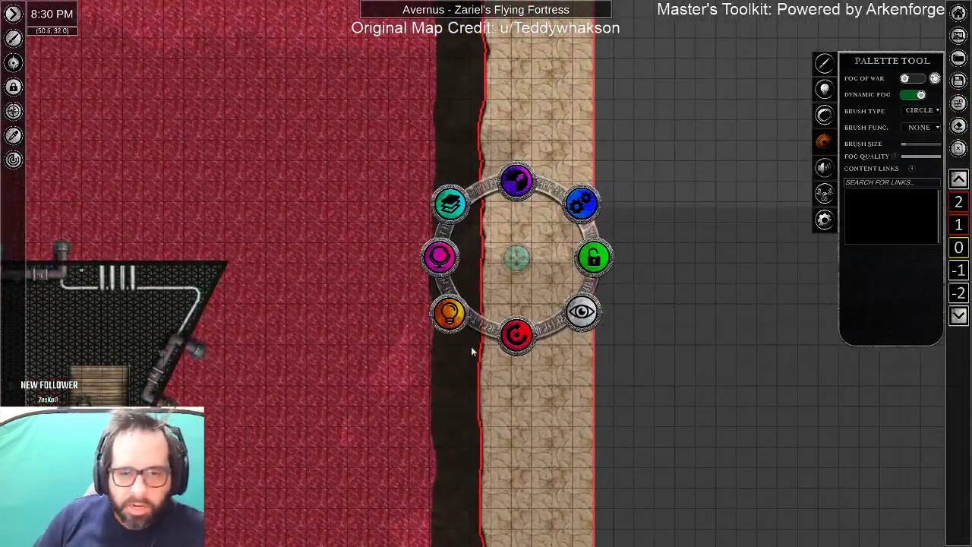
Tint the DryLake strip reddish with a hue of 45.54, darken it and reduce its saturation.
left_click(447, 261)
left_click_drag(461, 216, 458, 225)
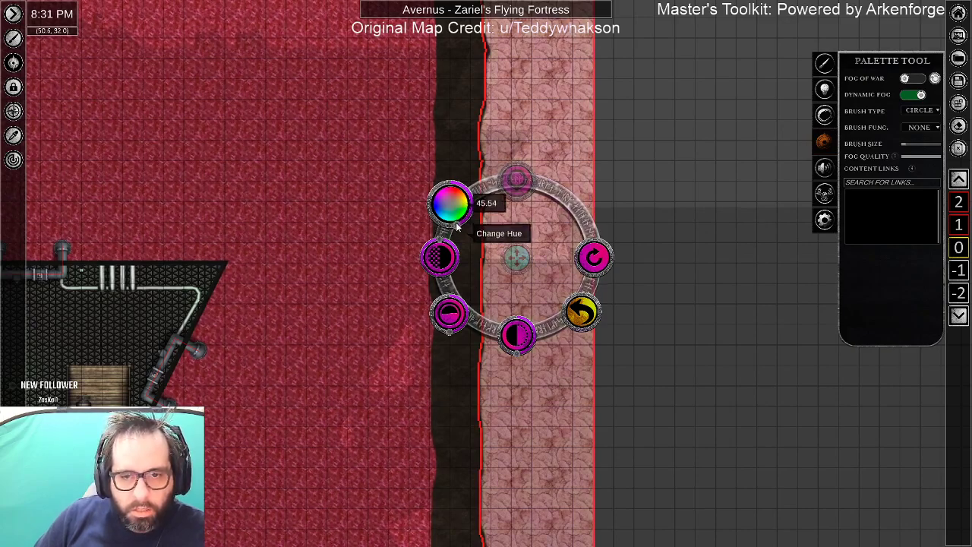
left_click_drag(520, 349, 515, 355)
left_click_drag(449, 333, 442, 333)
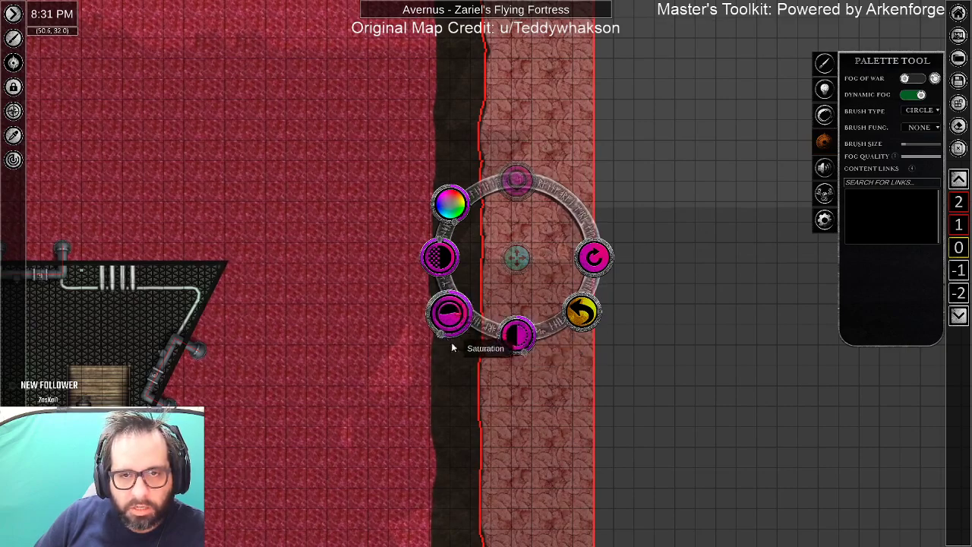
Select the entire reddish dry-ground strip with its edge pieces and unlock it.
scroll(559, 433, "down", 4)
scroll(524, 377, "down", 3)
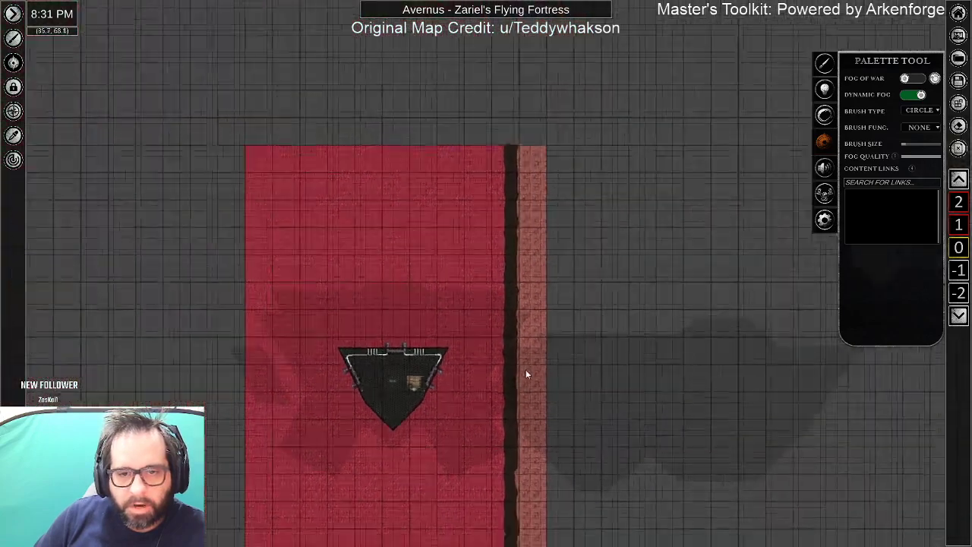
left_click_drag(515, 124, 542, 498)
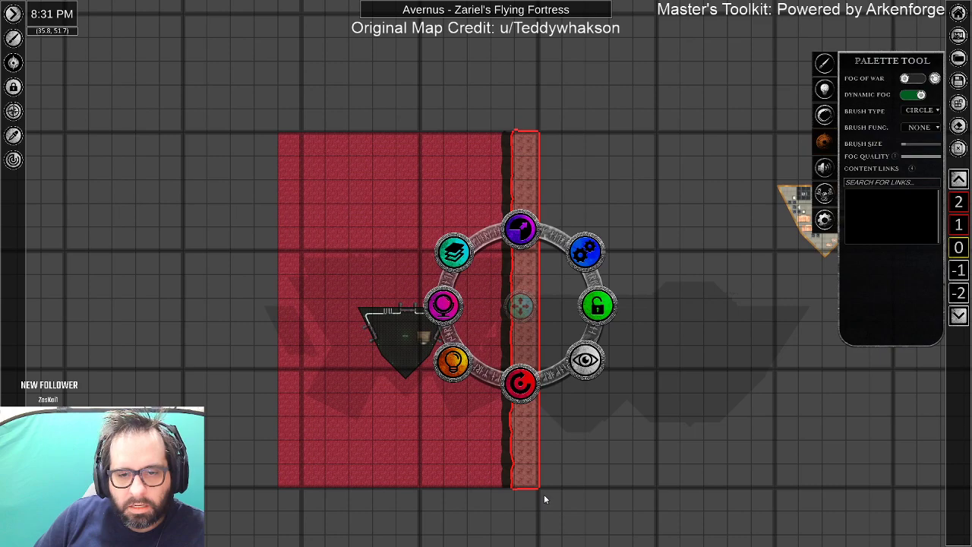
left_click(595, 318)
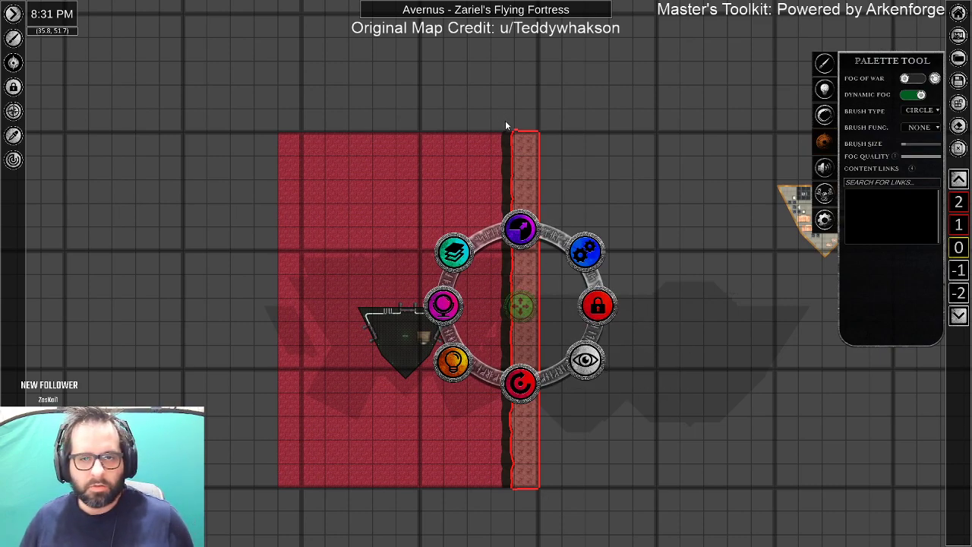
Duplicate the mud and dry-ground strips without the water and rotate the copy half a turn.
left_click_drag(506, 121, 539, 500)
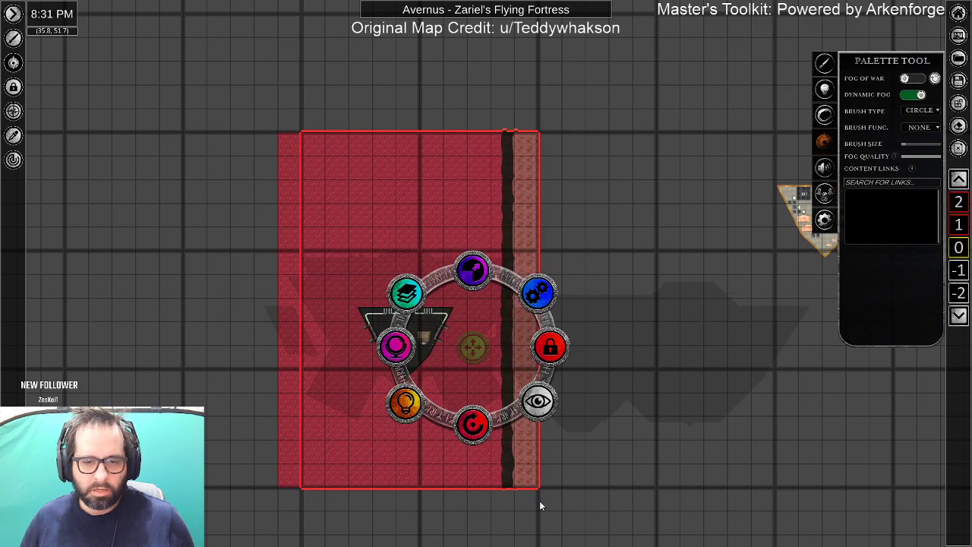
left_click(418, 472, "ctrl")
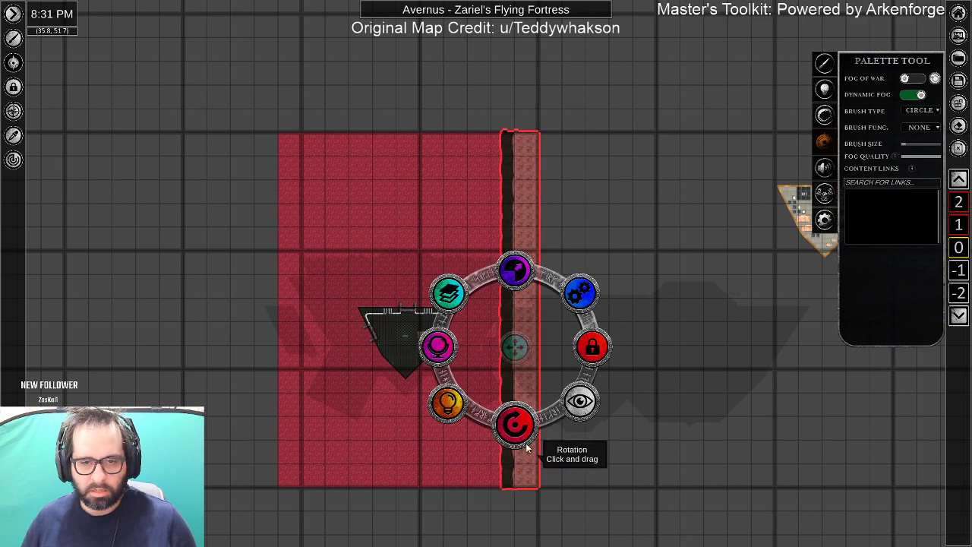
left_click_drag(514, 427, 531, 283)
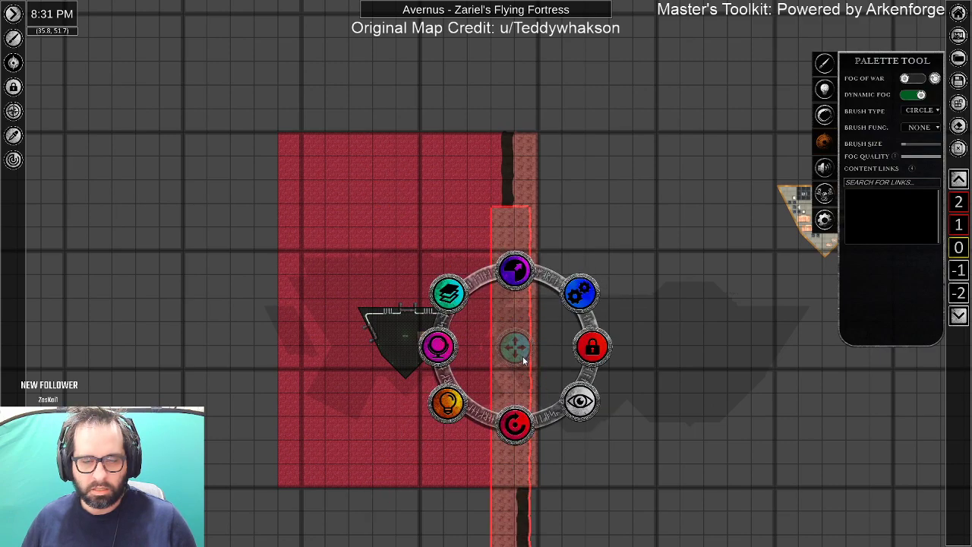
Place the rotated shoreline copy along the water's left edge, mud side facing the water and ends aligned with it.
left_click_drag(516, 352, 303, 277)
scroll(272, 490, "up", 5)
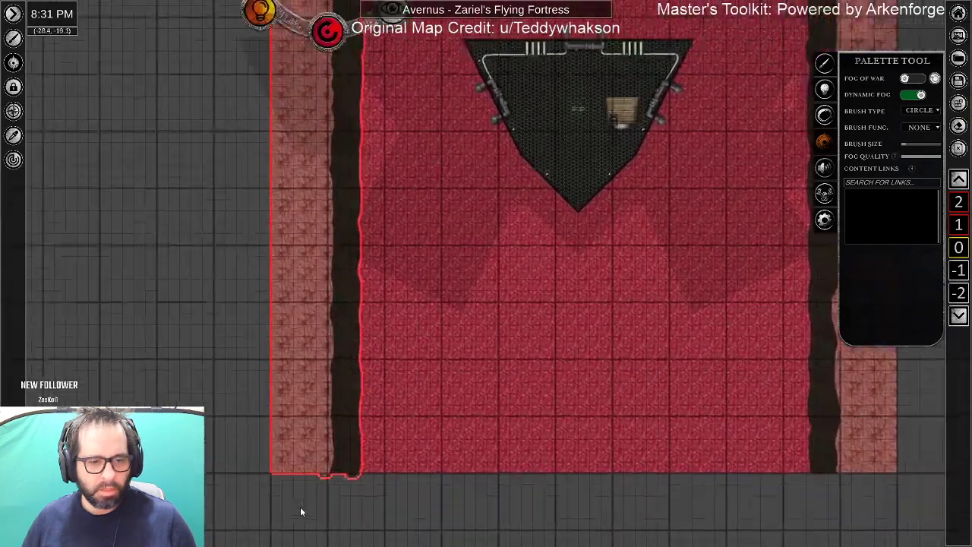
scroll(302, 505, "up", 1)
left_click_drag(394, 146, 357, 542)
left_click_drag(450, 102, 416, 99)
left_click(464, 365)
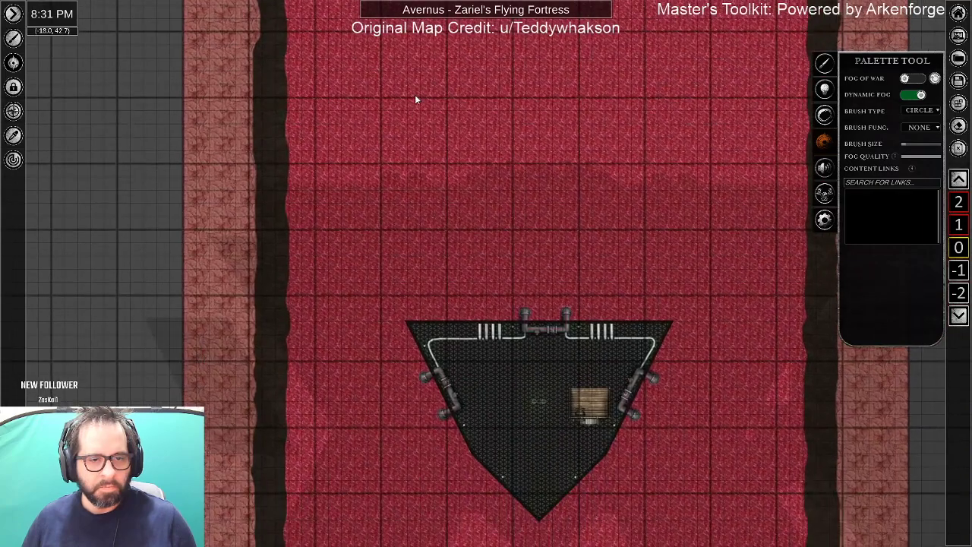
left_click(16, 136)
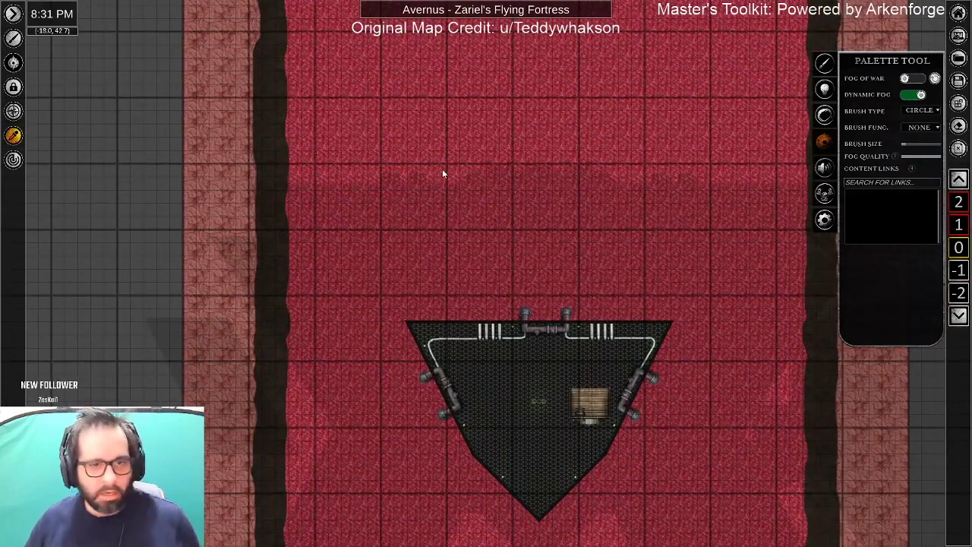
left_click(503, 157)
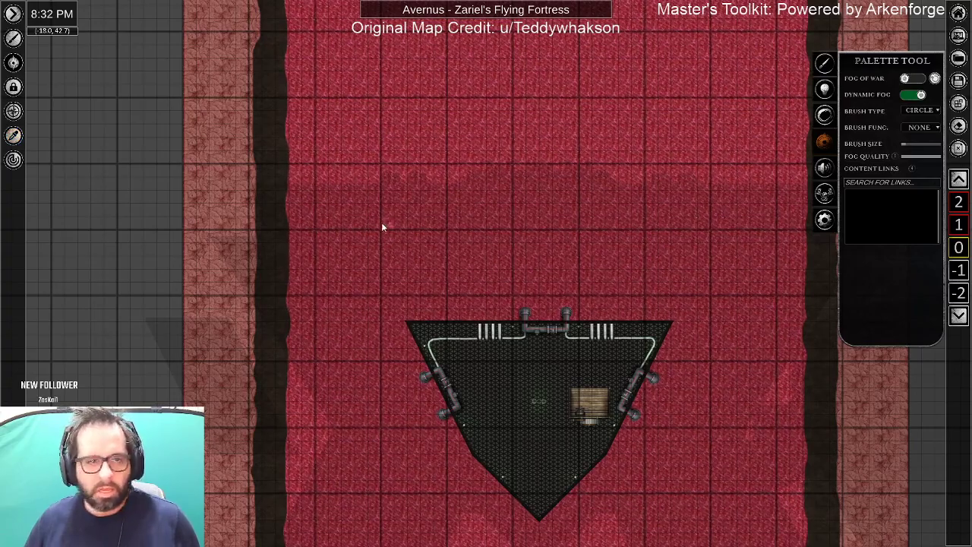
Select the whole mud strip with its edge pieces along the water's left shore and unlock it.
left_click_drag(269, 133, 393, 386)
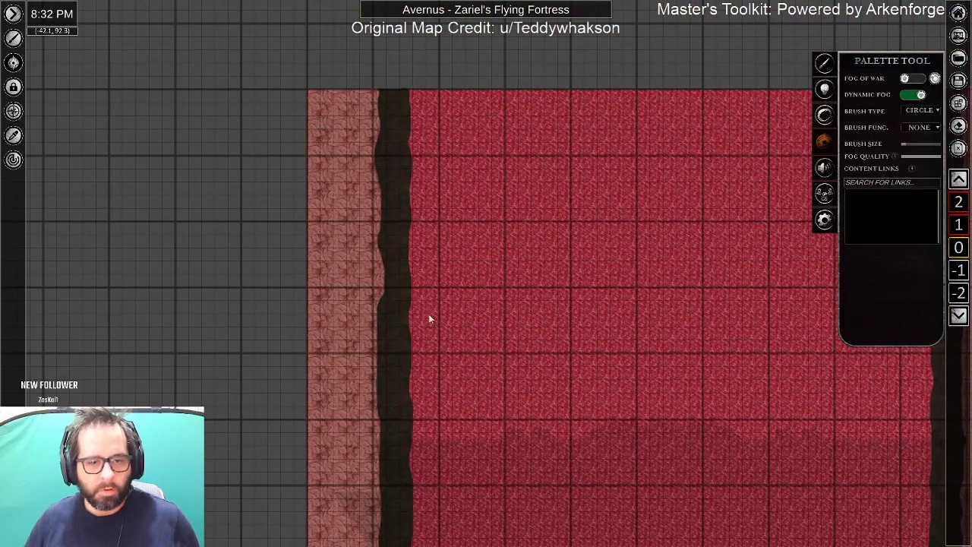
right_click(384, 348)
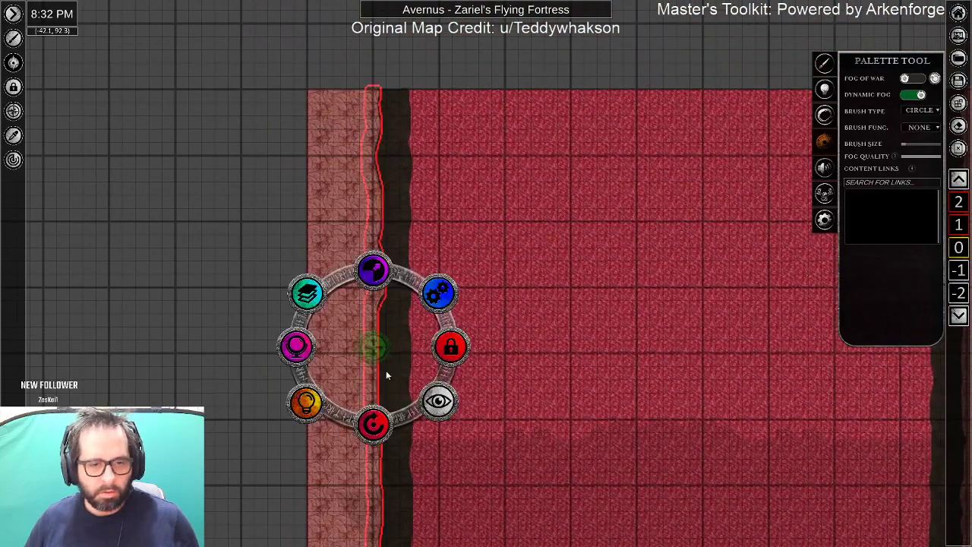
right_click(387, 373)
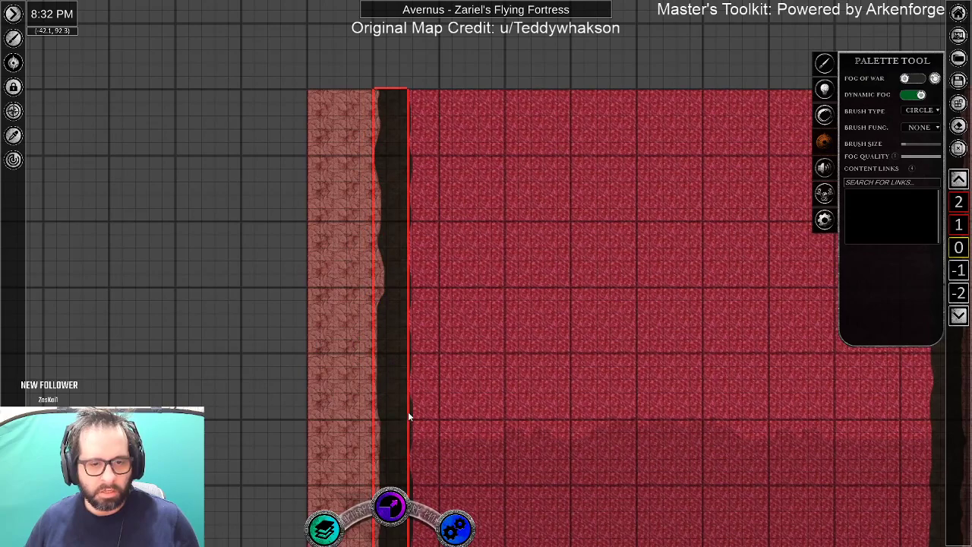
right_click(408, 278)
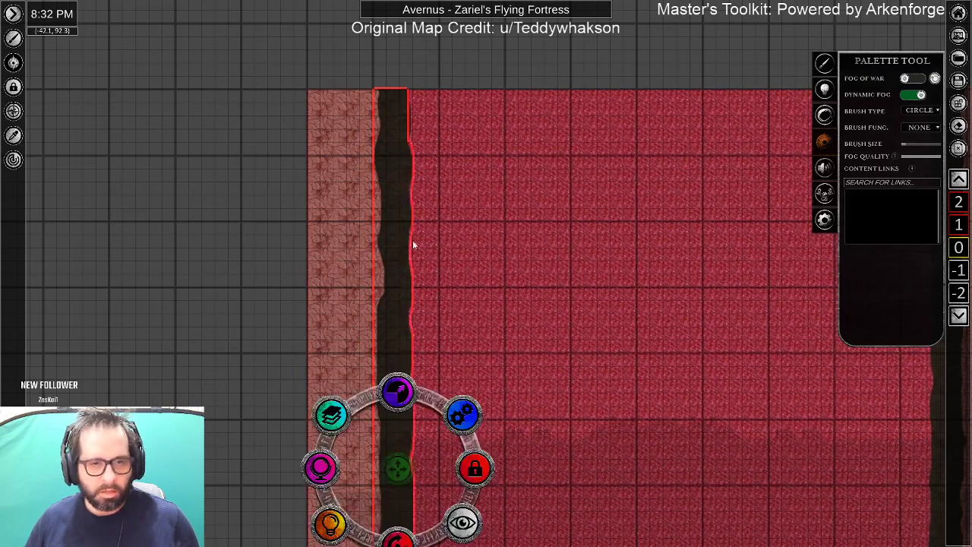
right_click(408, 119)
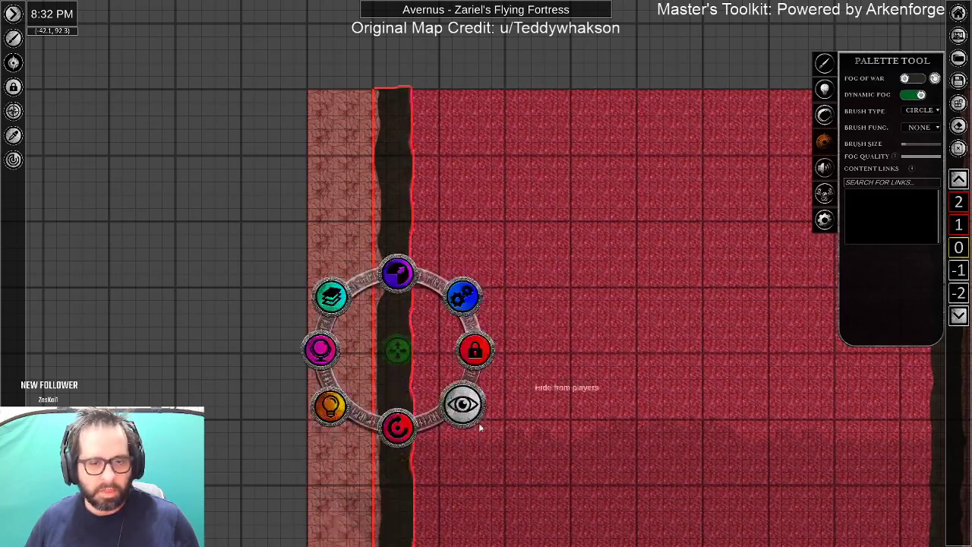
left_click_drag(498, 427, 542, 136)
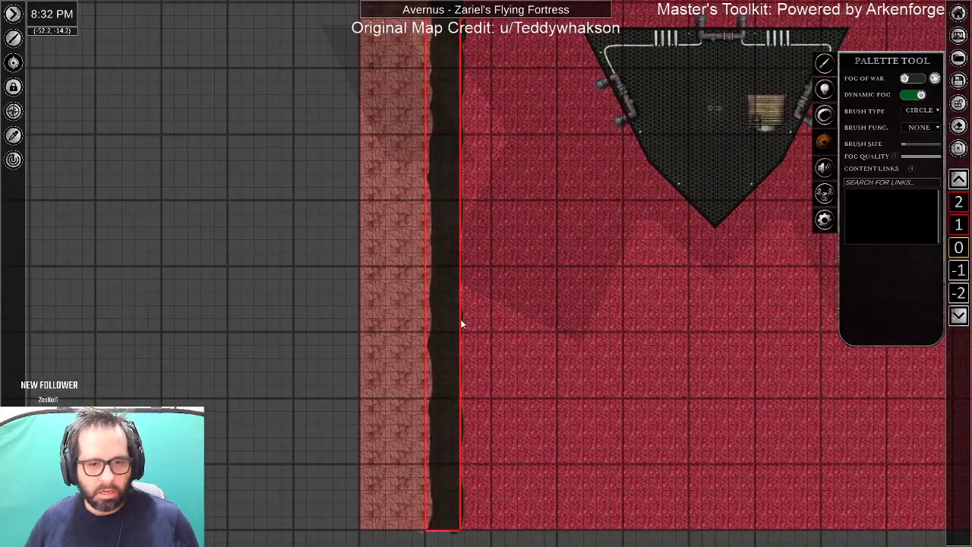
right_click(461, 321)
left_click_drag(520, 97, 501, 453)
left_click(435, 269)
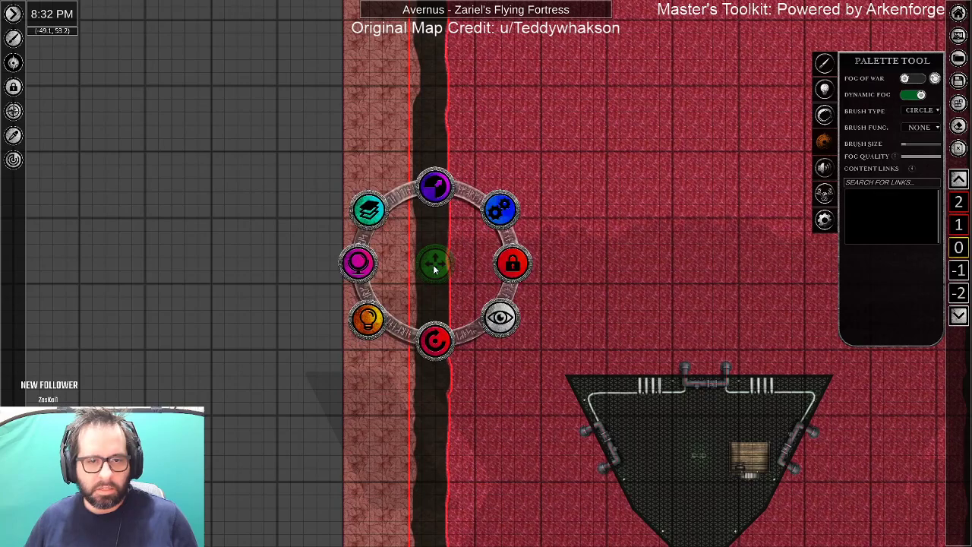
left_click(514, 262)
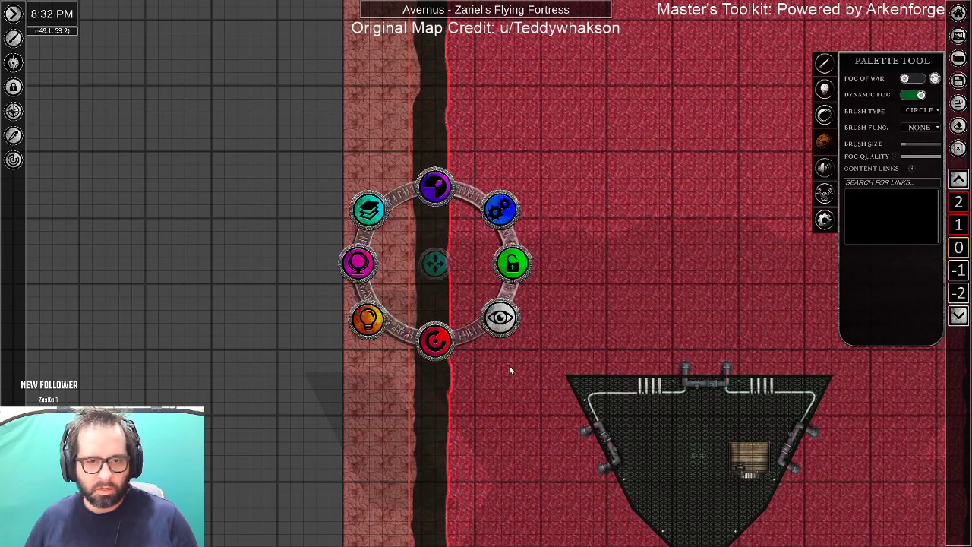
Replace the tile images of the left mud strip and its edge pieces with the blood-red water texture.
scroll(509, 365, "down", 3)
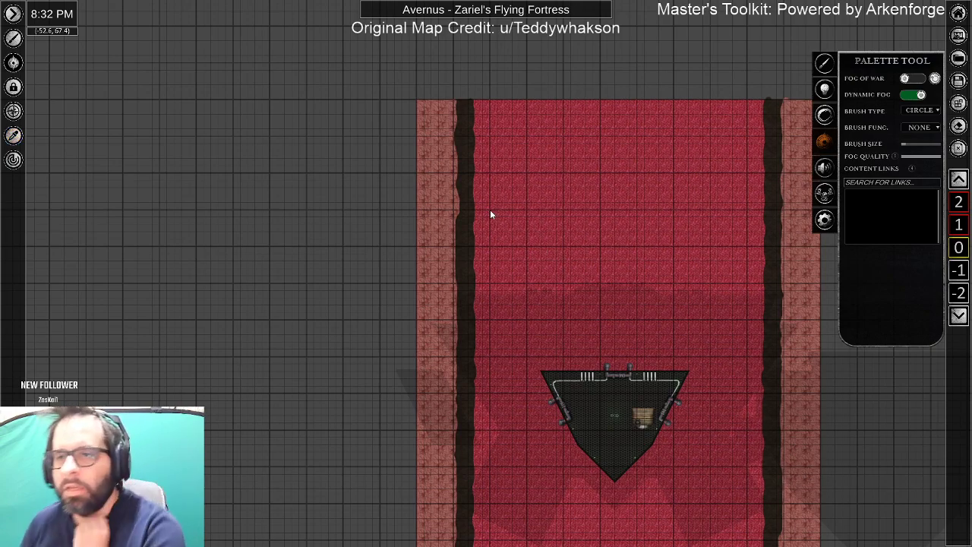
left_click(825, 63)
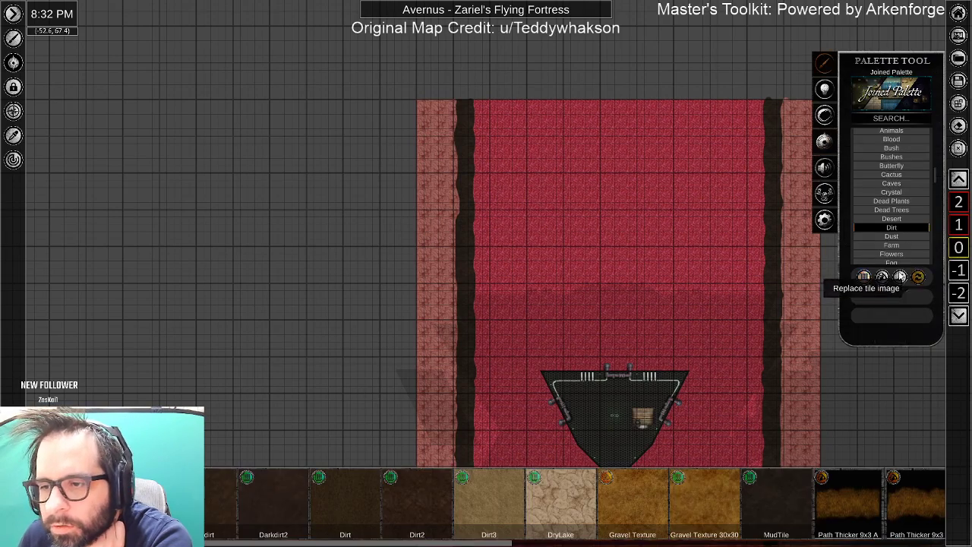
right_click(461, 118)
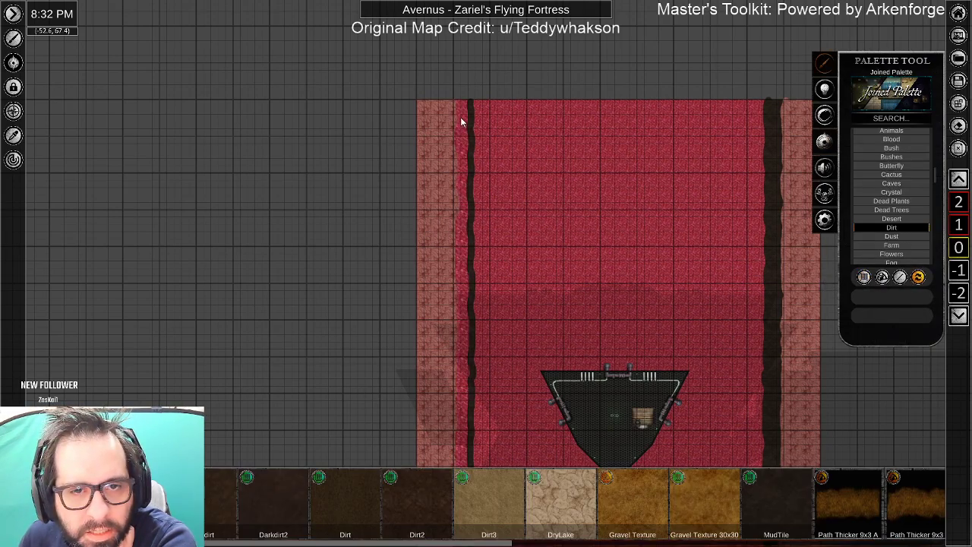
right_click(473, 115)
right_click(473, 140)
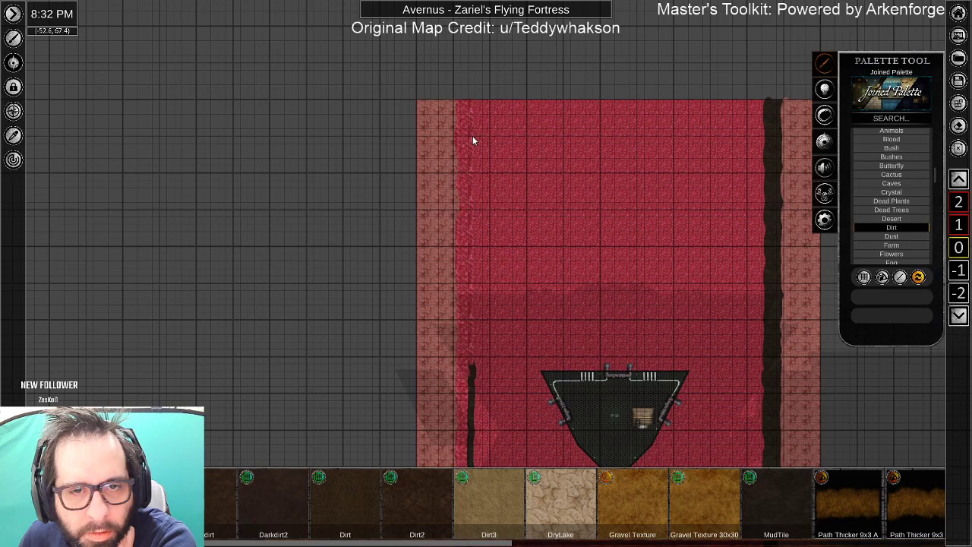
left_click_drag(502, 398, 526, 186)
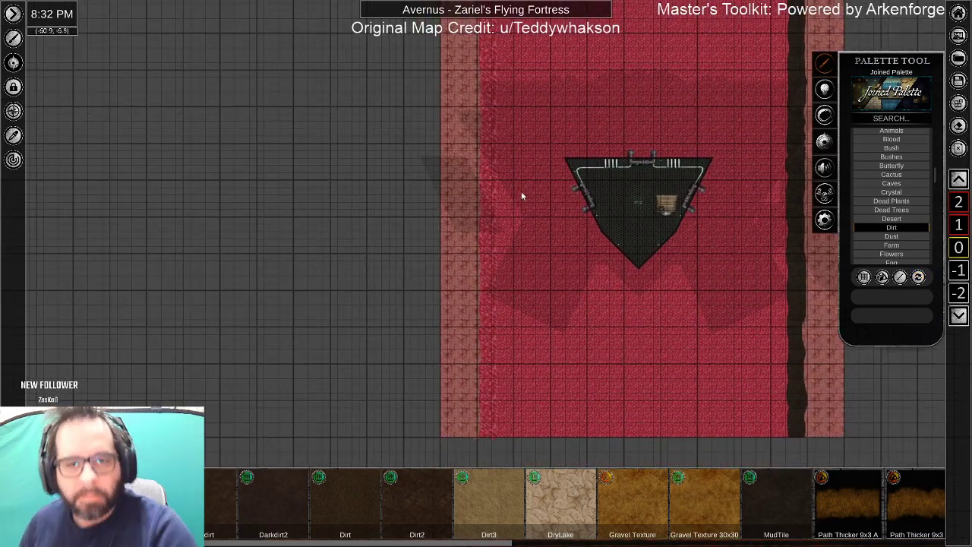
scroll(521, 196, "down", 3)
left_click_drag(526, 126, 535, 211)
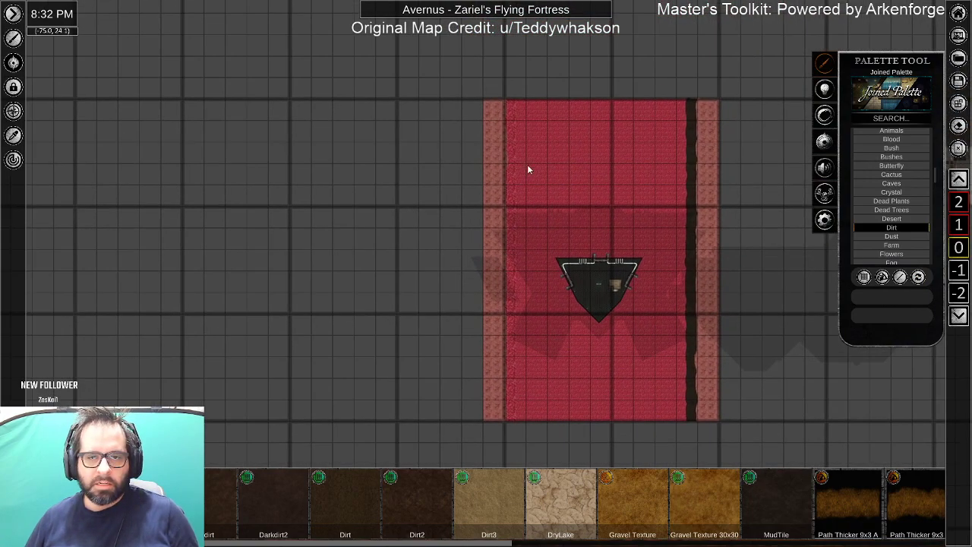
Match the left shoreline strip's animation to the main water by setting its animation FPS to 8.58.
left_click_drag(503, 89, 537, 427)
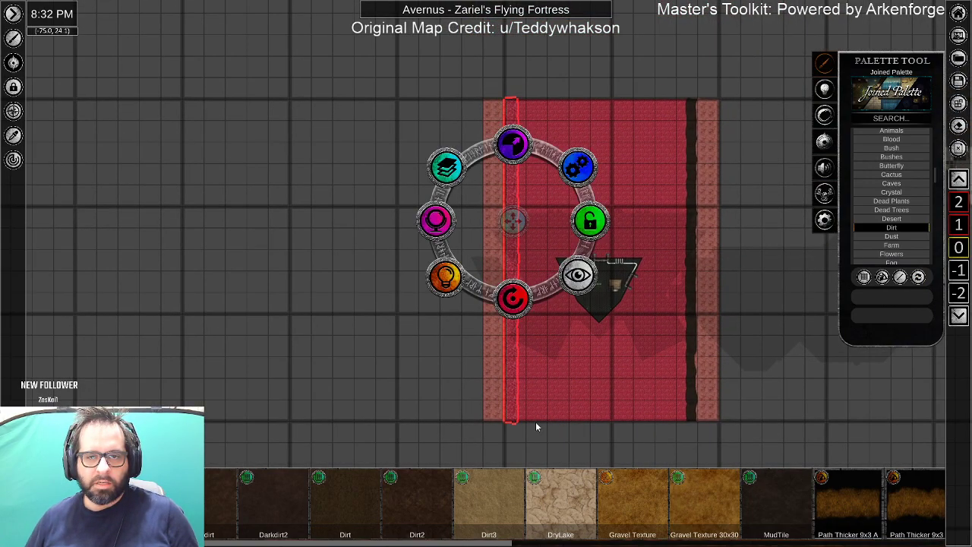
scroll(531, 242, "up", 5)
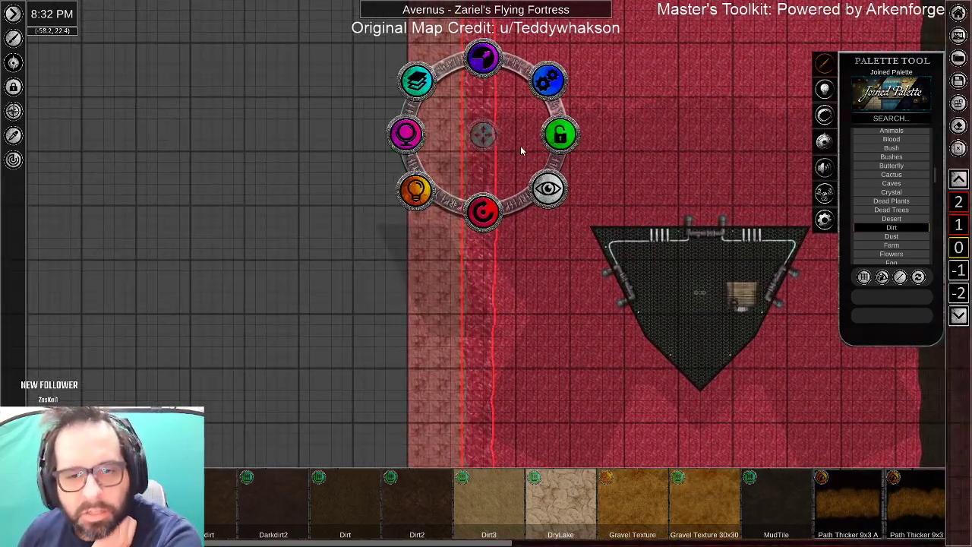
left_click(579, 228)
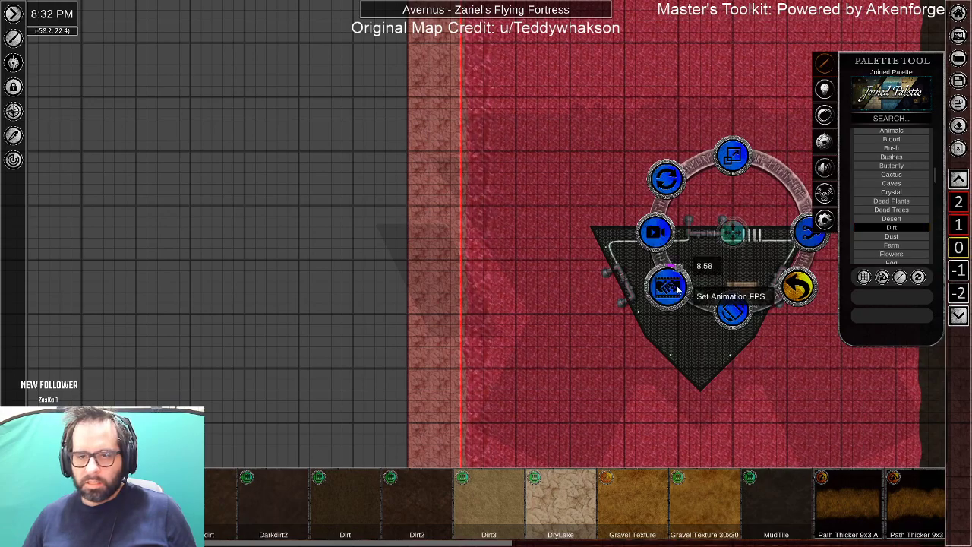
scroll(488, 260, "down", 5)
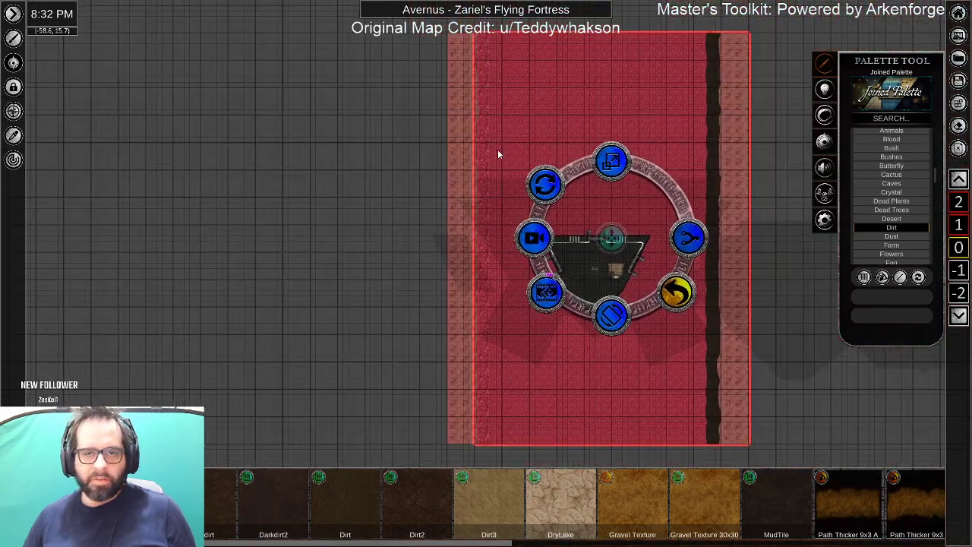
left_click_drag(475, 46, 497, 477)
left_click(426, 138)
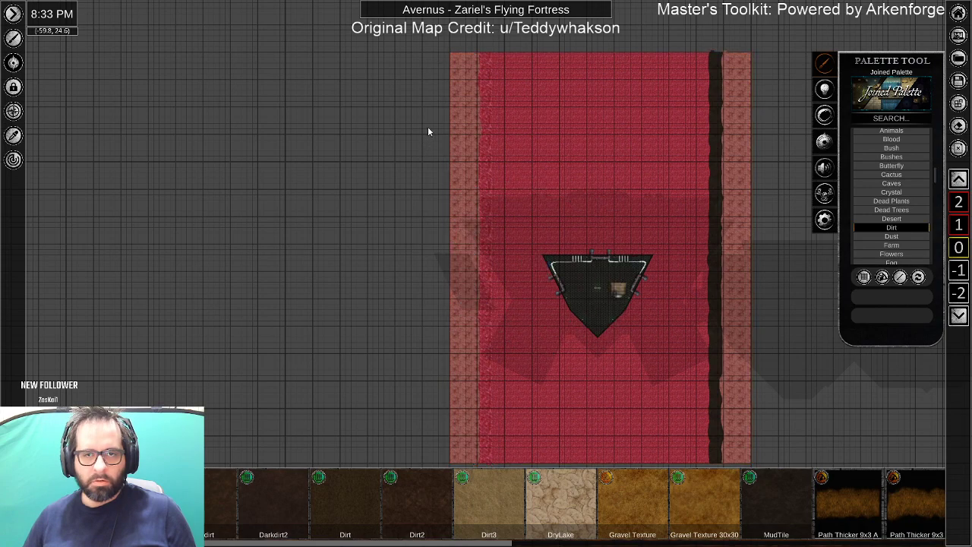
left_click_drag(468, 43, 508, 481)
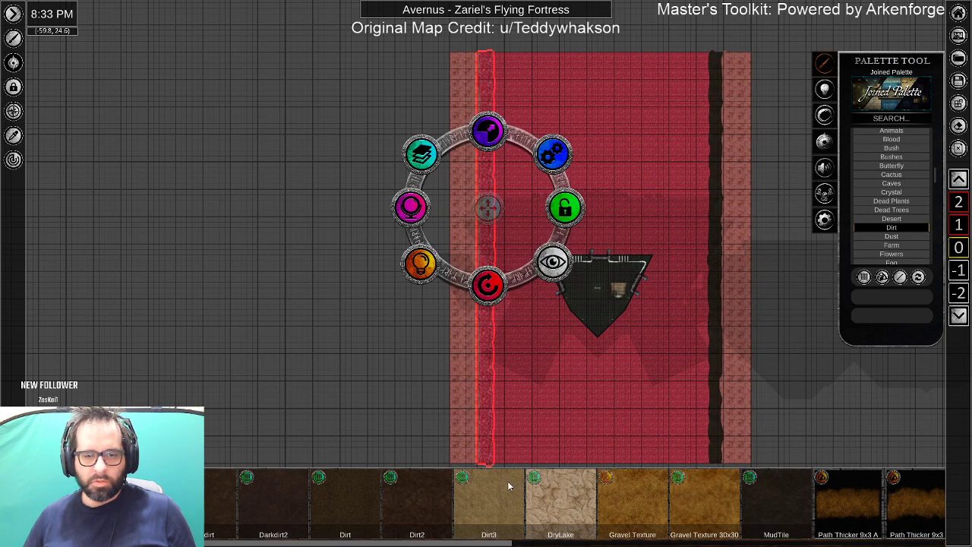
left_click(552, 154)
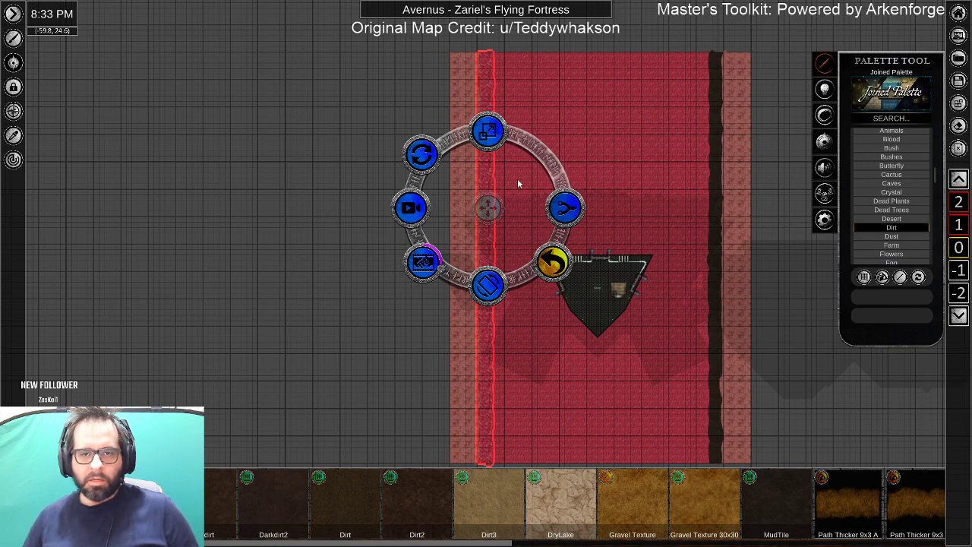
left_click(422, 263)
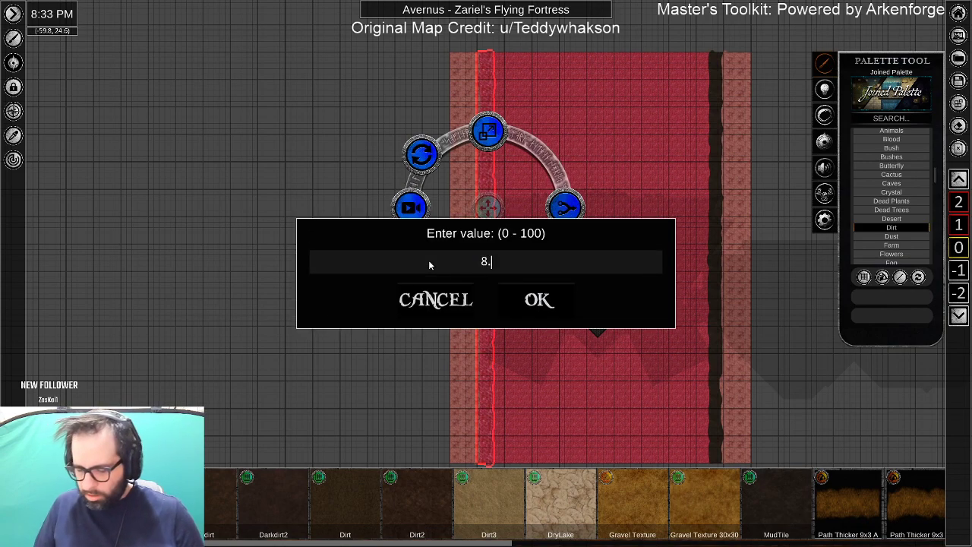
type("8.58")
key("Return")
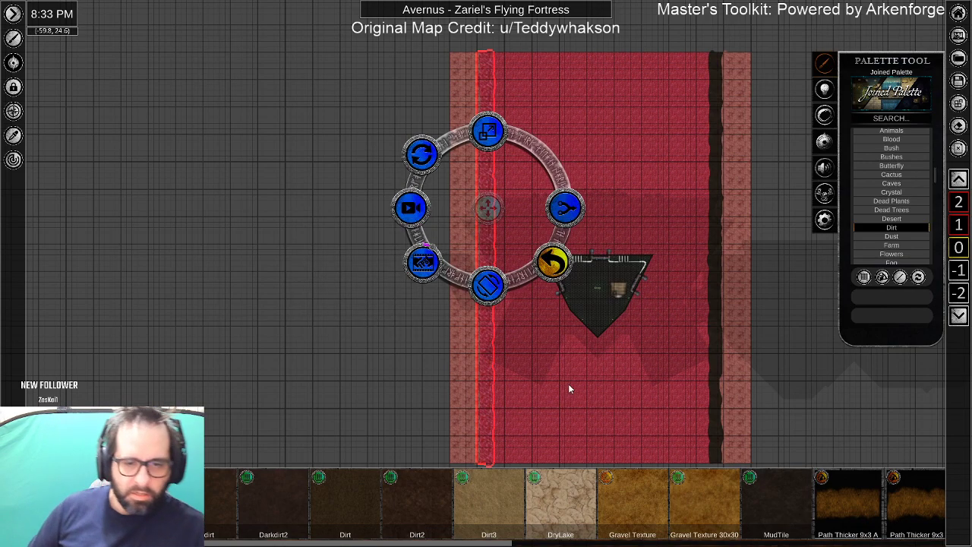
Lower the left water strip's opacity to 43.92.
left_click(539, 261)
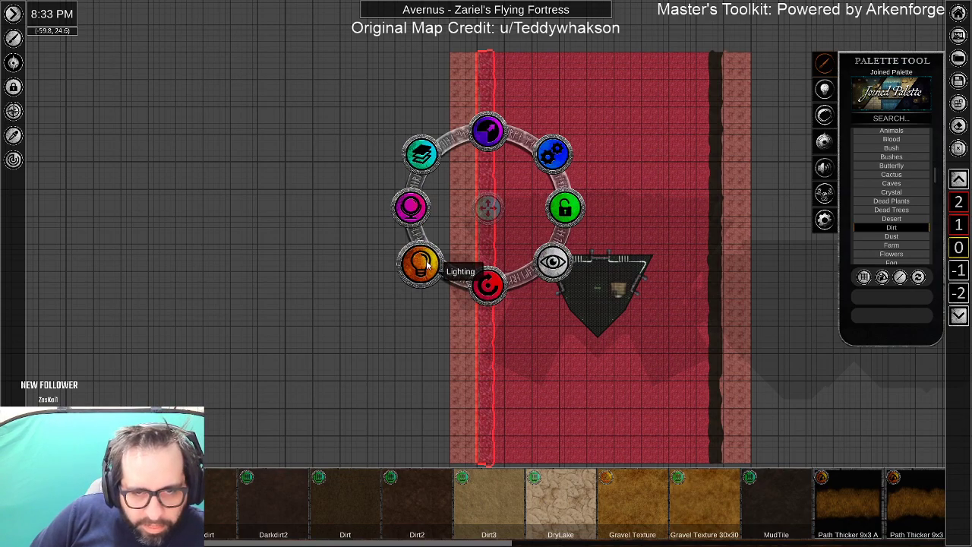
left_click(424, 212)
scroll(464, 232, "up", 3)
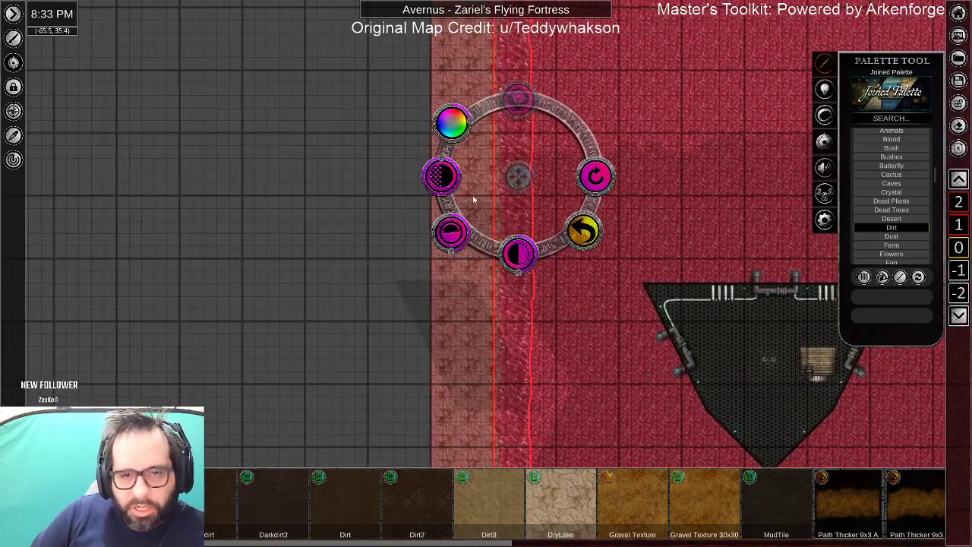
left_click(442, 193)
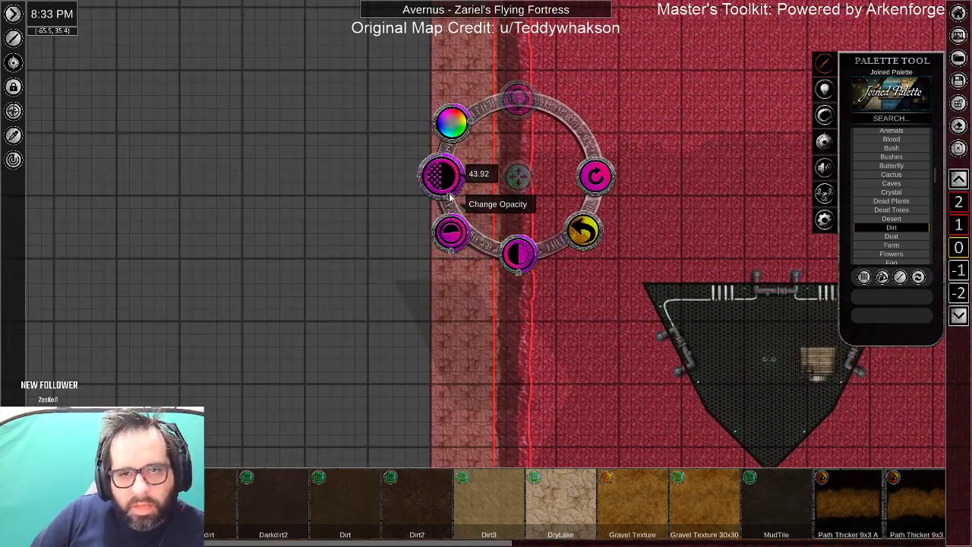
Examine how the semi-transparent water strip overlaps the mud and dry ground along the left shore, including its layer-order options.
left_click_drag(679, 215, 603, 478)
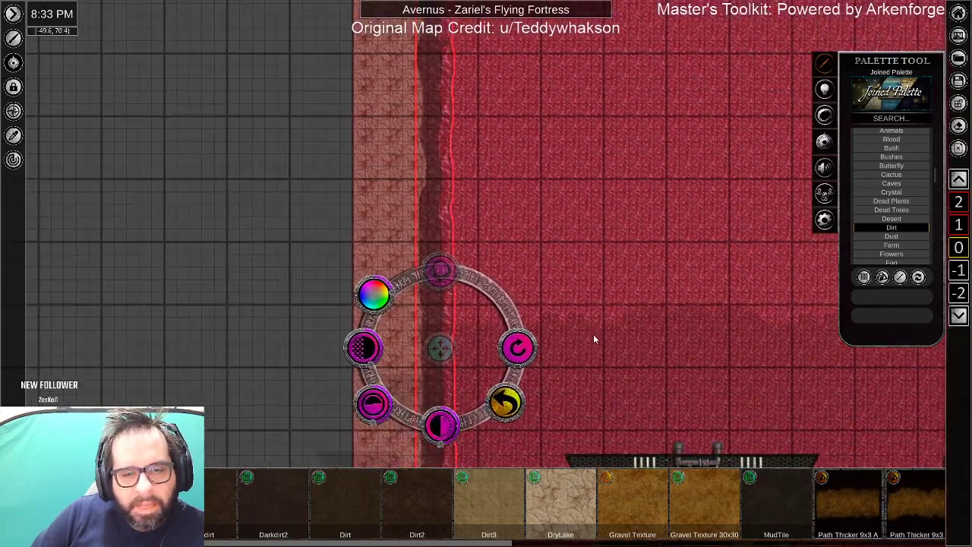
scroll(429, 183, "up", 3)
scroll(429, 190, "up", 3)
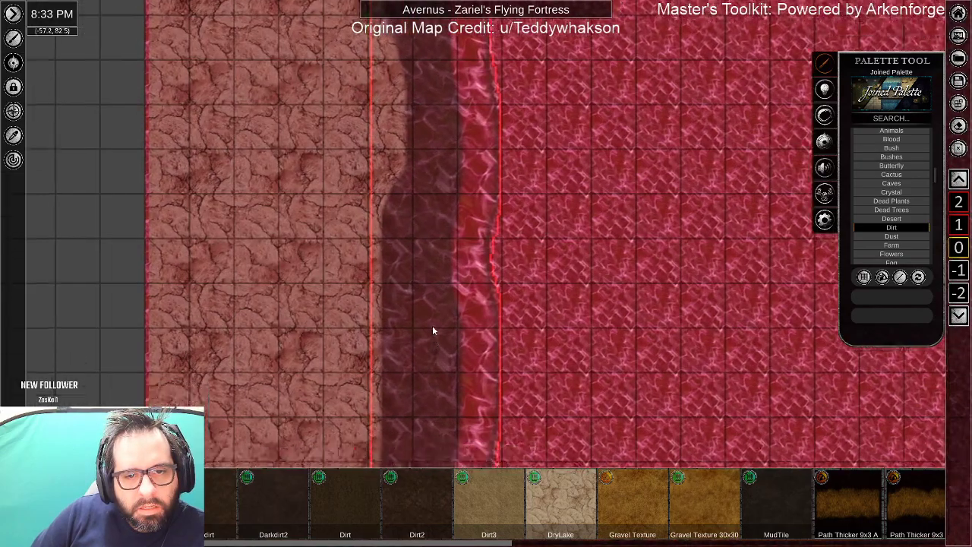
left_click_drag(433, 328, 388, 190)
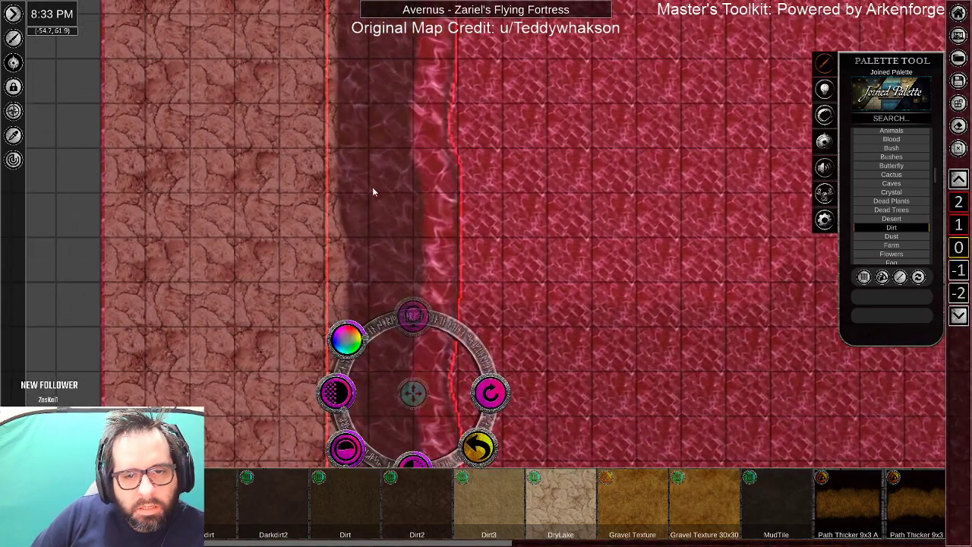
left_click(478, 447)
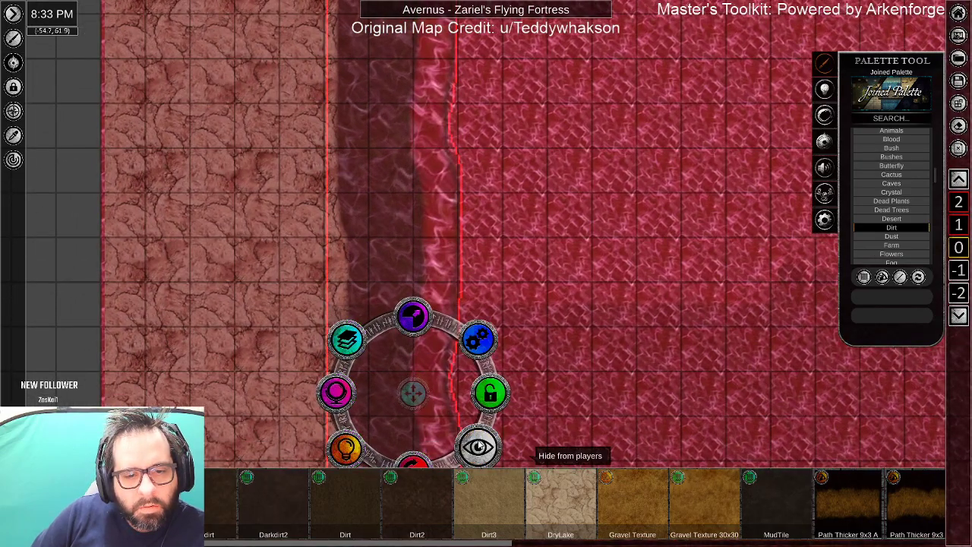
left_click(346, 339)
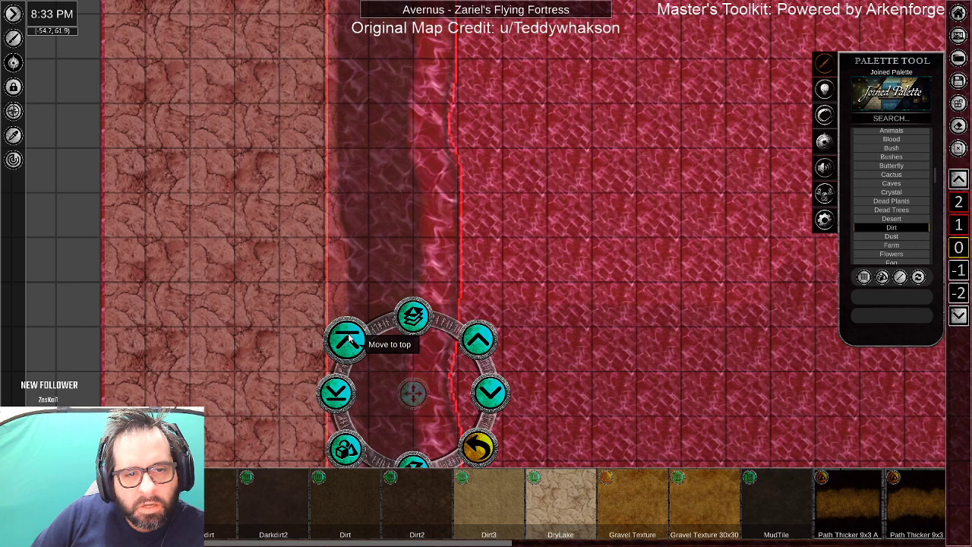
scroll(302, 226, "down", 2)
scroll(316, 209, "down", 2)
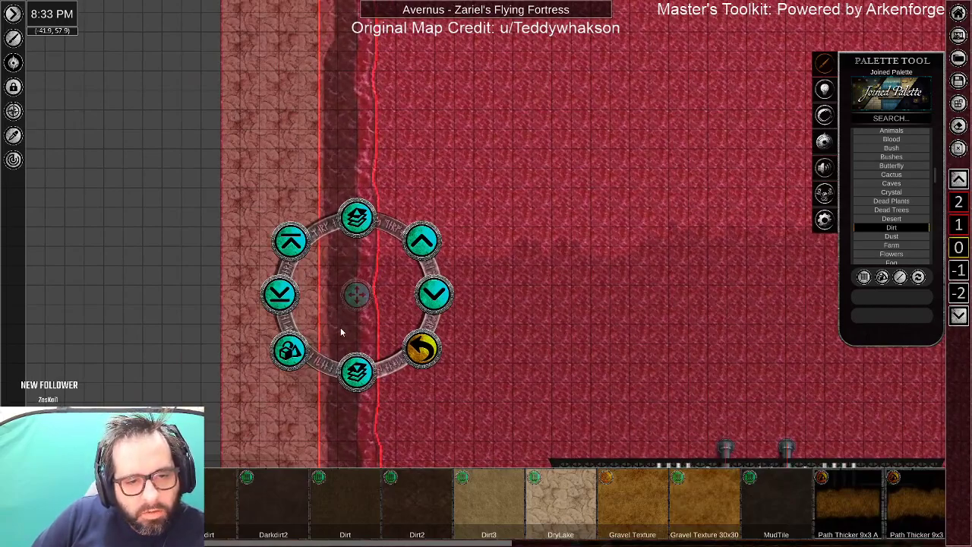
left_click(422, 350)
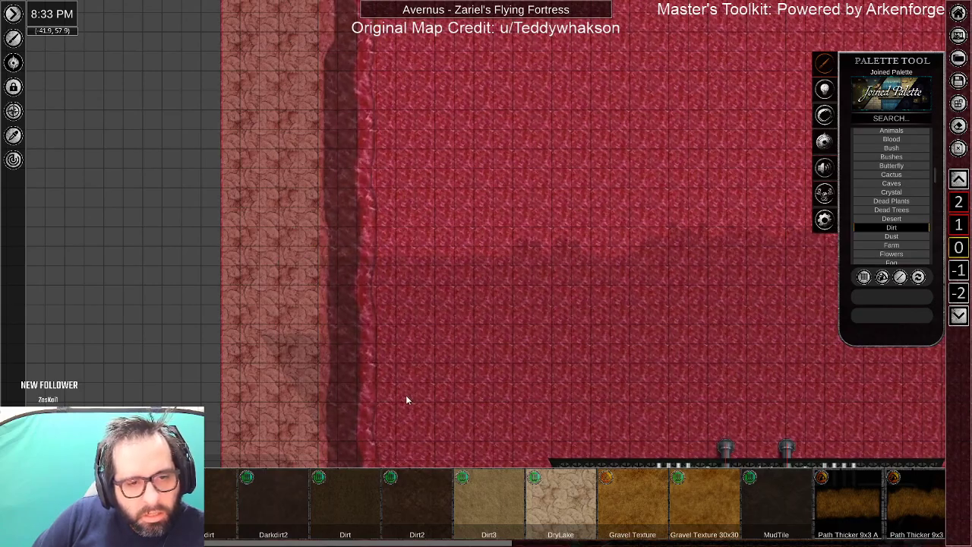
scroll(406, 395, "down", 3)
scroll(388, 337, "down", 5)
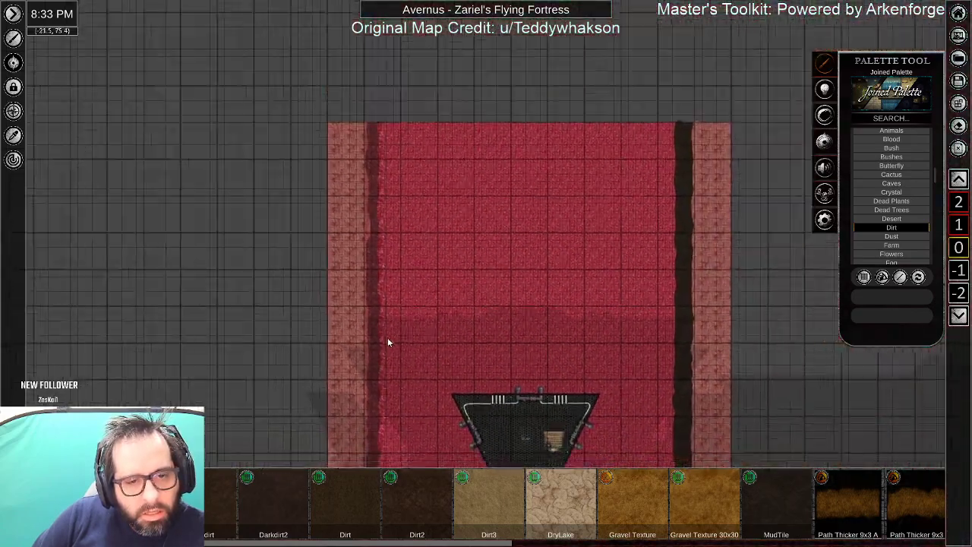
scroll(384, 255, "down", 4)
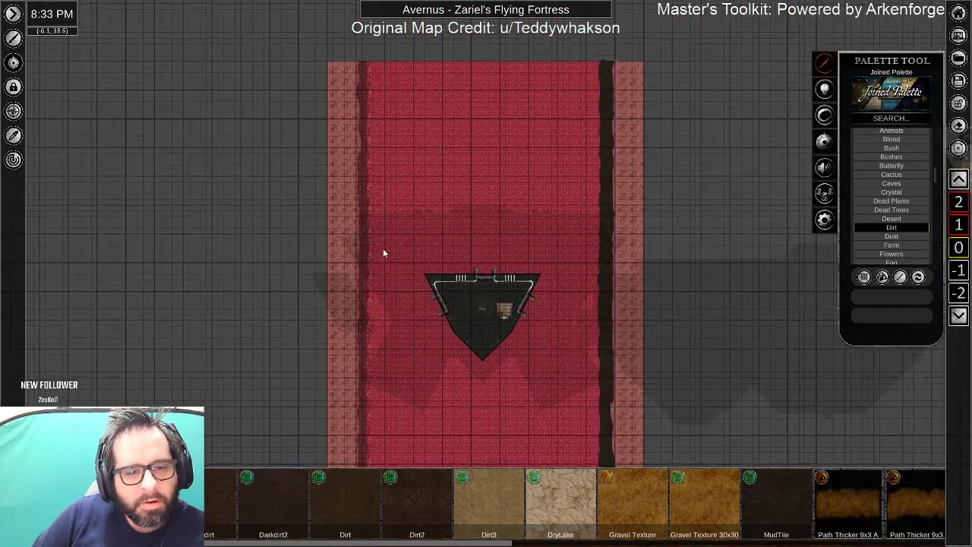
Copy the semi-transparent blood-red water strip from the left shore and place it over the right shore's mud strip.
left_click_drag(324, 31, 368, 452)
left_click(422, 199)
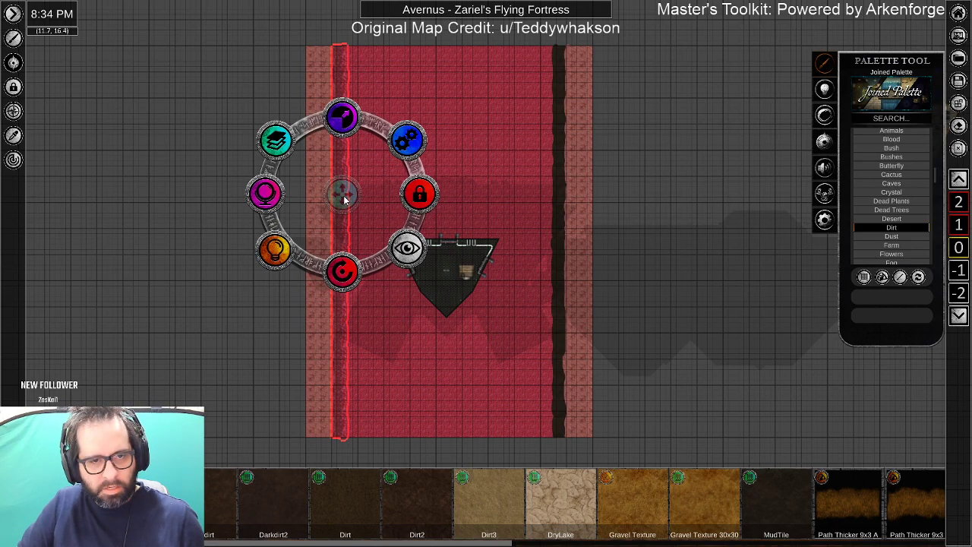
left_click_drag(342, 197, 563, 196)
left_click_drag(565, 272, 560, 296)
scroll(593, 334, "up", 5)
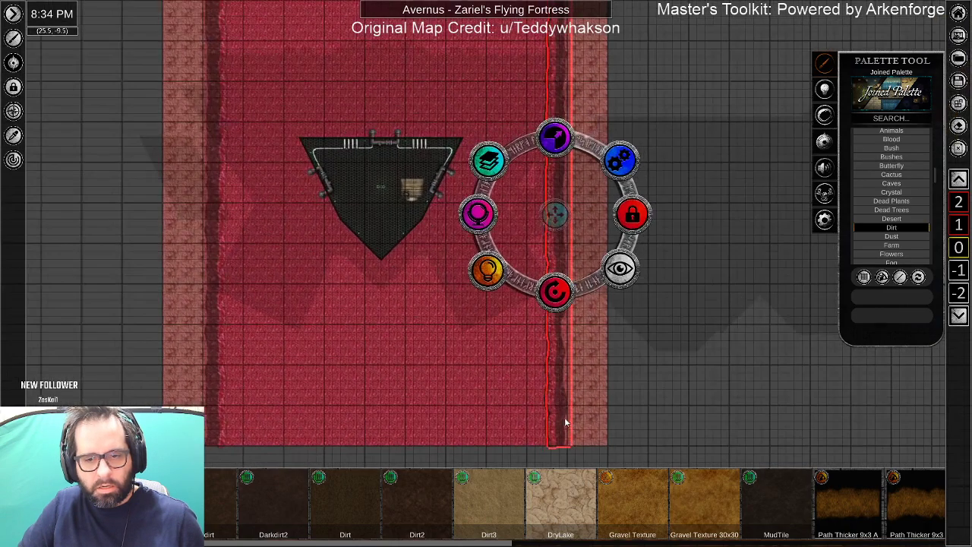
Nudge the copied right-hand water strip toward the main water to cover the exposed mud gap between them.
scroll(591, 333, "up", 4)
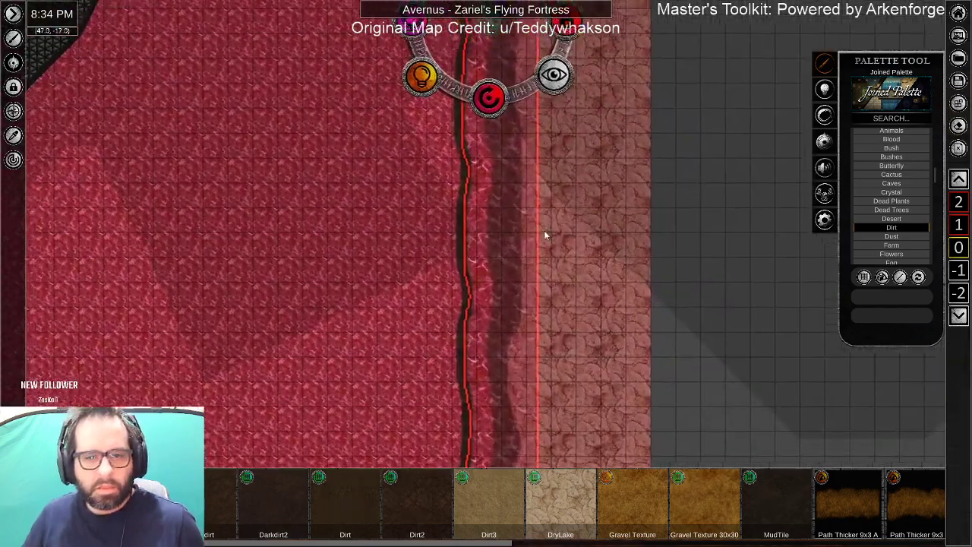
left_click_drag(542, 221, 574, 351)
left_click_drag(519, 146, 510, 149)
scroll(560, 318, "down", 8)
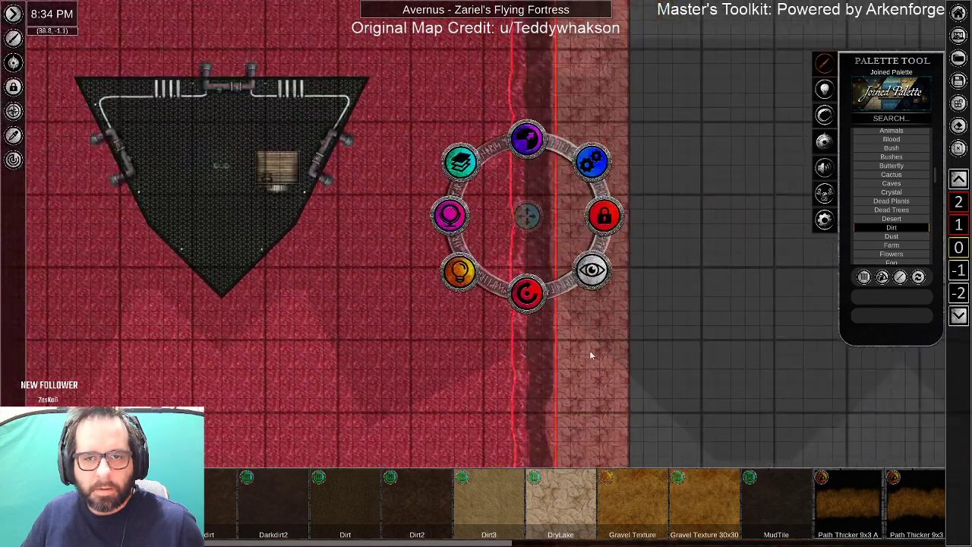
scroll(419, 341, "down", 3)
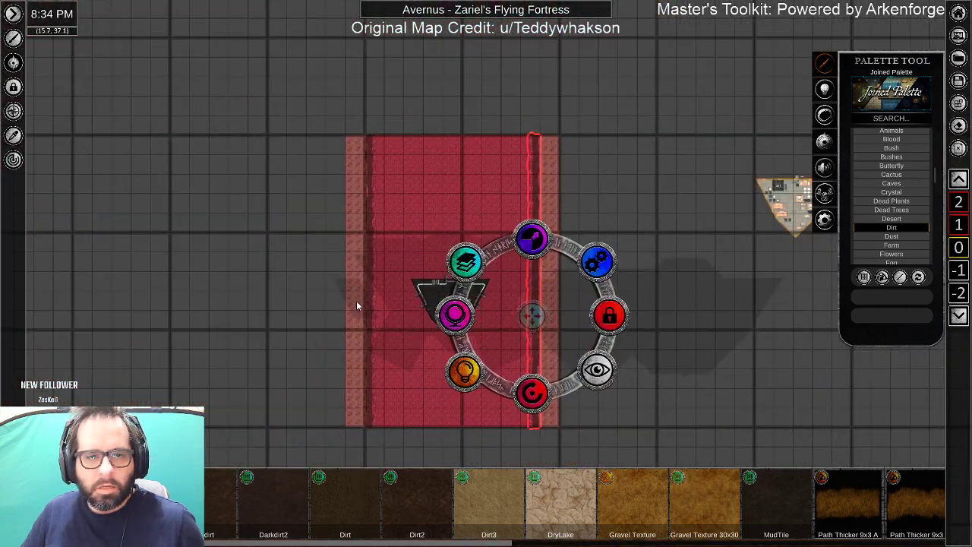
Examine the blood-red water and both muddy shorelines around the fortress on level 0.
scroll(341, 190, "up", 5)
scroll(348, 166, "up", 2)
scroll(347, 172, "down", 5)
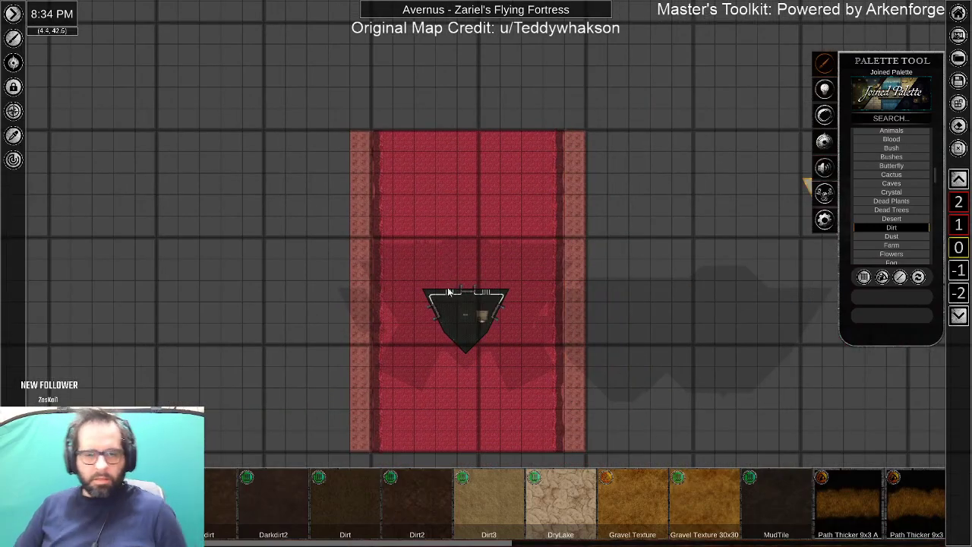
scroll(461, 333, "up", 3)
scroll(473, 427, "up", 1)
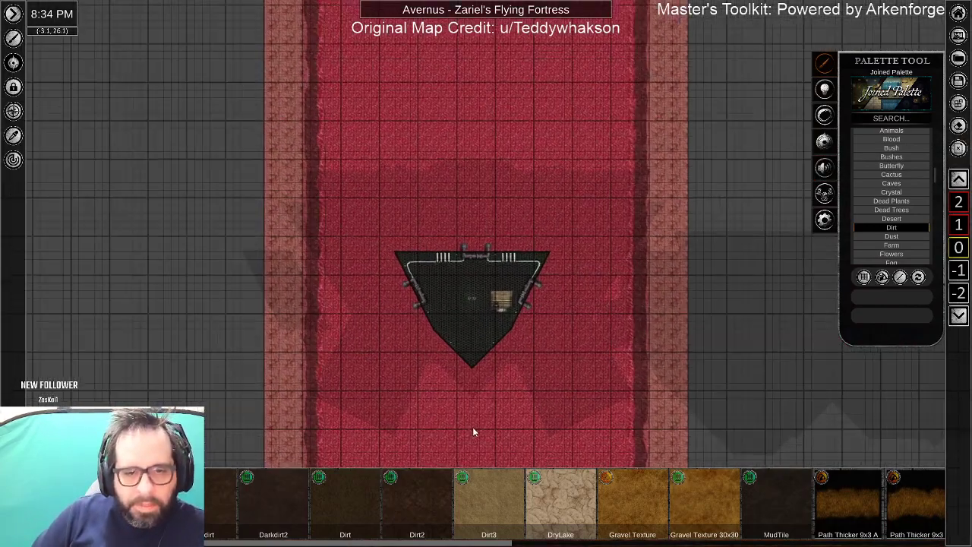
scroll(473, 427, "up", 3)
left_click_drag(523, 378, 422, 304)
scroll(470, 324, "down", 2)
scroll(470, 326, "down", 2)
scroll(441, 276, "down", 1)
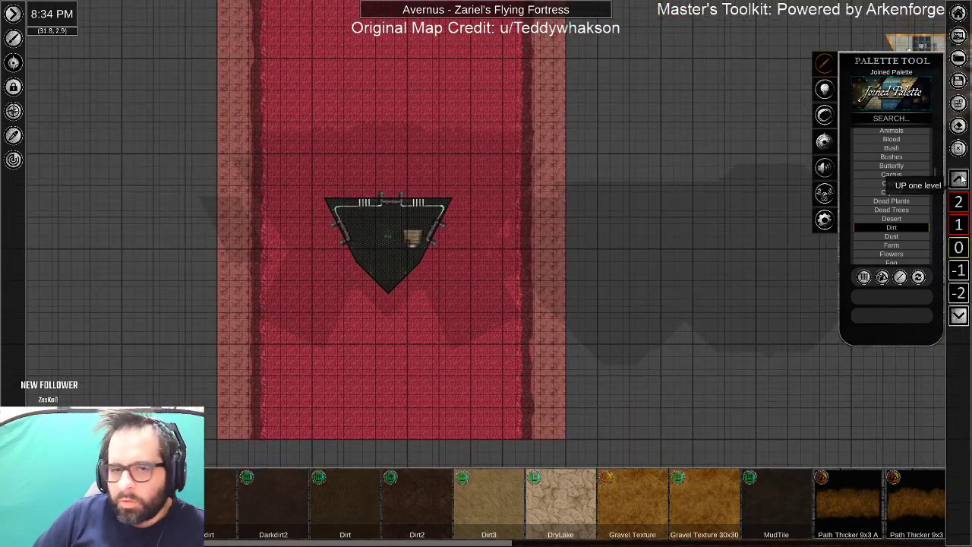
On level 2, move the reference map image farther right, clear of the right shore.
left_click(960, 179)
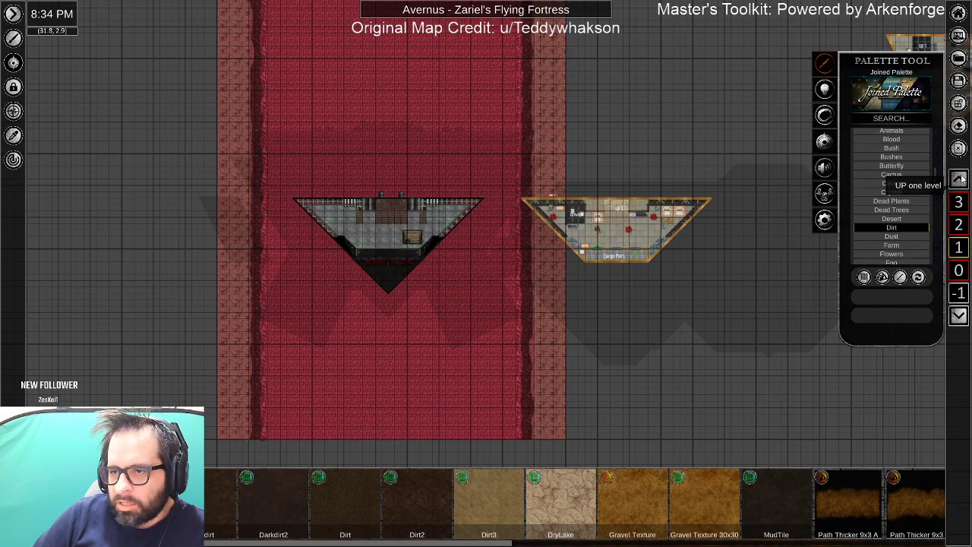
left_click(960, 178)
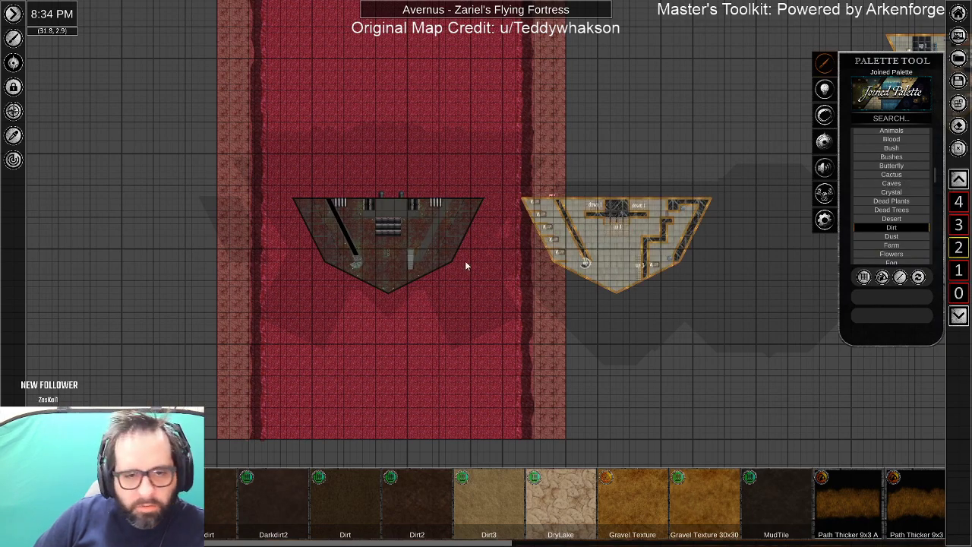
left_click(621, 256)
left_click_drag(617, 243, 739, 236)
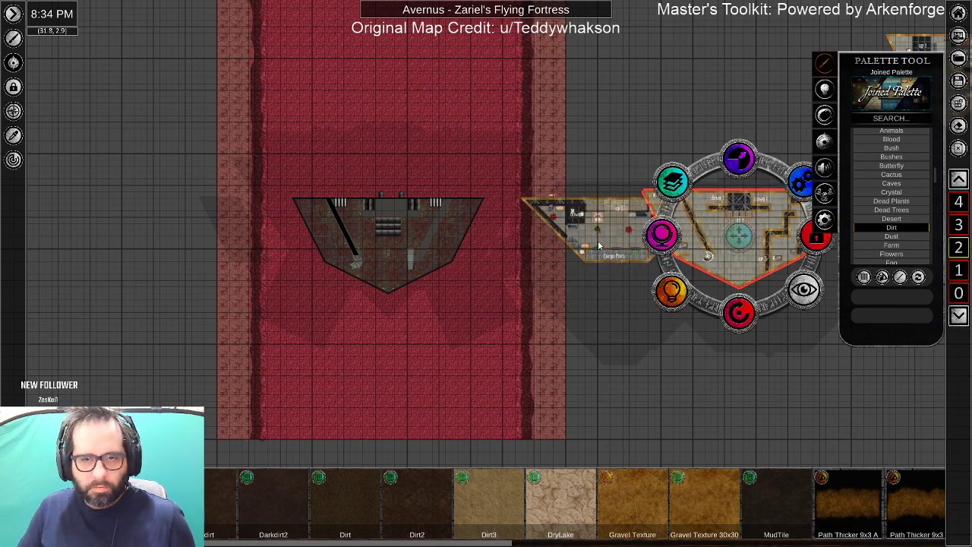
Move the level 1 reference map image right, clear of the dry-earth shore, and return to the fortress deck on level 2.
left_click(959, 316)
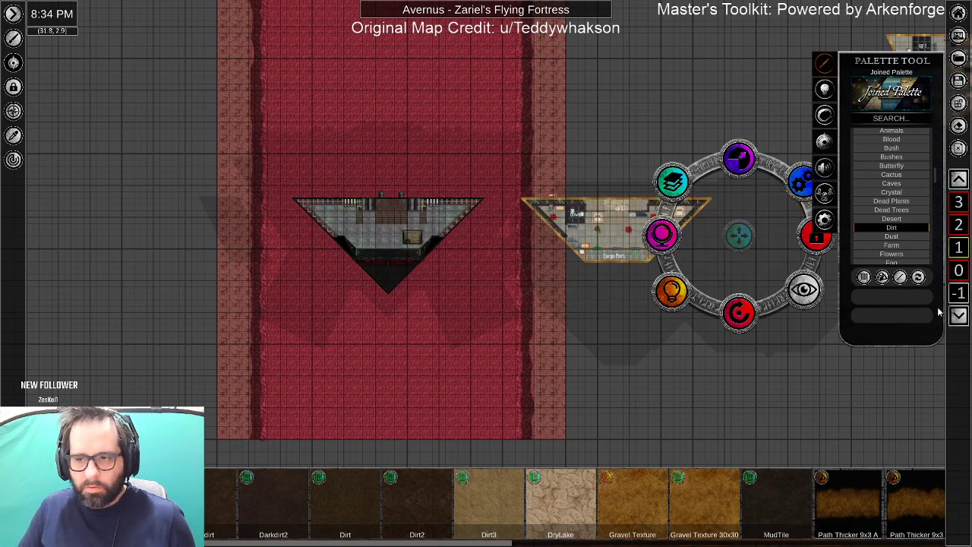
left_click_drag(615, 231, 762, 231)
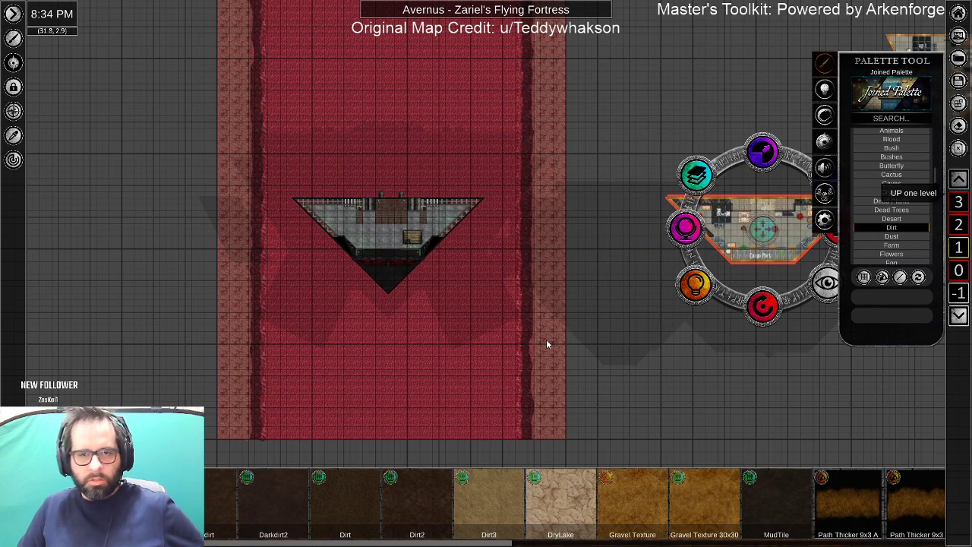
left_click(959, 179)
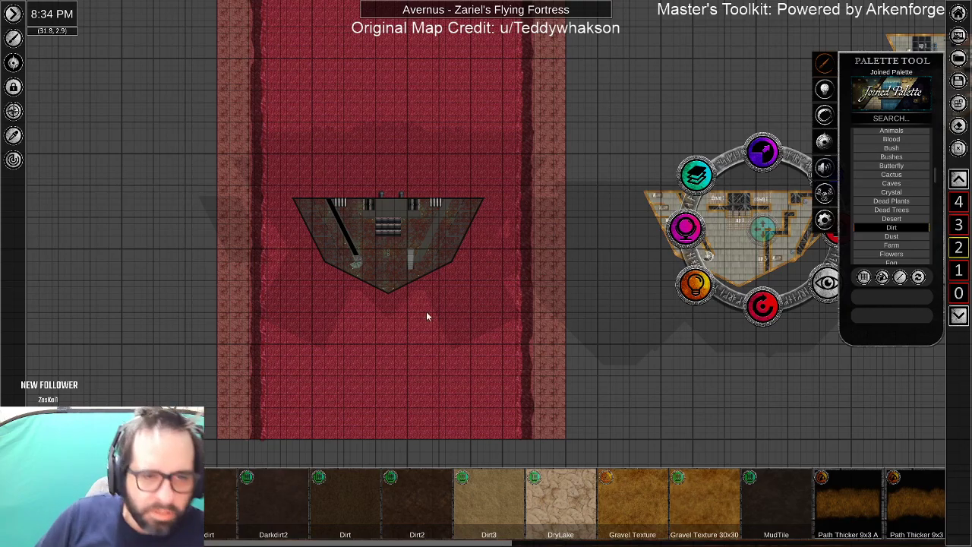
scroll(428, 317, "up", 4)
scroll(441, 269, "up", 3)
left_click_drag(454, 102, 534, 241)
scroll(590, 242, "down", 4)
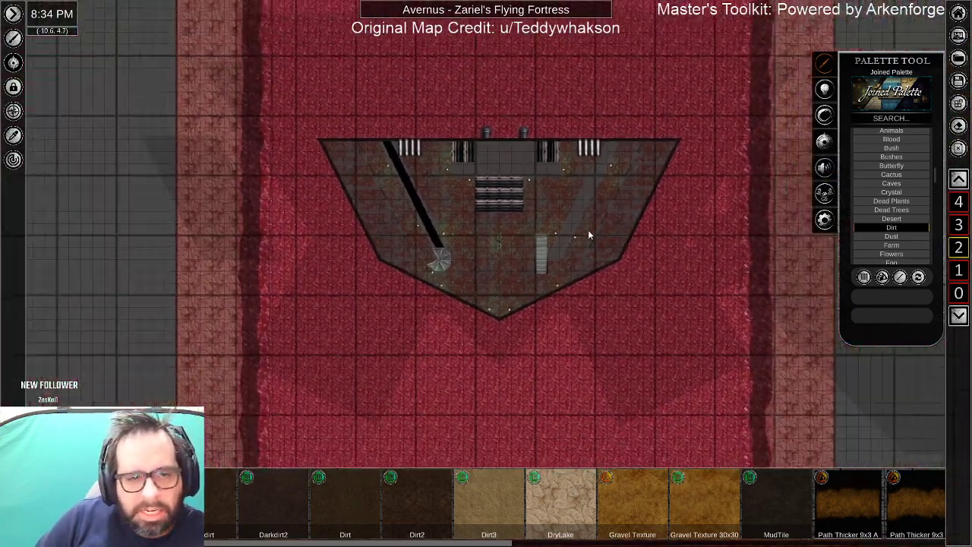
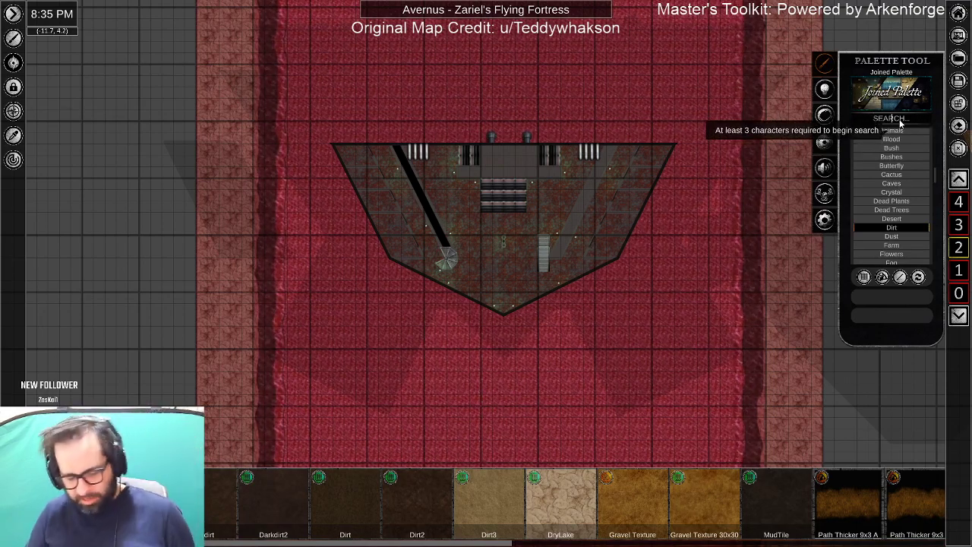
Search the joined palette for "magnet" and for "arm".
type("agnet")
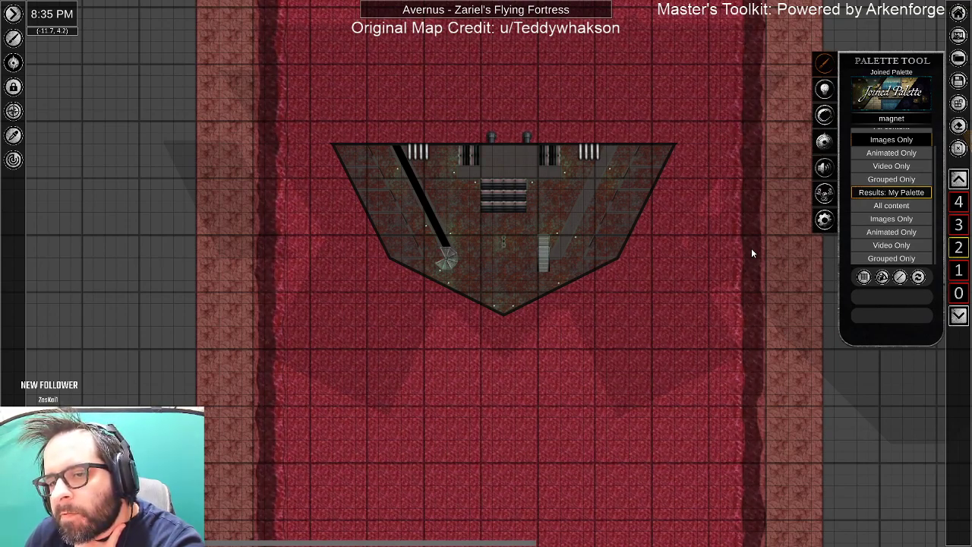
left_click(890, 118)
type("a")
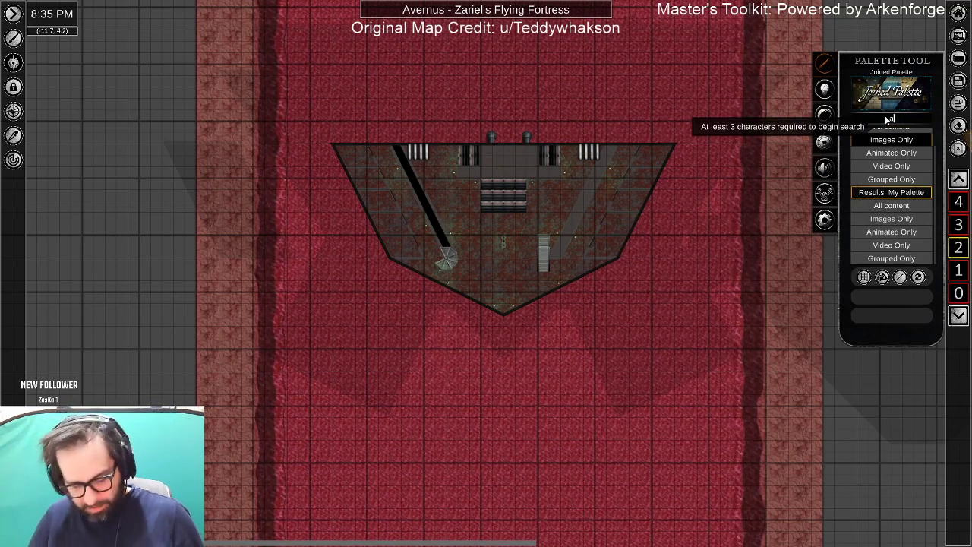
type("rm")
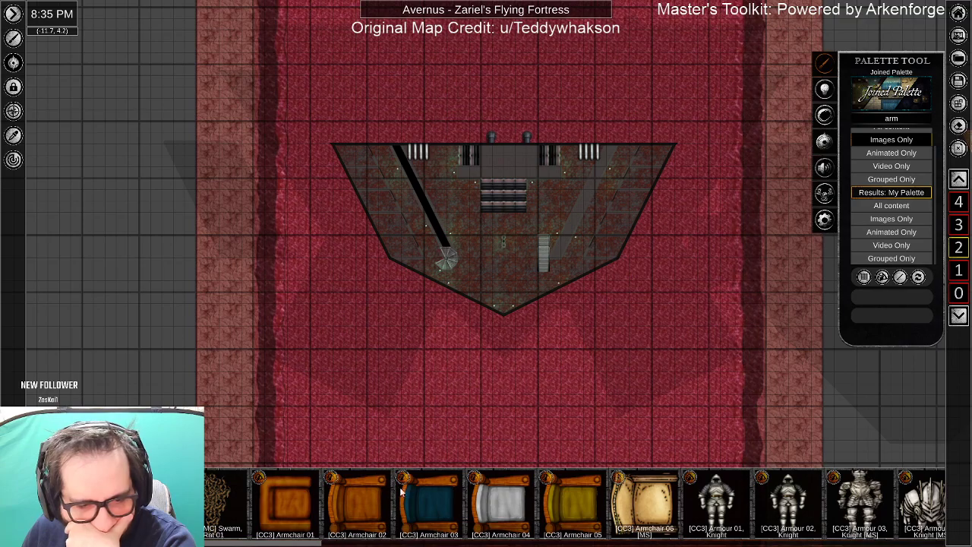
Look through the "arm" search results for an object suitable as a mechanical arm.
scroll(399, 490, "down", 5)
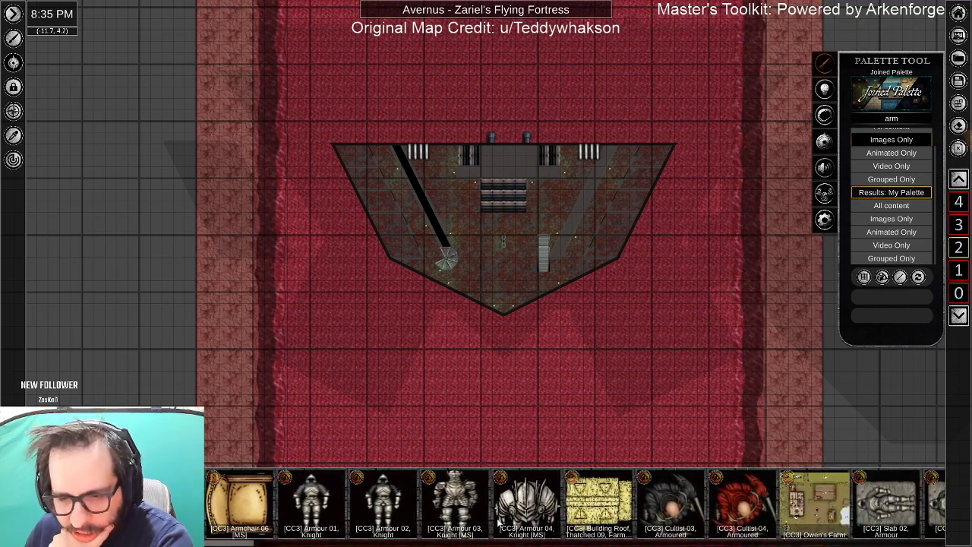
scroll(499, 522, "down", 7)
scroll(499, 523, "up", 5)
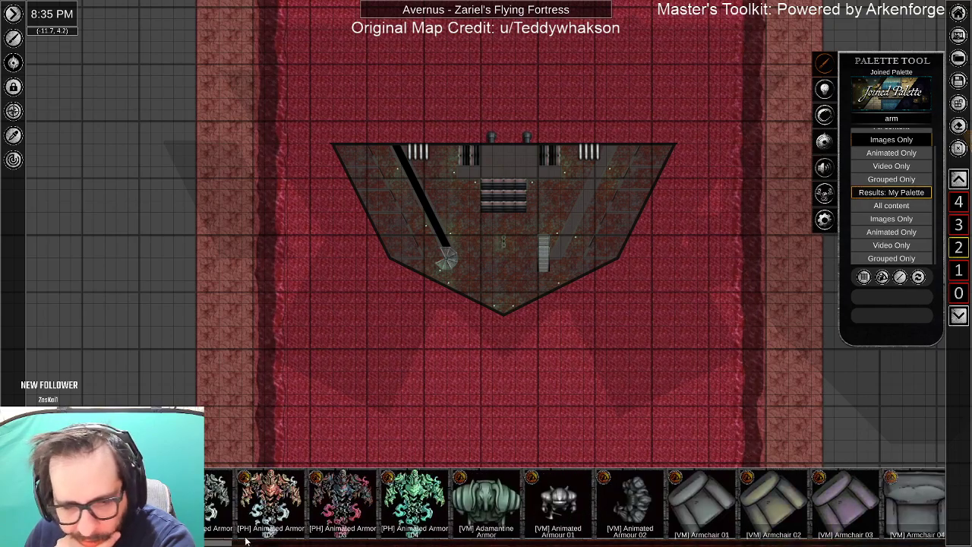
scroll(224, 524, "up", 12)
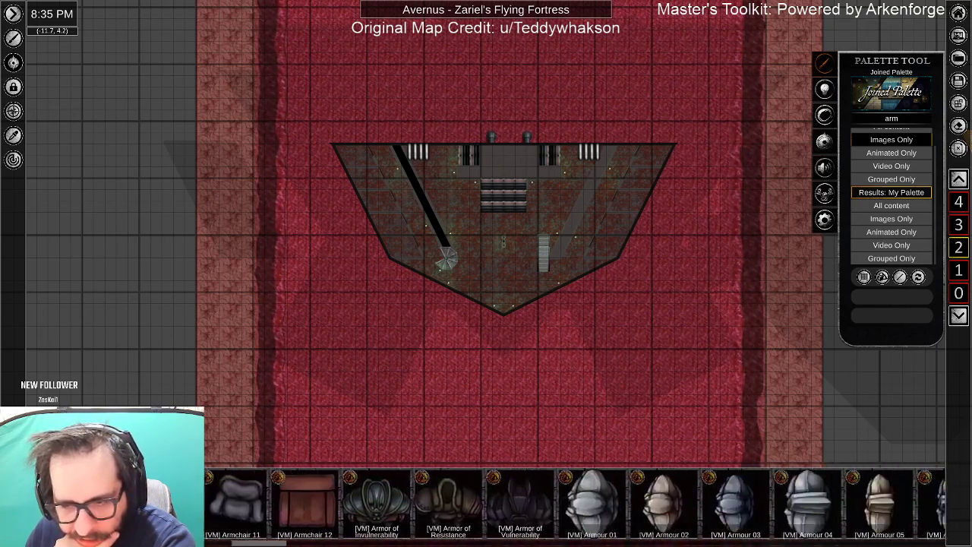
scroll(499, 505, "down", 9)
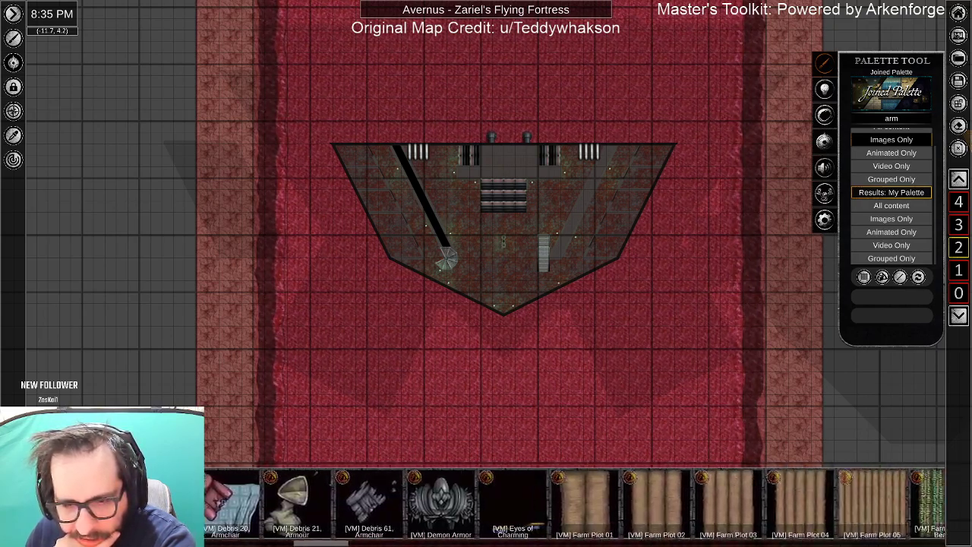
scroll(575, 505, "down", 10)
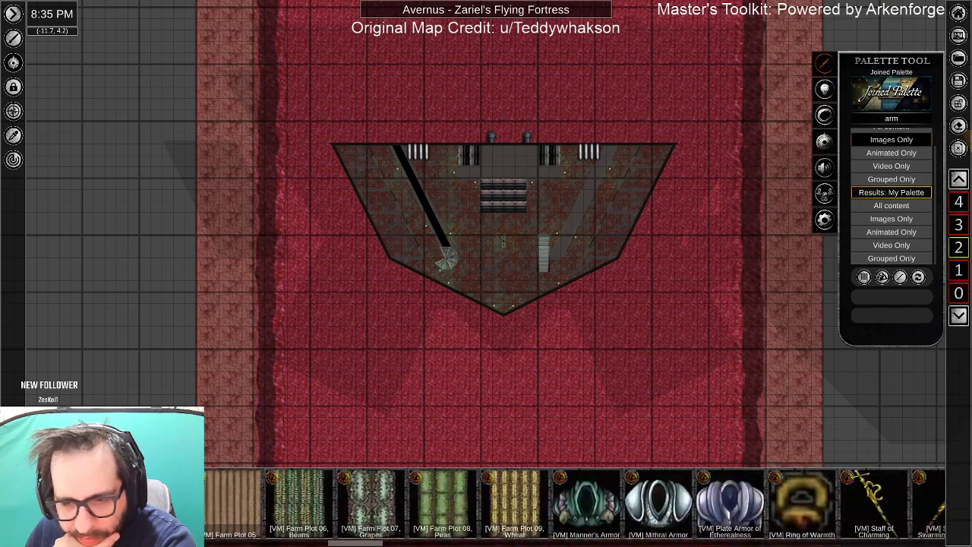
scroll(575, 506, "down", 9)
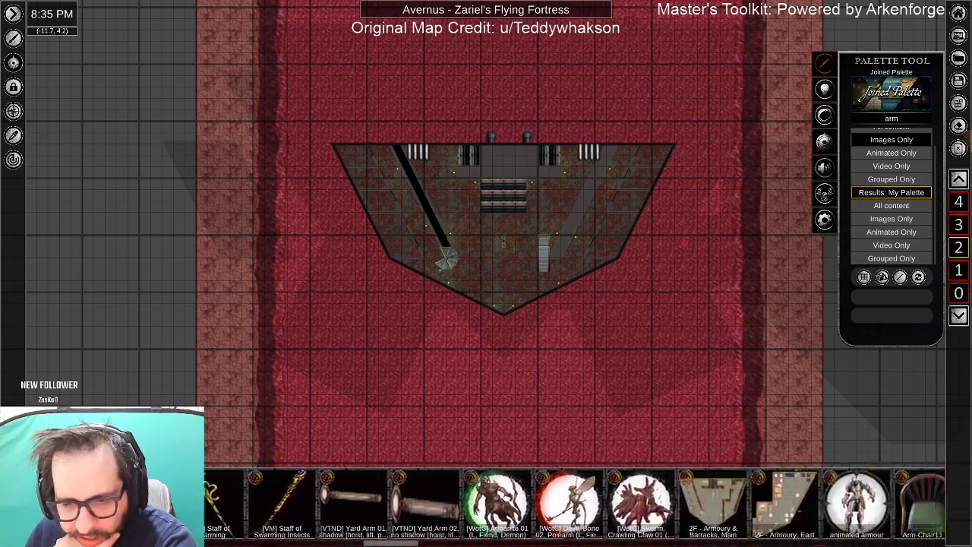
scroll(575, 505, "down", 3)
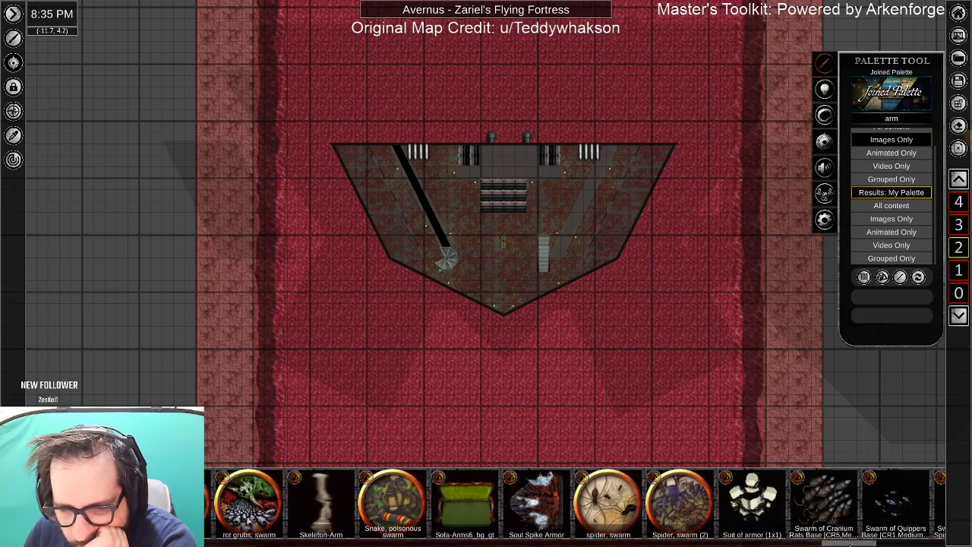
scroll(574, 504, "down", 10)
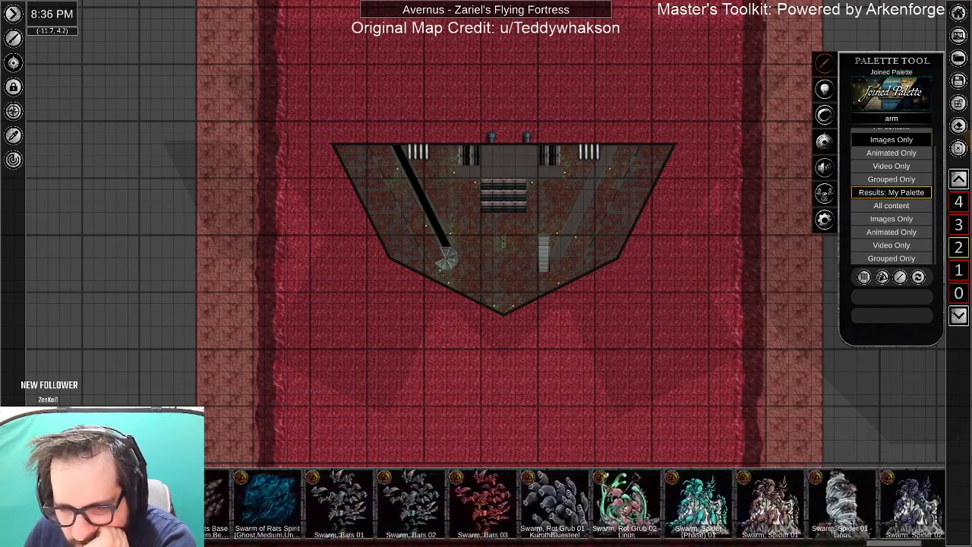
scroll(574, 505, "down", 4)
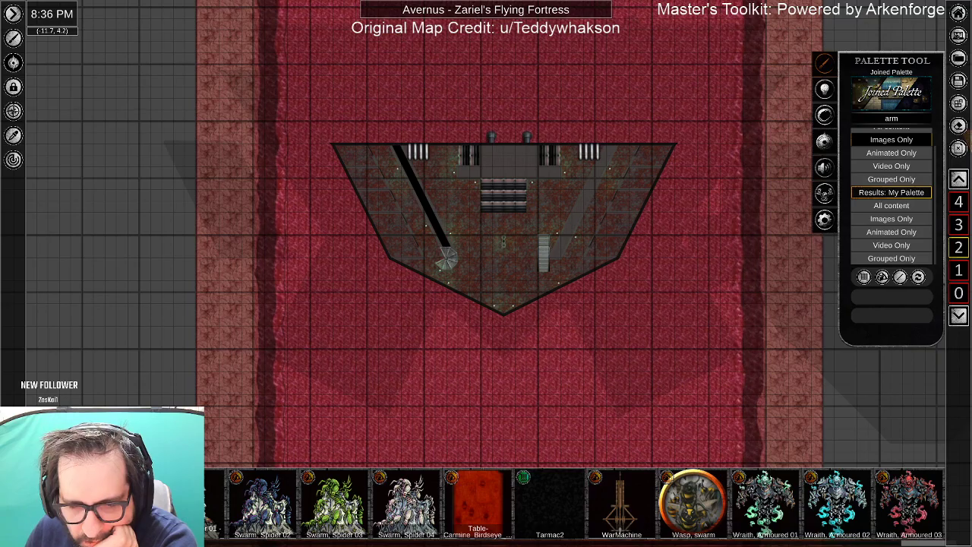
scroll(575, 502, "up", 1)
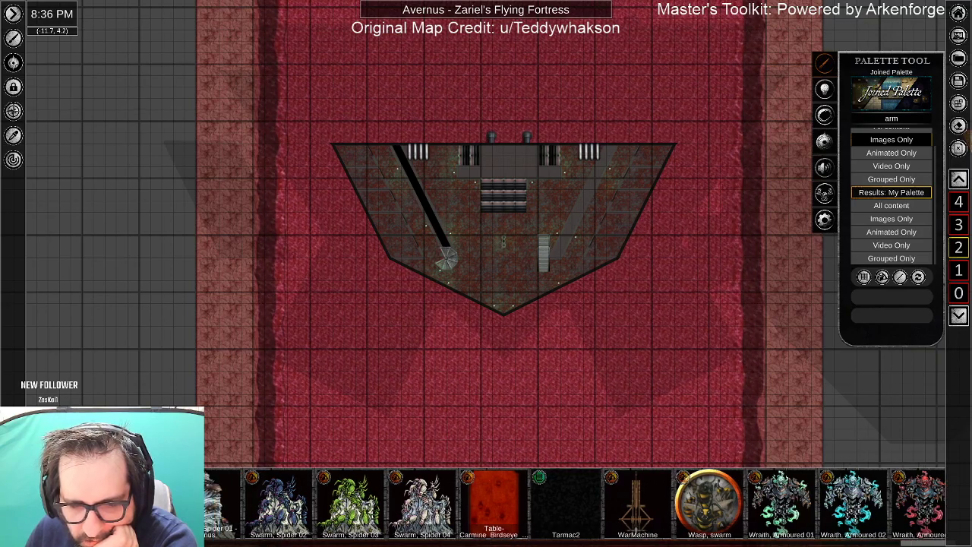
left_click_drag(926, 543, 389, 537)
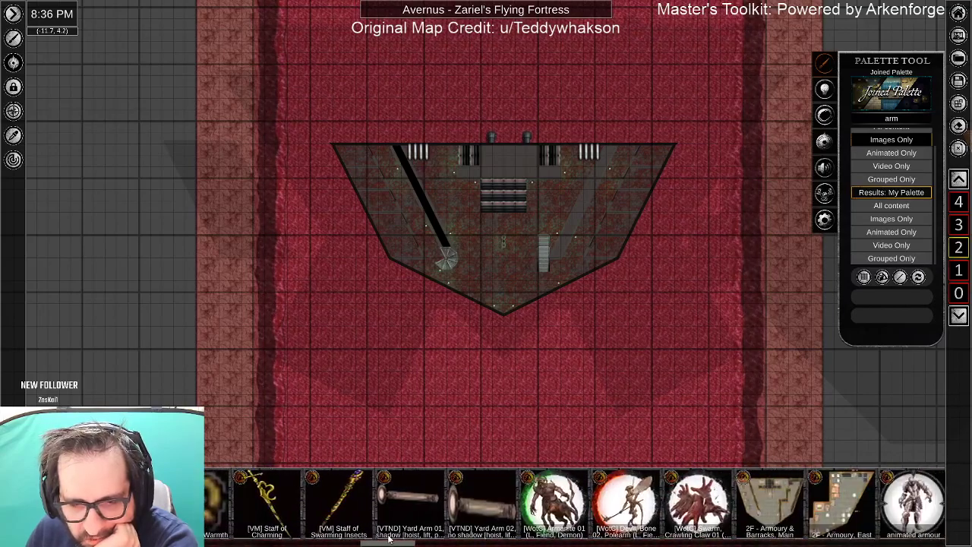
Place a [VTND] Yard Arm 02 (no shadow) object on the water near the left shore, outside the fortress on level 2.
left_click(461, 506)
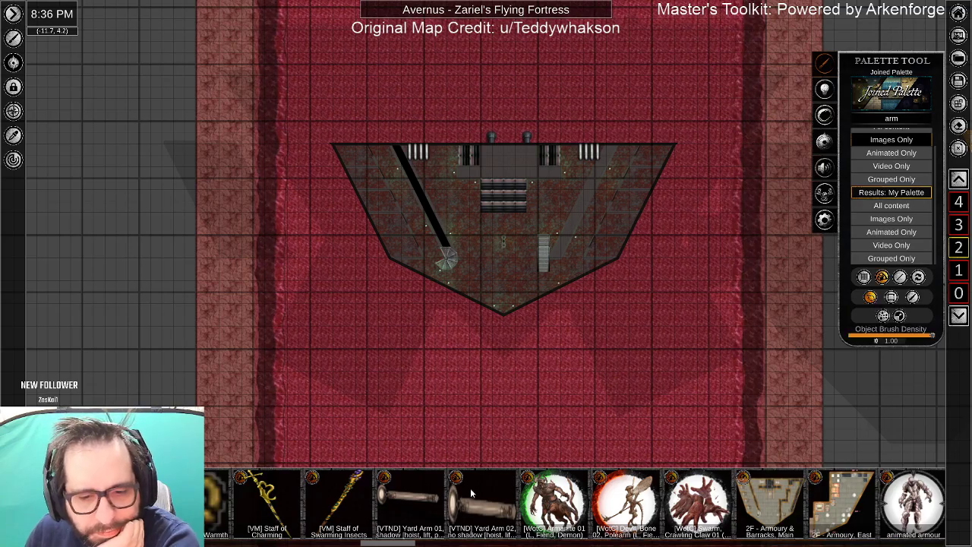
scroll(319, 224, "up", 2)
scroll(319, 224, "up", 3)
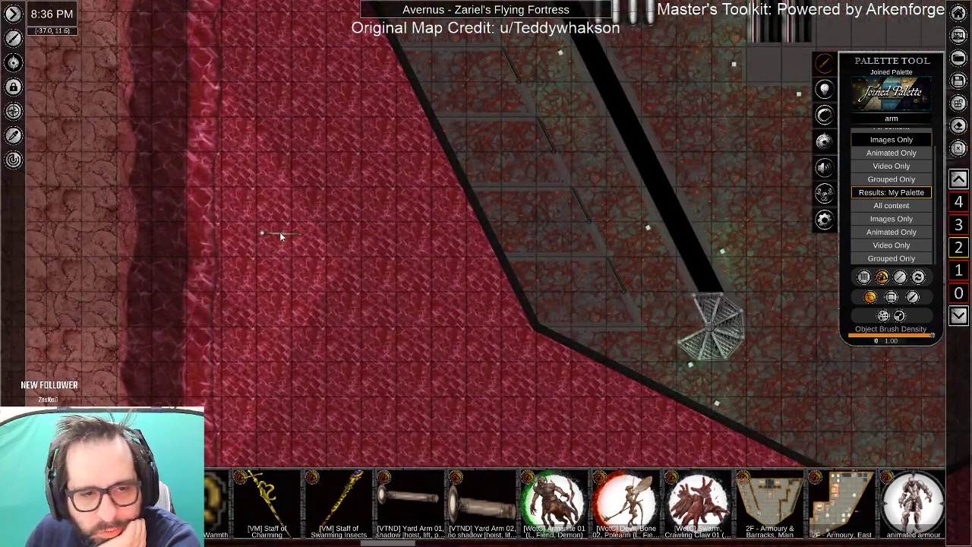
left_click(233, 220)
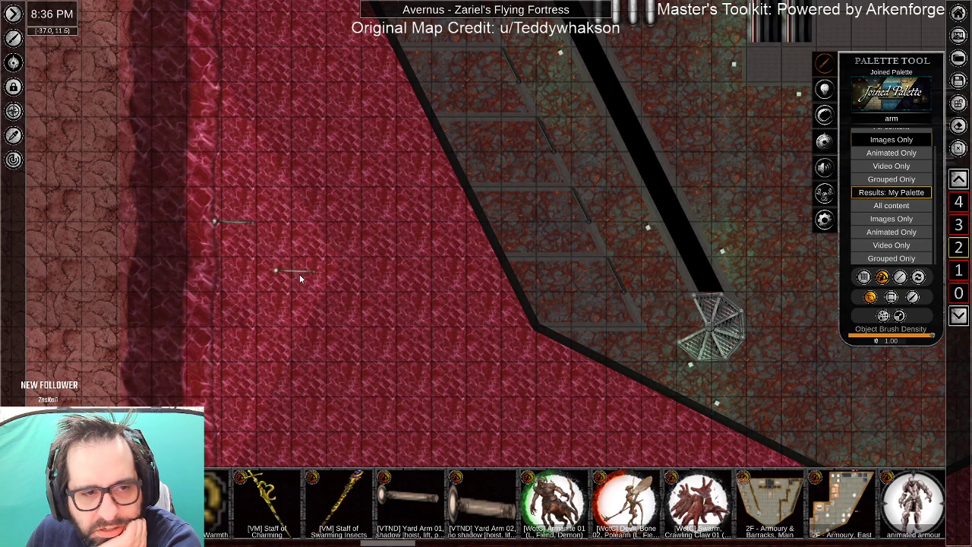
scroll(274, 278, "down", 1)
scroll(262, 277, "down", 2)
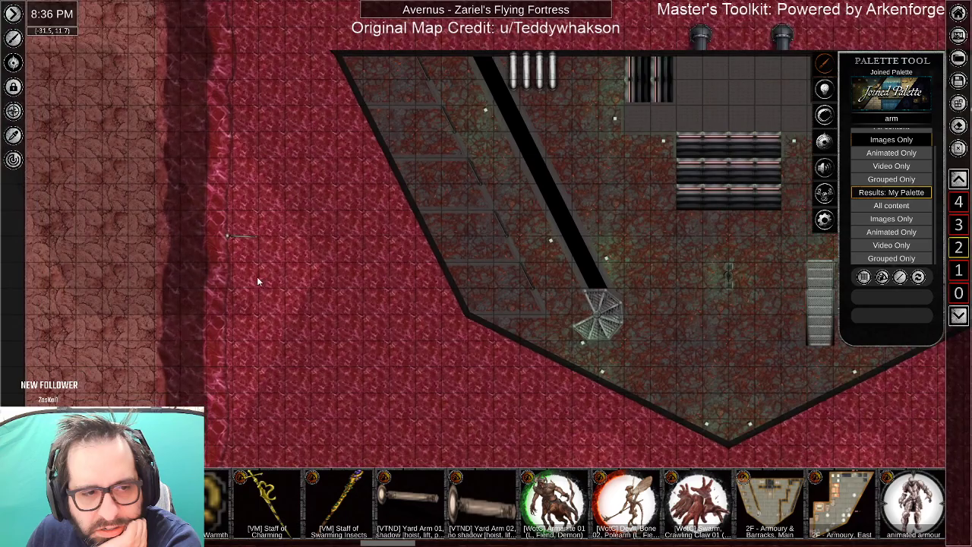
scroll(256, 275, "up", 5)
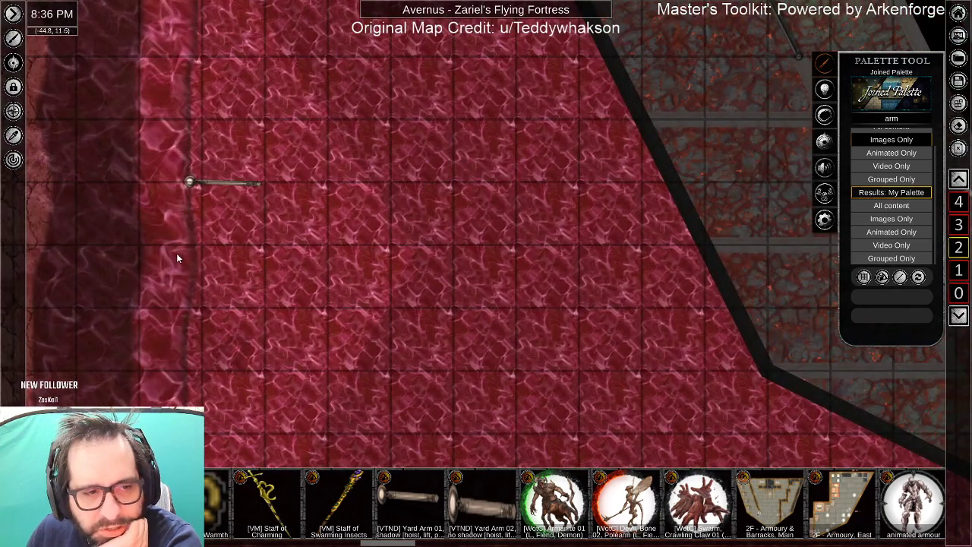
Enlarge the yard arm on level 2 until it spans from the left dry-earth shore across the water toward the fortress hull.
left_click_drag(175, 256, 390, 341)
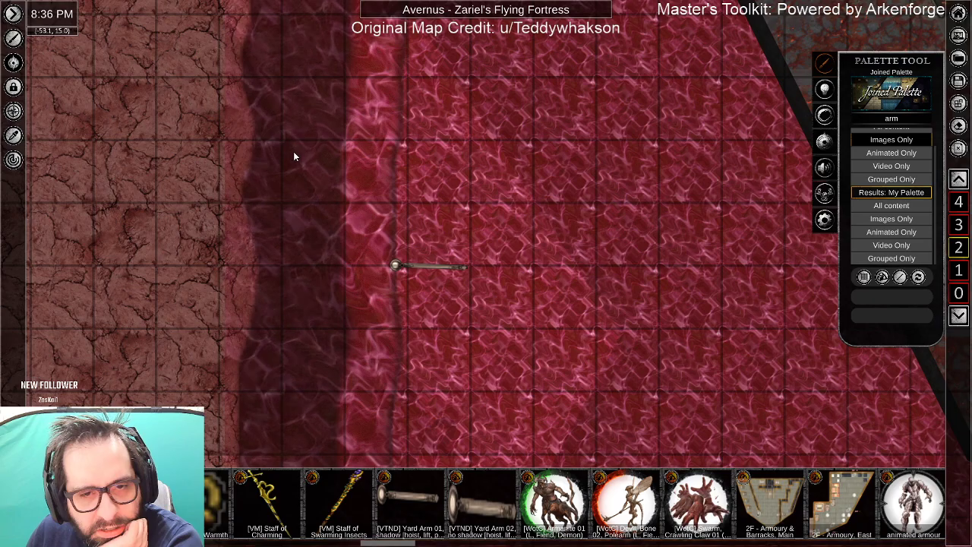
right_click(399, 269)
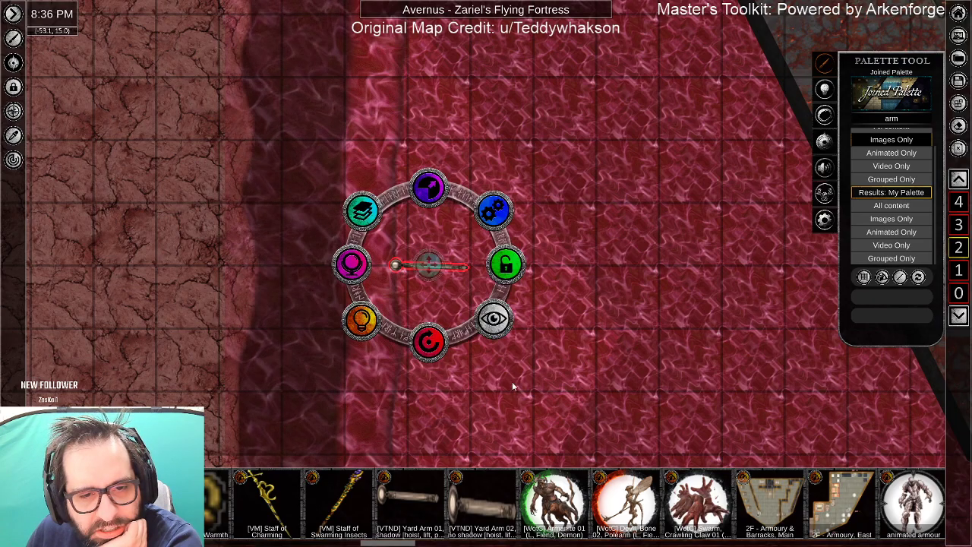
scroll(533, 397, "down", 5)
scroll(523, 373, "down", 5)
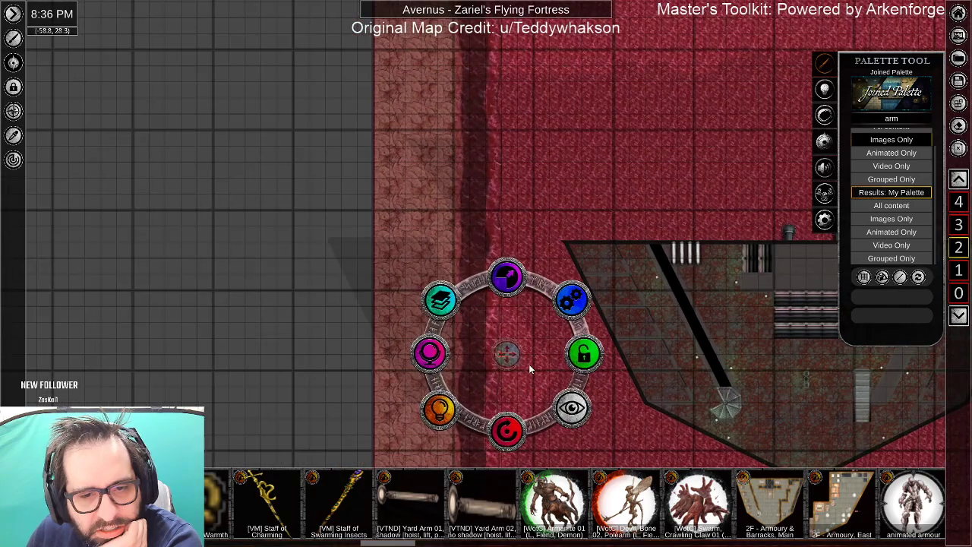
scroll(529, 364, "up", 2)
scroll(530, 365, "down", 2)
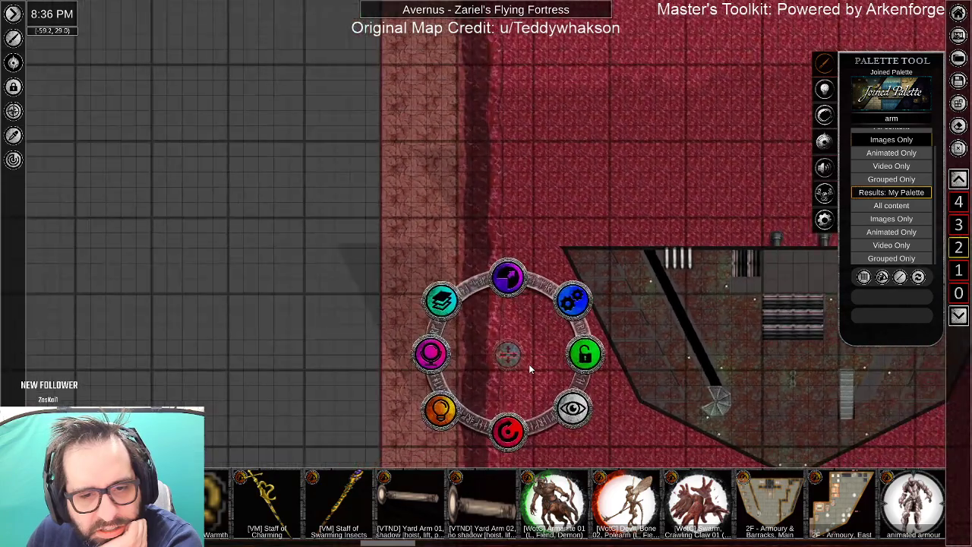
left_click_drag(558, 343, 483, 324)
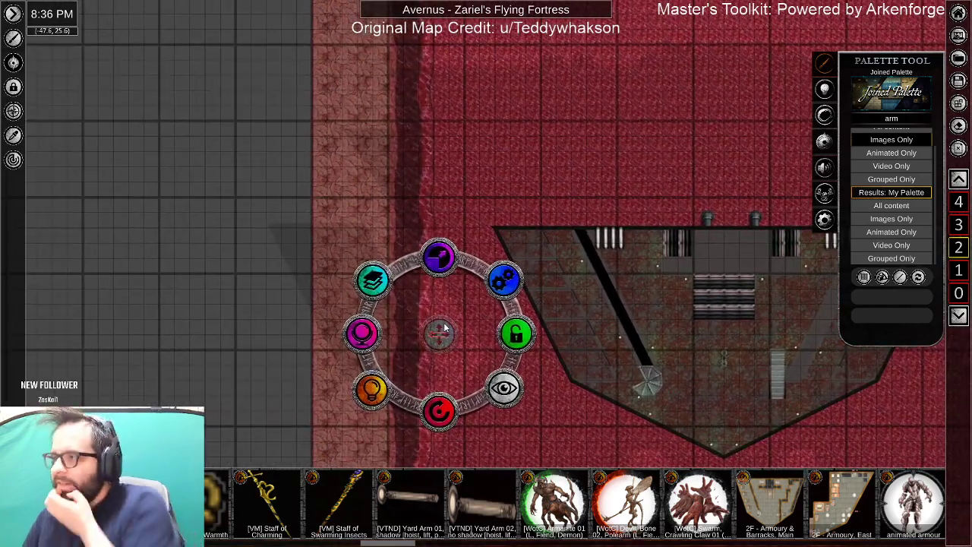
scroll(462, 363, "up", 2)
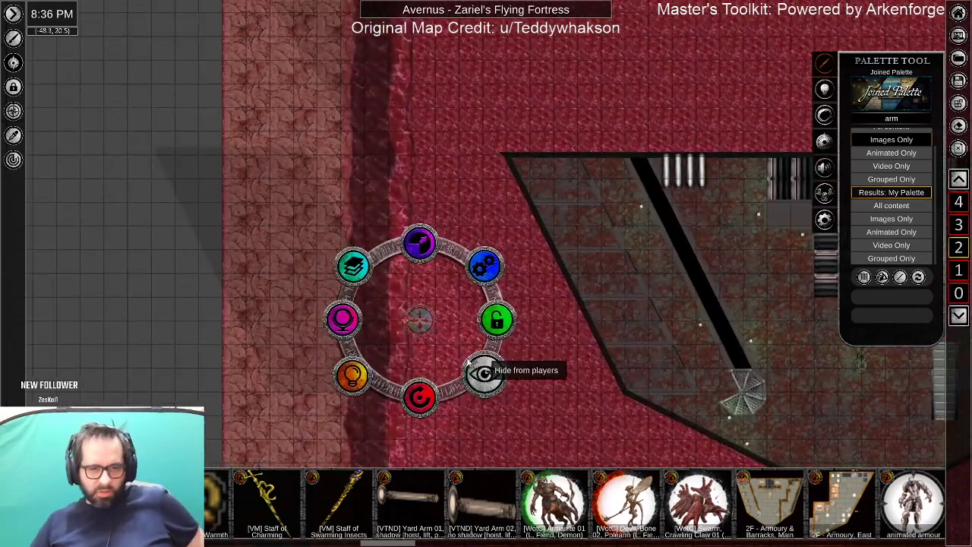
left_click_drag(421, 249, 423, 196)
left_click_drag(422, 249, 426, 217)
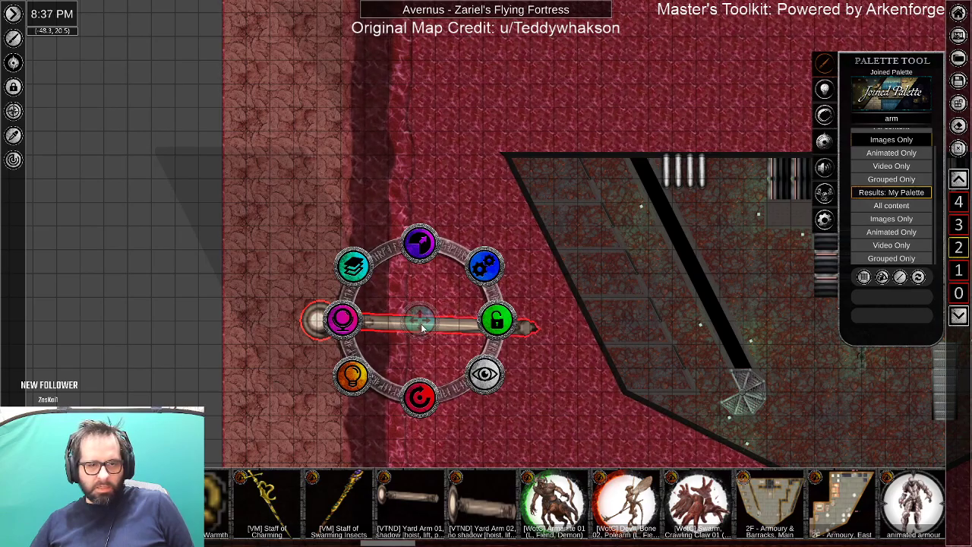
left_click(245, 264)
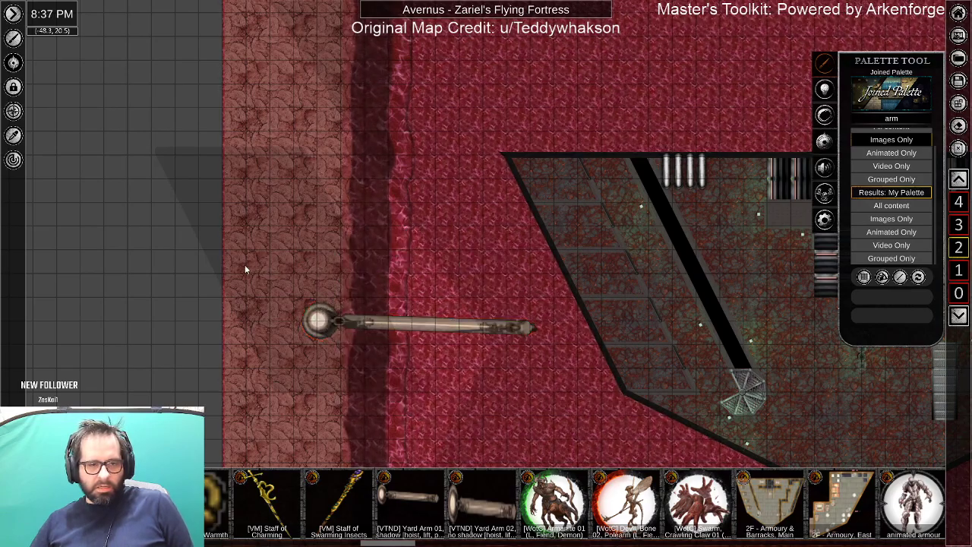
Go to level 0 and open the object controls of the dry-earth shore strip along the left bank.
left_click(958, 293)
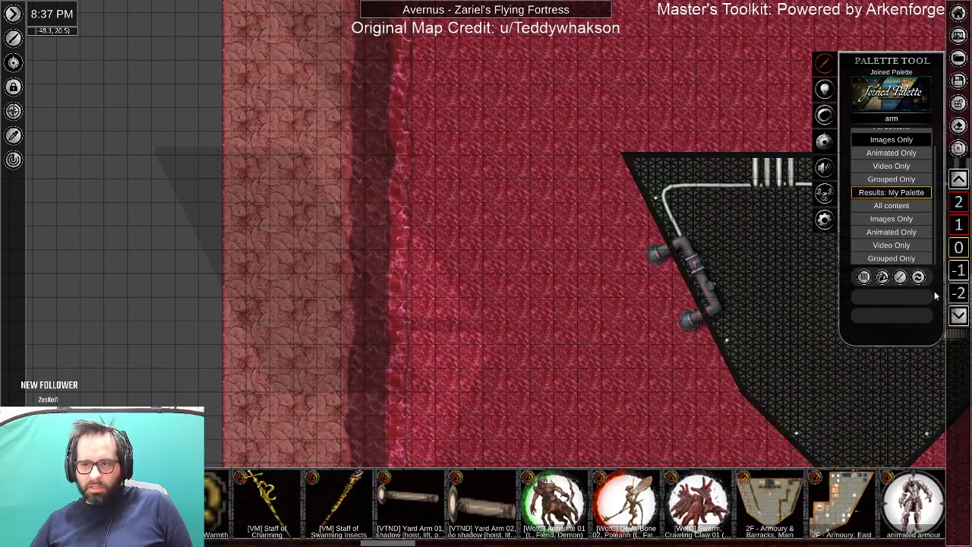
right_click(274, 307)
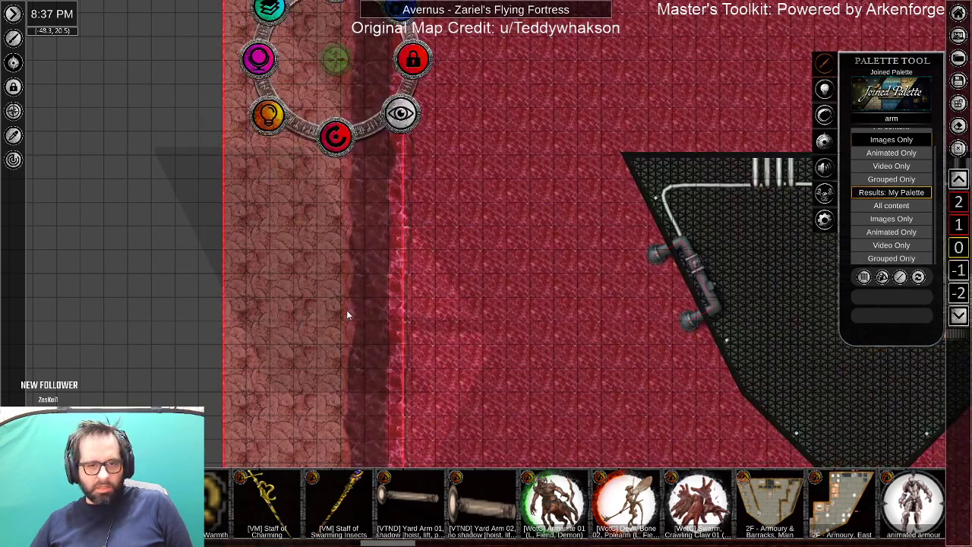
scroll(300, 384, "down", 5)
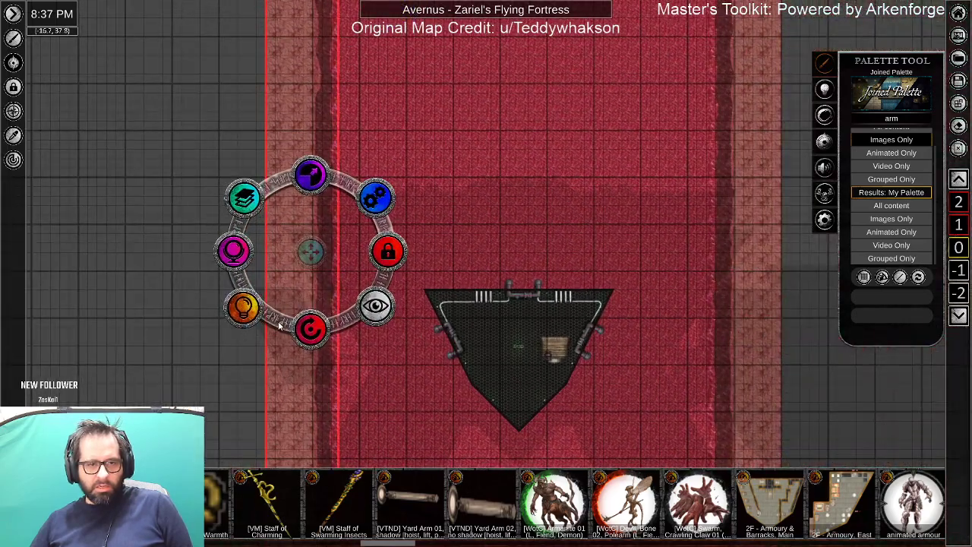
Nudge the selected rocky border strip along the map's western edge slightly and deselect it.
scroll(282, 341, "up", 3)
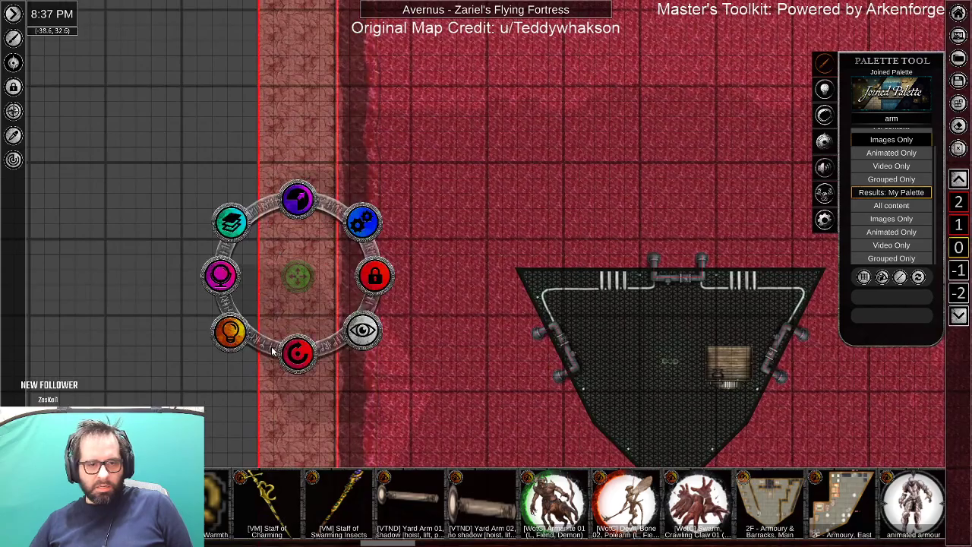
scroll(271, 348, "up", 3)
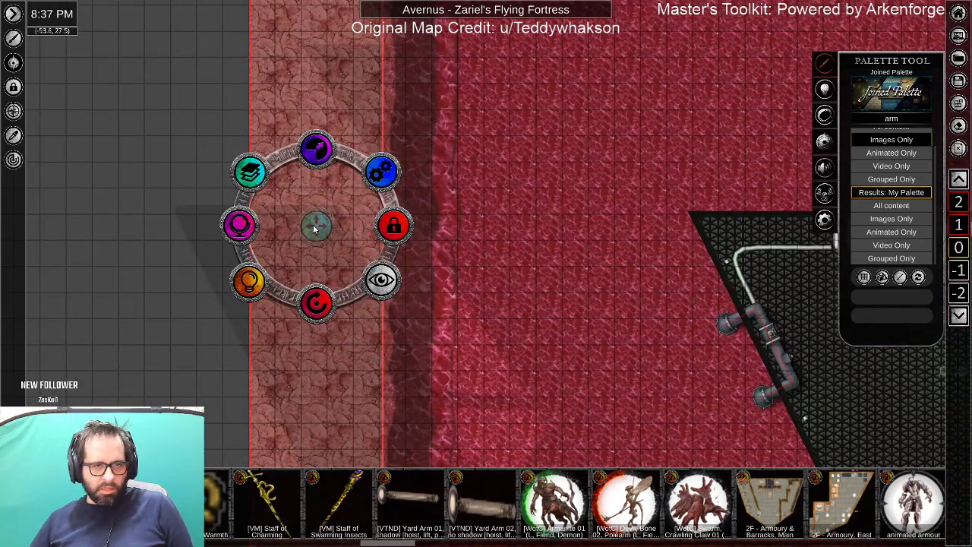
left_click_drag(317, 230, 313, 231)
left_click(376, 361)
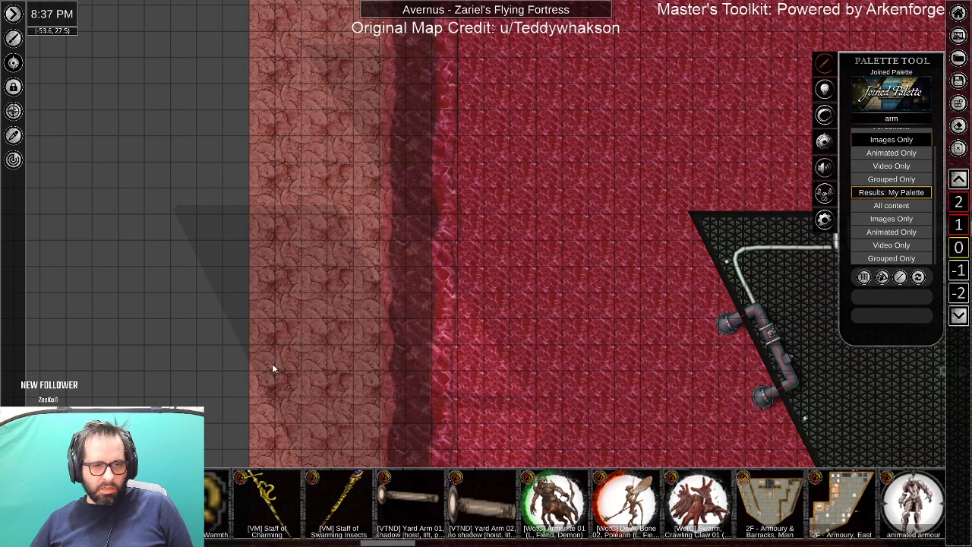
Examine the rocky borders on both sides of the map around the fortress section.
scroll(272, 363, "down", 2)
scroll(273, 368, "down", 3)
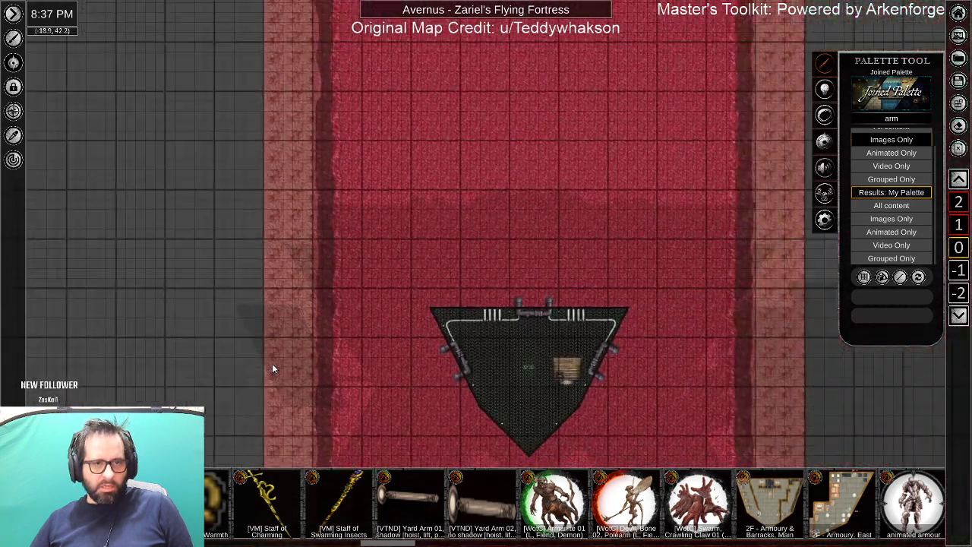
scroll(661, 357, "up", 5)
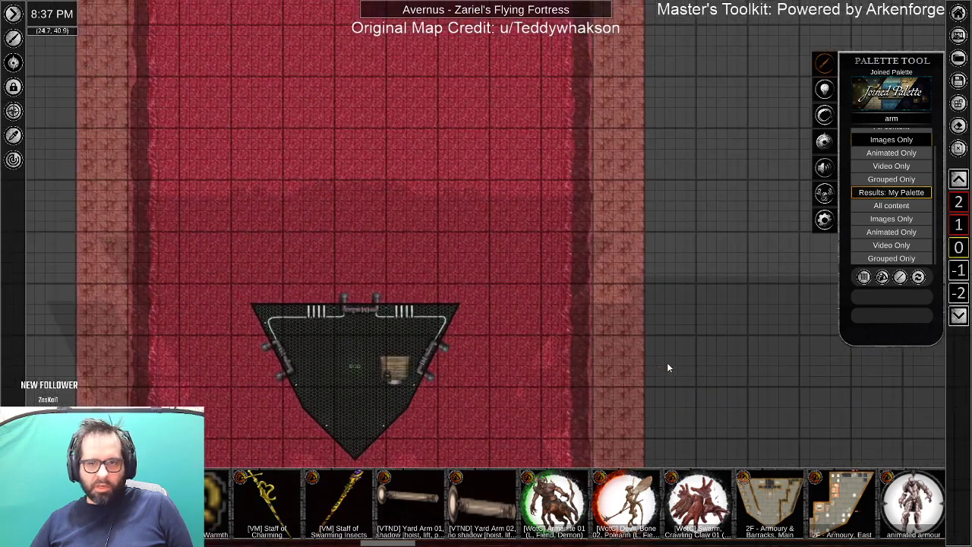
scroll(640, 335, "up", 3)
scroll(612, 335, "down", 3)
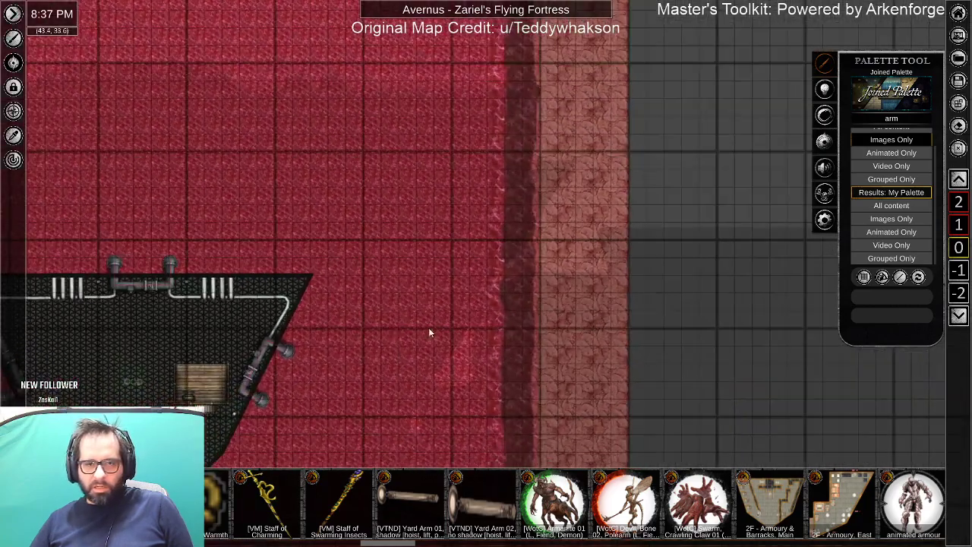
scroll(221, 335, "down", 3)
left_click_drag(152, 343, 631, 330)
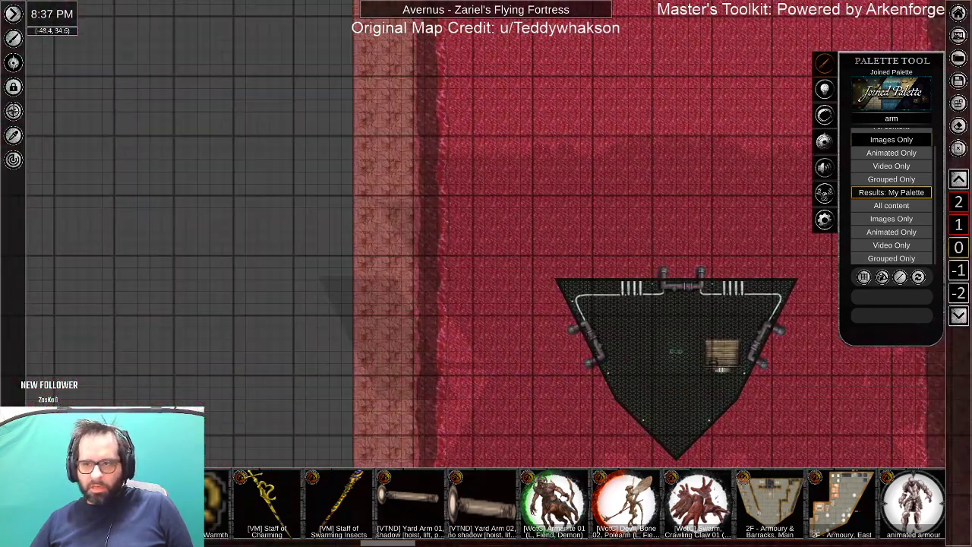
Darken the yard arm on level 2 by adjusting its Brightness.
scroll(487, 363, "up", 4)
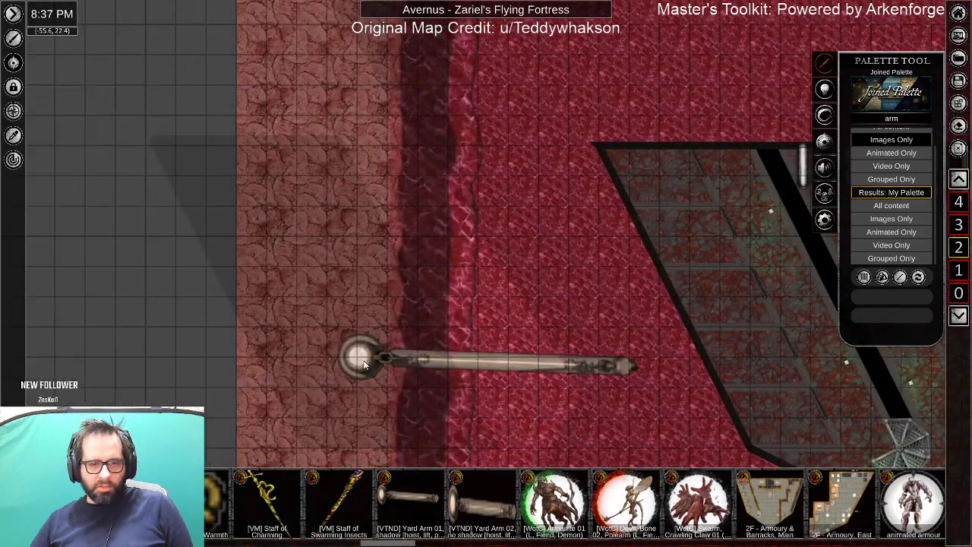
right_click(365, 365)
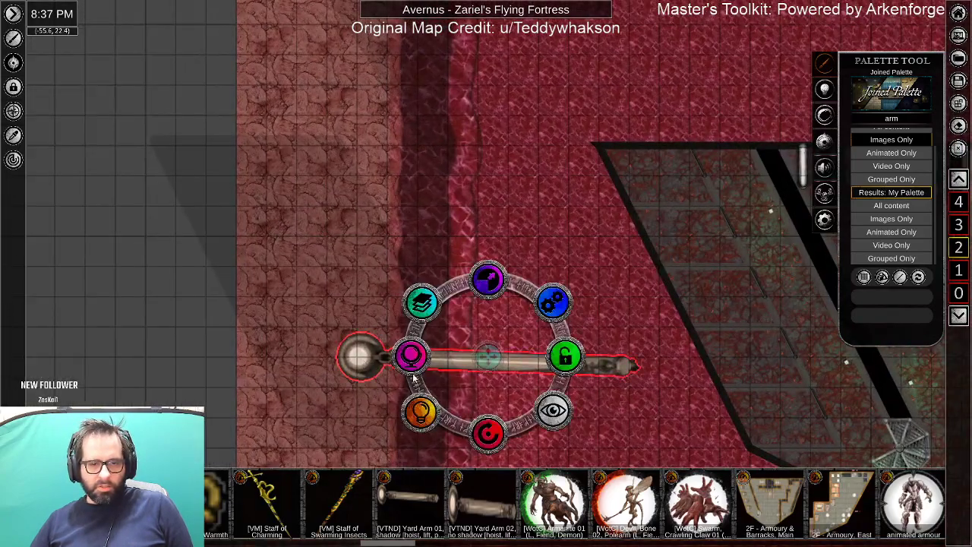
left_click(415, 376)
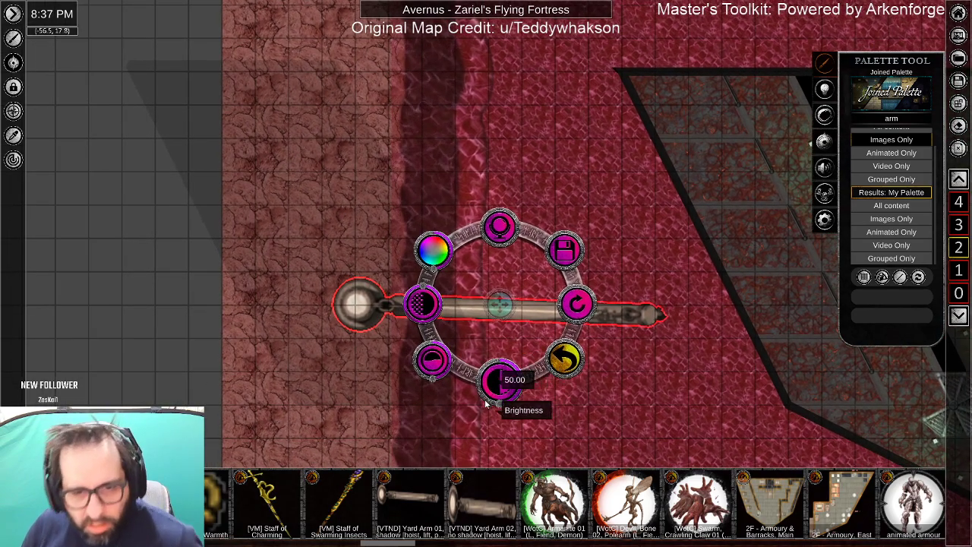
left_click_drag(499, 403, 515, 400)
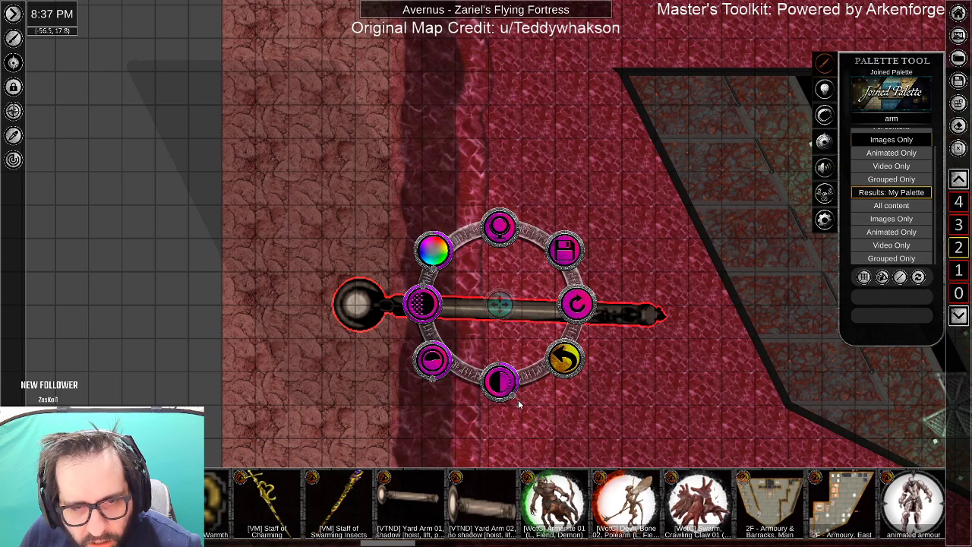
left_click(626, 428)
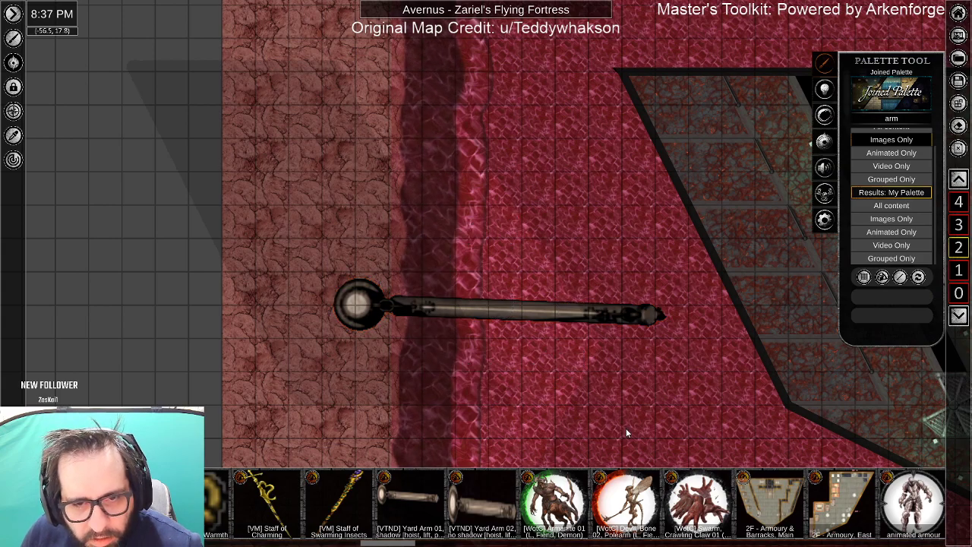
Search the joined palette for "table", limit the results to images only, and browse to the tablecloths.
left_click(894, 120)
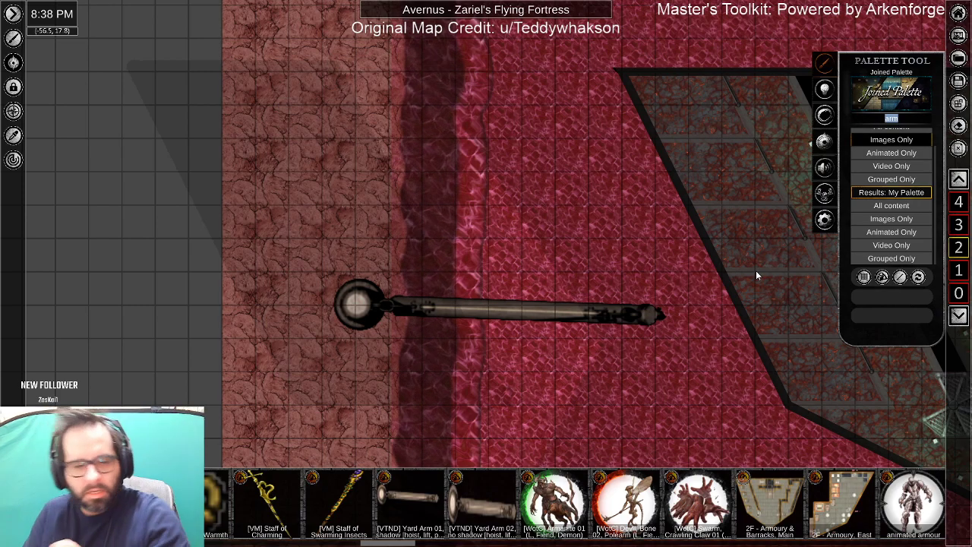
type("able")
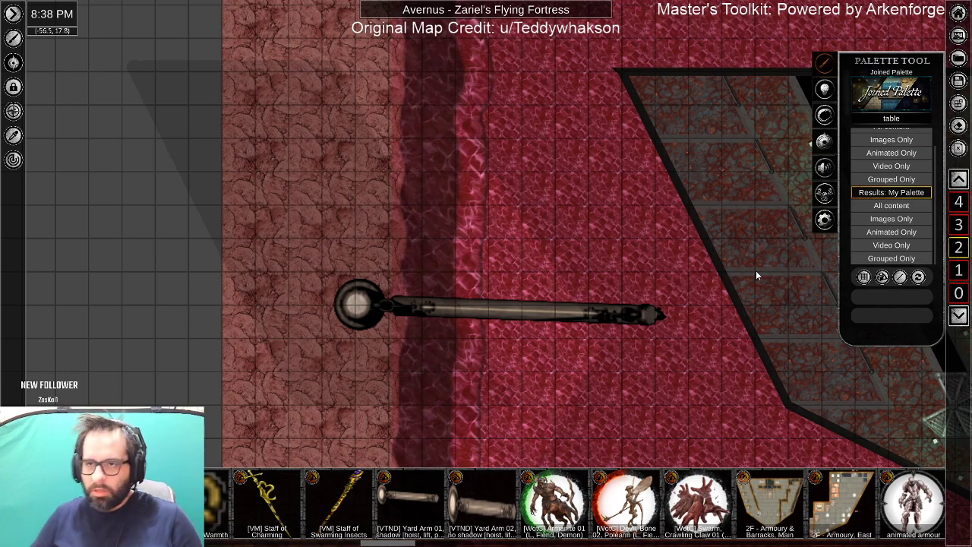
left_click(885, 140)
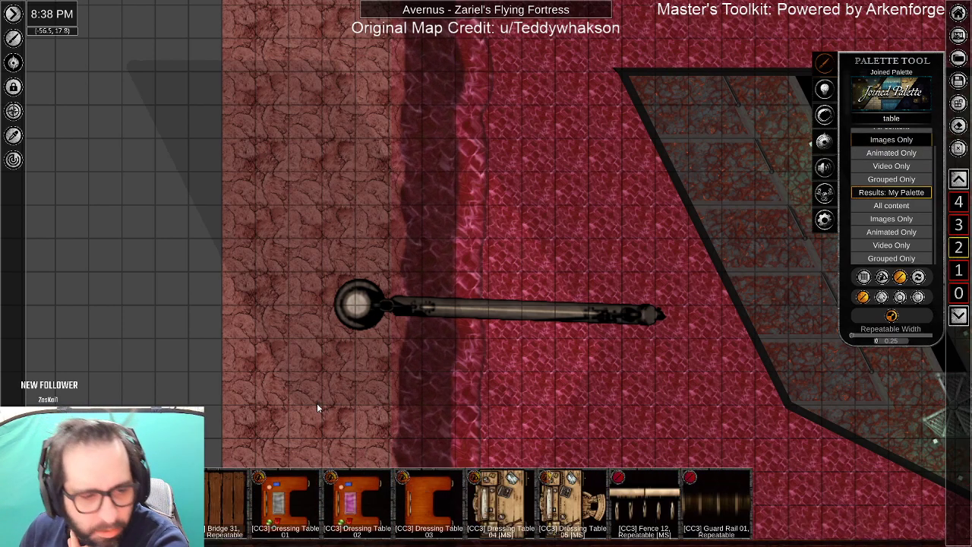
left_click(585, 542)
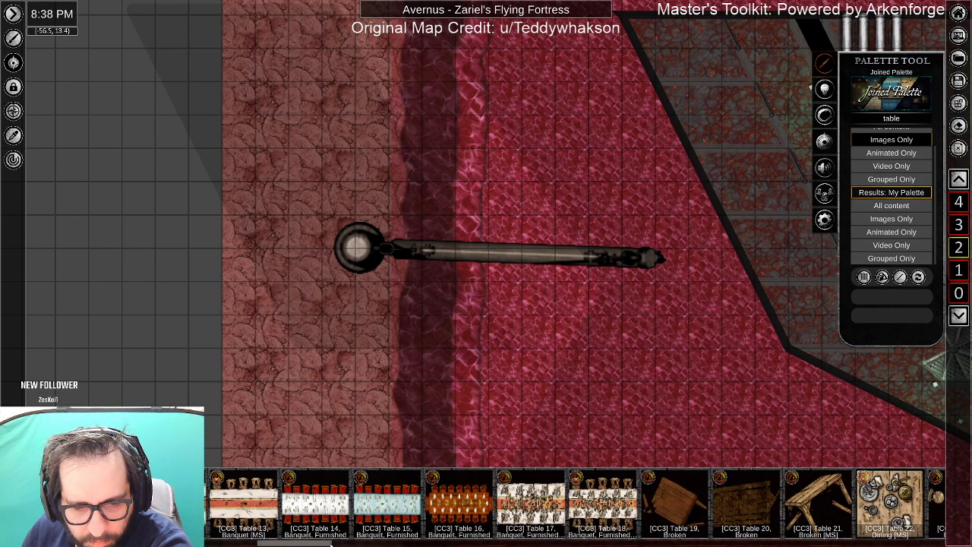
mouse_move(330, 544)
left_mouse_down()
mouse_move(418, 545)
mouse_move(323, 544)
left_mouse_up()
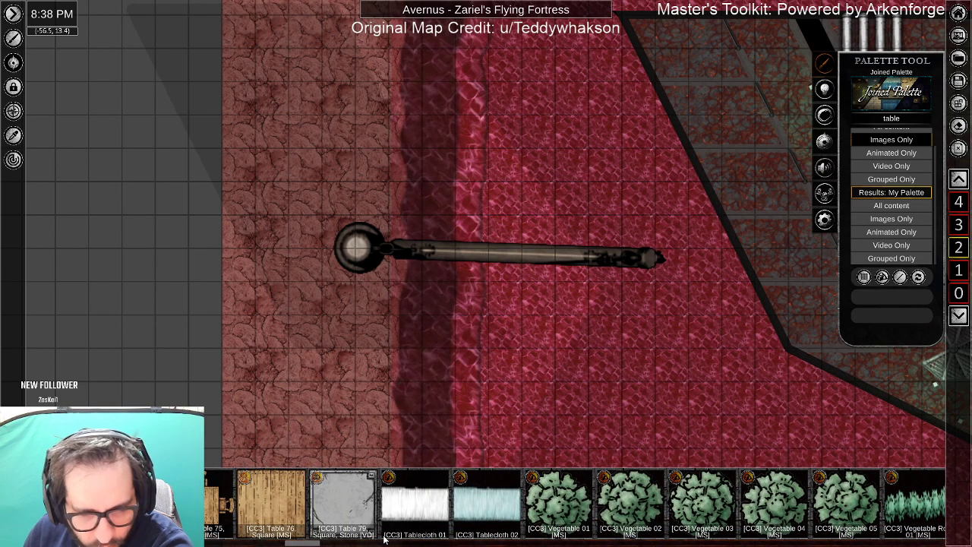
left_click(484, 503)
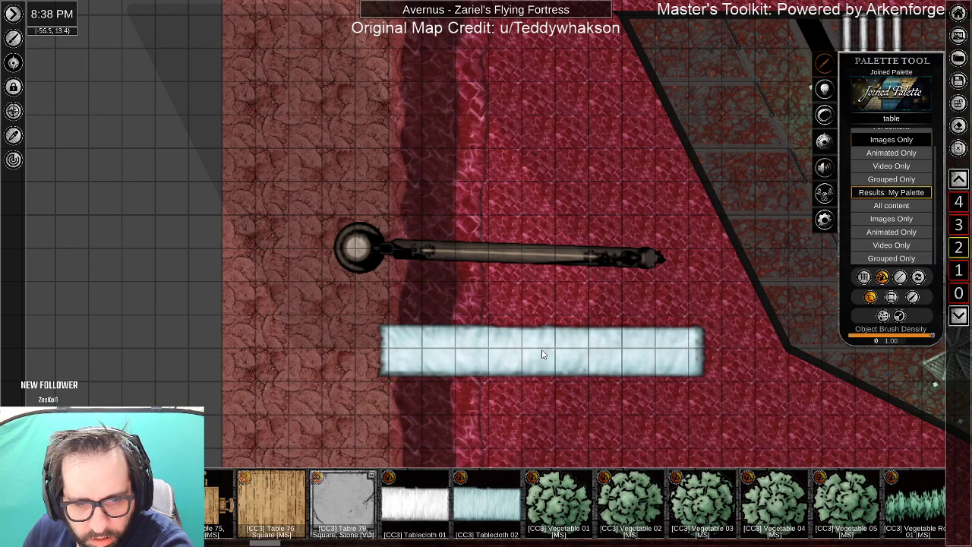
left_click(433, 503)
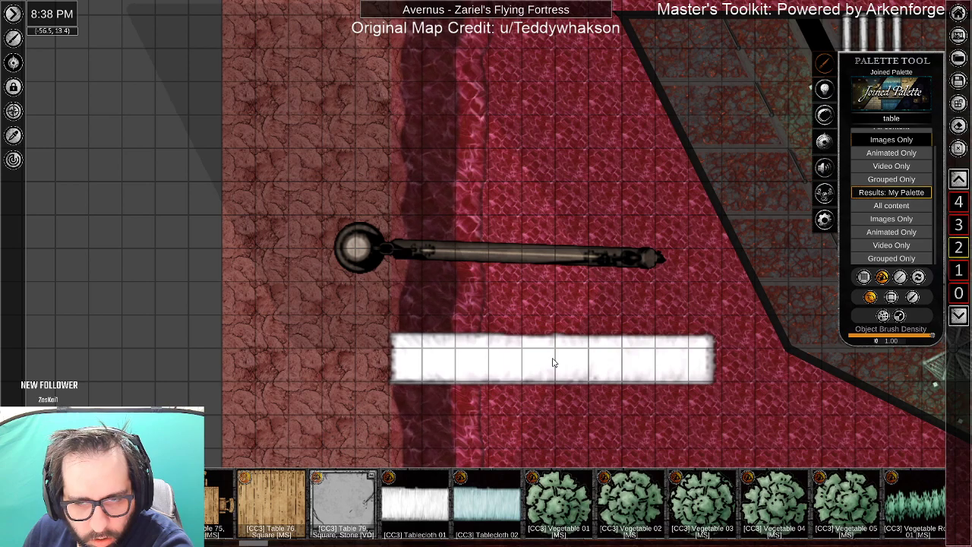
right_click(553, 363)
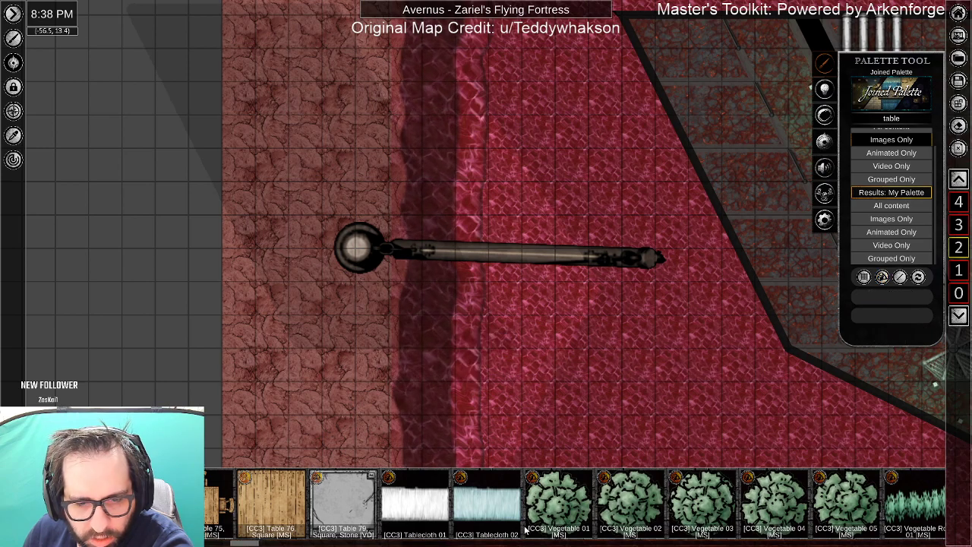
Find a side-view wooden table among the table images and place one just below the yard arm's free end.
scroll(532, 545, "down", 3)
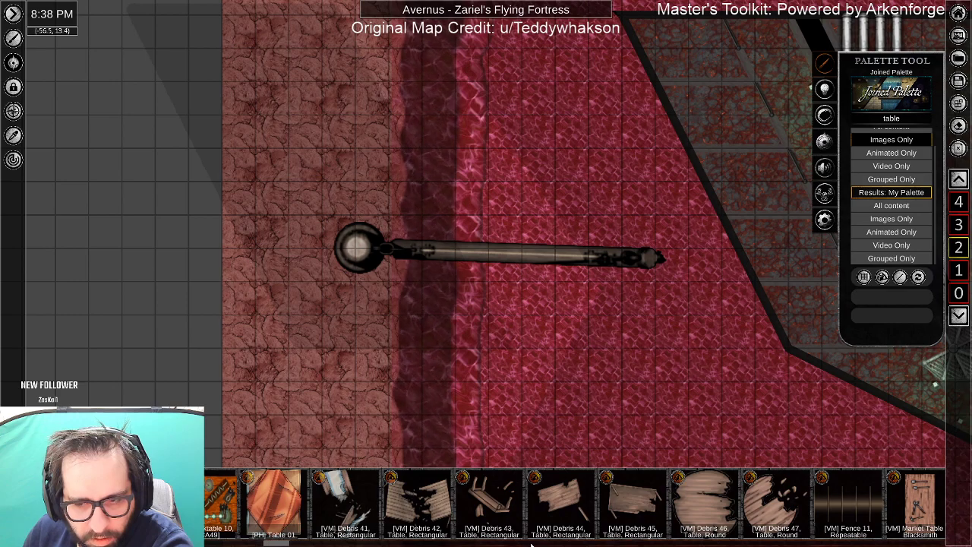
scroll(532, 545, "down", 3)
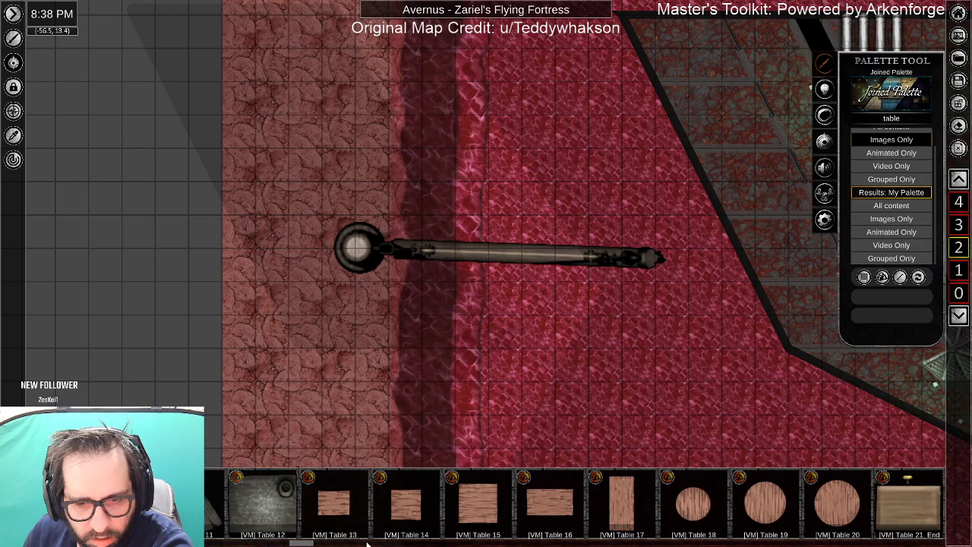
scroll(368, 543, "down", 3)
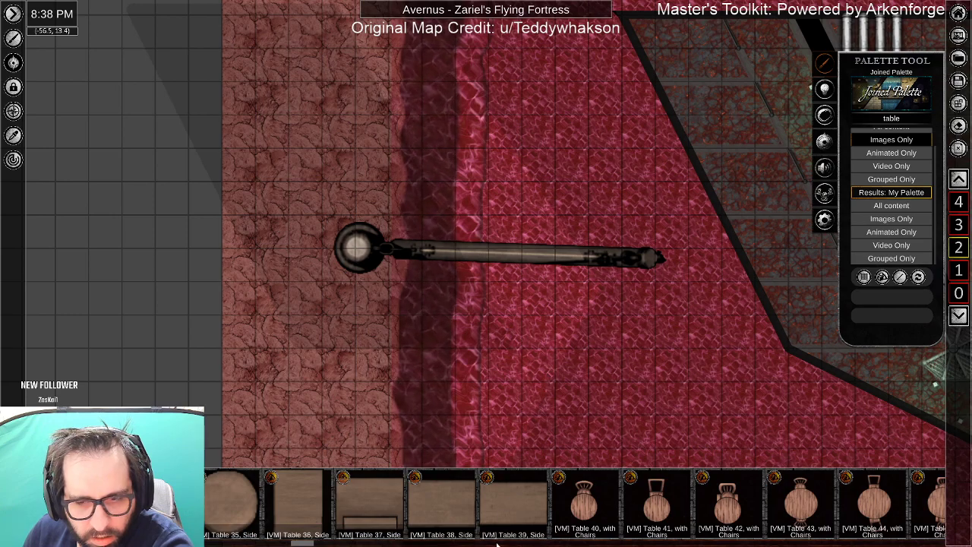
scroll(497, 544, "down", 3)
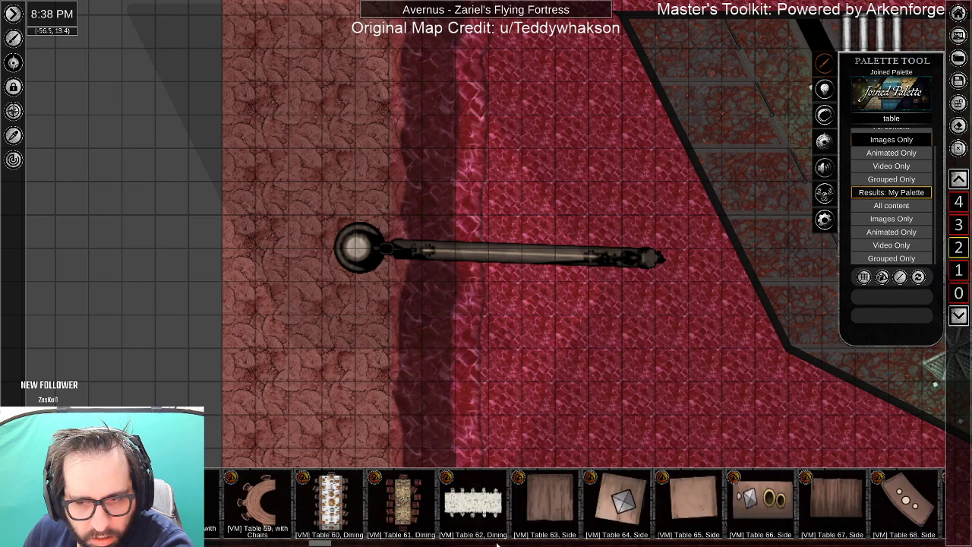
scroll(497, 544, "down", 4)
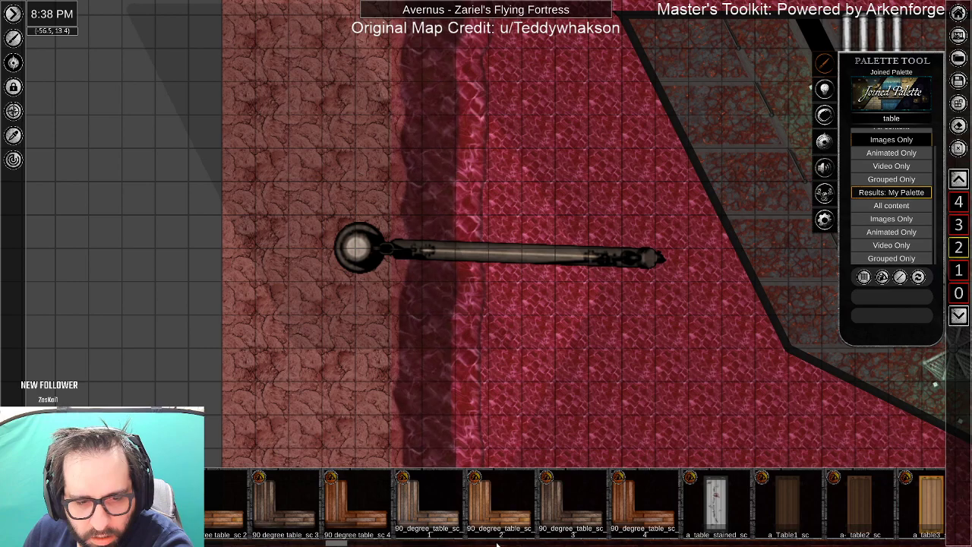
scroll(498, 544, "down", 4)
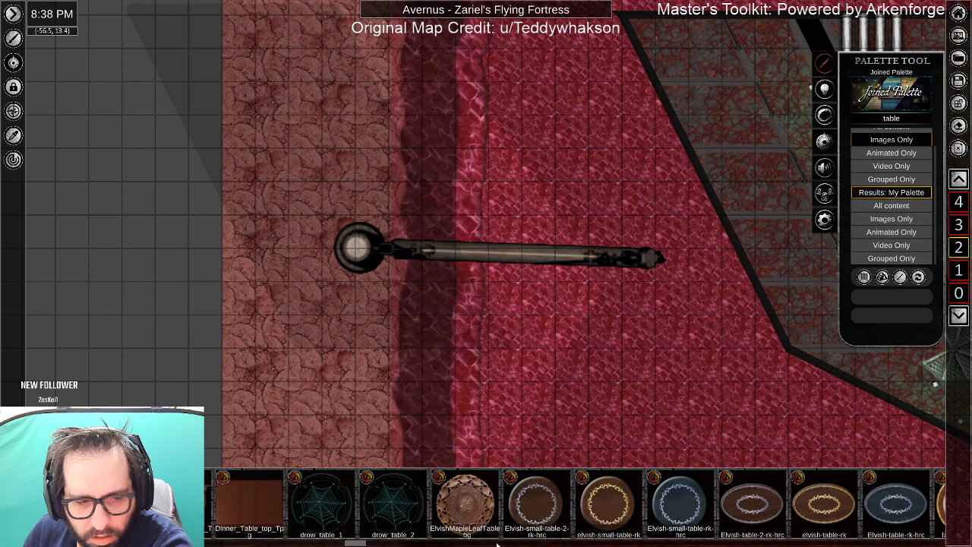
left_click(249, 501)
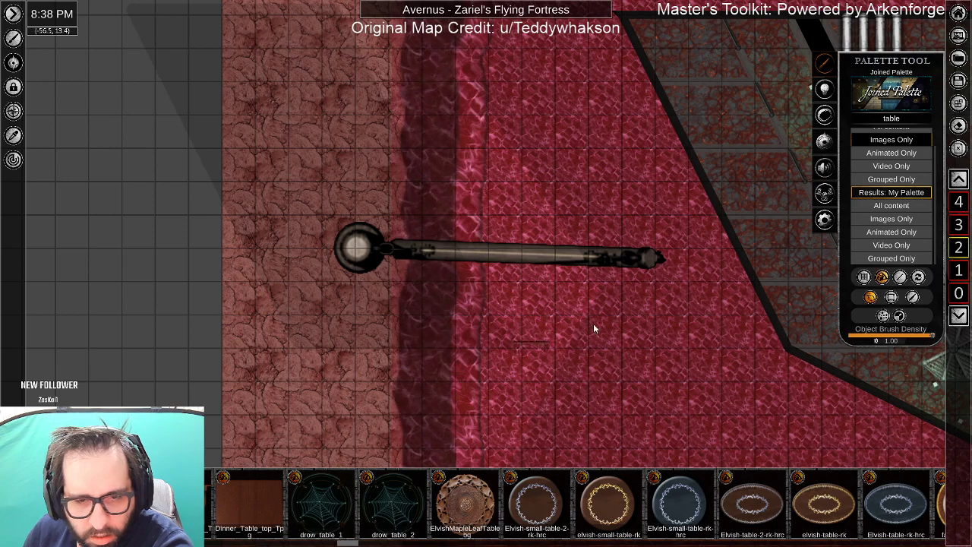
left_click(597, 323)
right_click(604, 377)
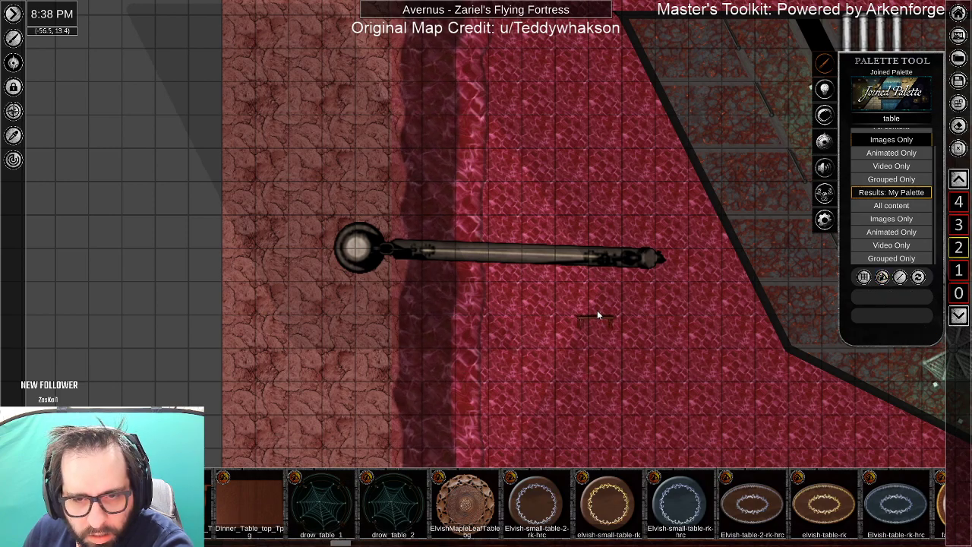
Enlarge the placed table to about five small grid squares wide.
left_click(597, 316)
left_click_drag(604, 251, 623, 76)
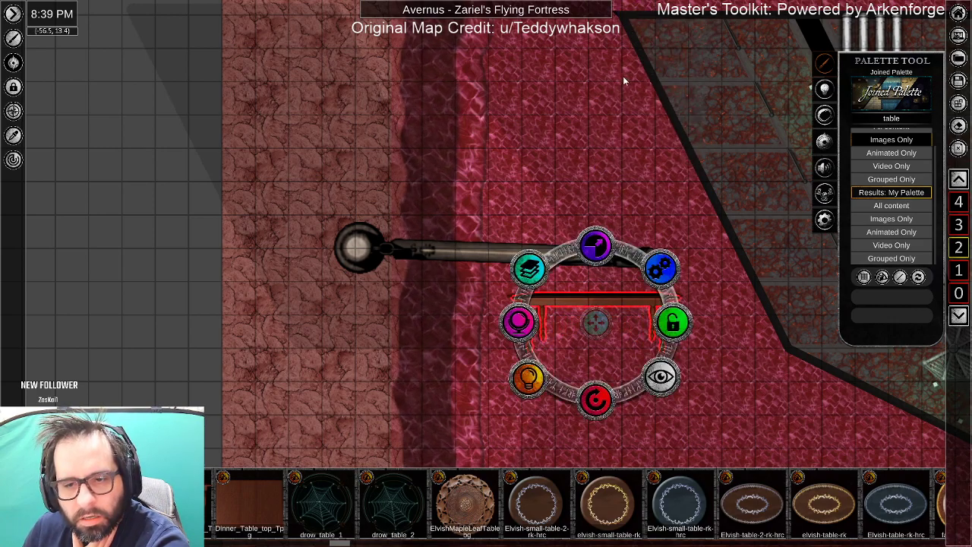
left_click(687, 427)
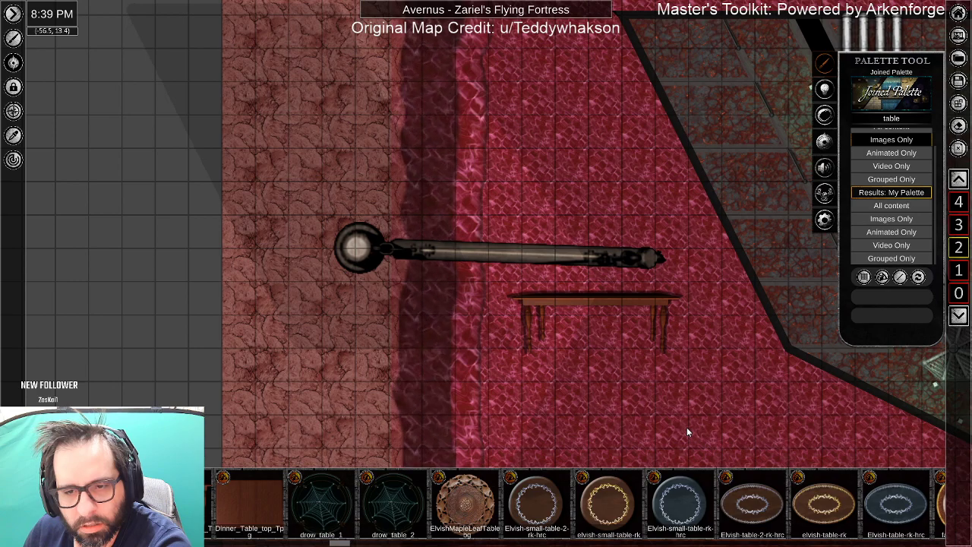
Rotate the table 90° so its top stands vertical and its legs point west.
left_click_drag(691, 223, 621, 226)
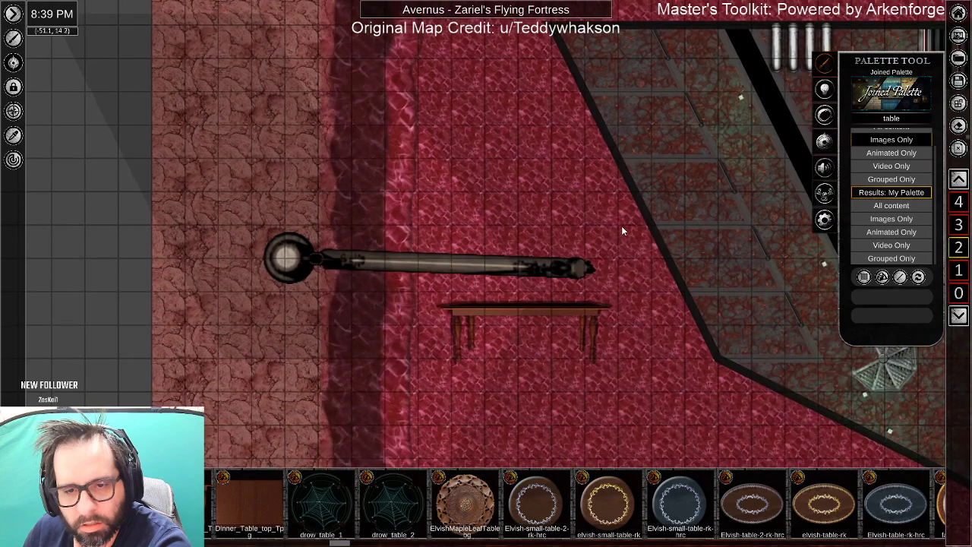
left_click(544, 317)
left_click_drag(533, 413, 383, 313)
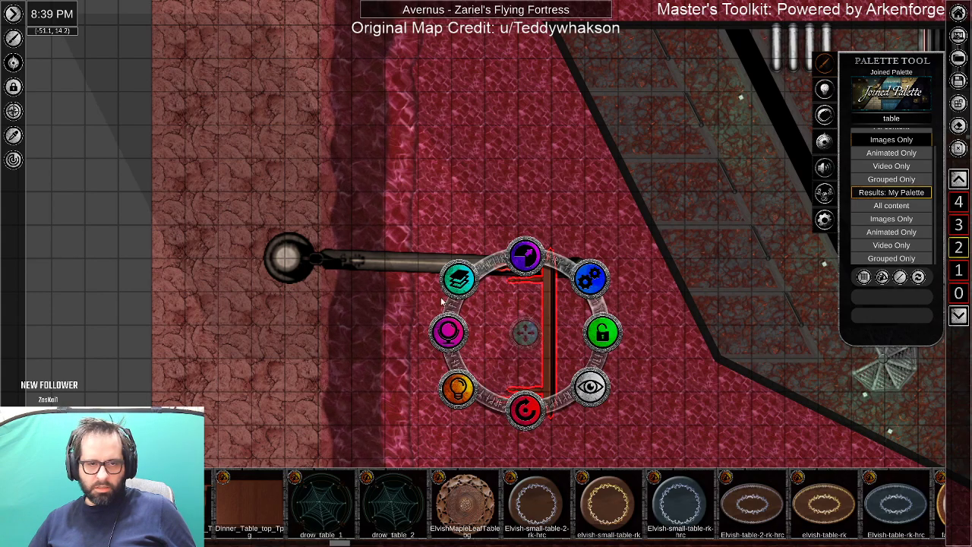
Rotate the yard arm slightly so that it lies exactly horizontal.
left_click(352, 260)
left_click_drag(430, 342, 433, 341)
left_click_drag(432, 261, 287, 262)
left_click_drag(285, 343, 287, 343)
Move the rotated table against the yard arm's free end, centred on the arm, and deselect it.
left_click(524, 332)
left_click_drag(525, 332, 568, 256)
left_click(631, 395)
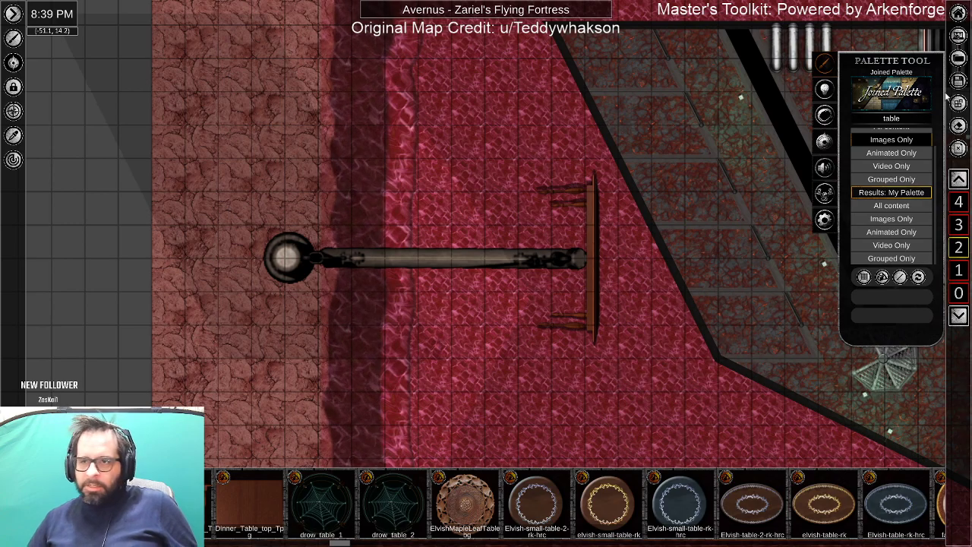
Search the palette images for "chain" and draw a 0.25-wide chain about 7 by 3 squares southwest of the arm's round base.
left_click(891, 119)
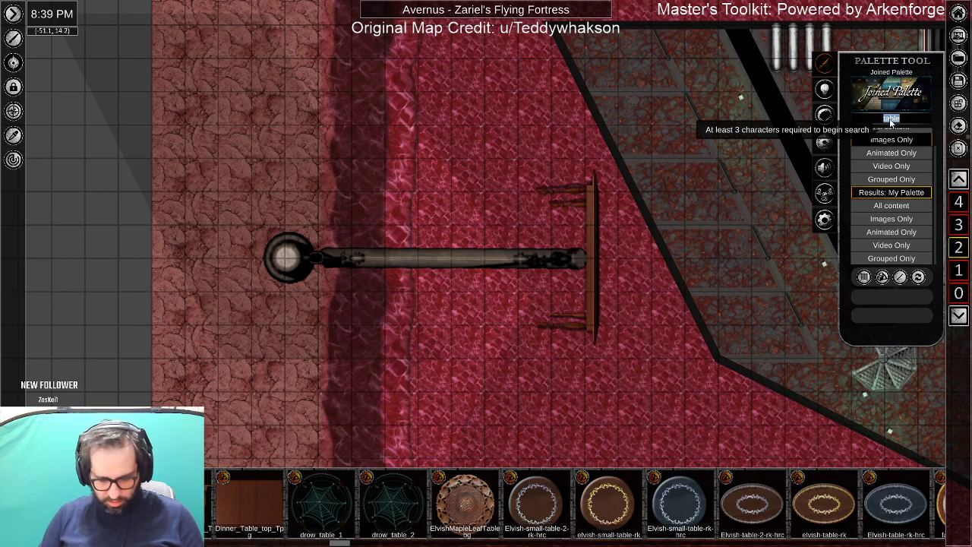
type("chain")
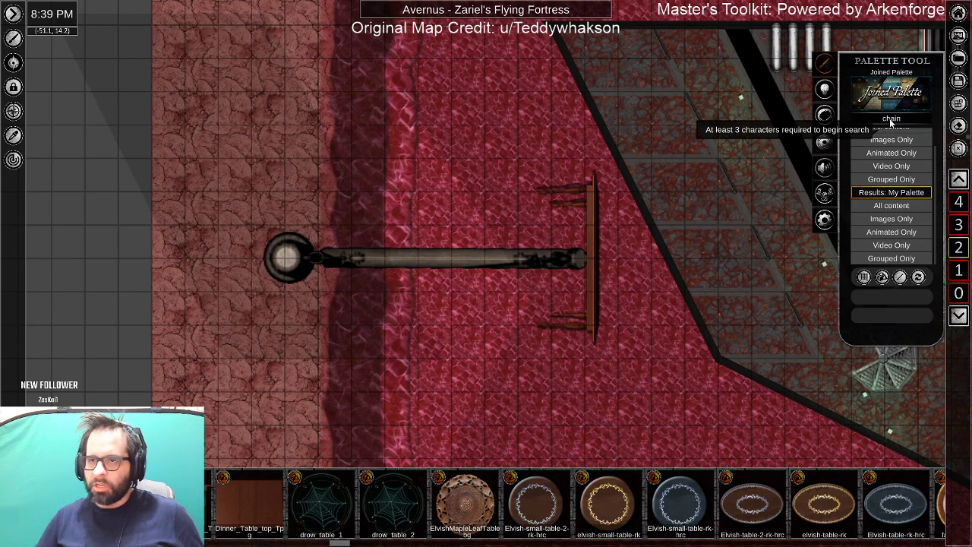
left_click(892, 140)
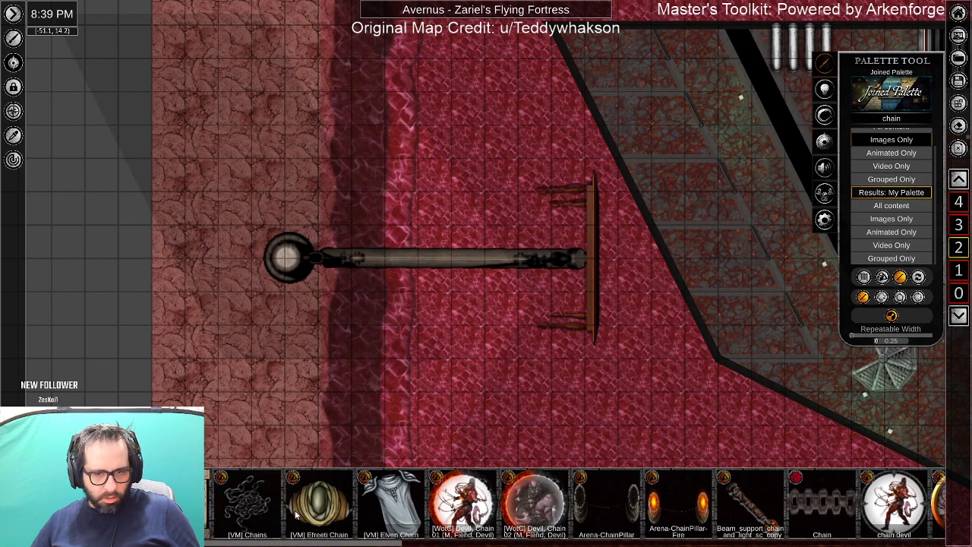
left_click(290, 366)
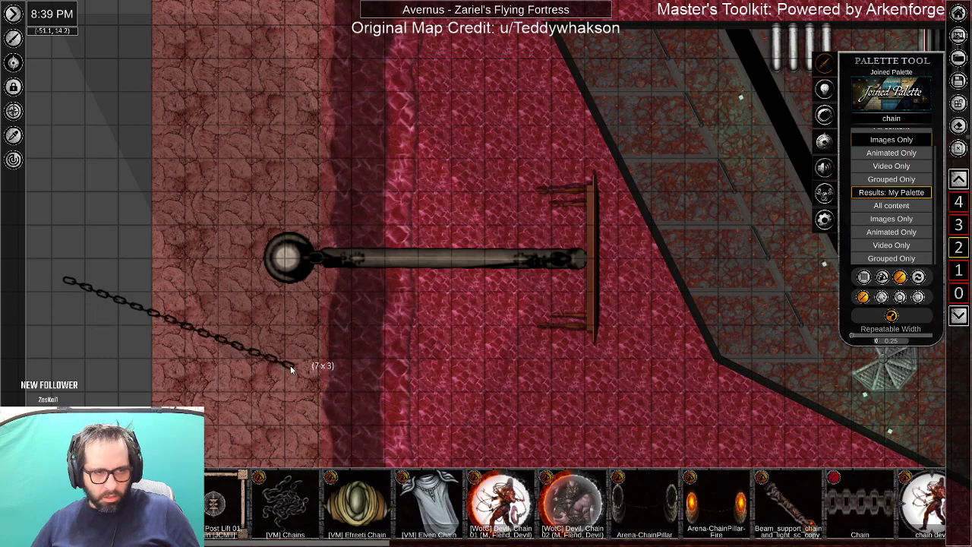
right_click(221, 433)
left_click(870, 510)
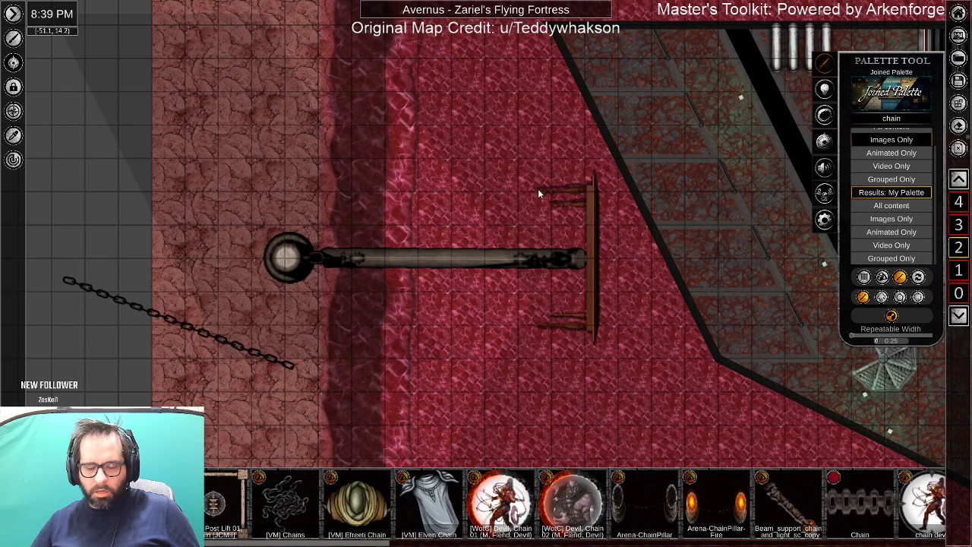
scroll(539, 190, "up", 5)
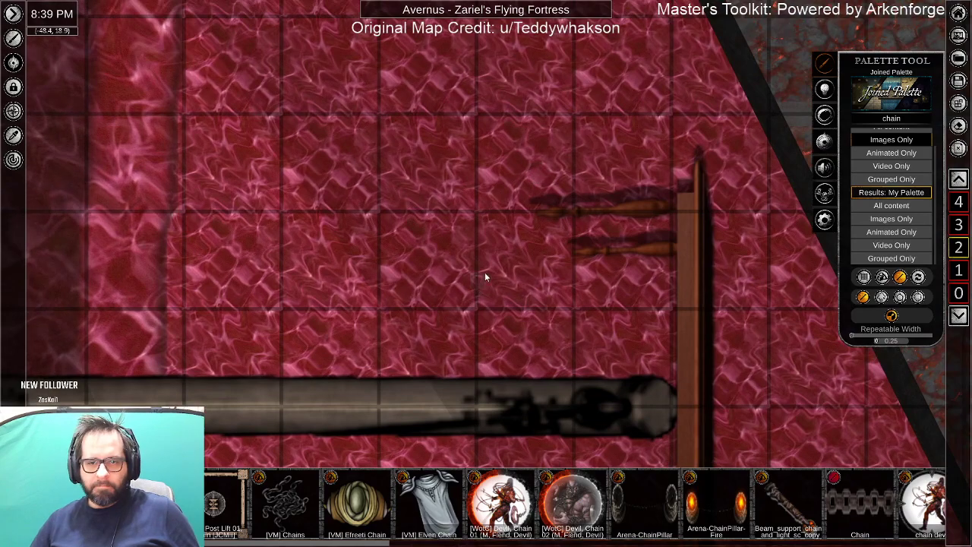
left_click_drag(479, 279, 563, 103)
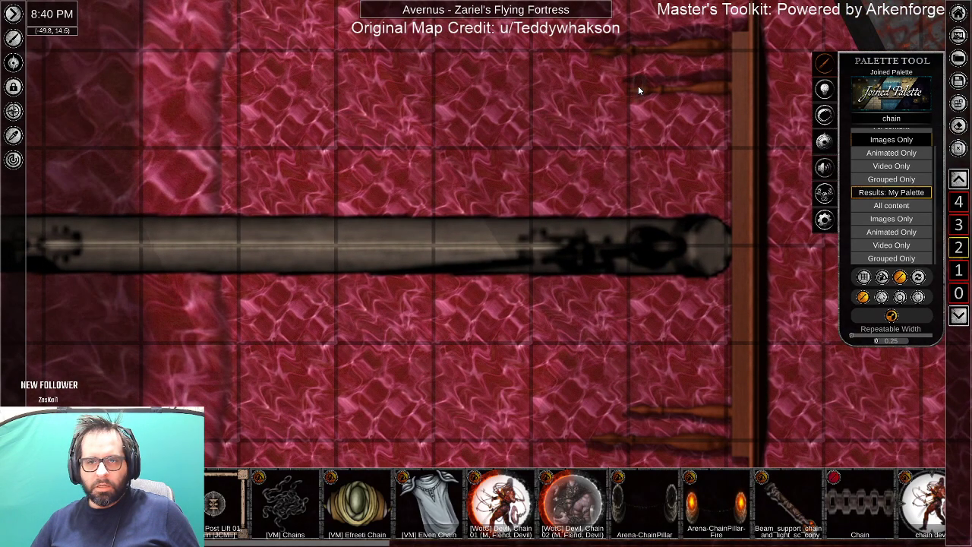
left_click_drag(561, 142, 542, 156)
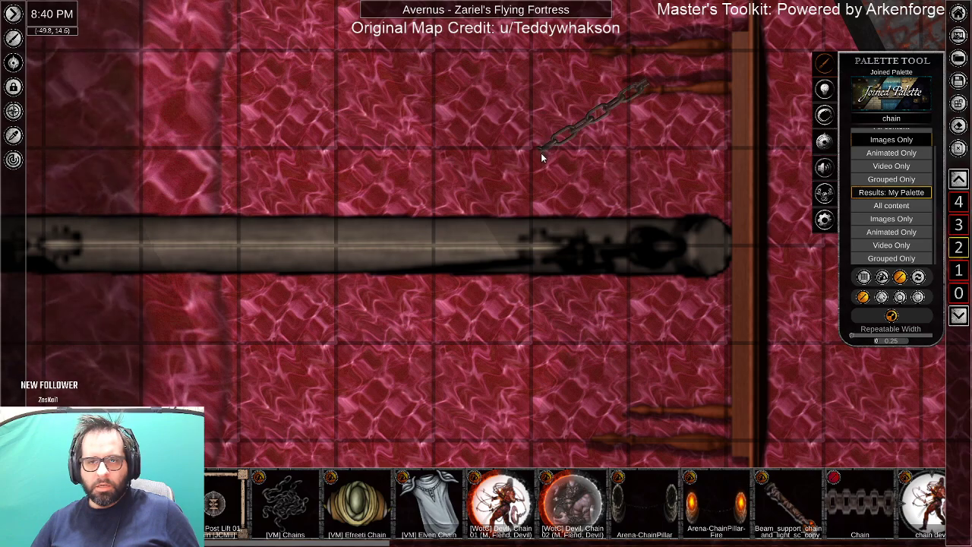
right_click(645, 158)
left_click(583, 118)
key("Delete")
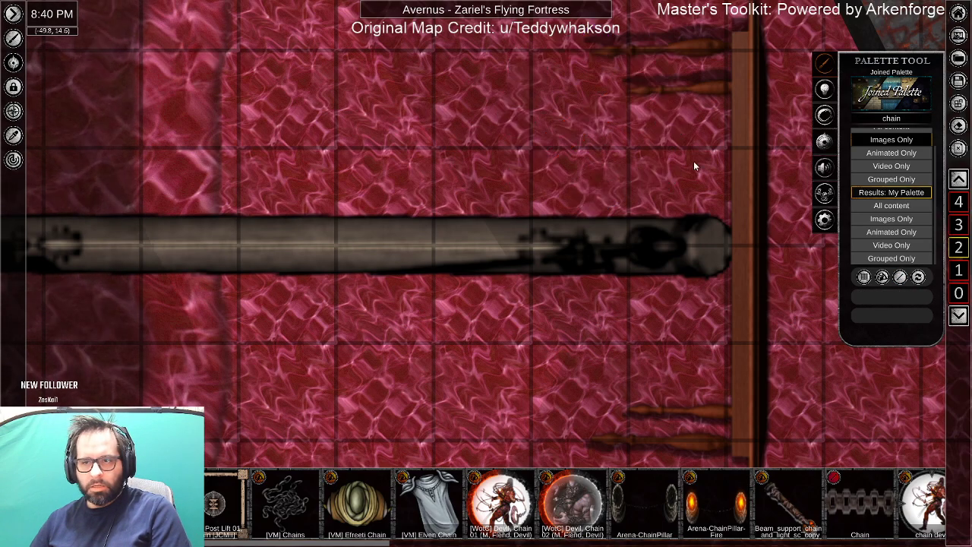
Draw four 0.25-wide chains from the tips of the table legs to the arm, two meeting at each of its long edges.
left_click(902, 279)
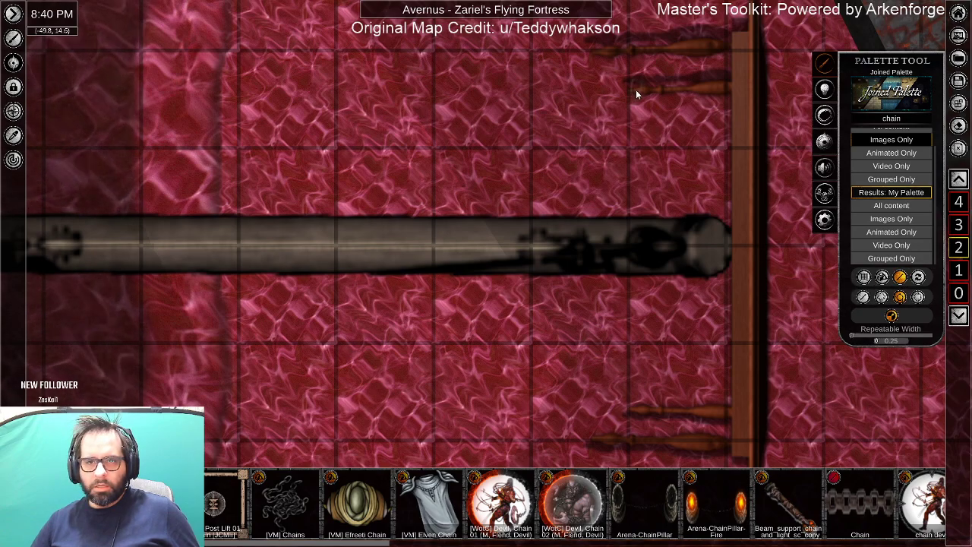
left_click_drag(526, 142, 354, 225)
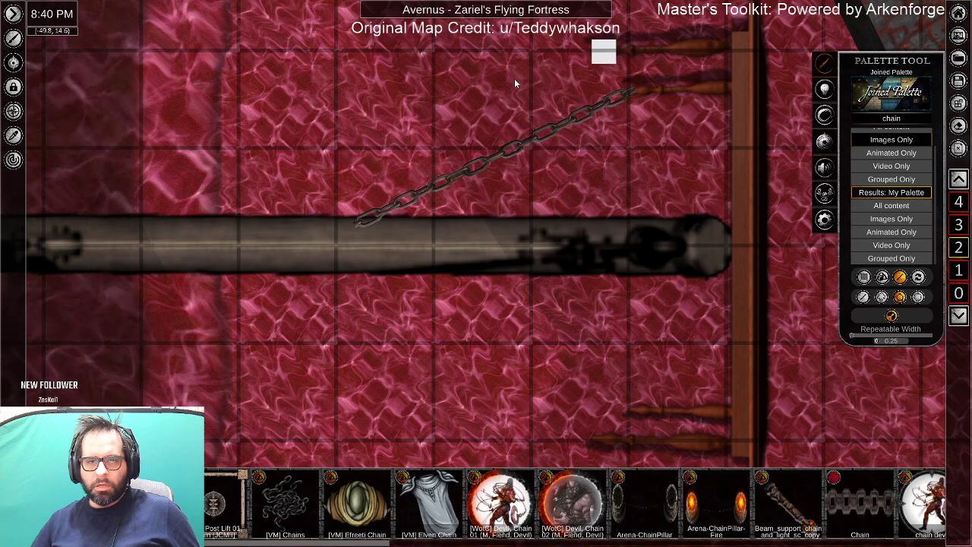
left_click_drag(604, 51, 353, 228)
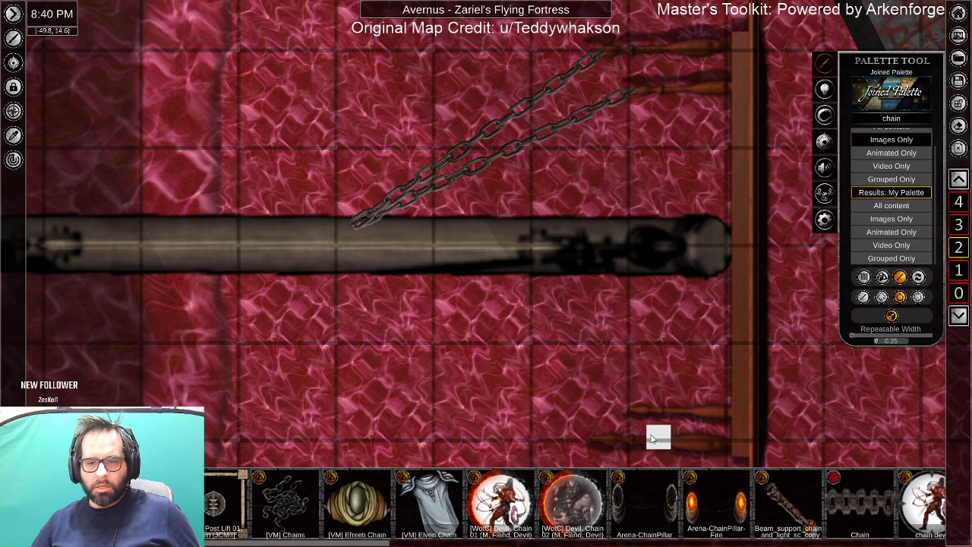
left_click_drag(639, 411, 361, 262)
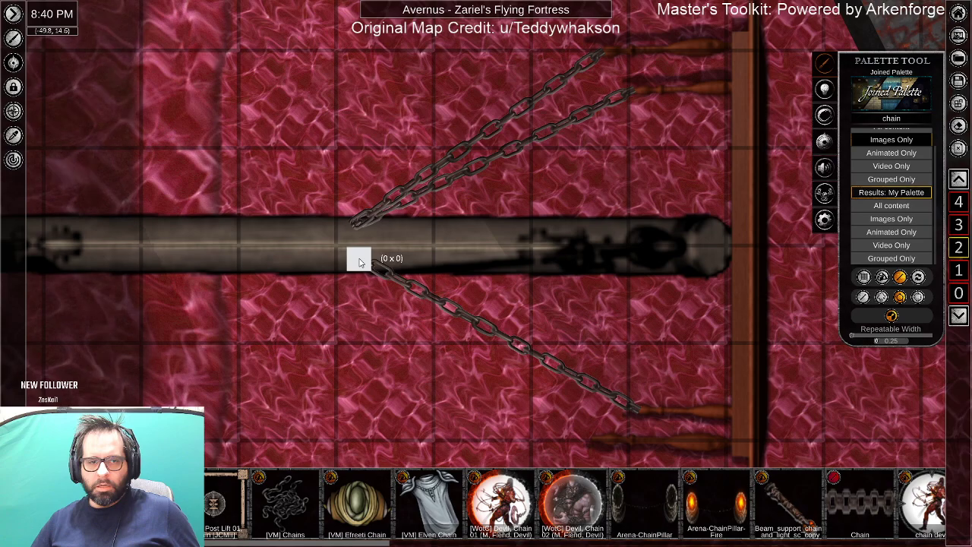
left_click_drag(372, 328, 361, 263)
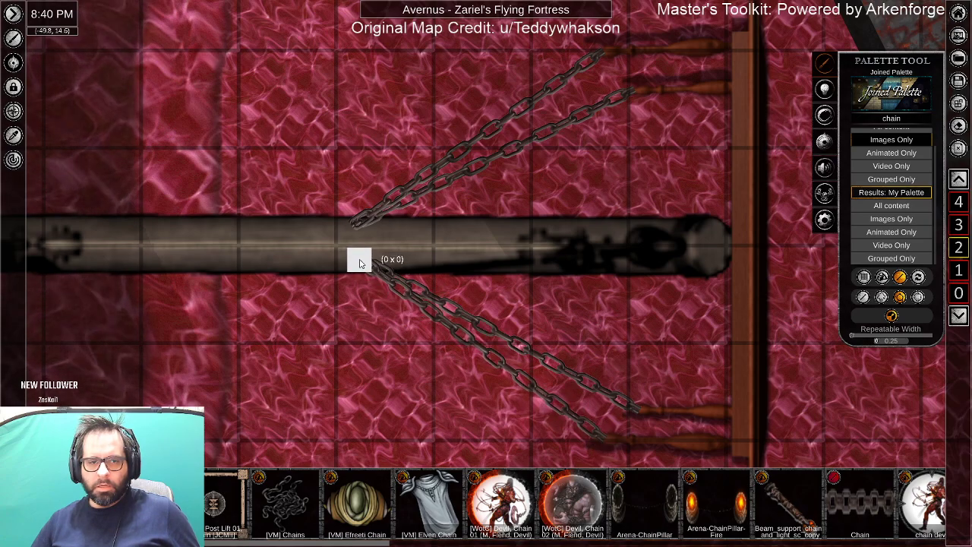
right_click(367, 409)
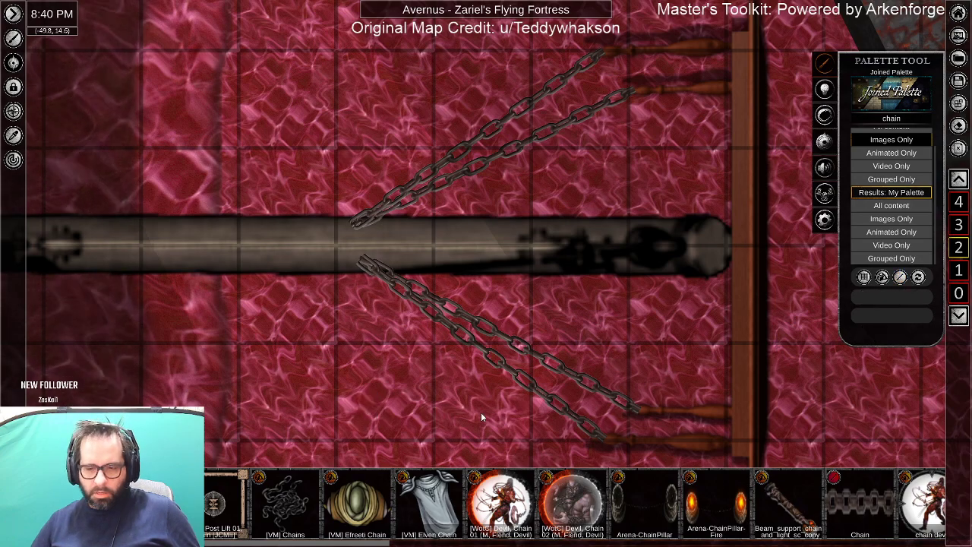
Raise the saturation of all four chains to about 71 and deselect them.
scroll(481, 412, "down", 3)
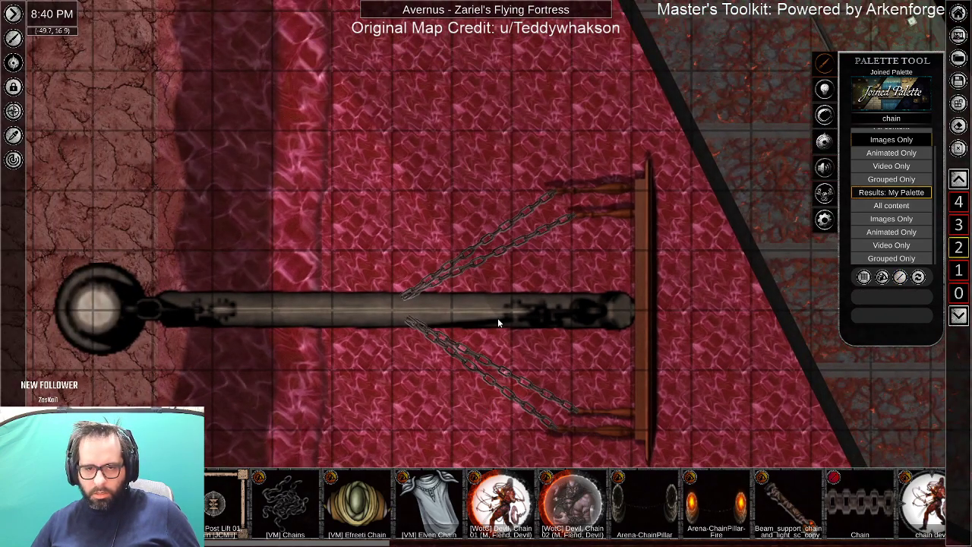
left_click(496, 319)
left_click_drag(426, 217, 457, 368)
scroll(342, 365, "up", 4)
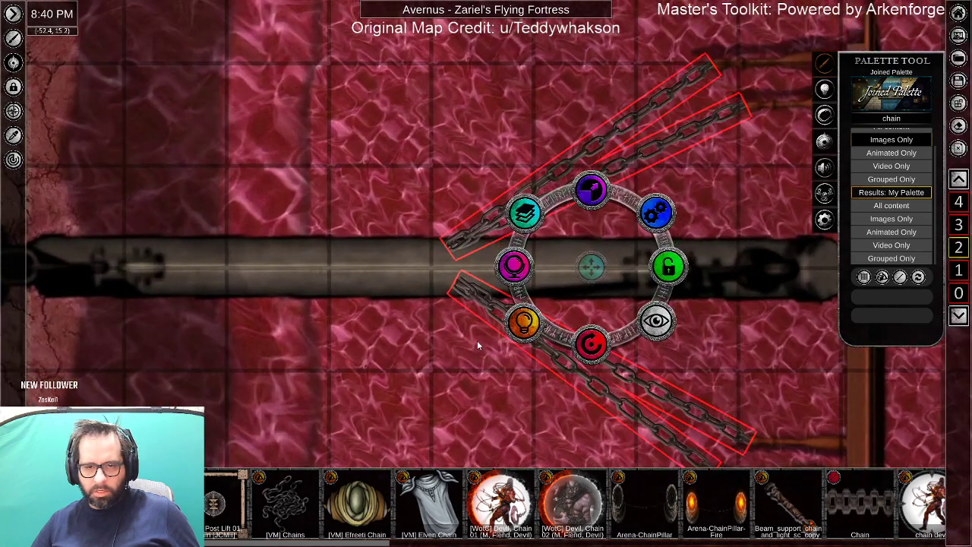
left_click(515, 266)
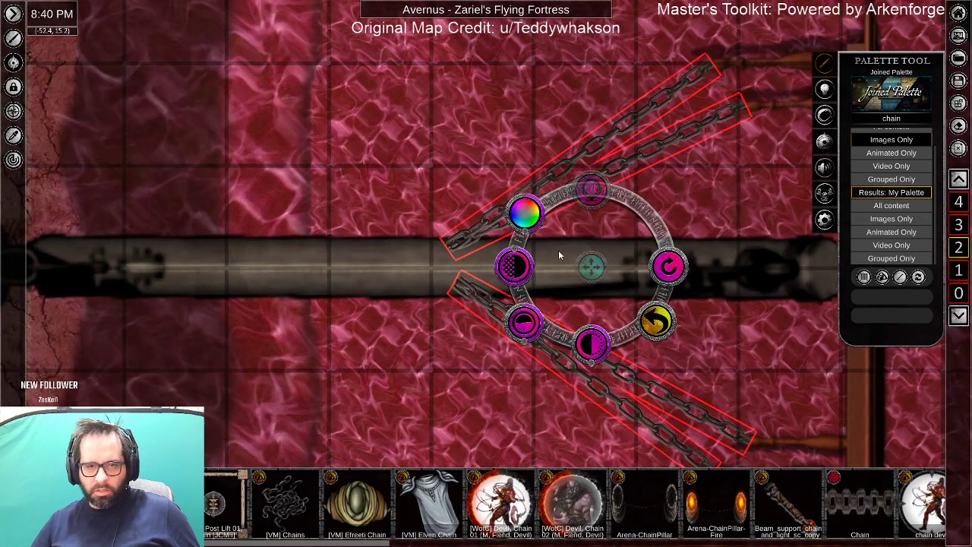
scroll(559, 253, "up", 2)
left_click_drag(530, 354, 519, 336)
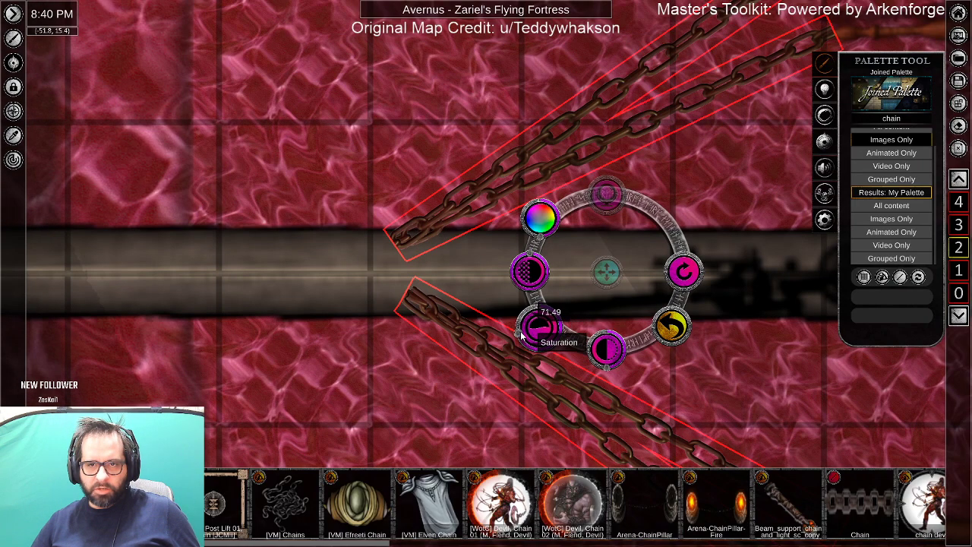
left_click(759, 365)
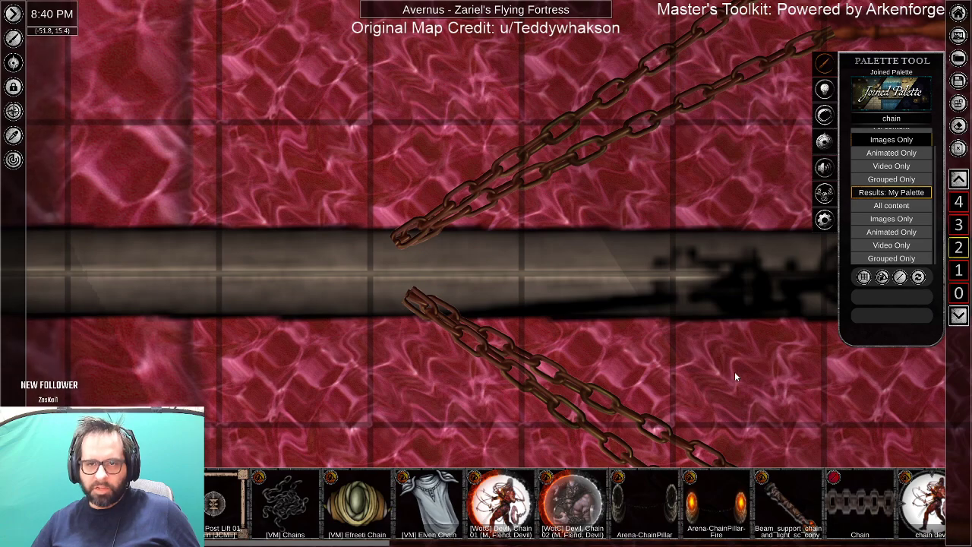
Darken the table at the arm's free end to a brightness of about 40 and deselect it.
left_click_drag(486, 385, 487, 388)
left_click(490, 386)
left_click_drag(671, 343, 276, 286)
scroll(397, 304, "down", 3)
left_click(475, 306)
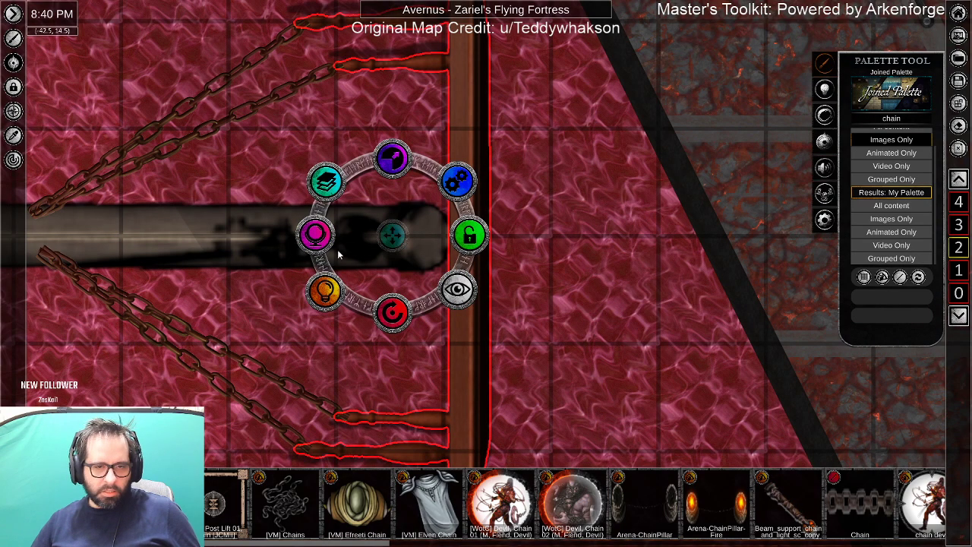
left_click(326, 290)
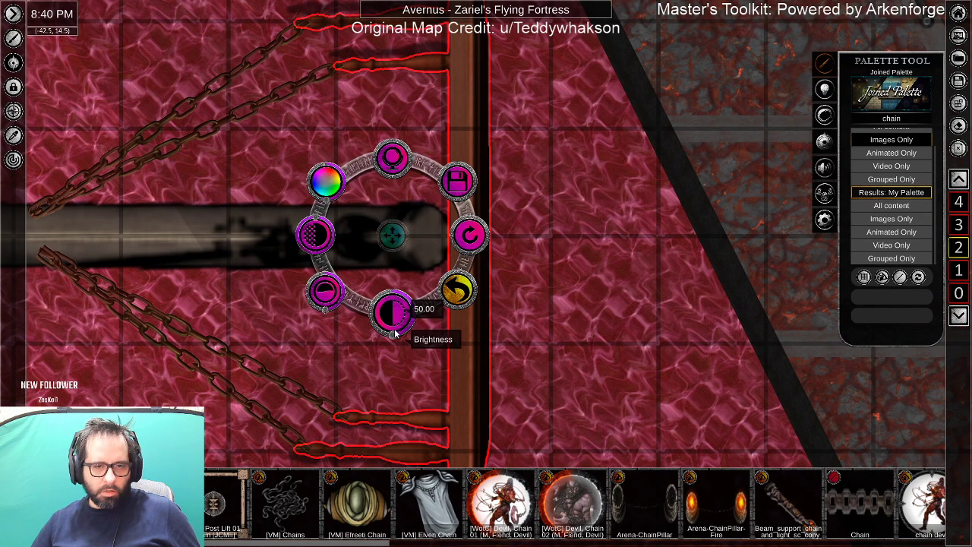
left_click_drag(394, 334, 404, 329)
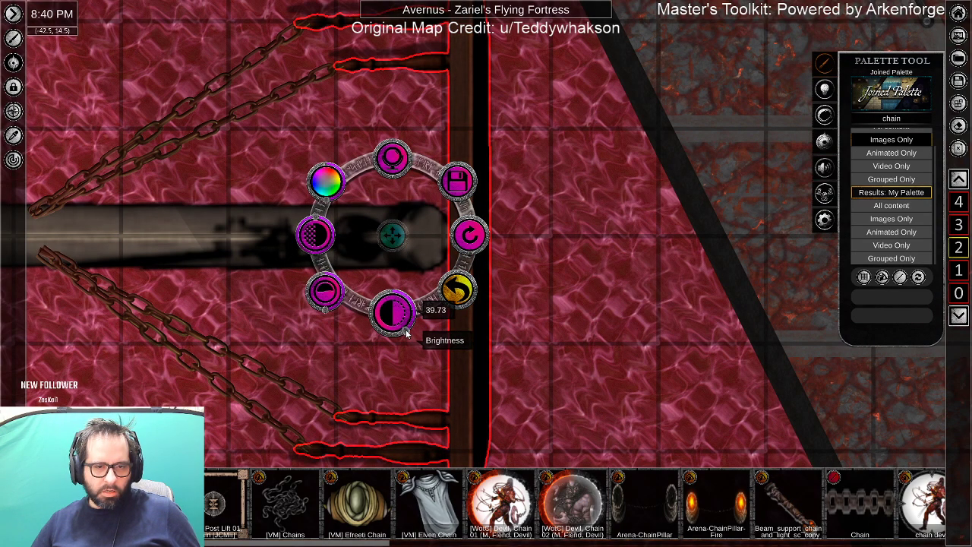
left_click(570, 359)
Lower the saturation of the darkened table and deselect it.
scroll(522, 316, "down", 4)
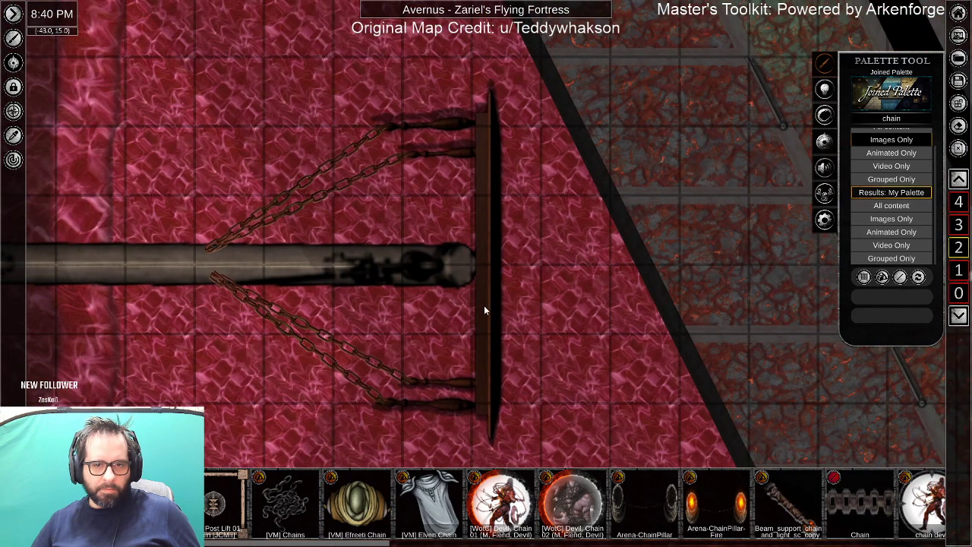
left_click(484, 310)
left_click(373, 320)
left_click_drag(375, 343, 388, 339)
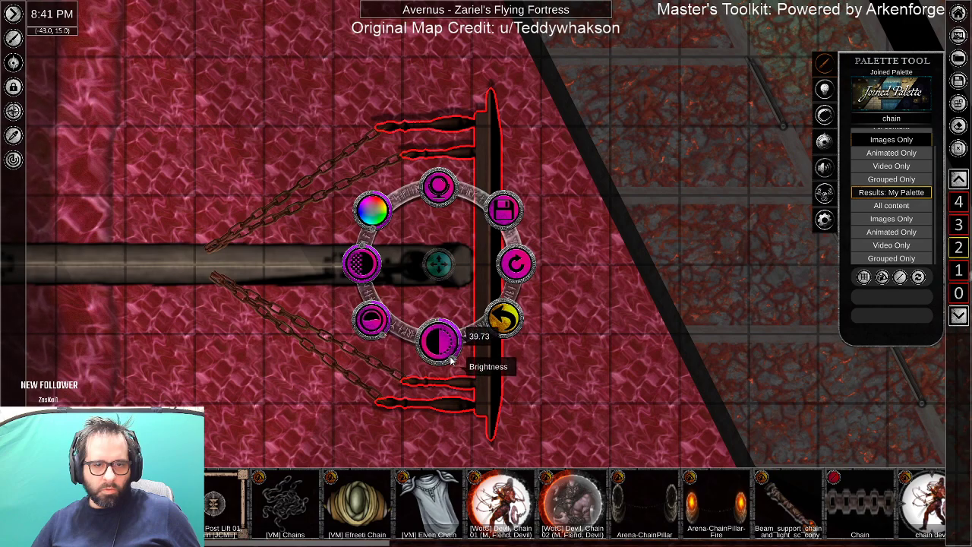
left_click(563, 356)
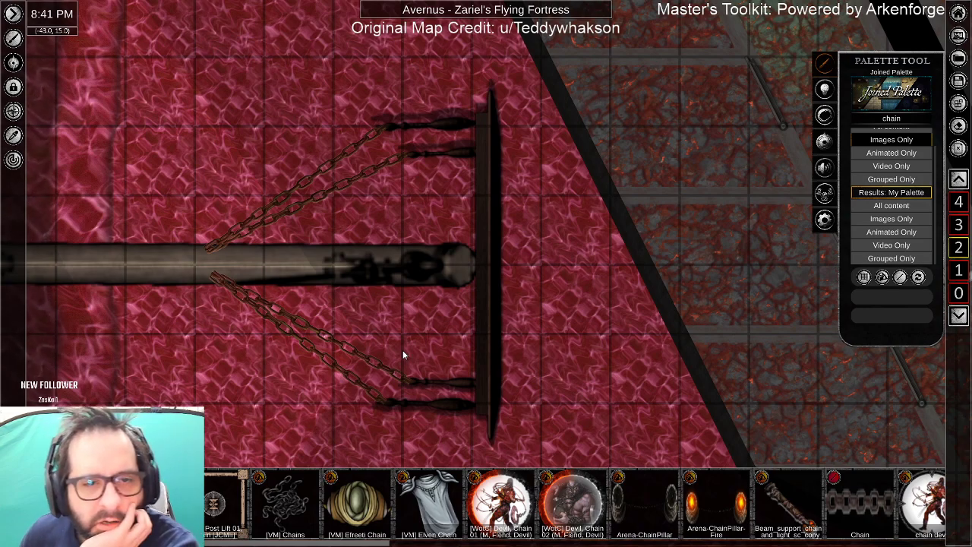
Search the palette images for "post" and place one LogPost horizontally over the table's second leg from the north.
scroll(376, 177, "up", 3)
scroll(403, 180, "down", 3)
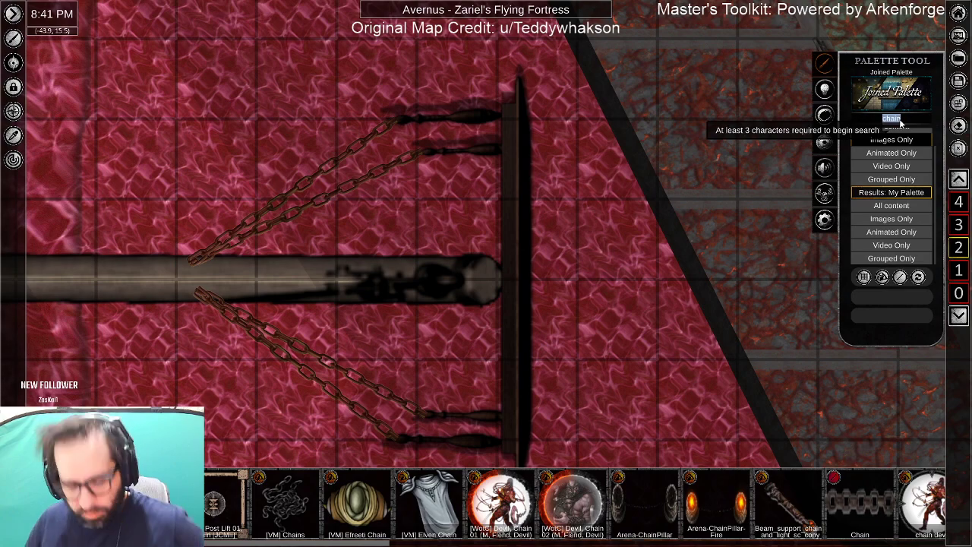
type("post")
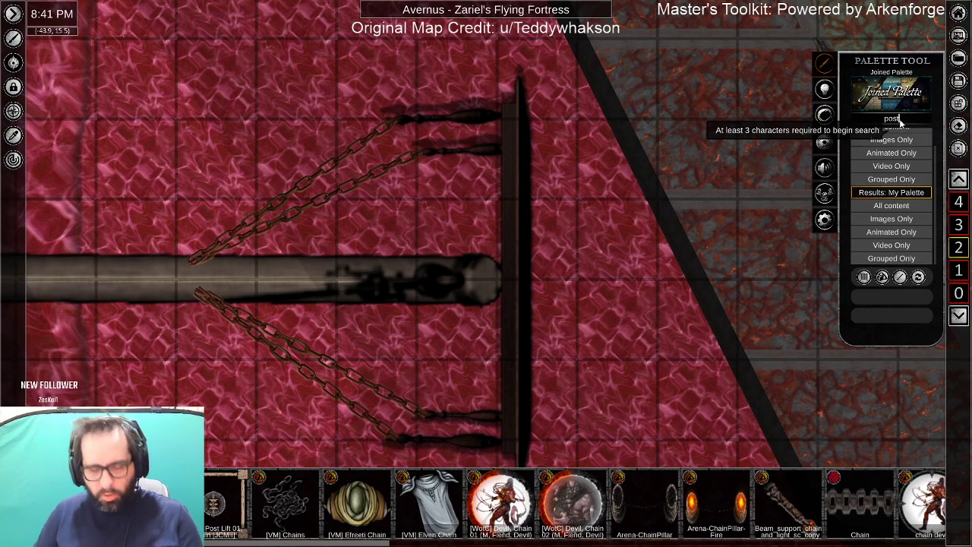
left_click(887, 140)
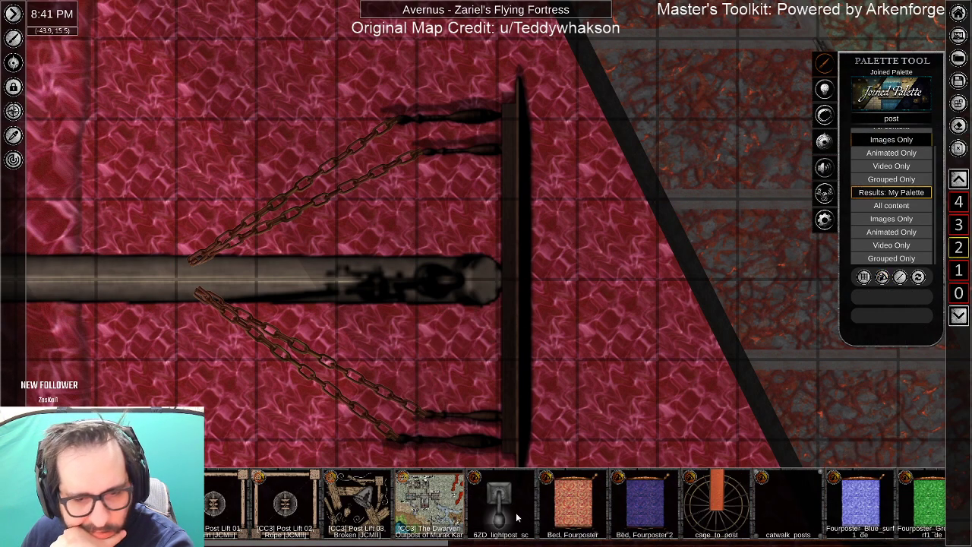
left_click_drag(313, 545, 848, 545)
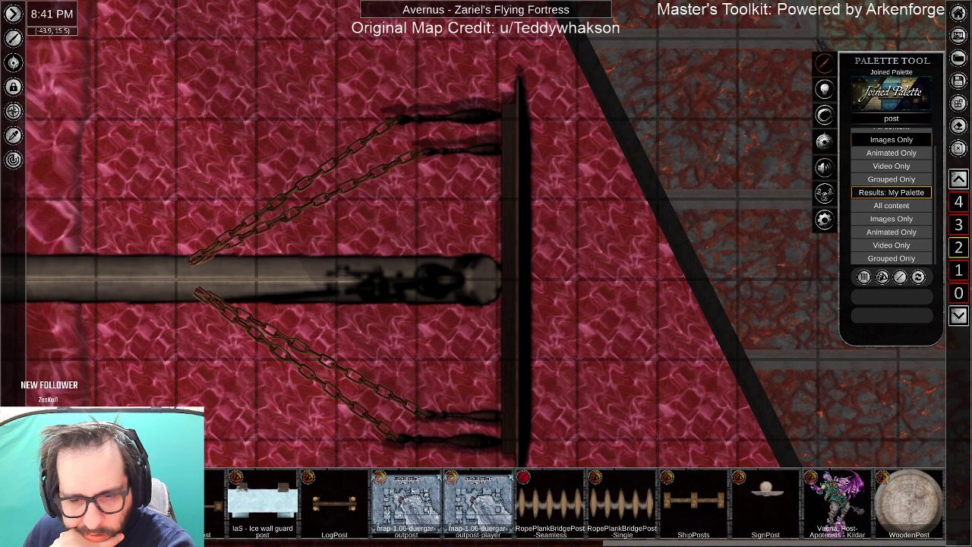
left_click(340, 506)
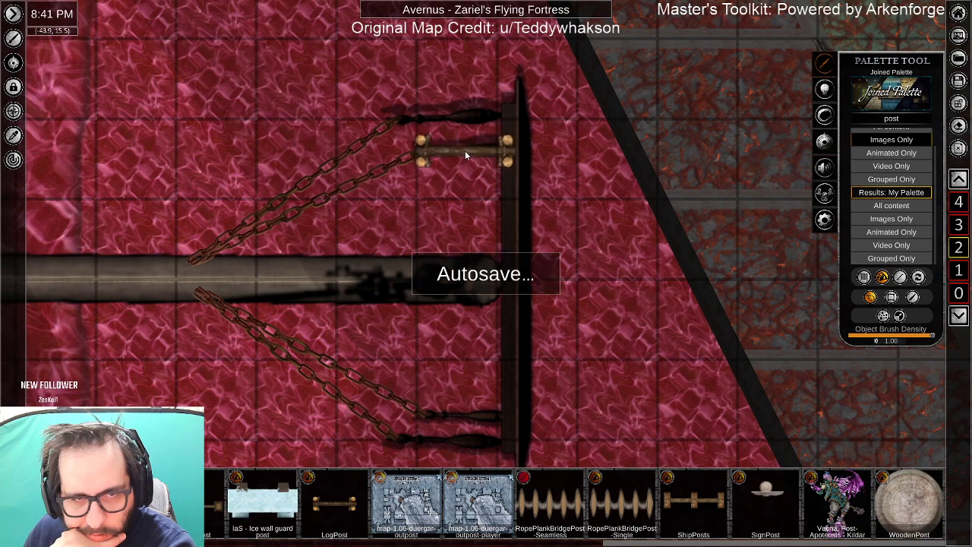
left_click(465, 150)
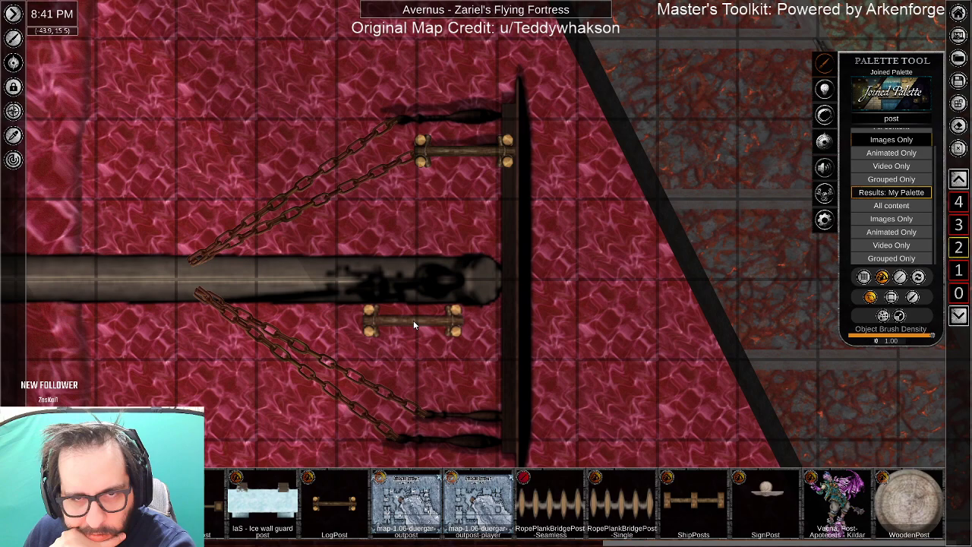
right_click(414, 320)
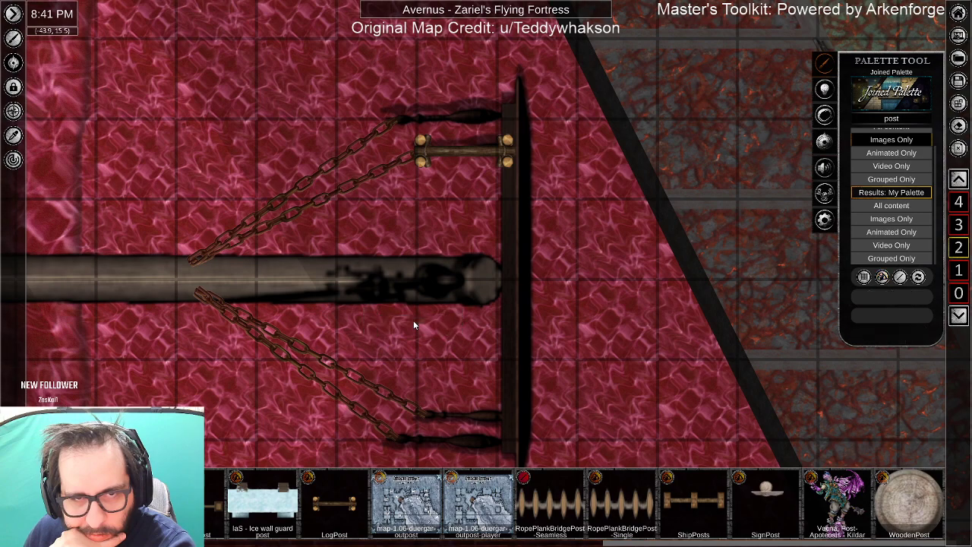
Darken the LogPost on the table's second leg to a brightness of about 41 and raise its saturation.
left_click(463, 149)
left_click(399, 208)
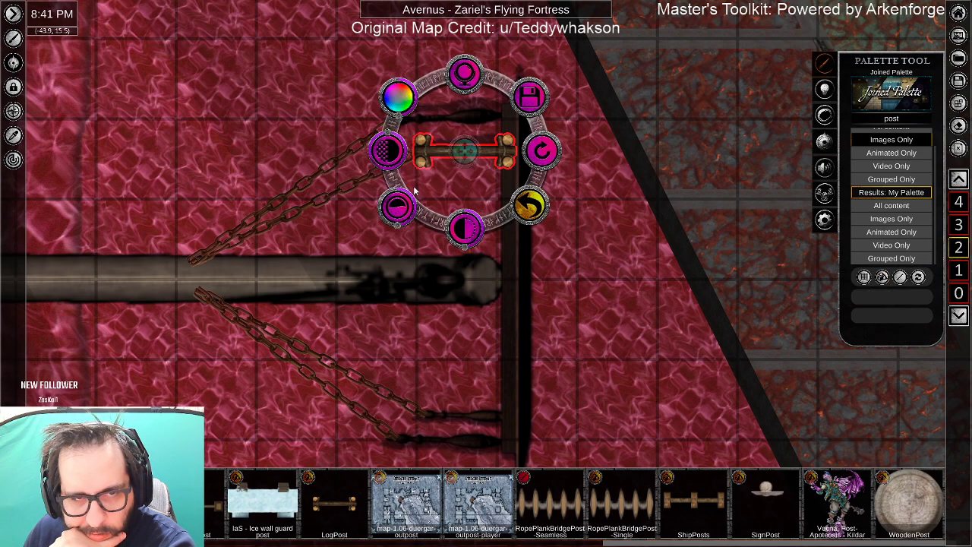
scroll(477, 249, "down", 4)
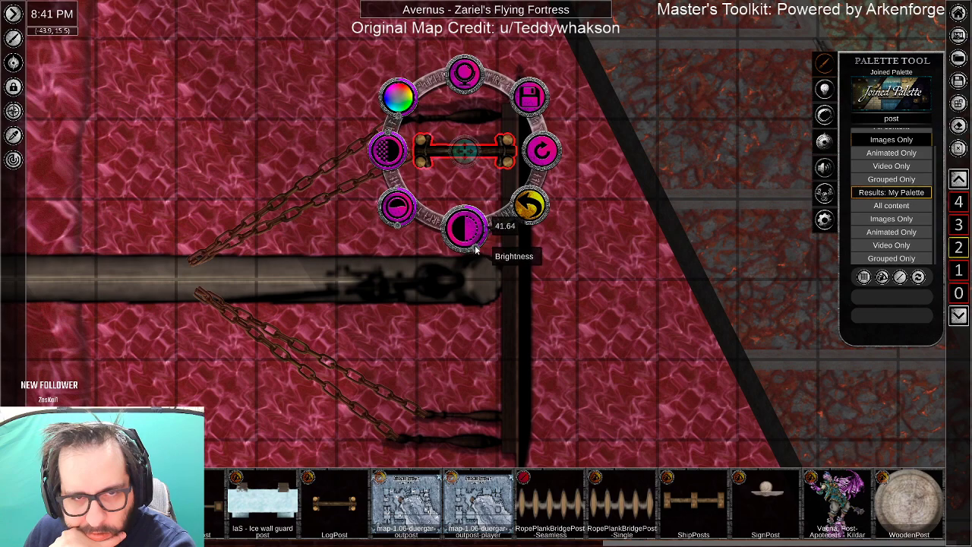
left_click_drag(473, 245, 476, 244)
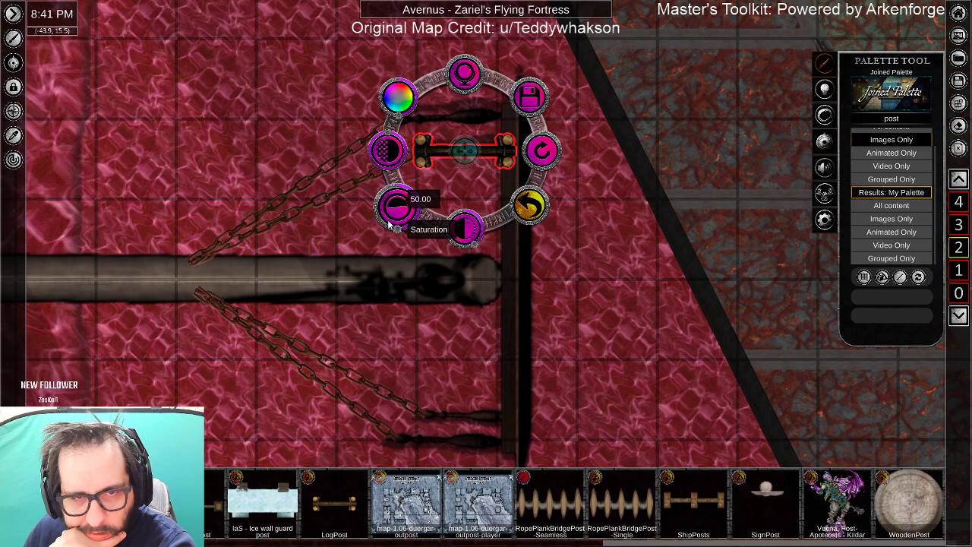
scroll(395, 226, "up", 6)
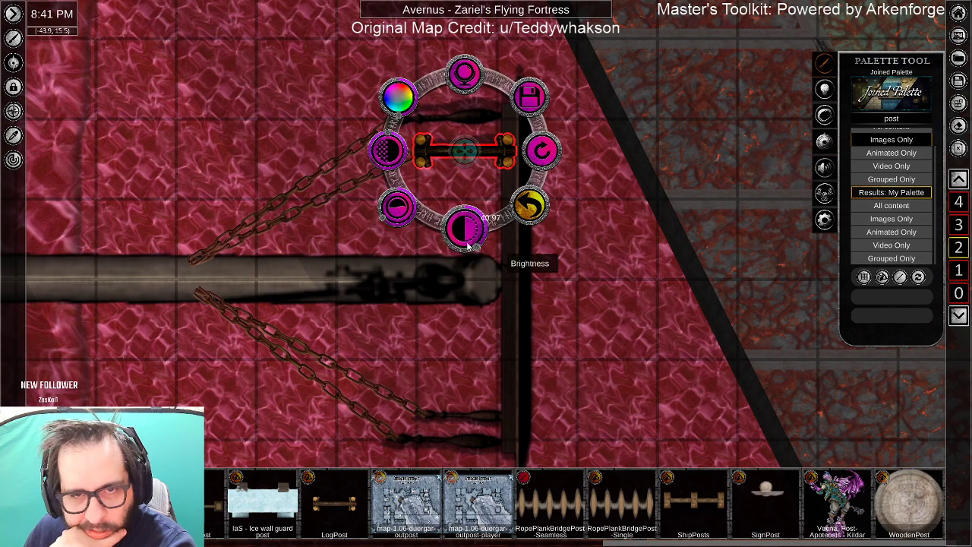
left_click(490, 207)
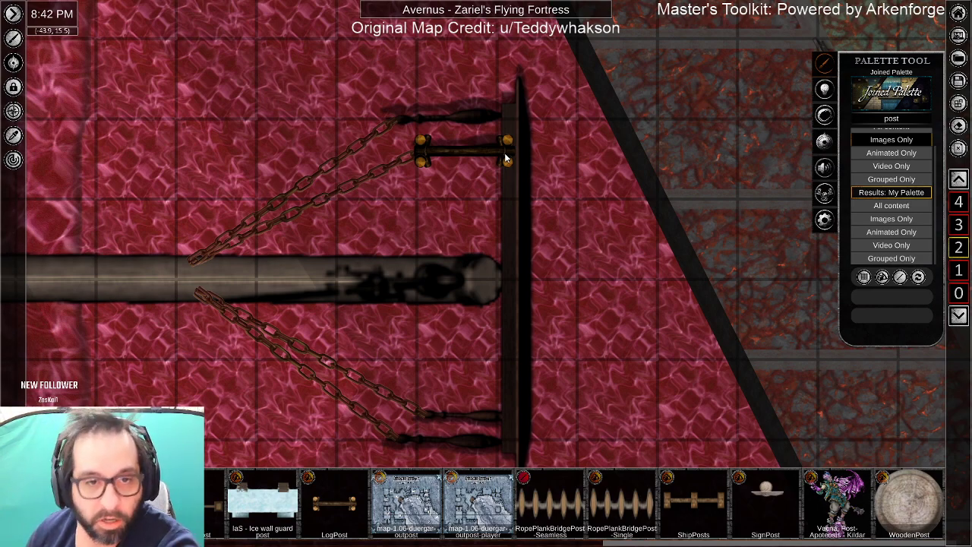
Duplicate the darkened post onto the table's outer northern leg, enlarging it to fit, and nudge the inner post slightly west.
left_click(453, 151)
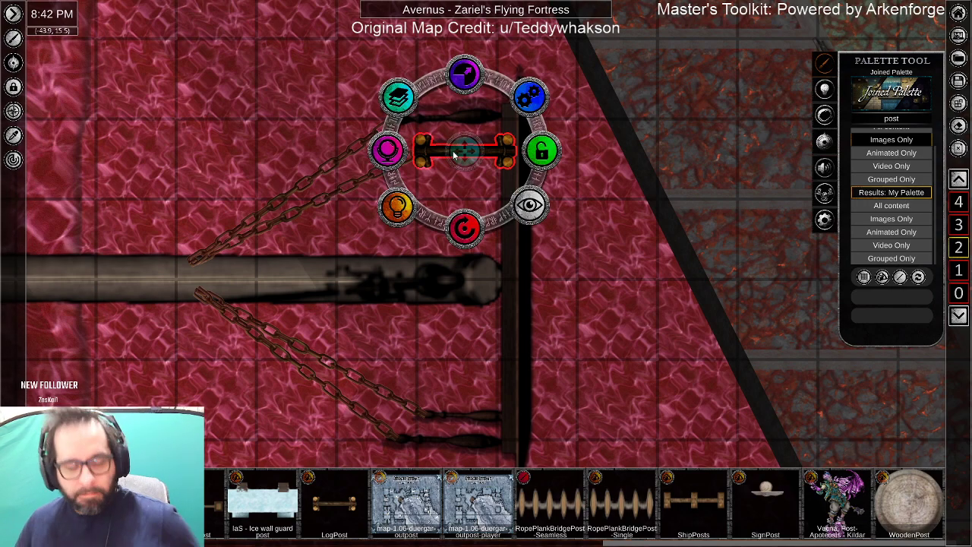
key("ctrl+v")
left_click_drag(469, 152, 458, 118)
left_click_drag(458, 50, 457, 41)
left_click_drag(464, 118, 459, 120)
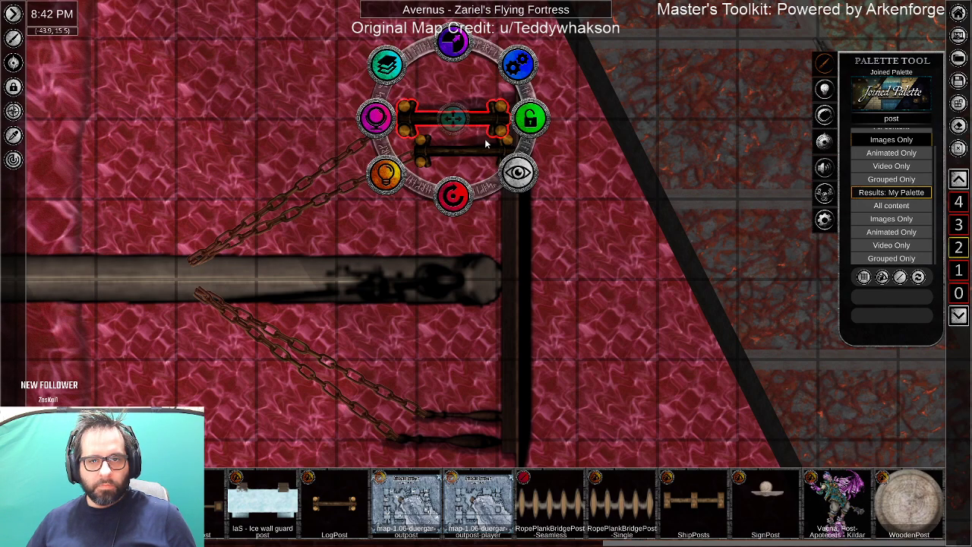
left_click_drag(456, 50, 458, 45)
left_click_drag(459, 119, 461, 119)
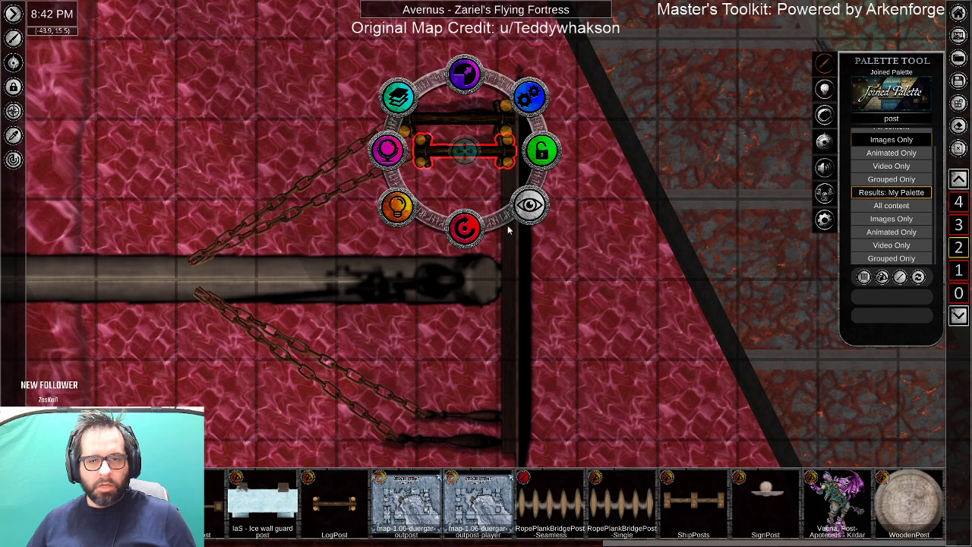
left_click_drag(464, 153, 460, 153)
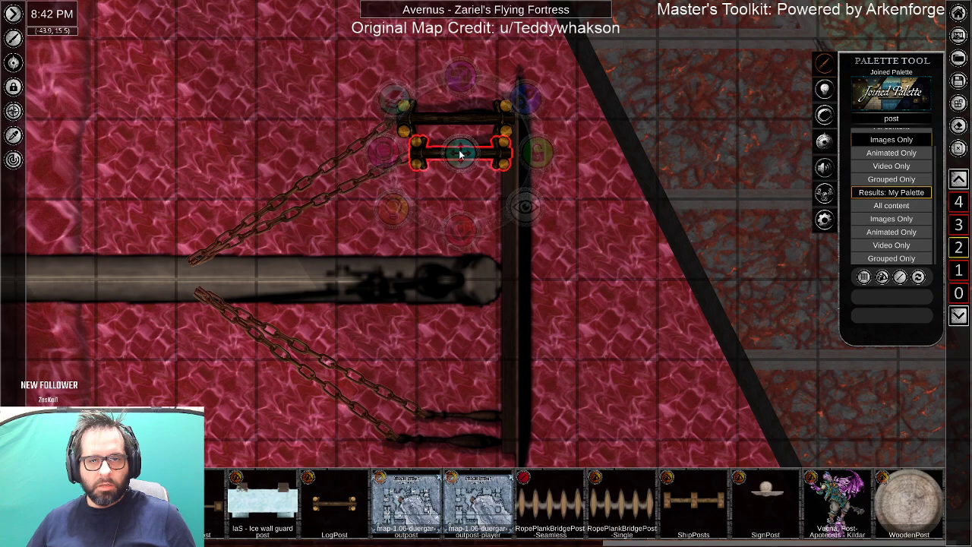
left_click(486, 177)
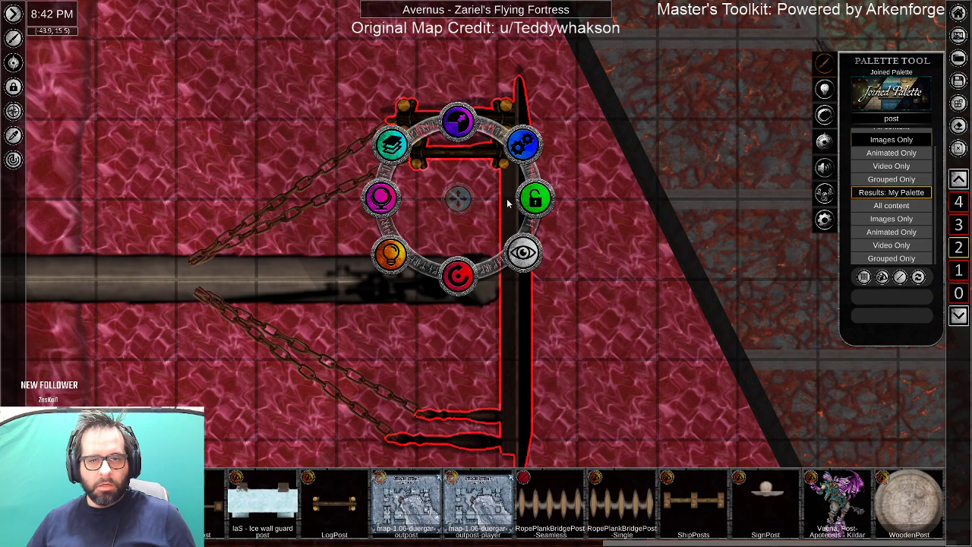
Move the two darkened posts onto the table's two southern legs, with the longer one over the outer leg.
left_click(478, 152)
left_click_drag(456, 137, 484, 278)
left_click(481, 379)
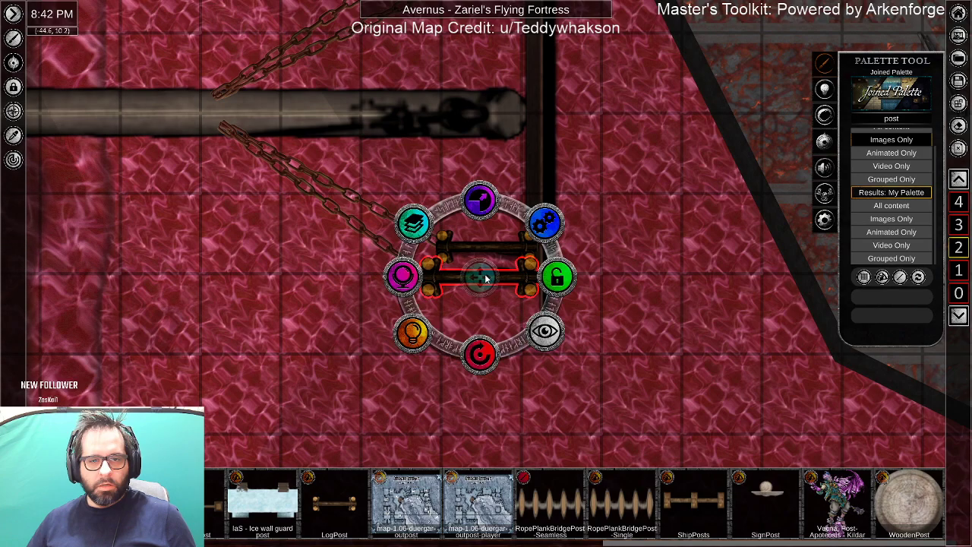
left_click(474, 309)
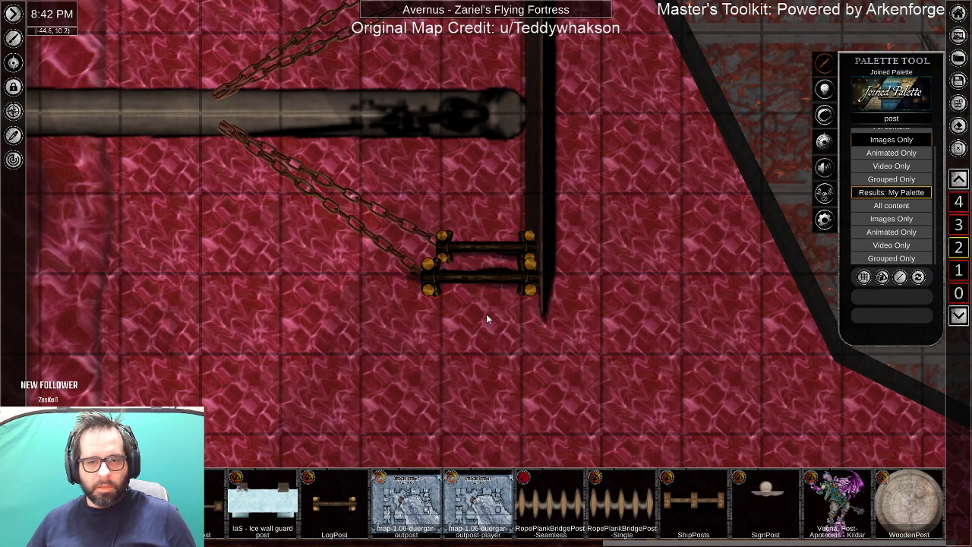
Select all four chains and send them to the bottom of the layer order, beneath the arm.
scroll(486, 314, "down", 5)
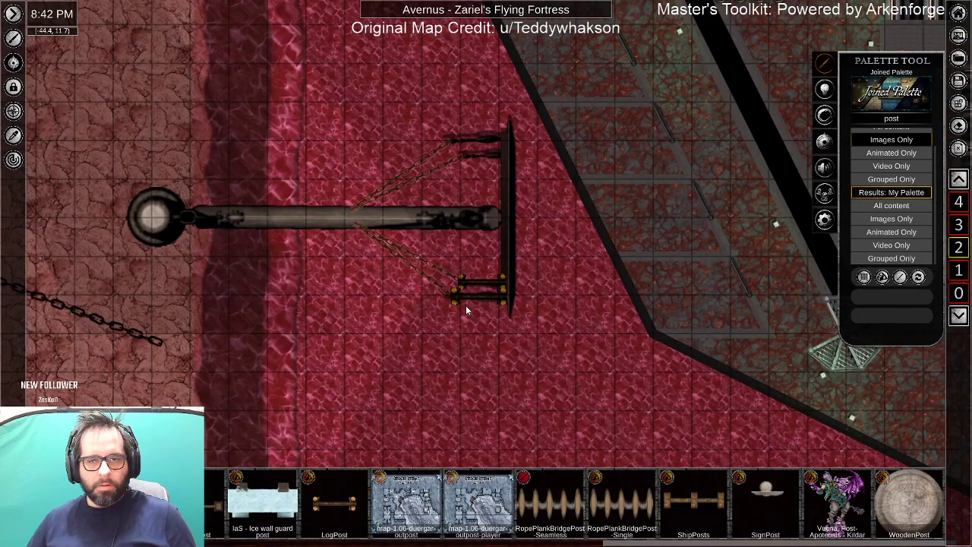
left_click(316, 216)
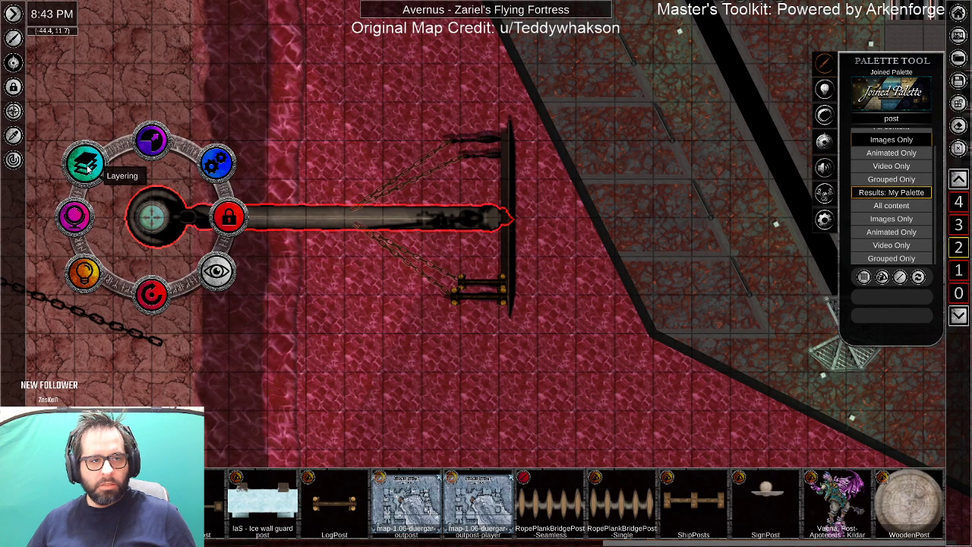
left_click(416, 248)
left_click_drag(438, 182, 441, 184)
left_click(332, 162)
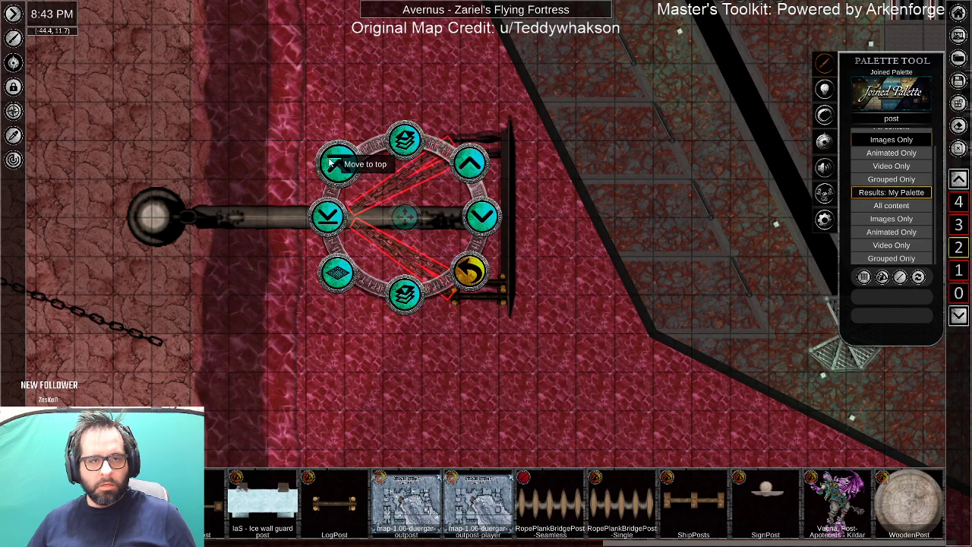
left_click(319, 217)
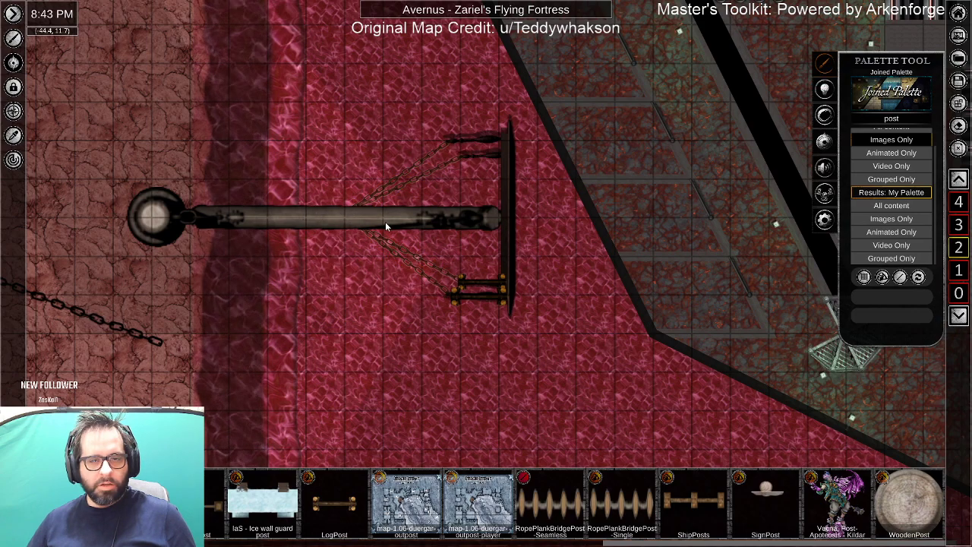
Select the arm together with its table, chains and posts, and unlock the whole assembly.
left_click(337, 213)
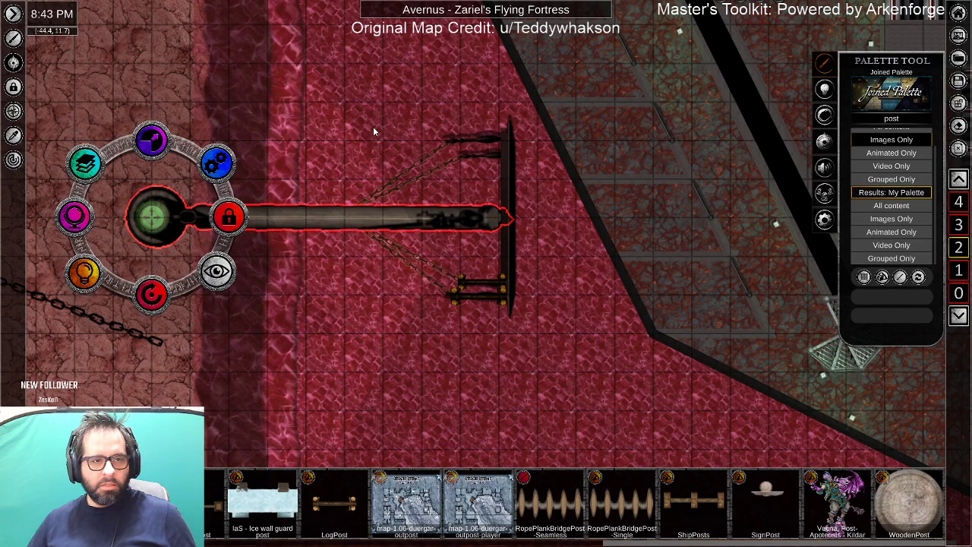
left_click_drag(375, 96, 479, 329)
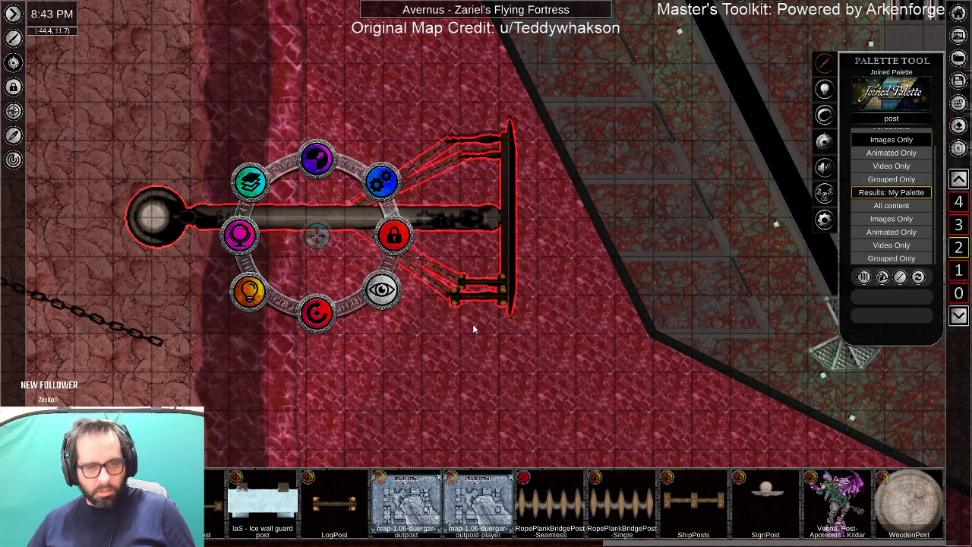
left_click(395, 236)
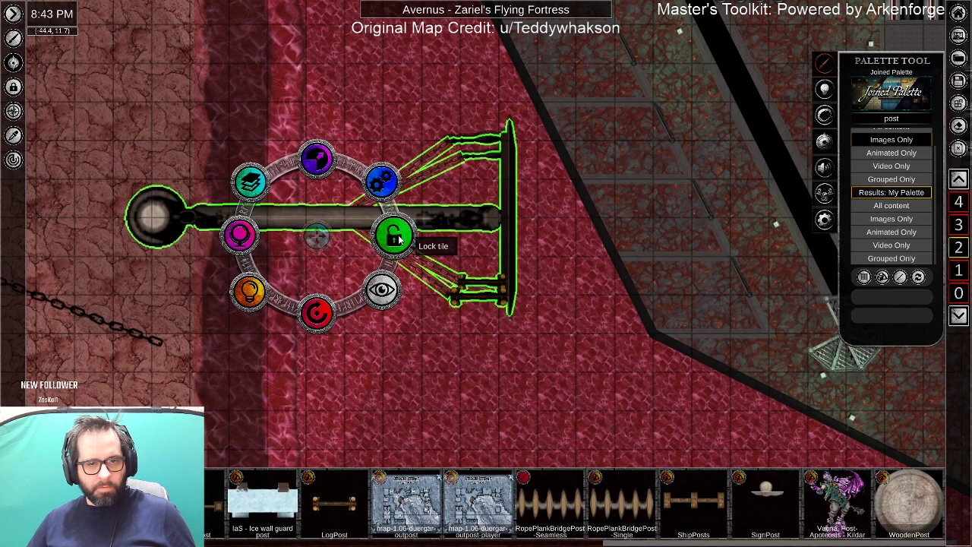
Place a copy of the whole arm assembly northwest of the fortress hull and rotate it slightly clockwise.
scroll(502, 347, "down", 4)
scroll(608, 380, "down", 2)
left_click_drag(490, 337, 509, 183)
left_click_drag(509, 253, 471, 251)
left_click_drag(509, 177, 564, 145)
left_click_drag(562, 218, 581, 184)
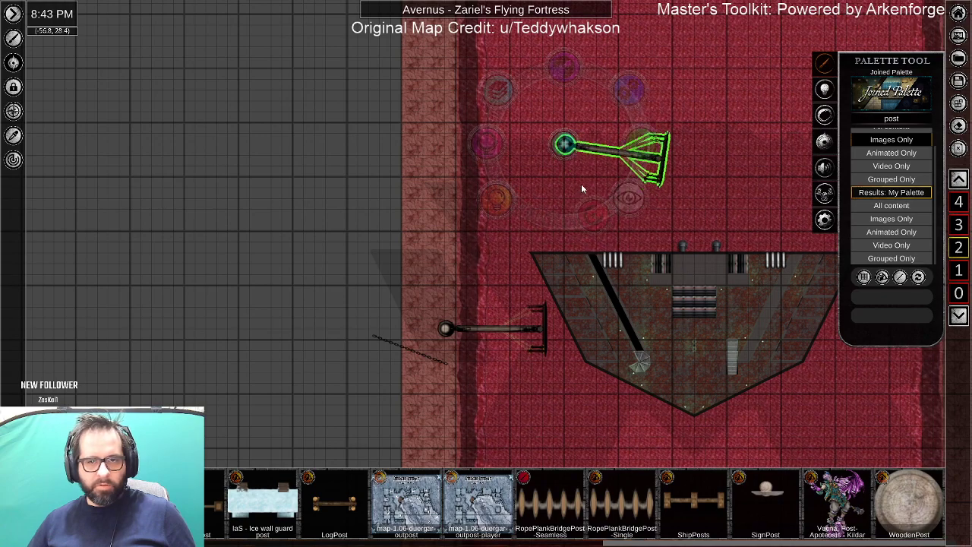
left_click_drag(565, 144, 510, 175)
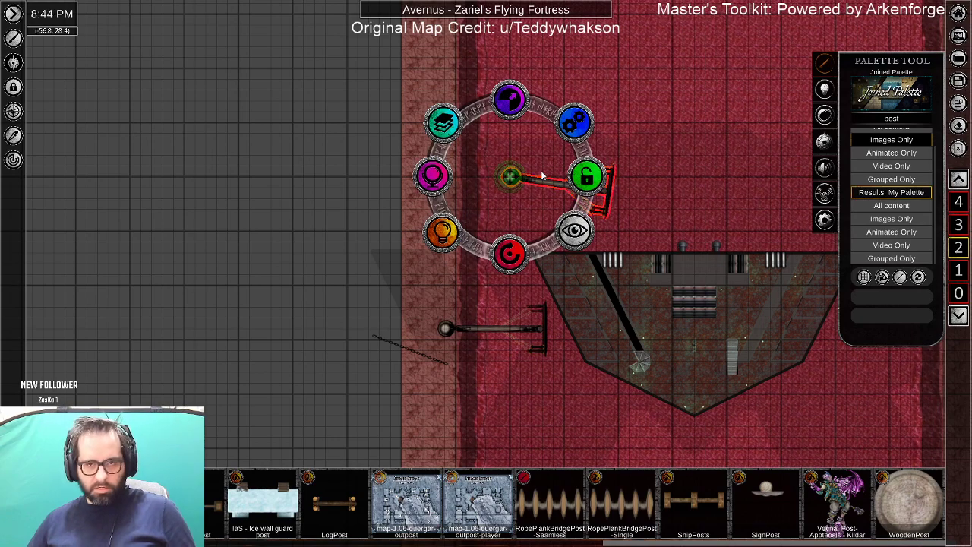
Lock the arm piece of the original assembly and the arm piece of the rotated copy.
left_click(446, 331)
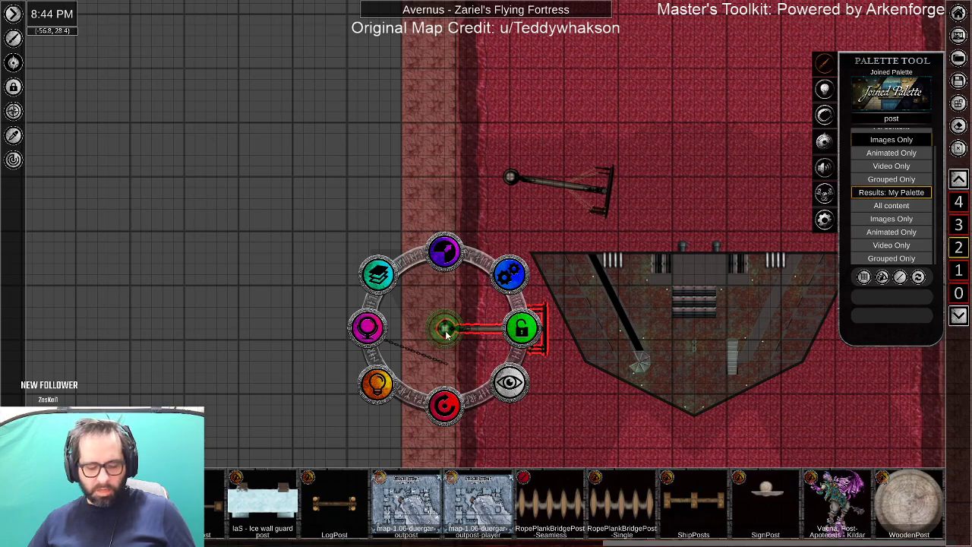
left_click(566, 364)
scroll(566, 358, "up", 5)
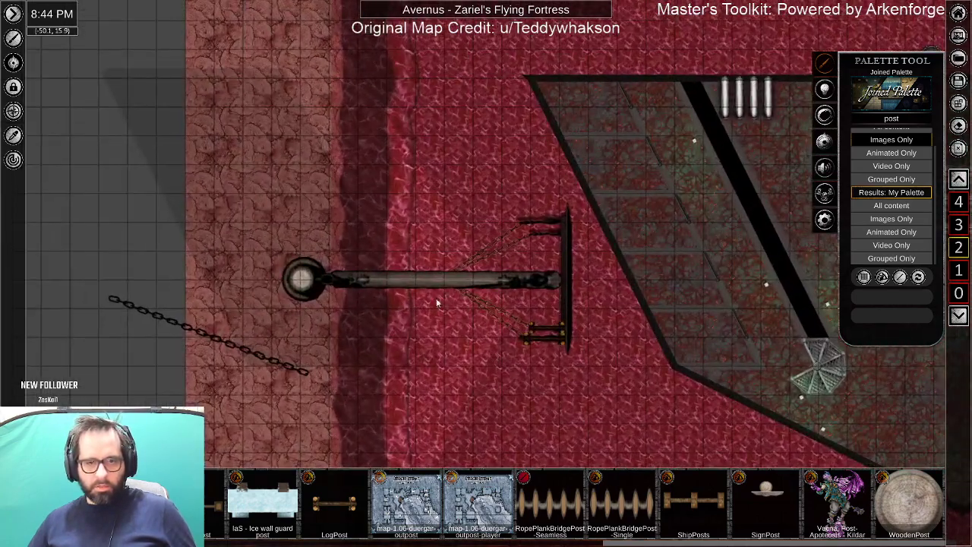
left_click(405, 280)
left_click(378, 281)
left_click_drag(505, 169, 445, 415)
left_click(531, 140)
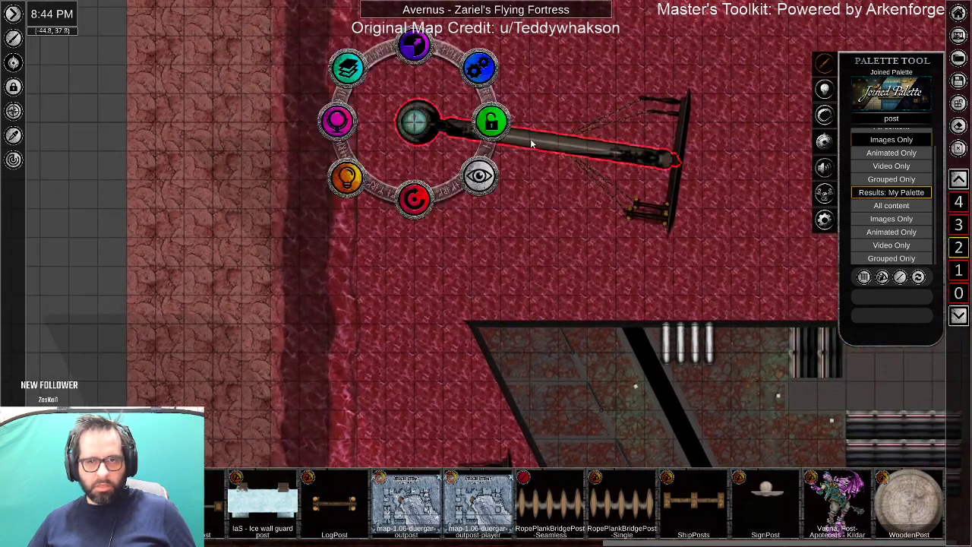
left_click(498, 129)
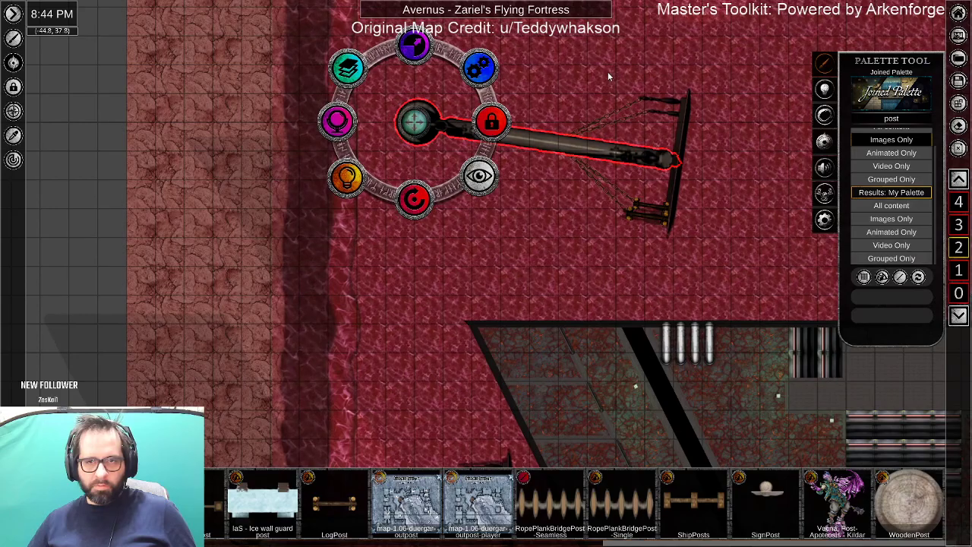
Try to rotate the copied assembly's table, chains and posts together, leaving out its locked arm.
left_click_drag(606, 72, 686, 278)
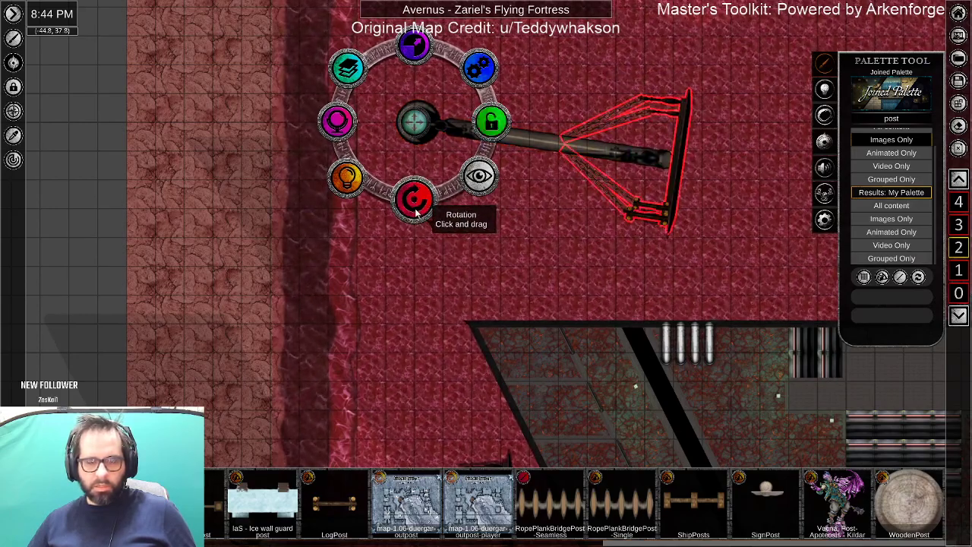
mouse_move(416, 212)
left_mouse_down()
mouse_move(372, 222)
mouse_move(415, 201)
left_mouse_up()
Duplicate the original assembly's two southern posts onto its northern legs, moving the longer copy over the outermost leg.
left_click_drag(342, 410, 412, 181)
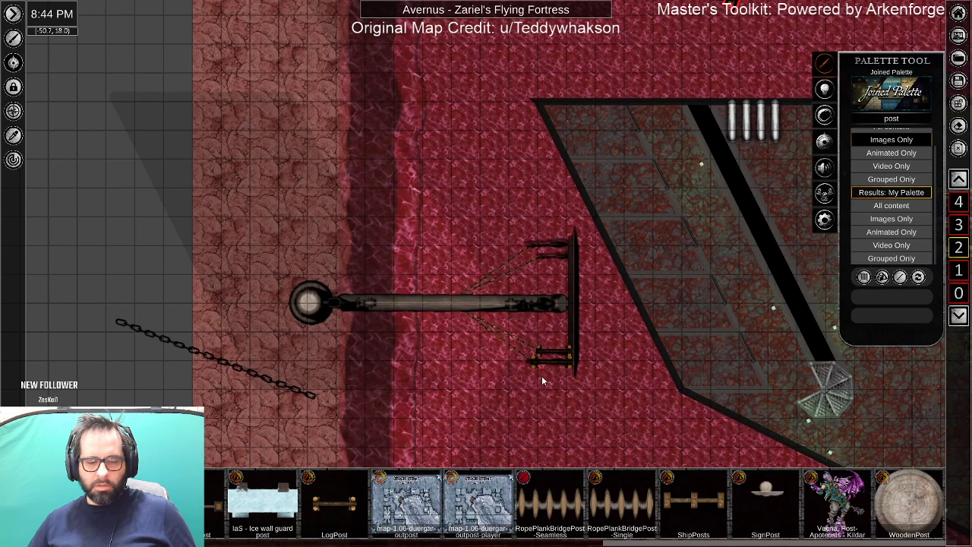
scroll(542, 377, "up", 3)
left_click(558, 322)
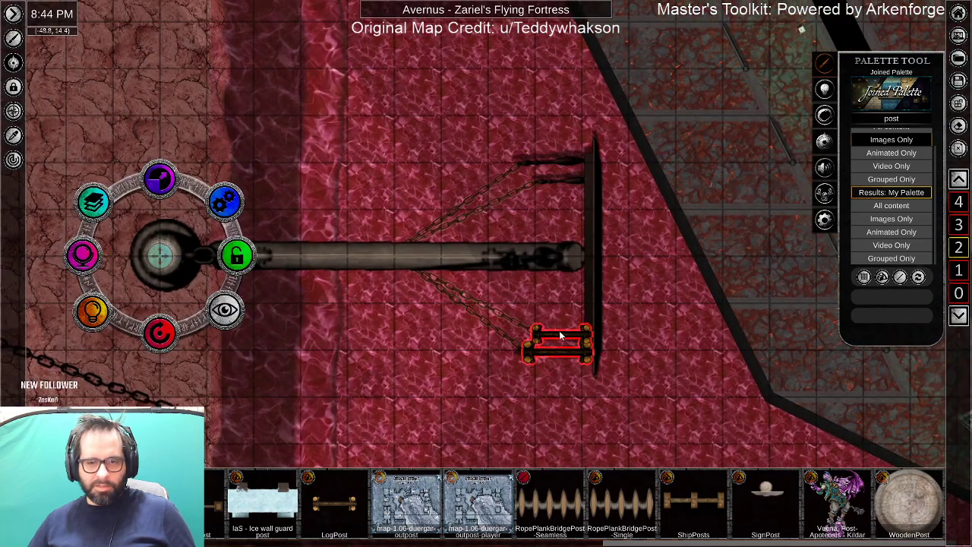
left_click_drag(156, 258, 161, 107)
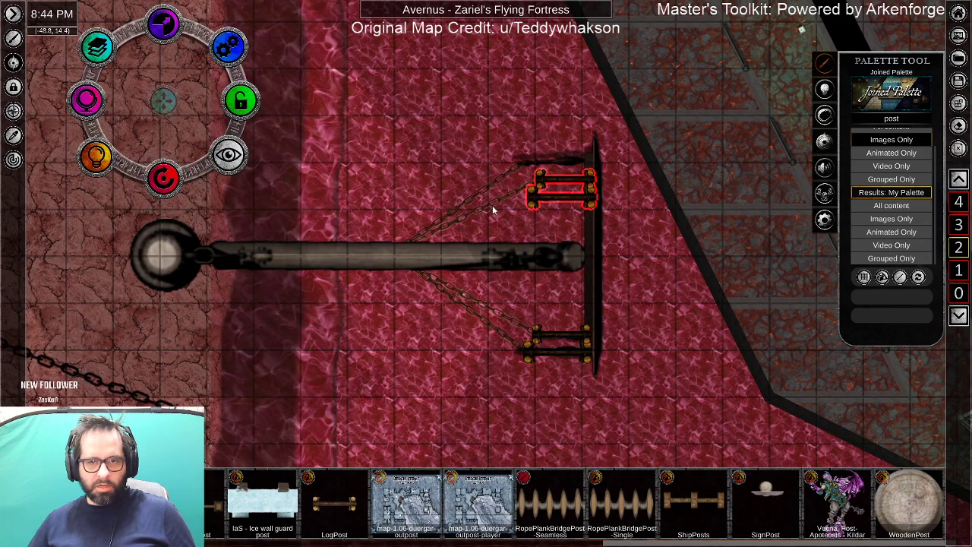
left_click(565, 201)
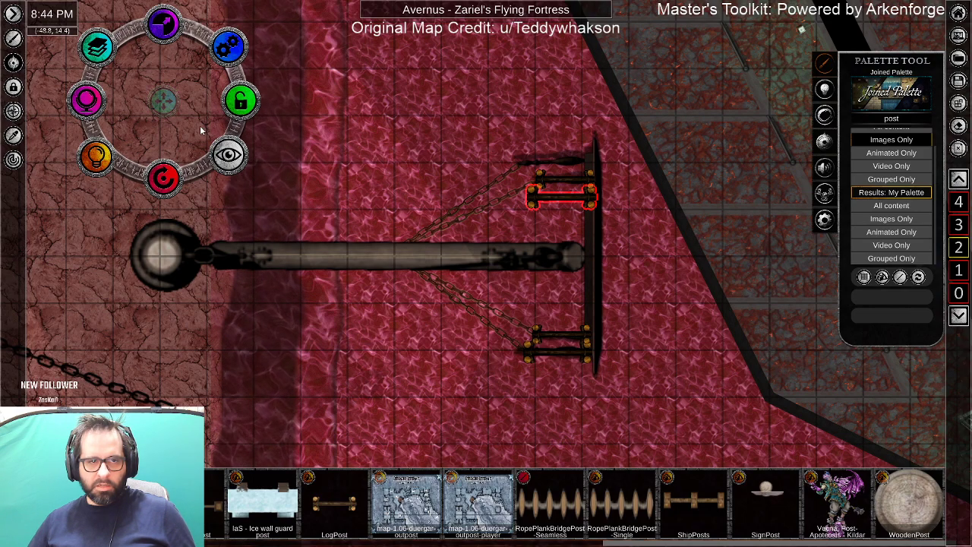
left_click(564, 201)
left_click(565, 202)
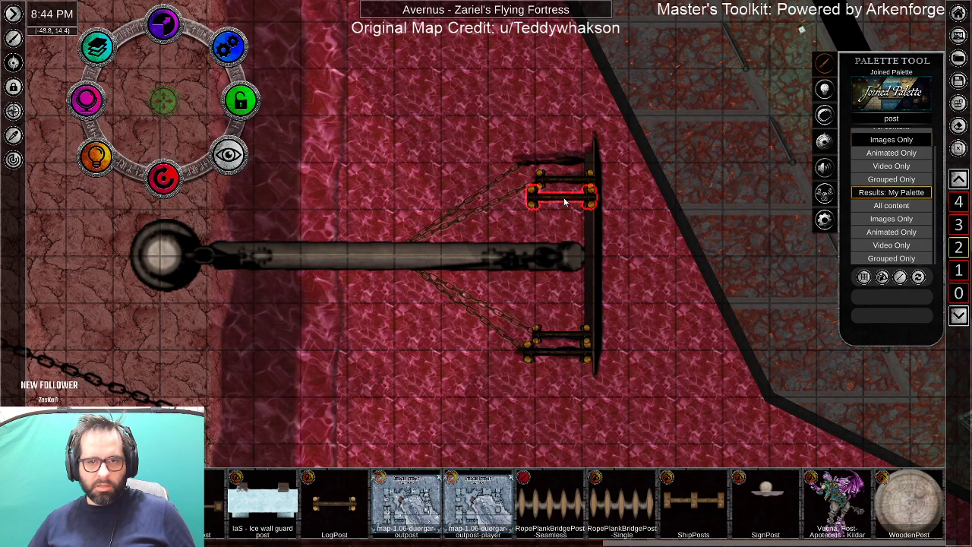
left_click_drag(161, 106, 156, 70)
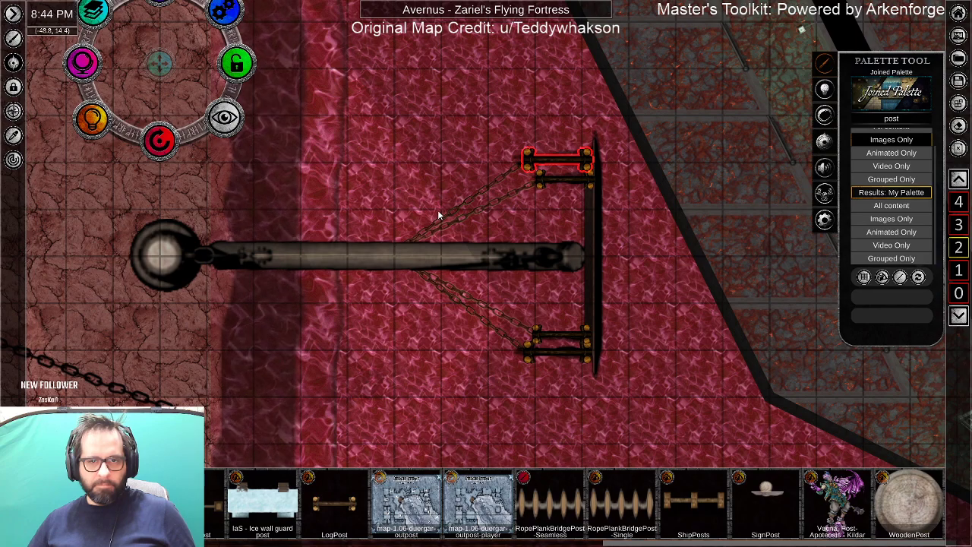
Delete the table, chains and posts of the northwest copy, keeping its arm piece.
left_click_drag(479, 118, 588, 412)
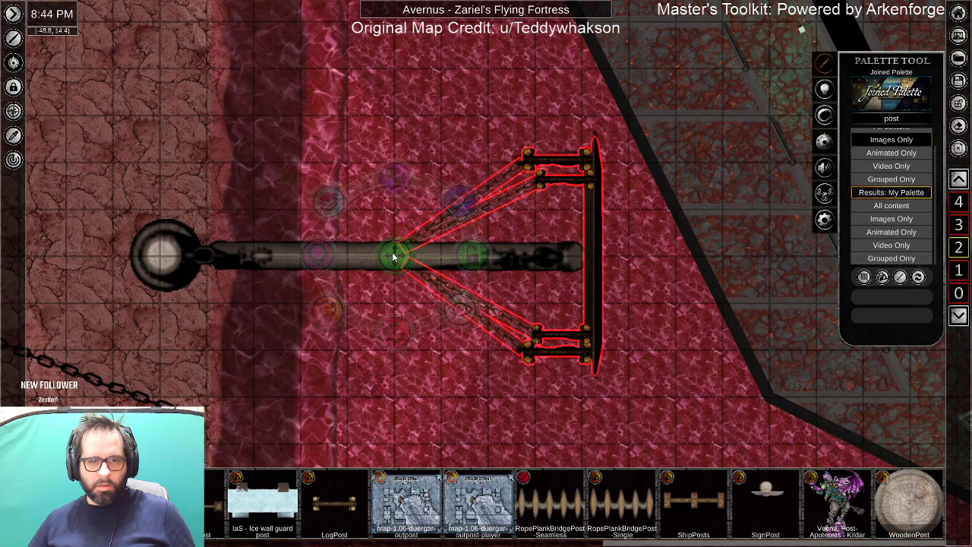
left_click_drag(392, 257, 394, 259)
left_click_drag(520, 99, 481, 287)
scroll(482, 286, "down", 3)
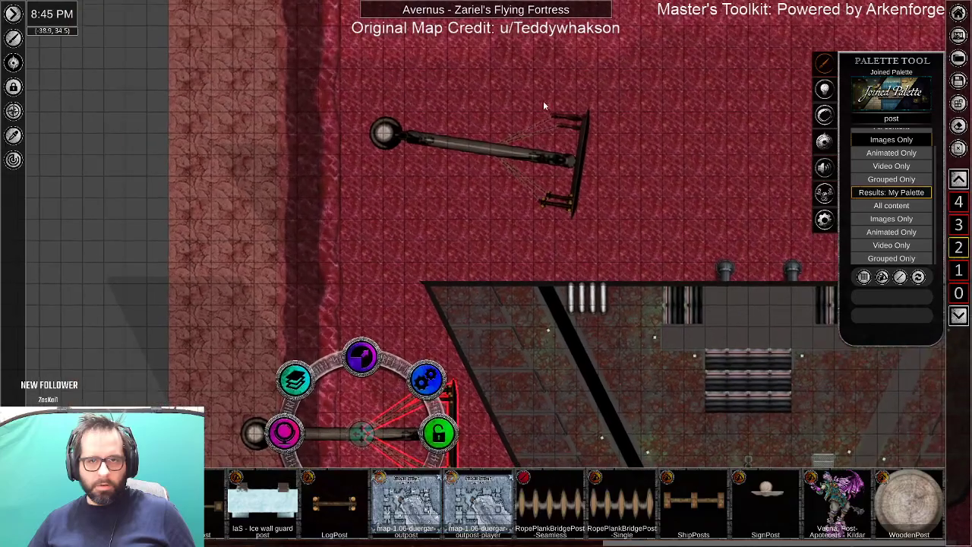
left_click(531, 126)
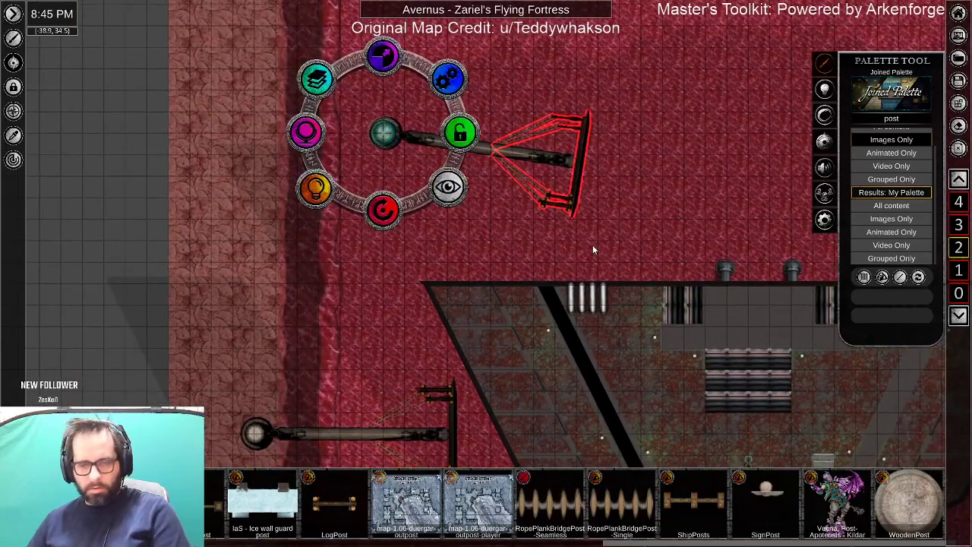
key("Delete")
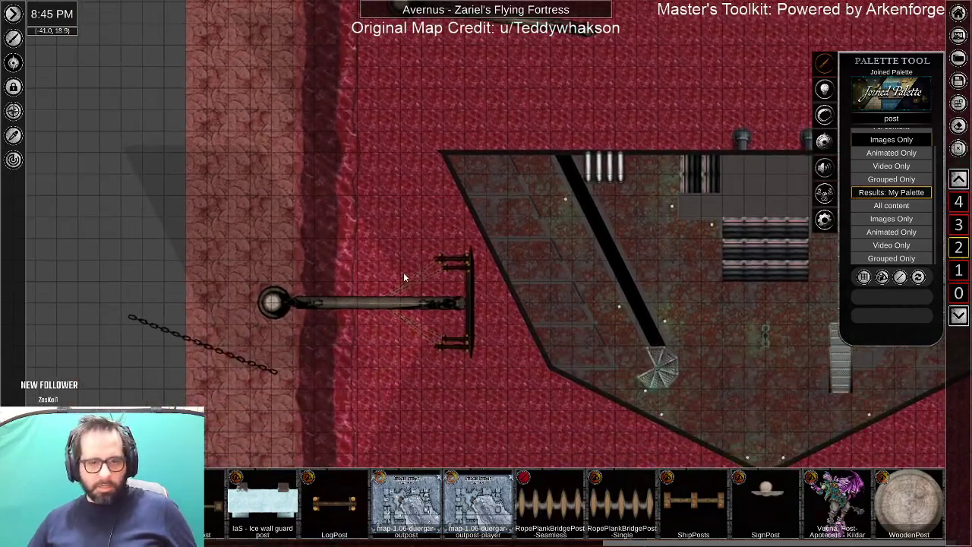
Duplicate the original assembly's table, chains and posts onto the northwest arm and rotate them until the table lies parallel to the hull's northern edge.
left_click_drag(383, 240, 465, 369)
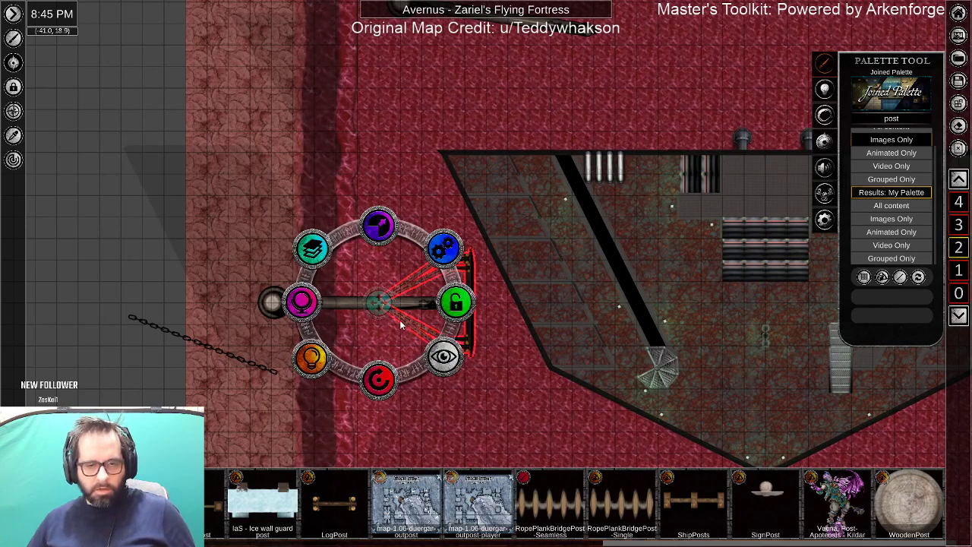
left_click_drag(380, 304, 547, 25)
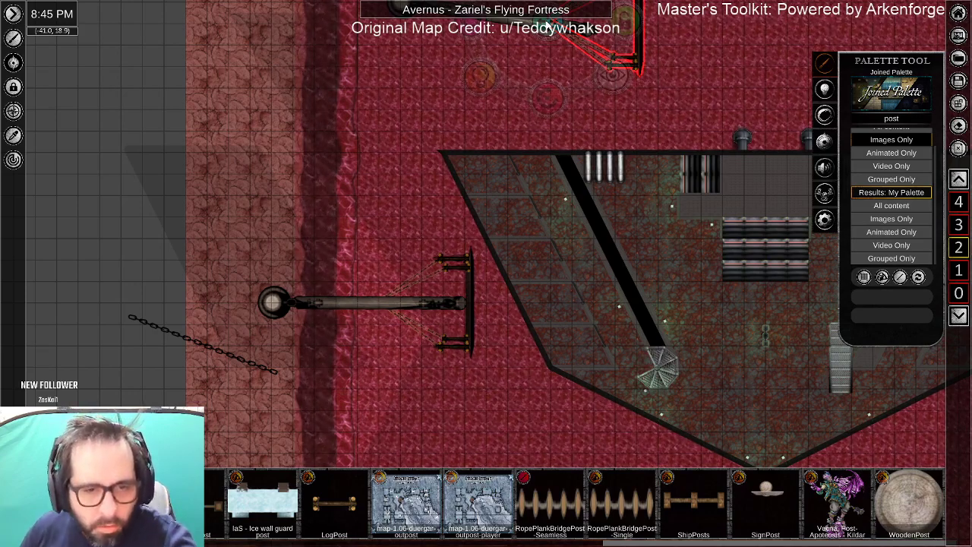
left_click_drag(547, 25, 509, 132)
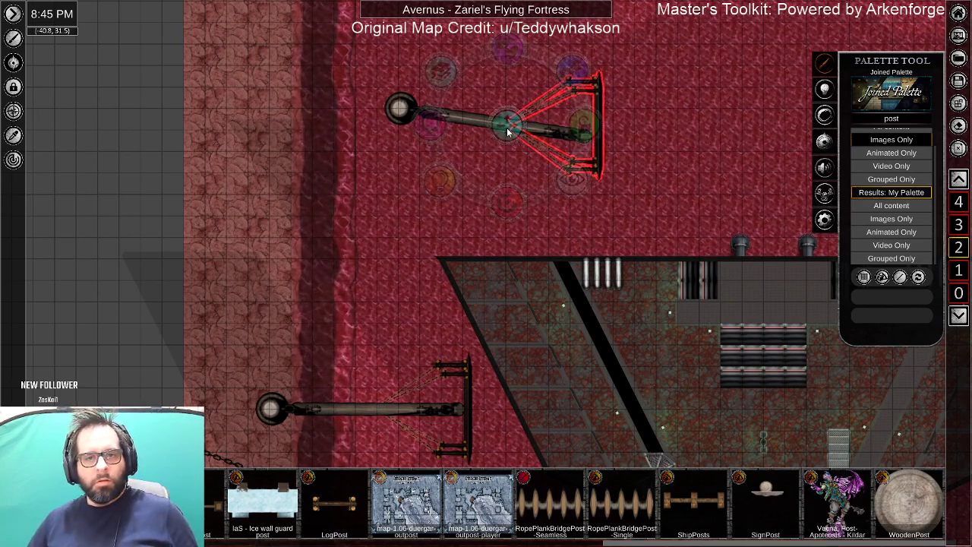
left_click_drag(508, 201, 186, 151)
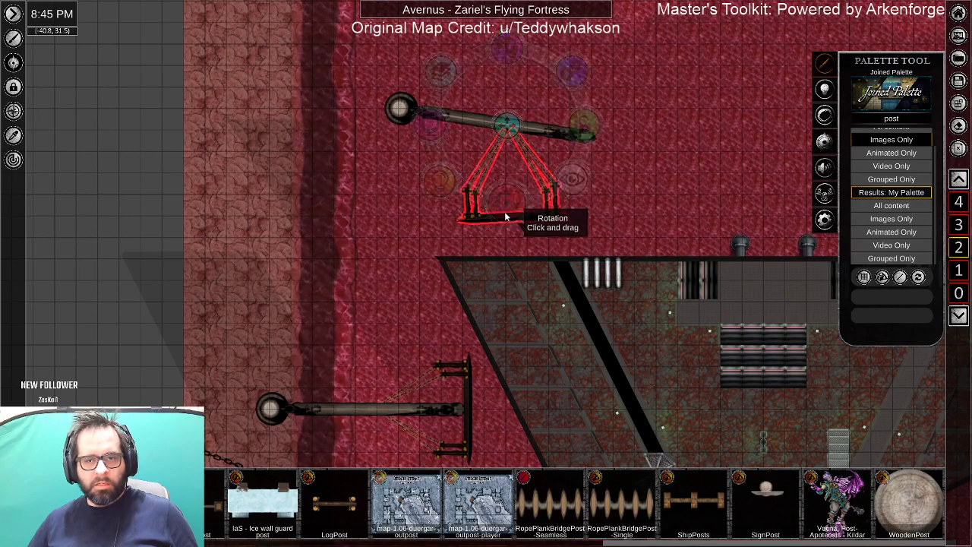
mouse_move(503, 218)
left_mouse_down()
mouse_move(489, 218)
mouse_move(505, 220)
left_mouse_up()
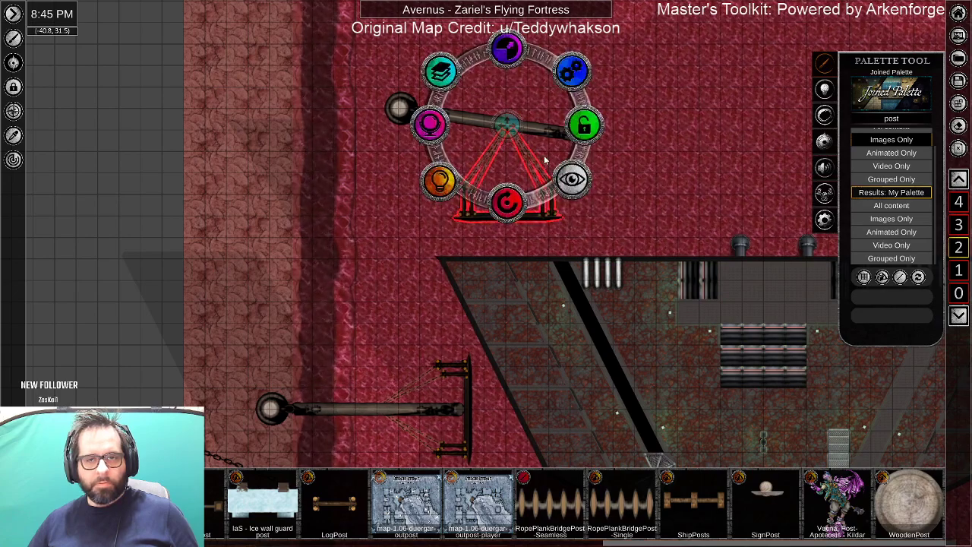
Rotate the northwest arm clockwise toward the table and move its table, chains and posts south against the hull's northern edge.
left_click(546, 159)
left_click(576, 139)
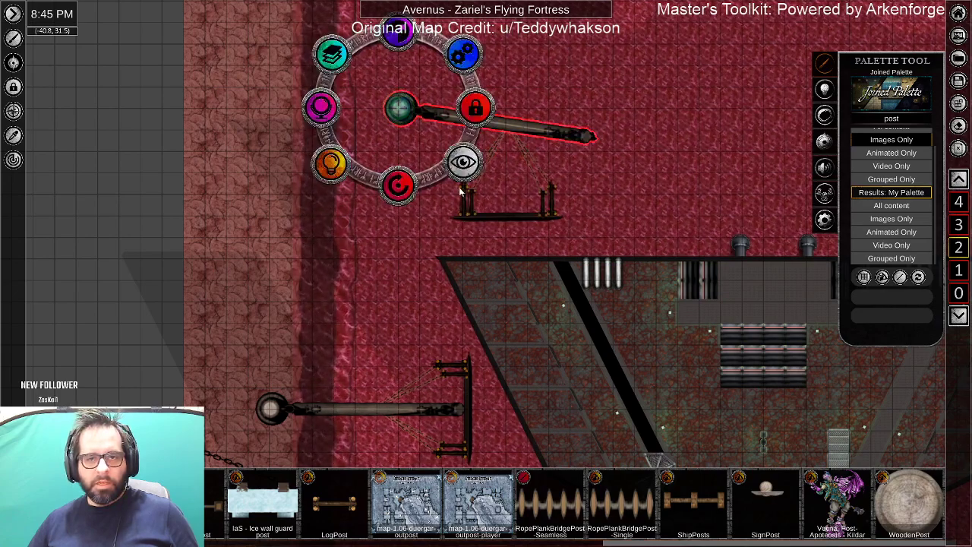
left_click_drag(401, 185, 347, 221)
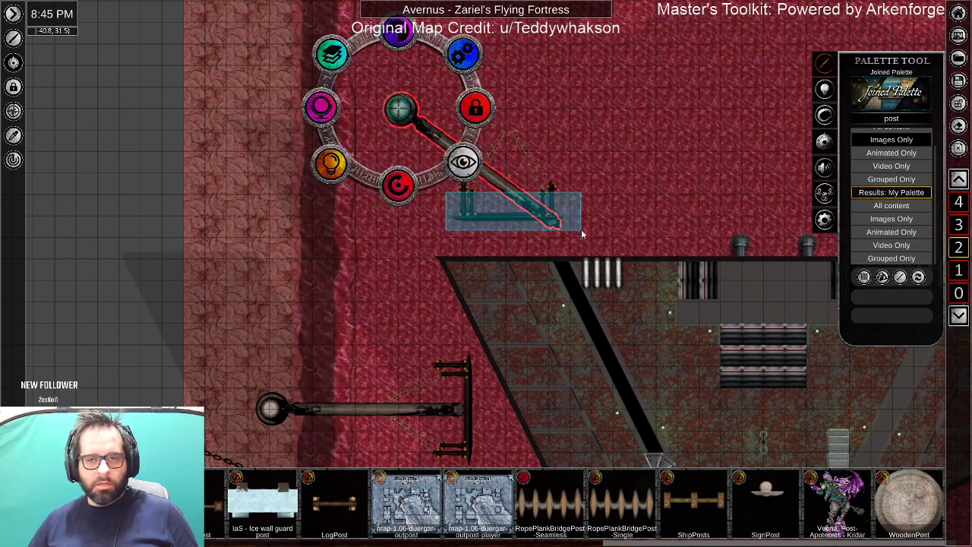
left_click(581, 229)
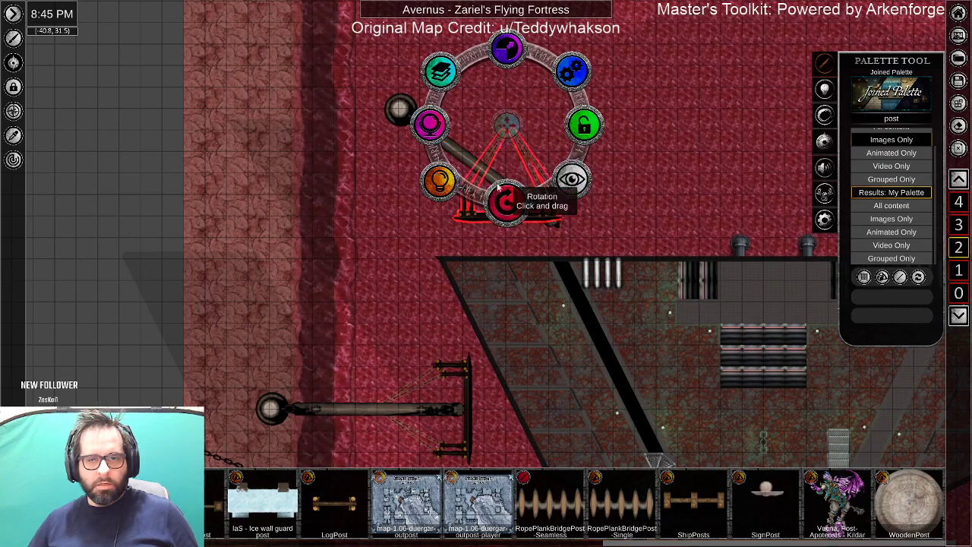
left_click_drag(507, 125, 507, 165)
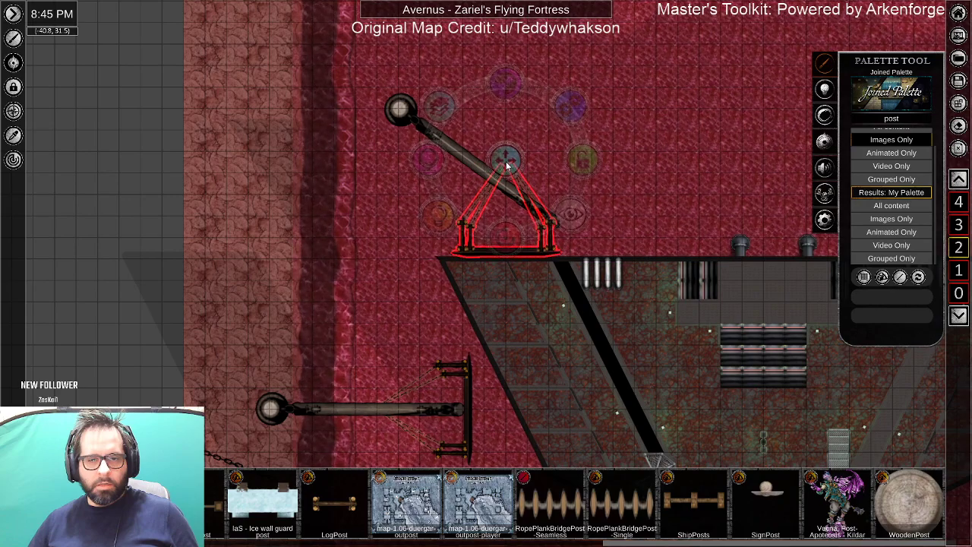
Rotate the northwest arm further clockwise and shift it slightly north so its lower end rests on the middle of the table.
left_click(476, 167)
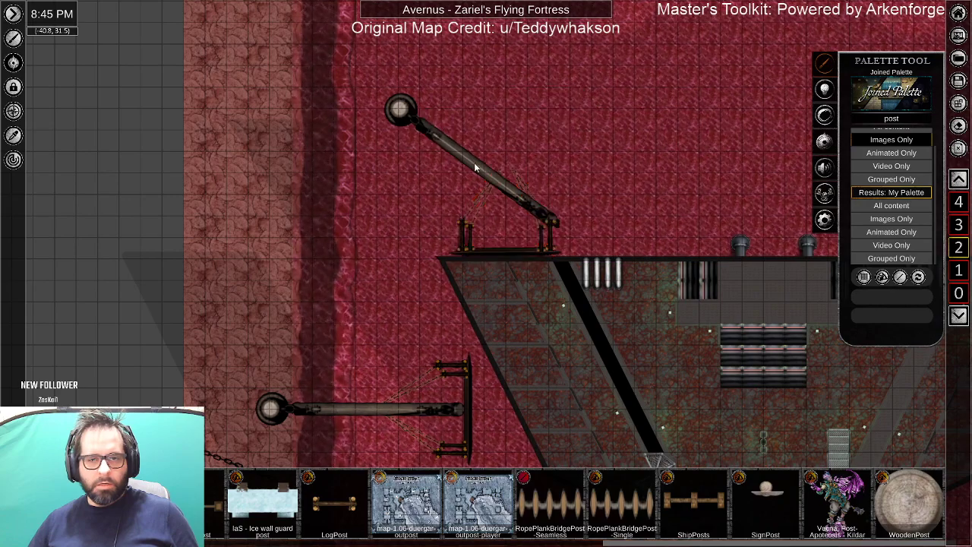
left_click(476, 168)
left_click_drag(398, 184, 382, 218)
left_click_drag(401, 116, 399, 94)
left_click_drag(398, 162, 387, 174)
left_click(551, 147)
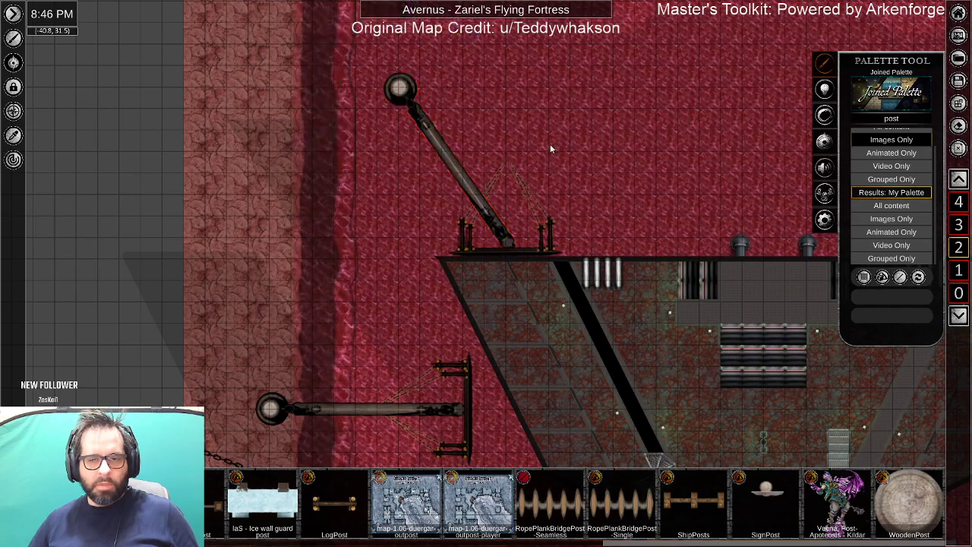
Reattach the free ends of the northwest assembly's two western chains to the arm by moving their corner points.
left_click(494, 183)
scroll(523, 202, "up", 5)
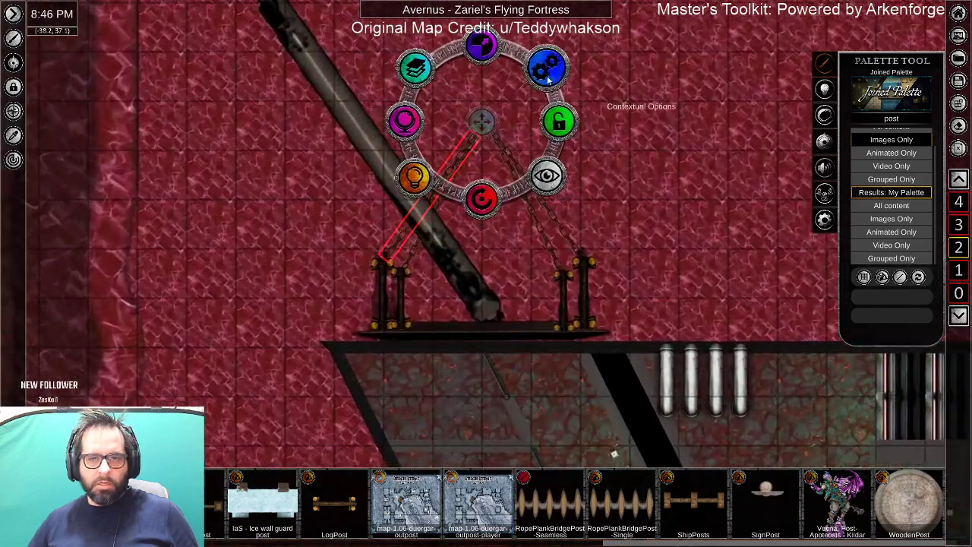
left_click(544, 76)
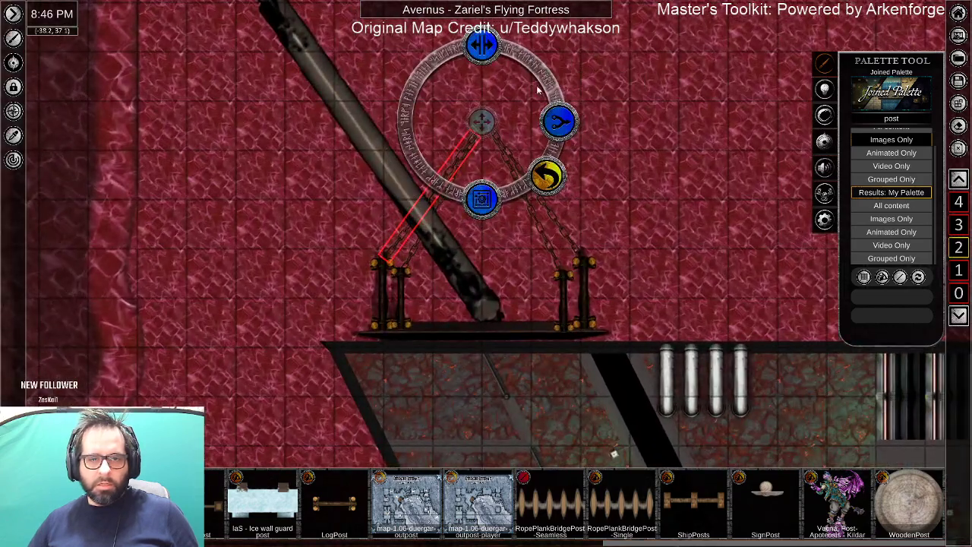
left_click(481, 199)
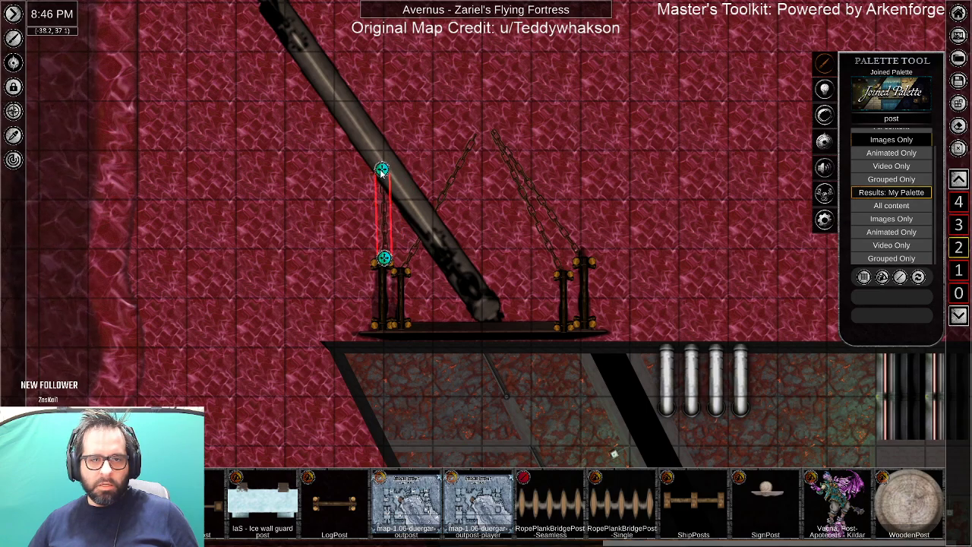
right_click(466, 154)
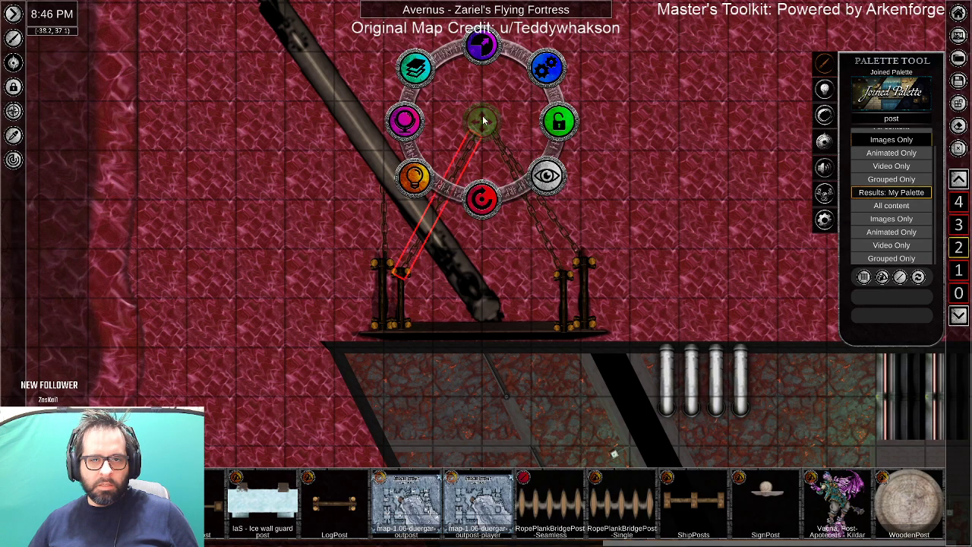
left_click(543, 73)
left_click(481, 195)
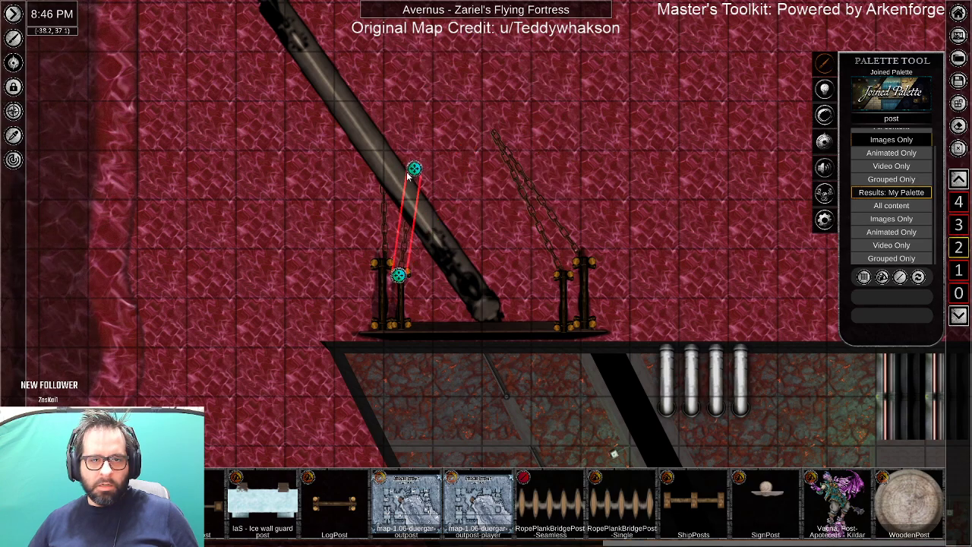
Reattach the free ends of the northwest assembly's two eastern chains to the arm by moving their corner points.
right_click(512, 173)
left_click(534, 62)
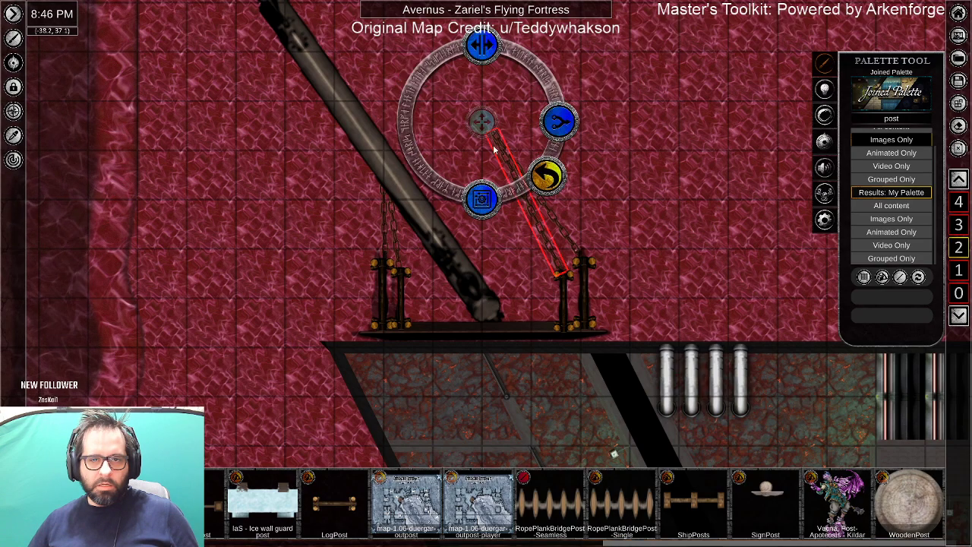
left_click(482, 197)
left_click_drag(491, 132, 452, 149)
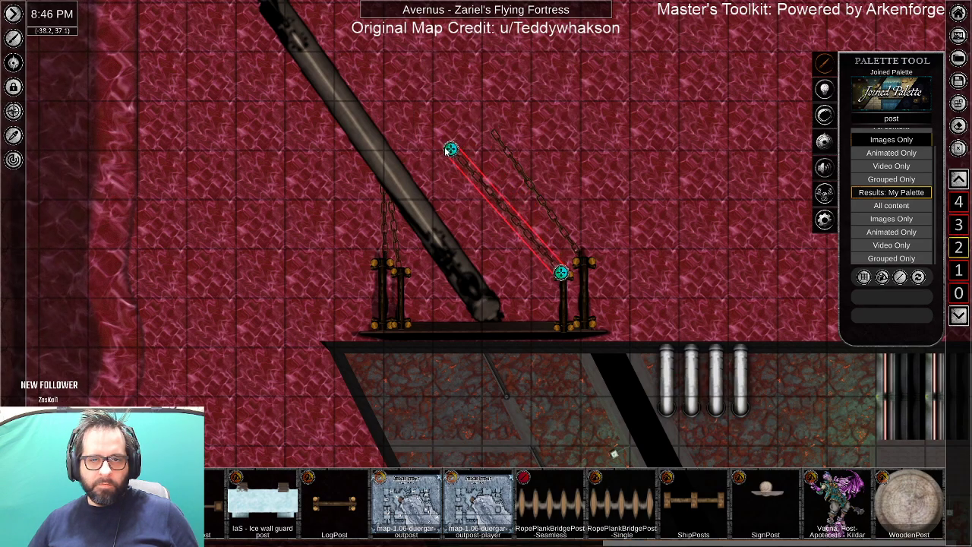
right_click(507, 154)
left_click(550, 70)
left_click(545, 173)
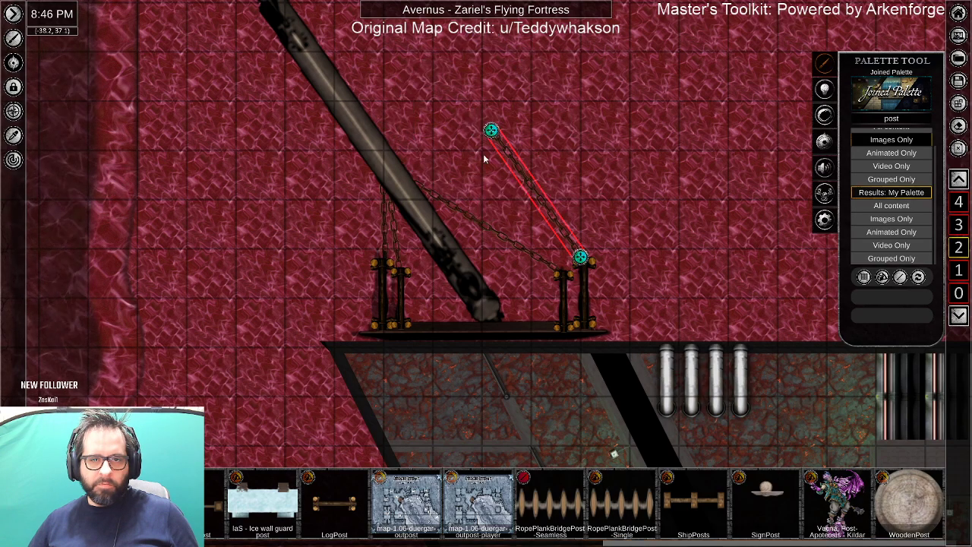
left_click_drag(492, 131, 402, 168)
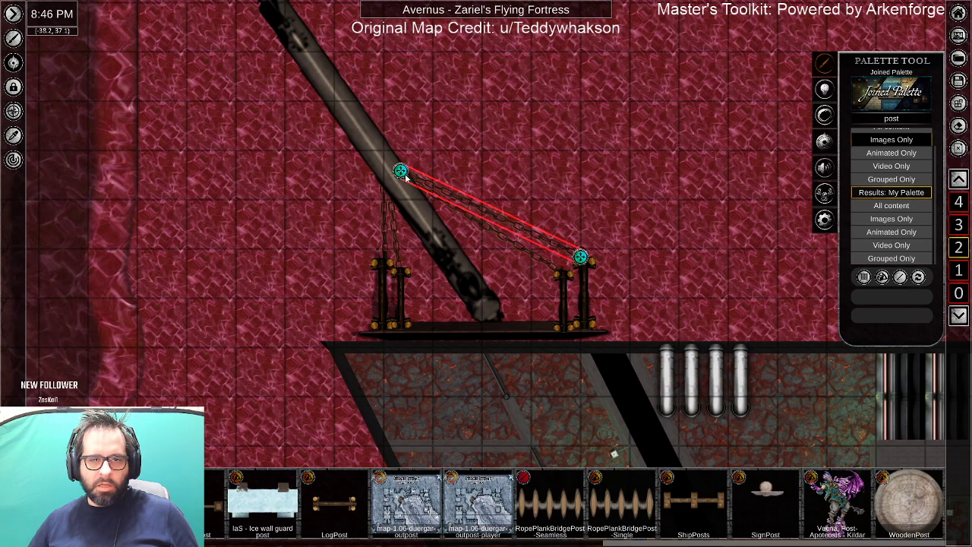
left_click(430, 430)
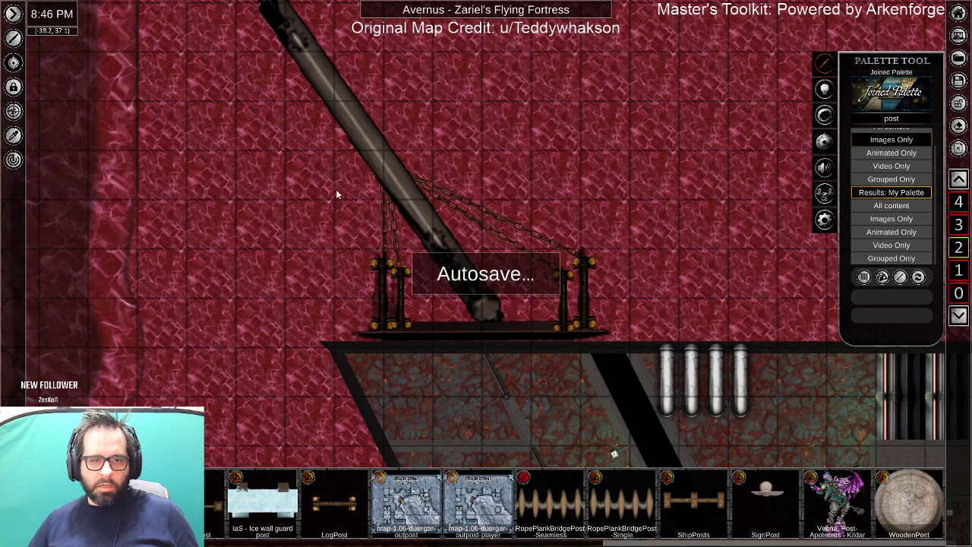
Lock the northwest assembly's table, posts and chains together.
left_click_drag(312, 153, 627, 326)
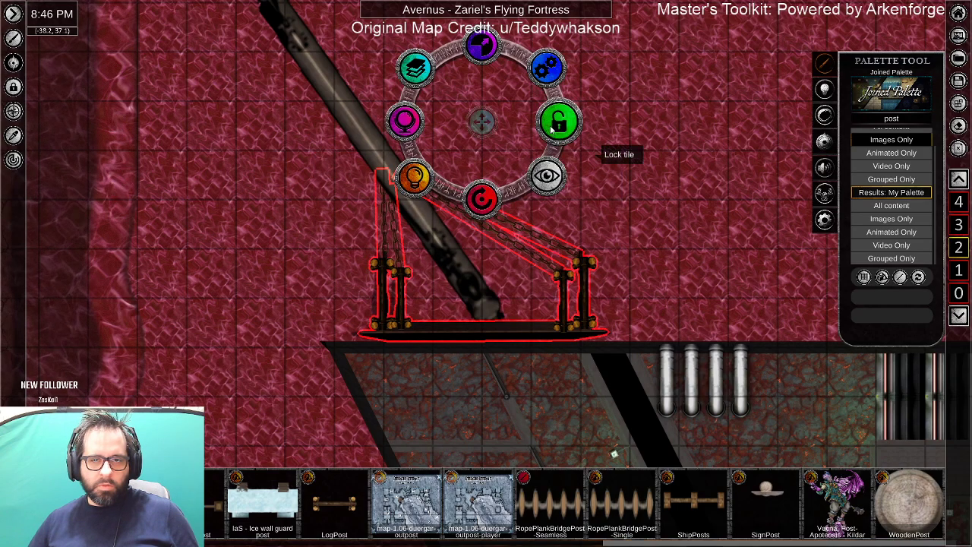
left_click(564, 118)
left_click(458, 386)
Rotate the original assembly's table, chains and posts counterclockwise so the table runs parallel to the hull's slanted western edge.
left_click_drag(445, 425, 457, 268)
scroll(461, 349, "down", 3)
scroll(408, 240, "down", 3)
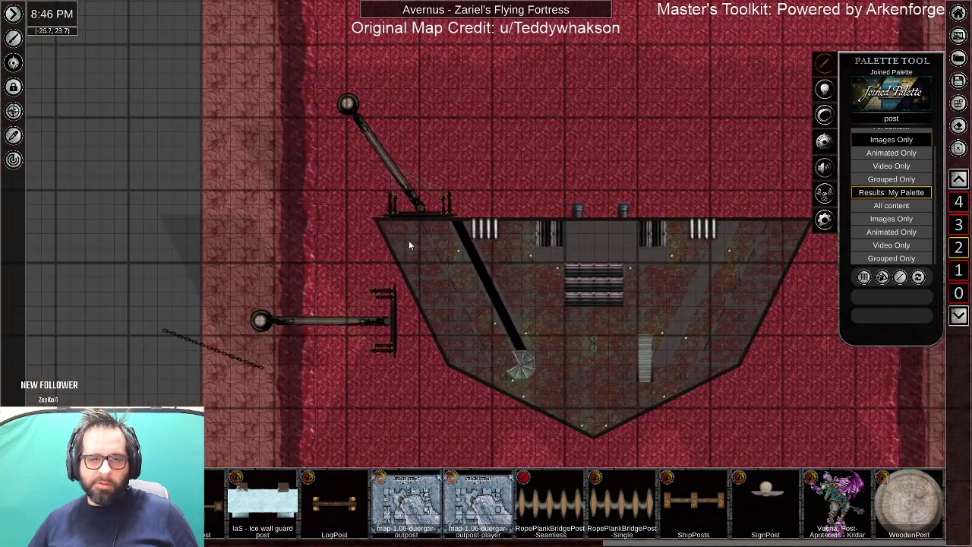
scroll(378, 384, "up", 2)
scroll(337, 295, "up", 4)
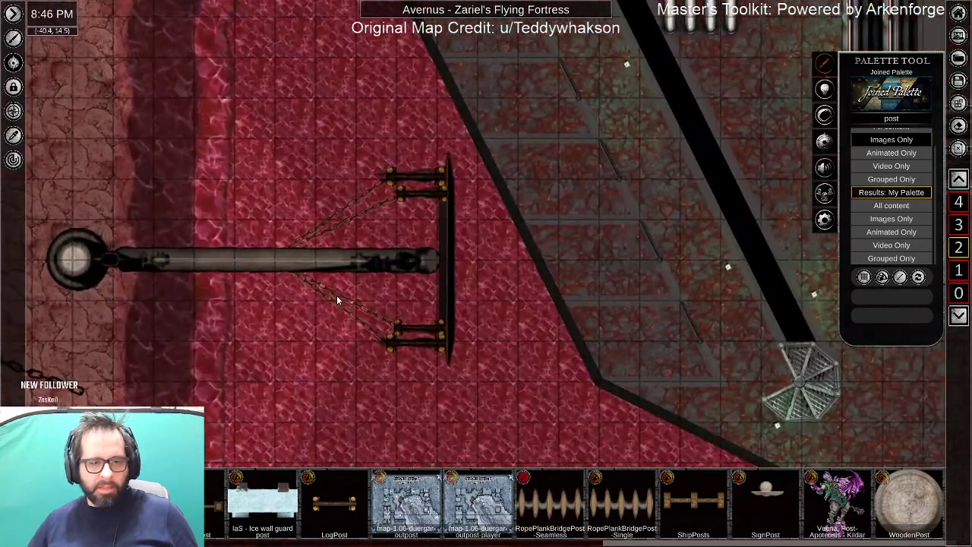
left_click_drag(360, 160, 401, 378)
left_click_drag(277, 337, 312, 336)
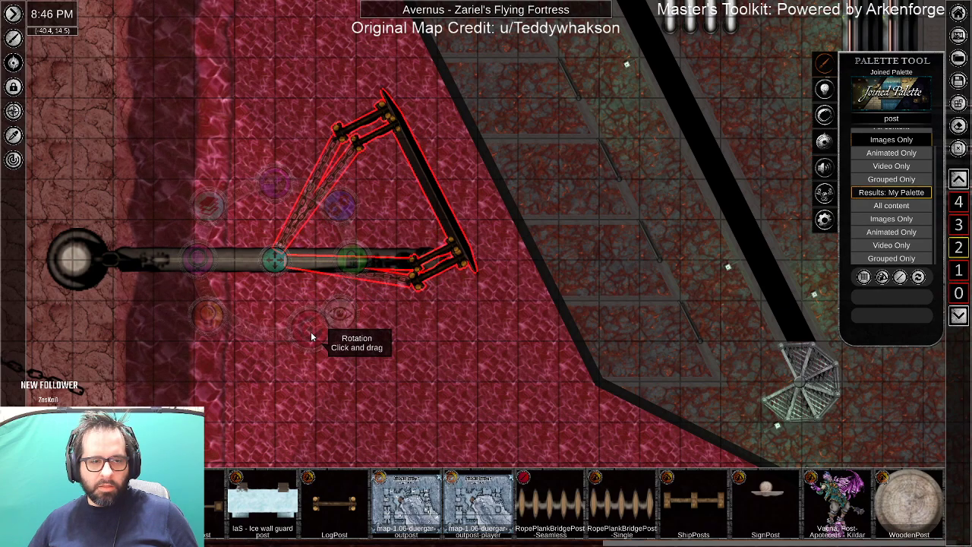
left_click_drag(310, 337, 310, 337)
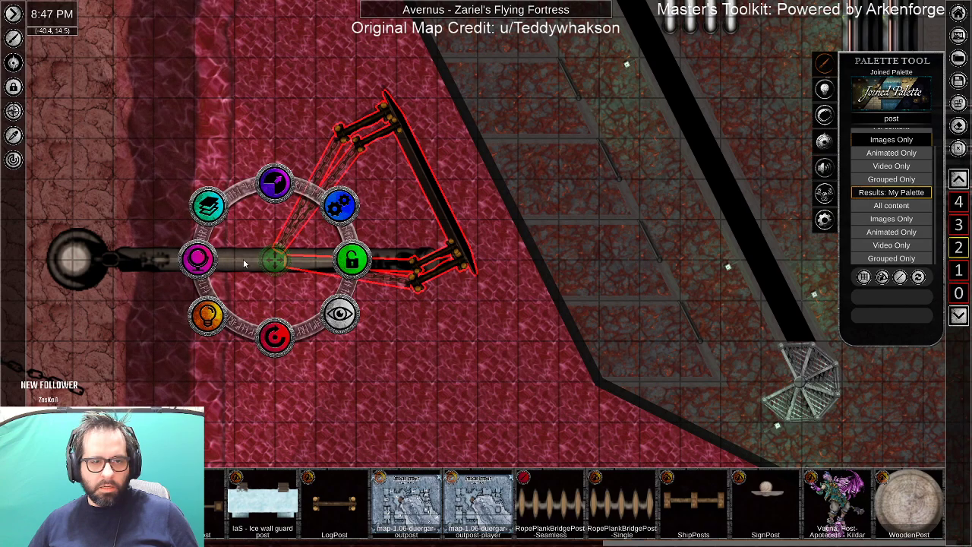
Add the arm to the selected table, chains and posts and move the original assembly east against the hull's slanted western edge.
left_click(177, 268)
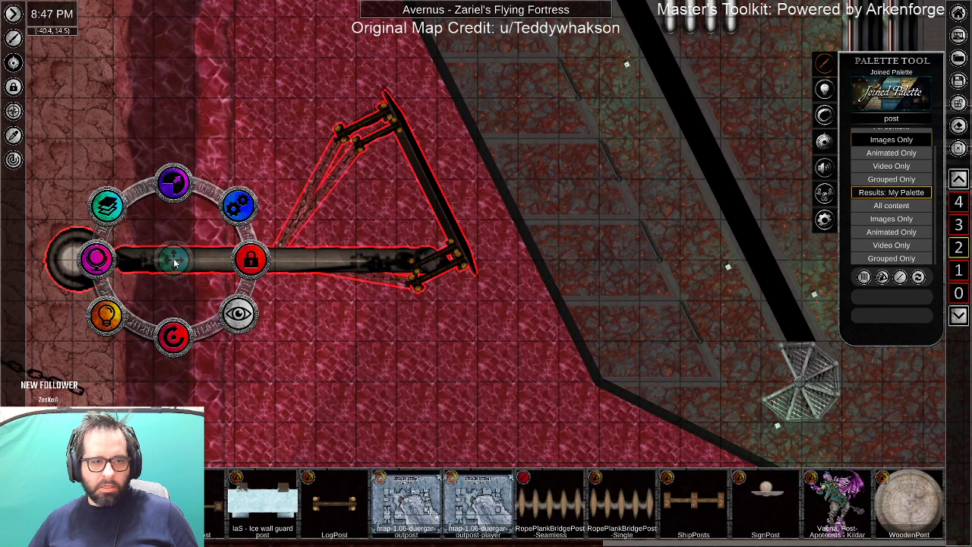
left_click_drag(174, 264, 125, 272)
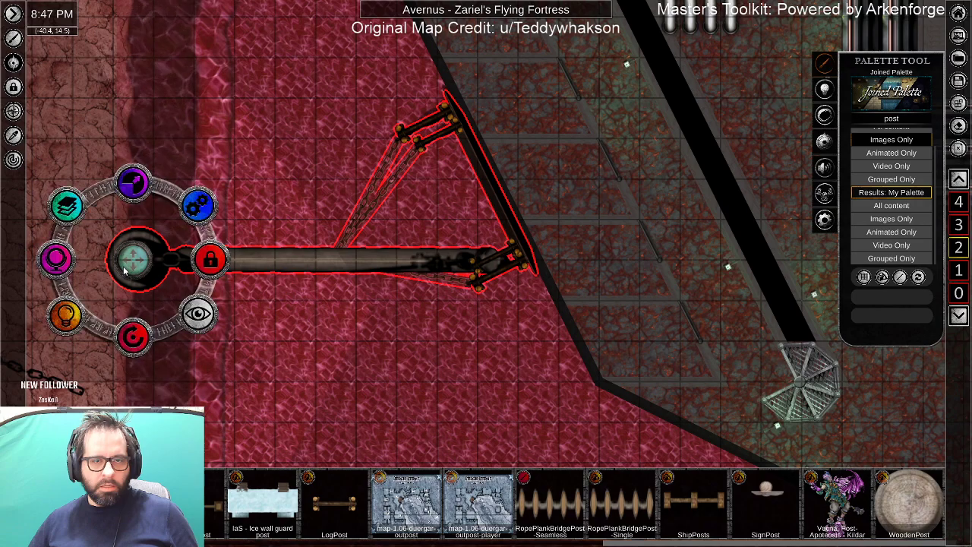
left_click(400, 312)
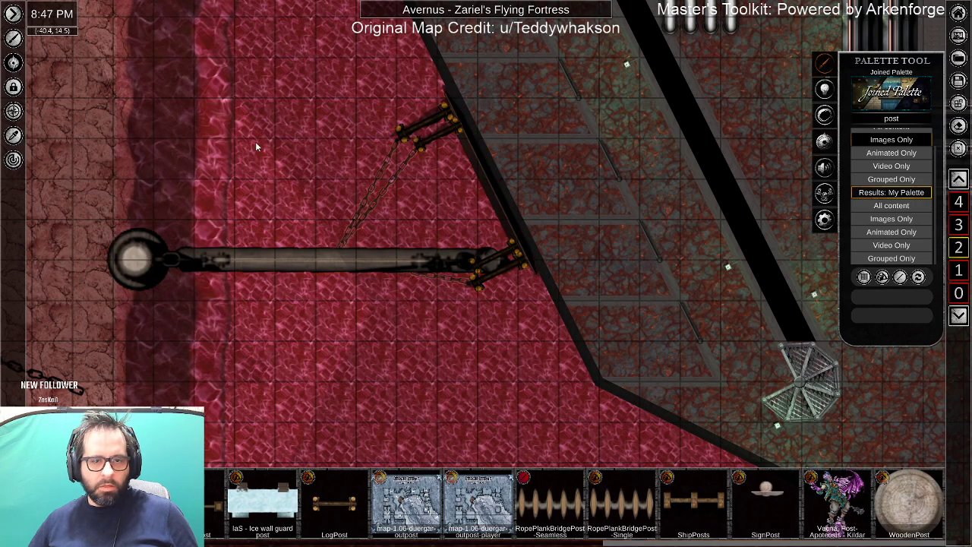
scroll(479, 302, "up", 2)
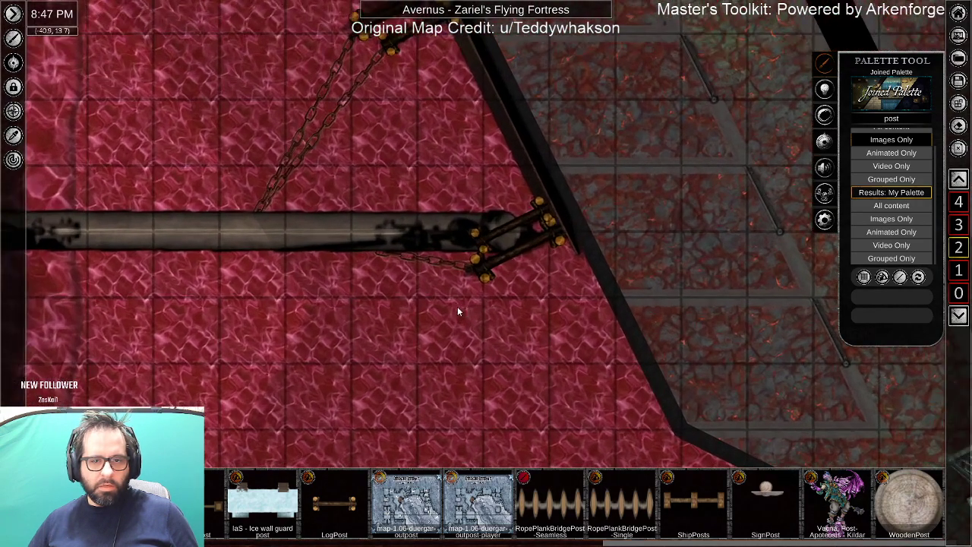
scroll(457, 292, "up", 2)
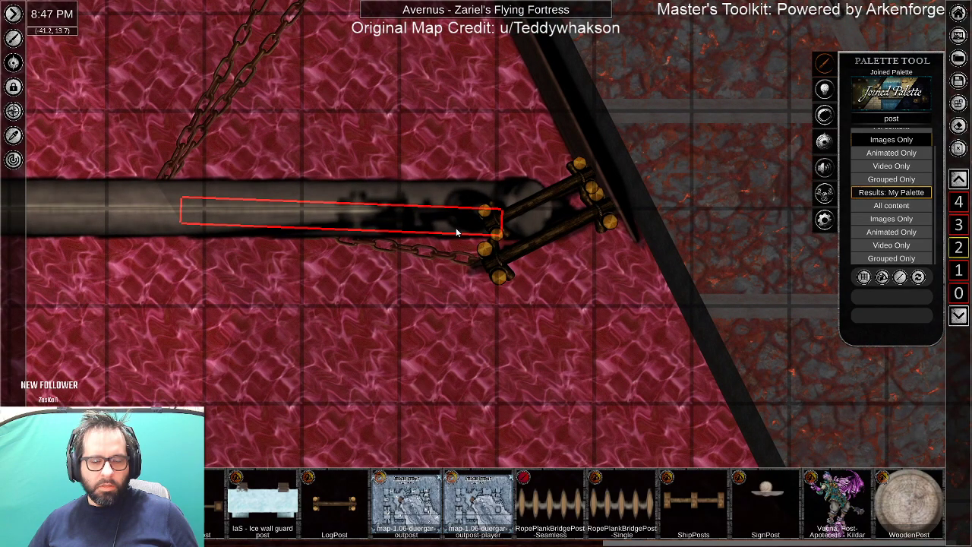
Rotate the western assembly's arm slightly counterclockwise around its ball and shift it slightly west so its inner end meets the table.
left_click(398, 155)
left_click(154, 213)
key("a")
left_click_drag(256, 302, 634, 322)
scroll(634, 322, "down", 4)
left_click_drag(558, 304, 440, 287)
left_click_drag(147, 319, 157, 317)
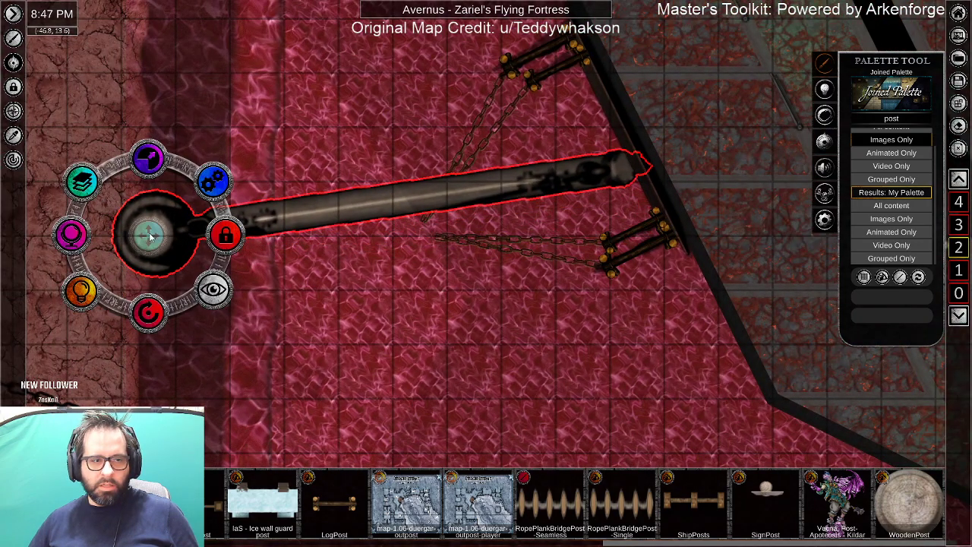
left_click_drag(163, 237, 135, 238)
left_click_drag(124, 311, 117, 307)
left_click_drag(121, 247, 137, 249)
left_click_drag(143, 313, 143, 313)
left_click(334, 309)
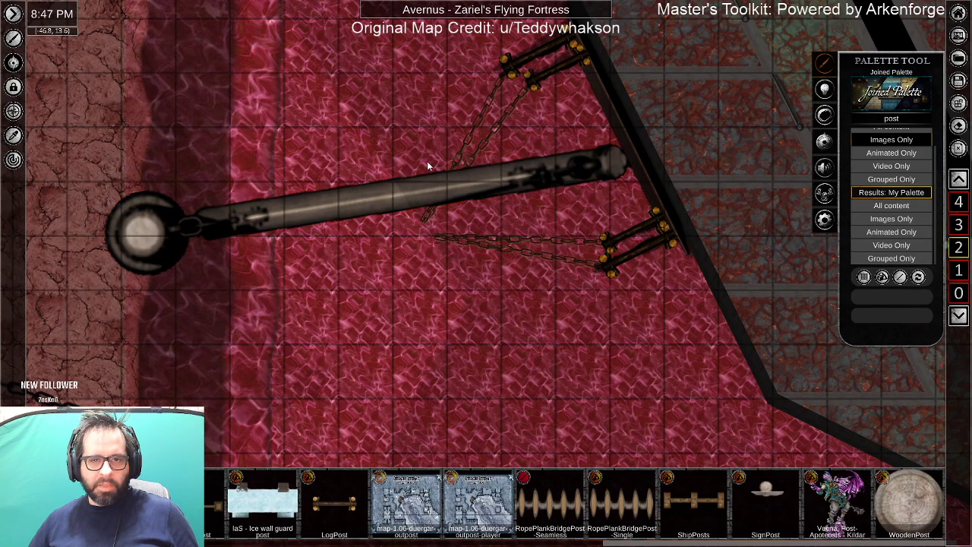
Reattach the free ends of the western assembly's two upper chains to the tilted arm by moving their end points.
left_click(464, 149)
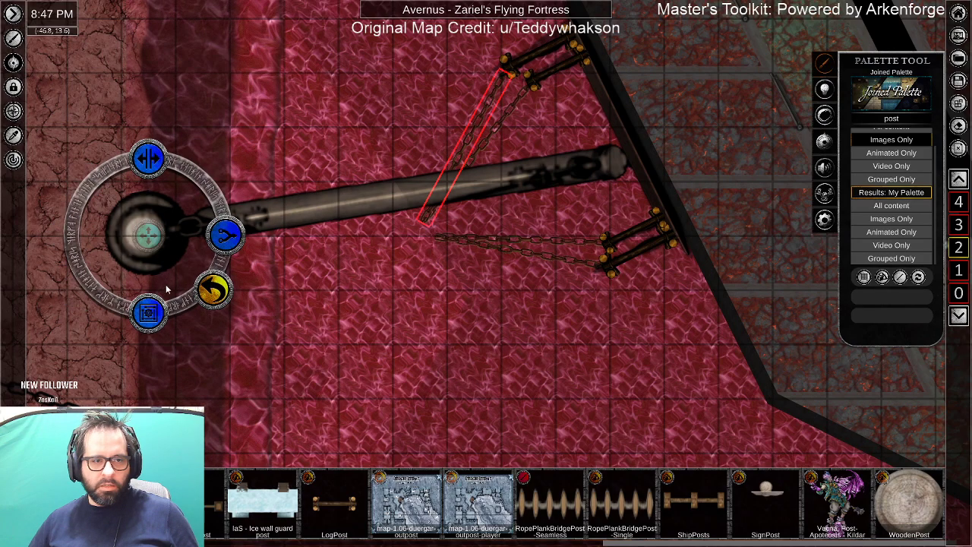
left_click(213, 287)
left_click_drag(425, 221, 408, 186)
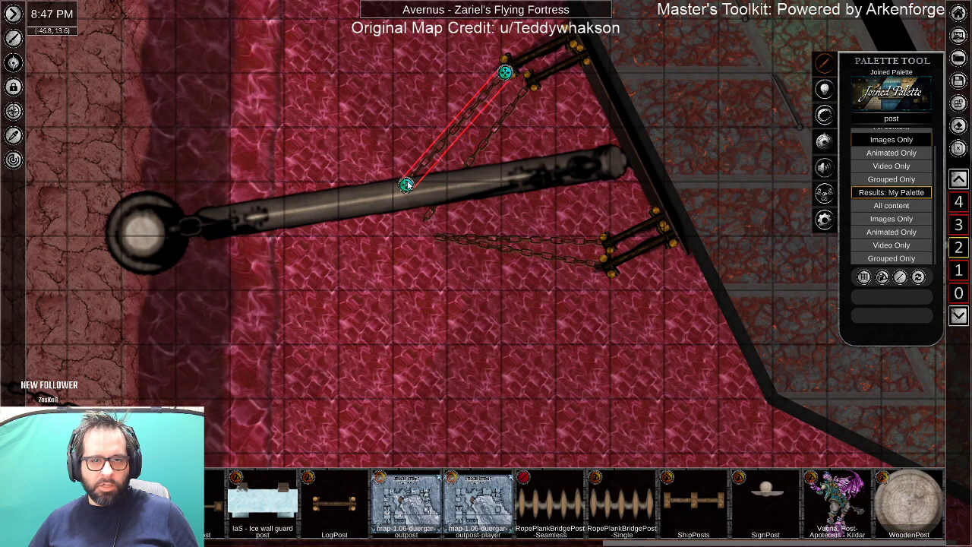
left_click(482, 149)
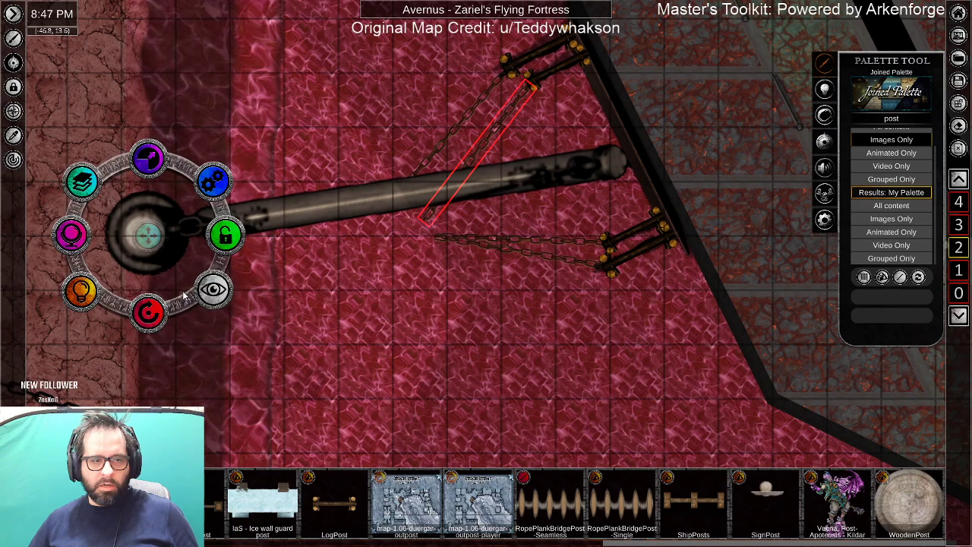
left_click(210, 181)
left_click(153, 311)
left_click_drag(424, 222, 409, 184)
Reattach the free ends of the western assembly's two lower chains to the underside of the tilted arm.
left_click(506, 241)
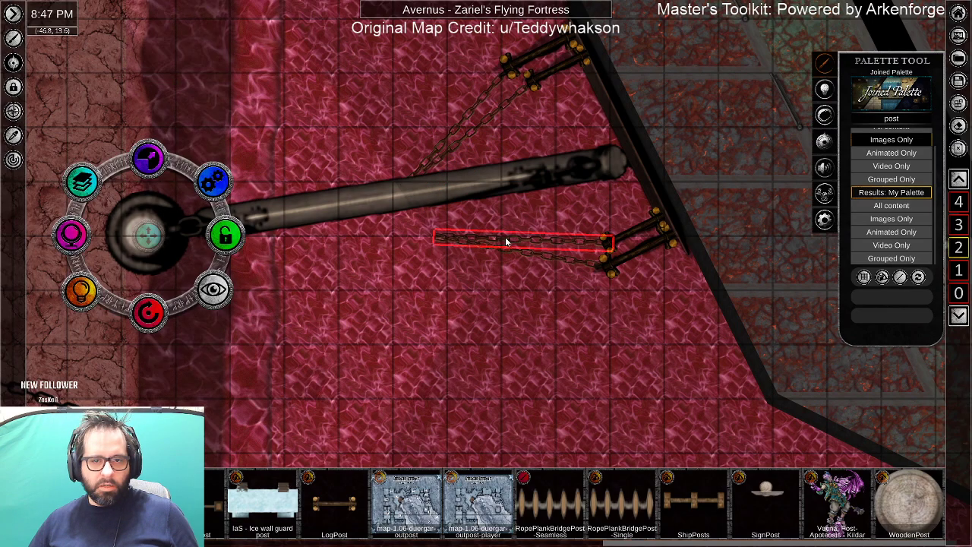
left_click(212, 181)
left_click(149, 312)
left_click_drag(436, 237, 411, 200)
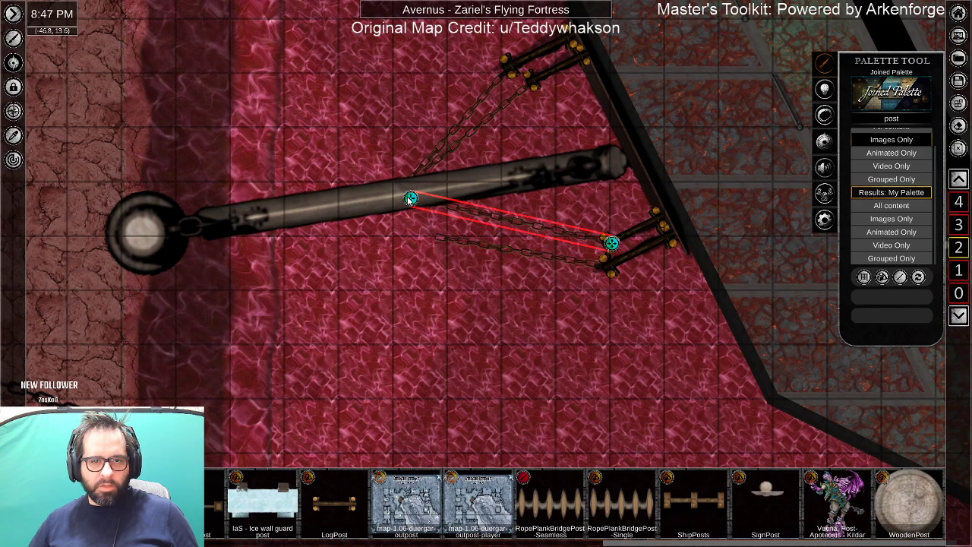
left_click(473, 250)
left_click(213, 181)
left_click(148, 311)
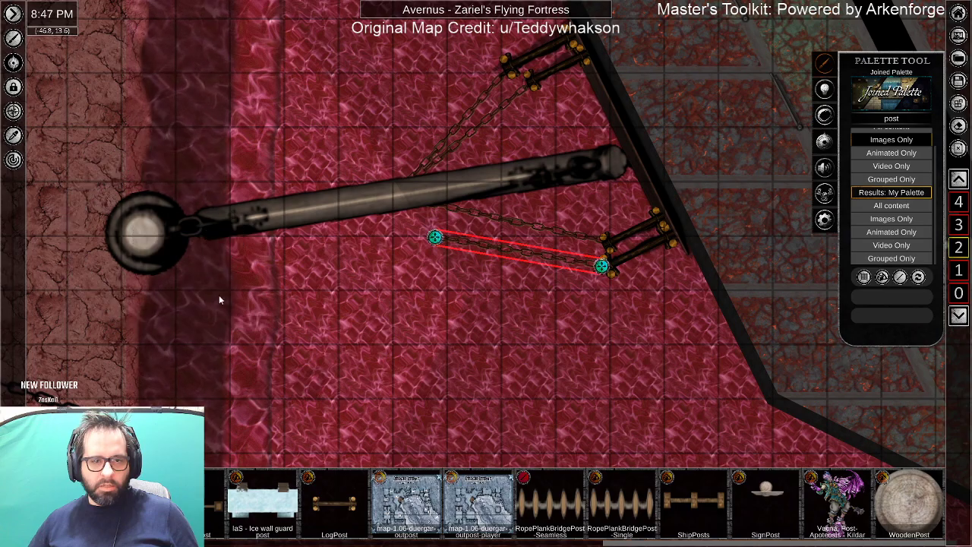
left_click_drag(435, 238, 420, 206)
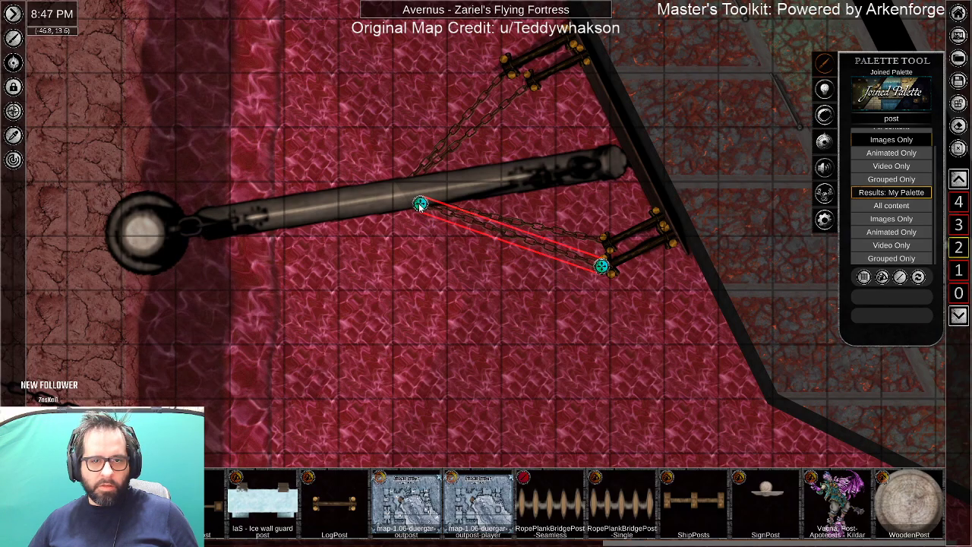
Select the whole western assembly, including arm, table, posts and chains but not the hull, and unlock it.
left_click(505, 334)
scroll(477, 336, "down", 5)
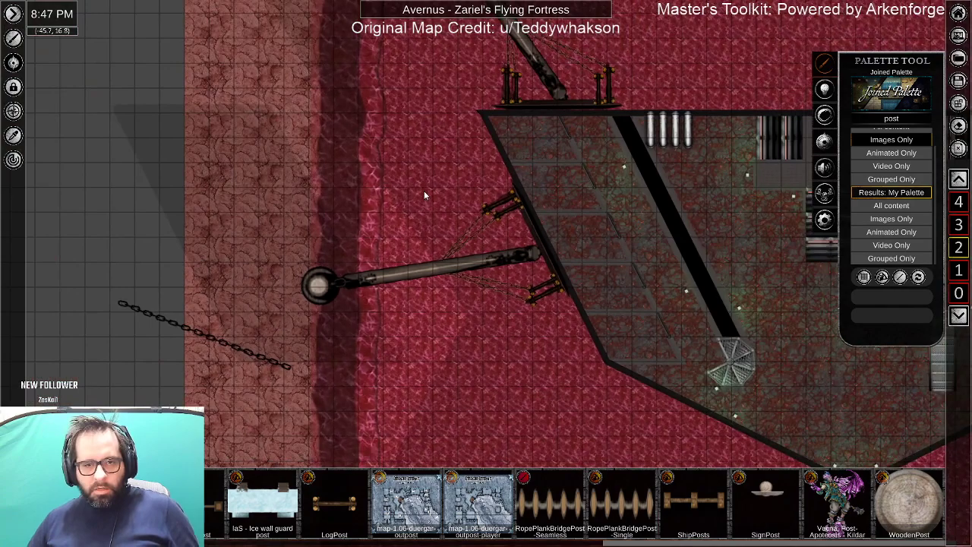
left_click_drag(424, 190, 547, 358)
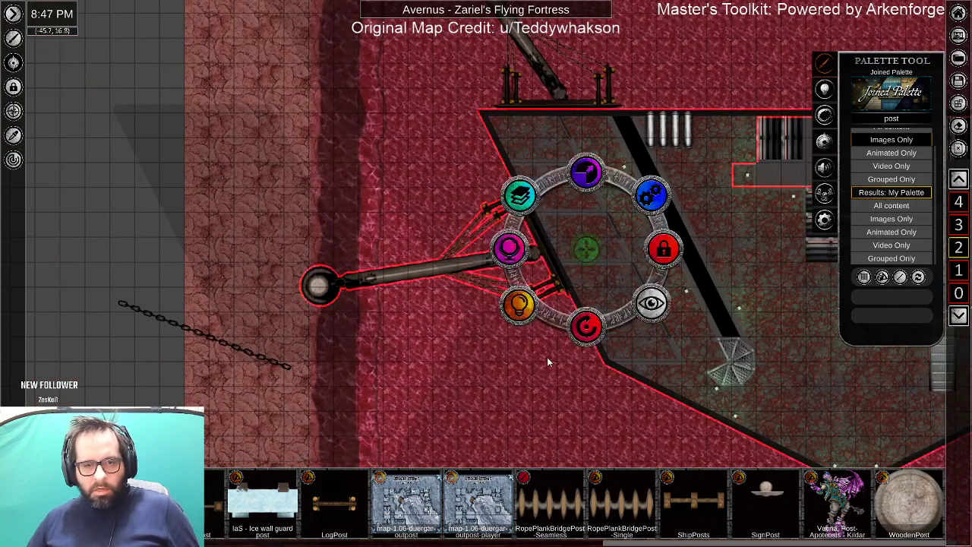
left_click(433, 243)
left_click_drag(489, 196, 355, 339)
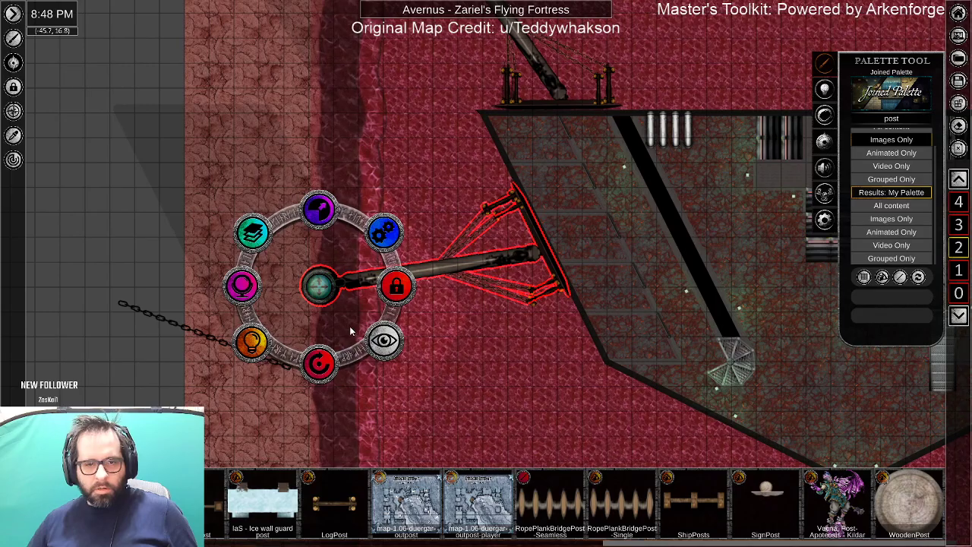
left_click(395, 292)
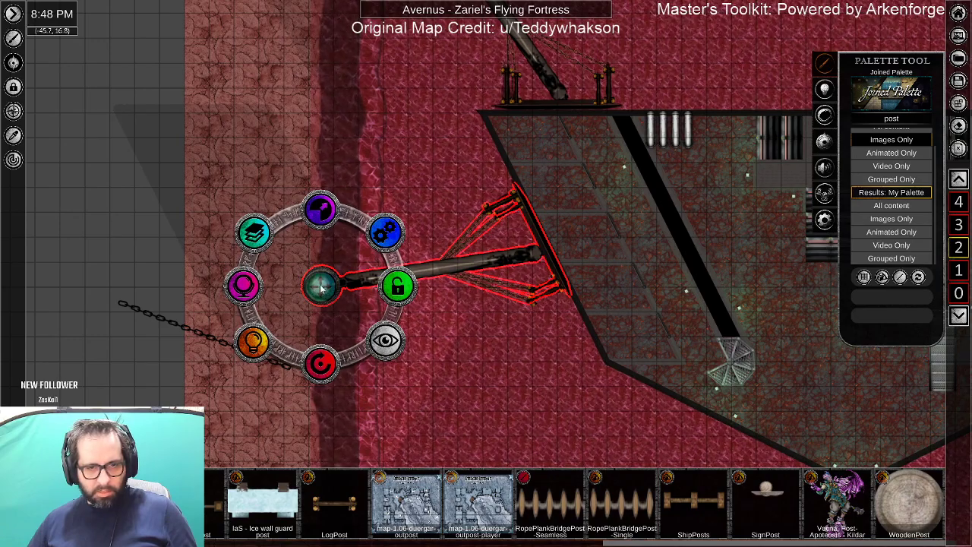
Duplicate the western assembly and move the copy across the fortress to the open area beyond the eastern hull edge.
left_click_drag(591, 362, 799, 371)
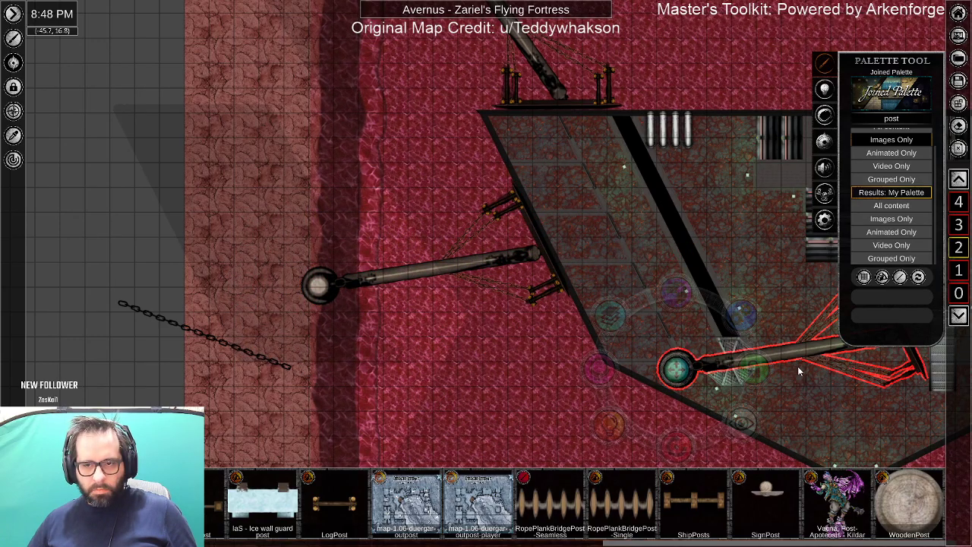
left_click_drag(708, 357, 273, 327)
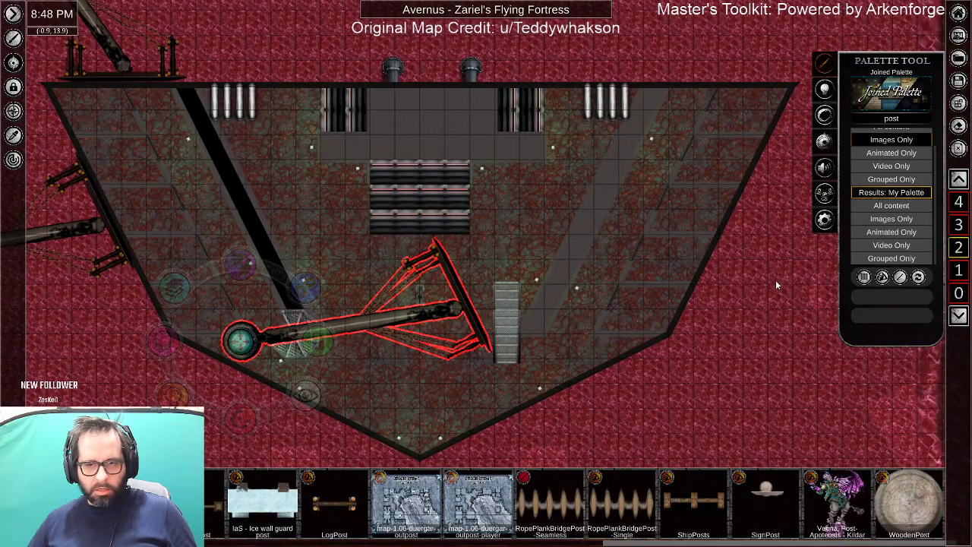
left_click_drag(705, 320, 798, 254)
left_click_drag(774, 285, 451, 311)
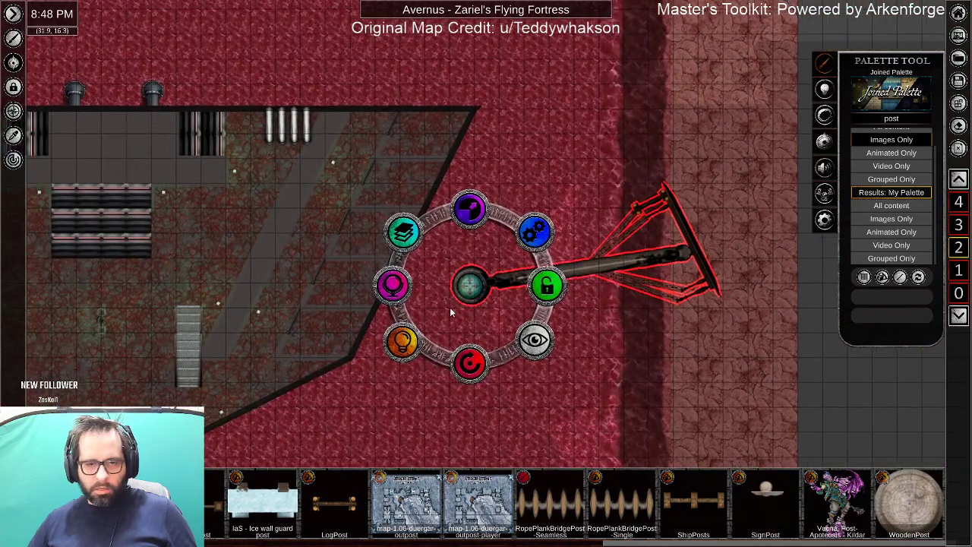
Try to mirror the duplicated assembly.
left_click(393, 286)
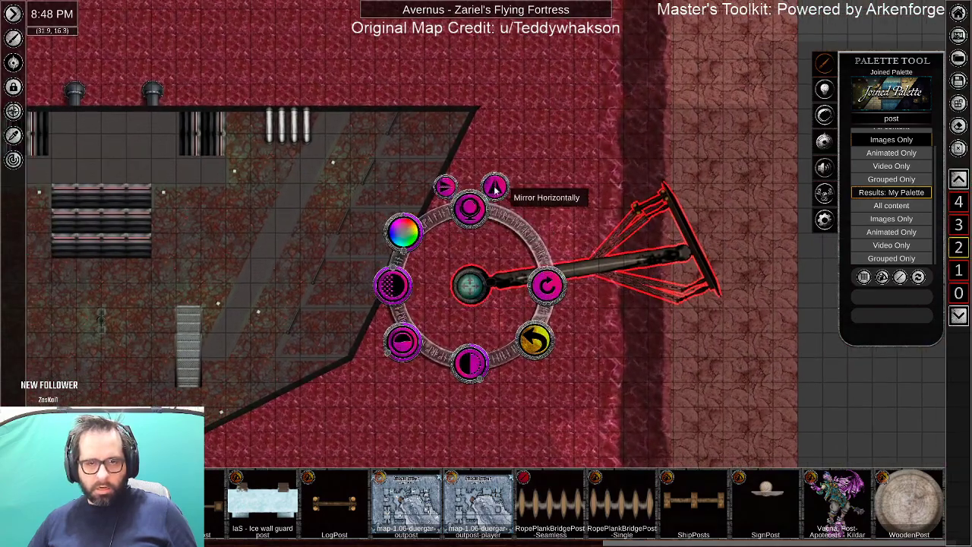
left_click(446, 188)
left_click(445, 188)
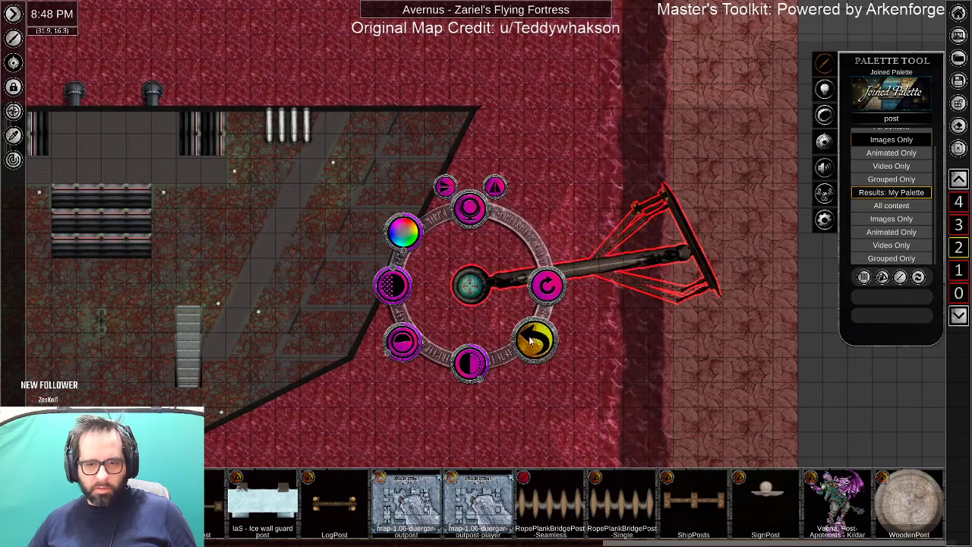
Rotate the duplicated assembly around its ball so the table faces west, and move it against the hull's slanted eastern edge.
left_click_drag(473, 368, 597, 266)
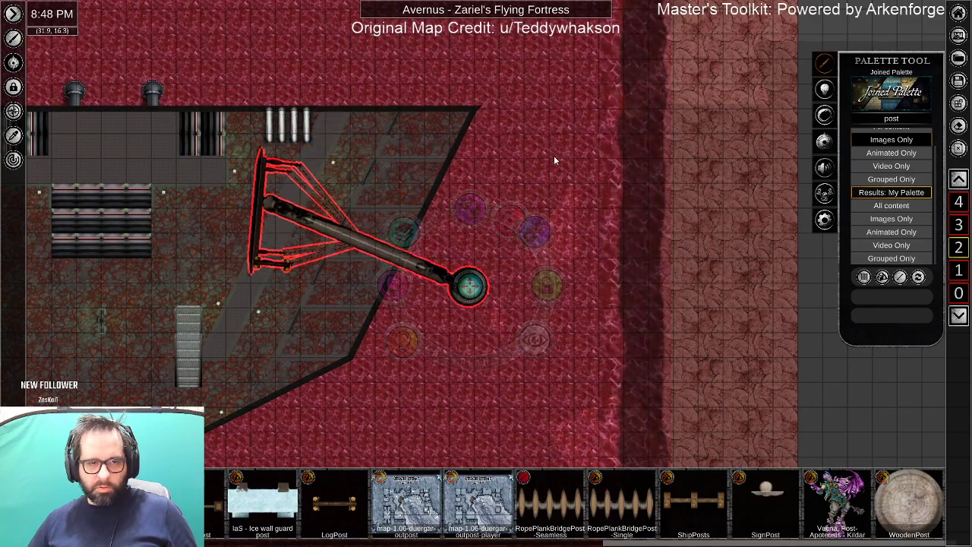
left_click_drag(151, 288, 212, 234)
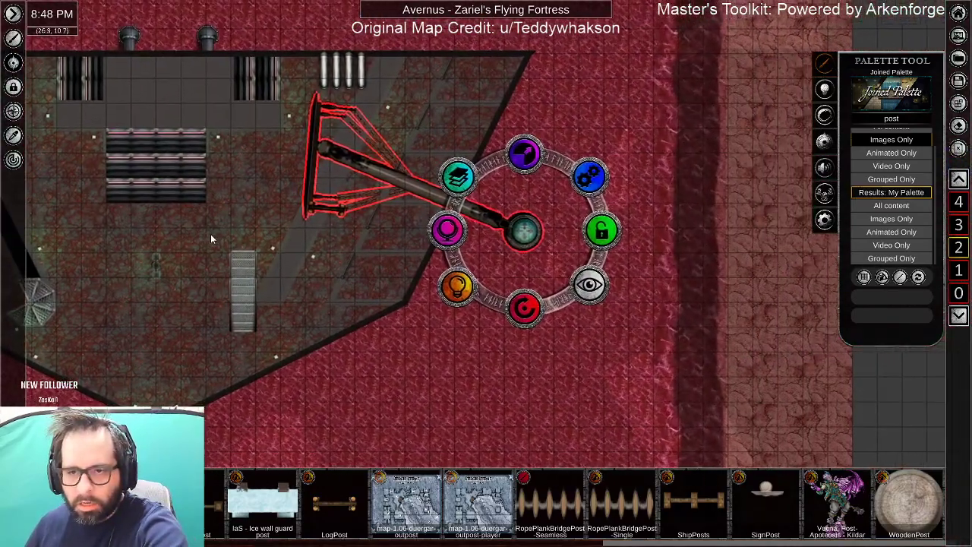
left_click_drag(324, 275, 125, 298)
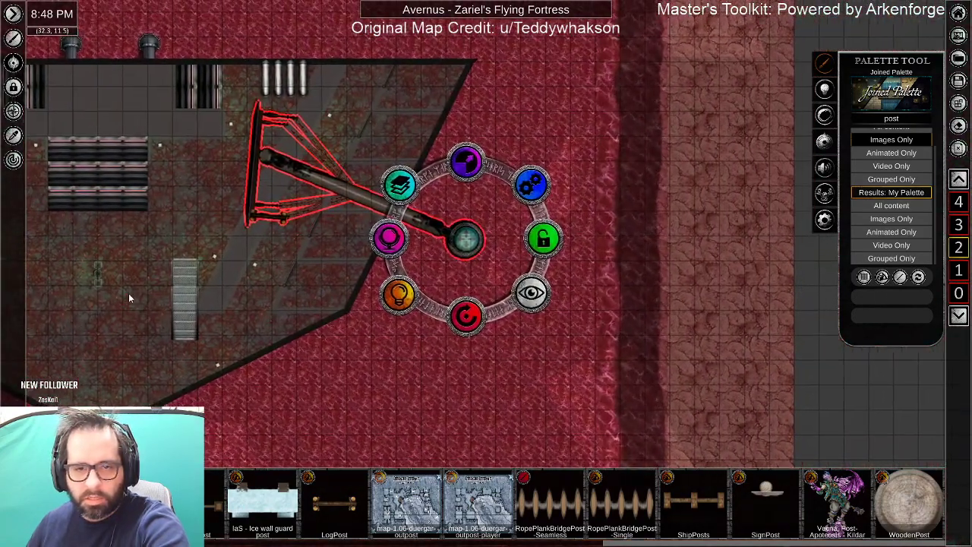
left_click_drag(466, 240, 655, 236)
mouse_move(91, 320)
left_mouse_down()
mouse_move(725, 307)
mouse_move(189, 297)
mouse_move(90, 315)
left_mouse_up()
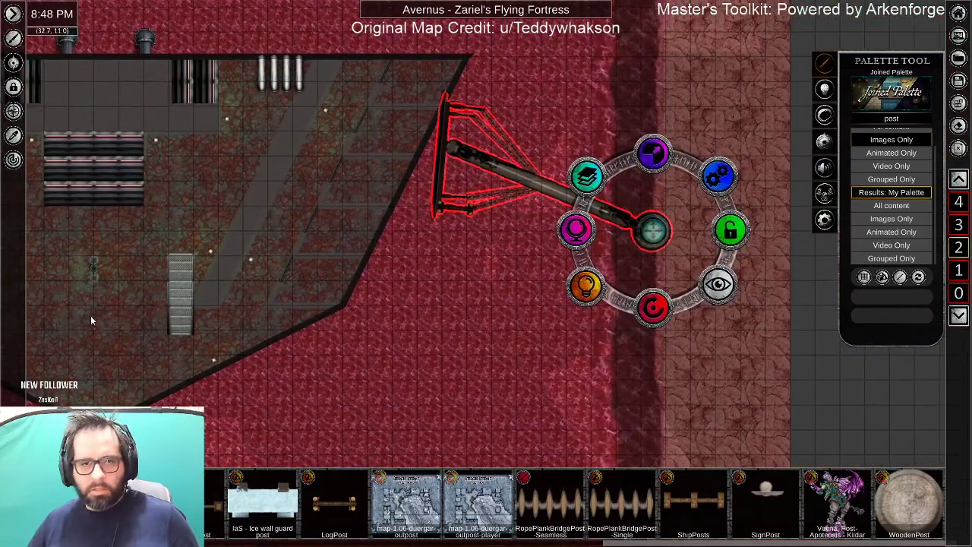
Select the northwest assembly, center its pivot on the arm's ball, and place a copy toward the fortress's northeast corner.
left_click_drag(152, 182, 884, 412)
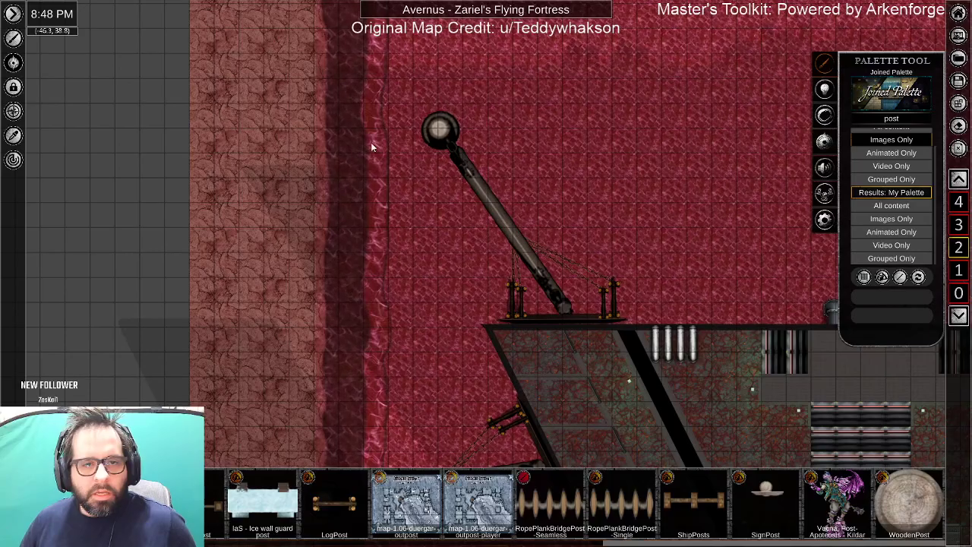
scroll(386, 237, "down", 5)
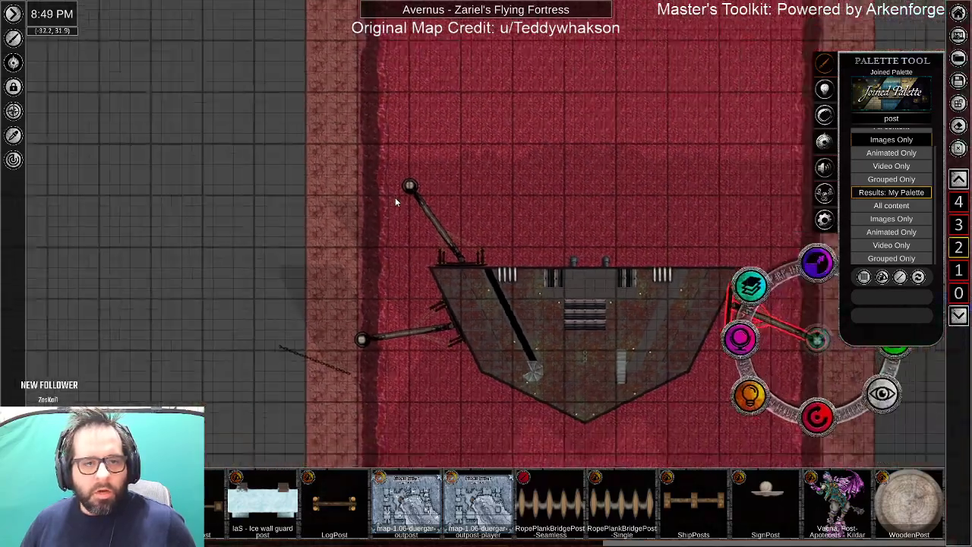
scroll(366, 192, "up", 5)
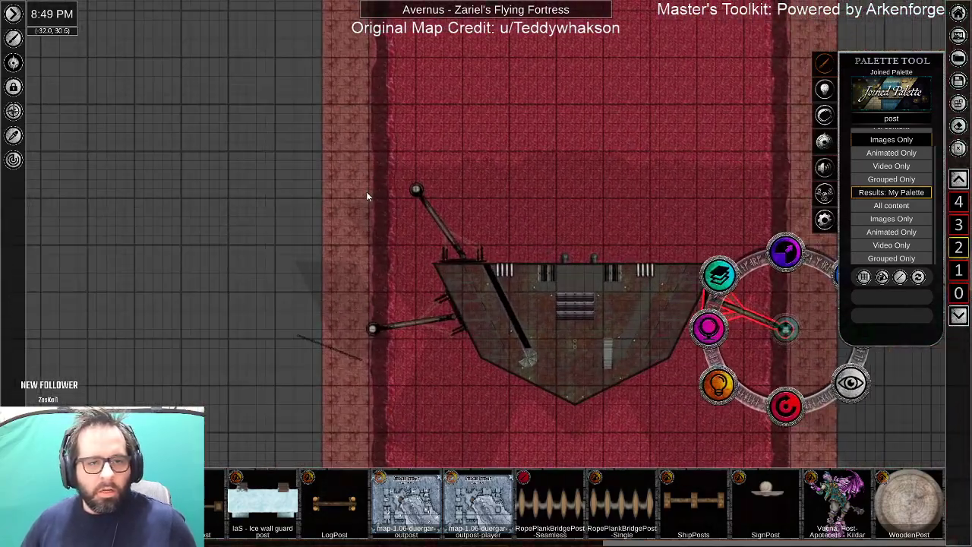
scroll(377, 203, "up", 5)
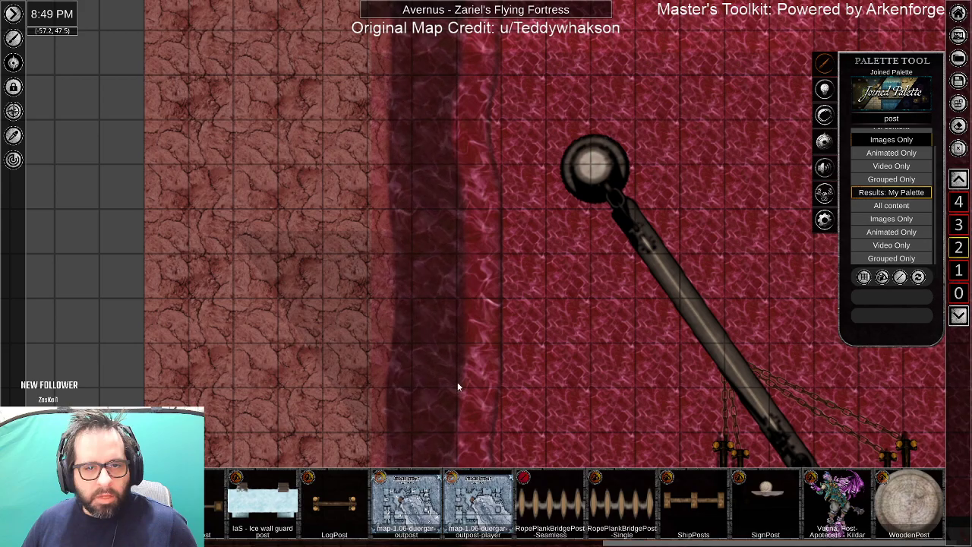
scroll(588, 177, "down", 4)
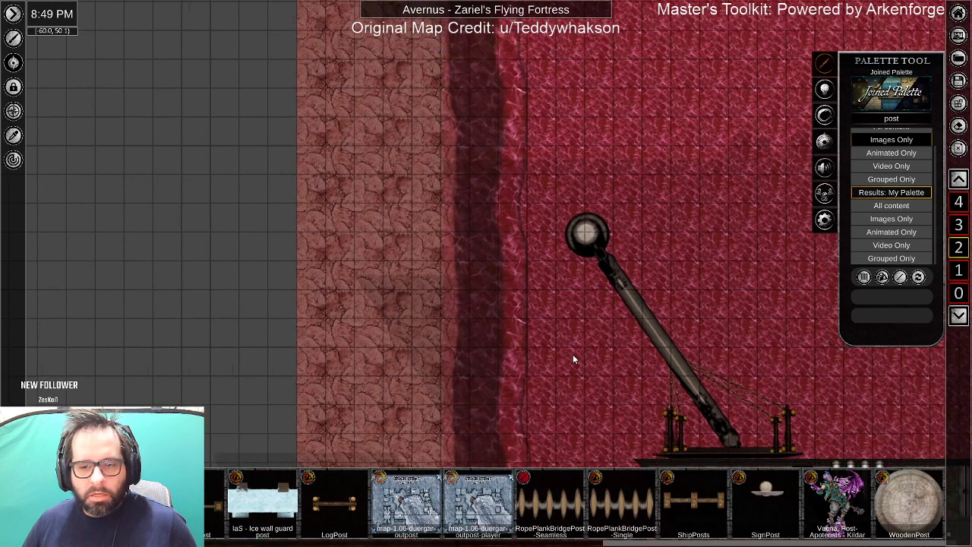
left_click_drag(781, 412, 336, 357)
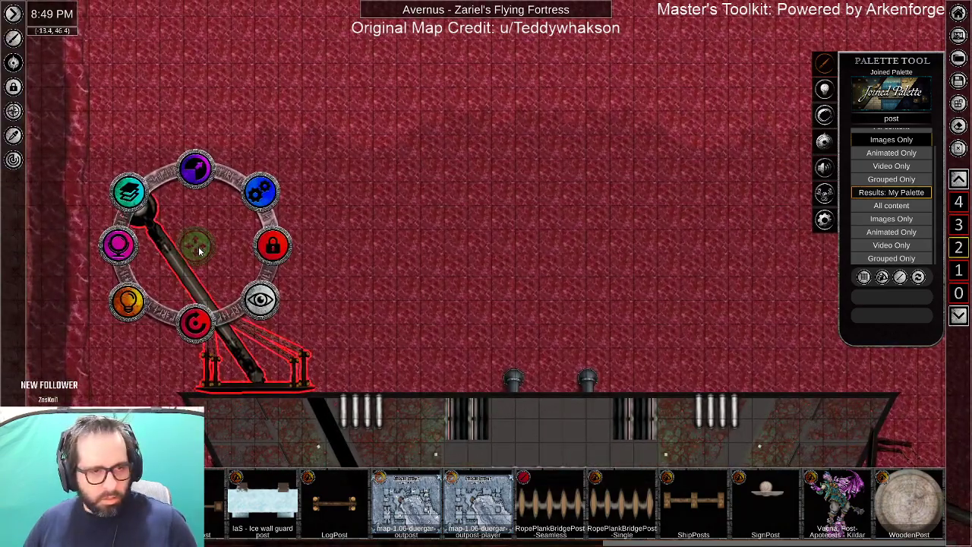
left_click_drag(200, 250, 153, 217)
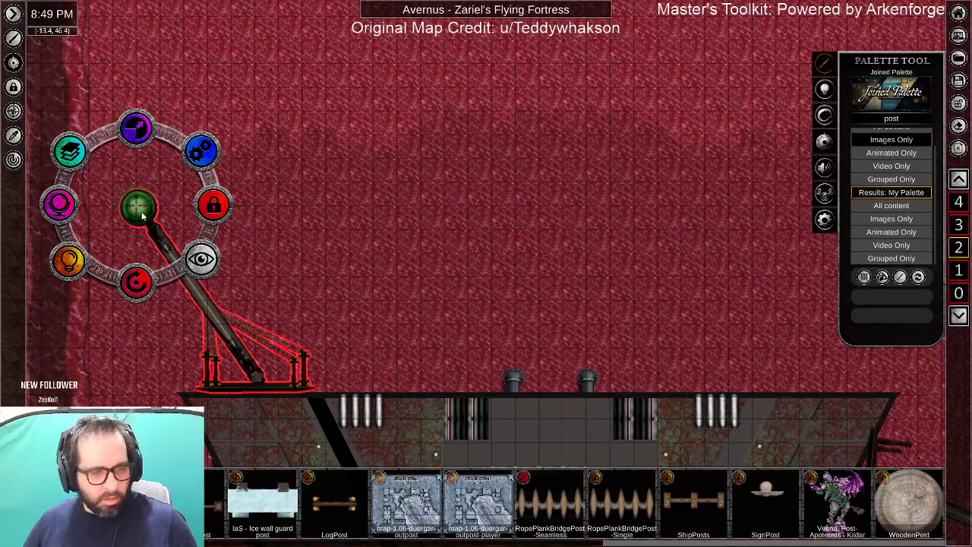
left_click_drag(139, 209, 684, 211)
Rotate the northeast copy clockwise around its ball until the arm points northeast and the table stands nearly vertical.
left_click_drag(388, 208, 338, 211)
left_click_drag(650, 200, 665, 192)
left_click_drag(665, 278, 436, 218)
left_click_drag(299, 280, 367, 258)
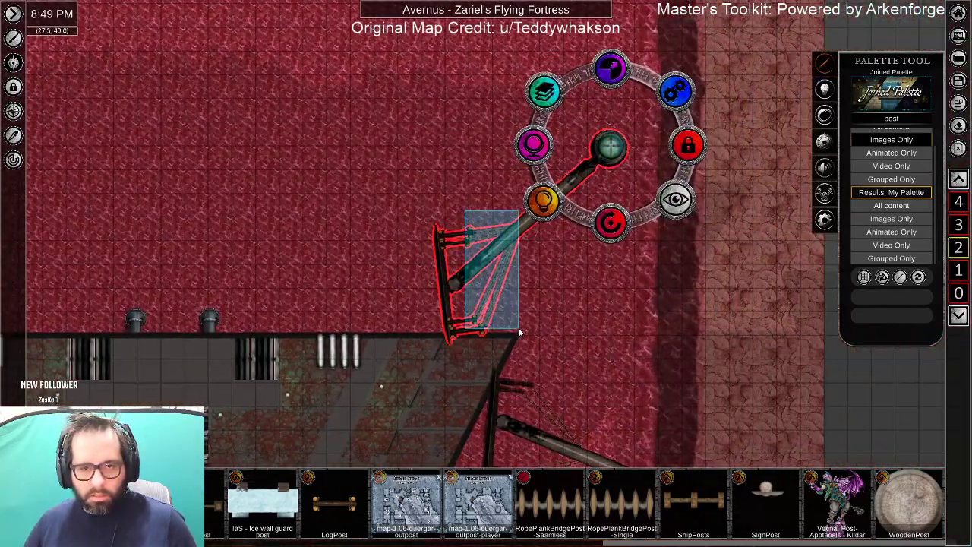
Select the northeast assembly's table, posts and chains without the arm, center the pivot where the chains meet, and rotate them until the table lies horizontal.
left_click_drag(519, 328, 518, 326)
left_click(483, 230)
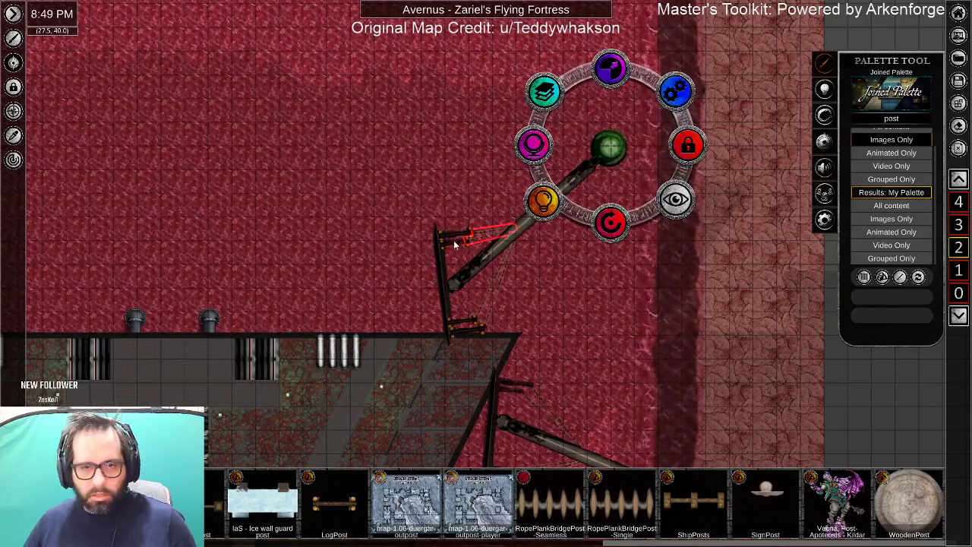
left_click(455, 238, "shift")
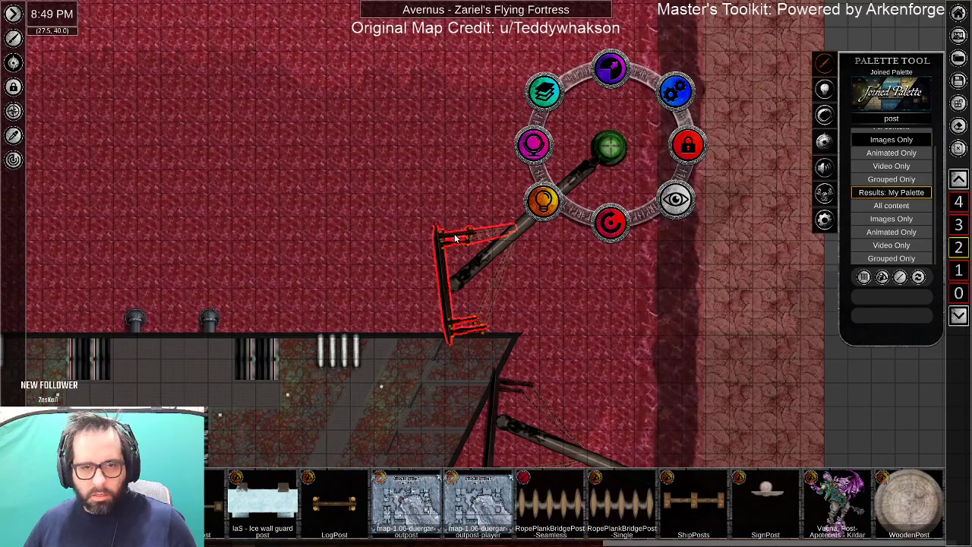
left_click(446, 310)
scroll(431, 338, "up", 4)
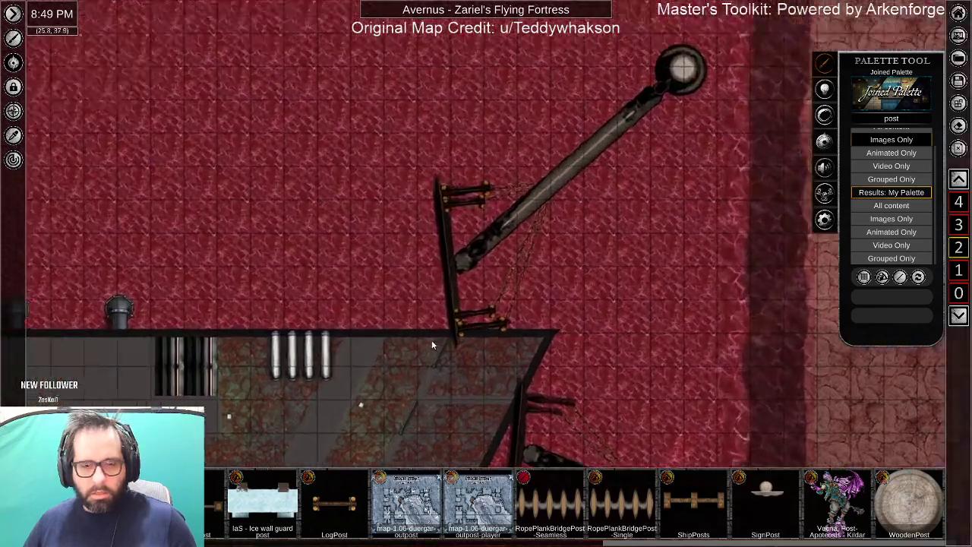
left_click_drag(407, 140, 572, 318)
left_click(610, 130, "ctrl")
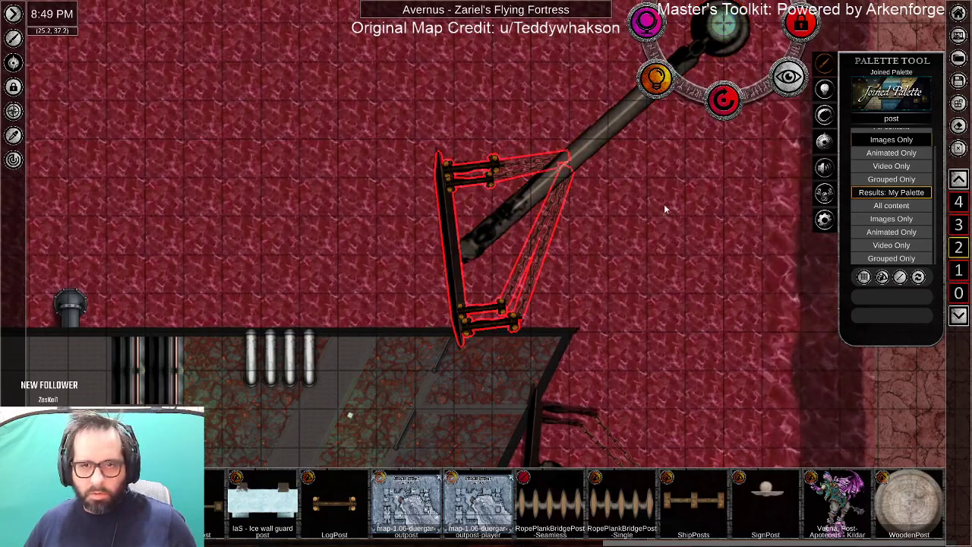
left_click_drag(722, 26, 561, 171)
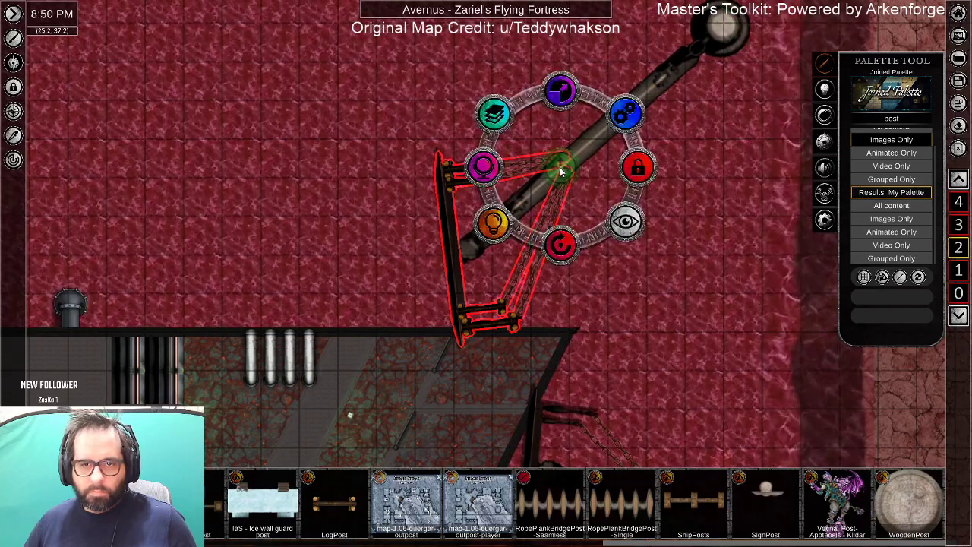
left_click_drag(562, 243, 669, 189)
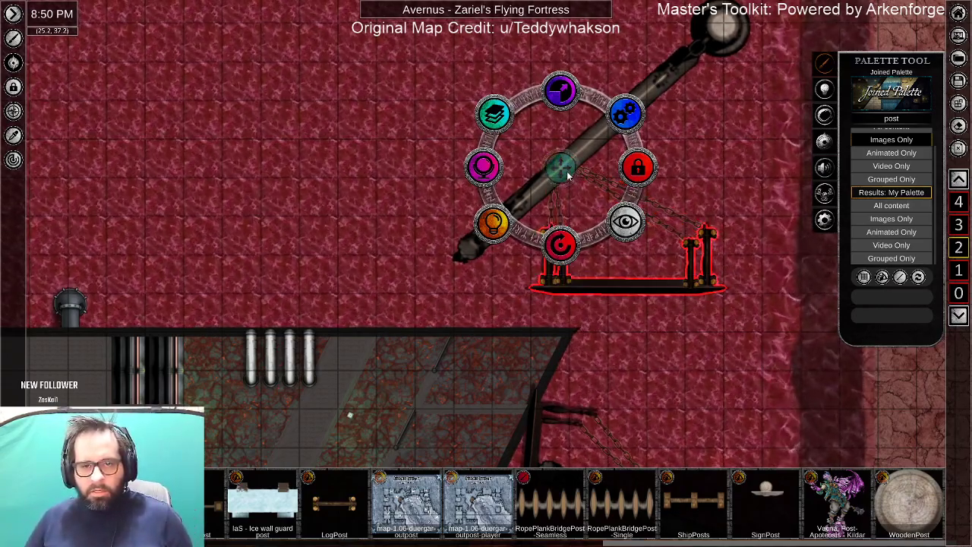
Move the northeast table and posts onto the hull's northern edge near its corner, and seat the arm's lower end on the table.
left_click_drag(566, 174, 400, 210)
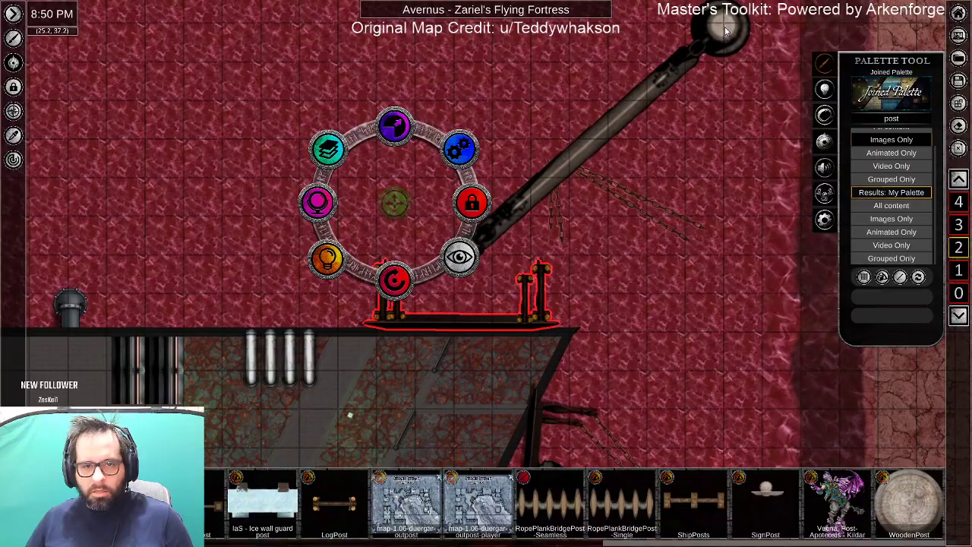
left_click_drag(0, 251, 1, 275)
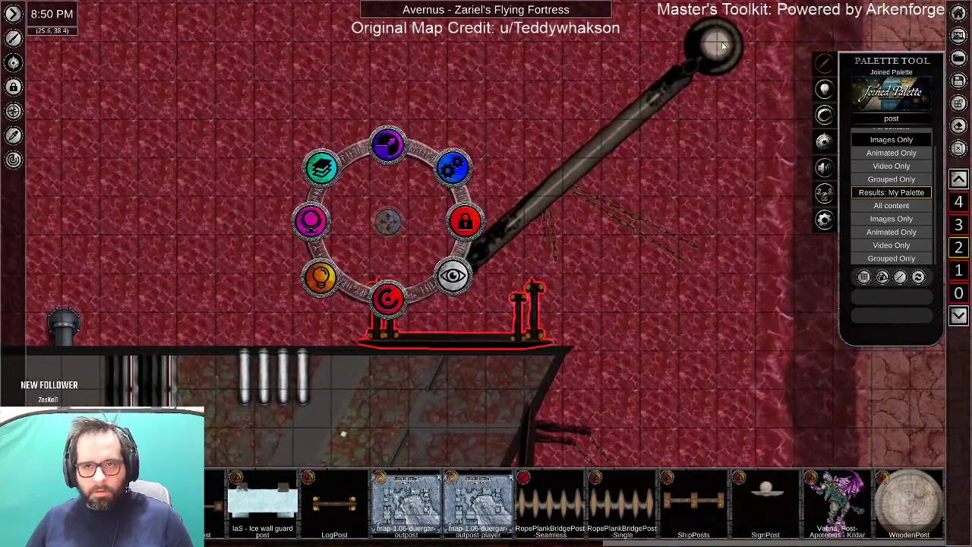
left_click(719, 46)
left_click_drag(720, 46, 717, 95)
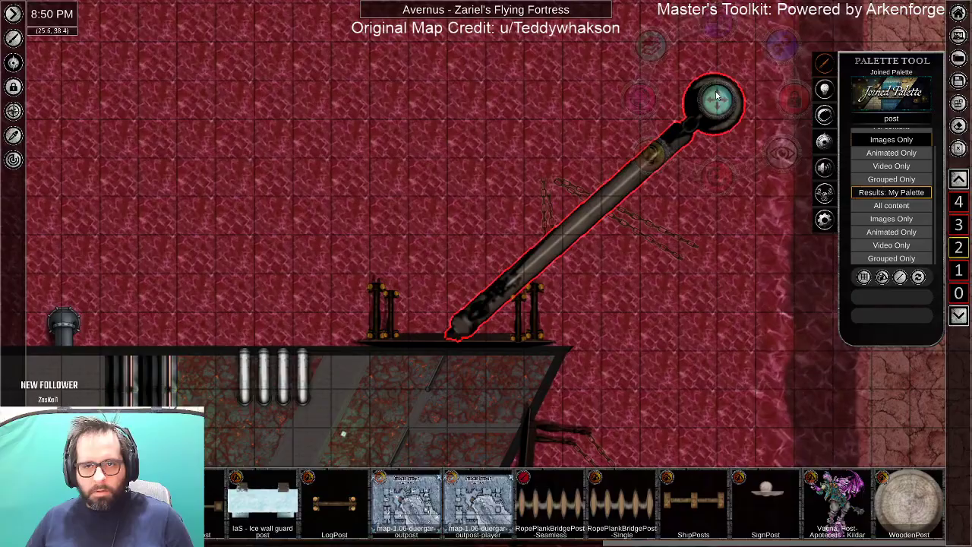
left_click_drag(285, 148, 205, 154)
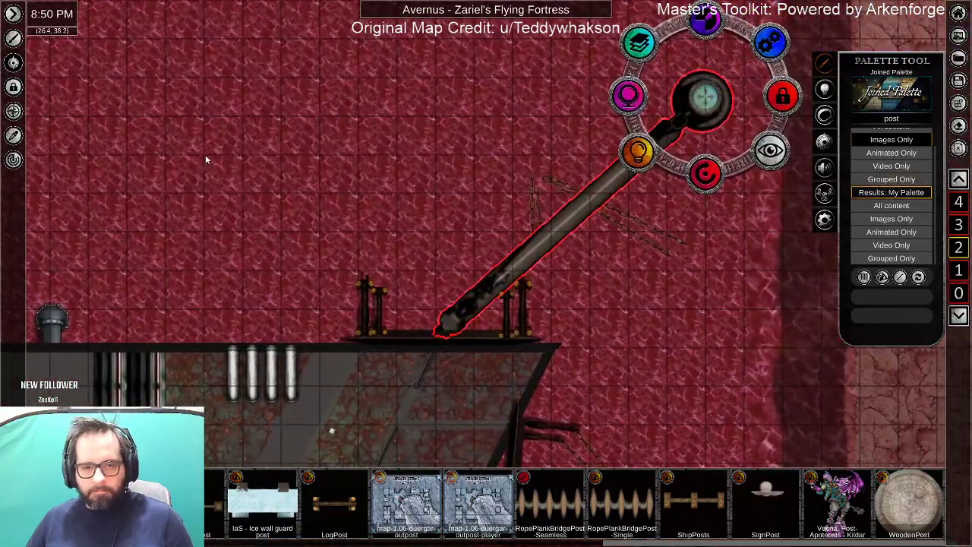
Edit the first northeast chain's end points so it runs from the outer western post to the middle of the arm.
left_click(534, 199)
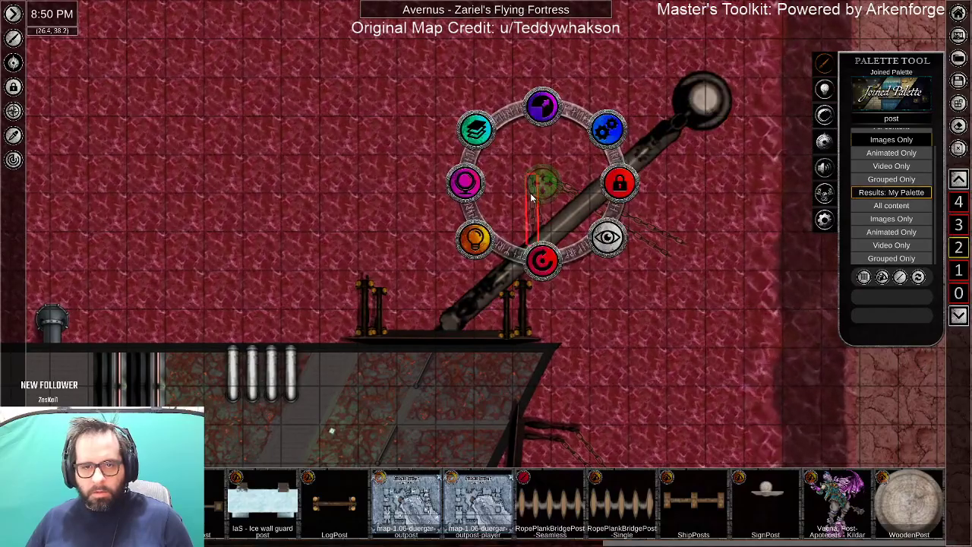
left_click(608, 133)
left_click(542, 258)
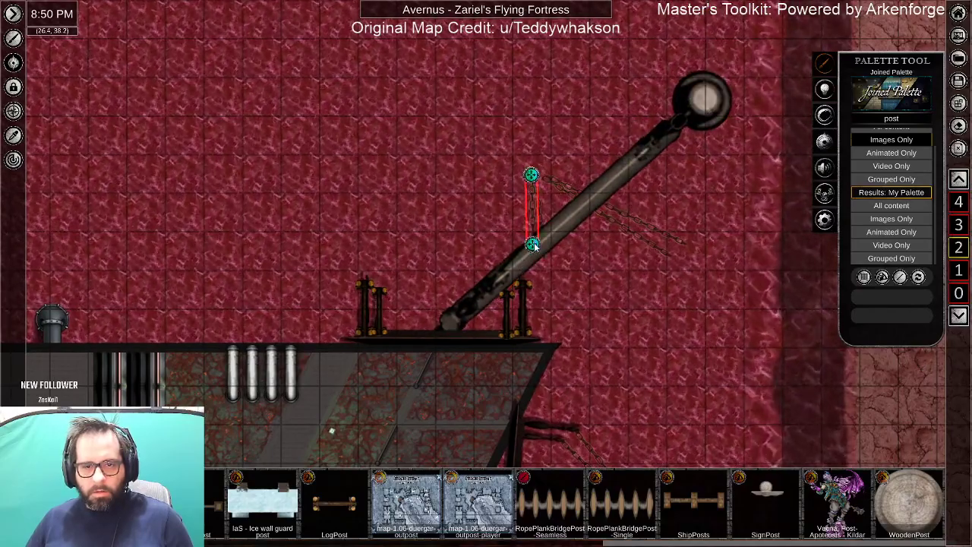
left_click_drag(532, 243, 362, 284)
left_click_drag(532, 175, 570, 207)
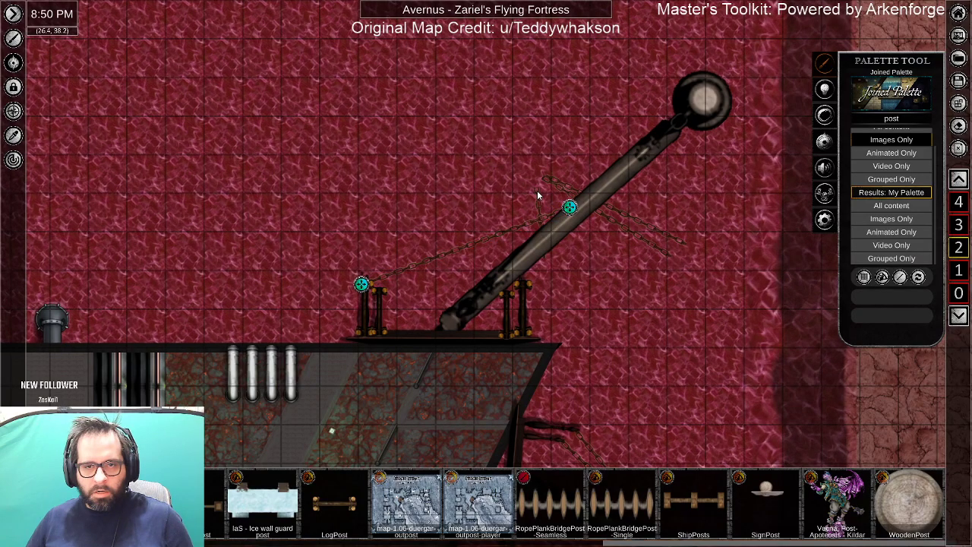
Edit the second northeast chain's end points so it connects the inner western post to the arm.
right_click(539, 186)
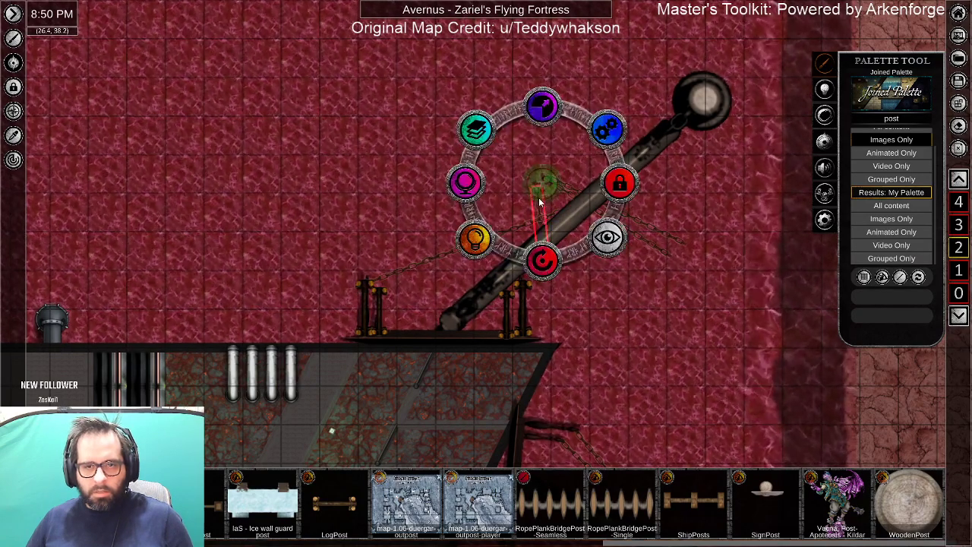
left_click(607, 129)
left_click(548, 255)
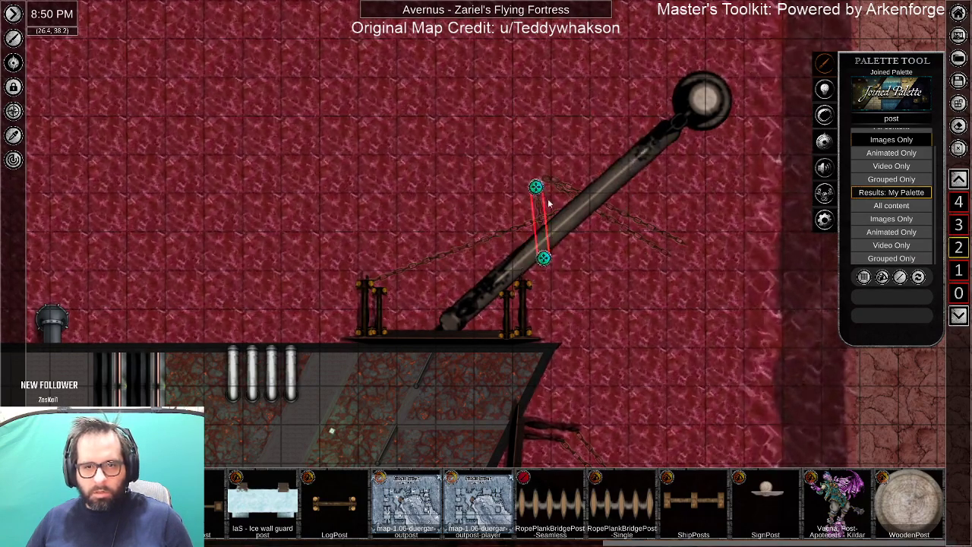
left_click_drag(538, 187, 560, 212)
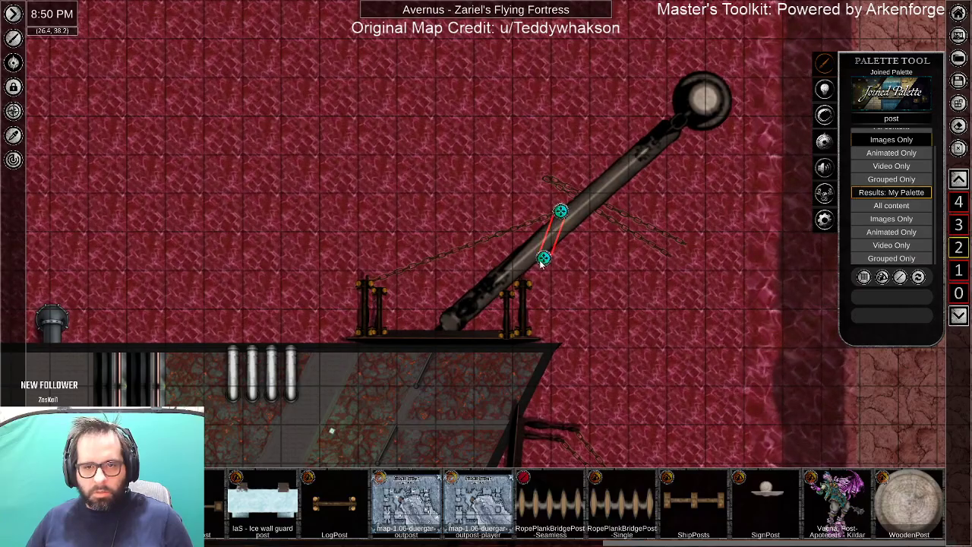
left_click_drag(543, 262, 380, 293)
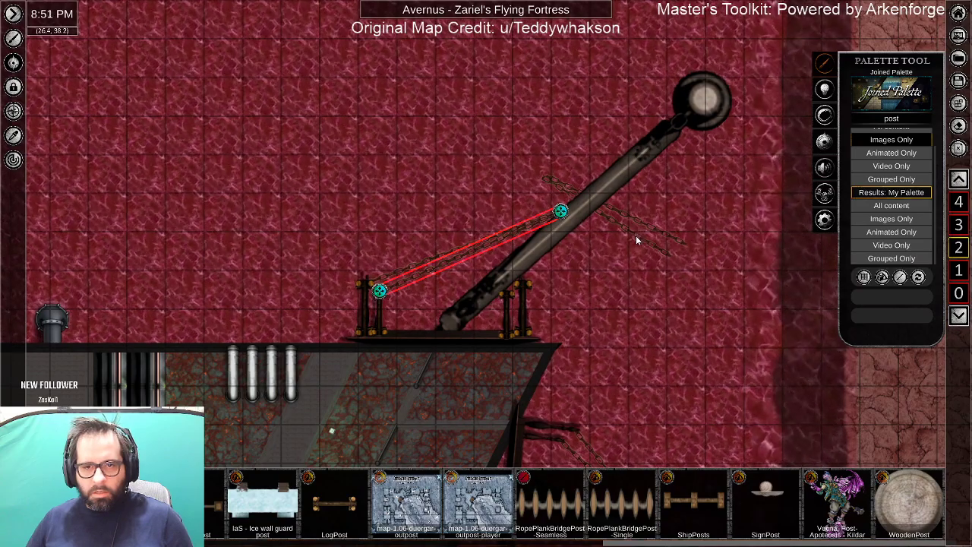
Reposition the end points of the two remaining northeast chains so they link the eastern posts to the arm.
left_click(636, 236)
left_click(689, 269)
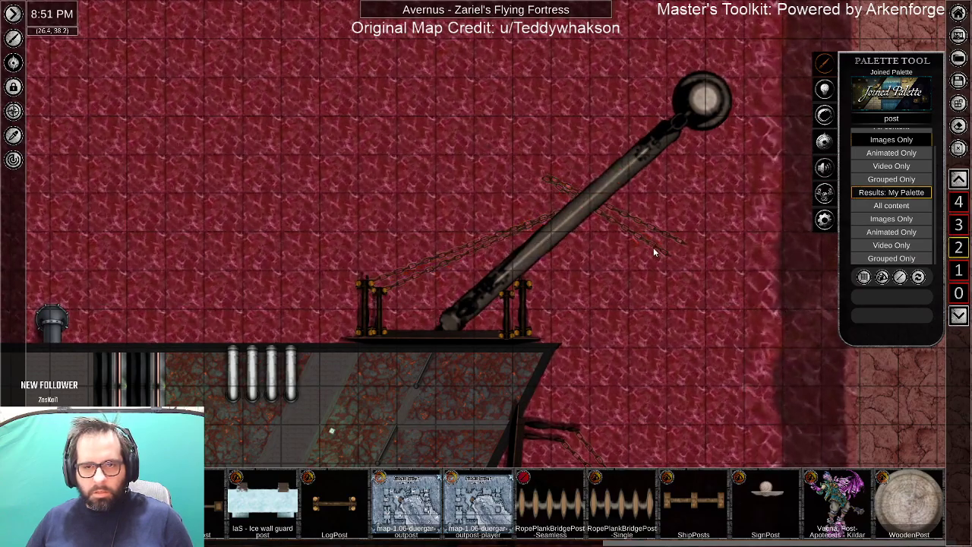
scroll(622, 229, "up", 4)
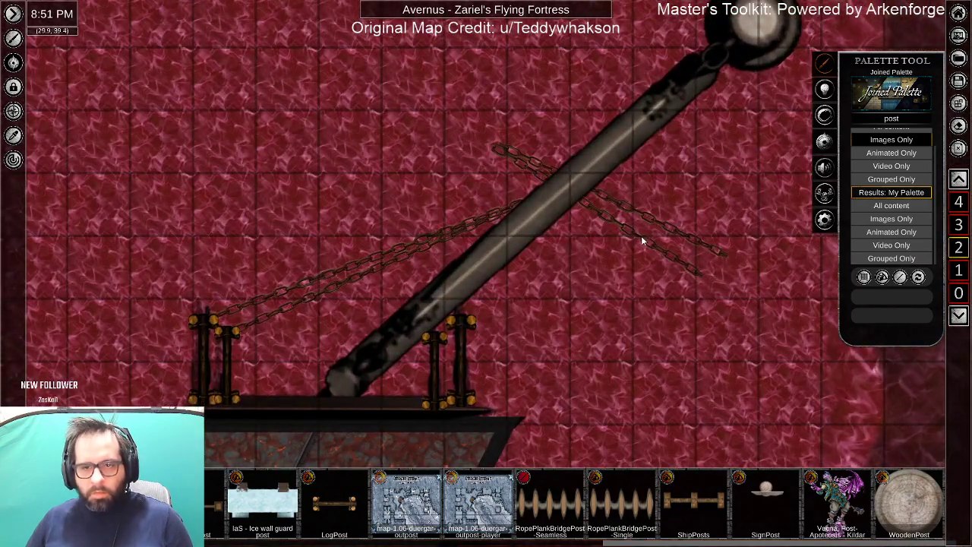
left_click(642, 237)
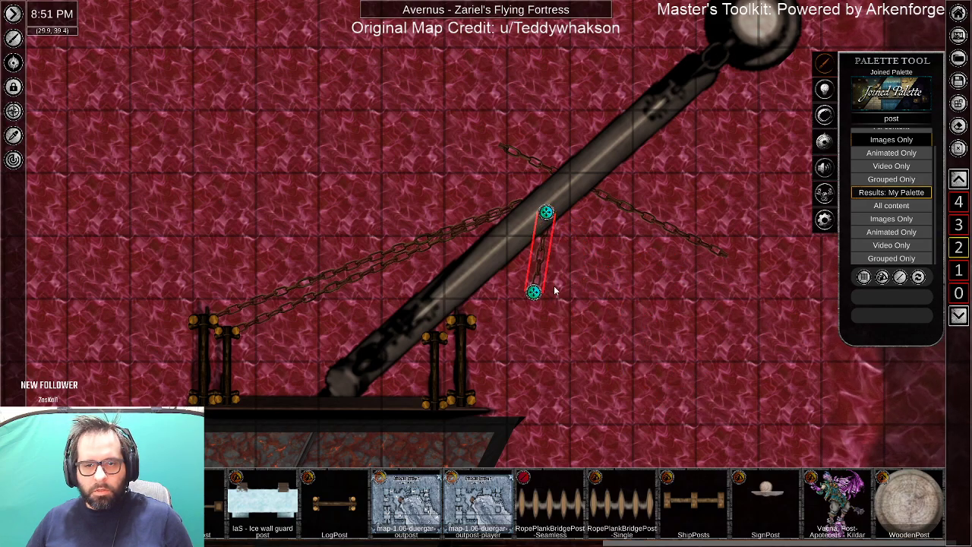
left_click_drag(308, 253, 302, 260)
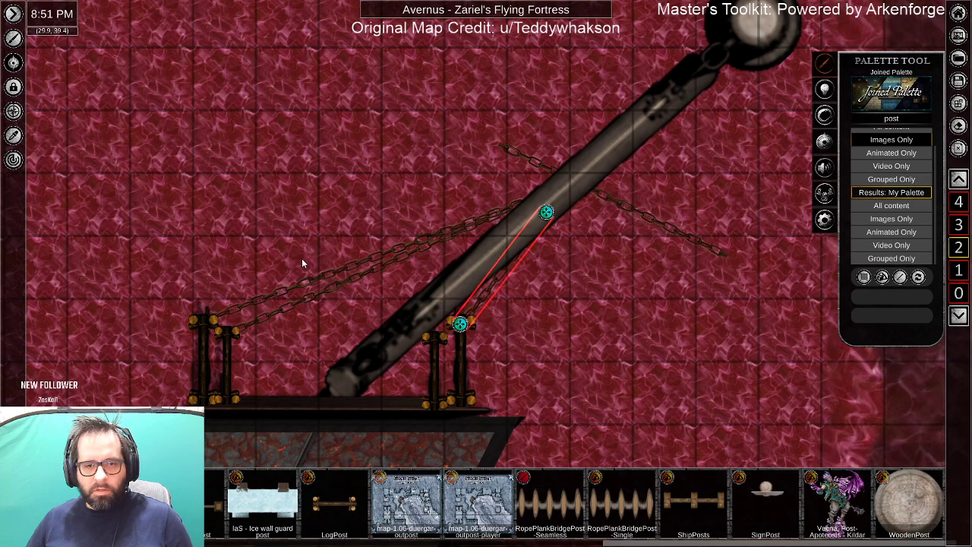
right_click(644, 213)
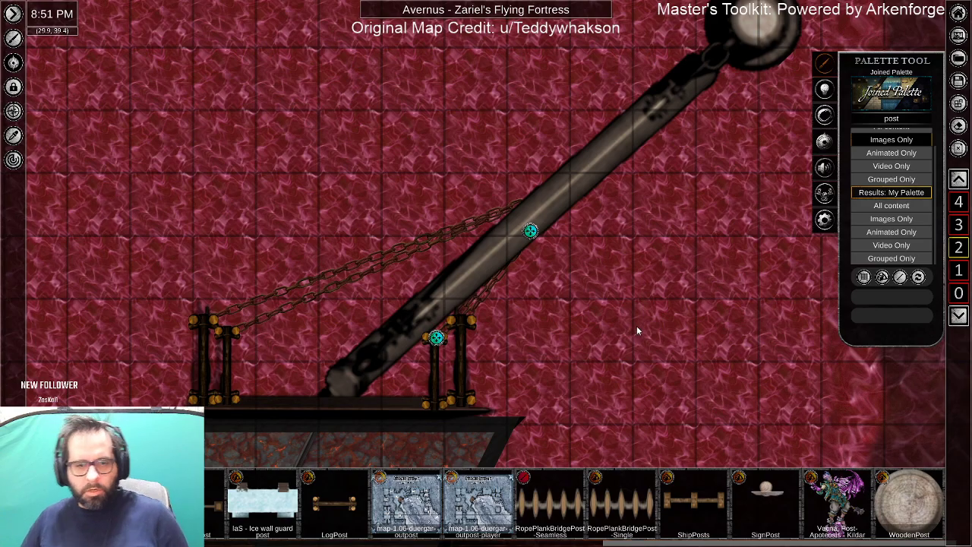
Select the eastern assembly's table, posts and chains without the arm, rotate them parallel to the hull's slanted edge, and move them against it.
scroll(607, 320, "down", 2)
scroll(606, 322, "down", 5)
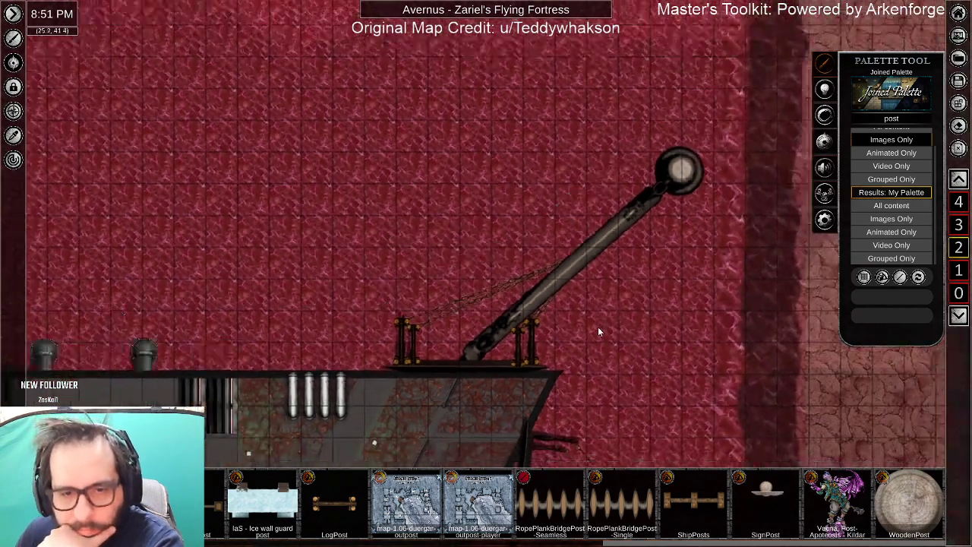
left_click_drag(623, 371, 559, 268)
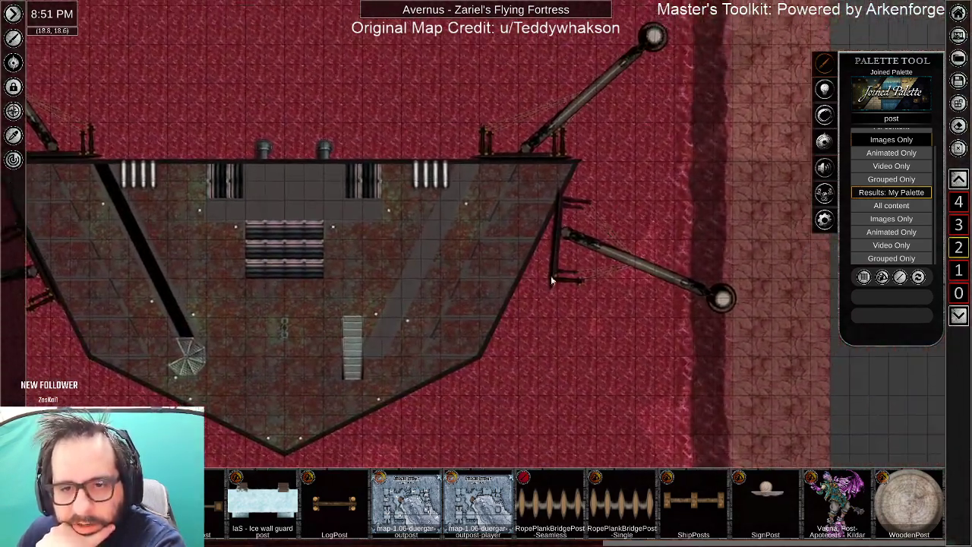
right_click(555, 261)
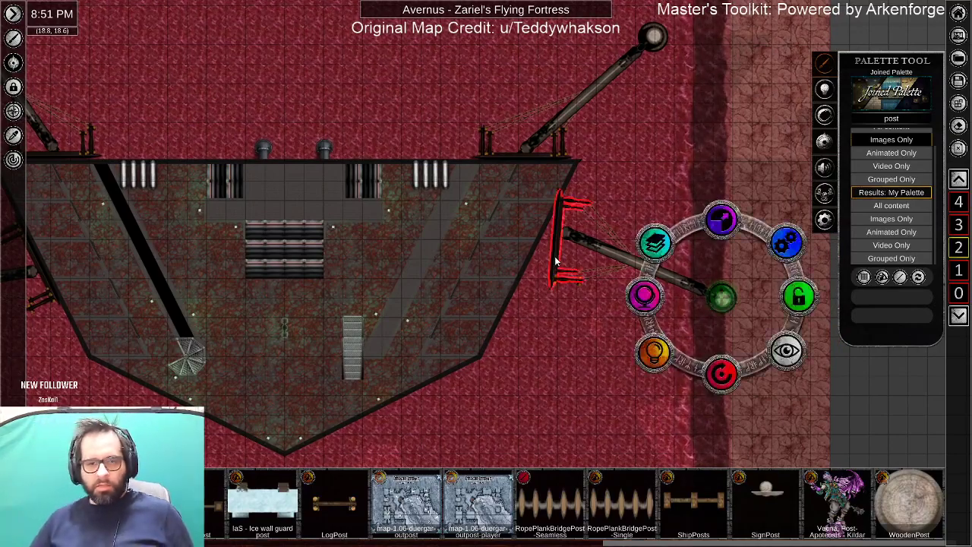
left_click_drag(575, 179, 583, 295)
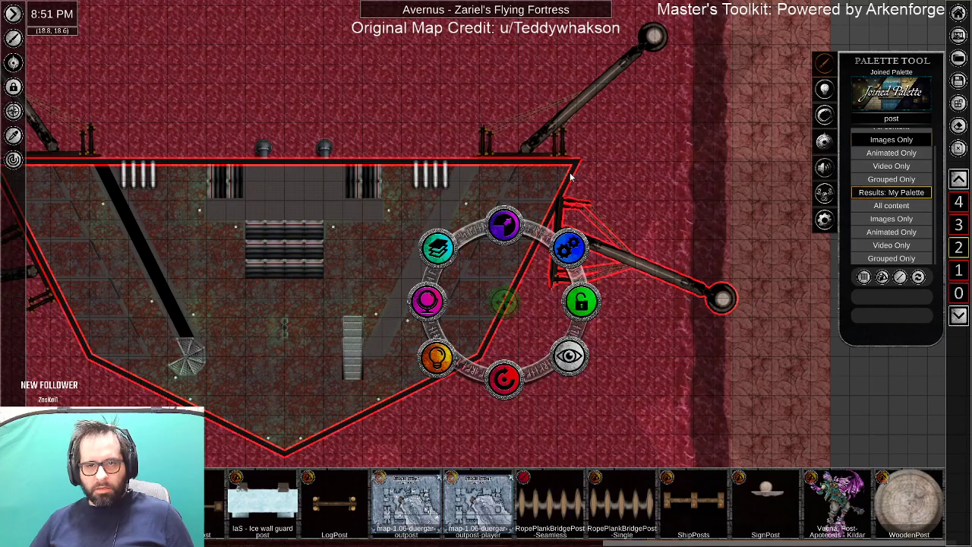
left_click(602, 215)
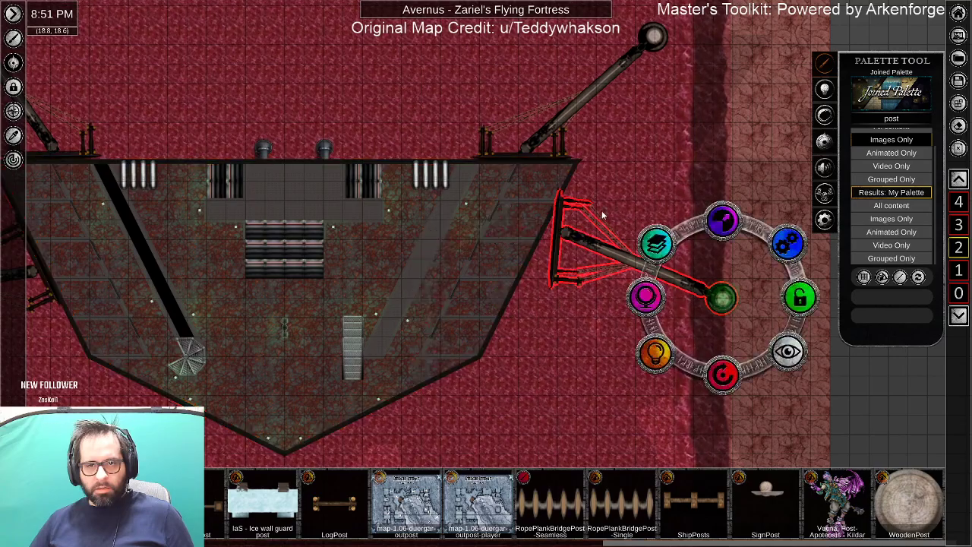
left_click(683, 282)
left_click_drag(725, 299, 634, 262)
left_click_drag(631, 335, 601, 335)
left_click_drag(634, 262, 621, 263)
left_click(600, 281)
Edit the eastern assembly's outer northern chain so its loose end attaches to the outer northern post.
scroll(620, 285, "up", 5)
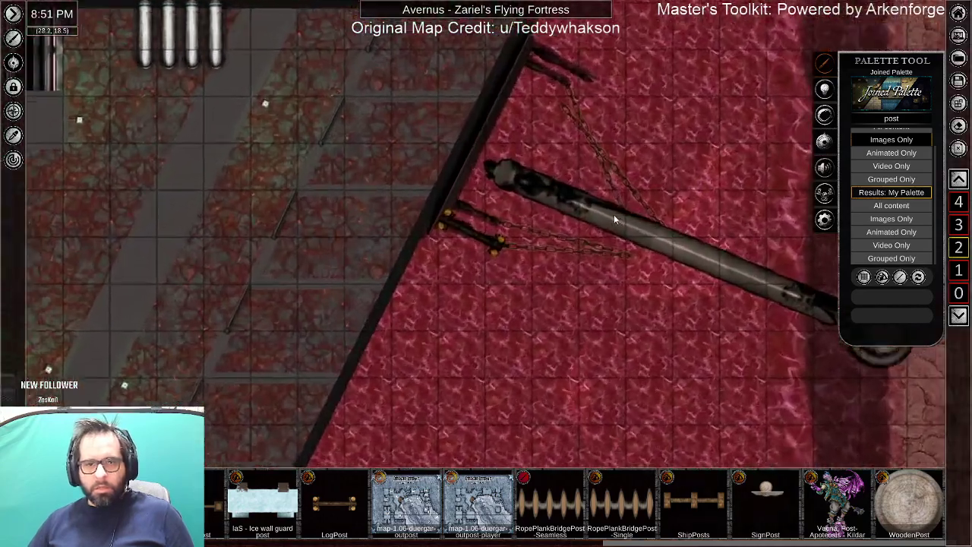
scroll(614, 214, "up", 4)
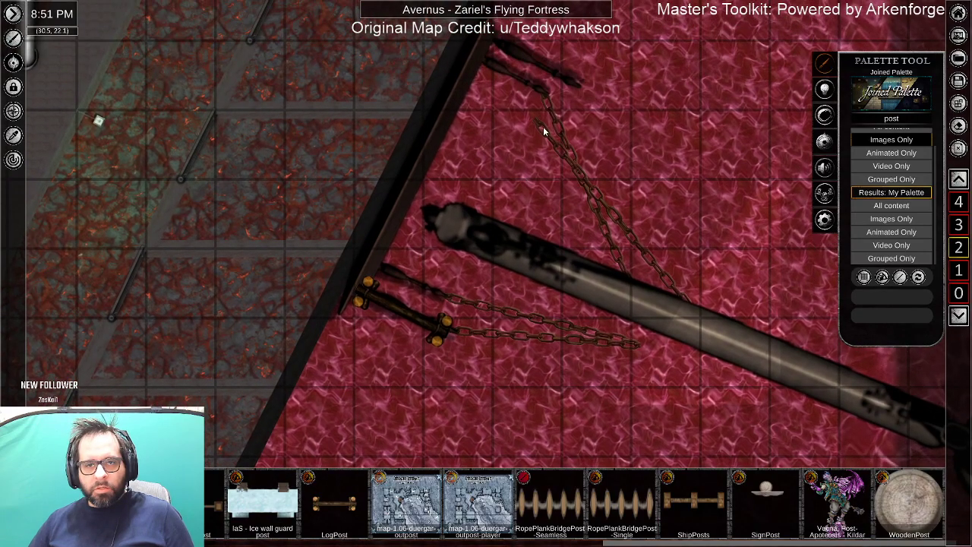
left_click(543, 130)
left_click_drag(764, 293, 444, 187)
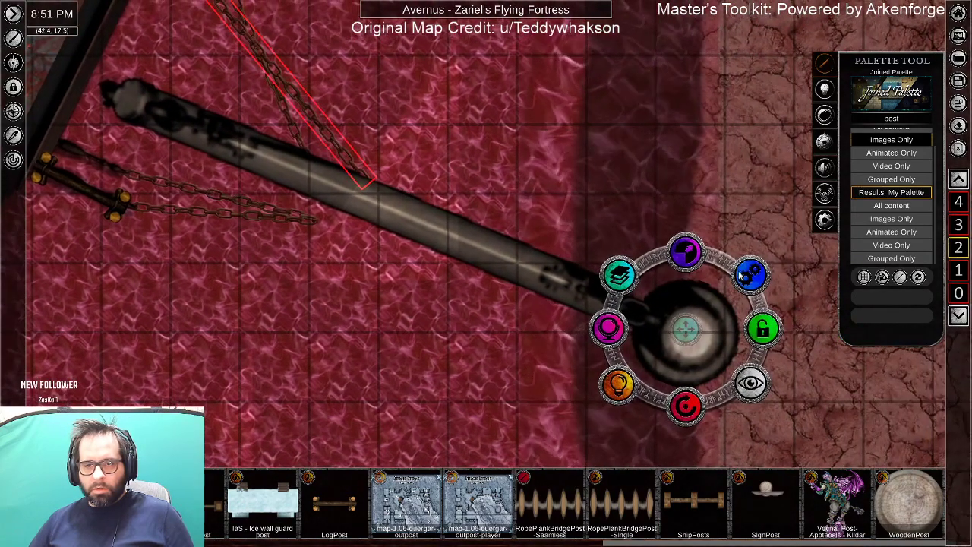
left_click(751, 277)
left_click(694, 398)
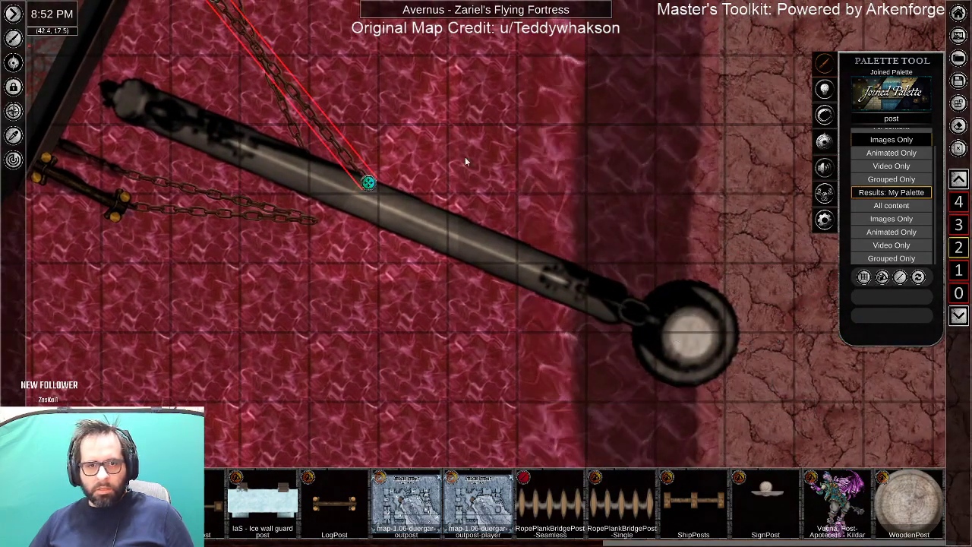
left_click_drag(464, 203, 509, 171)
left_click_drag(739, 379, 397, 80)
Move the eastern arm west until its base sits against the slanted table.
left_click(601, 247)
left_click_drag(609, 250, 574, 251)
left_click_drag(296, 189, 607, 374)
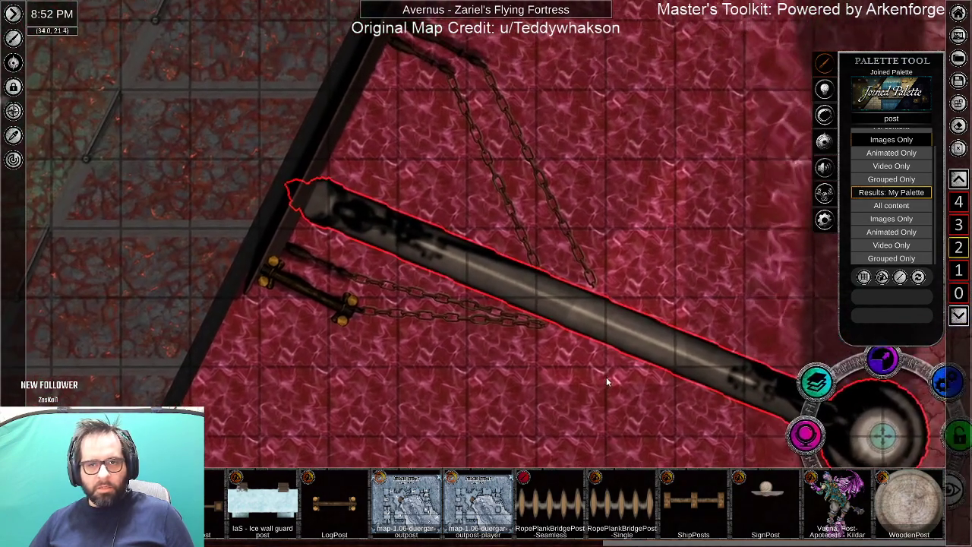
Edit the eastern assembly's two northern chains so their arm-side ends meet at the arm's northern edge.
left_click(582, 268)
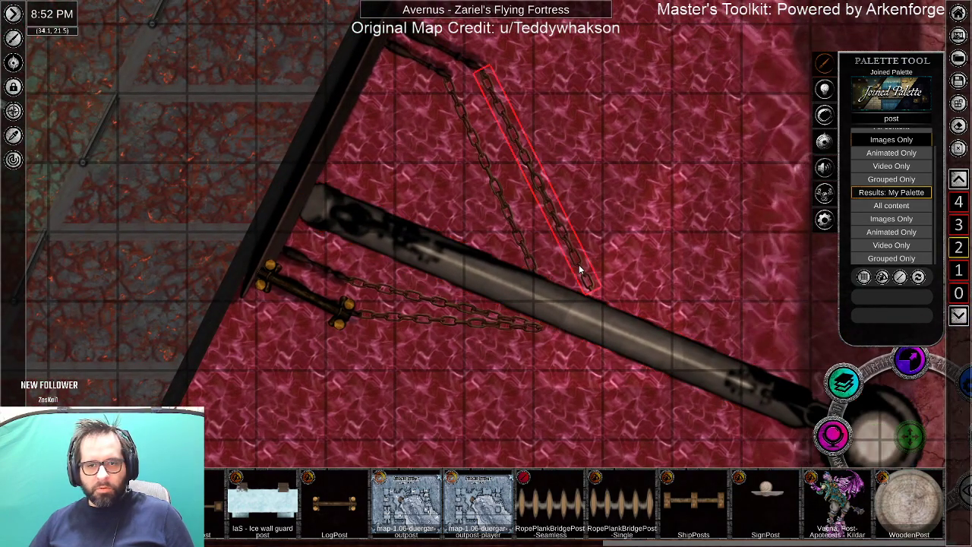
left_click_drag(717, 323, 431, 213)
left_click(680, 286)
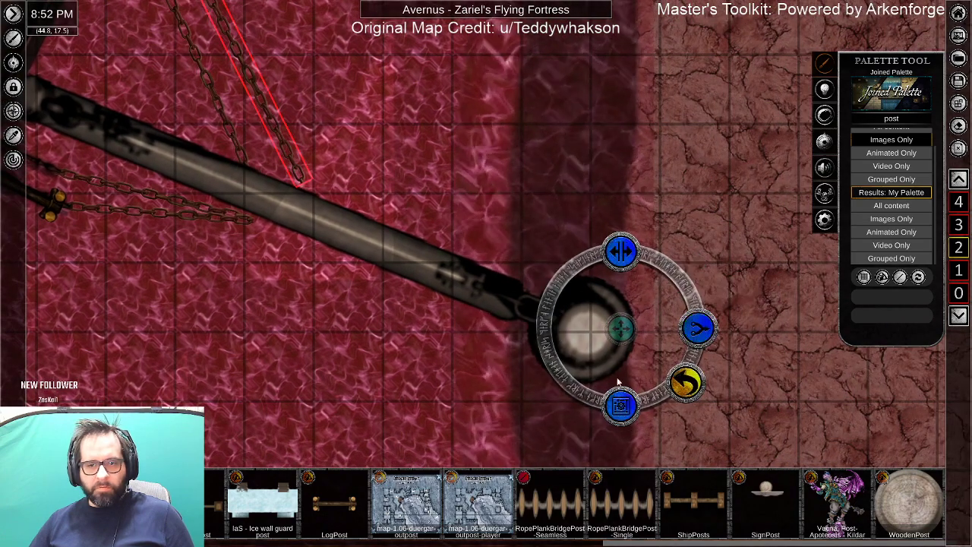
left_click(618, 403)
mouse_move(303, 182)
left_mouse_down()
mouse_move(287, 189)
mouse_move(295, 193)
left_mouse_up()
left_click(250, 202)
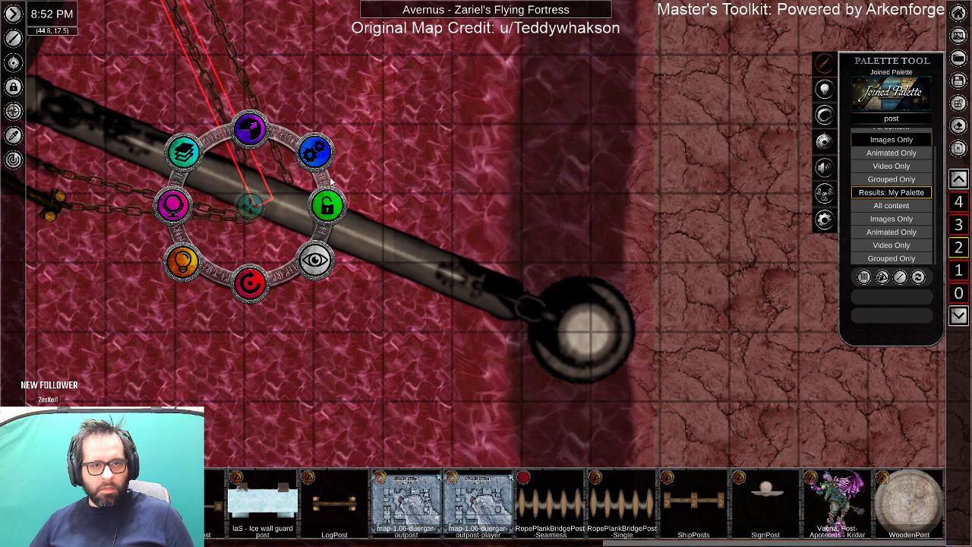
left_click(250, 282)
left_click(249, 282)
left_click_drag(259, 203, 282, 194)
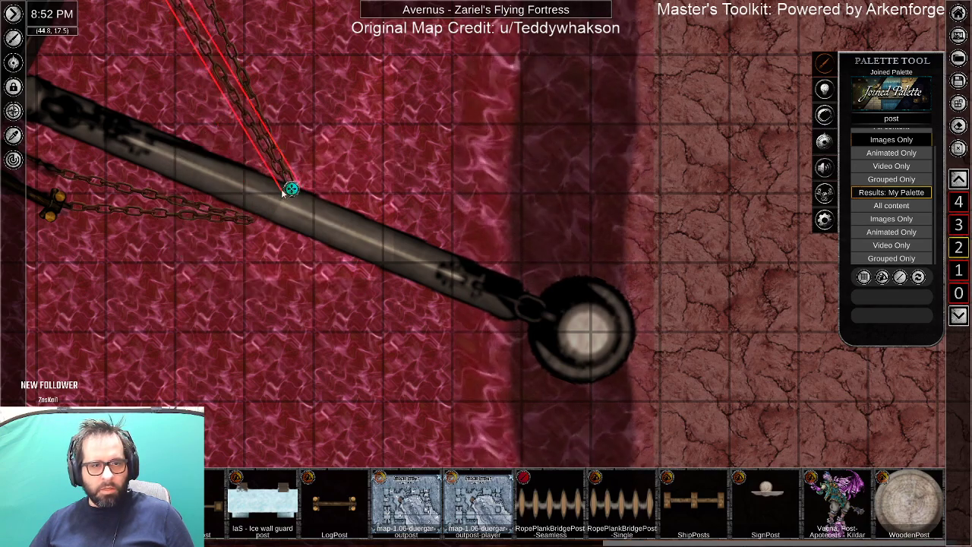
Extend the arm-side ends of the eastern assembly's two southern chains onto the arm.
left_click(133, 195)
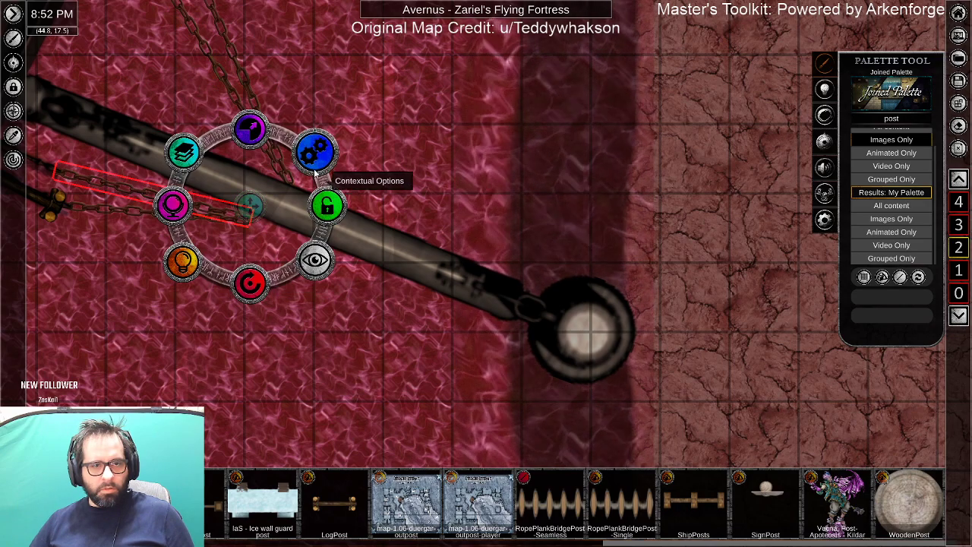
left_click(327, 205)
left_click(249, 282)
left_click_drag(259, 218, 284, 224)
left_click(152, 212)
left_click(321, 158)
left_click(250, 281)
left_click_drag(254, 221, 280, 223)
Place bright log posts over the eastern assembly's darkened southern post and its outer northern post, parallel to the existing ones.
left_click_drag(469, 313, 786, 373)
left_click(442, 331)
scroll(444, 328, "down", 1)
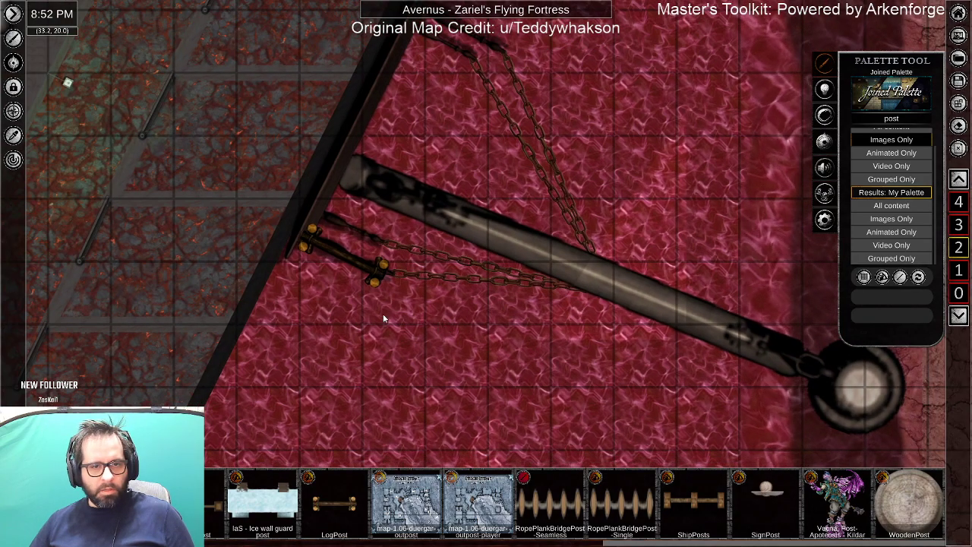
scroll(354, 319, "down", 2)
scroll(349, 314, "down", 2)
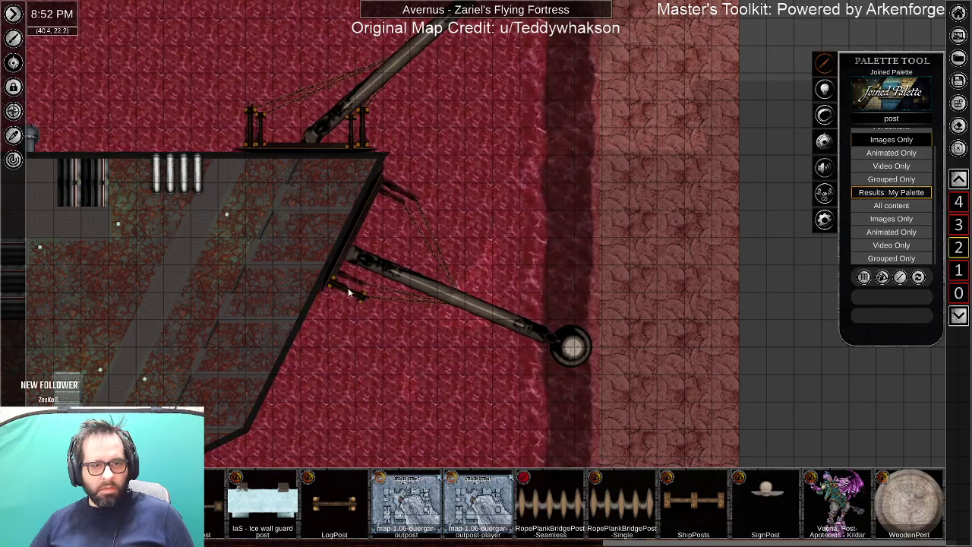
right_click(348, 290)
scroll(404, 295, "up", 2)
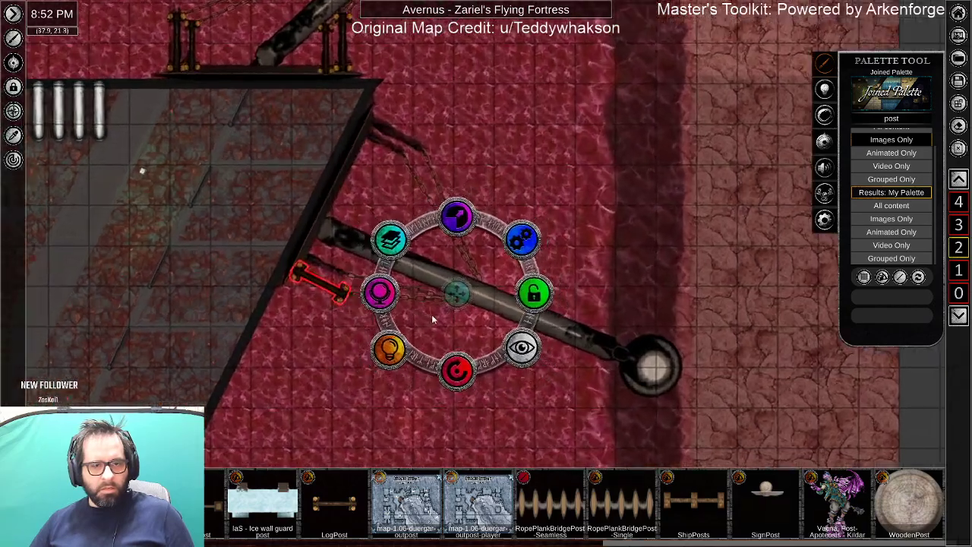
left_click_drag(465, 293, 549, 119)
left_click(309, 14)
left_click_drag(441, 97, 470, 312)
left_click_drag(181, 111, 381, 325)
left_click_drag(574, 329, 571, 133)
left_click_drag(389, 206, 239, 50)
left_click_drag(385, 130, 514, 185)
left_click_drag(219, 89, 339, 177)
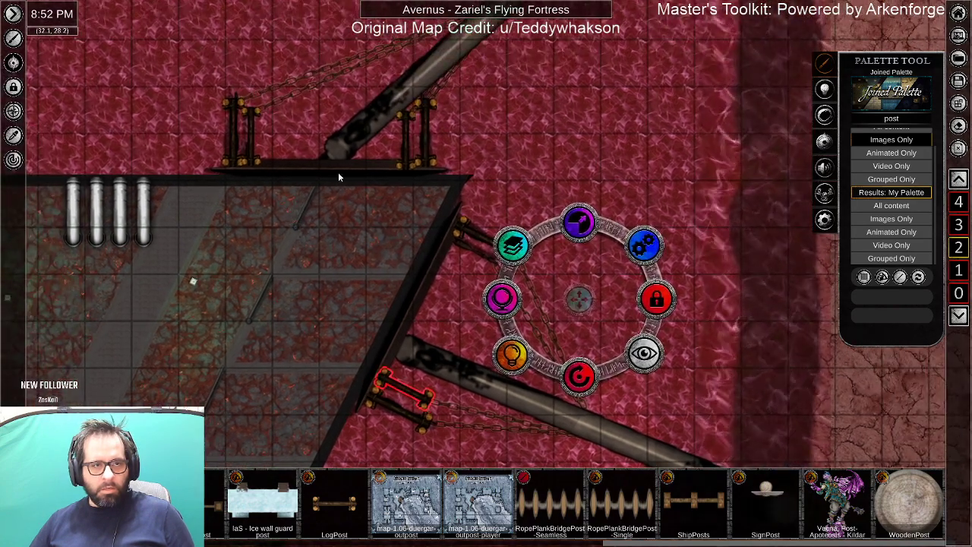
Place another angled log post over the darkened inner northern post of the eastern assembly.
left_click(404, 142)
left_click_drag(253, 29, 467, 228)
left_click_drag(463, 307, 309, 225)
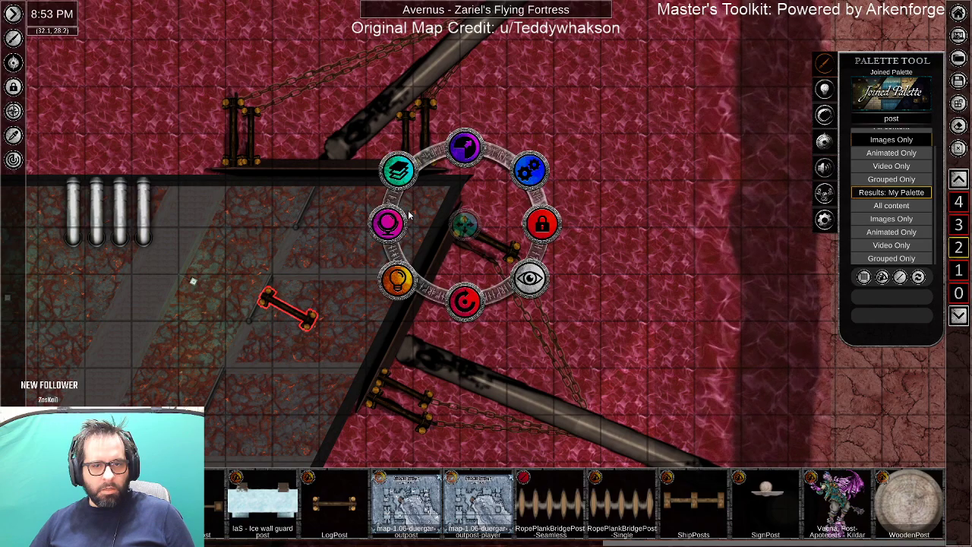
left_click_drag(464, 224, 644, 169)
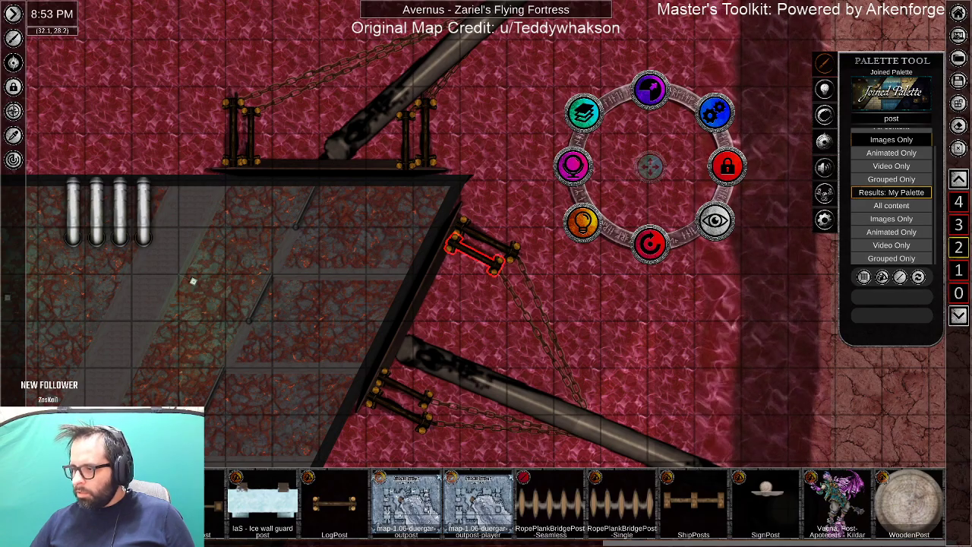
Delete the stray chain lying on the bank southwest of the western arm.
left_click(292, 354)
scroll(279, 354, "down", 5)
left_click_drag(188, 352, 447, 230)
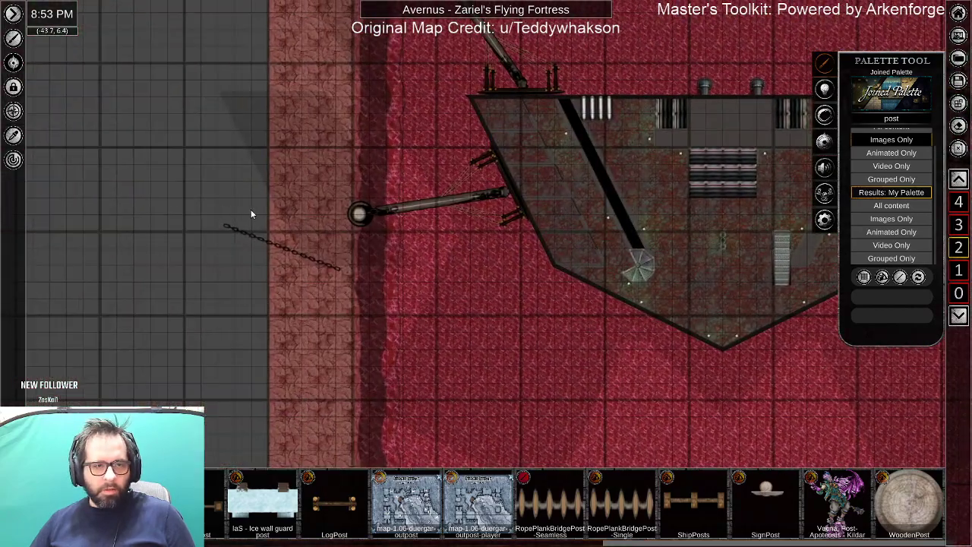
left_click(208, 275)
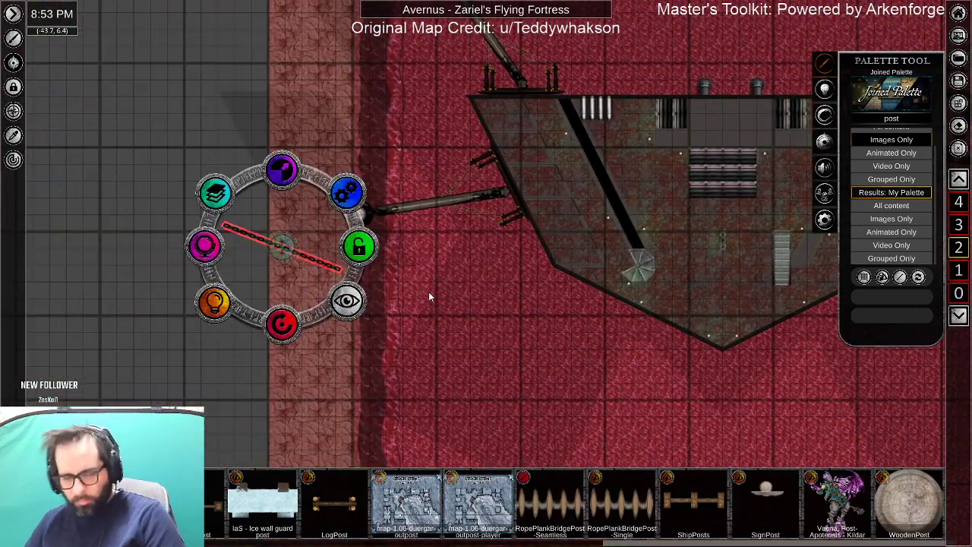
key("Delete")
Search the palette's images for "dock" and place the [VM] Dock 01 object west of the hull.
left_click_drag(412, 163, 453, 304)
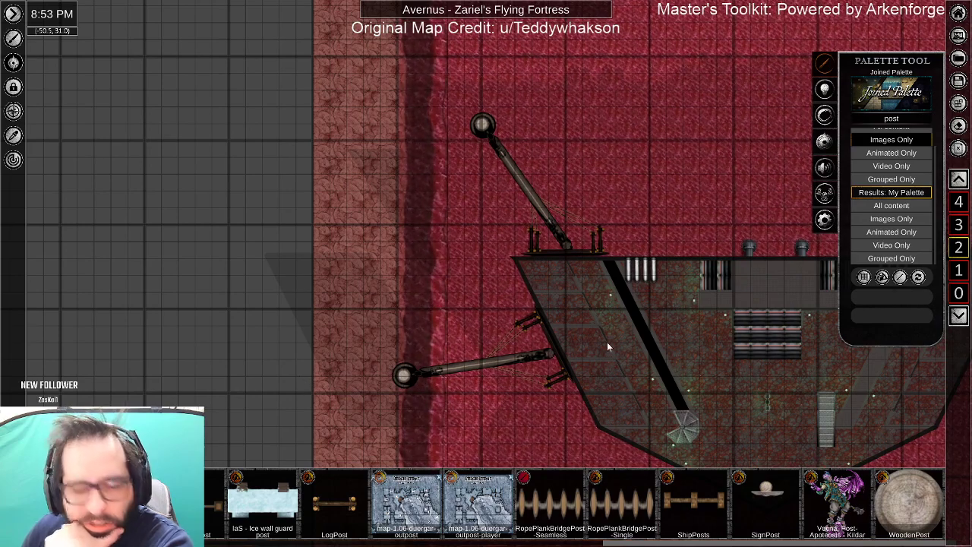
left_click_drag(767, 179, 582, 110)
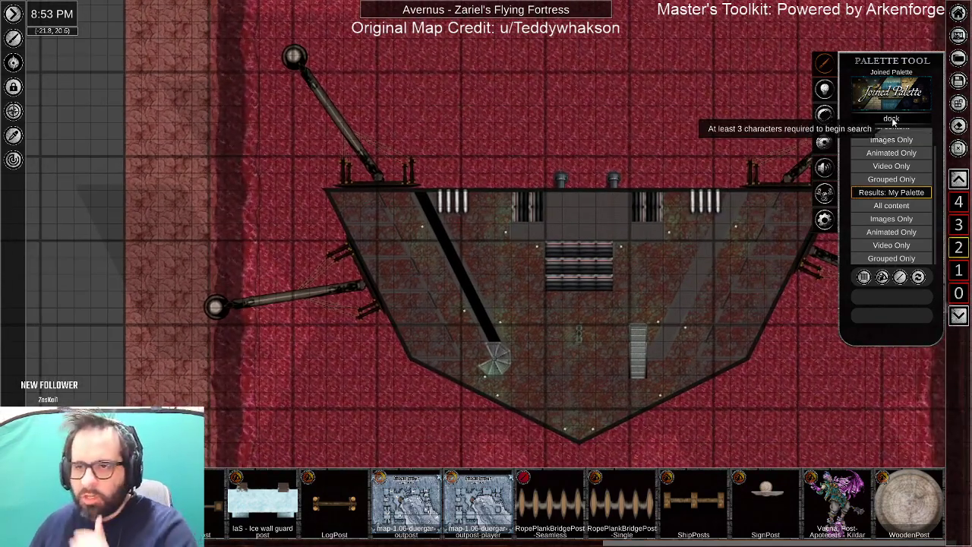
left_click(892, 141)
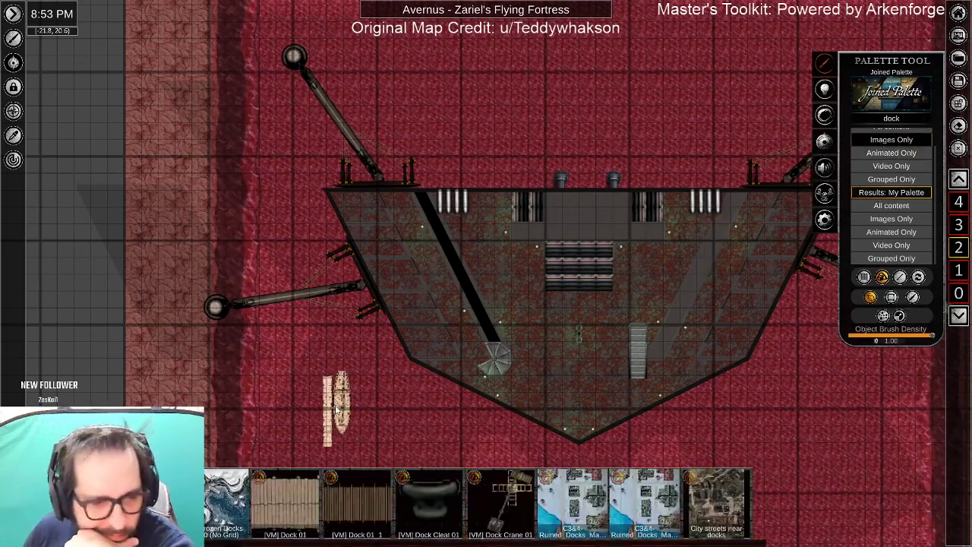
right_click(331, 410)
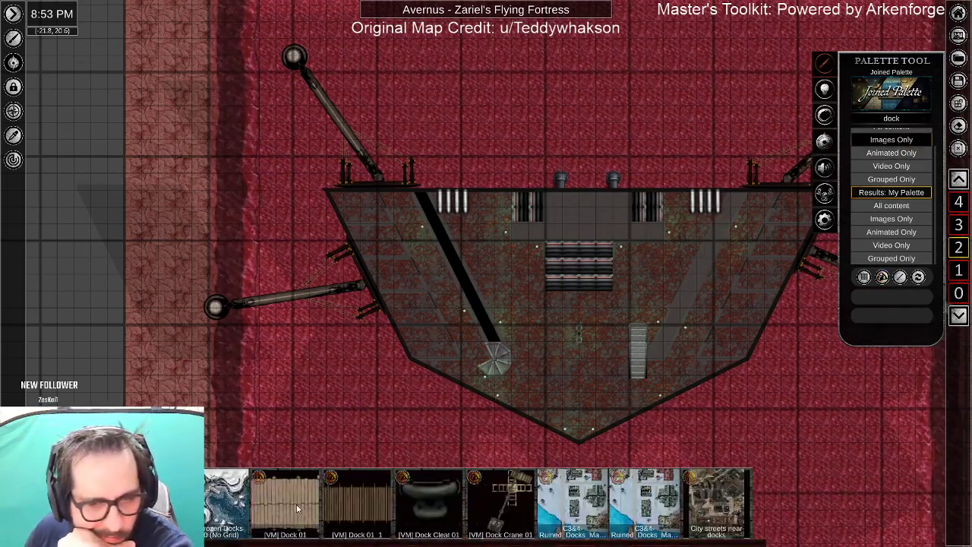
left_click(287, 469)
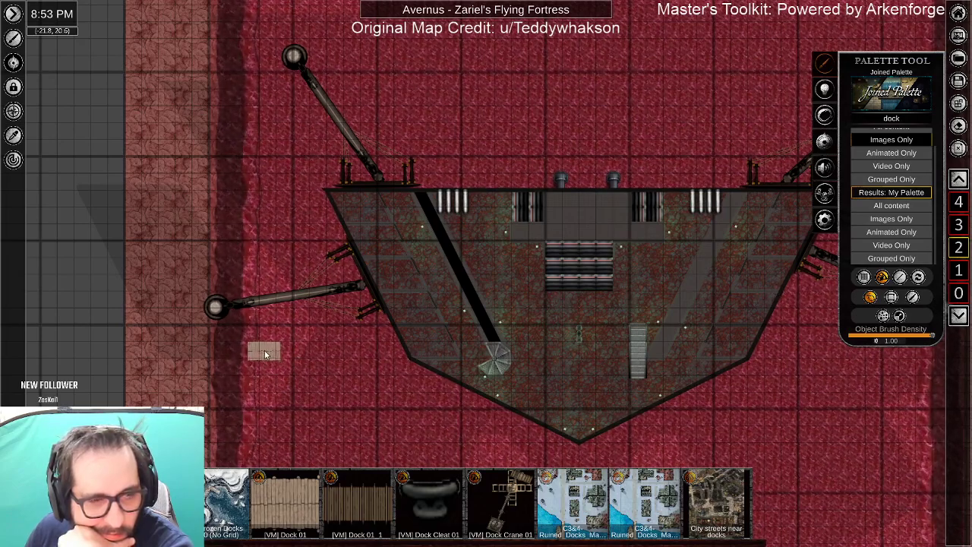
left_click(287, 240)
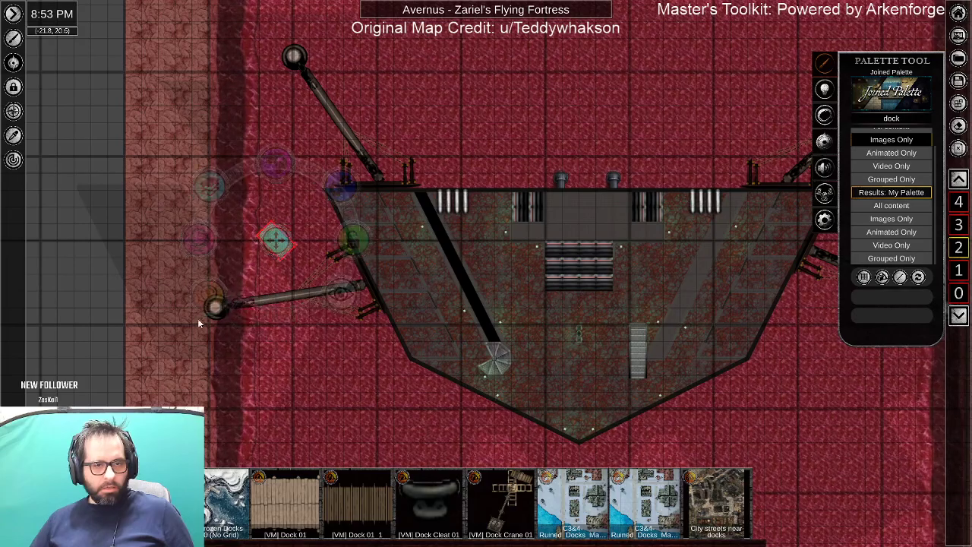
Rotate the dock so it runs north to south, enlarge it, and position it over the western bank beside the hull.
left_click_drag(278, 174, 277, 196)
left_click_drag(276, 240, 263, 101)
left_click_drag(250, 55, 313, 78)
left_click_drag(318, 173, 289, 391)
left_click_drag(289, 392, 307, 237)
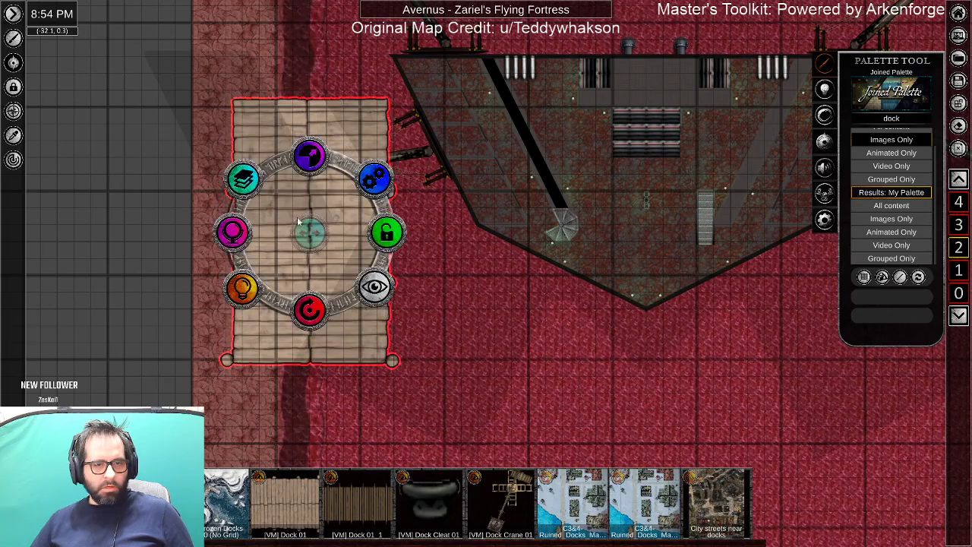
Send the dock beneath the western mechanical arm in the layer order.
left_click(245, 180)
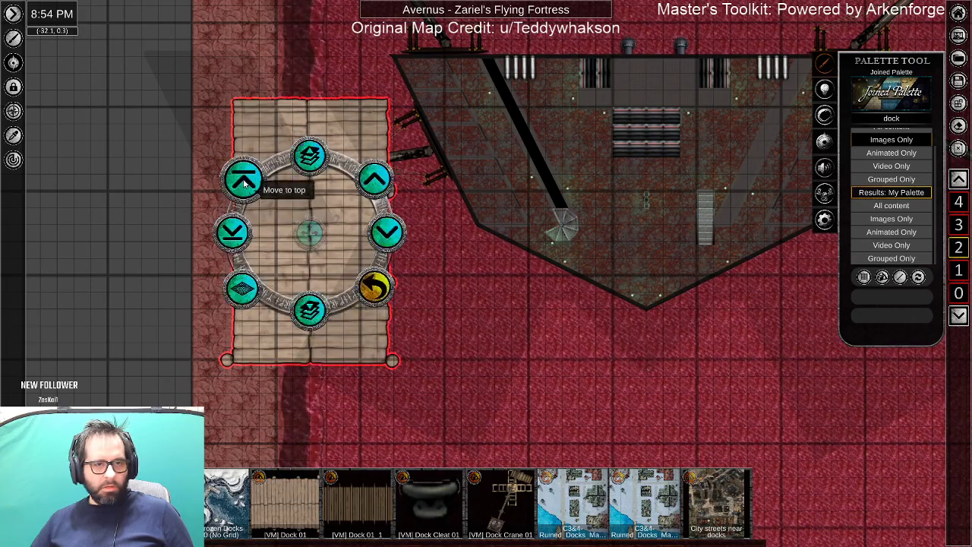
left_click_drag(428, 239, 424, 303)
left_click(423, 303)
left_click(302, 329)
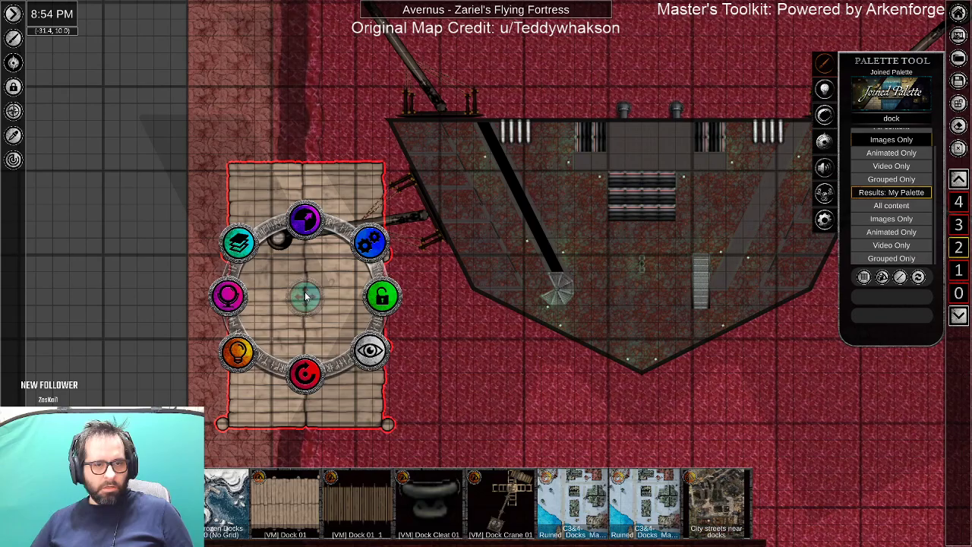
Duplicate the dock directly north of the first piece and send the copy beneath the northwest arm.
left_click_drag(305, 296, 304, 40)
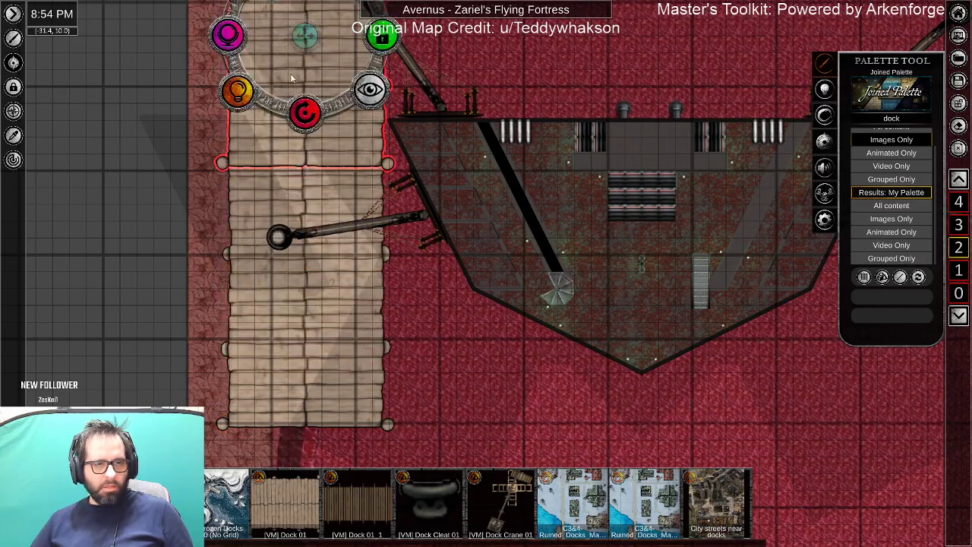
left_click_drag(327, 98, 334, 227)
left_click(247, 114)
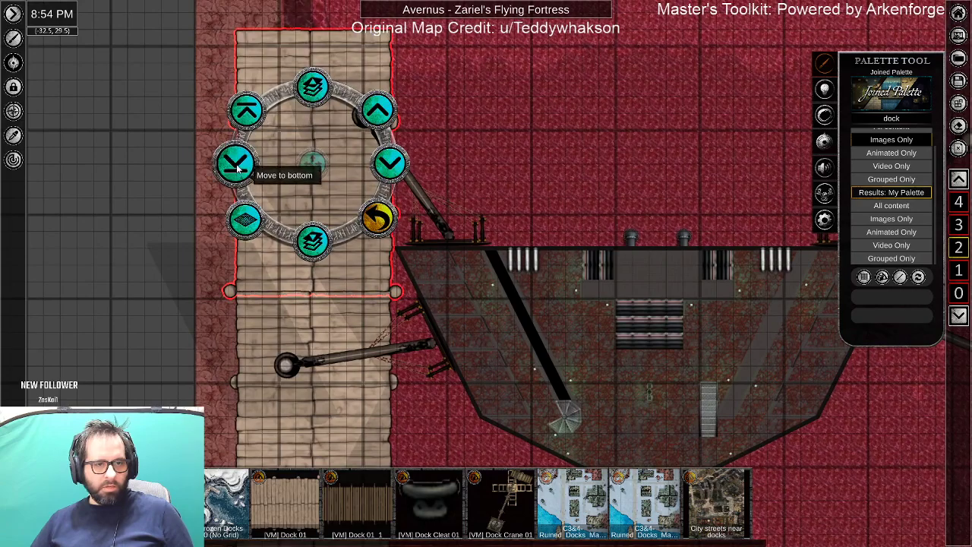
Select both dock pieces, desaturate them to grey, and lower their brightness to about 47.
left_click(335, 351)
left_click(269, 251)
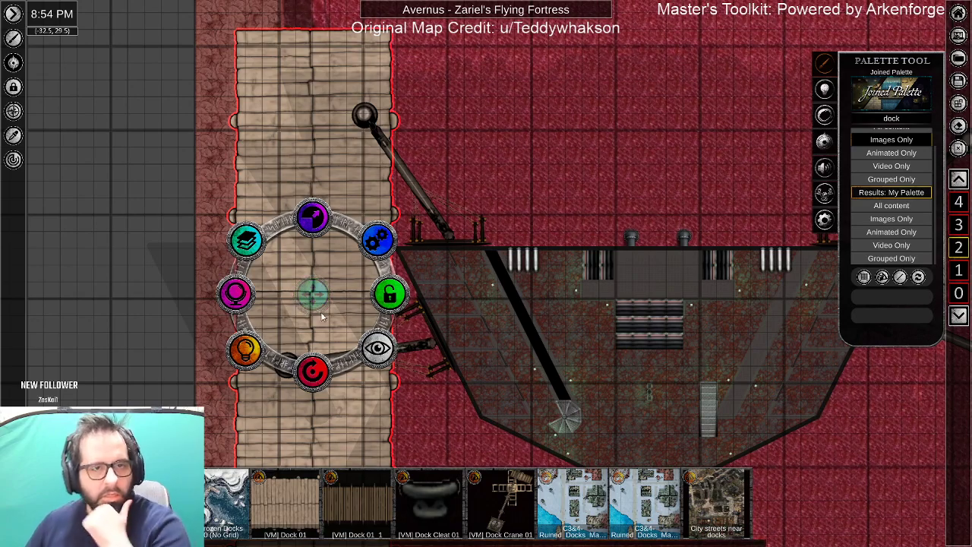
left_click(235, 292)
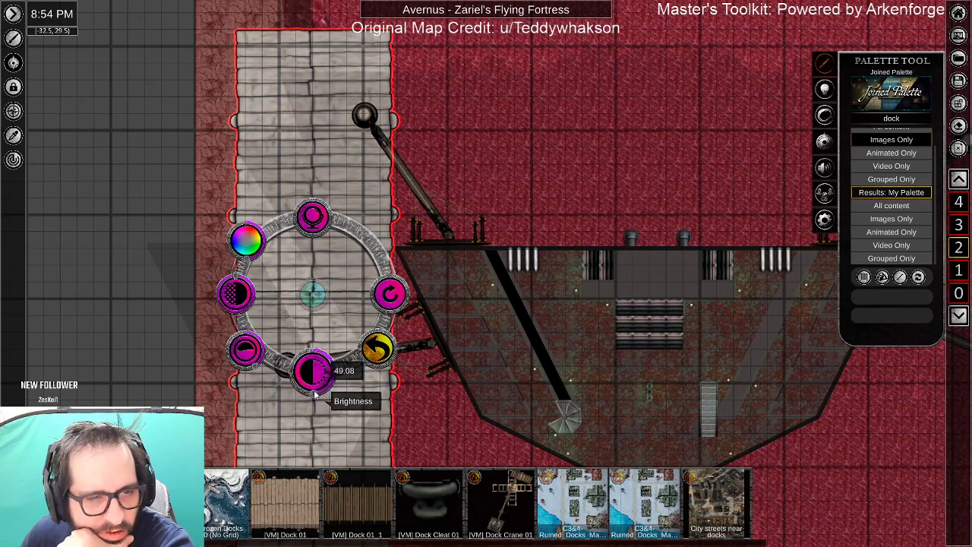
left_click_drag(315, 393, 317, 393)
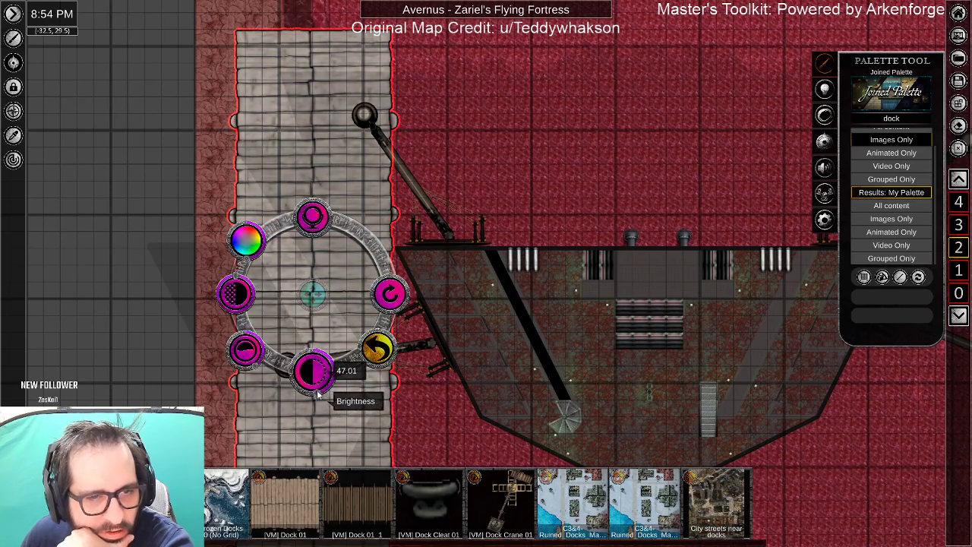
left_click(361, 344)
left_click(250, 240)
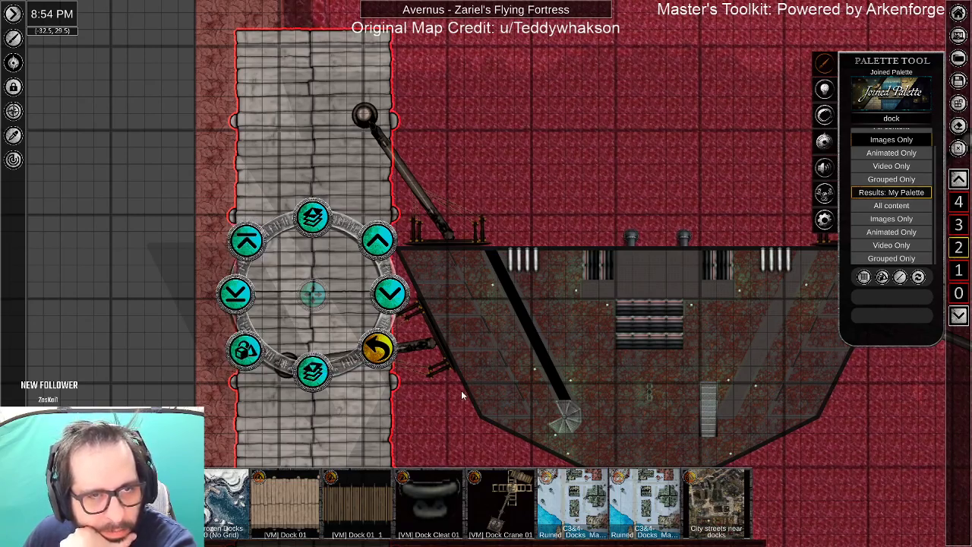
Deselect the dock pieces, search the palette for "rust", and look through the resulting assets for a suitable metal piece.
scroll(444, 378, "down", 2)
scroll(489, 387, "down", 1)
left_click_drag(555, 390, 501, 344)
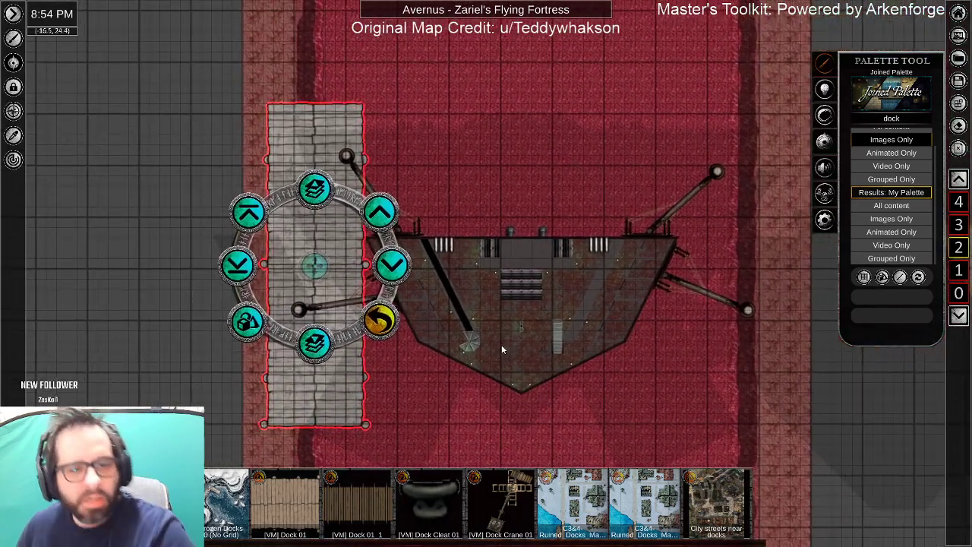
left_click(317, 267)
double_click(895, 119)
type("nu")
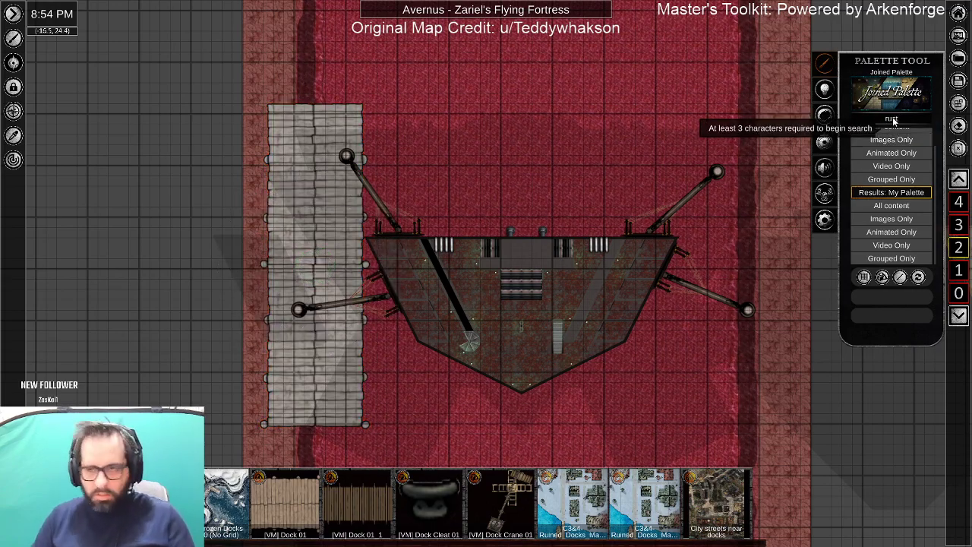
type("st")
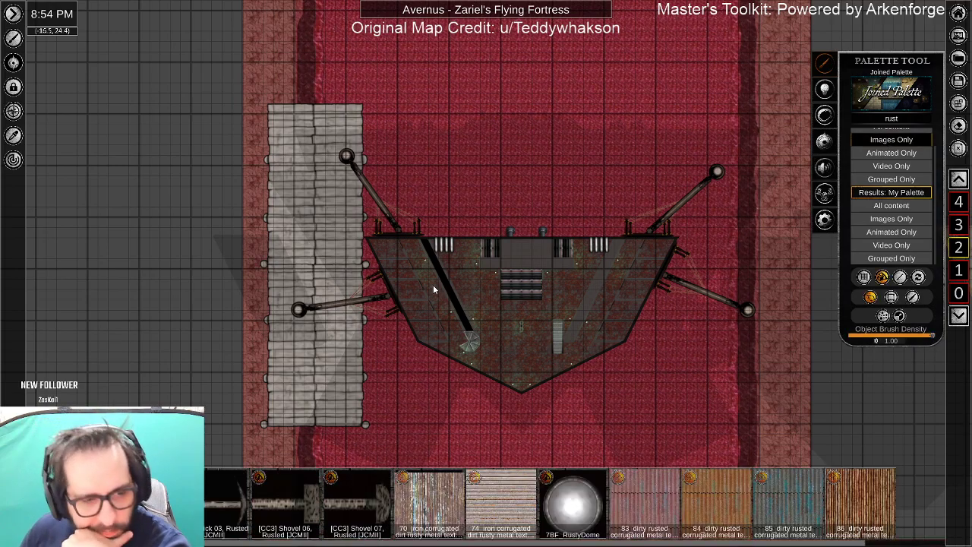
scroll(447, 517, "down", 3)
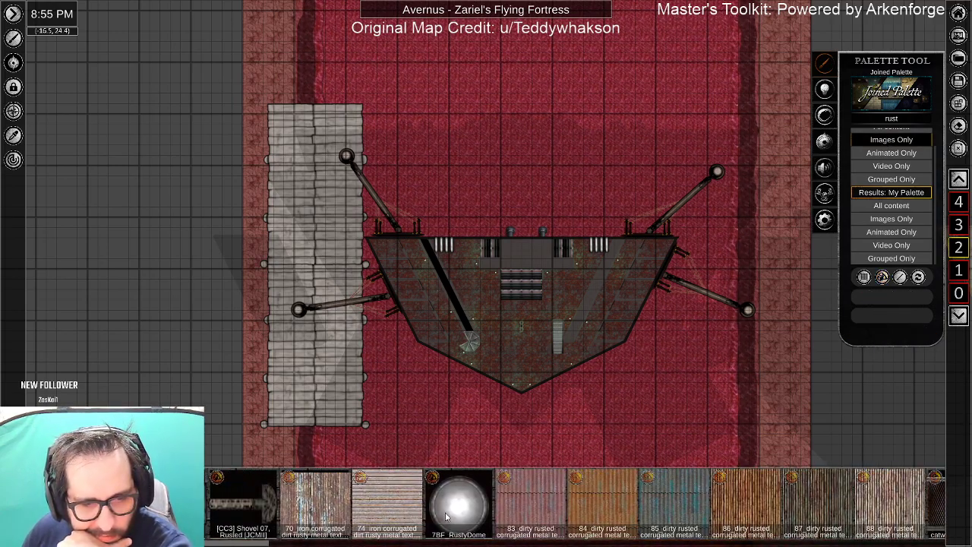
scroll(447, 517, "down", 6)
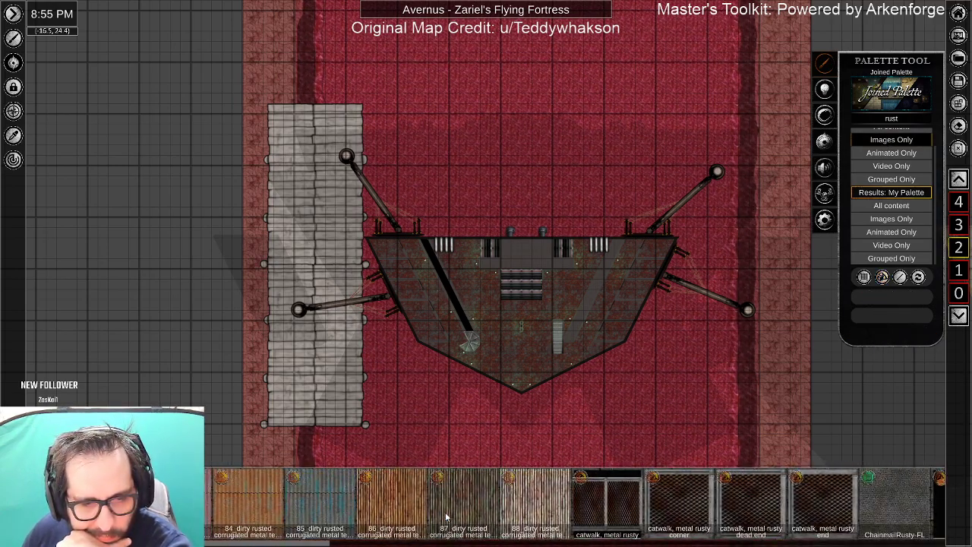
scroll(447, 517, "down", 6)
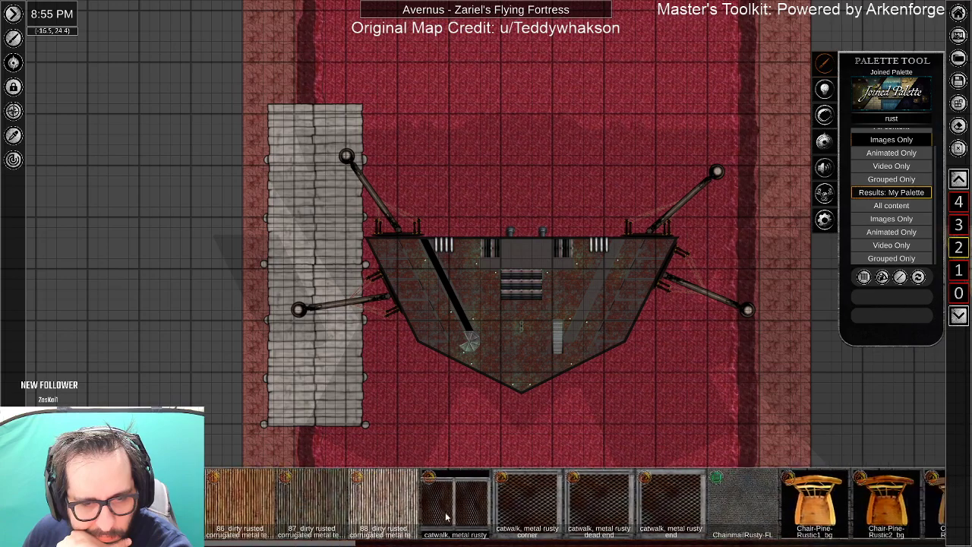
scroll(446, 516, "down", 6)
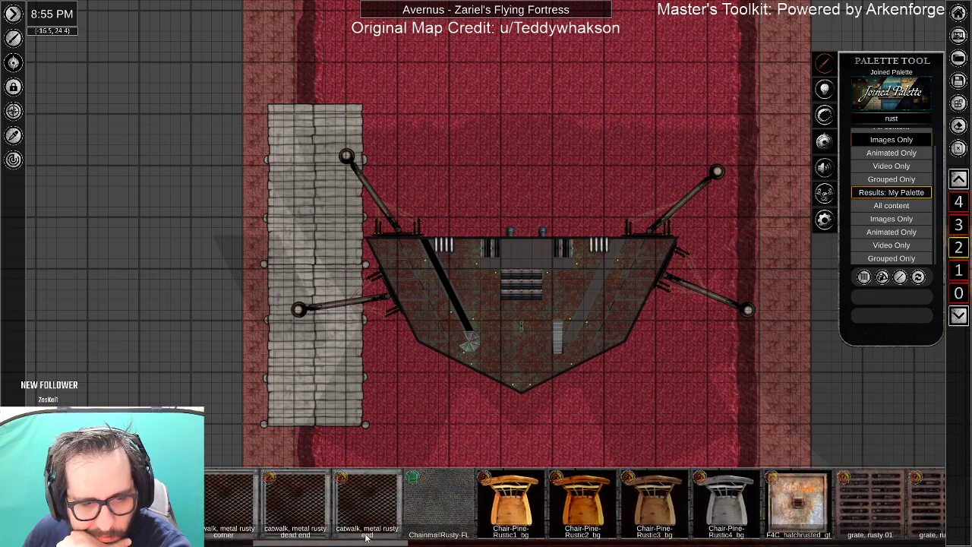
left_click_drag(363, 544, 333, 544)
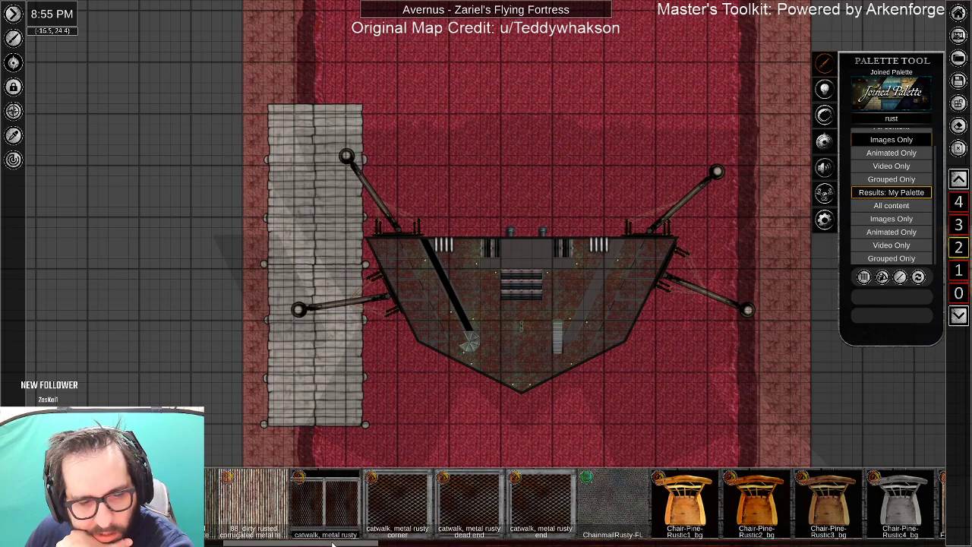
left_click_drag(332, 542, 737, 544)
left_click_drag(619, 543, 699, 543)
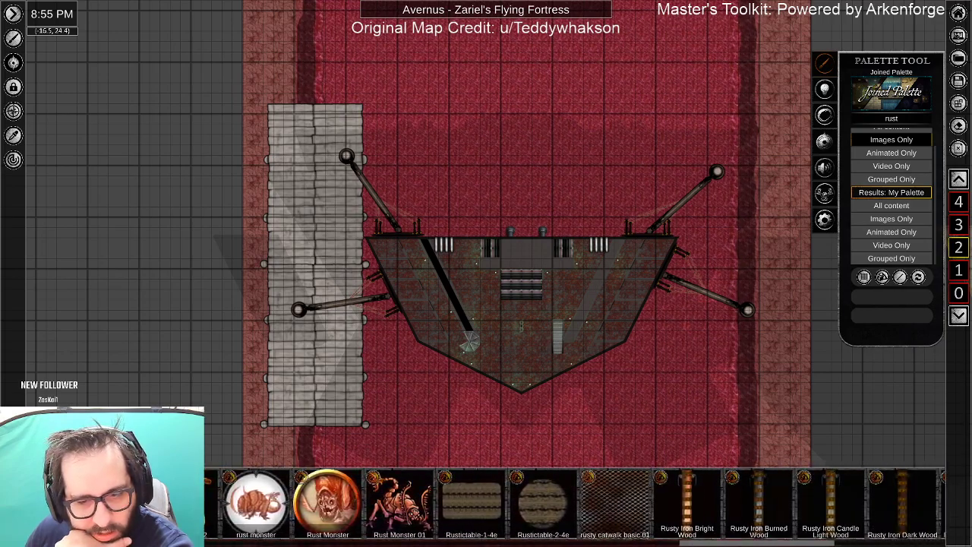
left_click_drag(789, 542, 677, 542)
left_click_drag(865, 542, 877, 542)
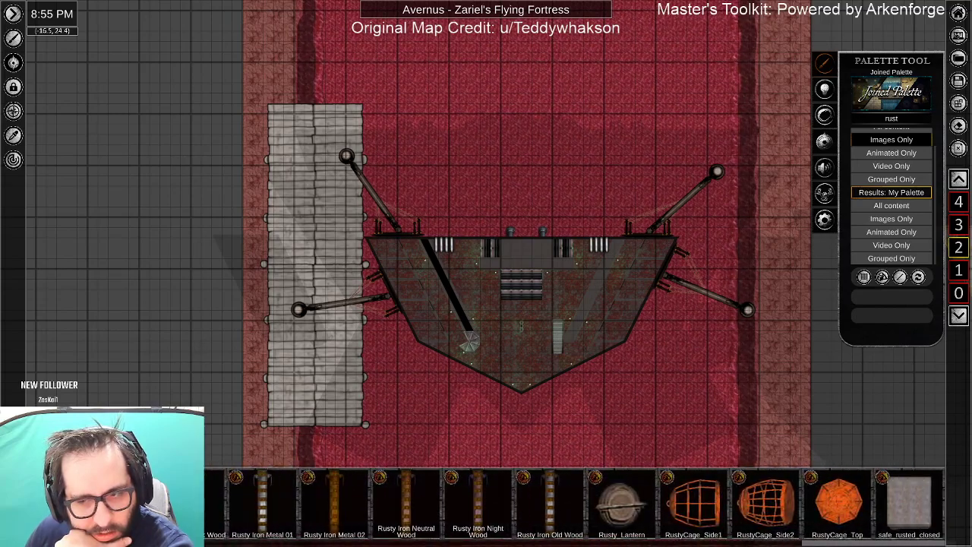
Search the palette for "catwalk" and bring the catwalk support grid assets into view.
left_click(897, 120)
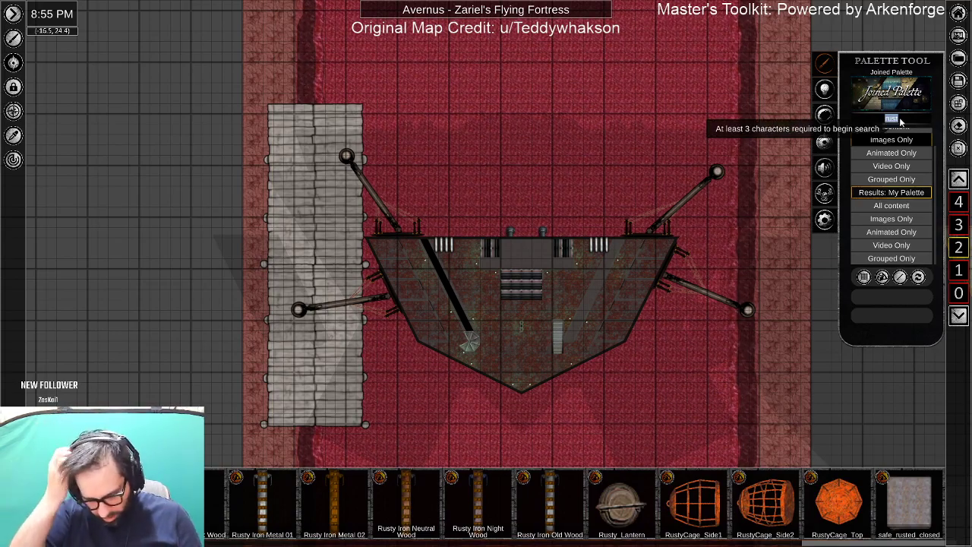
type("catwa")
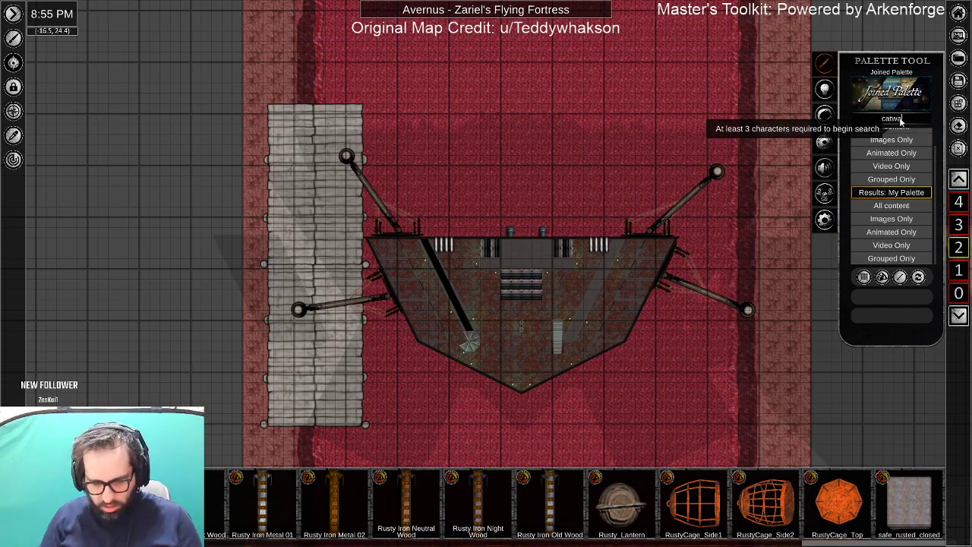
type("lk")
key("Return")
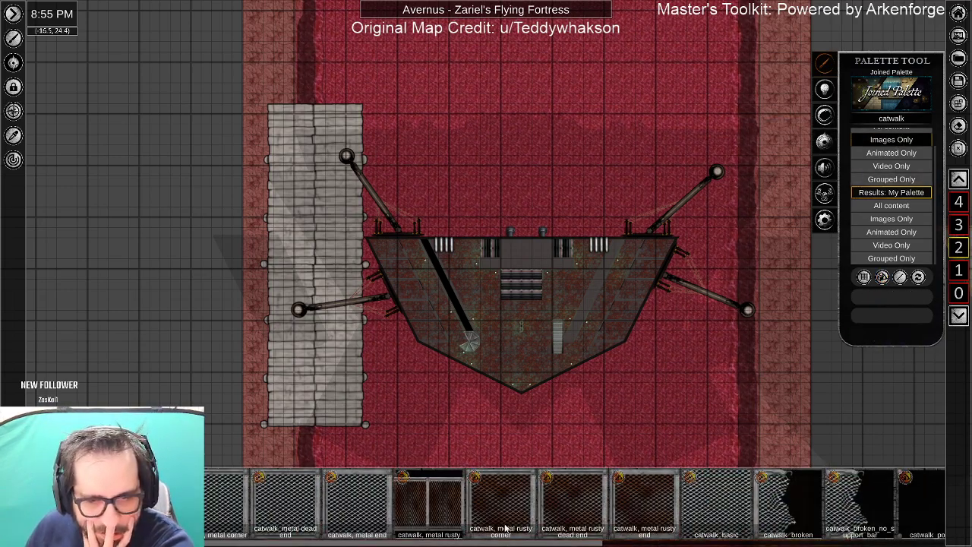
scroll(506, 528, "down", 4)
scroll(506, 528, "down", 4)
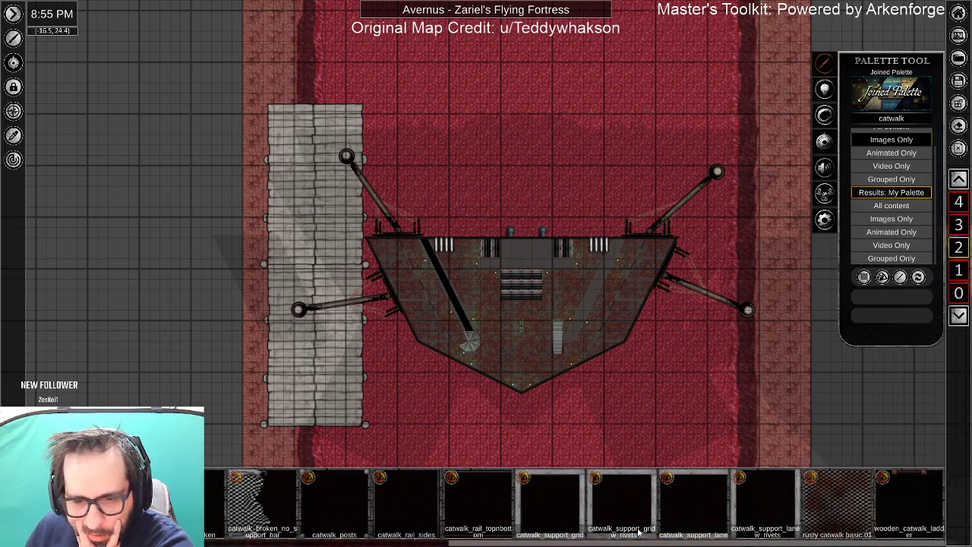
Try to cover both dock pieces with a tiled rectangle of the riveted catwalk support grid, and delete the overlay.
left_click(611, 499)
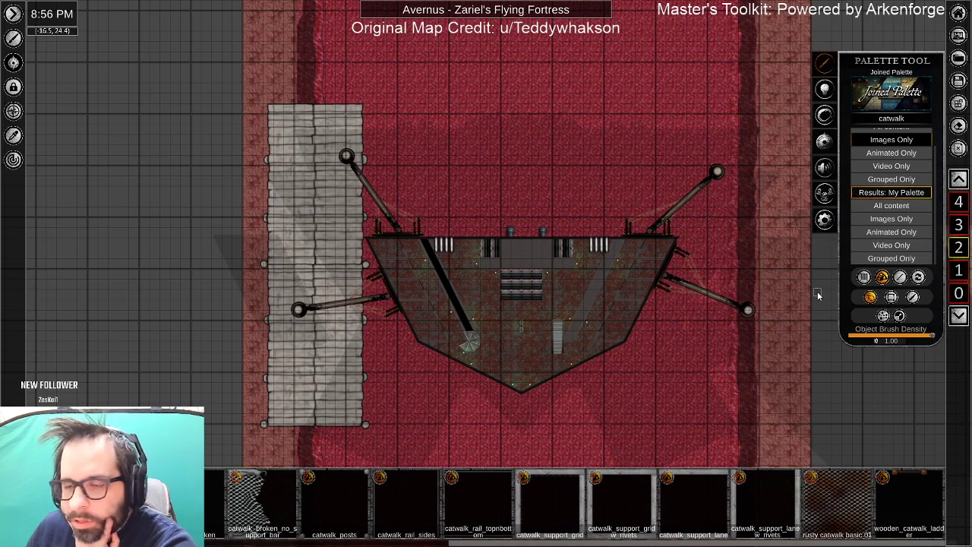
left_click(863, 277)
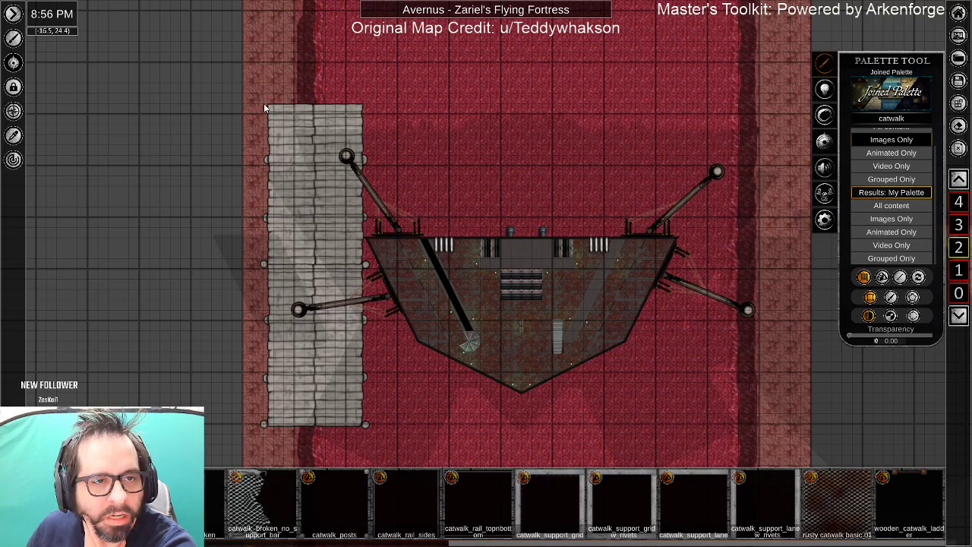
scroll(265, 108, "up", 3)
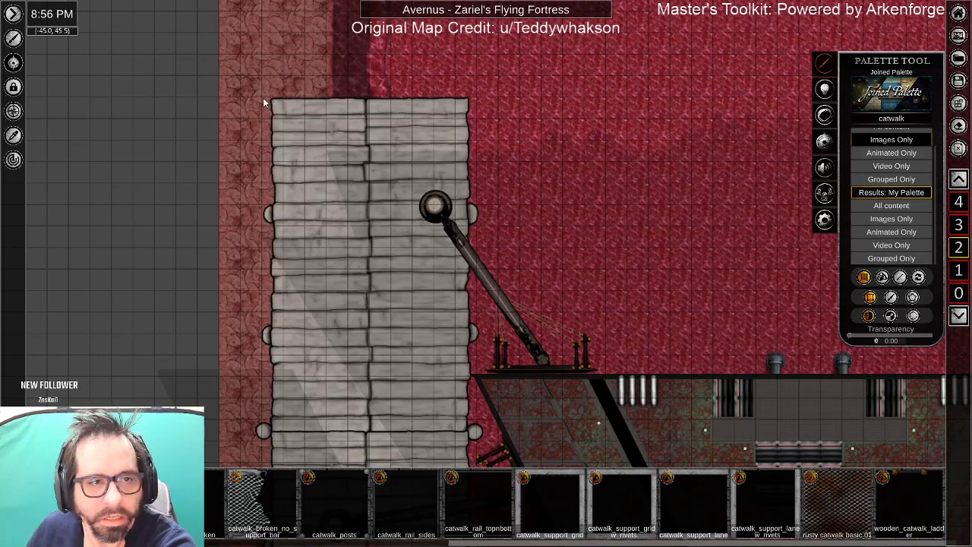
left_click_drag(263, 100, 466, 325)
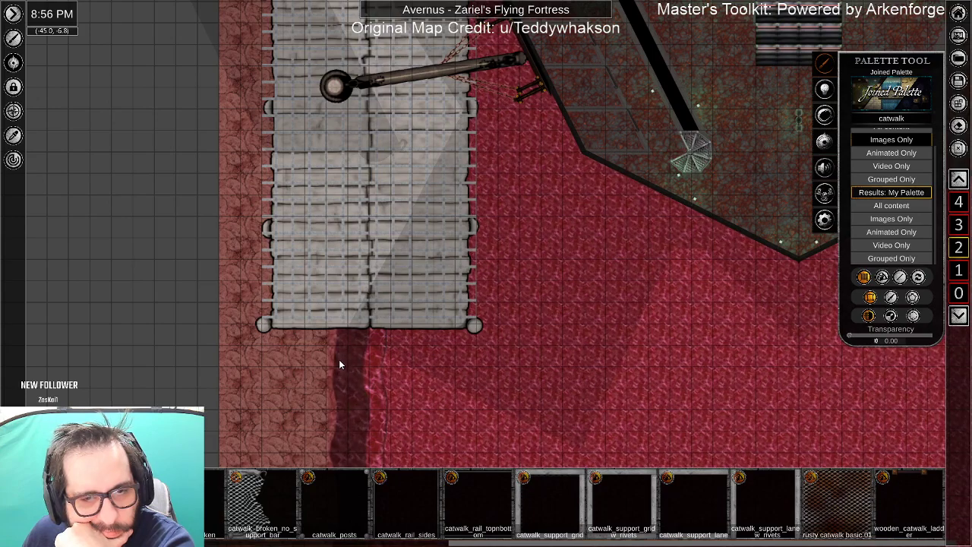
left_click(410, 217)
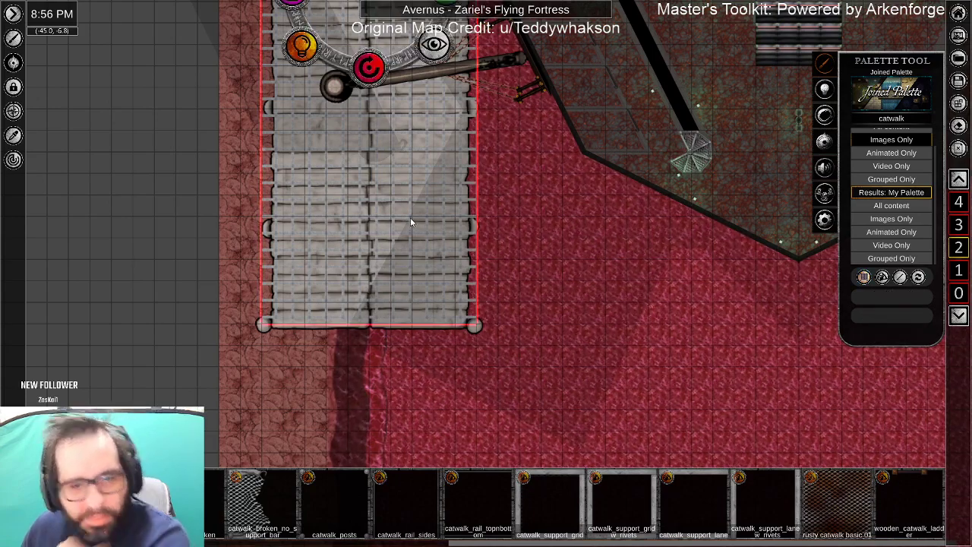
key("Delete")
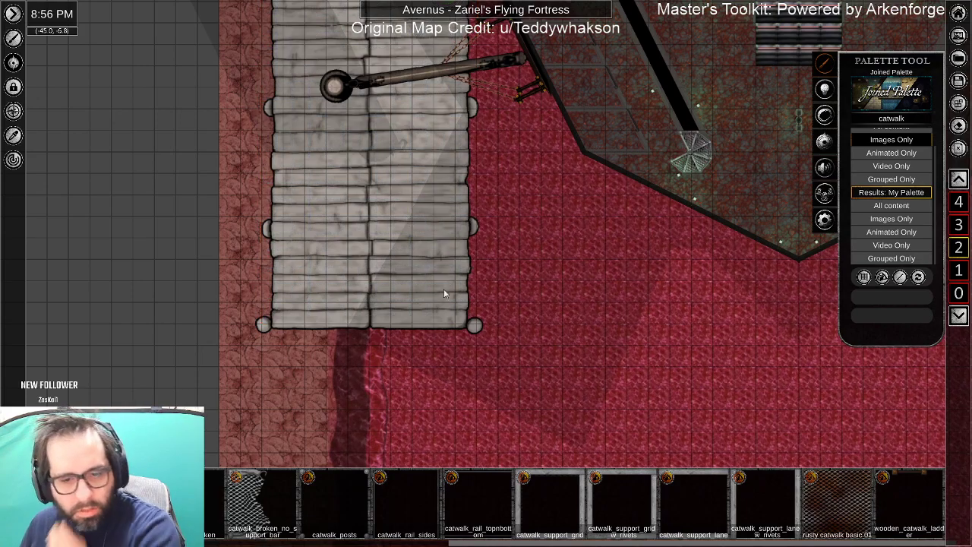
Try placing and enlarging a single plain catwalk_support_grid piece at the dock's northwest corner, and delete it.
left_click(550, 509)
left_click_drag(310, 99, 502, 460)
left_click_drag(461, 112, 490, 271)
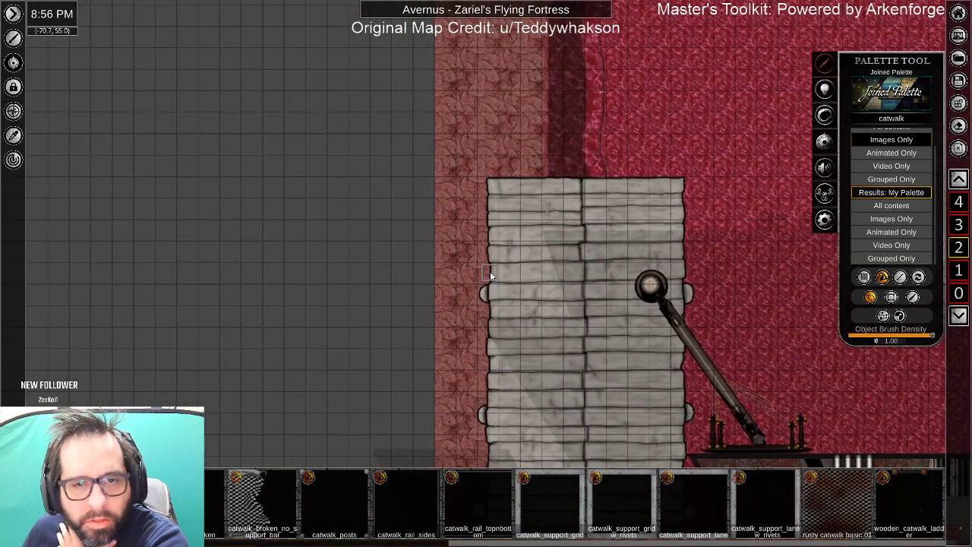
right_click(489, 187)
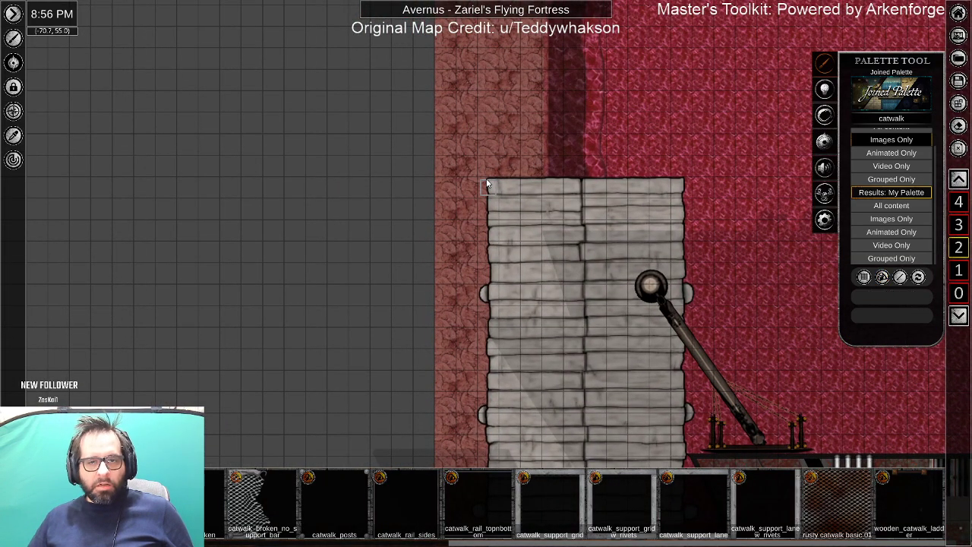
left_click(487, 181)
scroll(501, 201, "up", 3)
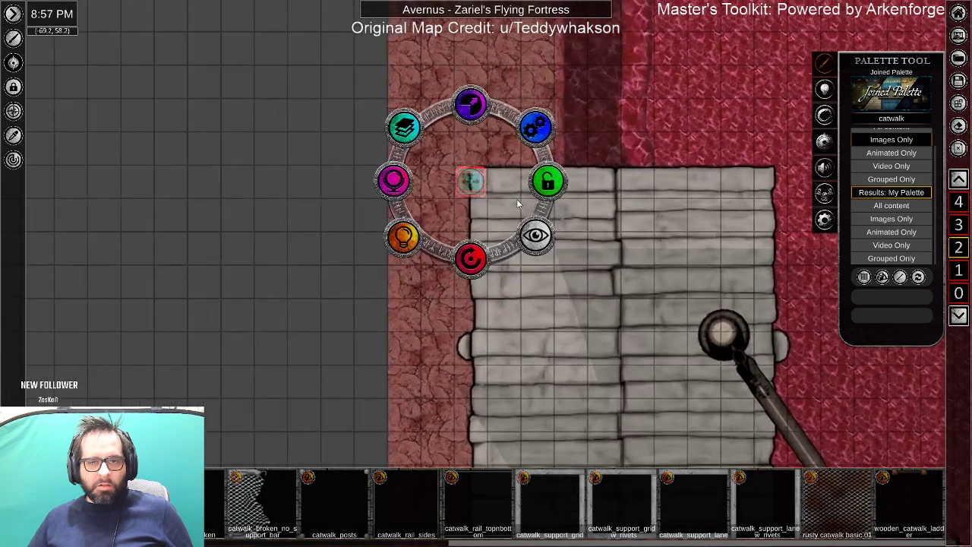
scroll(501, 199, "up", 1)
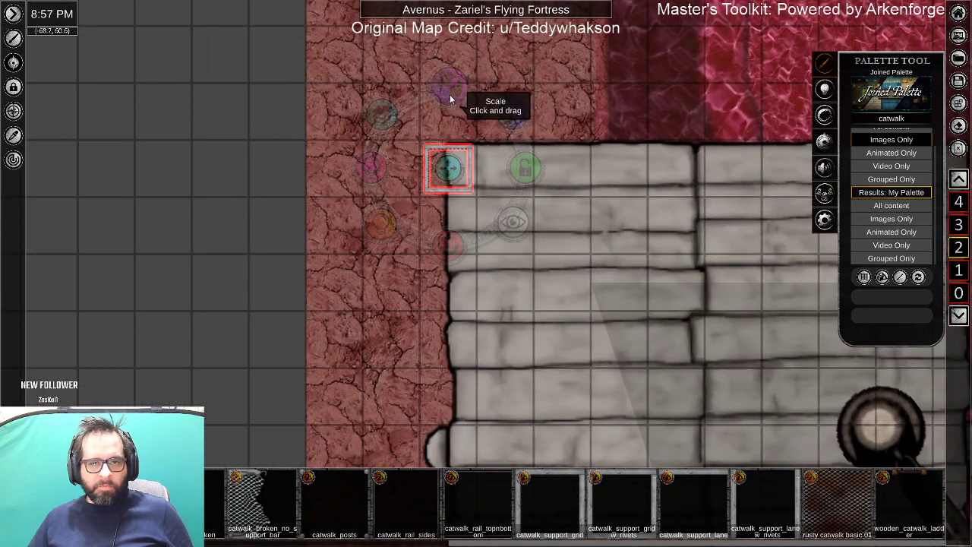
left_click_drag(454, 90, 459, 73)
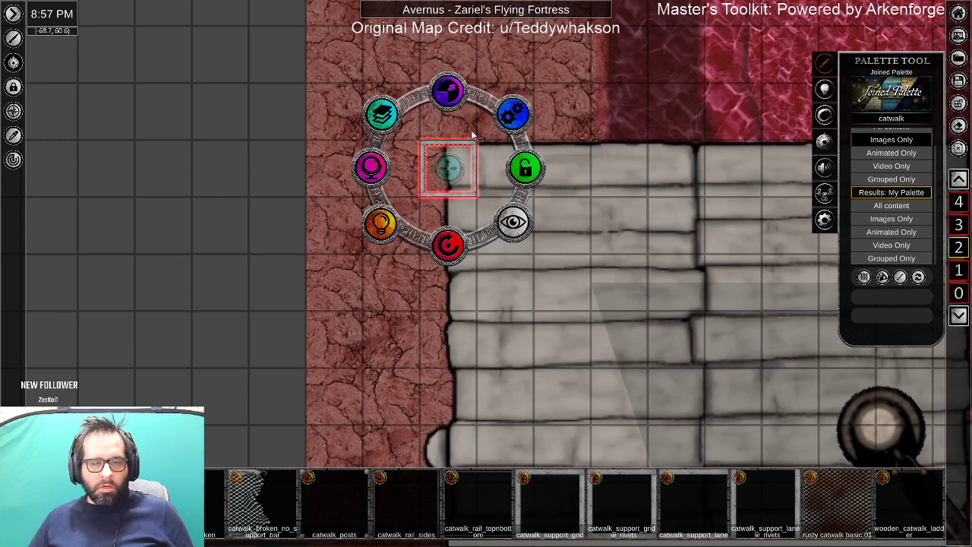
scroll(484, 173, "up", 1)
scroll(484, 174, "up", 3)
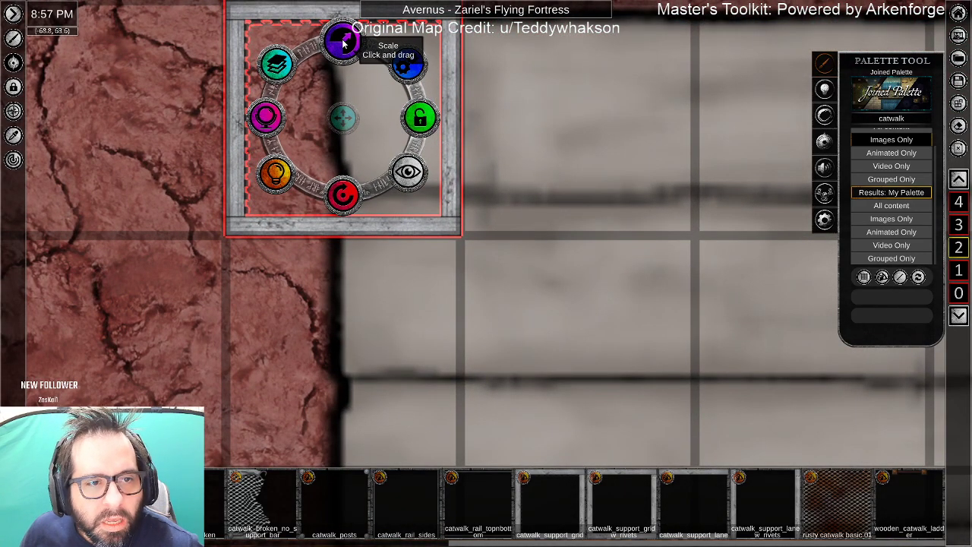
left_click_drag(342, 43, 343, 44)
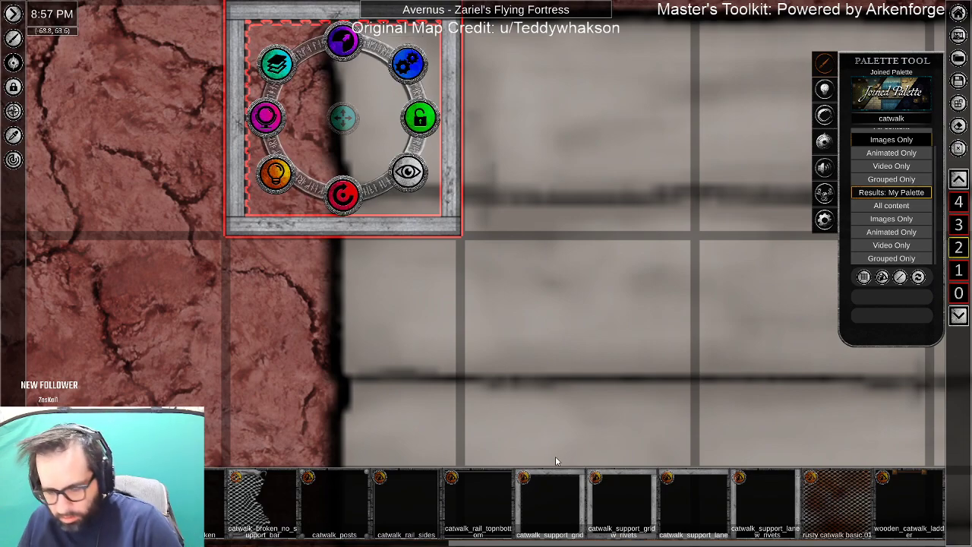
key("Delete")
Place a riveted catwalk support grid piece at the dock's northwest corner and scale it to fit one grid square.
mouse_move(630, 520)
left_mouse_down()
mouse_move(380, 119)
mouse_move(344, 112)
mouse_move(386, 149)
left_mouse_up()
left_click(419, 199)
left_click_drag(358, 86, 354, 58)
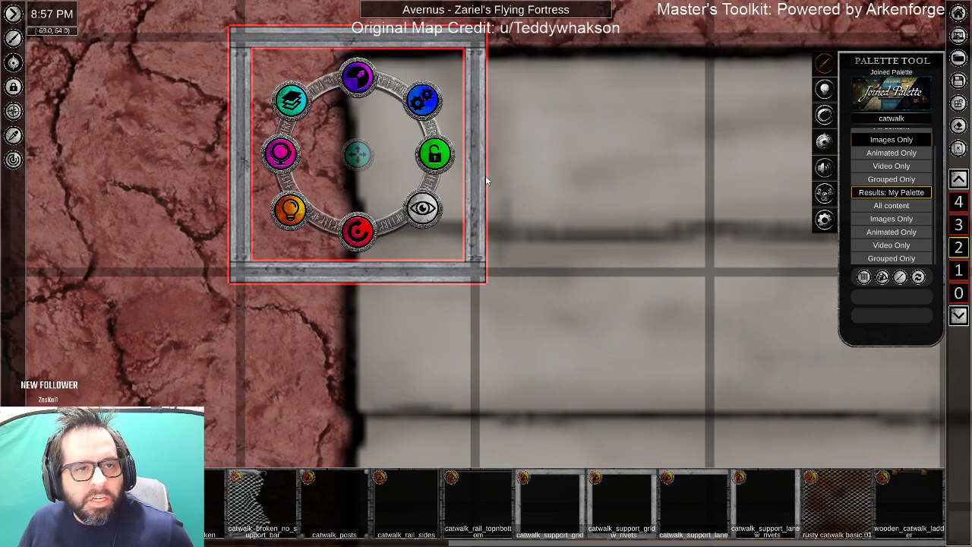
left_click(542, 230)
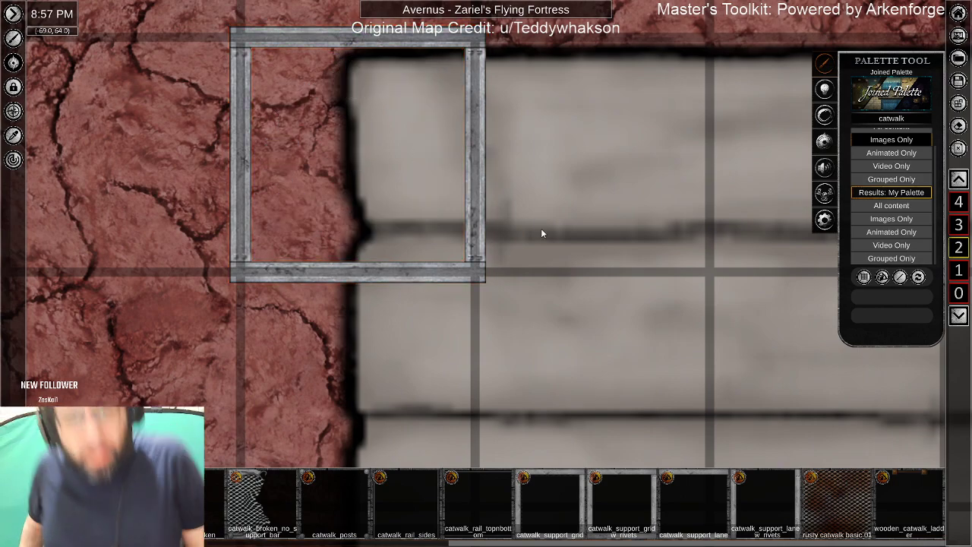
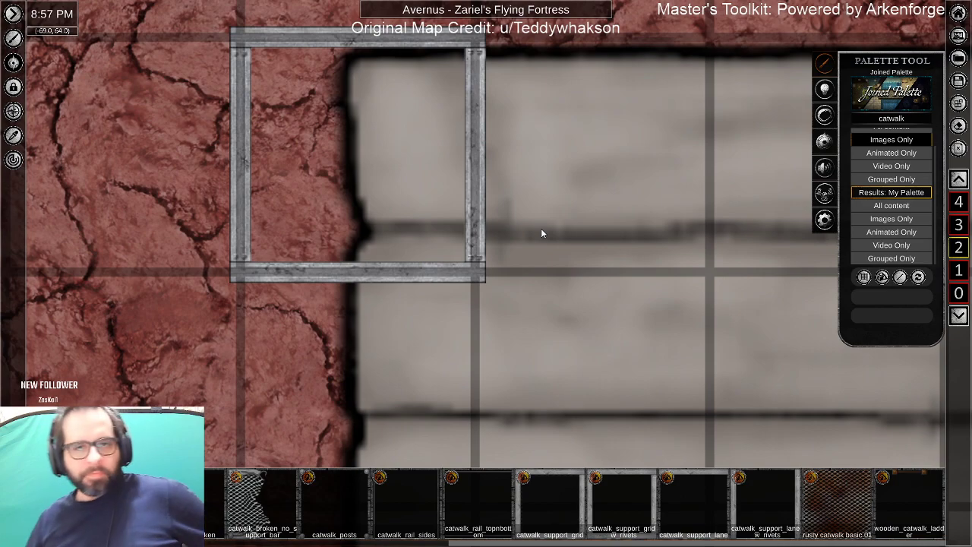
left_click(484, 183)
left_click_drag(358, 80, 359, 88)
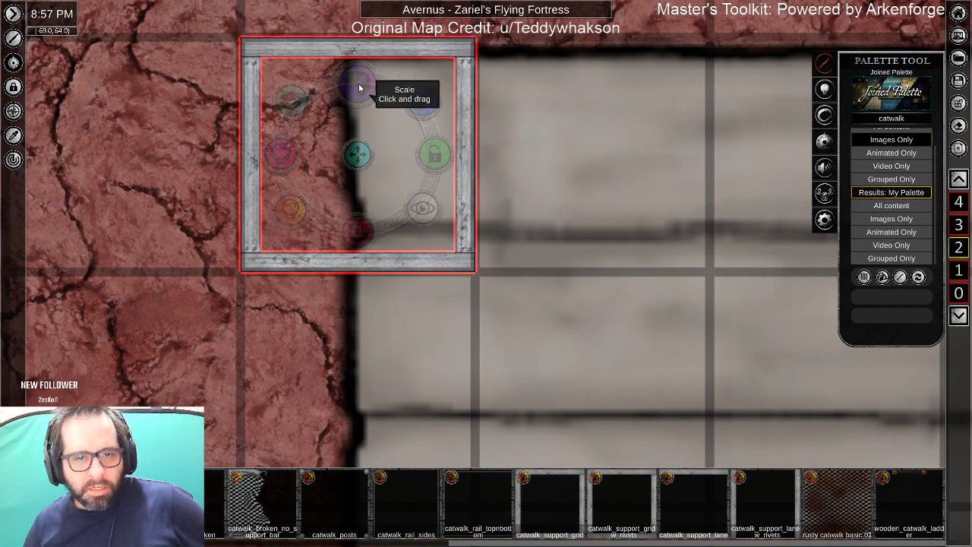
left_click_drag(359, 88, 359, 83)
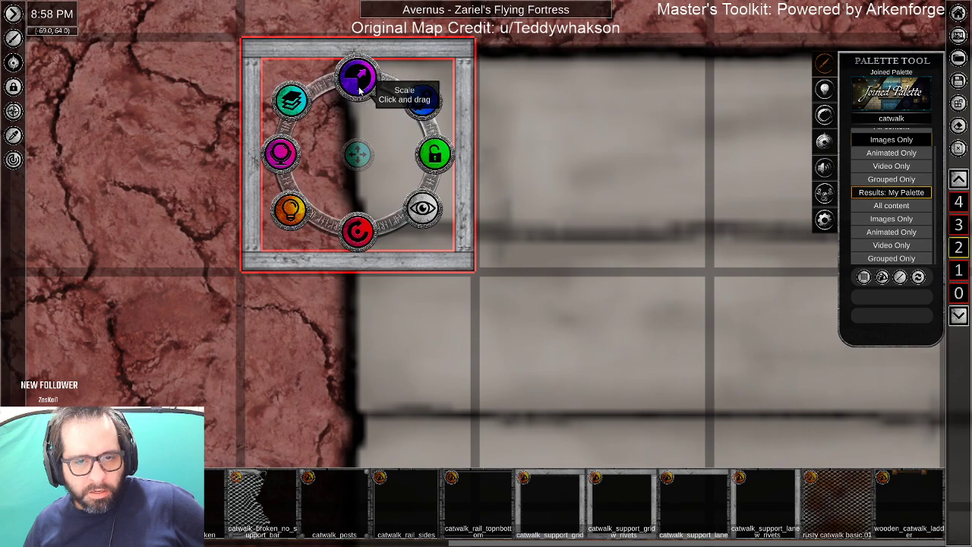
Set the riveted catwalk support grid piece's saturation to 50.
left_click(295, 155)
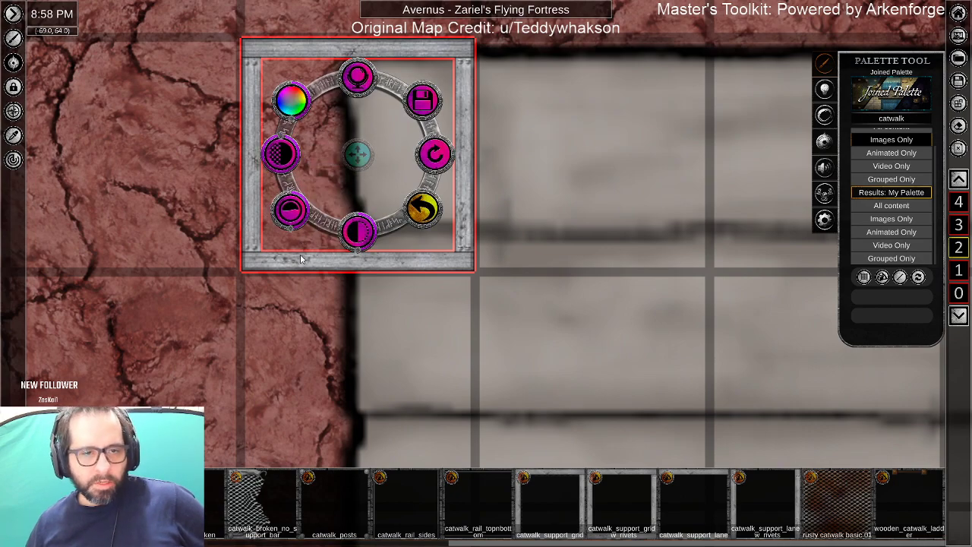
mouse_move(295, 227)
left_mouse_down()
mouse_move(284, 229)
mouse_move(292, 229)
left_mouse_up()
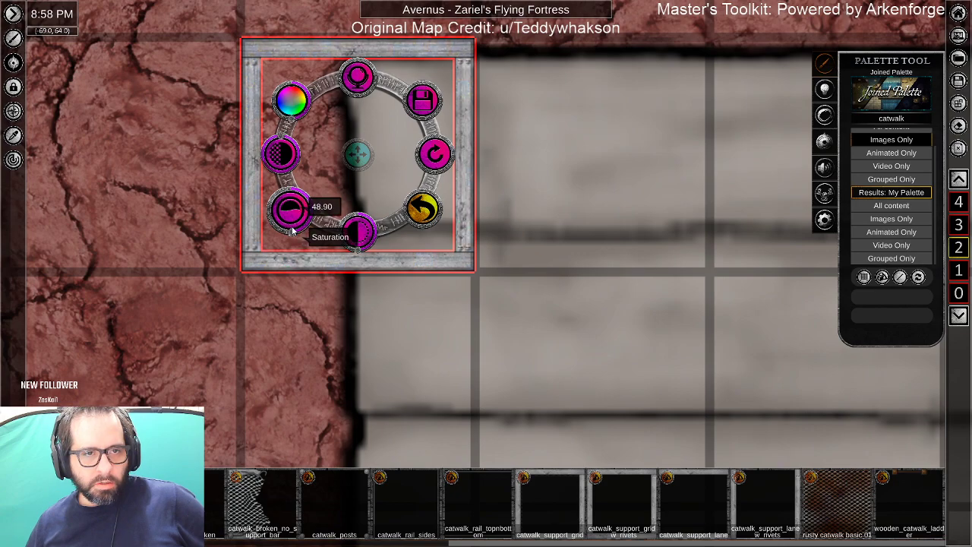
right_click(292, 214)
type("50")
key("Return")
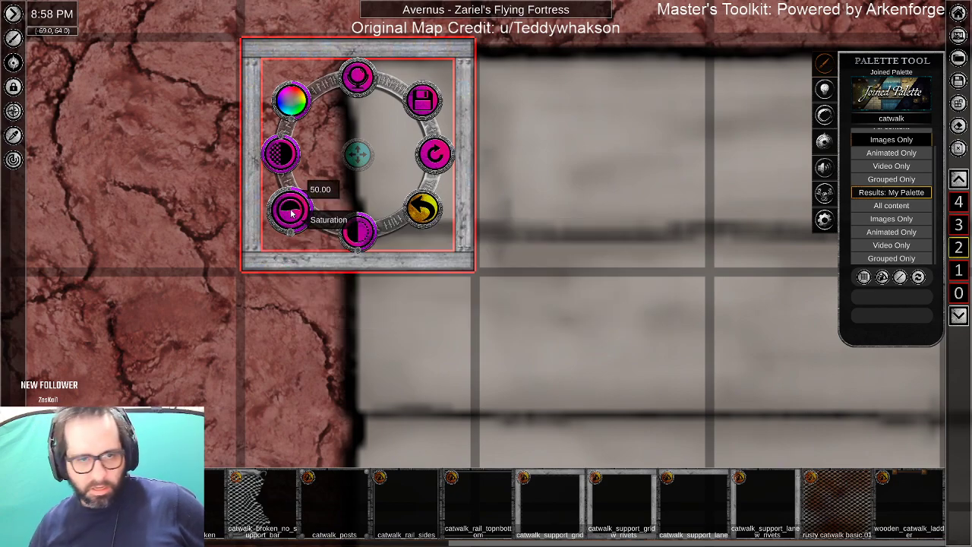
Set the riveted catwalk support grid piece's brightness to 35.
left_click_drag(362, 251, 370, 249)
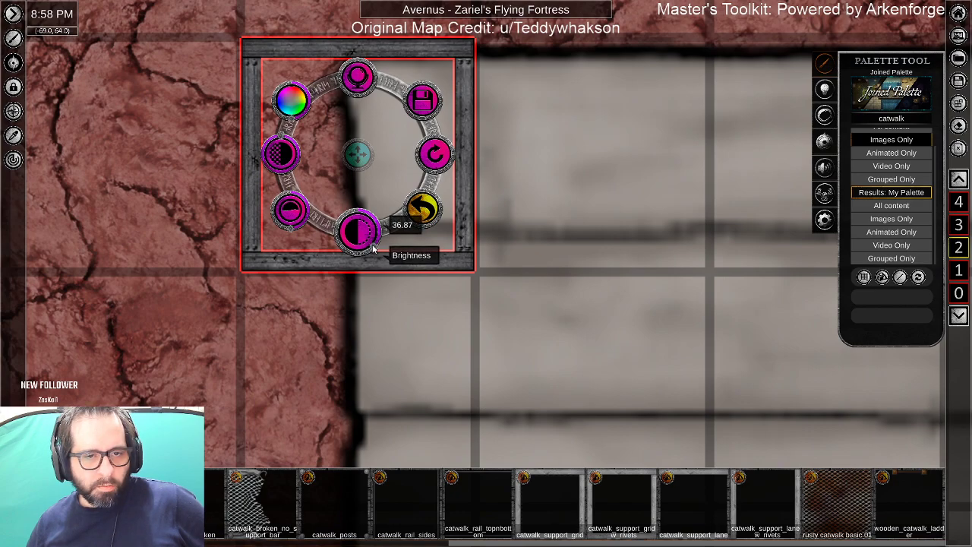
right_click(362, 240)
type("35")
key("Return")
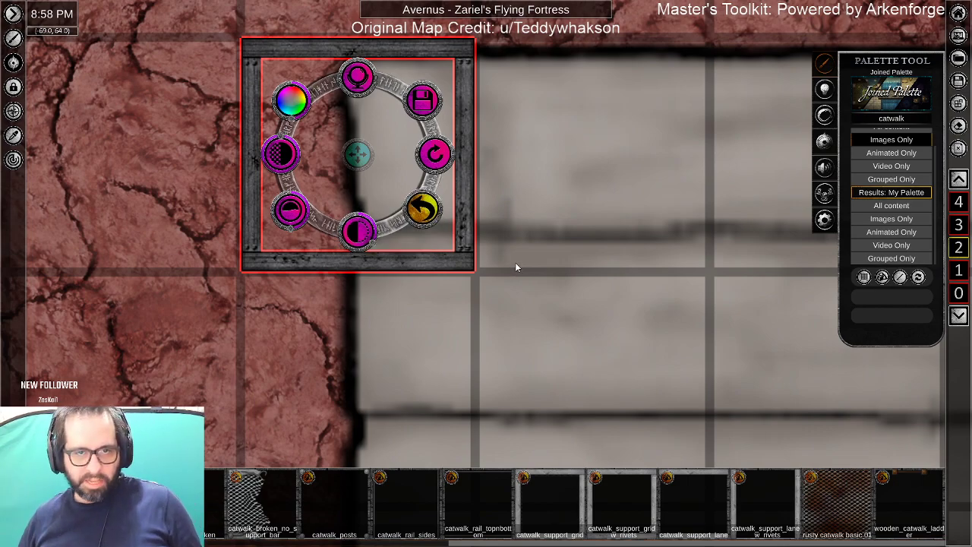
Place a copy of the darkened grid piece, rotated a quarter turn, in the square directly east of it.
scroll(515, 262, "down", 2)
left_click(485, 251)
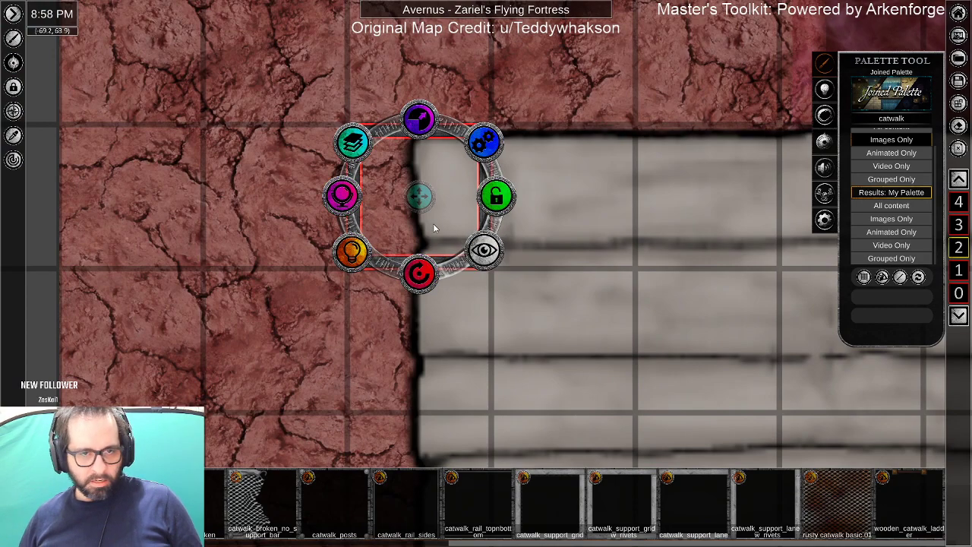
left_click_drag(427, 272, 540, 252)
left_click(515, 294)
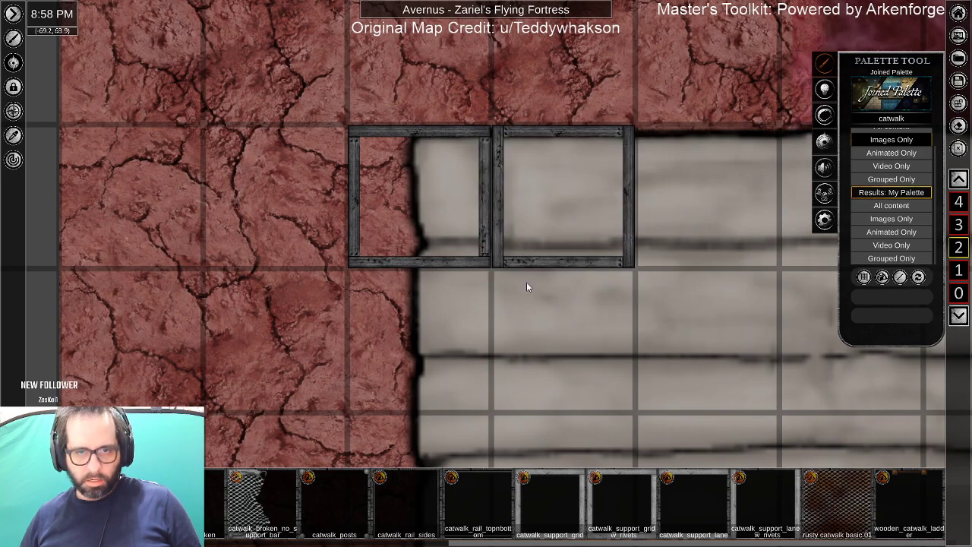
Enlarge the original grid piece slightly to fill its grid square, and delete the rotated copy beside it.
scroll(503, 242, "up", 5)
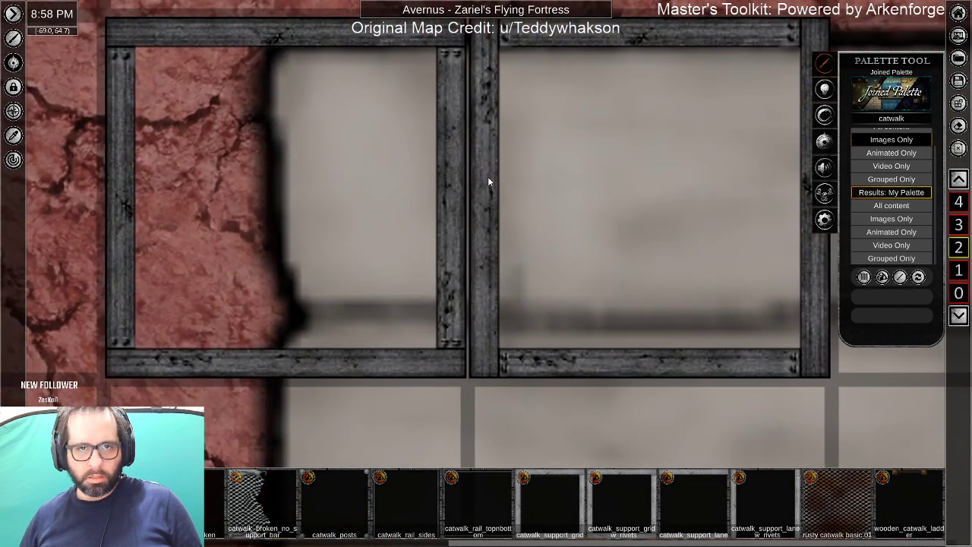
left_click(456, 173)
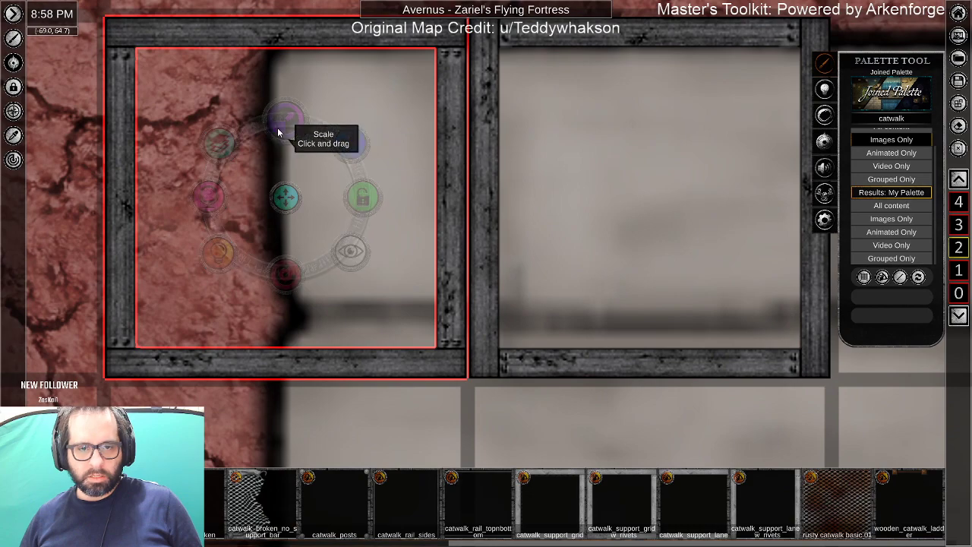
left_click_drag(278, 128, 279, 133)
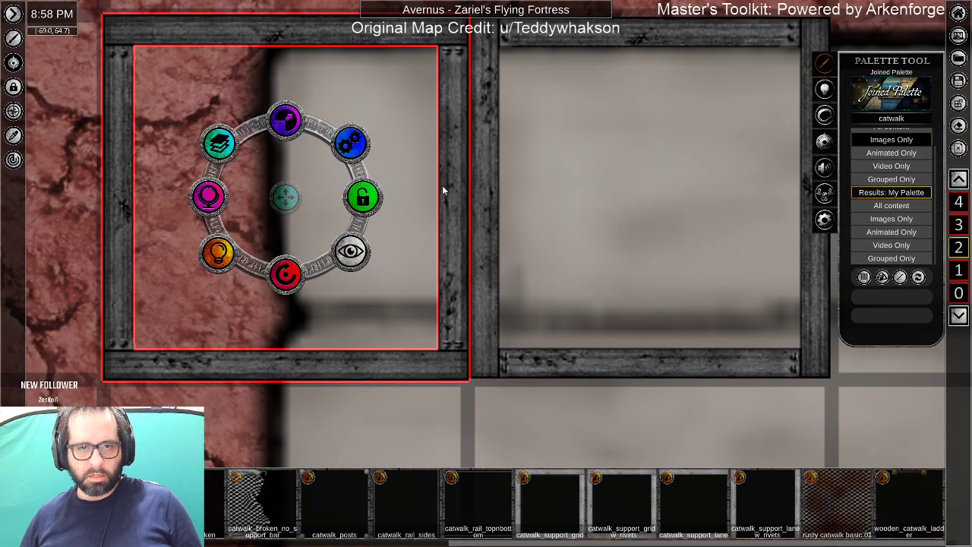
left_click(486, 218)
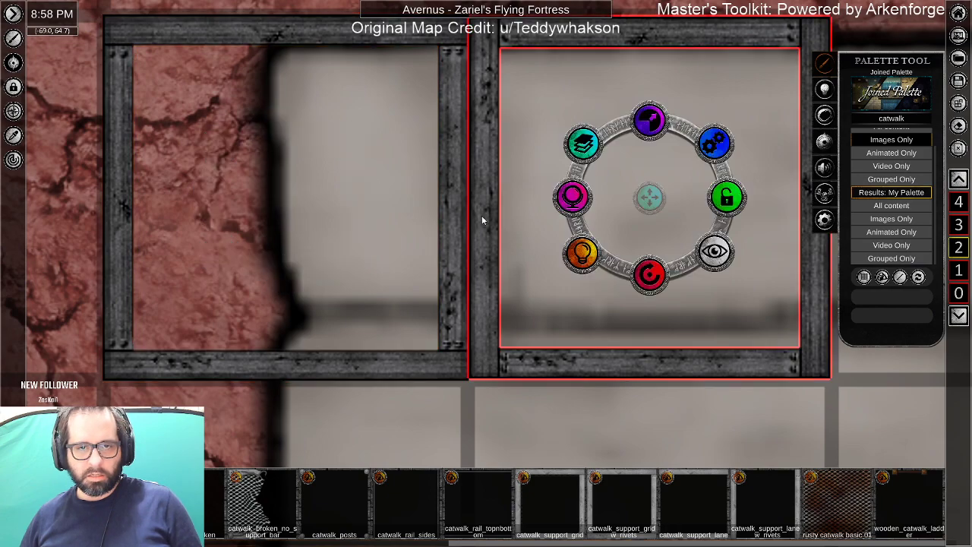
left_click(449, 221)
left_click(449, 221)
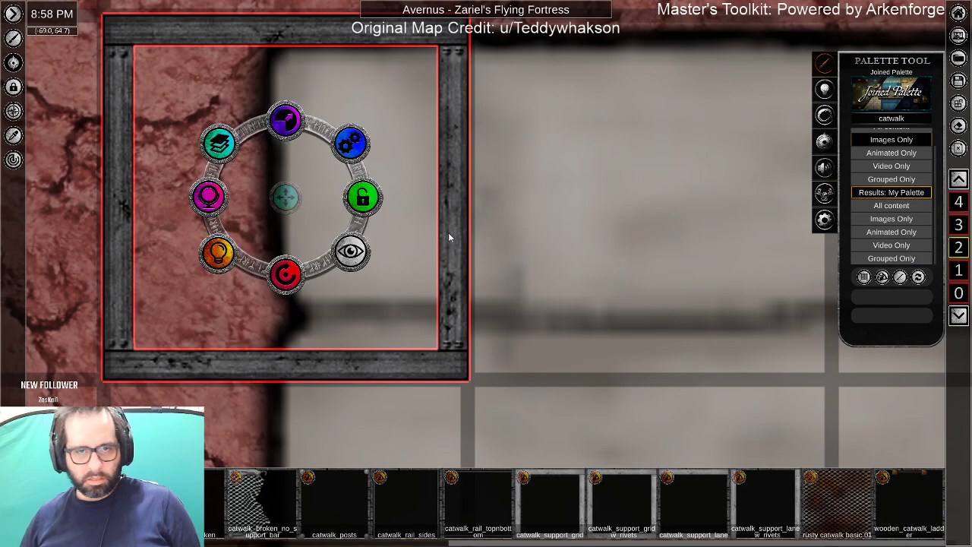
Copy the enlarged grid piece, rotate the copy a quarter turn, and place it in the adjoining square to the east.
left_click_drag(308, 272, 365, 180)
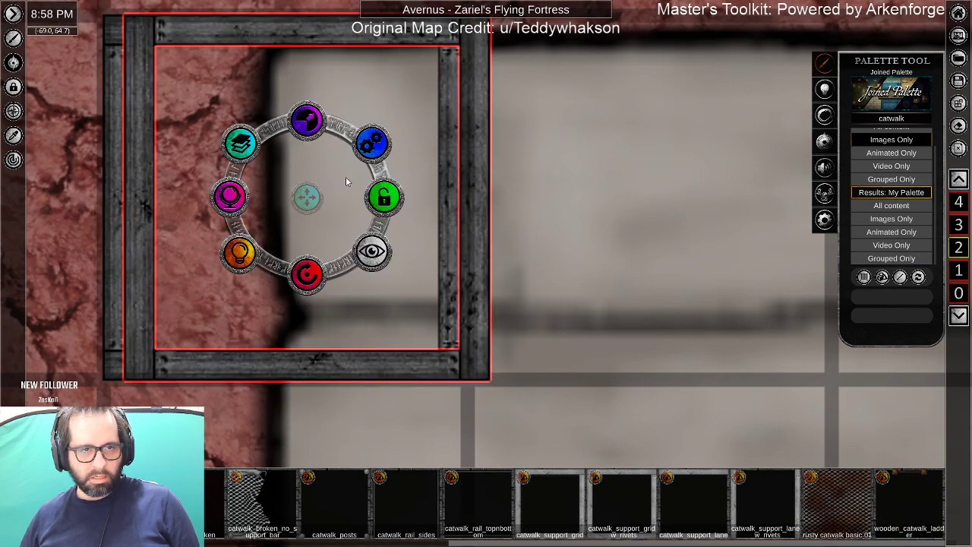
left_click_drag(306, 196, 597, 185)
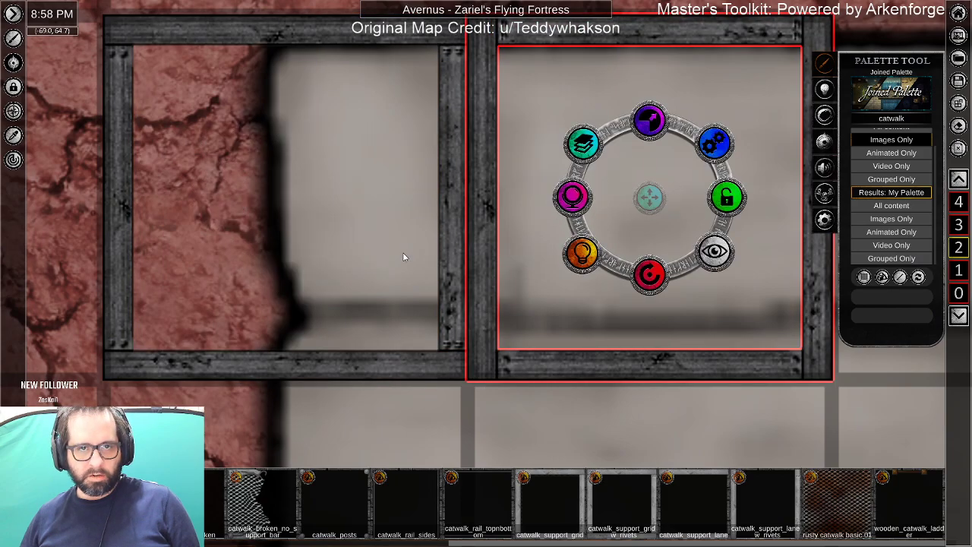
left_click(402, 257)
scroll(402, 257, "down", 5)
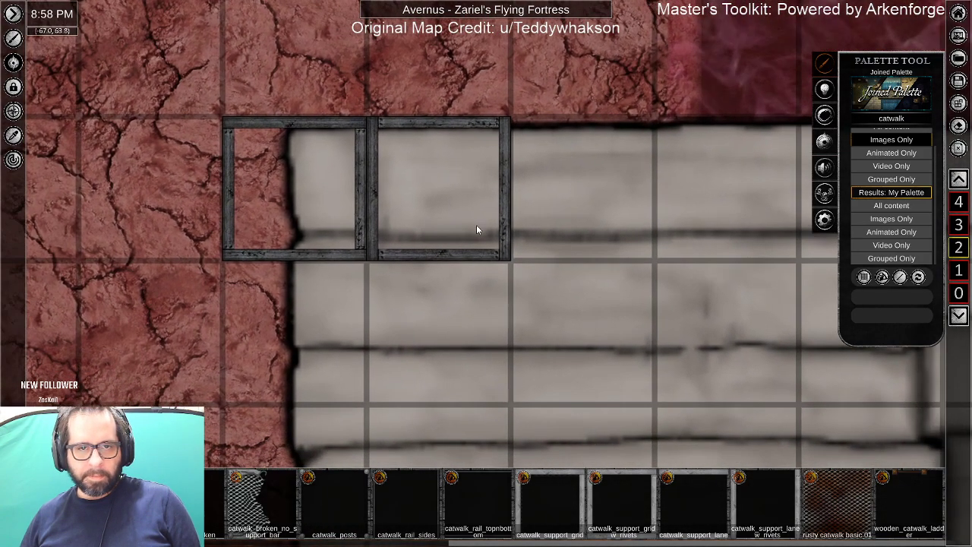
Lock both the northern and southern dock tiles in place.
left_click_drag(326, 199, 403, 207)
left_click(411, 222)
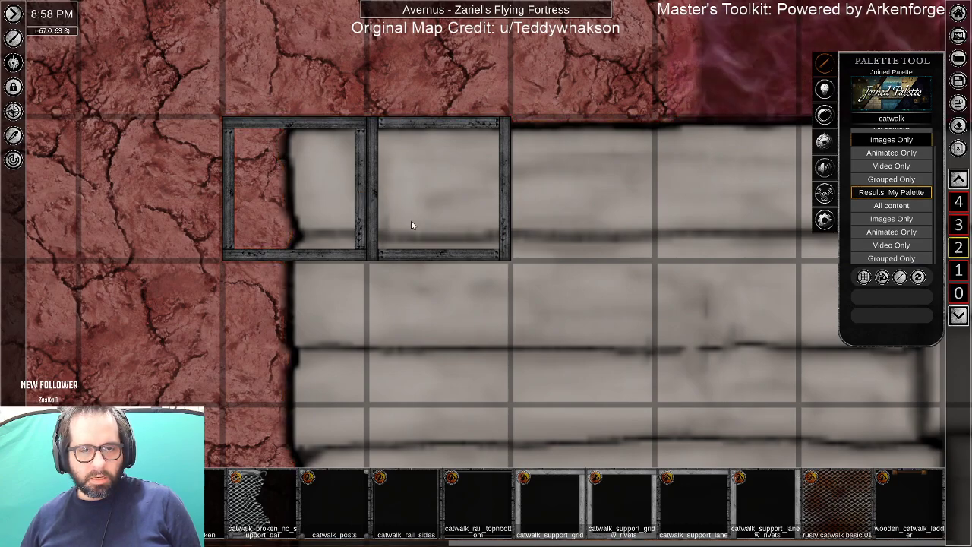
left_click(411, 221)
scroll(575, 336, "down", 4)
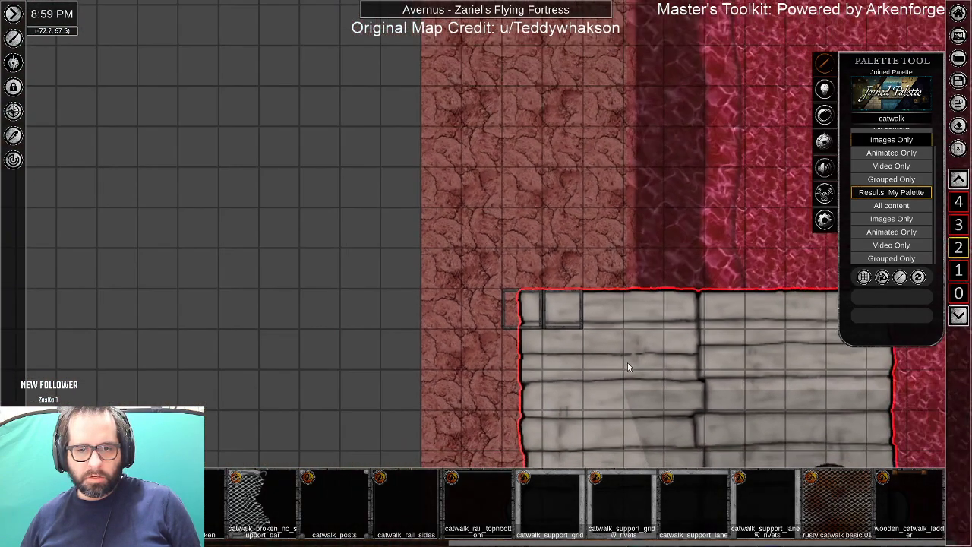
right_click(627, 362)
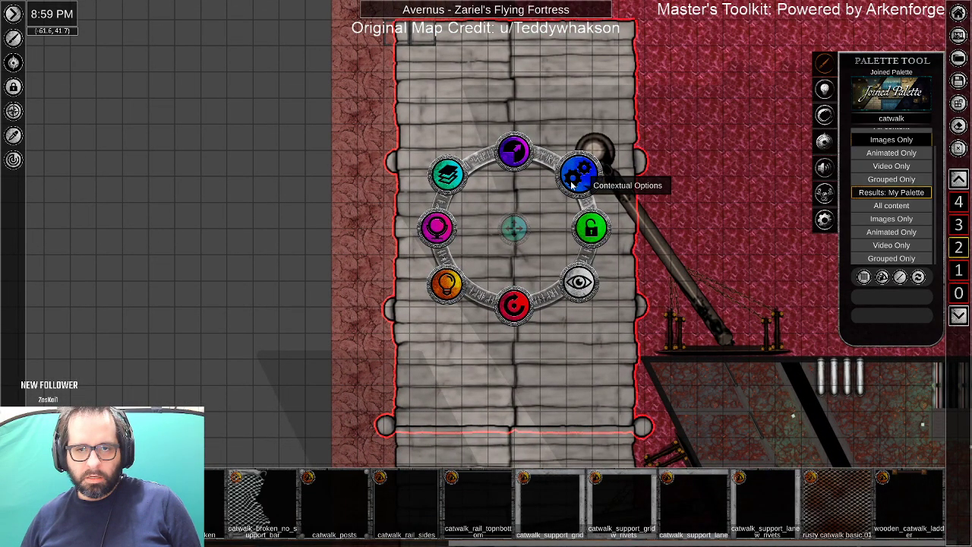
left_click(584, 231)
left_click_drag(553, 371, 528, 200)
left_click(517, 338)
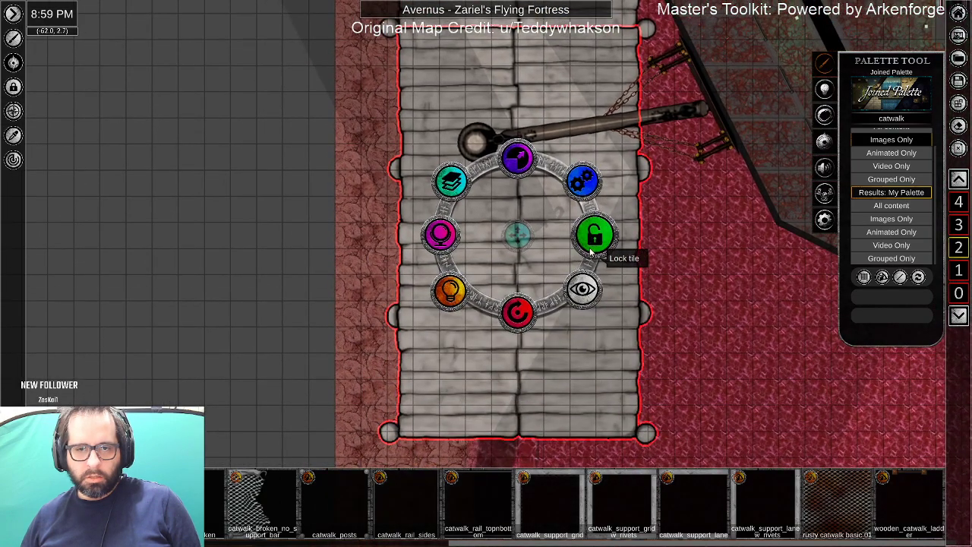
left_click(593, 237)
Copy the pair of grid pieces eastward along the dock's northern edge into a nine-square row, removing the extra easternmost piece.
left_click_drag(507, 74, 553, 486)
left_click(469, 128)
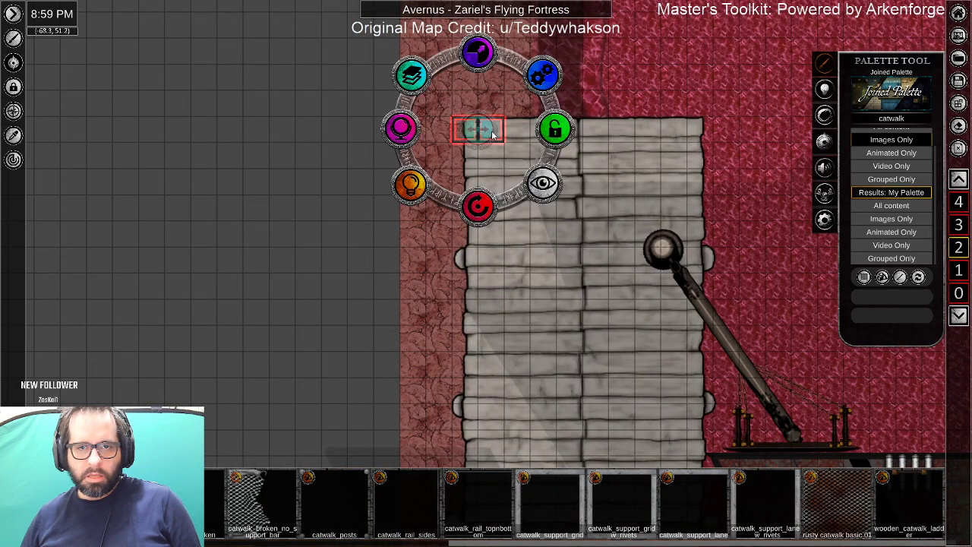
scroll(578, 178, "up", 4)
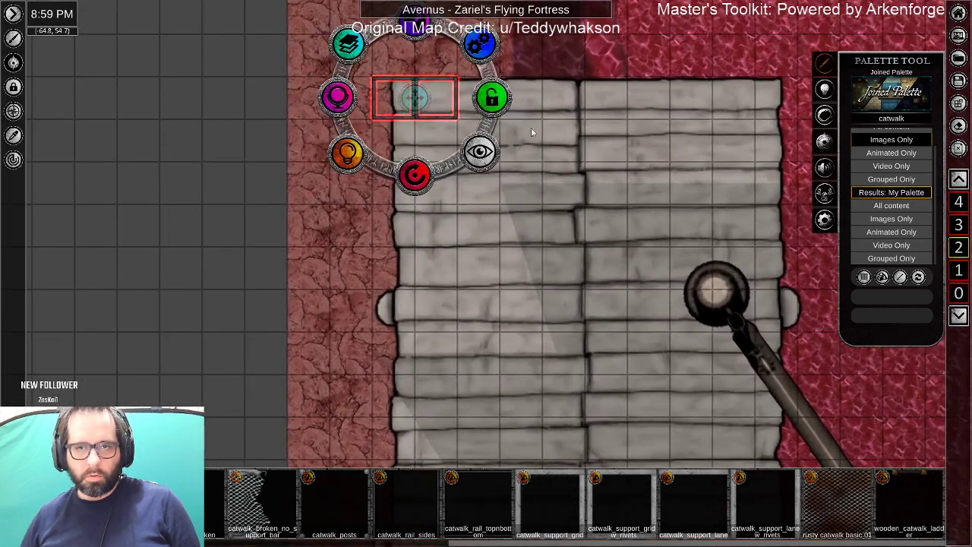
left_click_drag(438, 101, 737, 103)
left_click_drag(759, 325, 572, 48)
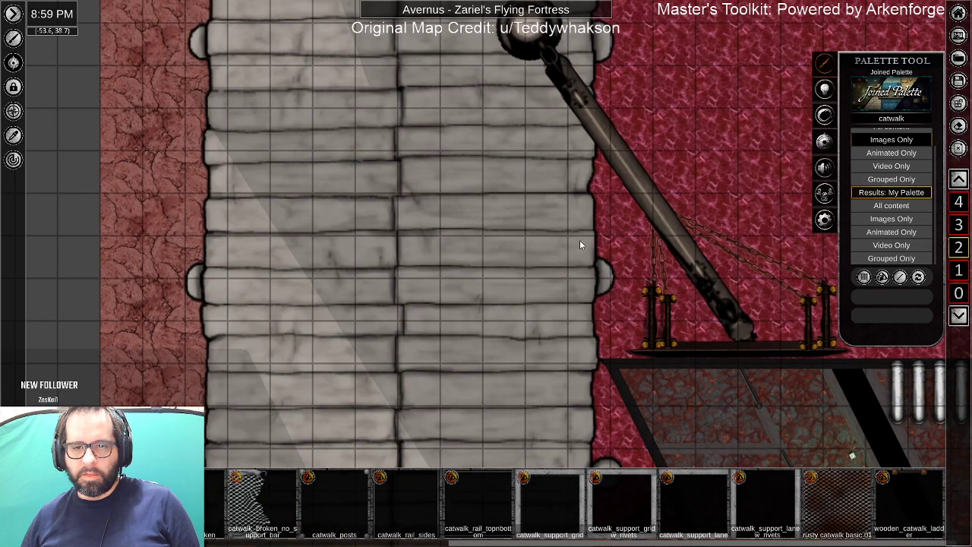
left_click_drag(579, 234, 602, 505)
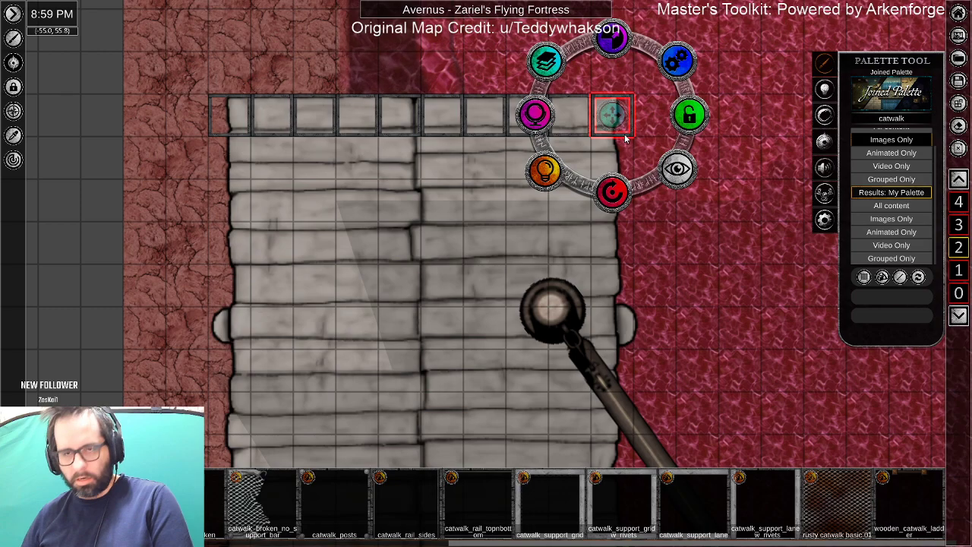
left_click(520, 155)
Copy the eight eastern grid pieces of the first row into a second row directly below, shifted one square west.
scroll(449, 155, "up", 3)
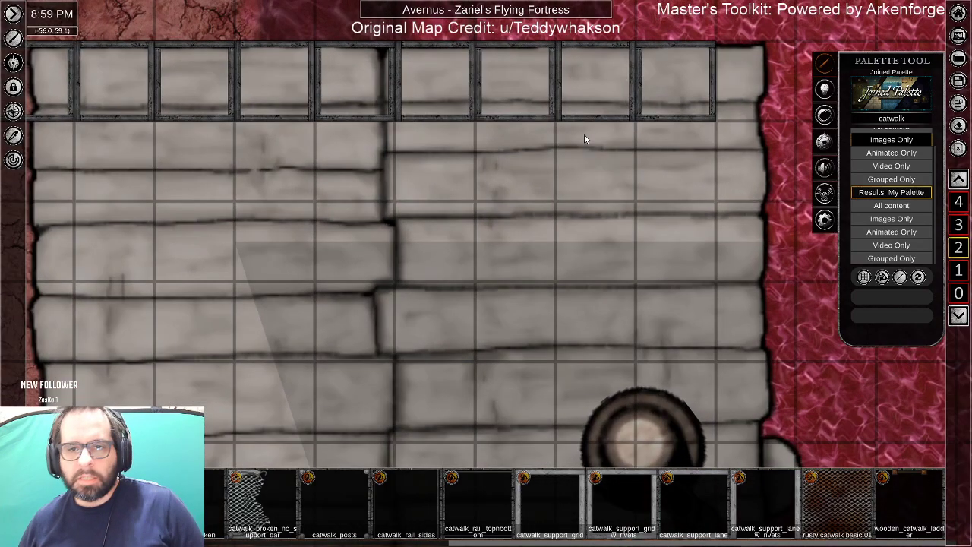
scroll(544, 267, "up", 2)
scroll(625, 269, "up", 3)
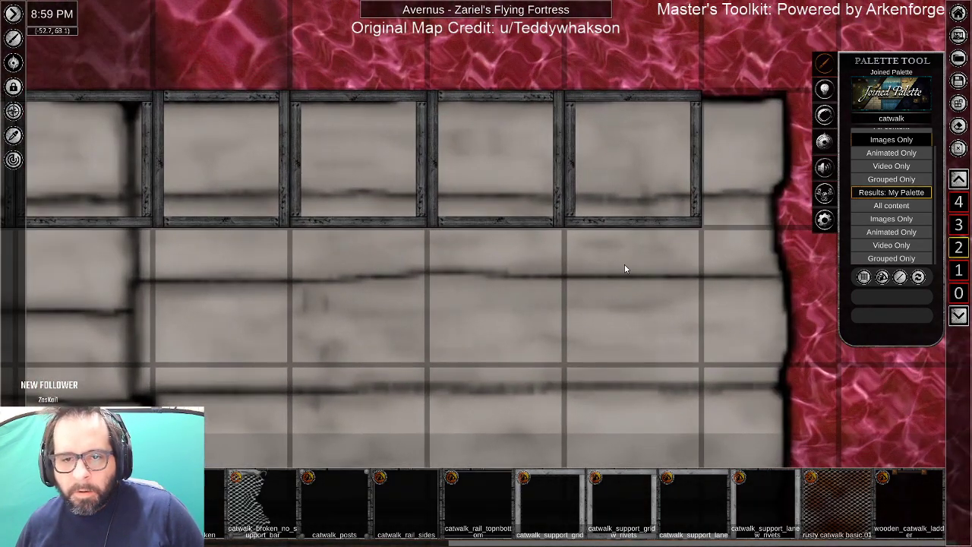
left_click_drag(245, 276, 971, 275)
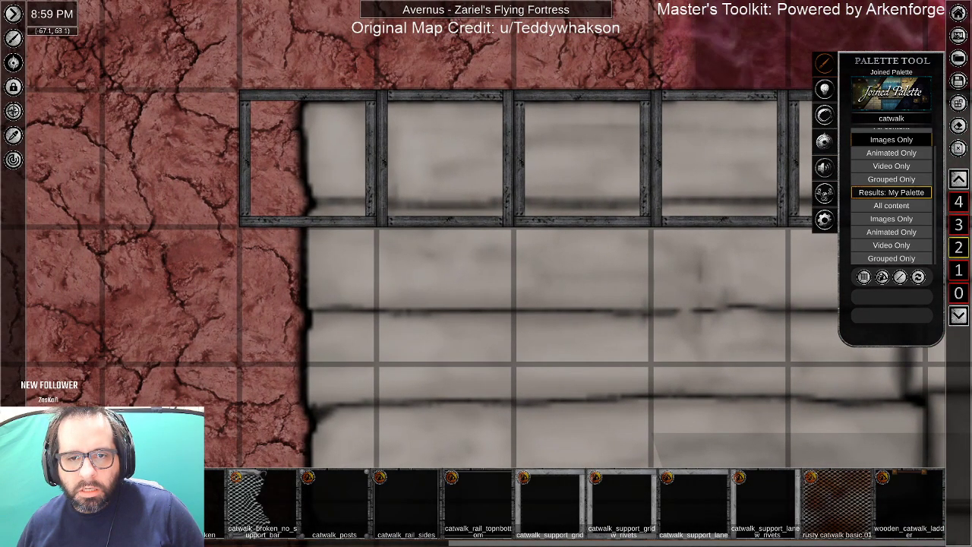
left_click_drag(950, 243, 223, 249)
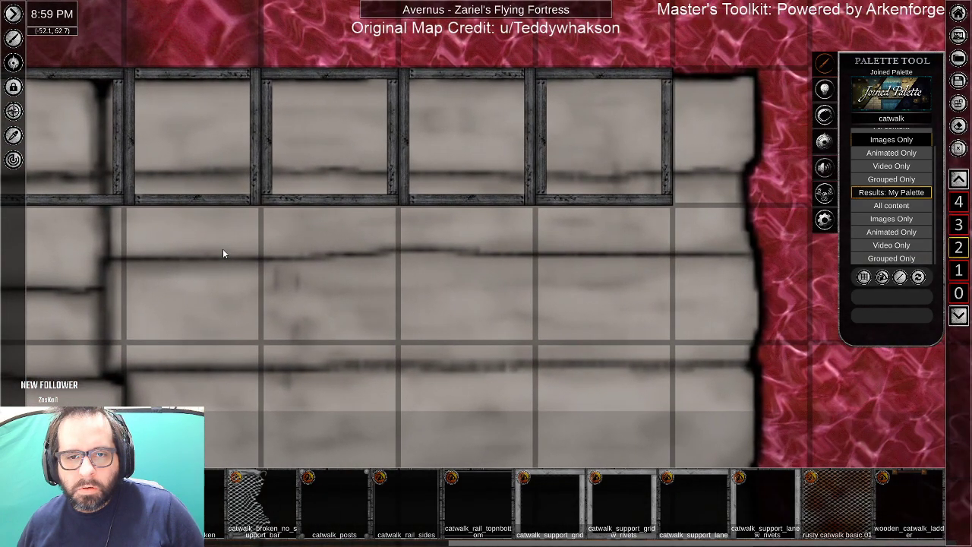
scroll(222, 248, "down", 3)
left_click_drag(222, 248, 623, 241)
left_click_drag(217, 244, 694, 200)
scroll(369, 300, "down", 3)
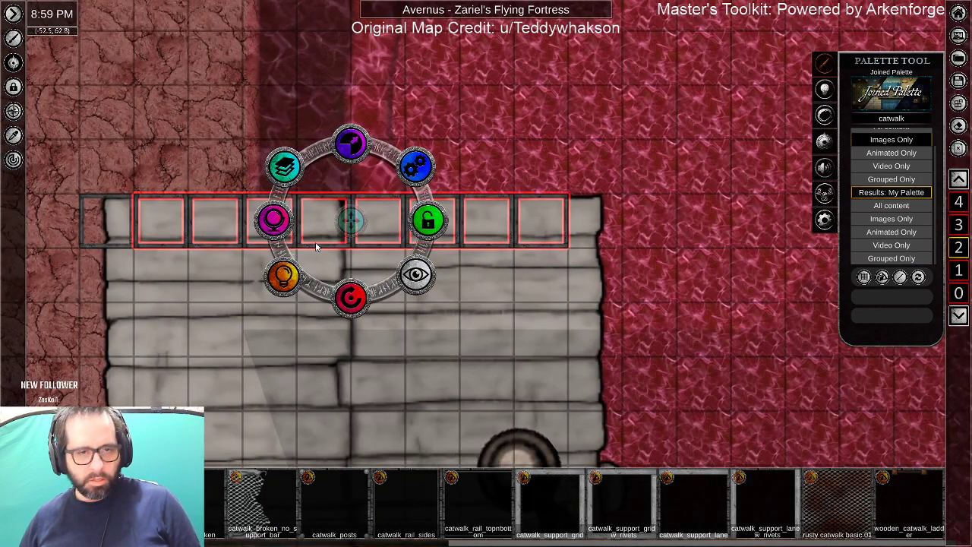
left_click_drag(351, 229, 297, 275)
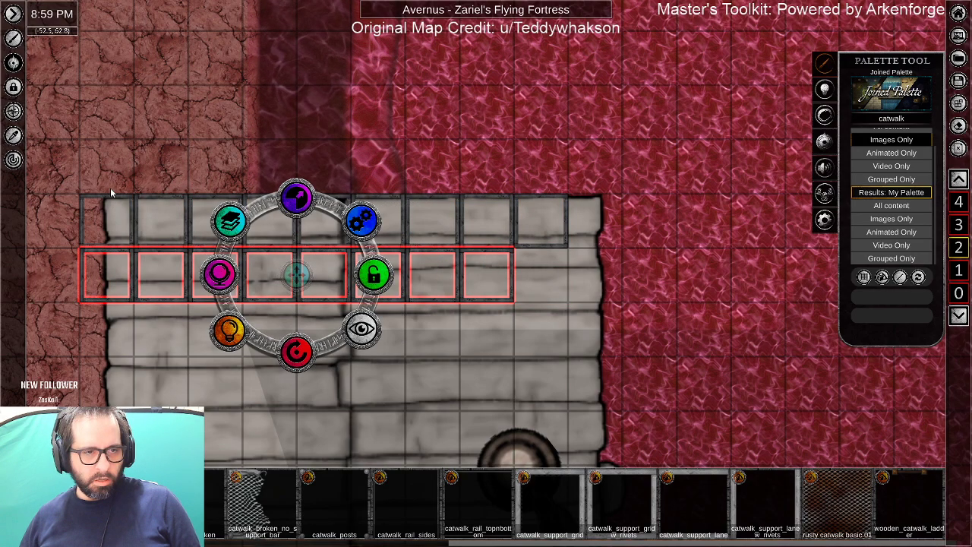
Copy the second grid piece of the first row to the east end of the second row.
left_click(161, 218)
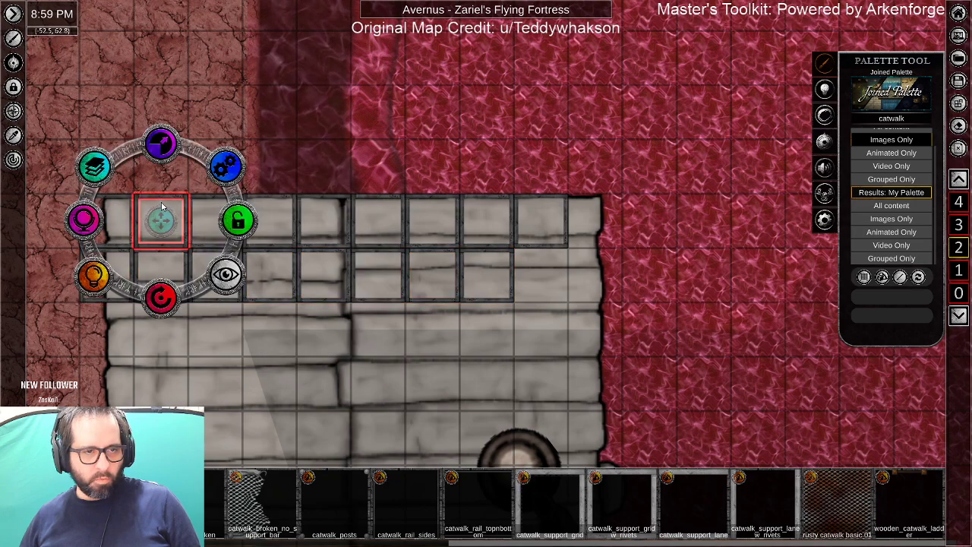
left_click_drag(162, 221, 540, 276)
left_click(388, 317)
scroll(530, 343, "up", 5)
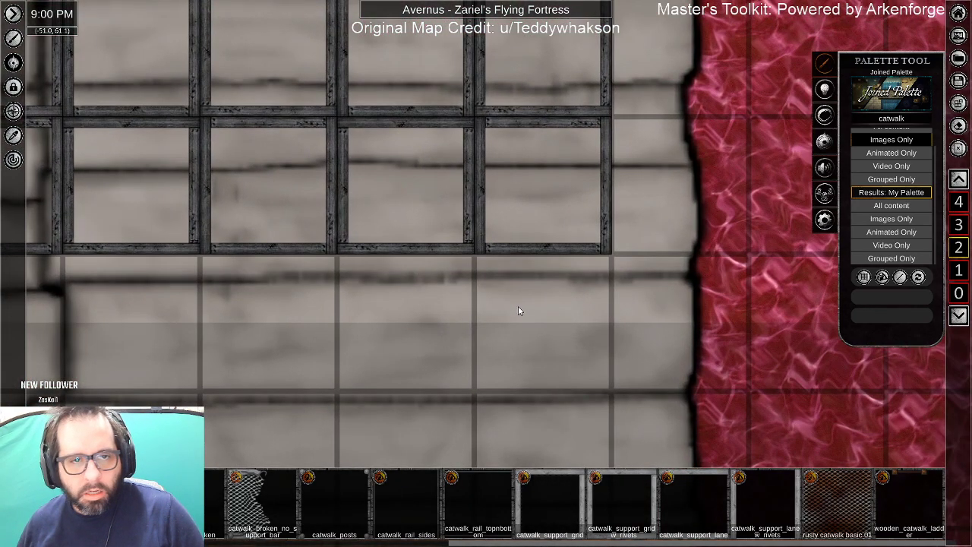
scroll(518, 306, "down", 5)
scroll(315, 328, "down", 3)
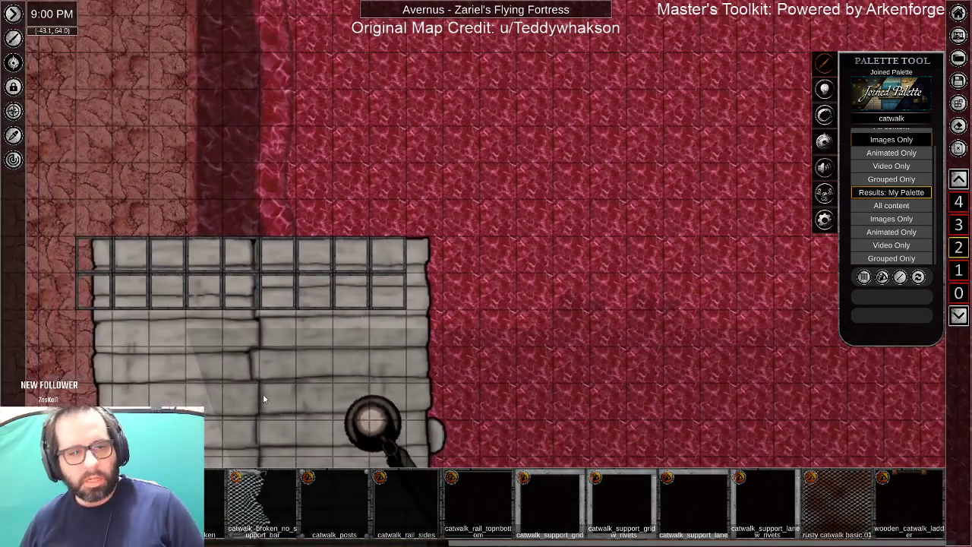
Copy the two-row grid block repeatedly southward to cover the northern dock tile down to its southern edge.
left_click_drag(261, 395, 481, 307)
left_click_drag(347, 152, 608, 219)
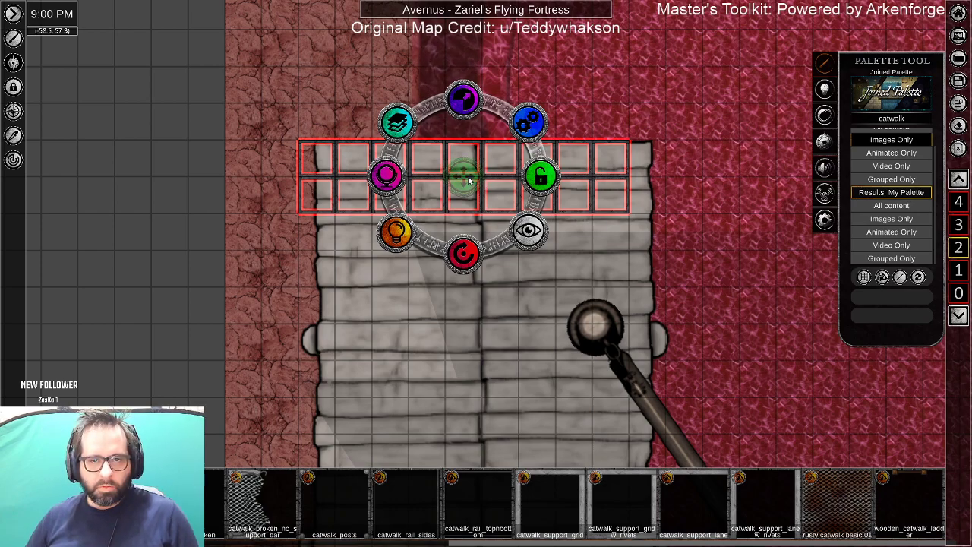
left_click_drag(468, 180, 488, 82)
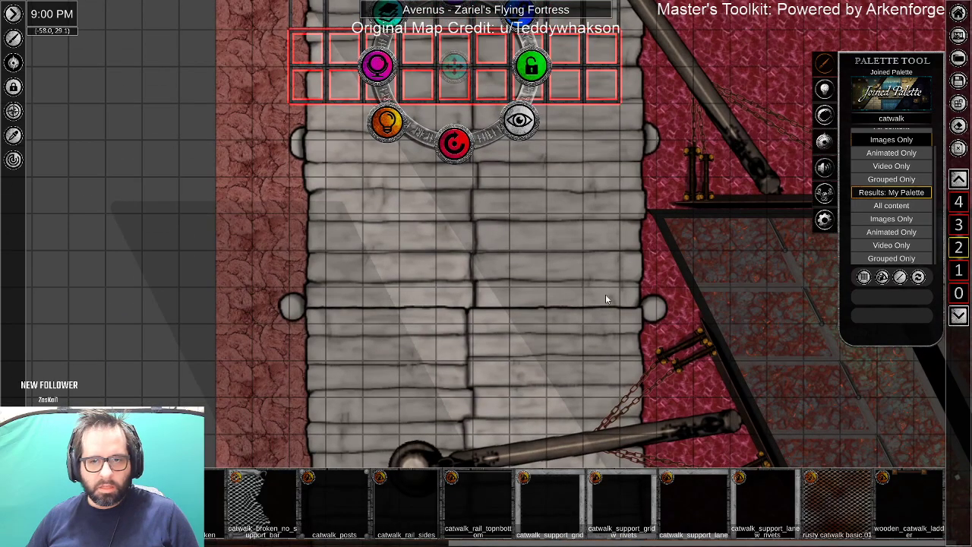
left_click(501, 363)
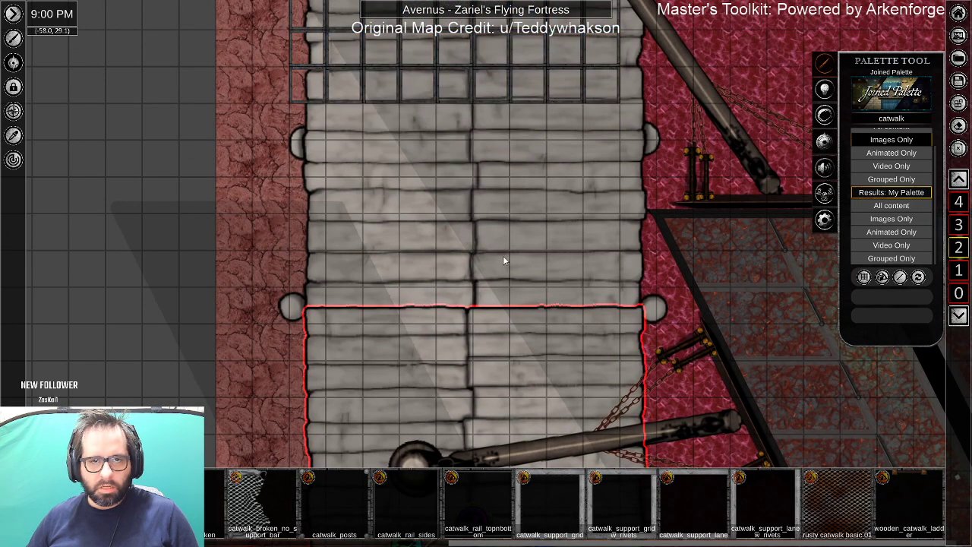
left_click_drag(457, 172, 453, 262)
left_click_drag(288, 144, 622, 184)
left_click_drag(453, 157, 449, 382)
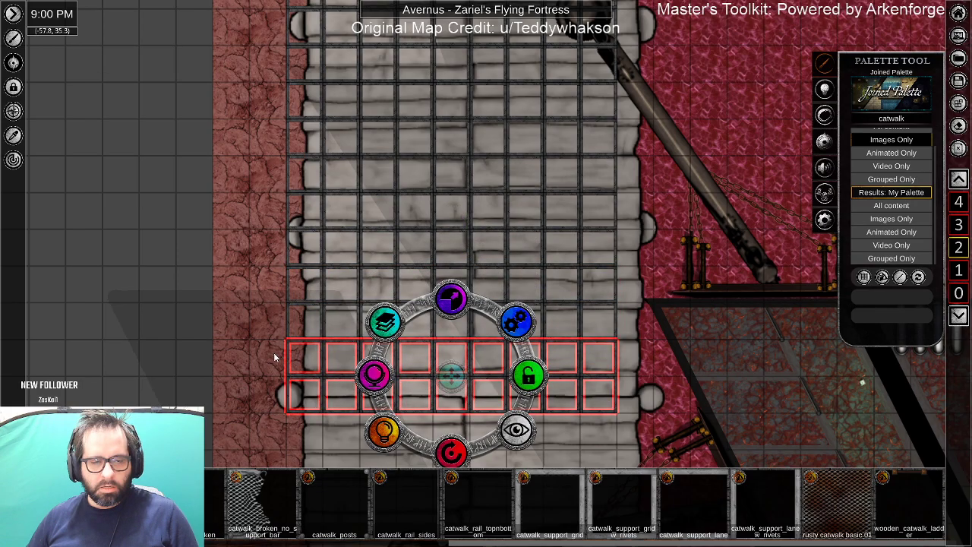
Copy the whole grid block from the northern dock tile southward to cover the southern dock tile.
scroll(274, 355, "down", 5)
left_click_drag(225, 253, 296, 221)
left_click_drag(354, 23, 492, 163)
left_click(492, 151)
left_click_drag(384, 189, 368, 379)
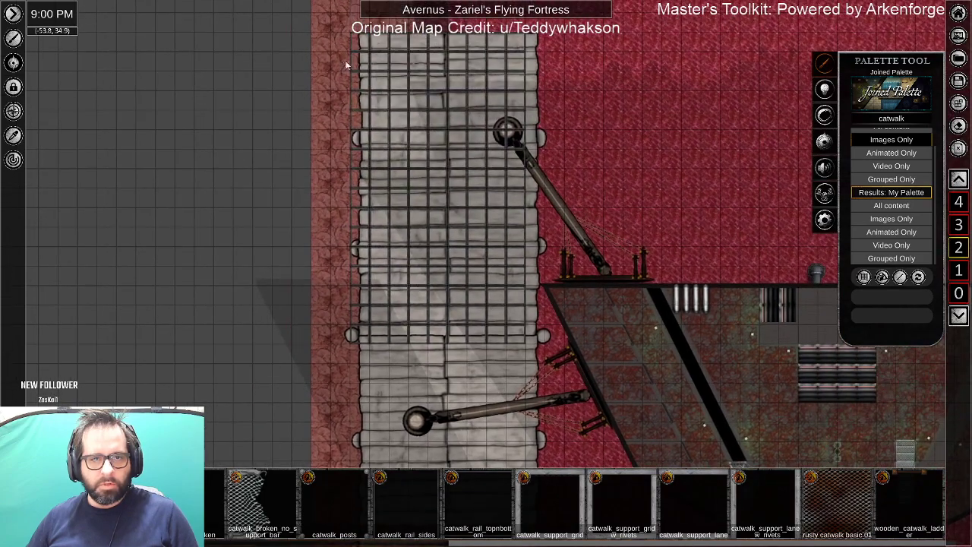
left_click_drag(353, 21, 534, 362)
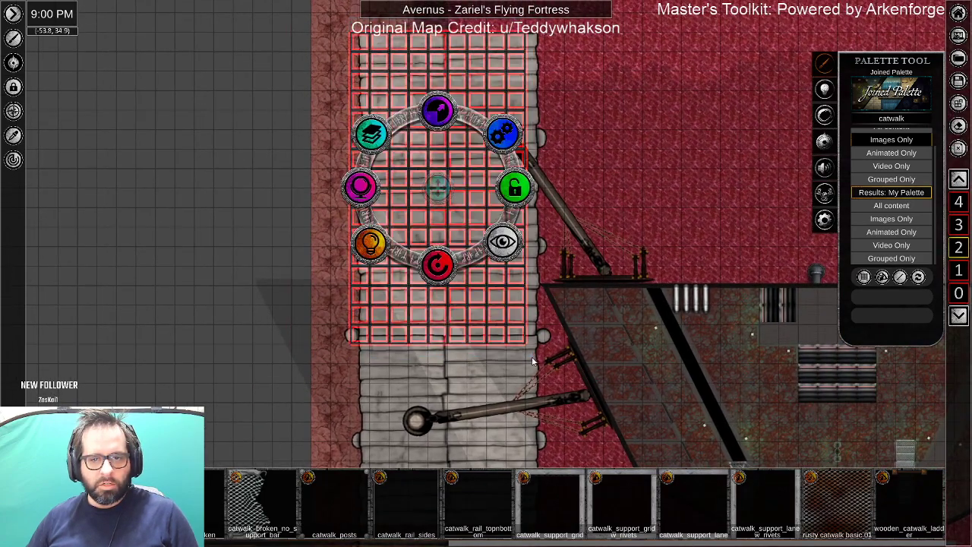
left_click_drag(437, 186, 445, 453)
left_click_drag(444, 414, 464, 114)
left_click_drag(462, 151, 456, 200)
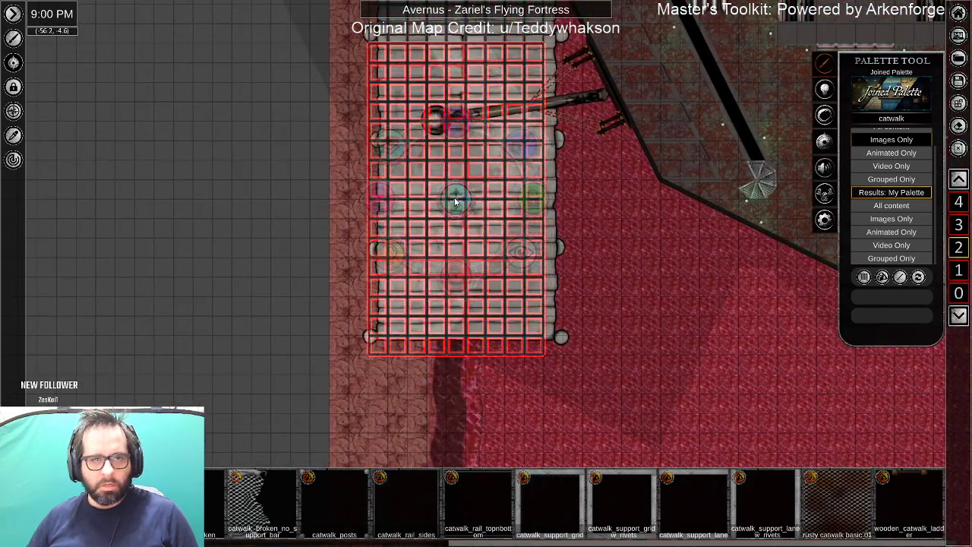
left_click(498, 187)
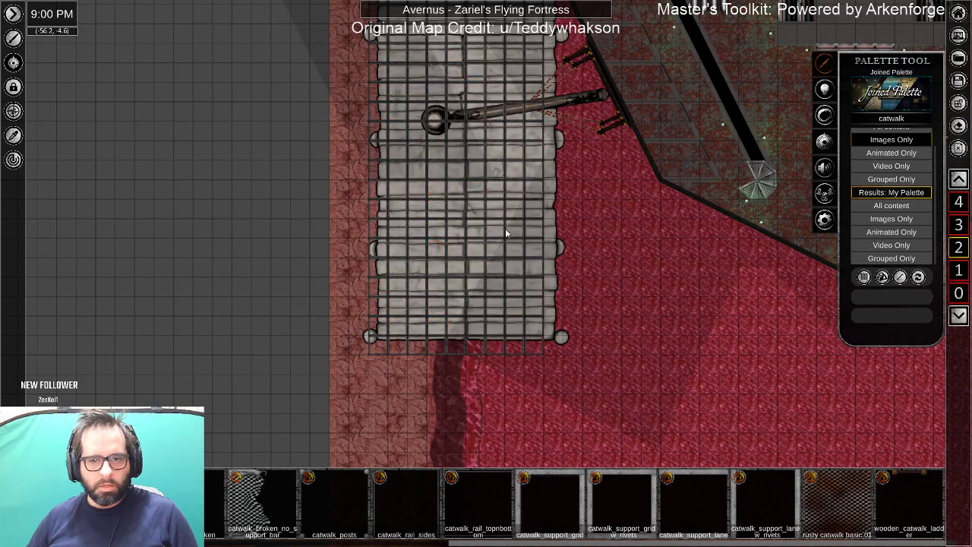
Delete both grey dock tiles beneath the support grid.
left_click_drag(523, 190, 454, 189)
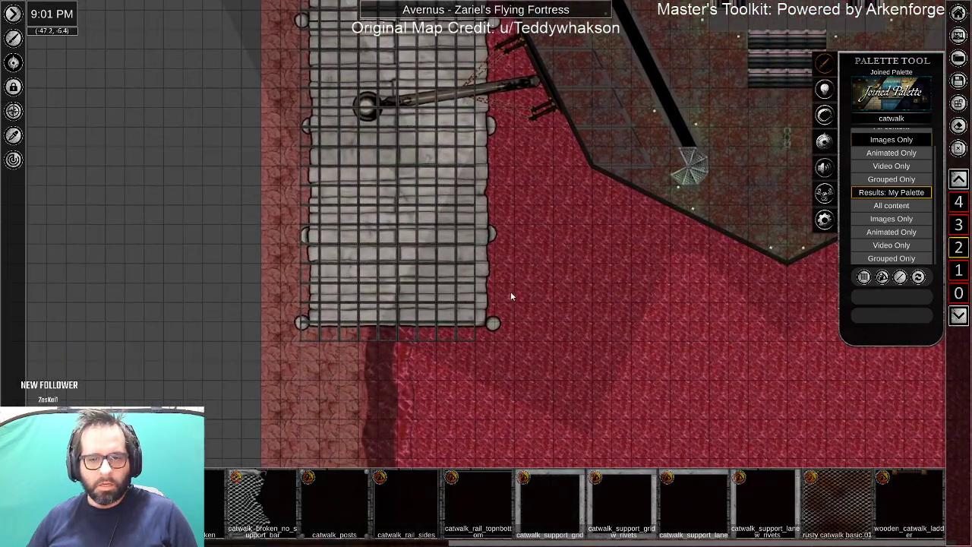
left_click(495, 324)
left_click_drag(523, 196, 512, 377)
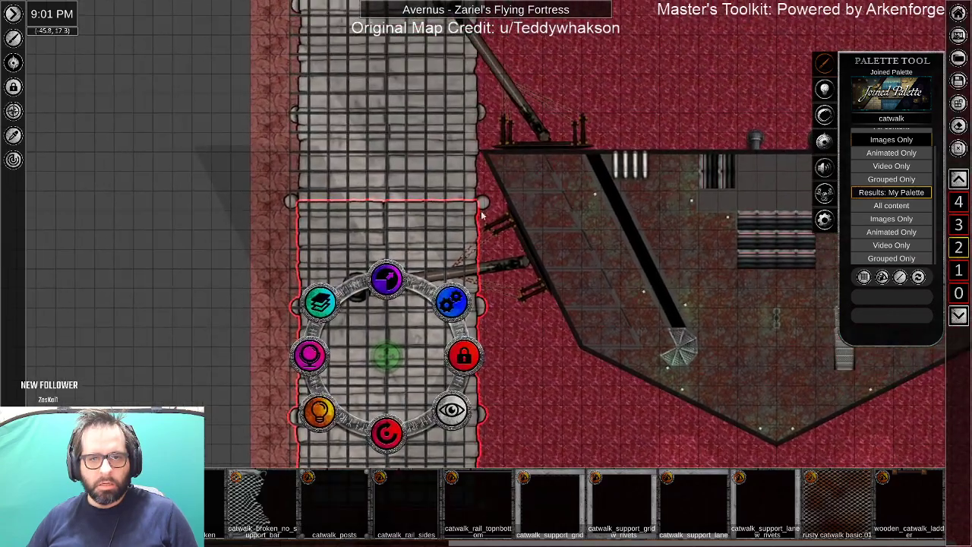
left_click(484, 203, "shift")
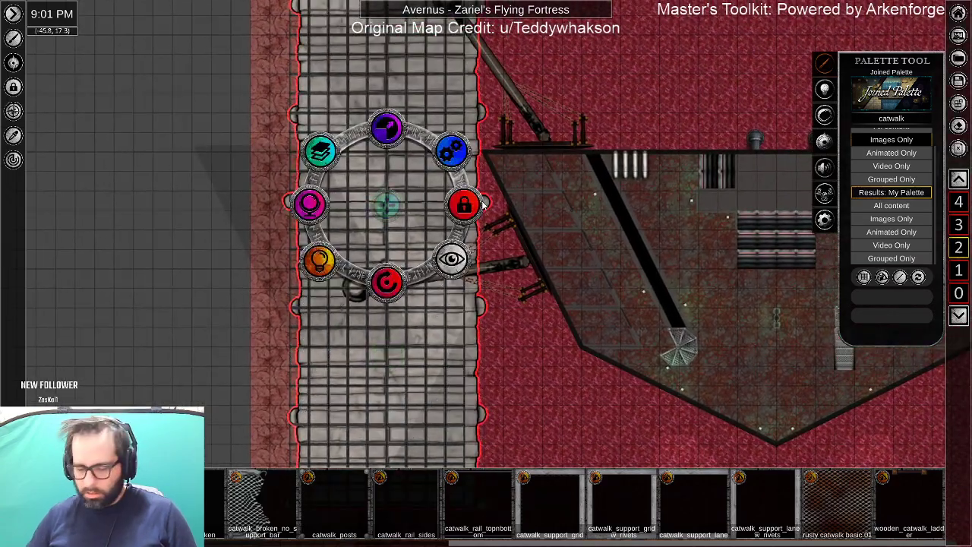
key("Delete")
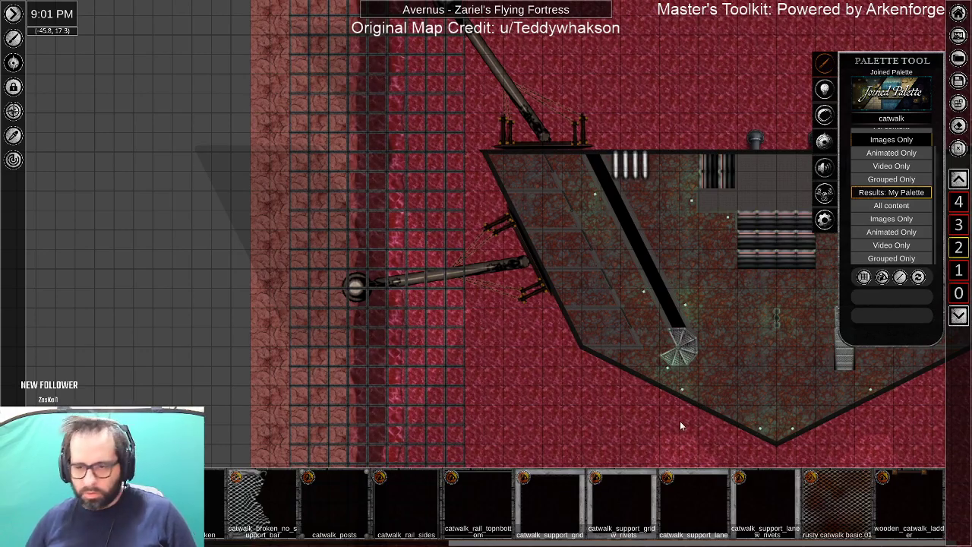
Try a rectangular rusty catwalk basic 01 tile fill under the support grid, and remove it.
left_click(851, 505)
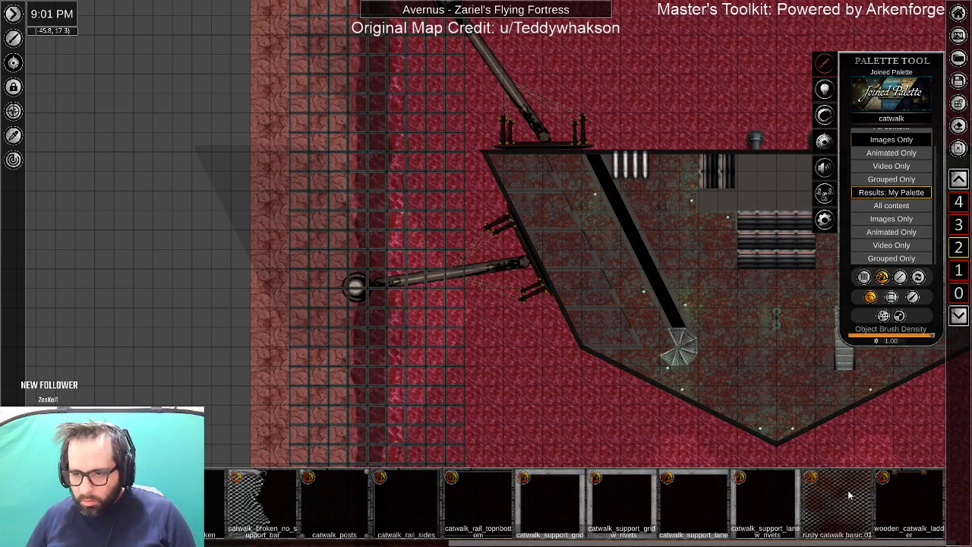
left_click(864, 277)
left_click_drag(258, 160, 383, 391)
left_click_drag(411, 129, 565, 295)
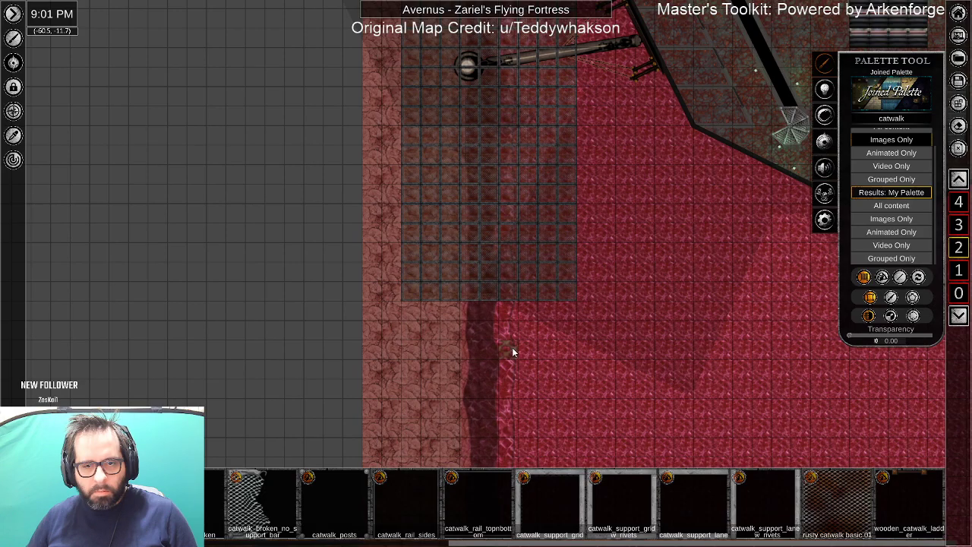
scroll(584, 335, "up", 5)
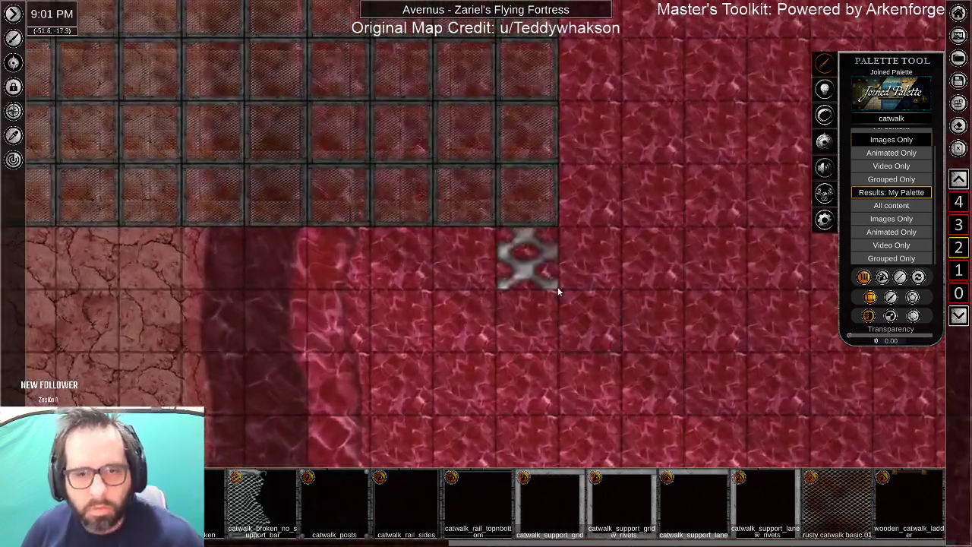
right_click(558, 287)
left_click_drag(439, 65, 584, 178)
left_click(532, 243)
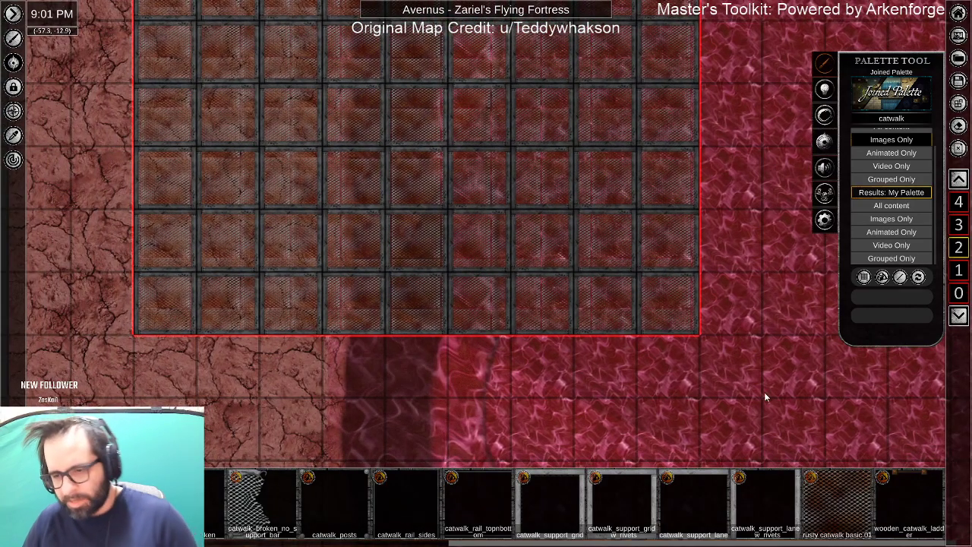
Place one rusty catwalk basic 01 piece filling the grid's south-eastern corner square and send it beneath the grid.
left_click(836, 508)
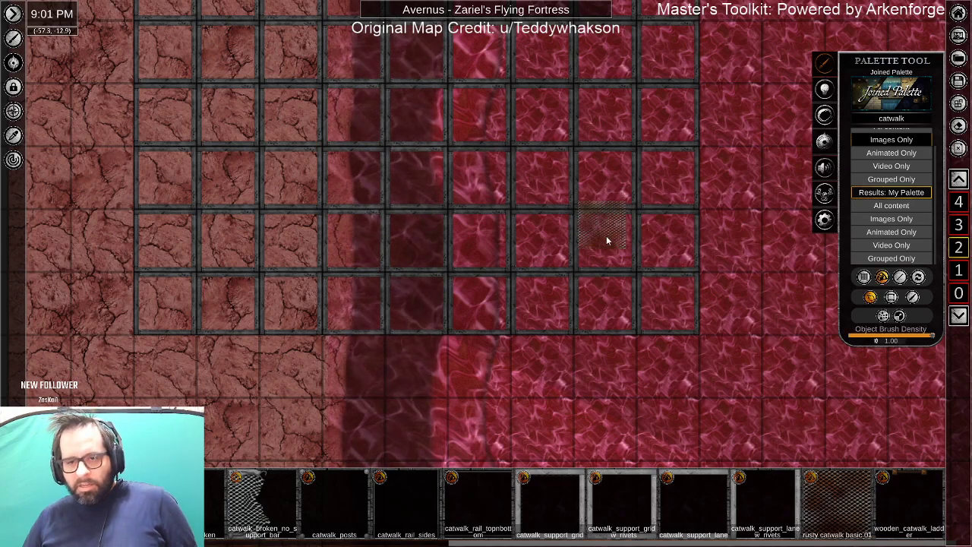
left_click(667, 301)
left_click(665, 304)
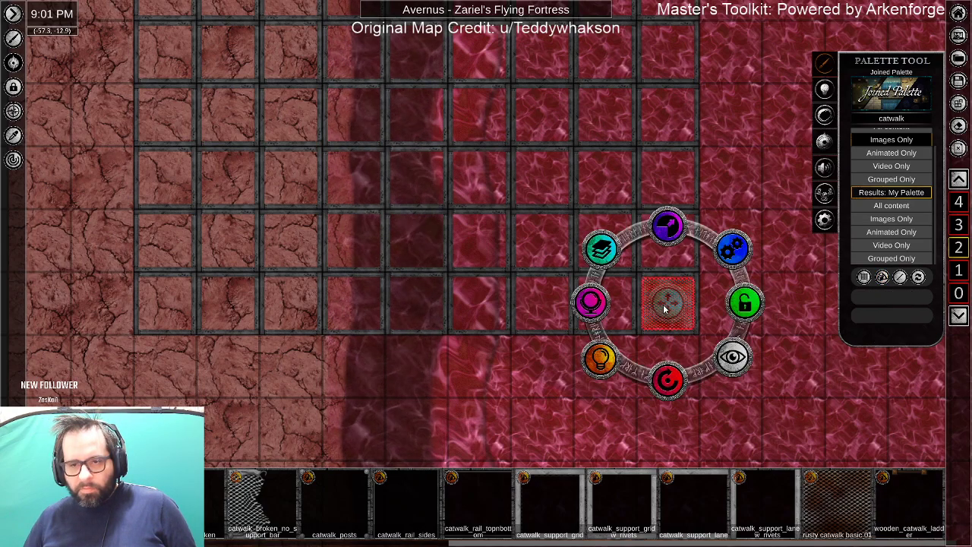
scroll(665, 303, "up", 5)
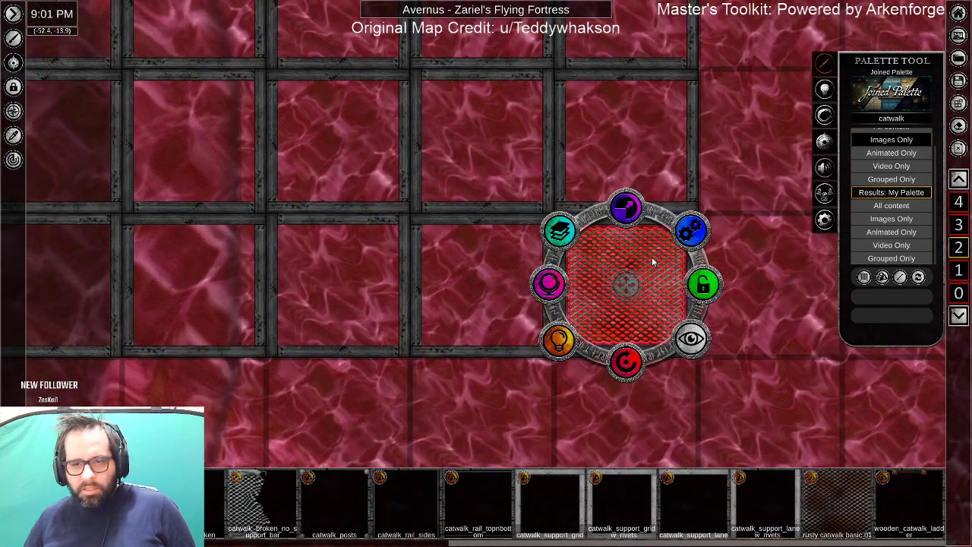
scroll(625, 281, "up", 2)
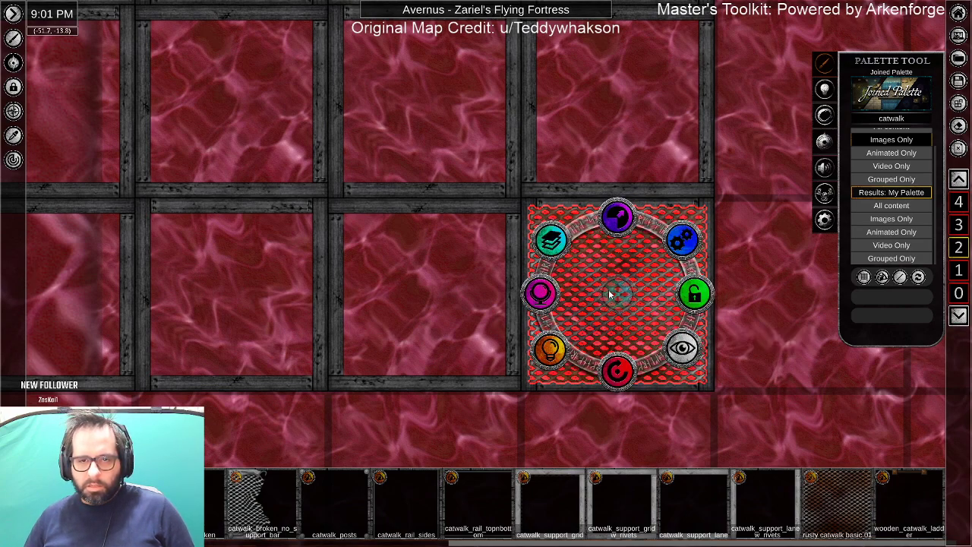
left_click(540, 293)
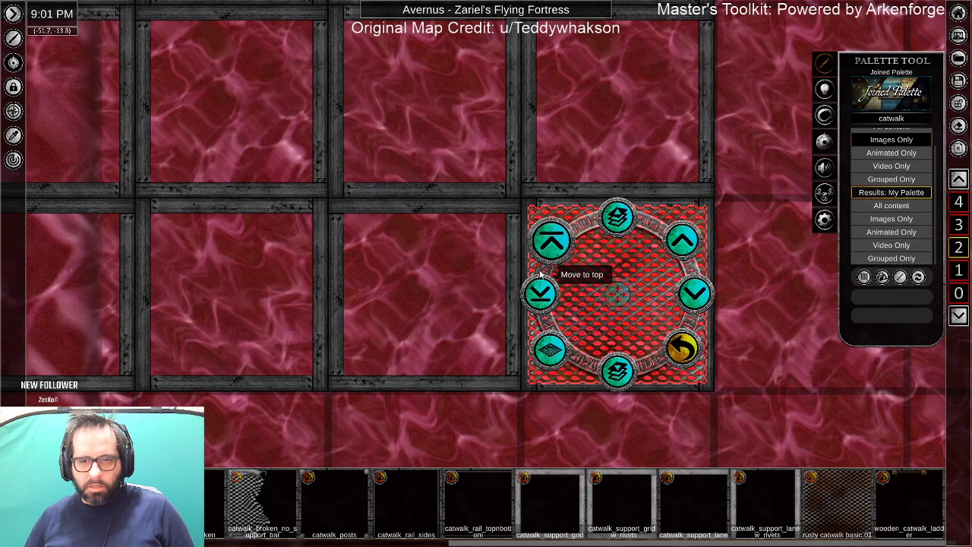
Select the entire western support grid from its southern to its northern end and lock its pieces.
scroll(594, 417, "down", 8)
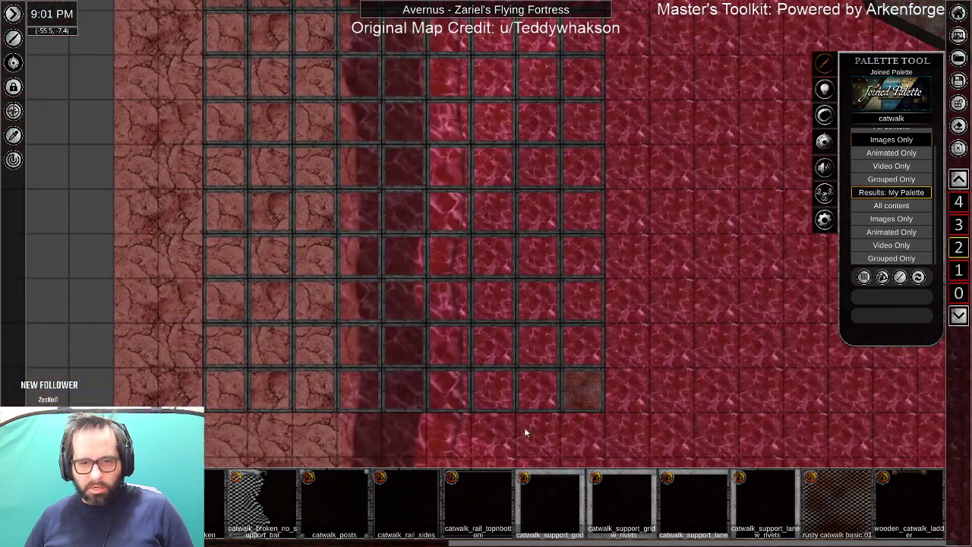
left_click_drag(491, 442, 549, 430)
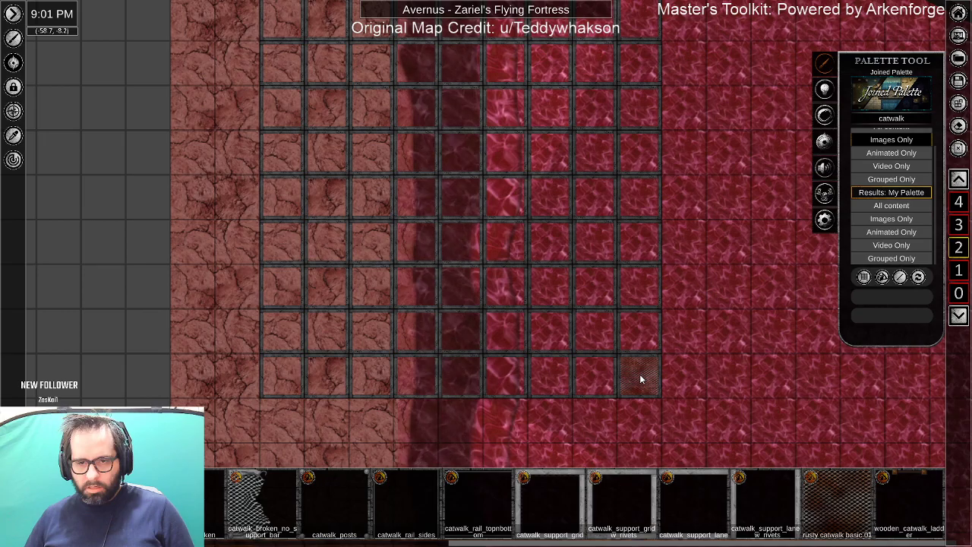
scroll(487, 423, "down", 2)
scroll(487, 418, "down", 4)
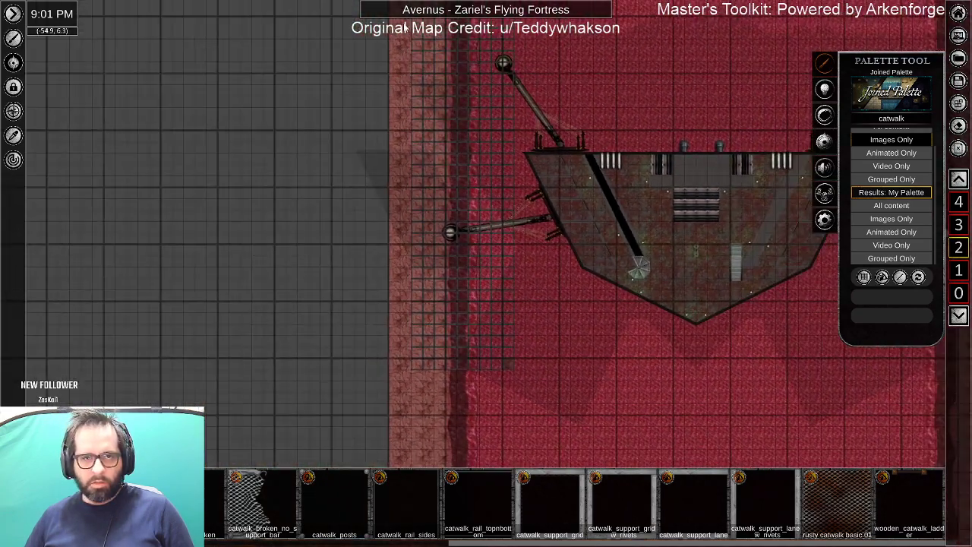
left_click_drag(420, 144, 416, 175)
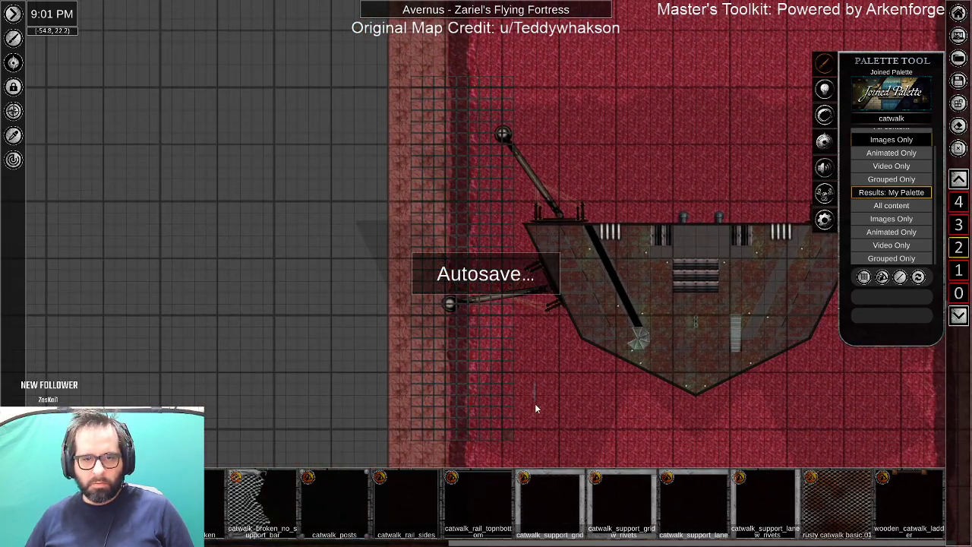
left_click_drag(535, 387, 397, 253)
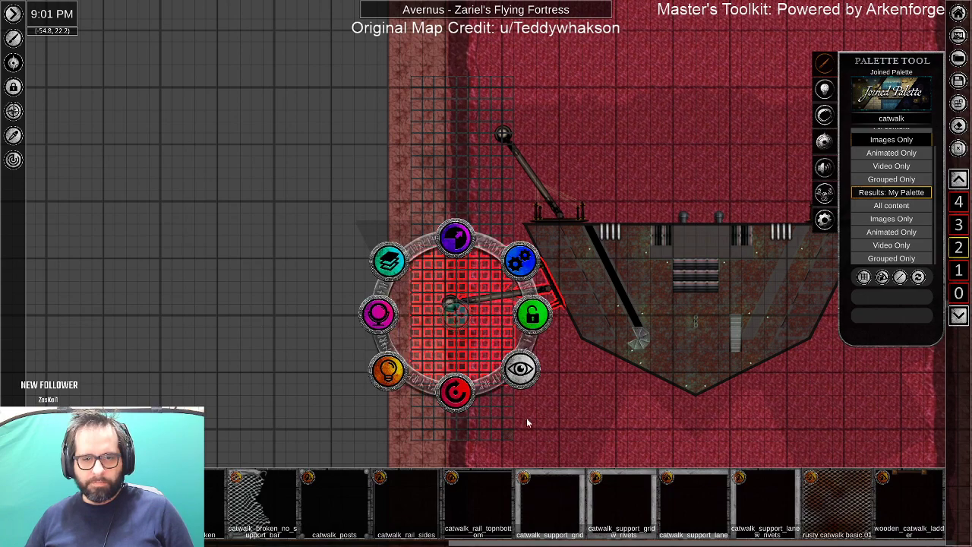
left_click_drag(519, 452, 390, 60)
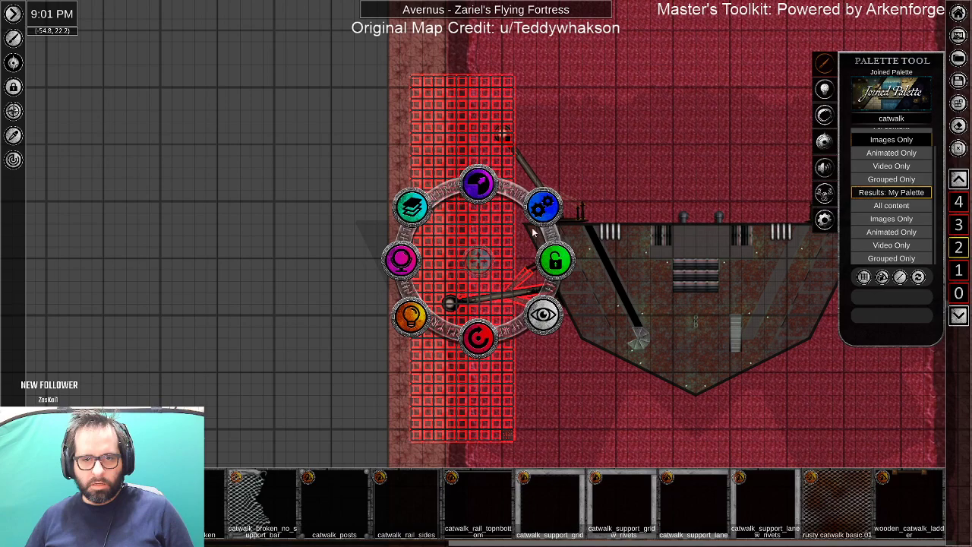
left_click(557, 264)
left_click(524, 390)
Lock the mooring arms and their ropes on the western and eastern sides of the fortress.
left_click_drag(525, 259, 565, 344)
left_click(528, 302)
left_click_drag(482, 123, 598, 243)
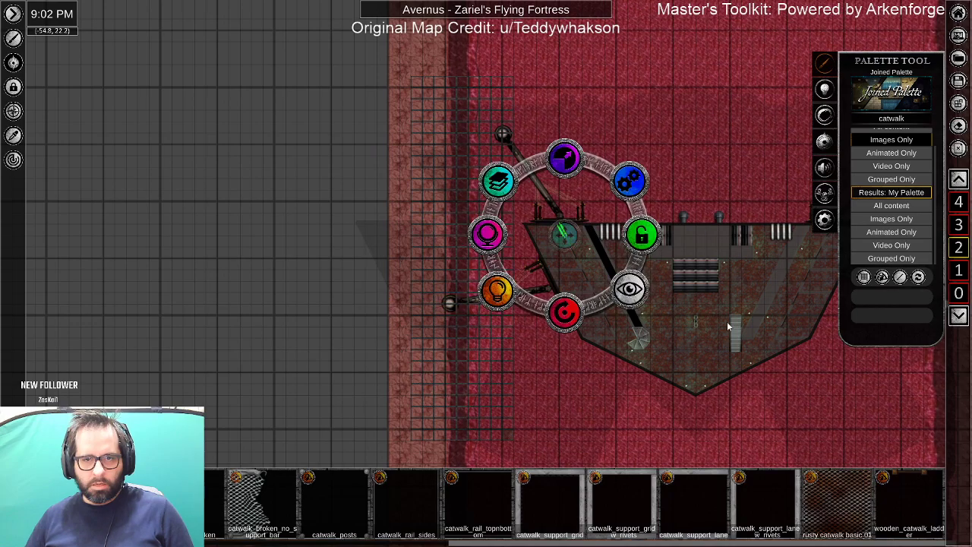
left_click_drag(727, 326, 541, 304)
left_click_drag(619, 130, 793, 345)
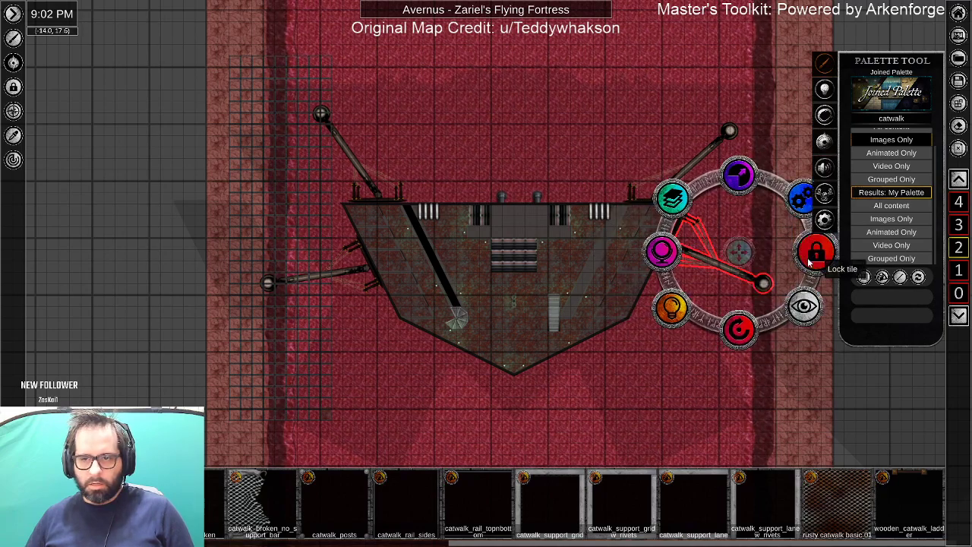
left_click_drag(619, 333, 765, 108)
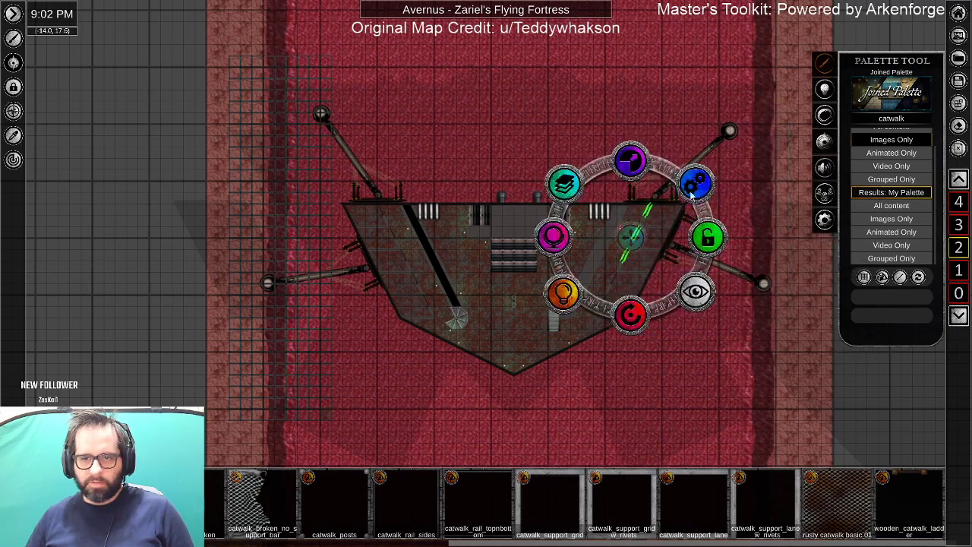
Copy the corner rusty catwalk piece westward to fill the grid's southernmost nine-square row.
left_click_drag(353, 343, 526, 345)
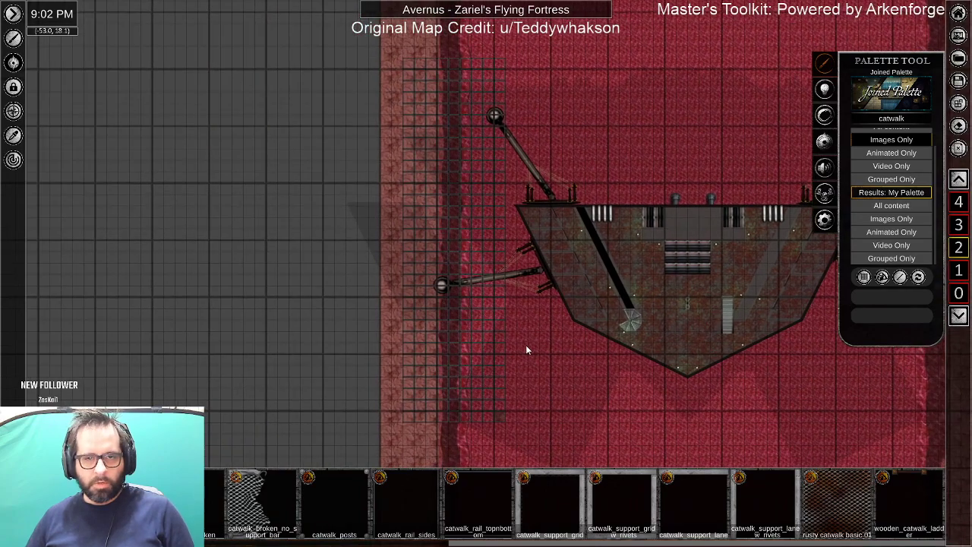
left_click(498, 421)
scroll(506, 446, "up", 2)
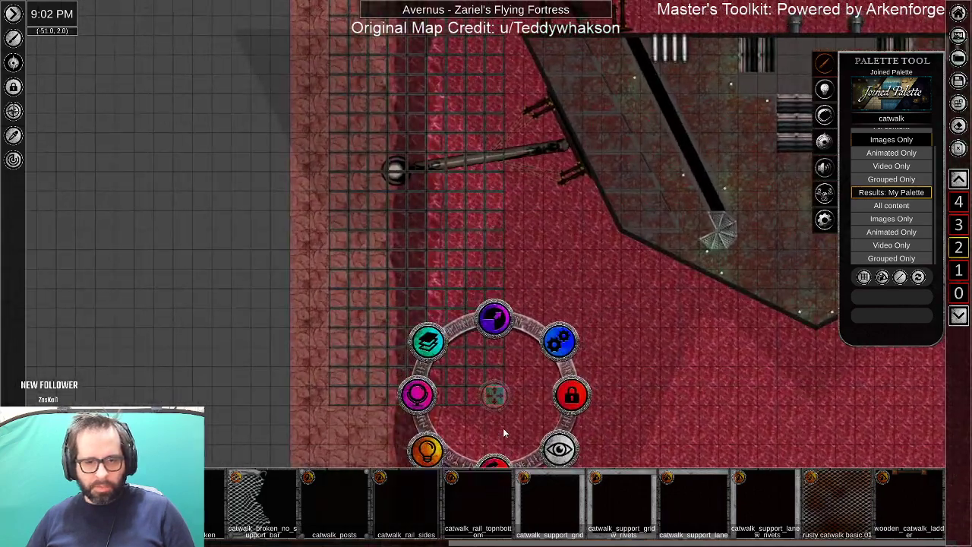
scroll(505, 433, "up", 3)
key("s")
key("a")
left_click_drag(569, 340, 576, 307)
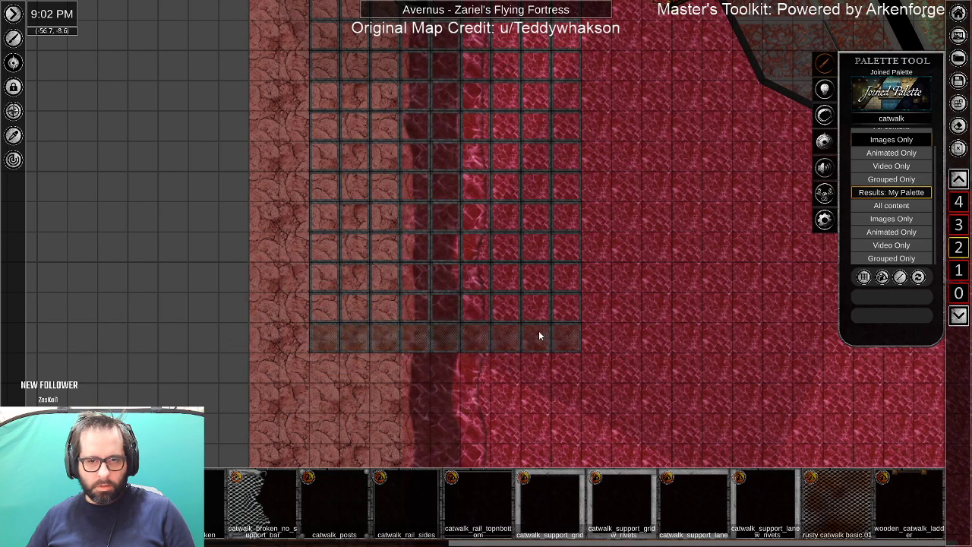
Unlock each of the nine rusty catwalk pieces in the southernmost row, working from west to east.
left_click(319, 339)
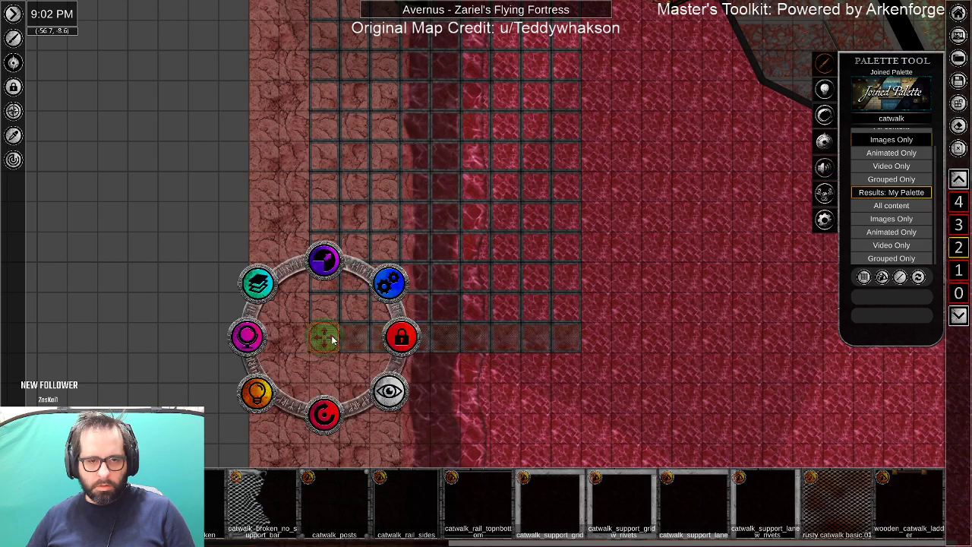
left_click(397, 338)
left_click(353, 338)
left_click(430, 338)
left_click(384, 340)
left_click(462, 339)
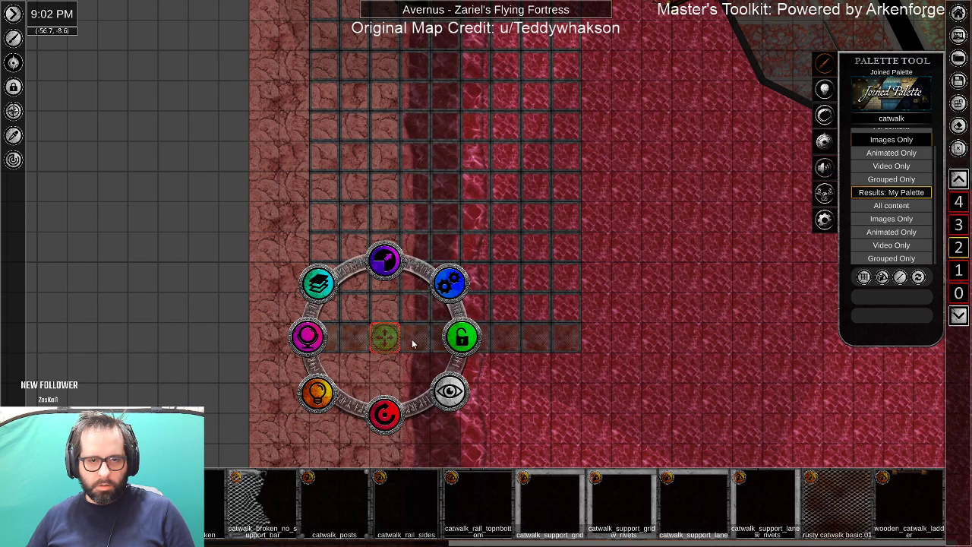
left_click(414, 339)
left_click(484, 338)
left_click(449, 341)
left_click(518, 339)
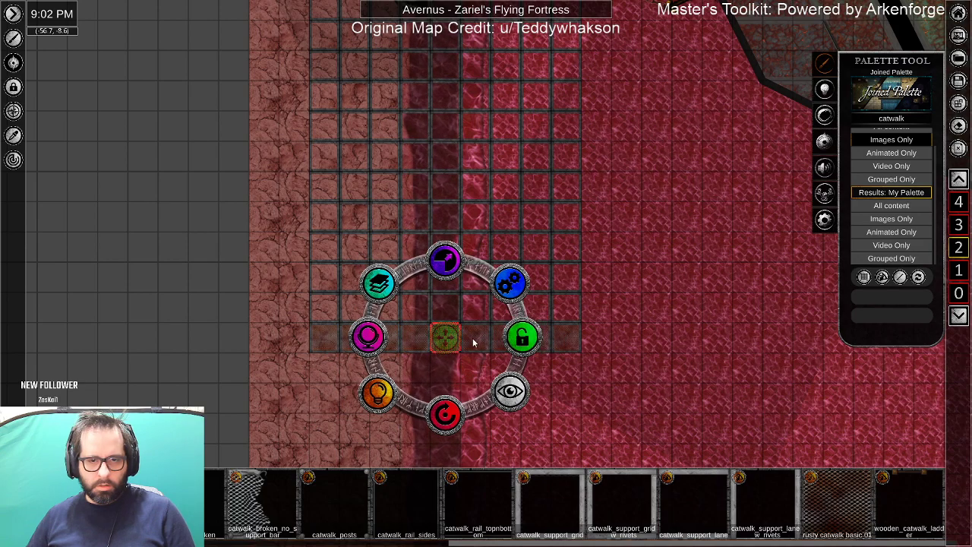
left_click(475, 341)
left_click(508, 340)
left_click(582, 338)
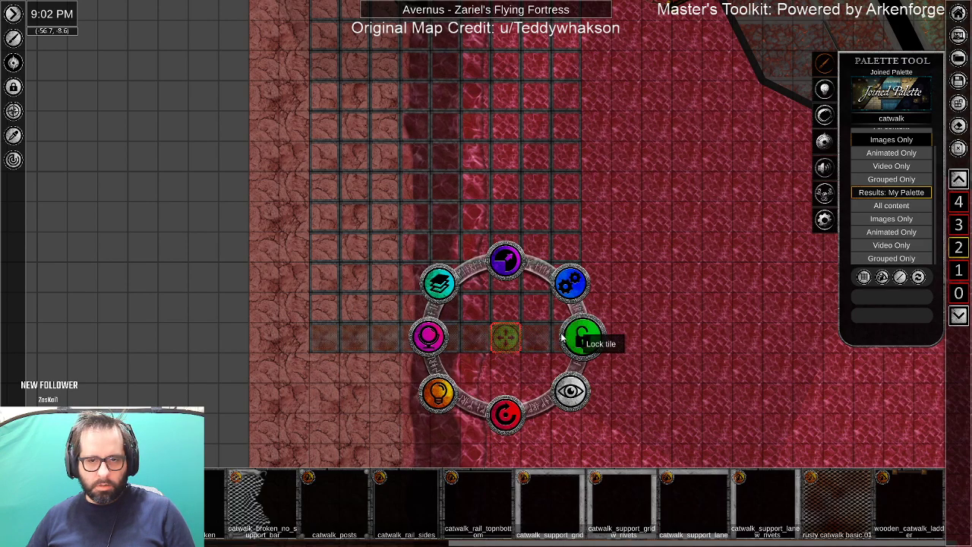
left_click(537, 340)
left_click(613, 339)
left_click(566, 340)
left_click(643, 339)
Copy the southernmost row of nine rusty catwalk pieces northward until the entire western support grid is filled.
left_click_drag(478, 351, 610, 311)
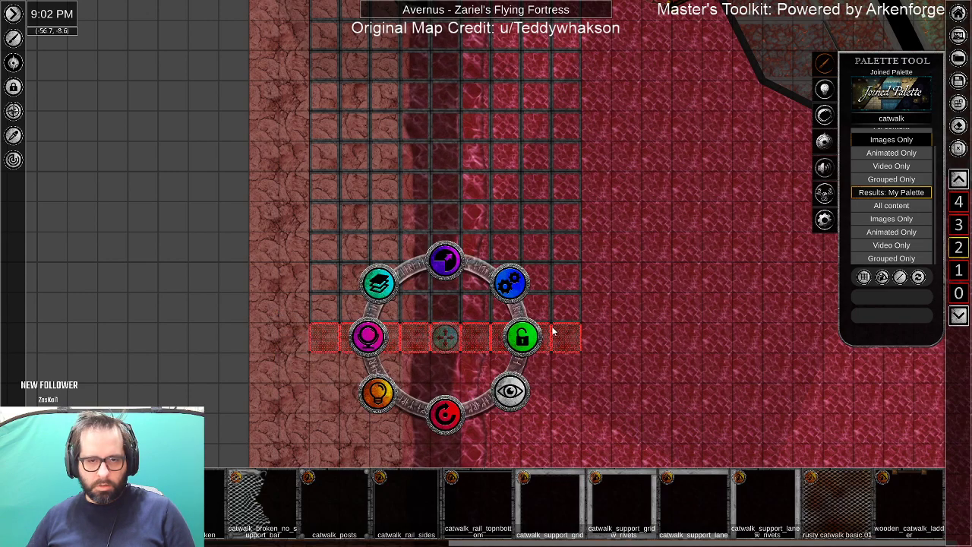
left_click_drag(446, 338, 459, 57)
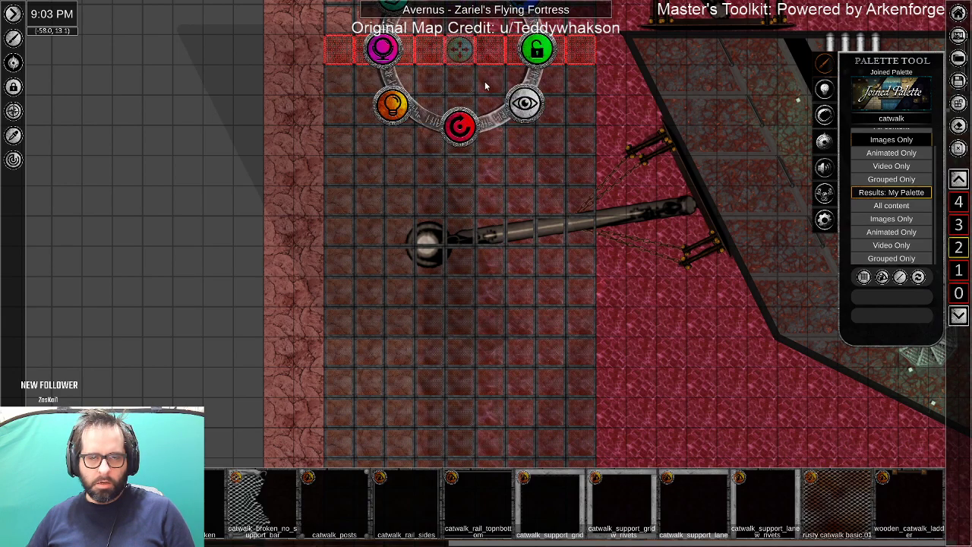
left_click_drag(494, 313, 500, 371)
left_click_drag(506, 162, 511, 268)
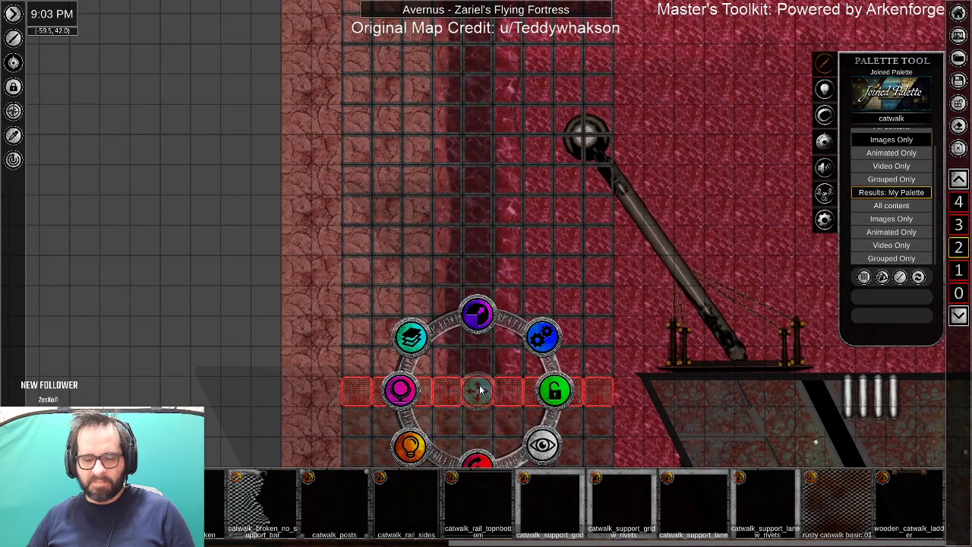
left_click_drag(478, 393, 474, 96)
left_click_drag(507, 154, 517, 289)
left_click_drag(490, 253, 494, 171)
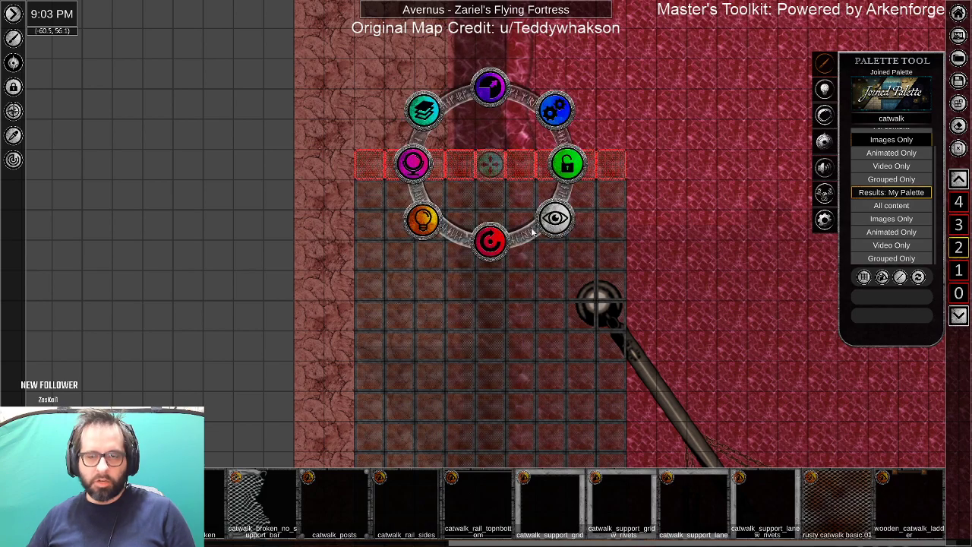
scroll(583, 340, "up", 4)
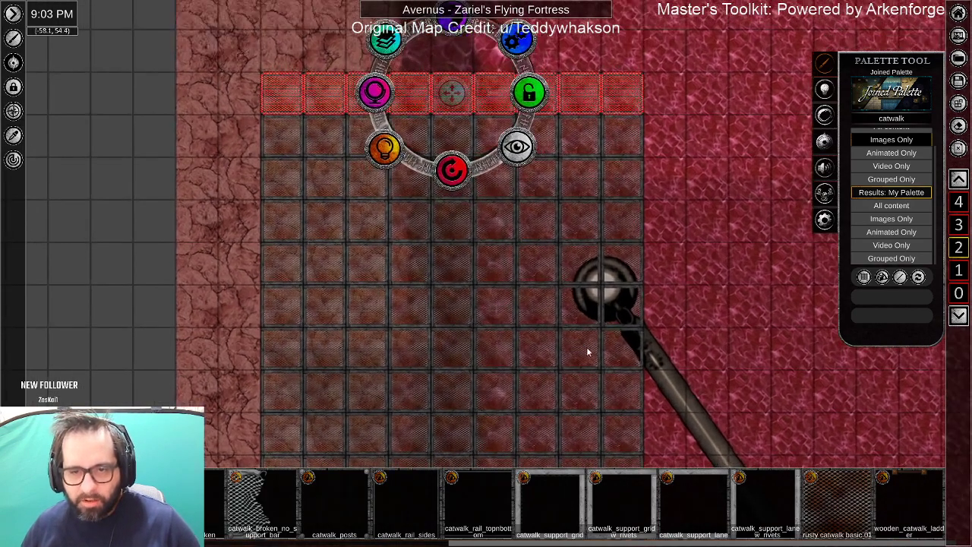
scroll(591, 369, "down", 7)
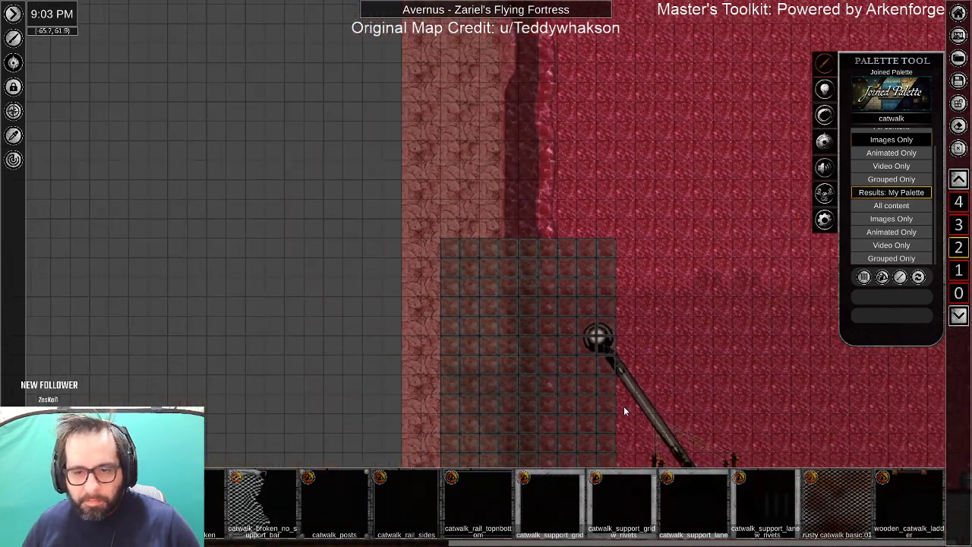
left_click_drag(624, 410, 642, 233)
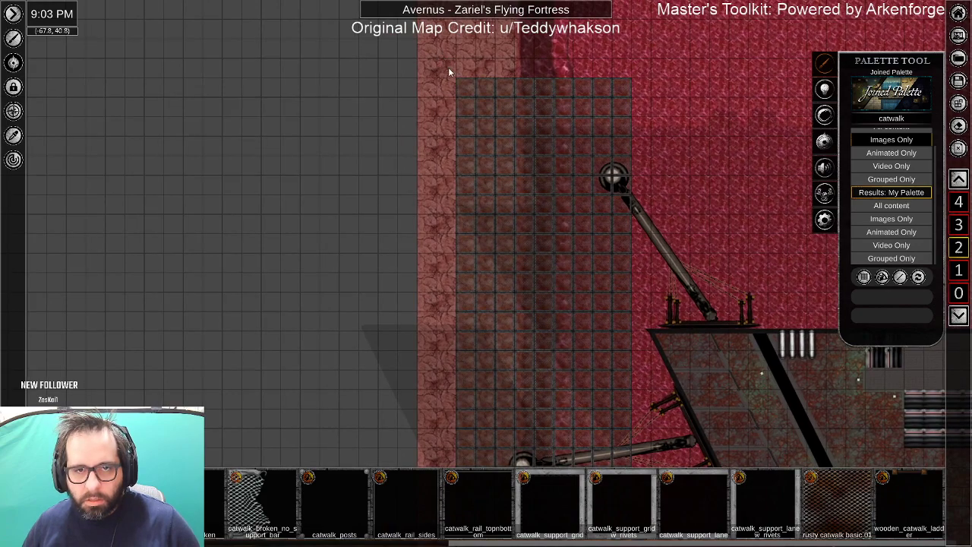
left_click_drag(449, 67, 637, 341)
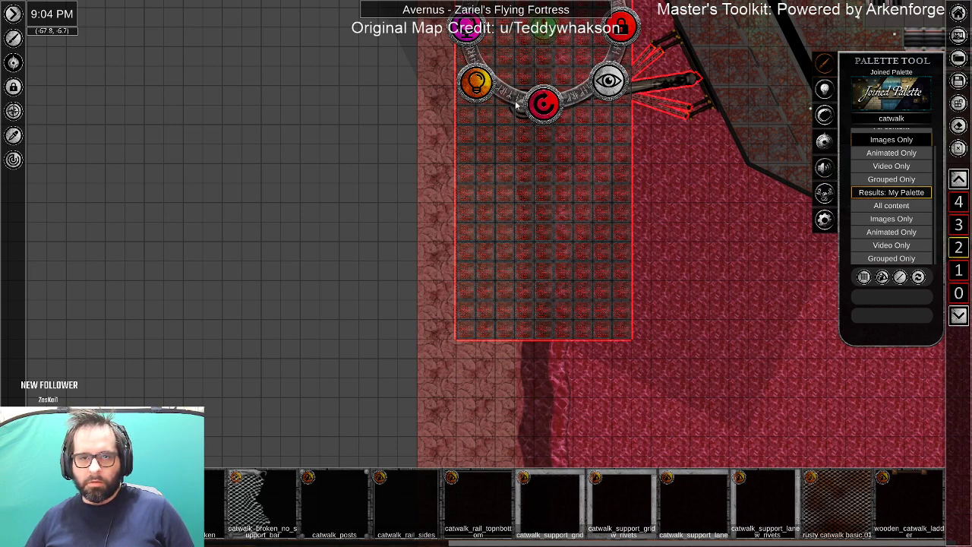
left_click(506, 403)
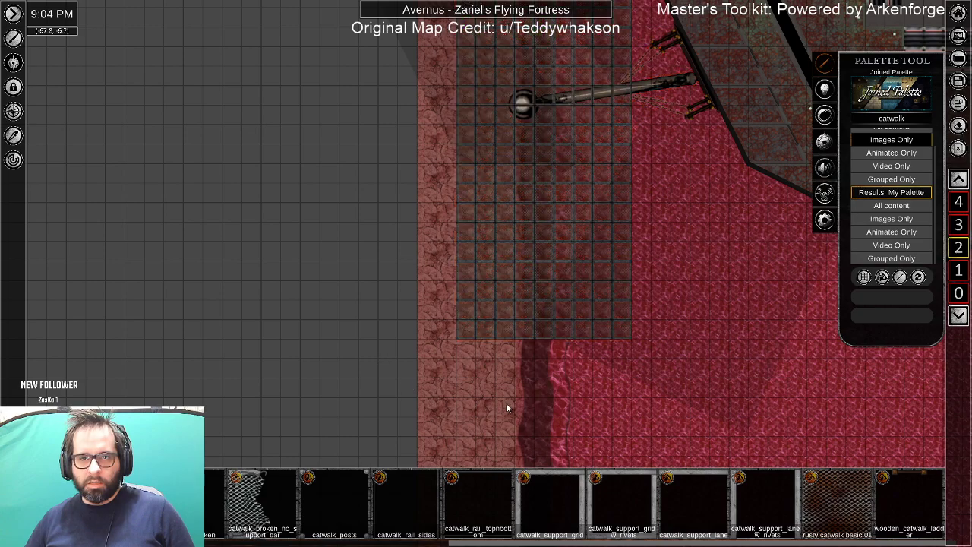
left_click_drag(439, 373, 636, 51)
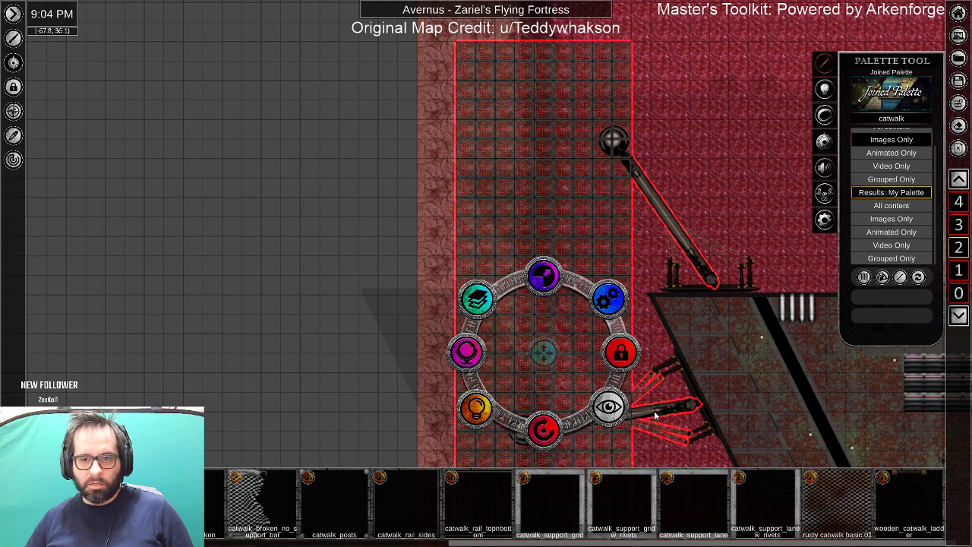
key("Escape")
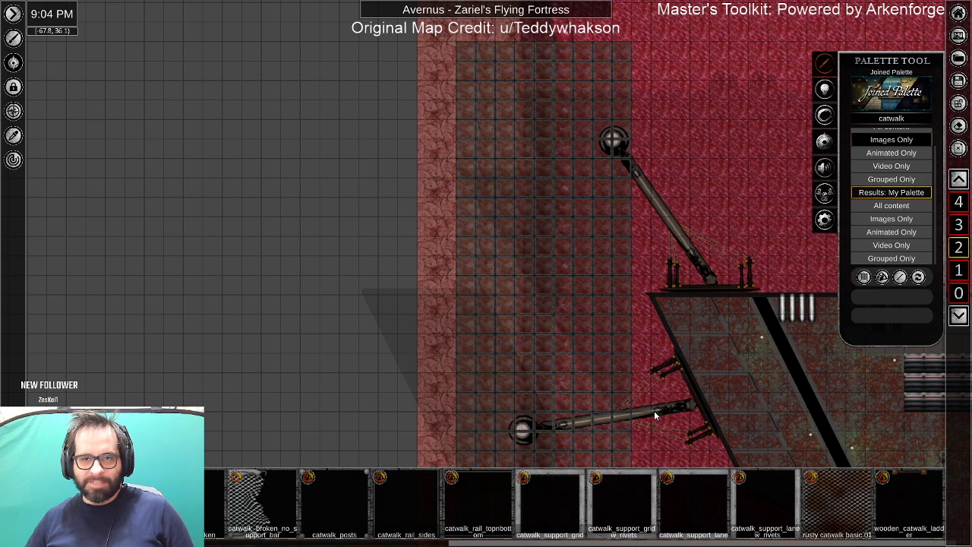
Raise the two western mooring arms above the support grid and rusty catwalk.
left_click(647, 413)
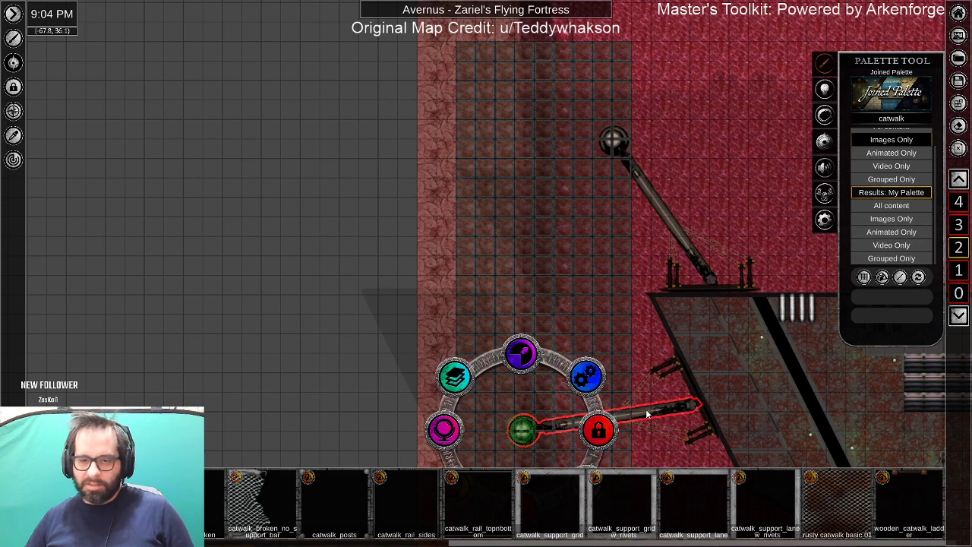
left_click(659, 210, "shift")
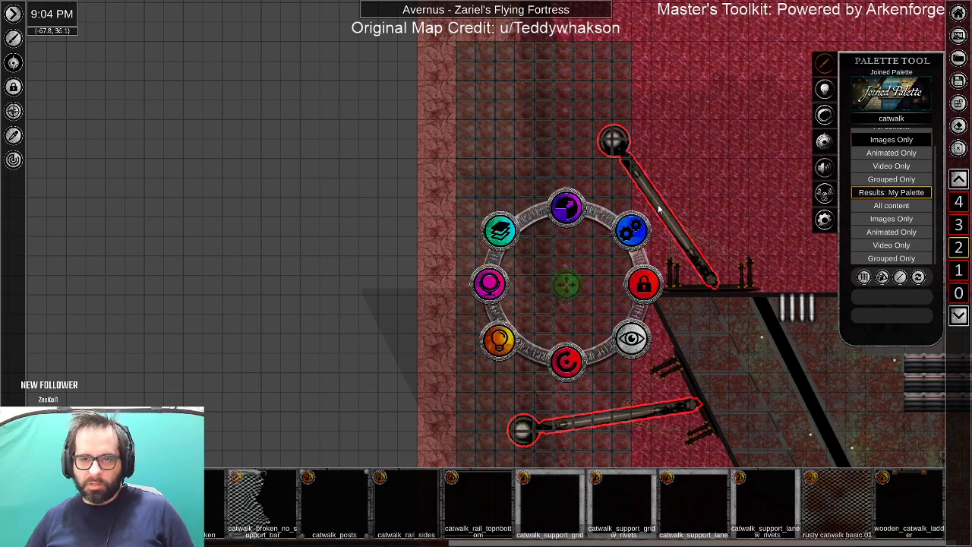
left_click(499, 228)
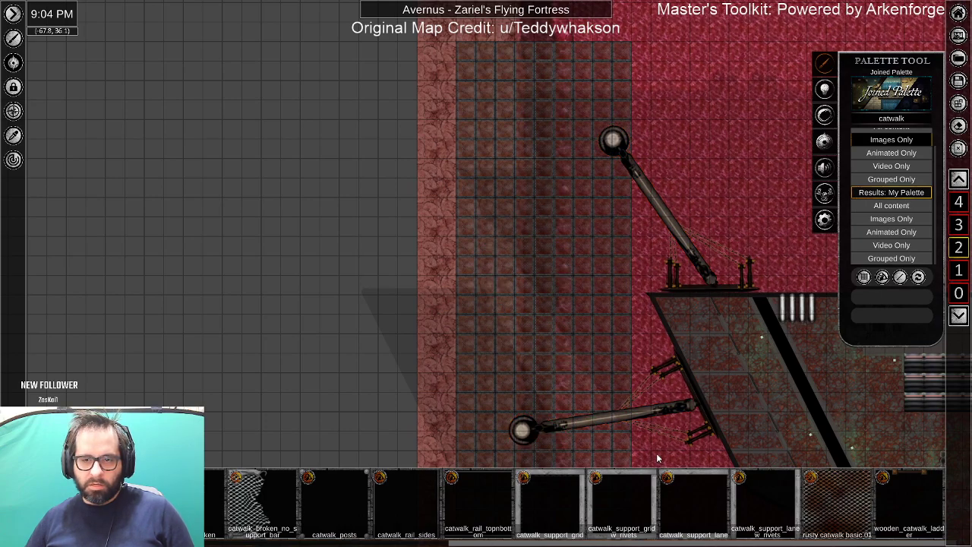
Select all the rusty catwalk pieces filling the western dock from north to south and lock them.
scroll(522, 340, "down", 2)
scroll(523, 340, "down", 3)
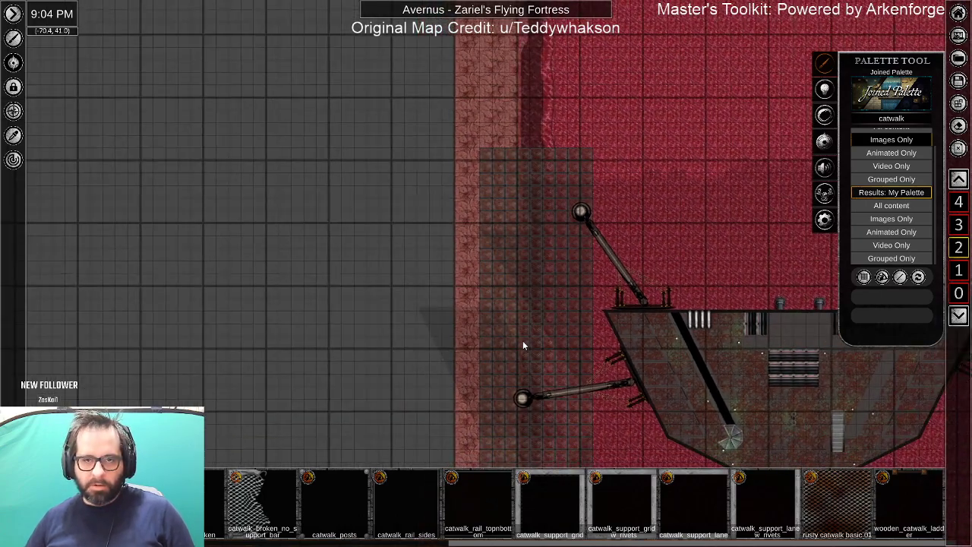
left_click_drag(522, 355, 538, 251)
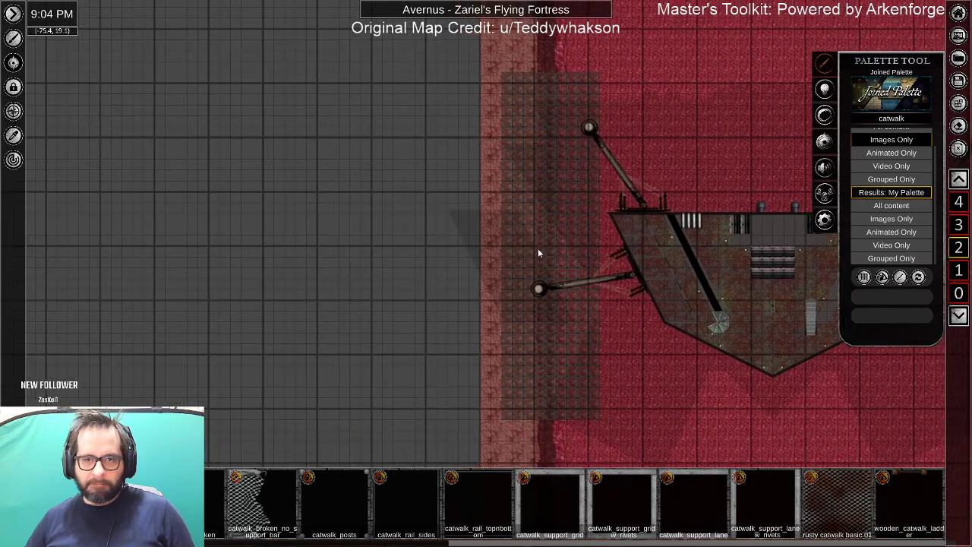
left_click_drag(487, 59, 604, 426)
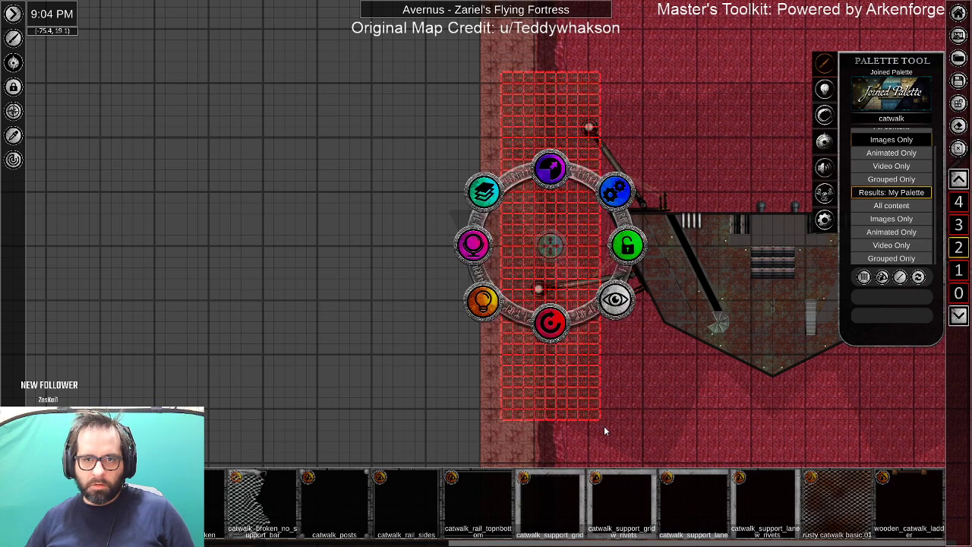
left_click(630, 251)
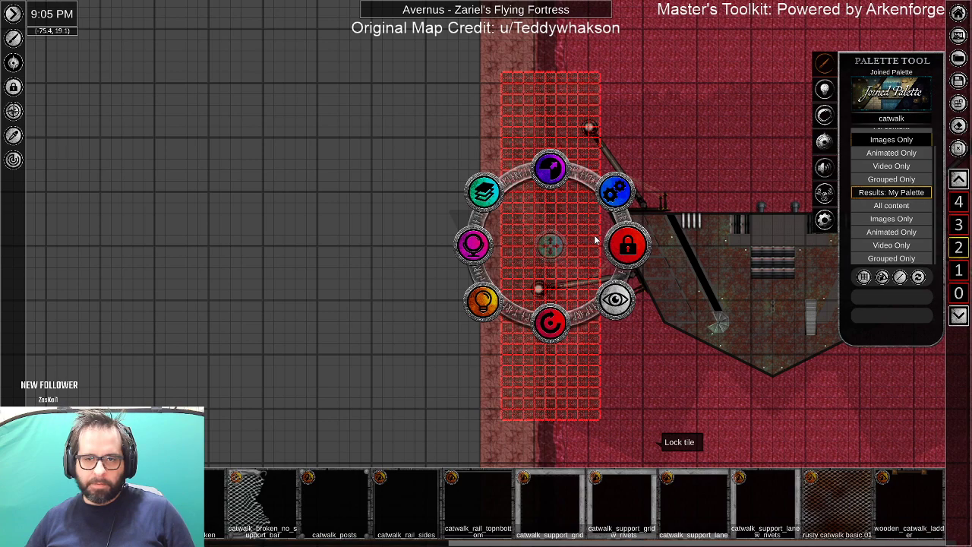
left_click(594, 236)
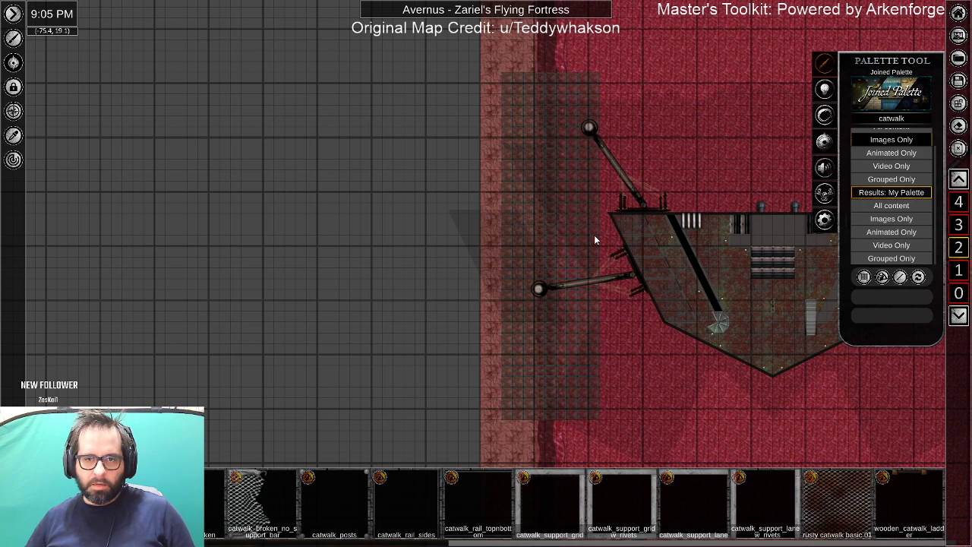
Select the locked pieces across the whole western dock, from its northern to its southern end.
left_click_drag(489, 54, 604, 431)
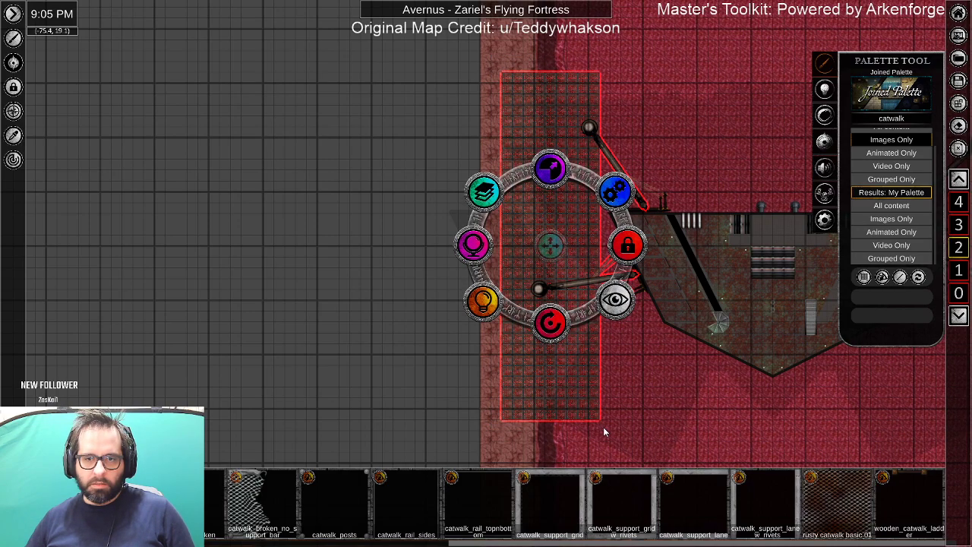